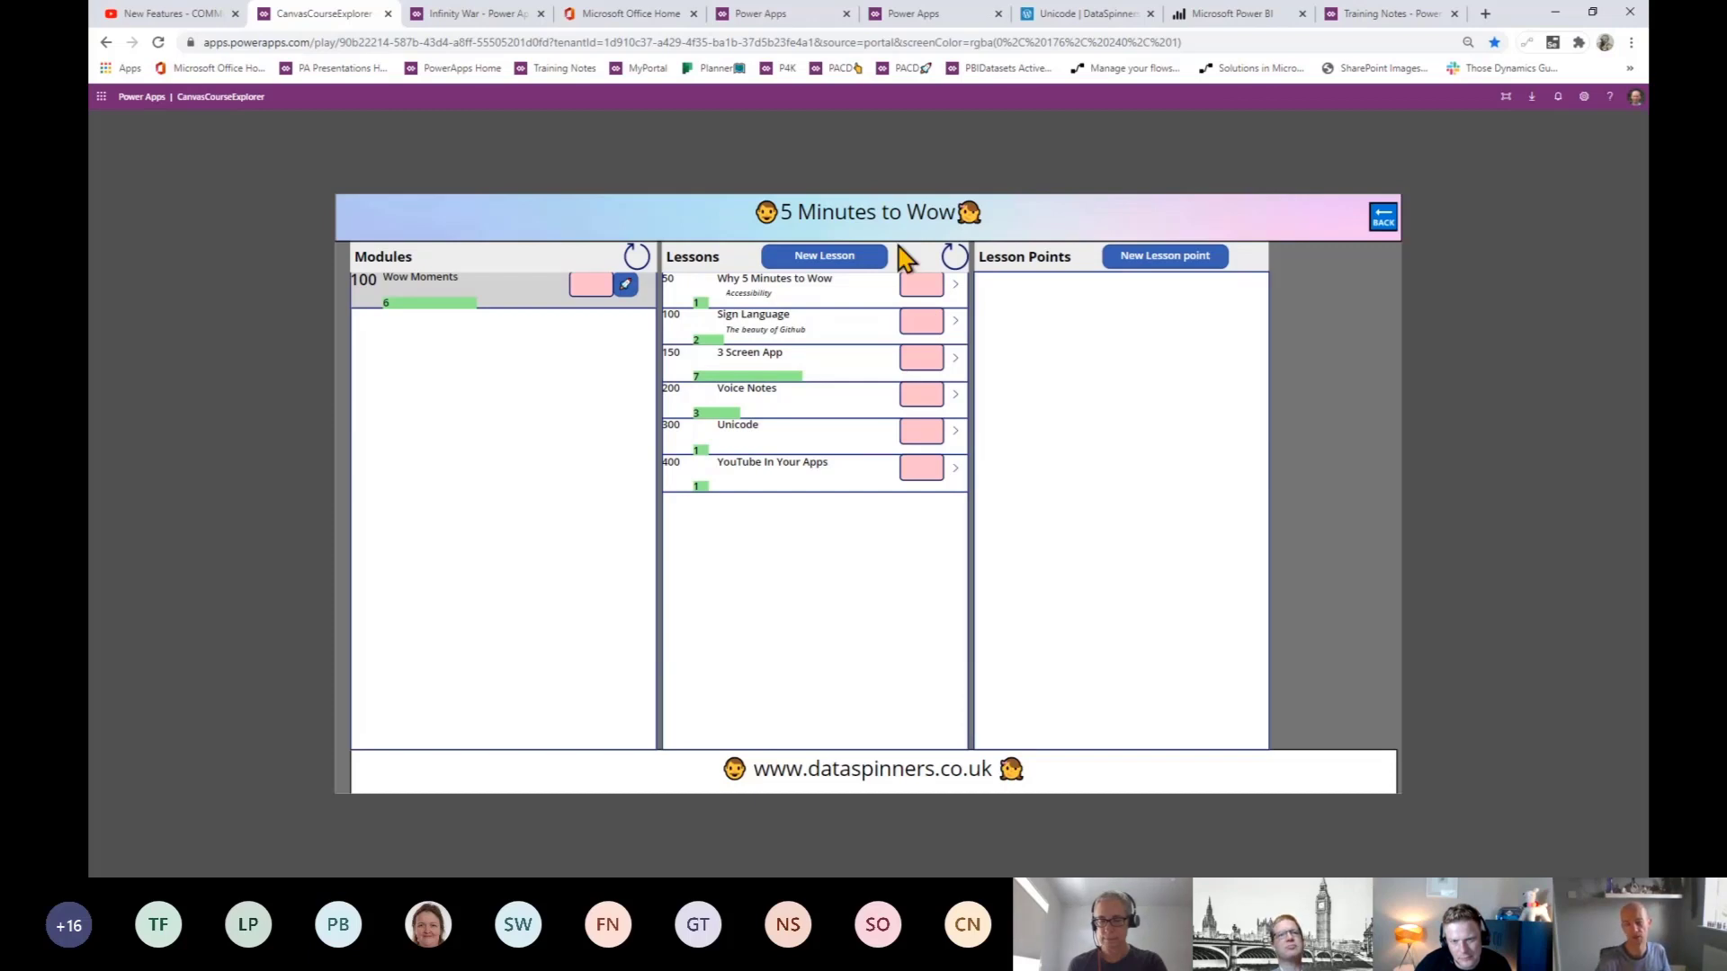
- Show the 'Why 5 Minutes to Wow' lesson points and open the PowerApps4Kids website
left_click(953, 284)
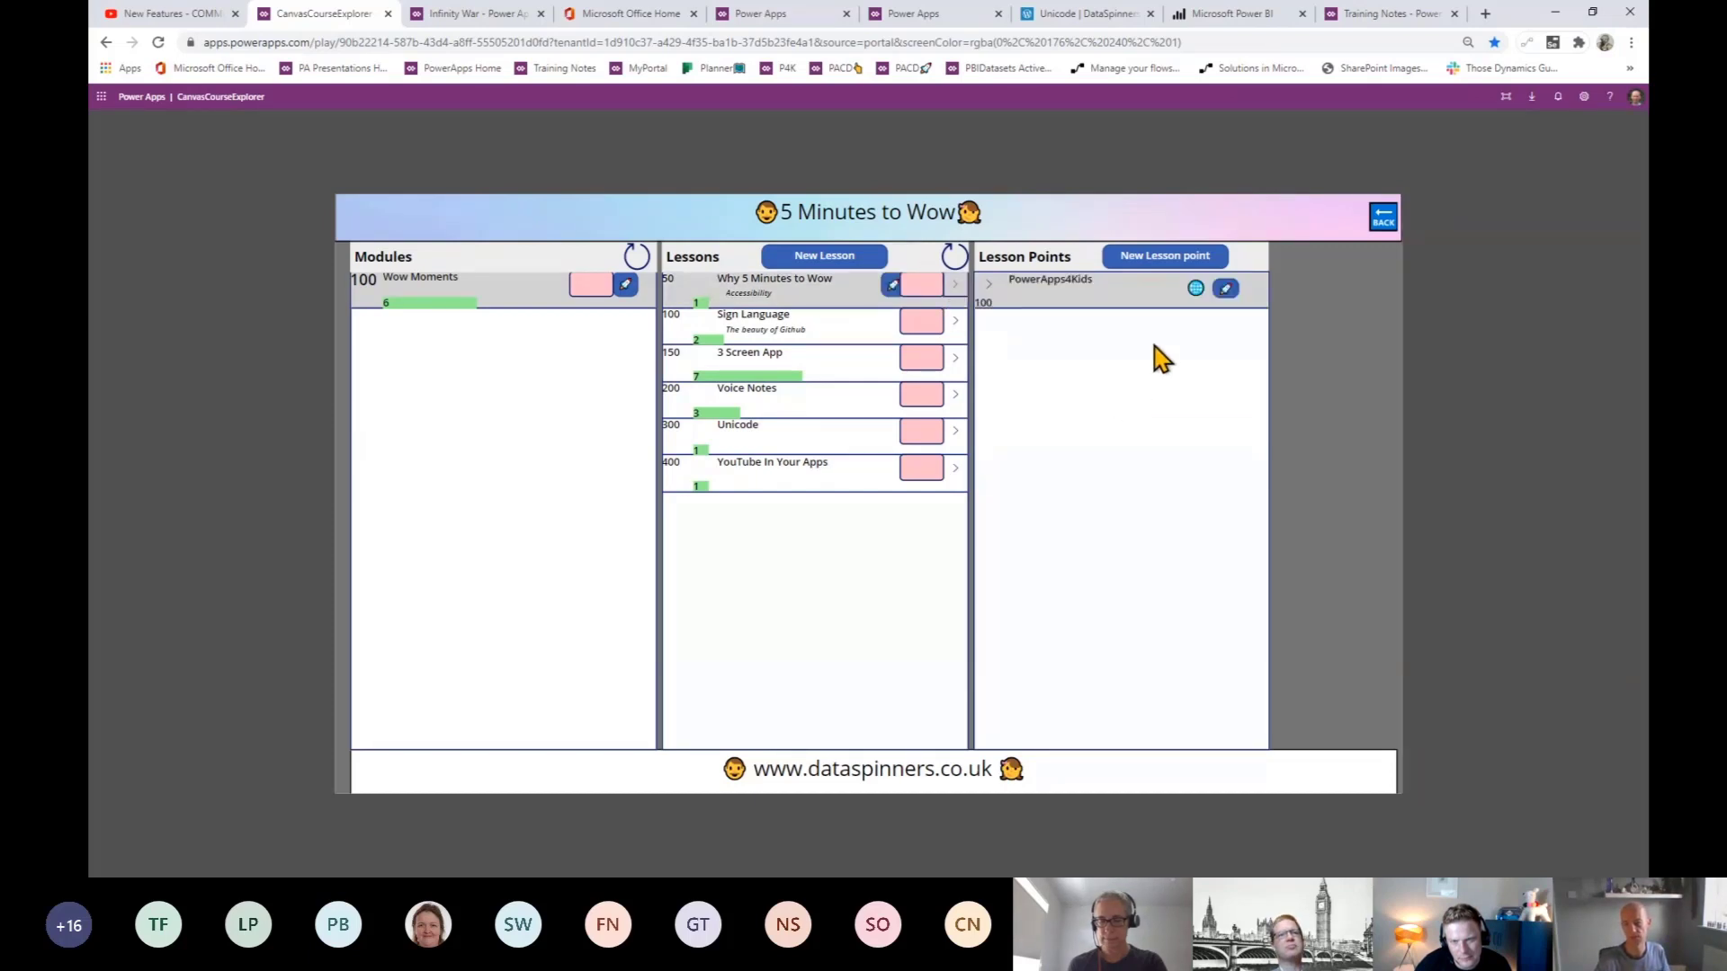
left_click(1195, 288)
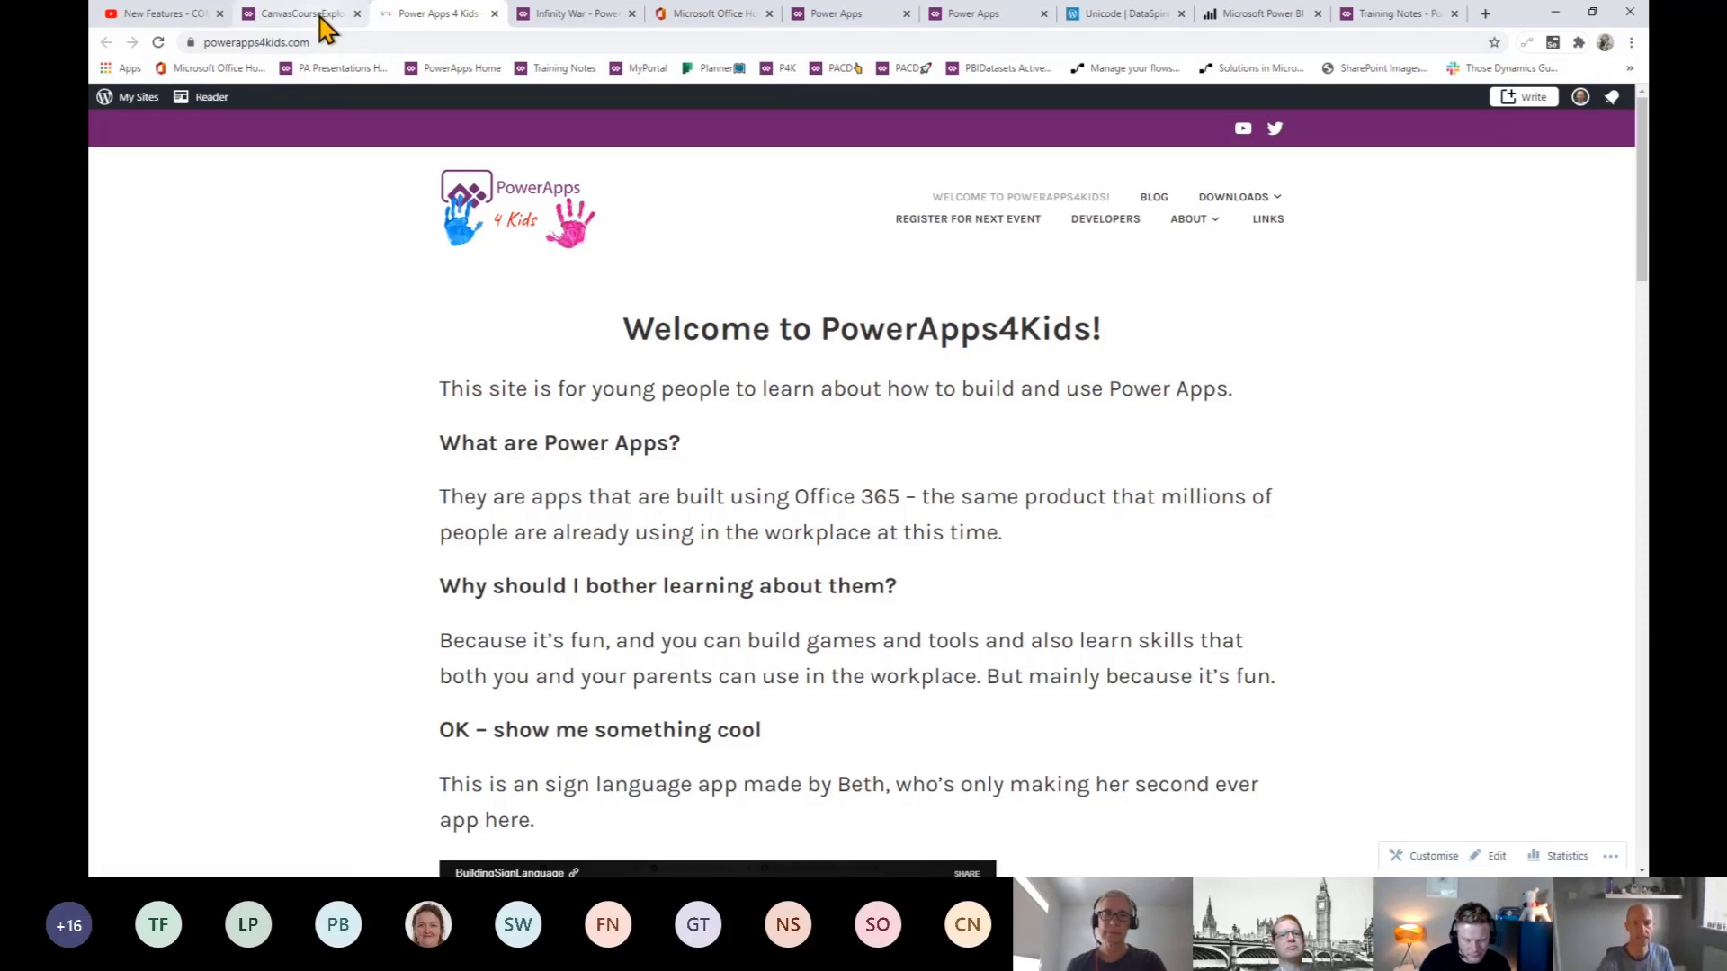
- Go to the PowerApps4Kids Downloads page and open the Content Explorer report full screen
scroll(756, 493, "down", 6)
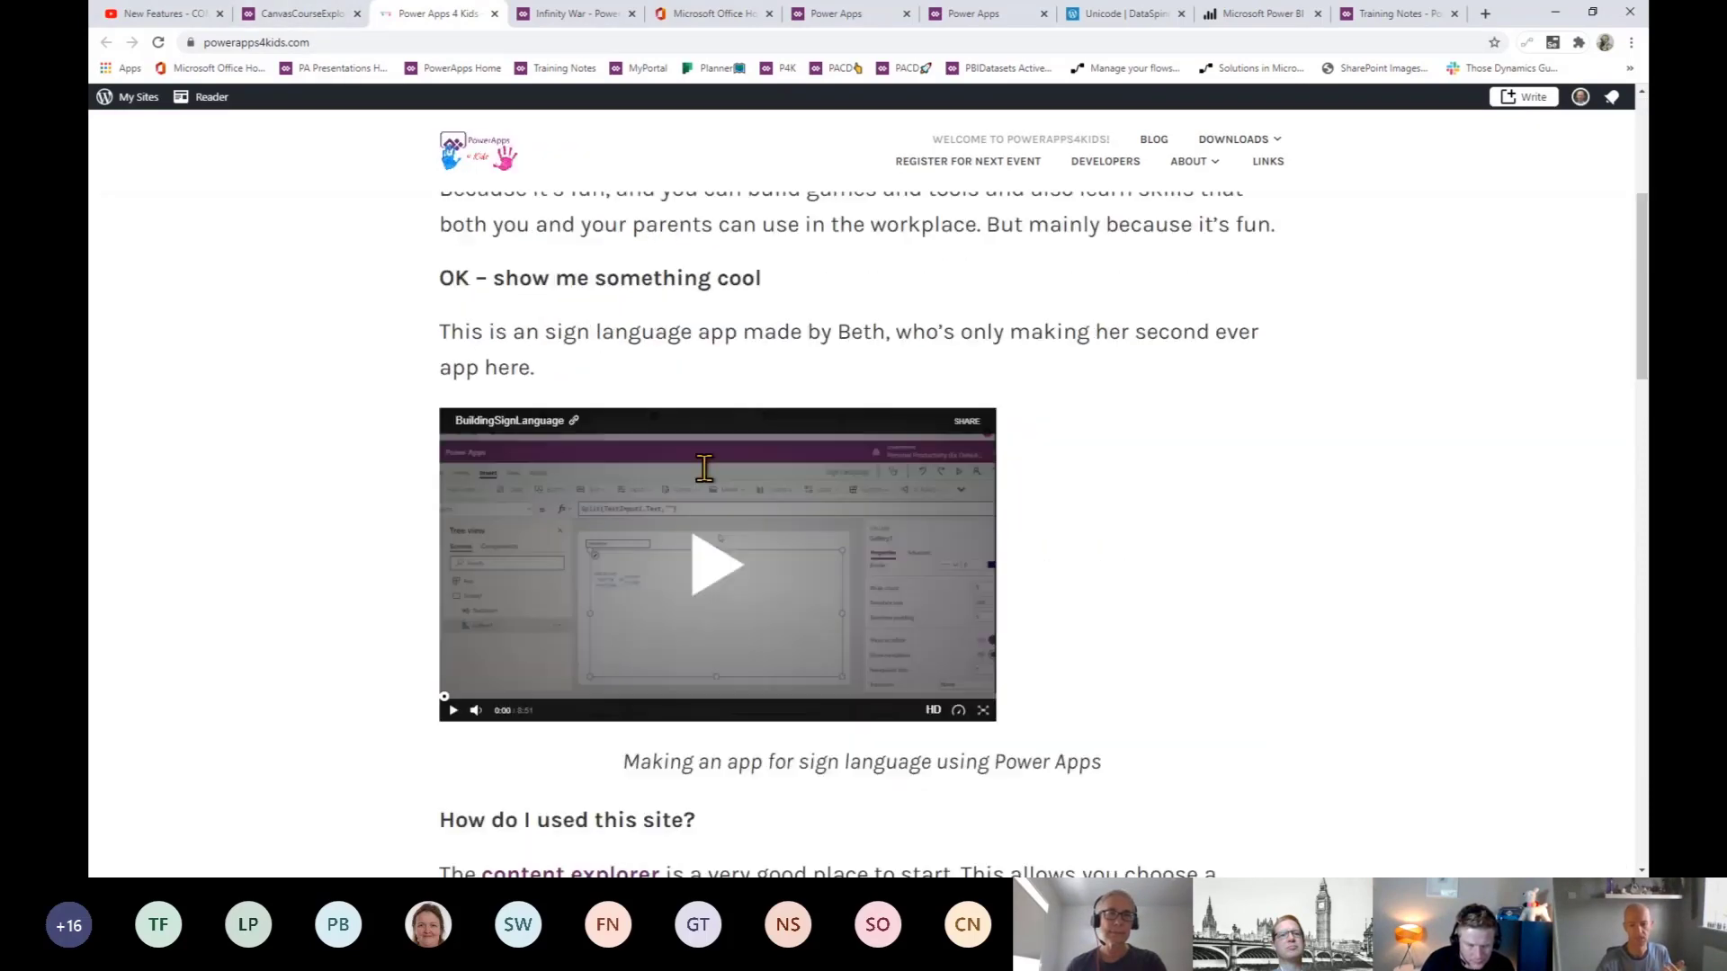
scroll(707, 484, "up", 5)
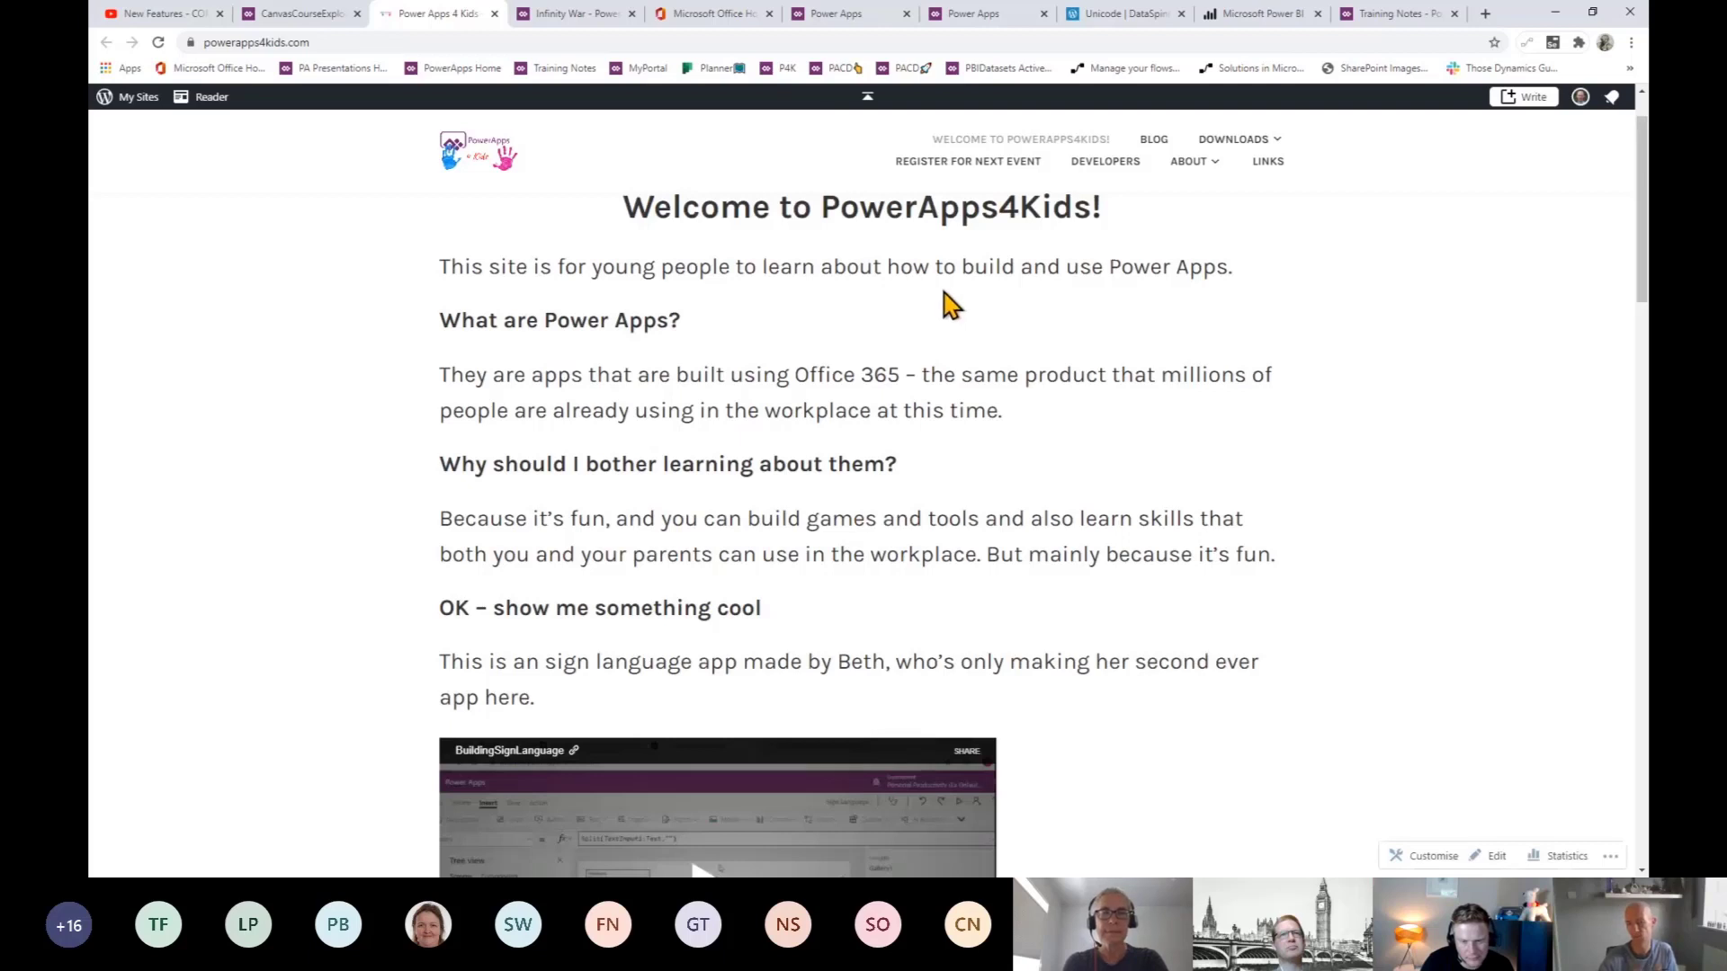
left_click(1225, 165)
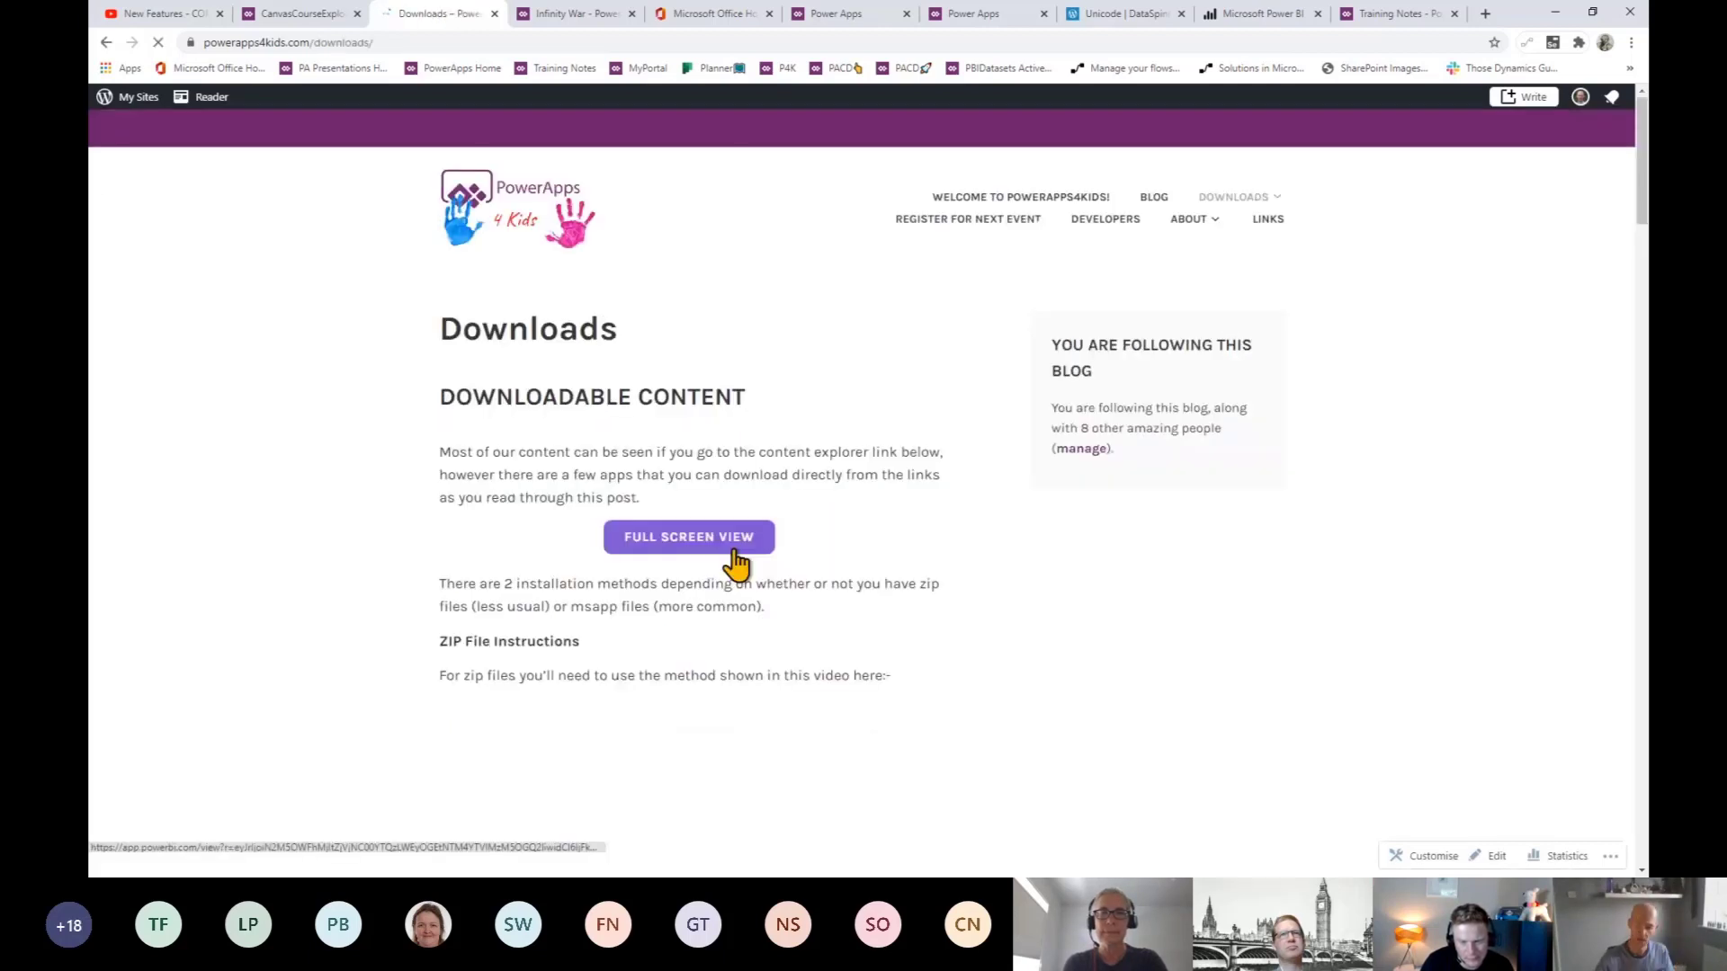
left_click(698, 545)
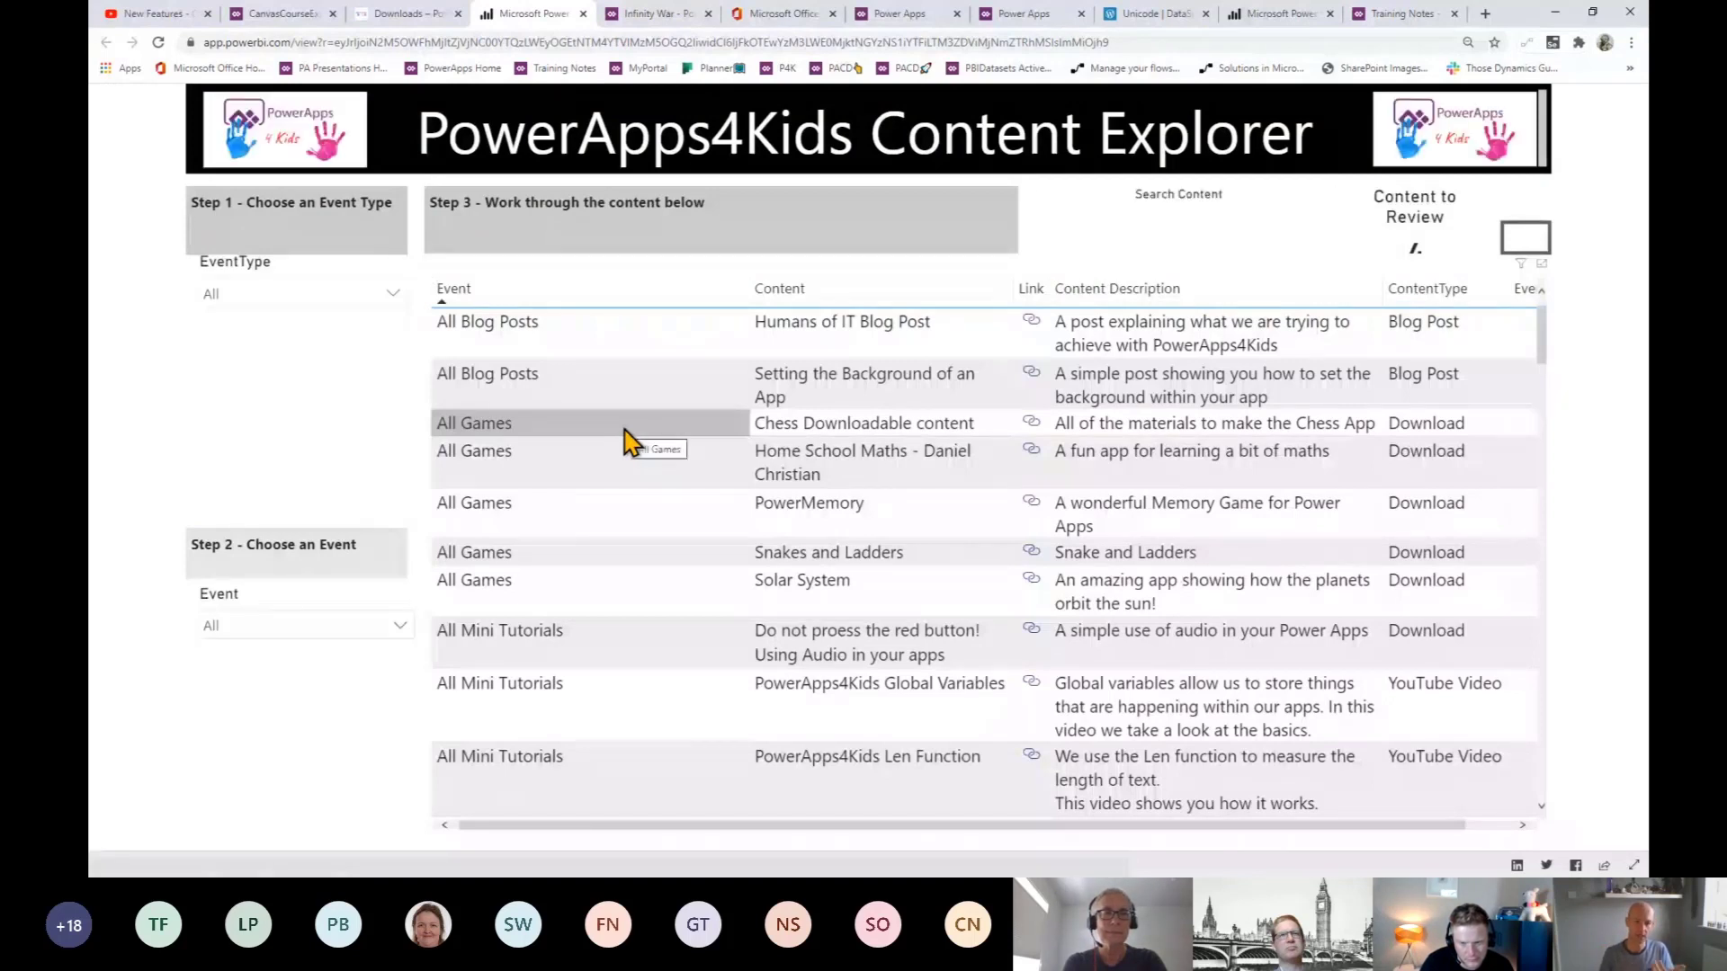
- Filter the Content Explorer to Project and 'Project #3 - Hangman4Kids', then open the Project #1 video
left_click(392, 295)
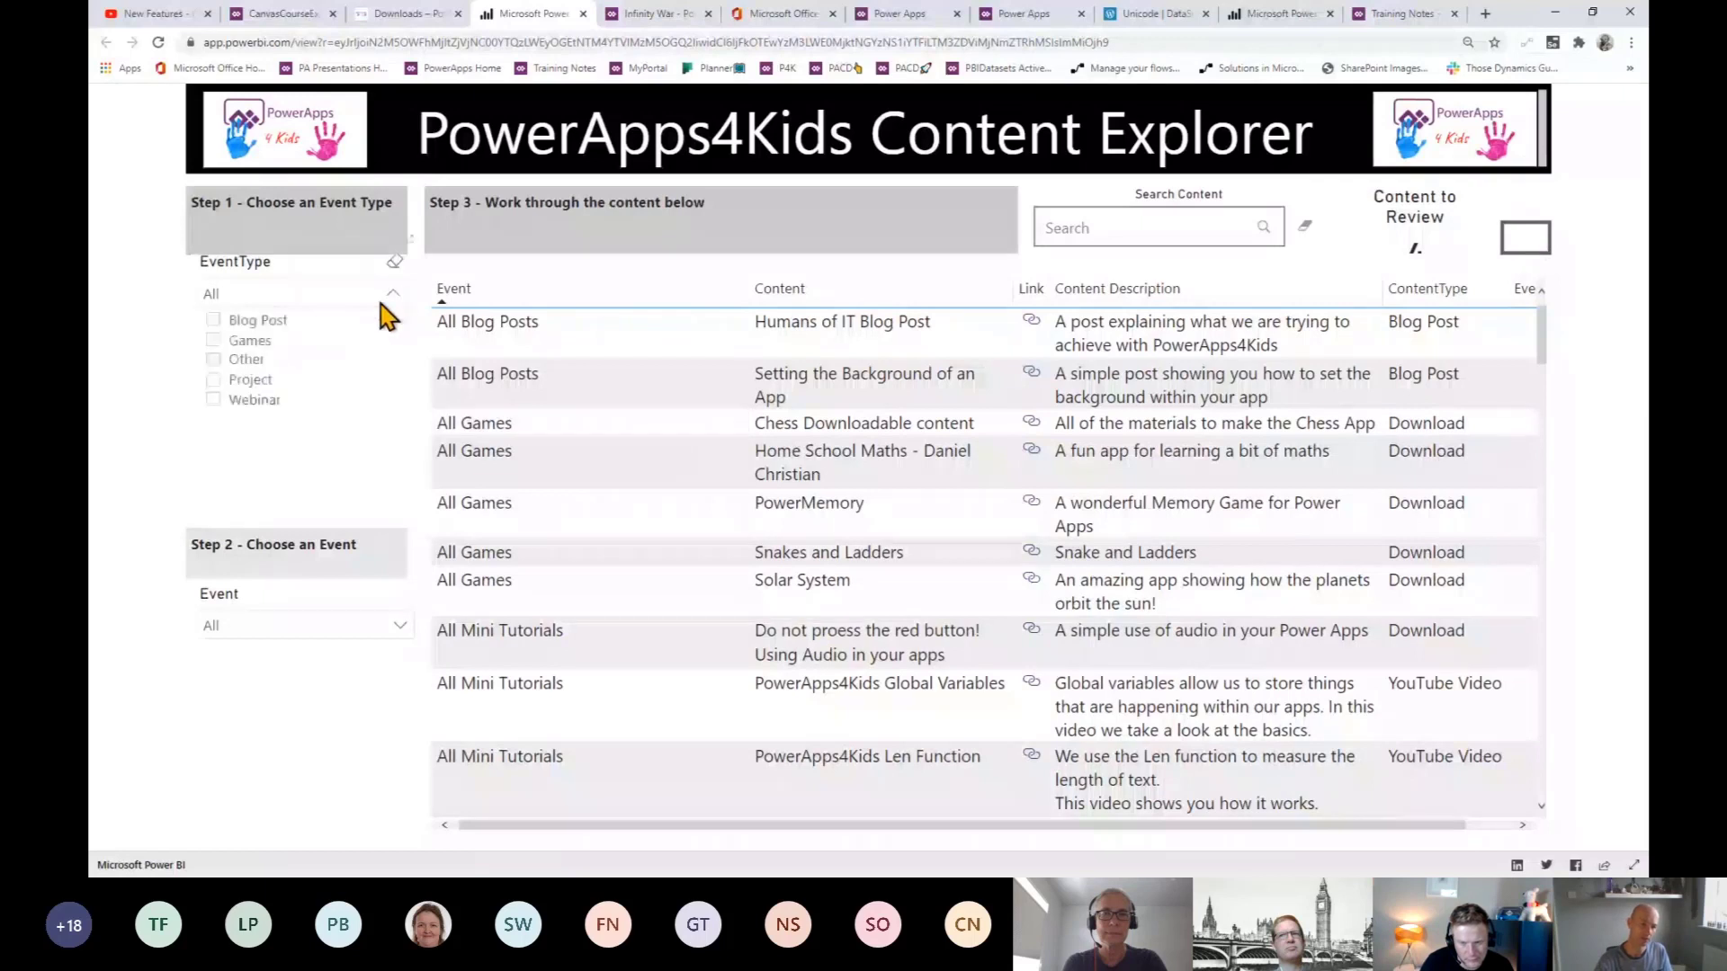
left_click(244, 381)
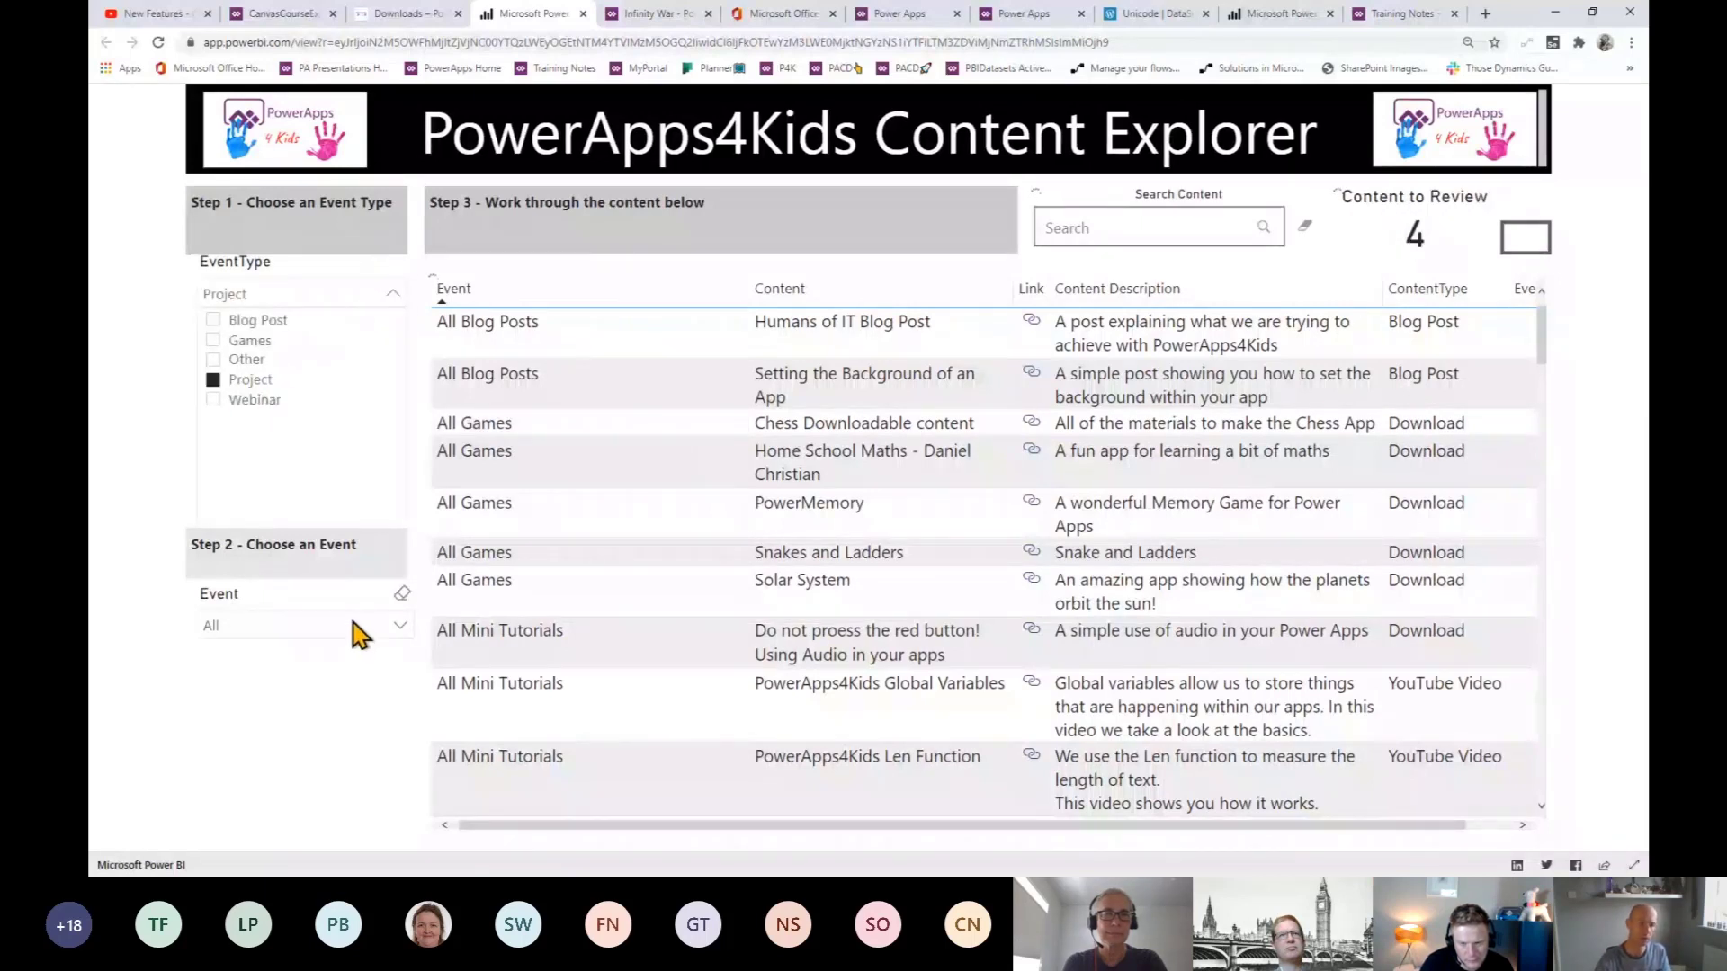
left_click(377, 639)
left_click(397, 628)
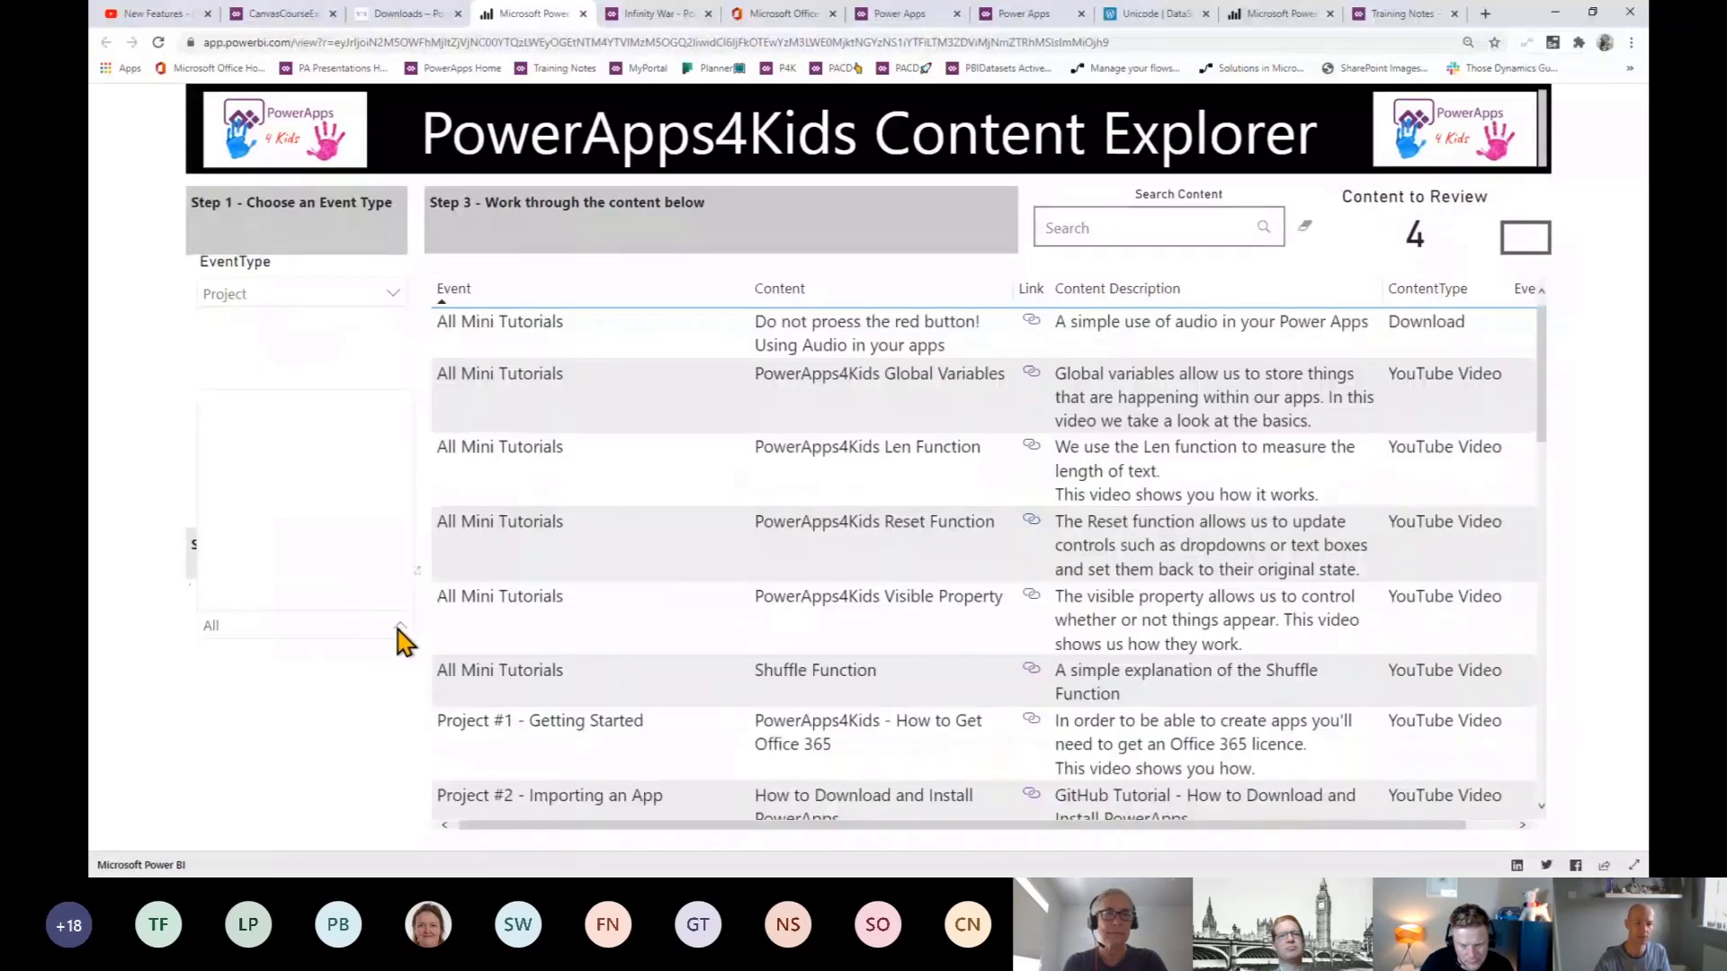
left_click(213, 460)
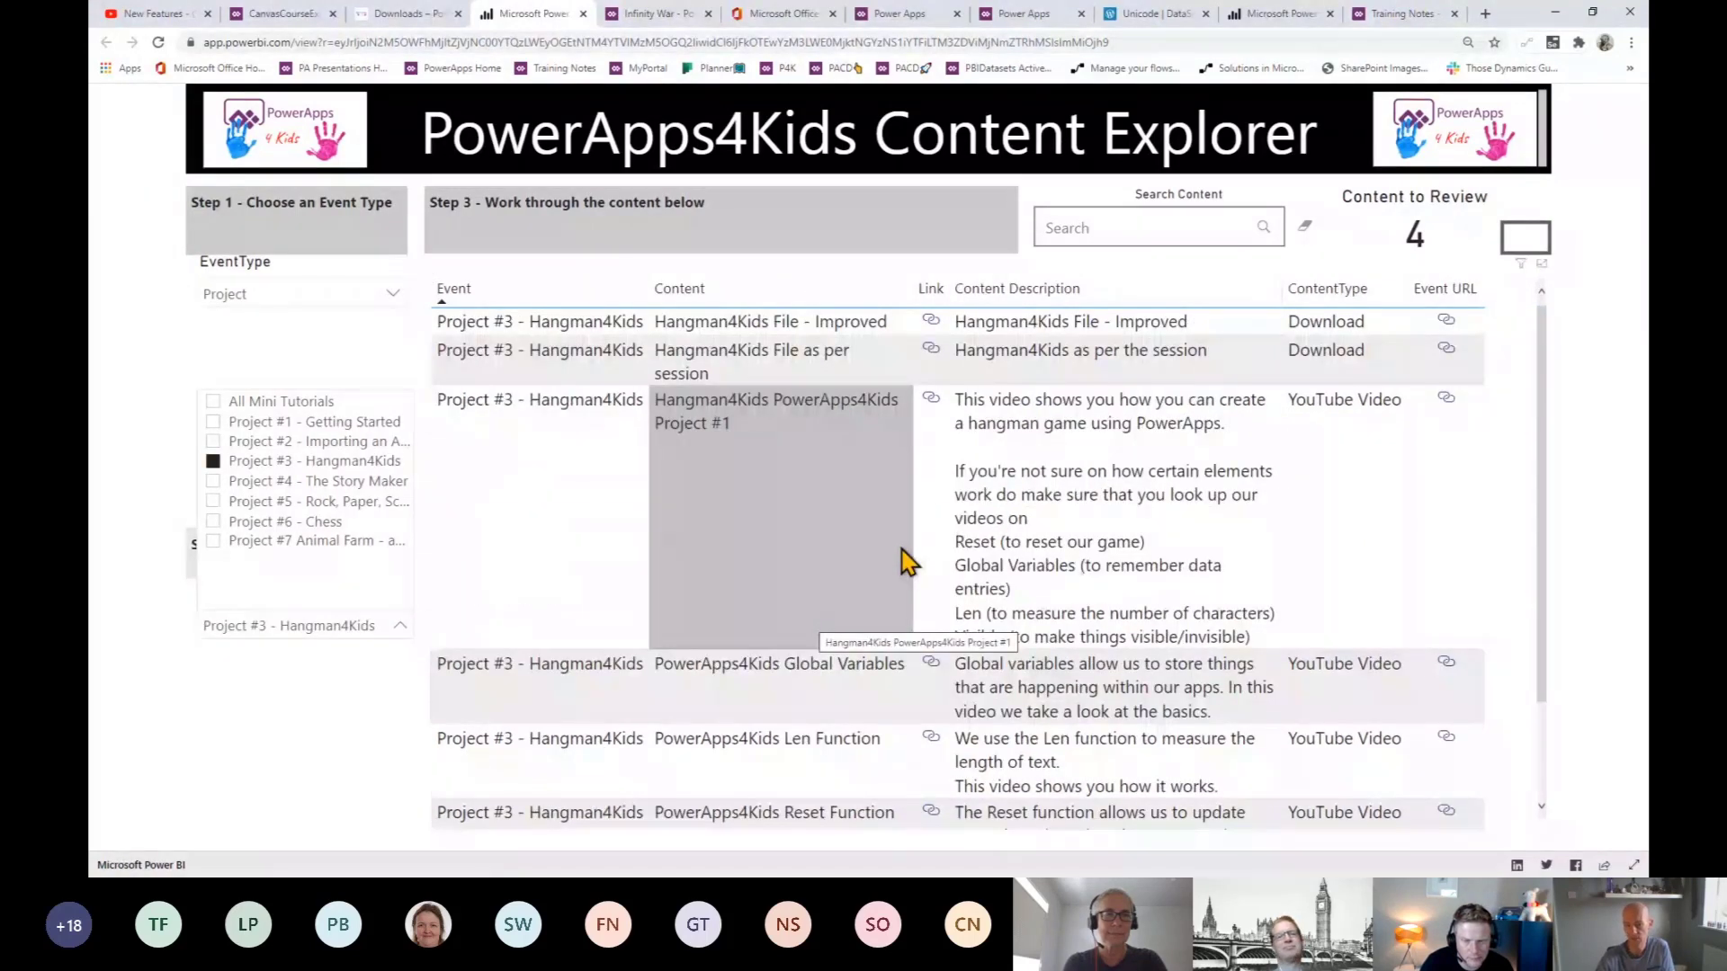
left_click(931, 398)
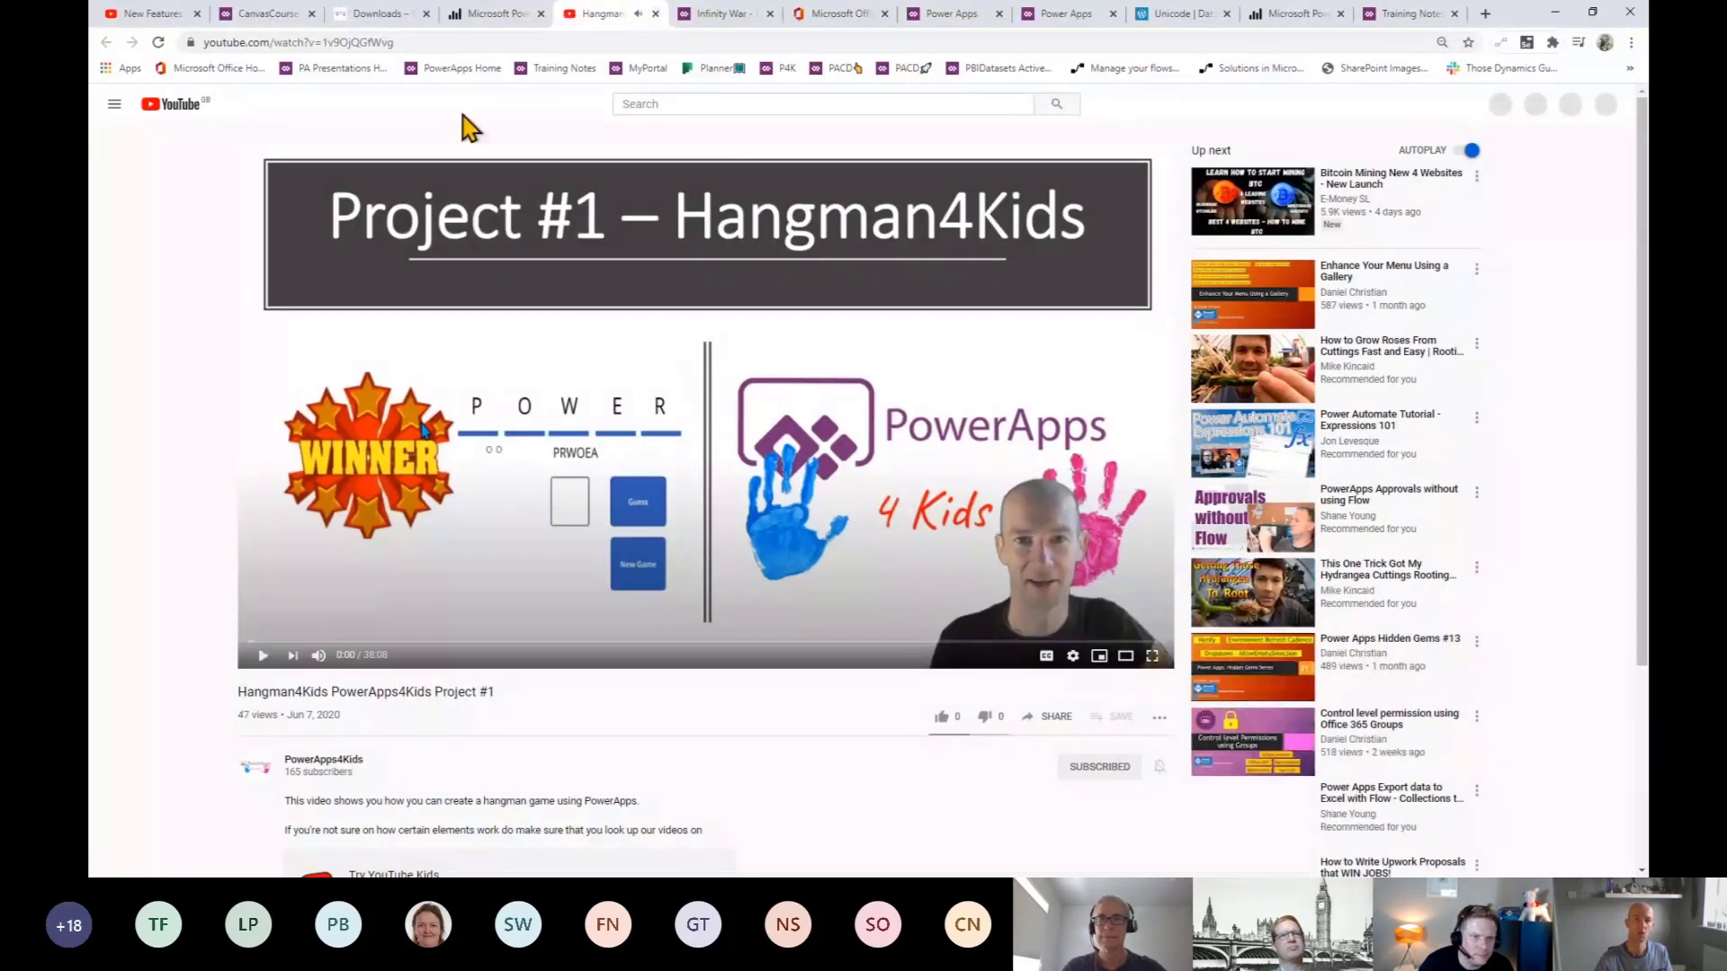
- Close the YouTube video and open the Hangman4Kids_Updated.msapp file on GitHub from the report
left_click(655, 15)
left_click(389, 20)
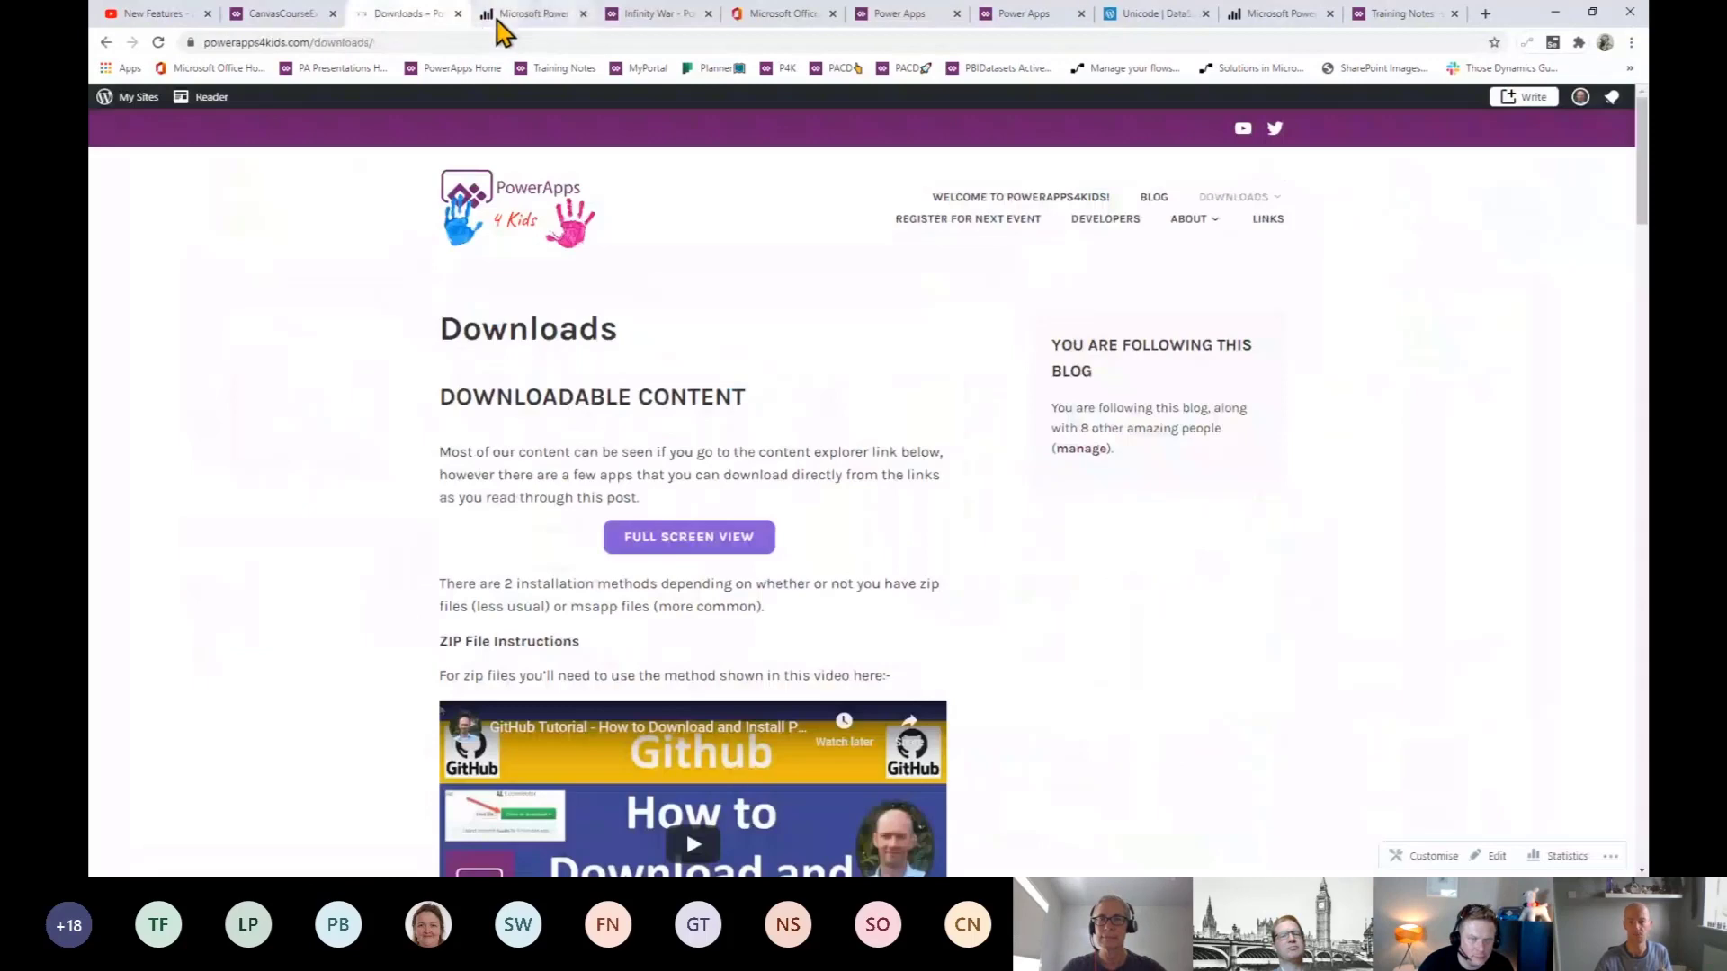
left_click(491, 20)
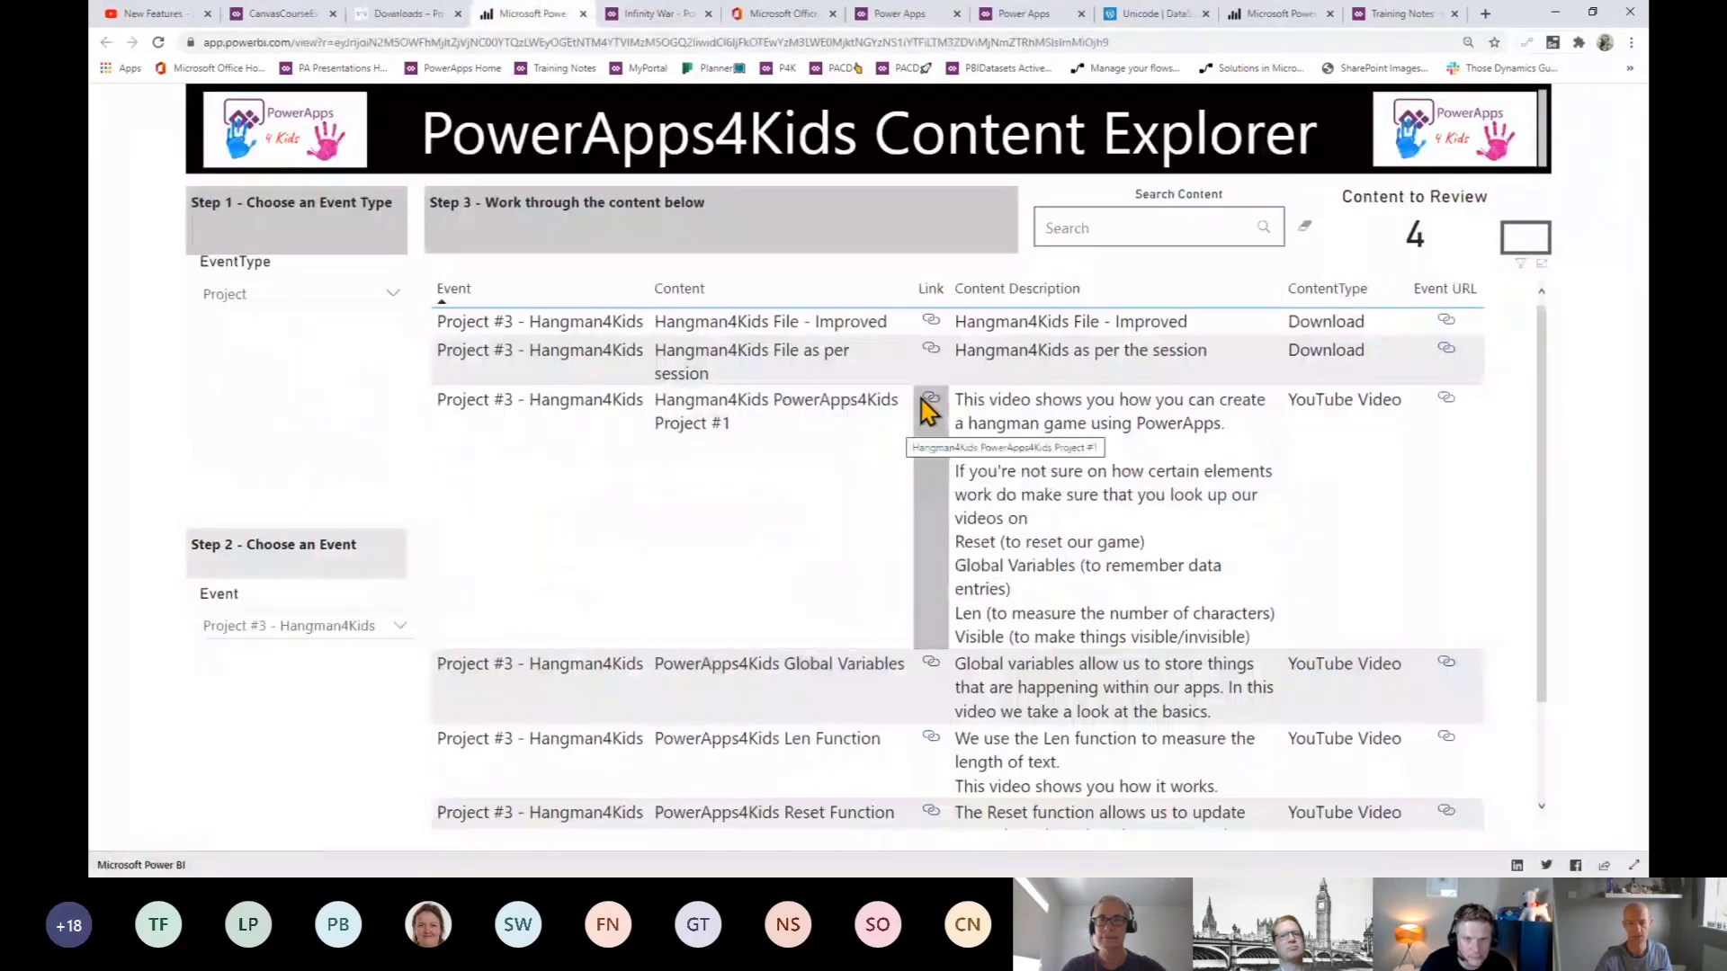
left_click(929, 326)
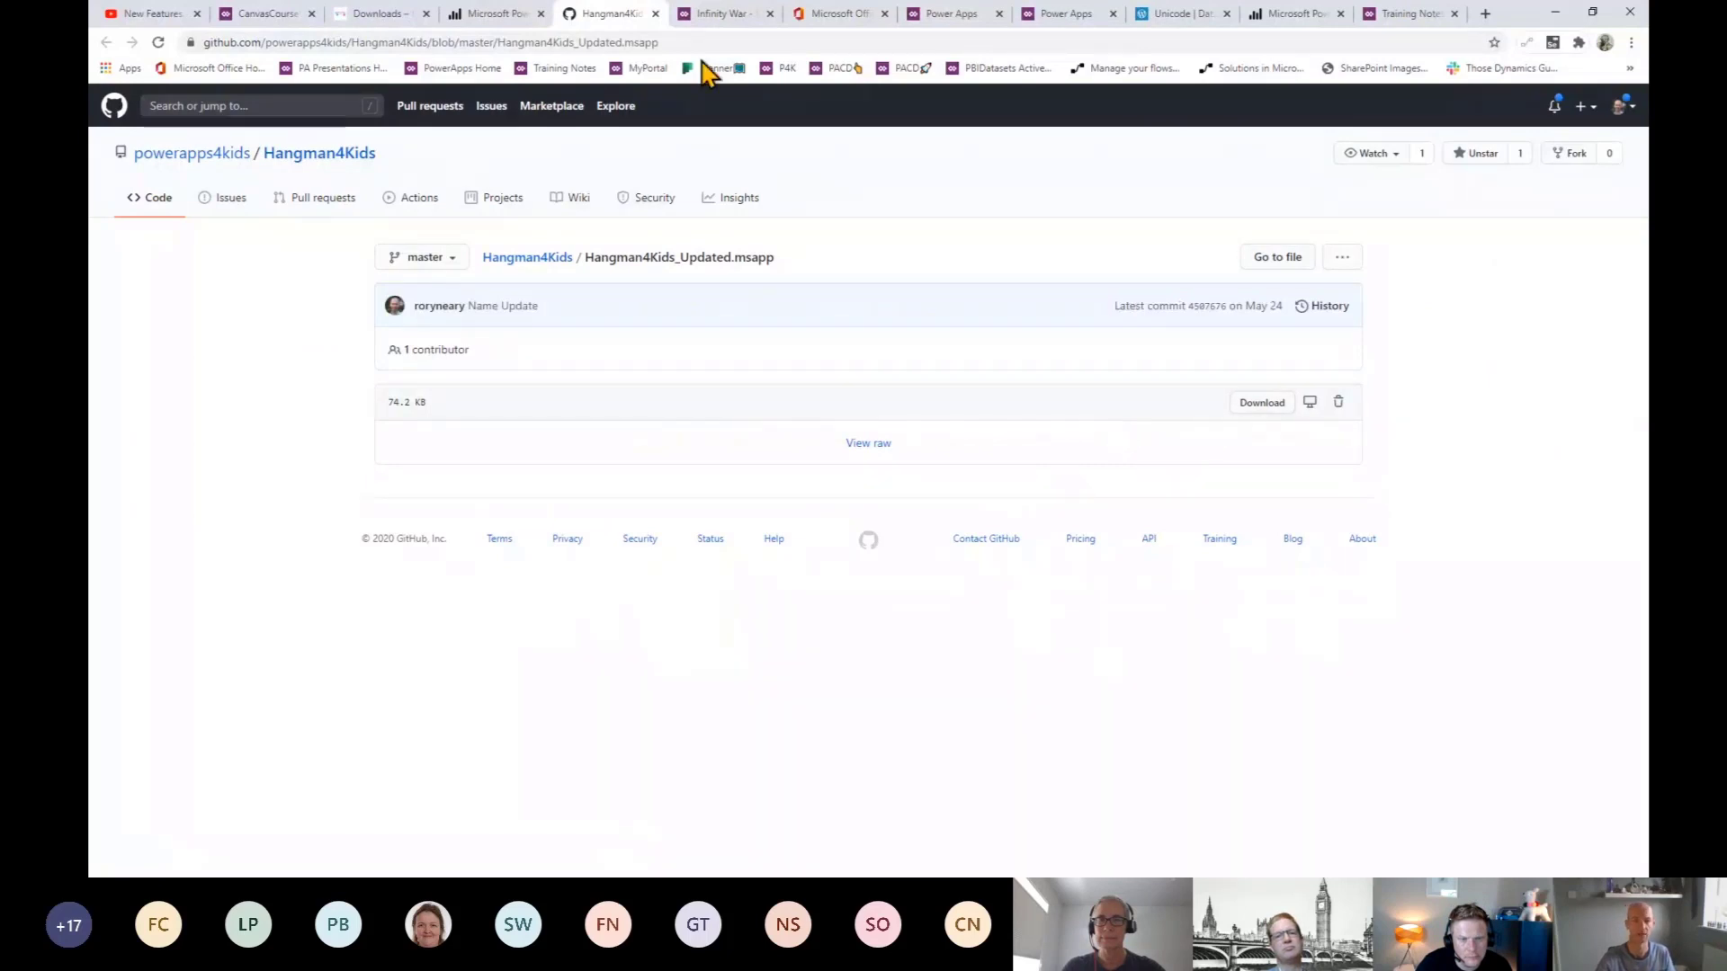
- Close the GitHub file page and return to the CanvasCourseExplorer app
left_click(655, 14)
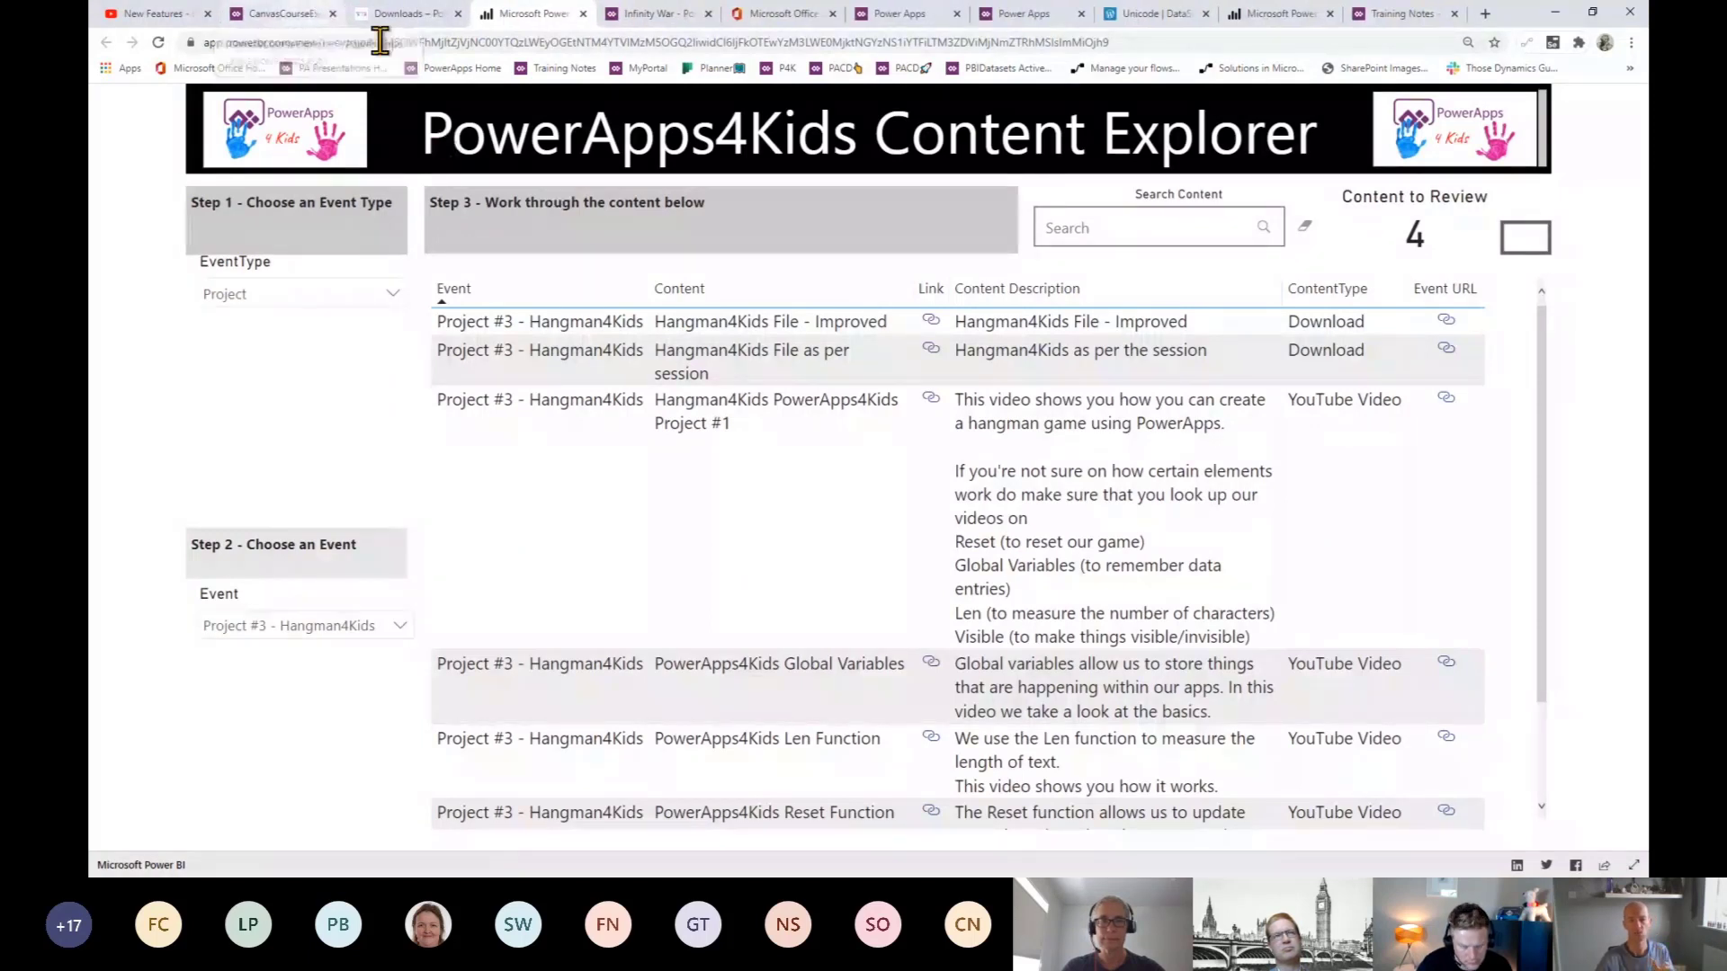
left_click(297, 20)
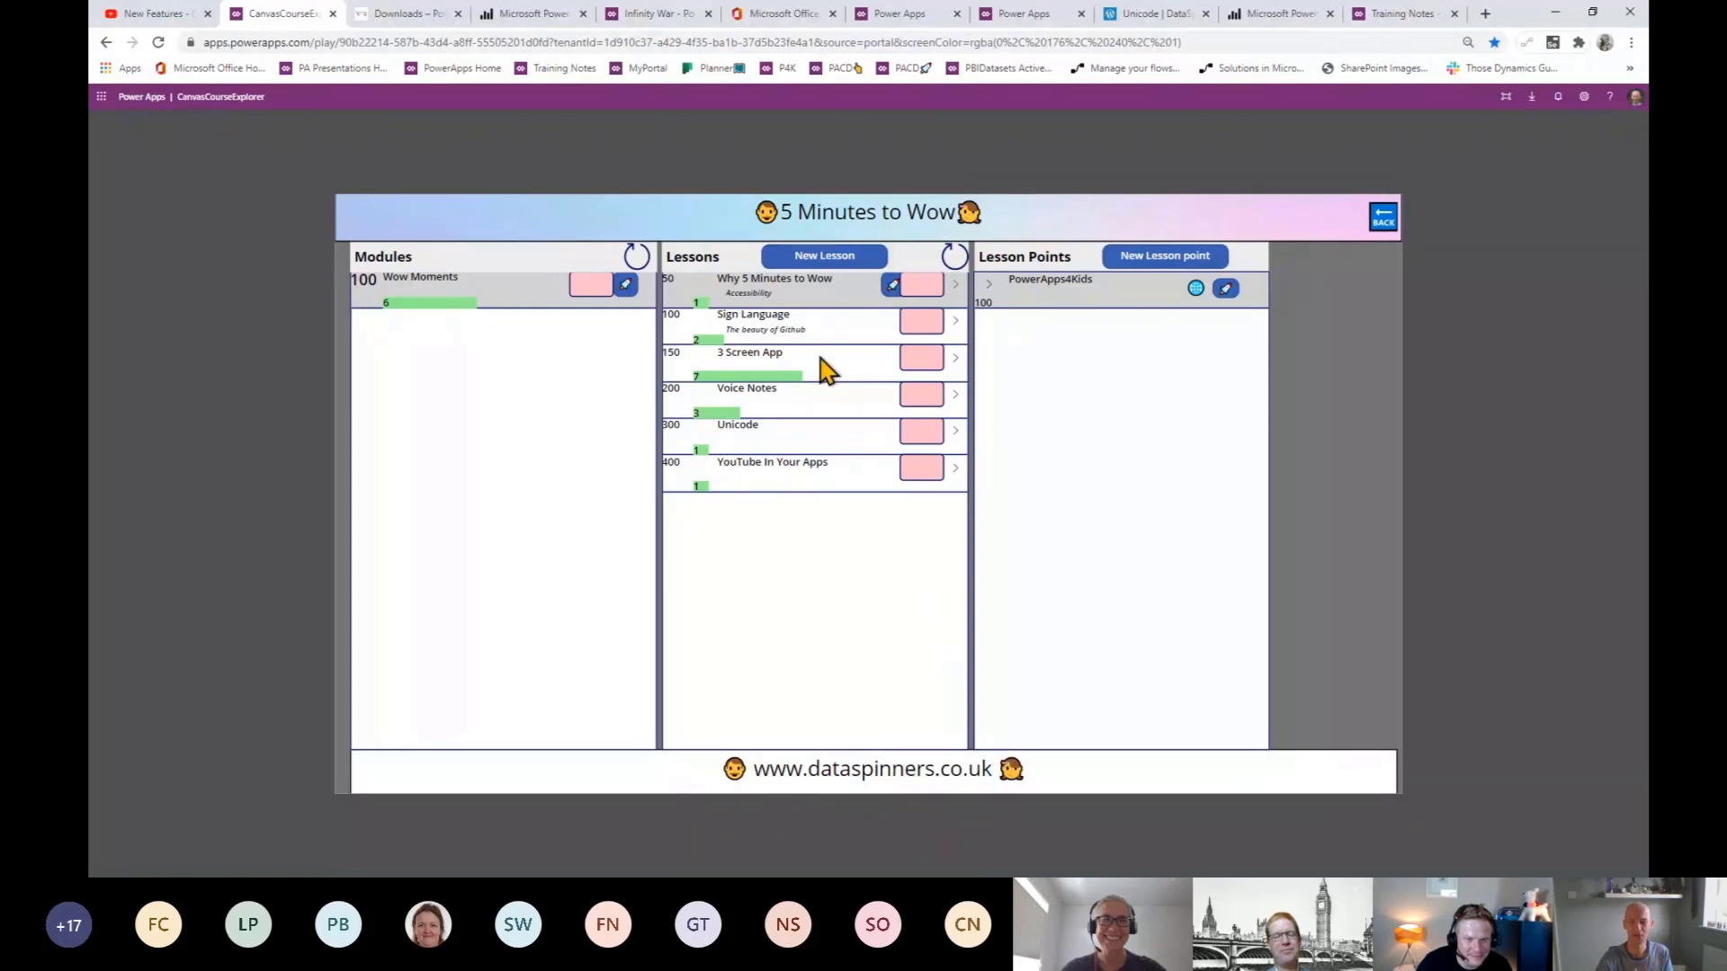
- Show the Sign Language lesson points, then switch to the Office 365 home page
left_click(839, 344)
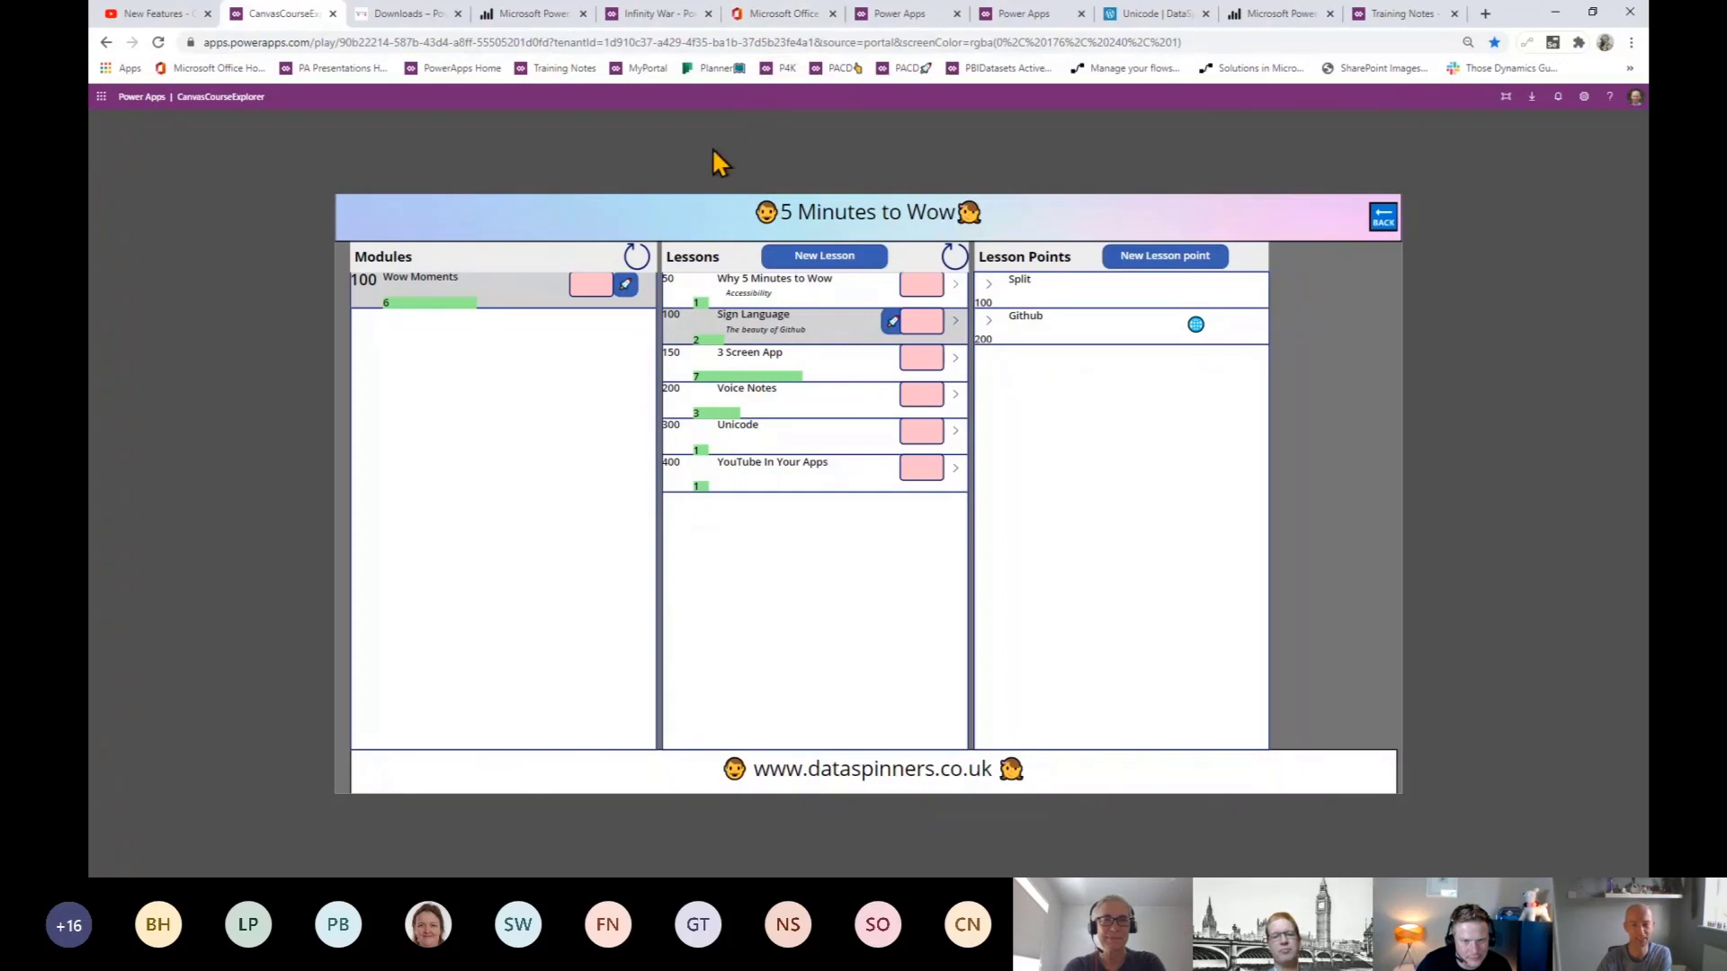
left_click(760, 20)
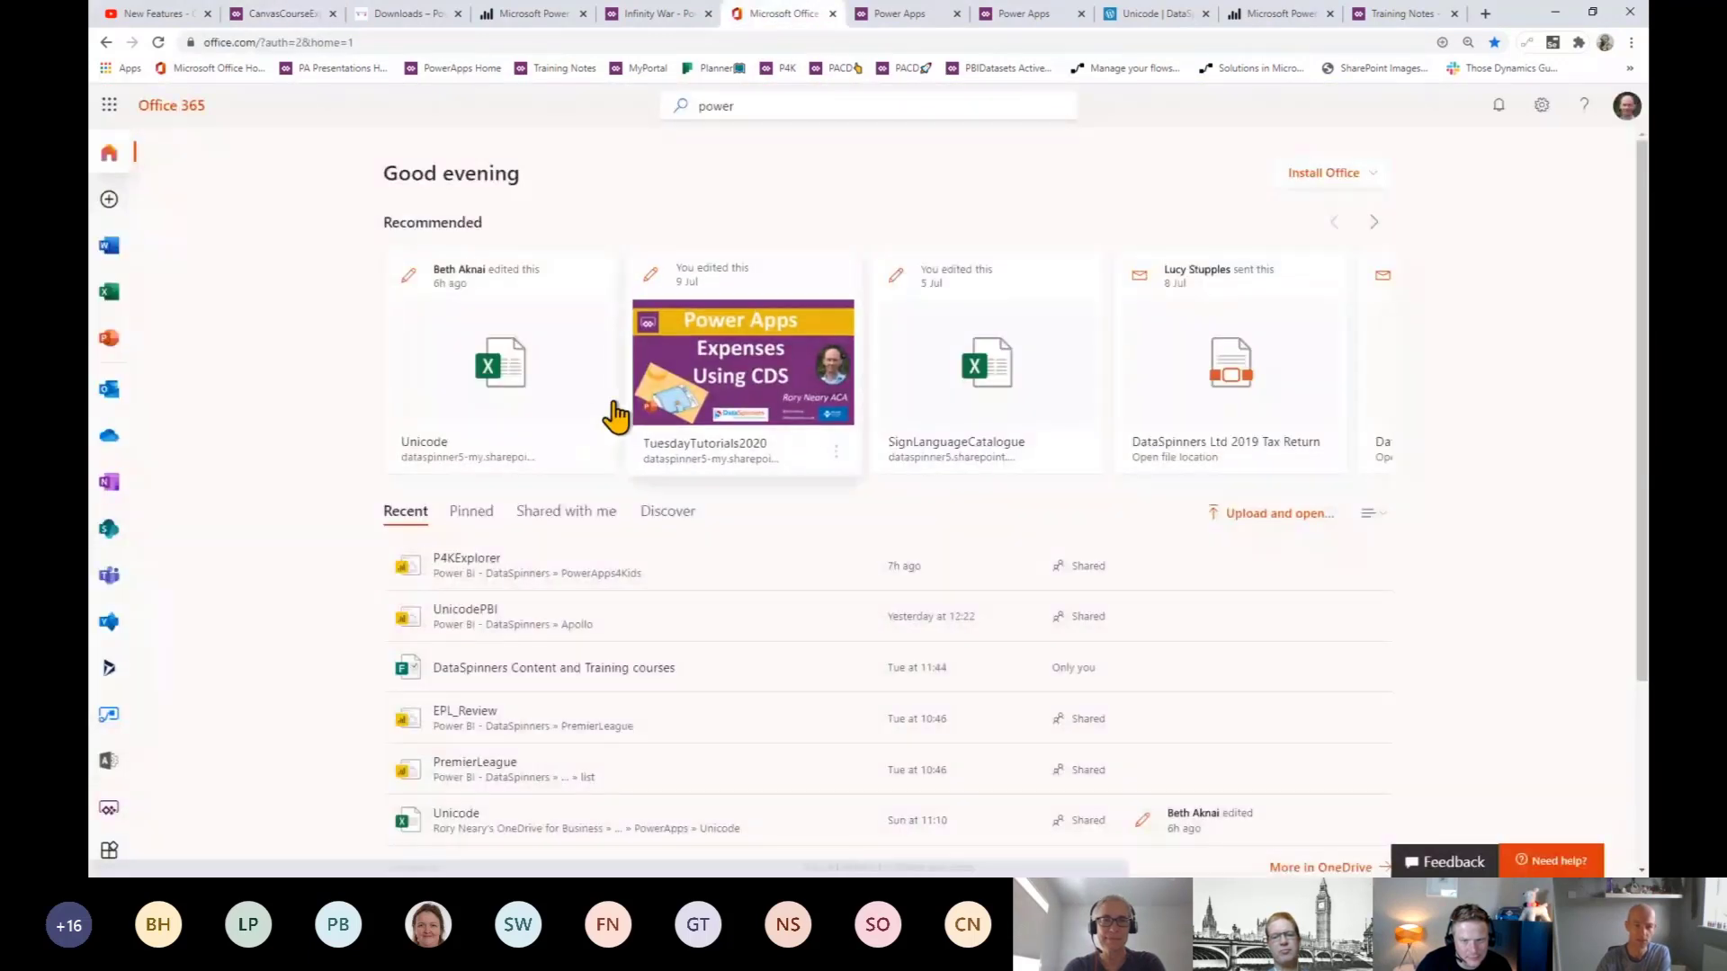
- Search Office 365 for 'power' and launch Power Apps in a new tab
left_click(746, 107)
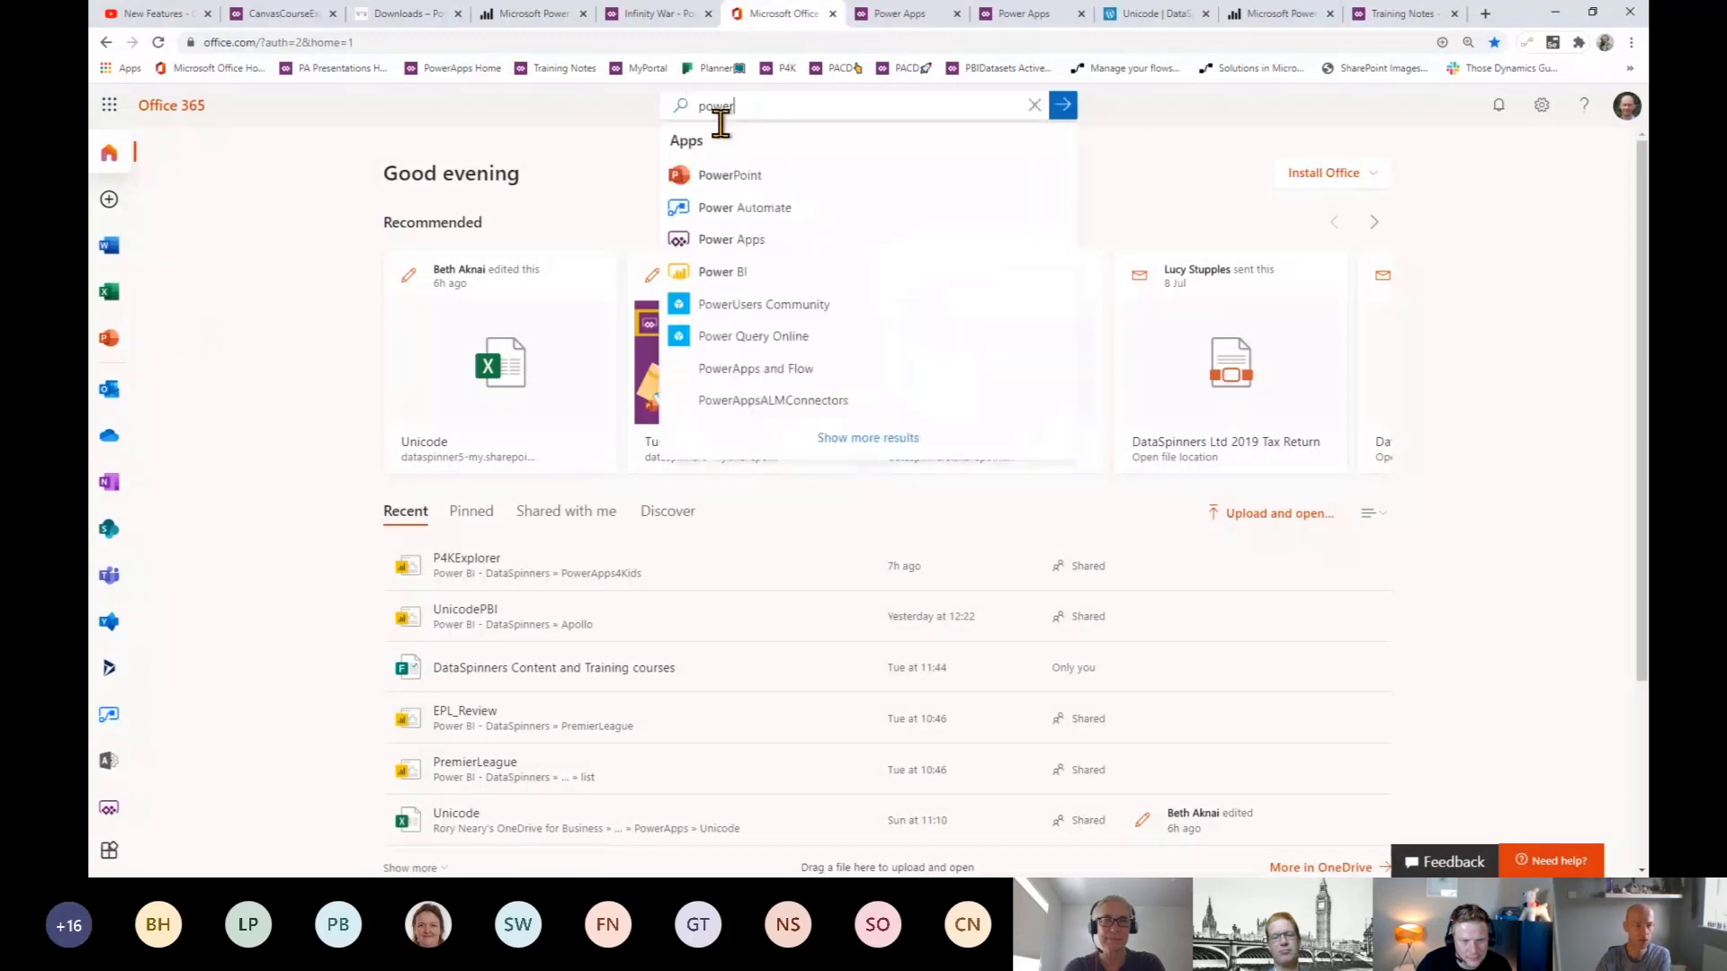
left_click(713, 241)
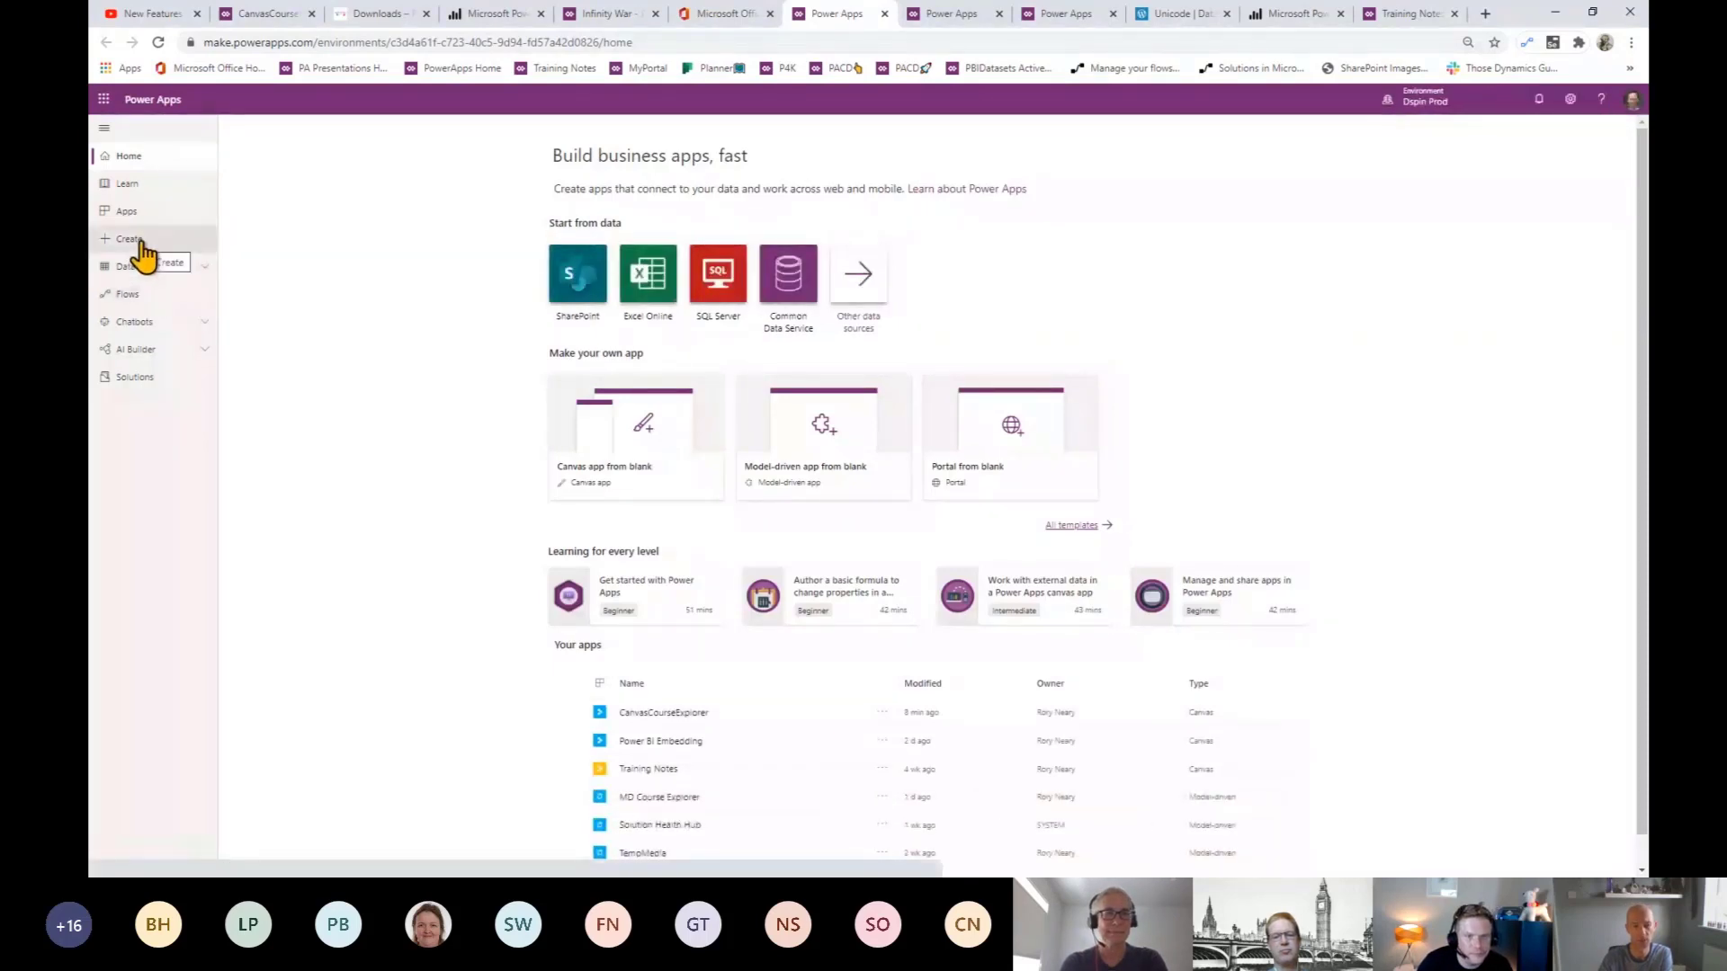
- Create a blank tablet-format canvas app named 'Sign'
left_click(141, 243)
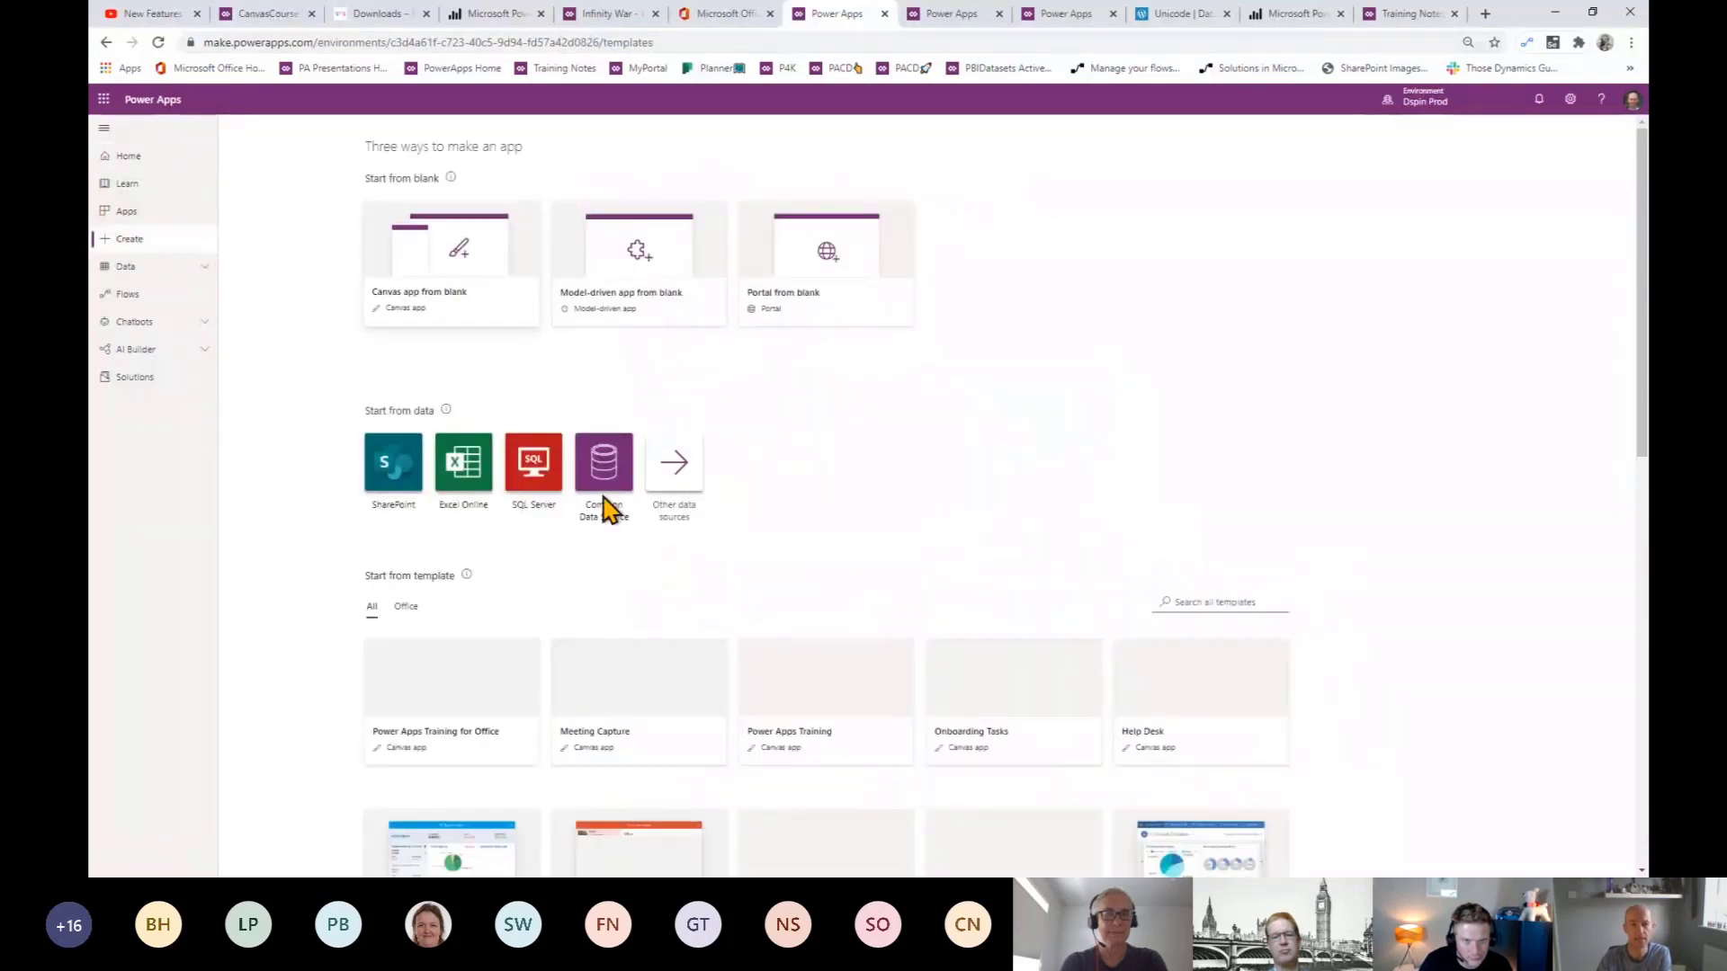
left_click(421, 288)
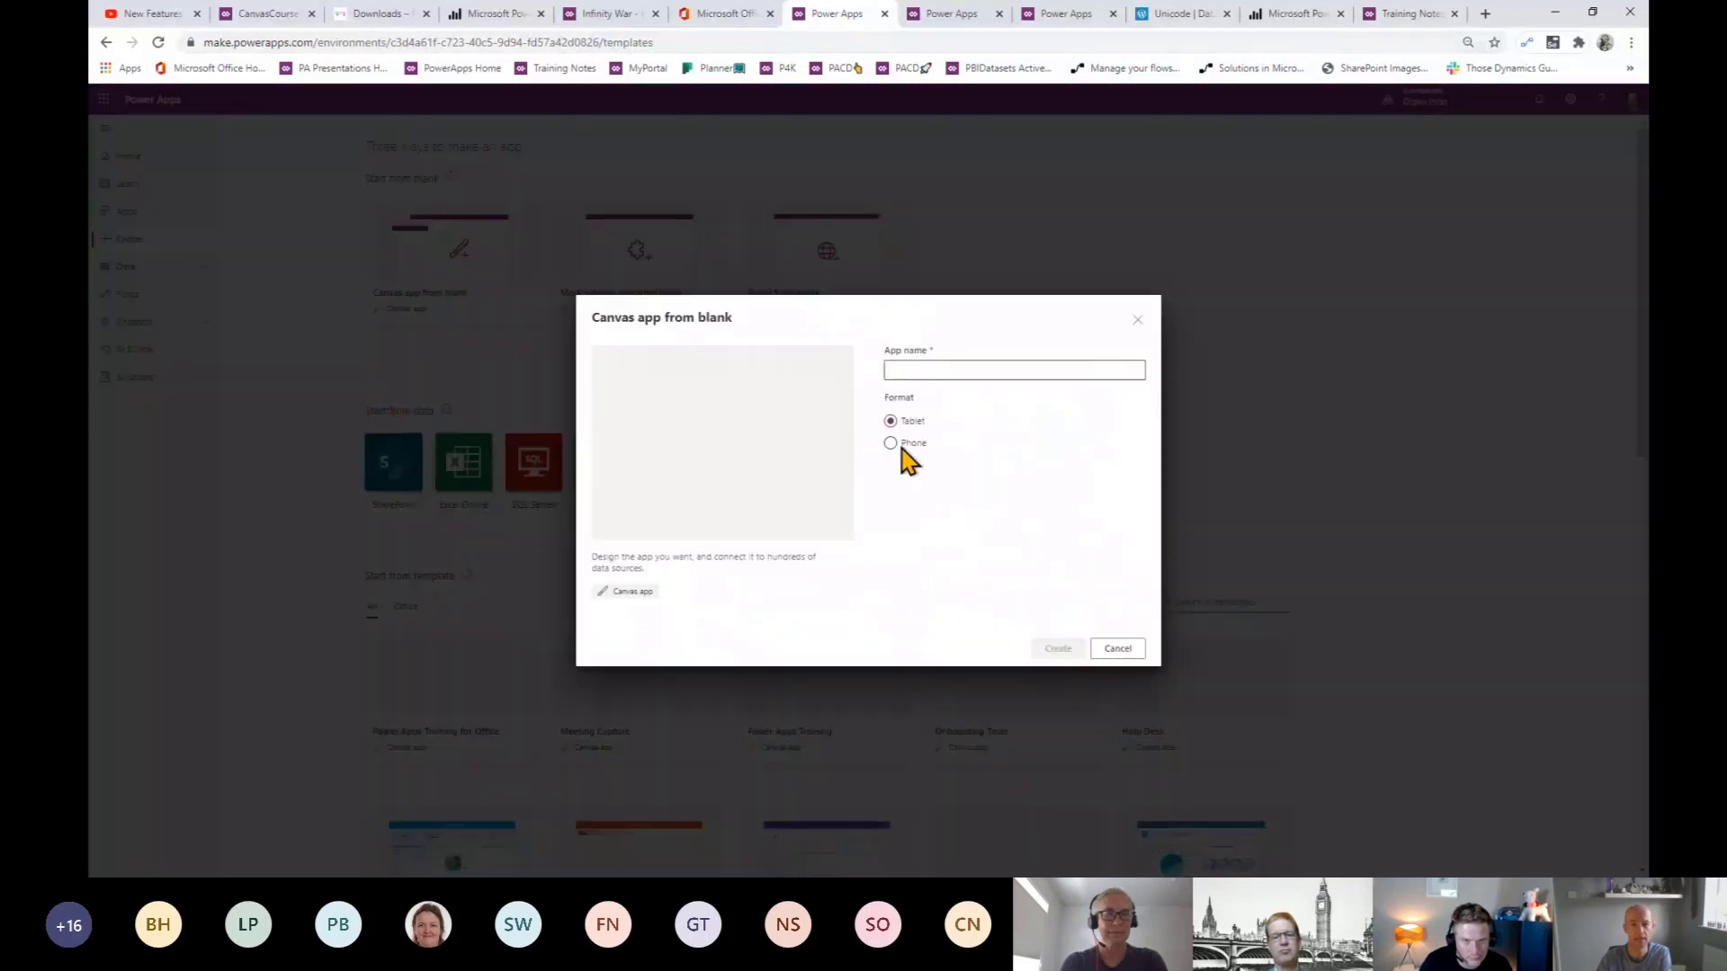
left_click(914, 369)
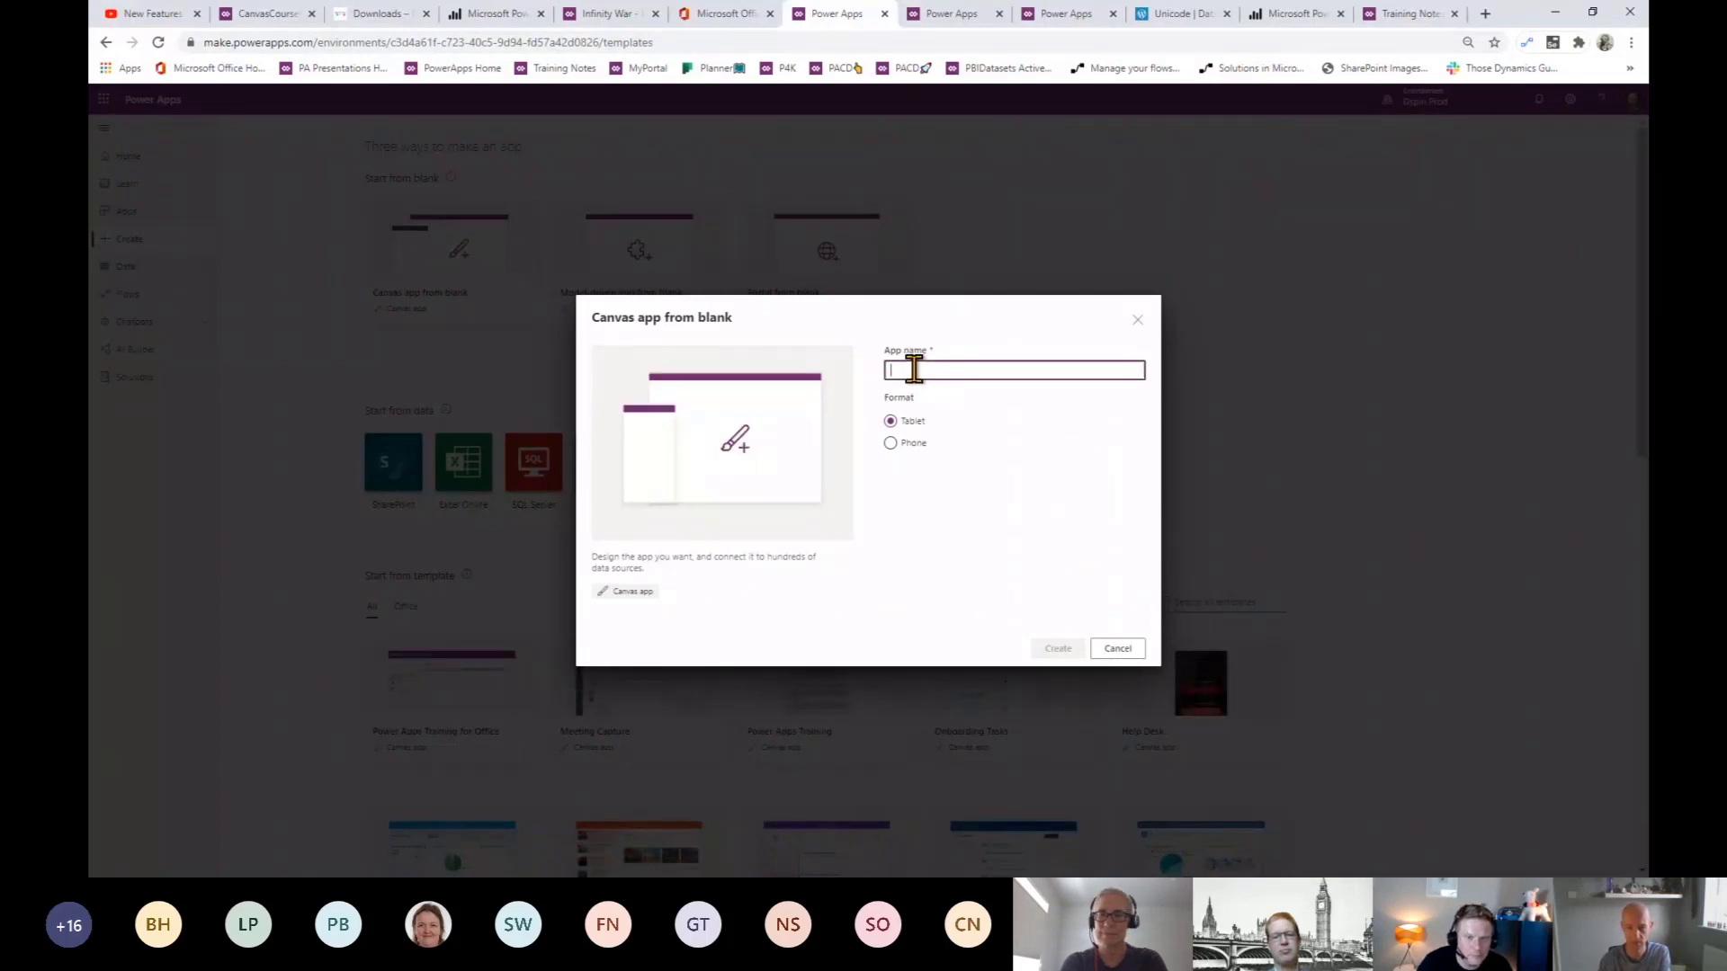
type("Sign")
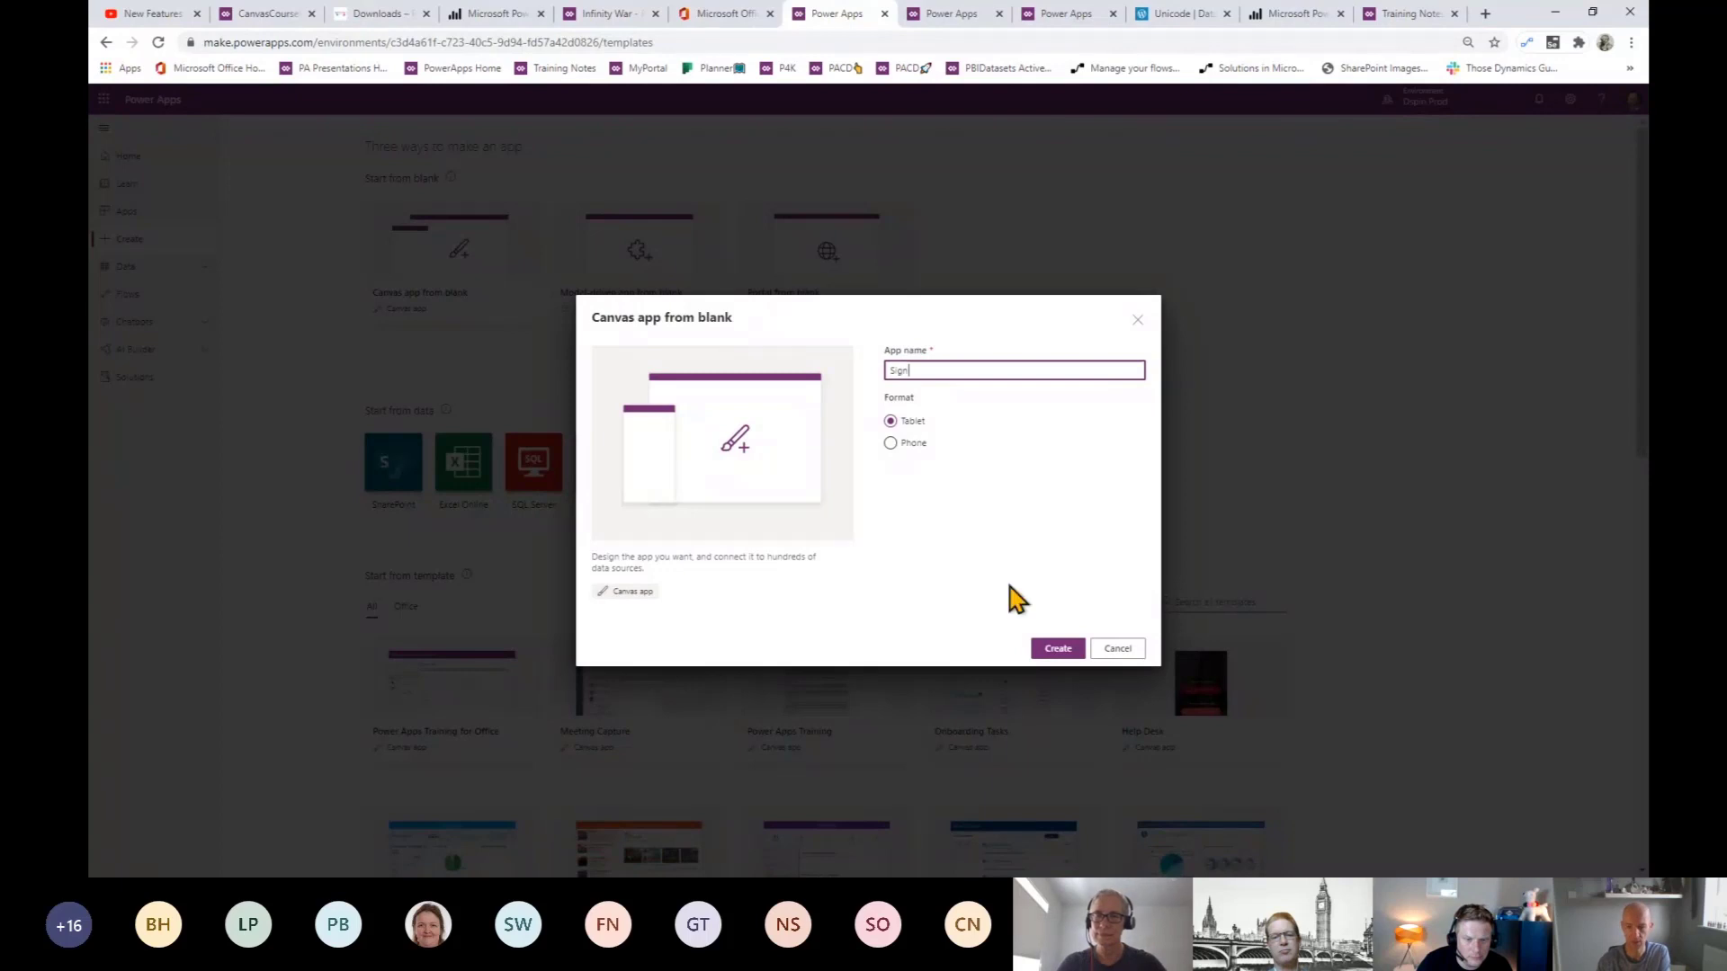
left_click(1064, 655)
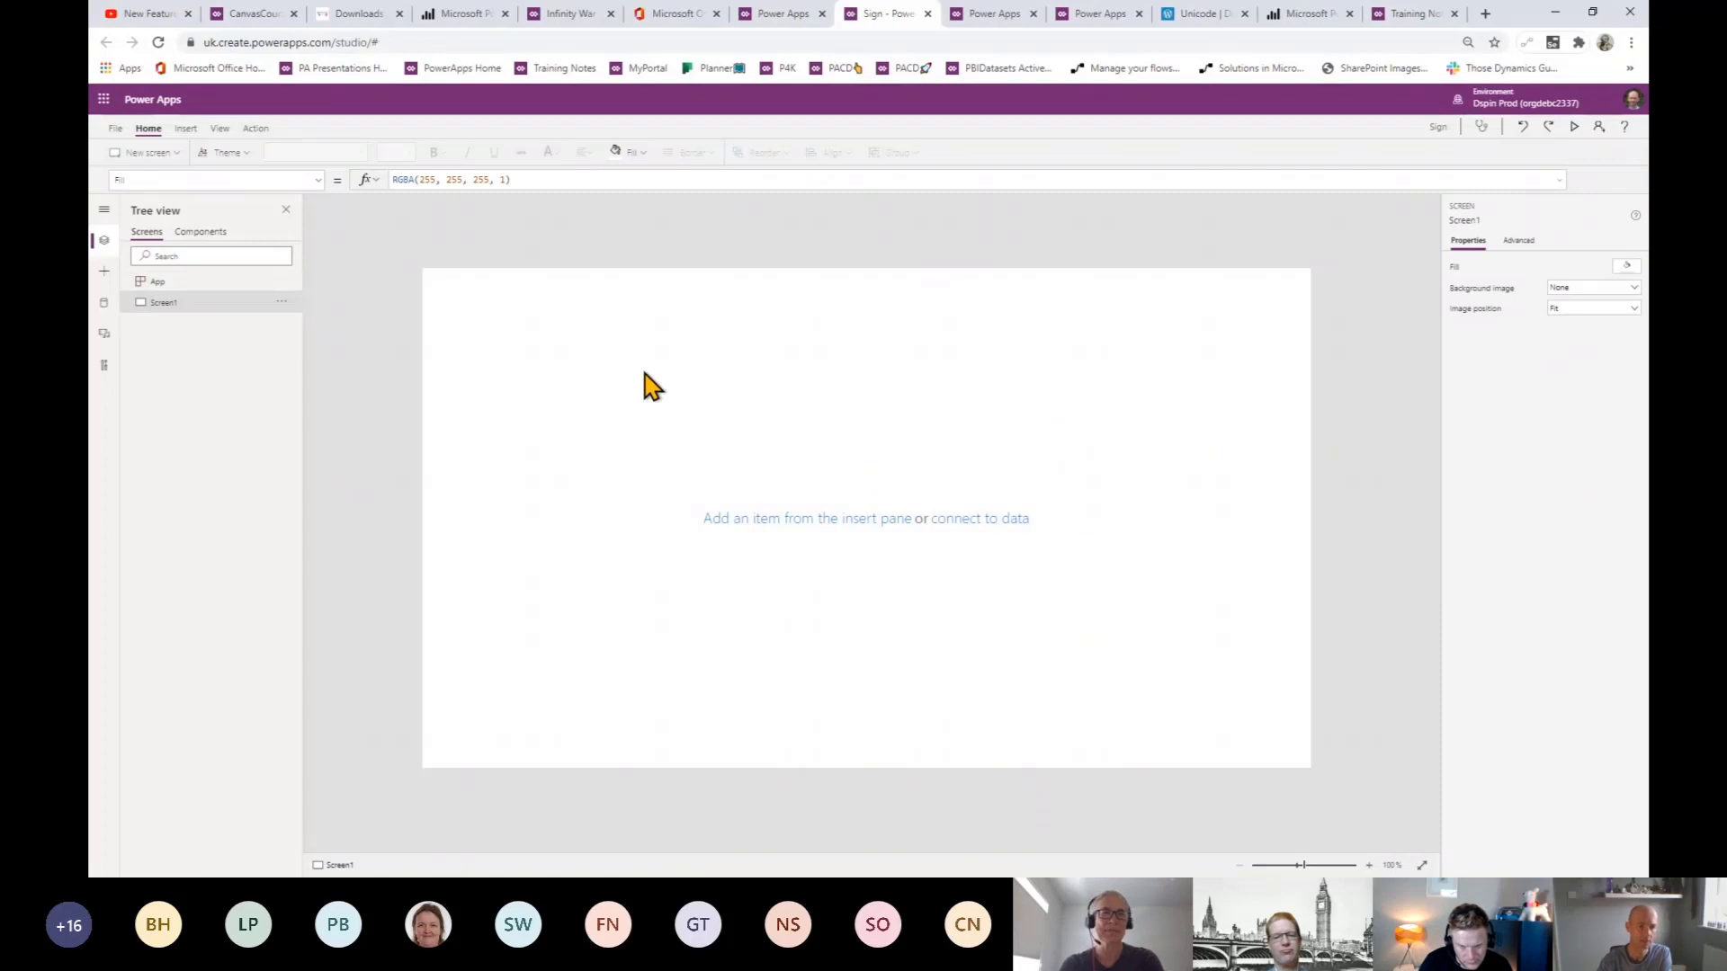
- Insert a Text input control onto Screen1
left_click(185, 128)
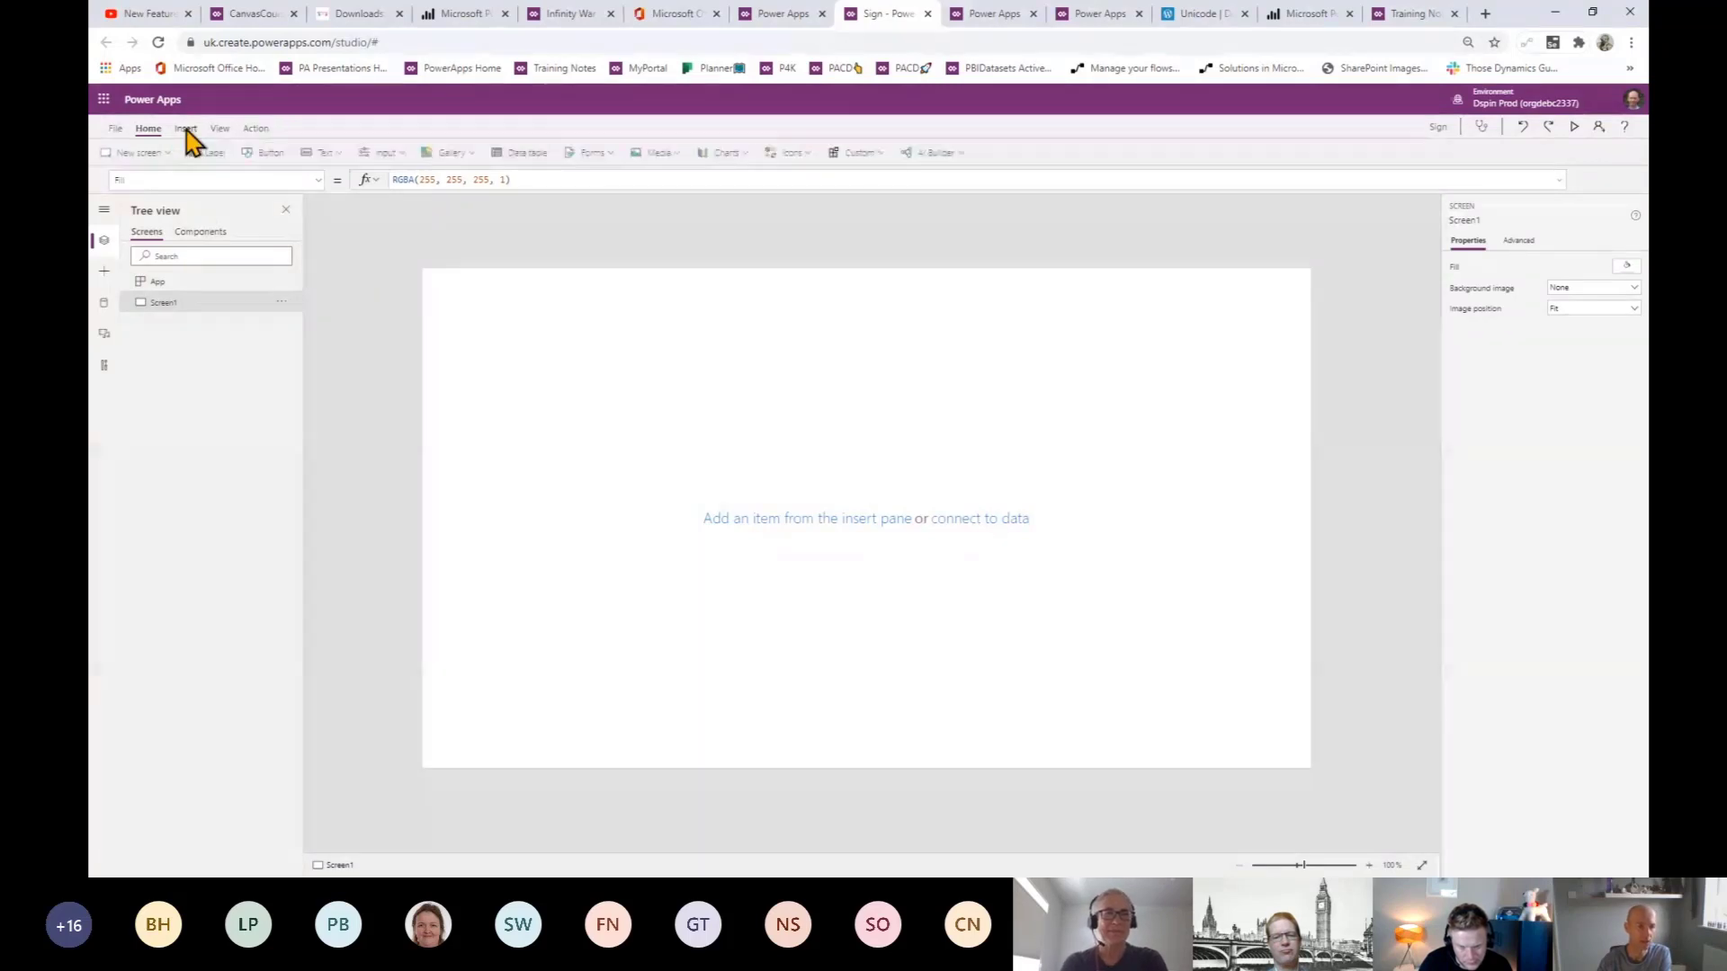
left_click(105, 271)
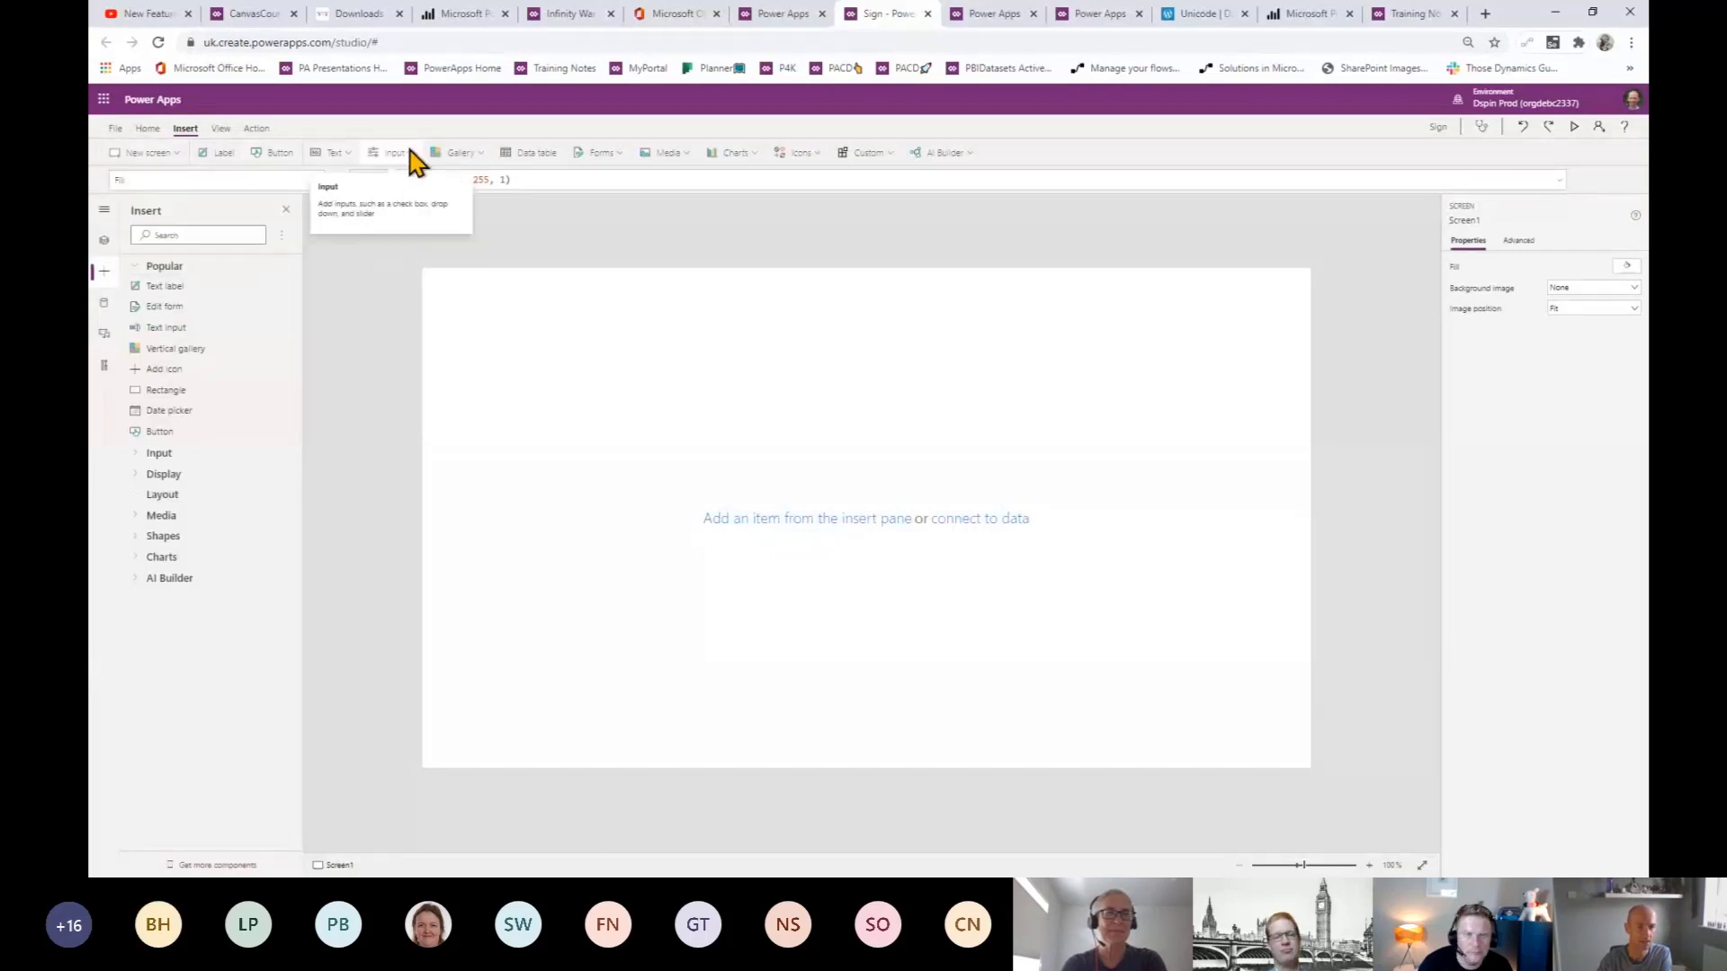
left_click(416, 180)
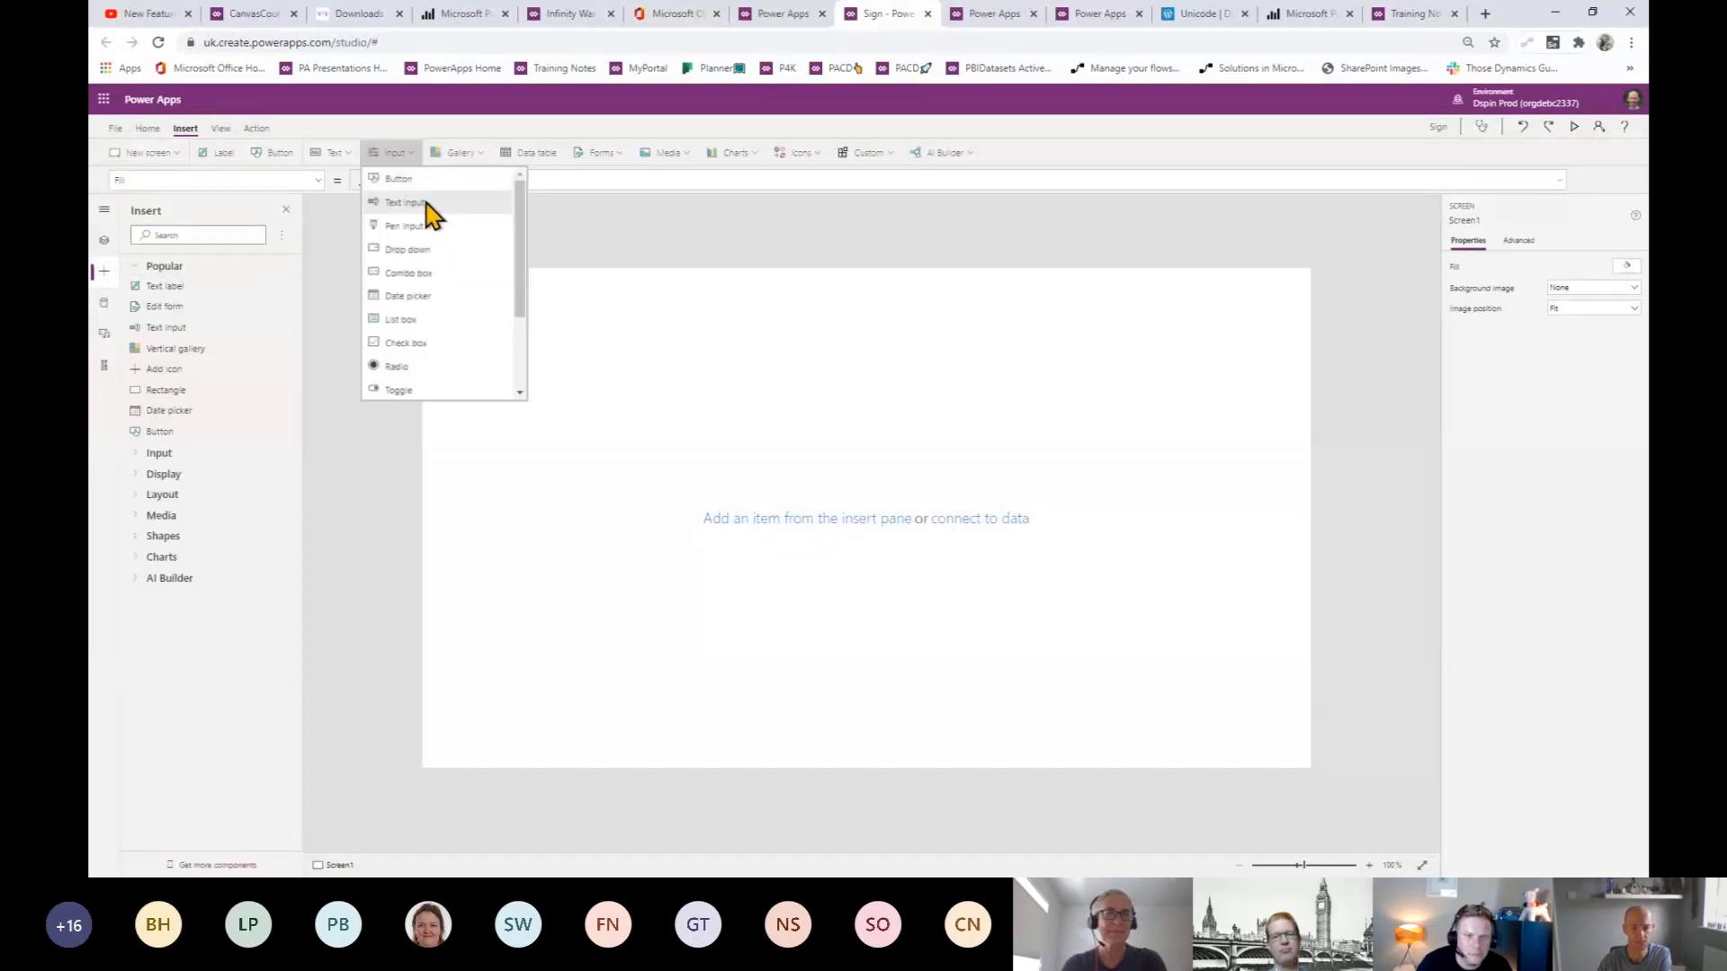
left_click(711, 360)
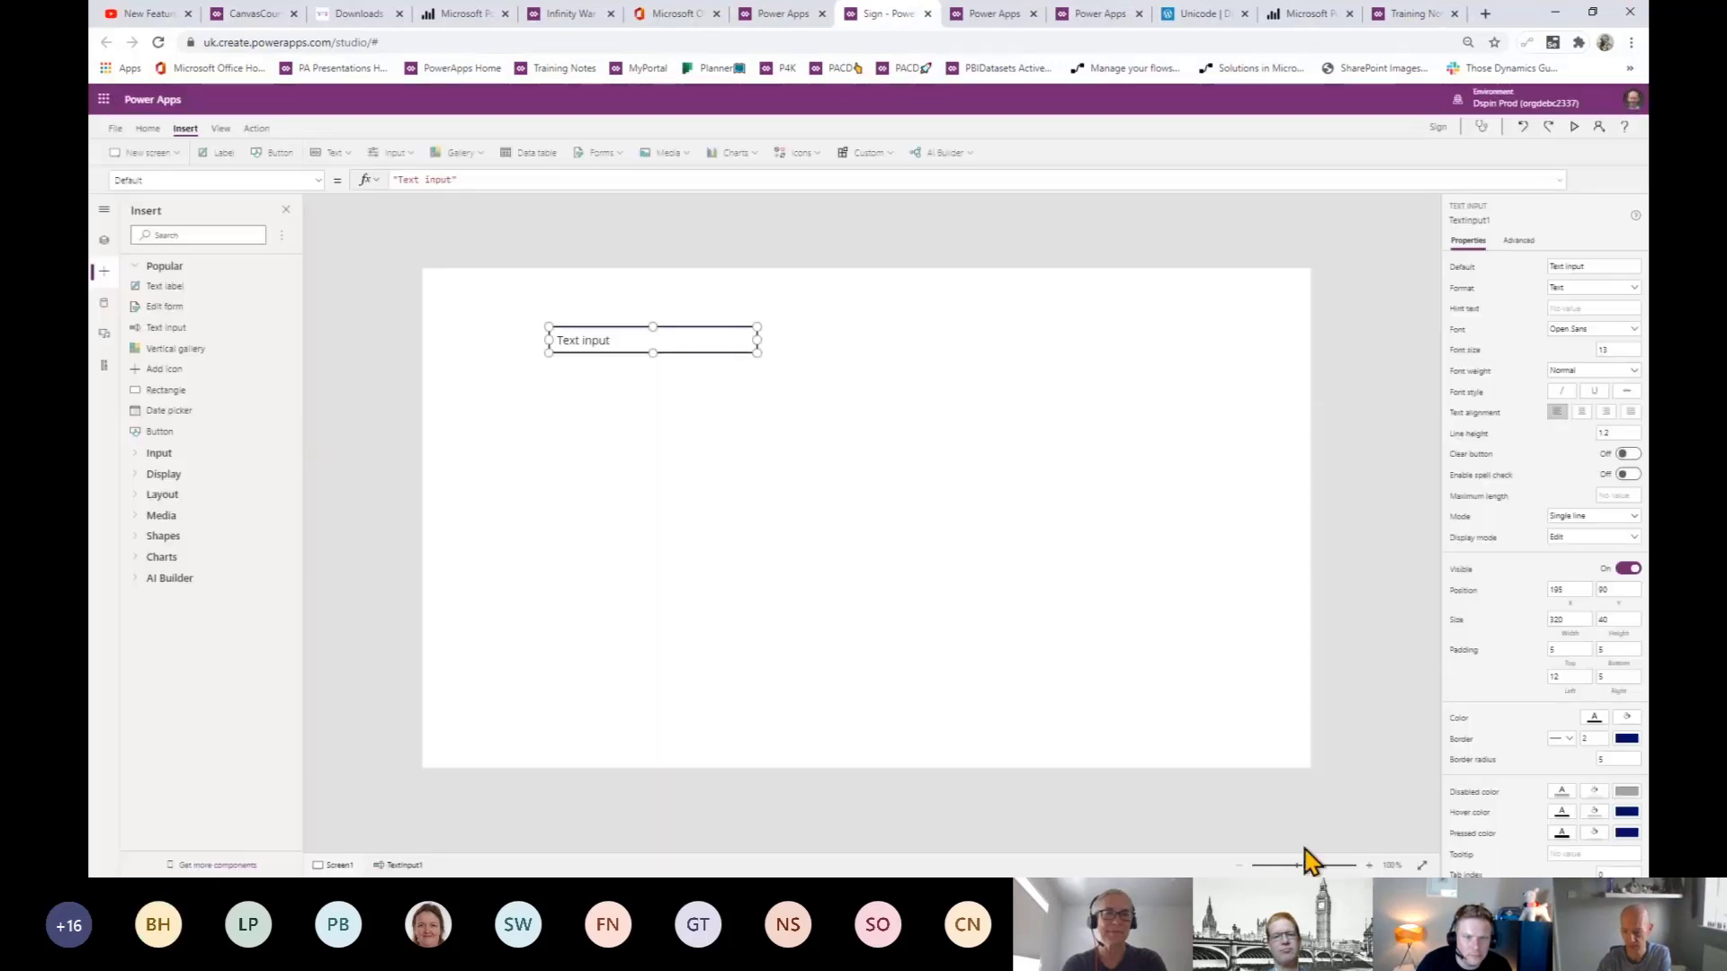
- Enlarge the canvas to 112% and raise the browser page zoom several steps
left_click_drag(1303, 865, 1309, 865)
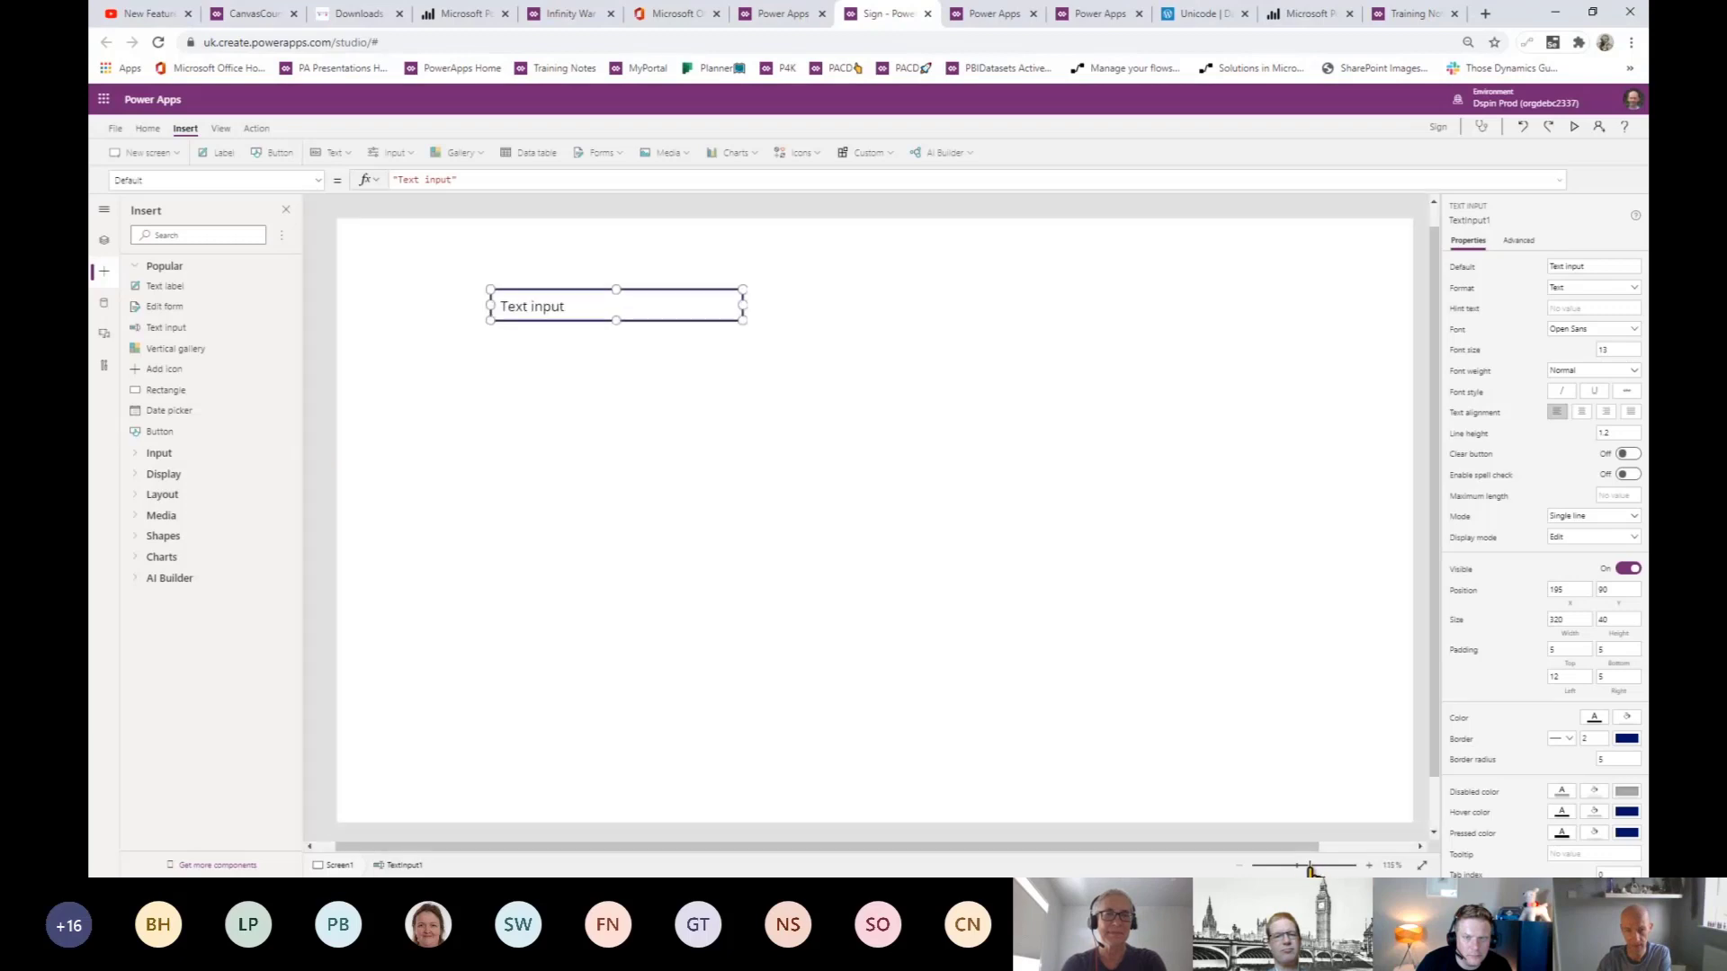
left_click(1630, 43)
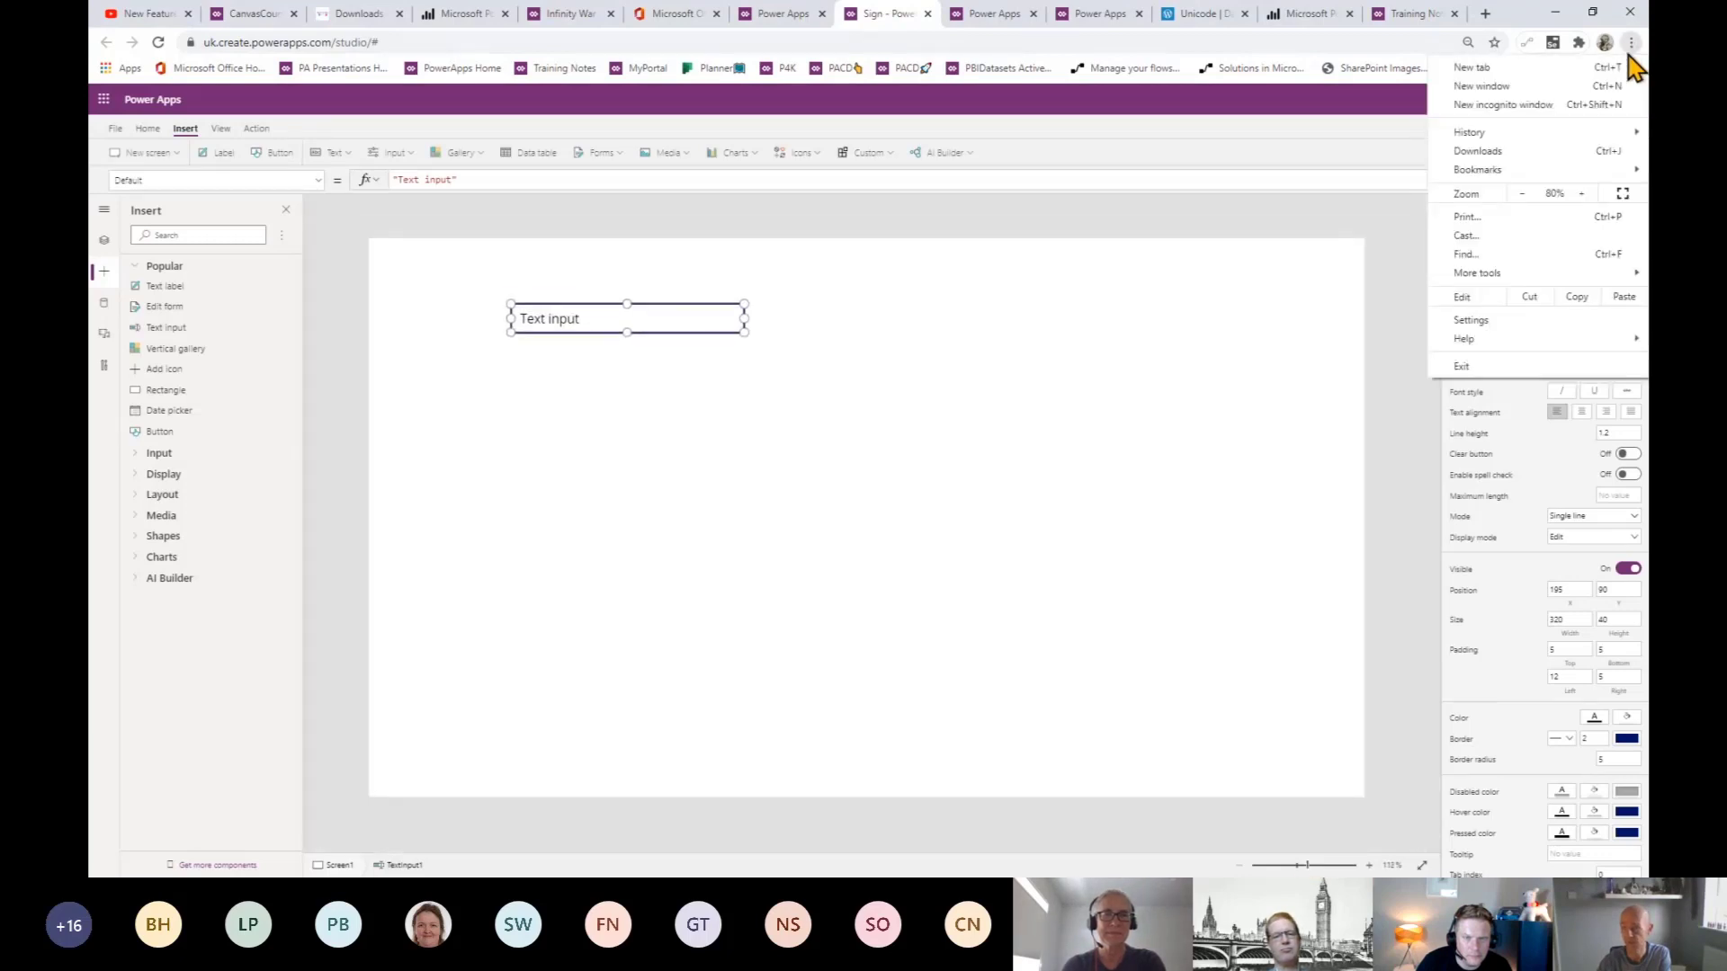
left_click(1582, 193)
left_click(1582, 193)
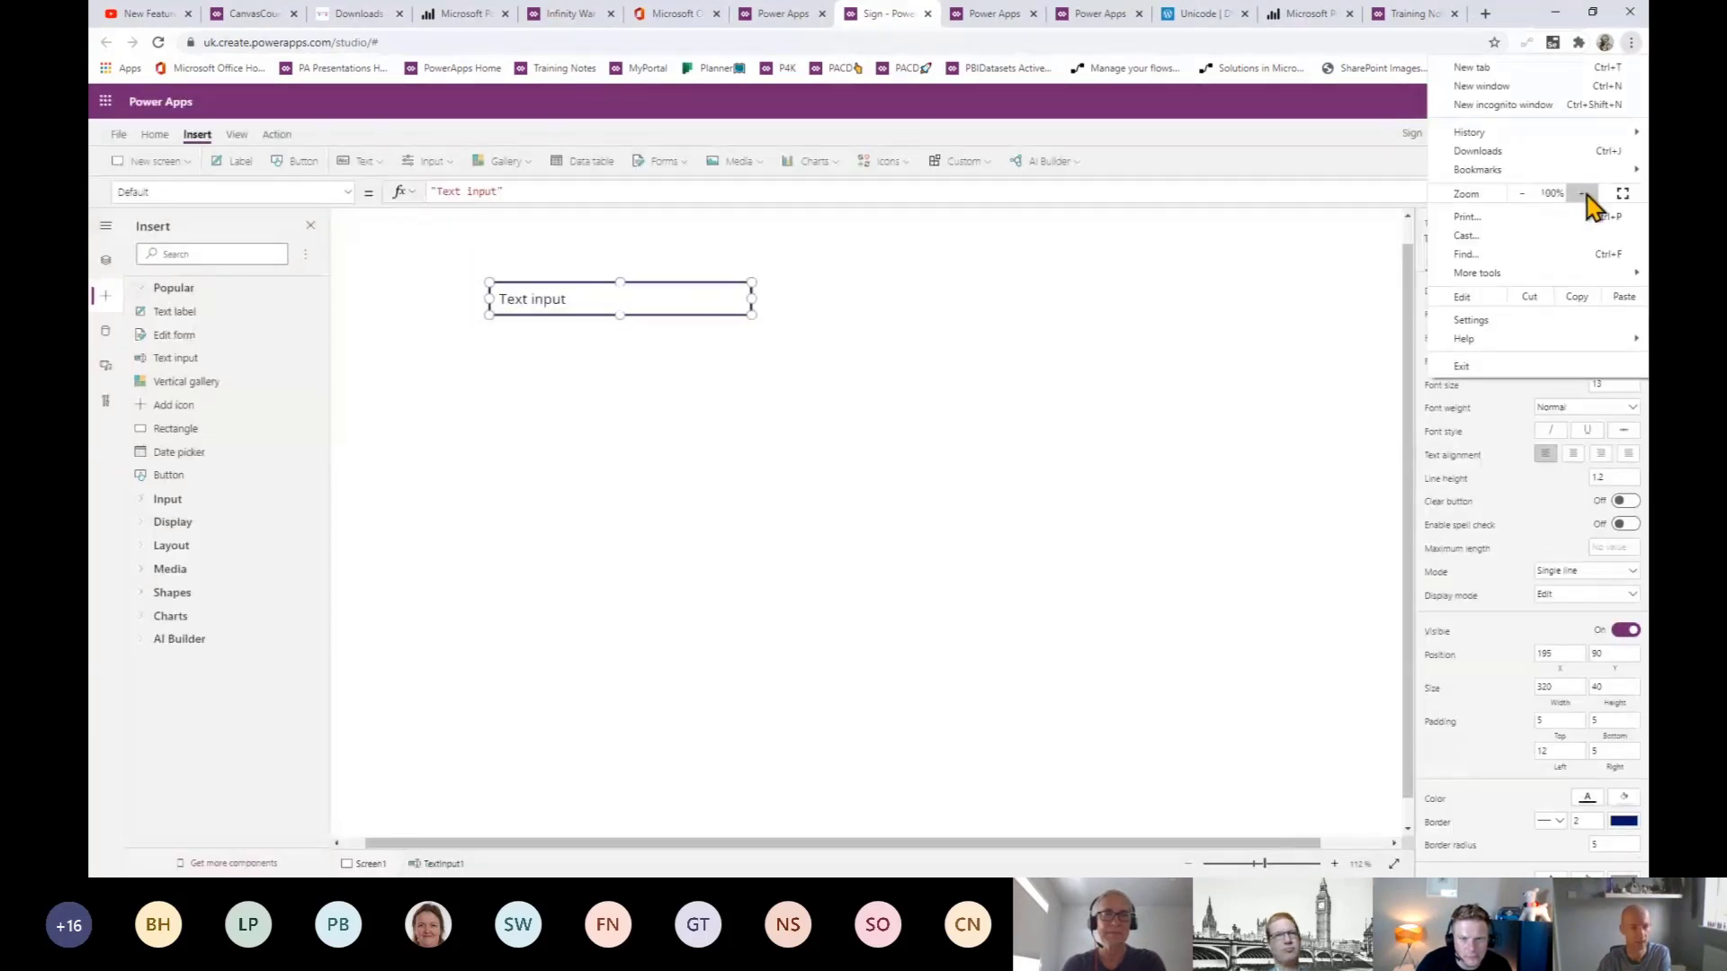
left_click(1582, 193)
left_click(583, 456)
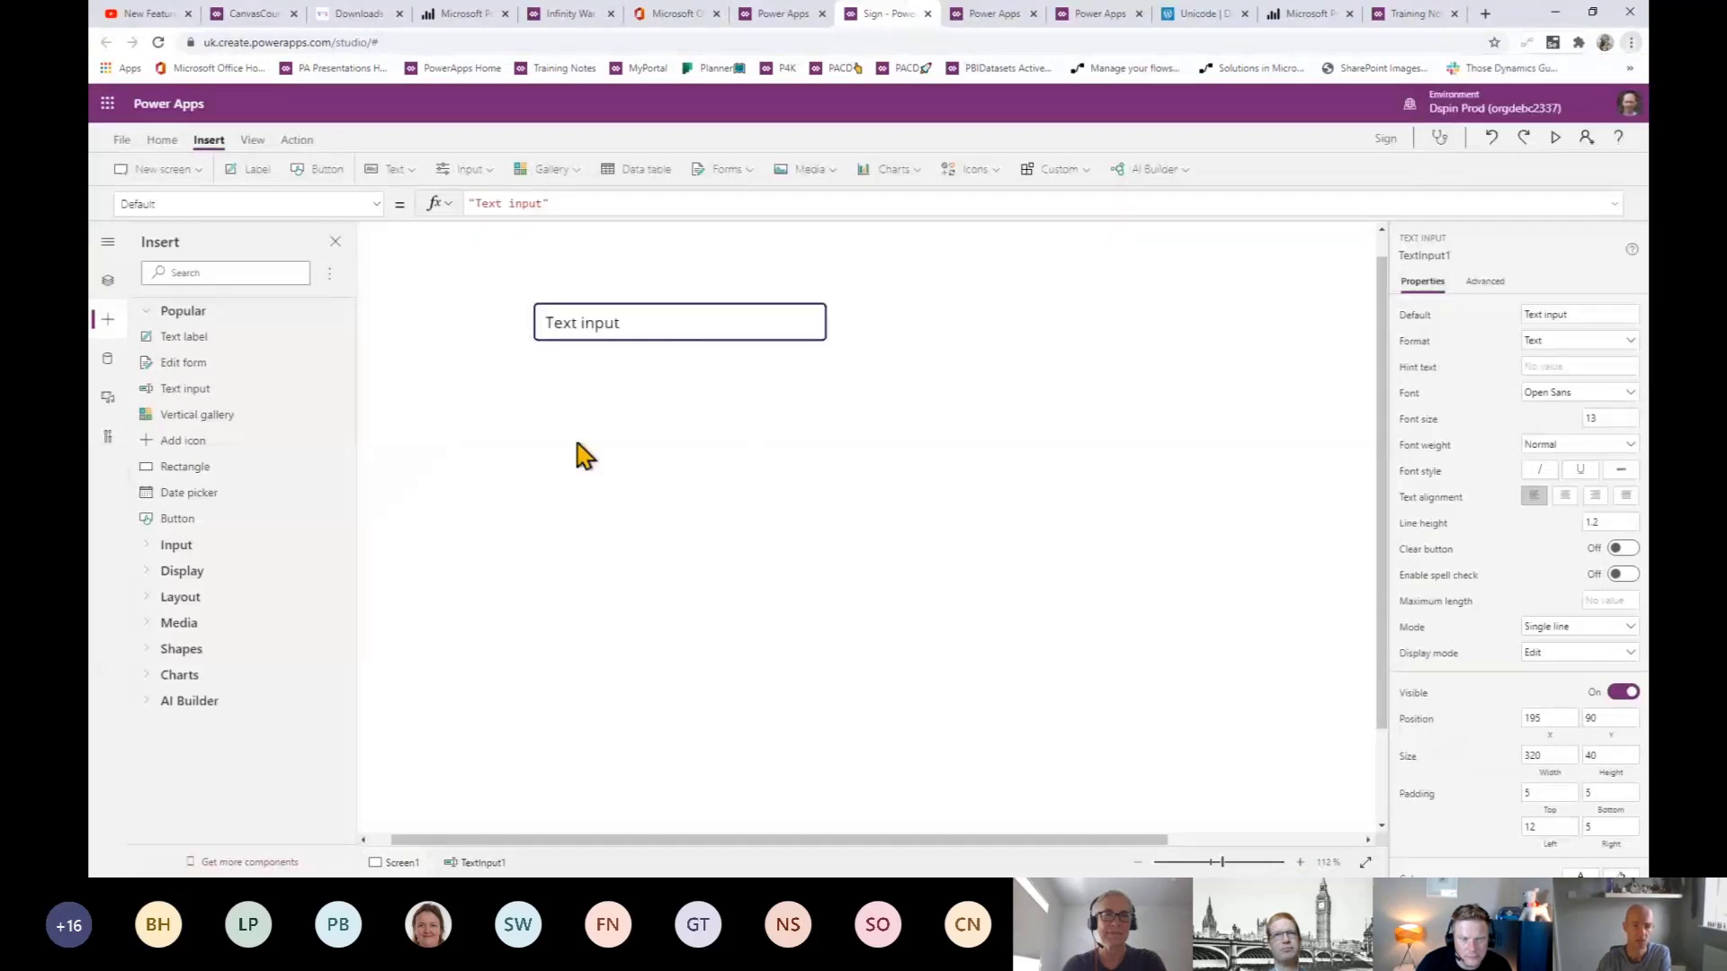
- Move the text input up-left and set its Default to "HelloWorld"
left_click_drag(651, 320, 586, 299)
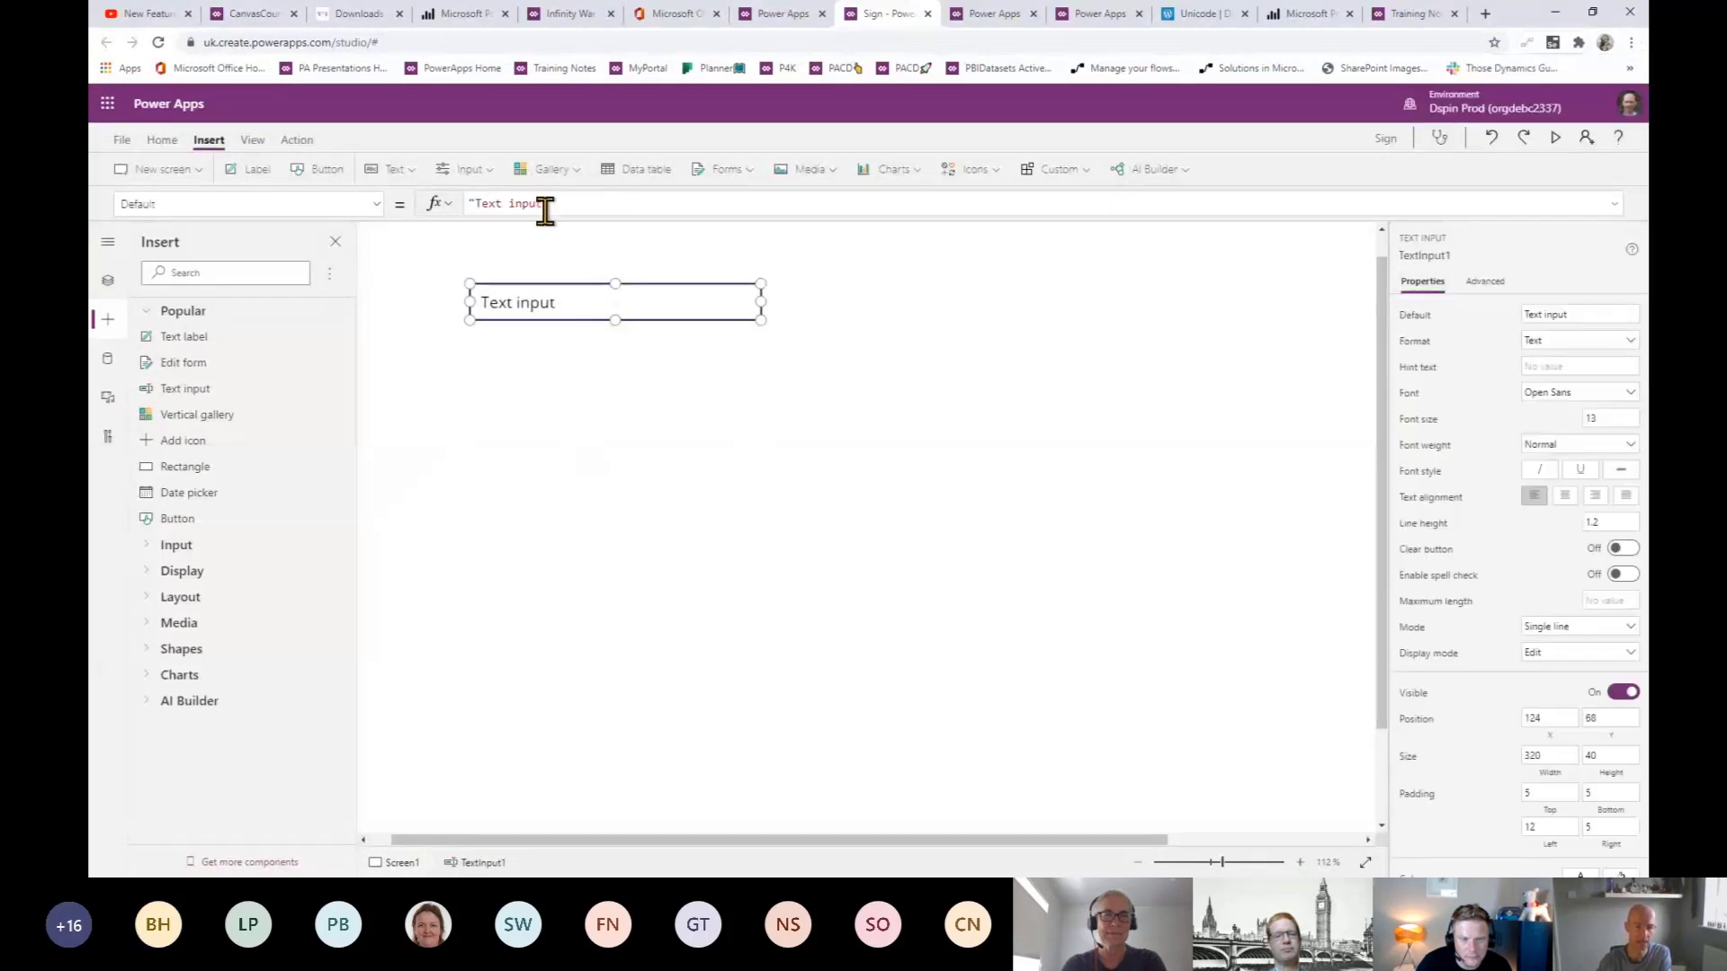
left_click_drag(543, 206, 491, 203)
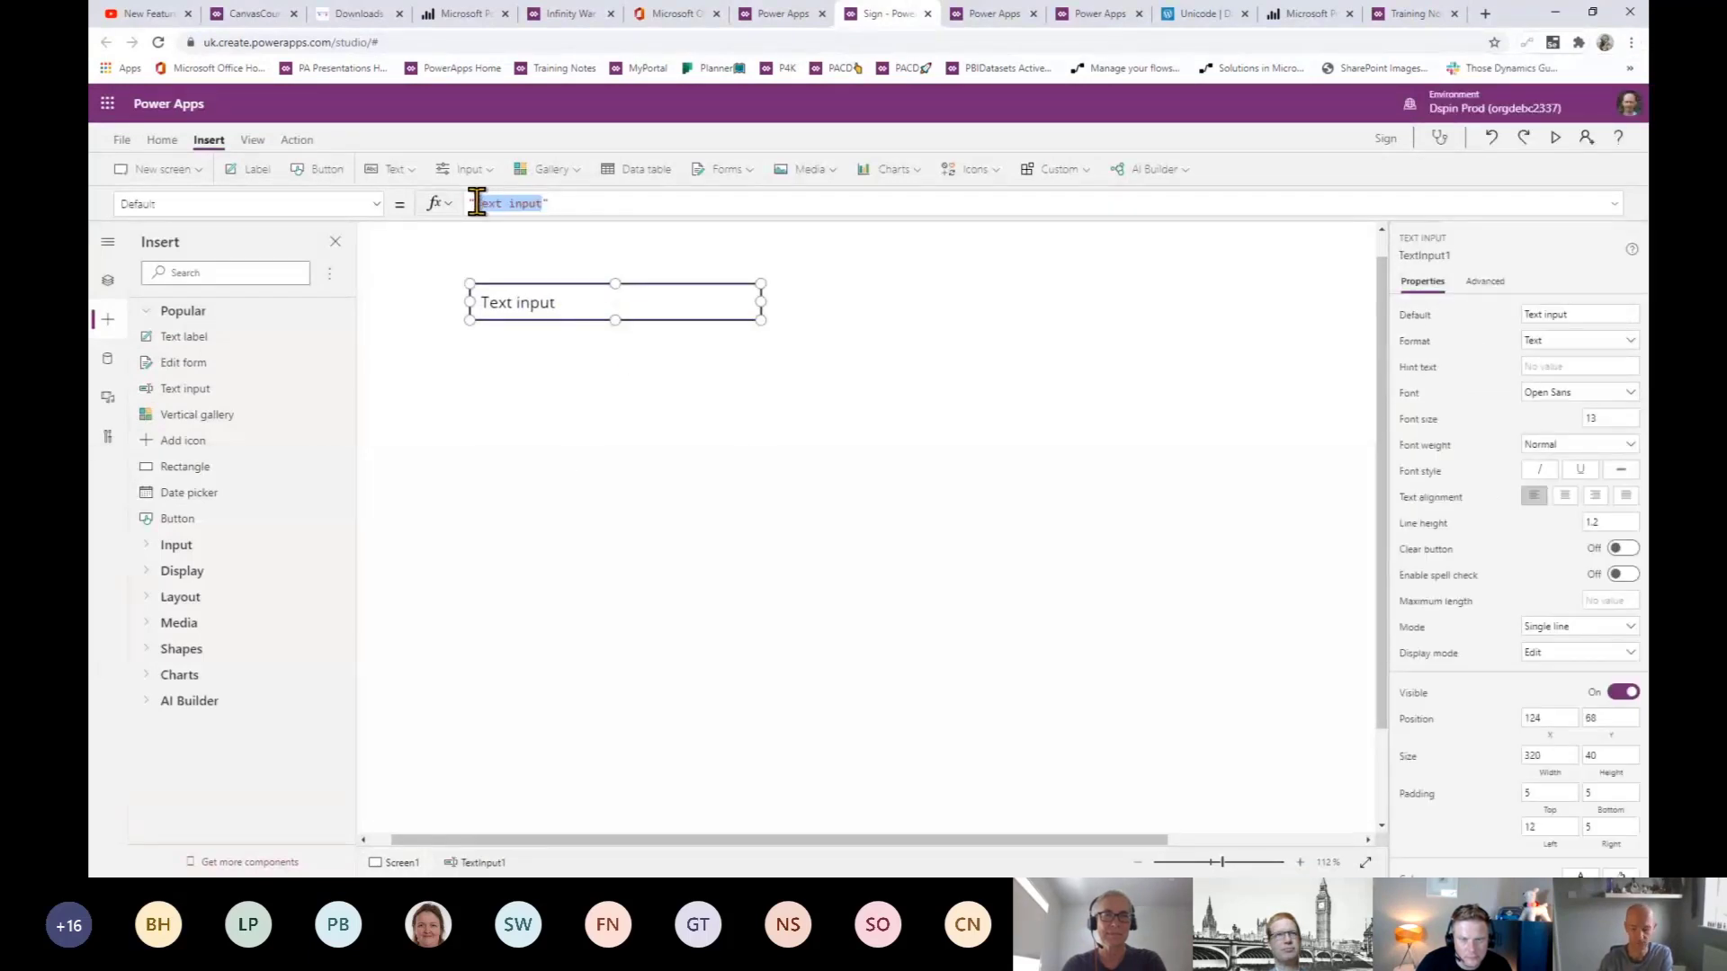
type("Th")
key("BackSpace")
key("BackSpace")
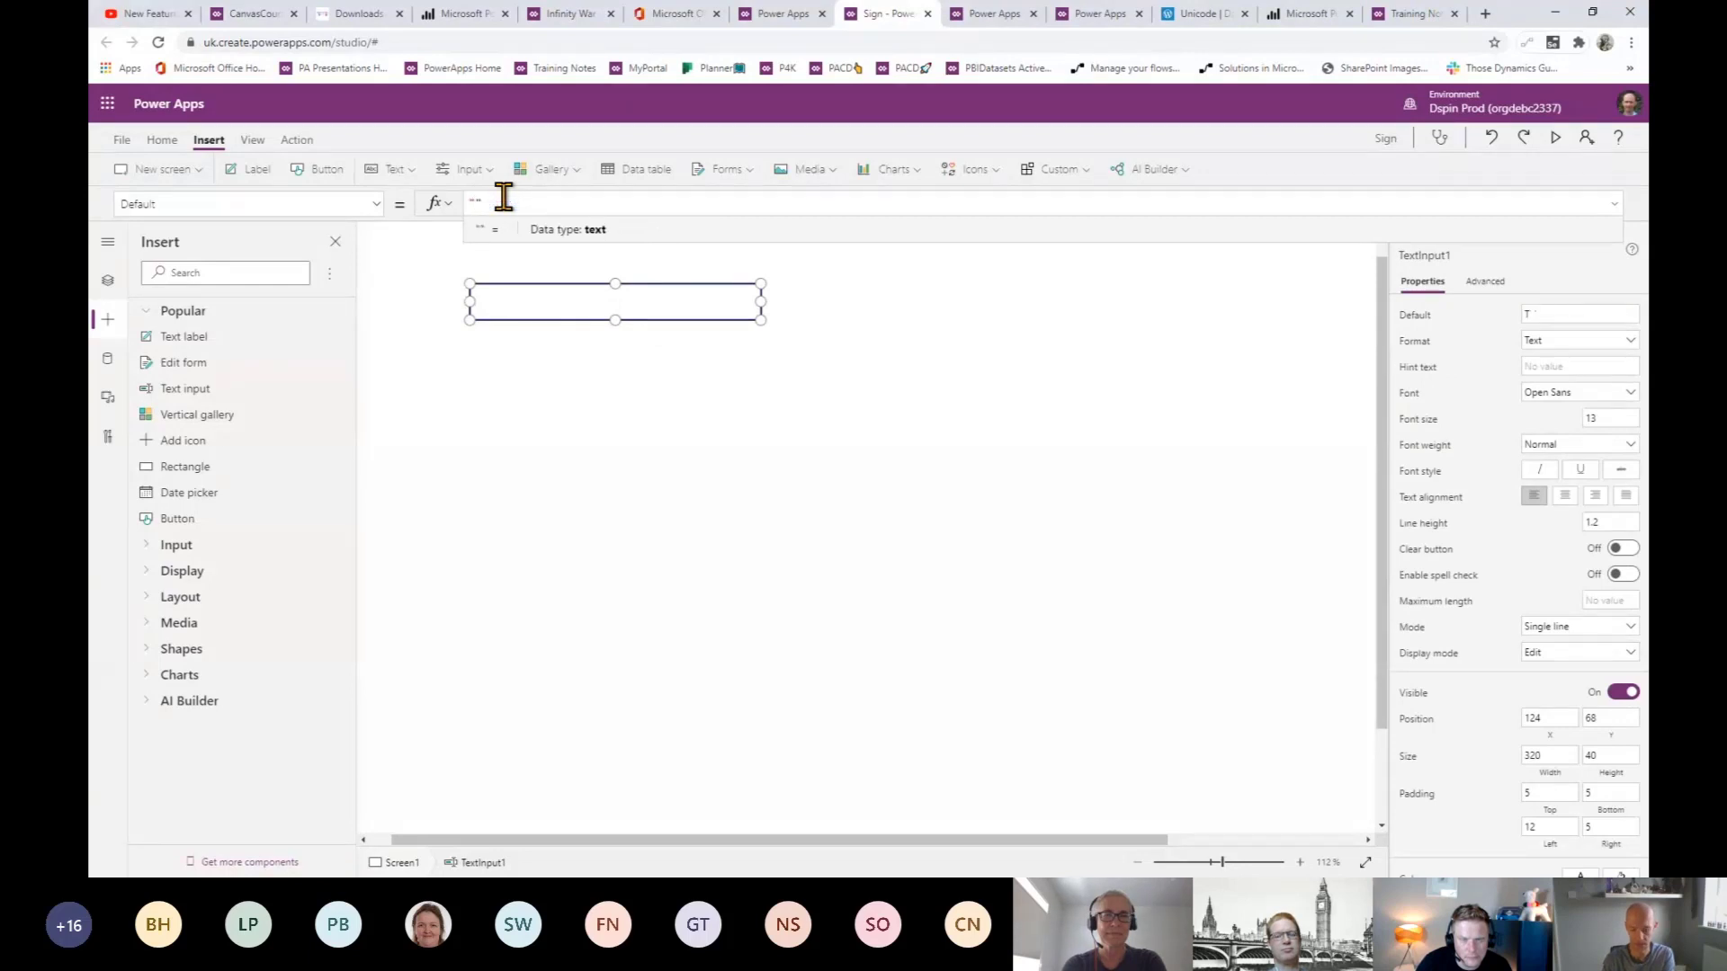
type("Hell")
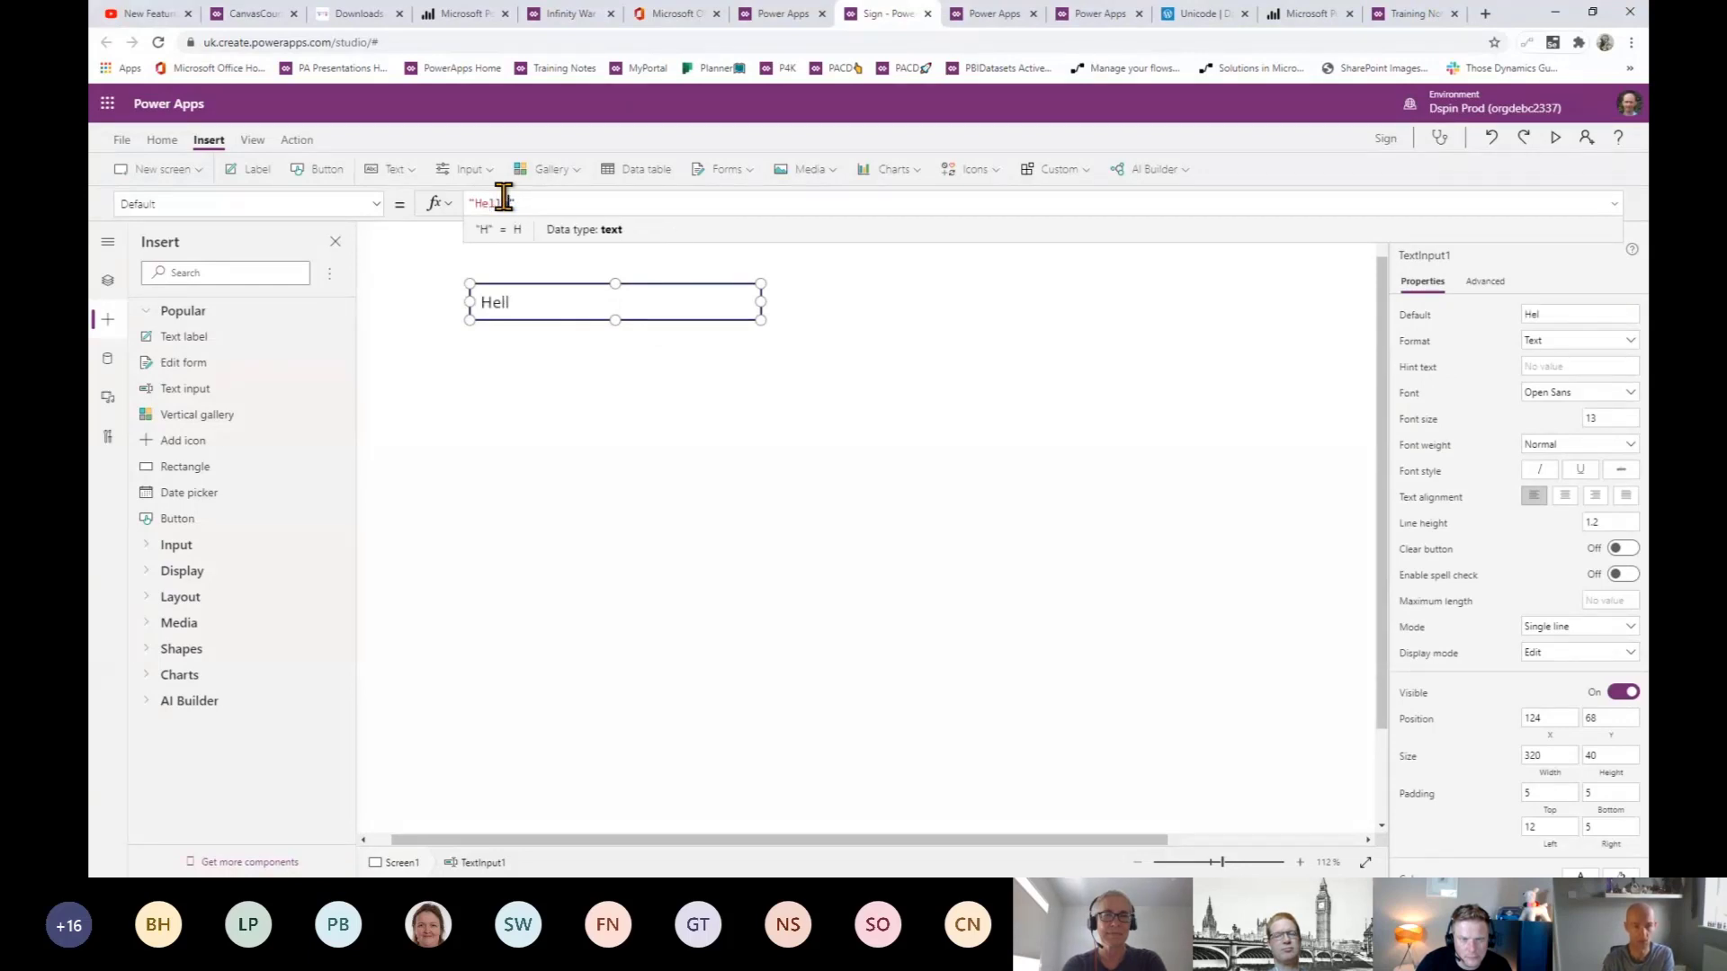
type("oWorld")
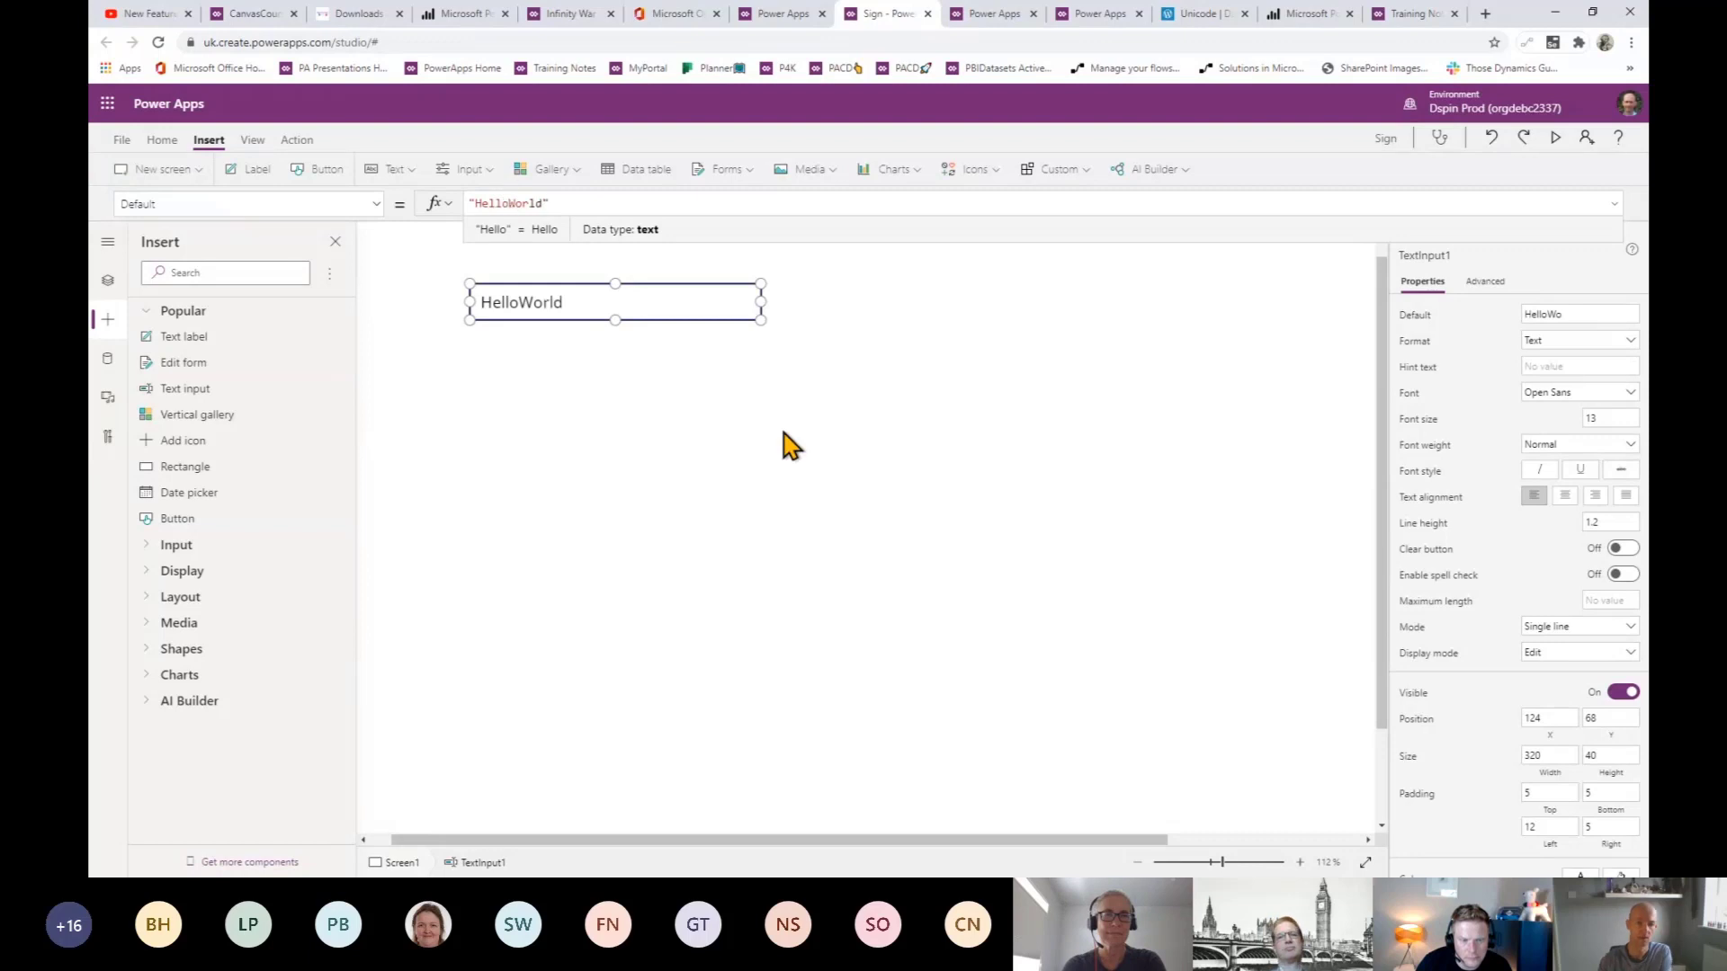
- Insert a vertical gallery onto Screen1
left_click(595, 379)
left_click(584, 307)
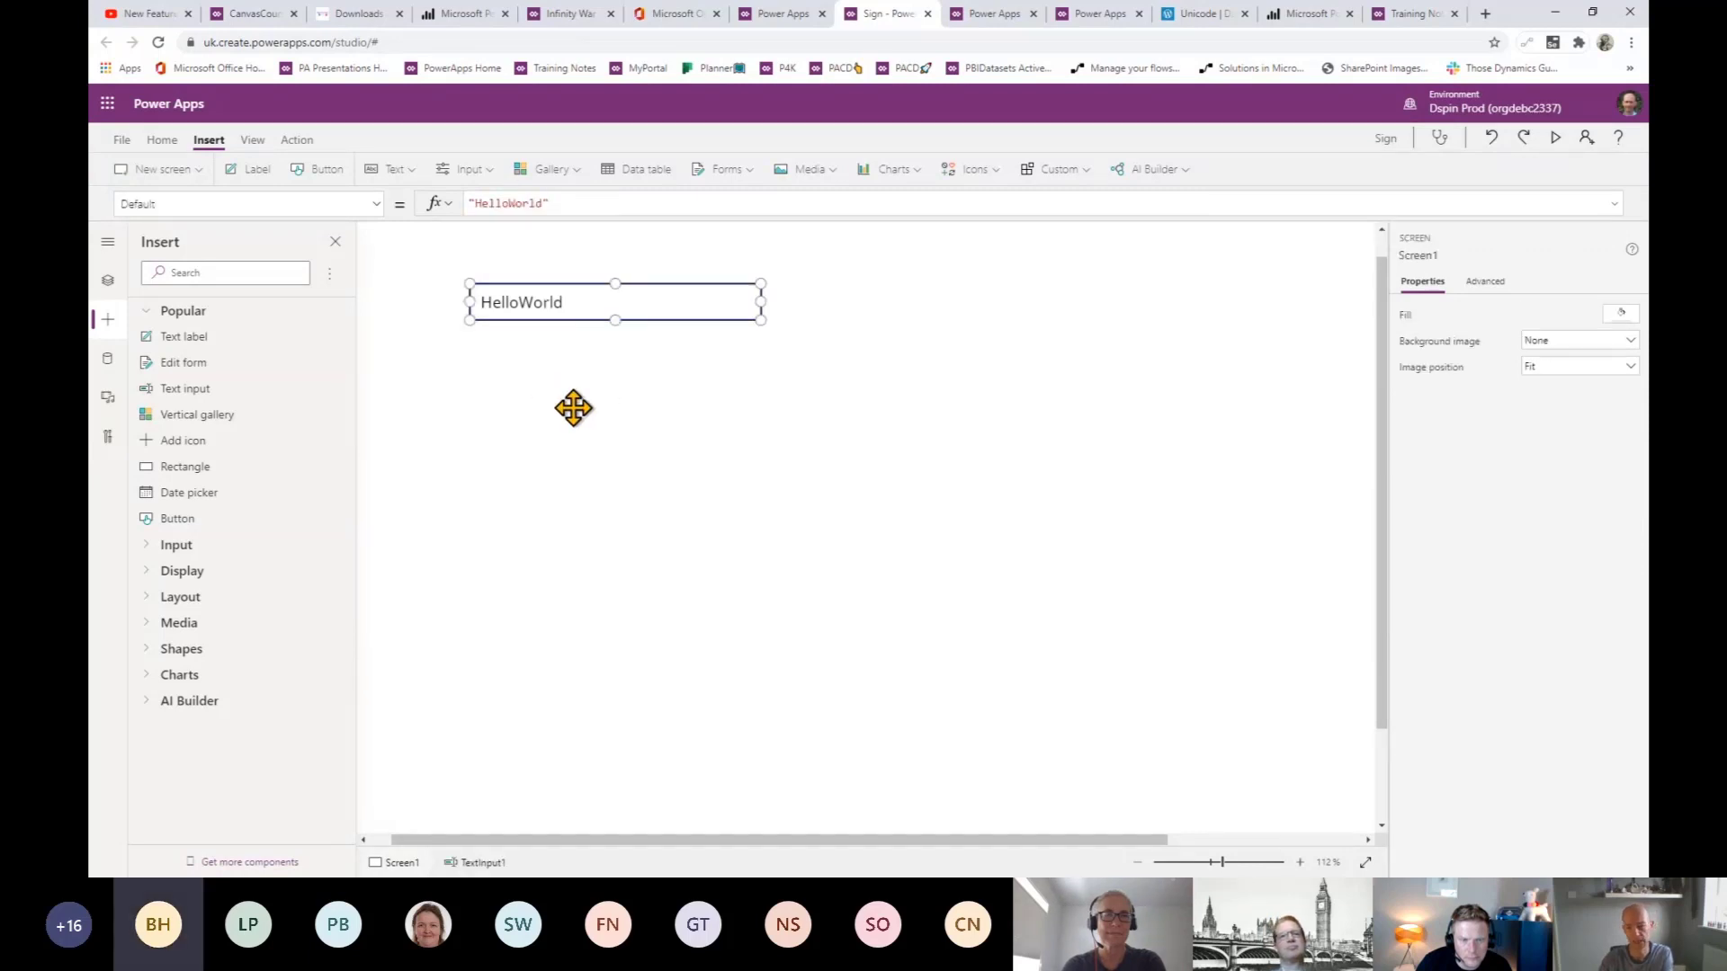
left_click(496, 385)
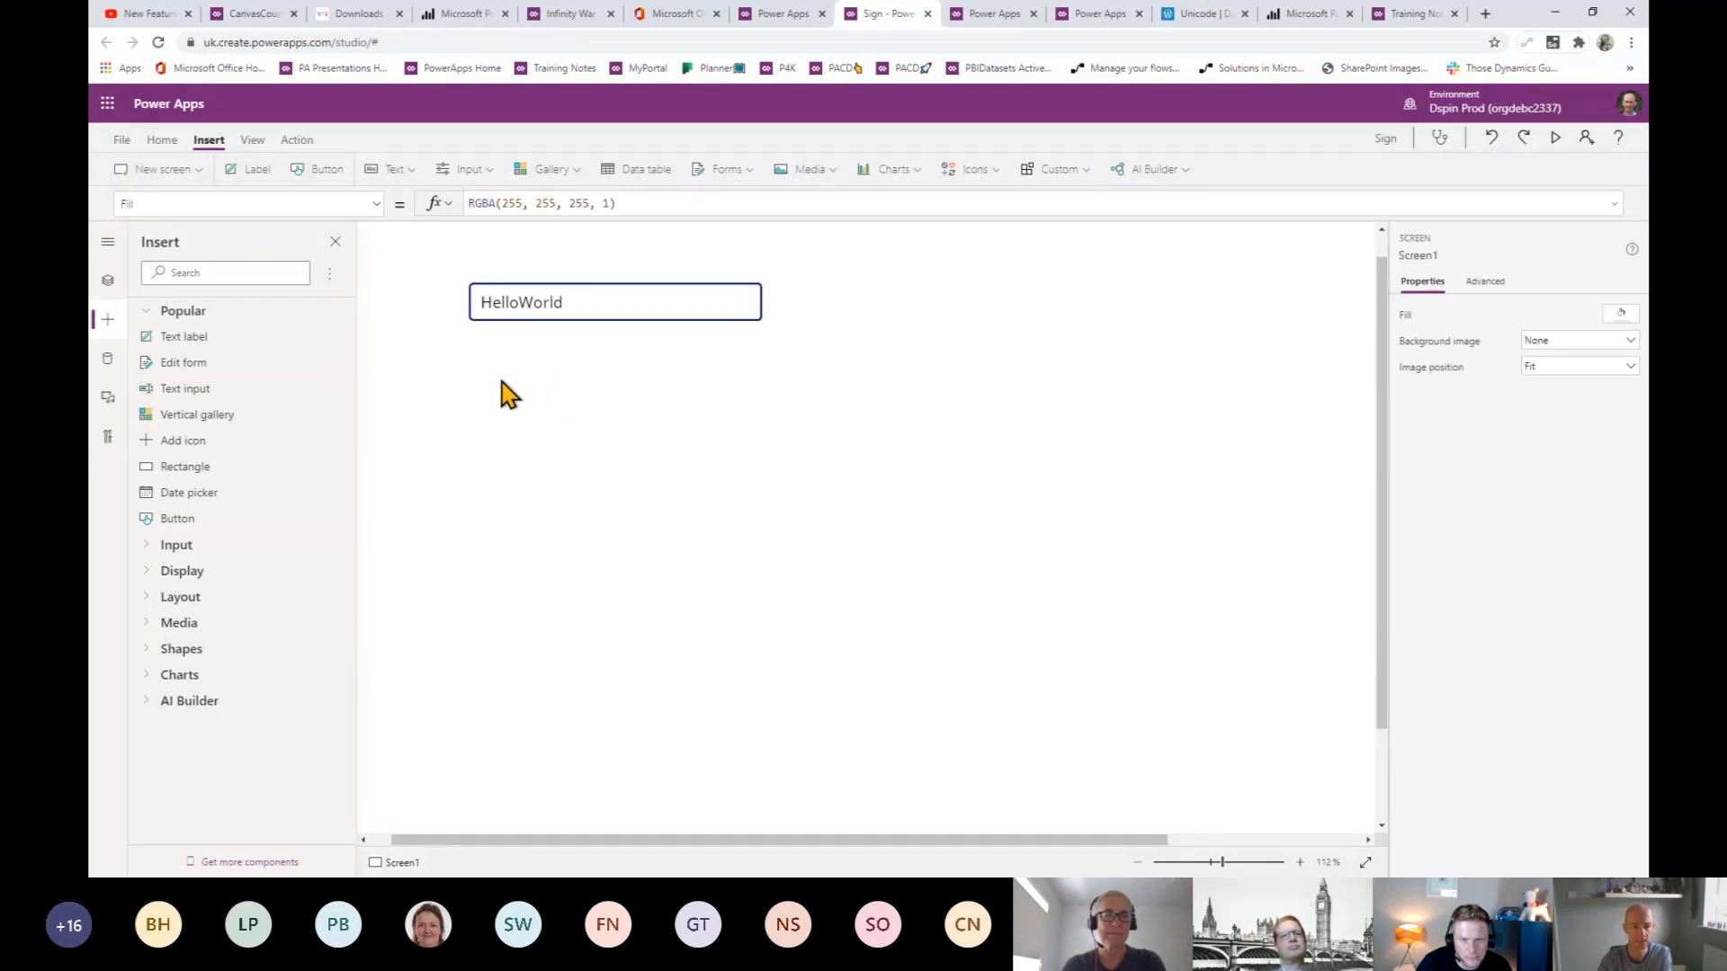
left_click(569, 172)
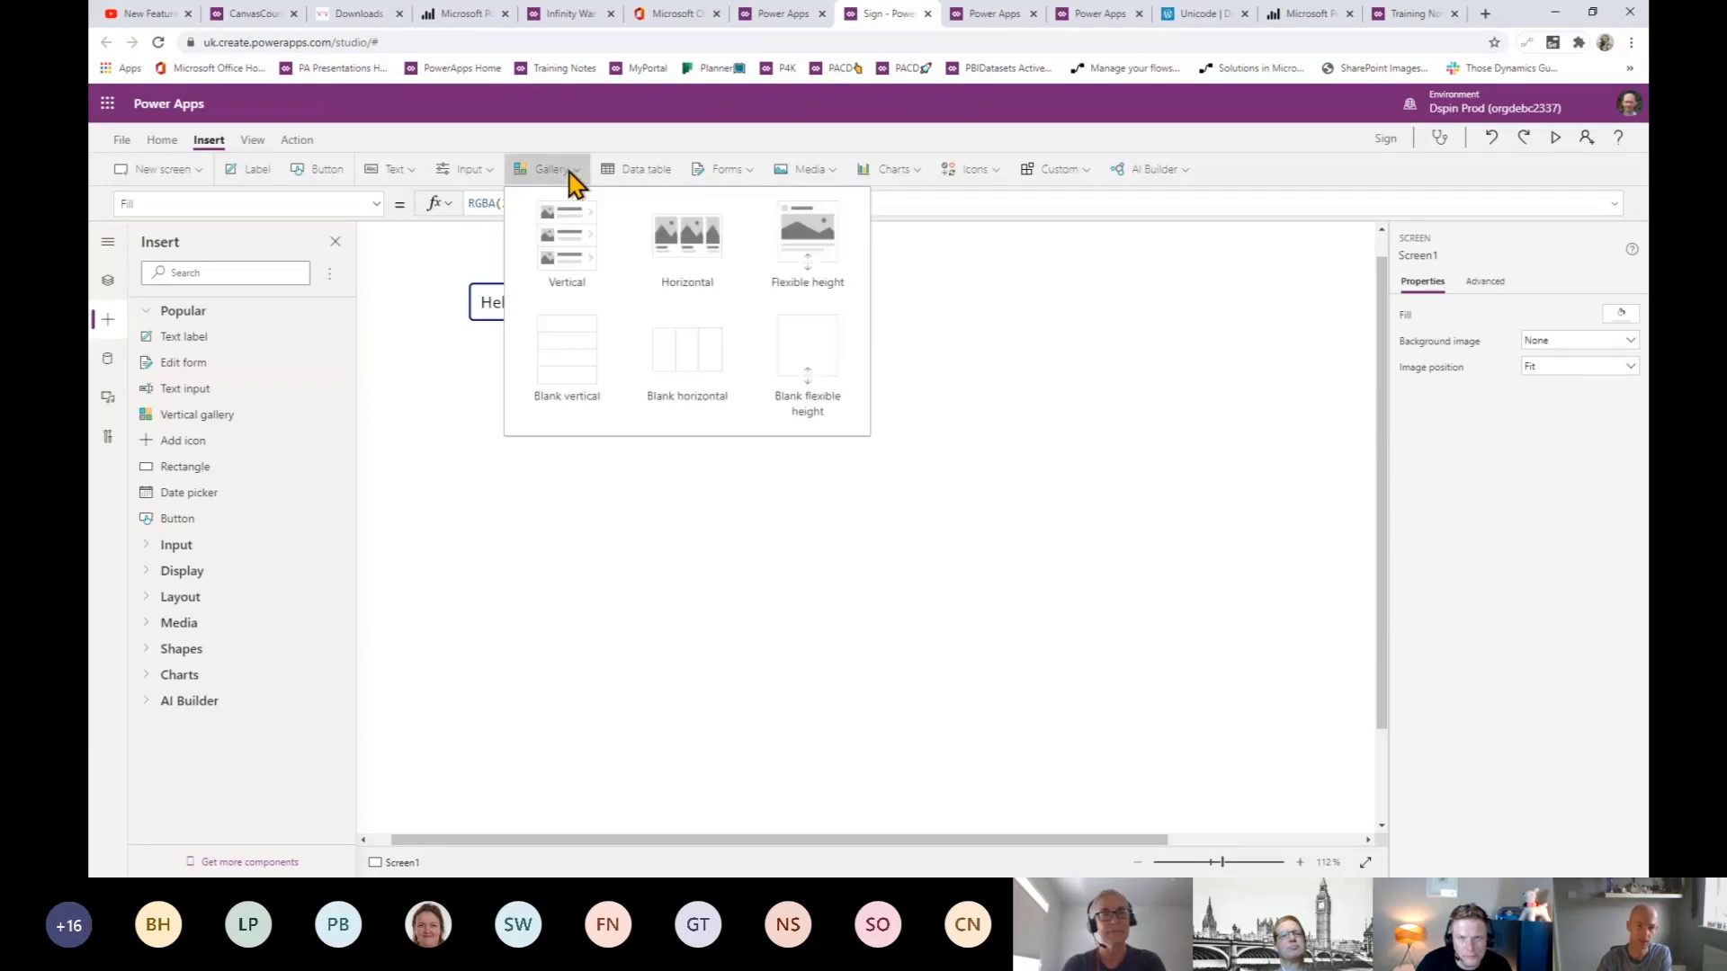
left_click(563, 259)
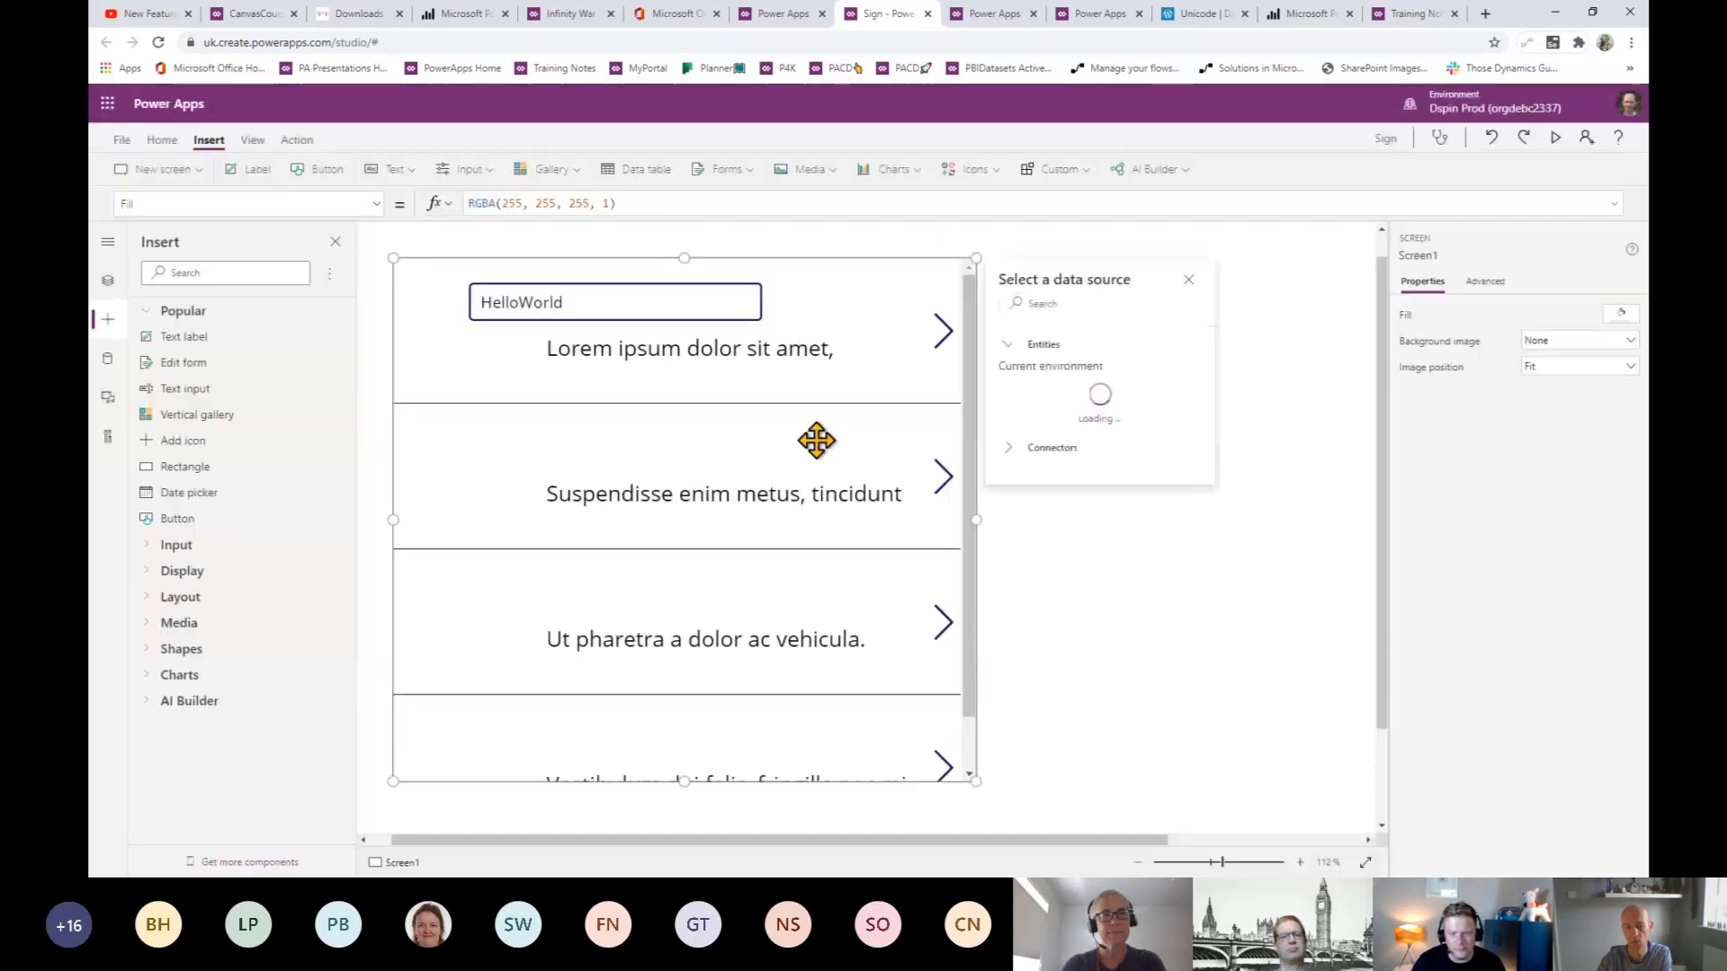
- Resize Gallery1 to start below the HelloWorld text input and switch it to the Blank layout
left_click_drag(693, 313, 698, 366)
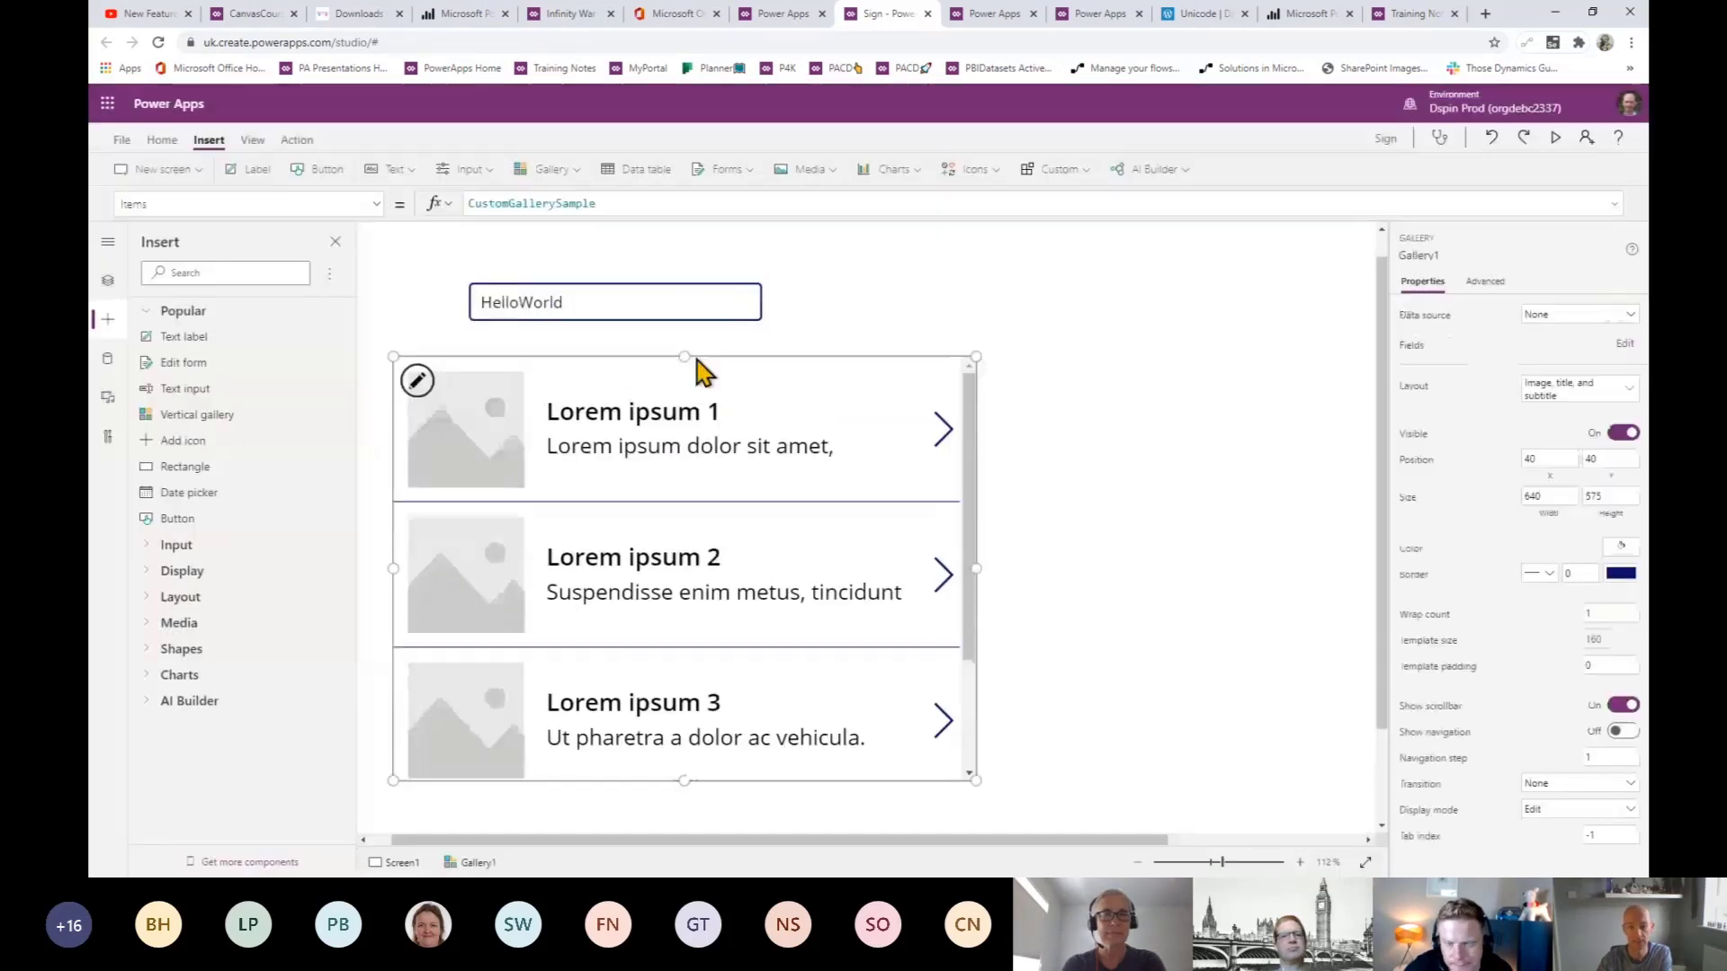
left_click(1610, 394)
left_click(1342, 513)
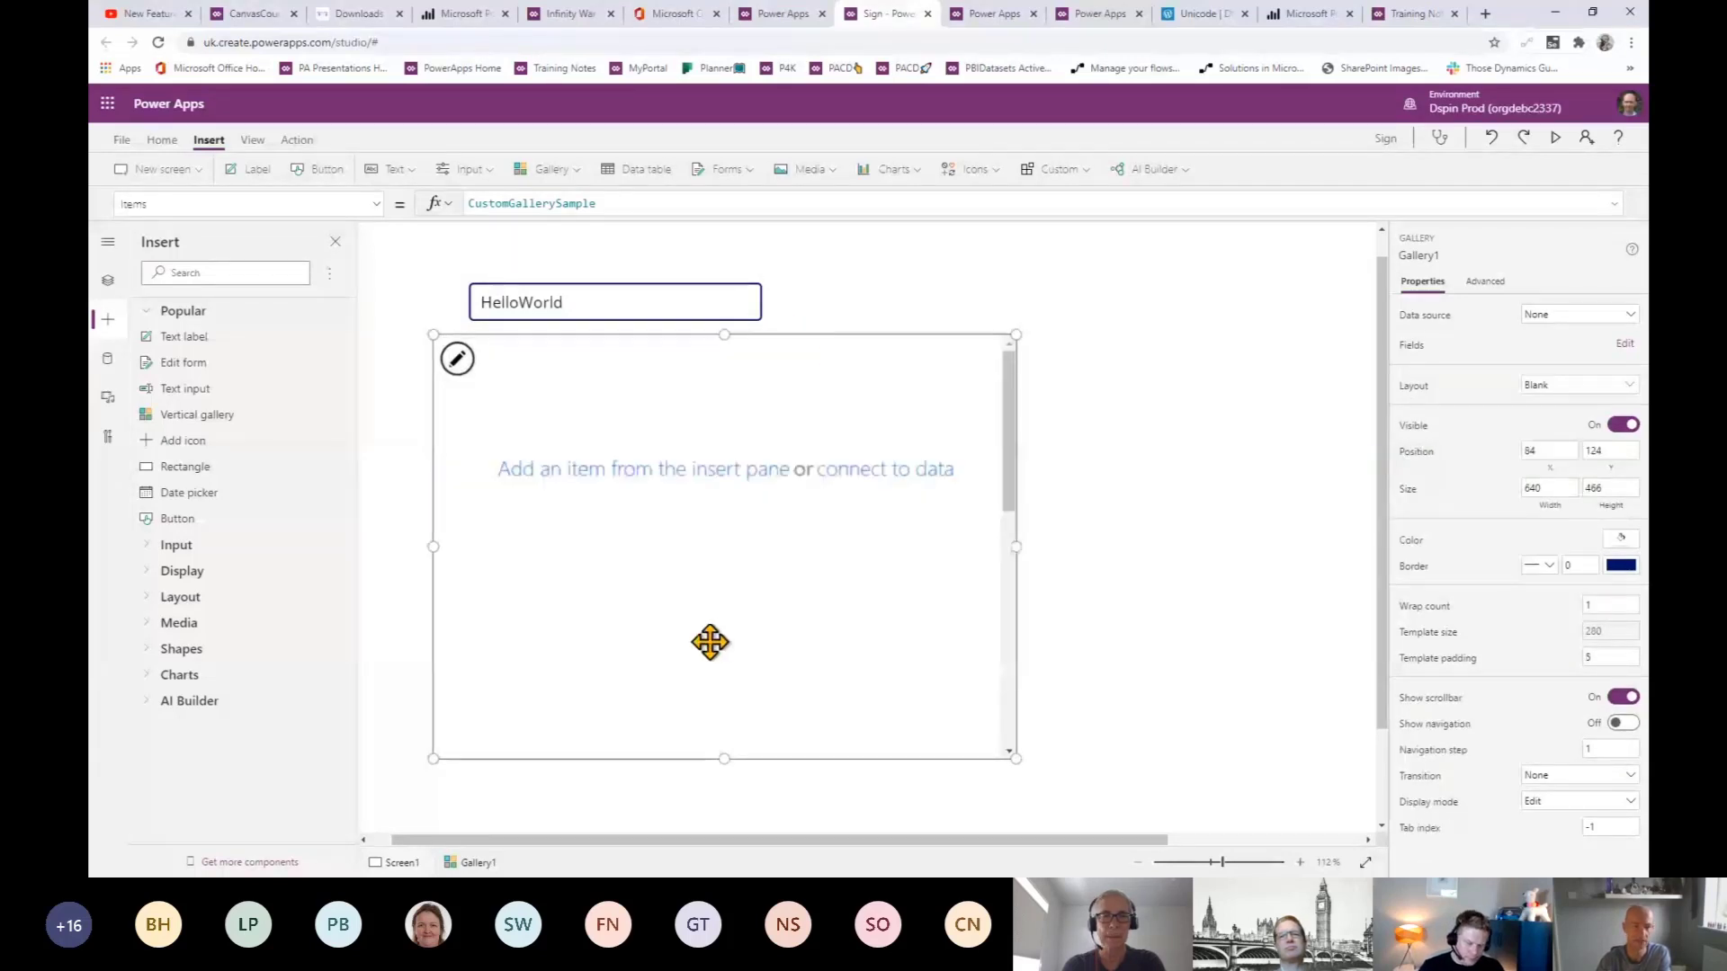
- Replace the gallery's Items formula with Split(TextInput1.Text,"") to split the input into characters
double_click(576, 204)
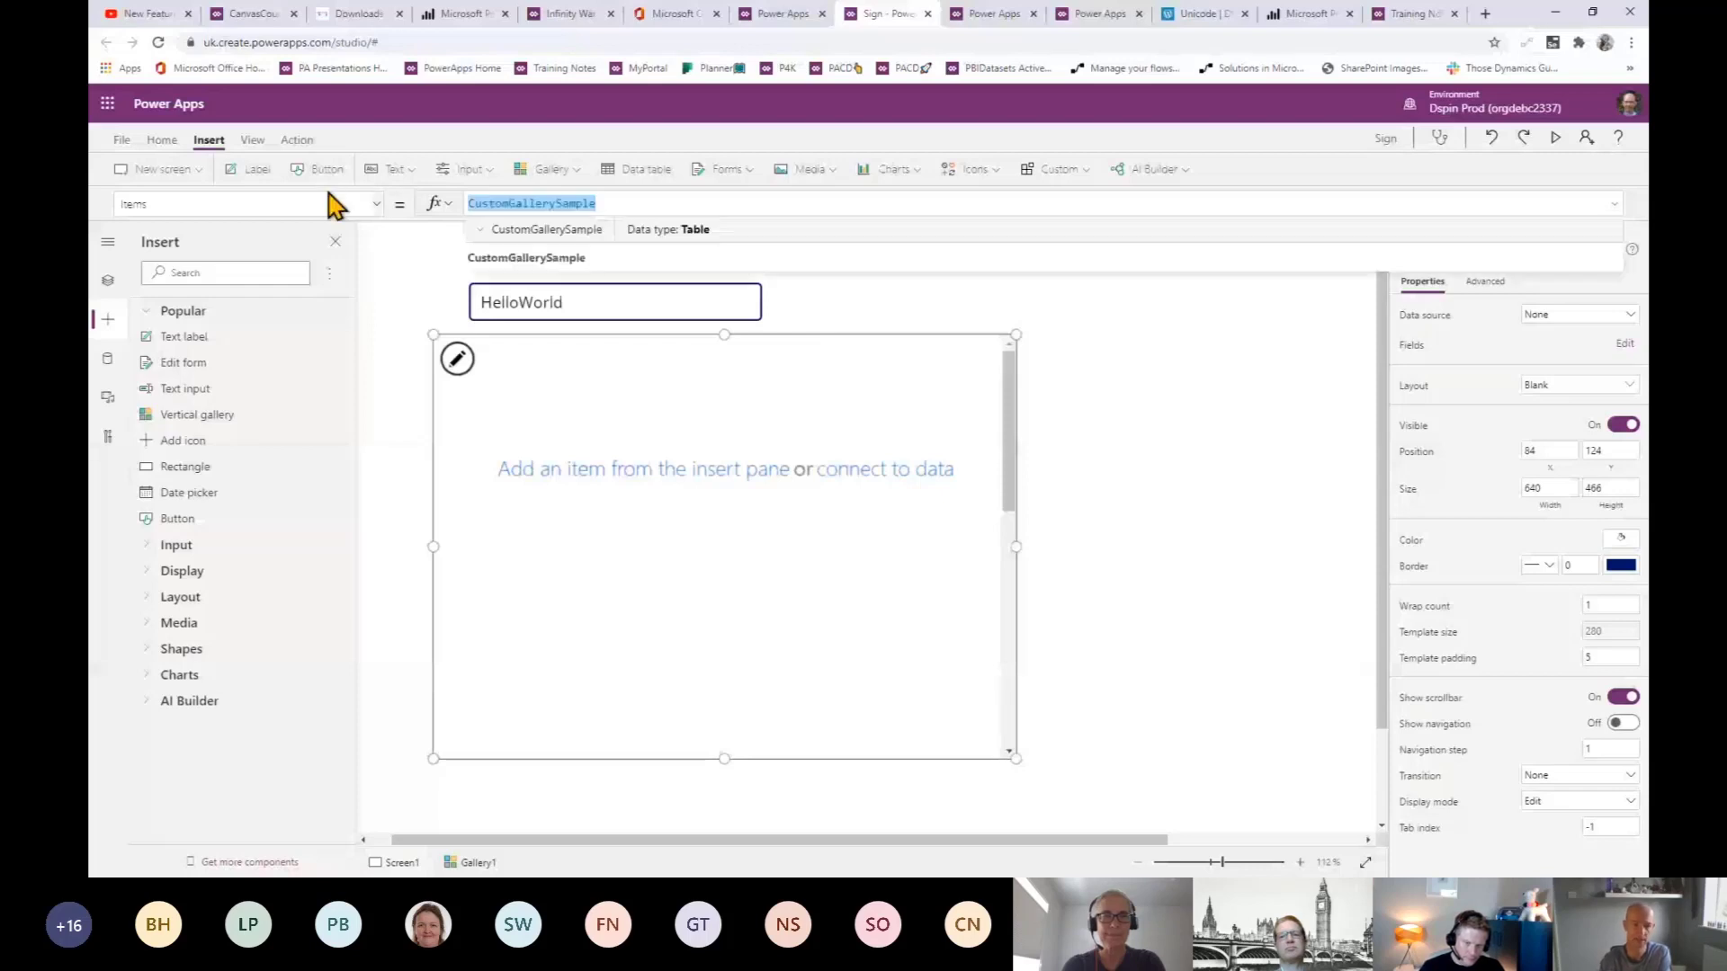
type("Split(")
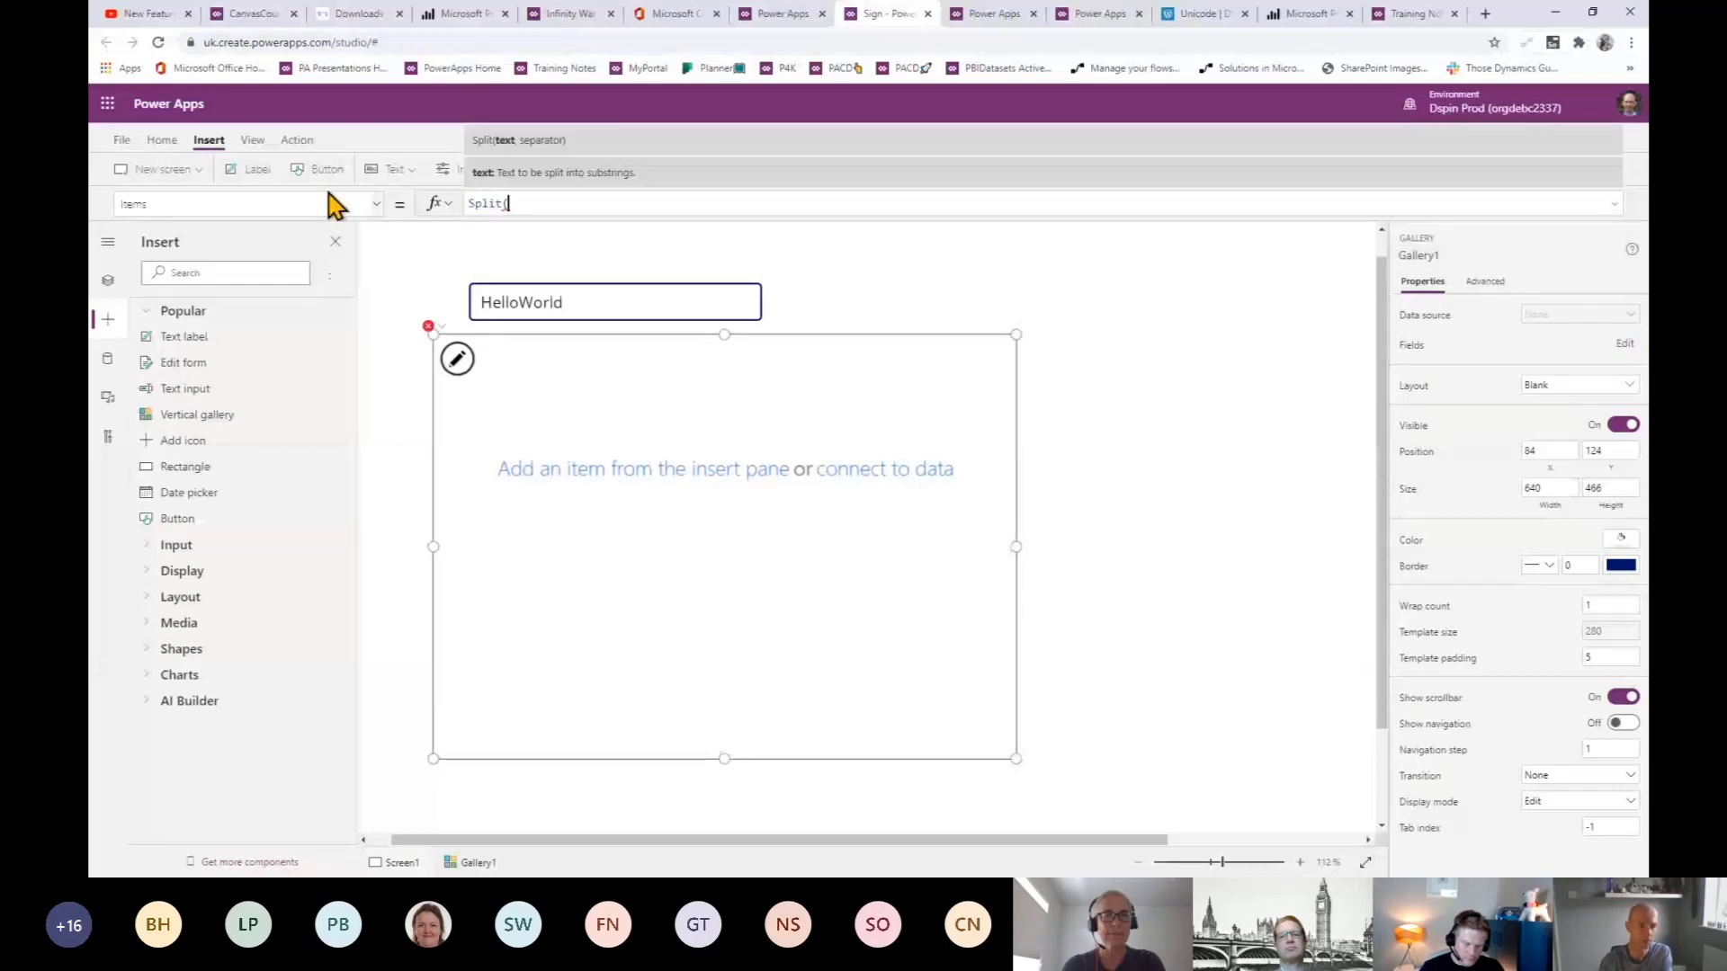
type("te")
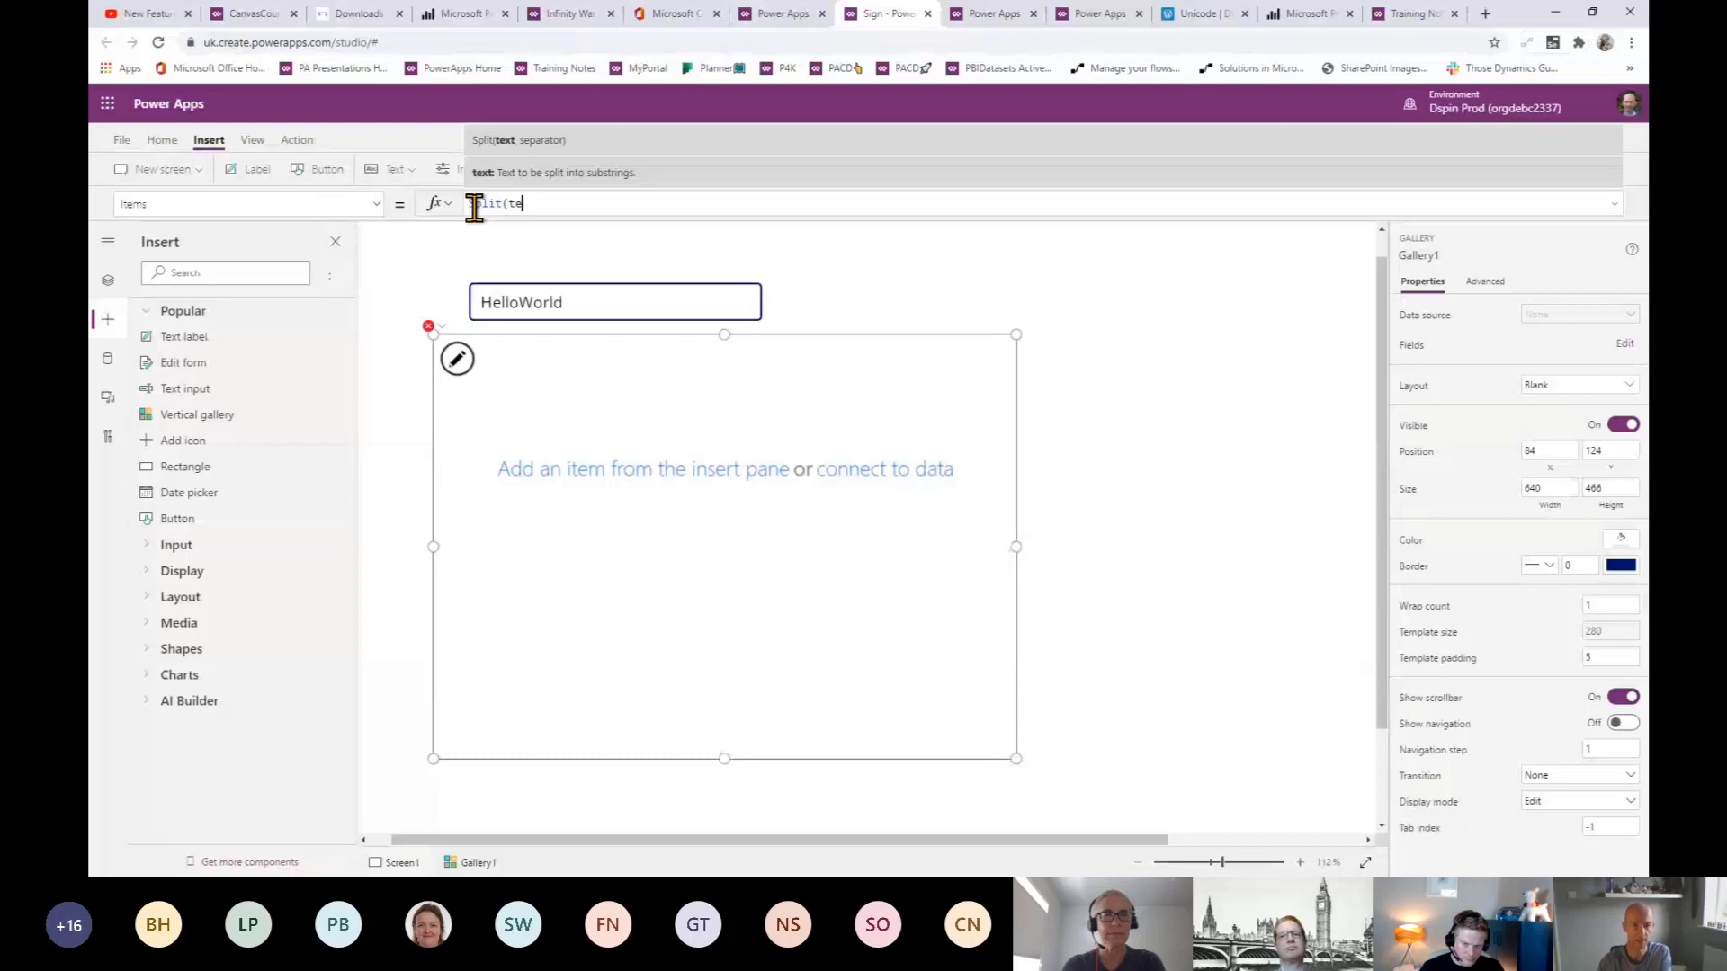
type("xti")
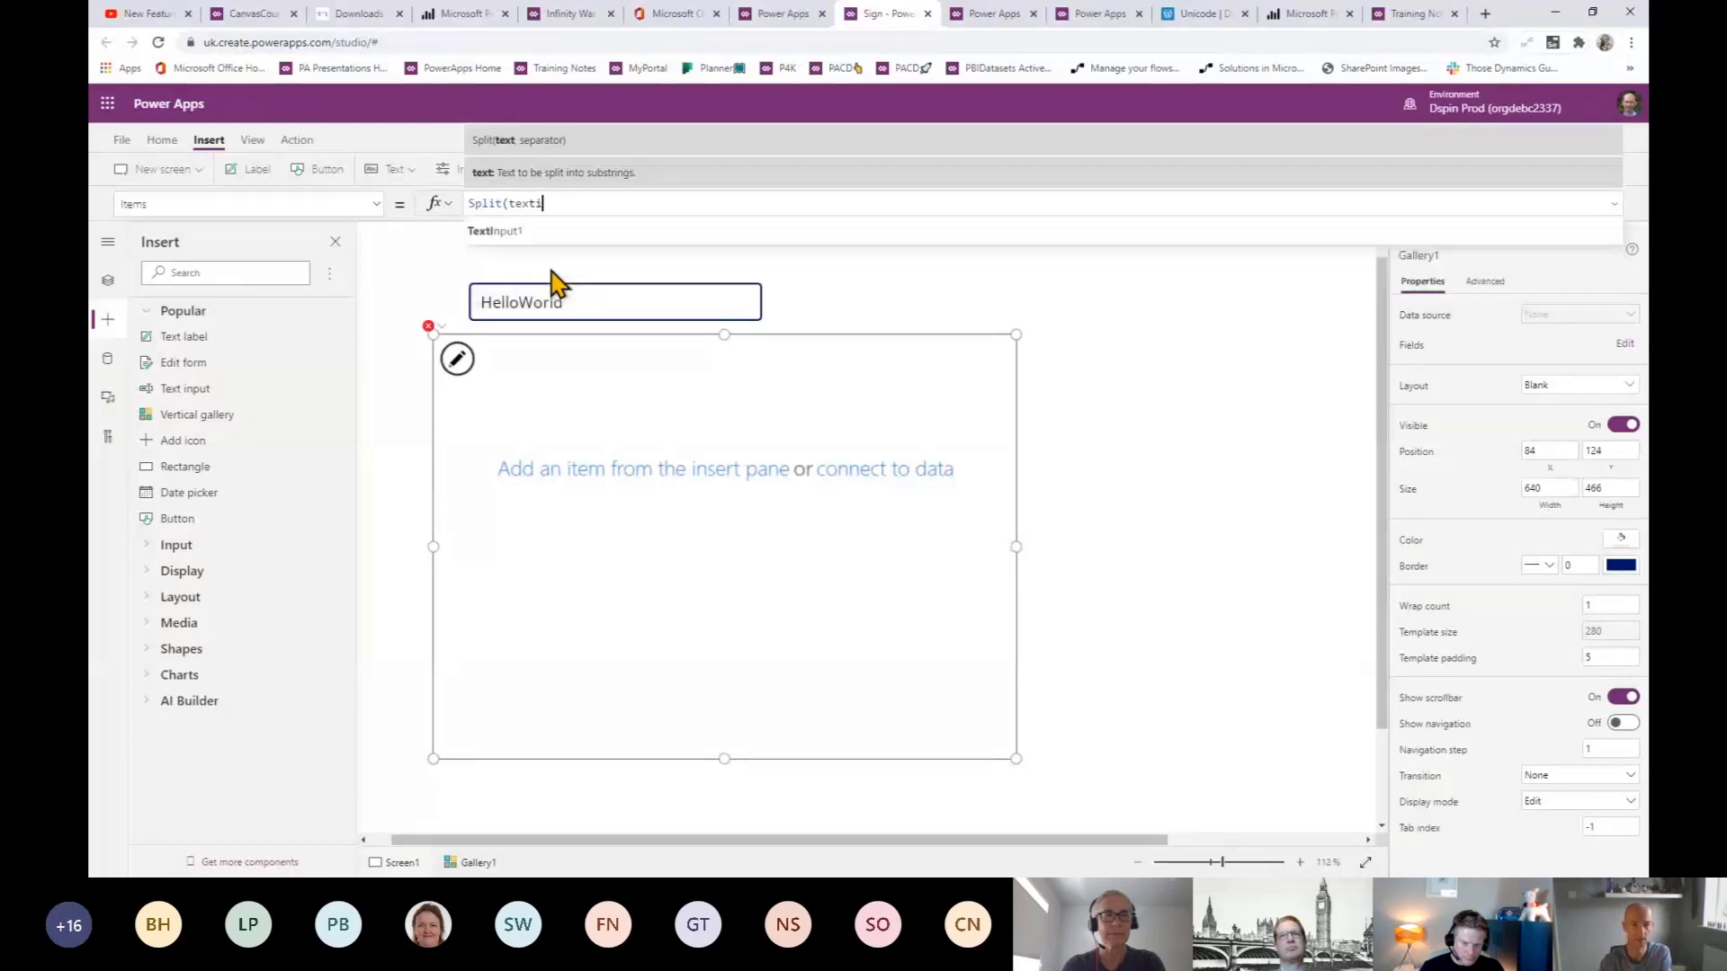
left_click(559, 236)
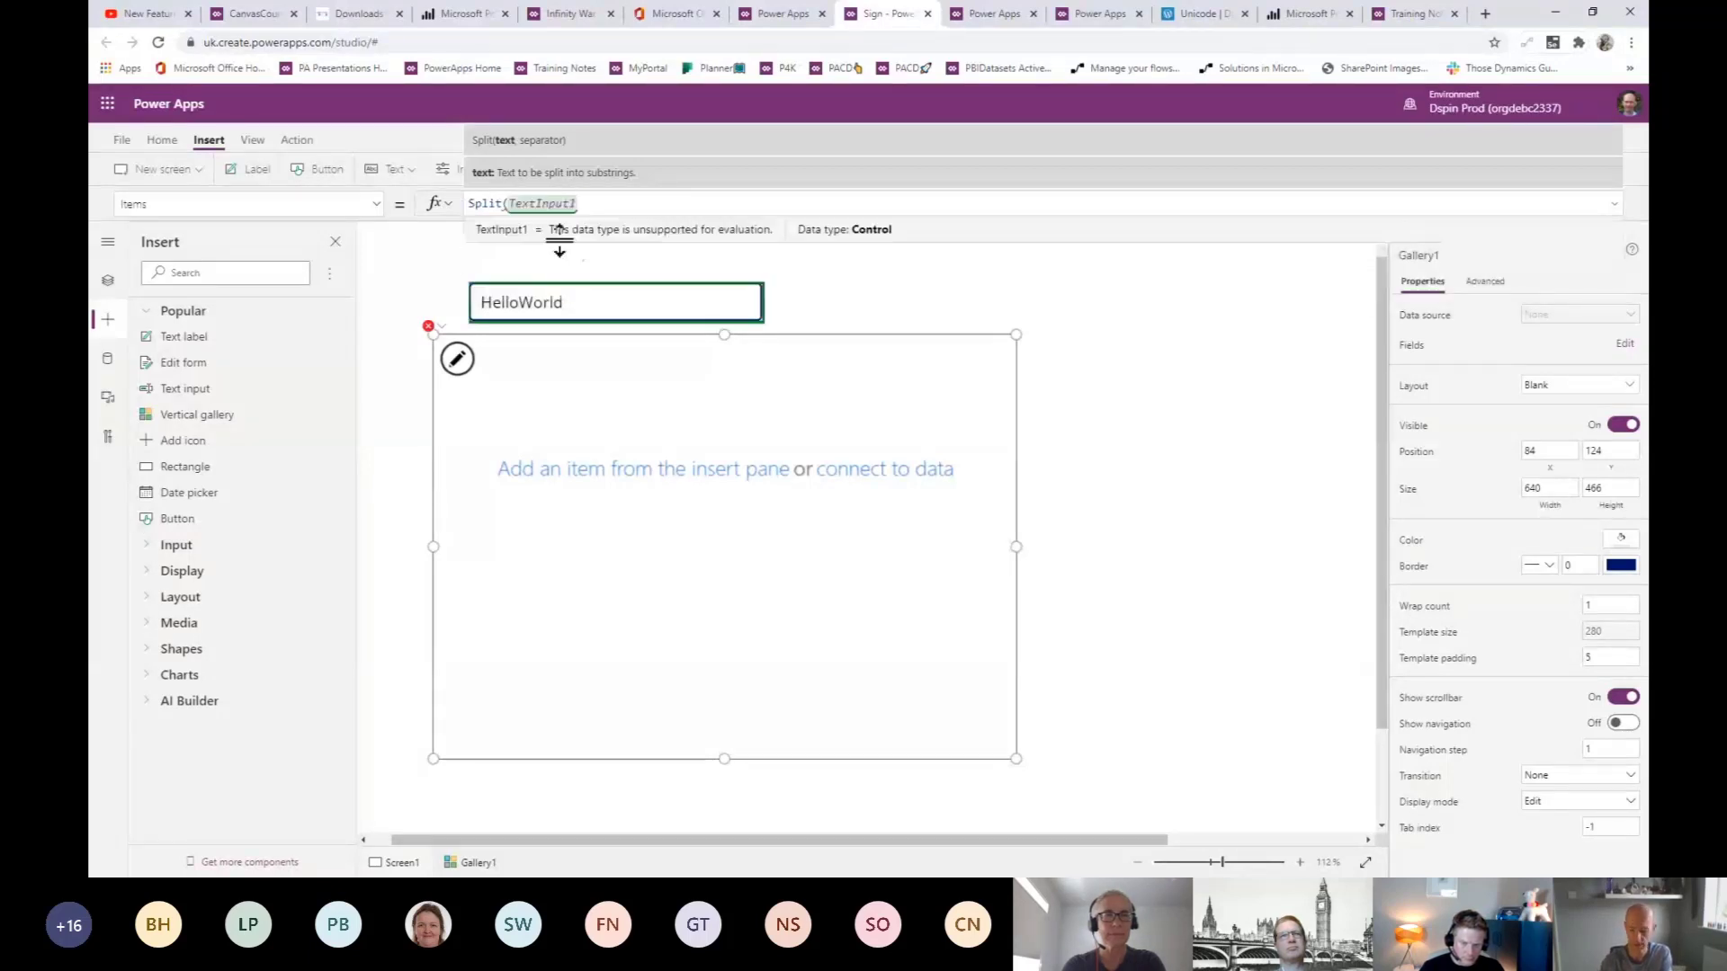
type(".te")
left_click(562, 236)
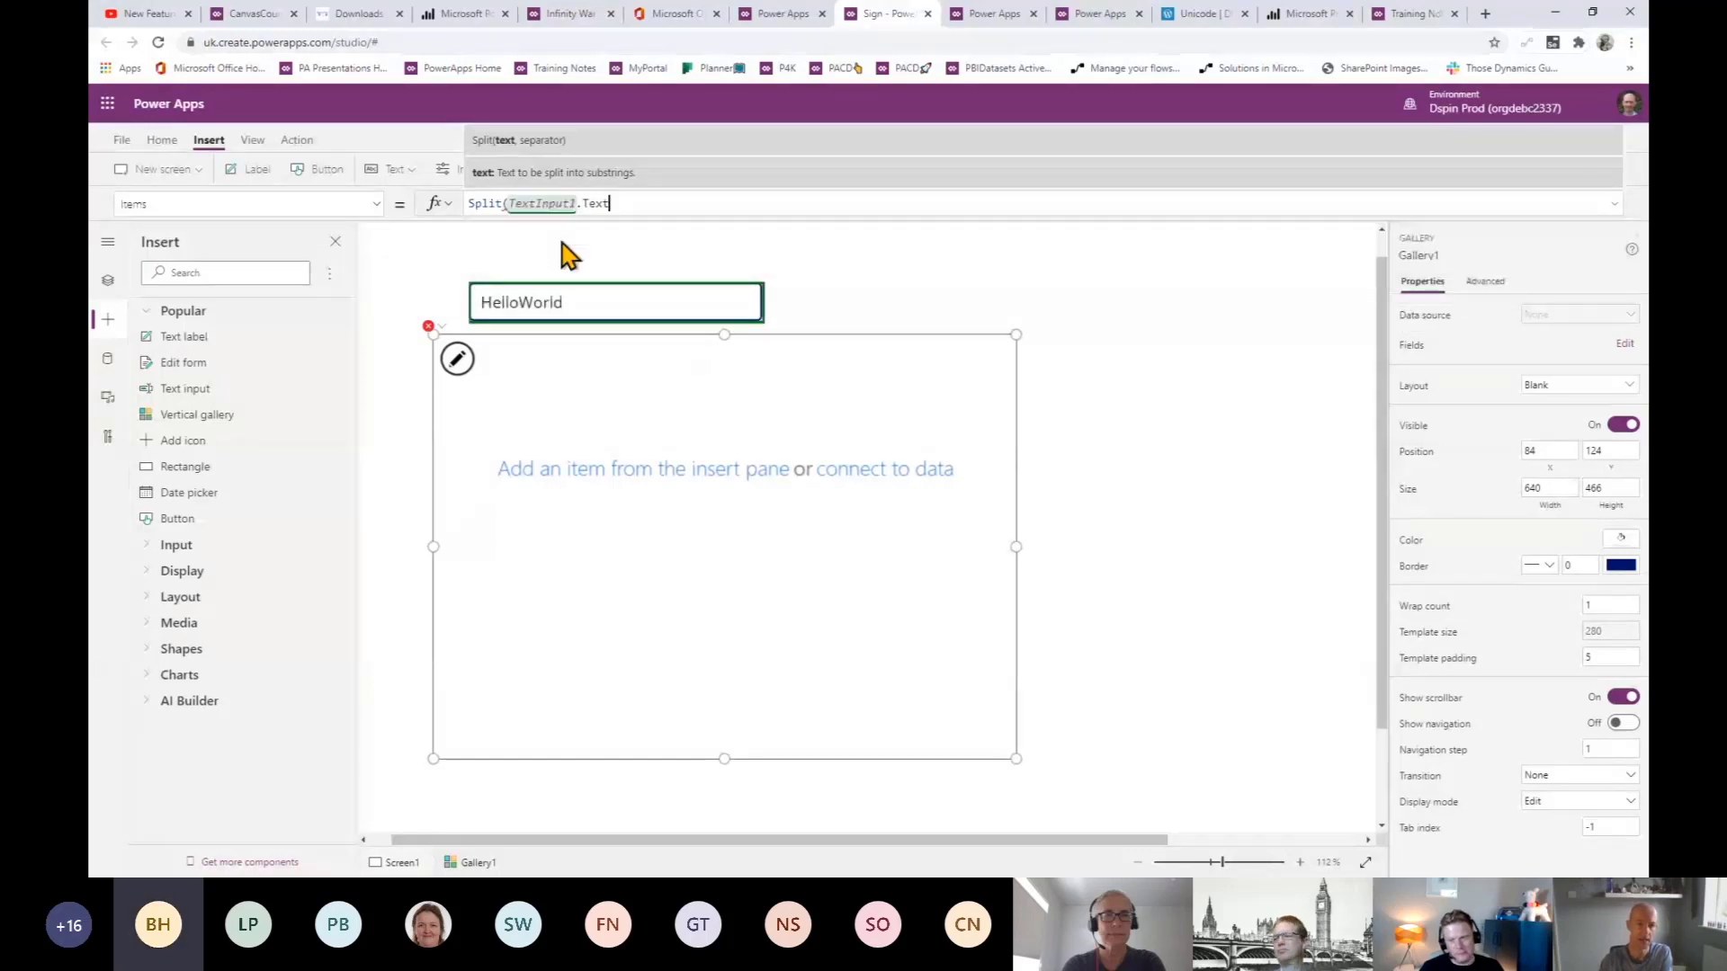
type(")")
key("BackSpace")
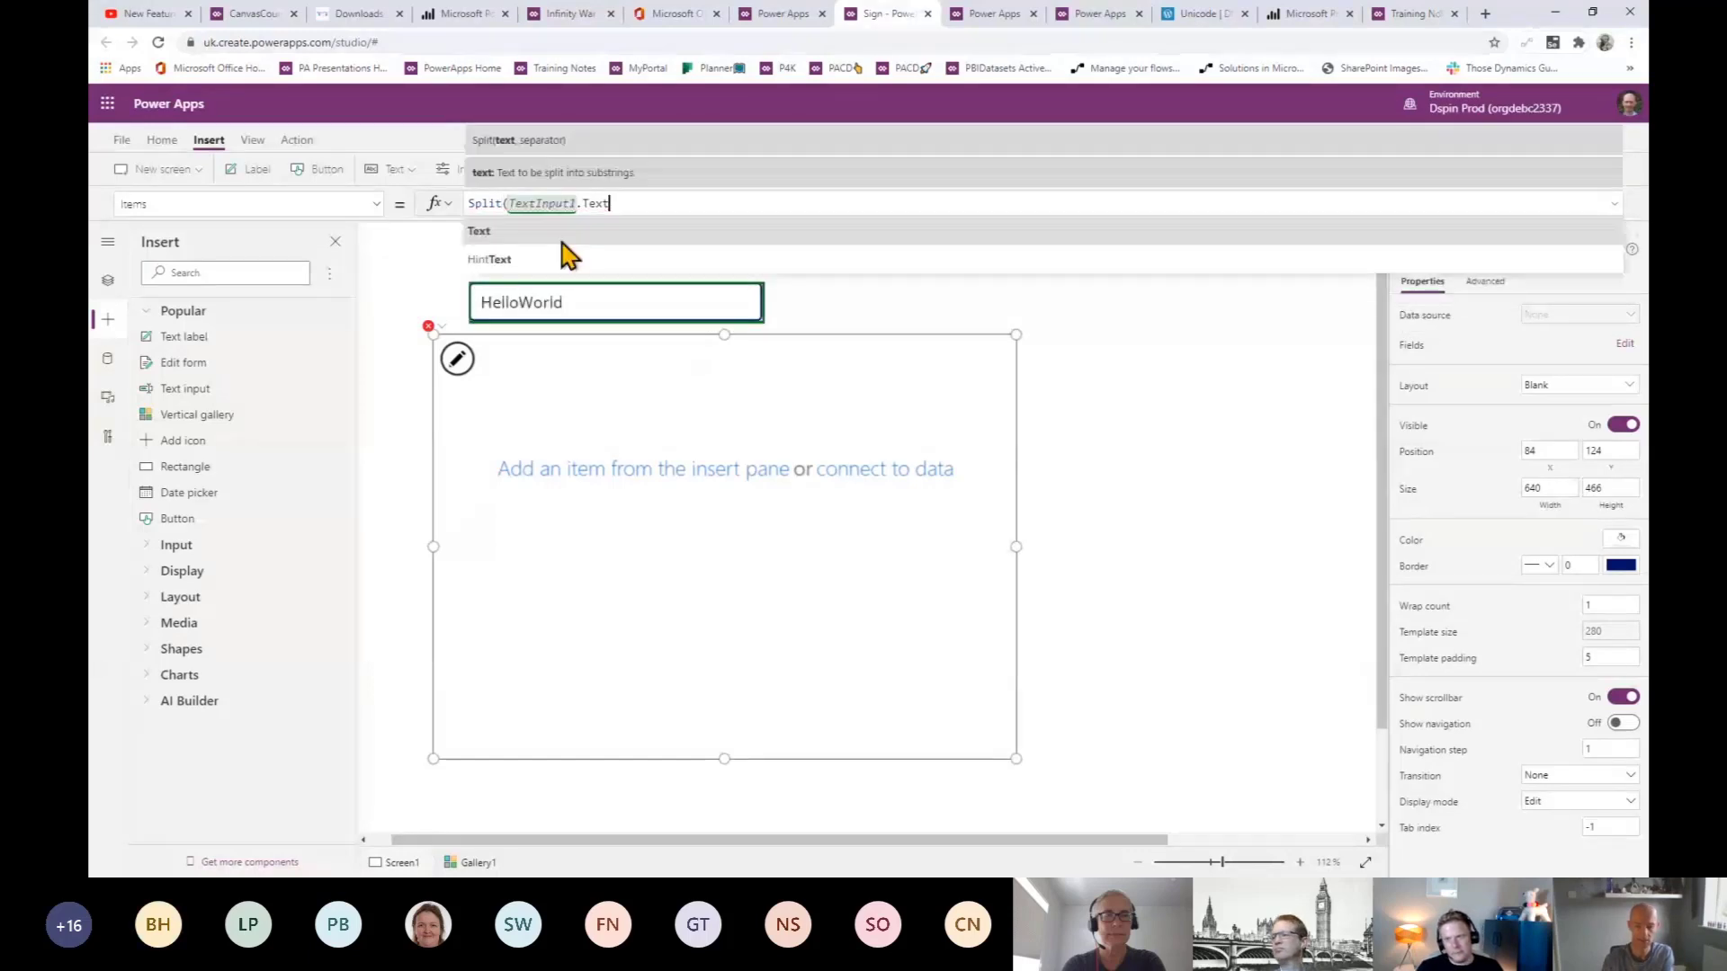
type(",")
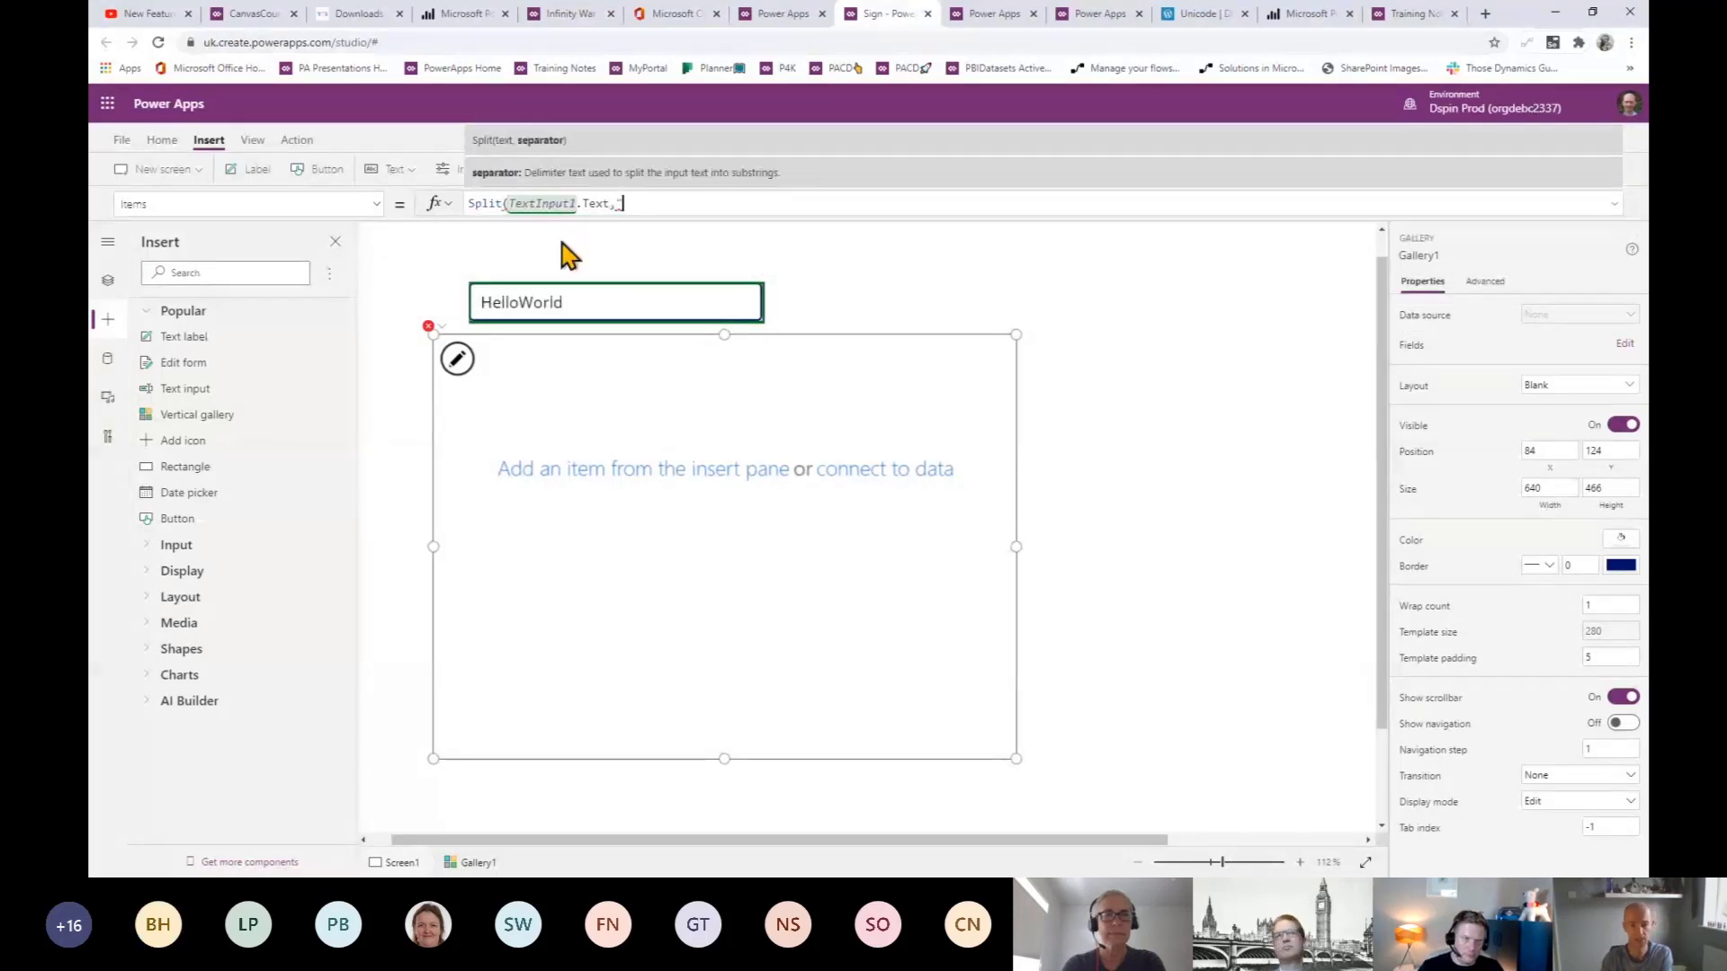
type("\"\")")
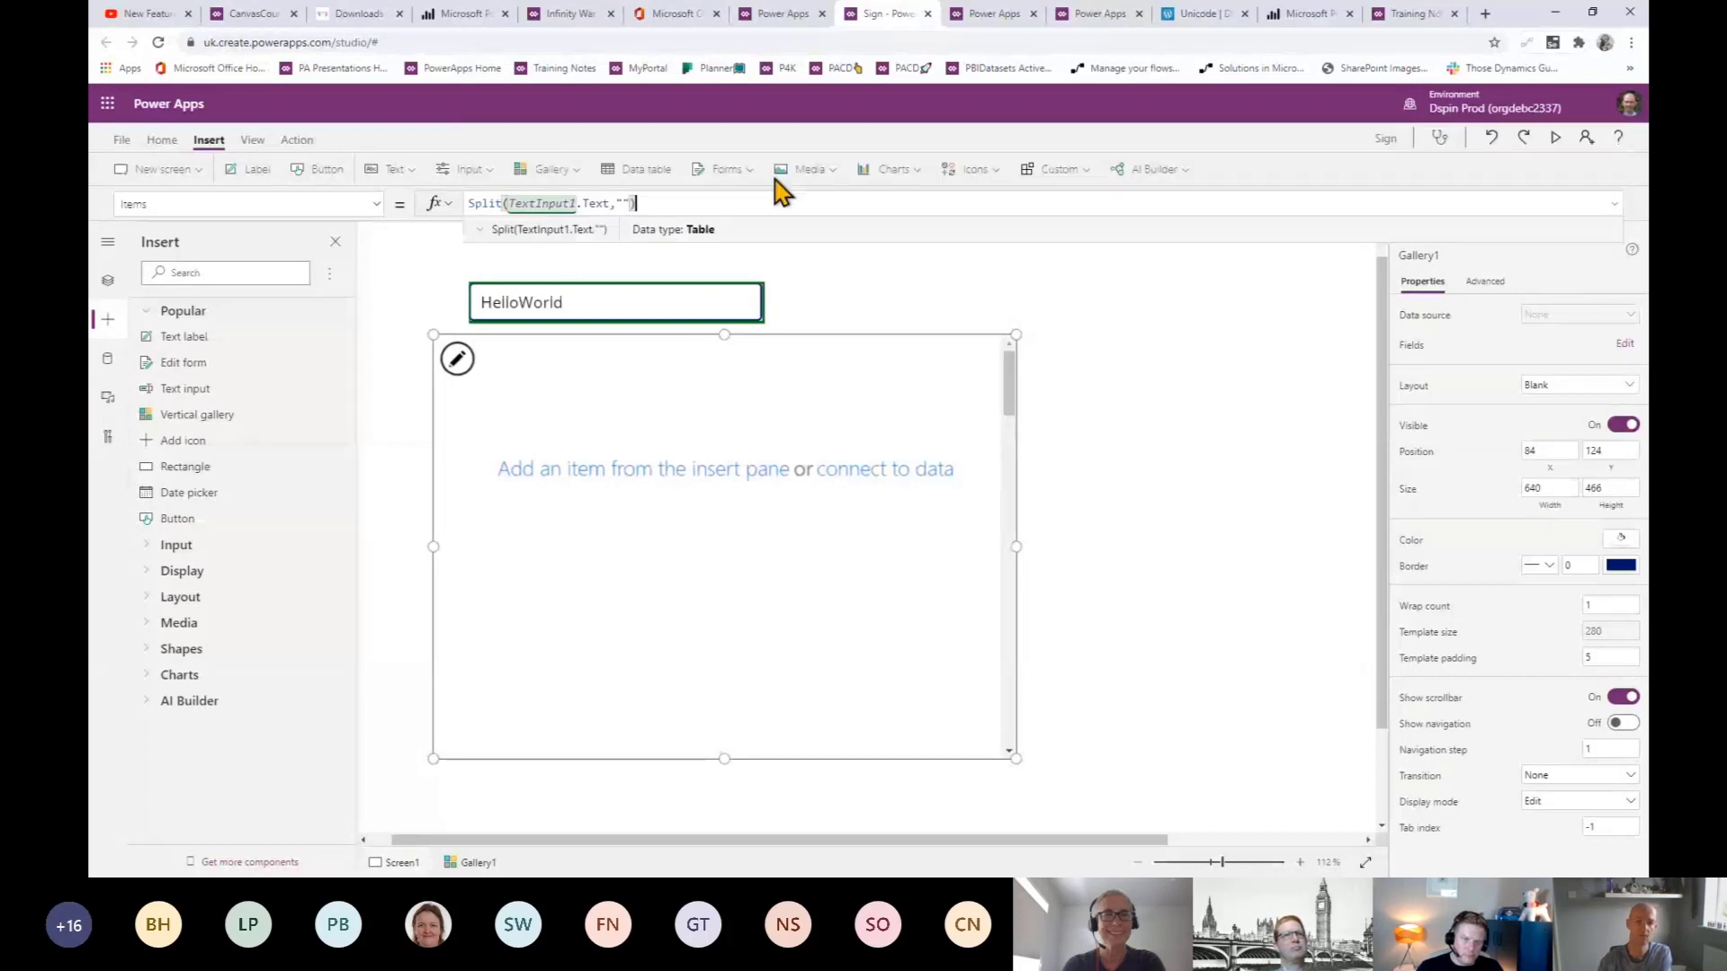
left_click(558, 413)
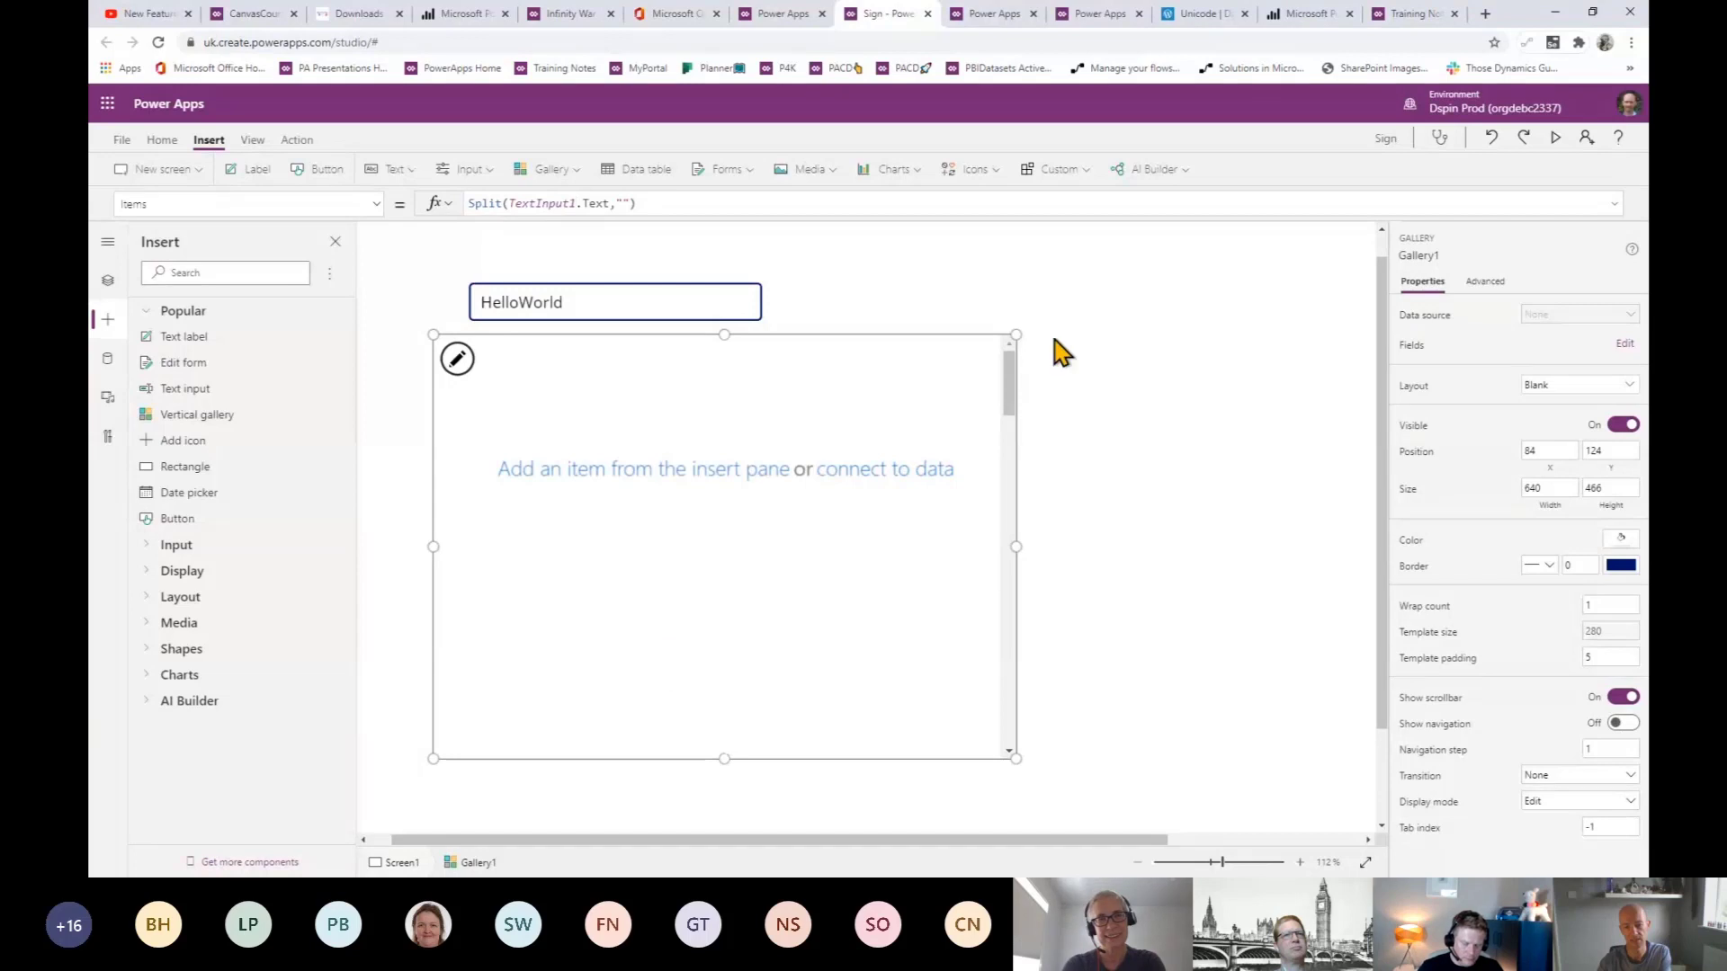
- Place a text label inside the gallery template, deleting the misplaced one first
left_click(243, 169)
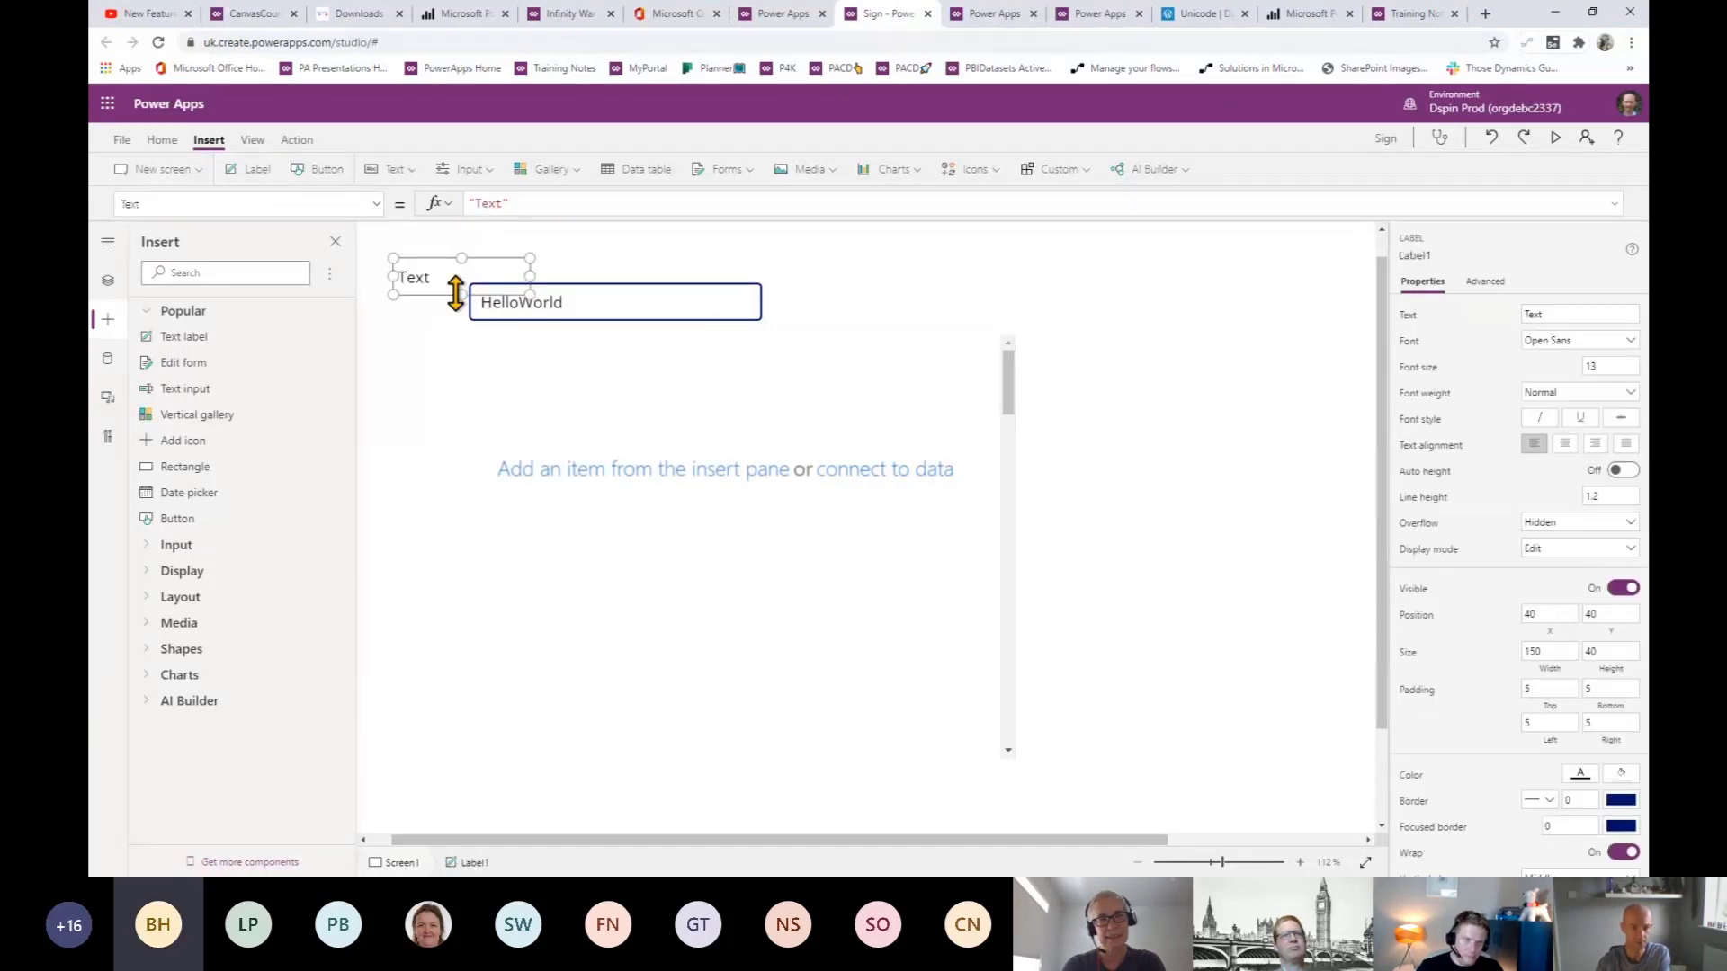
key("Delete")
left_click(639, 432)
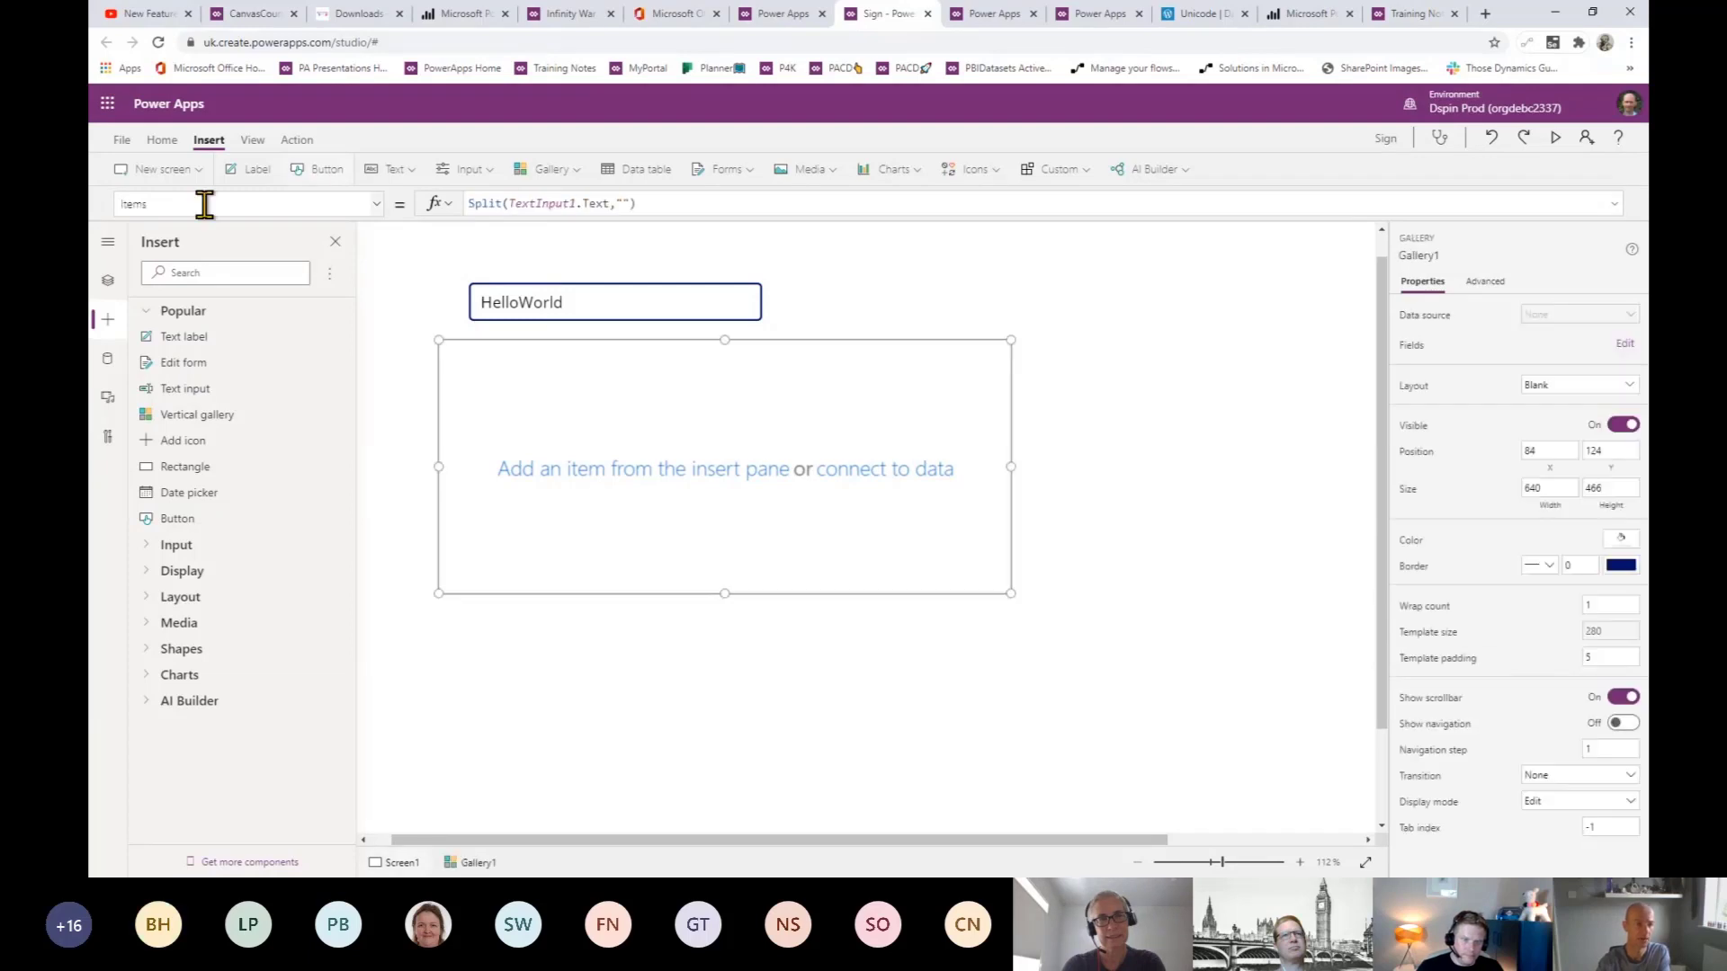
left_click_drag(167, 347, 547, 386)
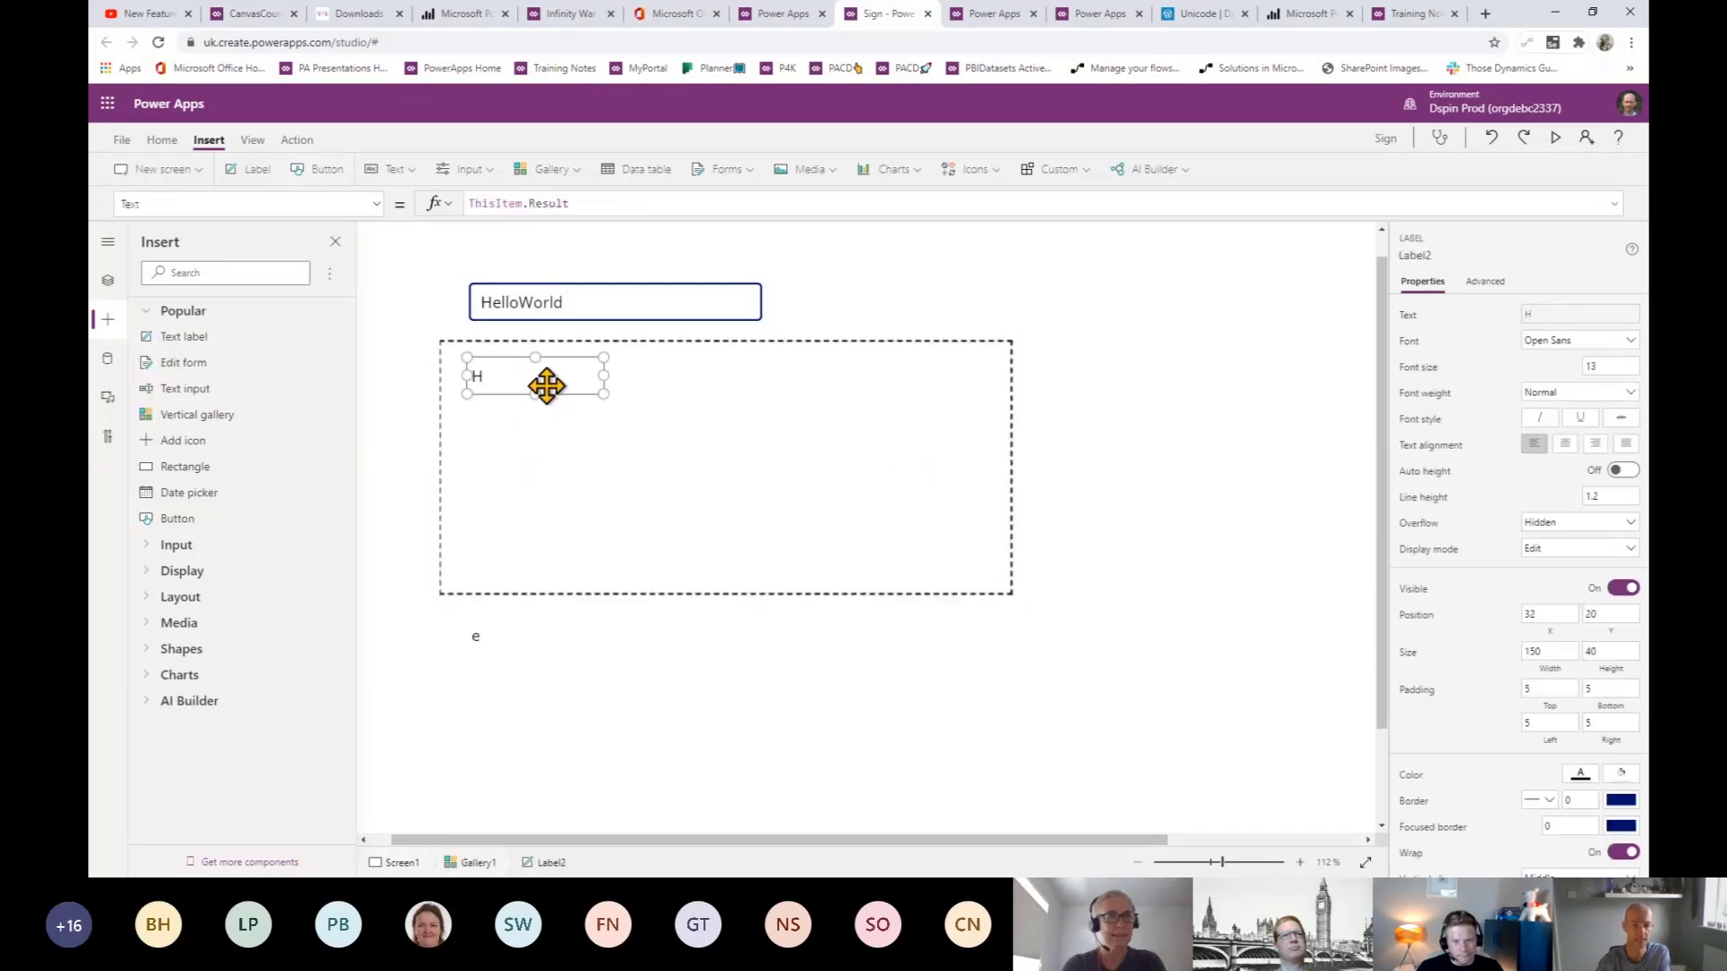
- Shorten the gallery template height to 86 so each letter gets a short row
left_click(724, 594)
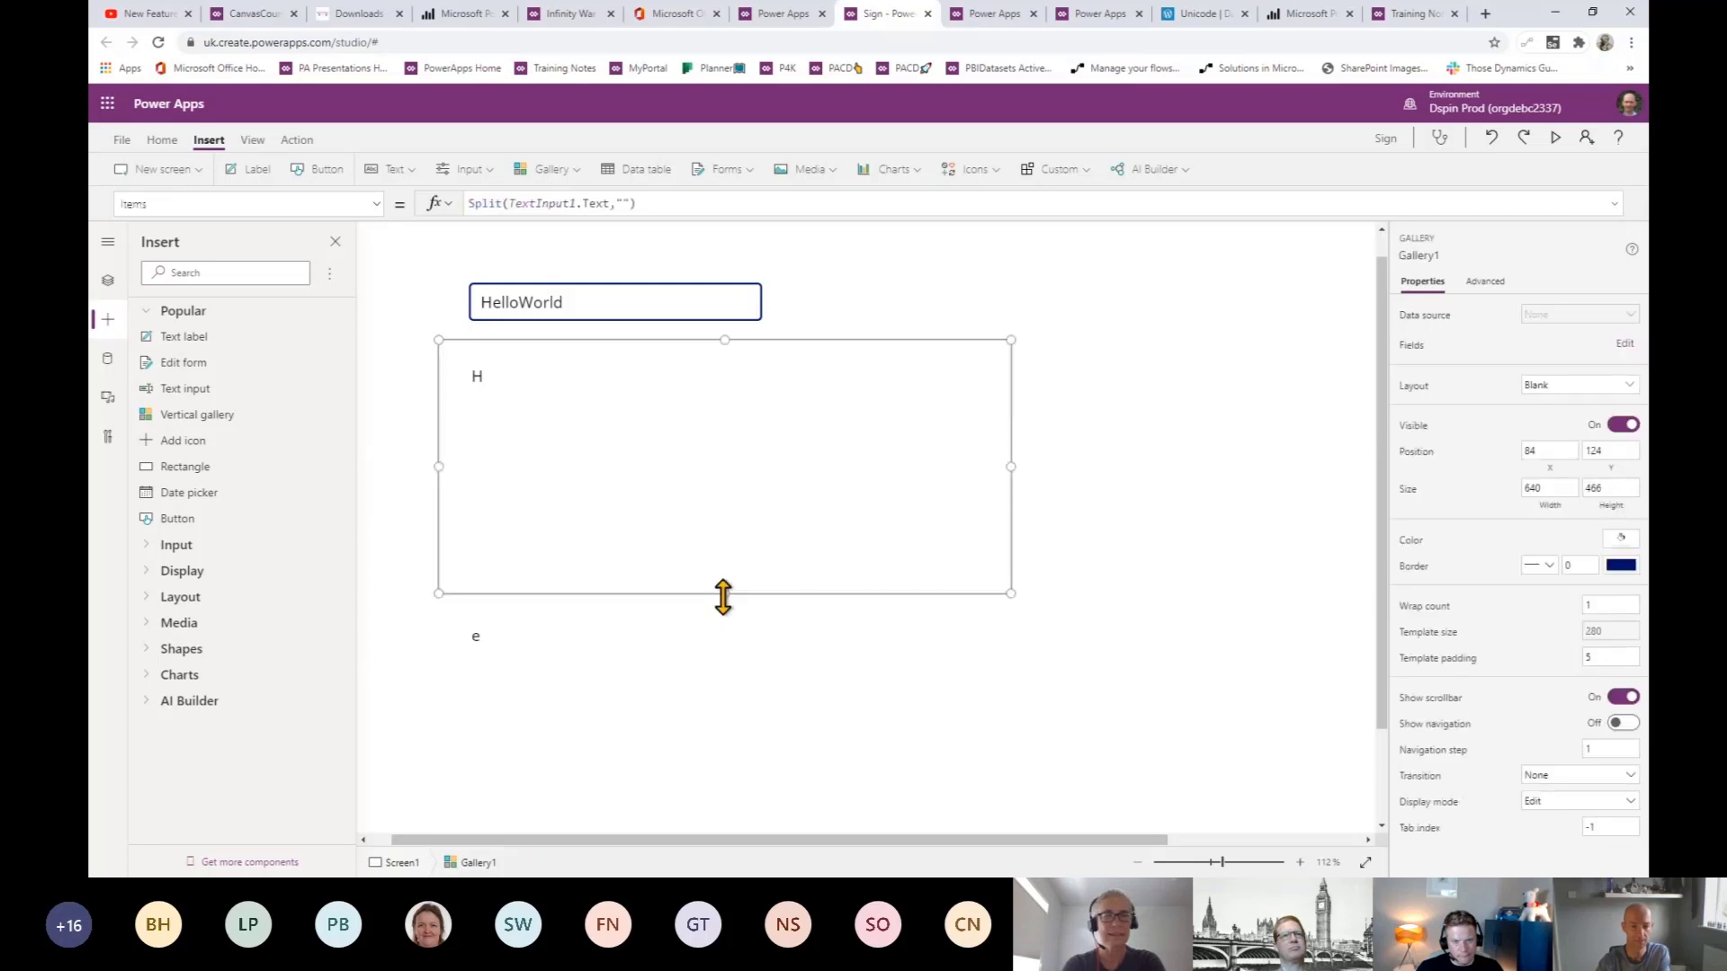
left_click_drag(724, 591, 730, 421)
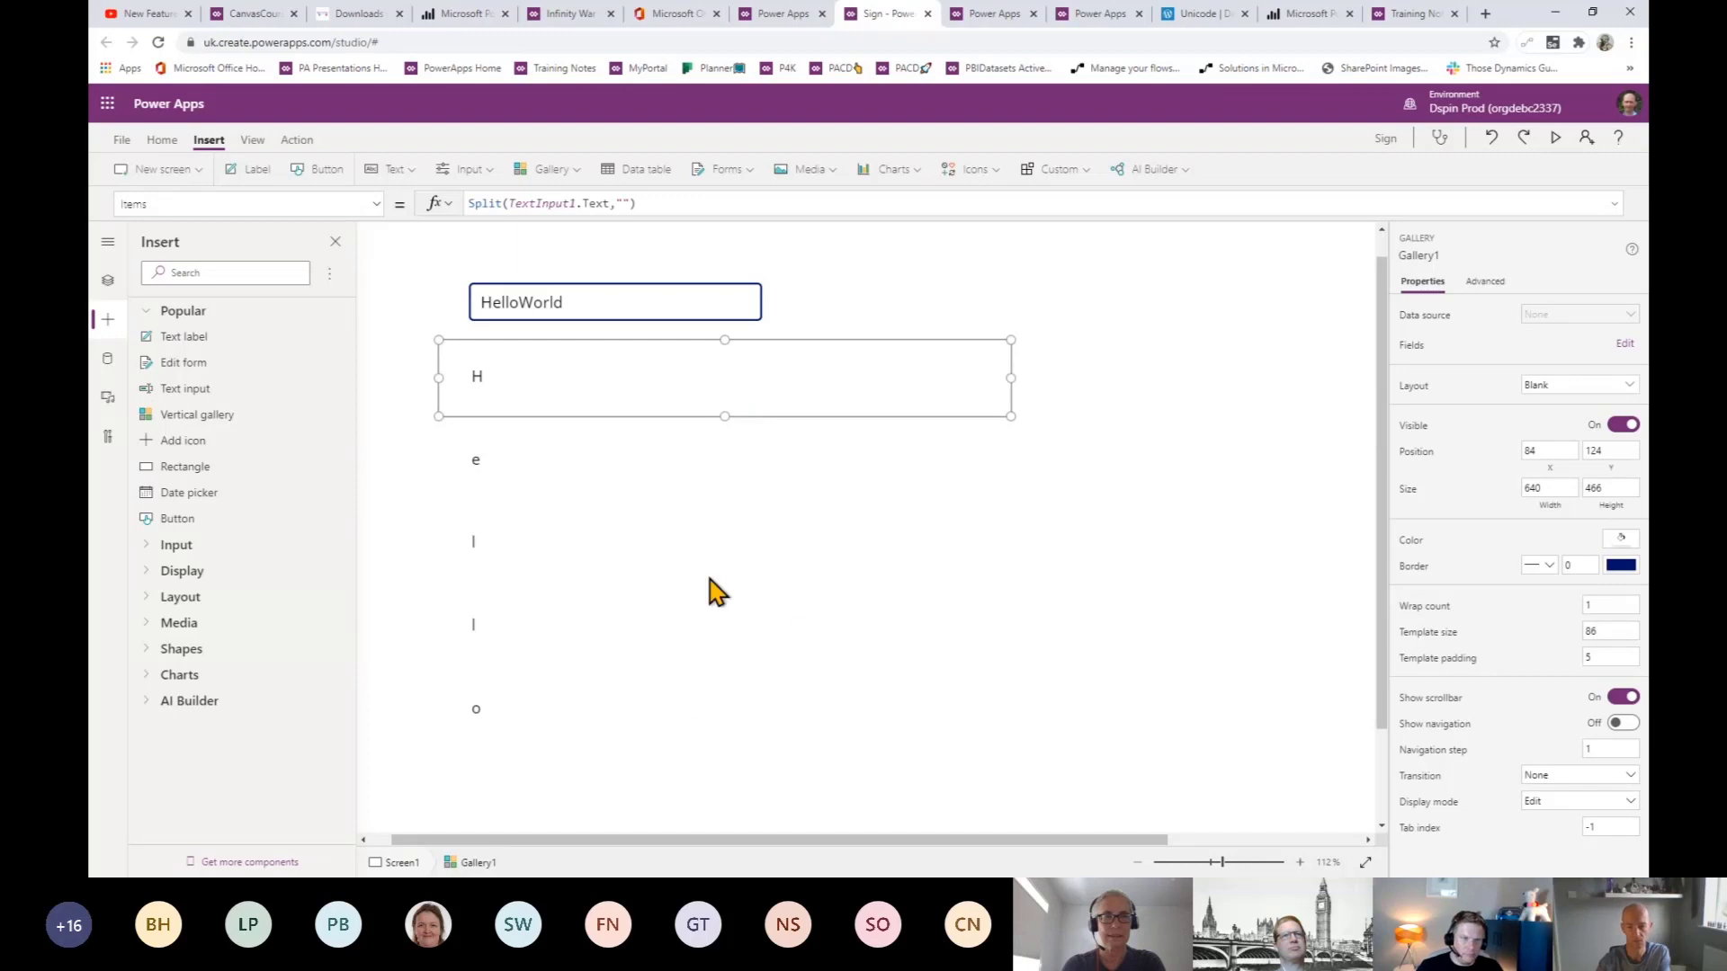
left_click(688, 627)
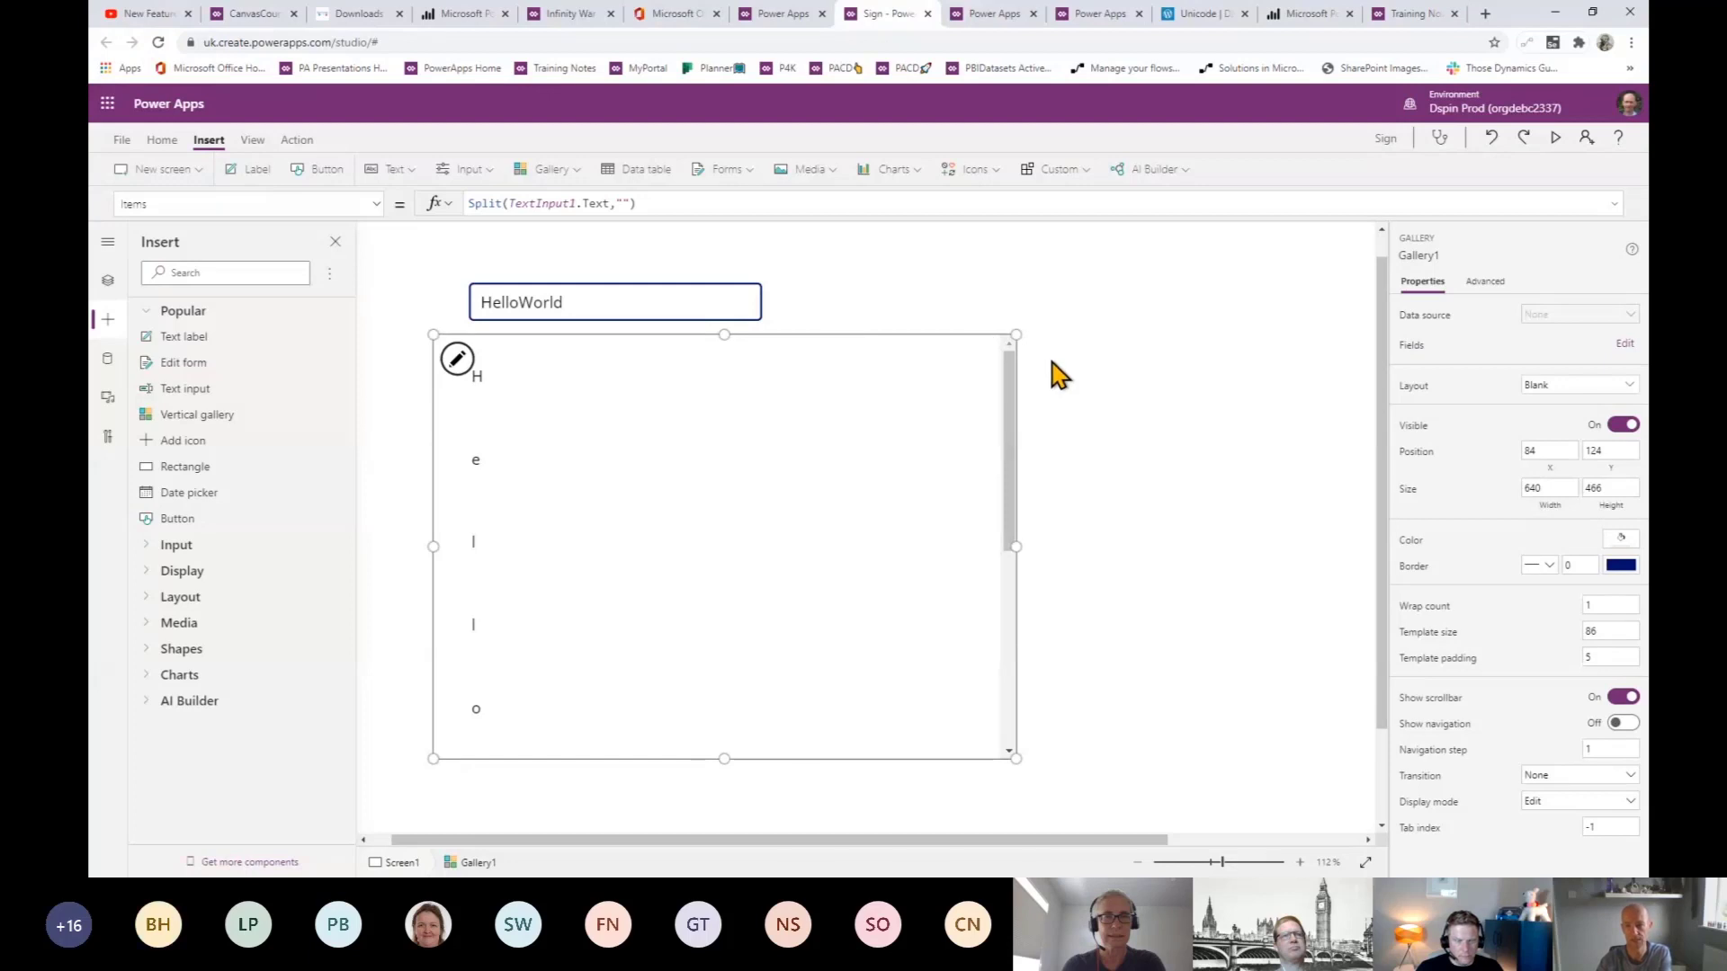
- Go to the PowerApps4Kids GitHub page in a new browser tab
left_click(1486, 16)
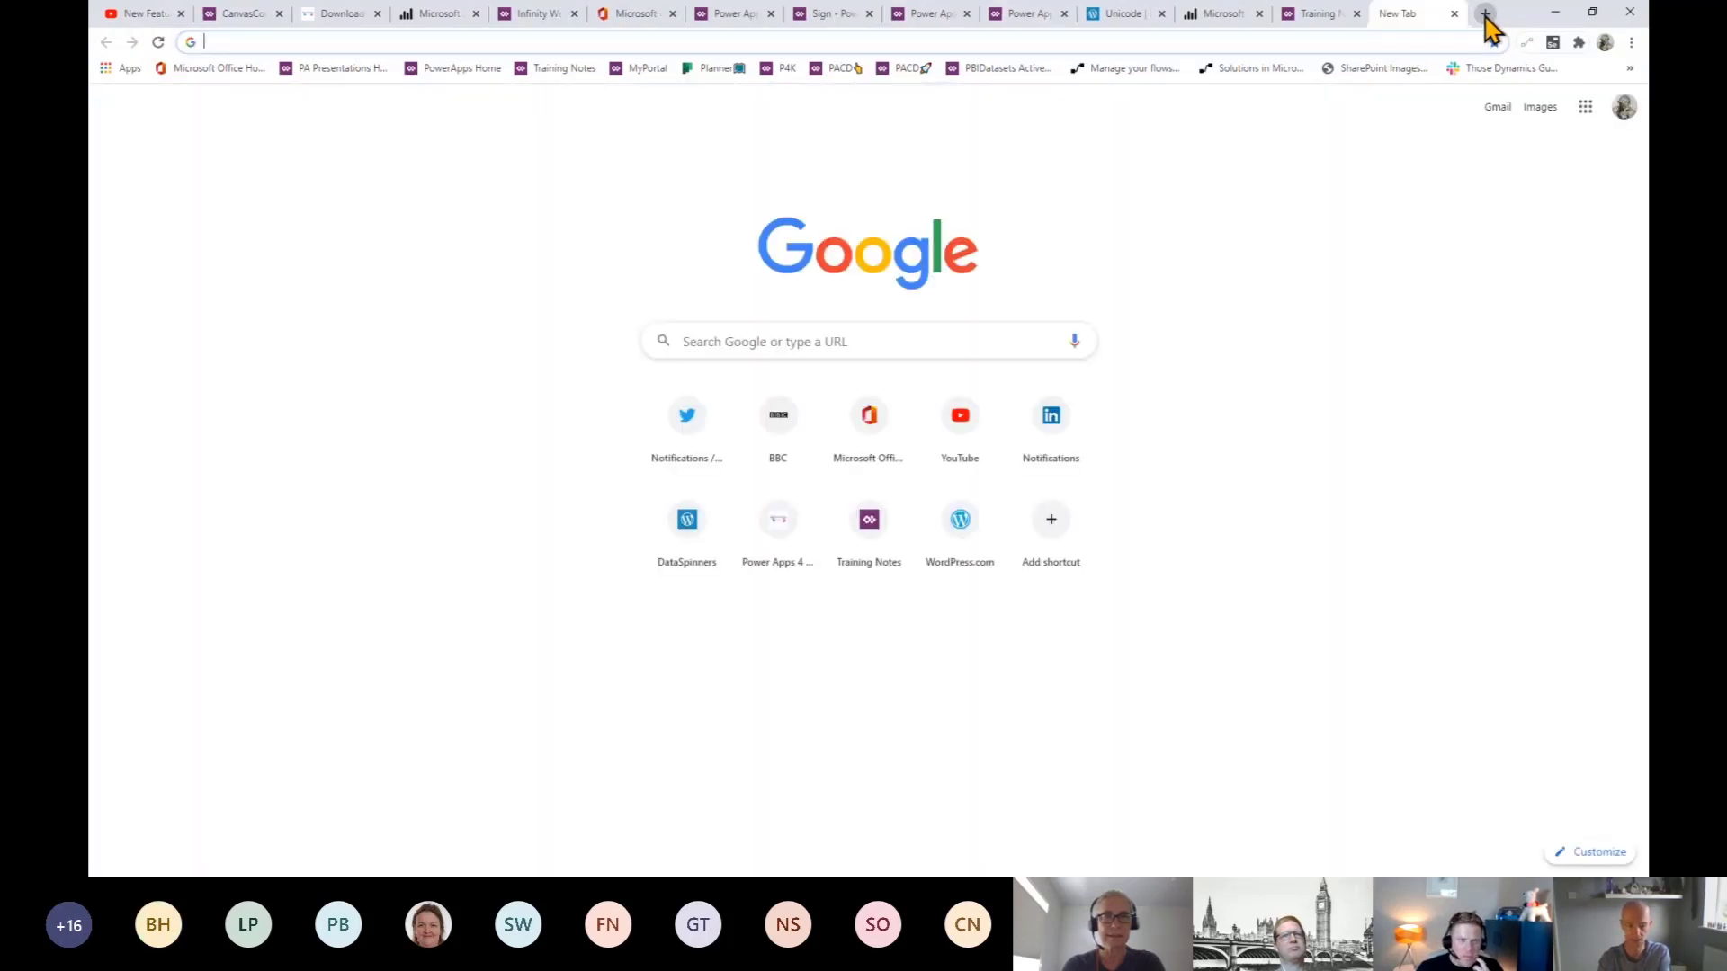
type("power")
key("BackSpace")
key("BackSpace")
key("BackSpace")
key("BackSpace")
key("BackSpace")
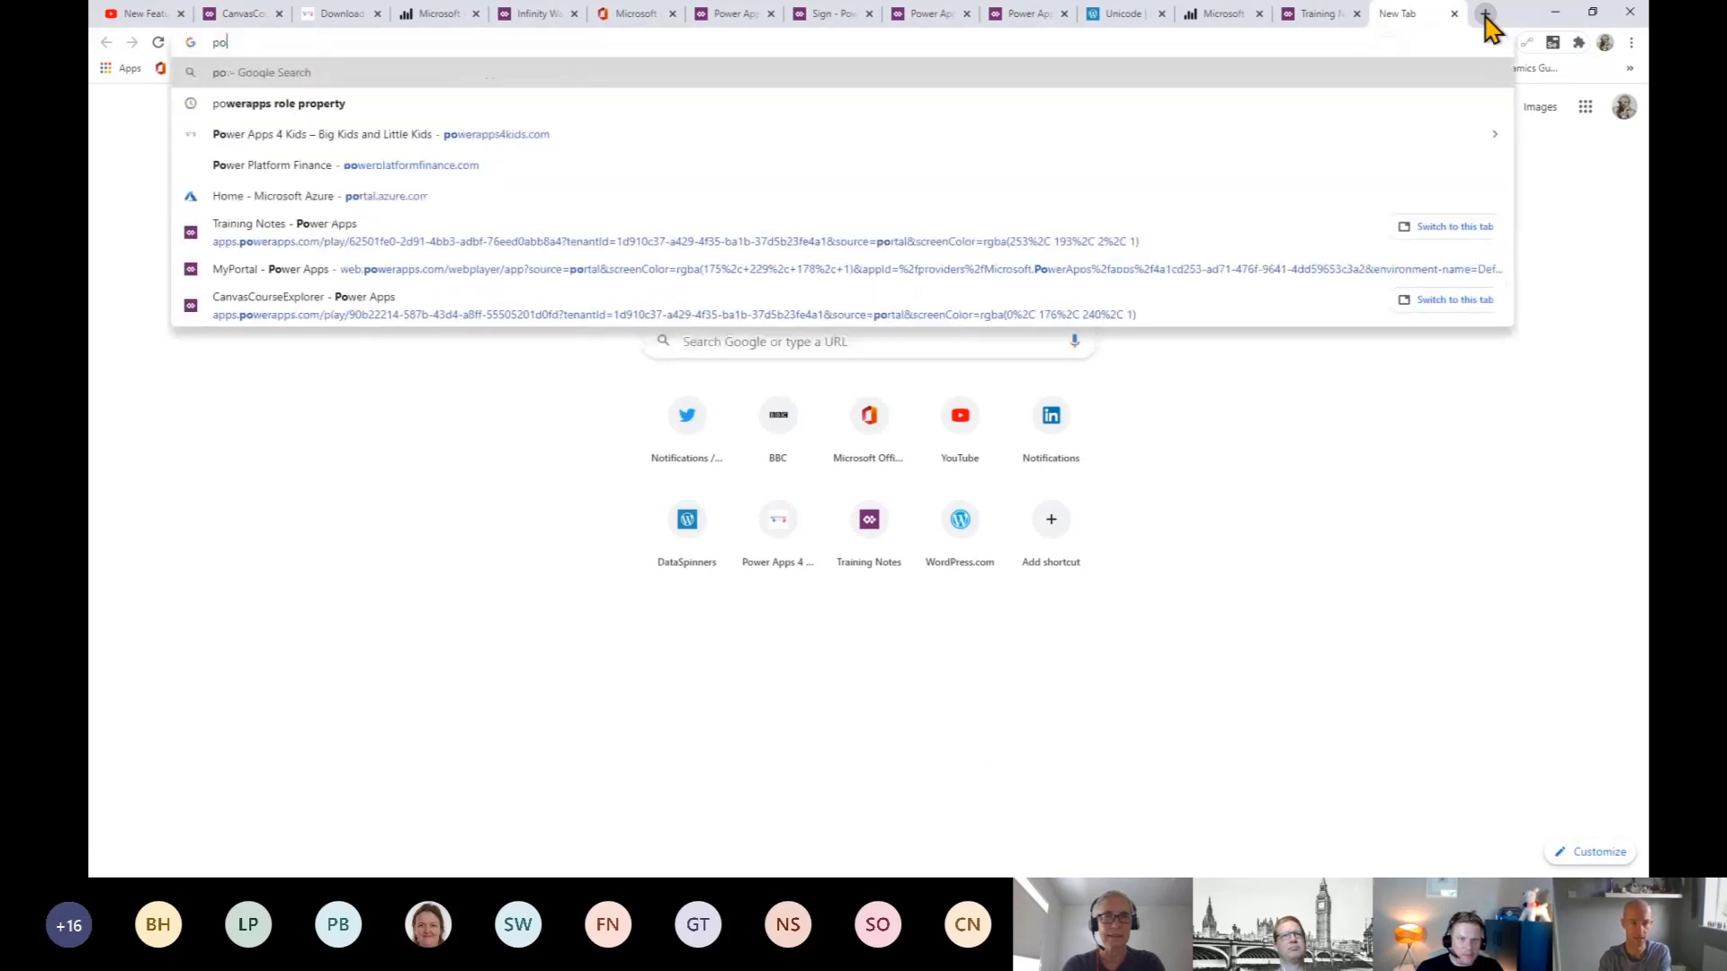
type("github.com/powerapps4kids")
key("Return")
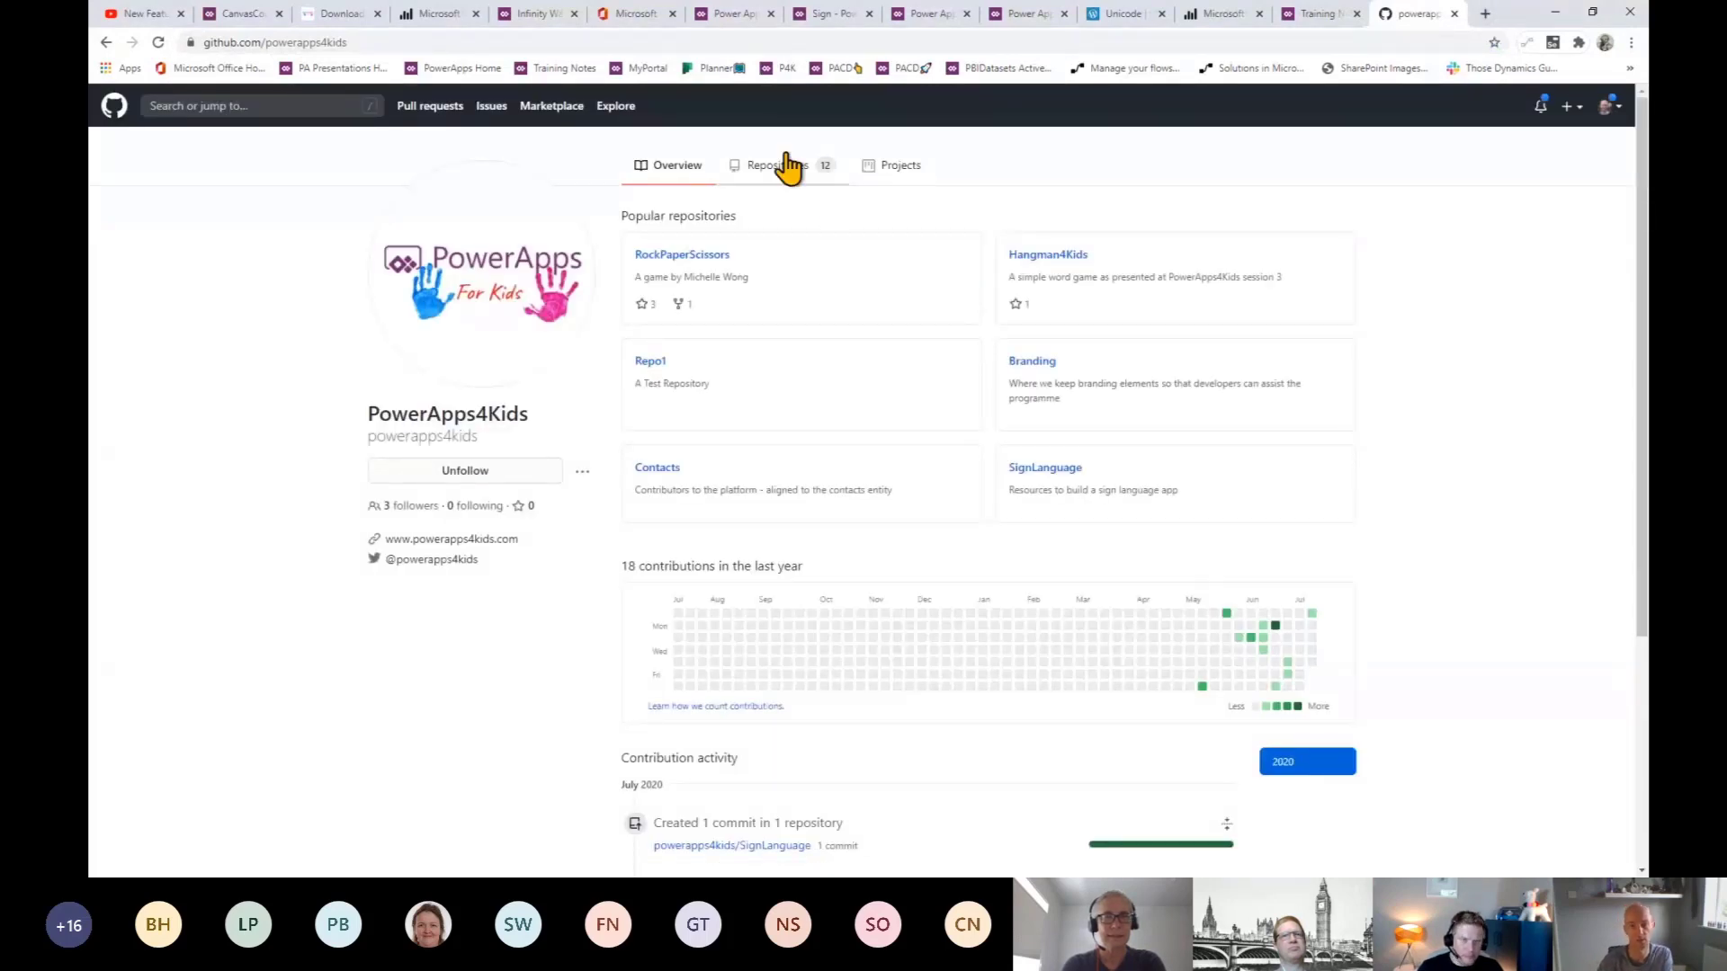
- Copy the download link of 1.gif from the SignLanguage repository
left_click(773, 180)
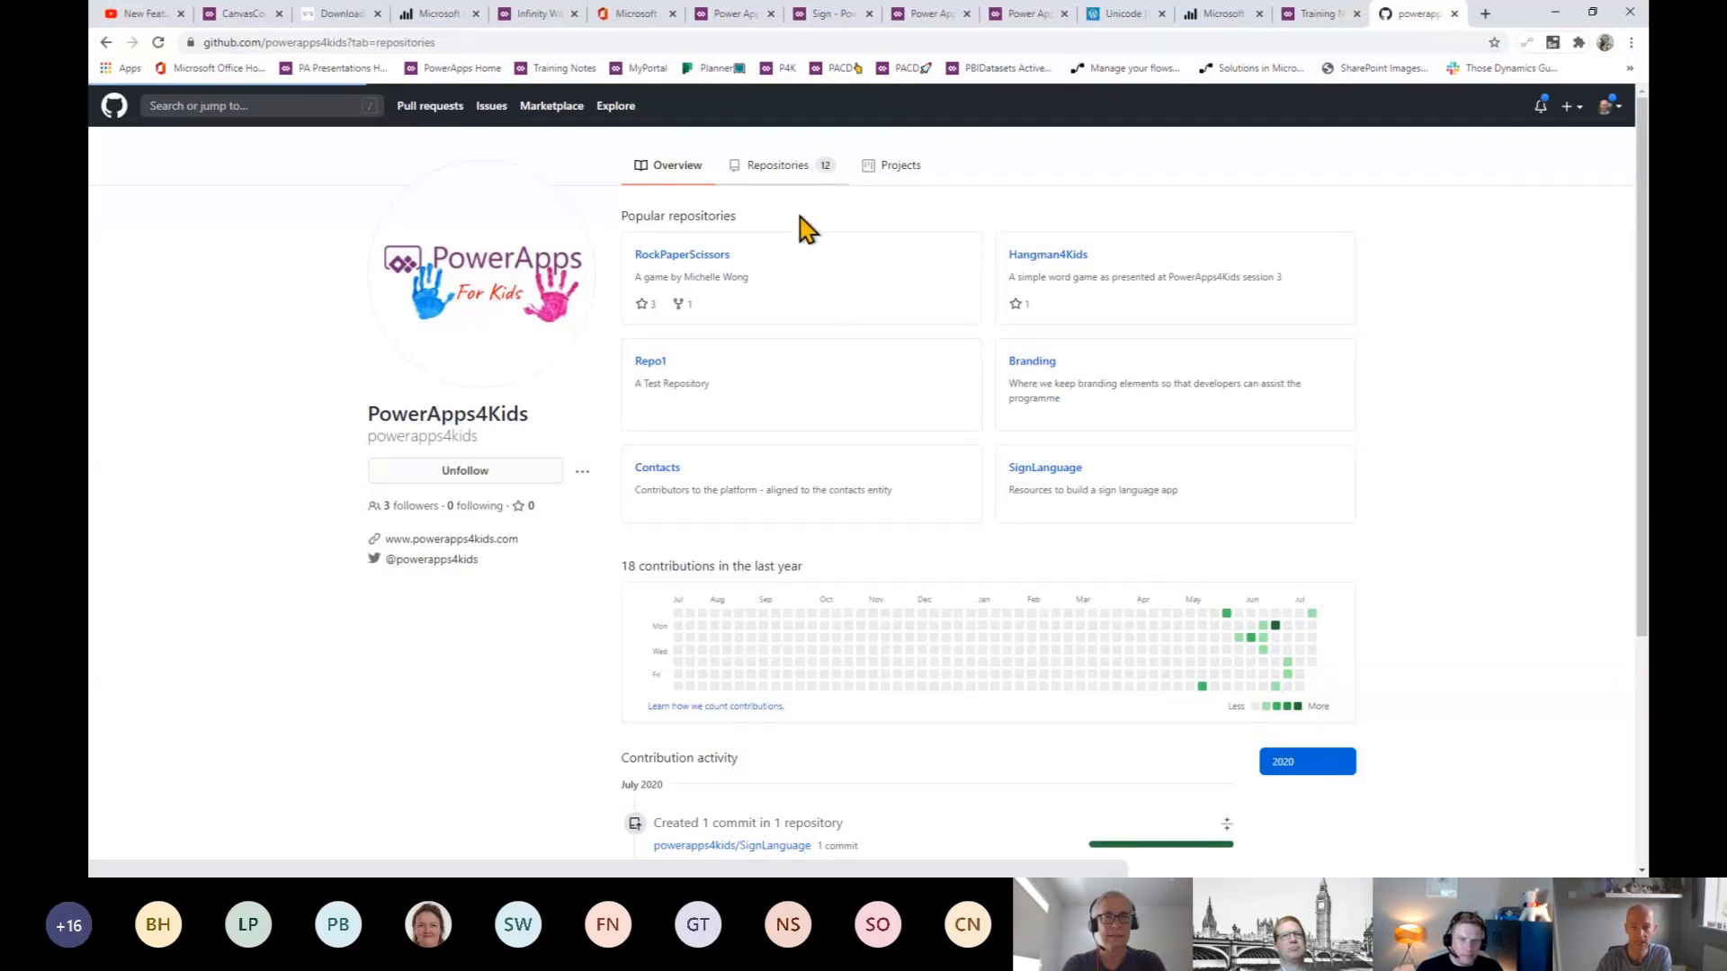
scroll(809, 450, "down", 4)
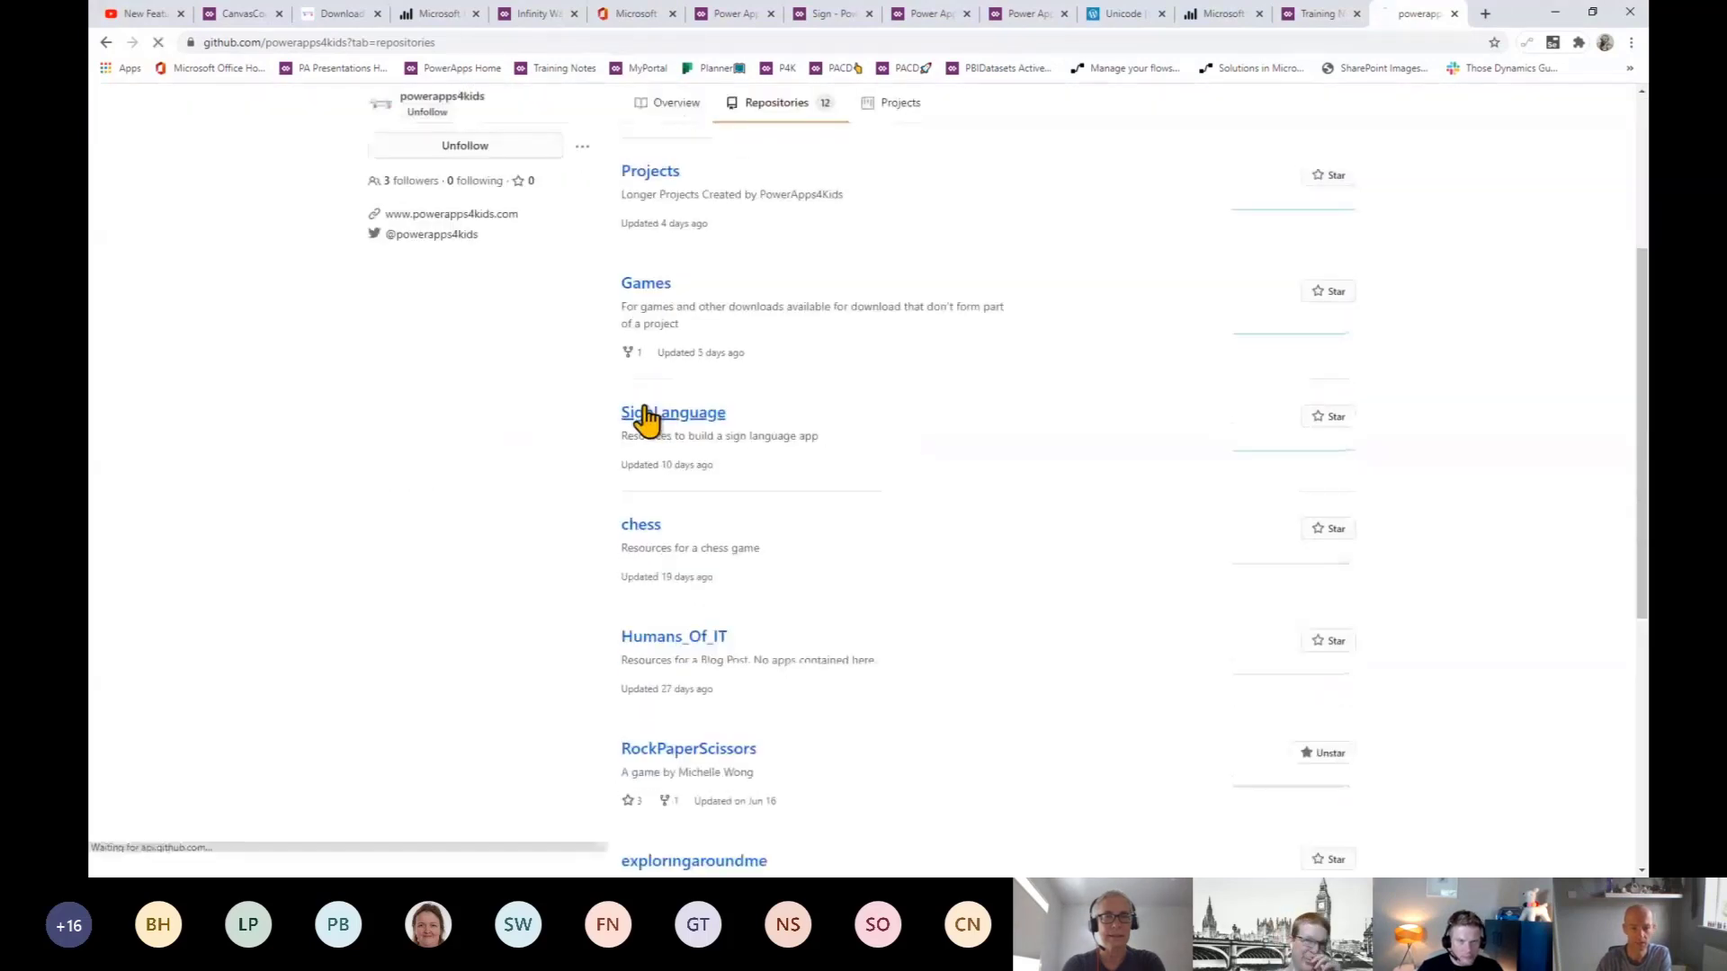
left_click(648, 415)
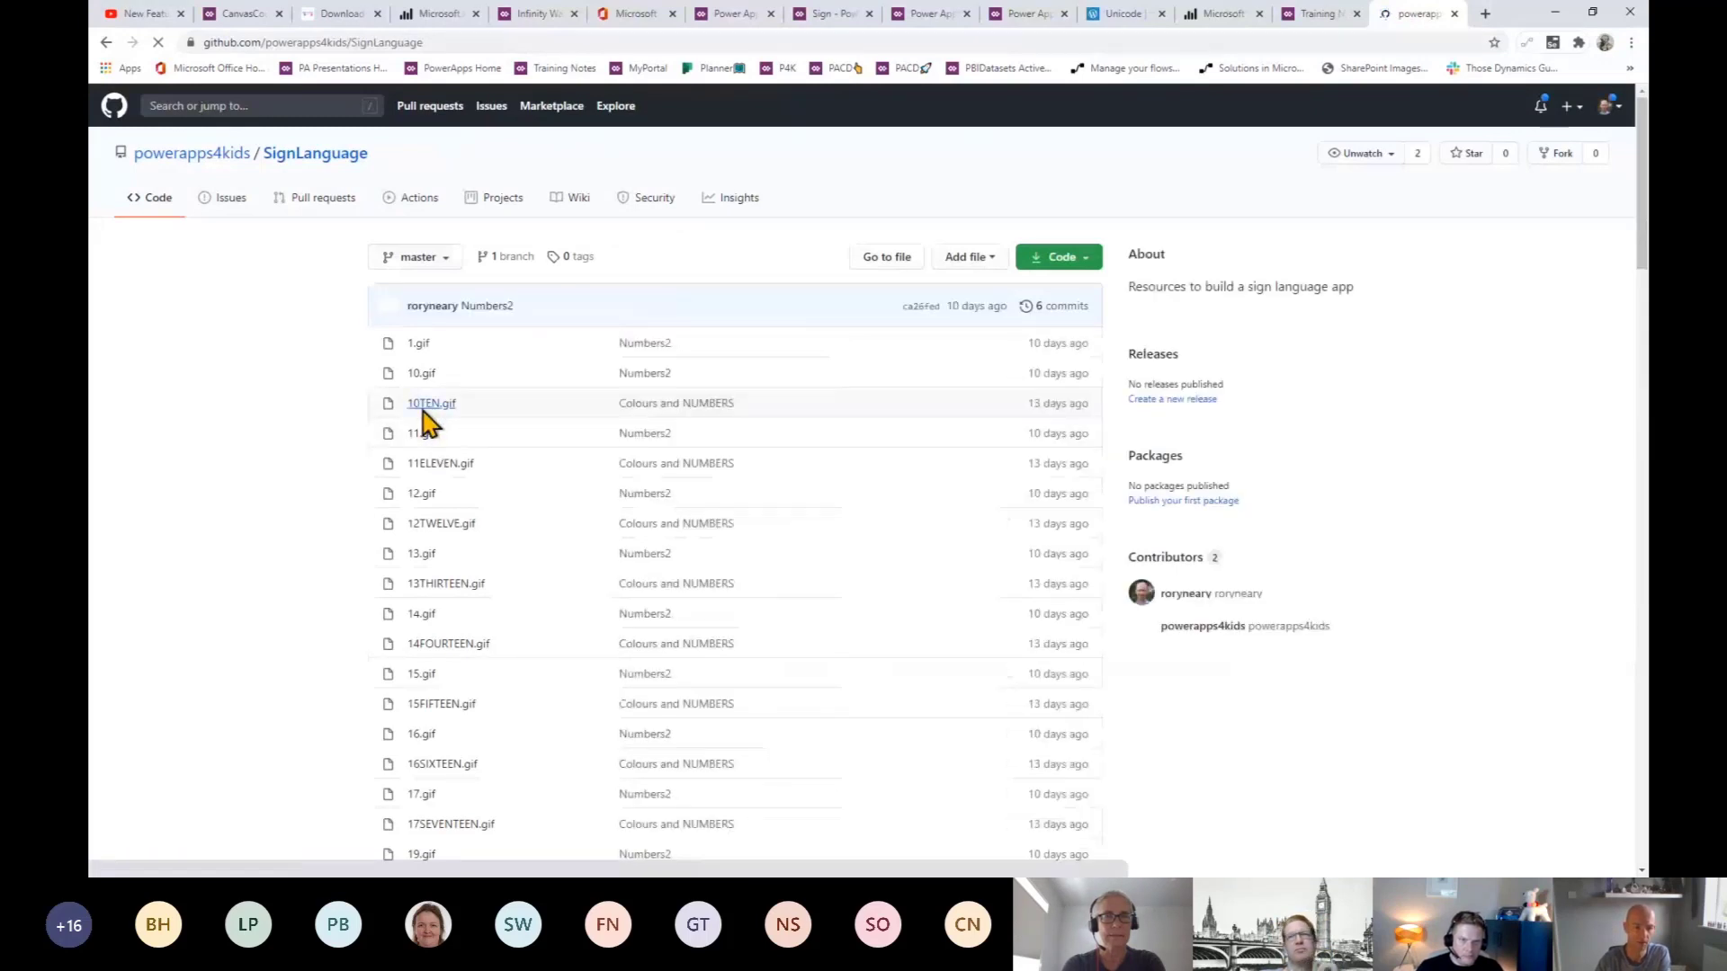
left_click(415, 347)
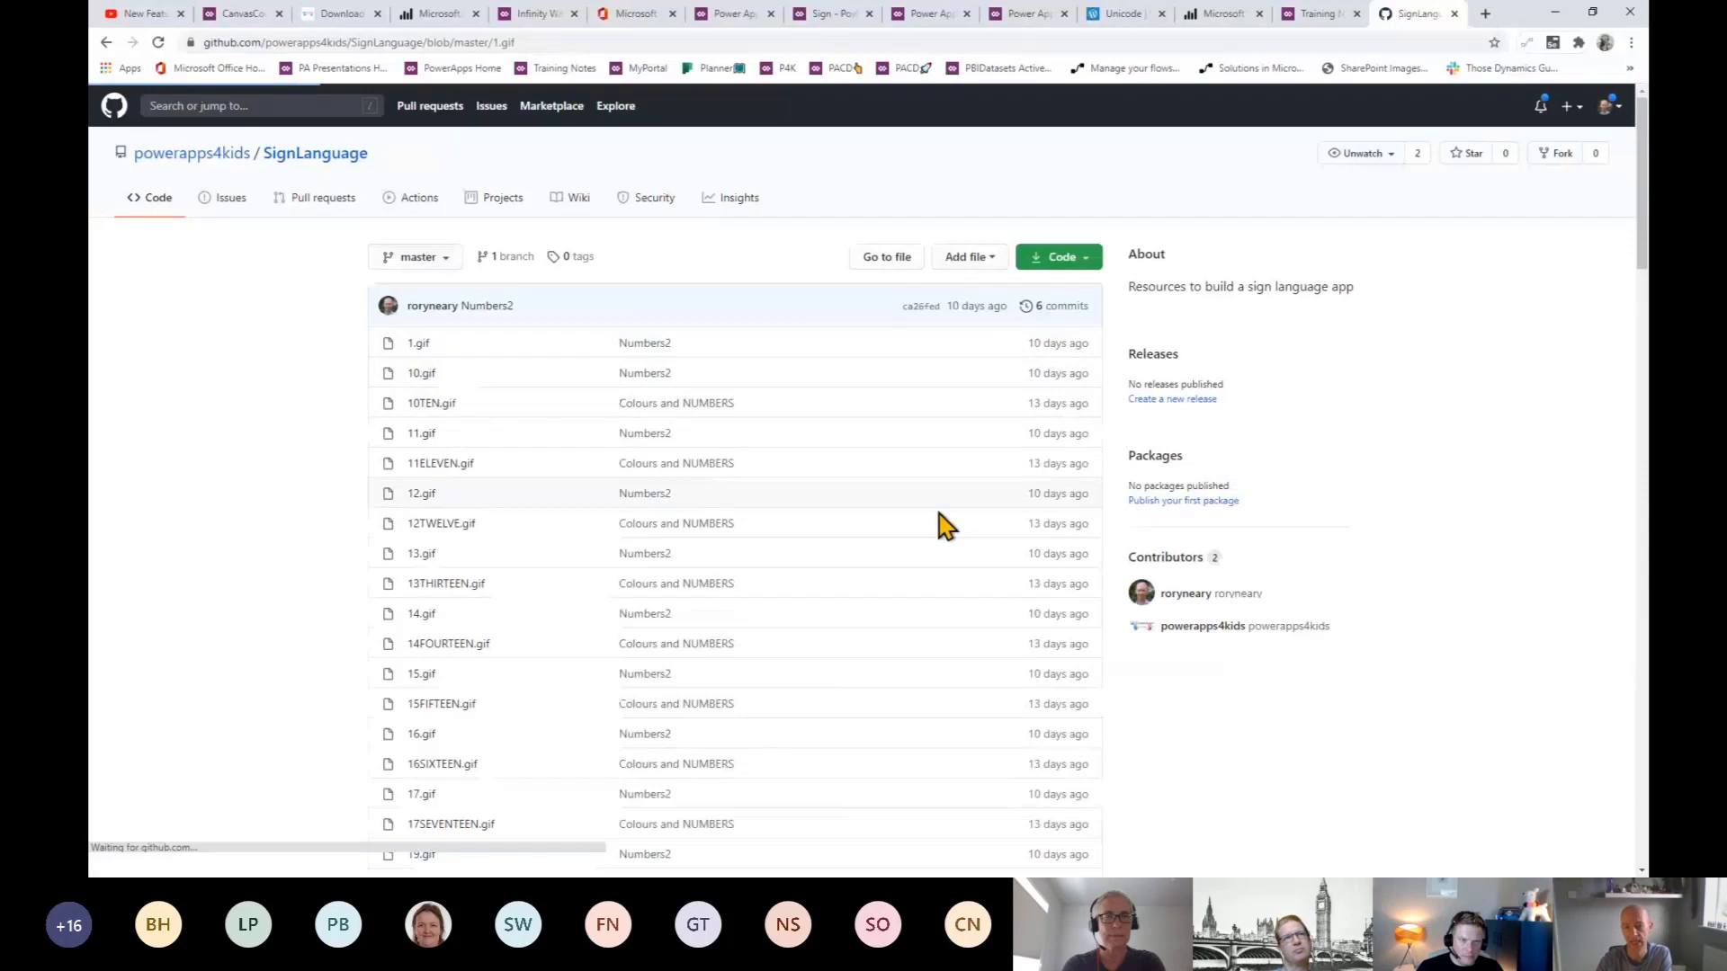
right_click(1264, 405)
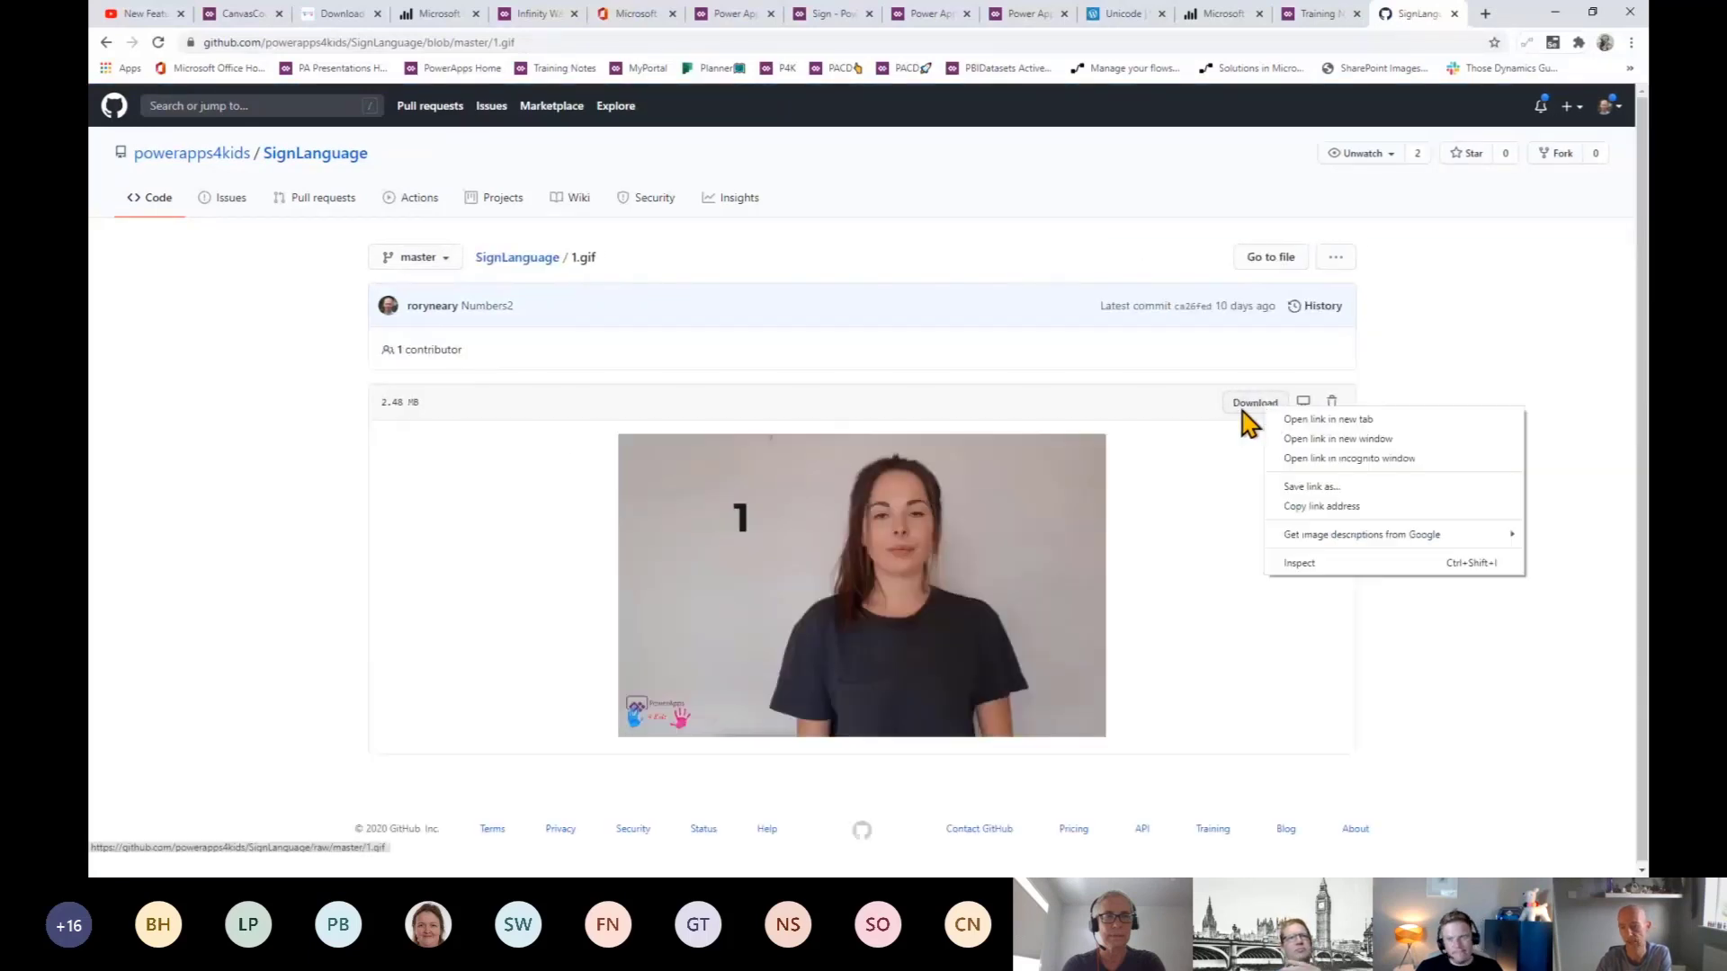
left_click(1392, 508)
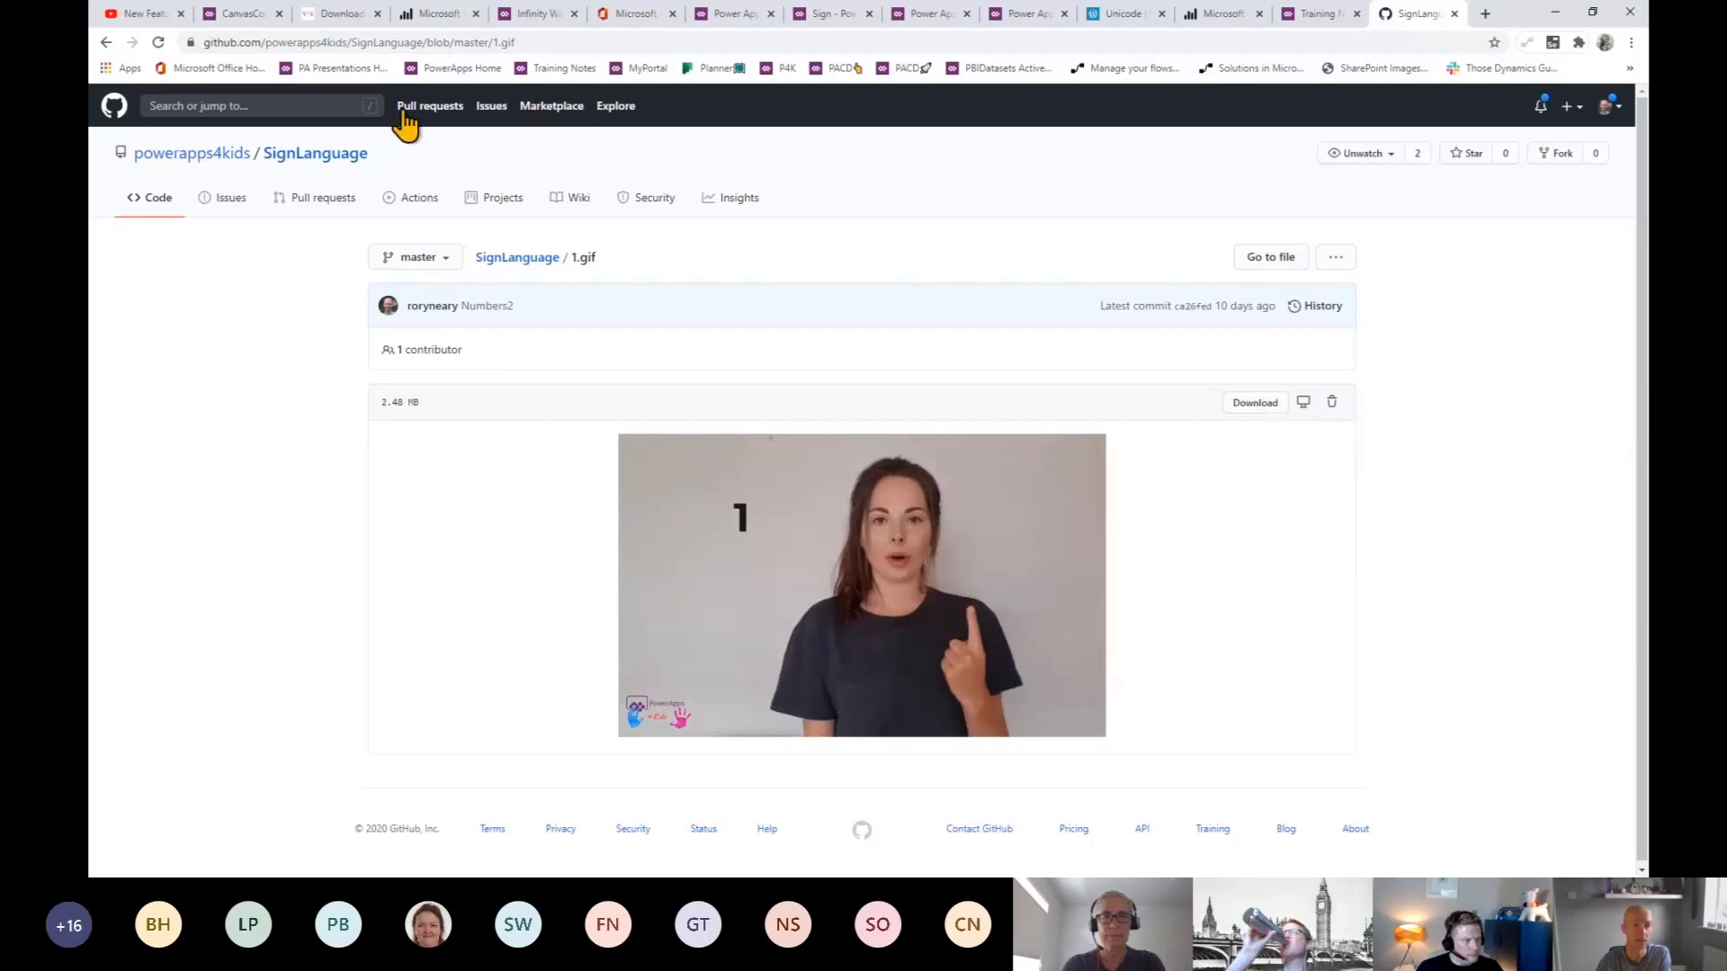
left_click(227, 14)
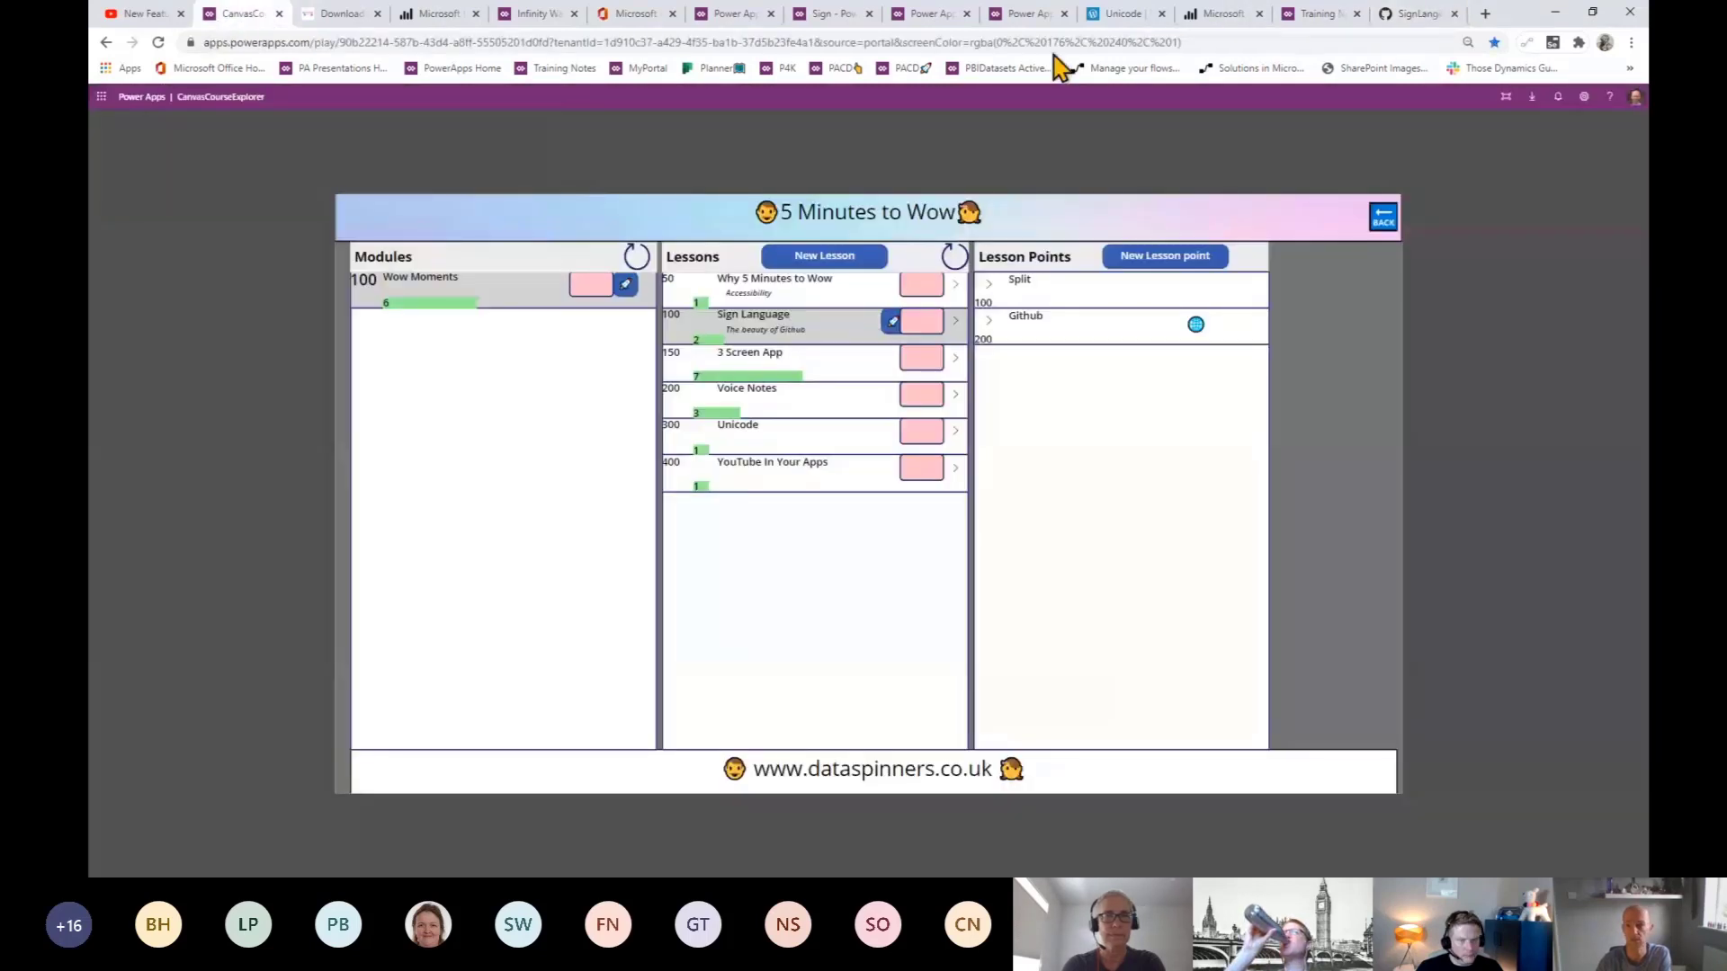
- Close the unused blank studio tab, choosing Leave without saving
left_click(1029, 18)
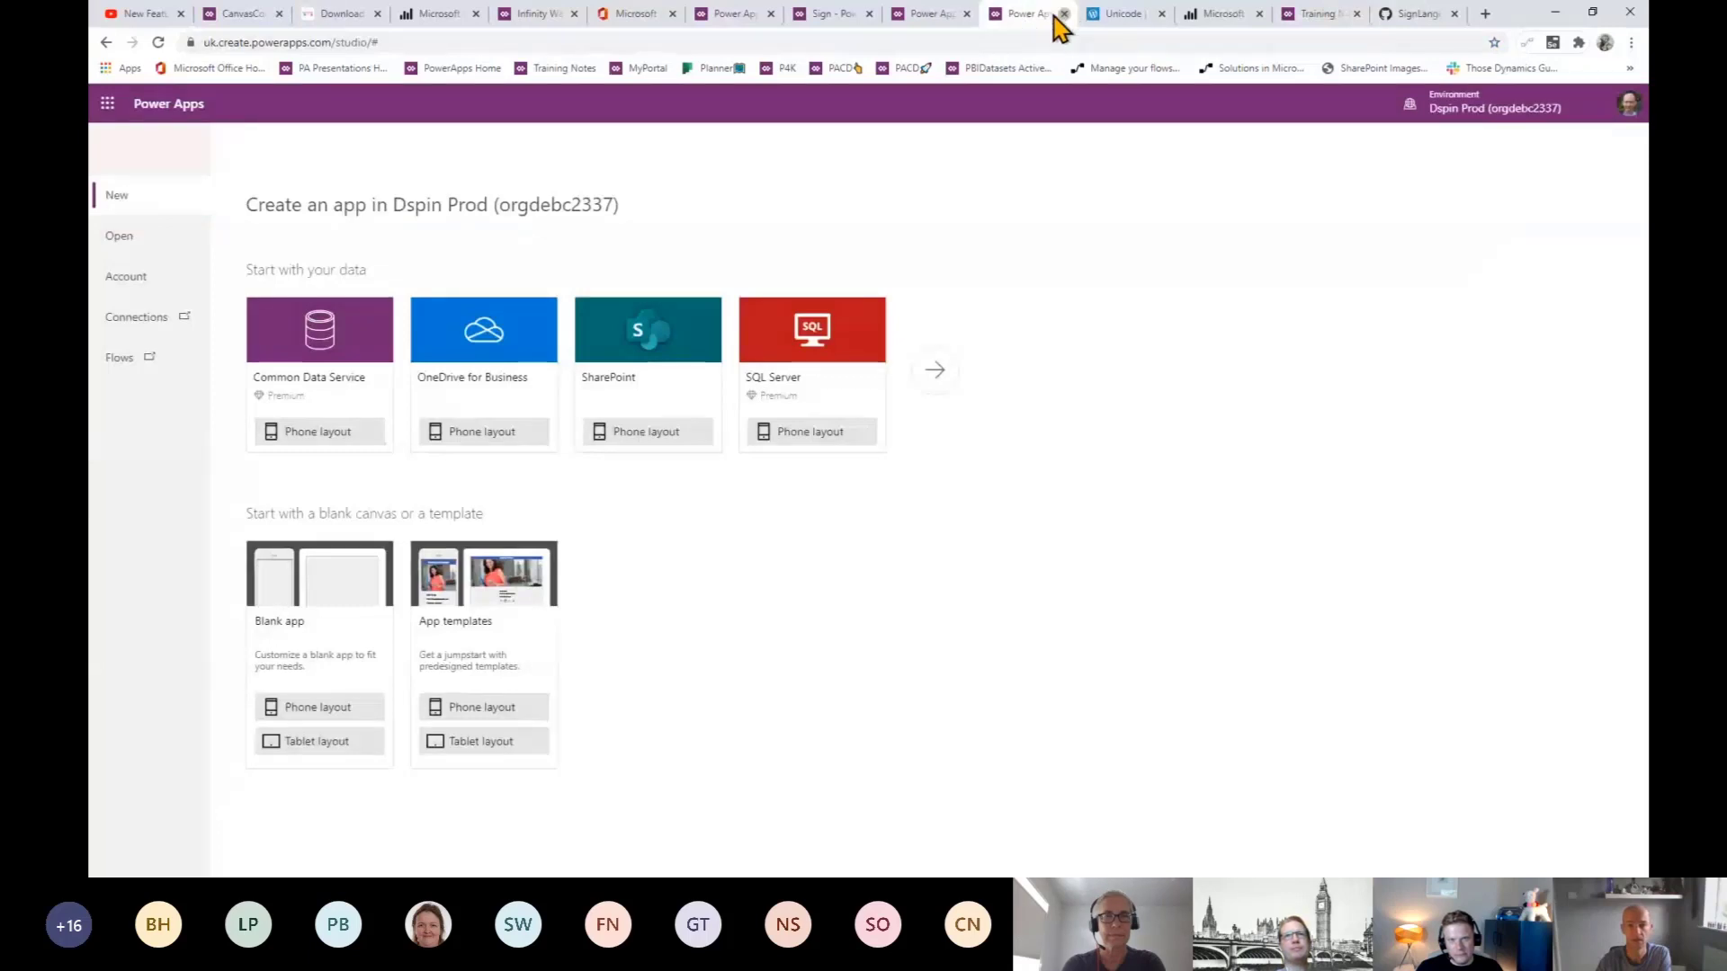
left_click(1064, 14)
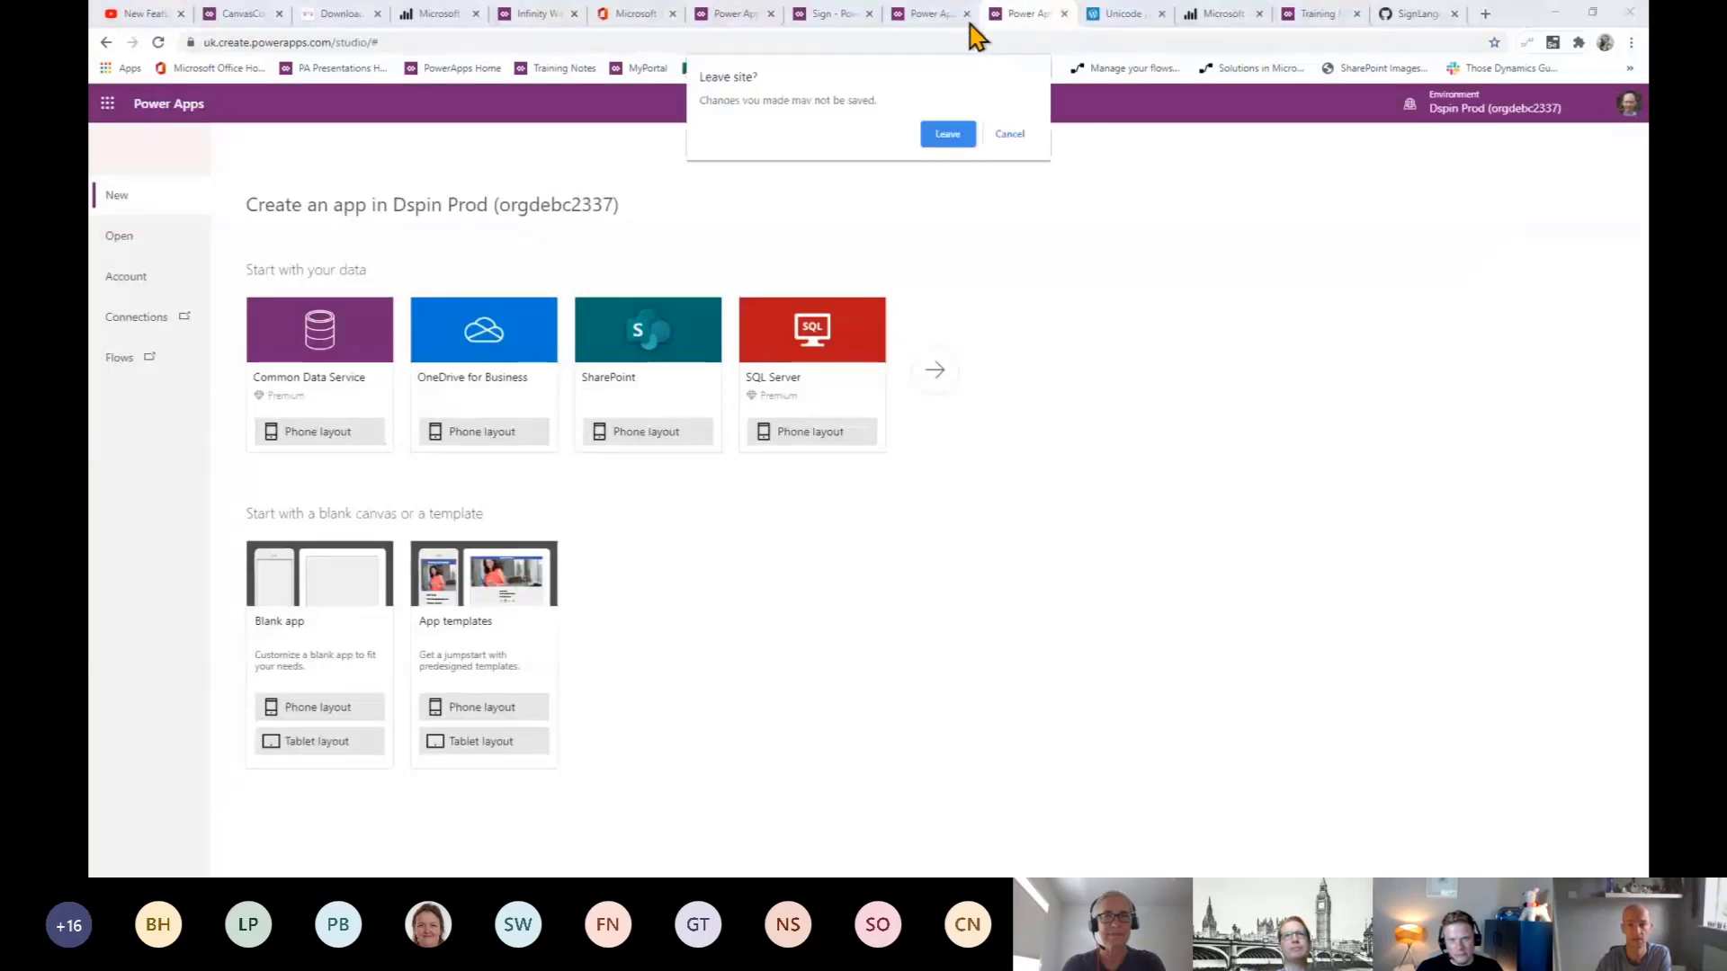
left_click(959, 137)
- Return to the Sign app studio and select the HelloWorld letters gallery
left_click(989, 20)
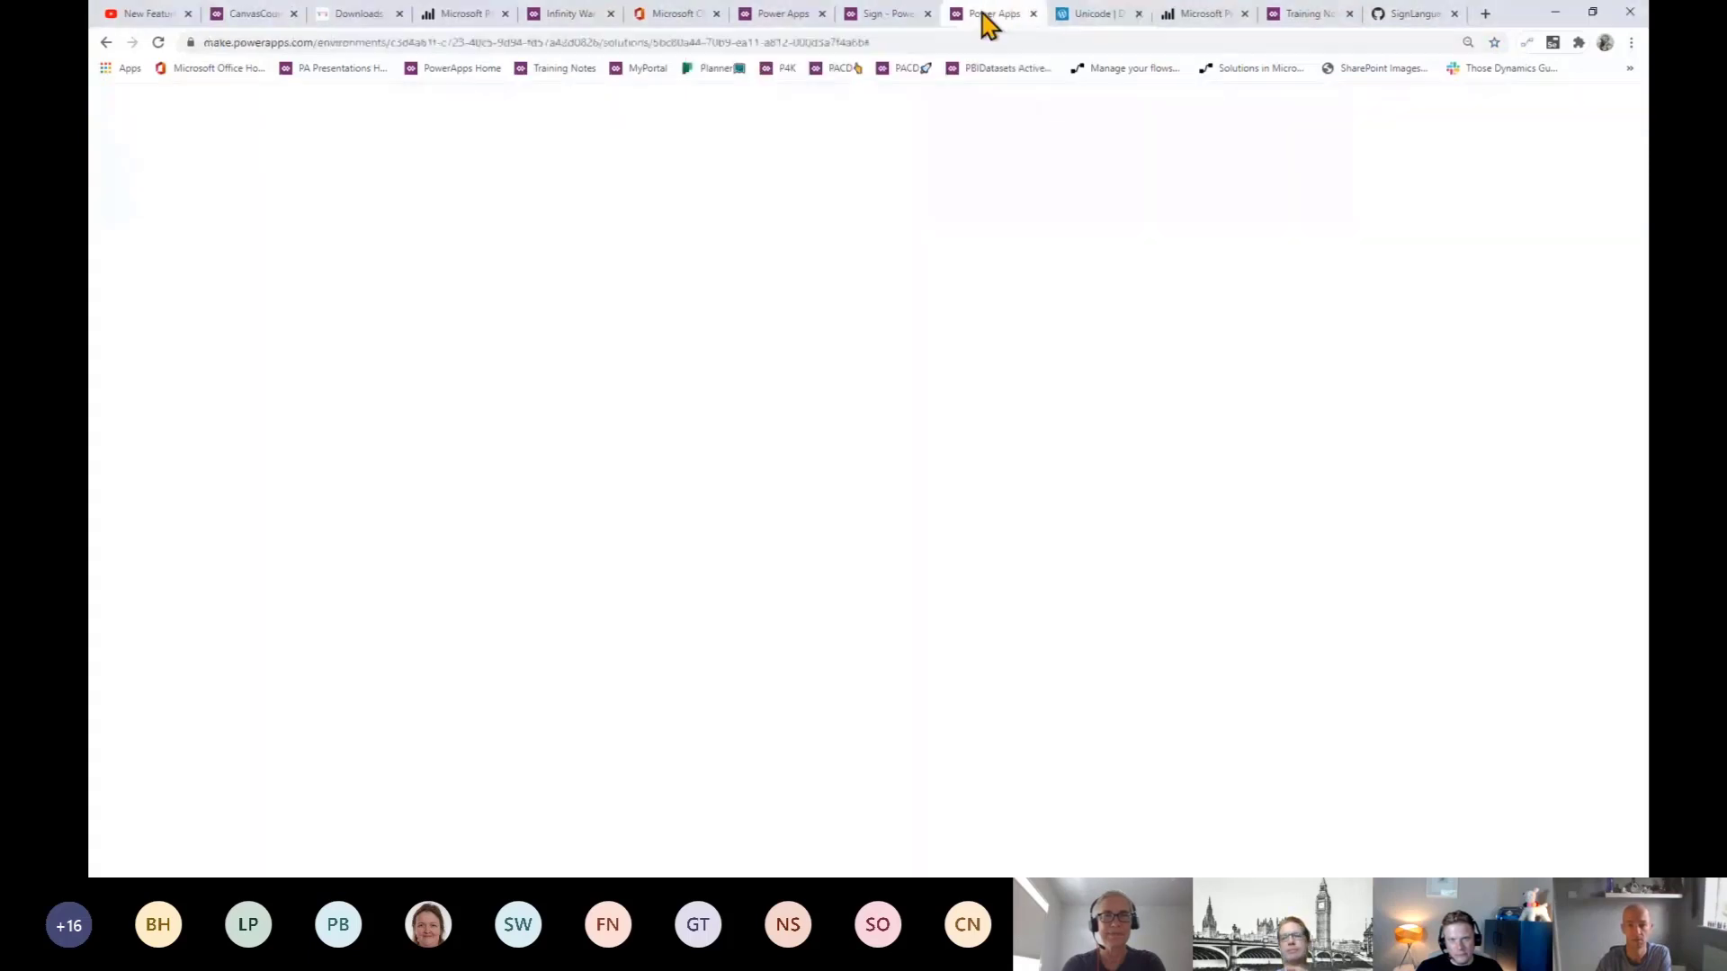
left_click(895, 15)
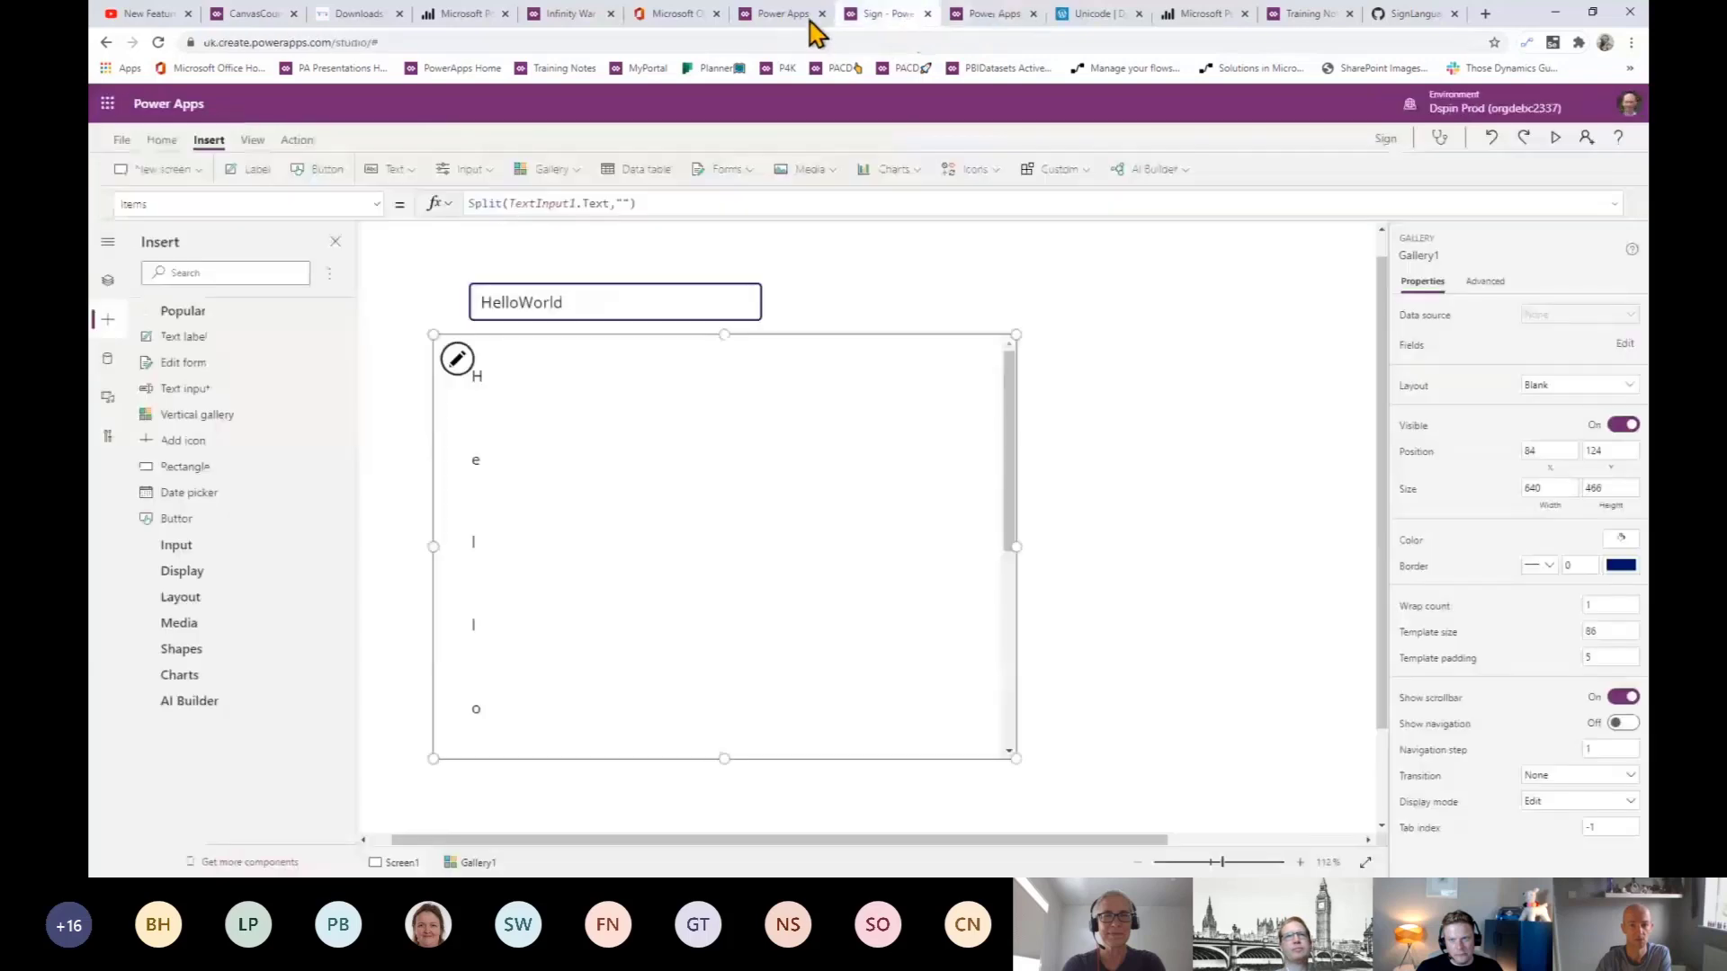
left_click(593, 315)
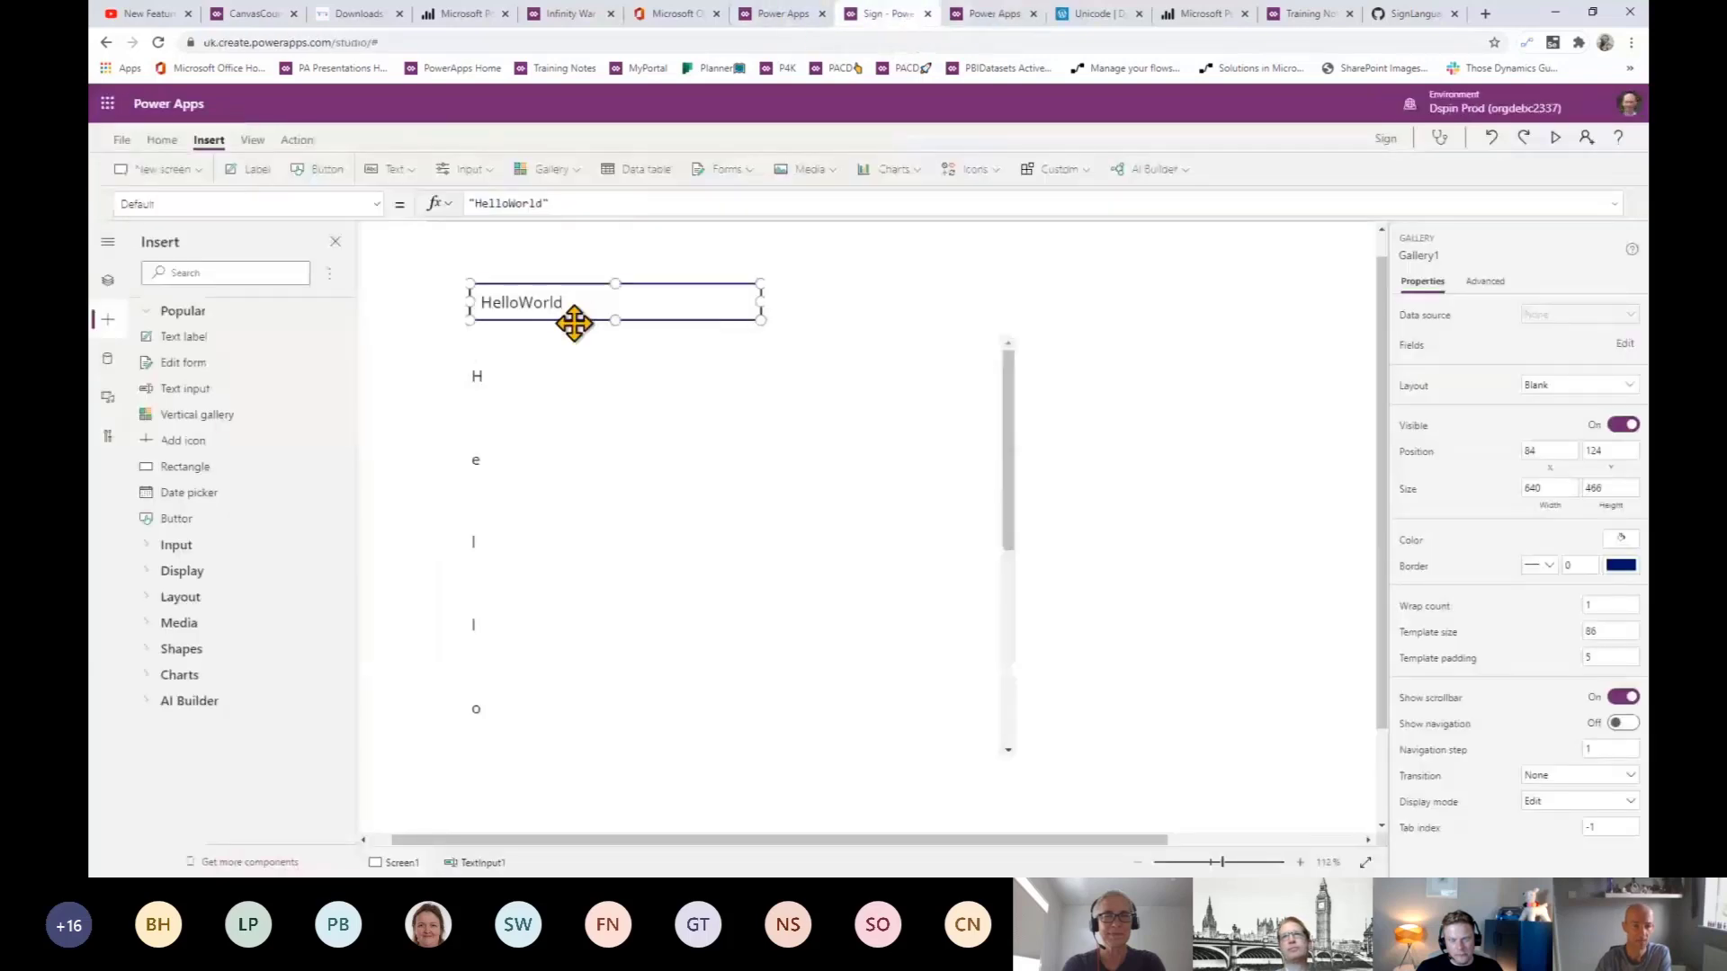
left_click(566, 417)
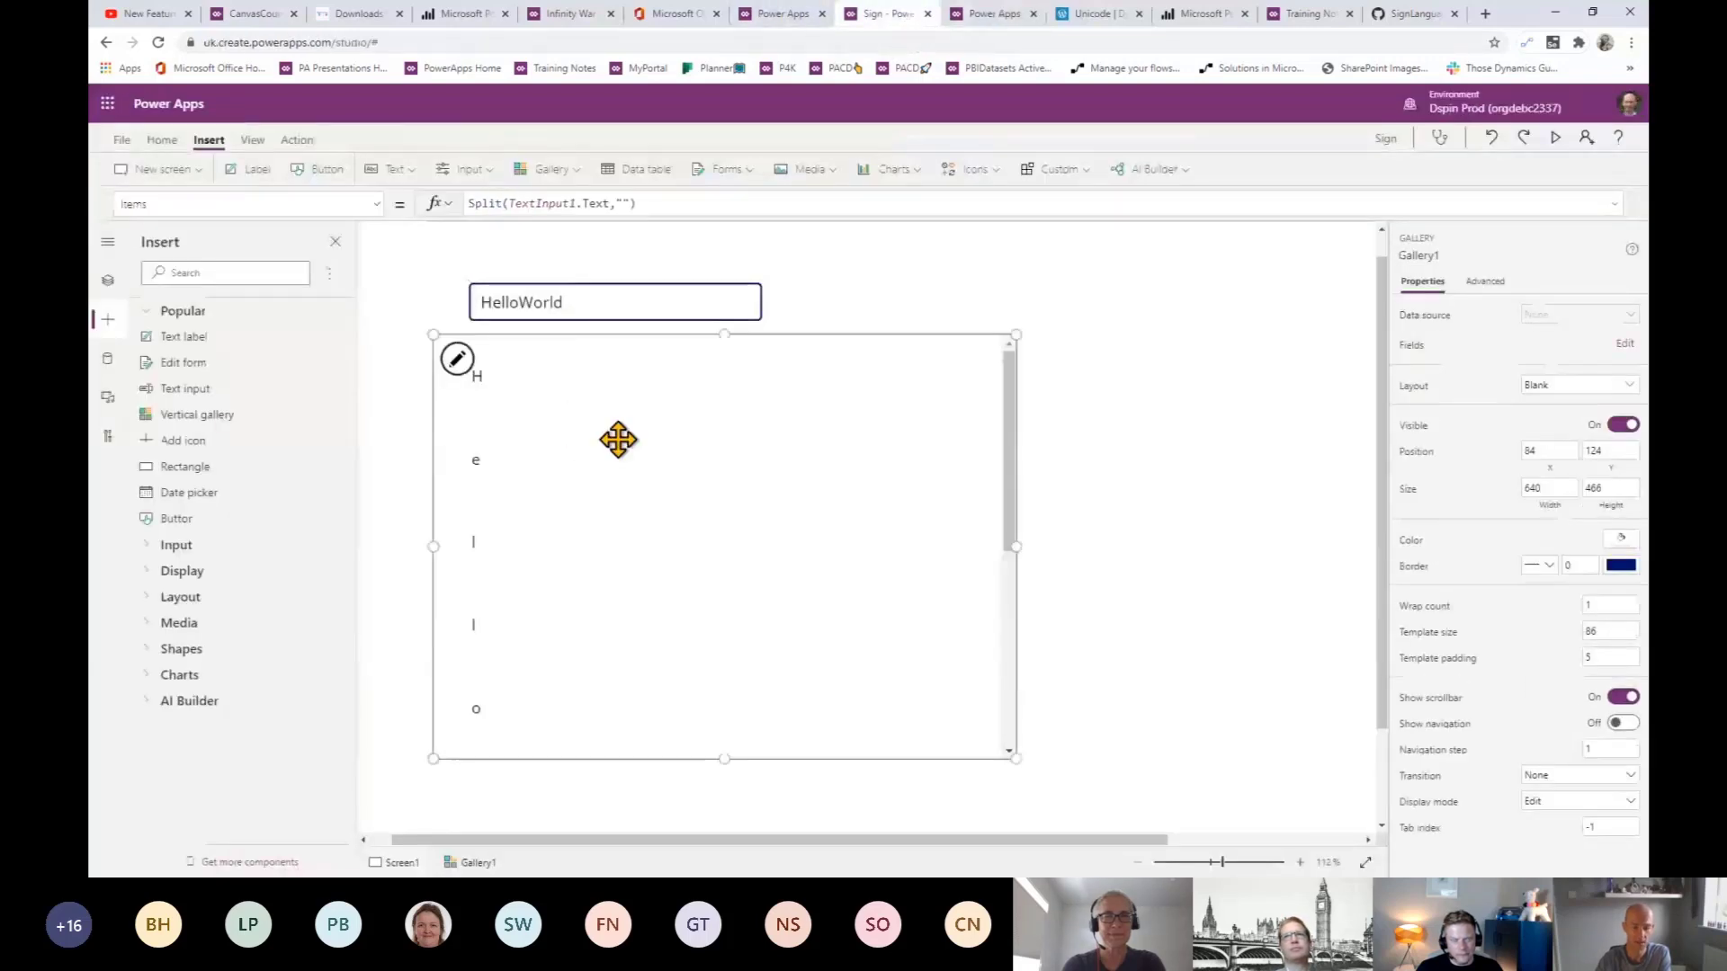
left_click(499, 405)
left_click(693, 382)
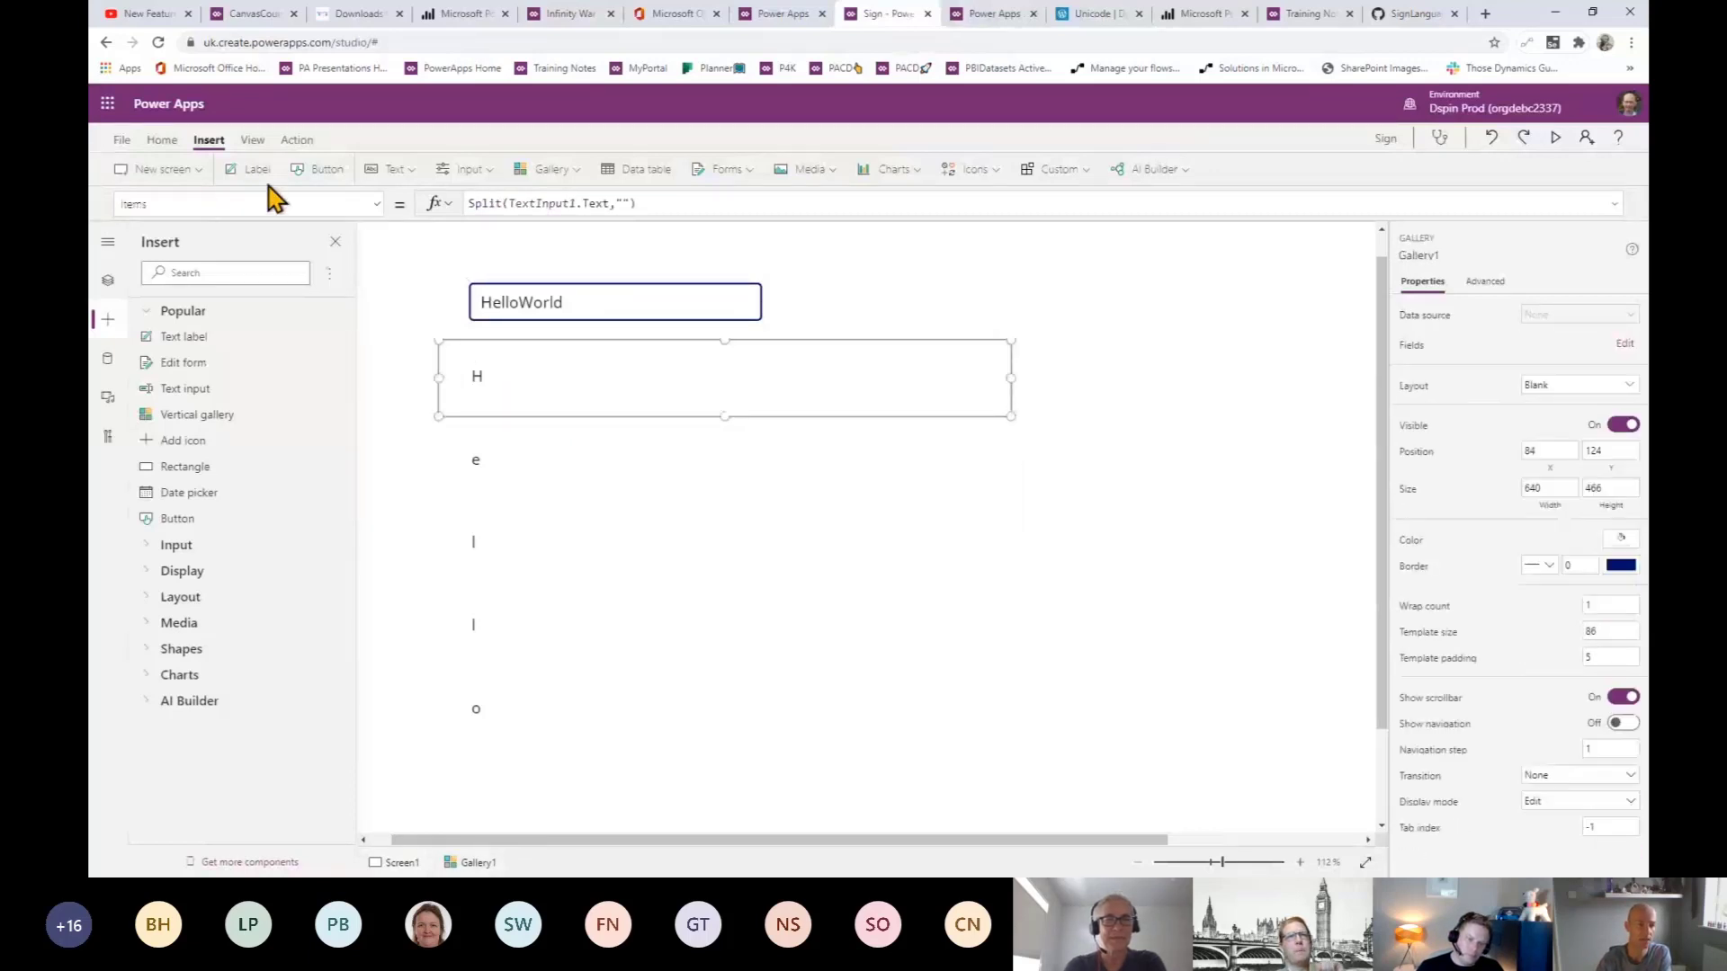
- Add an Image control to each gallery row, placed right of the letter label
left_click(810, 171)
left_click(812, 224)
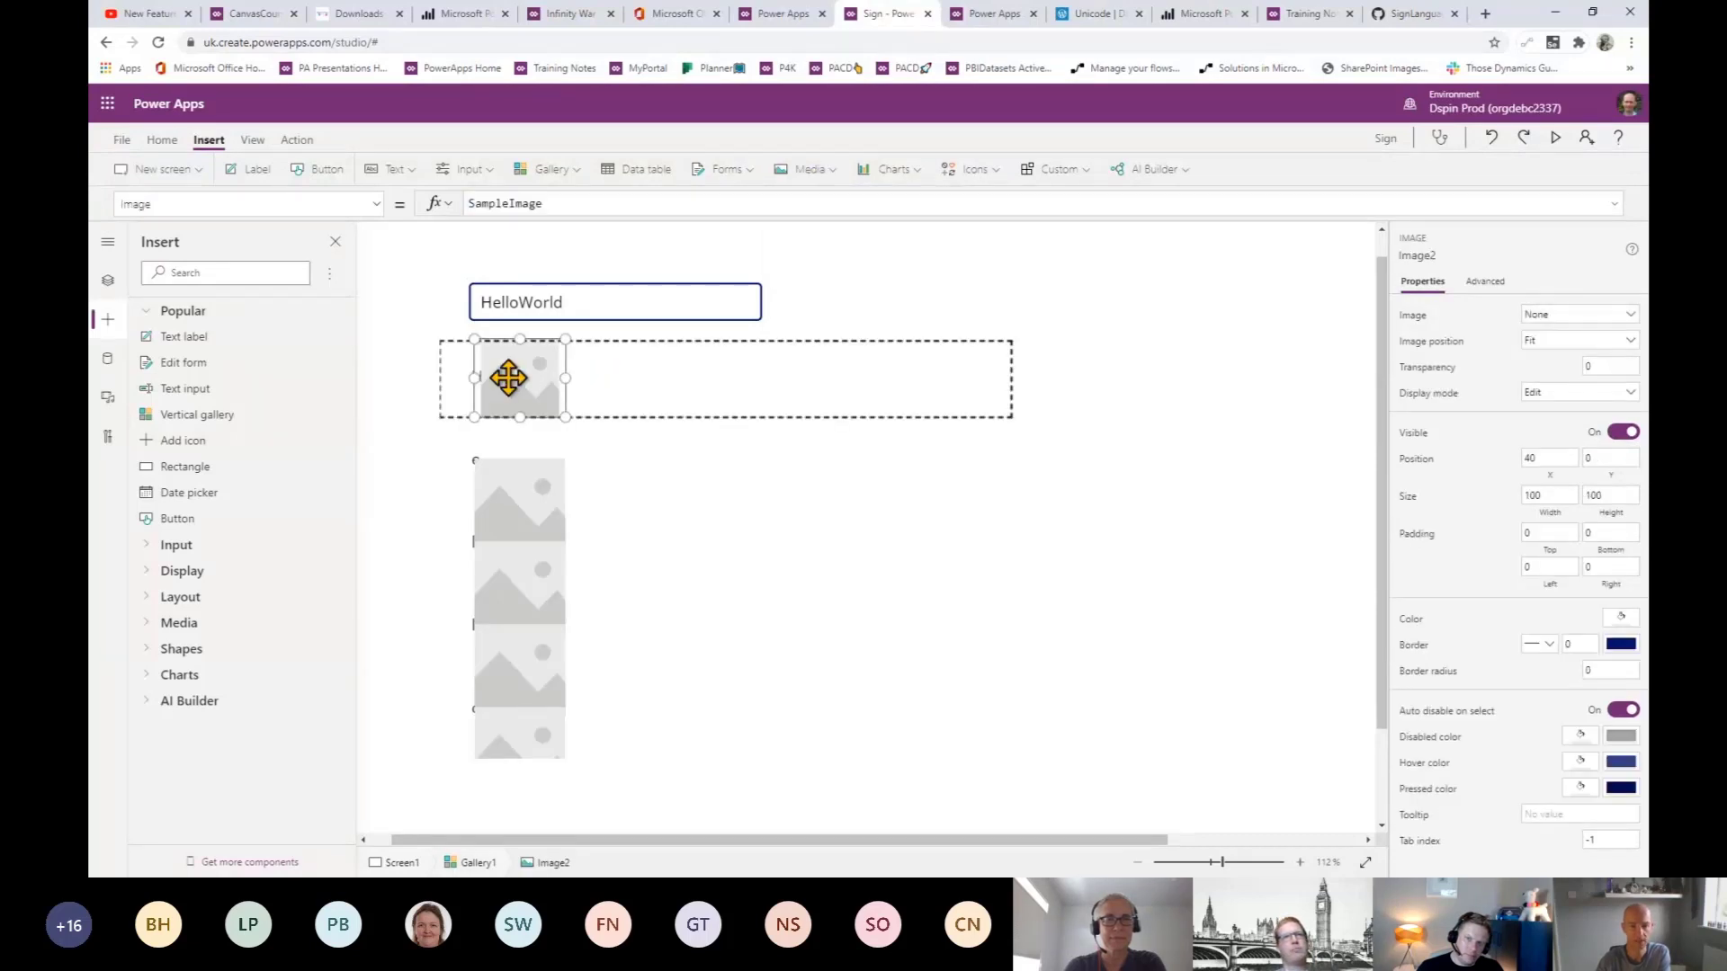
left_click_drag(513, 385, 754, 382)
- Set the image's source formula to ThisItem.Result
left_click_drag(579, 208, 417, 202)
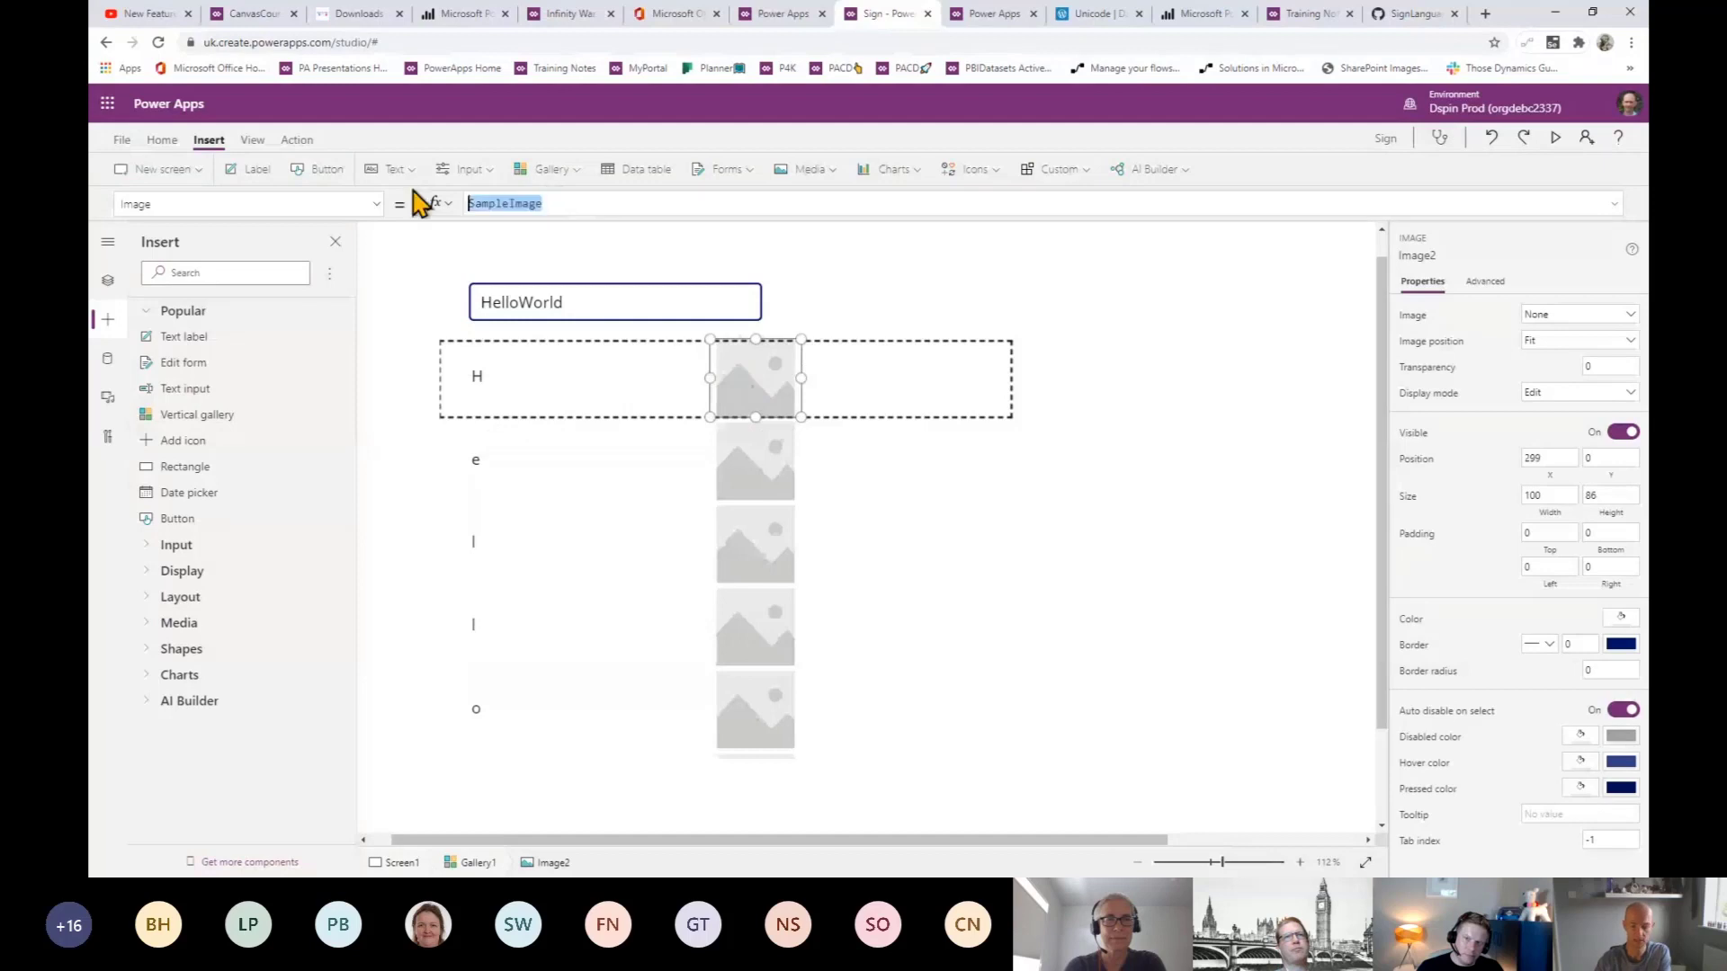
type("Thisit")
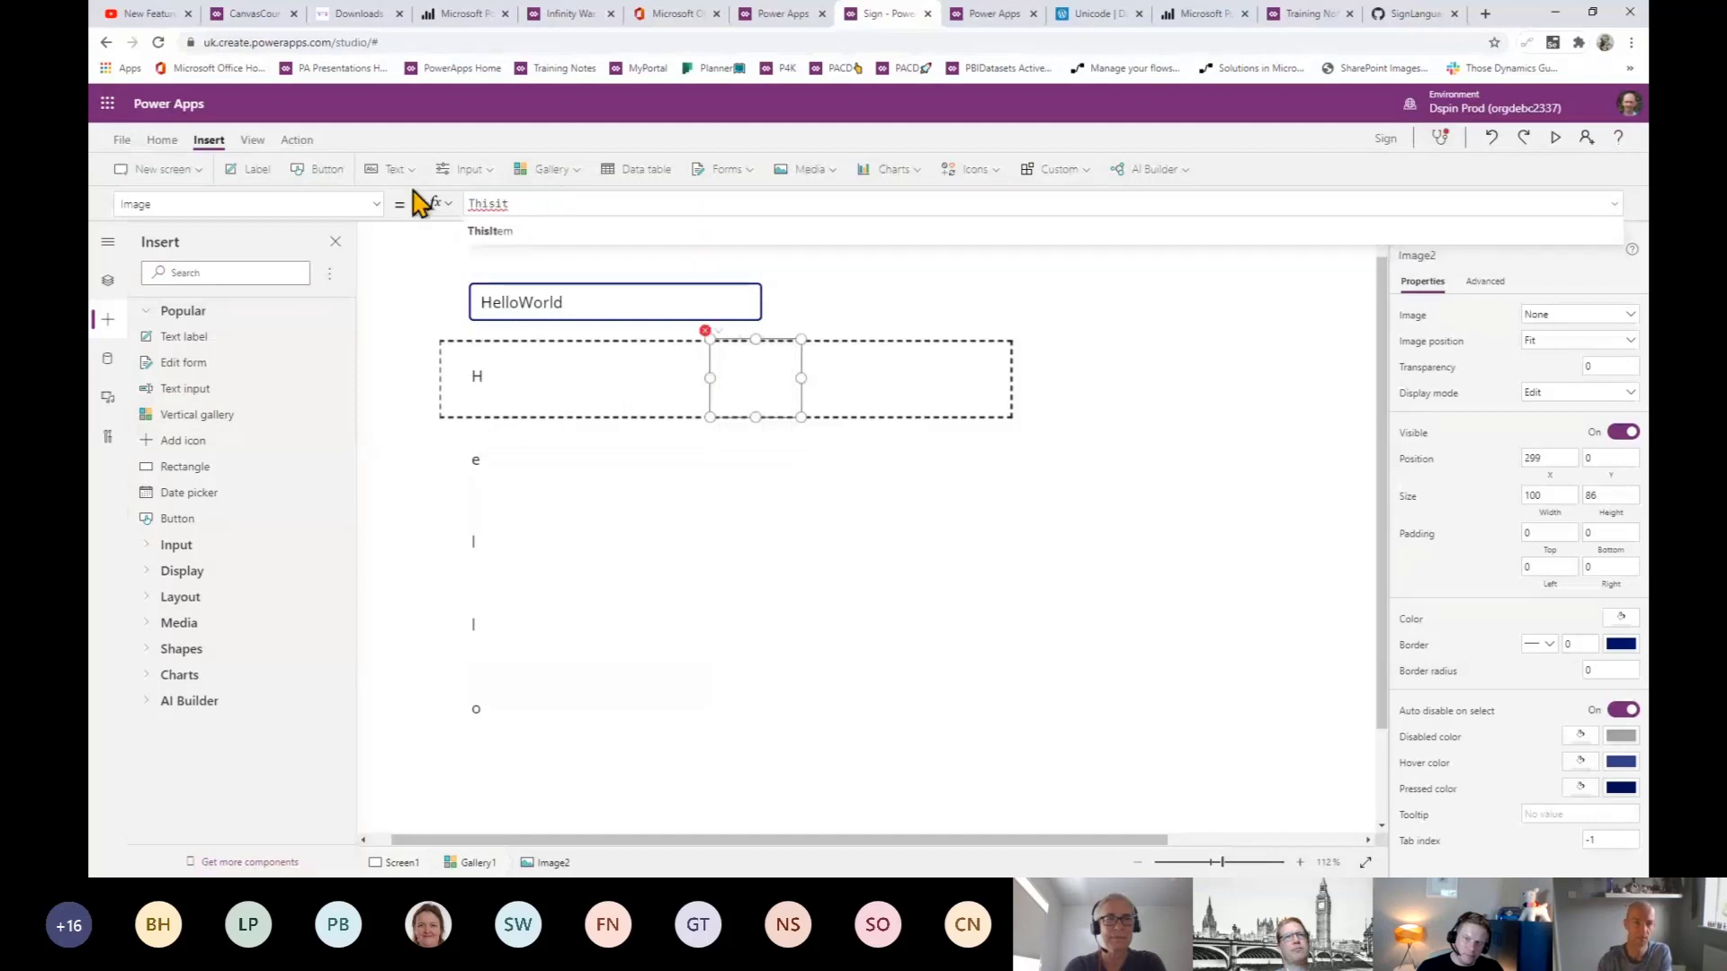
left_click(513, 233)
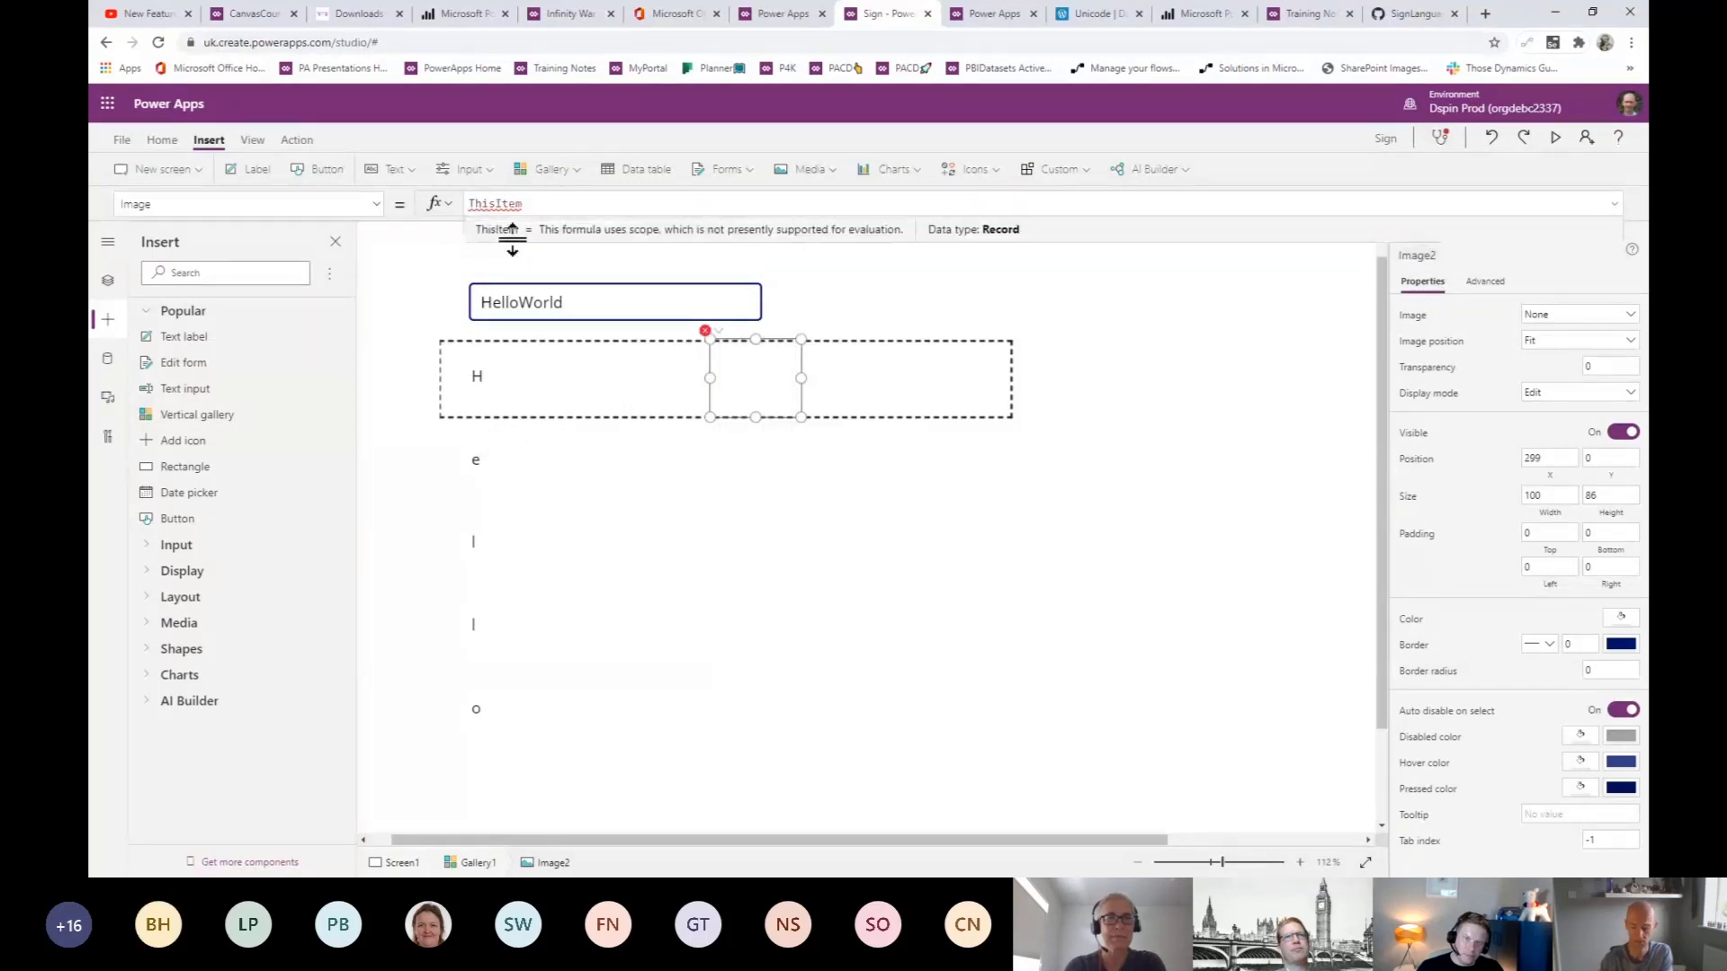
type(".")
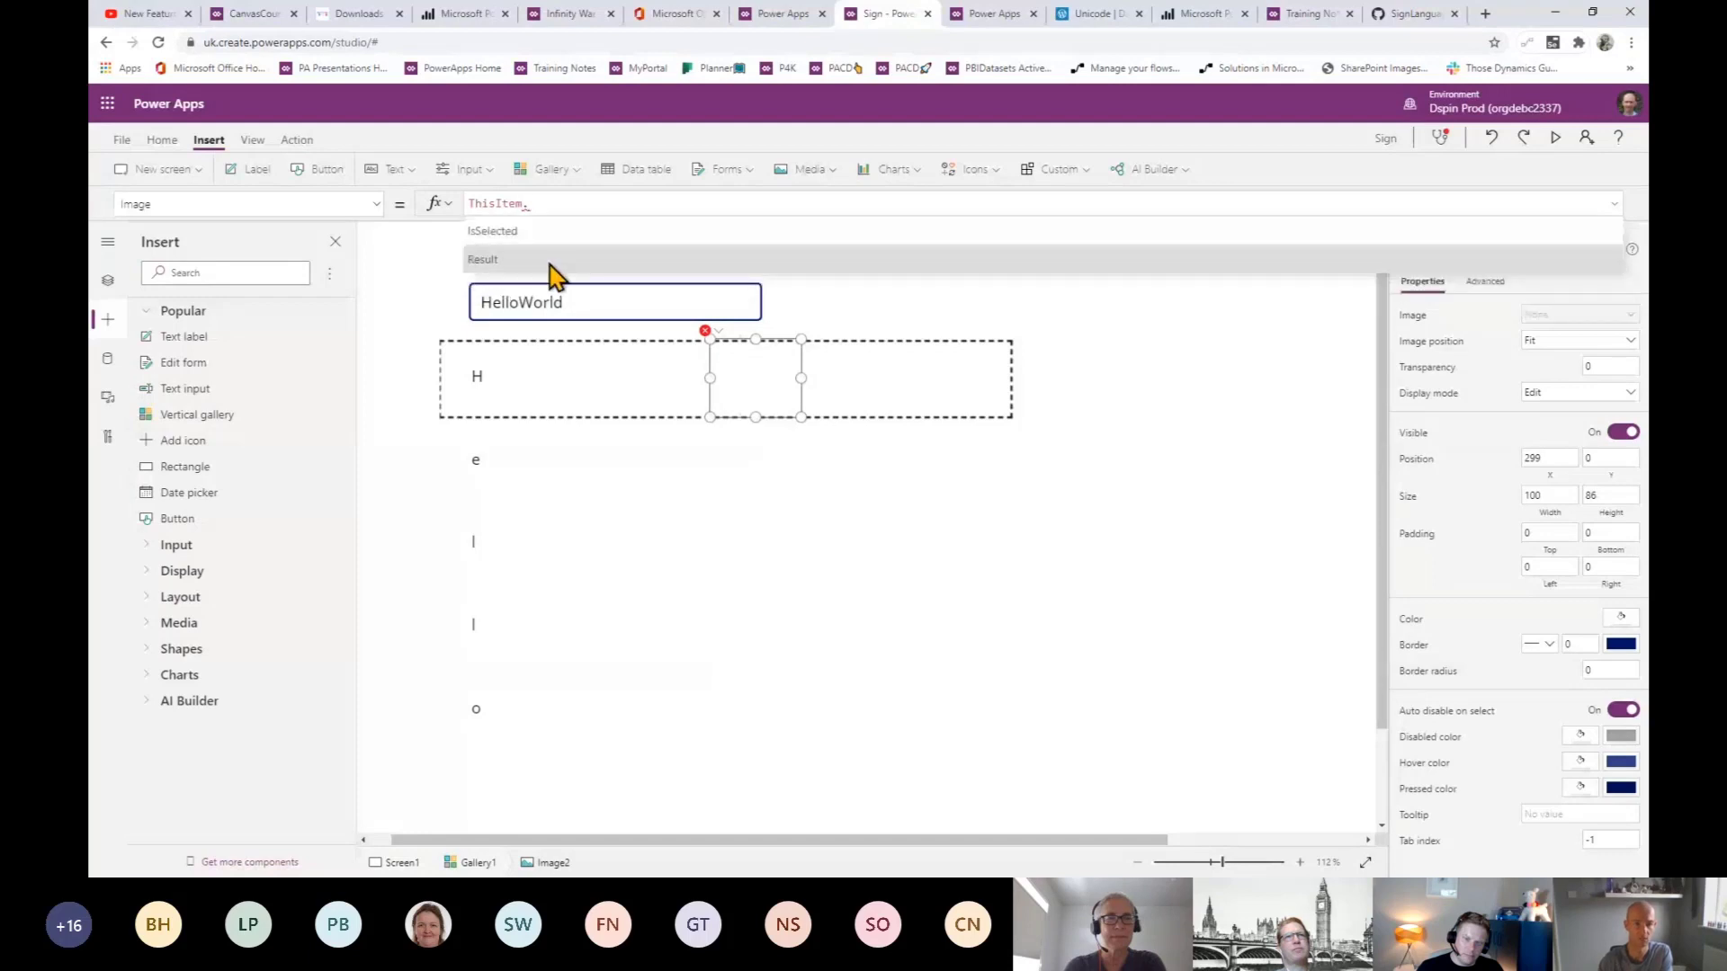
left_click(550, 264)
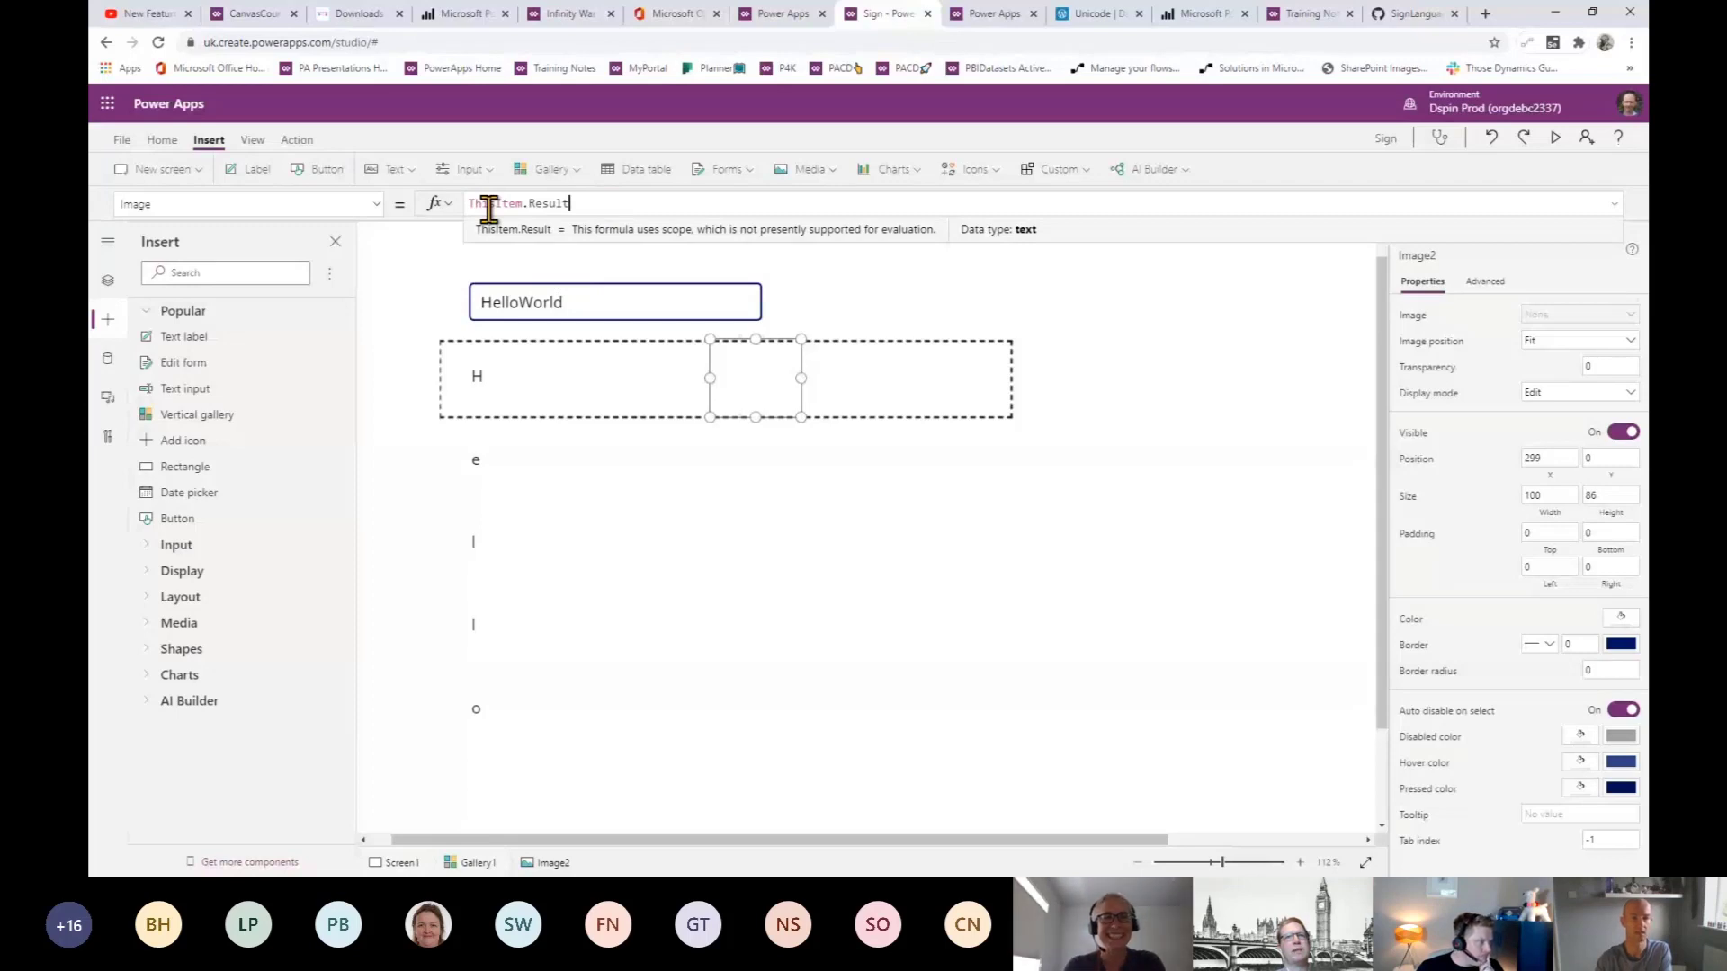
key("ctrl+a")
type("https://github.com/powerapps4kids/SignLanguage/raw/master/1.gif")
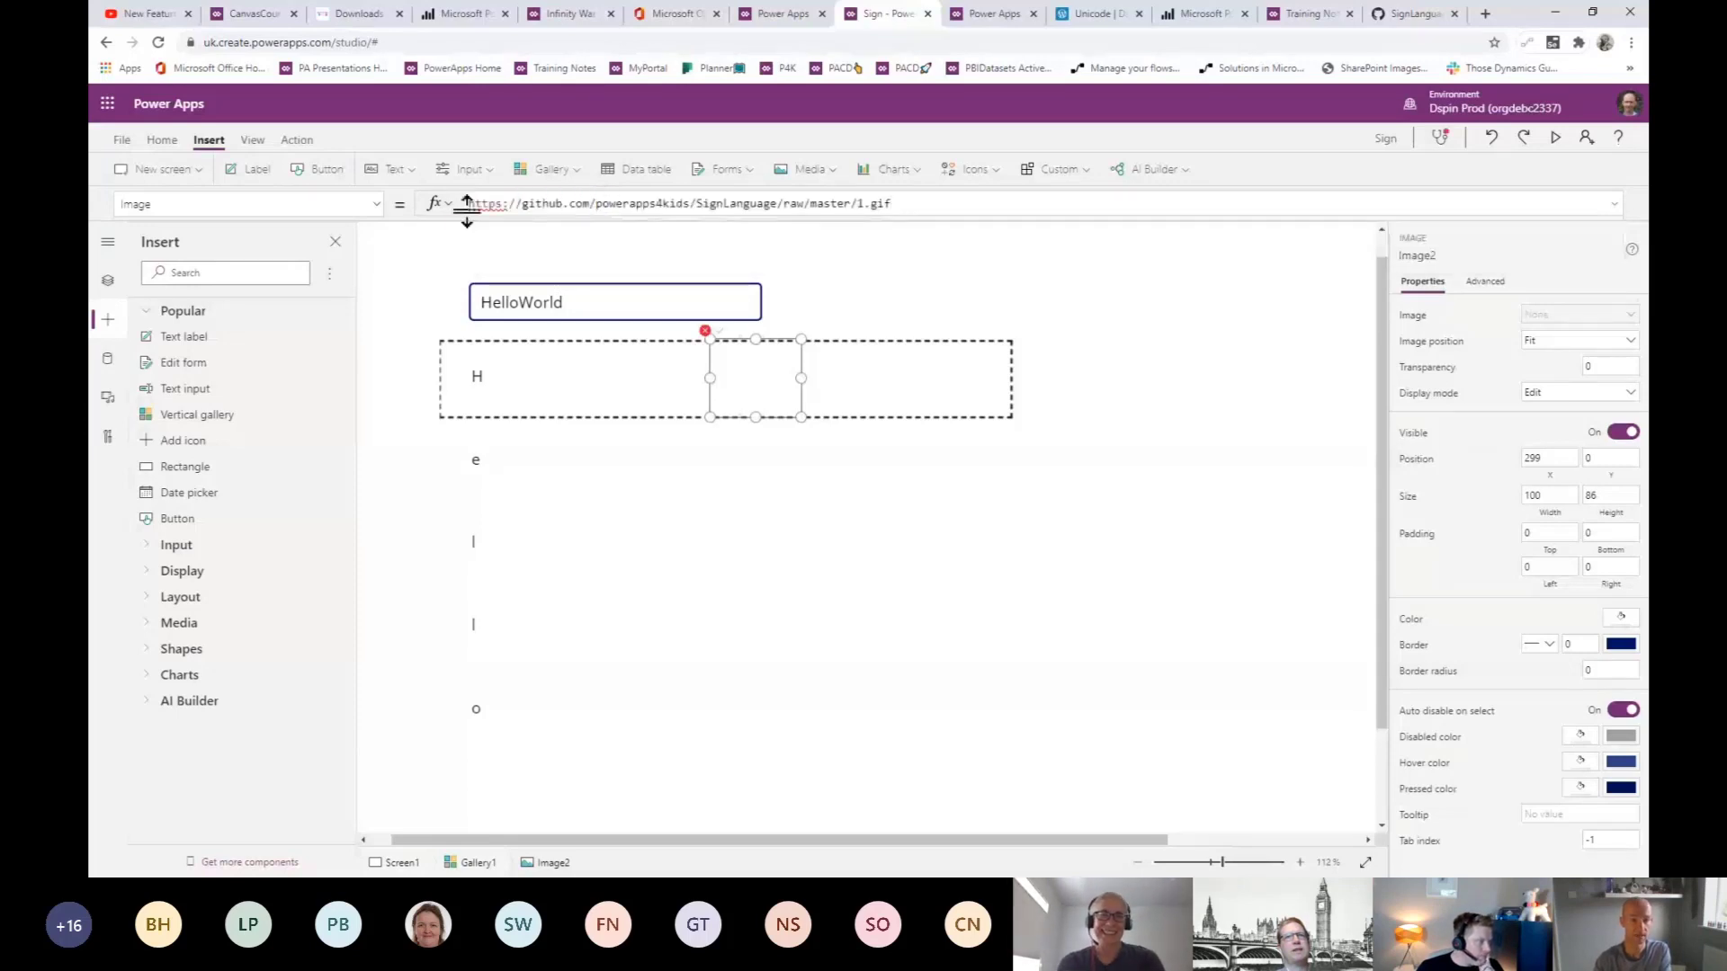
left_click(468, 204)
type("\"")
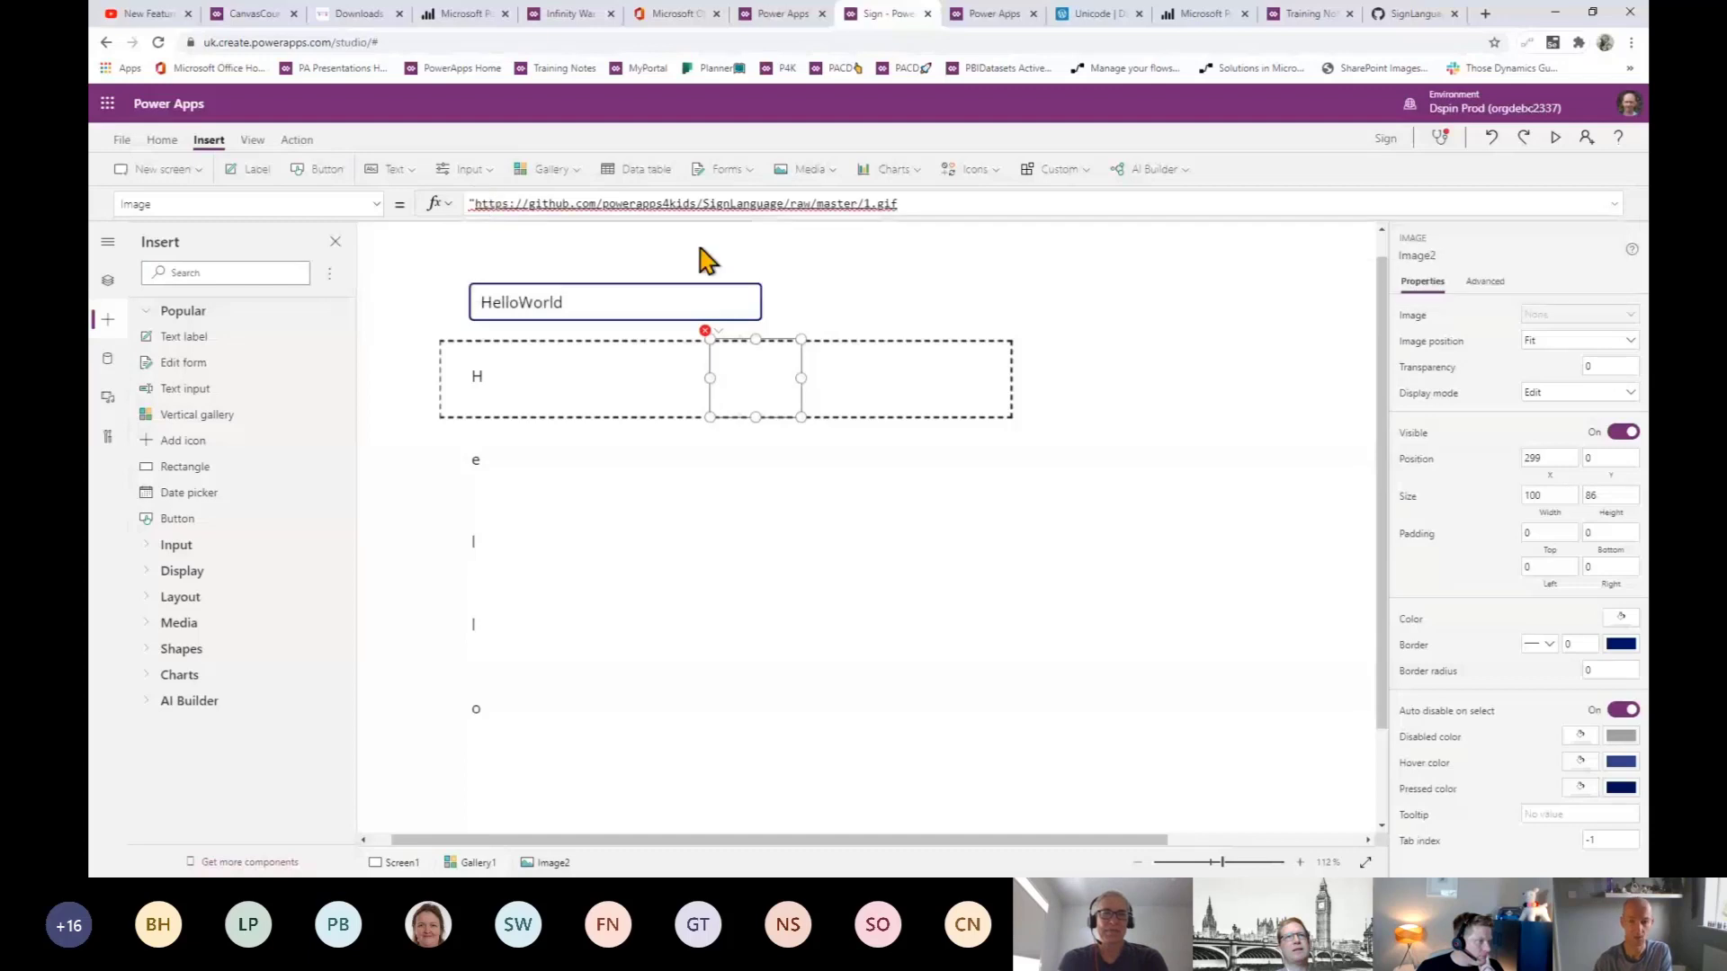
key("Left")
key("Left")
key("Left")
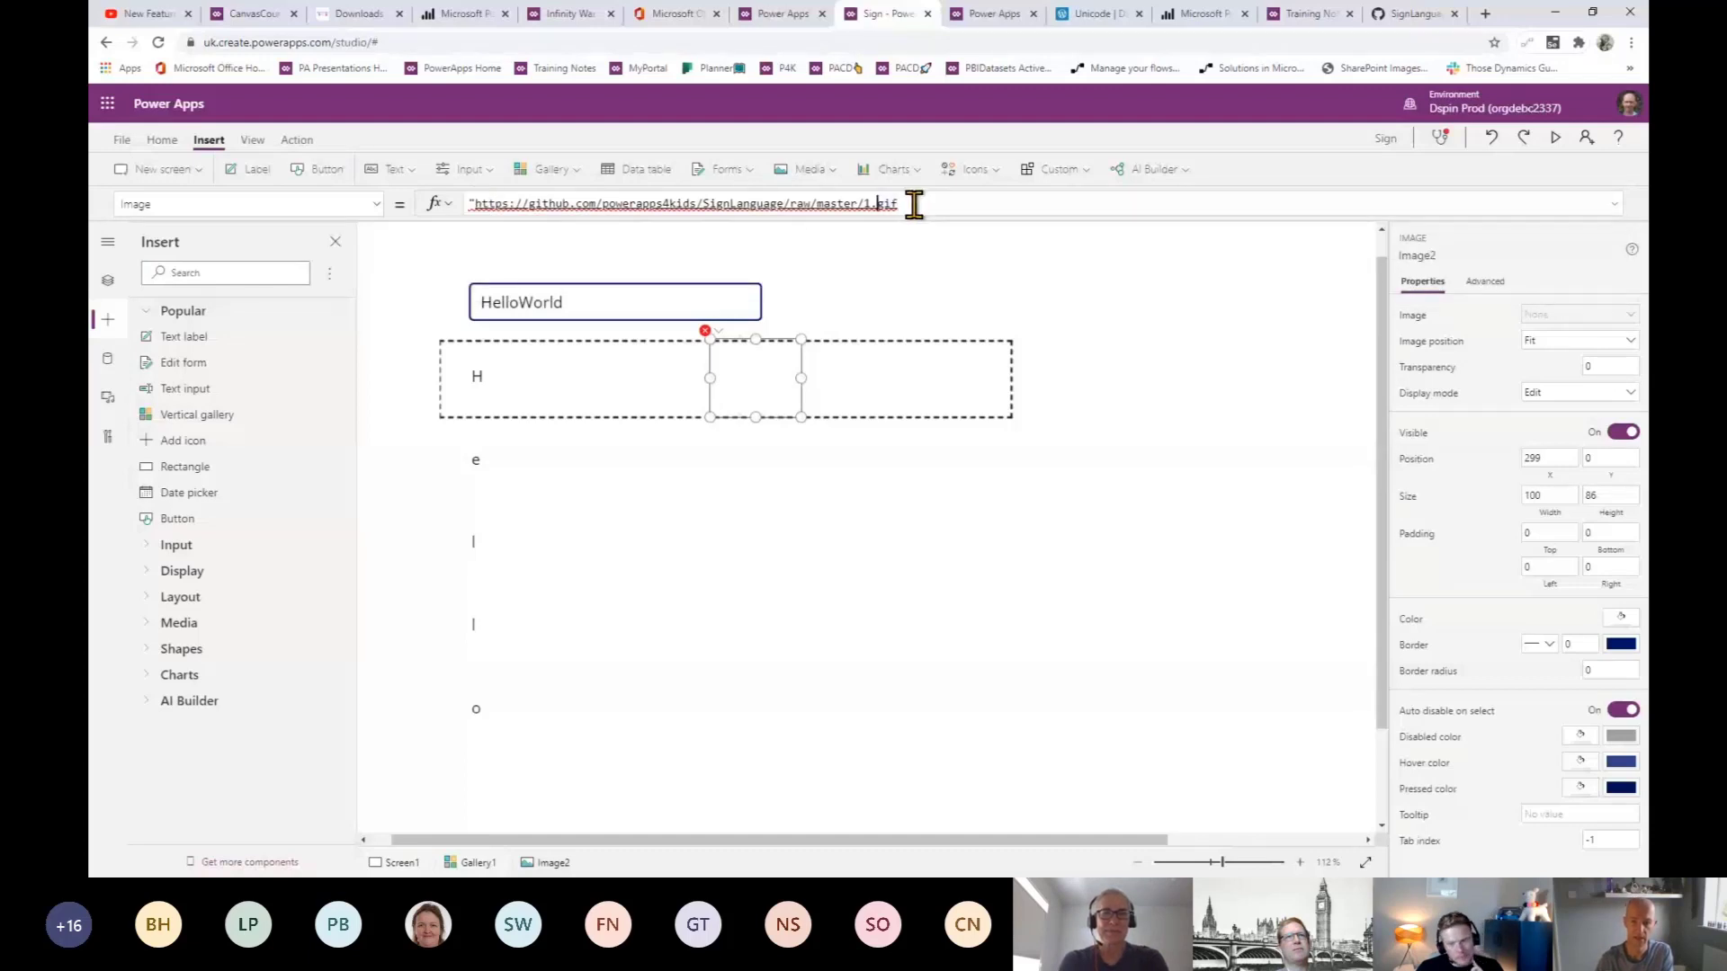
type("\"")
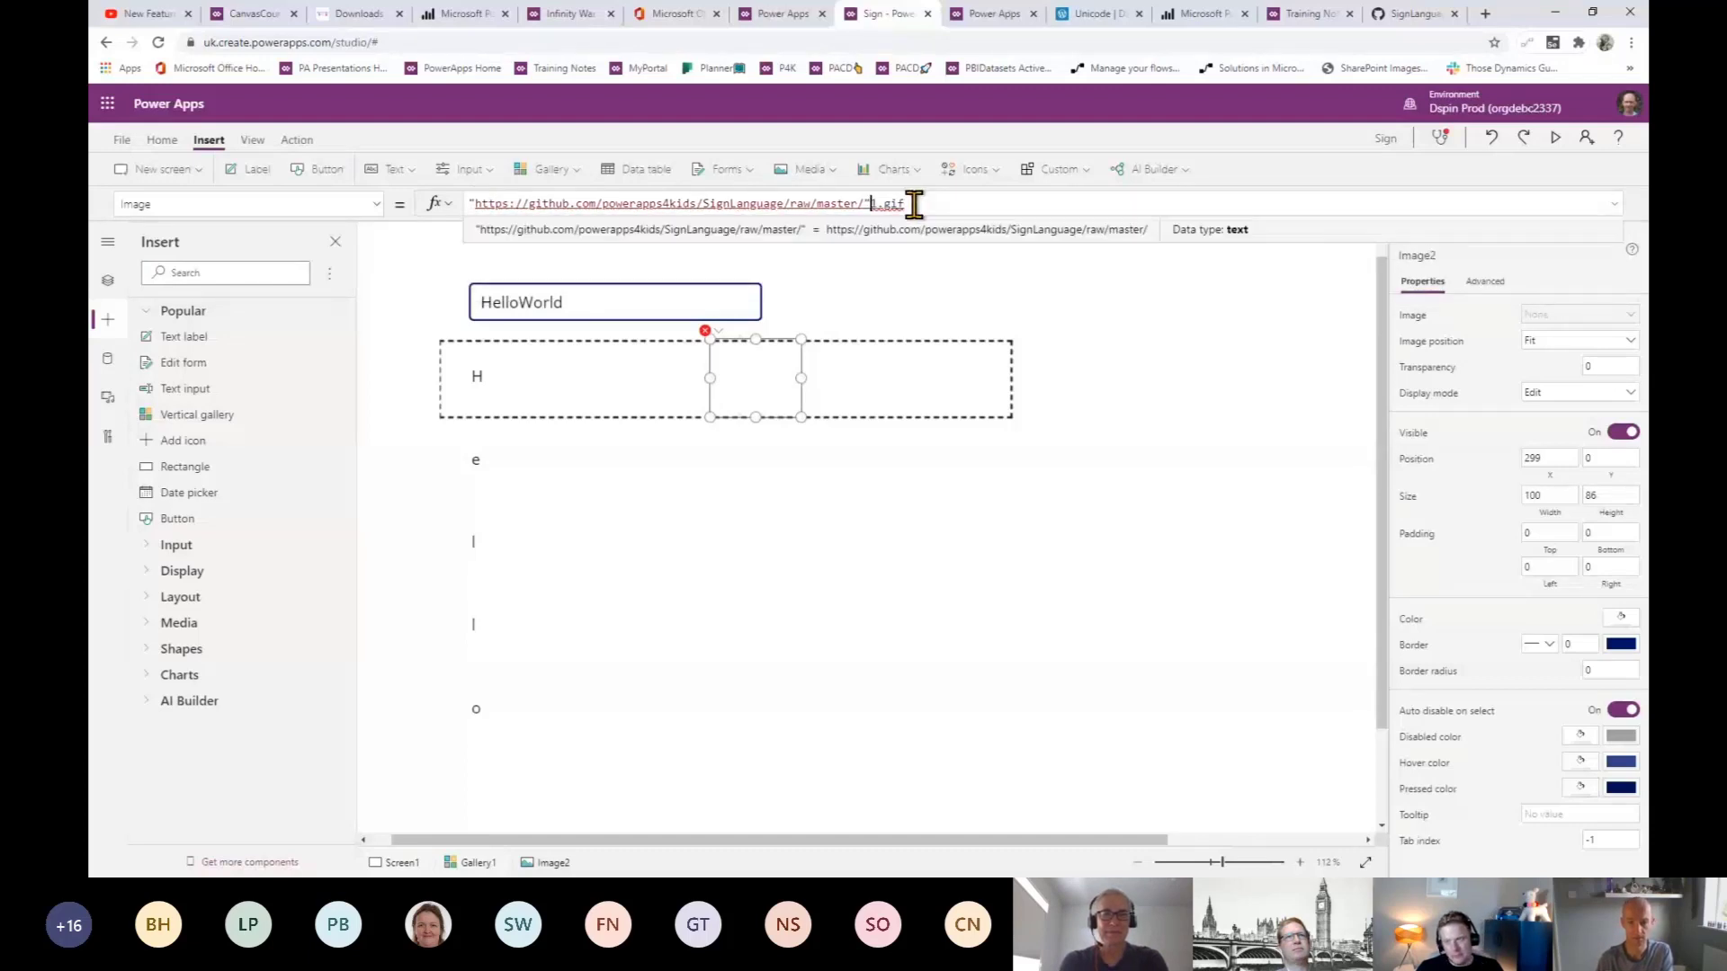
type("&")
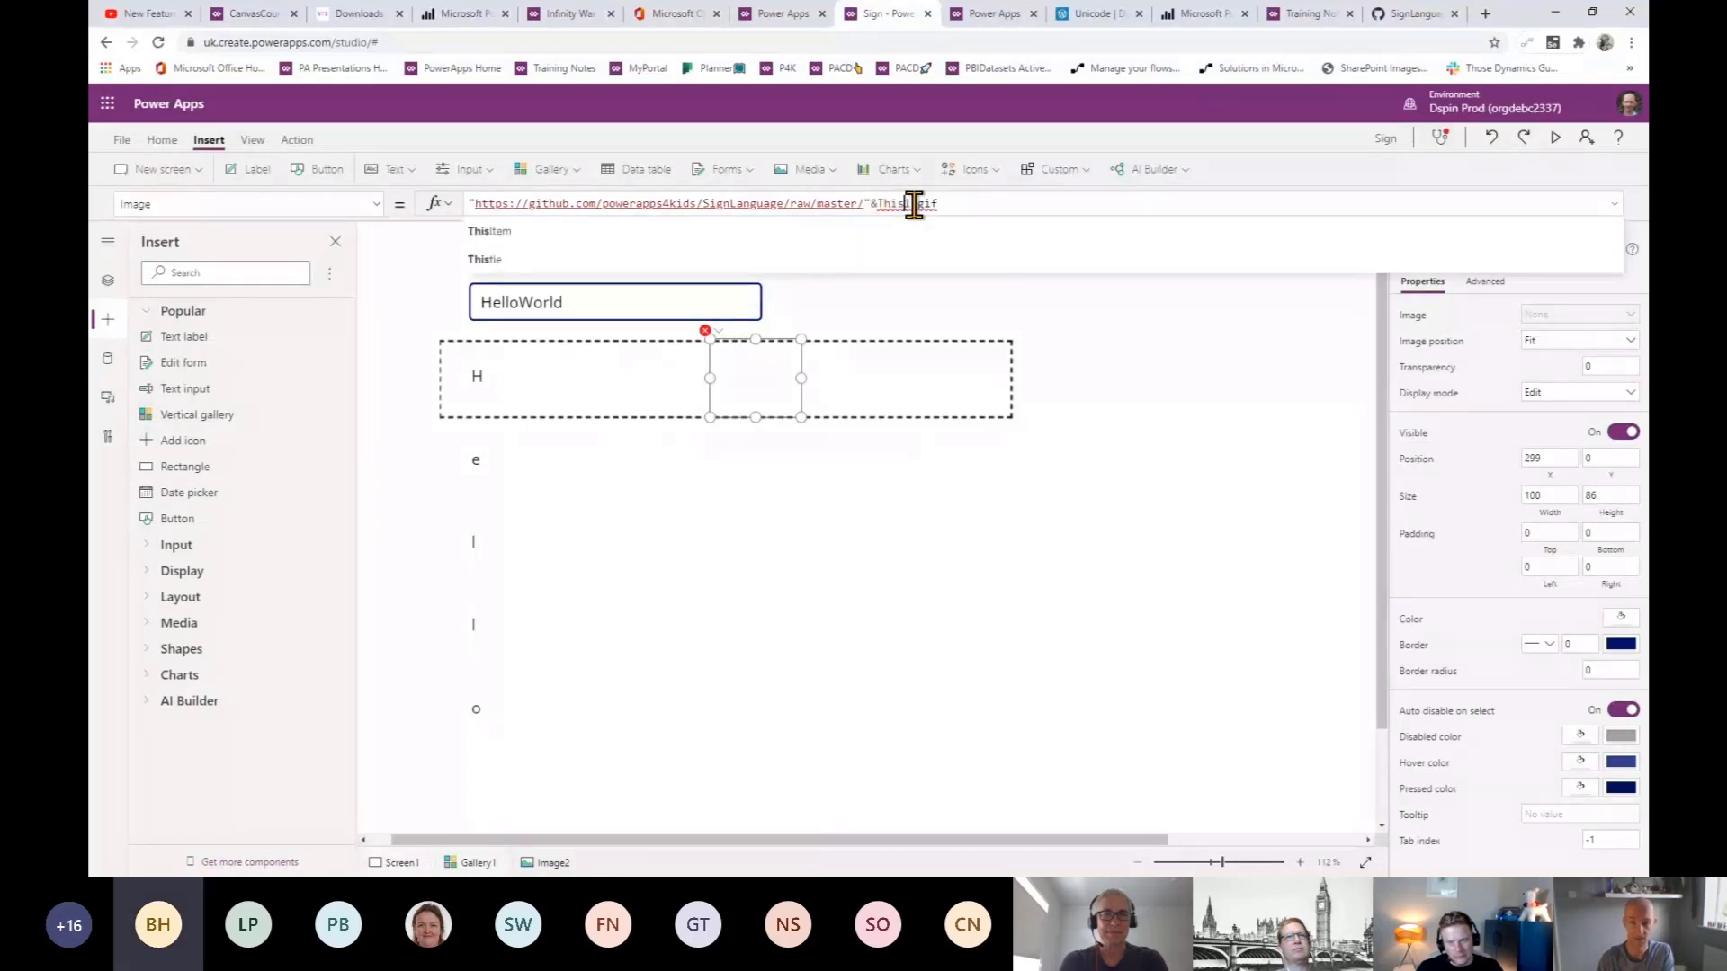
type("This.")
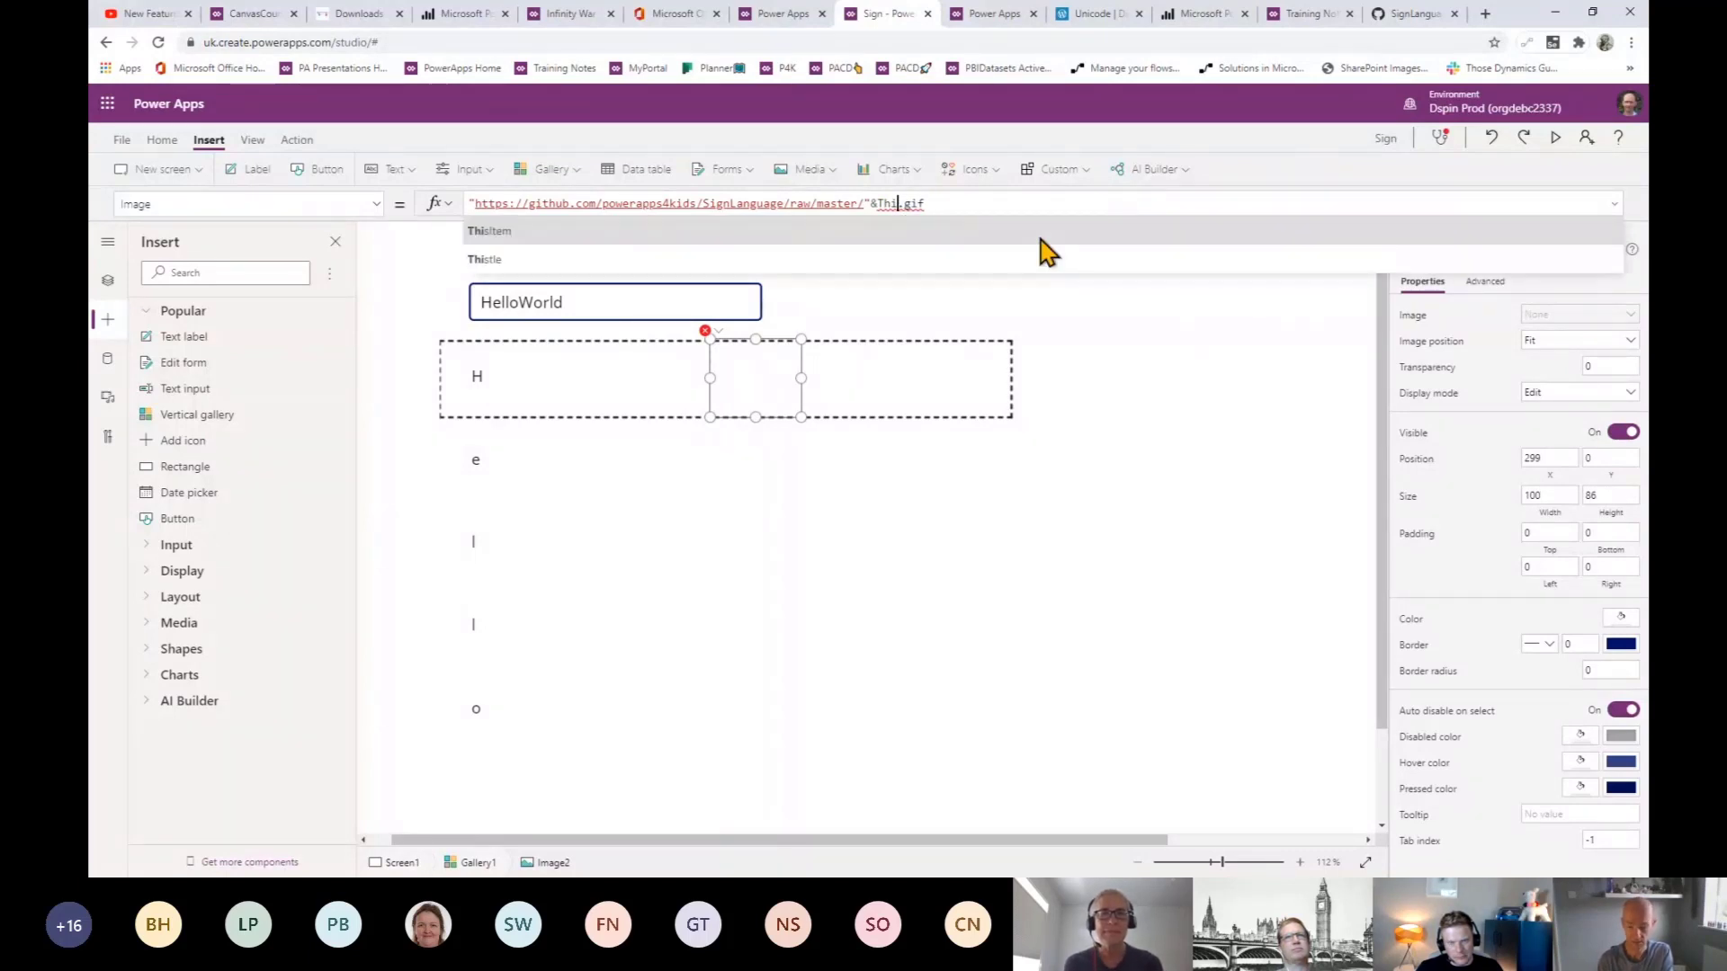
type("tem")
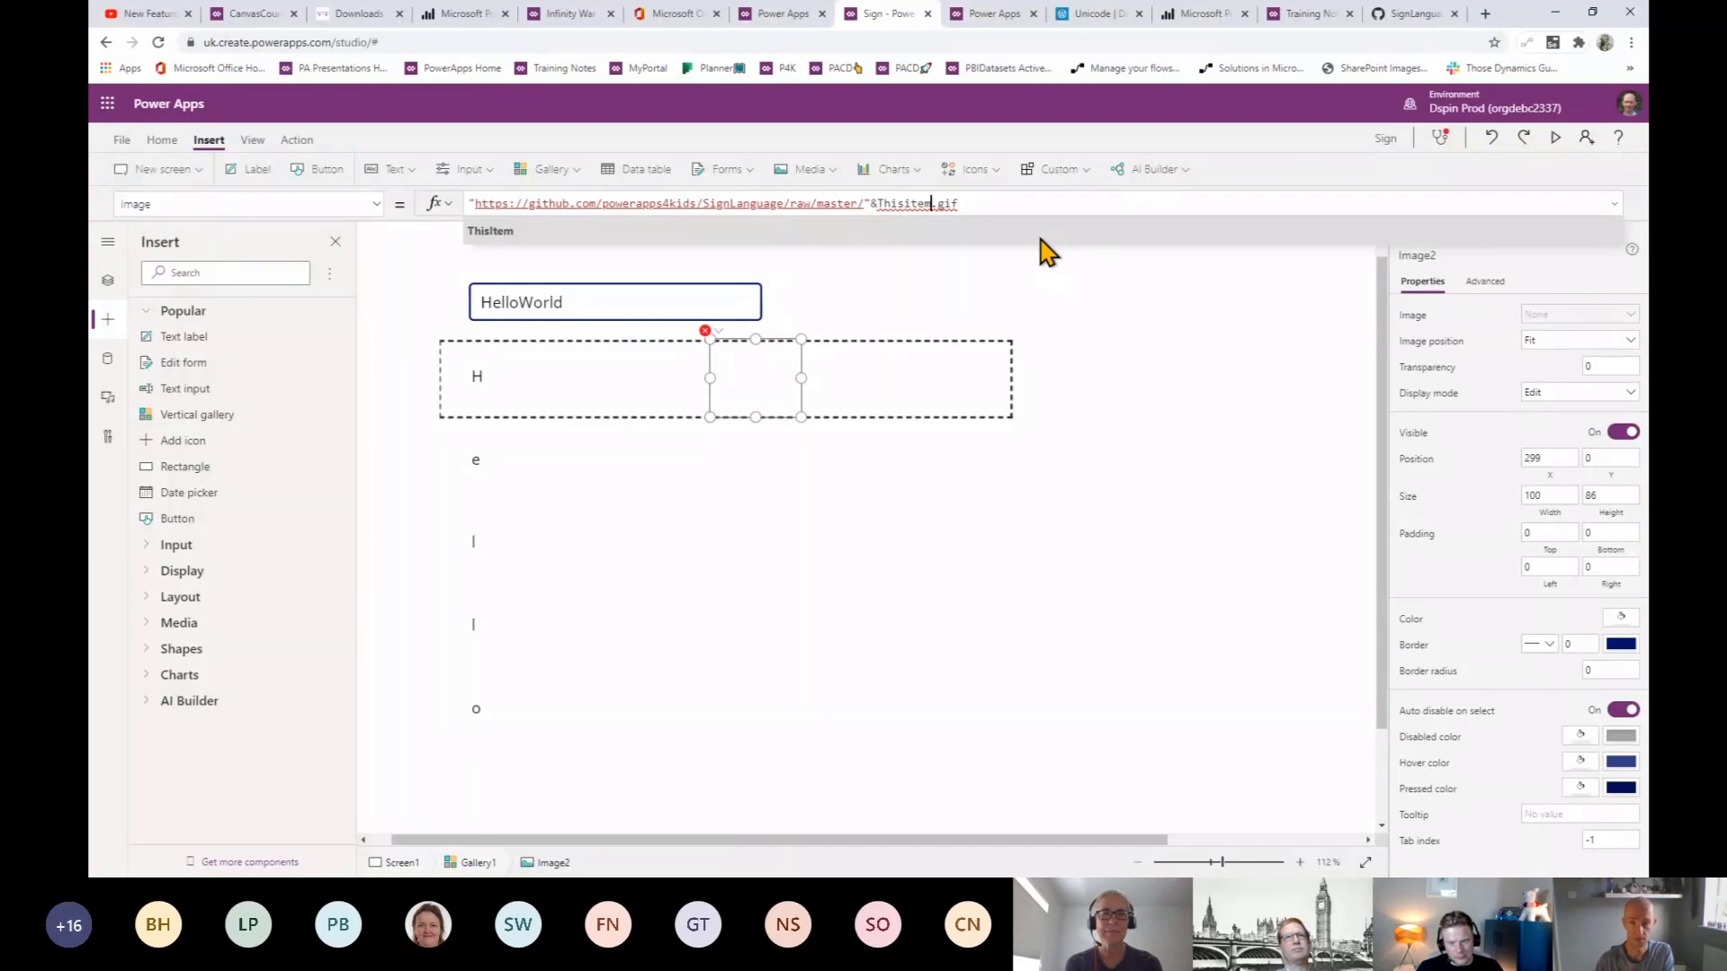
type(".")
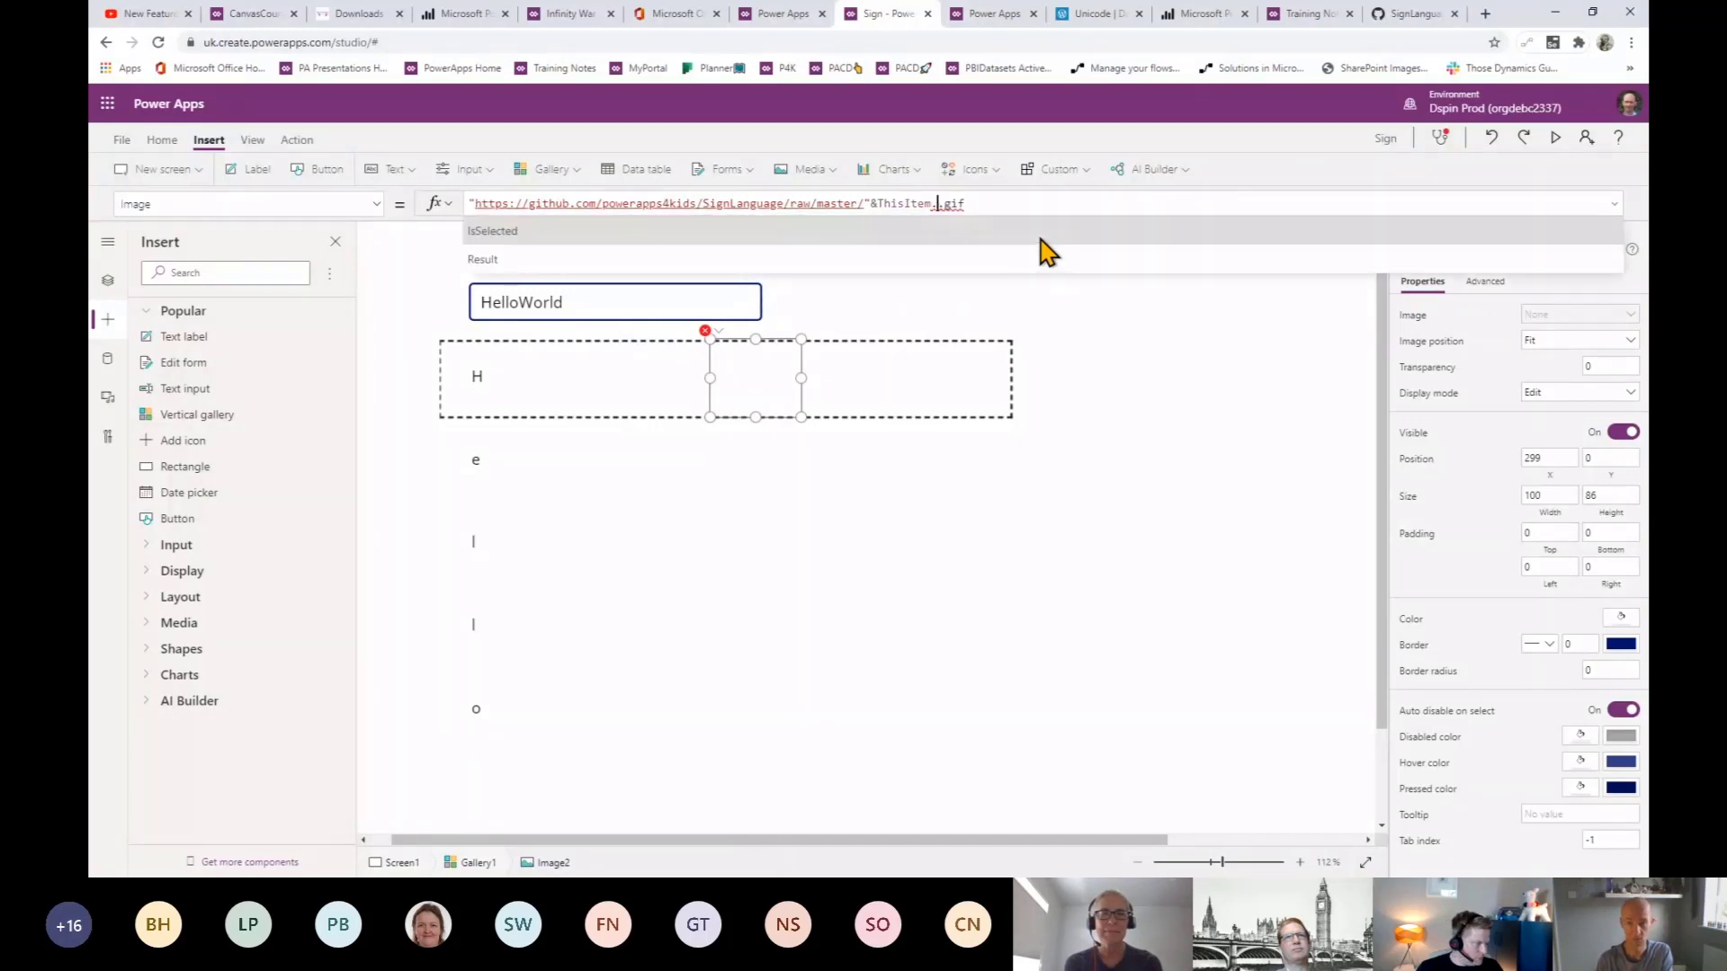
type("Result")
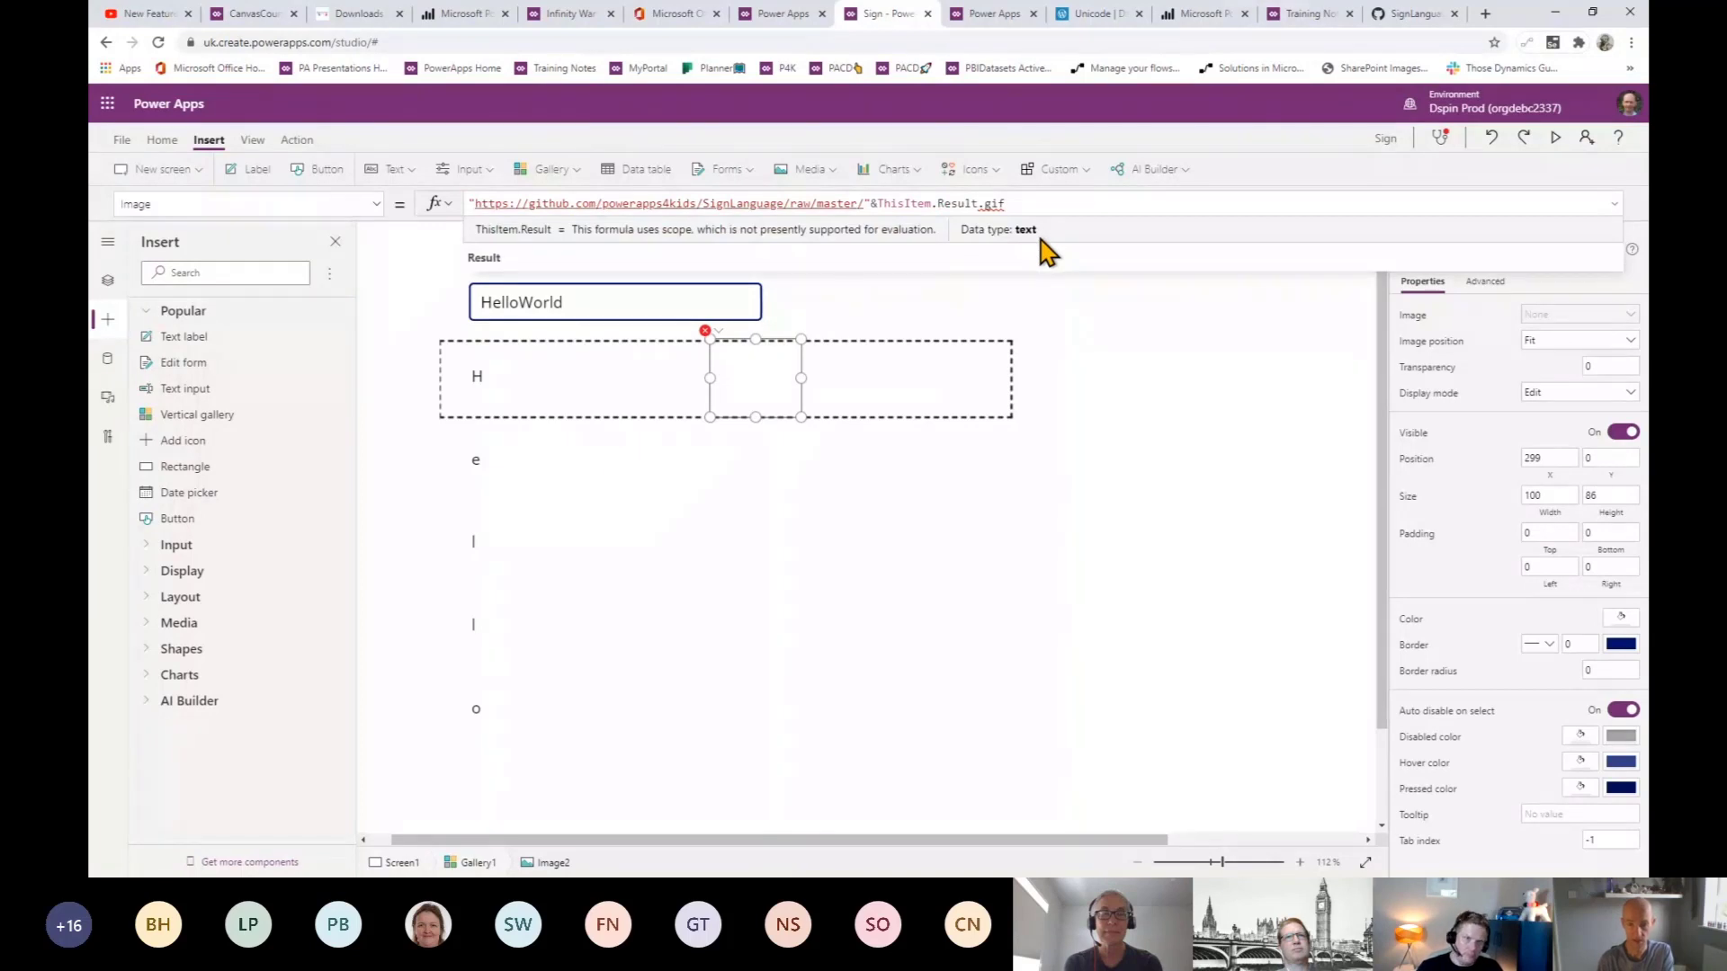
type("&\"")
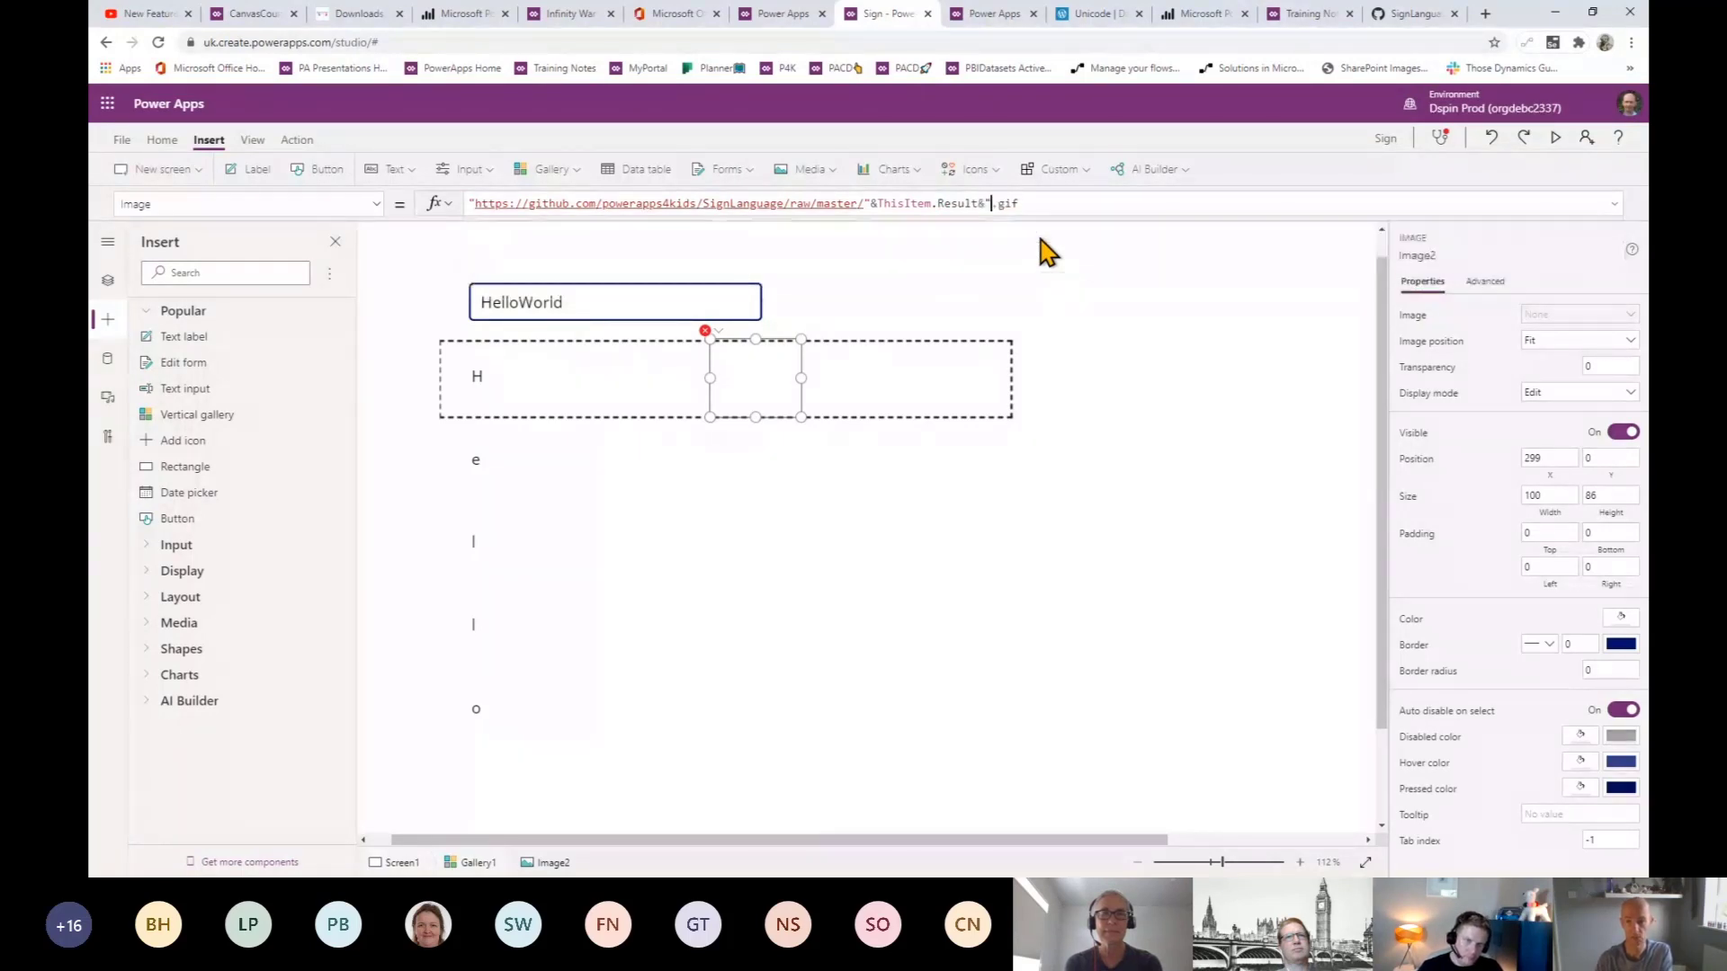
left_click(1052, 204)
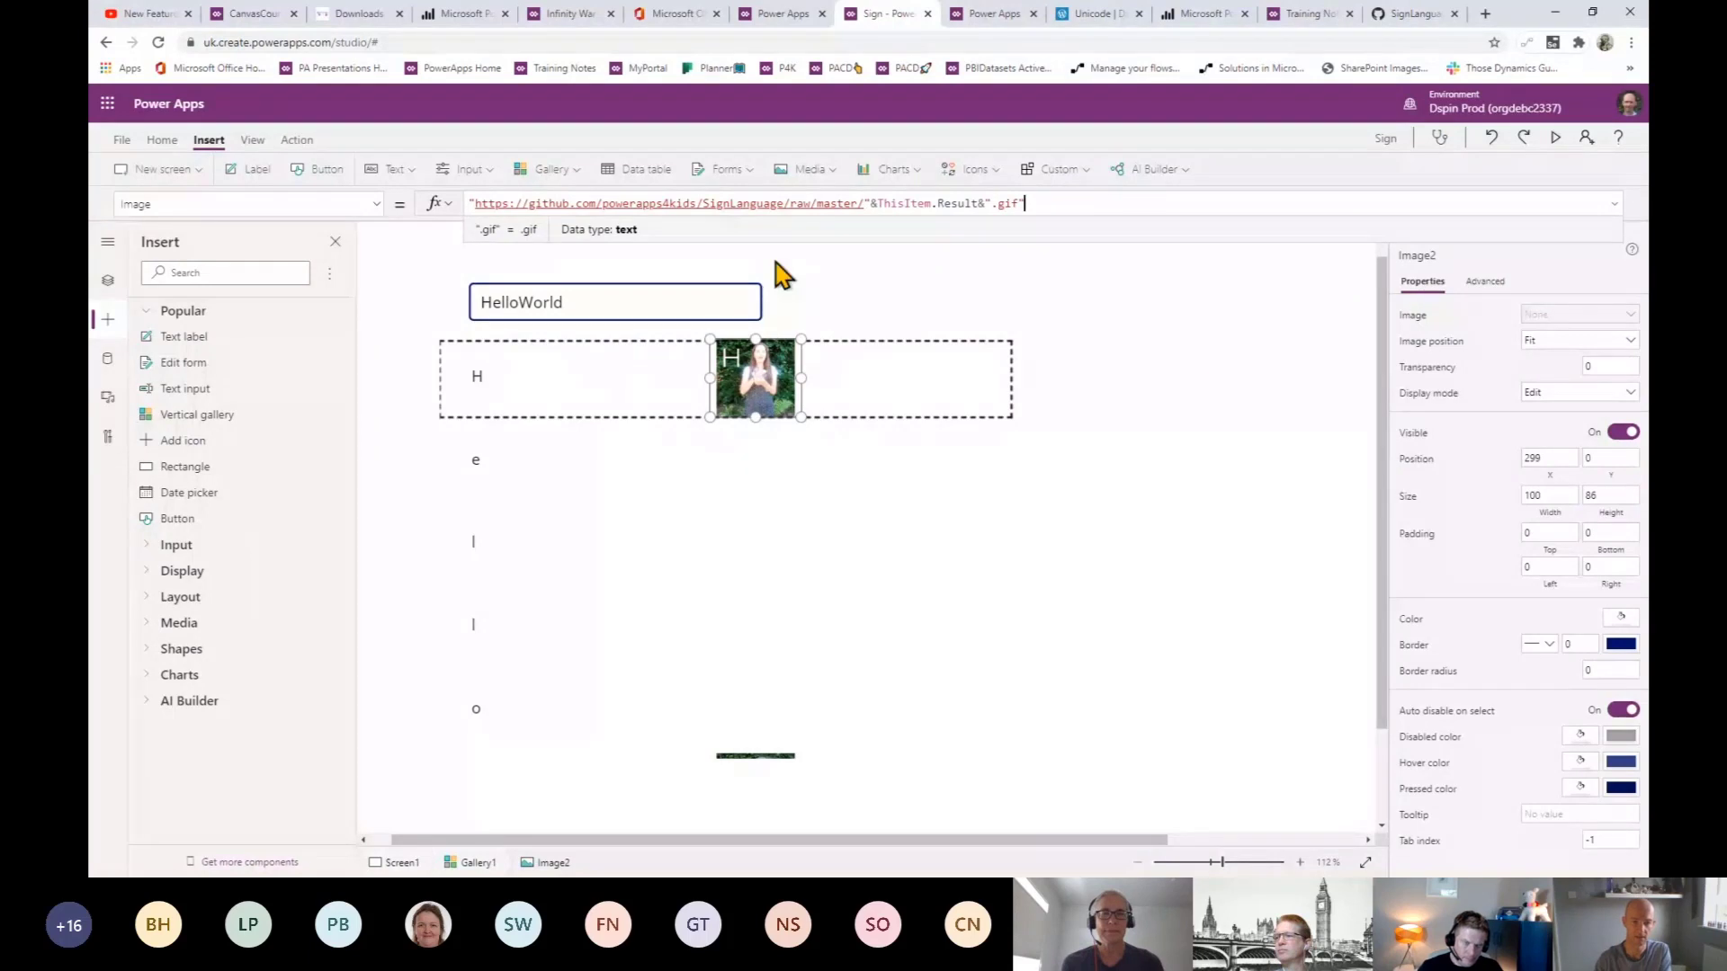
left_click(641, 566)
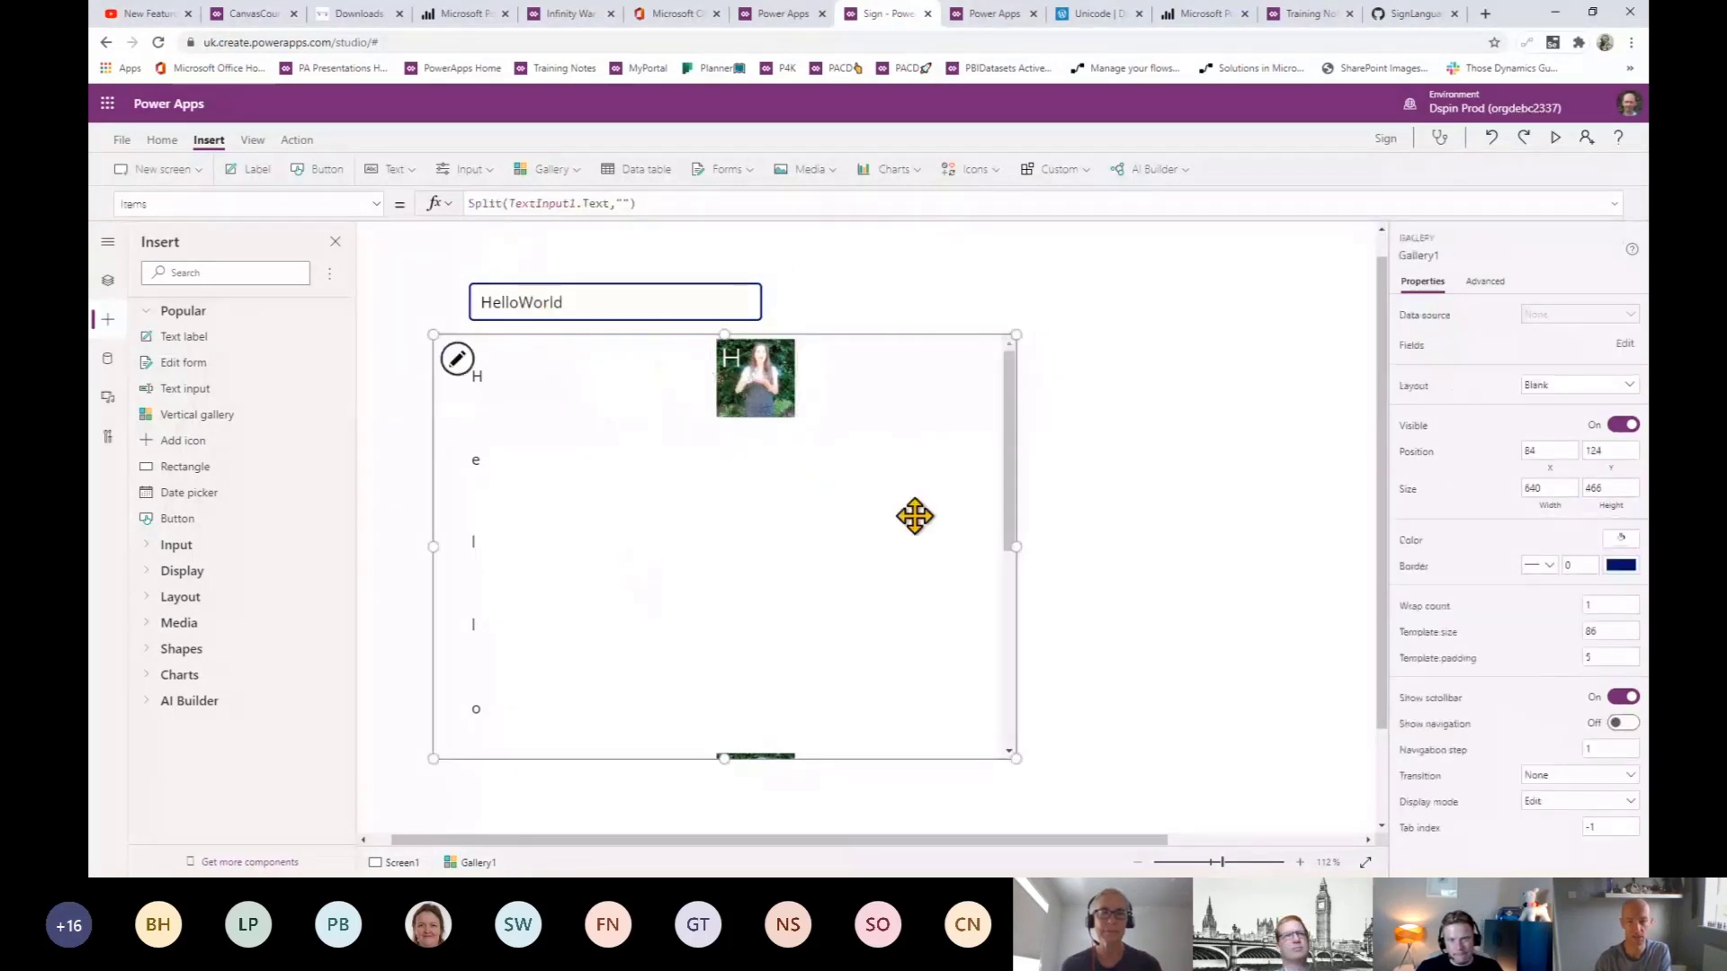
- Change the gallery's Items to Split(Upper(TextInput1.Text),"") so letters show as capitals
double_click(512, 202)
type("U")
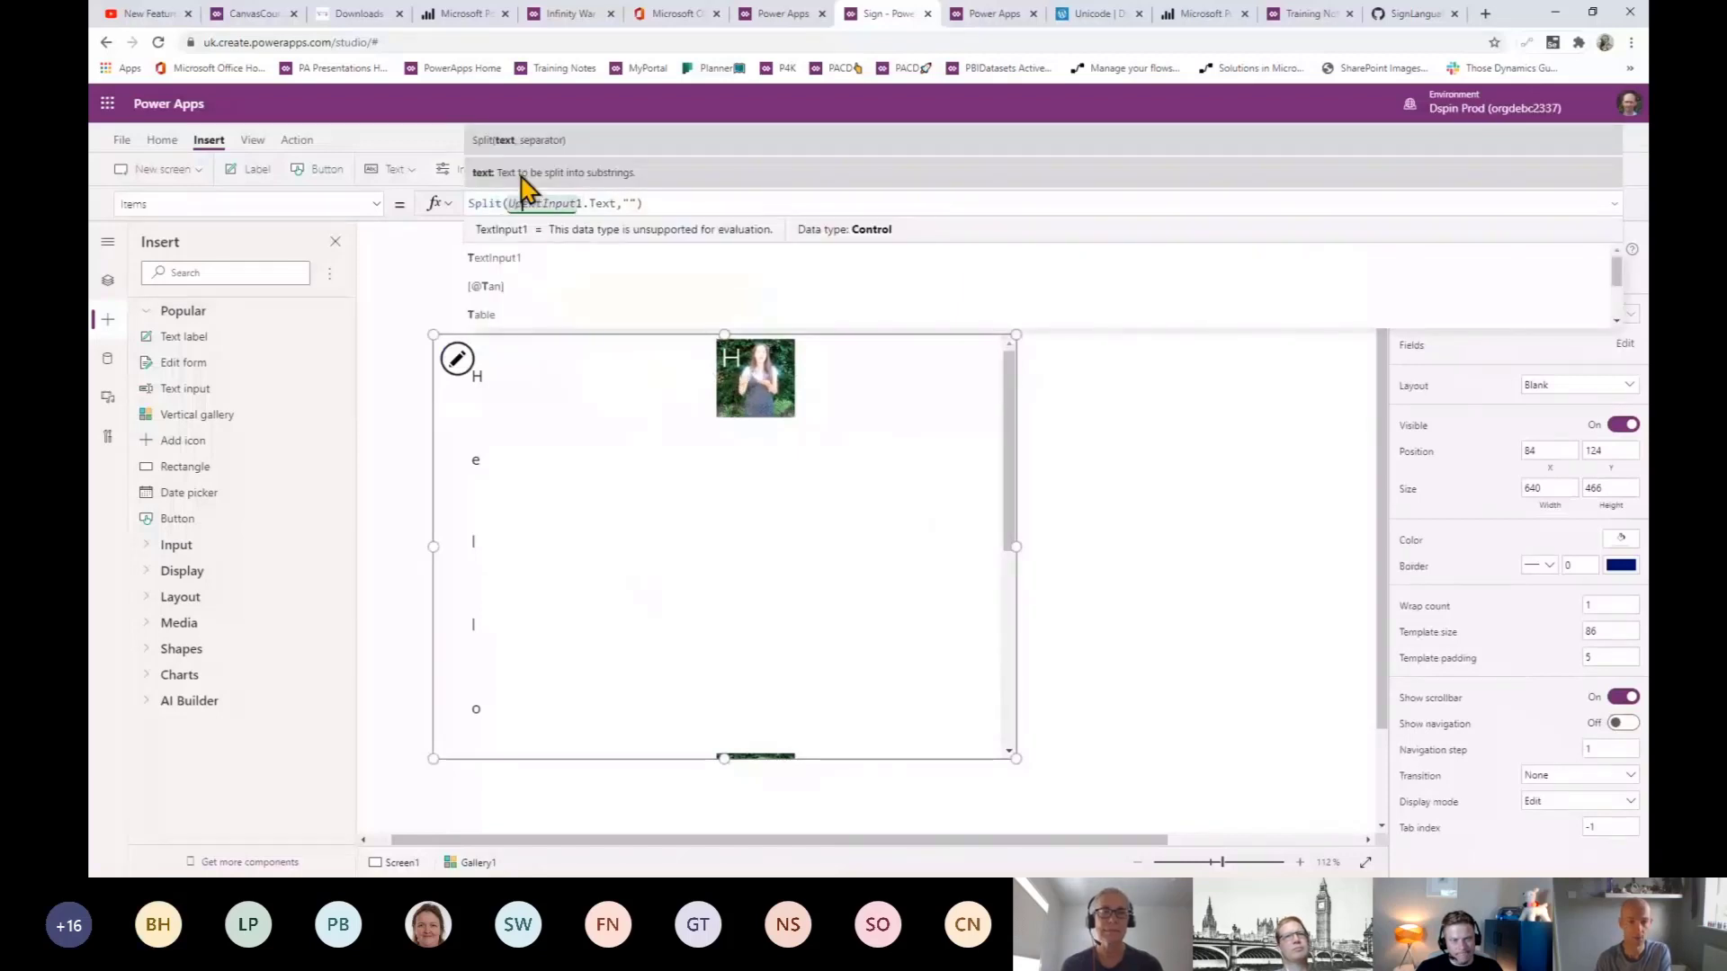
type("pper(")
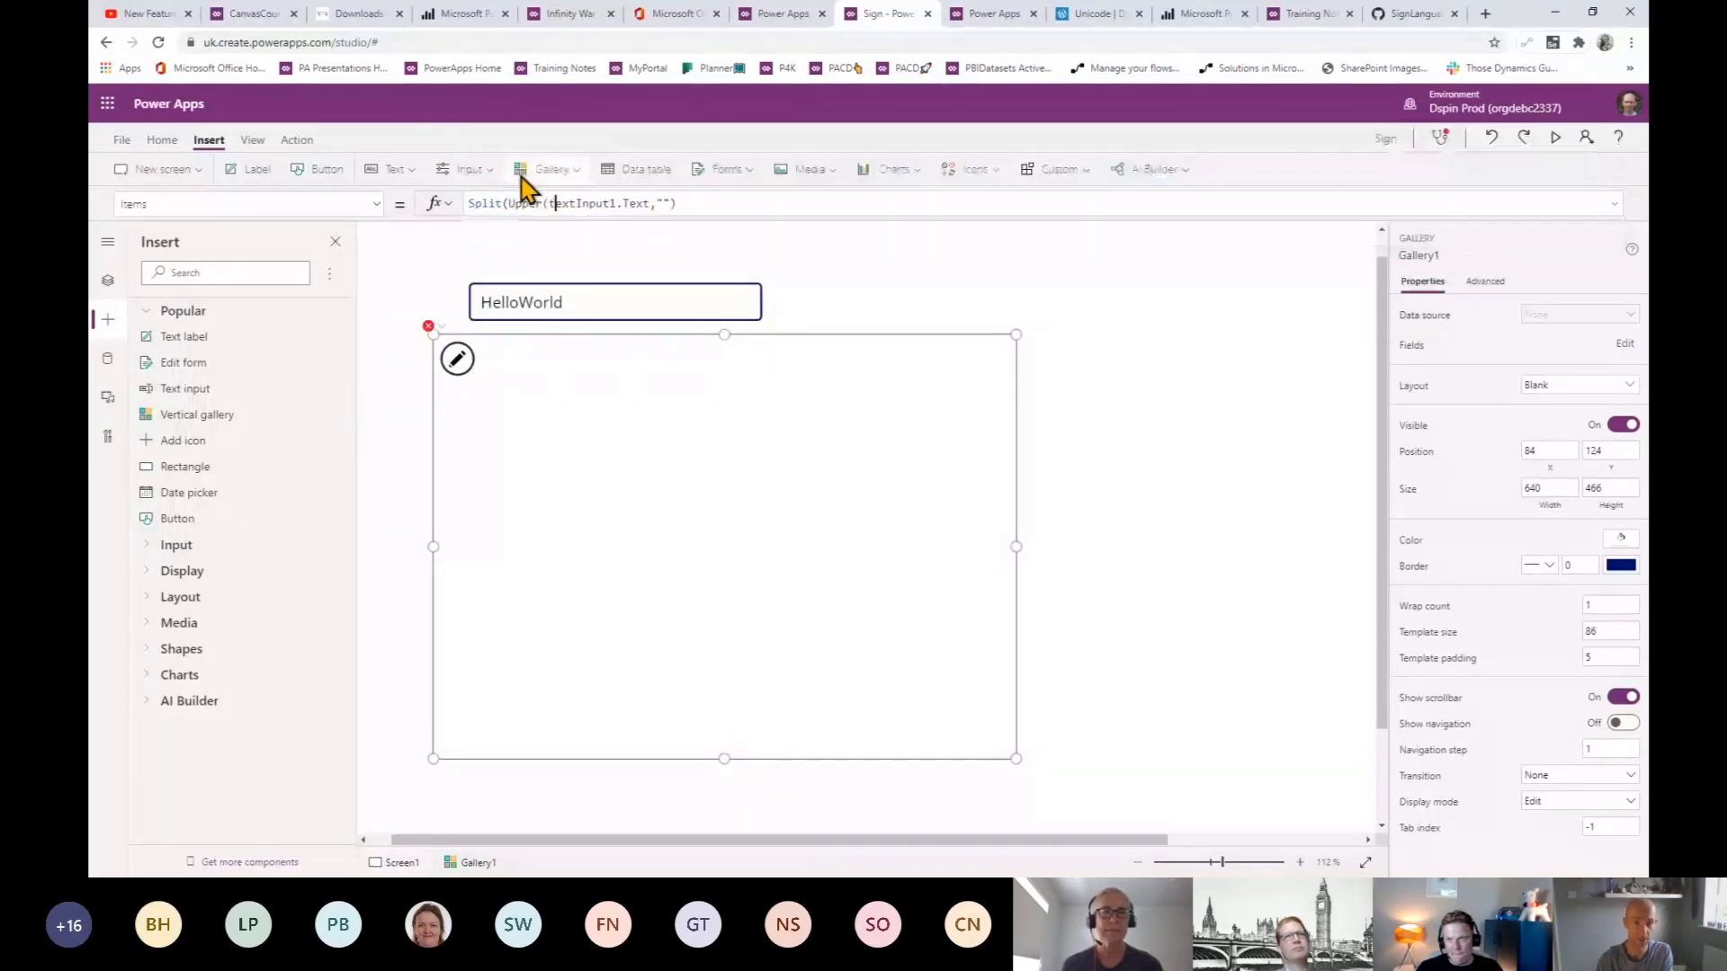
left_click(654, 203)
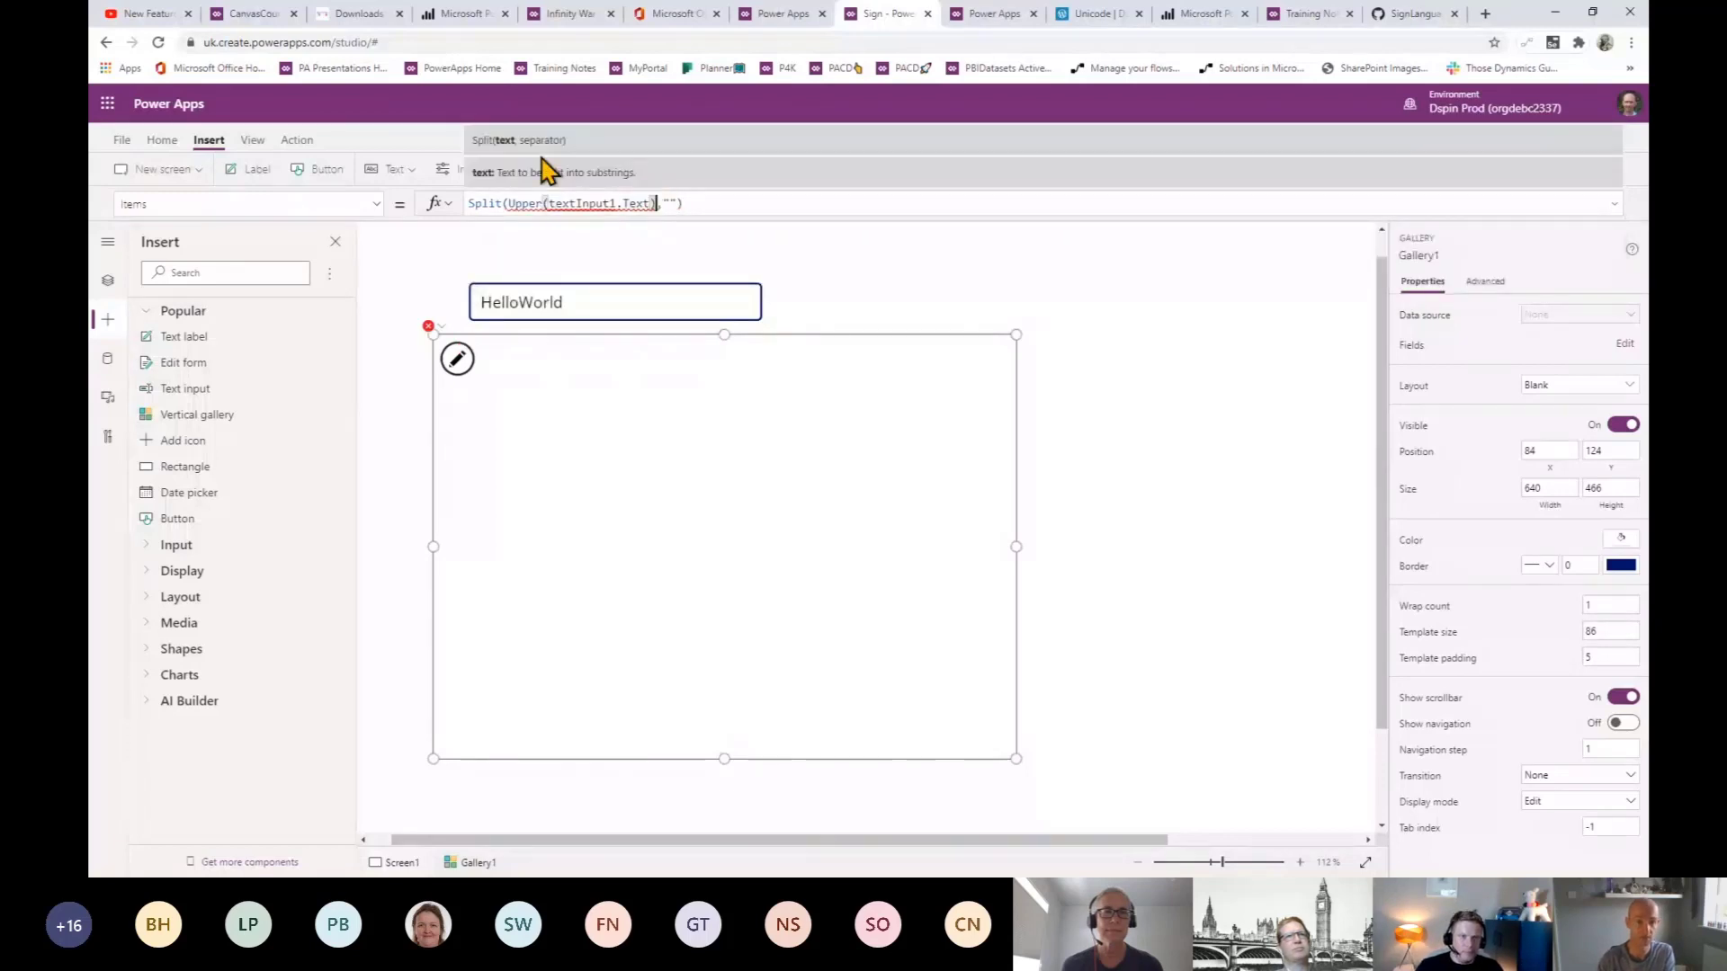
left_click(560, 203)
key("BackSpace")
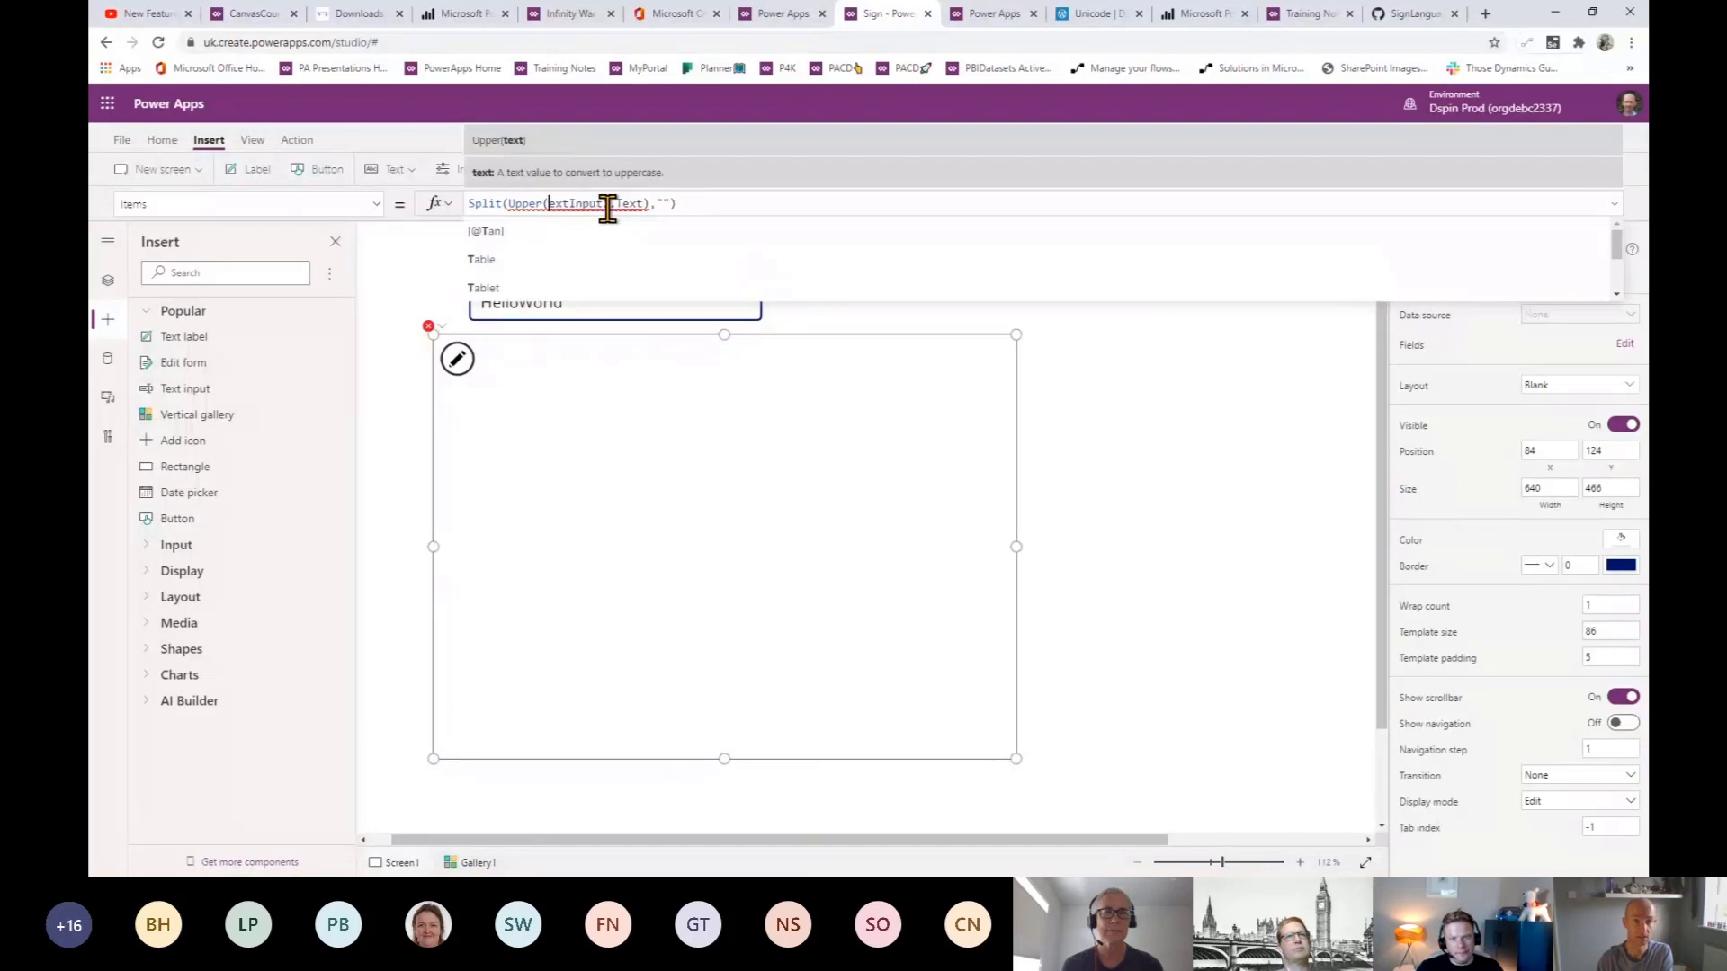
type("T")
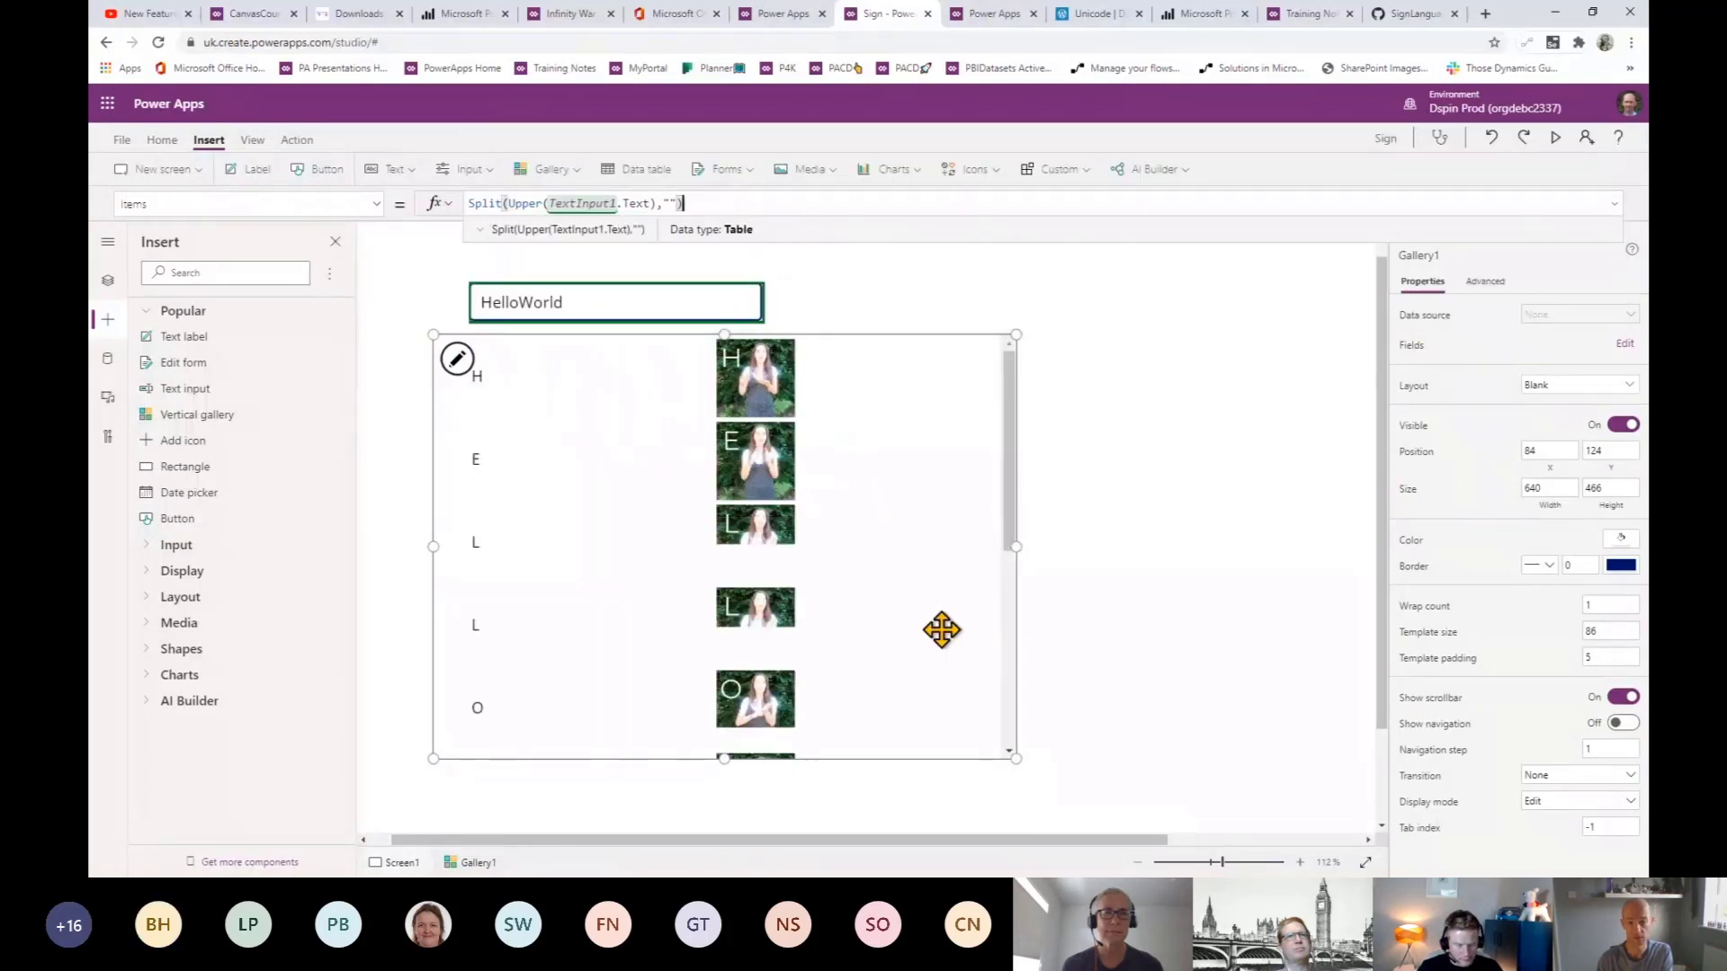
left_click(905, 720)
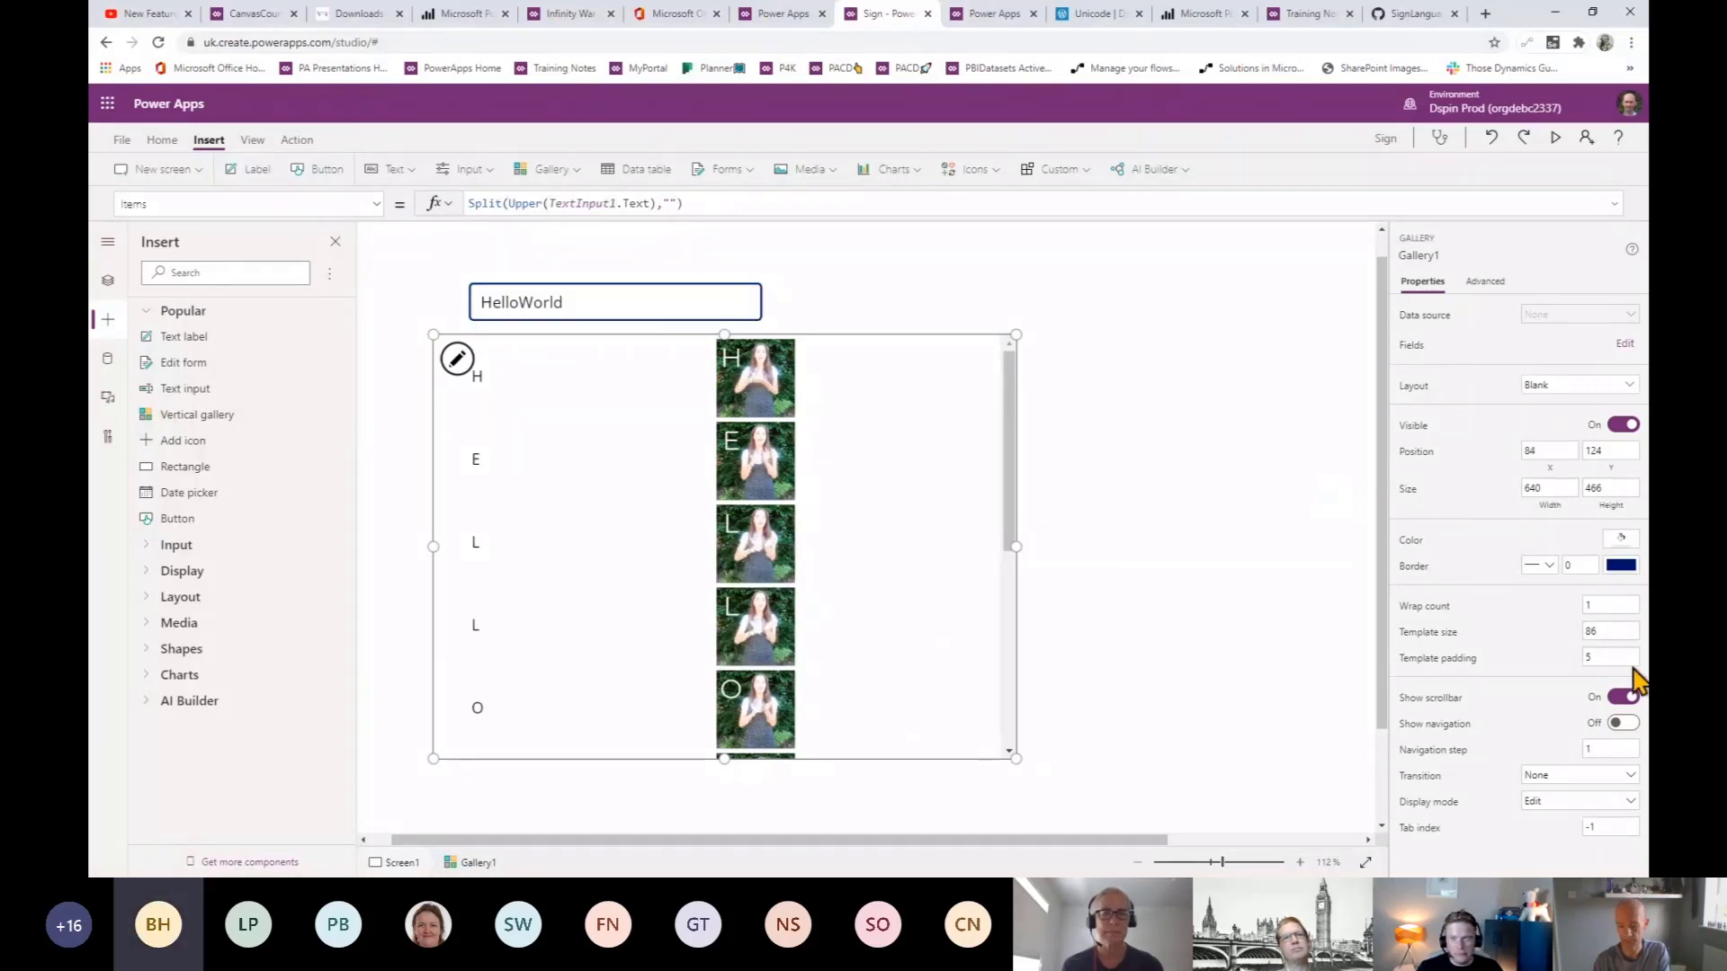
- Set the gallery's Wrap count to 5
left_click_drag(1603, 605, 1524, 594)
type("5")
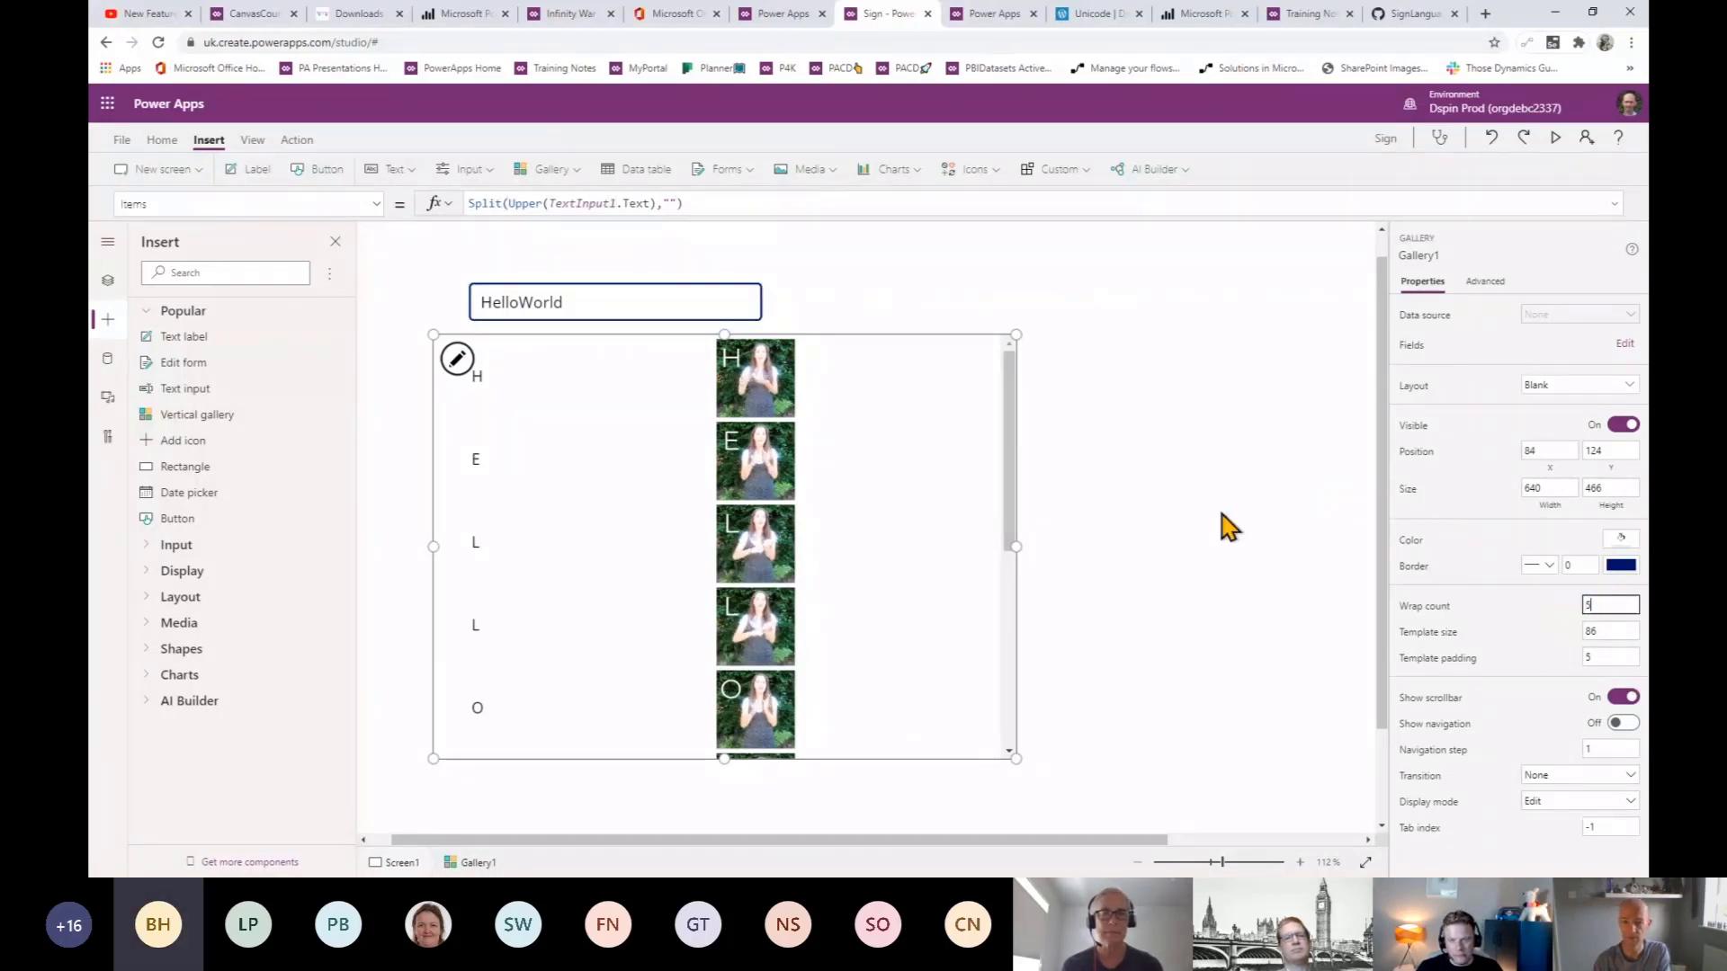
left_click(1222, 511)
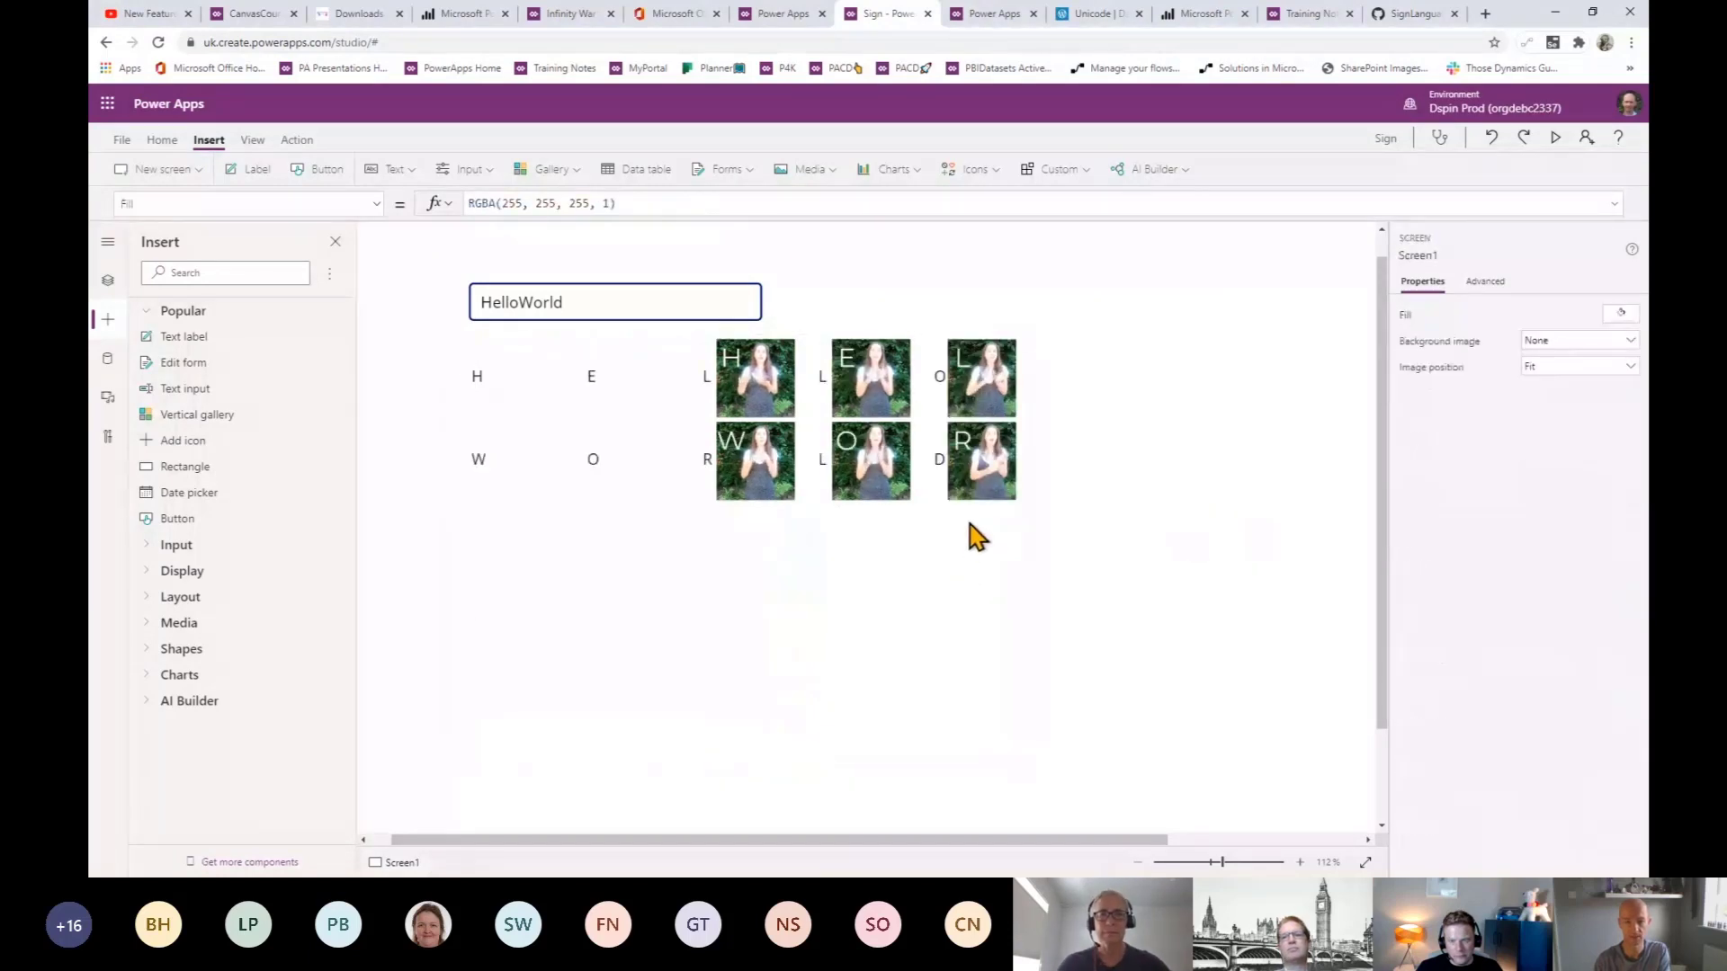
left_click(599, 486)
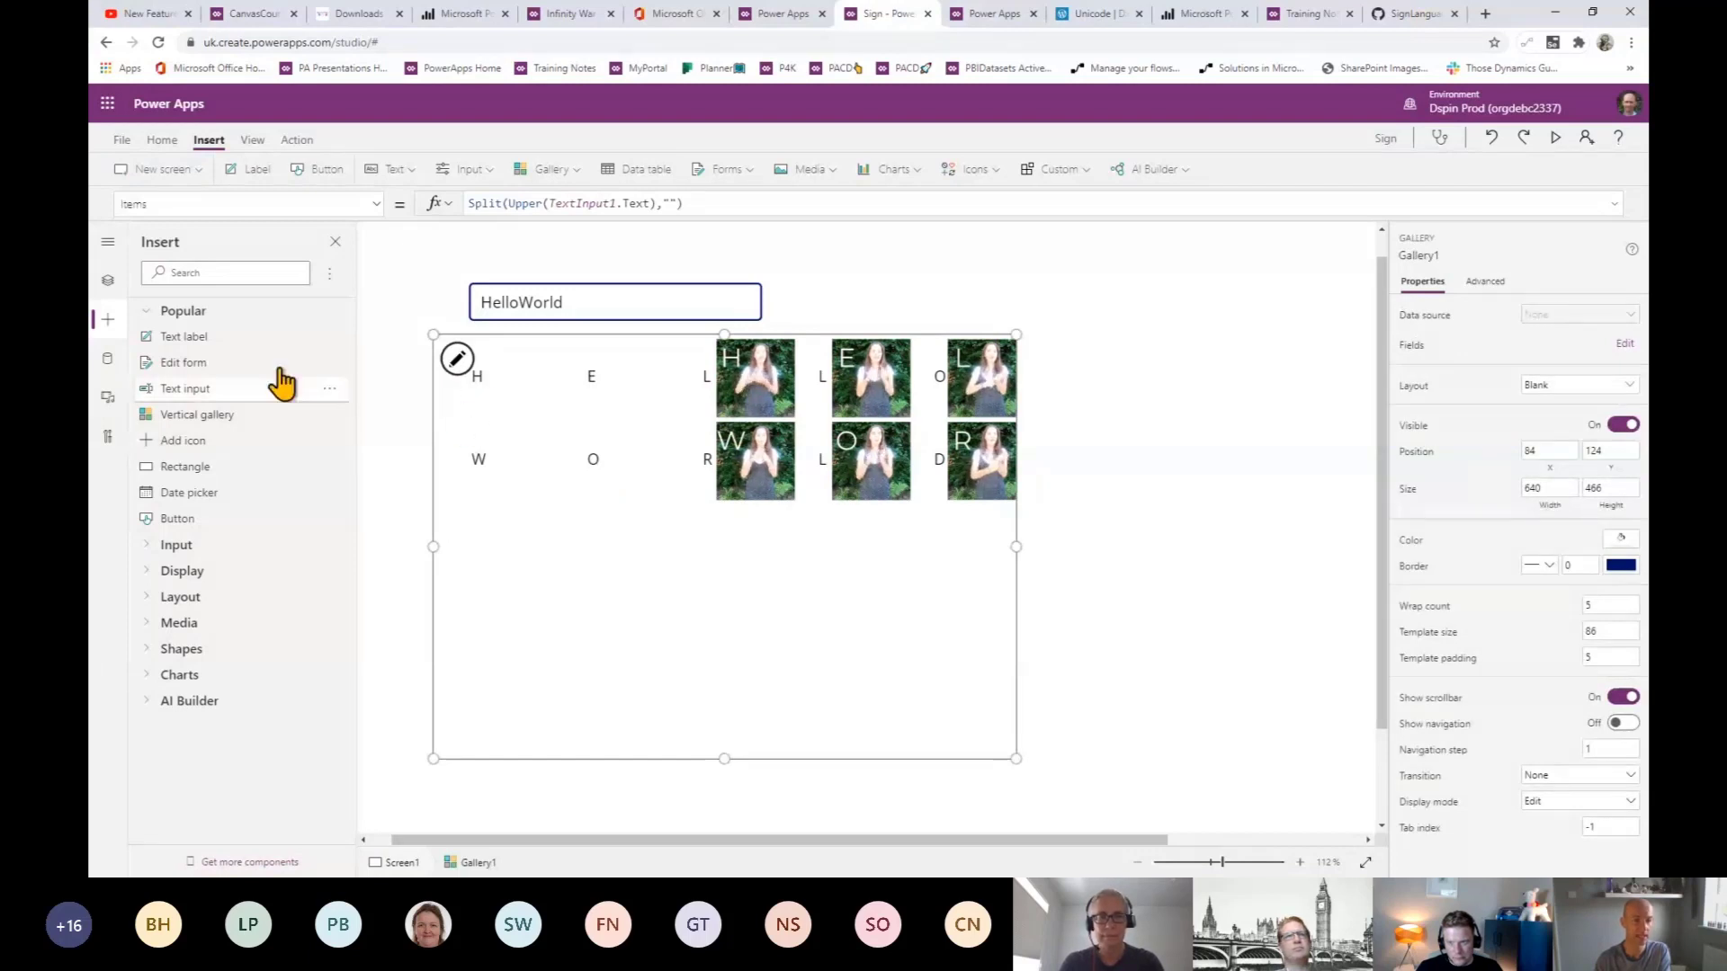
- Show Tree view and select the sign image Image2 inside the gallery
left_click(335, 241)
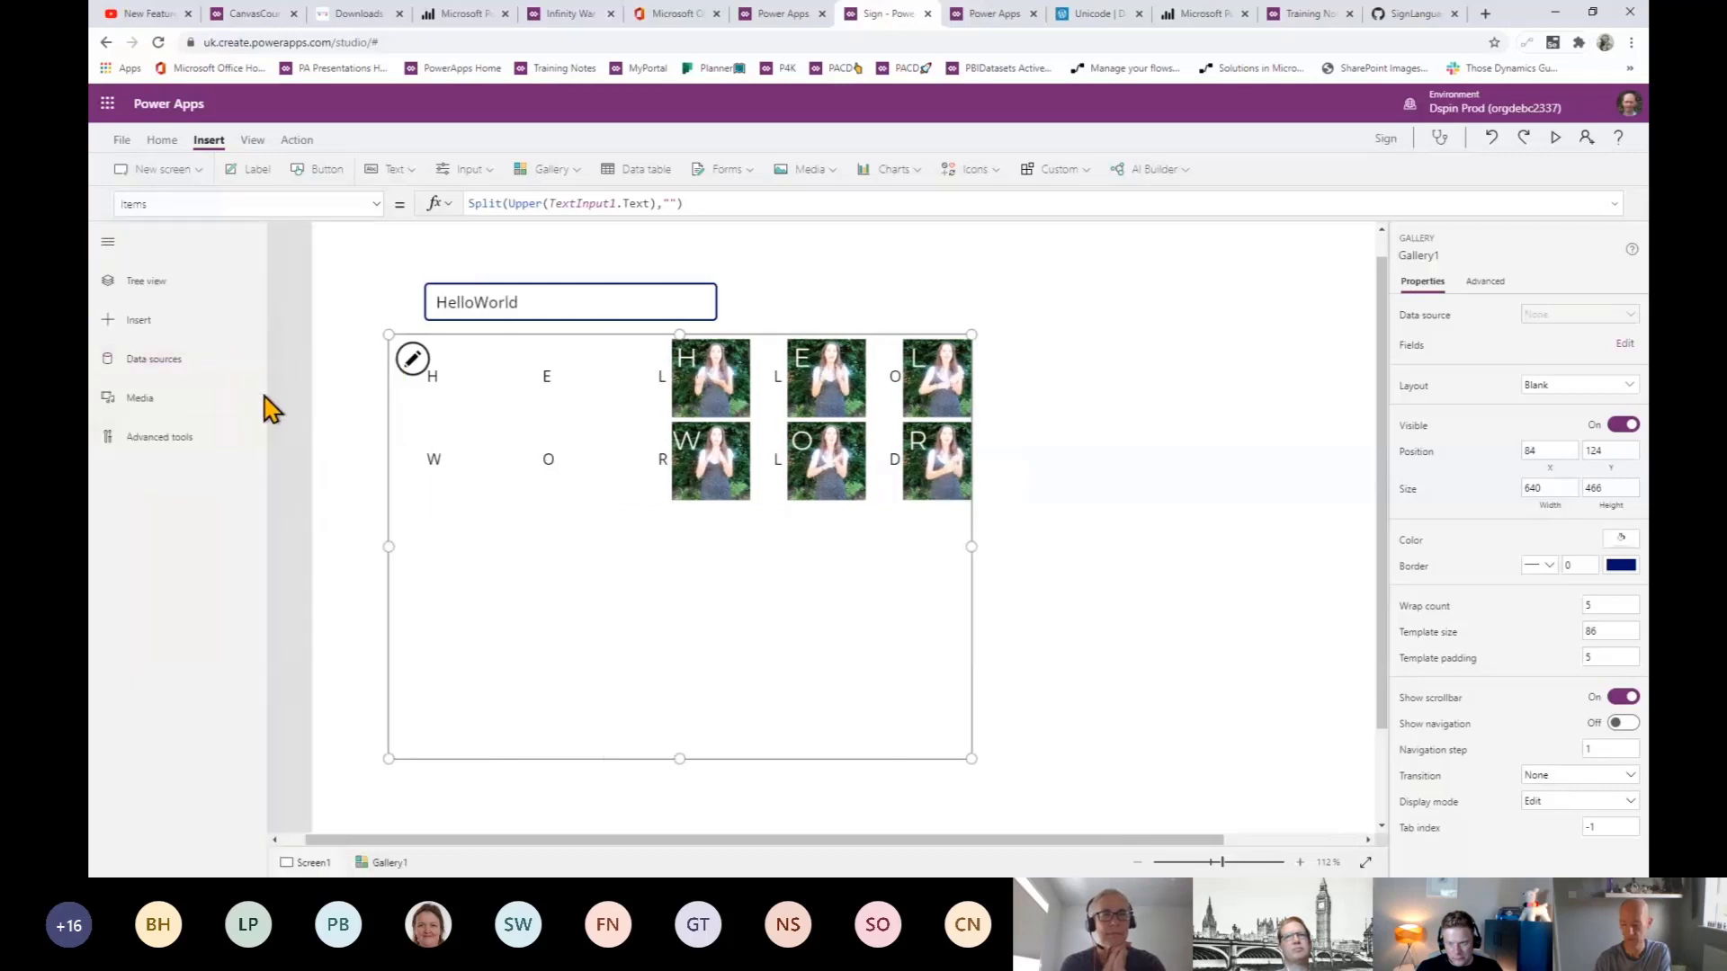
left_click(145, 282)
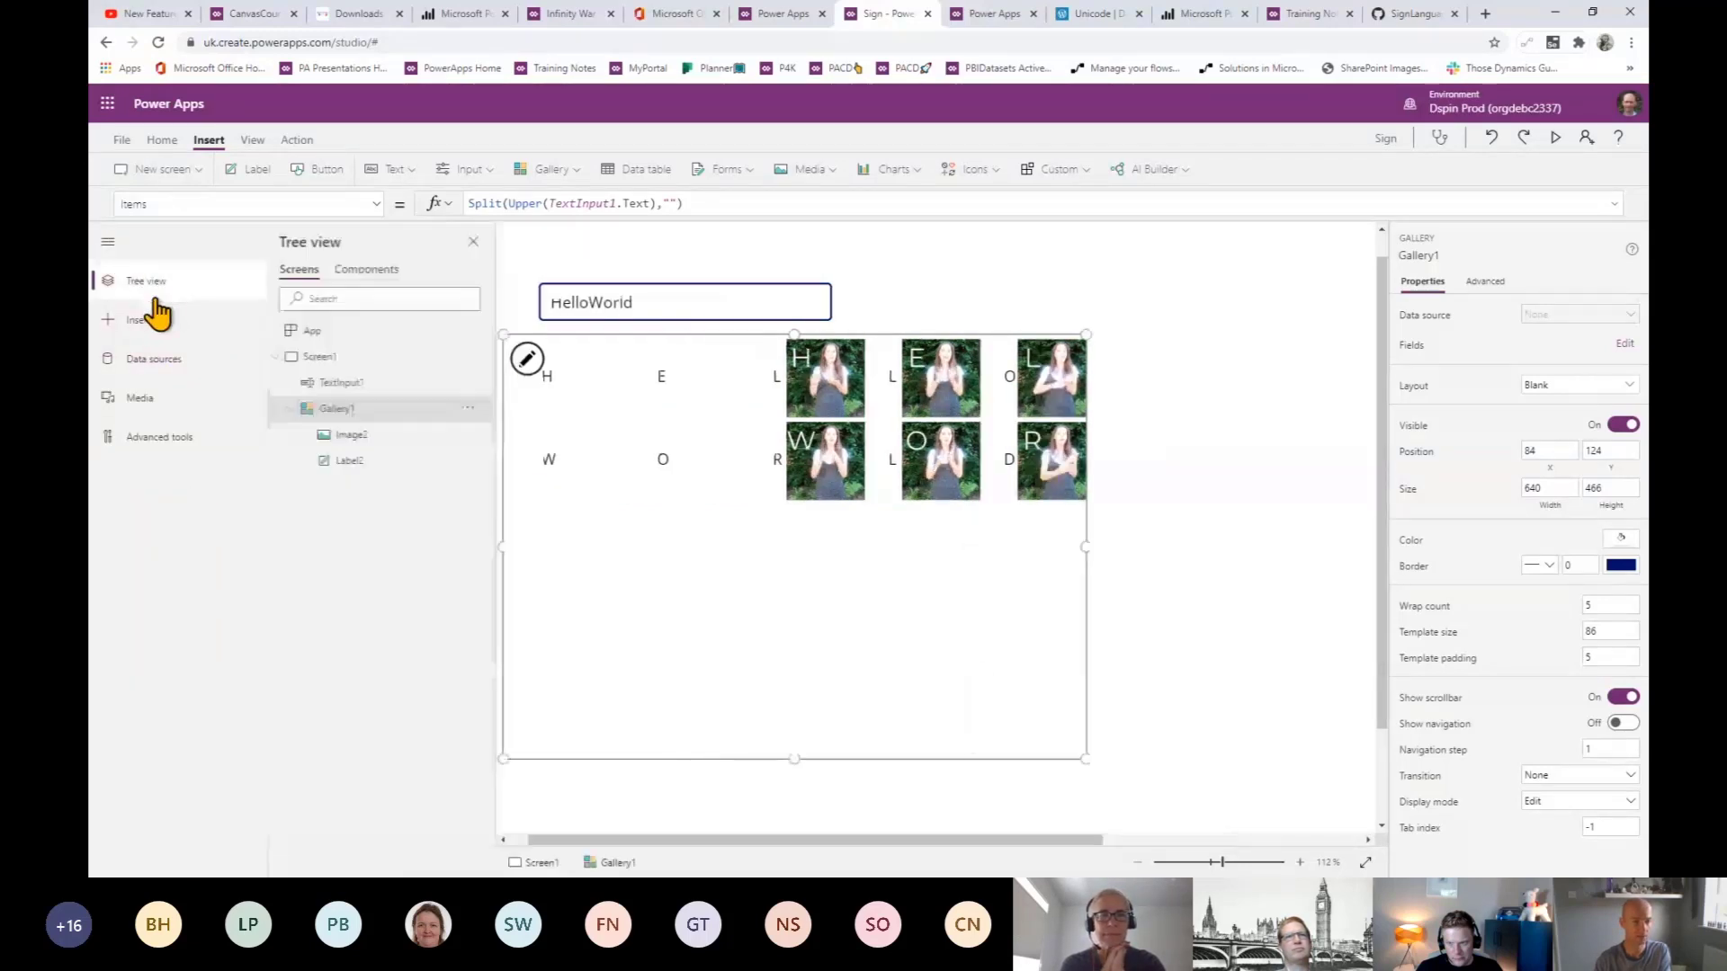
left_click(371, 438)
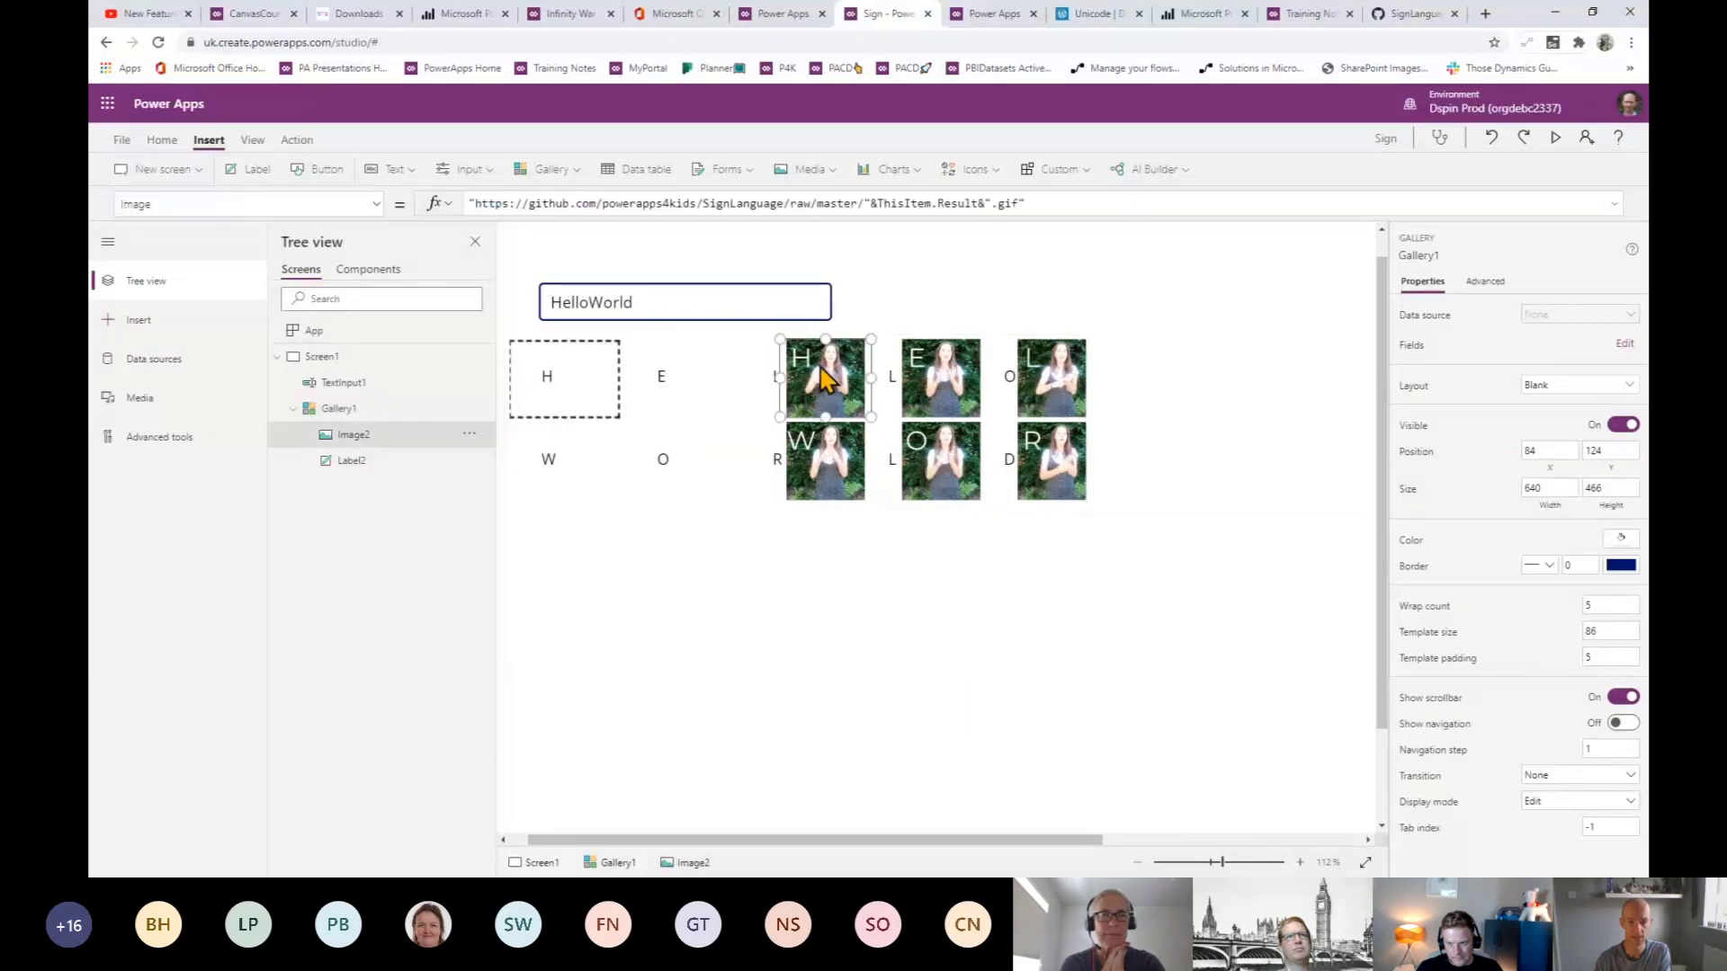
left_click(821, 370)
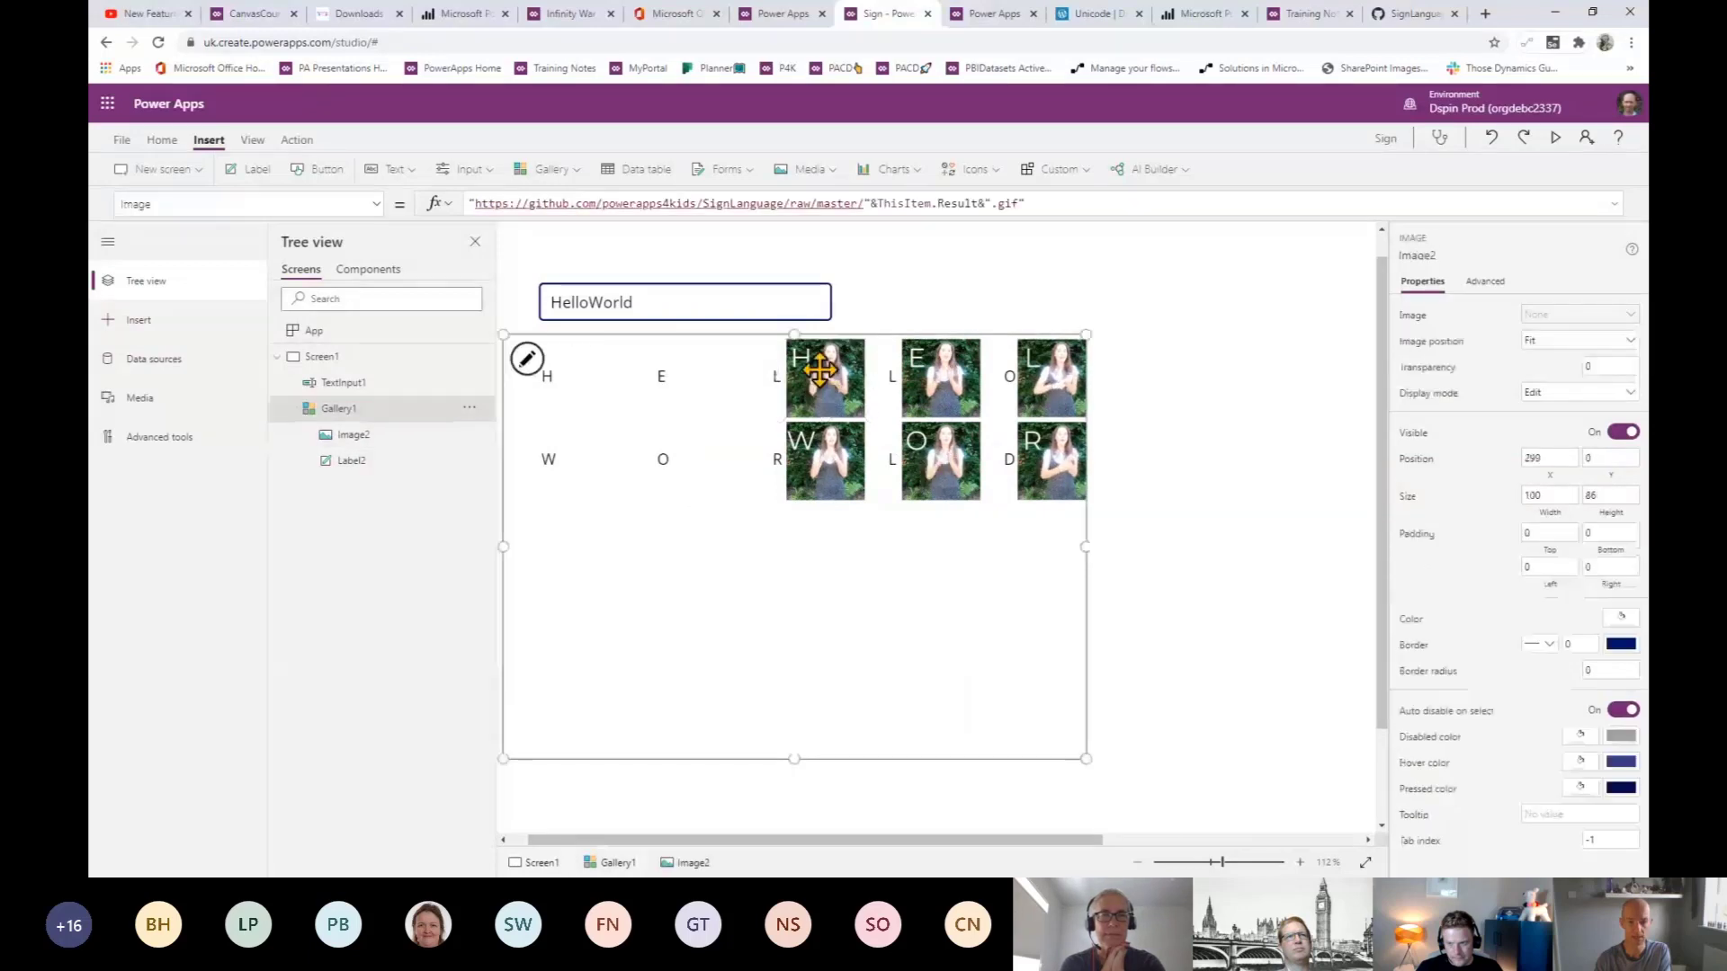
left_click(366, 463)
left_click(813, 373)
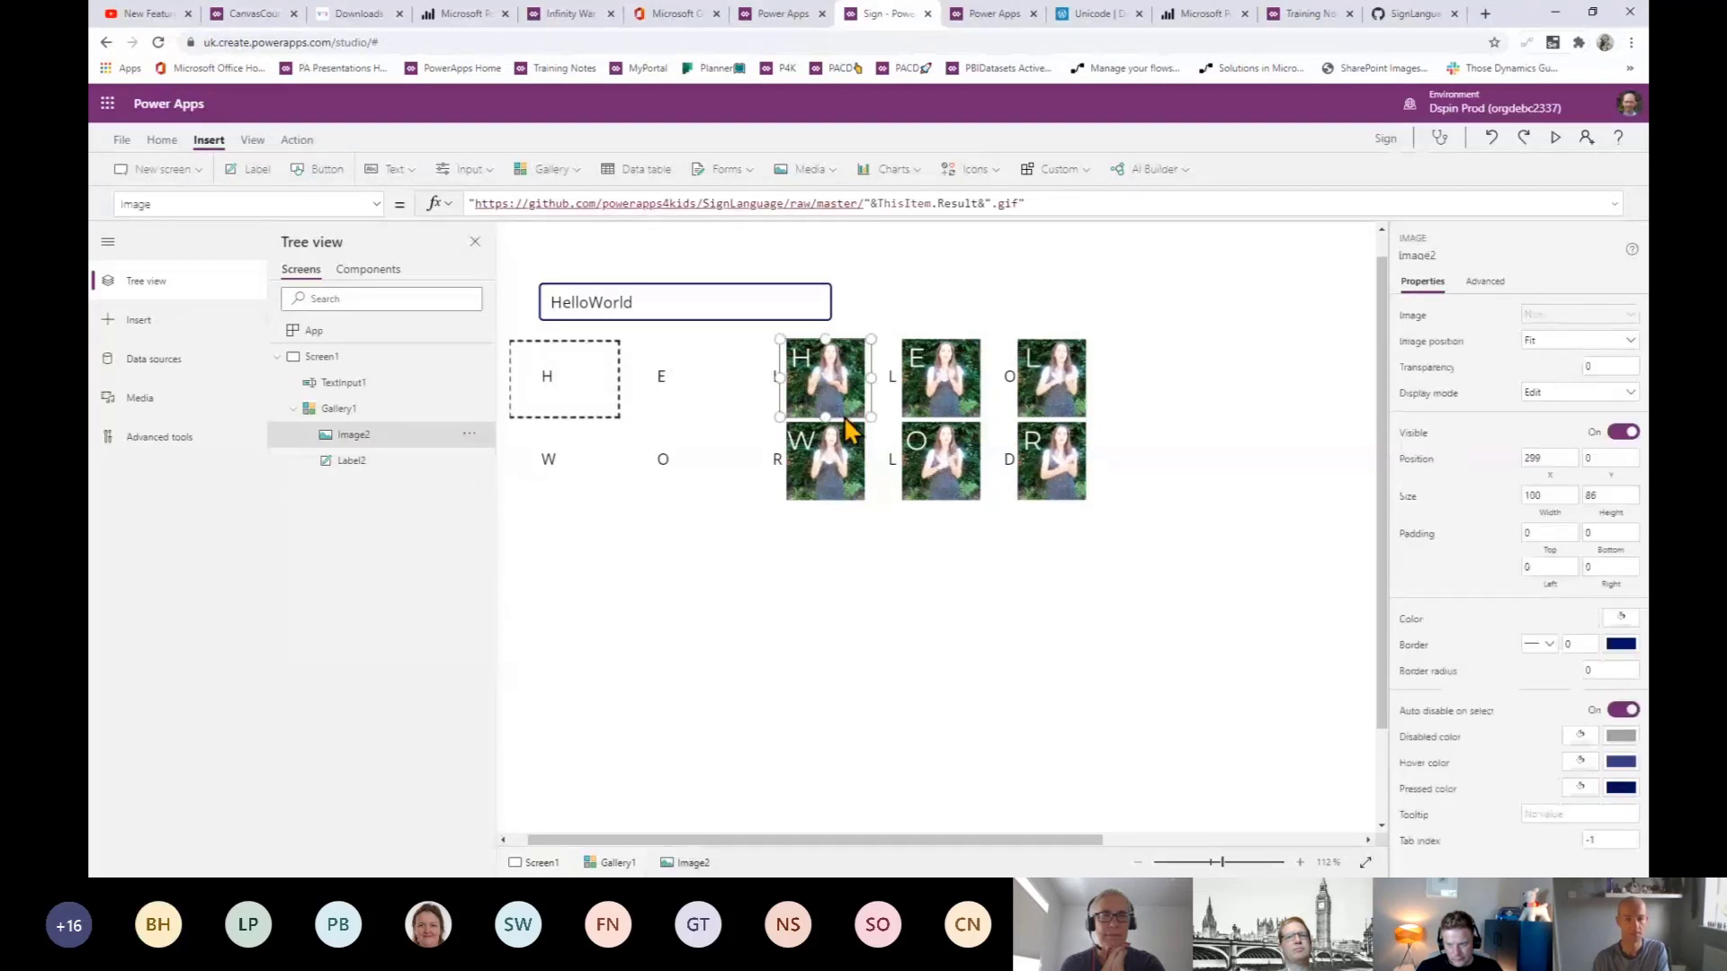
- Set Image2's X property from 299 to 0 so it sits at the cell's left
left_click_drag(154, 204, 90, 200)
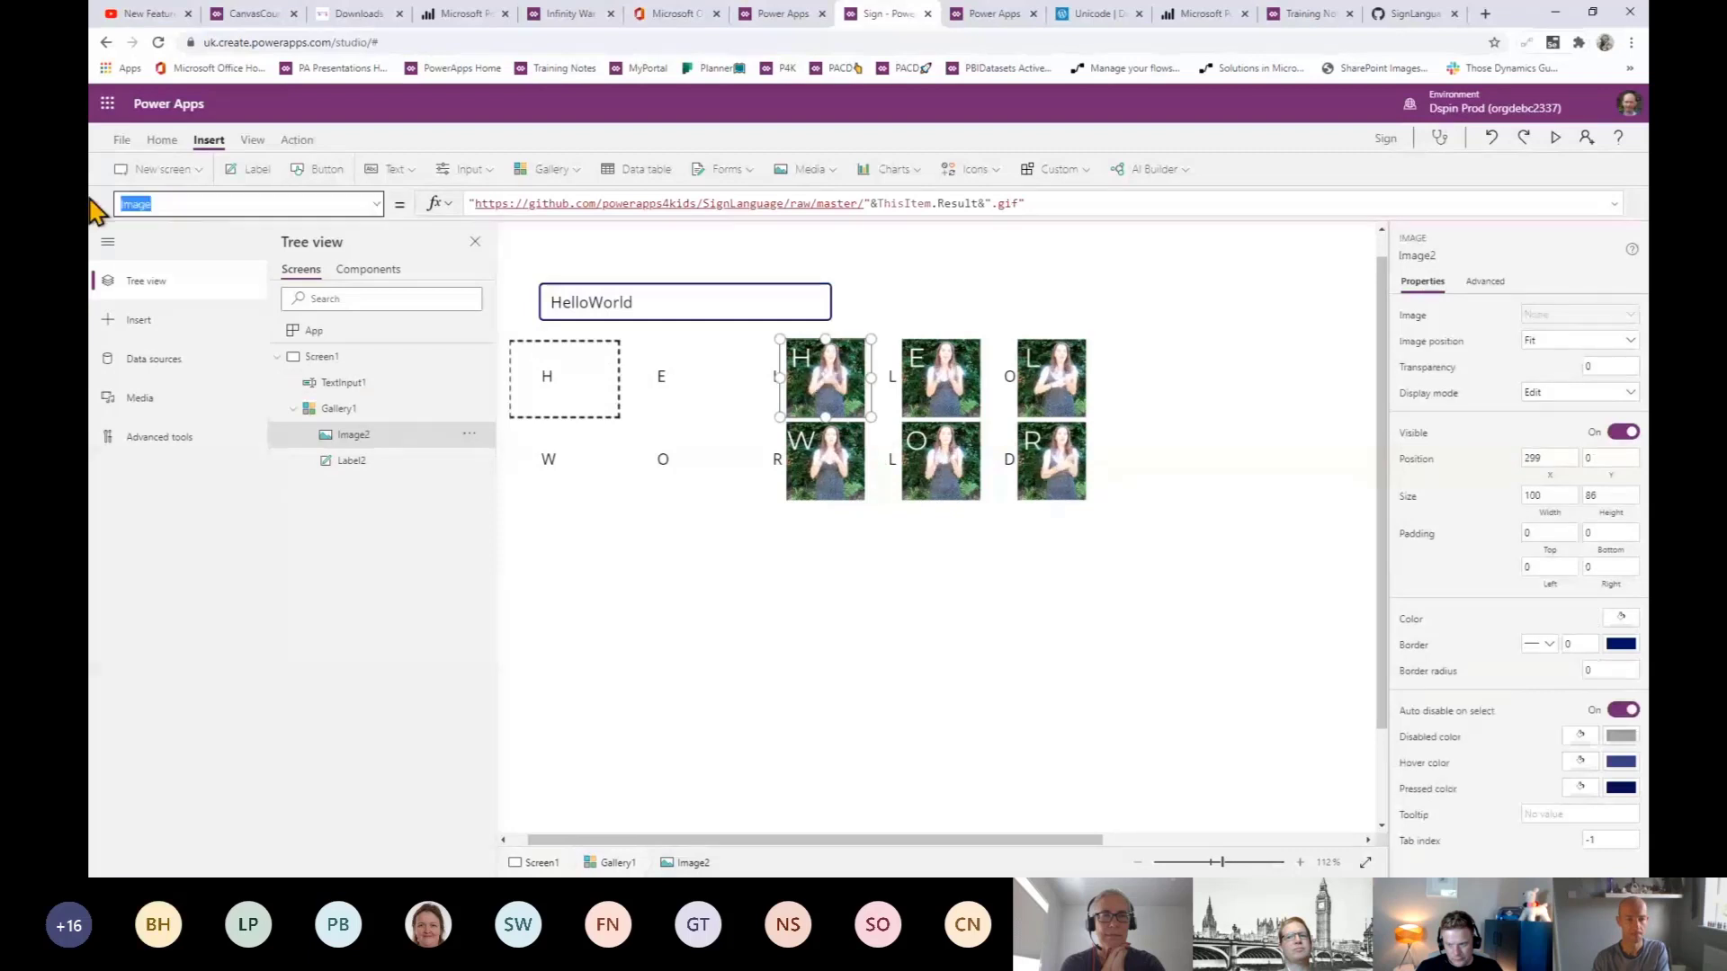
type("x")
key("Return")
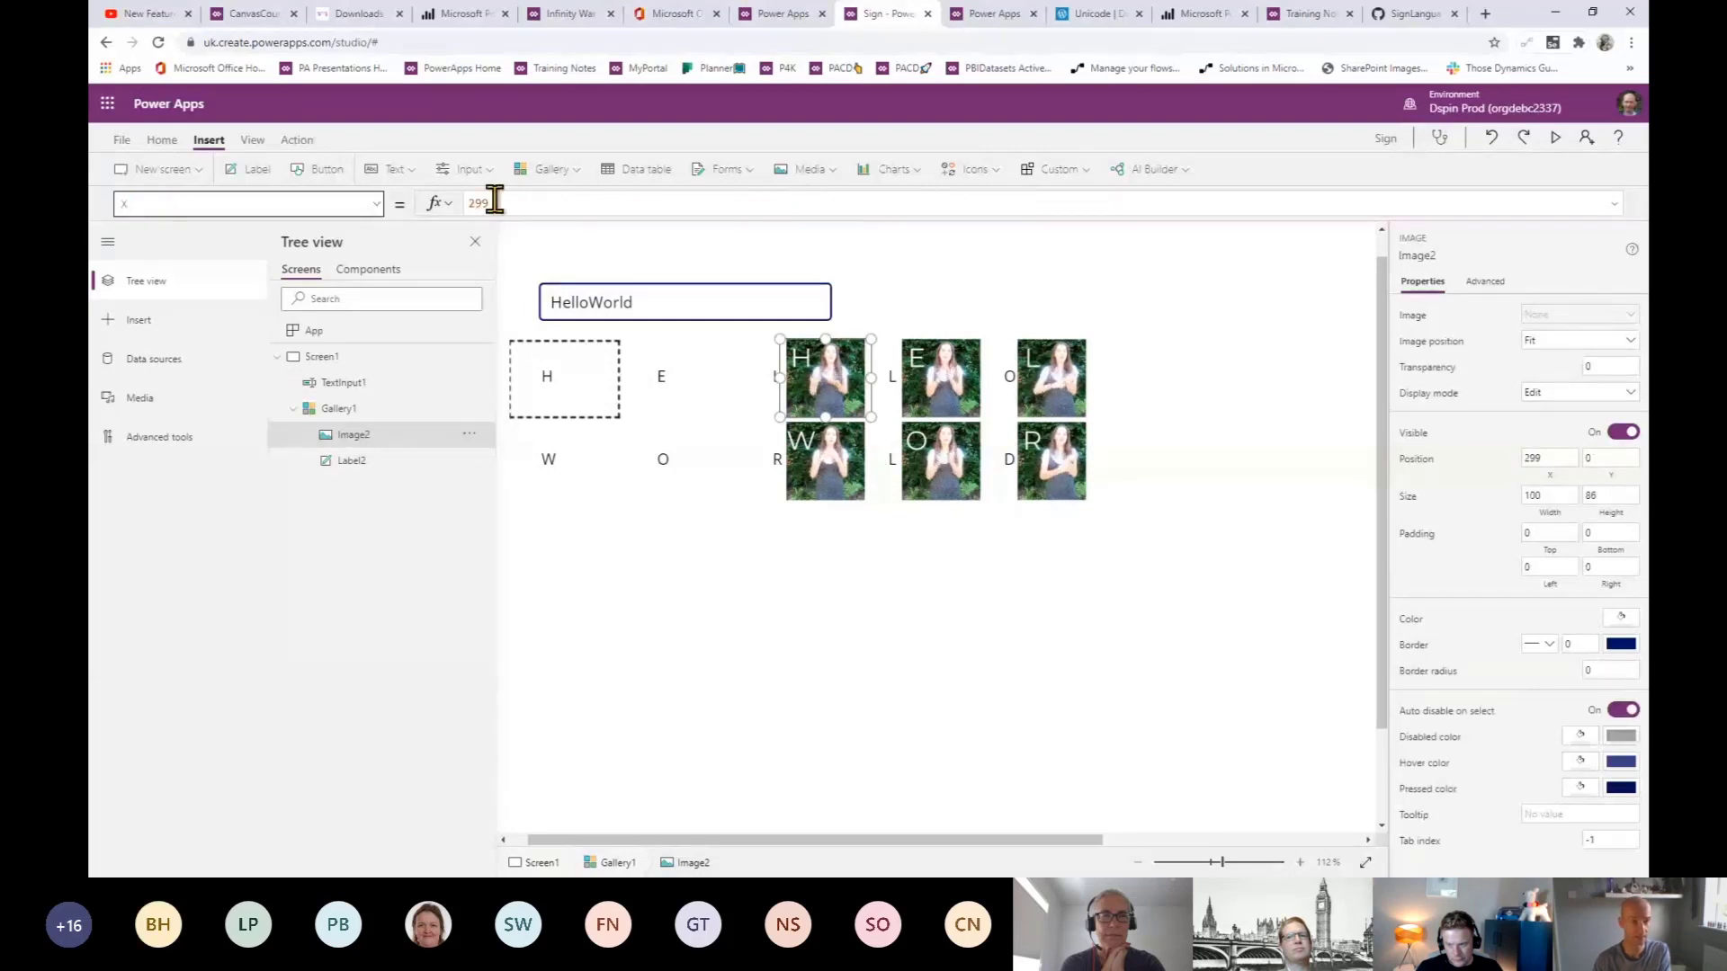
left_click_drag(494, 201, 419, 229)
type("0")
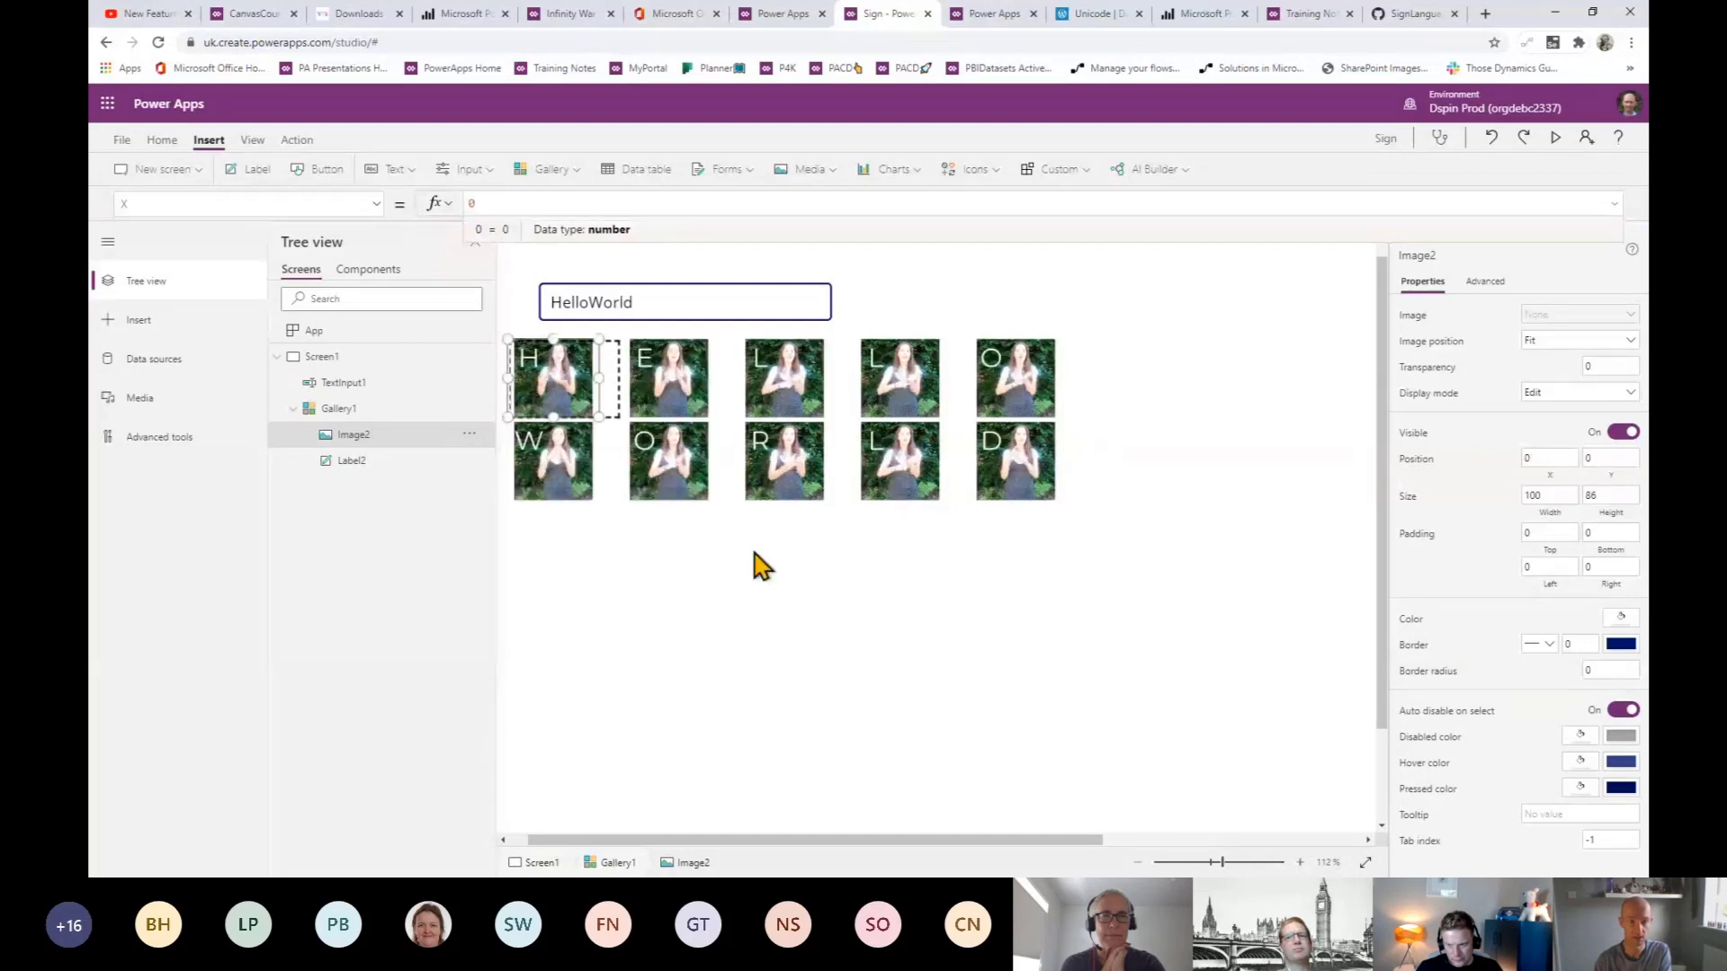
left_click(909, 666)
left_click(1154, 565)
left_click(900, 638)
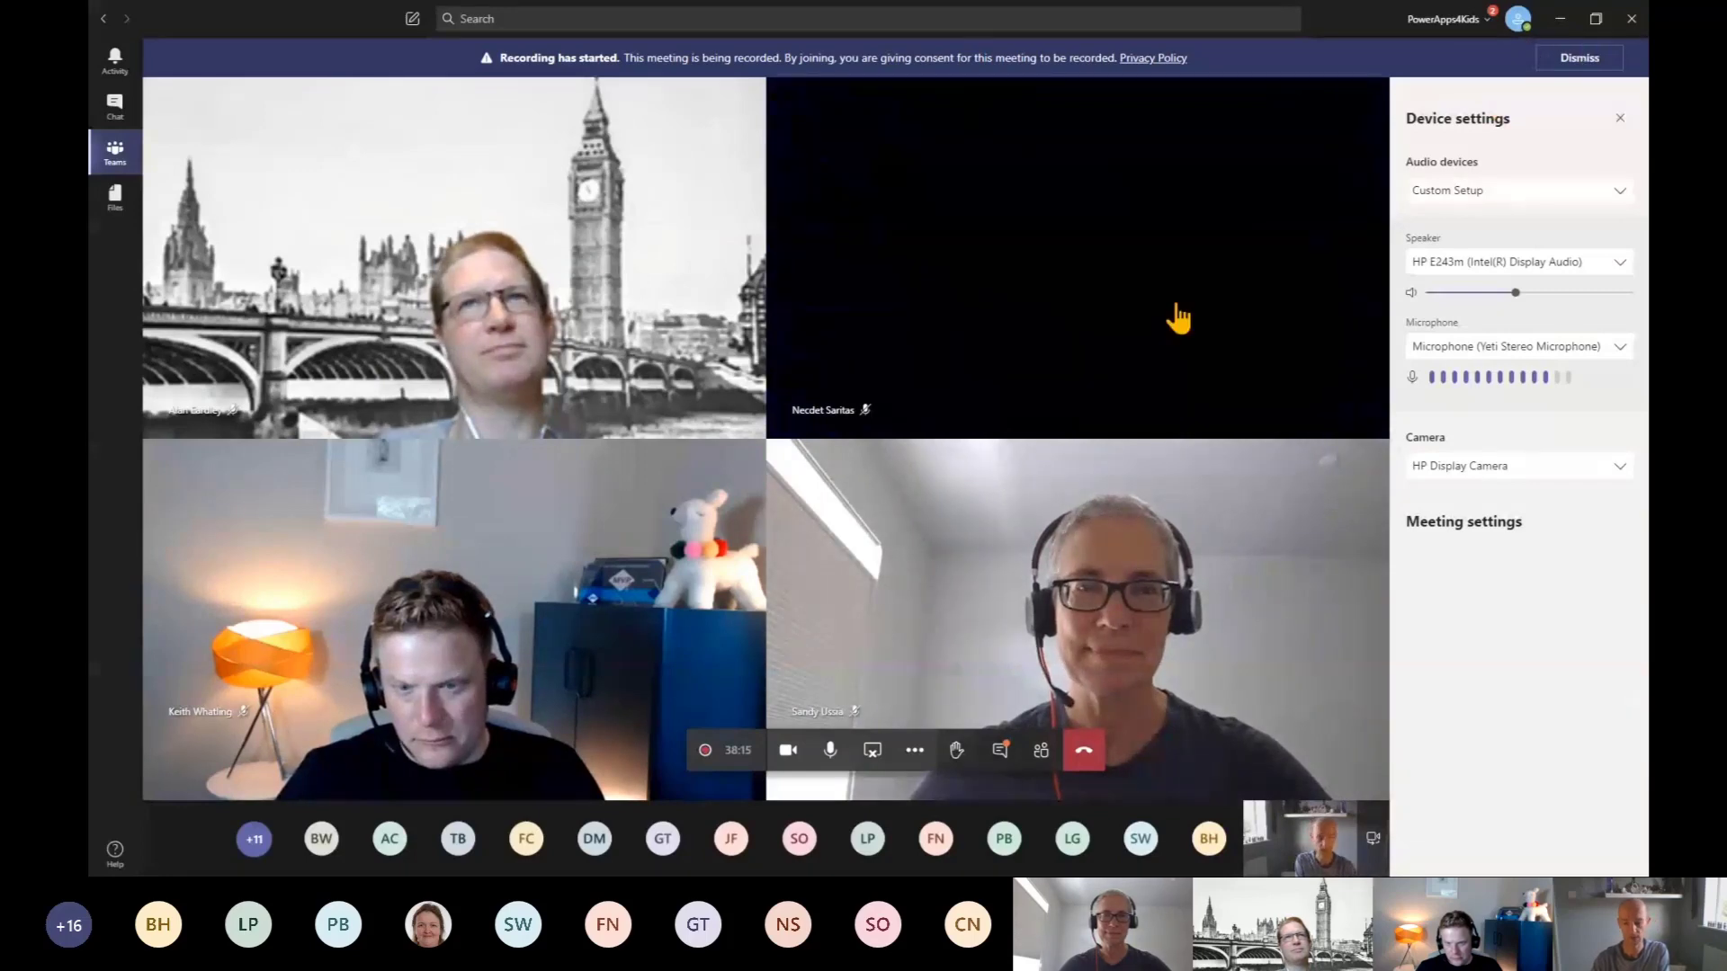
key("alt+Tab")
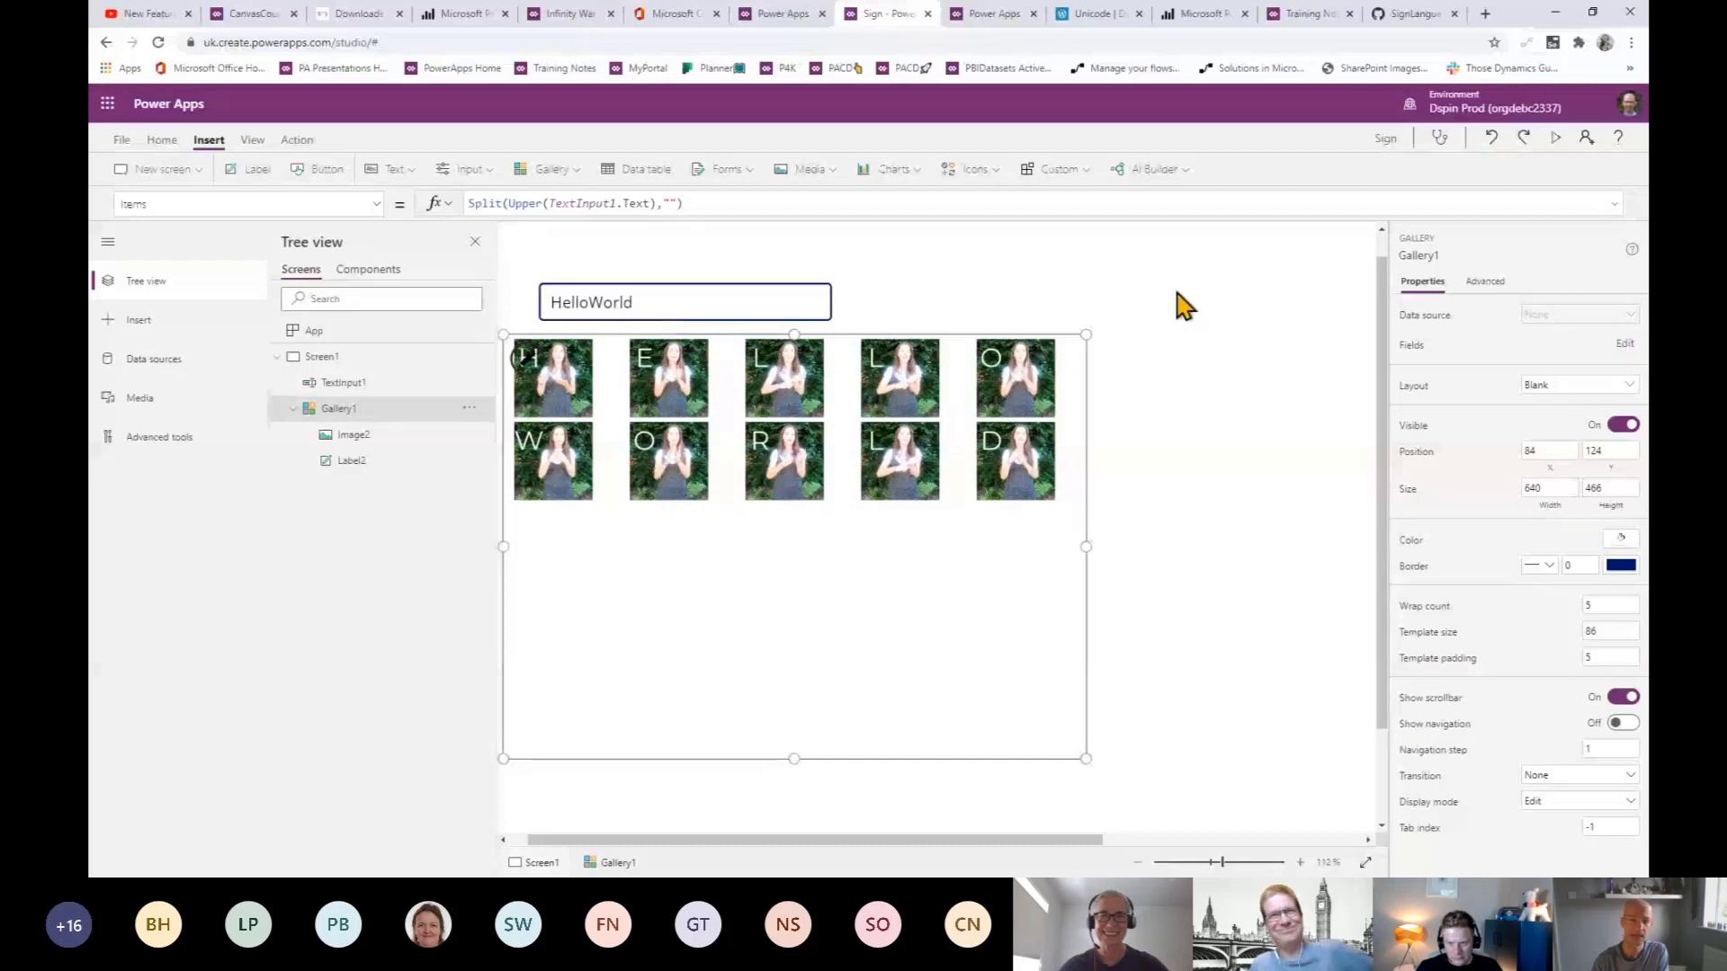
- Preview the app with F5 and change World to Mummy to see its signs
key("F5")
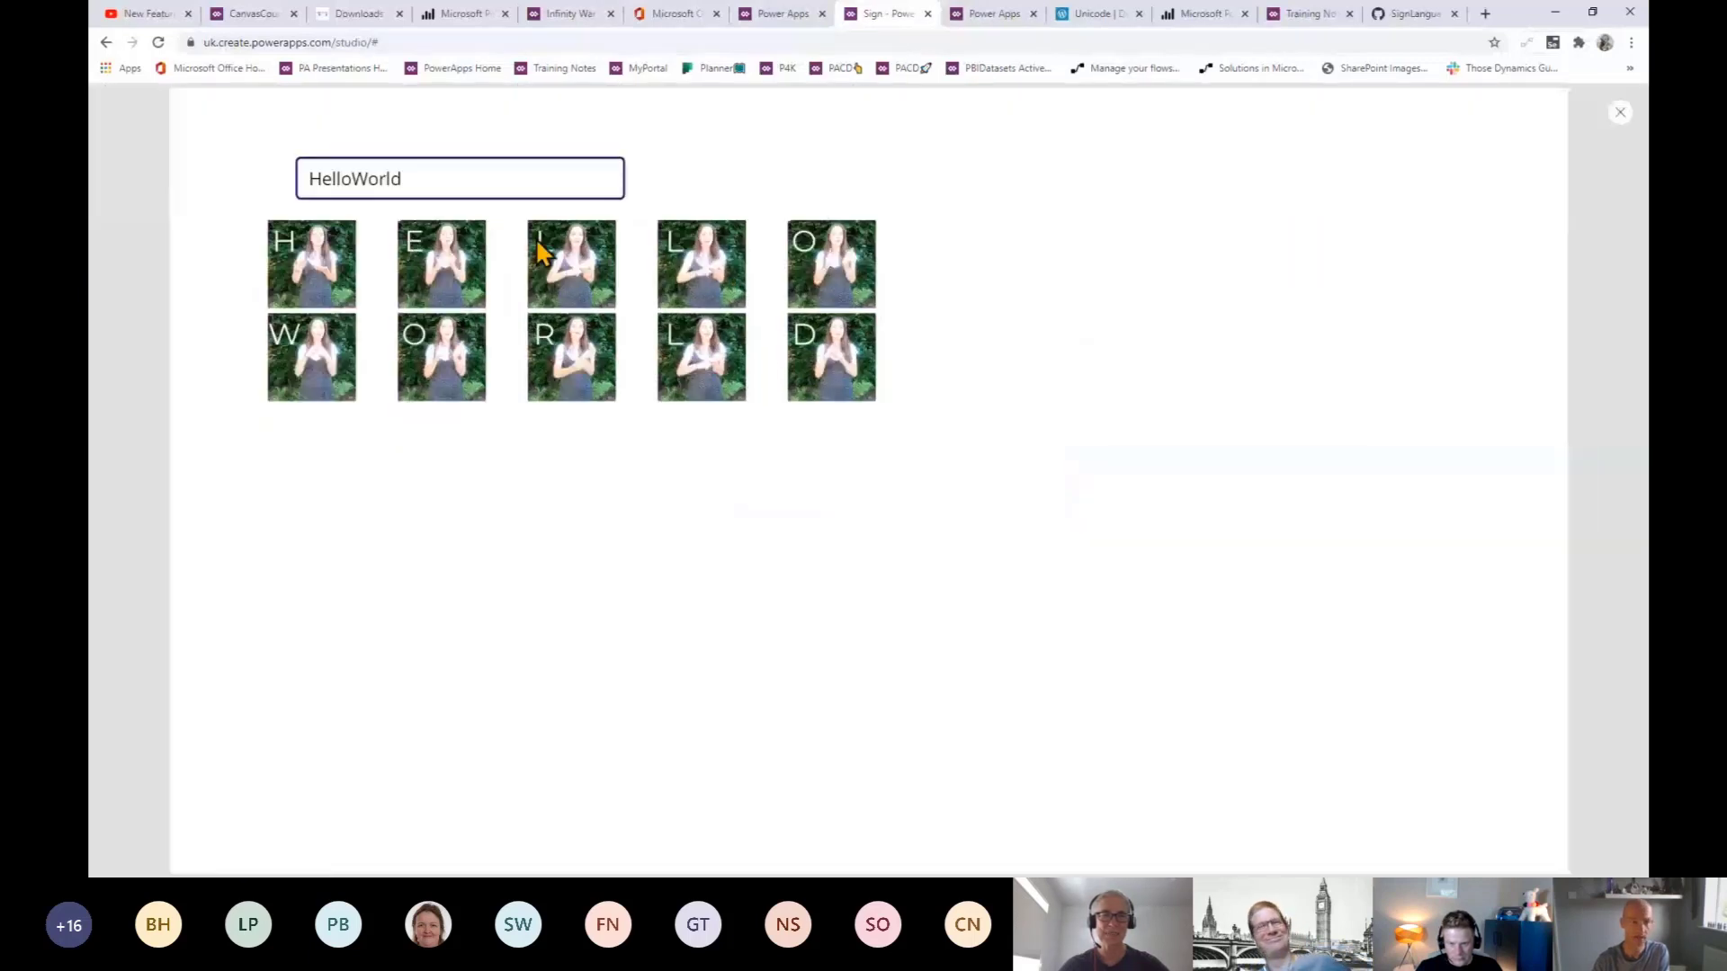
left_click_drag(417, 181, 356, 178)
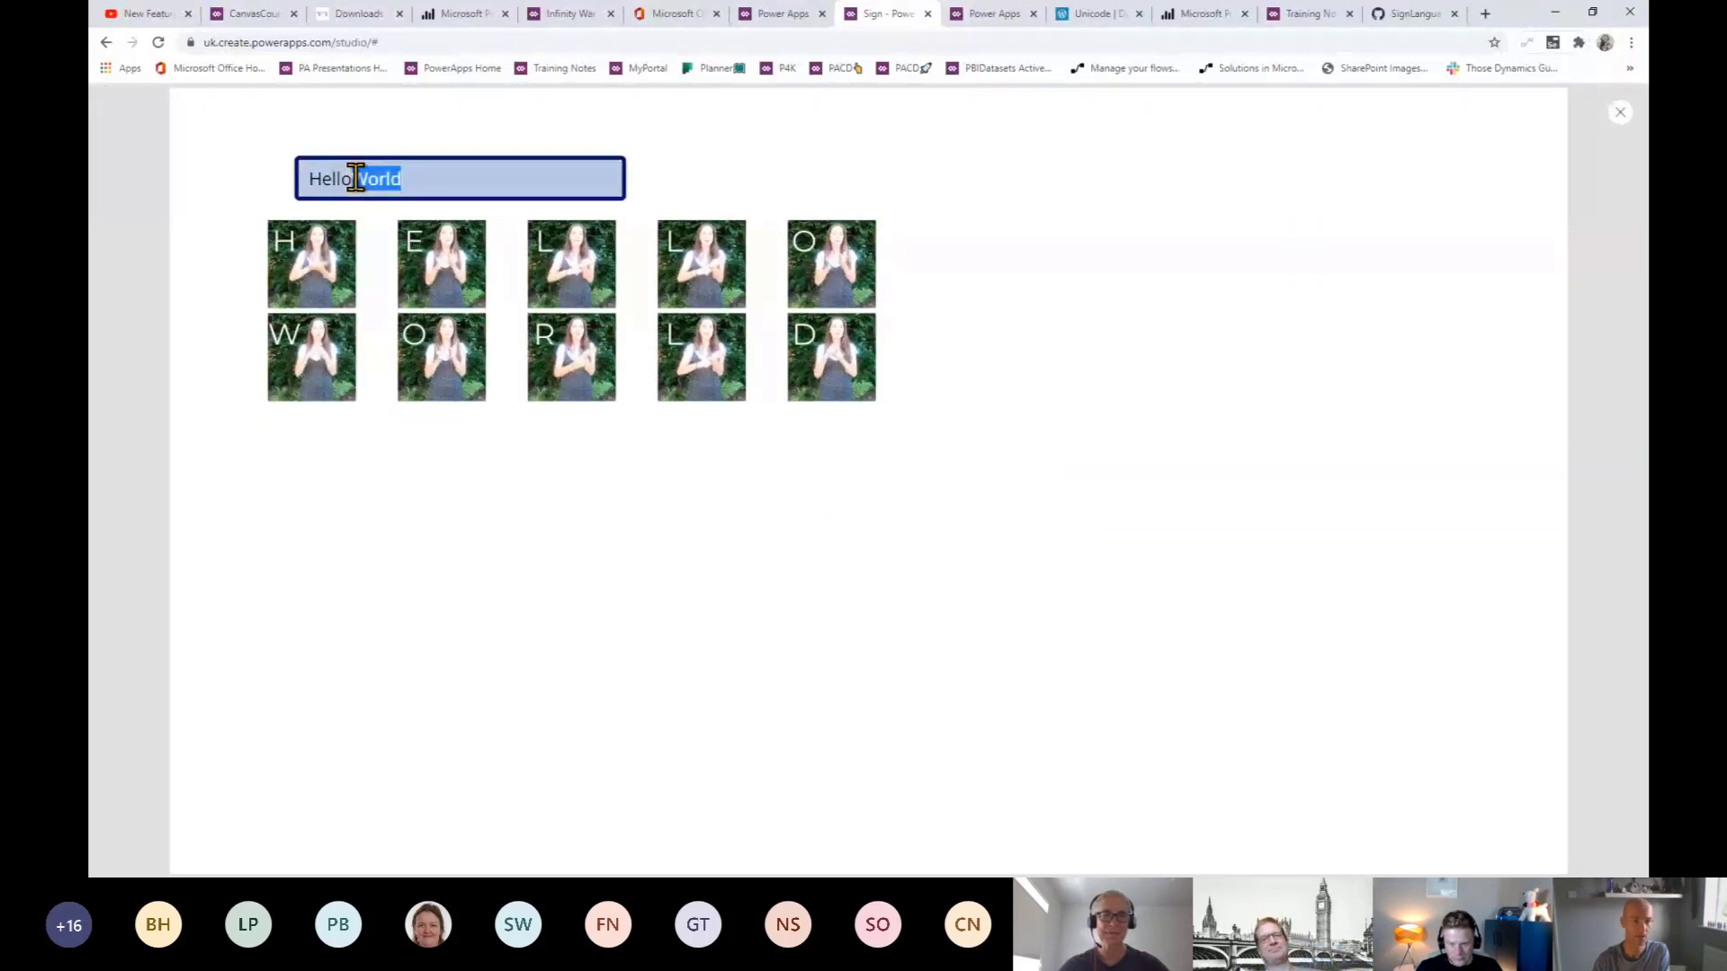
type("Mummy")
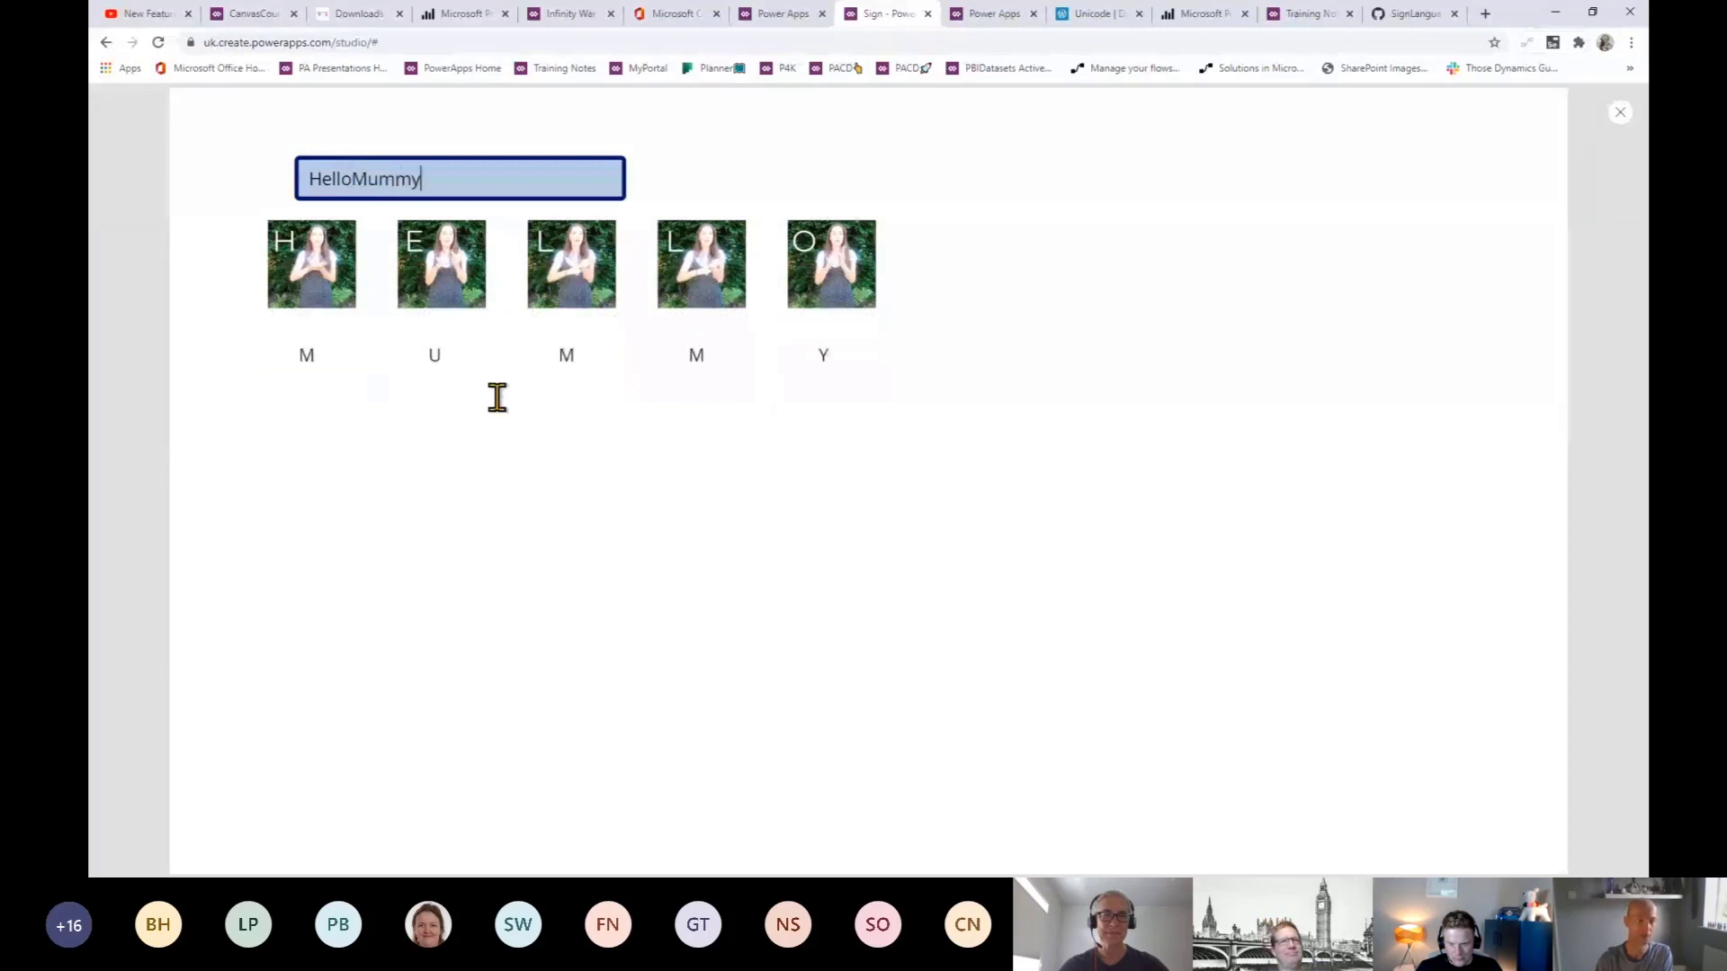
left_click(432, 528)
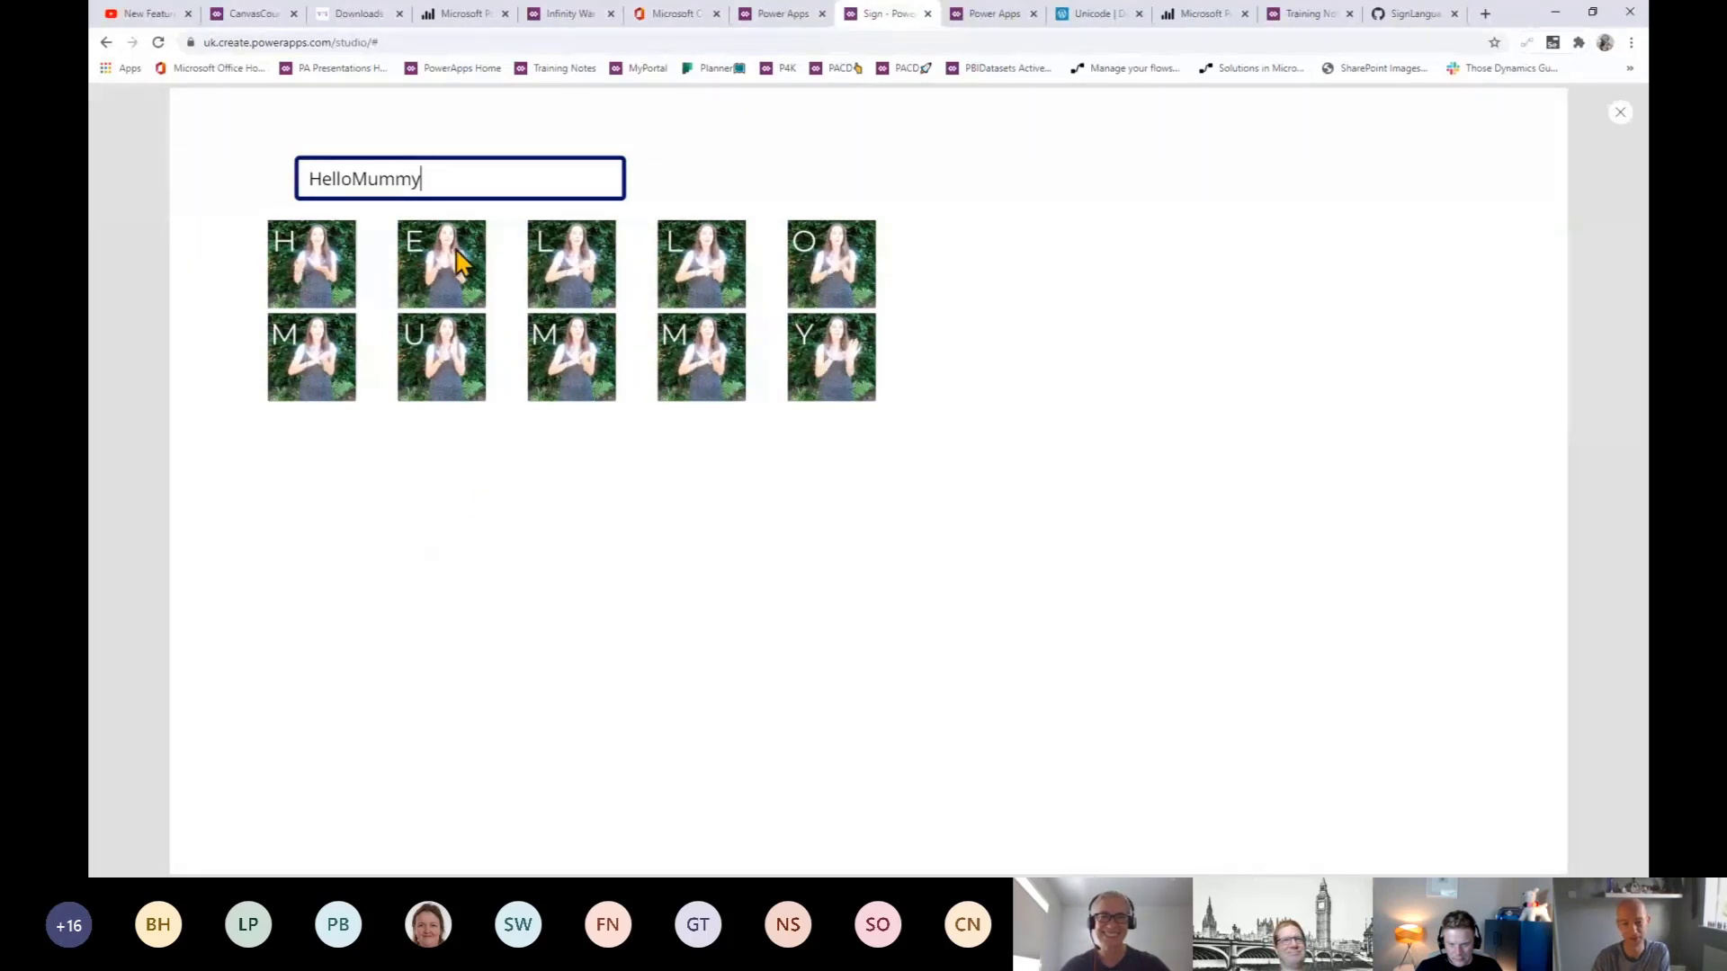
- Replace Mummy with a first name in the preview's text box
left_click(360, 179)
left_click_drag(356, 178, 429, 185)
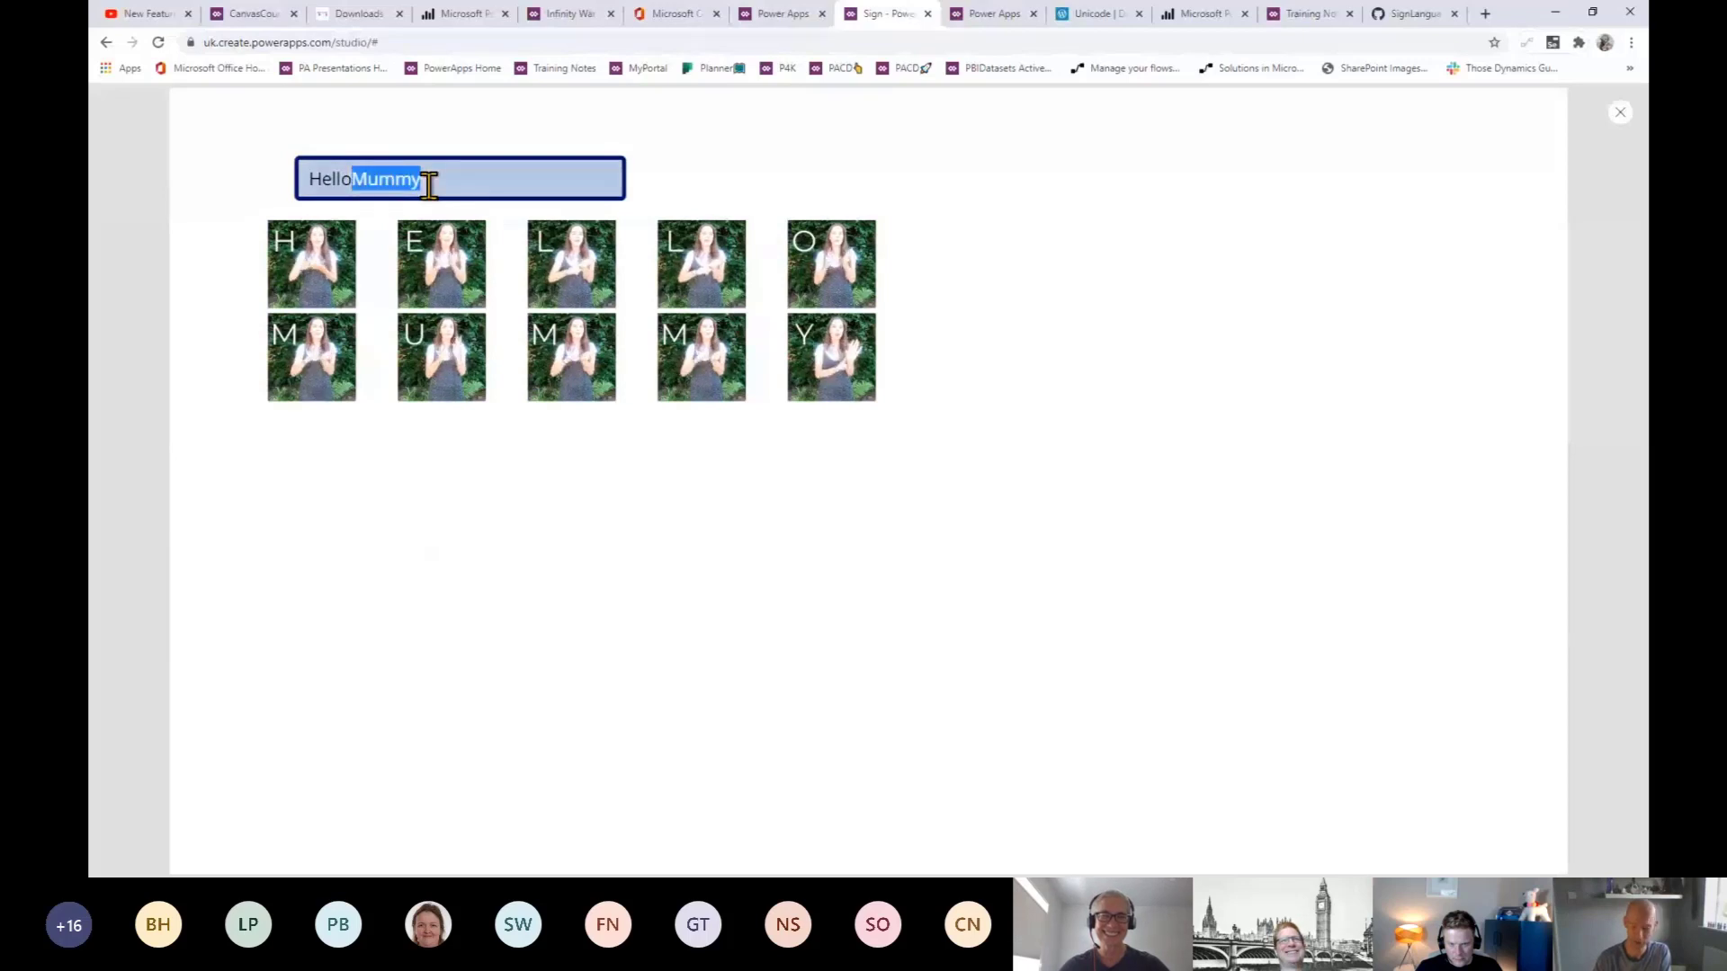
type("Kei")
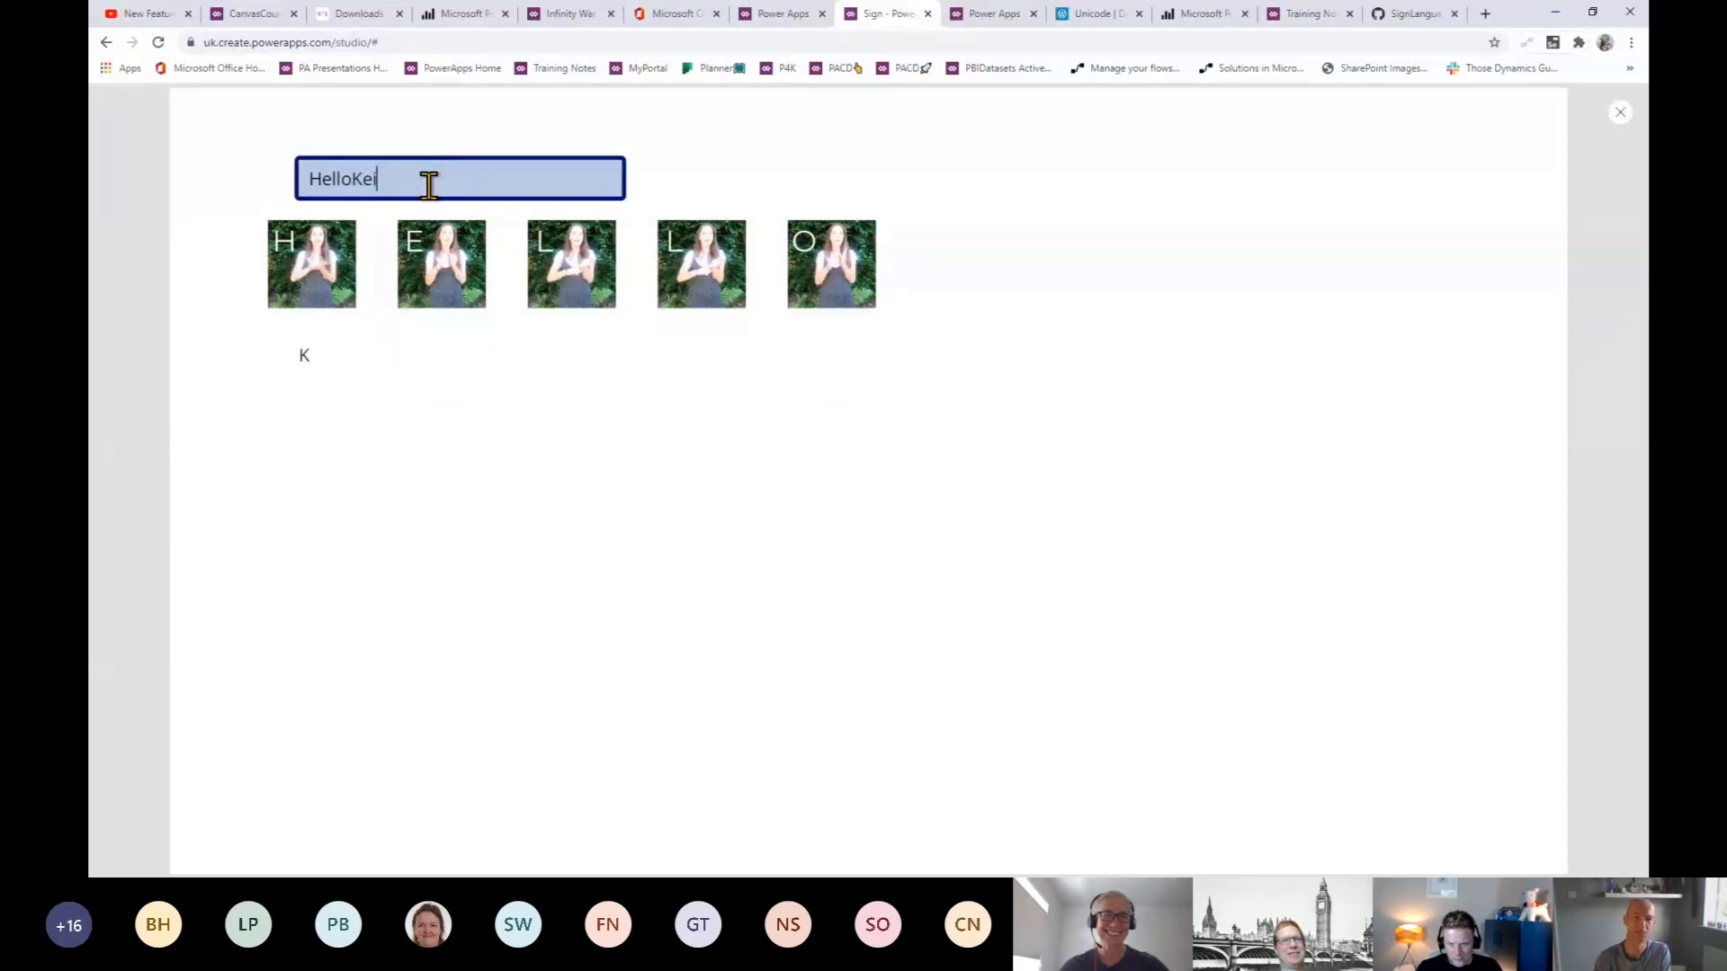
type("th")
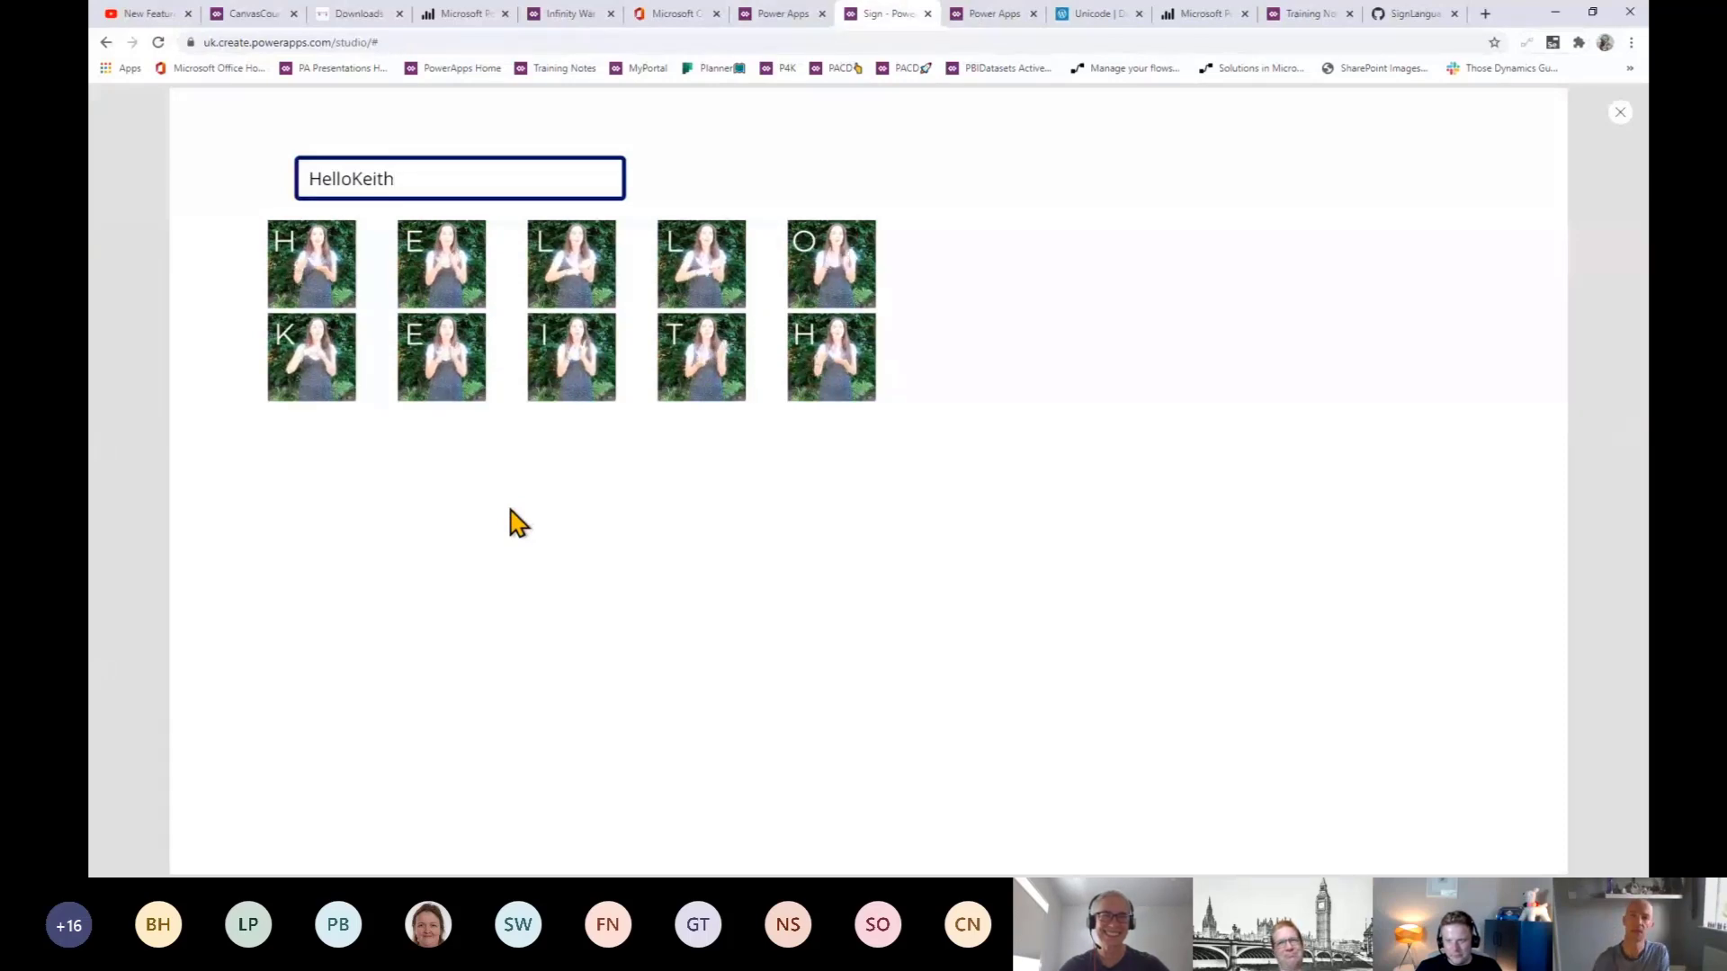
left_click(782, 13)
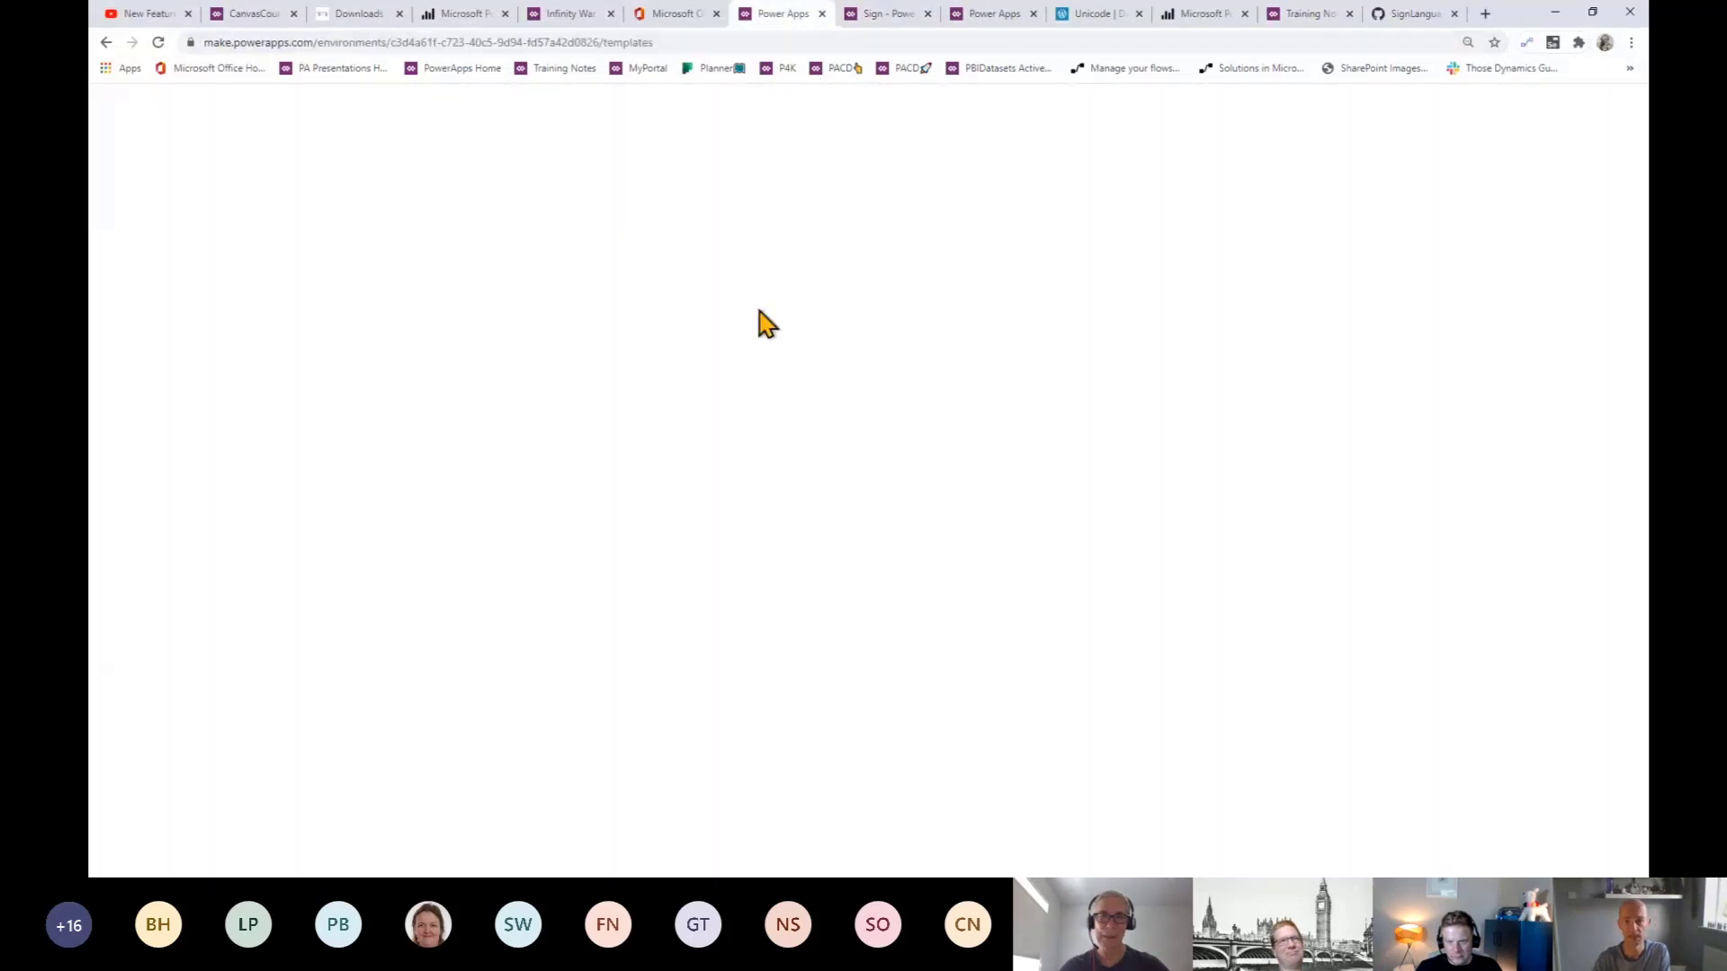
- Close the templates tab and pick the CDS Entity Creation point in the 3 Screen App lesson
left_click(821, 14)
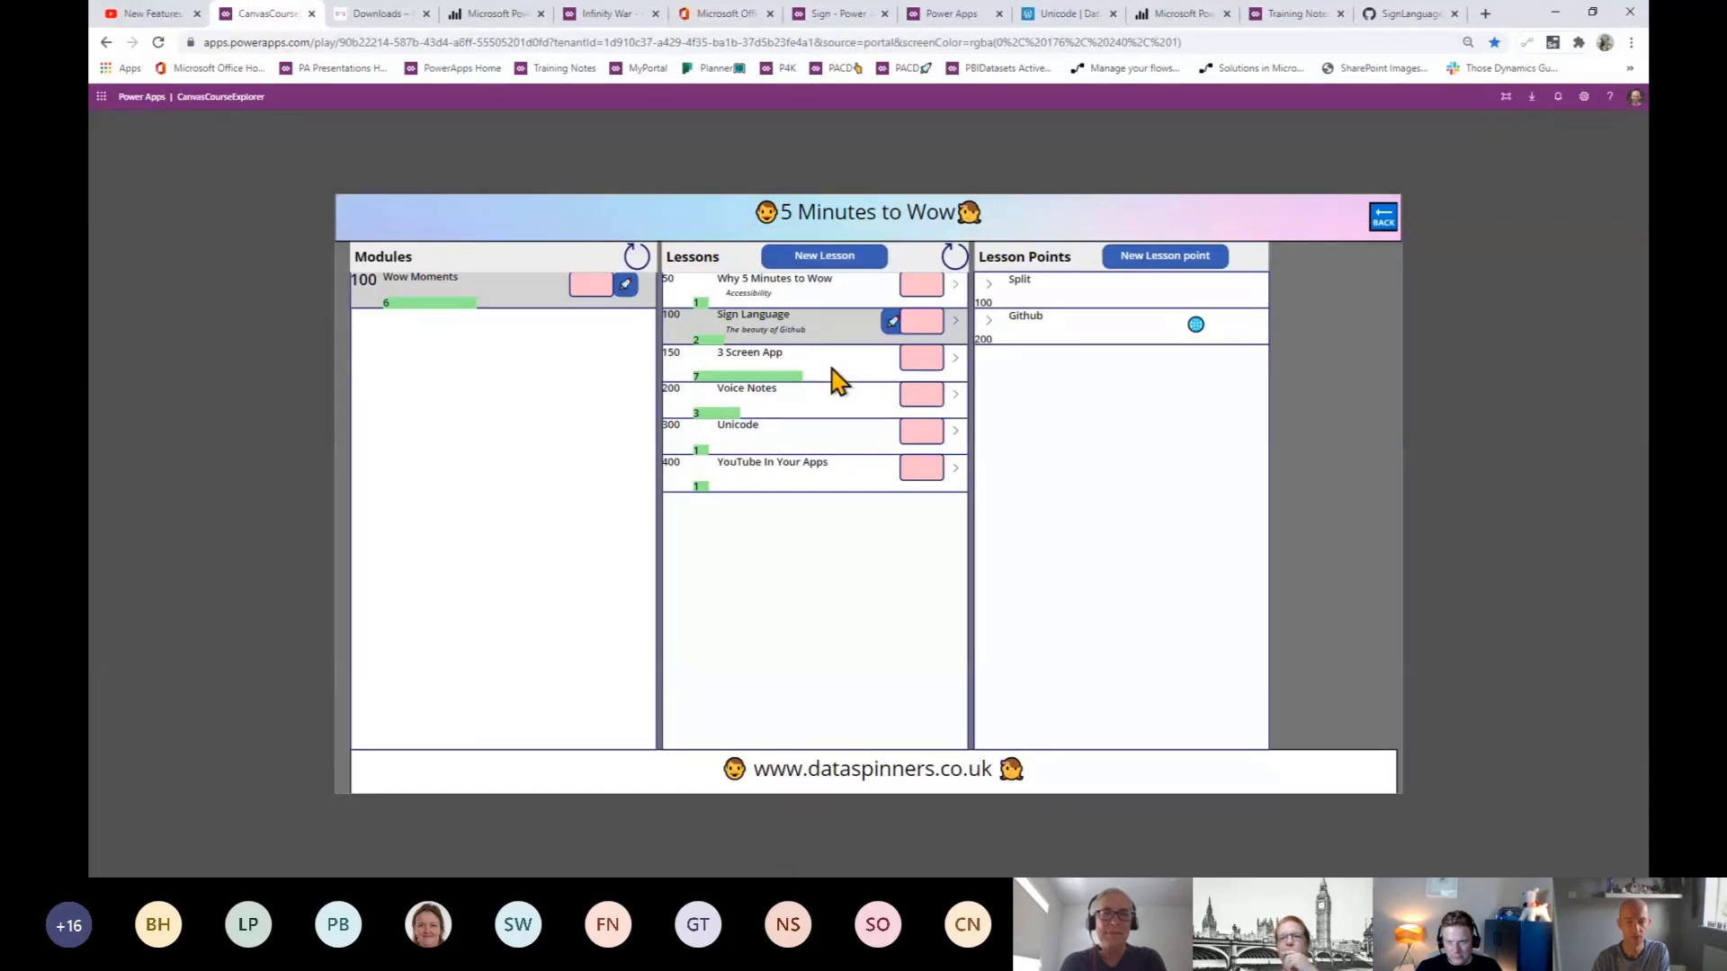
left_click(838, 380)
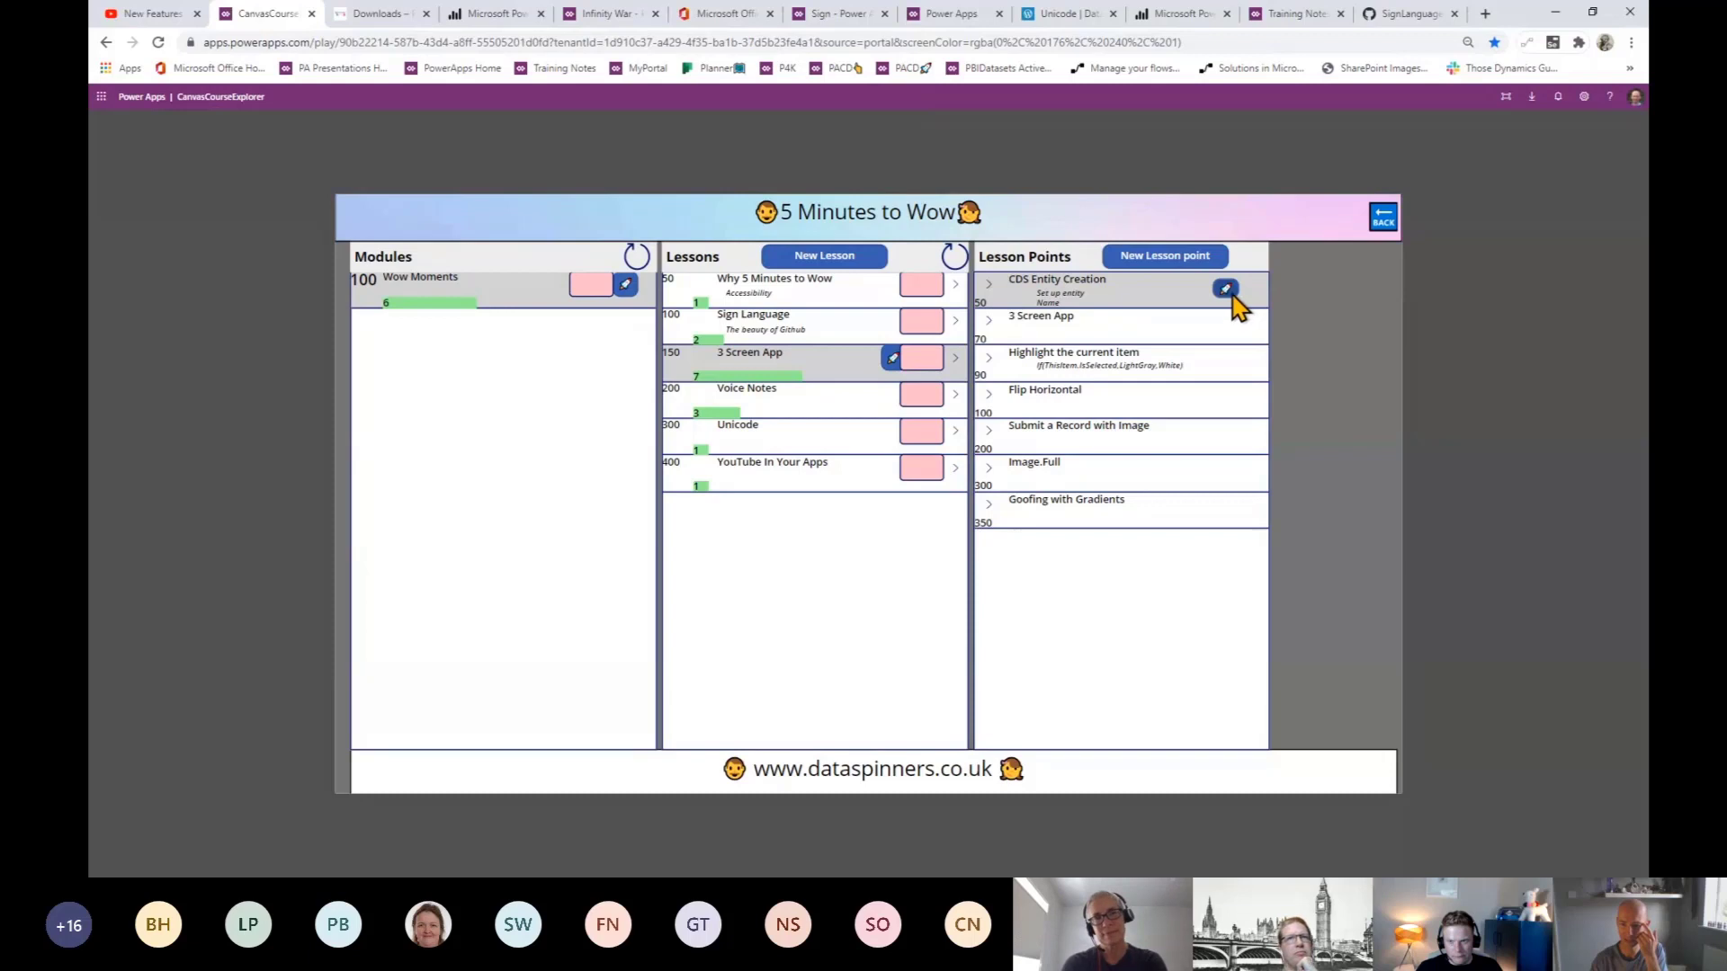
left_click(986, 286)
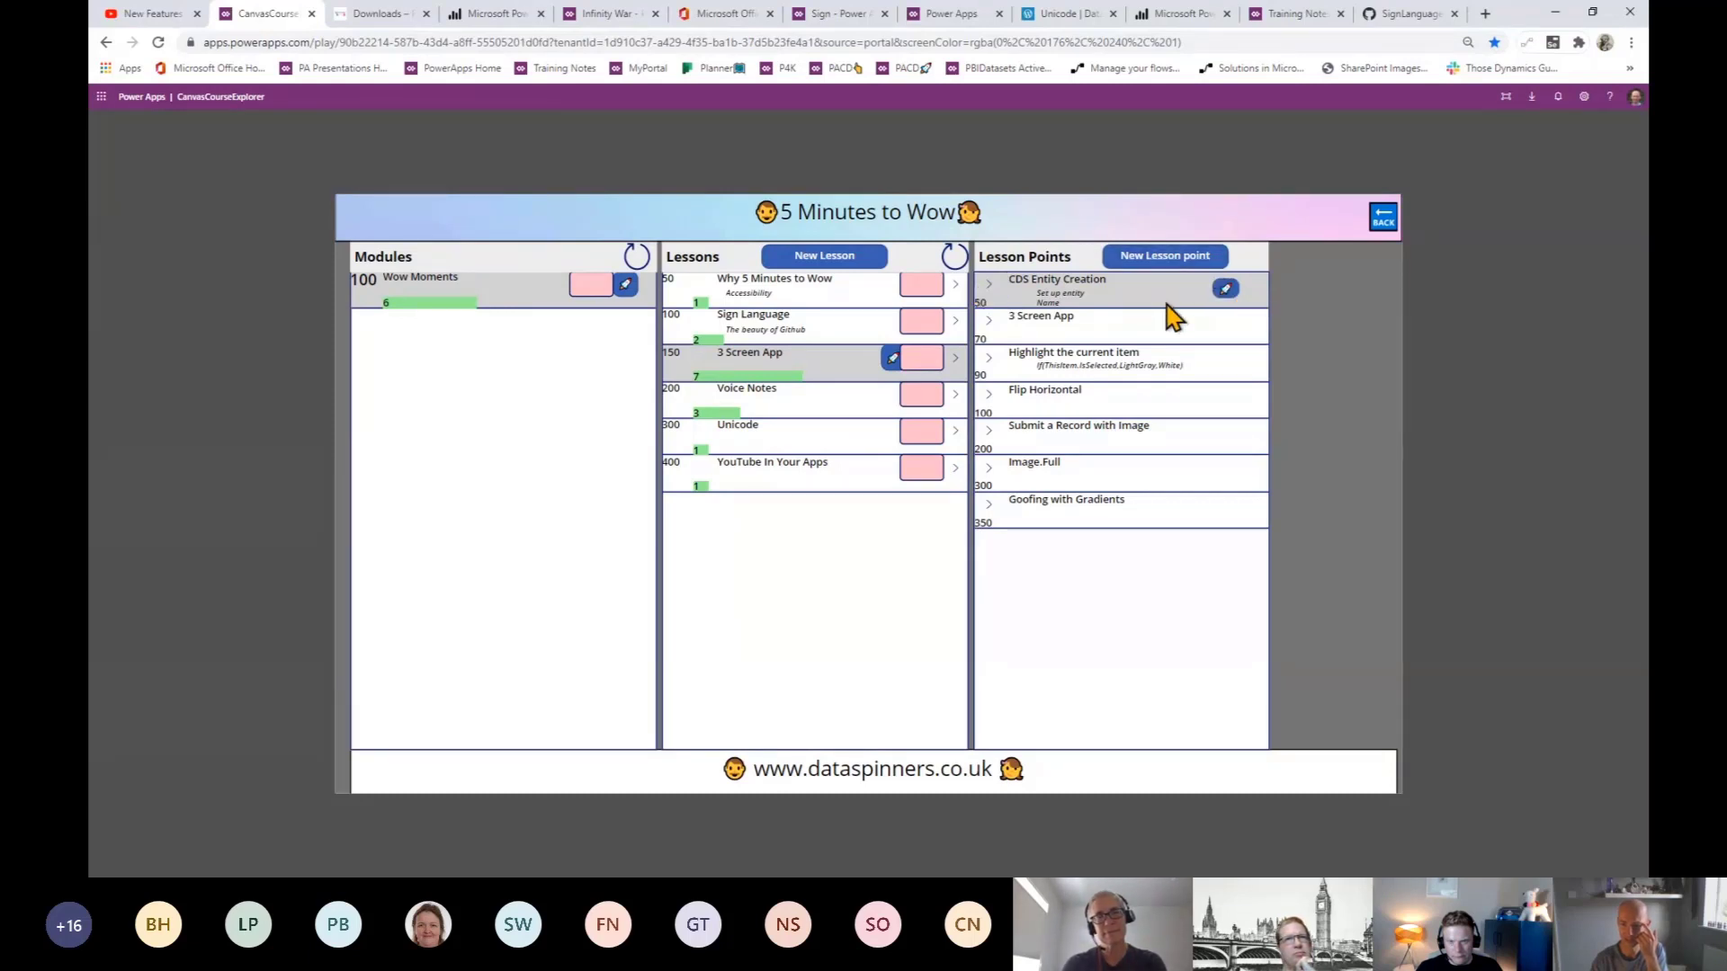
- Load CDS Entity Creation into the lesson point edit form, then return to the Course Organiser solution
left_click(1181, 268)
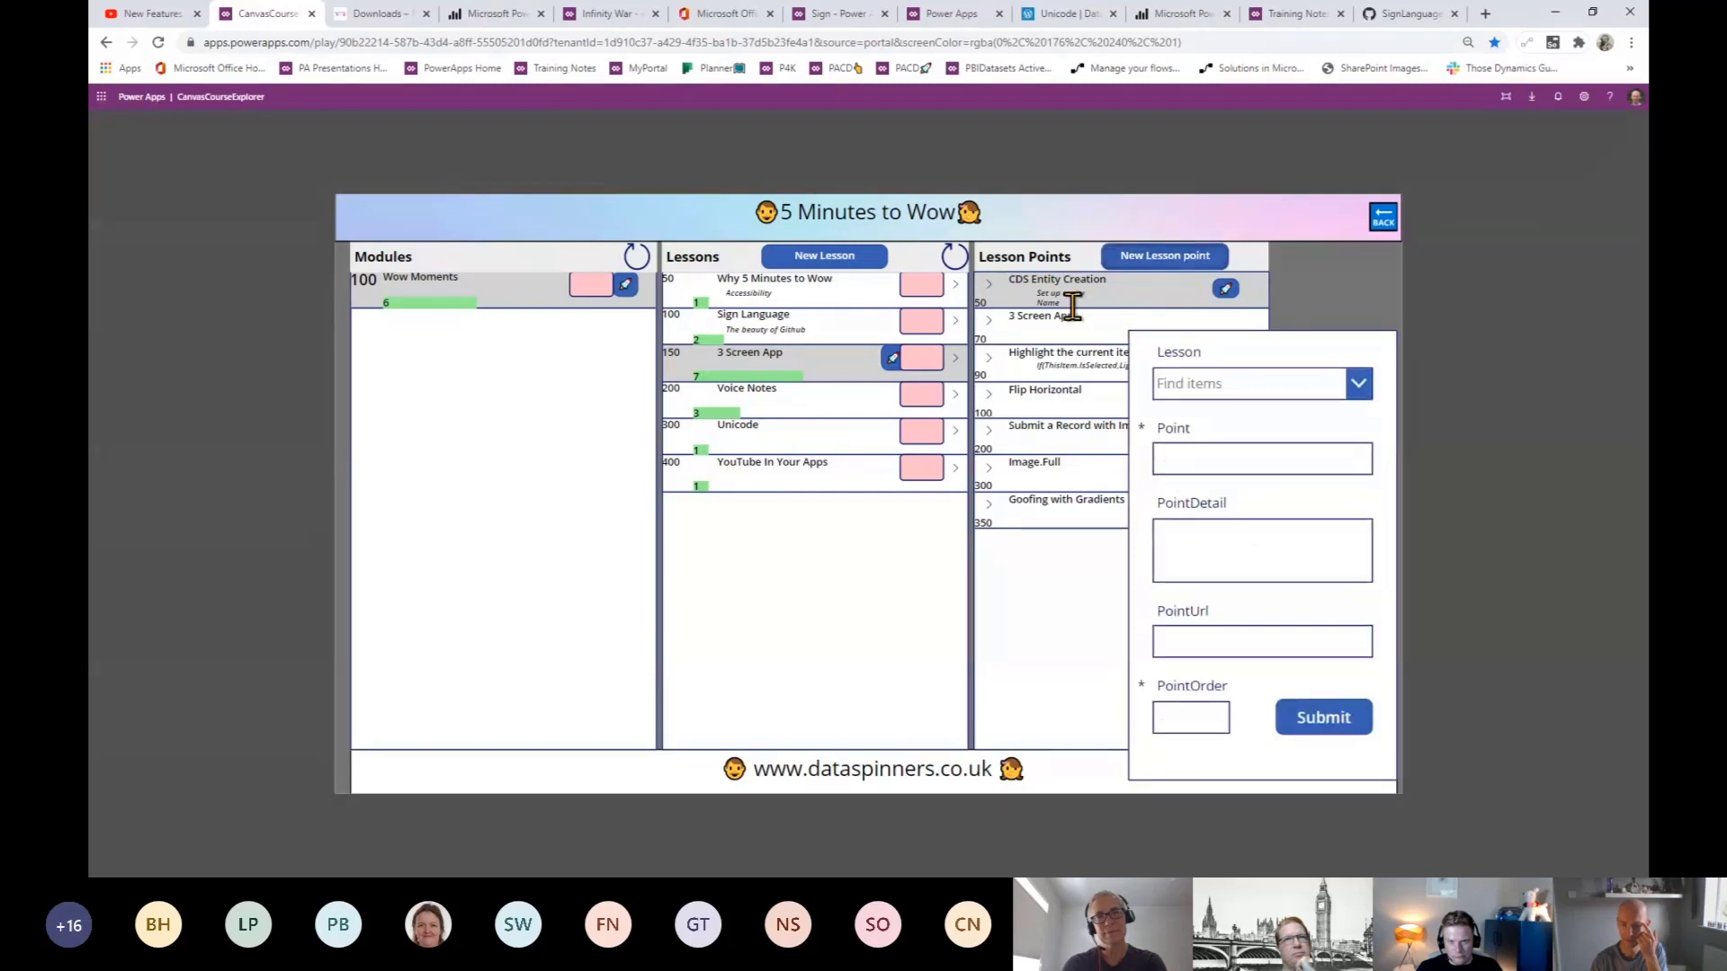
left_click(991, 286)
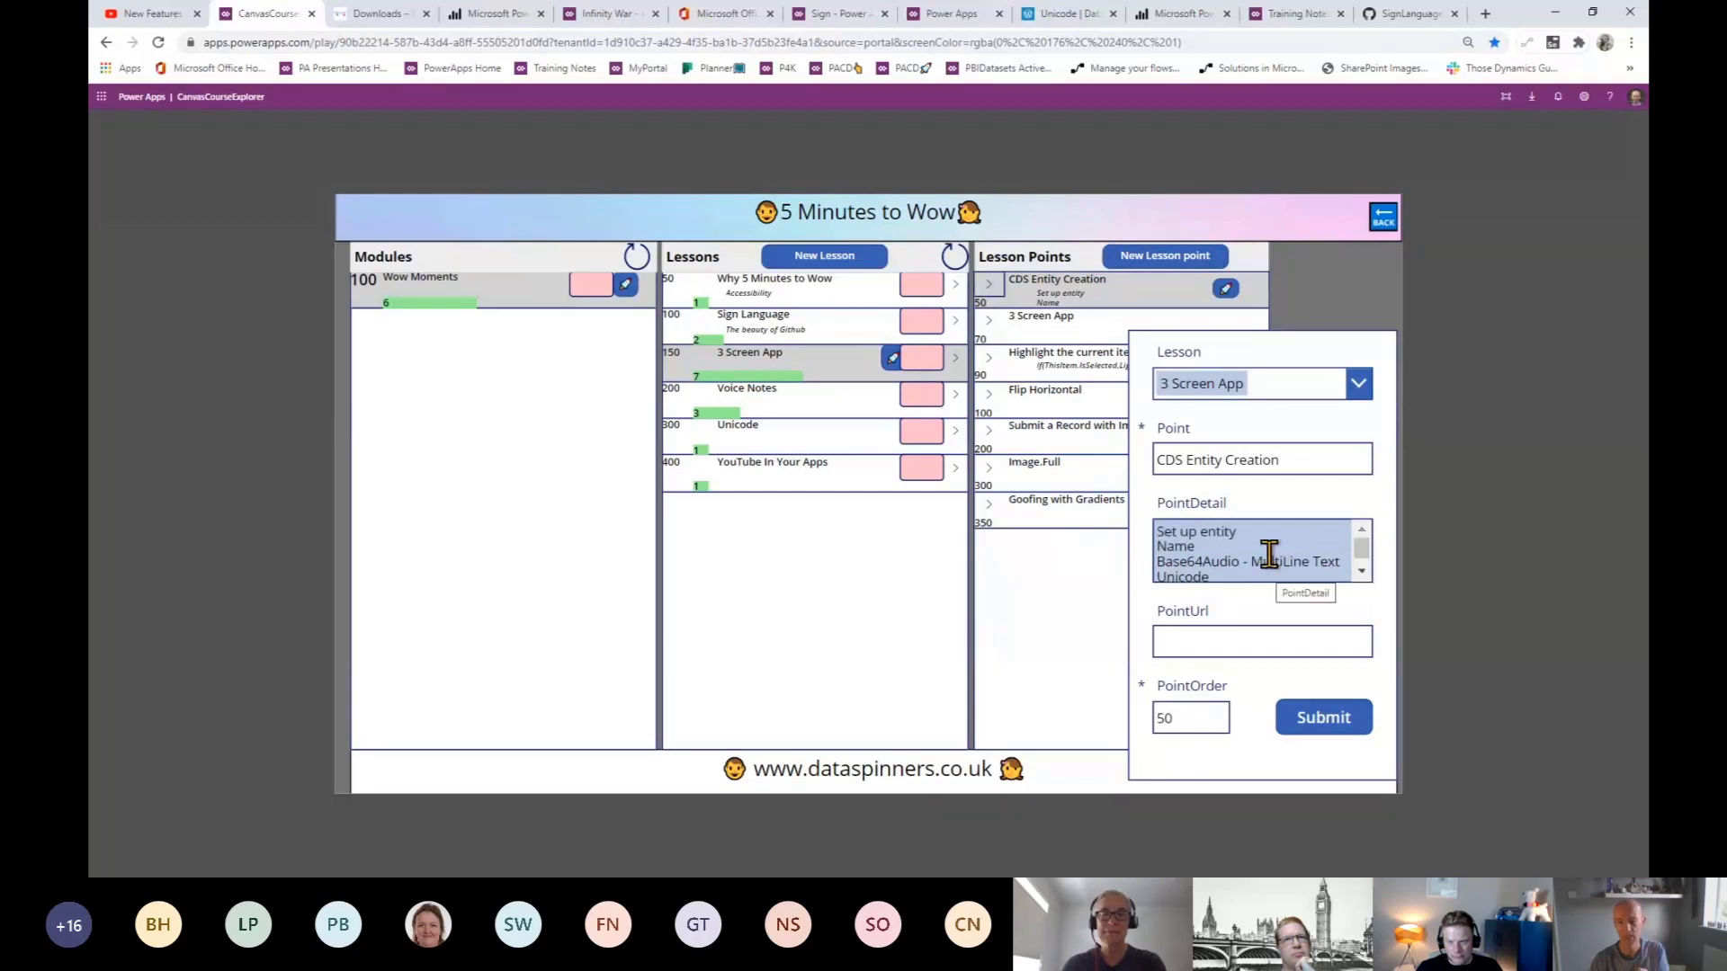
scroll(1272, 554, "down", 1)
scroll(1271, 557, "up", 1)
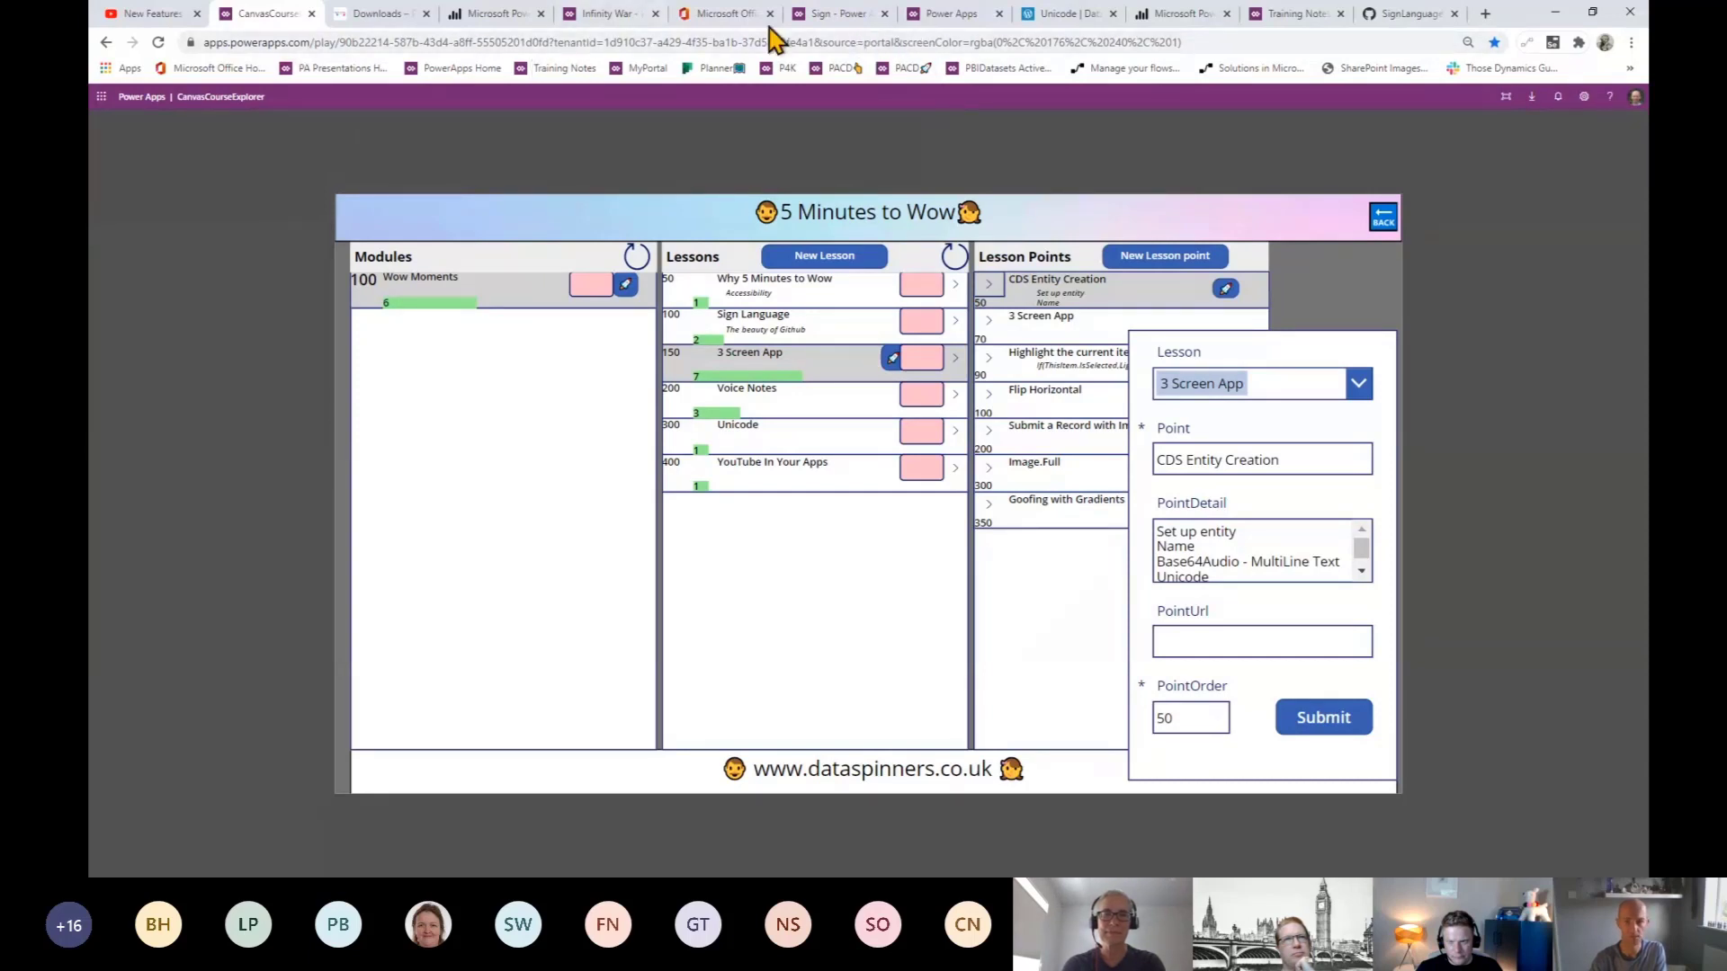
left_click(935, 16)
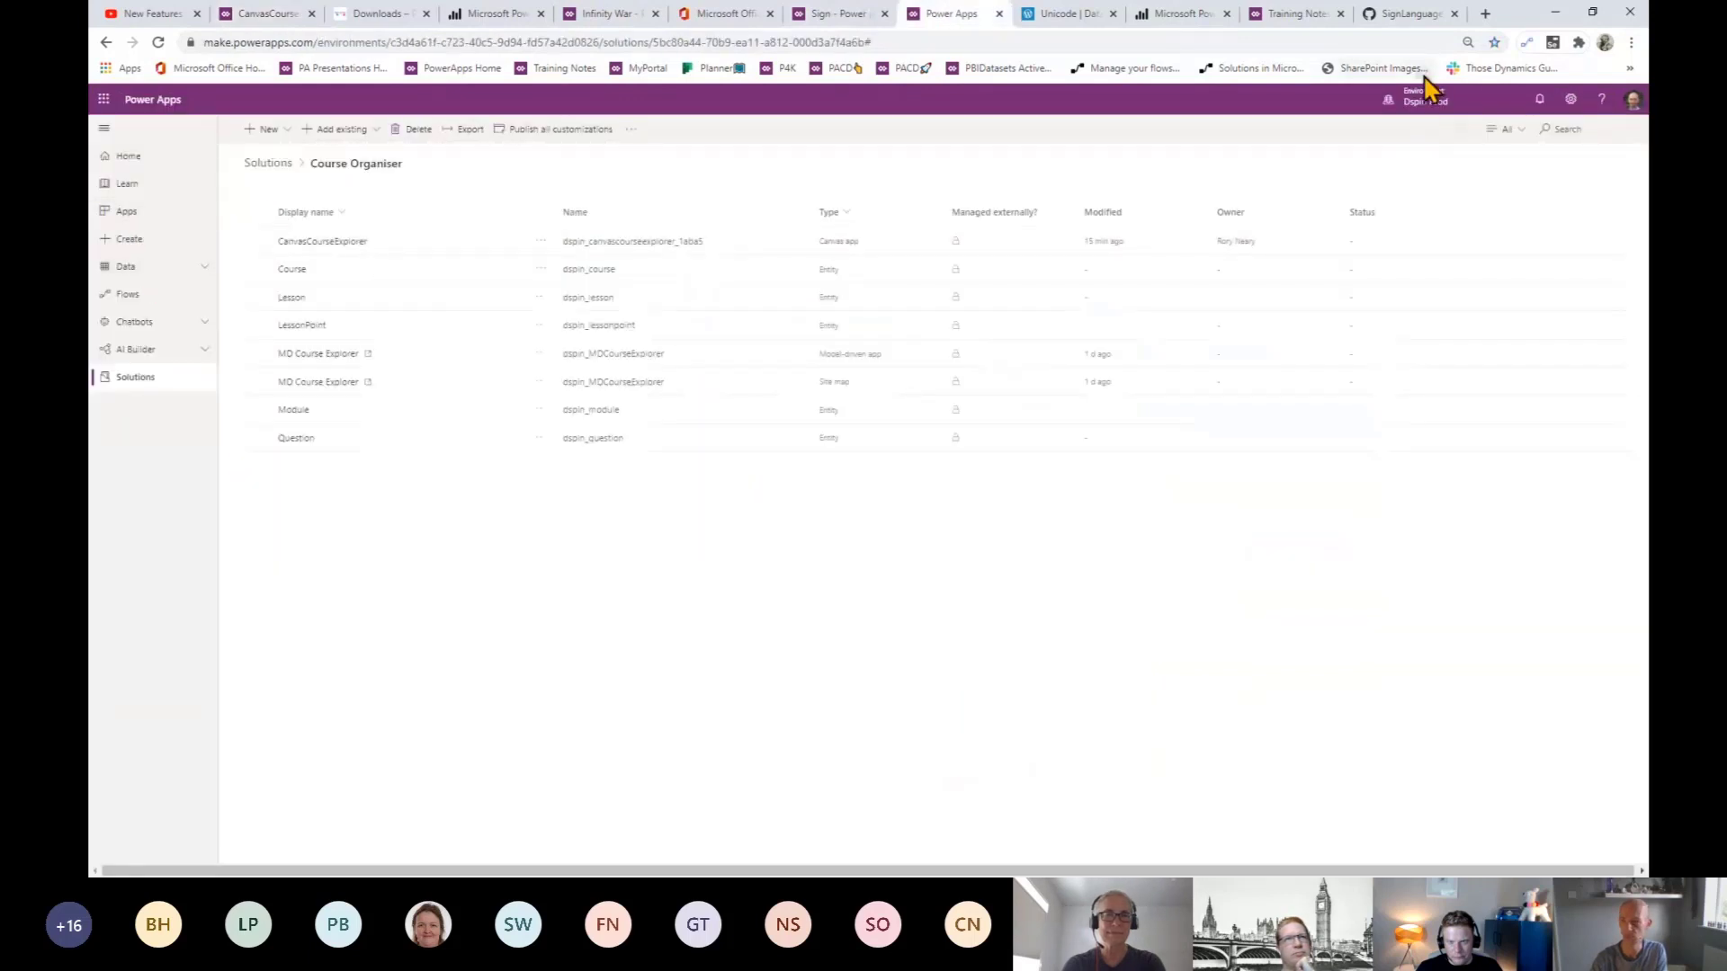
- Go back to the Course Organiser solution page
left_click(1394, 68)
left_click(1375, 115)
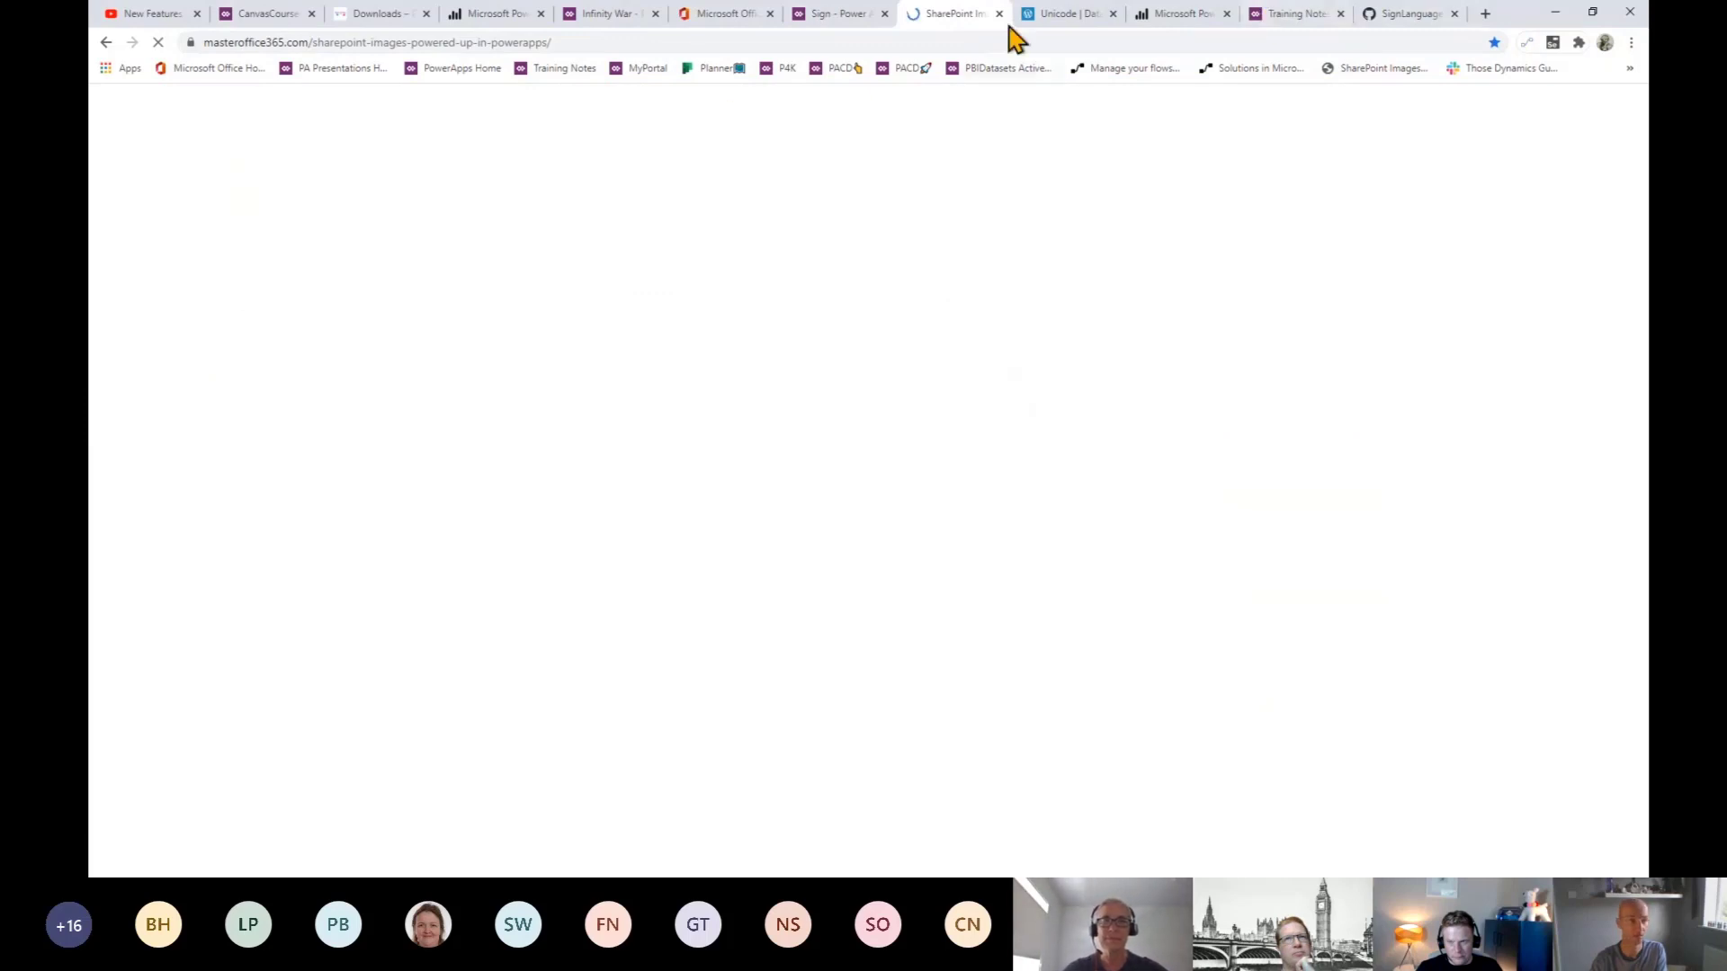
left_click(107, 43)
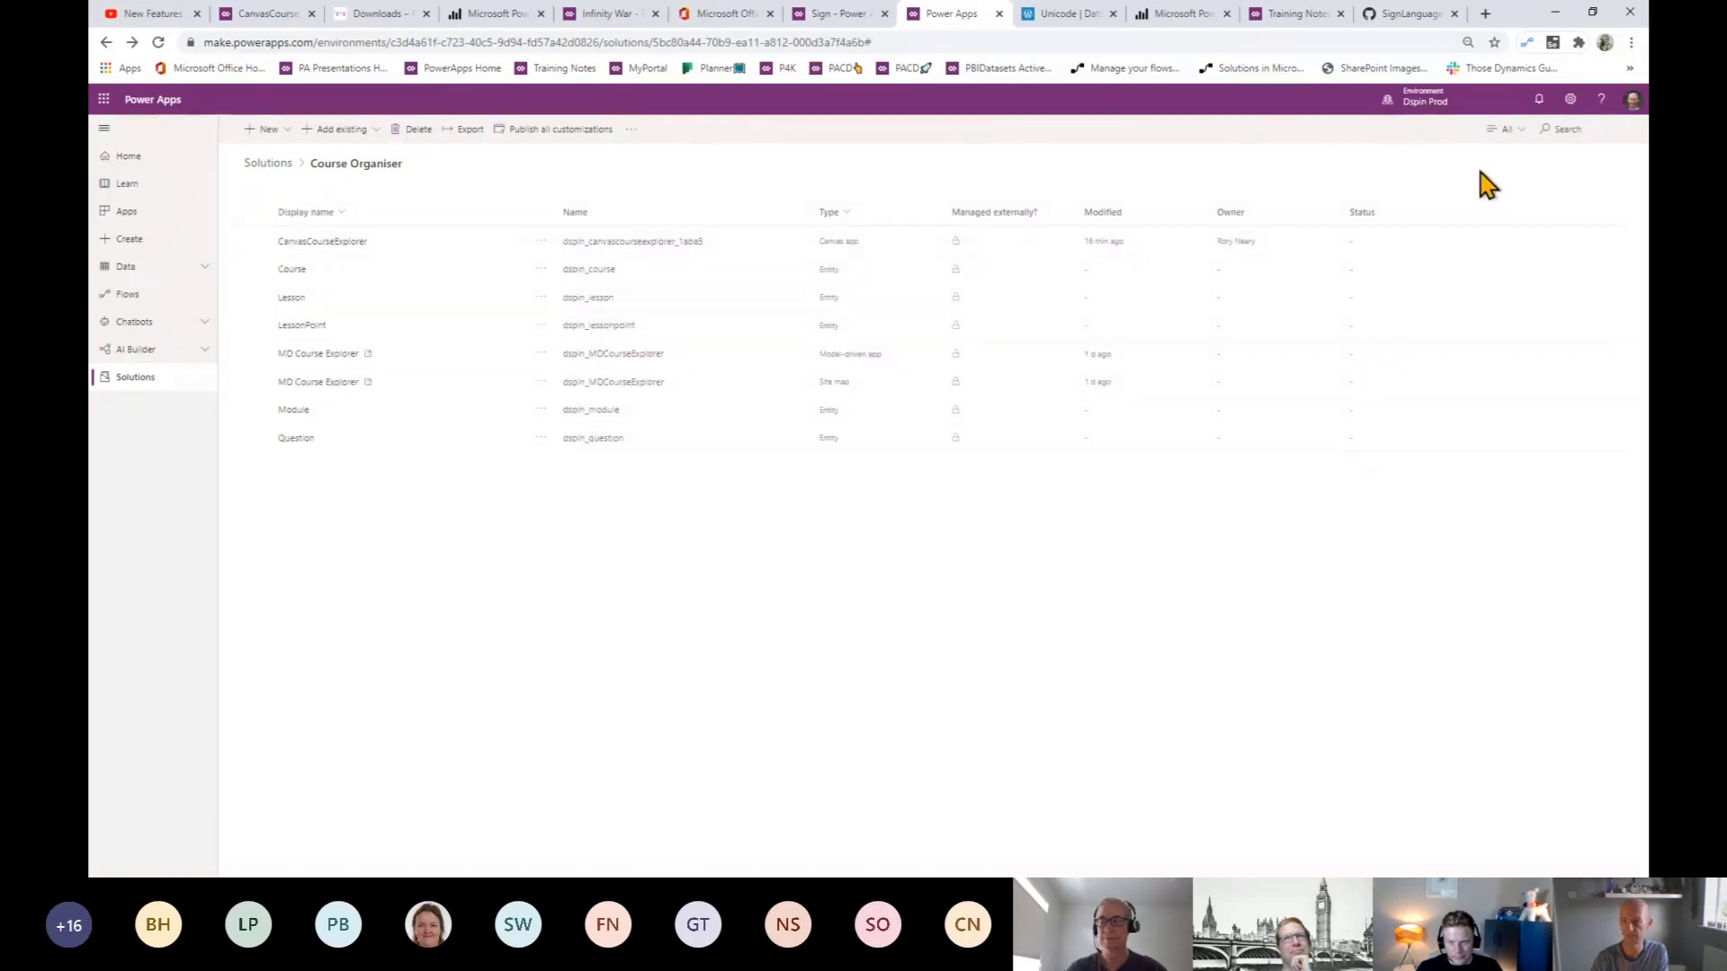
- Switch to the Dspin Sand environment and open its Data Entities list
left_click(1416, 99)
left_click(1518, 267)
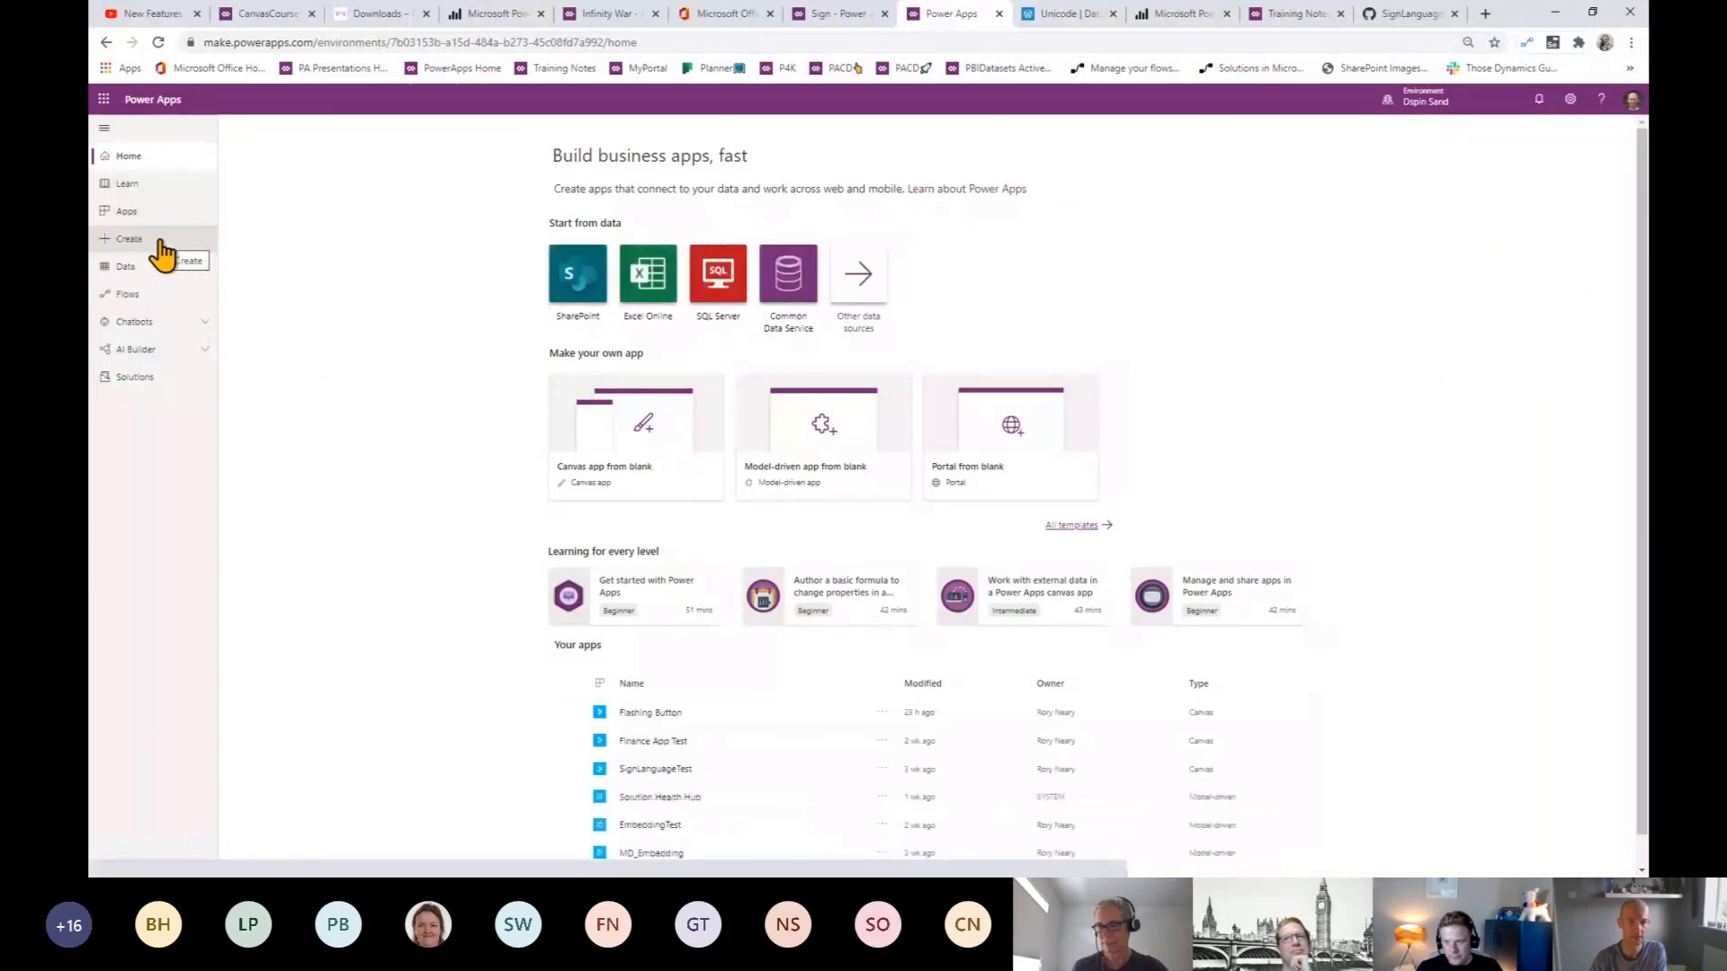
left_click(161, 244)
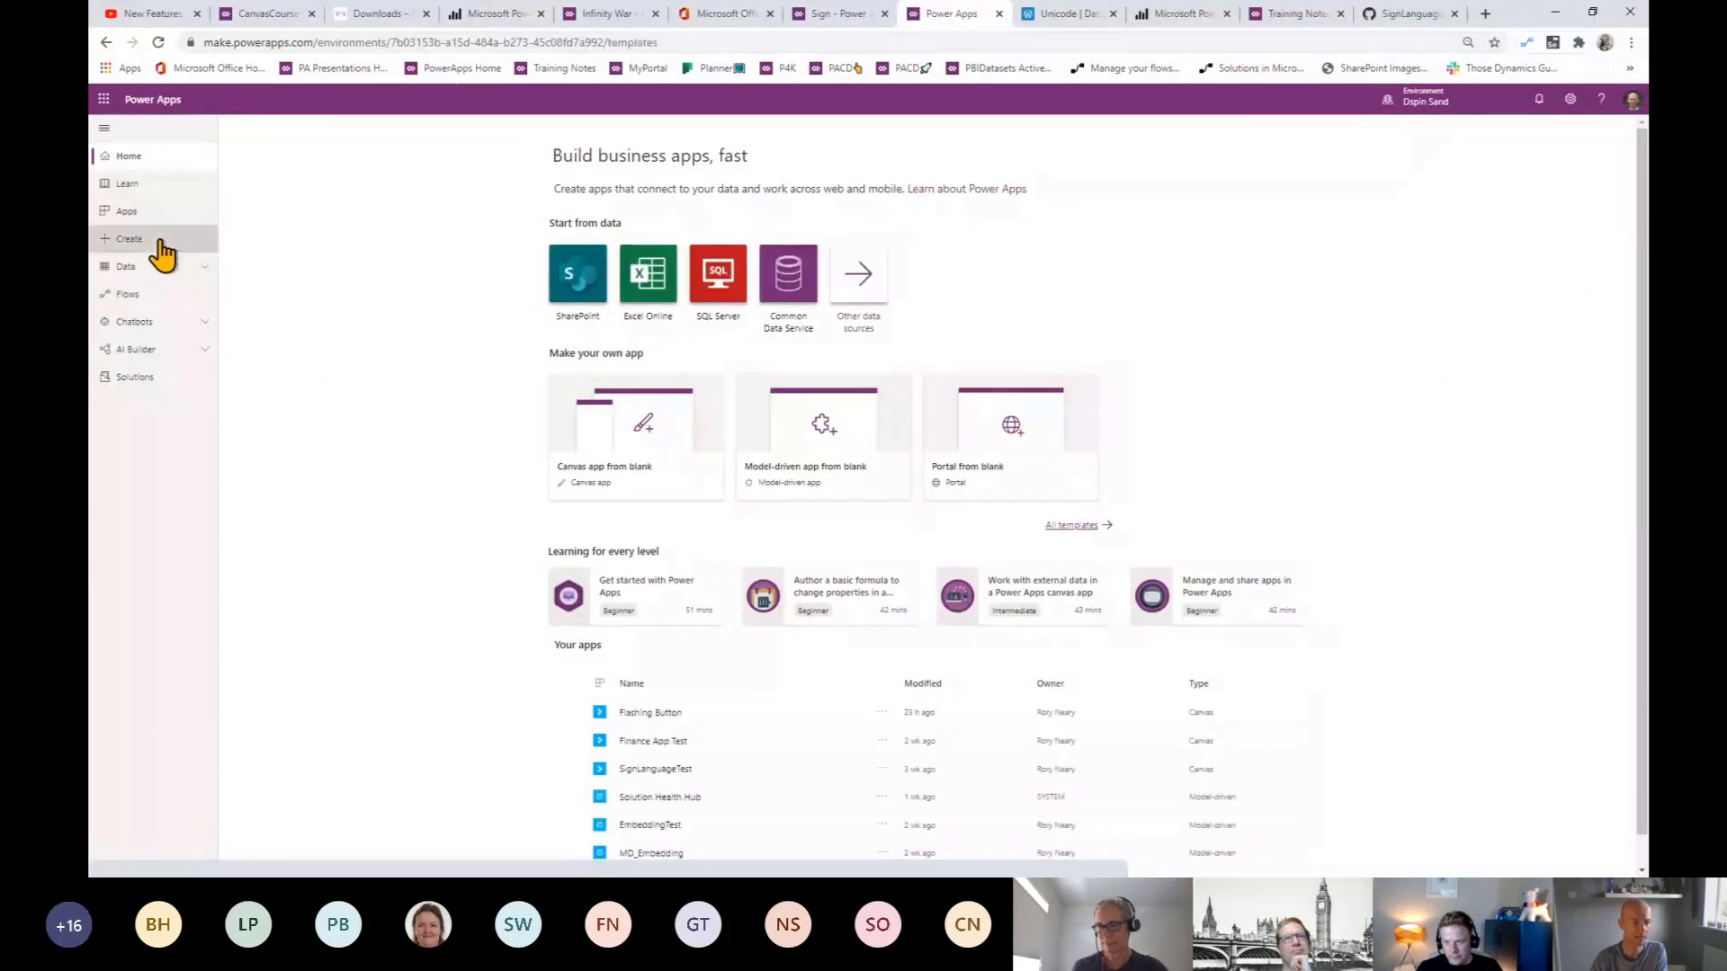
left_click(191, 268)
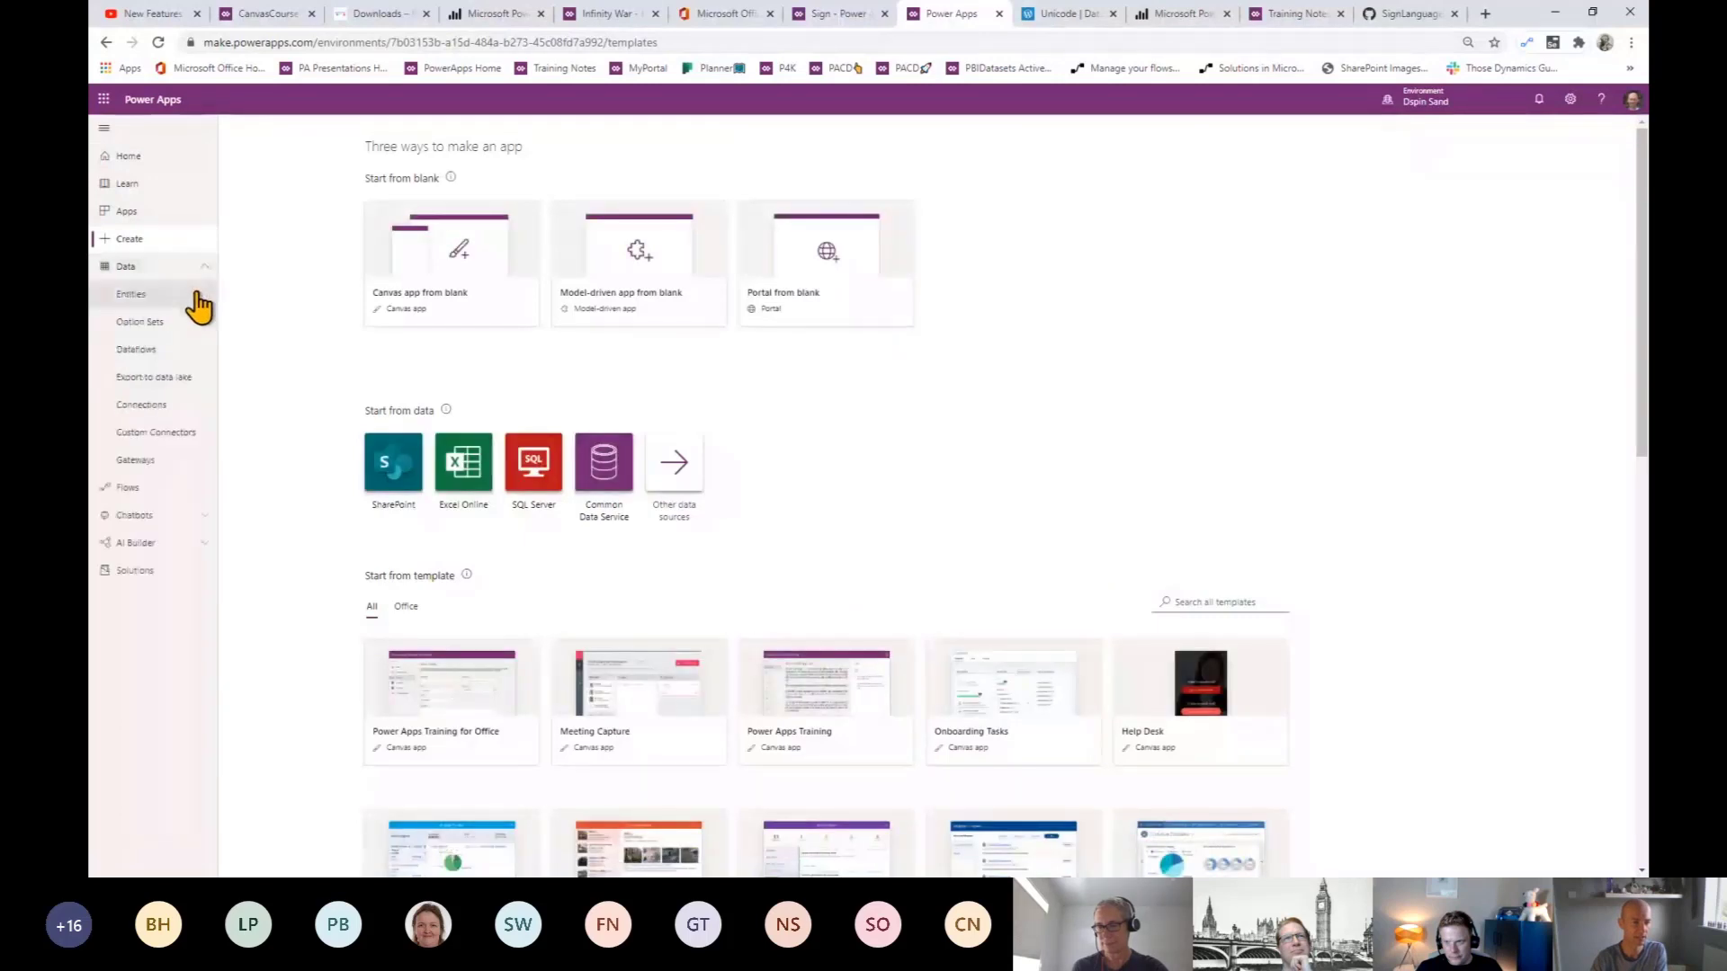
left_click(163, 295)
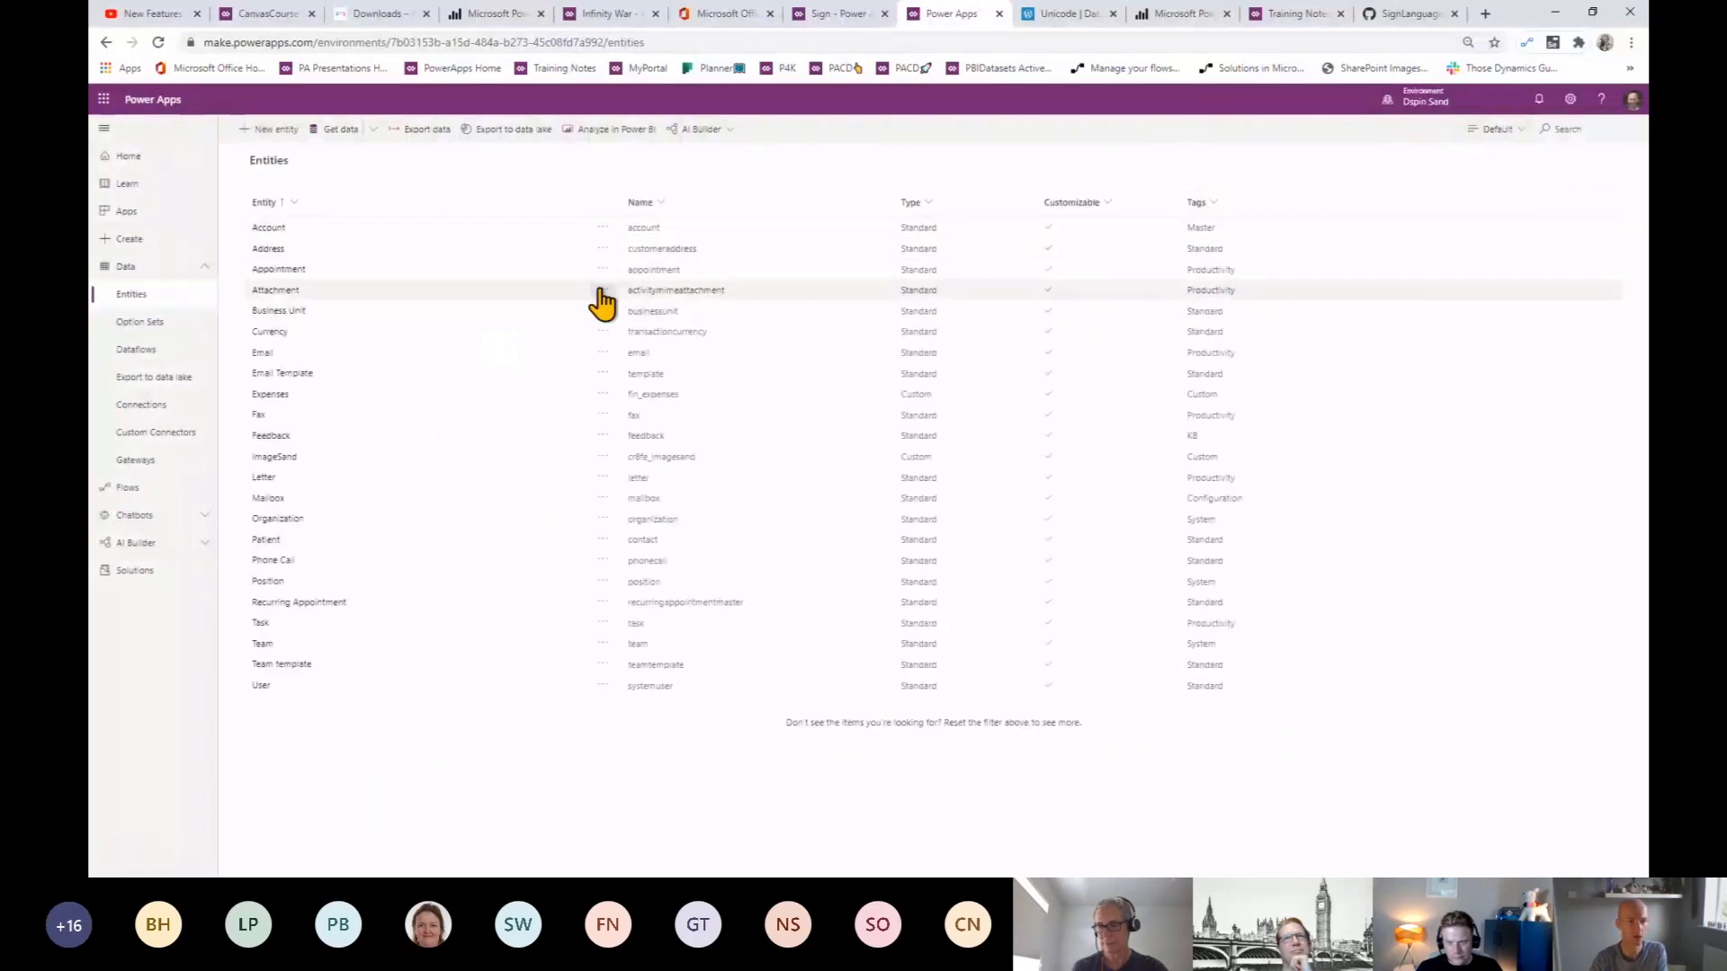
- Create a new AudioWow entity, correcting its plural name from AudioWows to AudioWow
left_click(279, 138)
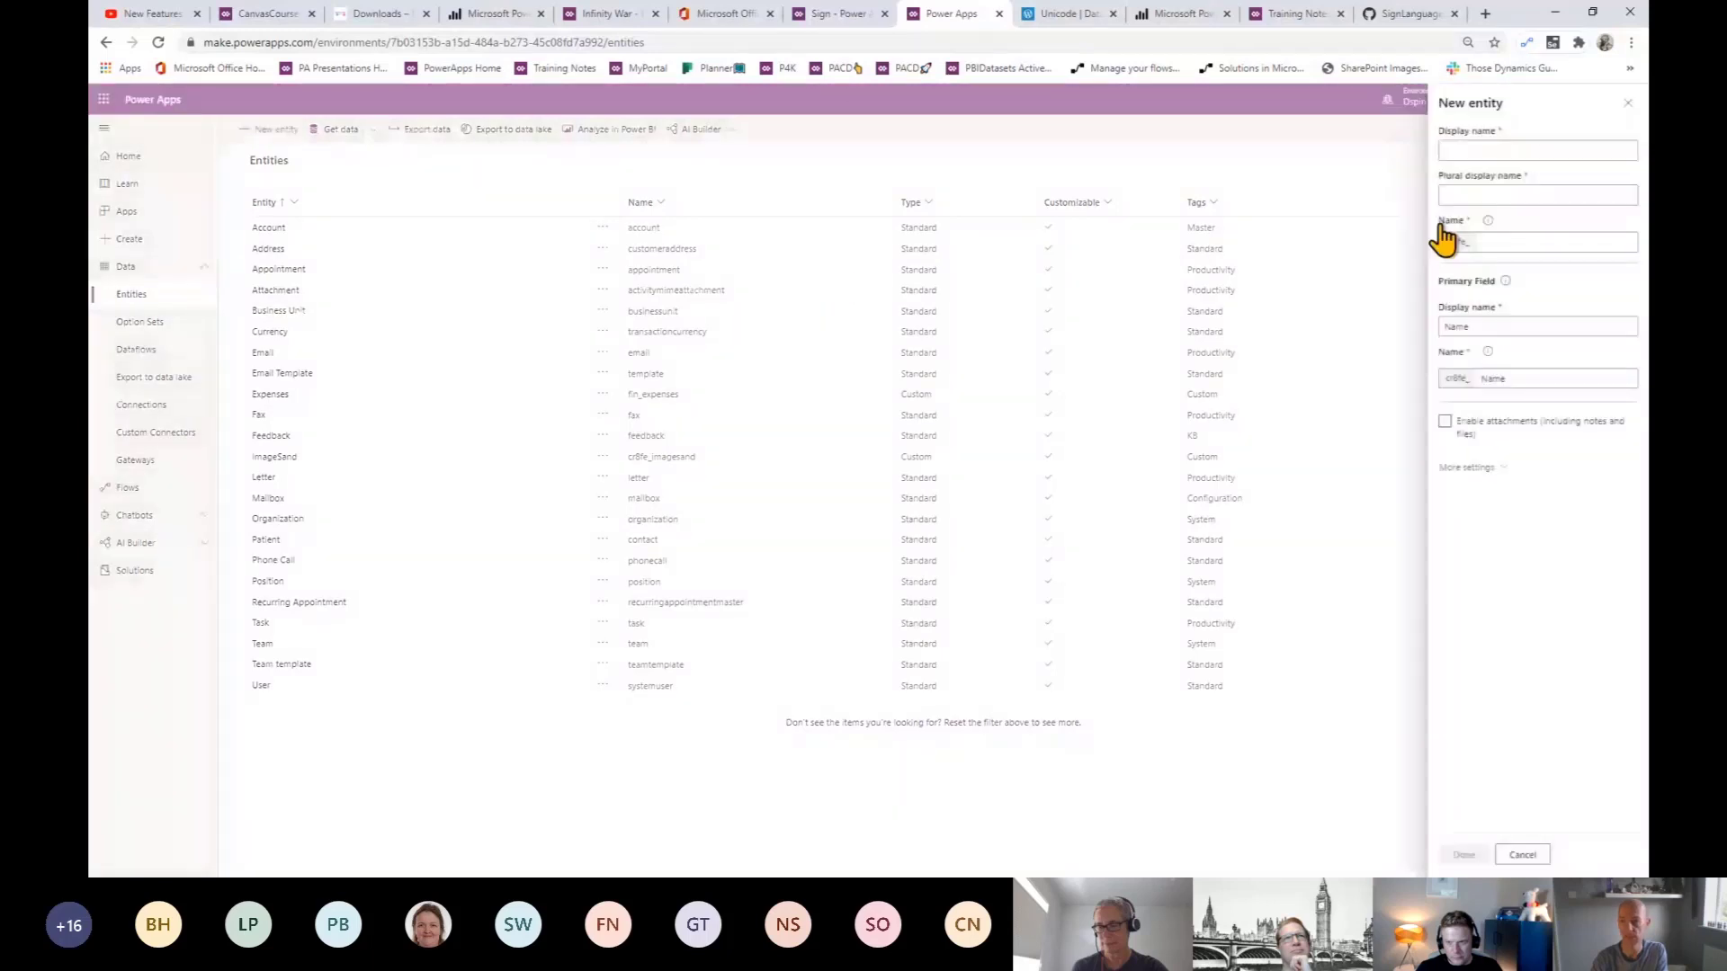
left_click(1498, 150)
type("AudioWow")
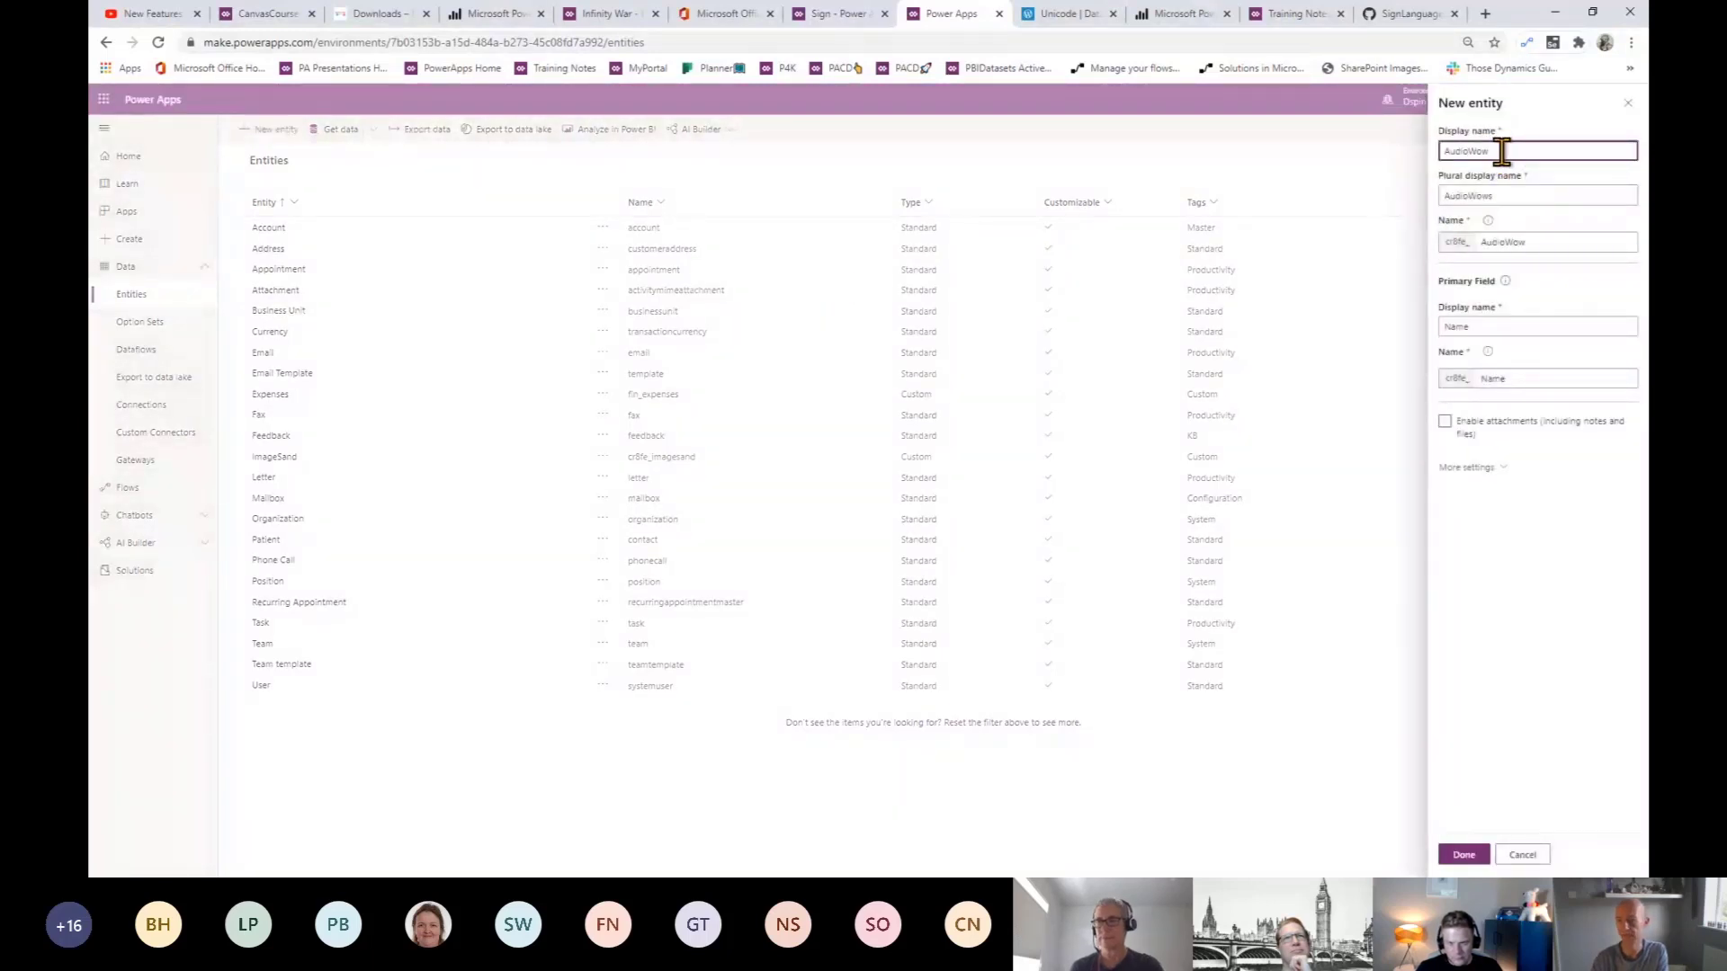
left_click(1532, 196)
key("BackSpace")
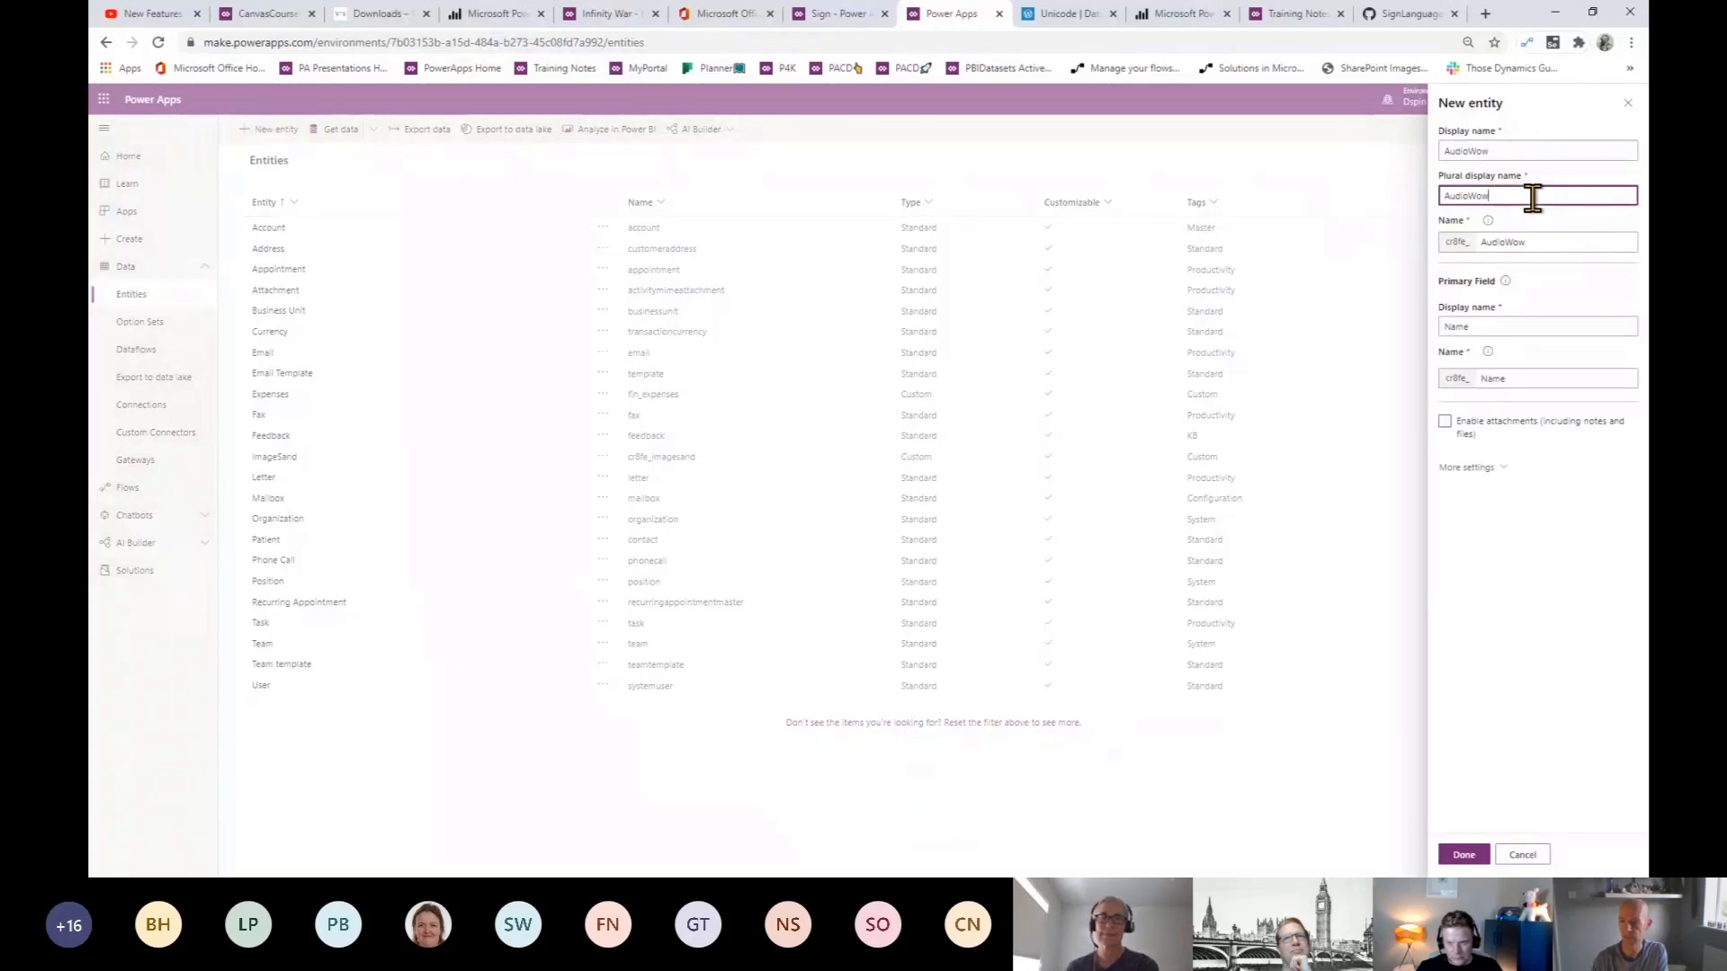
left_click(1496, 327)
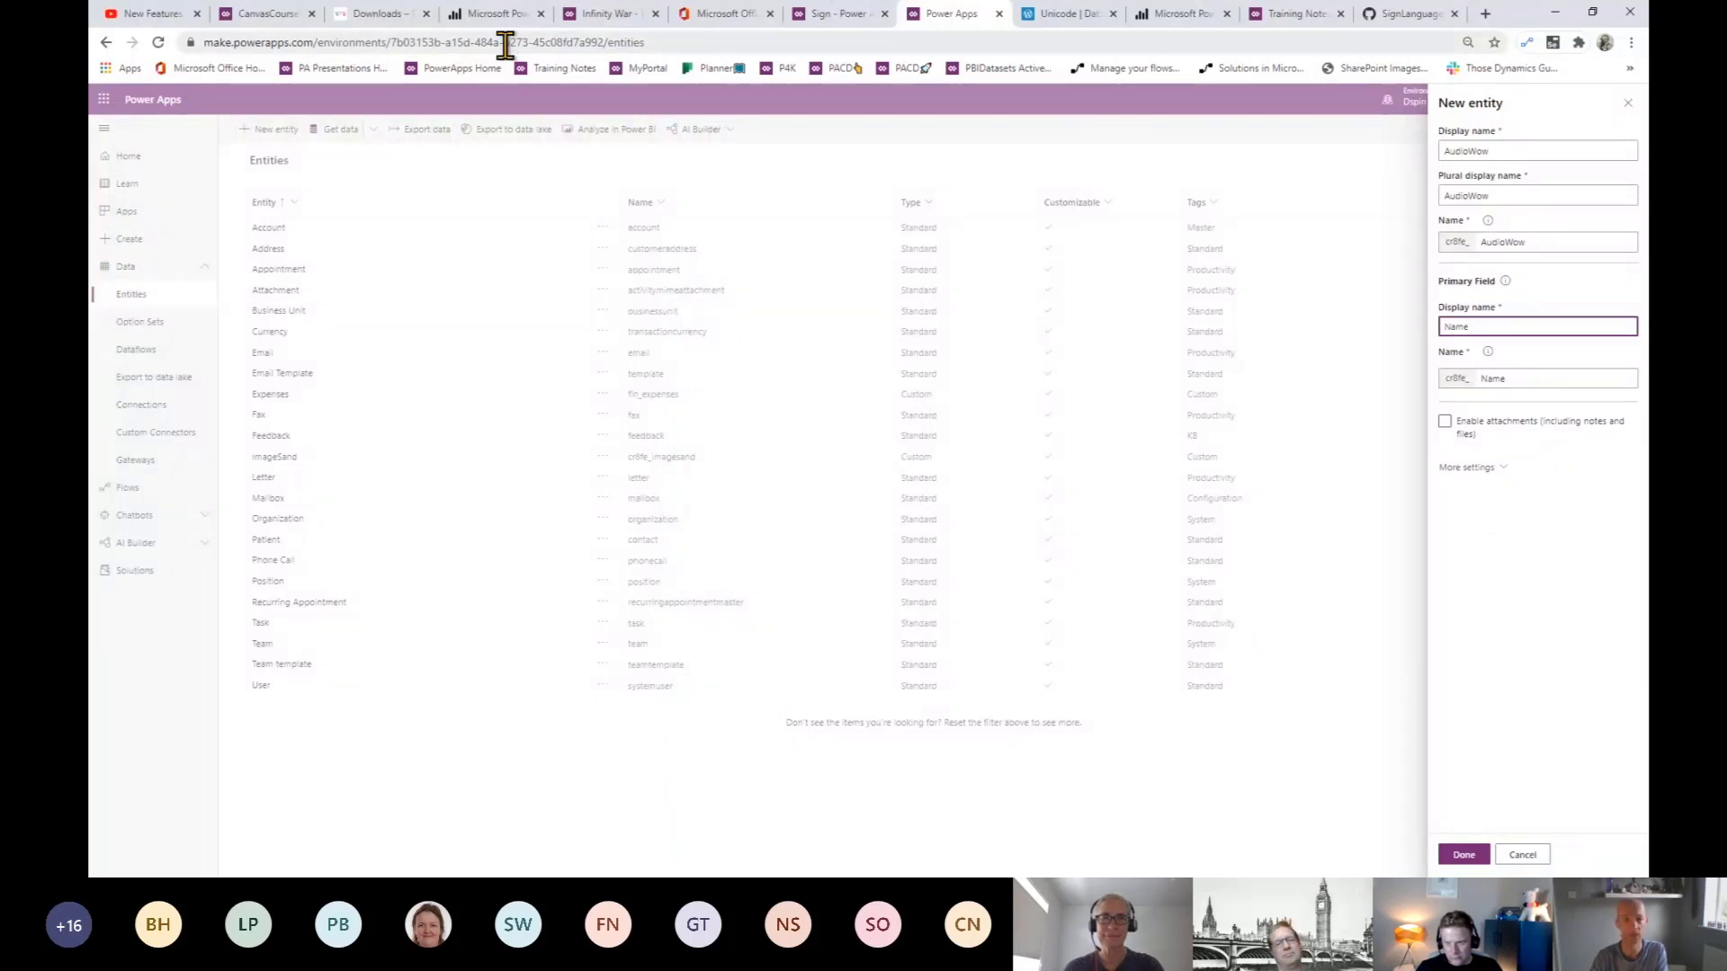
left_click(263, 18)
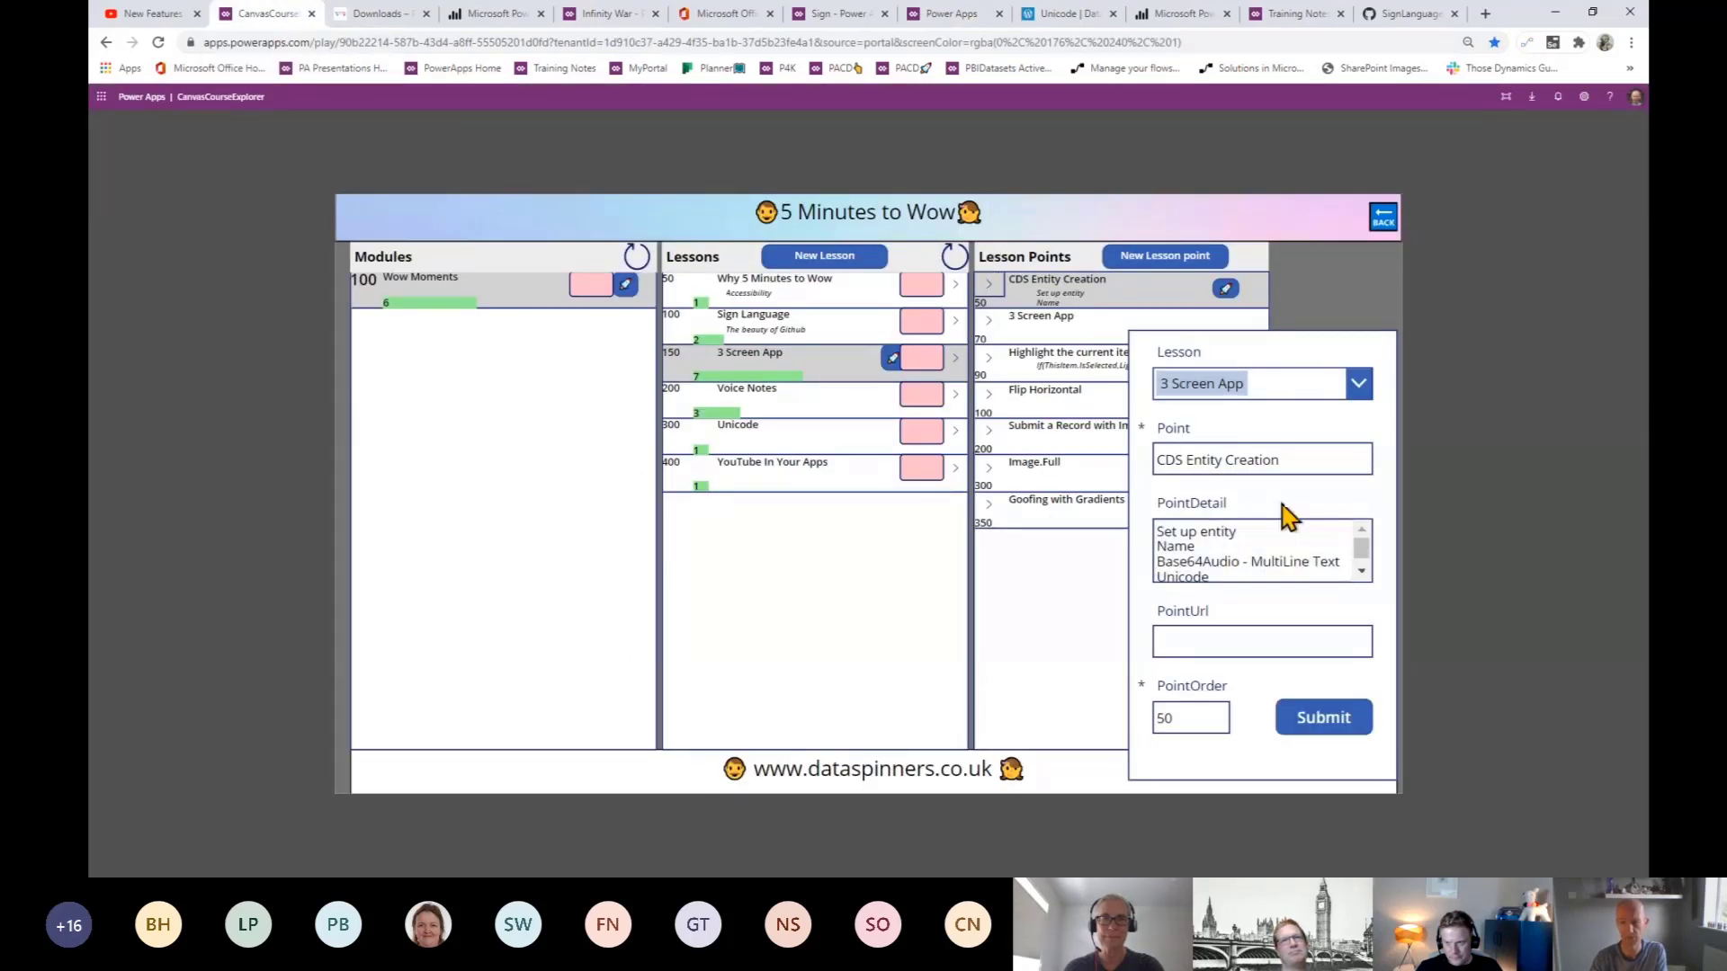
scroll(1284, 535, "down", 1)
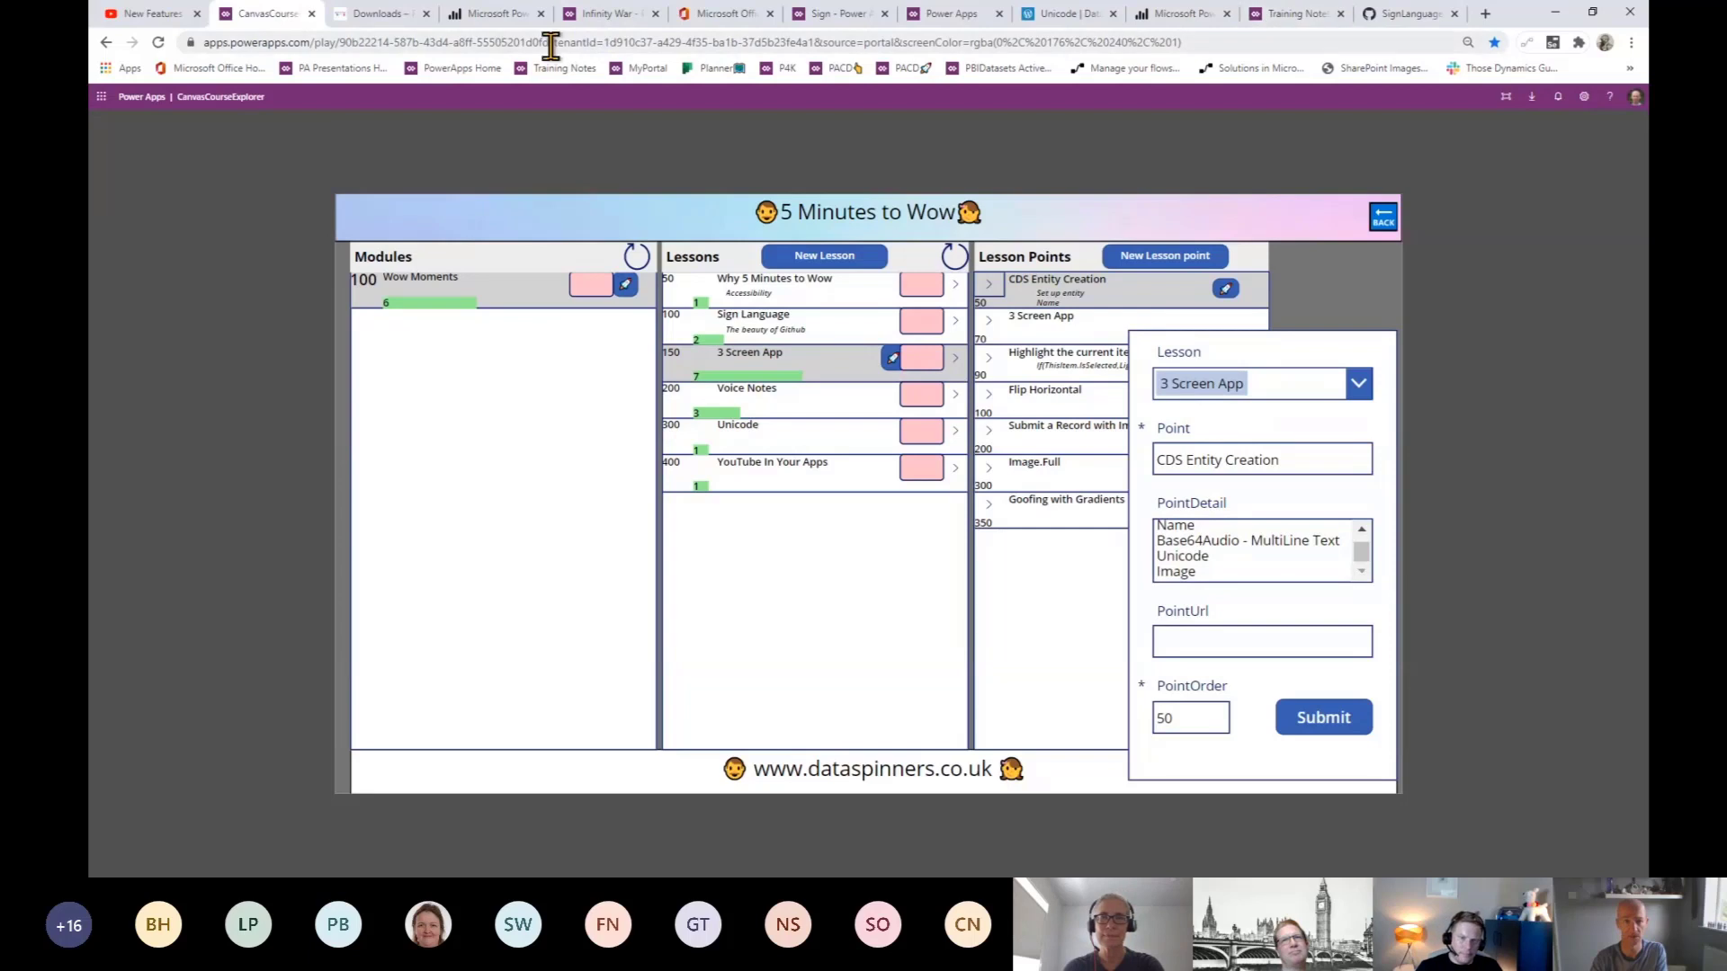
left_click(950, 14)
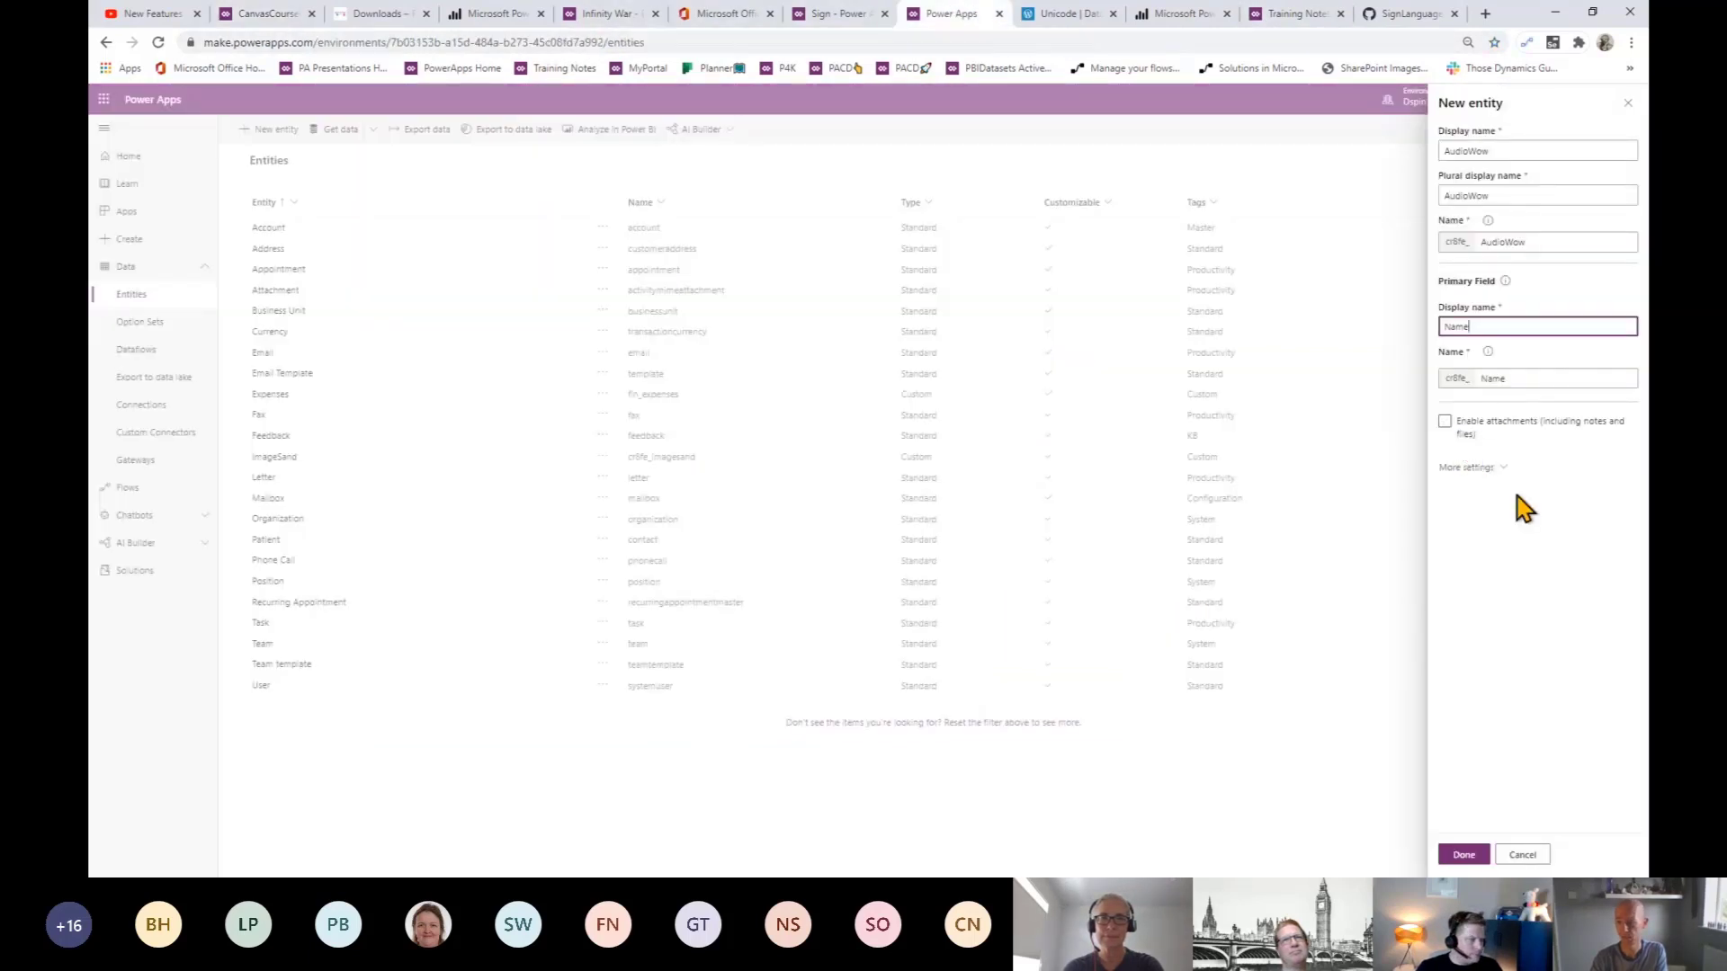
left_click(1464, 854)
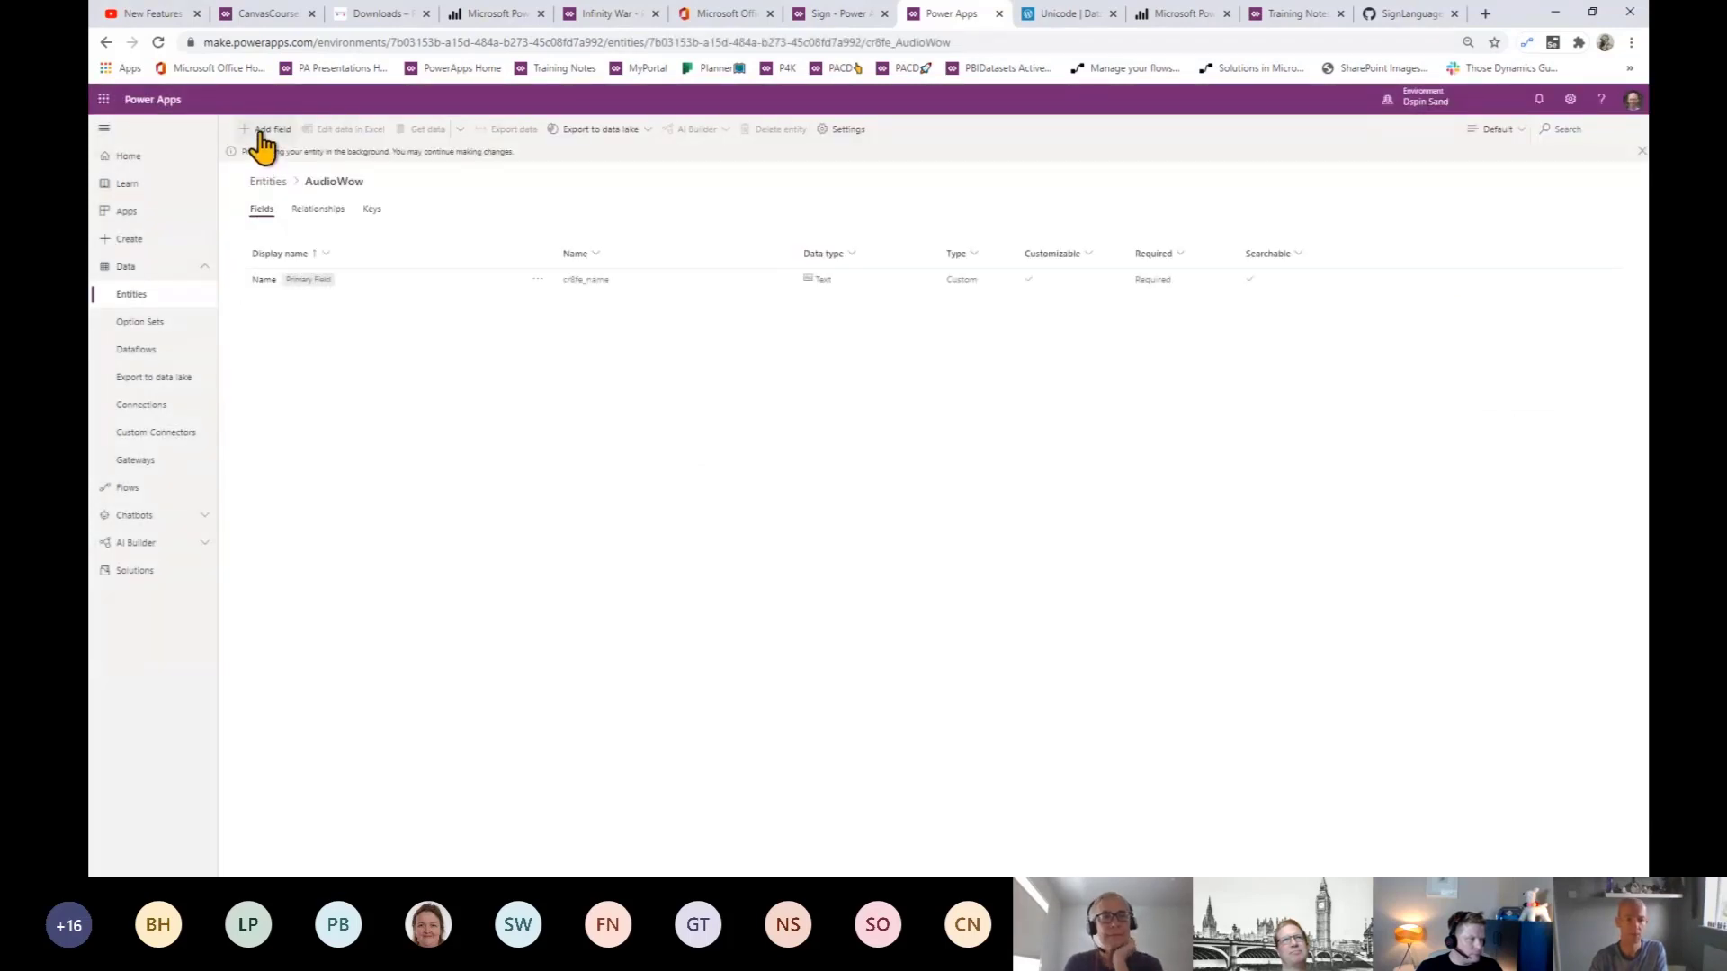
- Add a MyImage field of type Image, set as AudioWow's primary image
left_click(264, 130)
left_click(1533, 142)
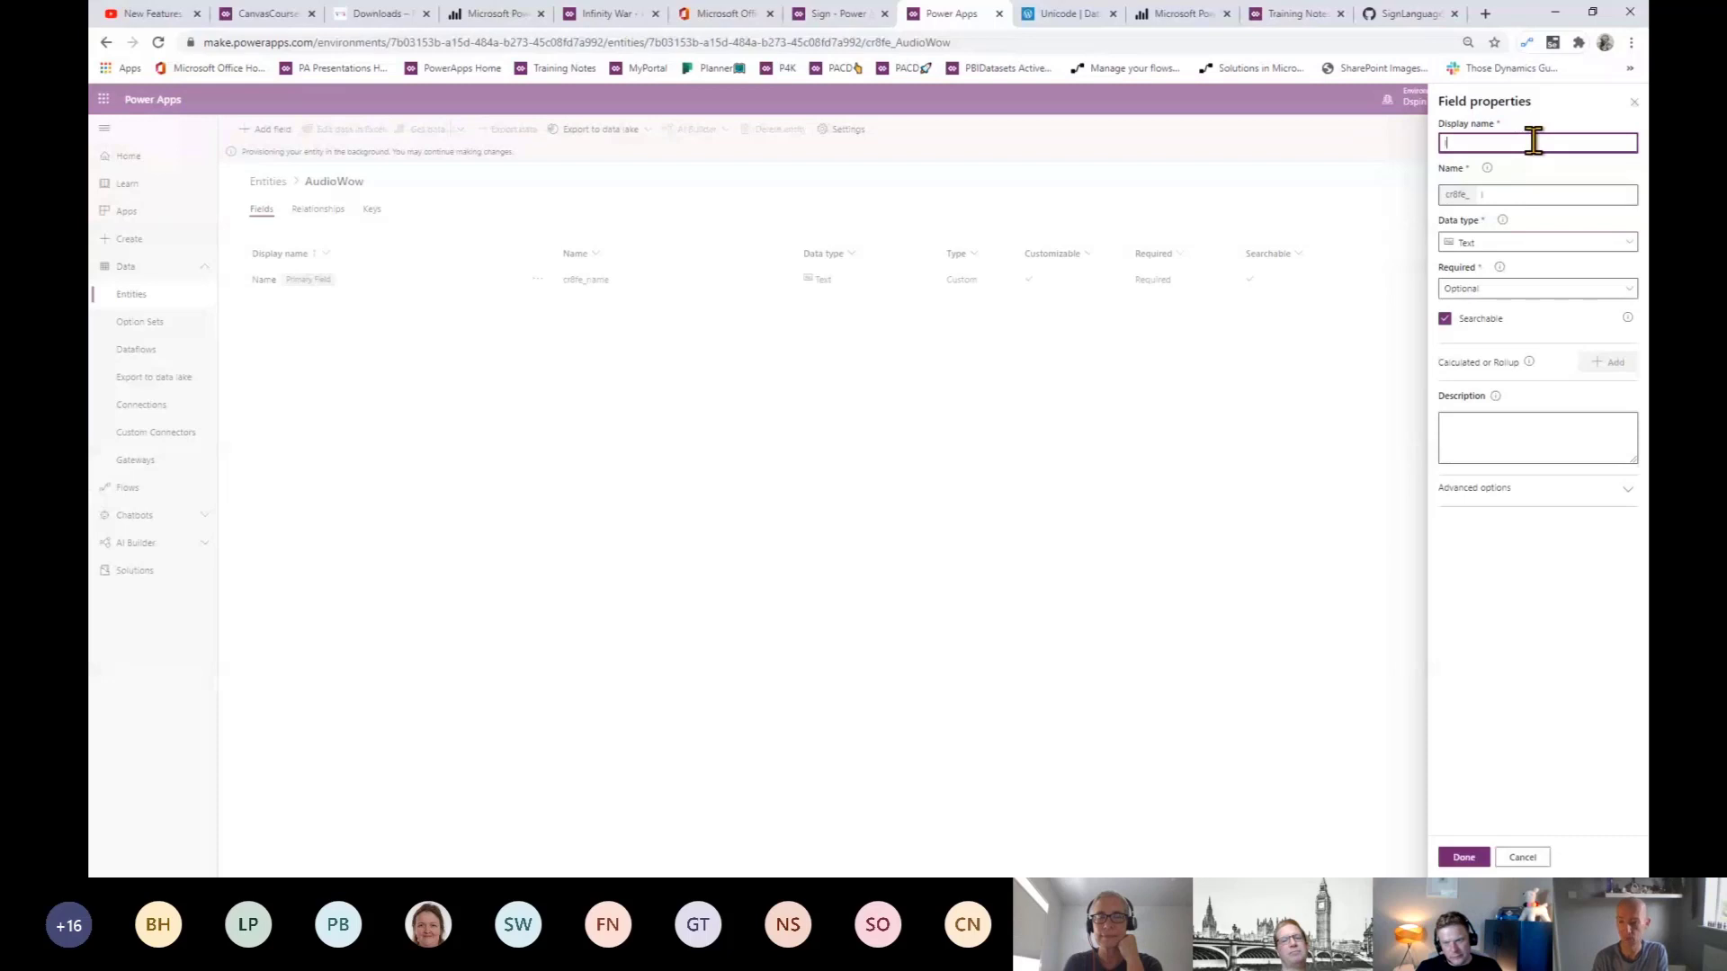
type("Image")
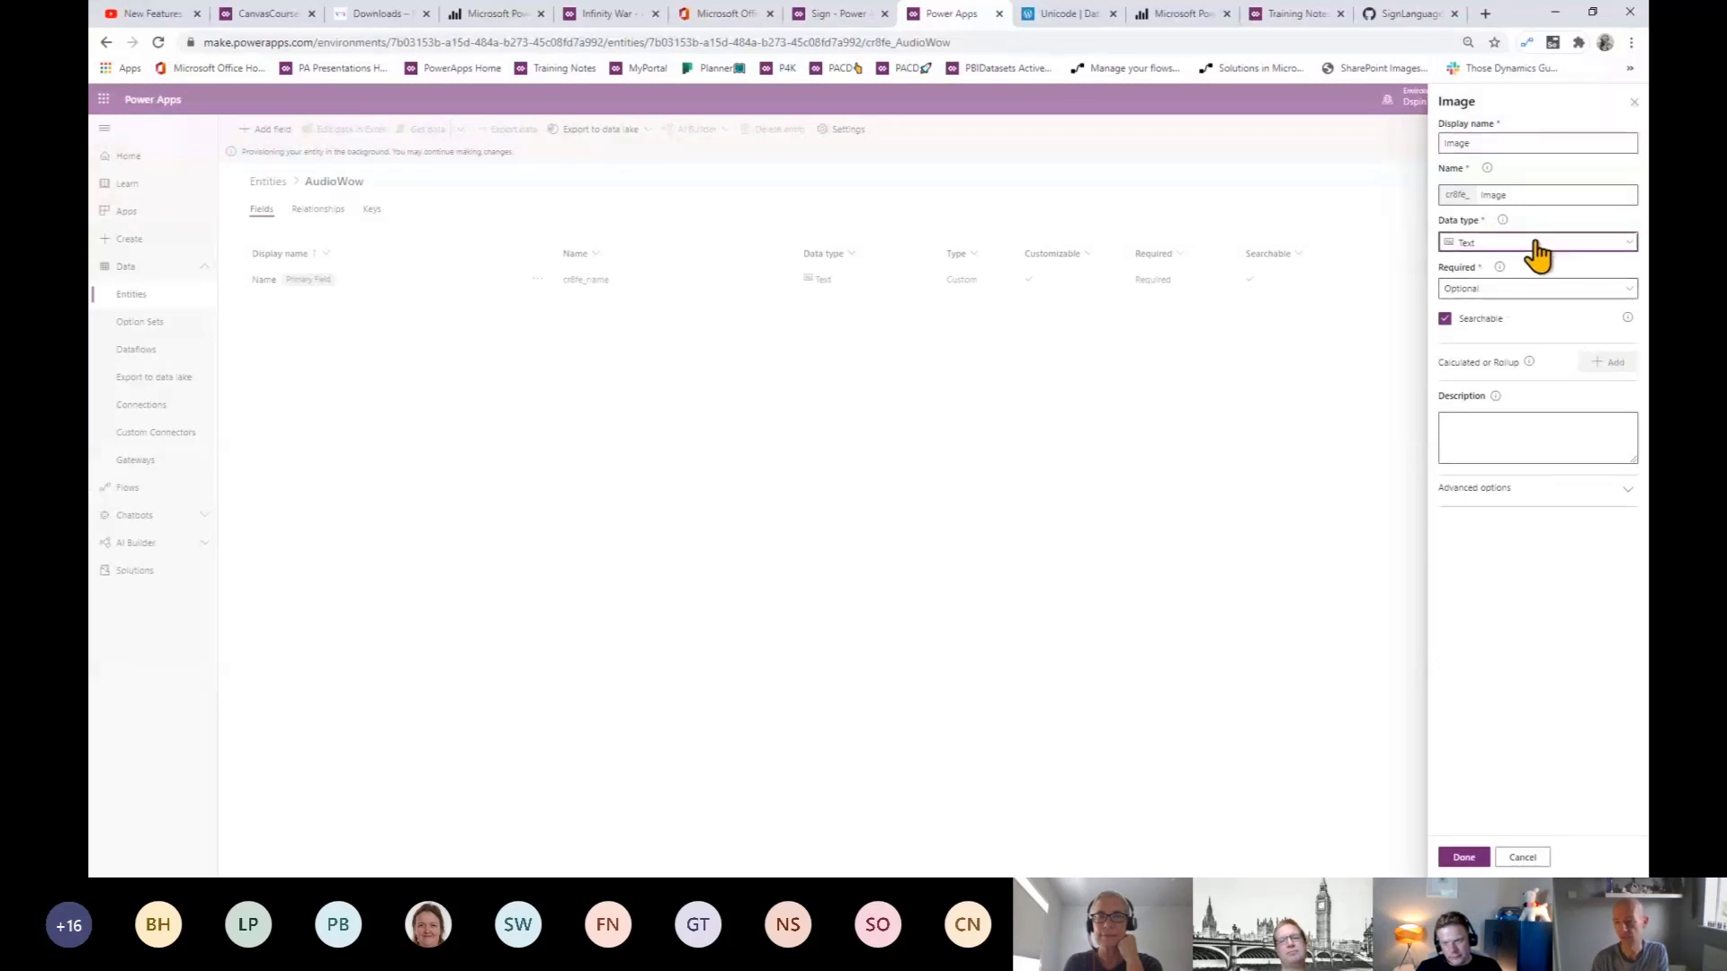
left_click(1530, 243)
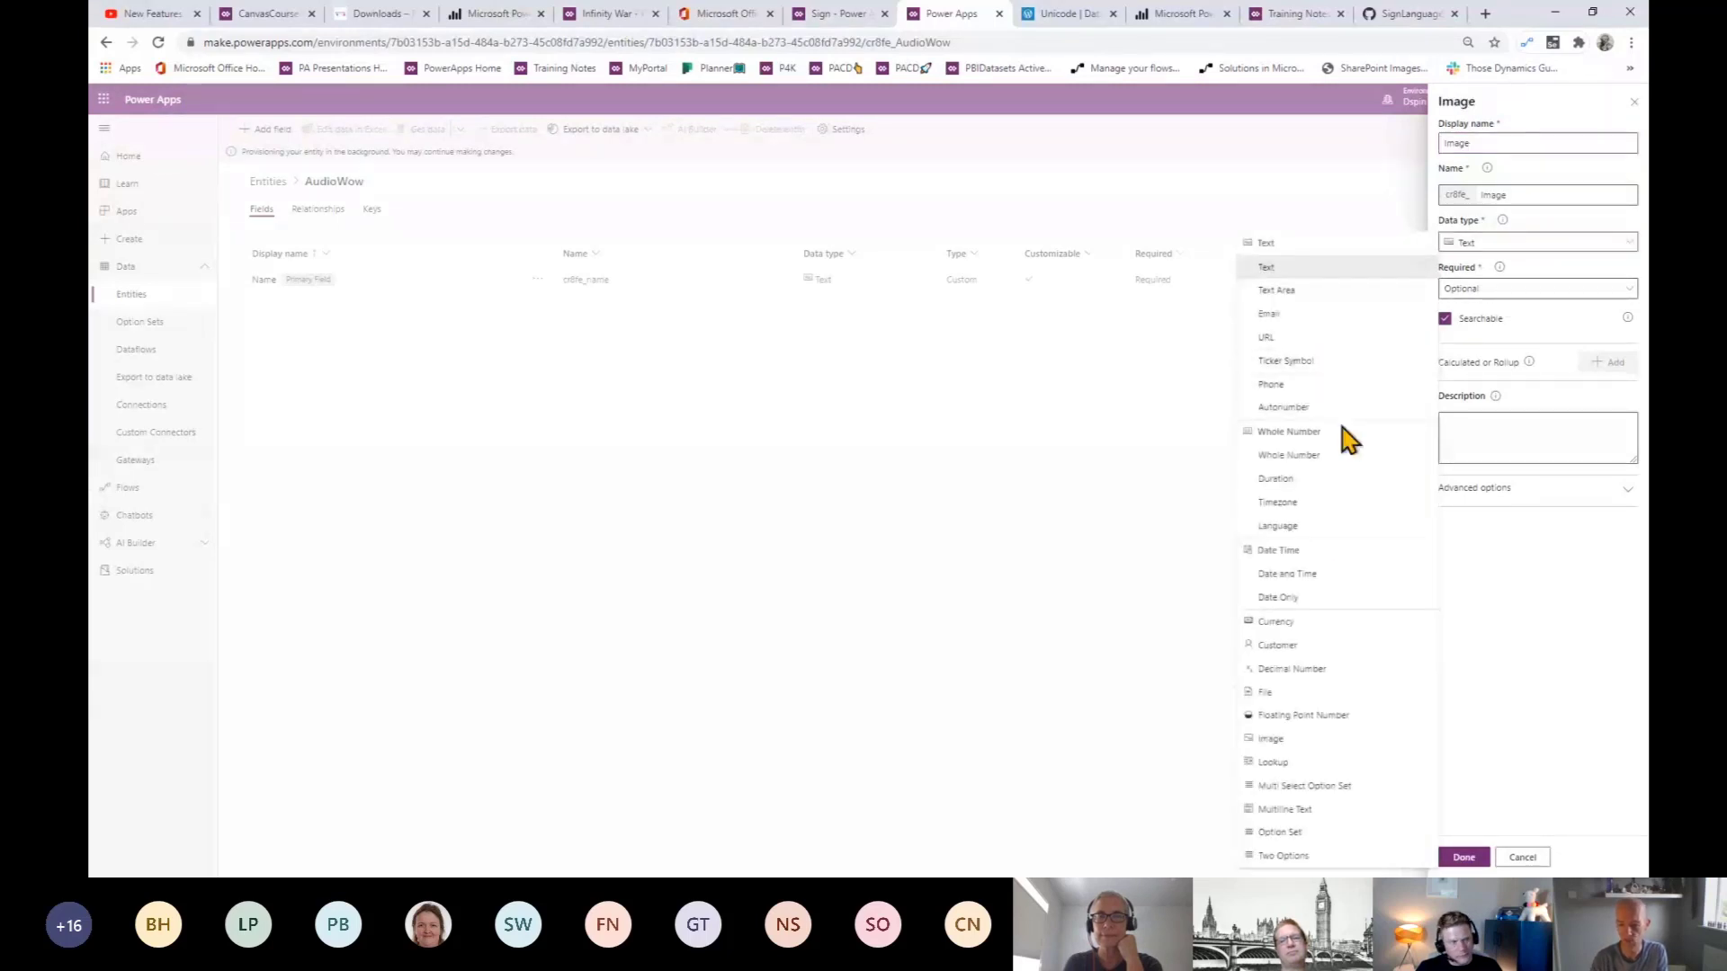
left_click(1295, 740)
left_click(1466, 144)
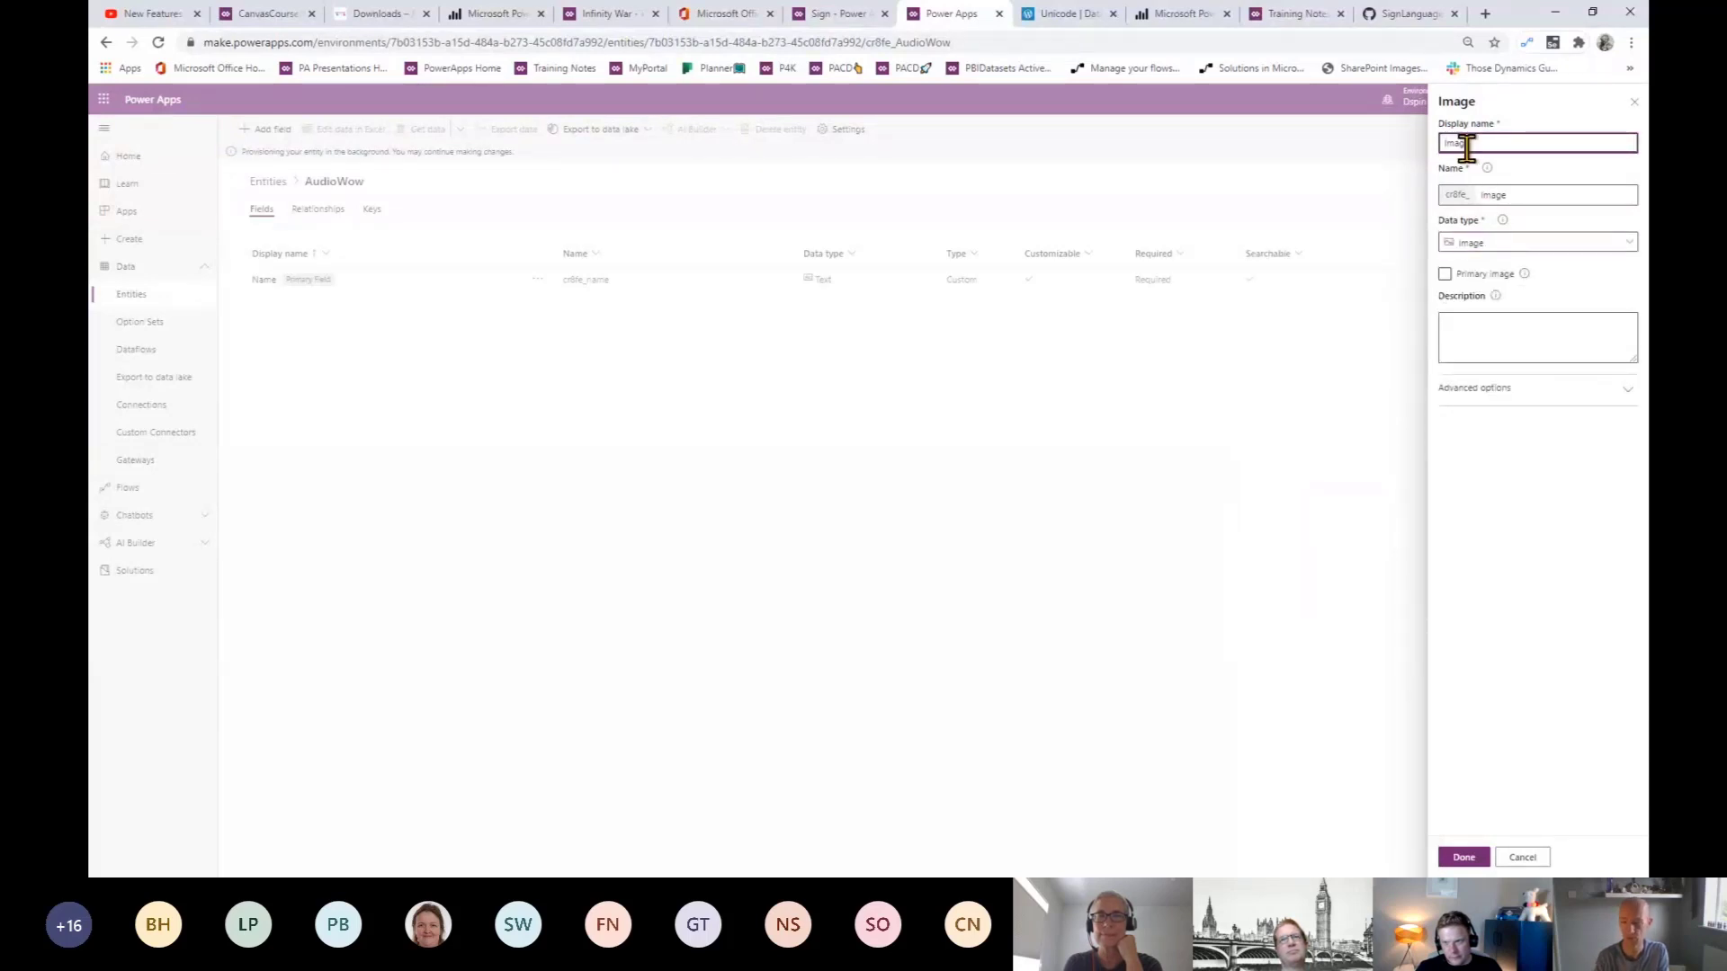
type("My")
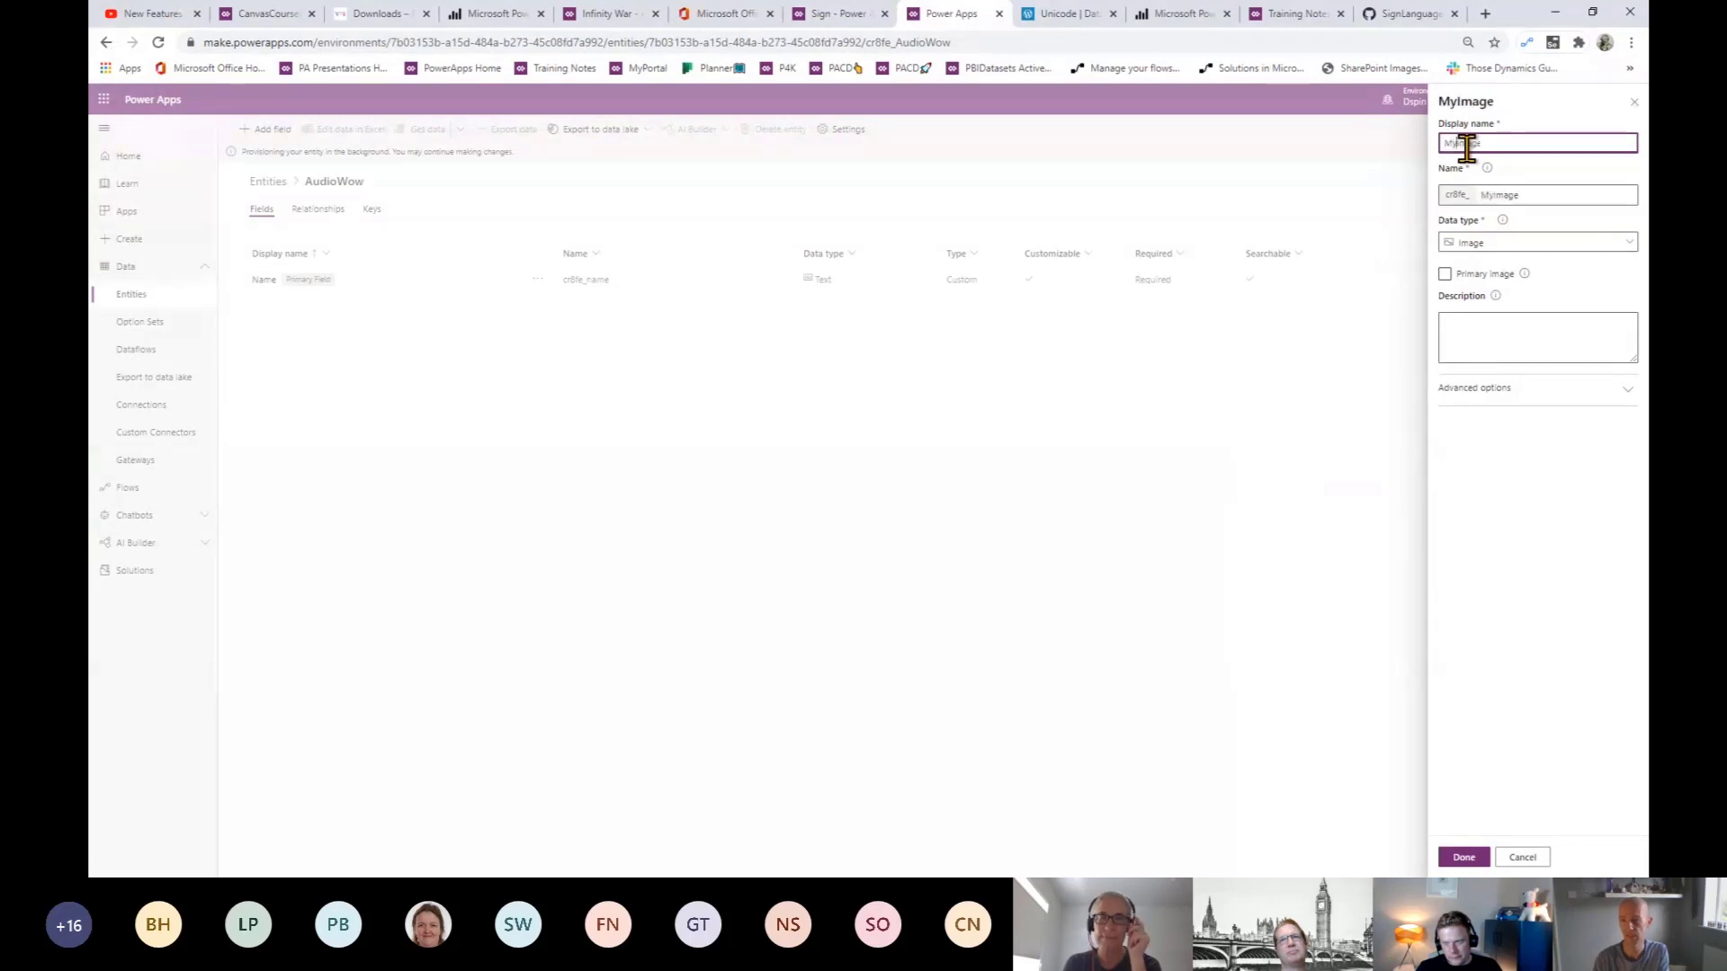
left_click(1444, 273)
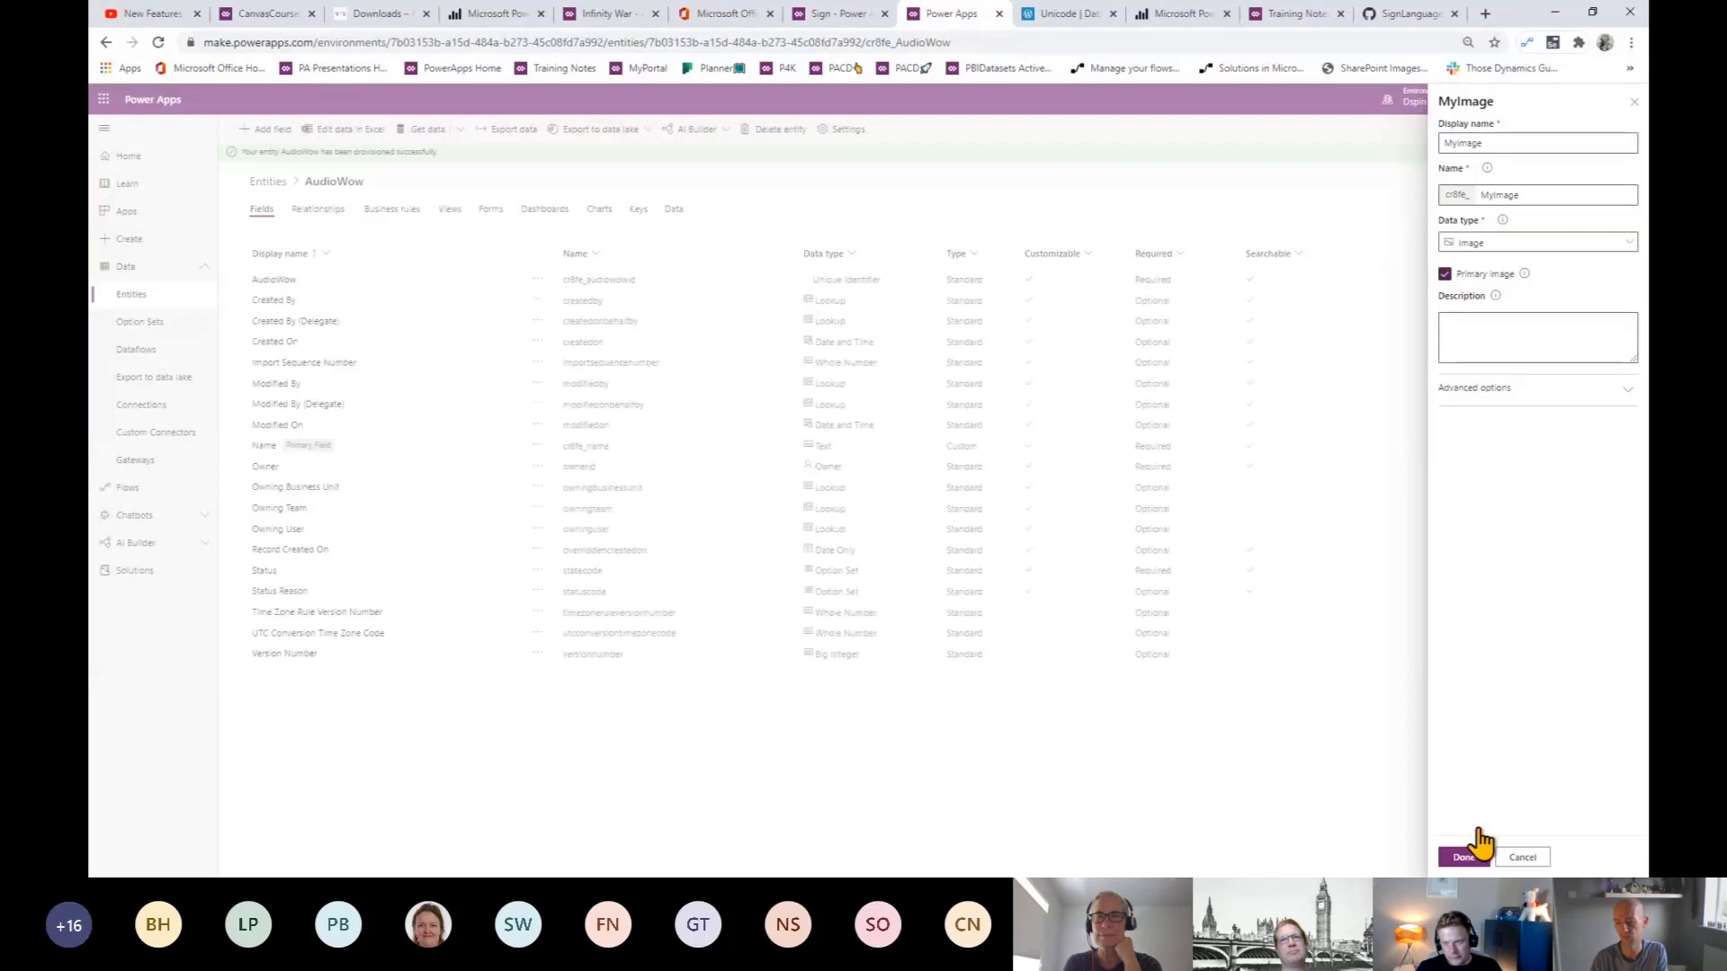
left_click(1464, 859)
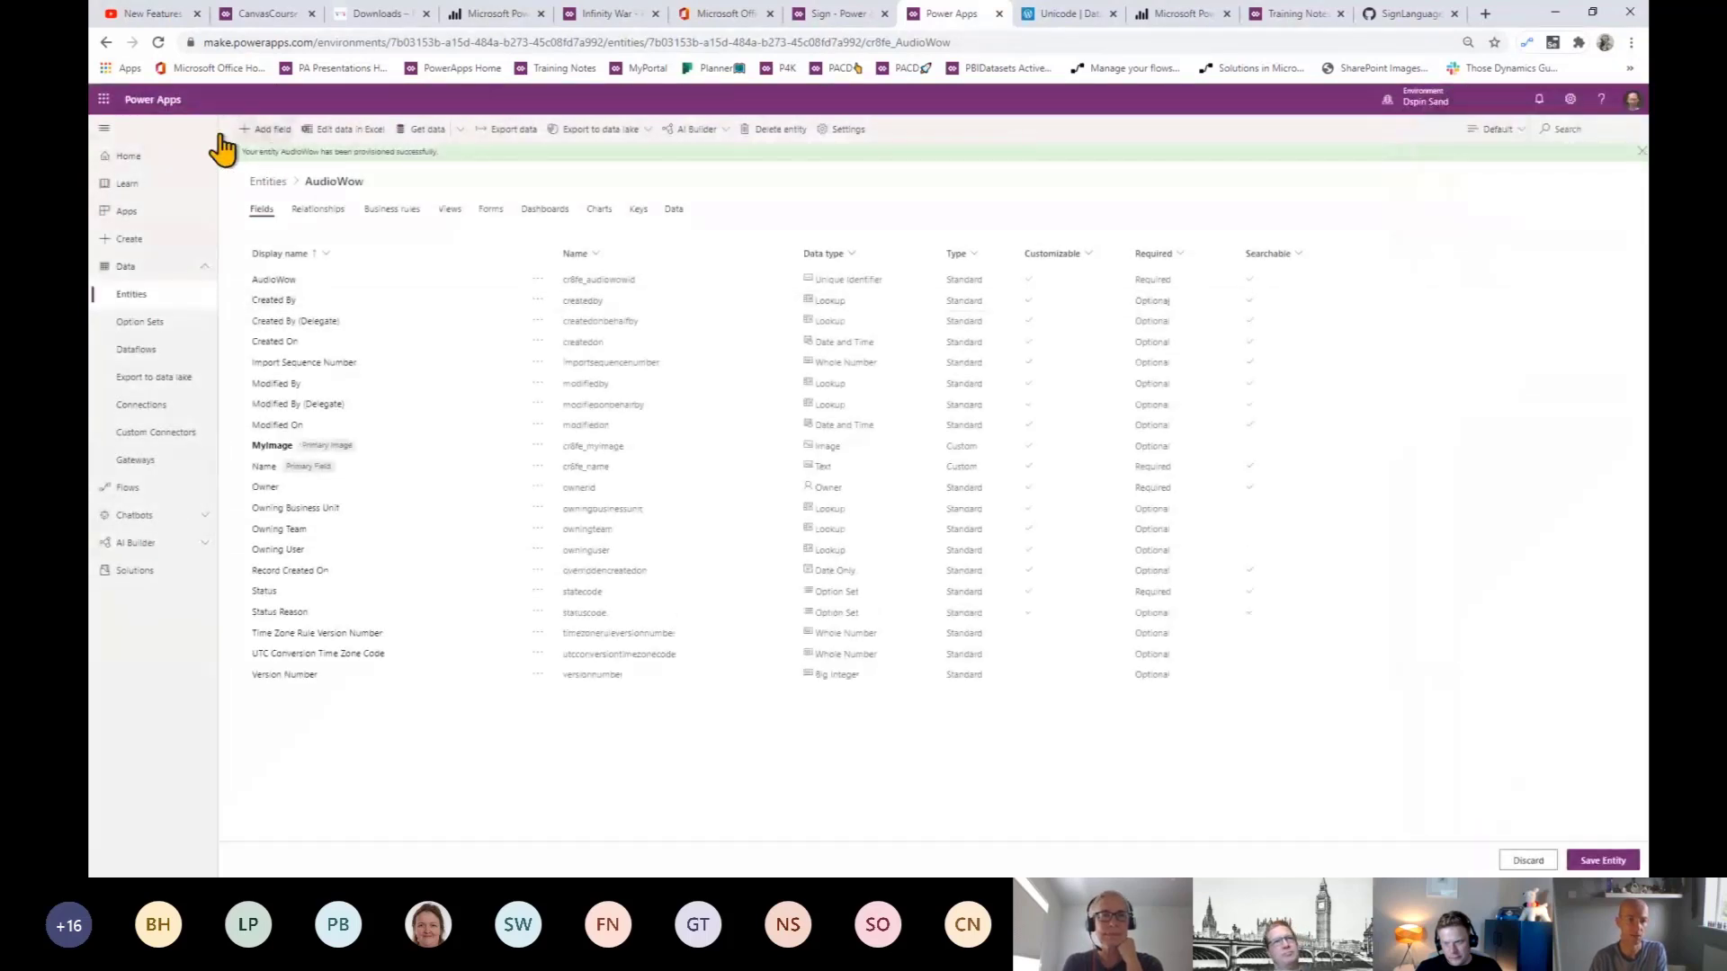
- Add a Unicode text field to the AudioWow entity
left_click(263, 130)
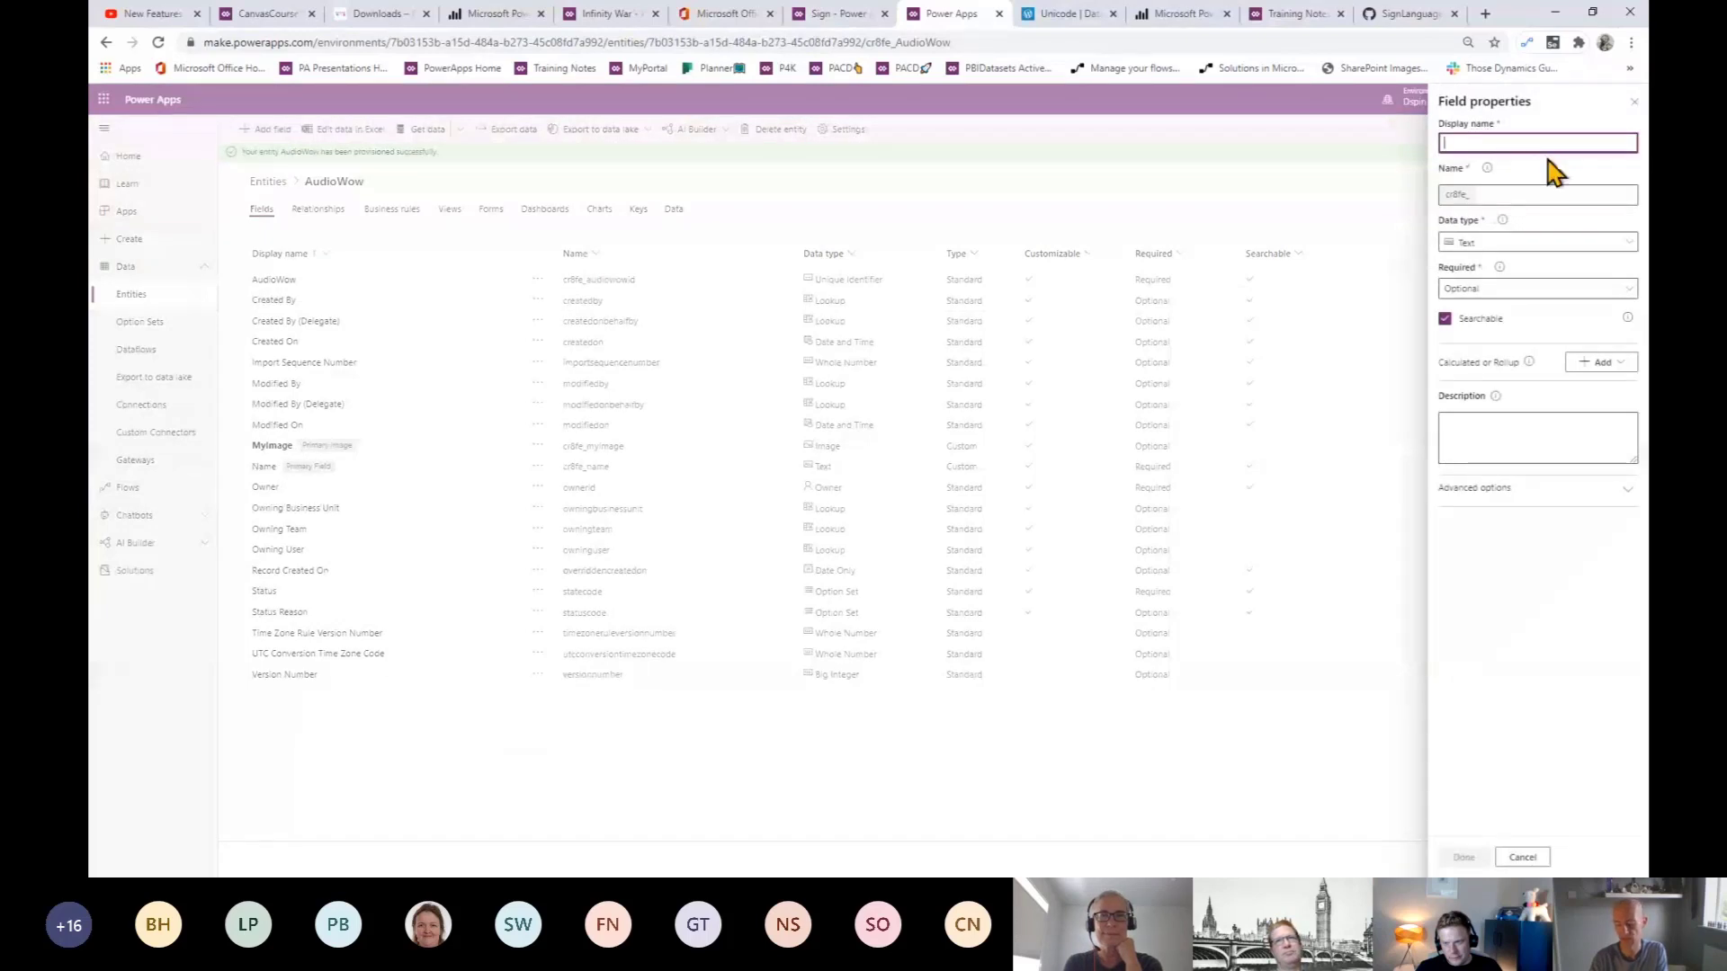
type("Unic")
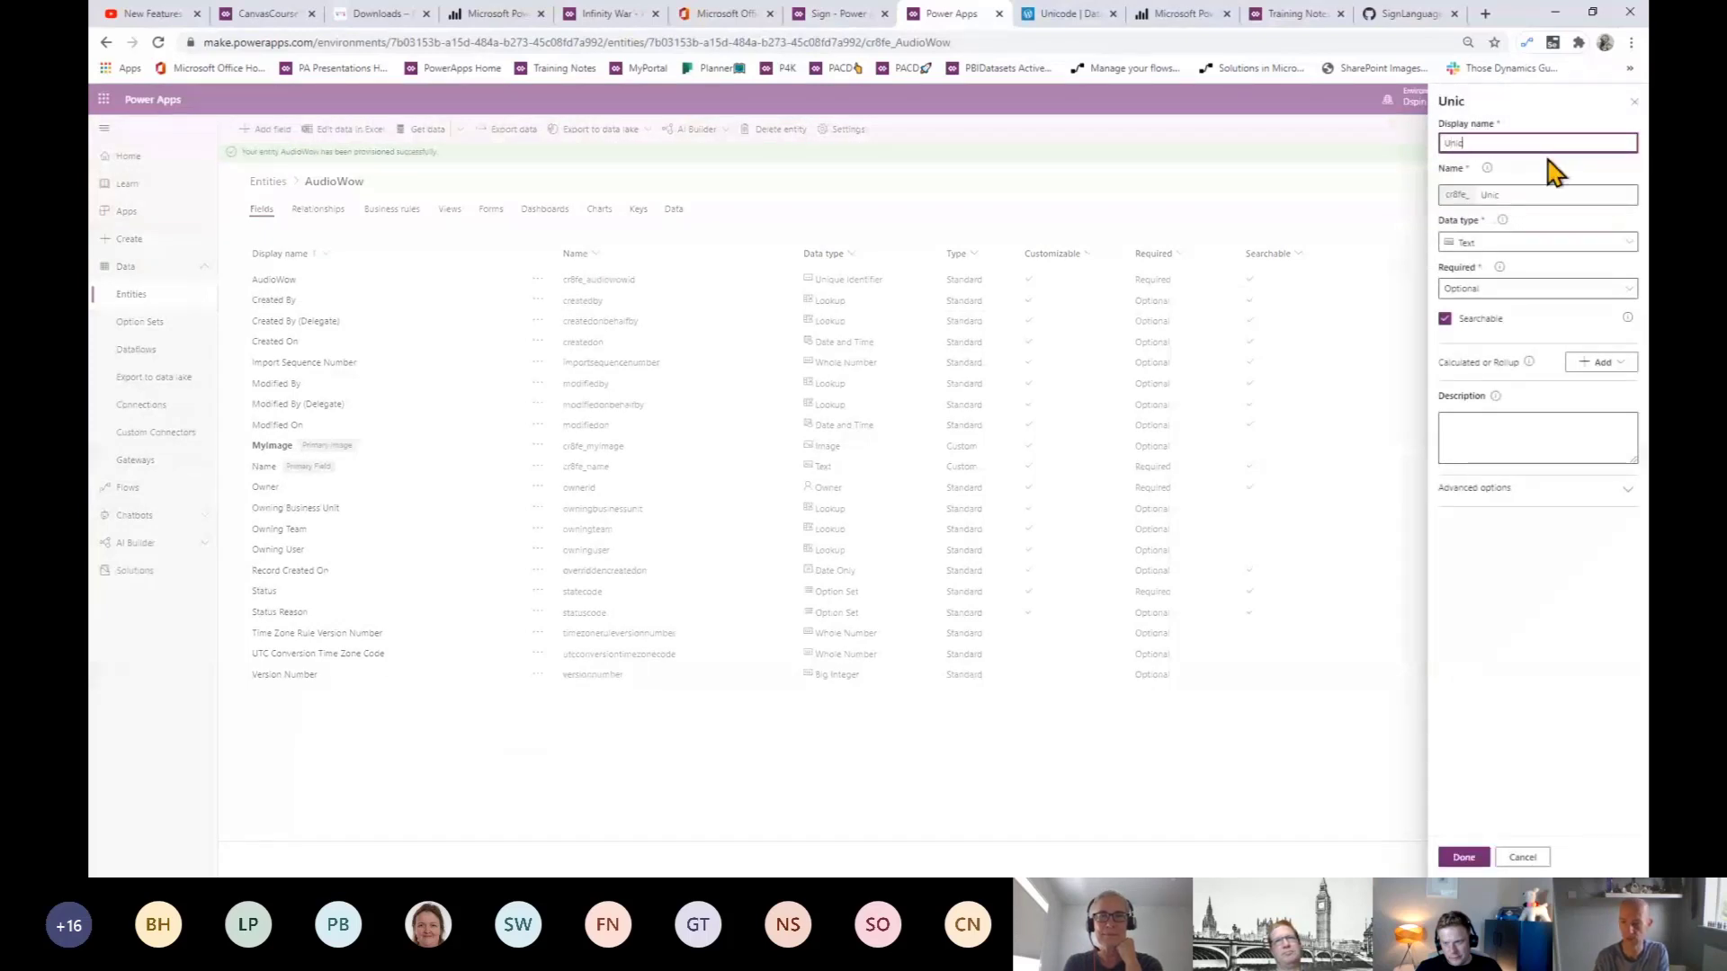
type("ode")
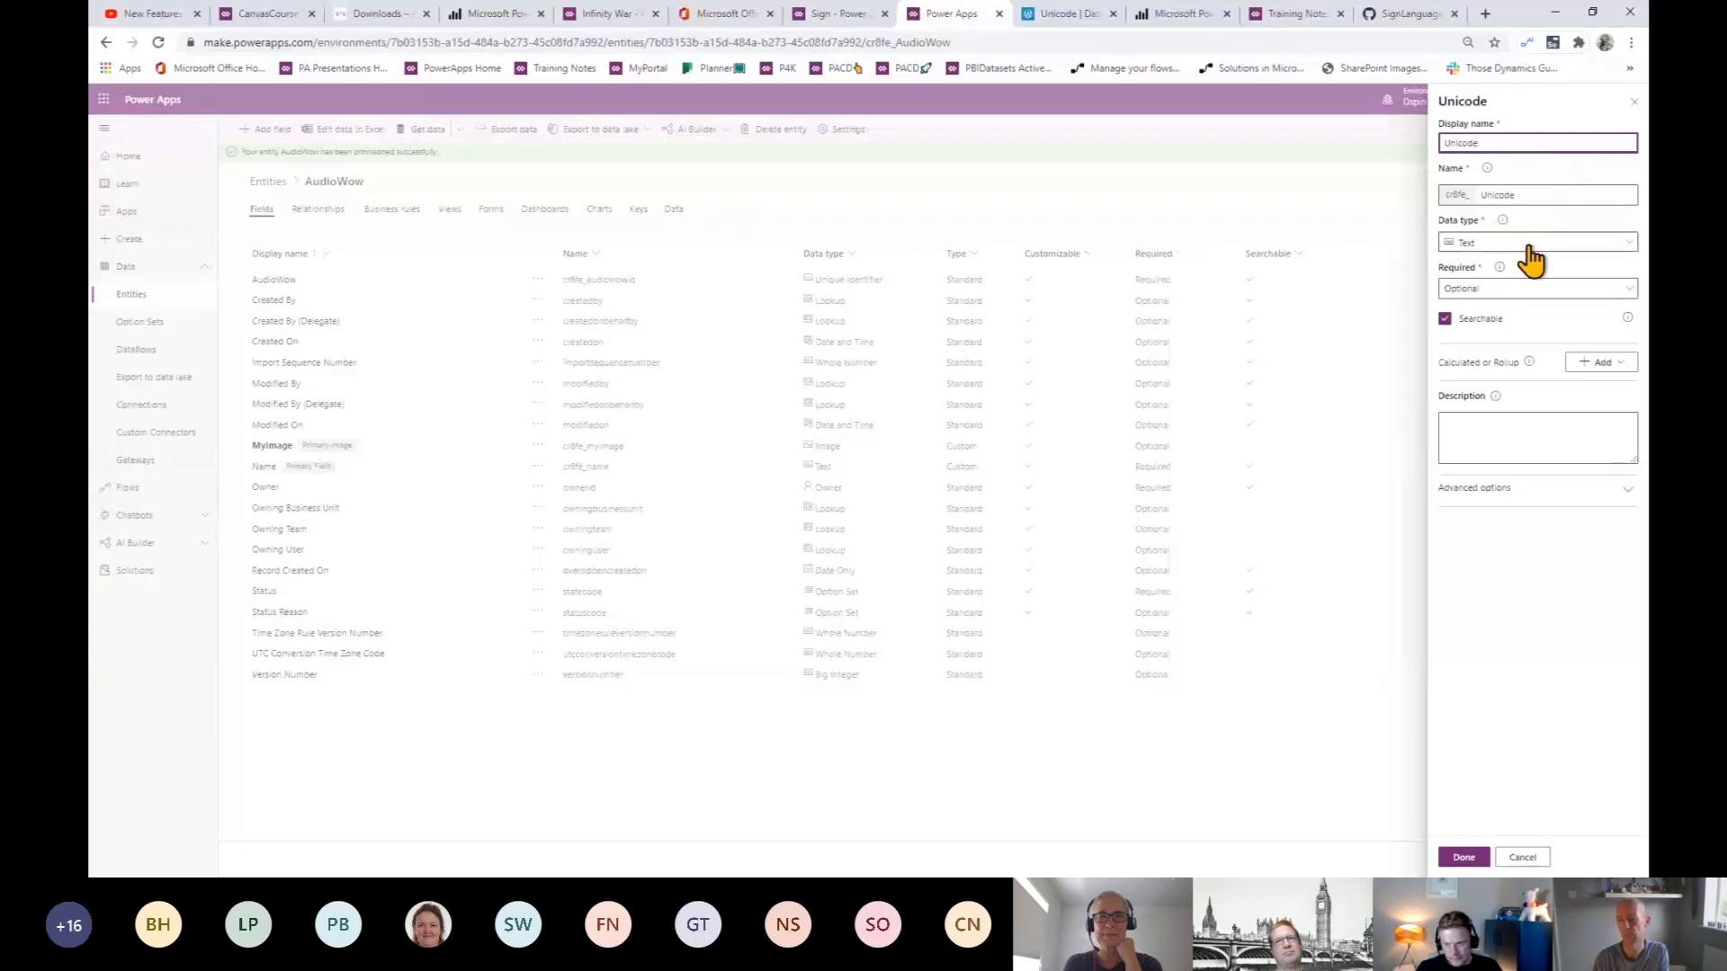
left_click(1466, 857)
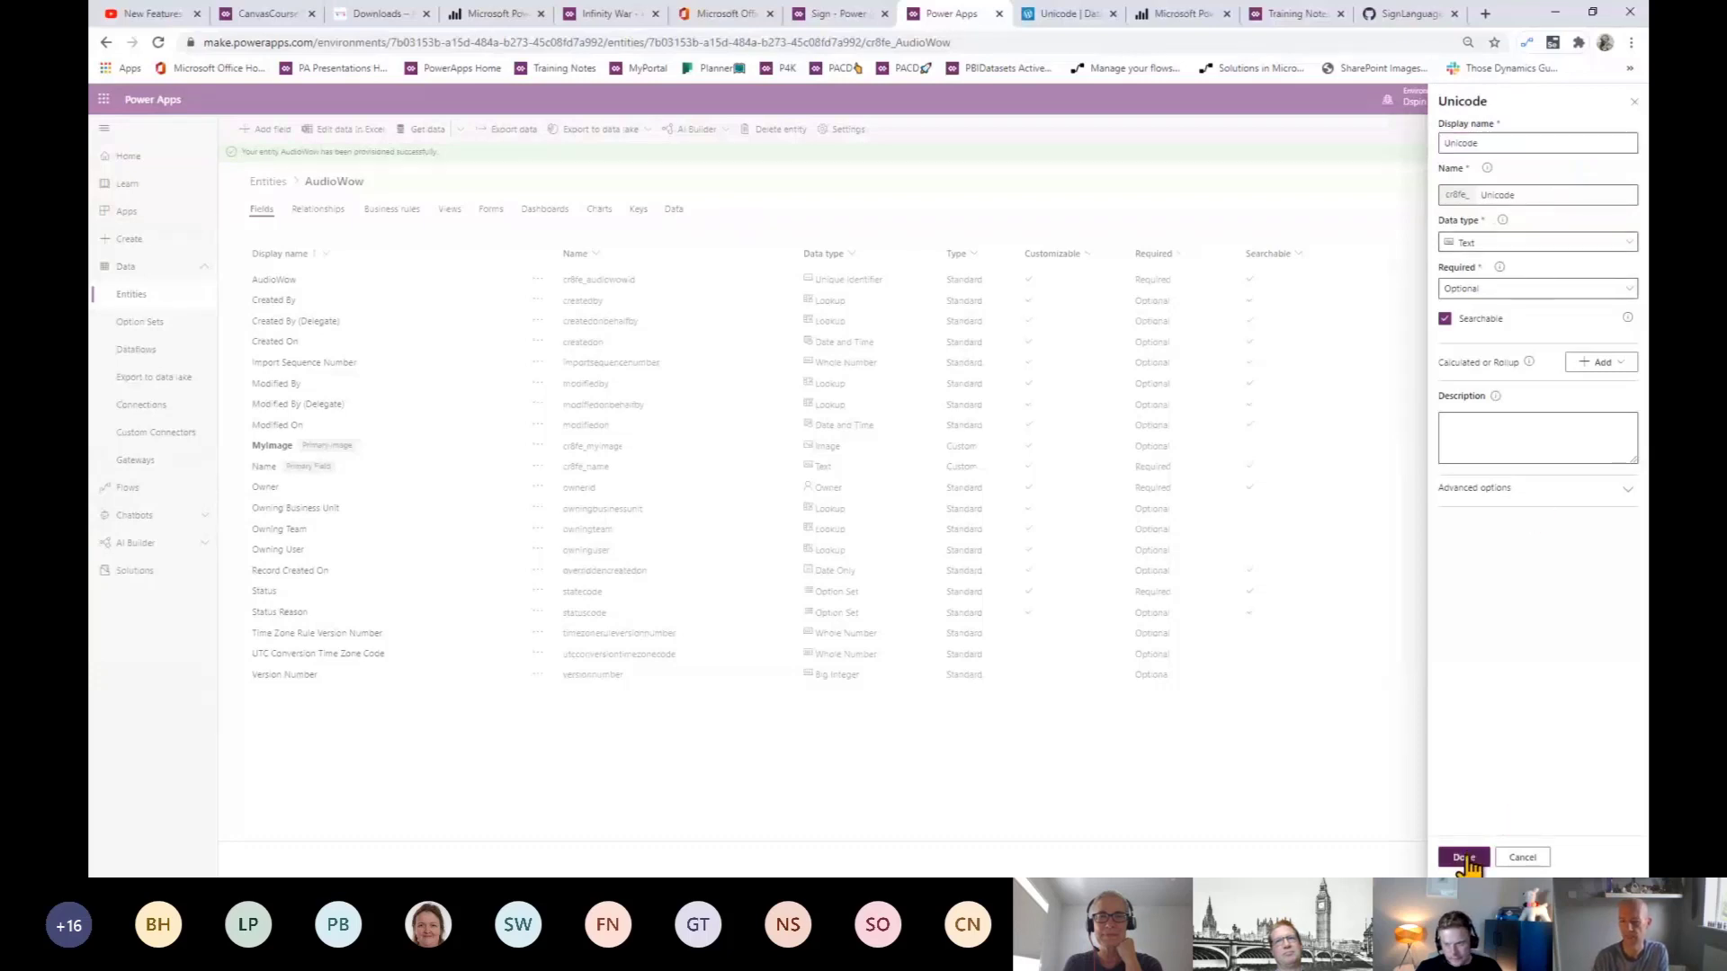
left_click(265, 131)
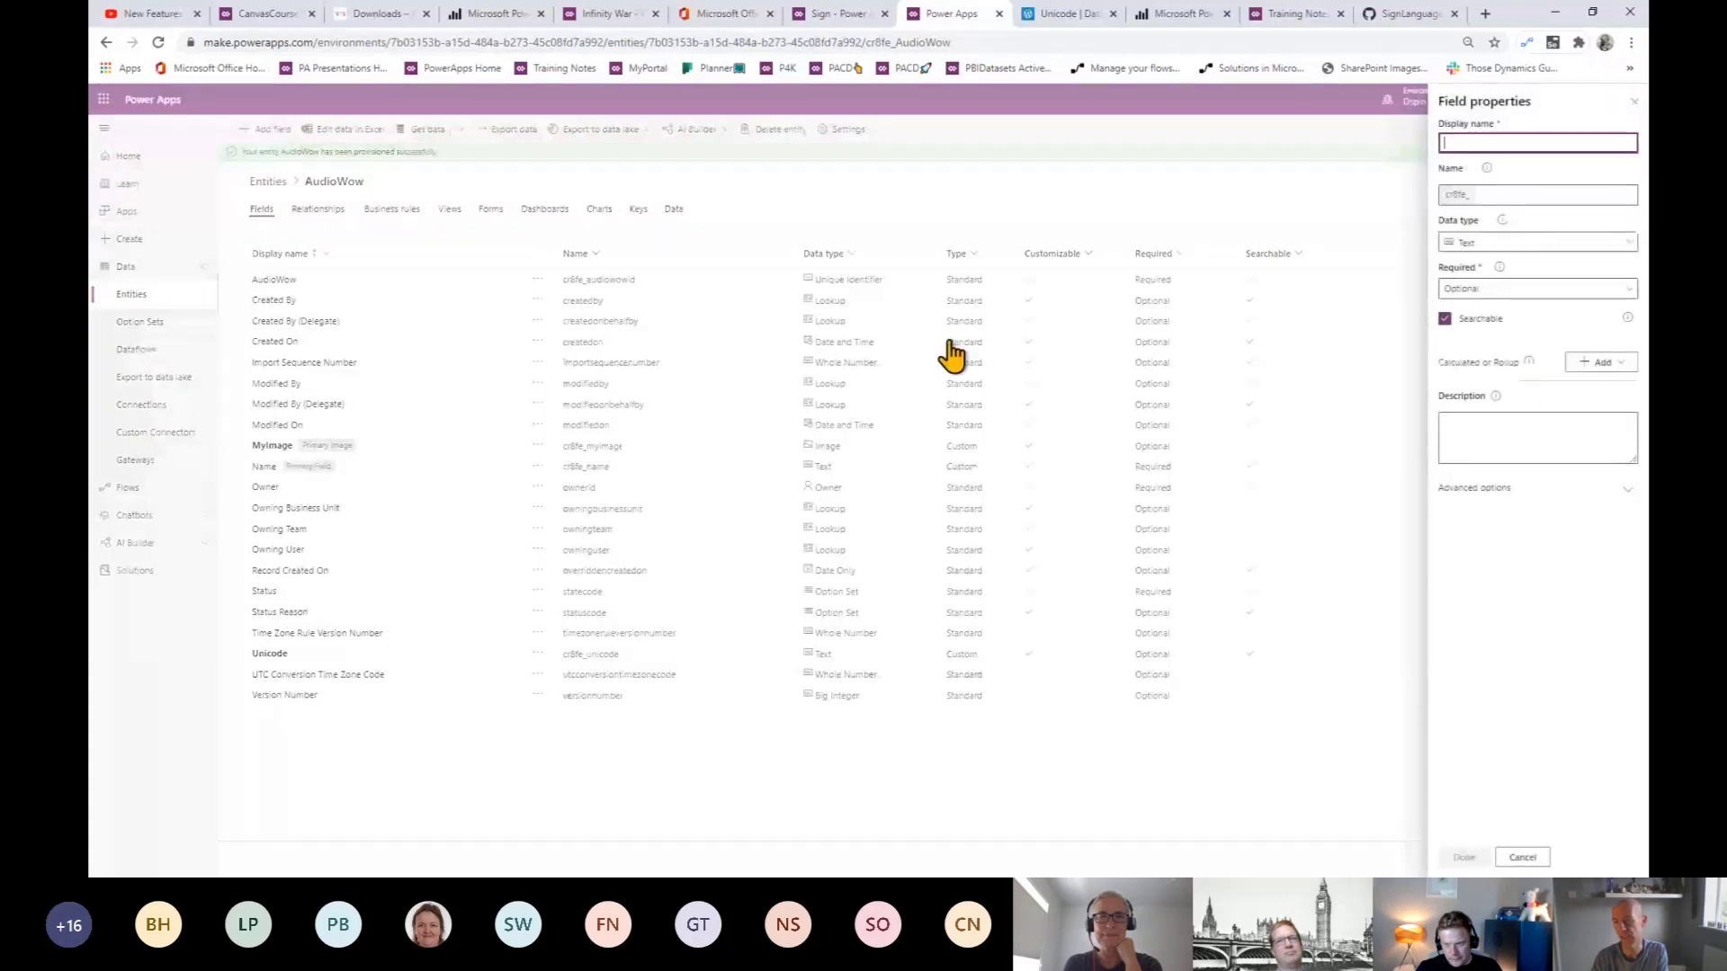
- Add a MyAudio field as Multiline Text with maximum length 1000000
type("M")
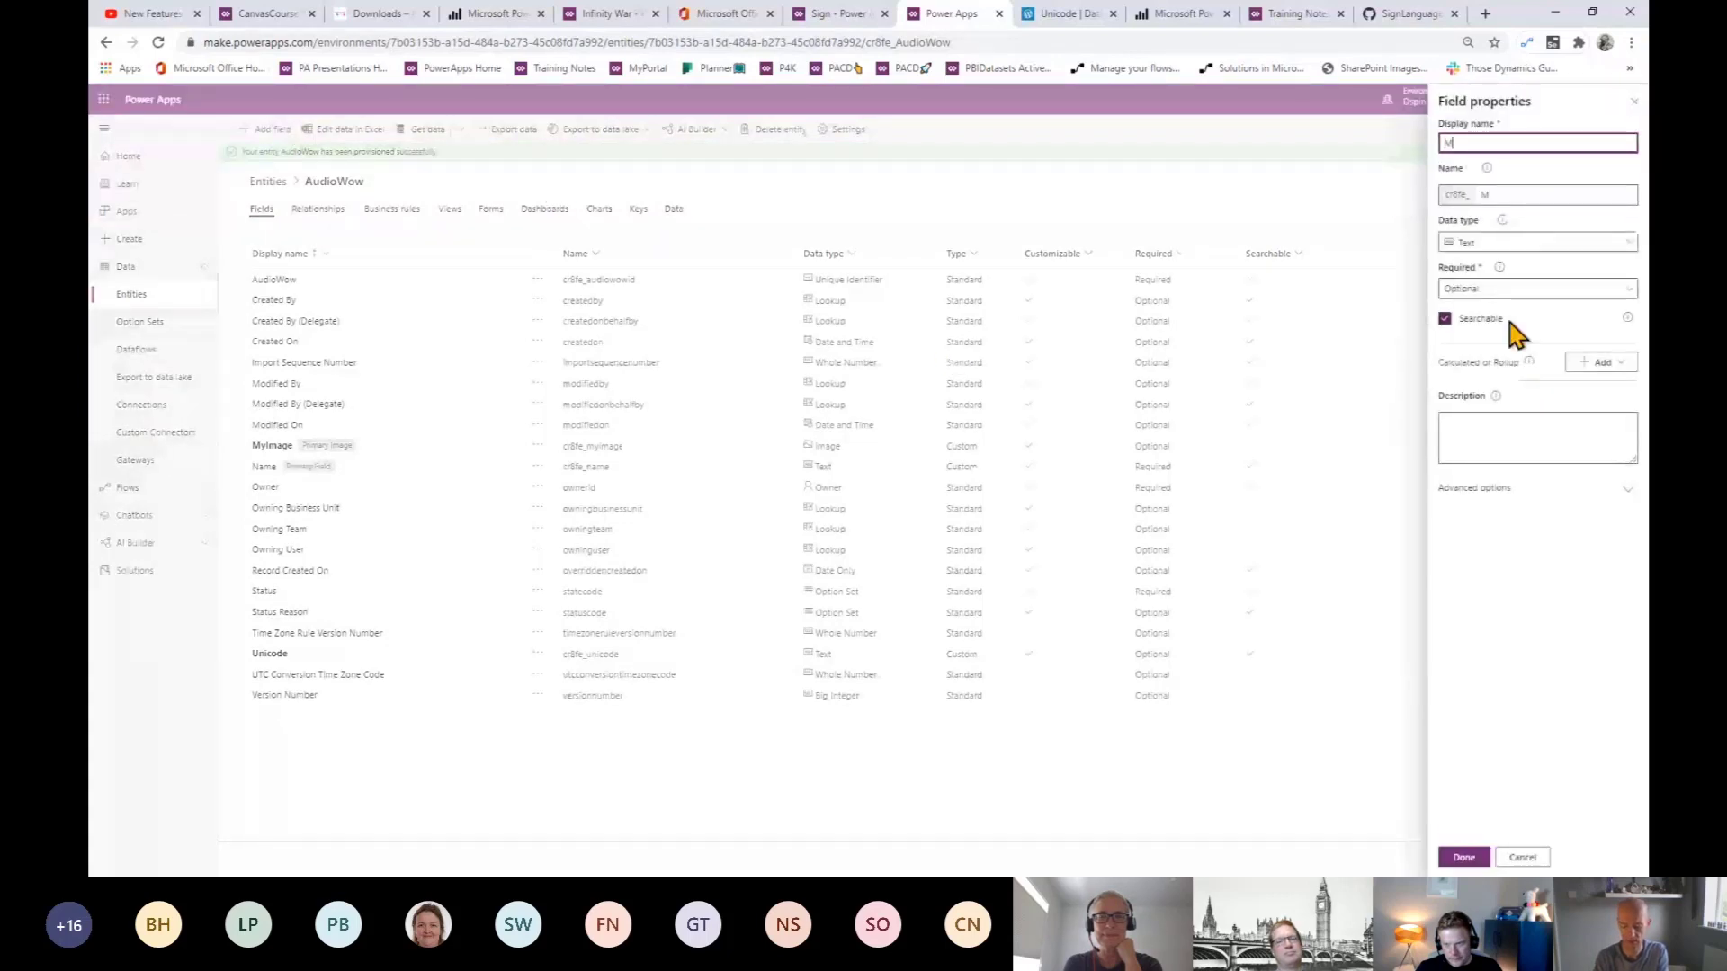
type("yAudio")
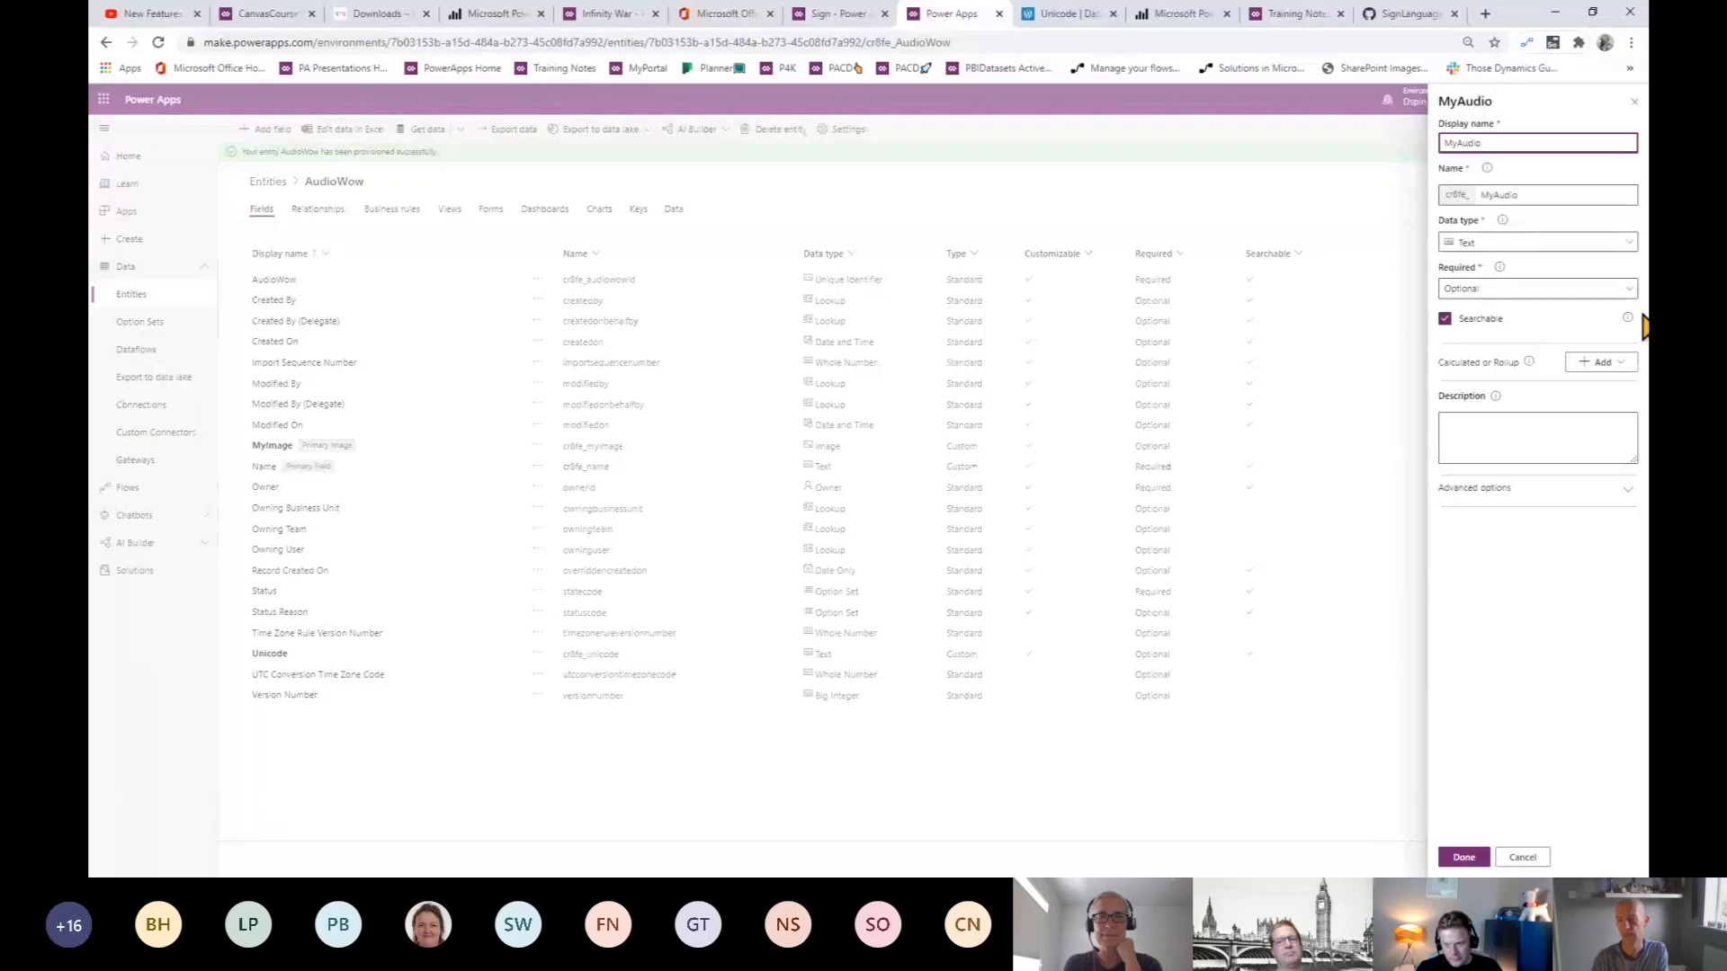
left_click(1516, 493)
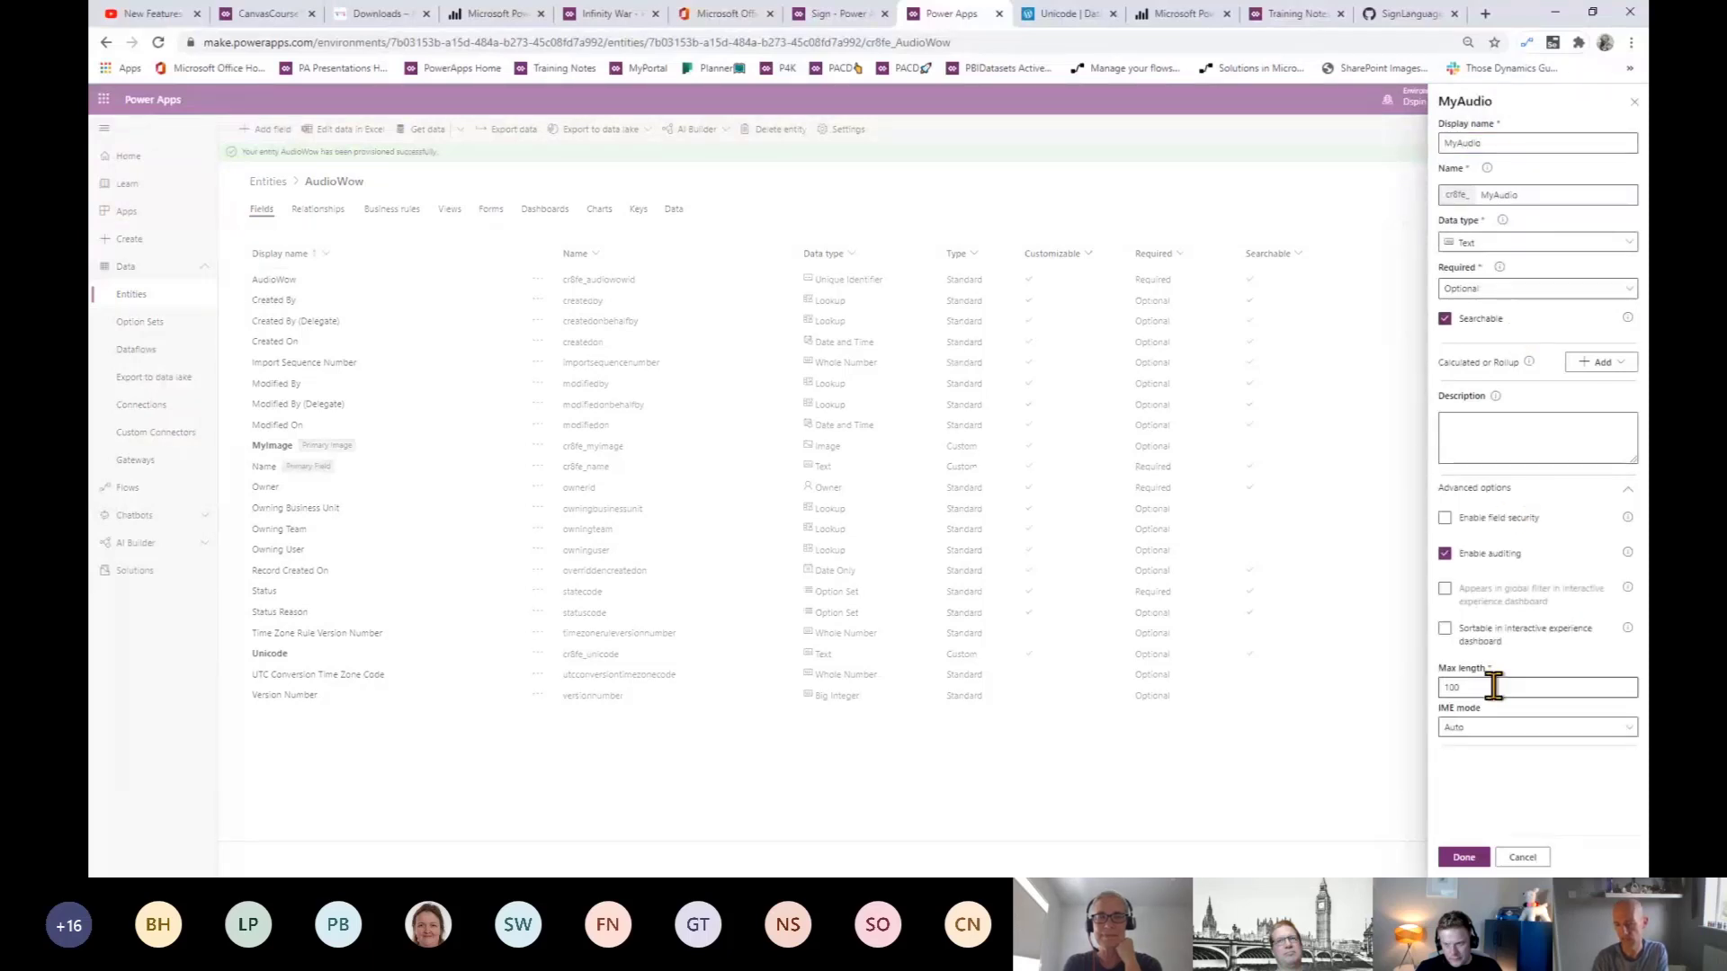
left_click(1475, 245)
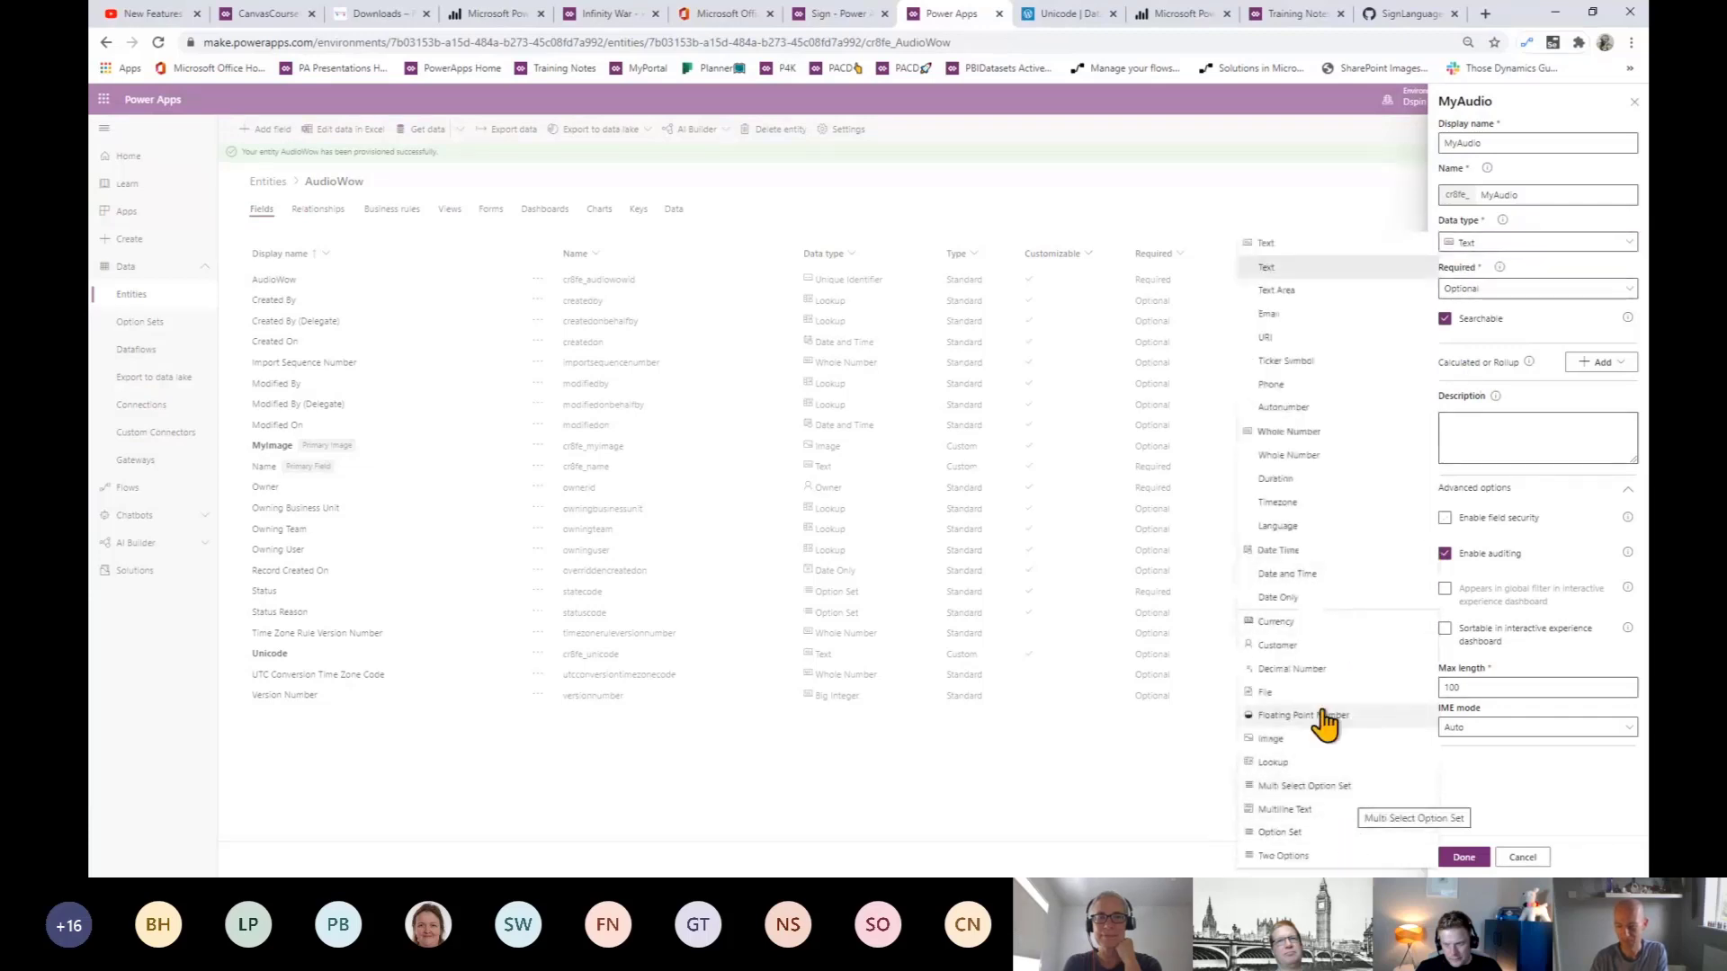
left_click(1363, 811)
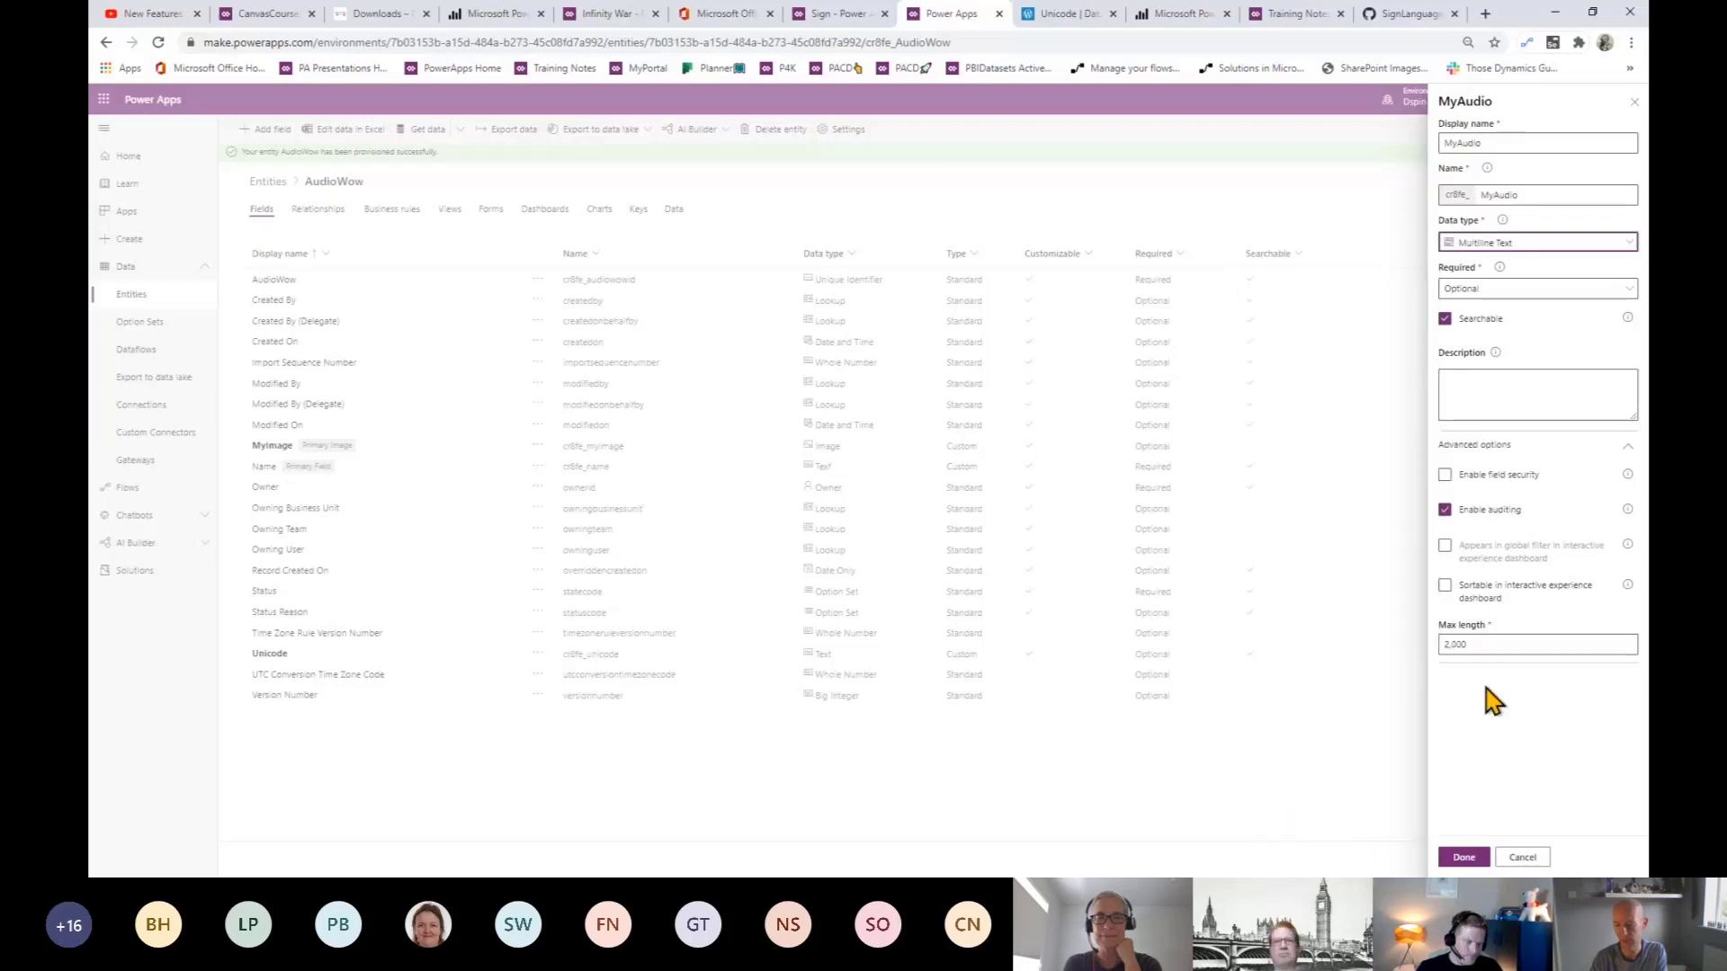
left_click(1494, 646)
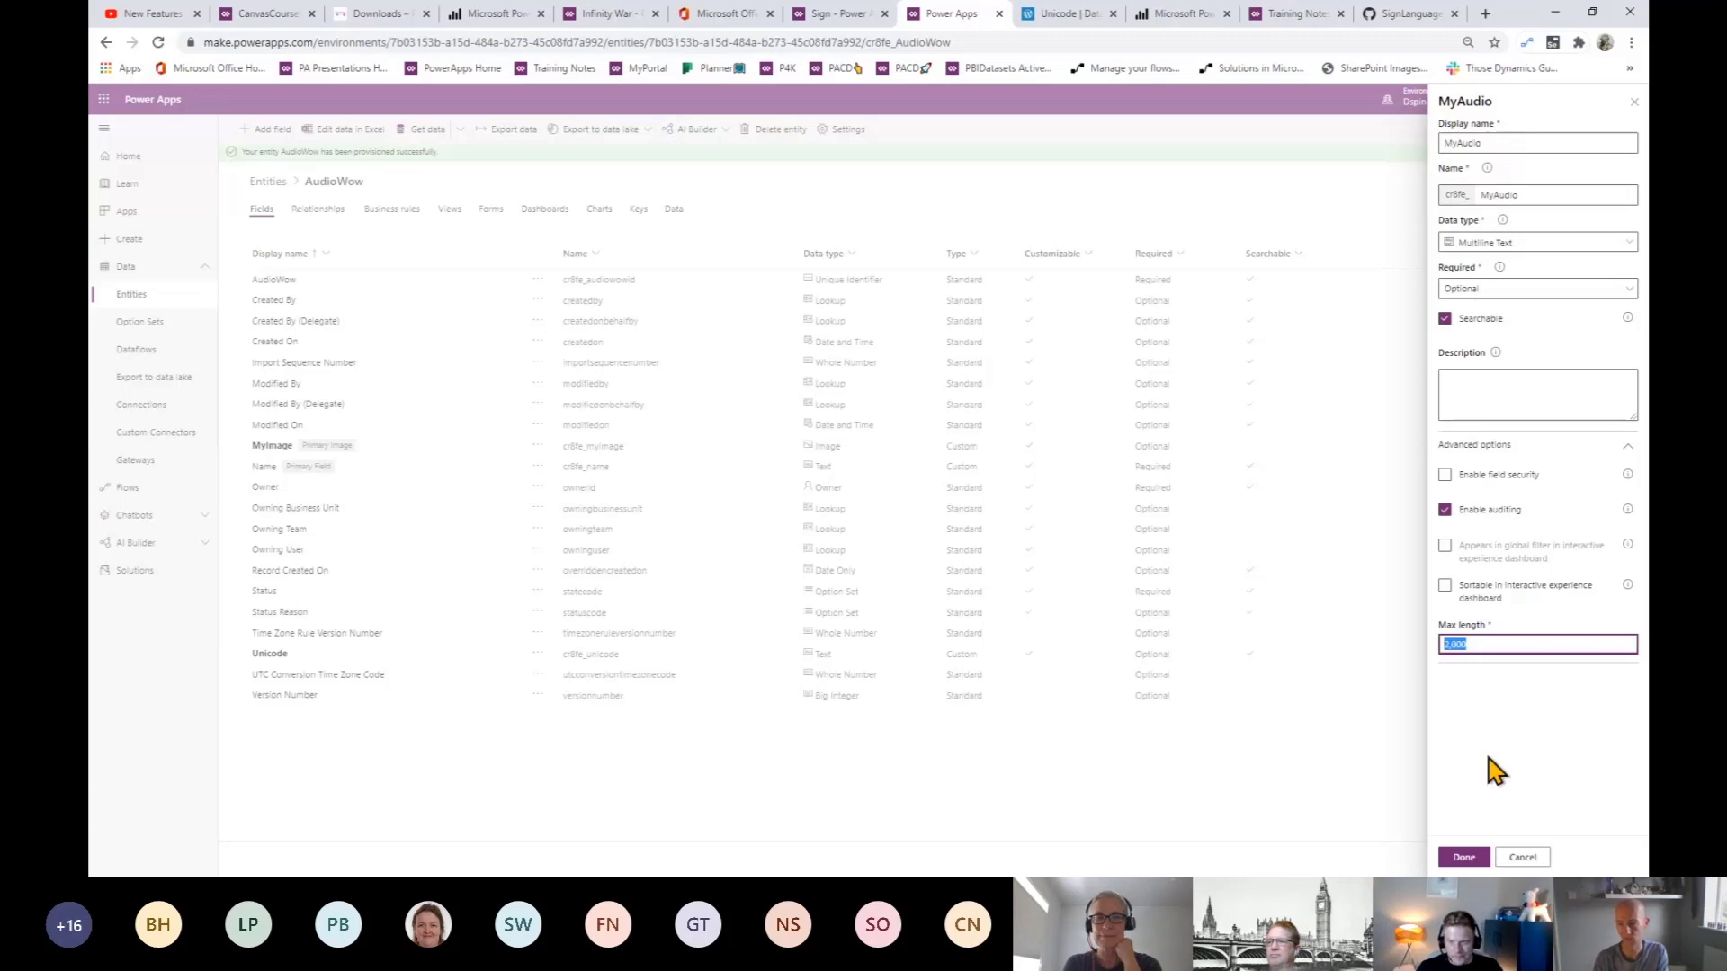
left_click(1616, 244)
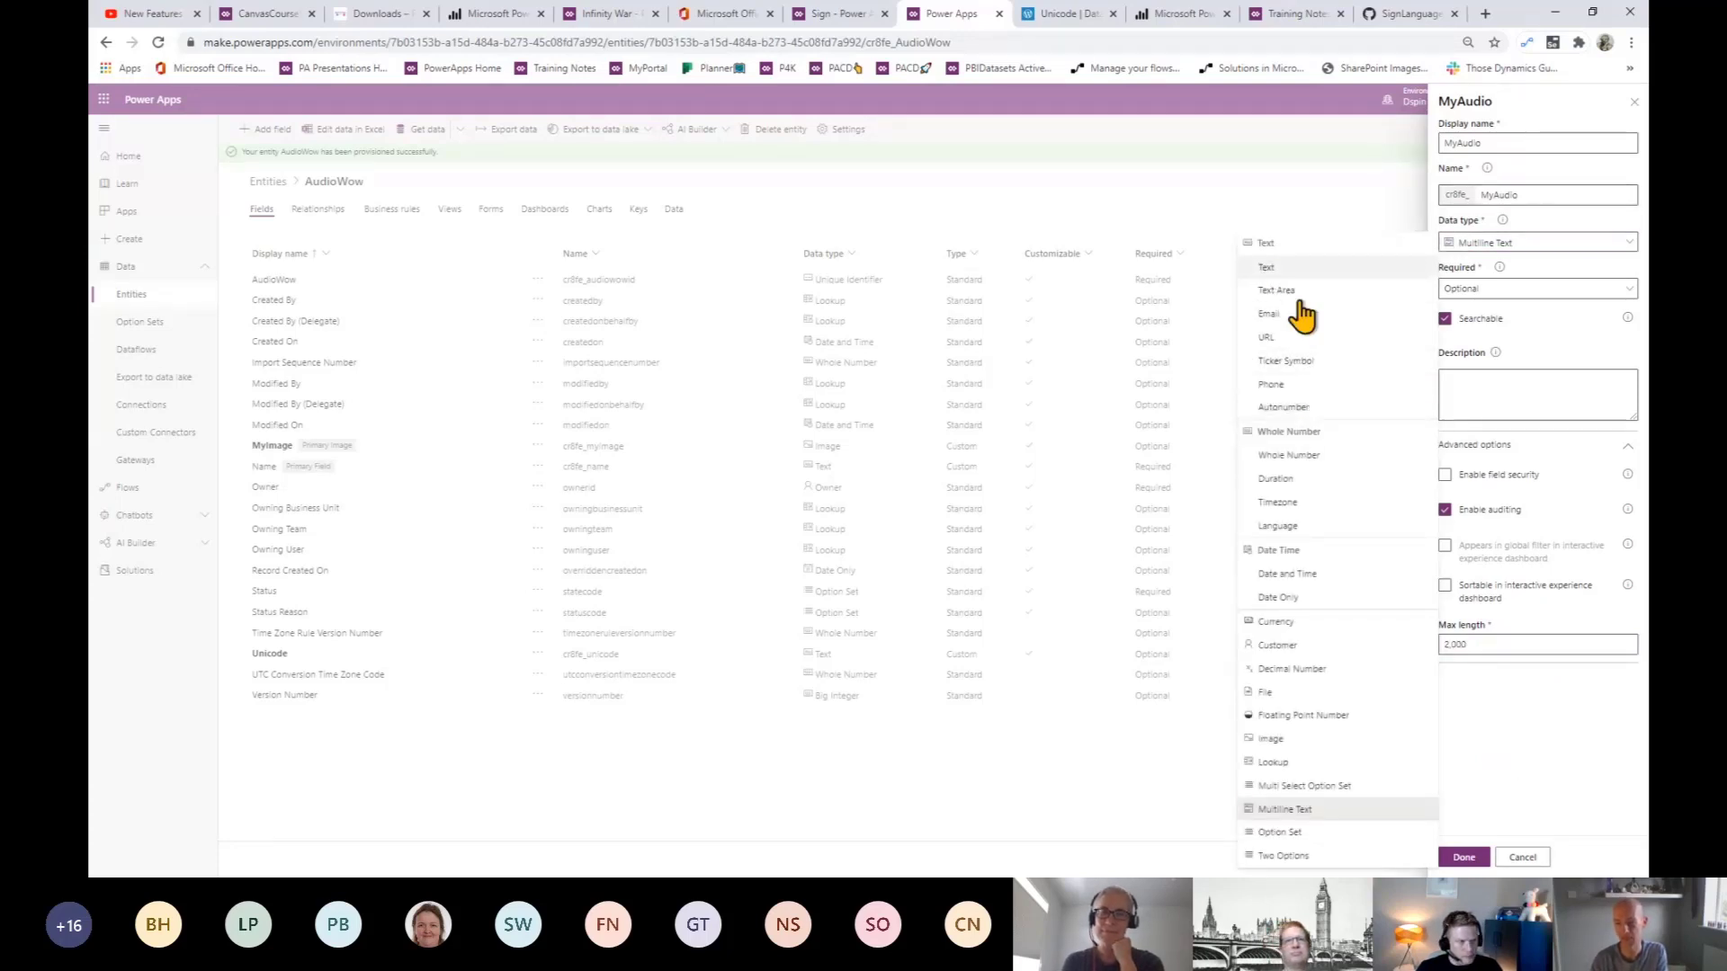
left_click(1532, 803)
left_click(1500, 646)
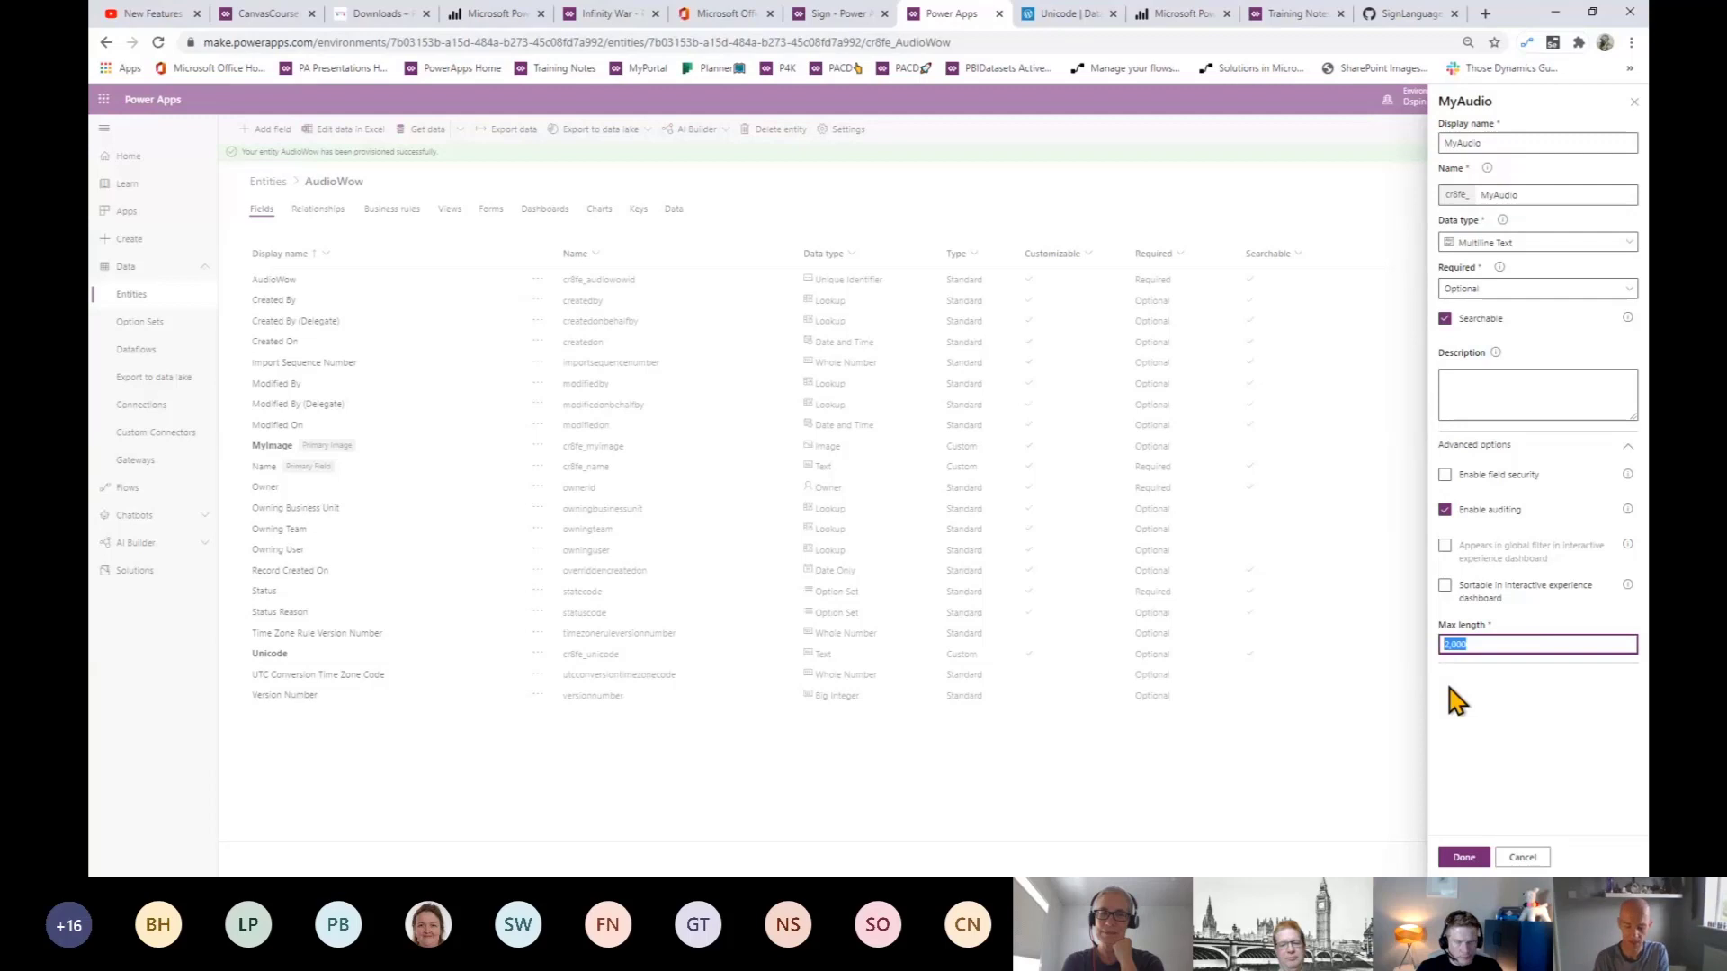
type("1000")
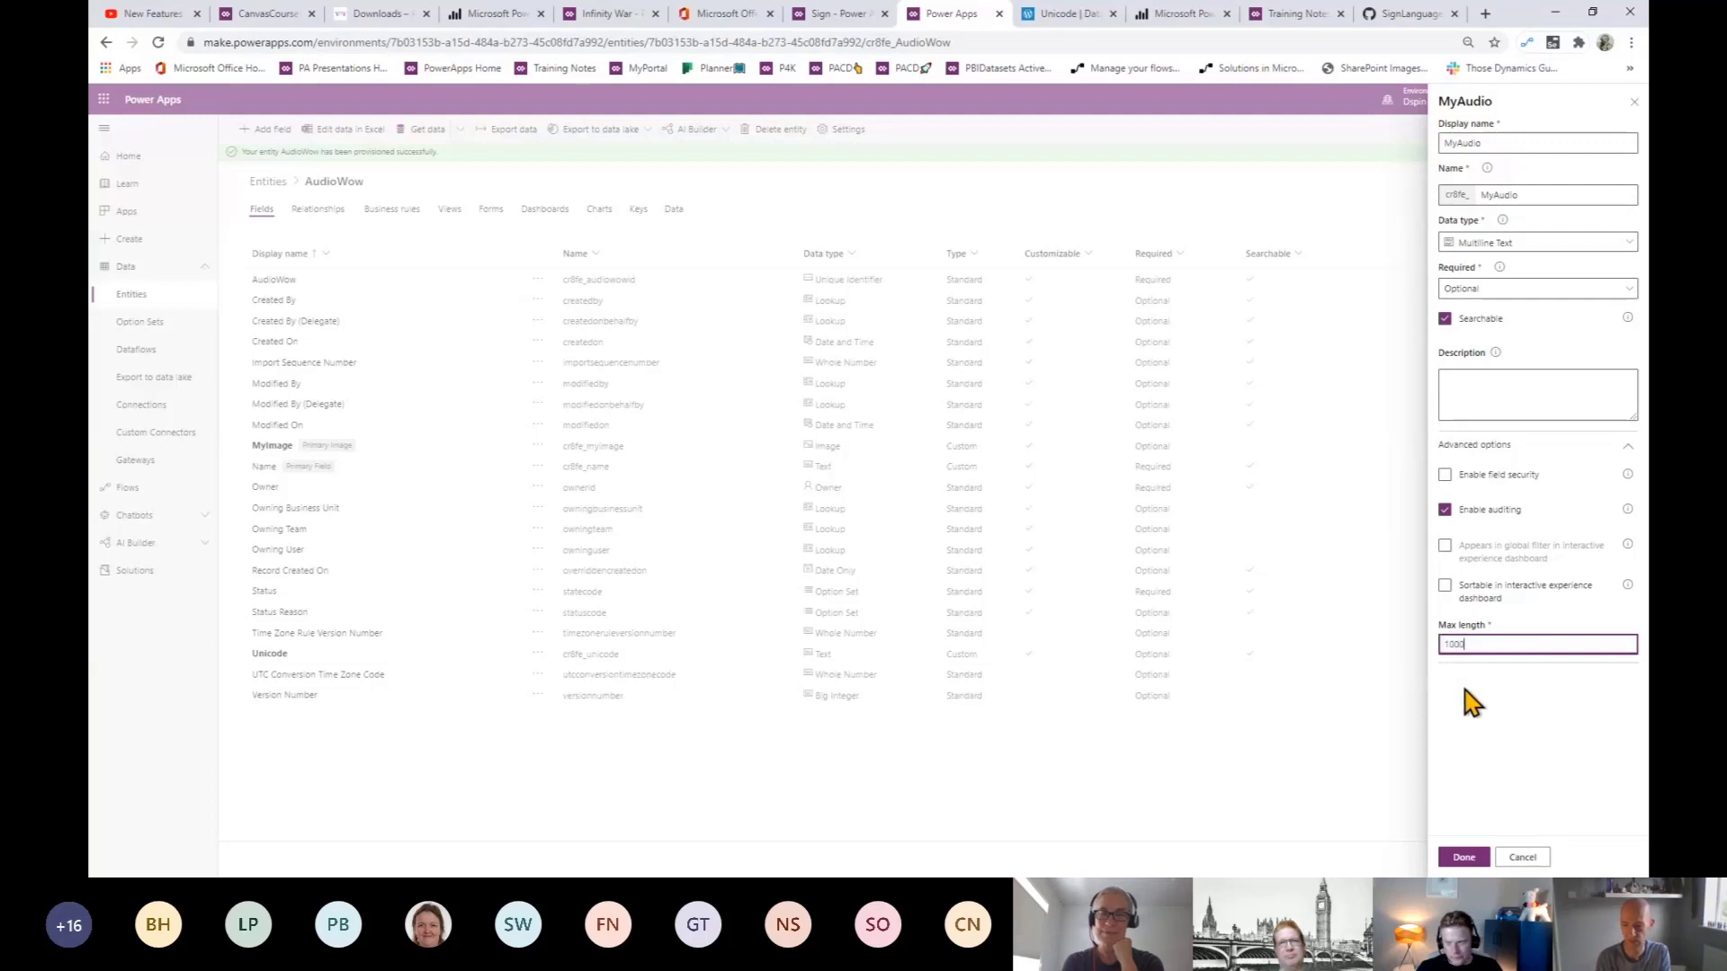
type("000")
key("Left")
key("Left")
key("Left")
key("Left")
key("Left")
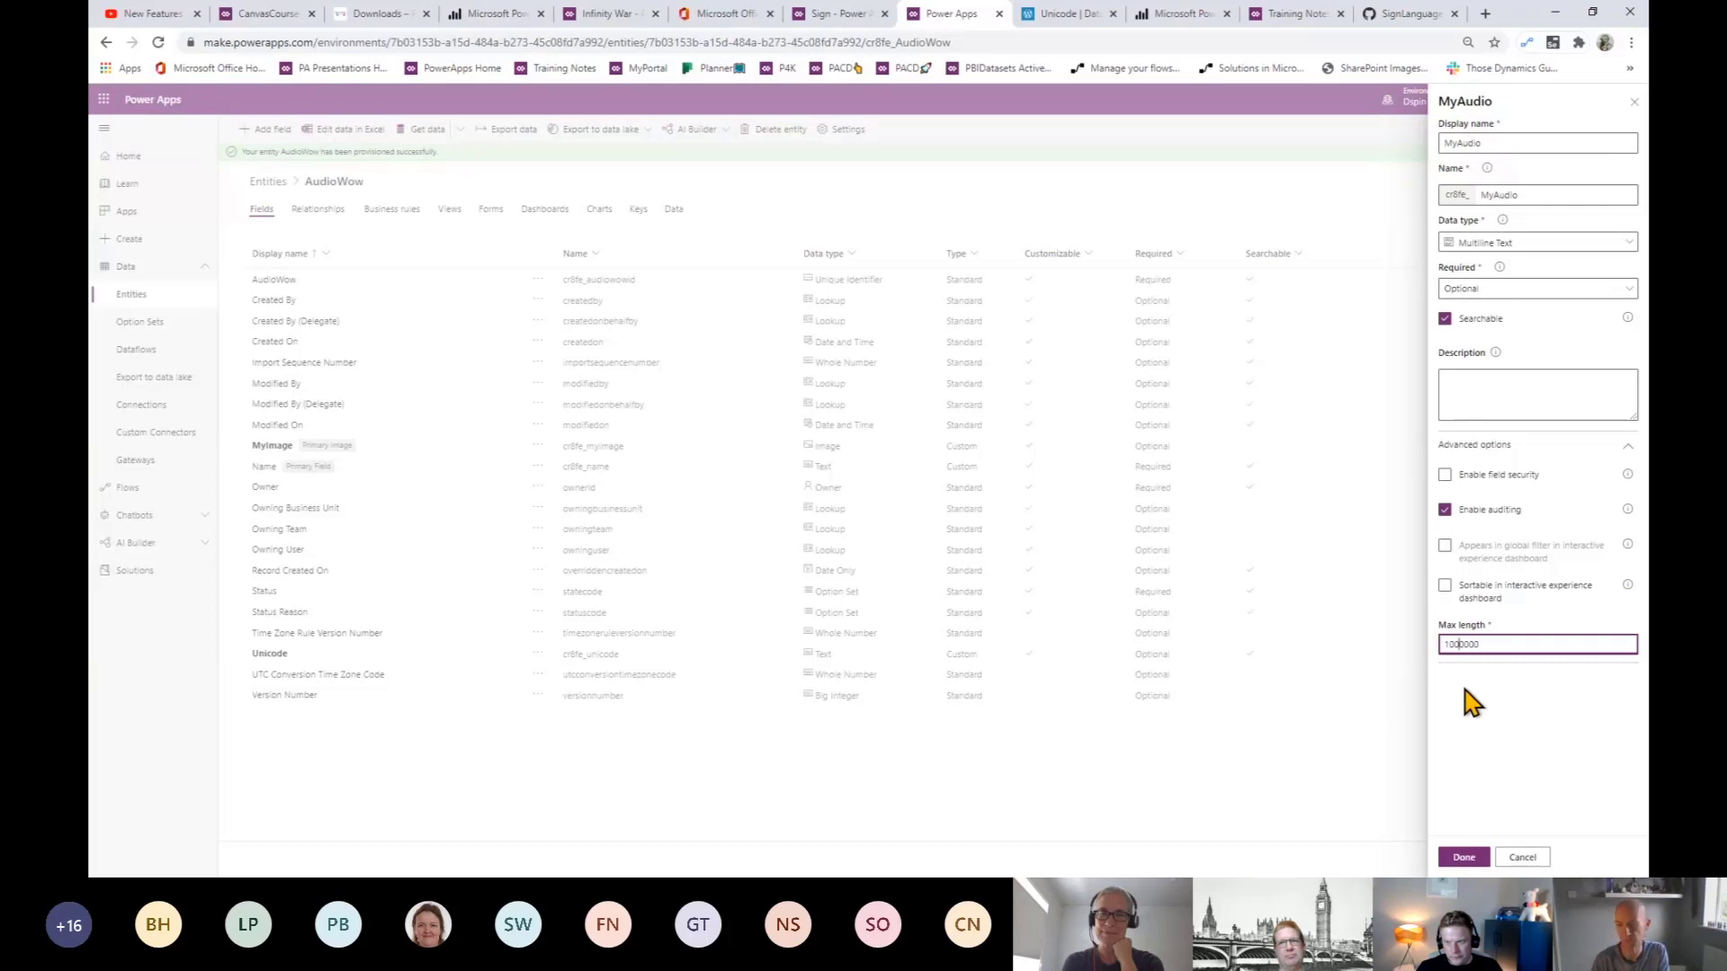
left_click(1461, 859)
left_click(1463, 860)
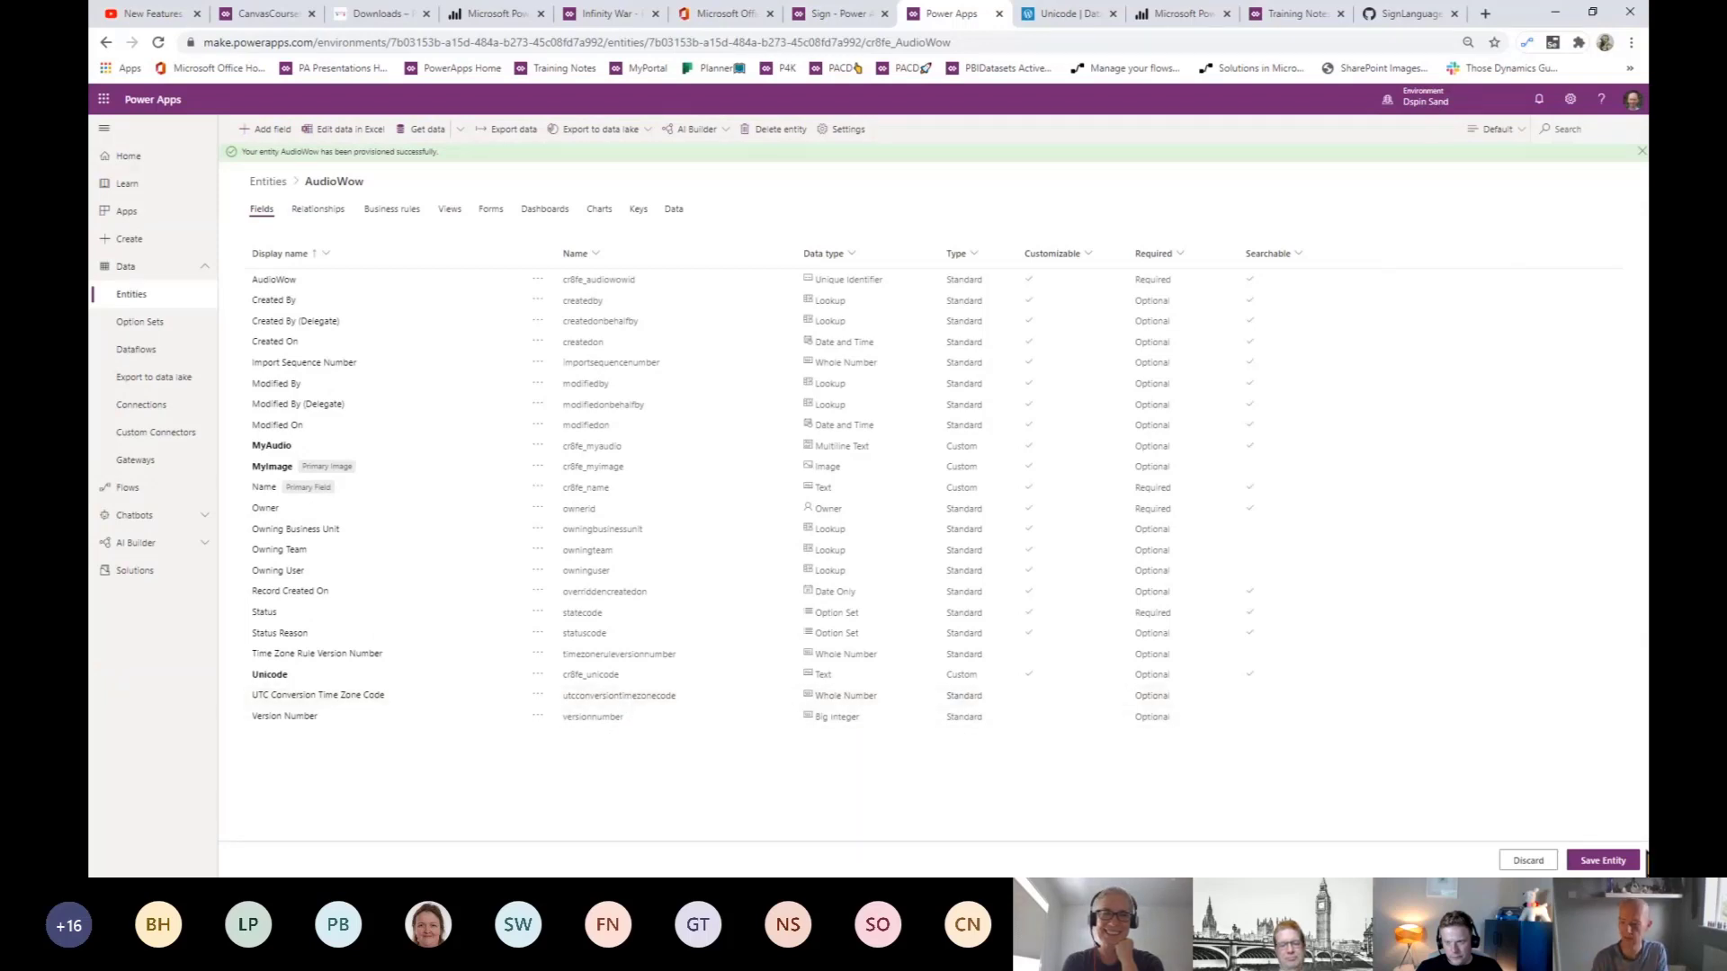
- Save the AudioWow entity and go to the Create page for a new app
left_click(1606, 862)
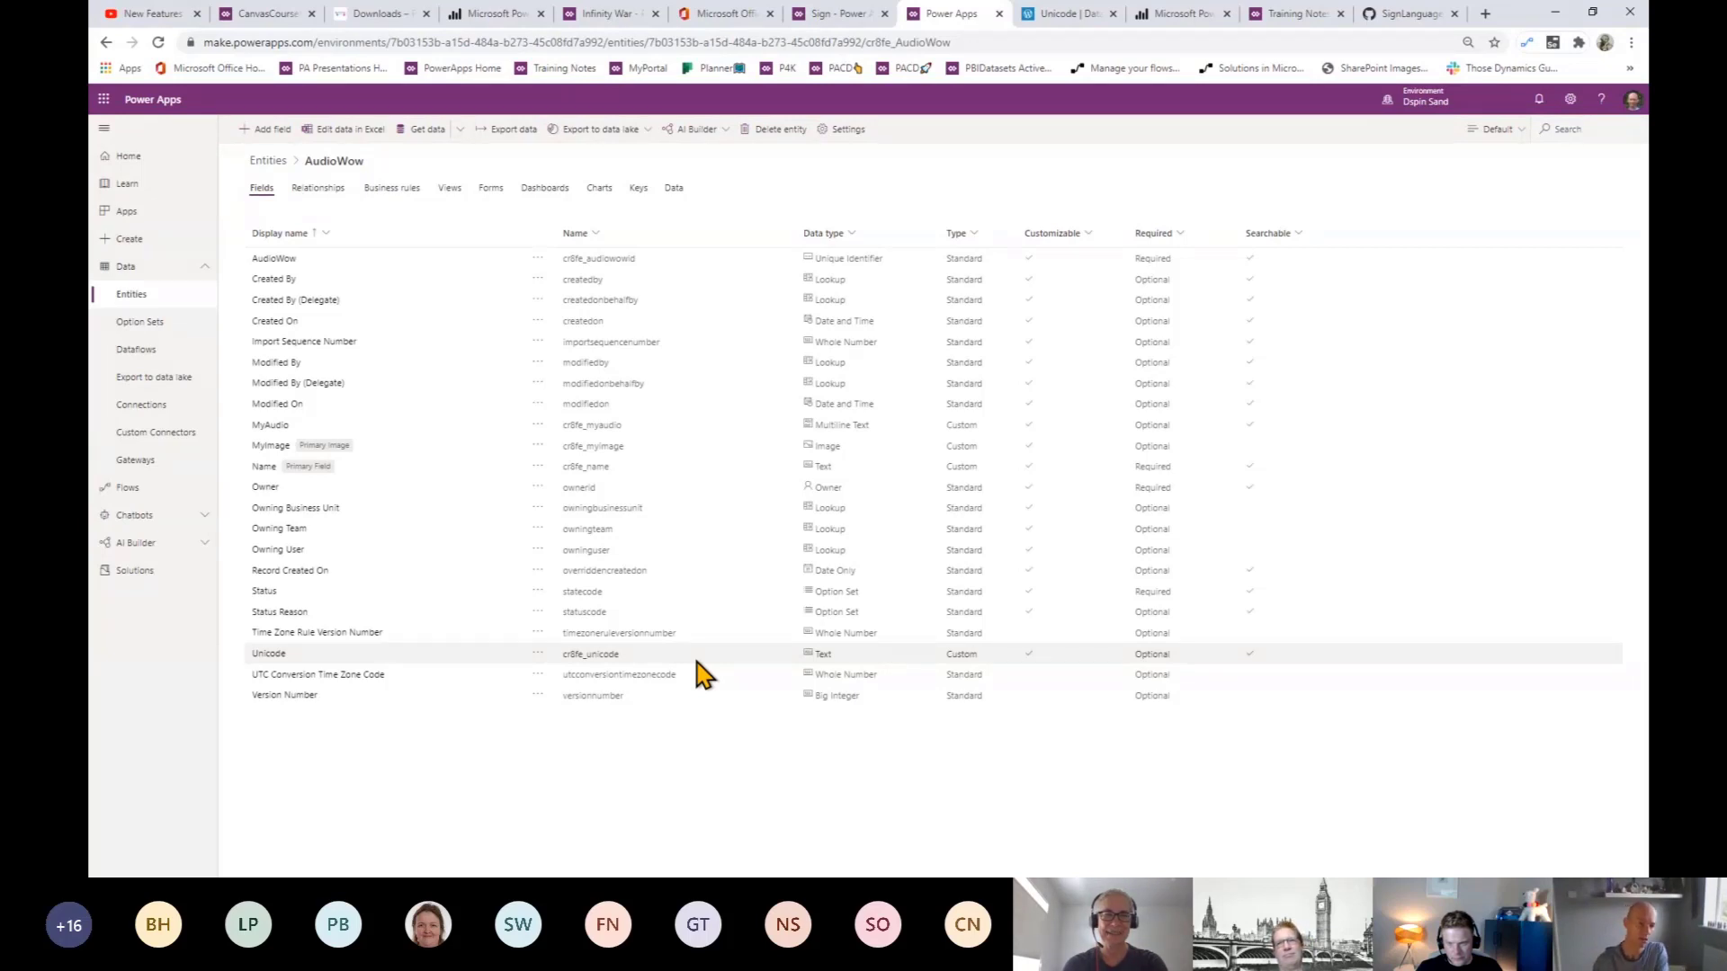
left_click(148, 240)
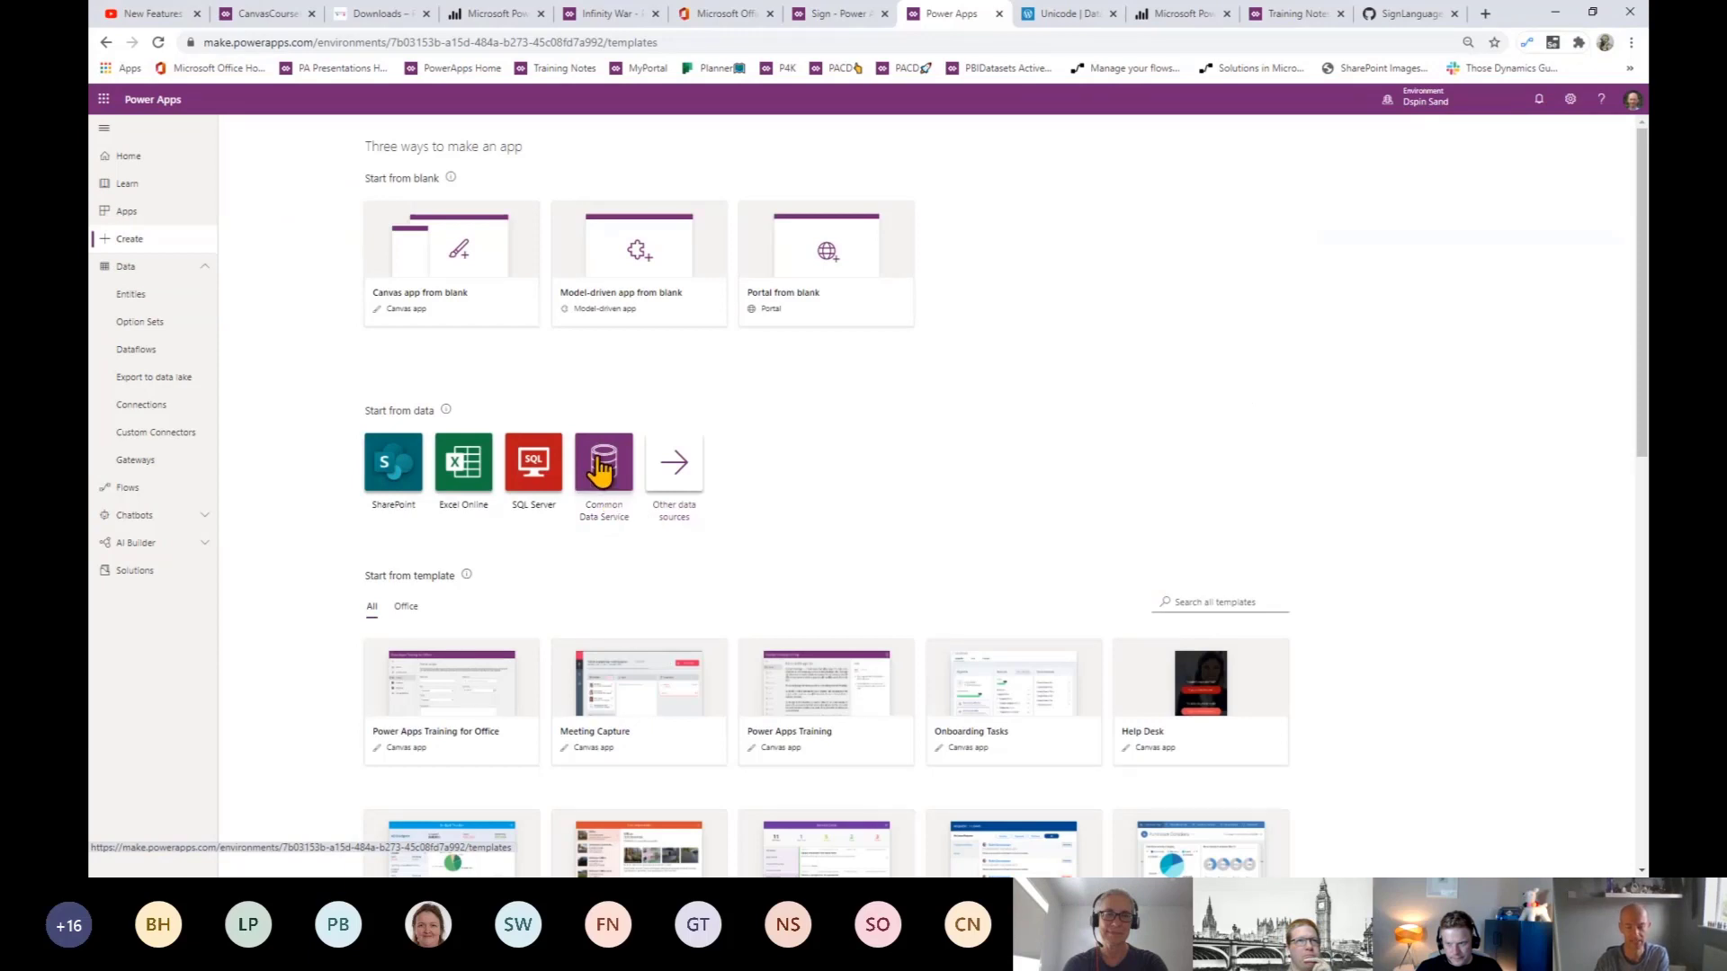
- Start a new app from the Common Data Service data source
left_click(600, 466)
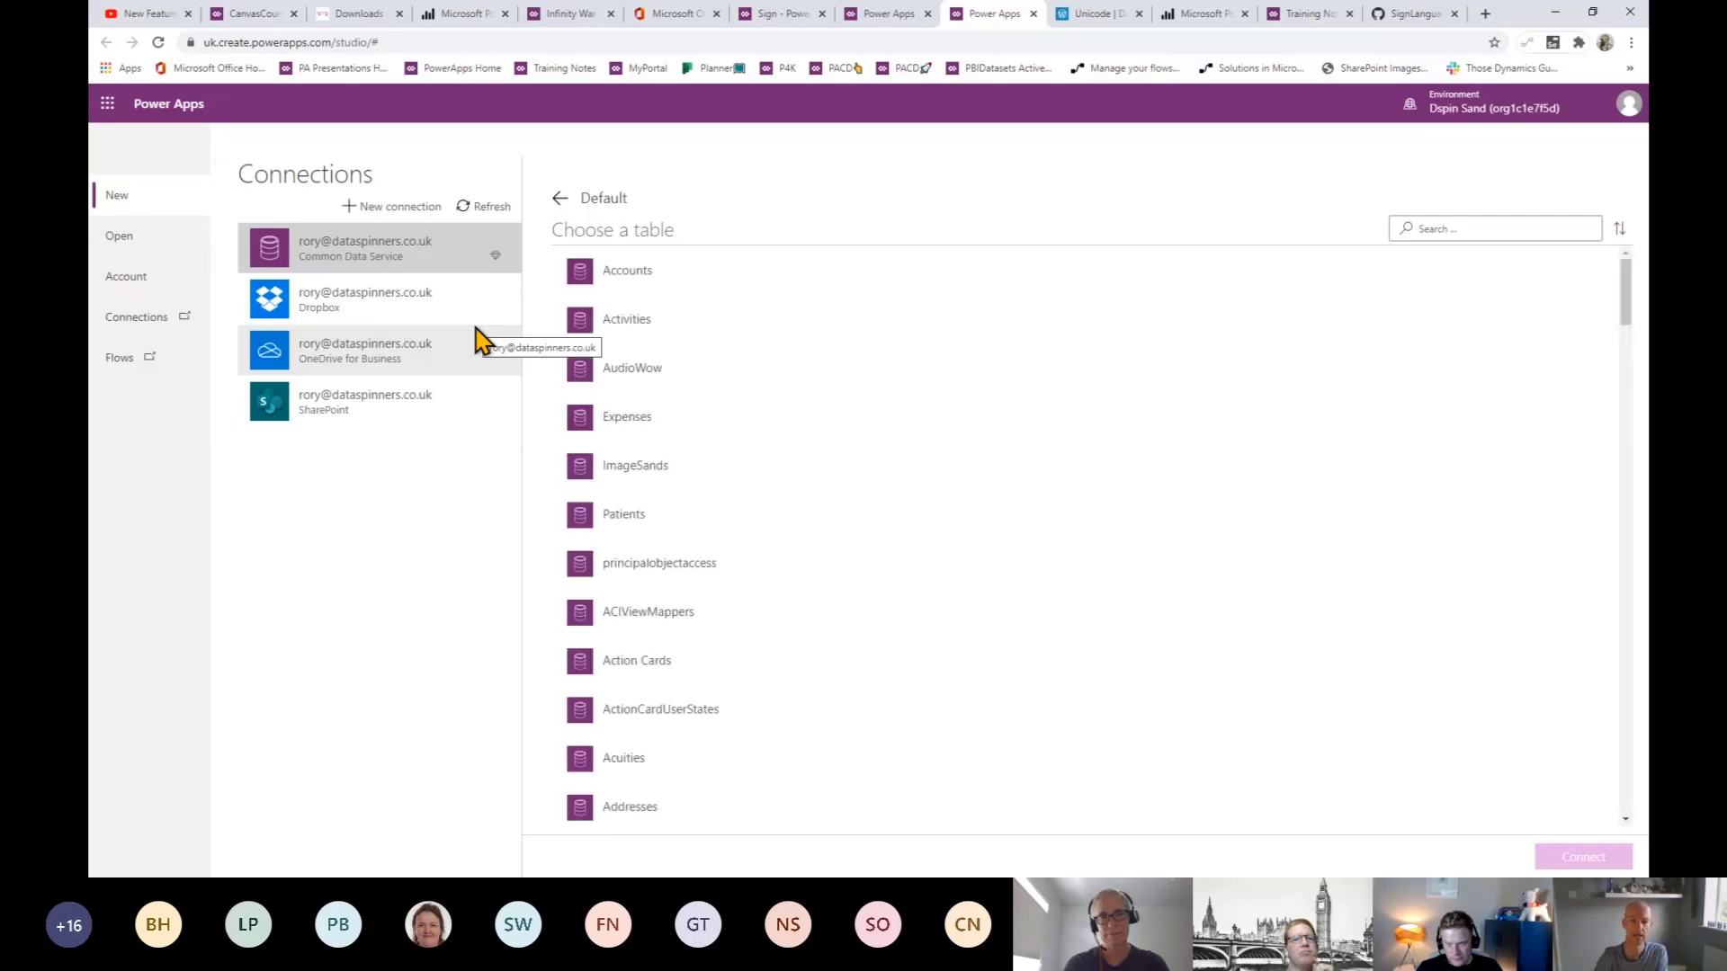
- Generate the app by connecting it to the AudioWow table
left_click(639, 380)
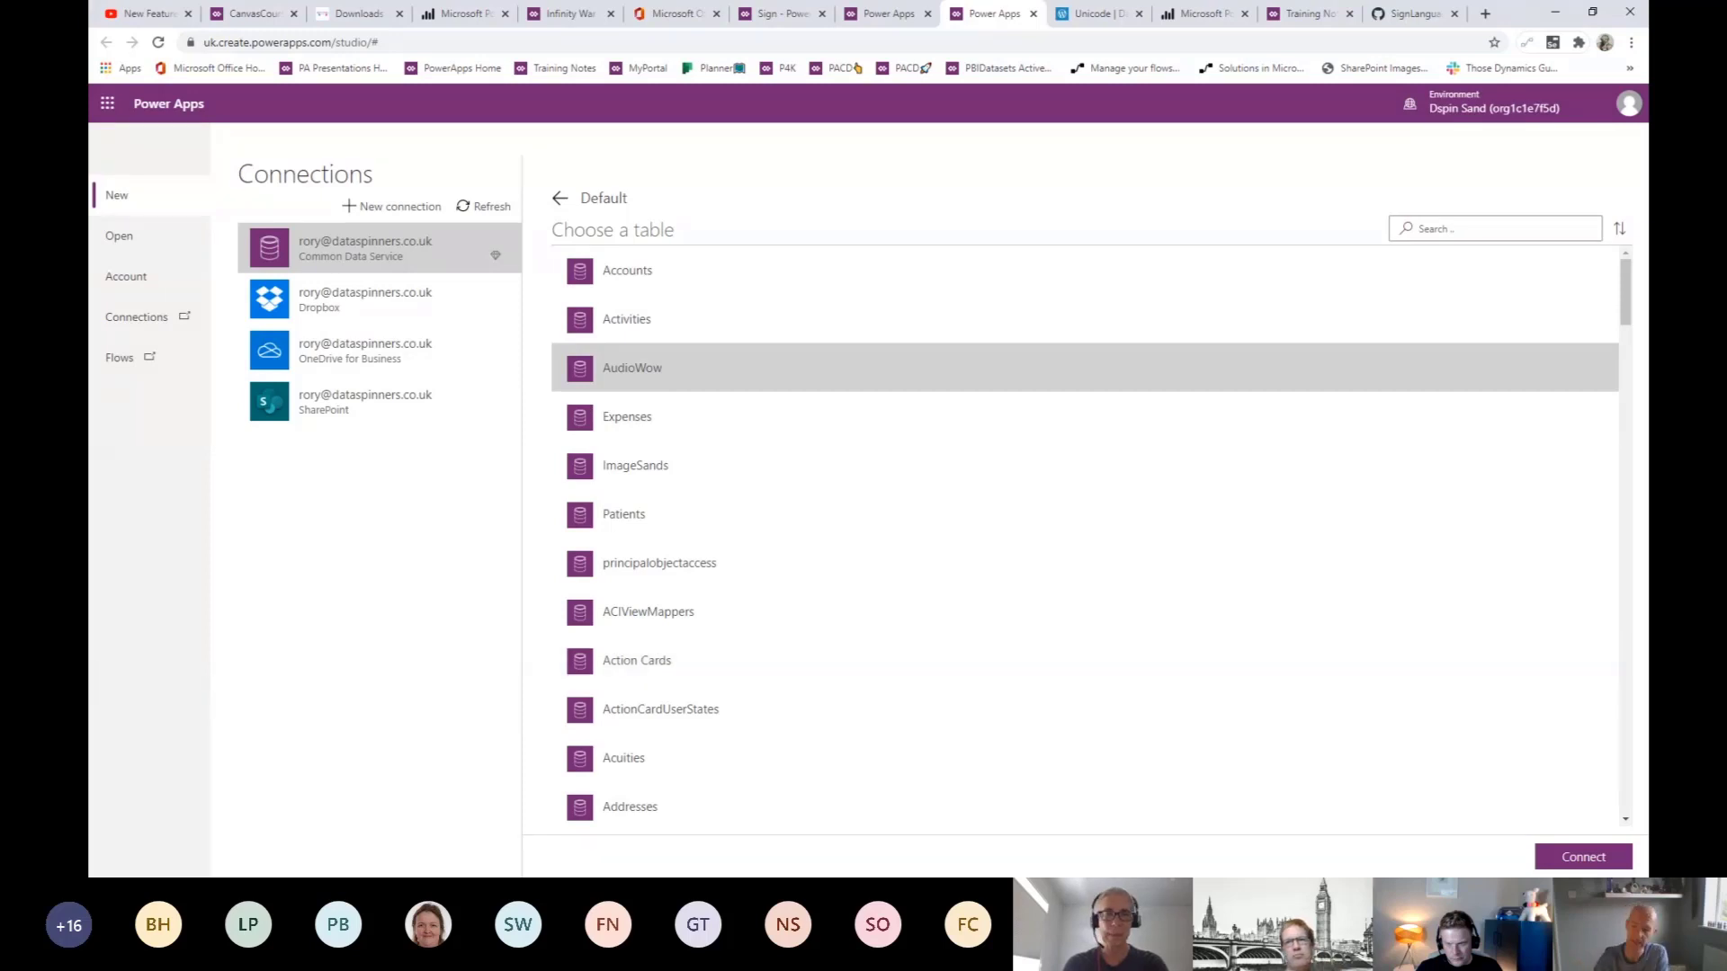
left_click(1590, 855)
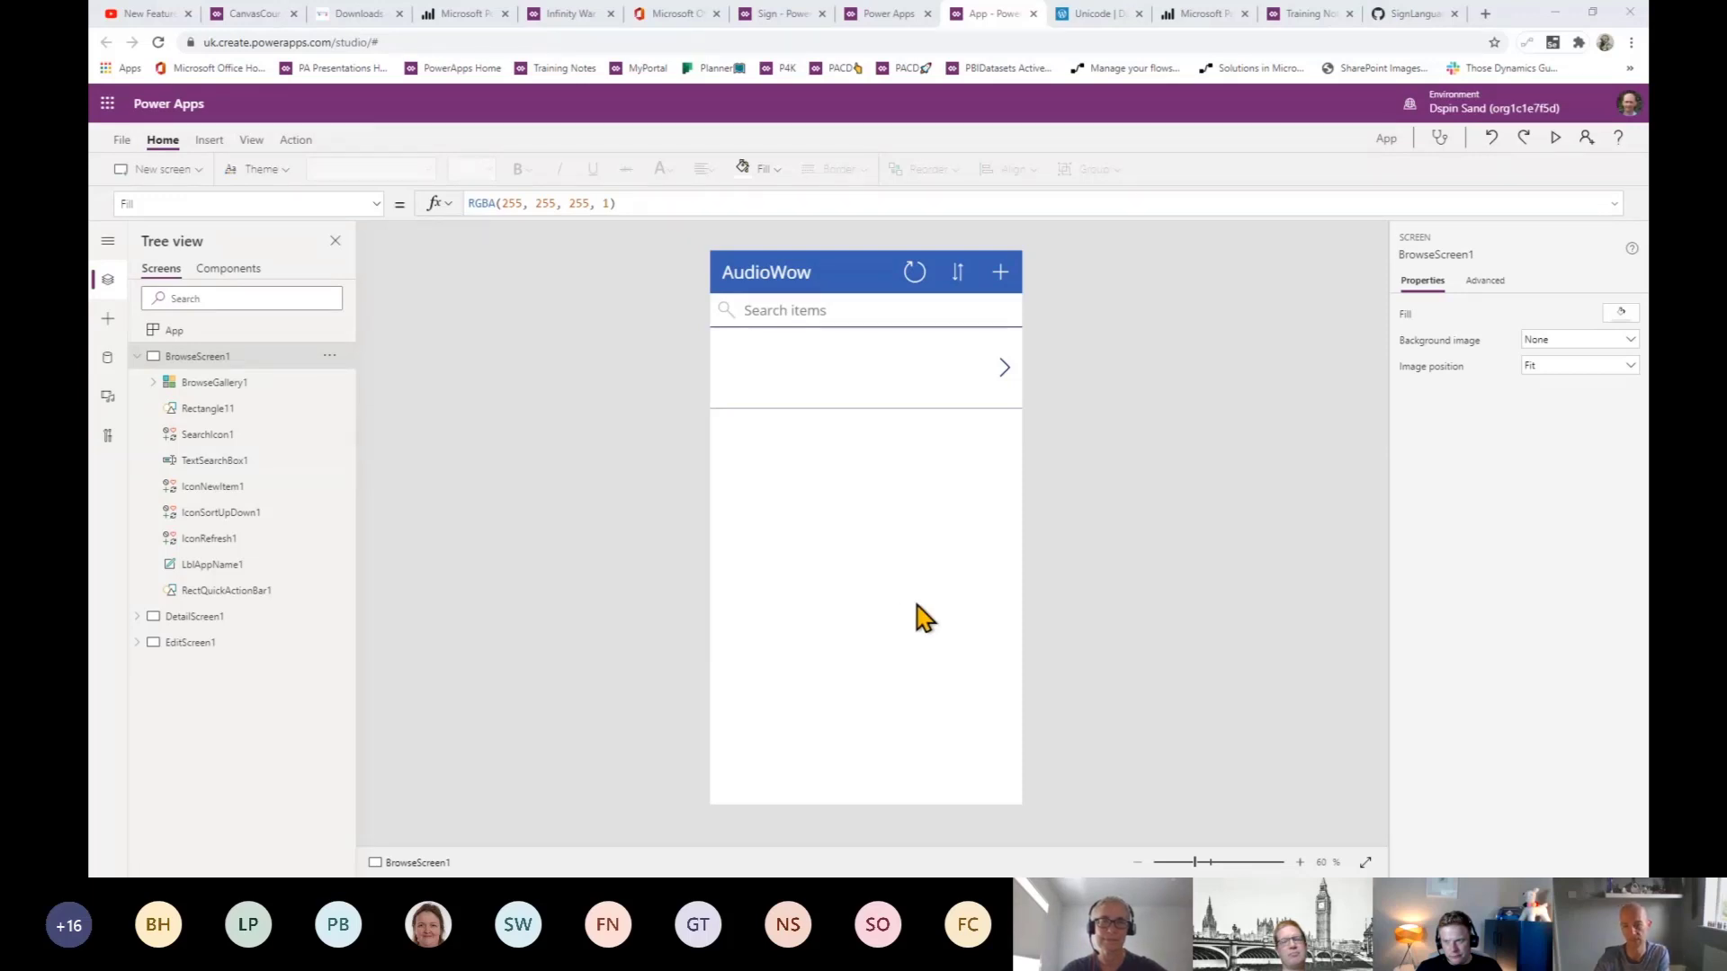
- Preview the generated app, open its new-item form, then close the preview
left_click(1556, 139)
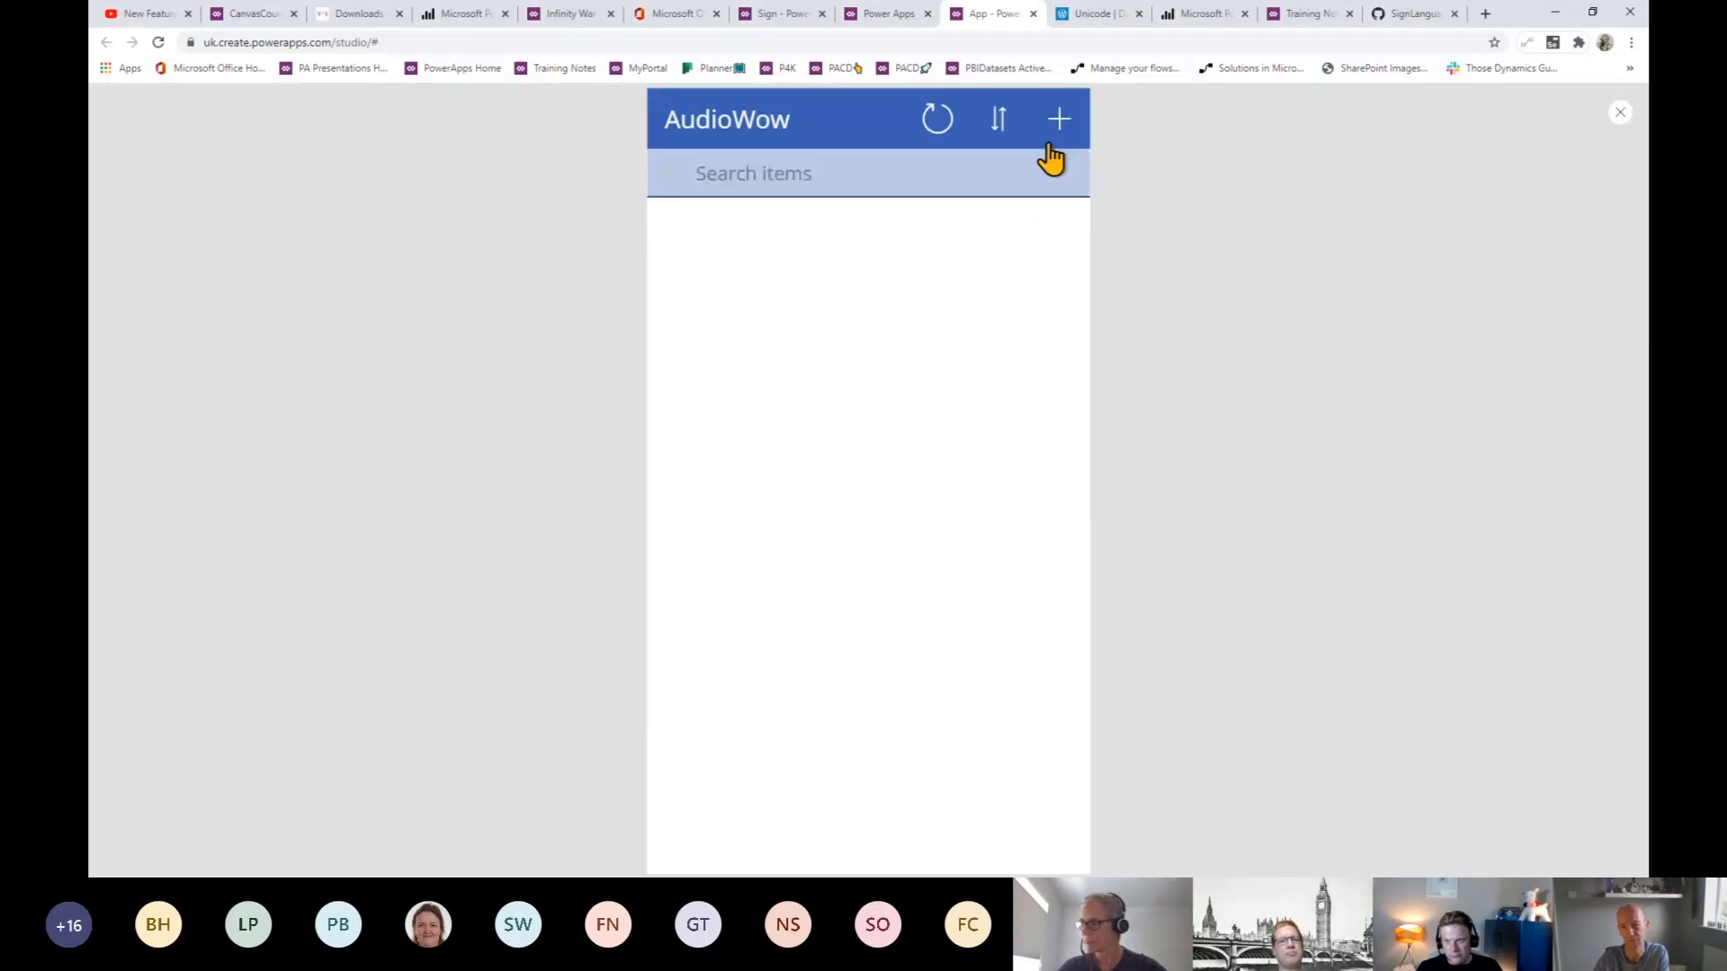
left_click(1052, 135)
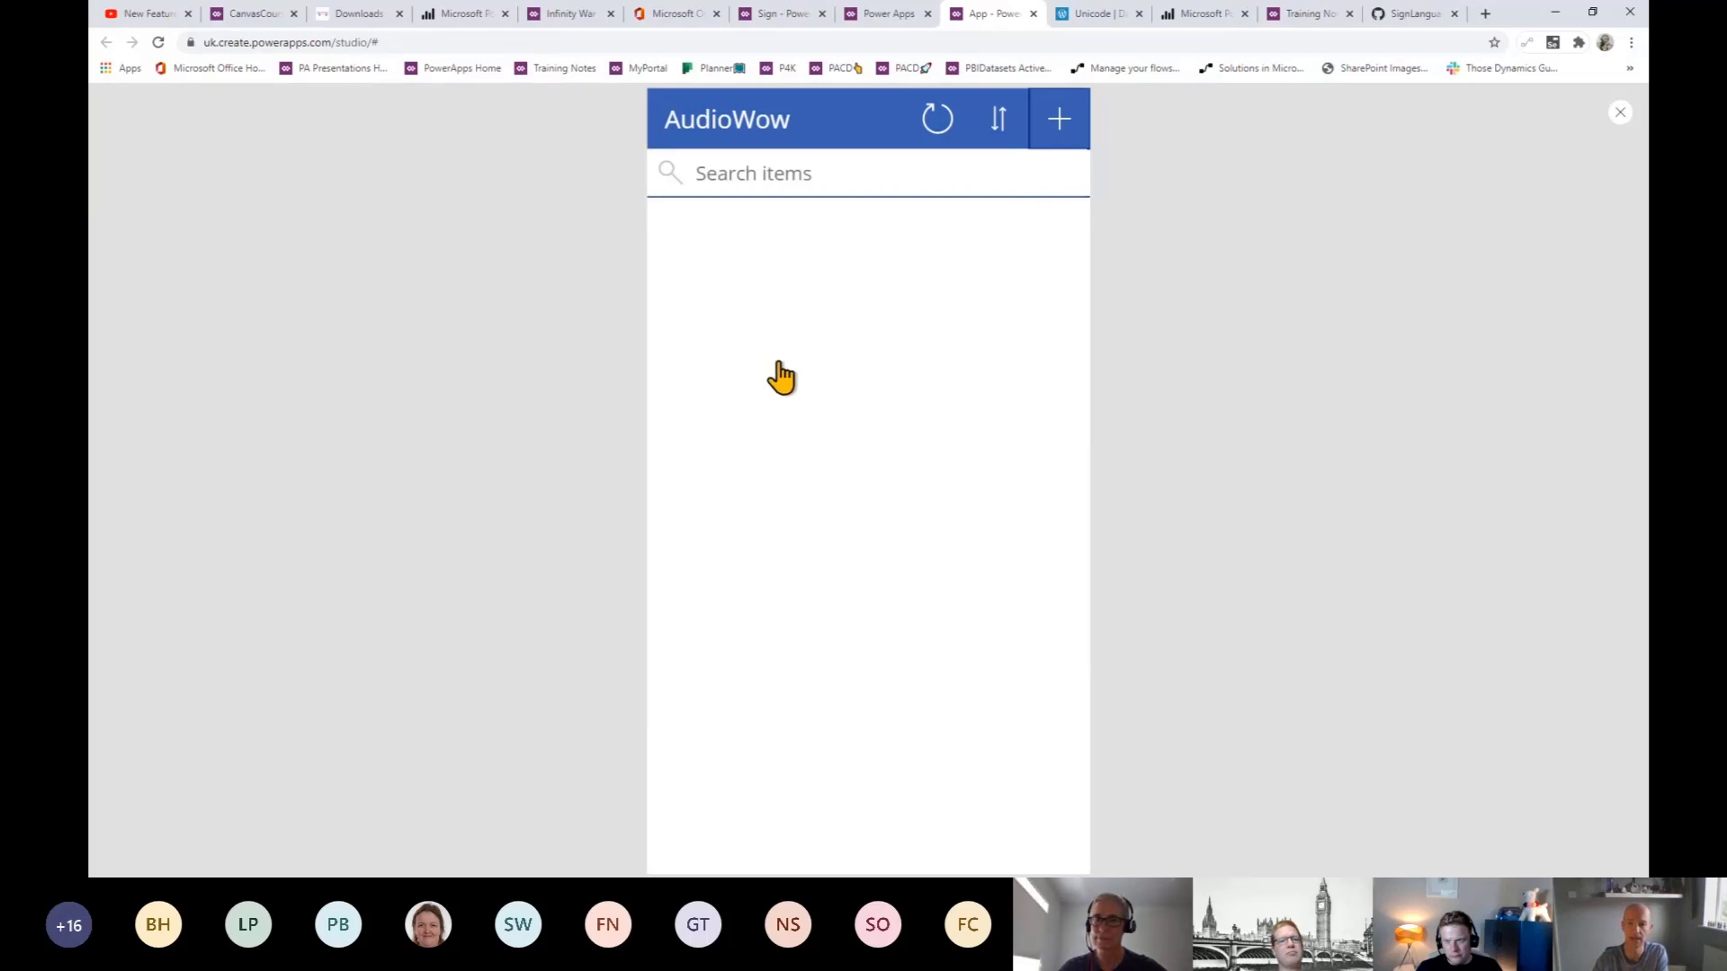
left_click(1043, 134)
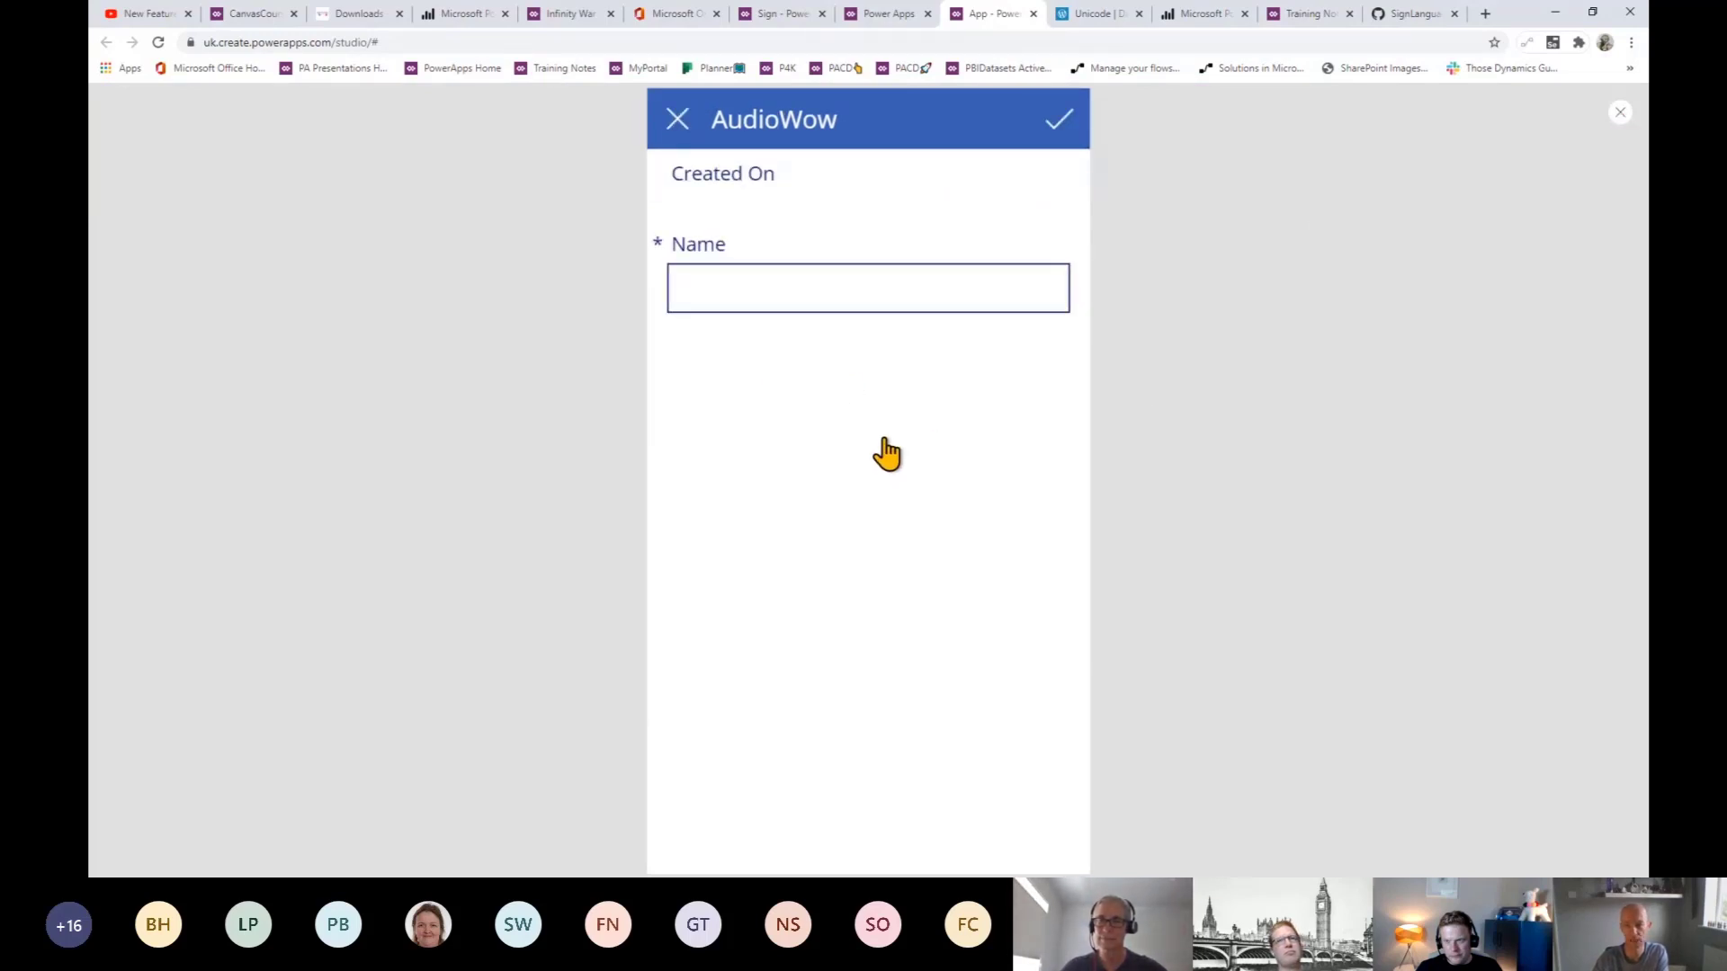
left_click(1620, 112)
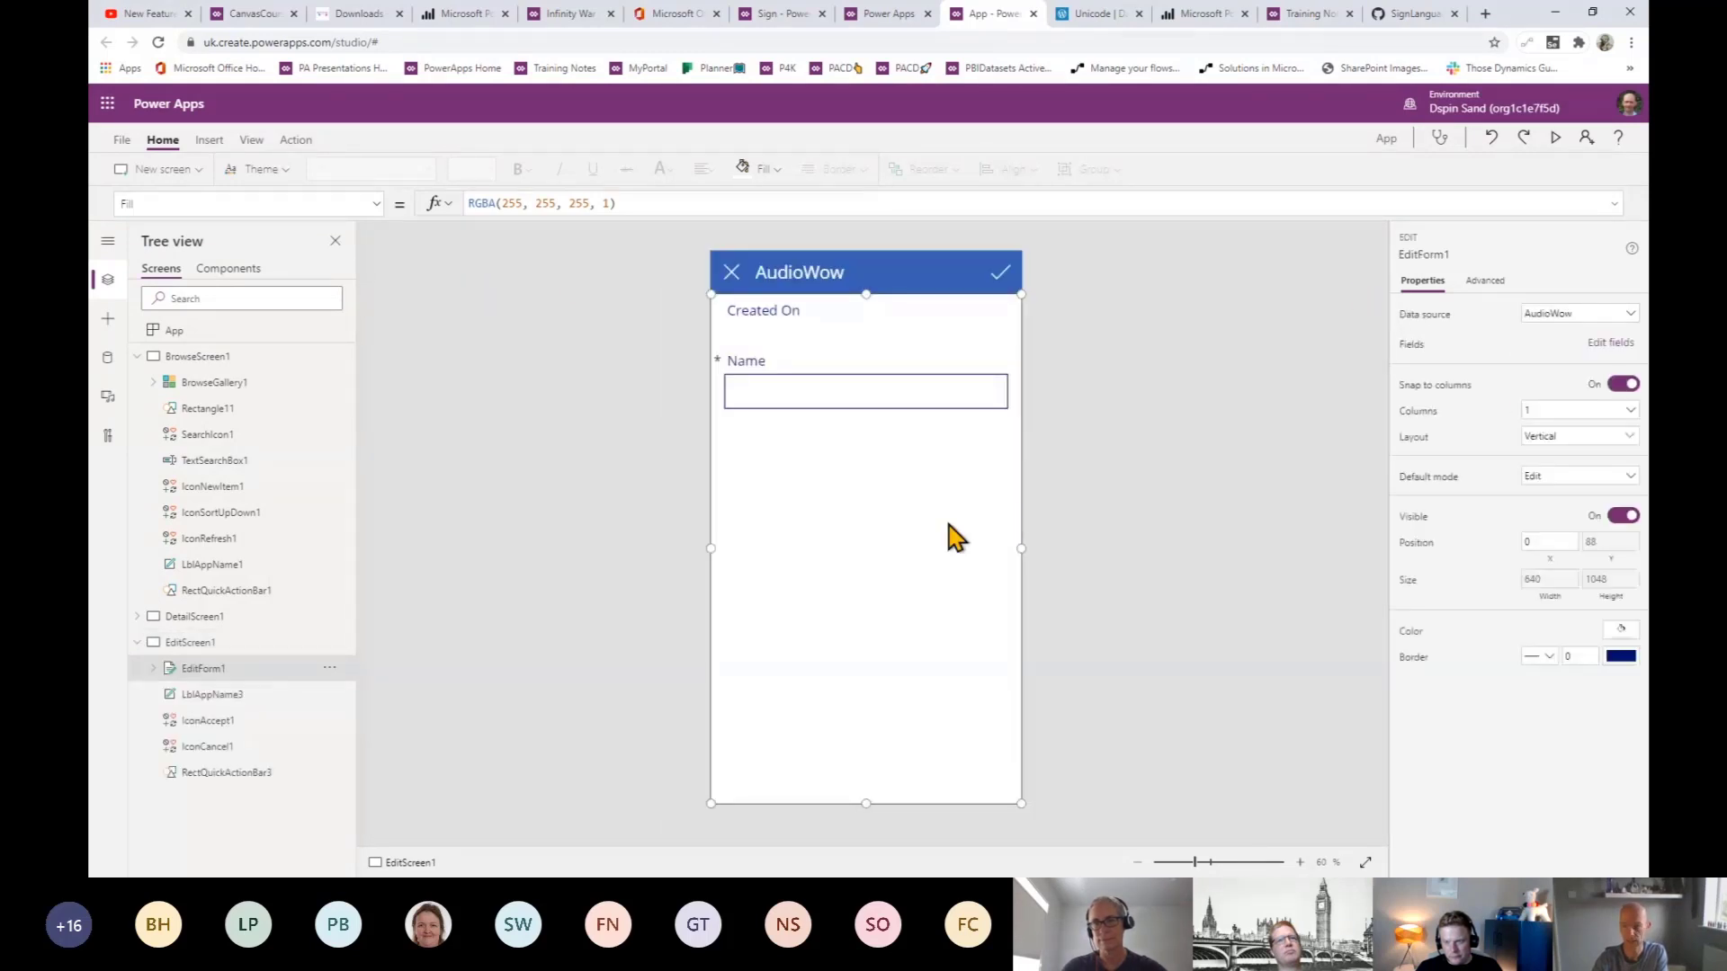
- Dismiss the Did you know tip and select EditForm1 on the edit screen
left_click(1607, 350)
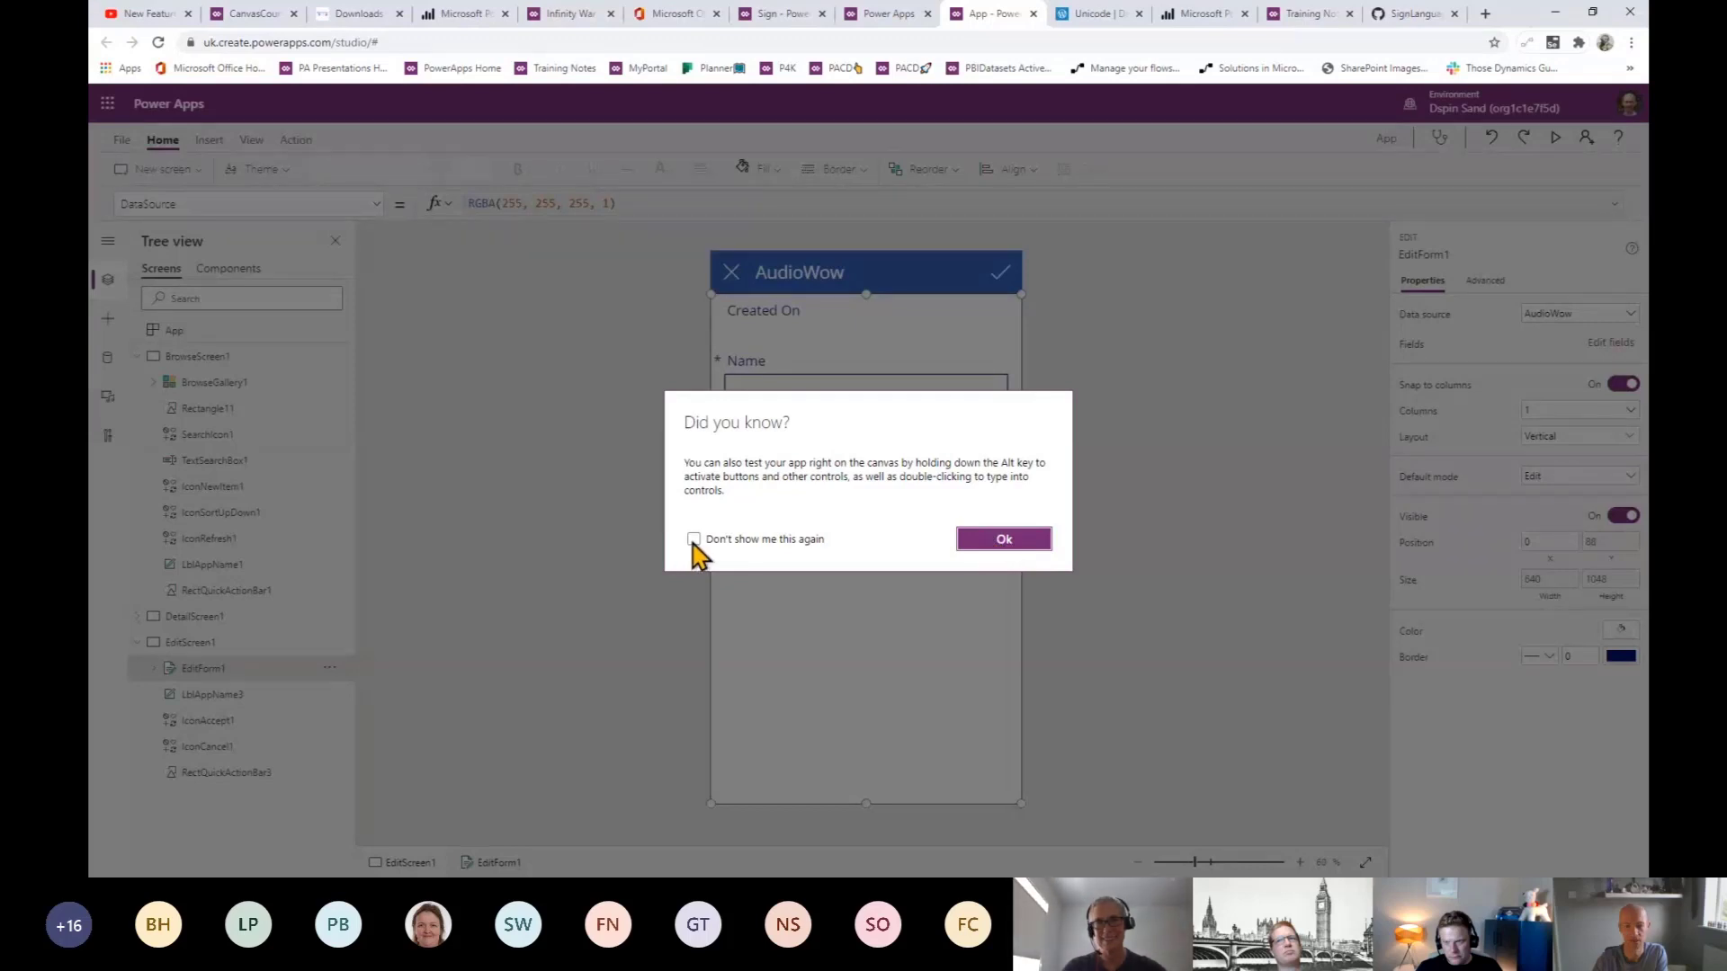
left_click(964, 543)
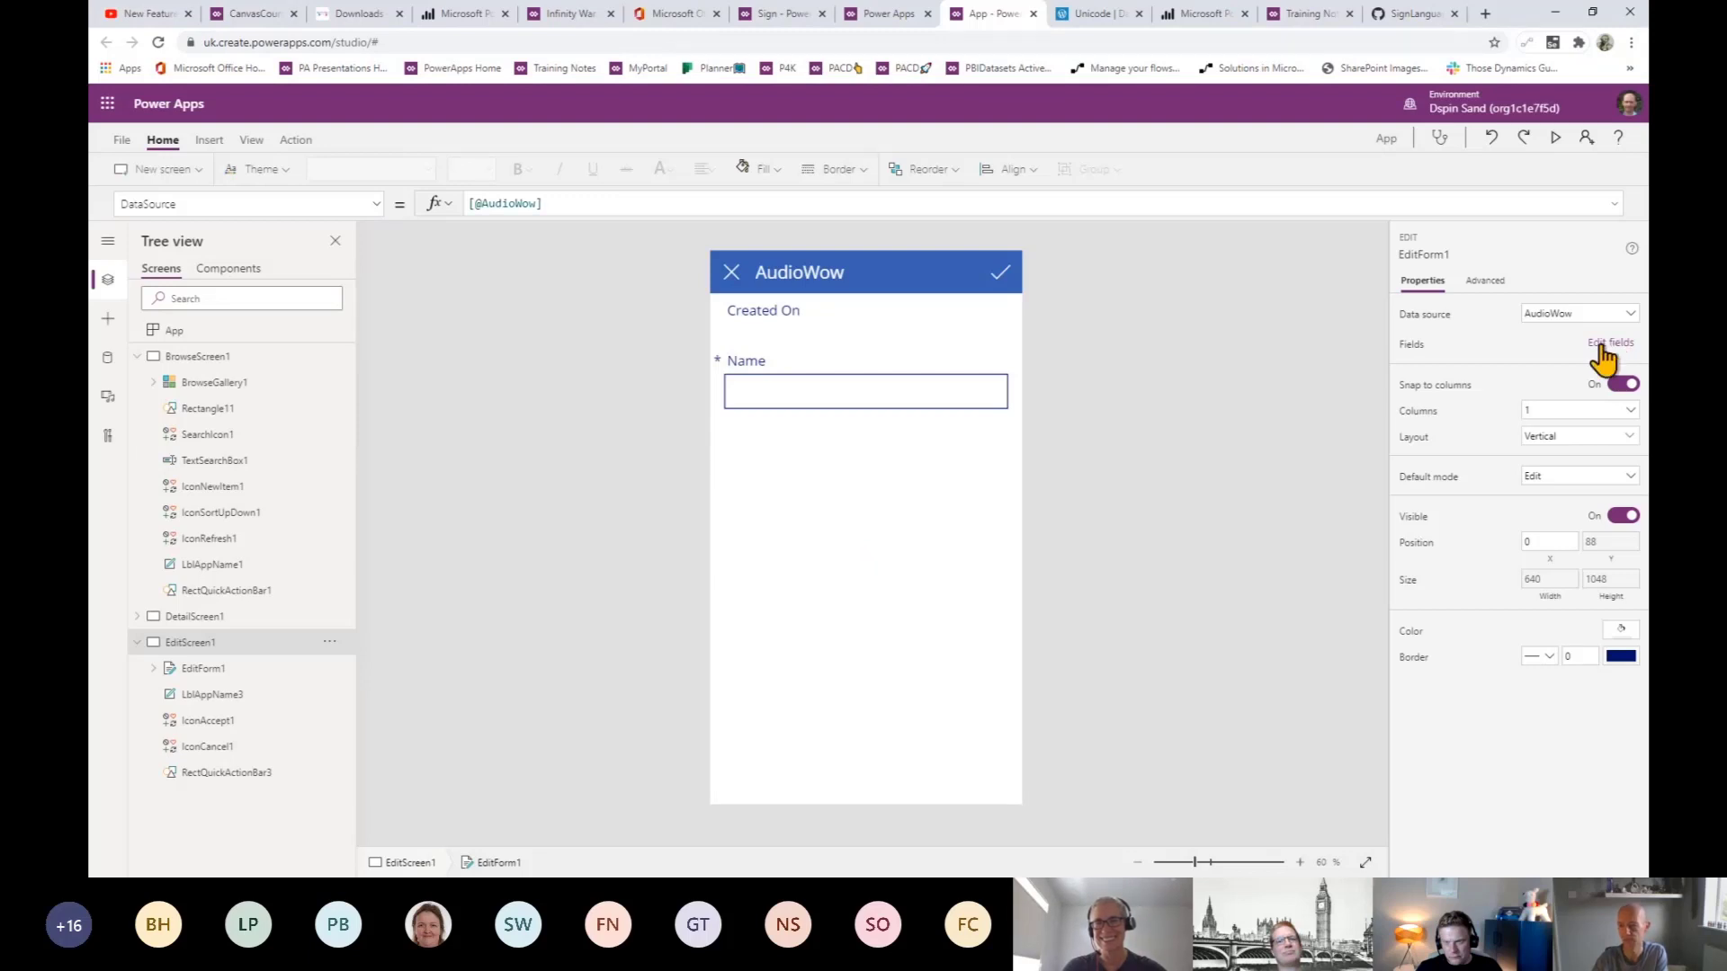
left_click(1181, 496)
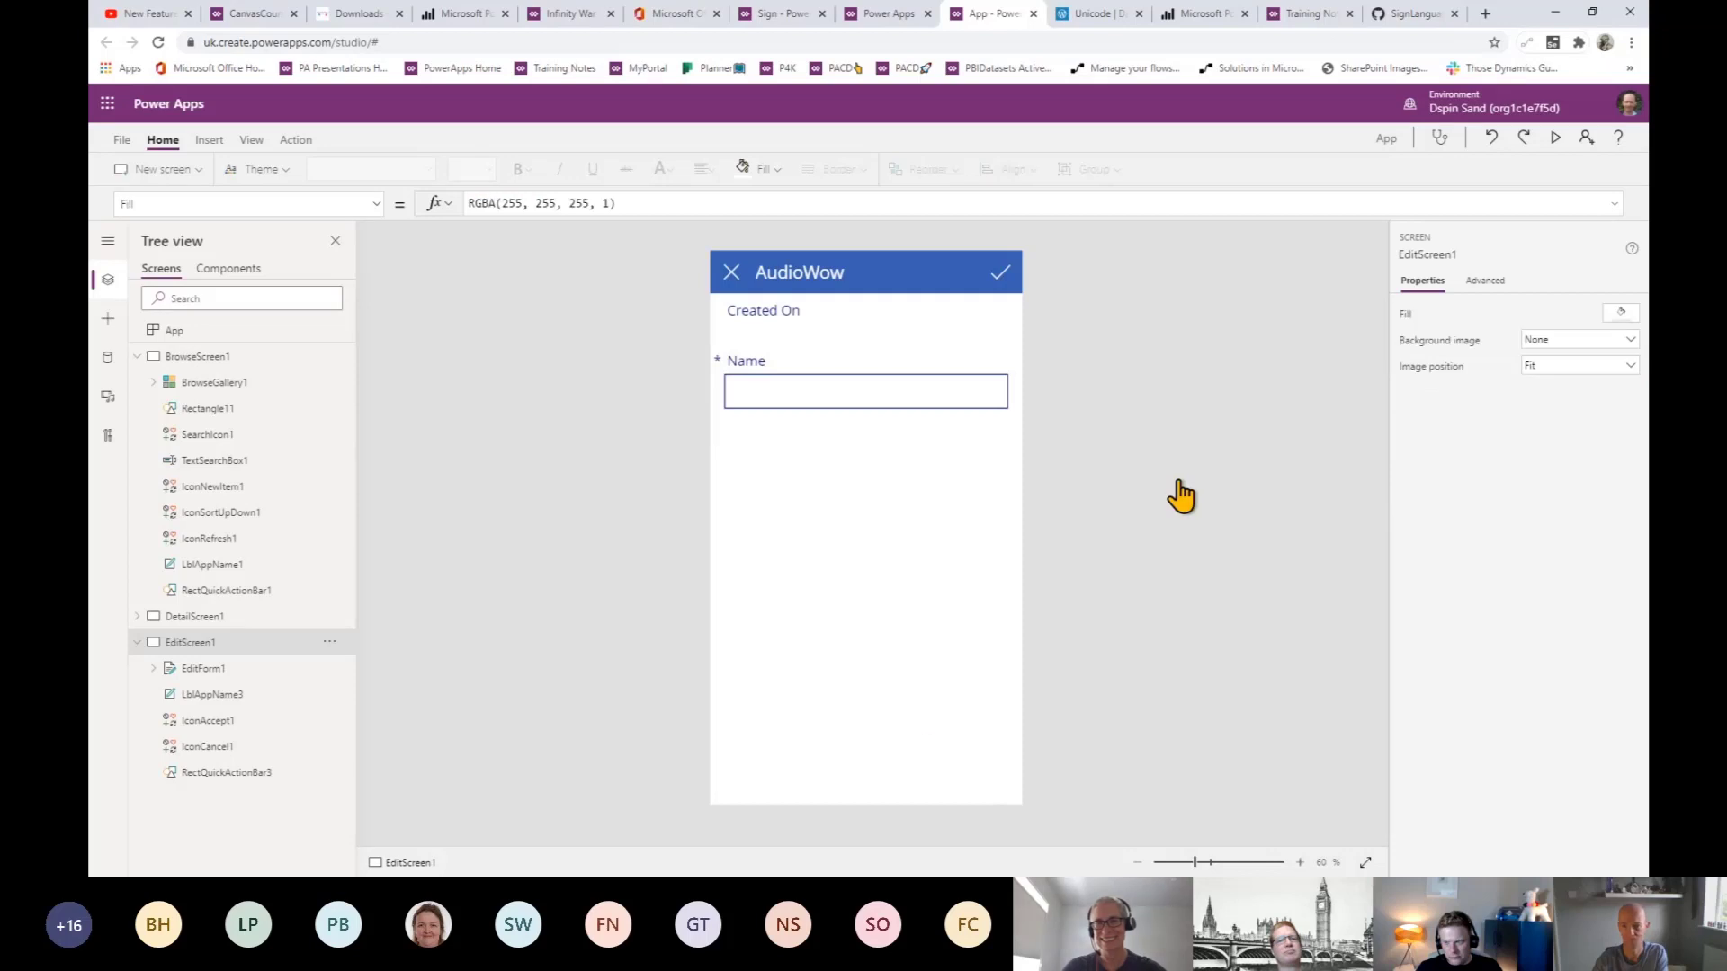
left_click(903, 672)
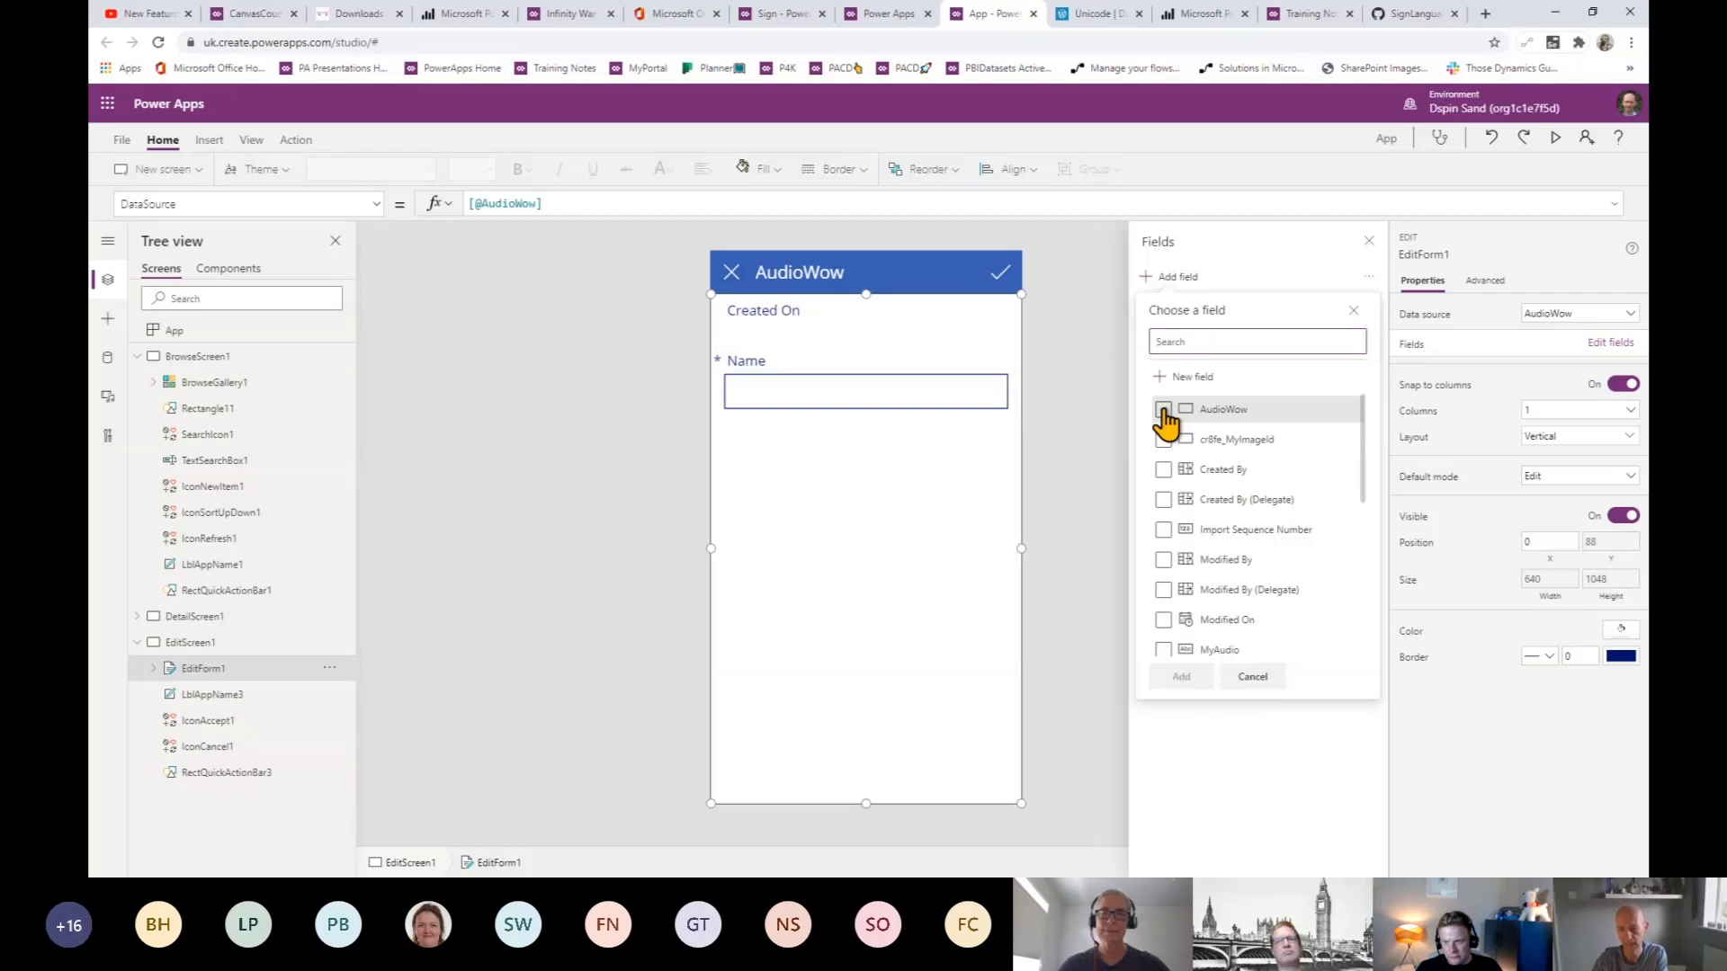
- Tick the AudioWow, MyAudio and MyImage fields for adding to EditForm1
left_click(1164, 410)
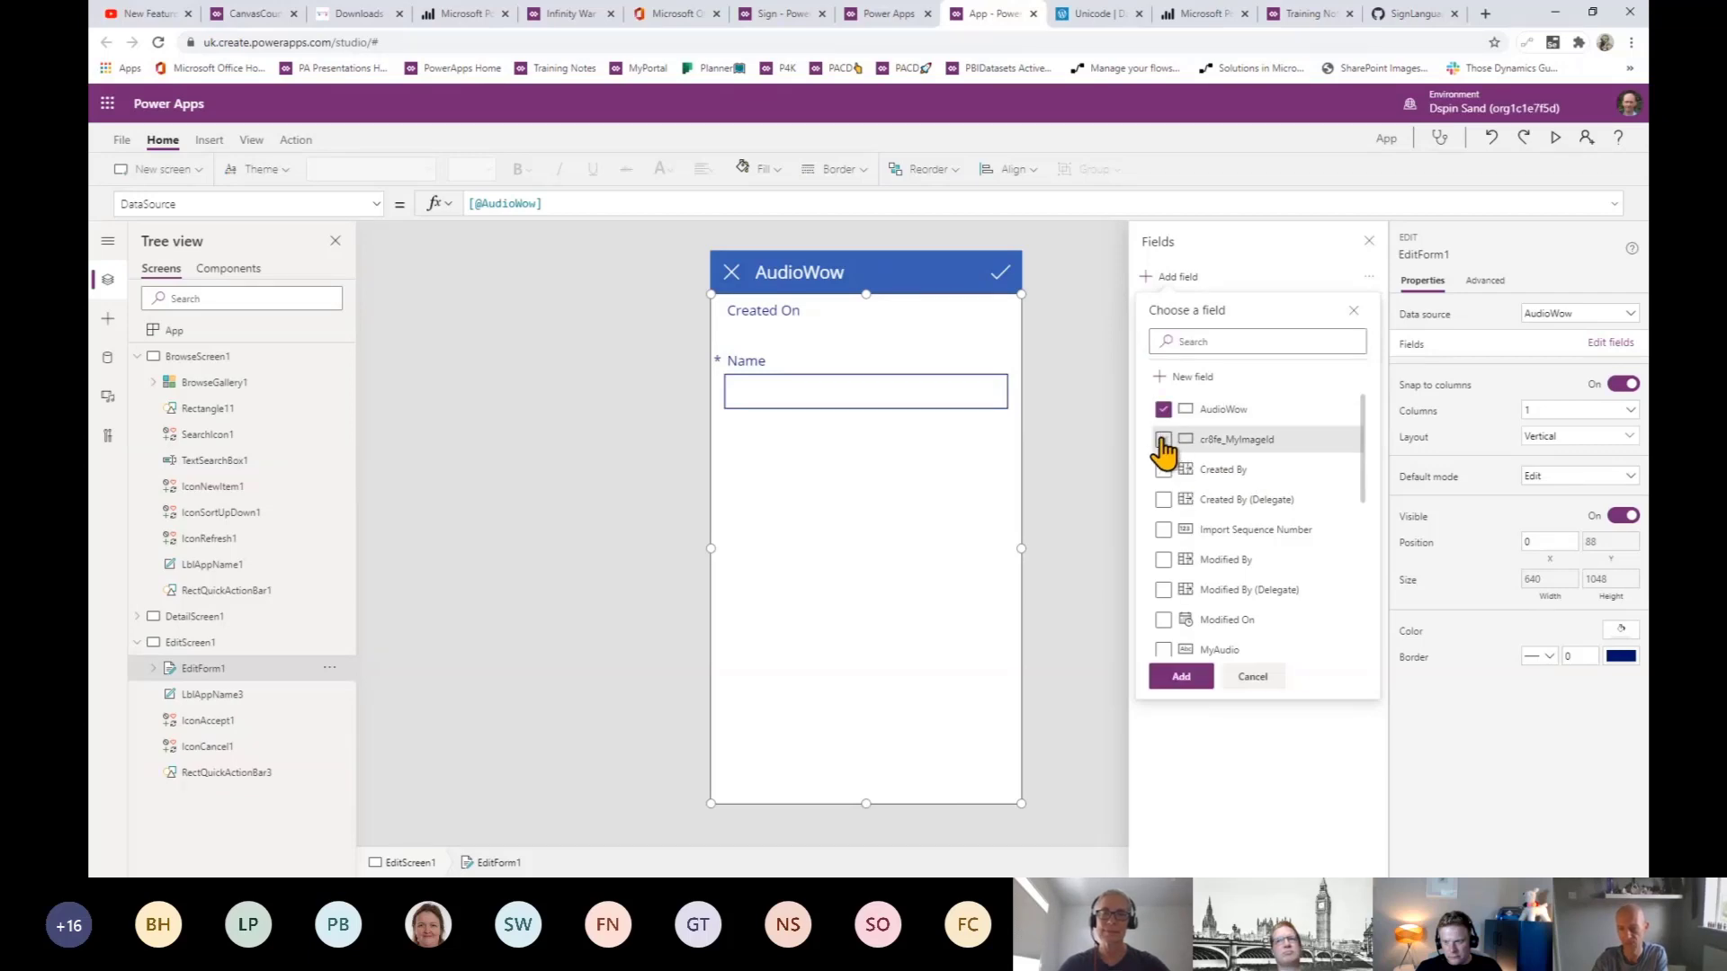
scroll(1232, 495, "down", 2)
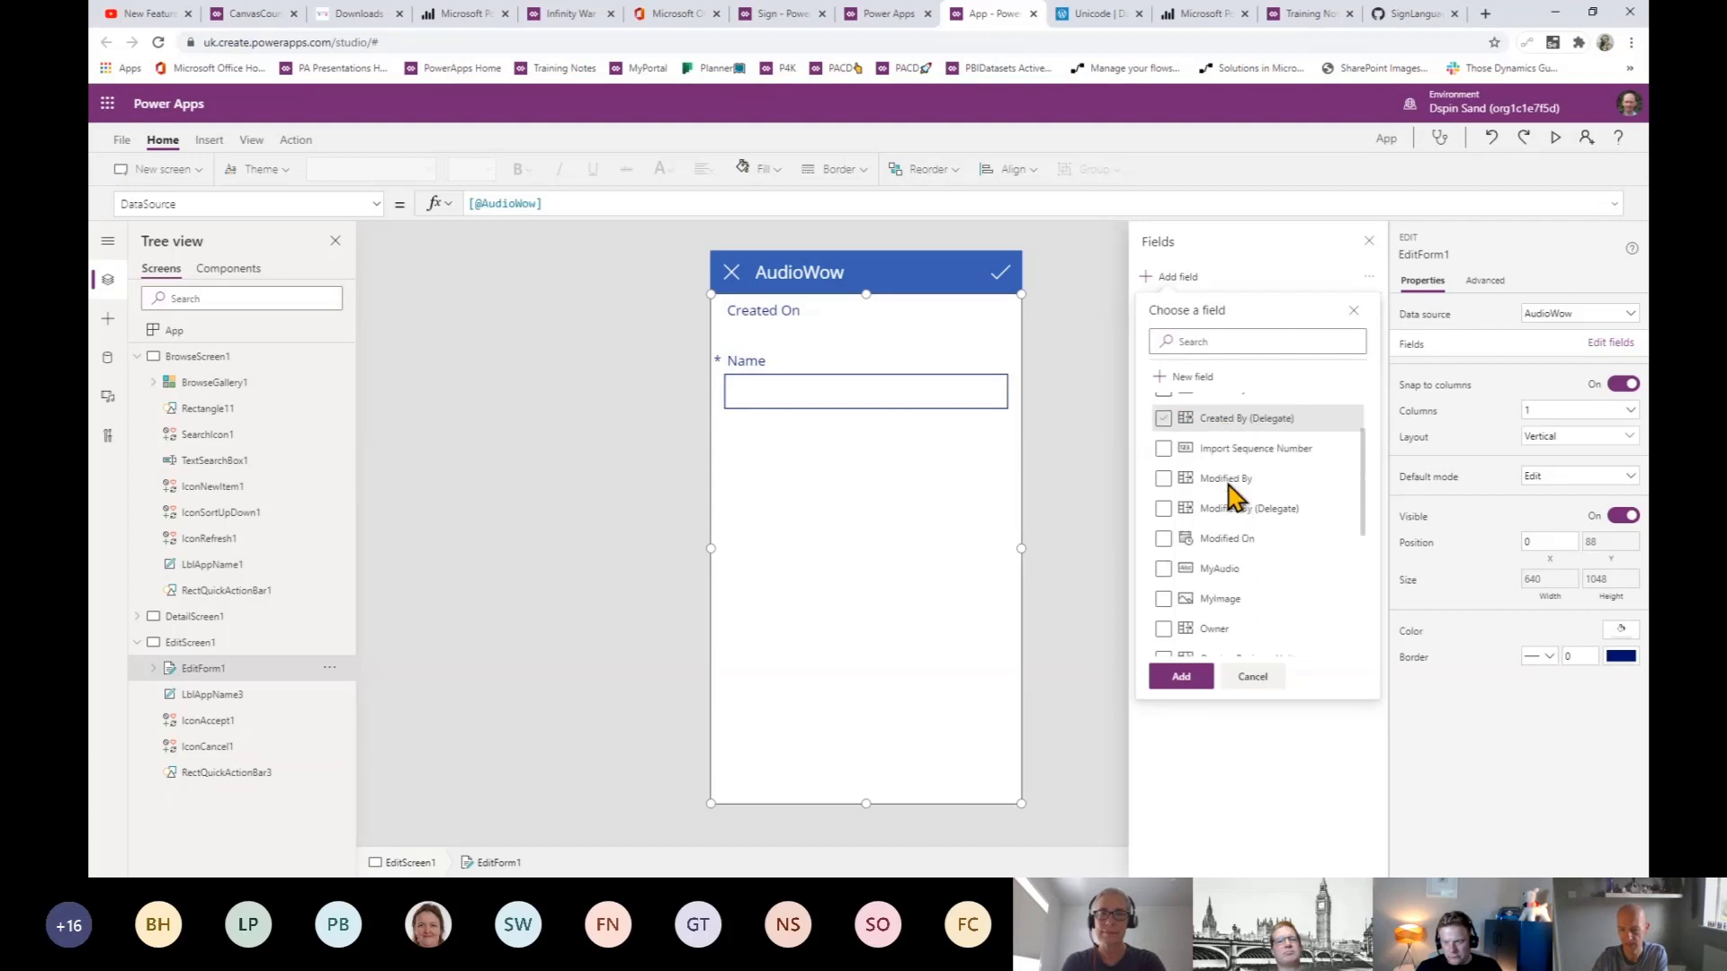
scroll(1259, 526, "up", 1)
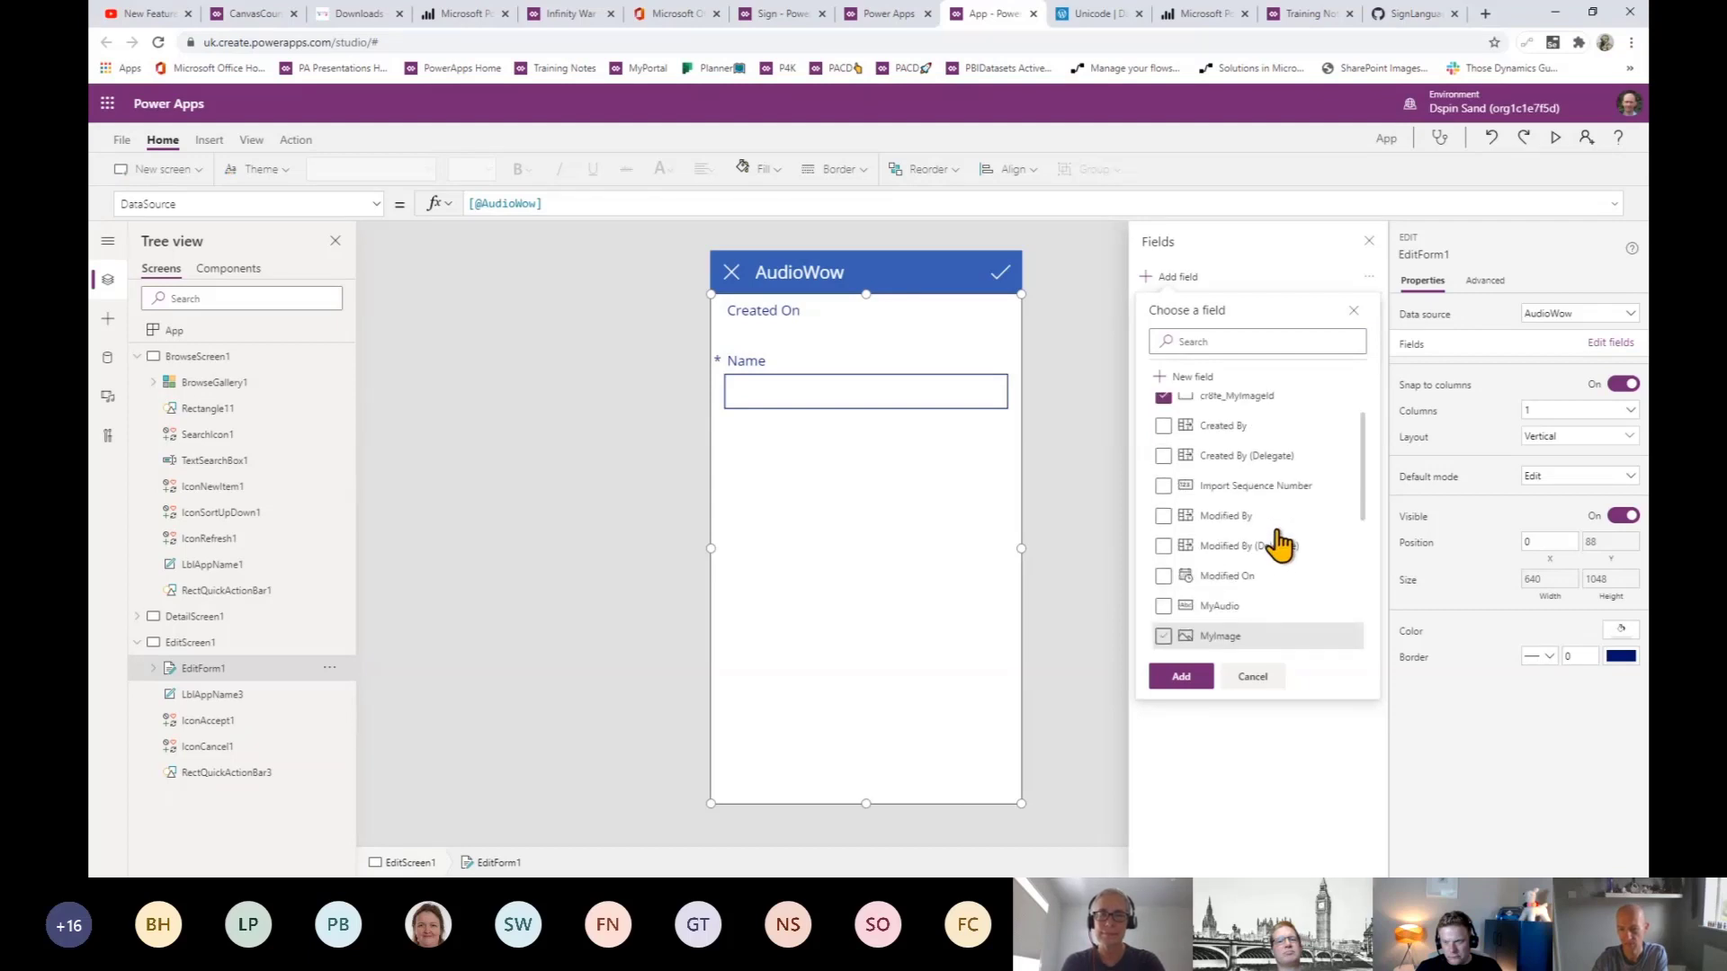
scroll(1279, 544, "down", 3)
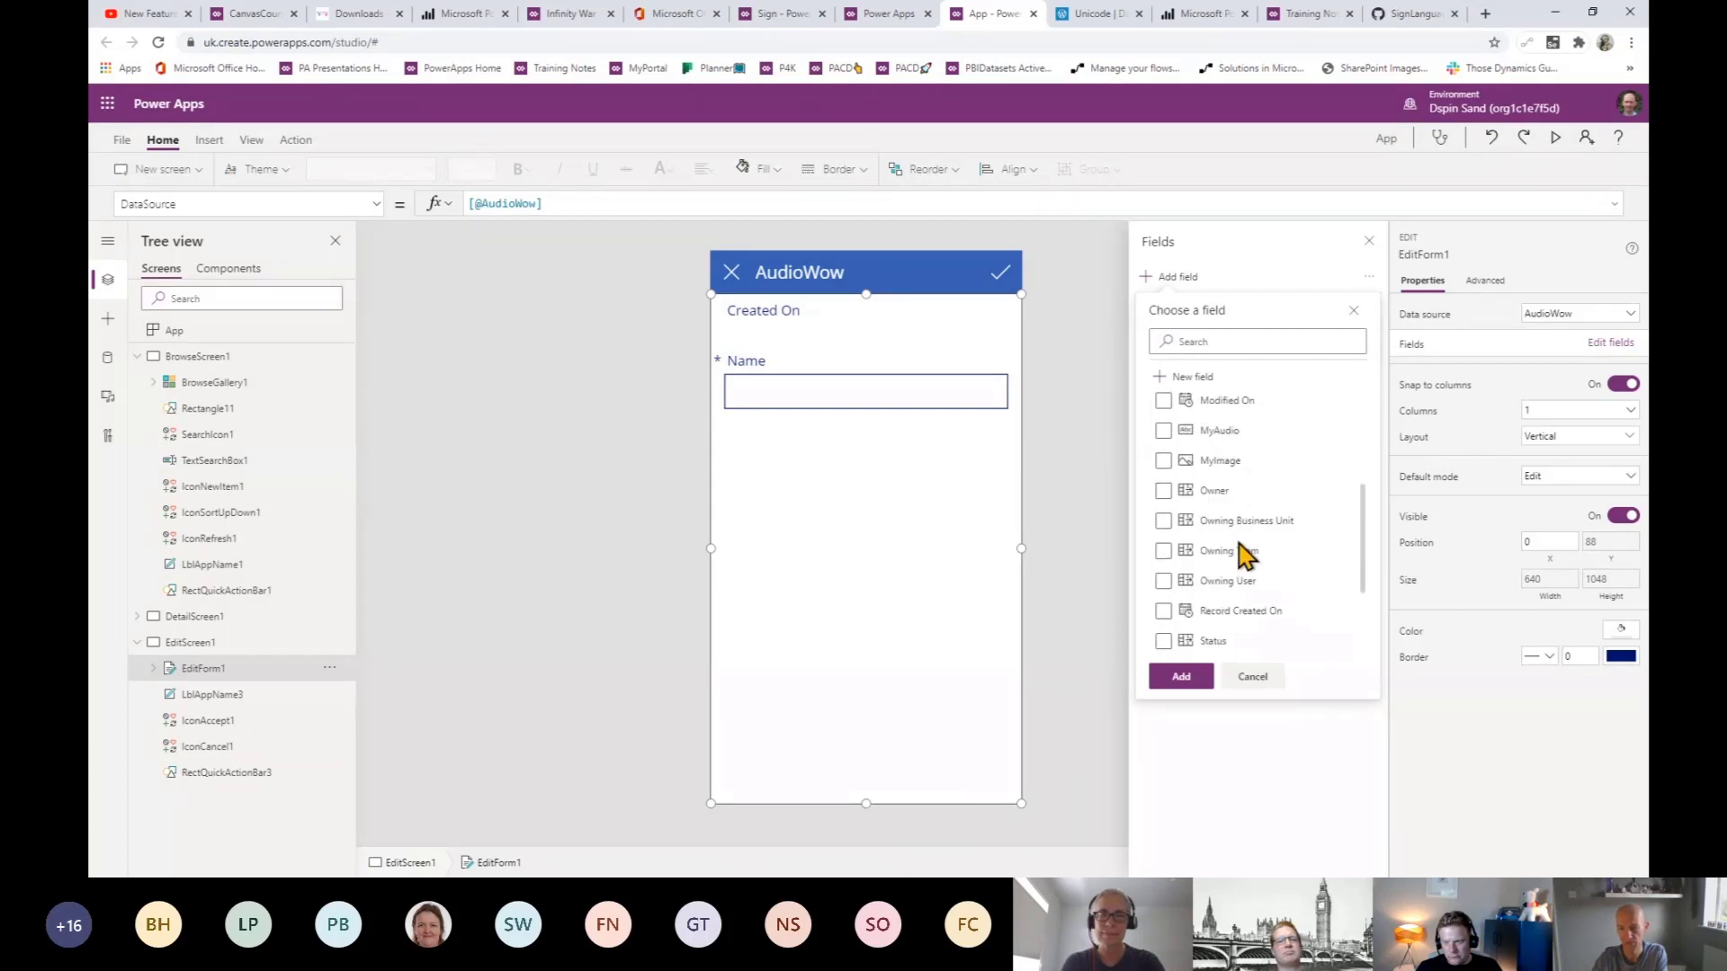
left_click(1163, 429)
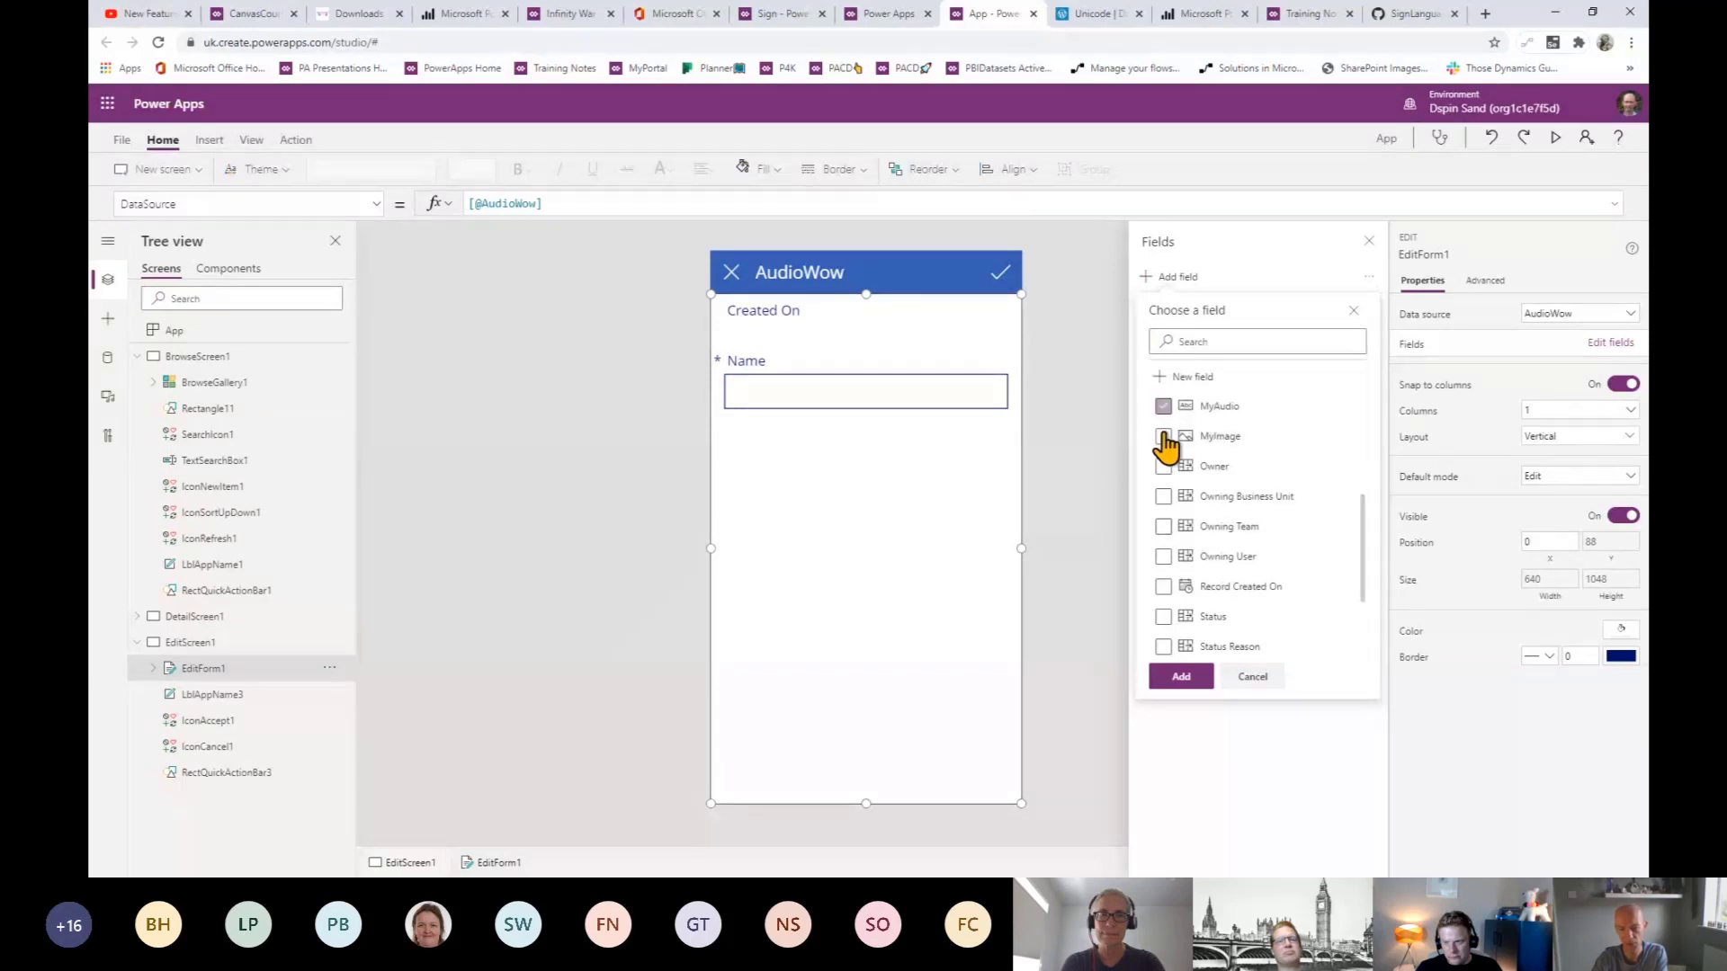
left_click(1164, 438)
scroll(1334, 578, "up", 3)
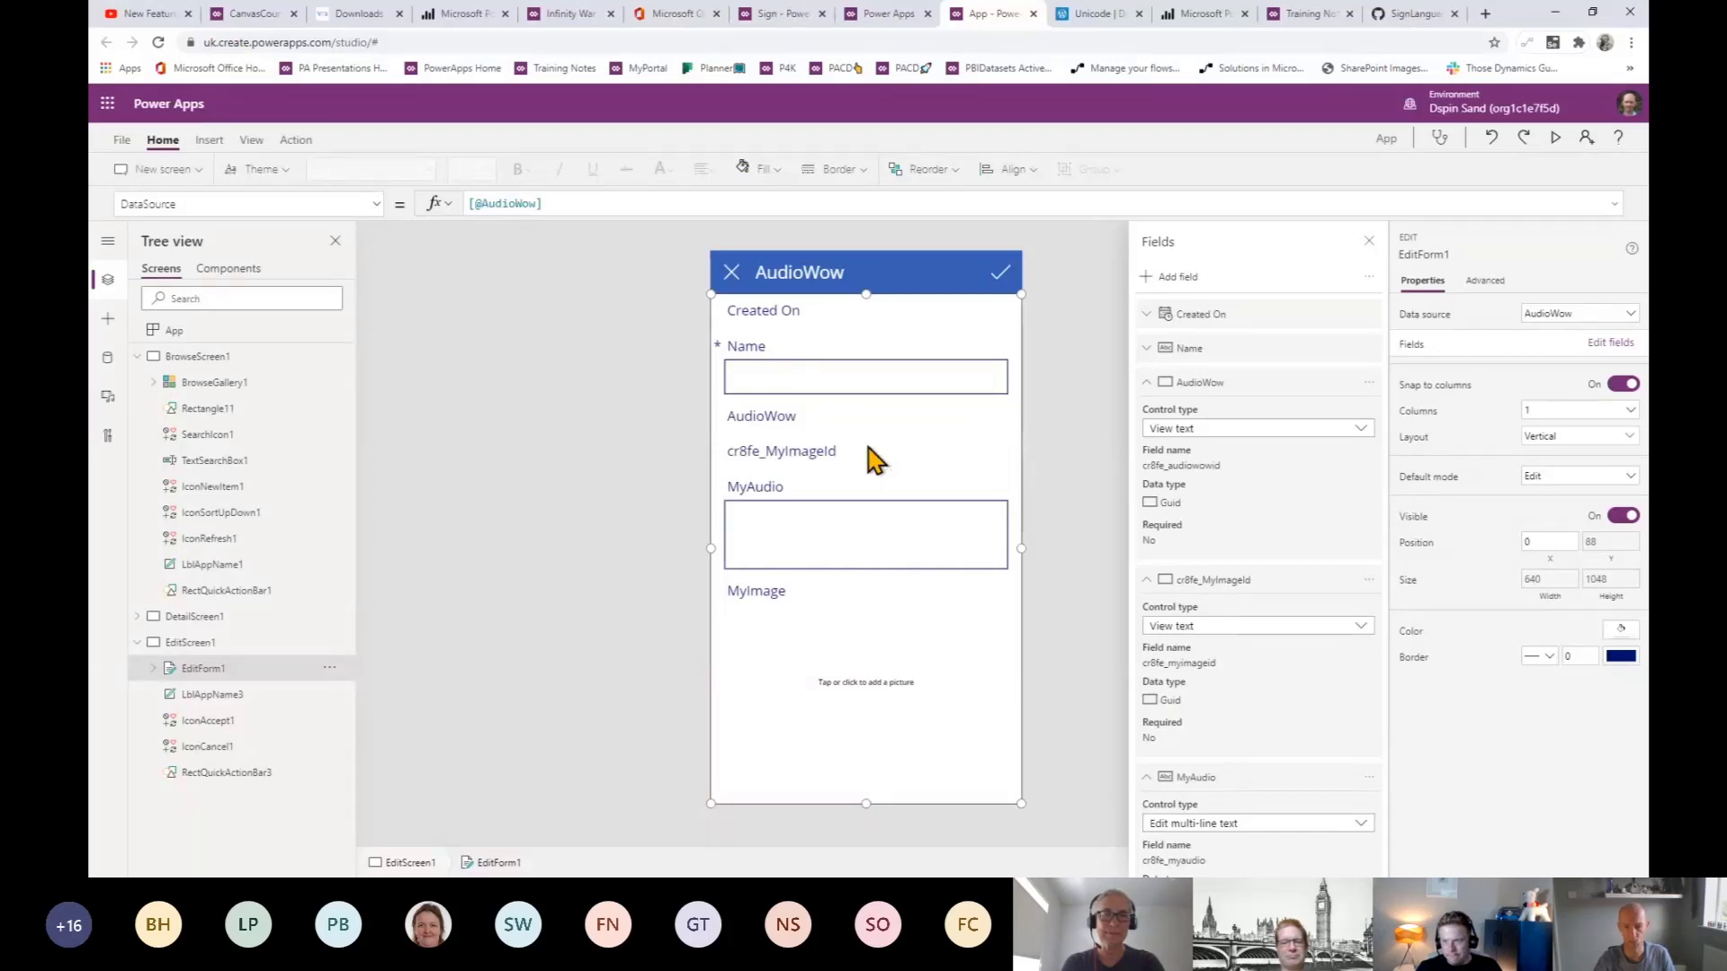
- Remove the AudioWow field from EditForm1, leaving Created On, Name, cr8fe_MyImageId, MyAudio and MyImage
left_click(790, 450)
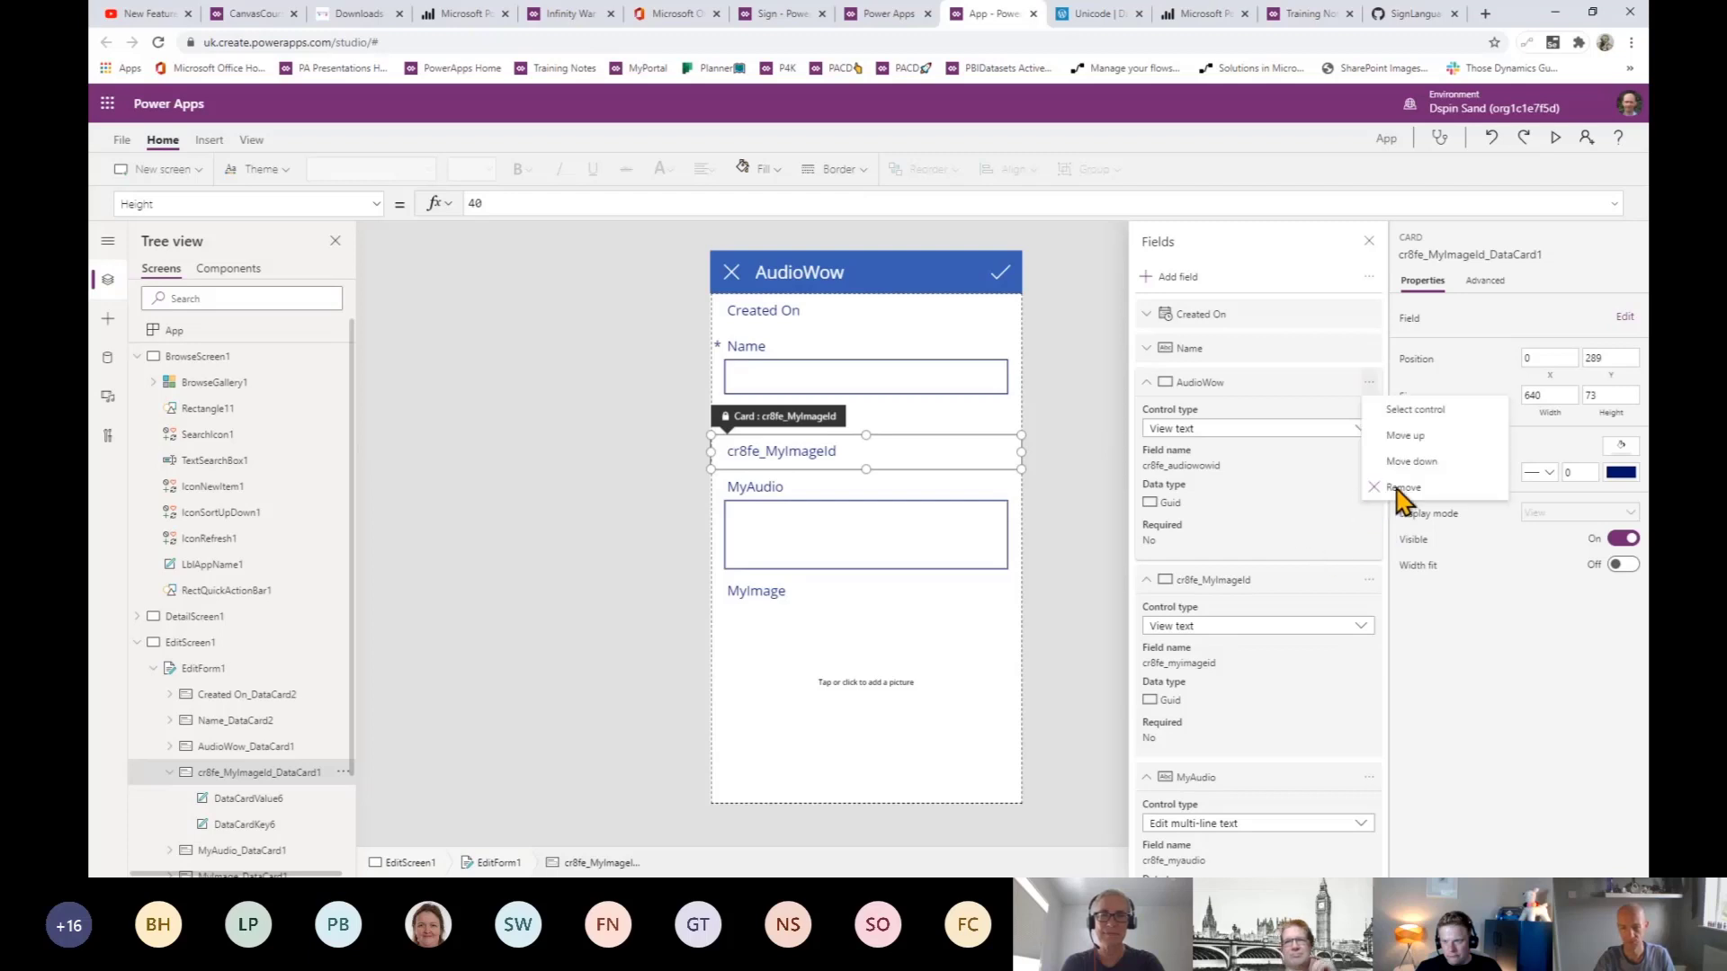
left_click(1397, 489)
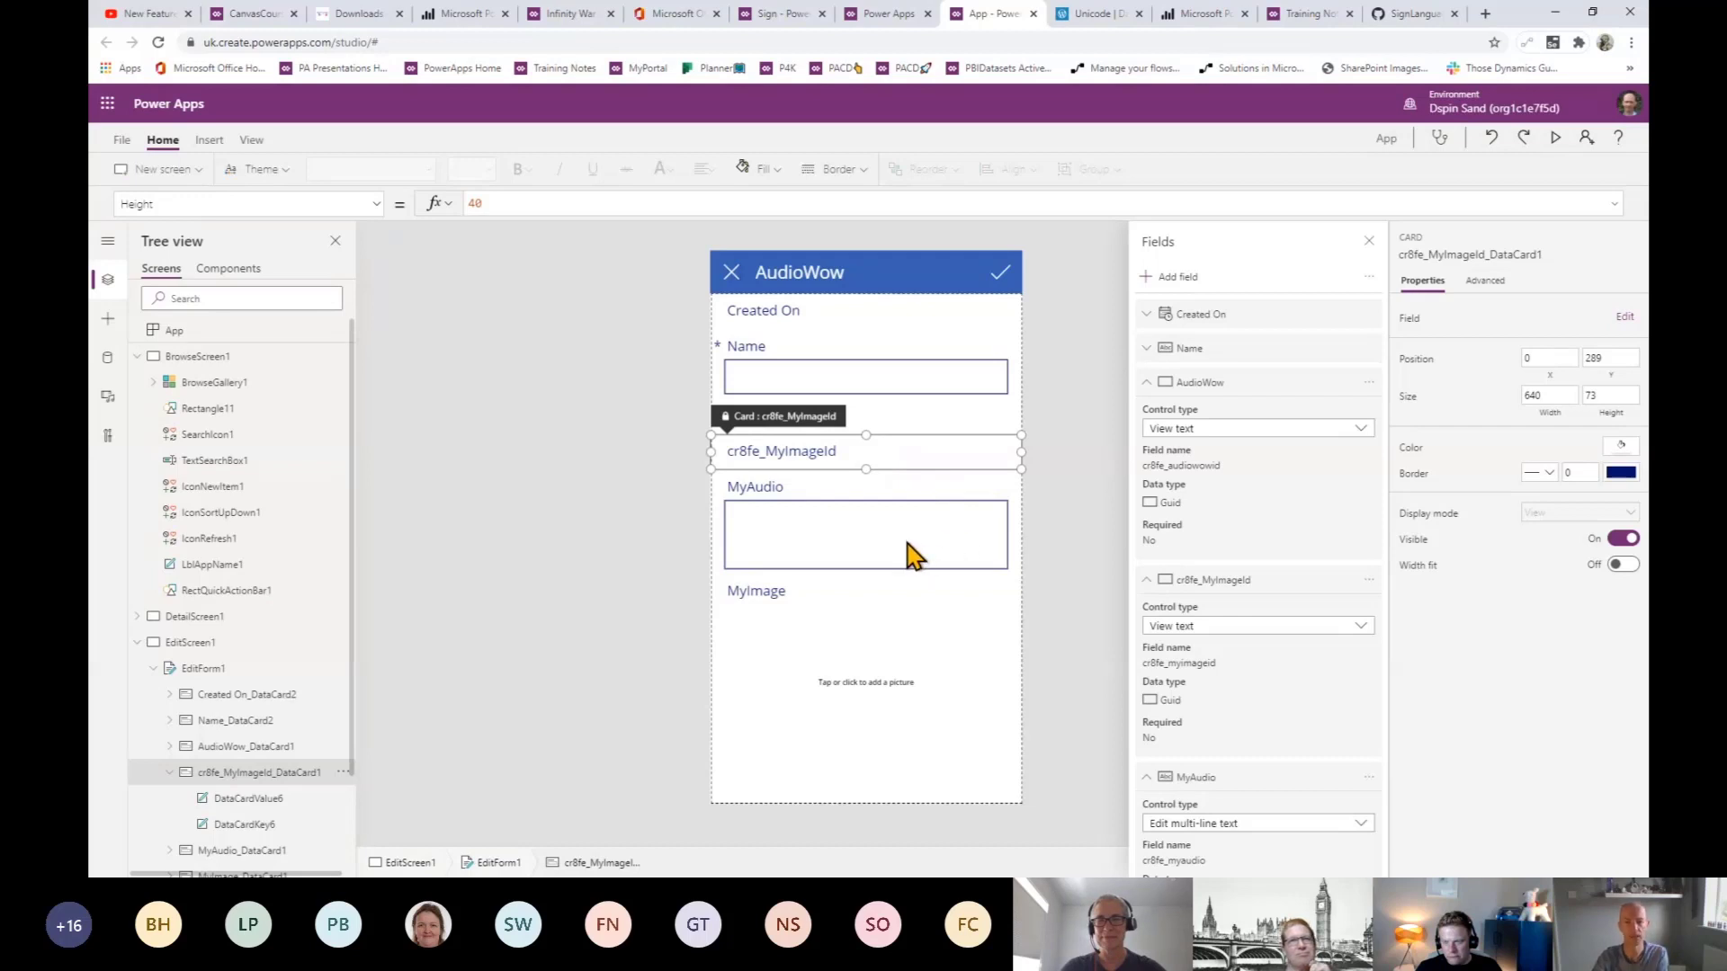
left_click(1147, 384)
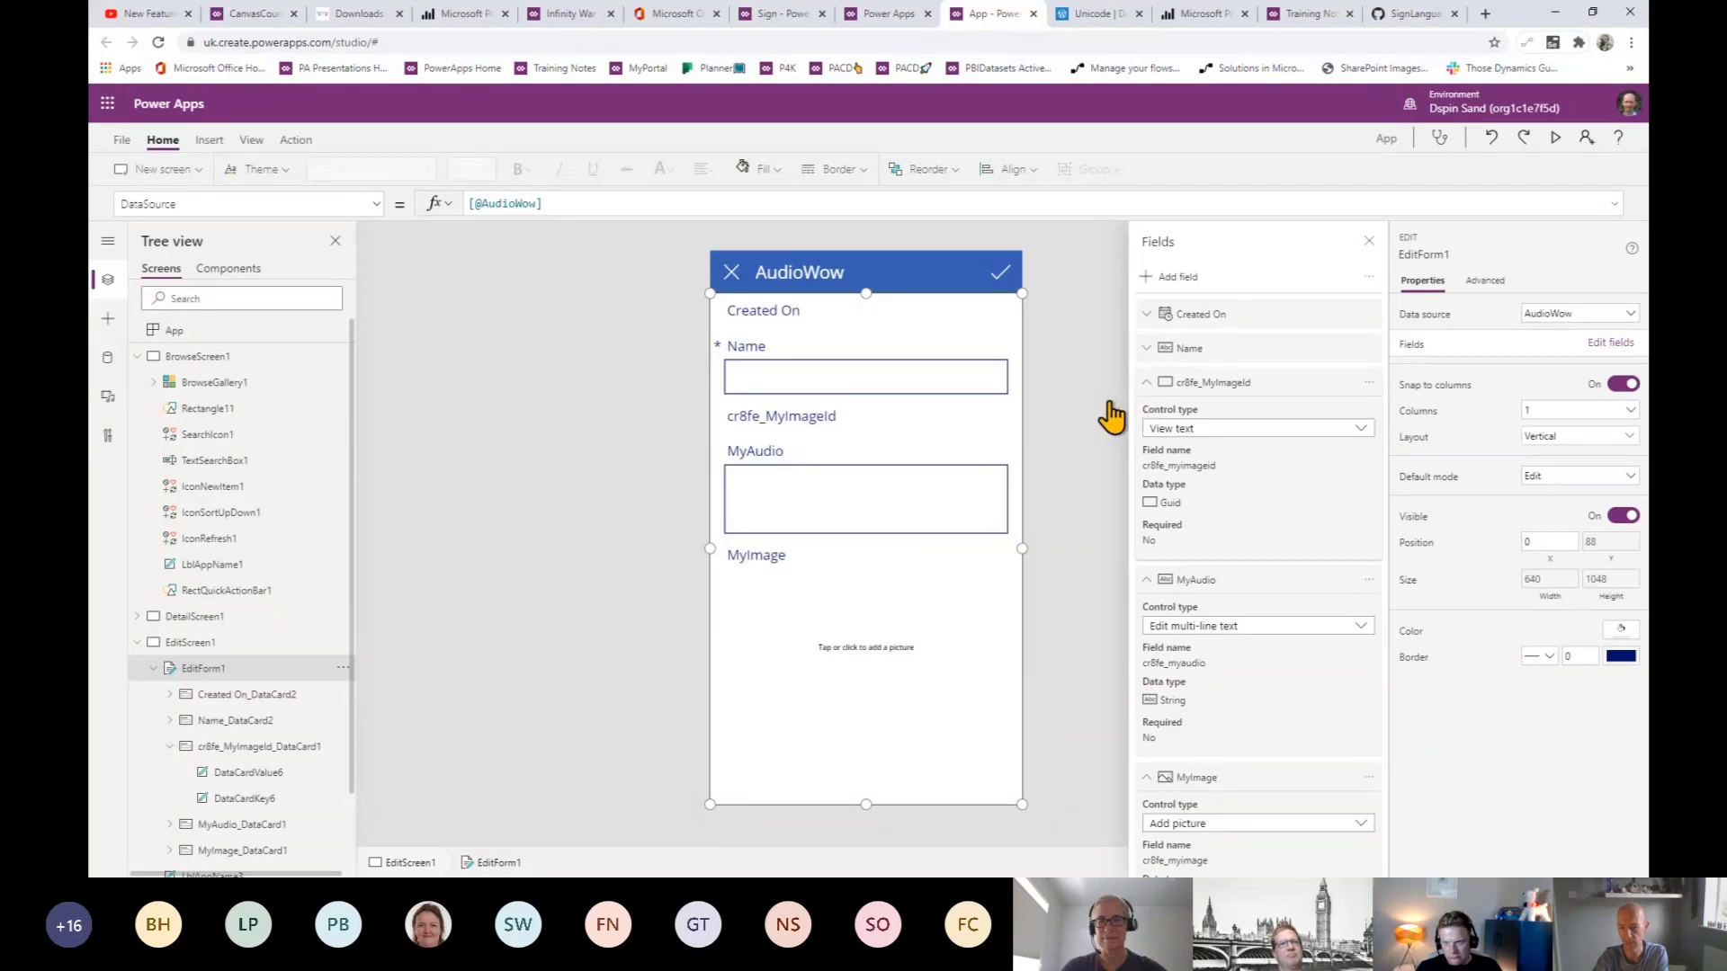
left_click(1147, 383)
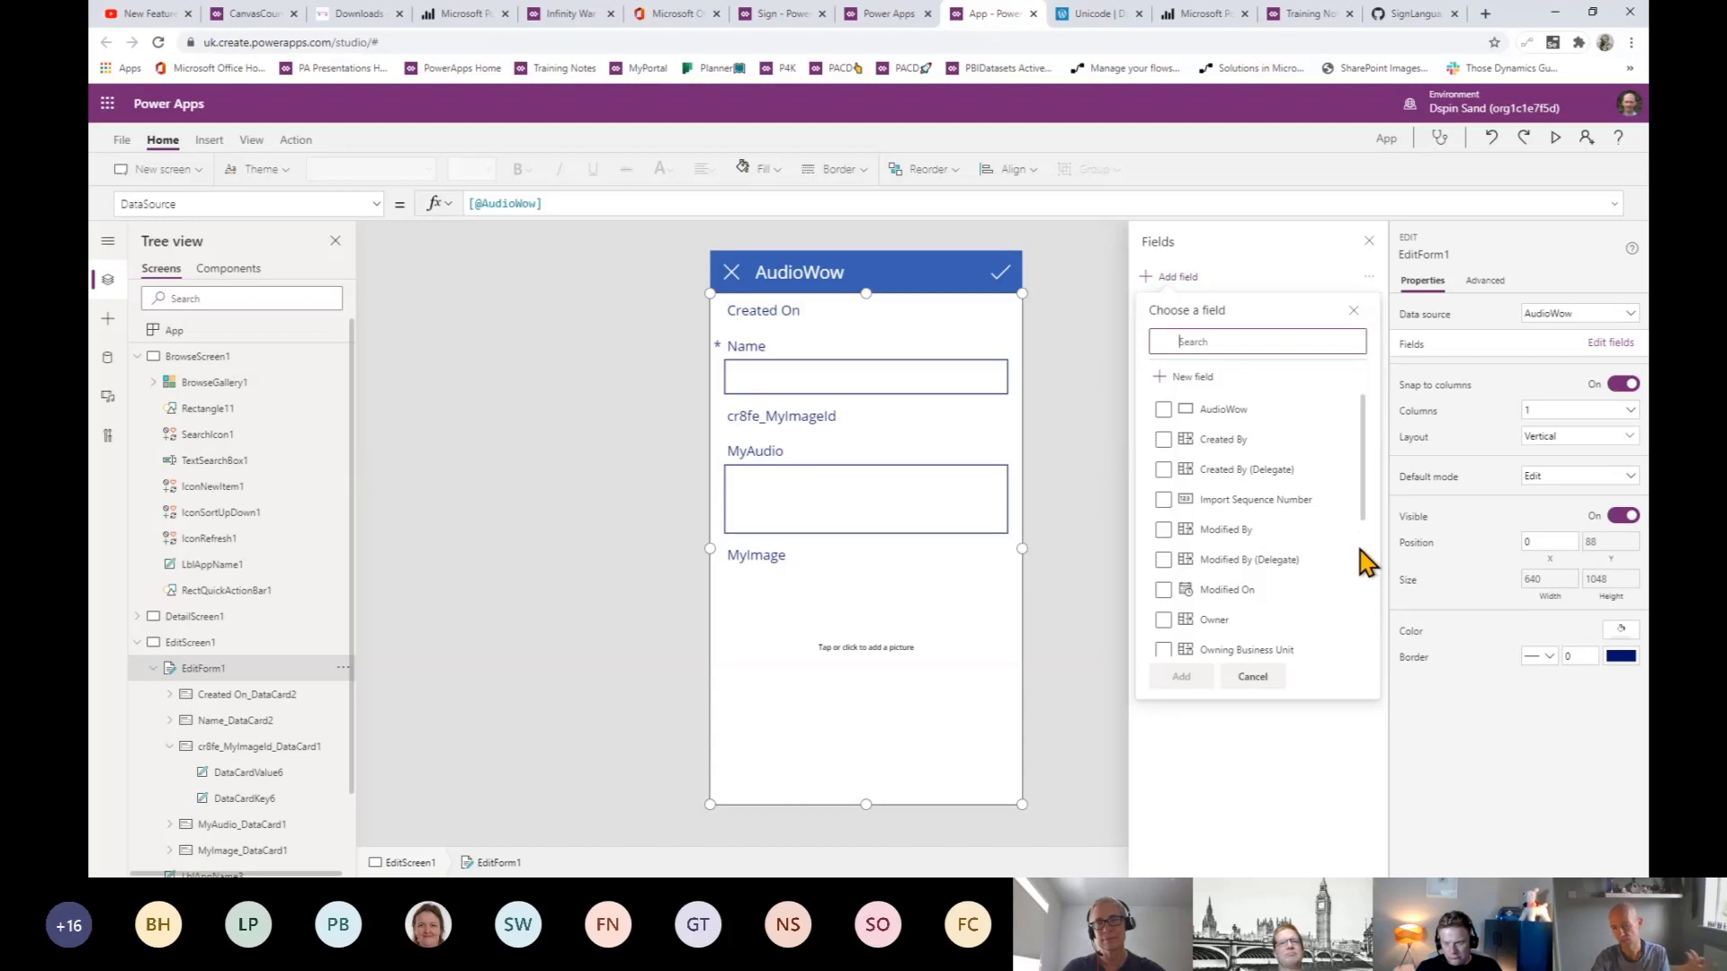
- Add the Unicode field to the bottom of EditForm1
scroll(1369, 521, "down", 3)
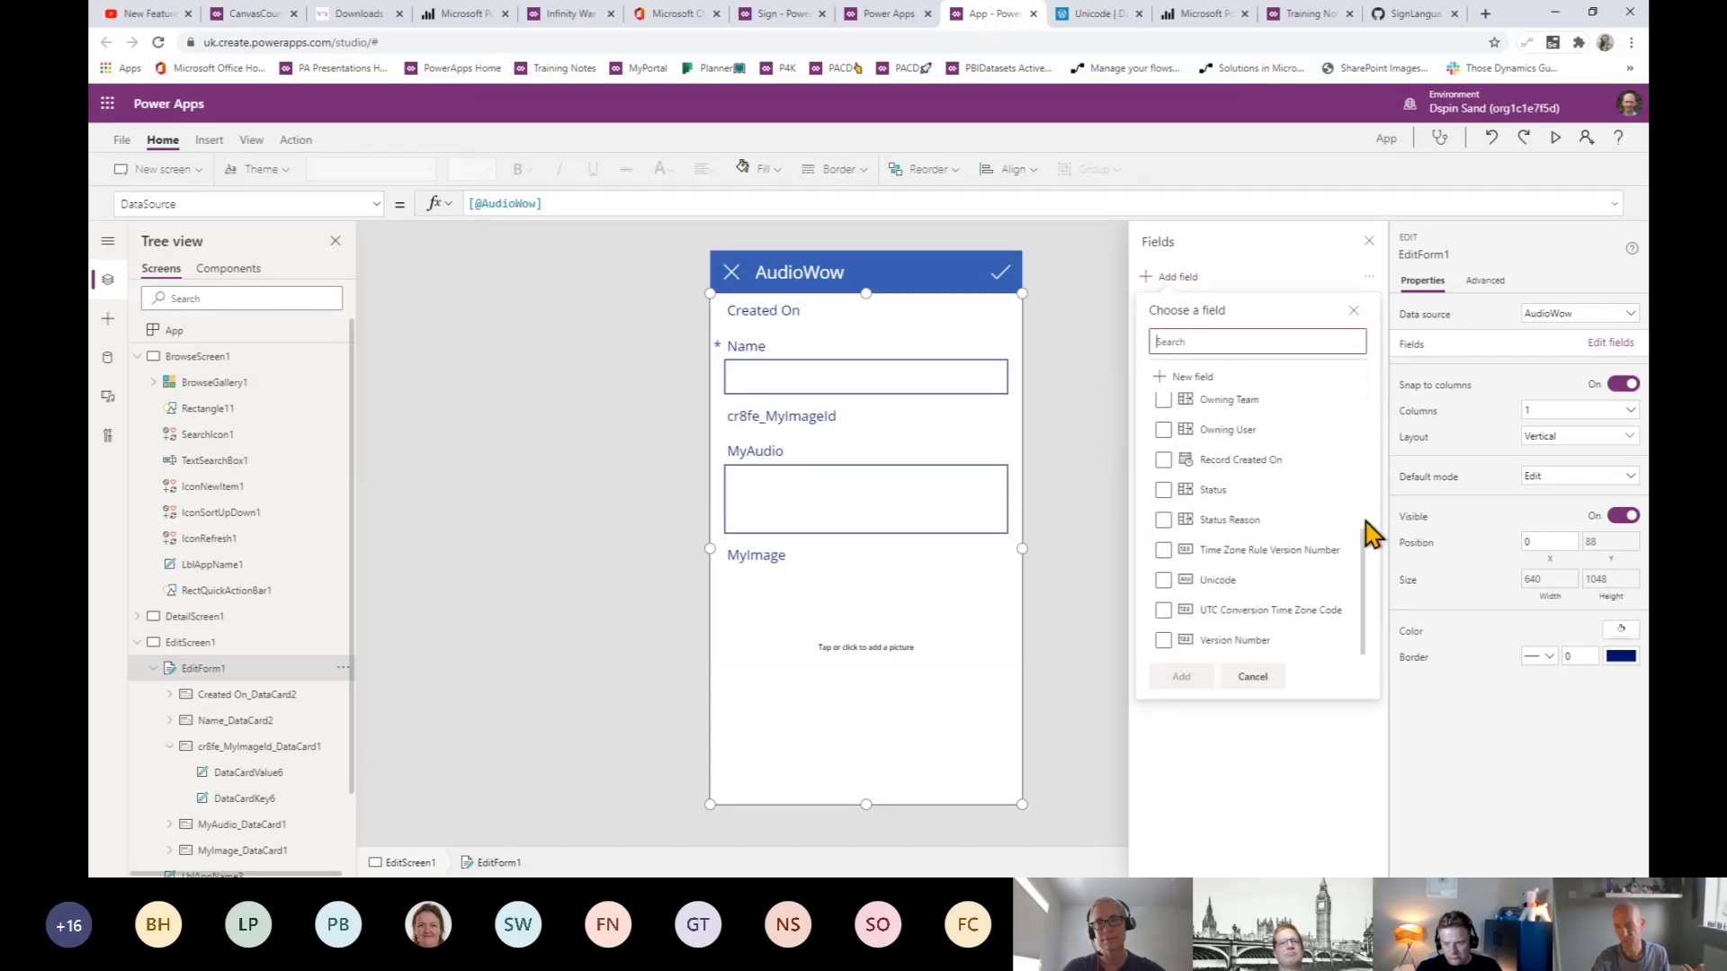
left_click(1164, 580)
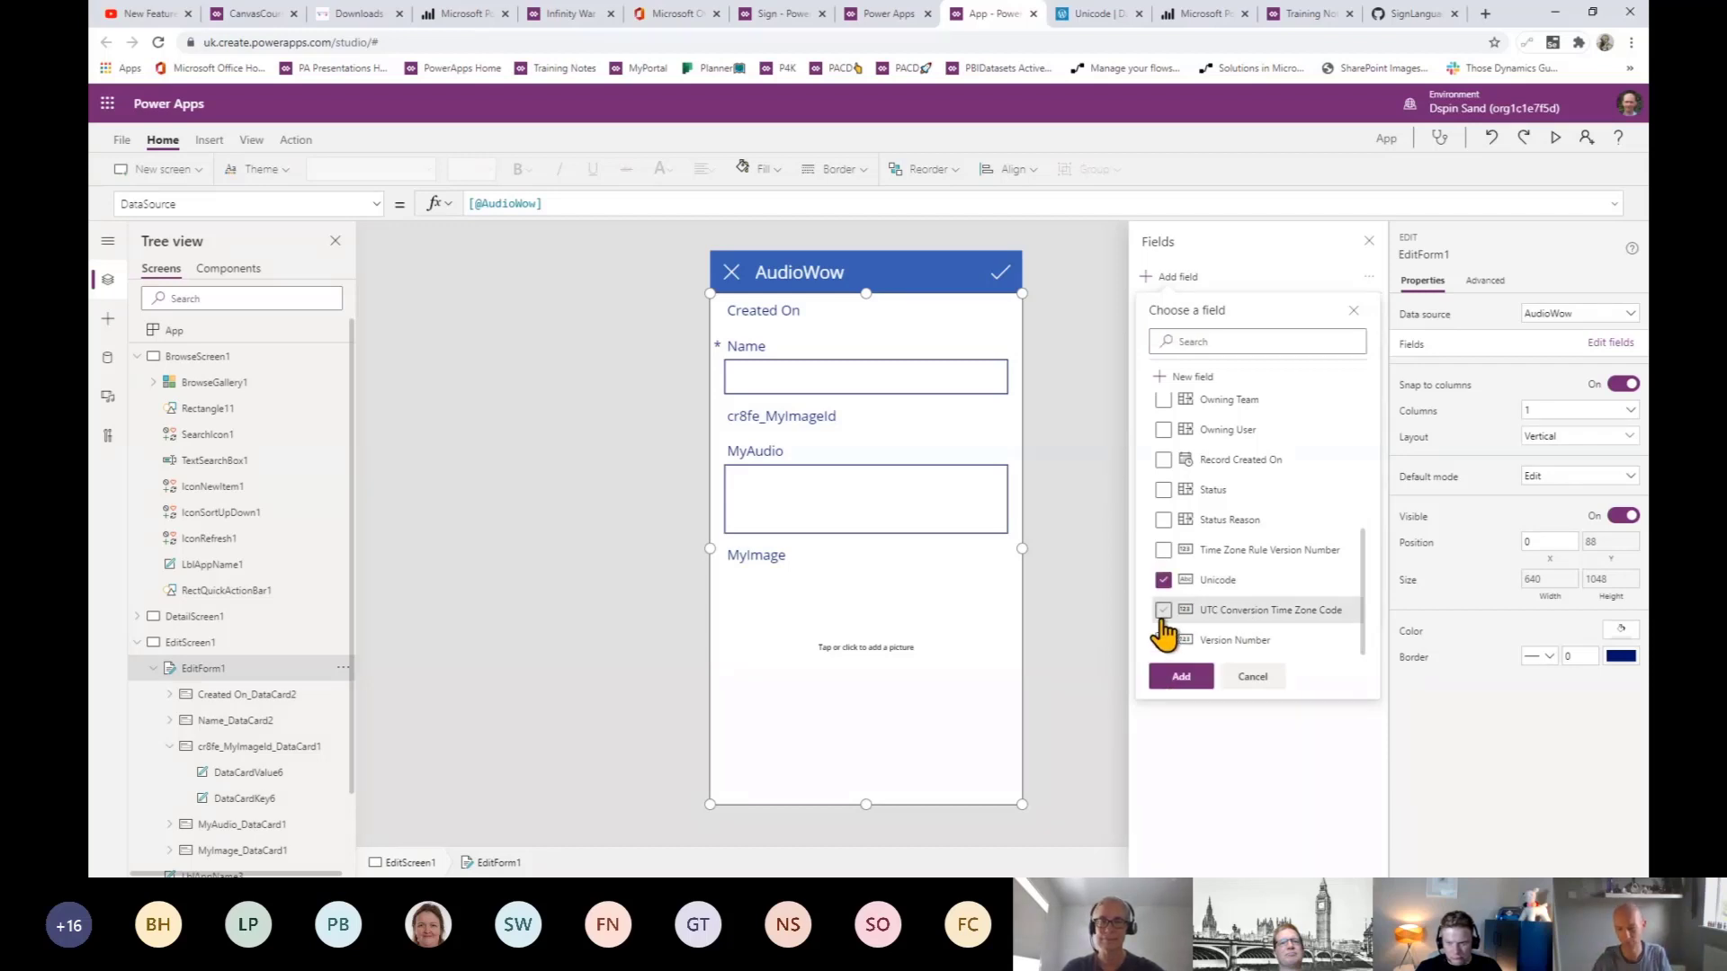
left_click(1179, 677)
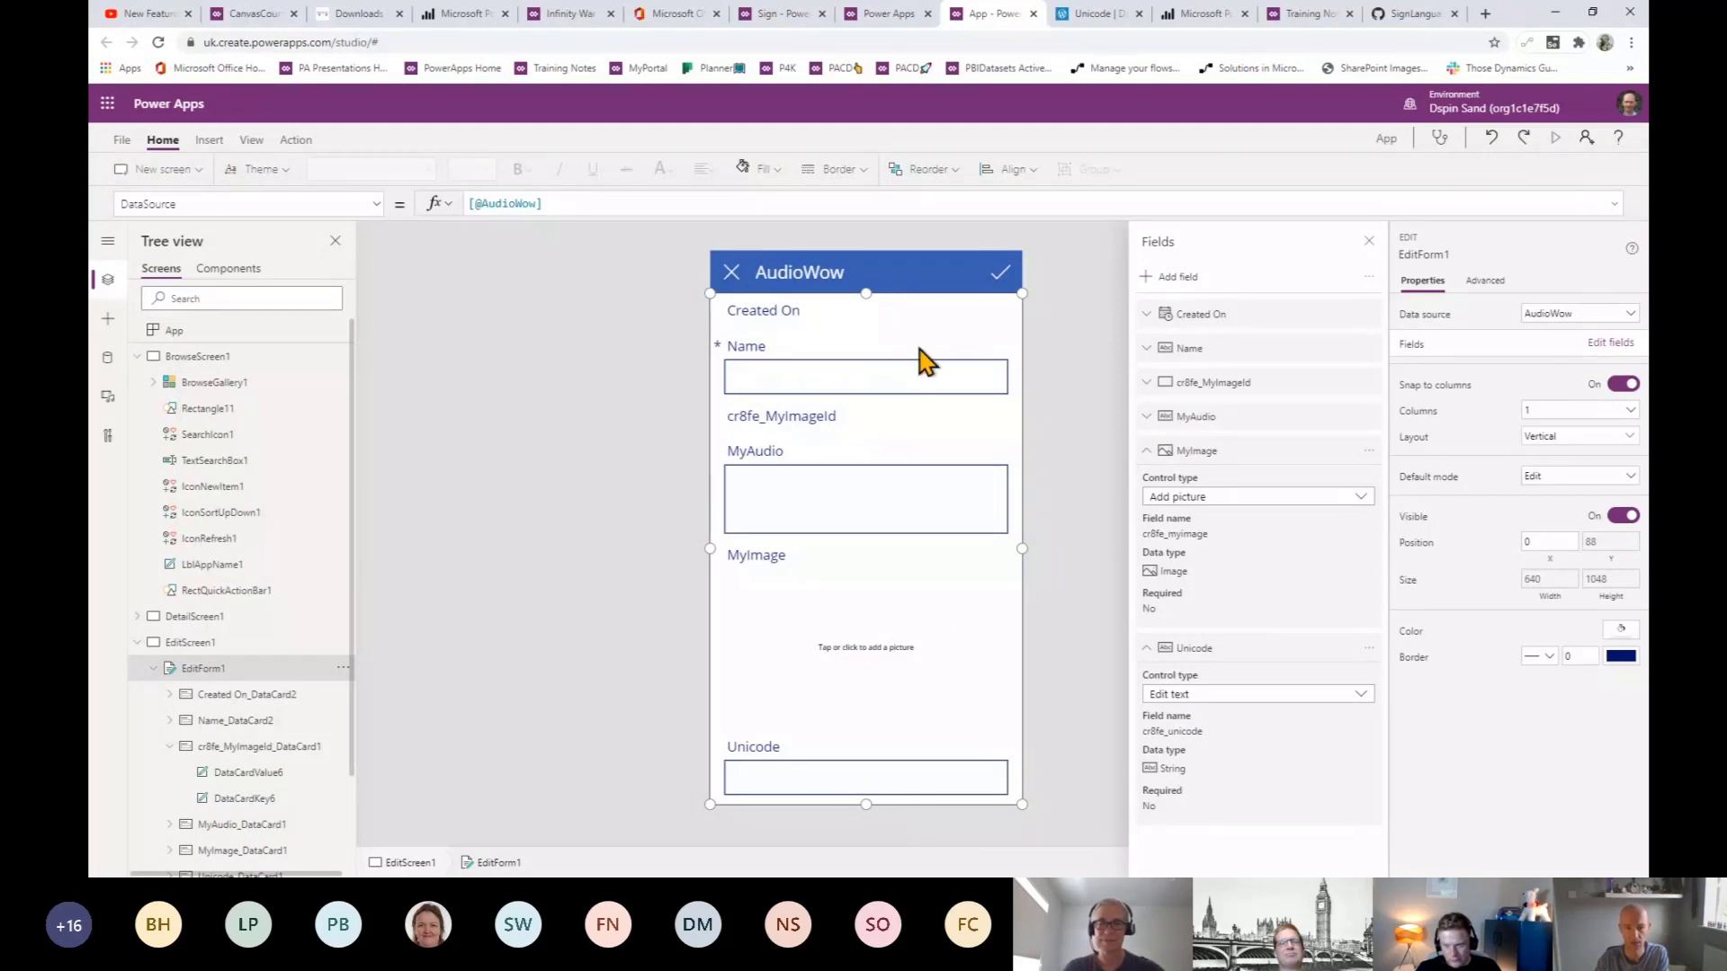
- Preview the app with F5 and start choosing a picture for the MyImage field
key("F5")
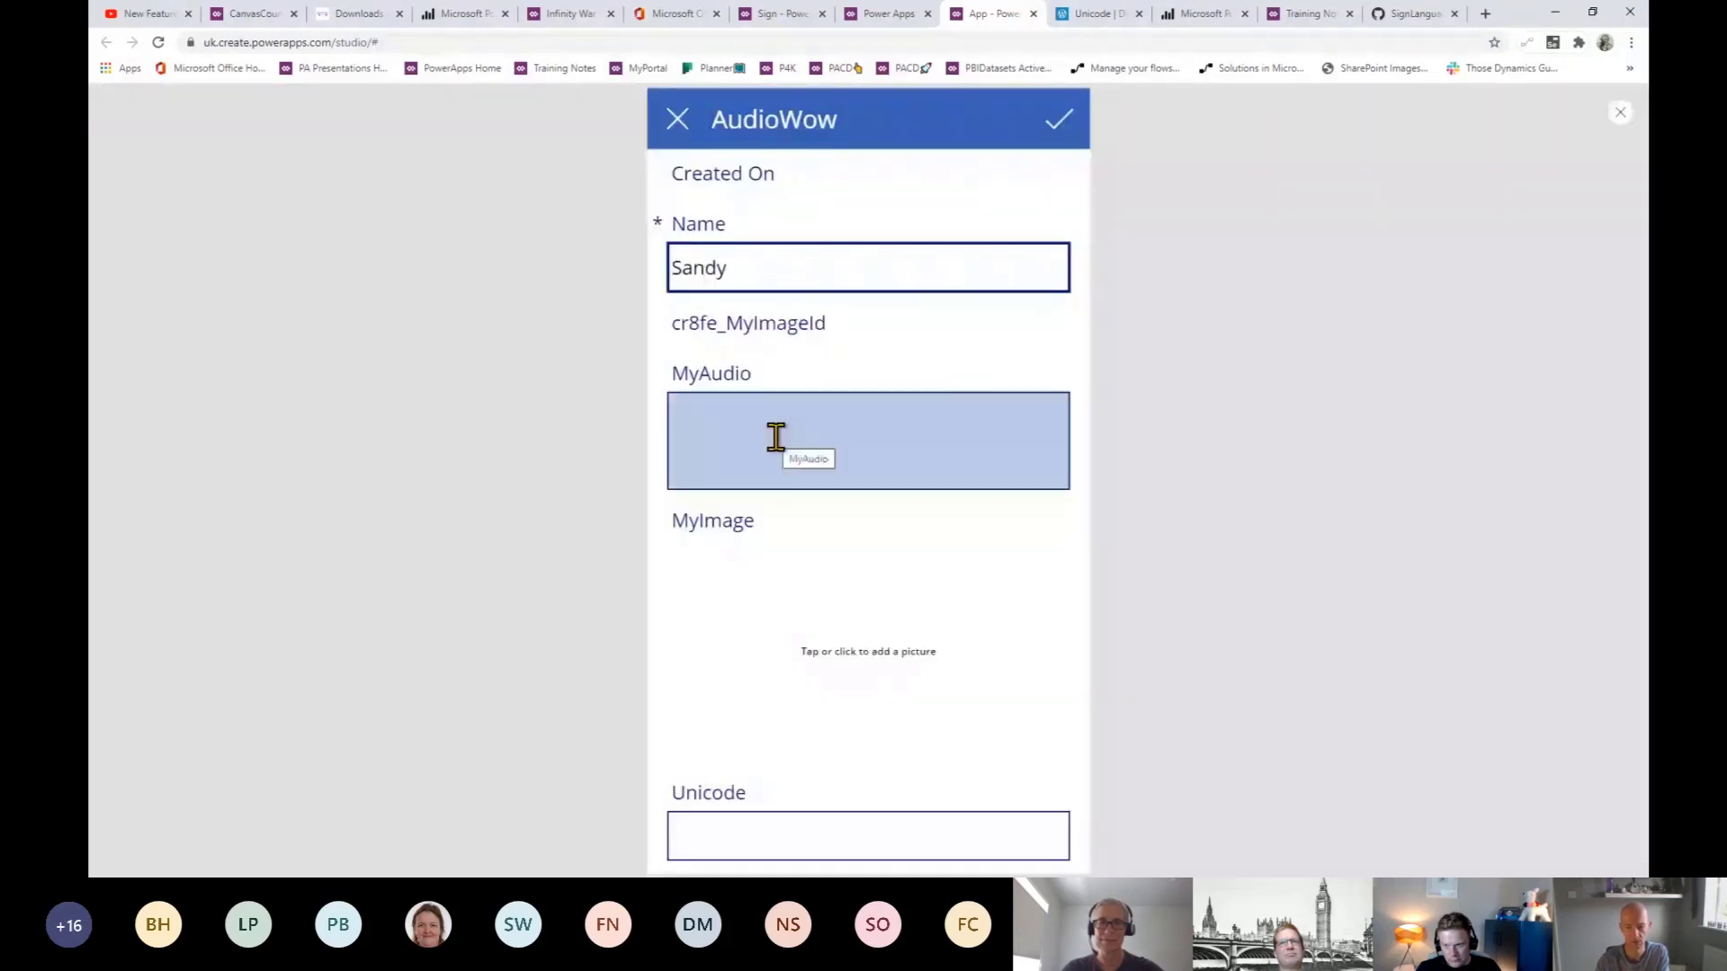
left_click(801, 633)
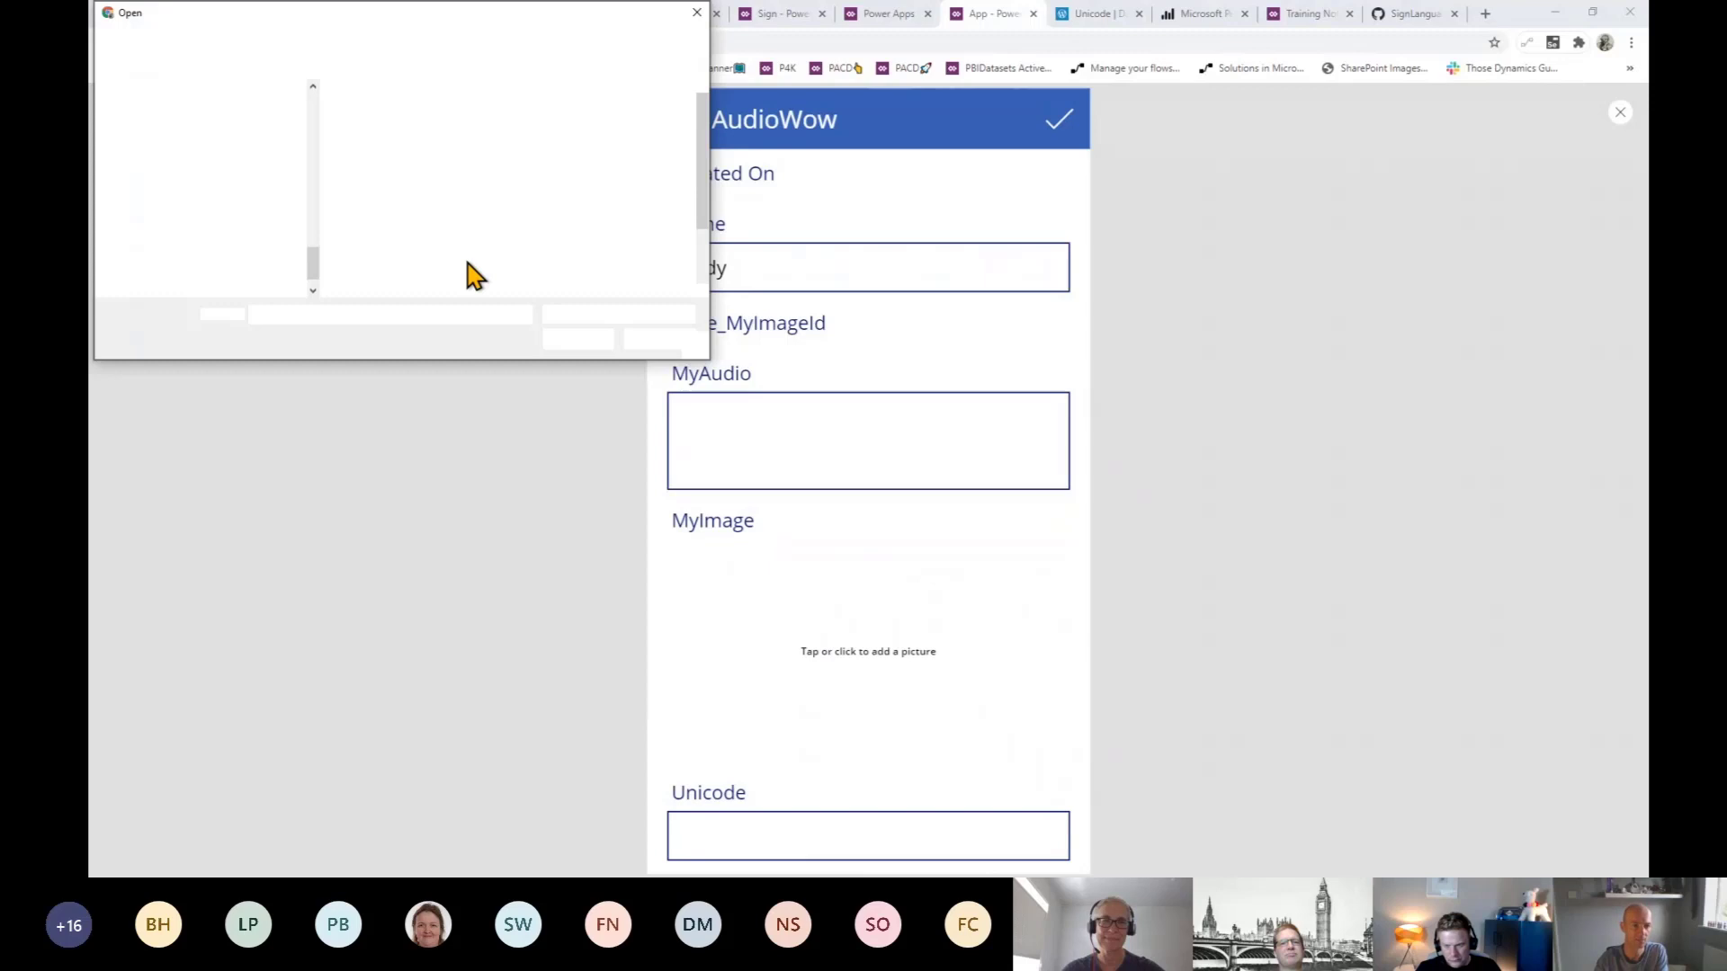
- Load the MSLists image from the DataSpinners - Gallery folder into MyImage
left_click(359, 251)
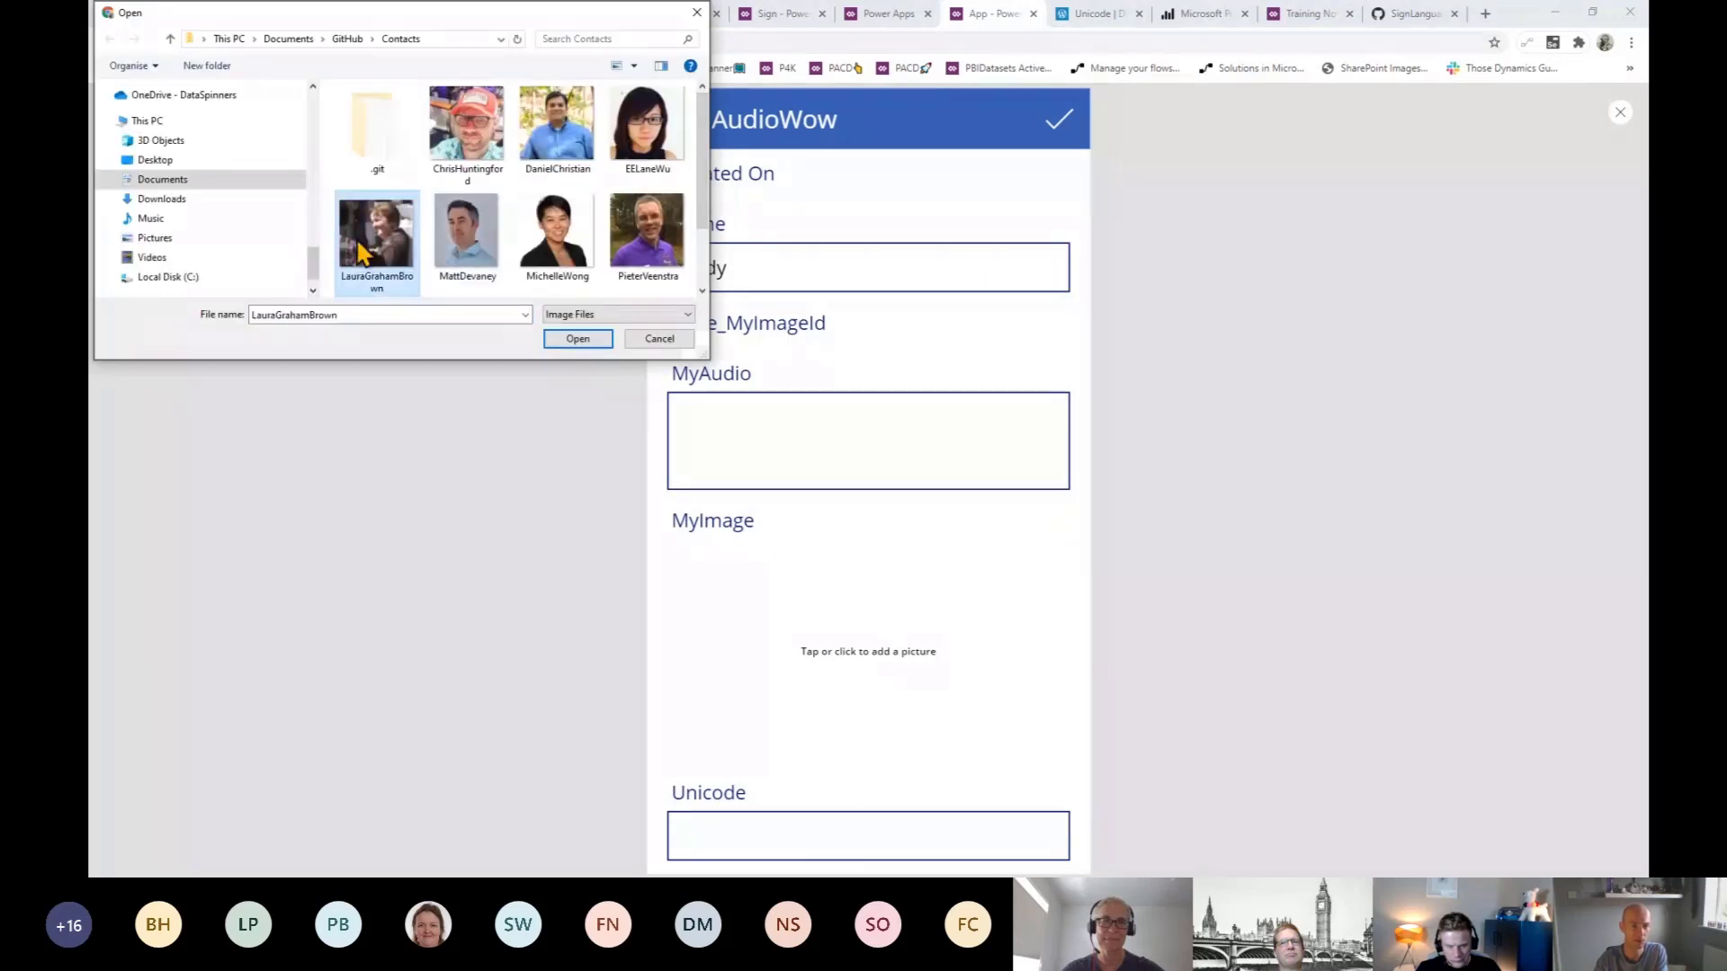
scroll(373, 265, "down", 1)
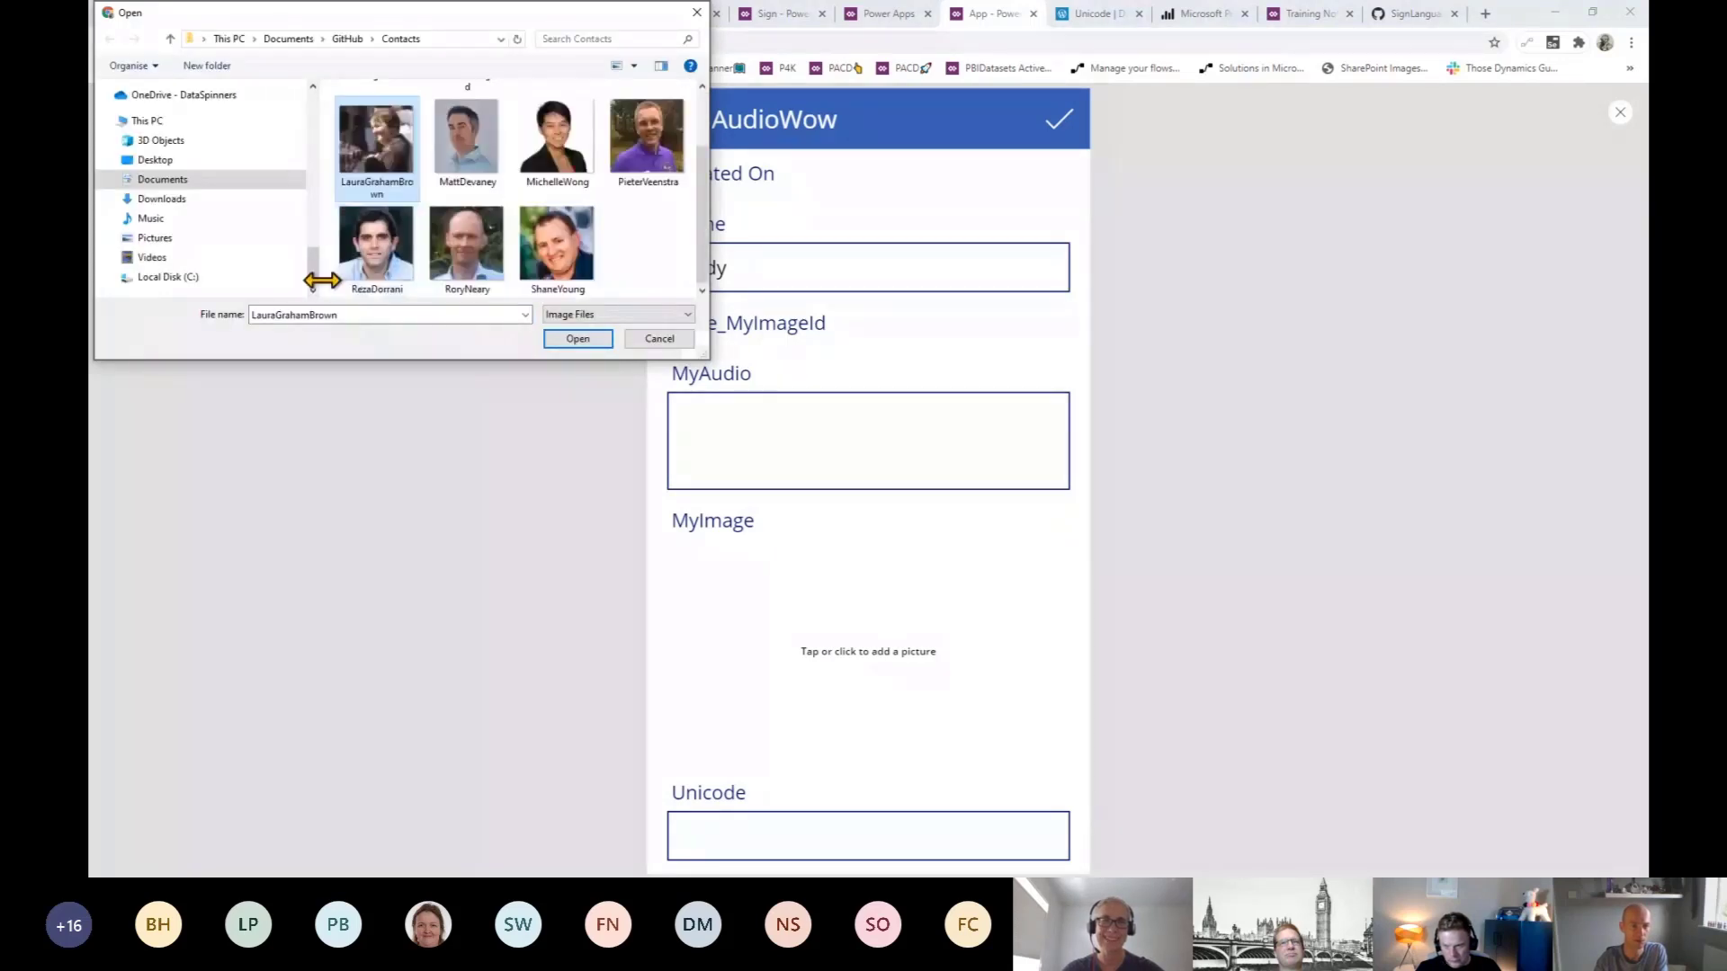
left_click_drag(314, 274, 302, 106)
left_click(257, 228)
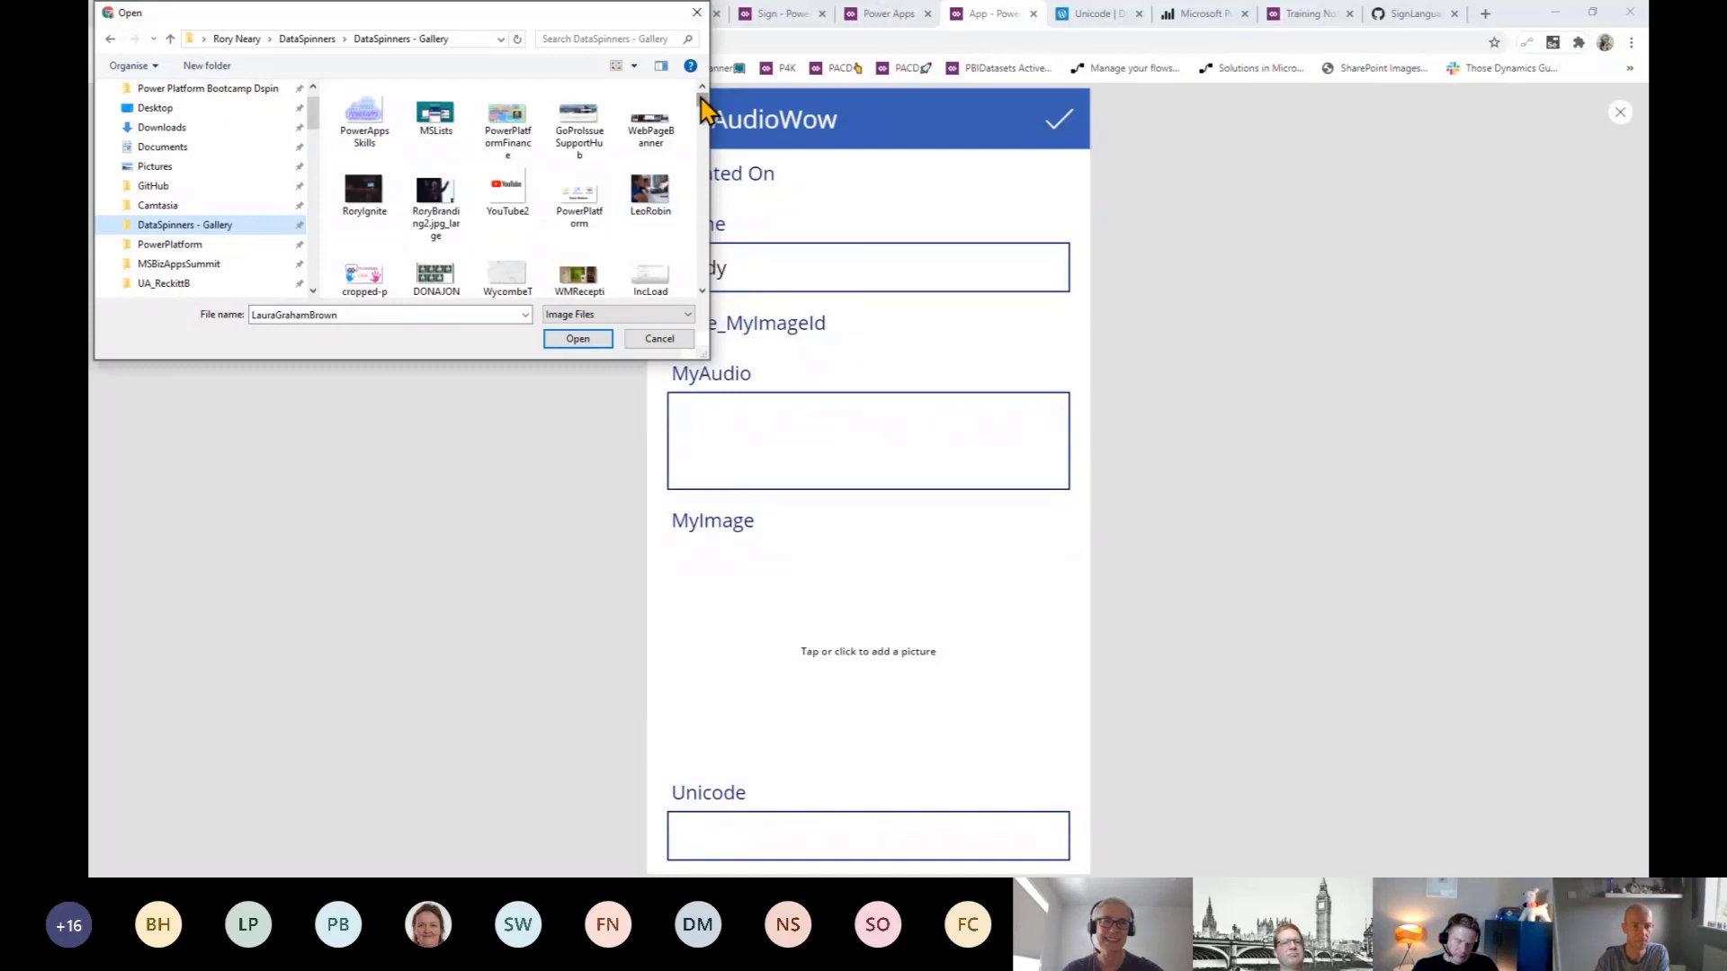
left_click_drag(700, 98, 702, 99)
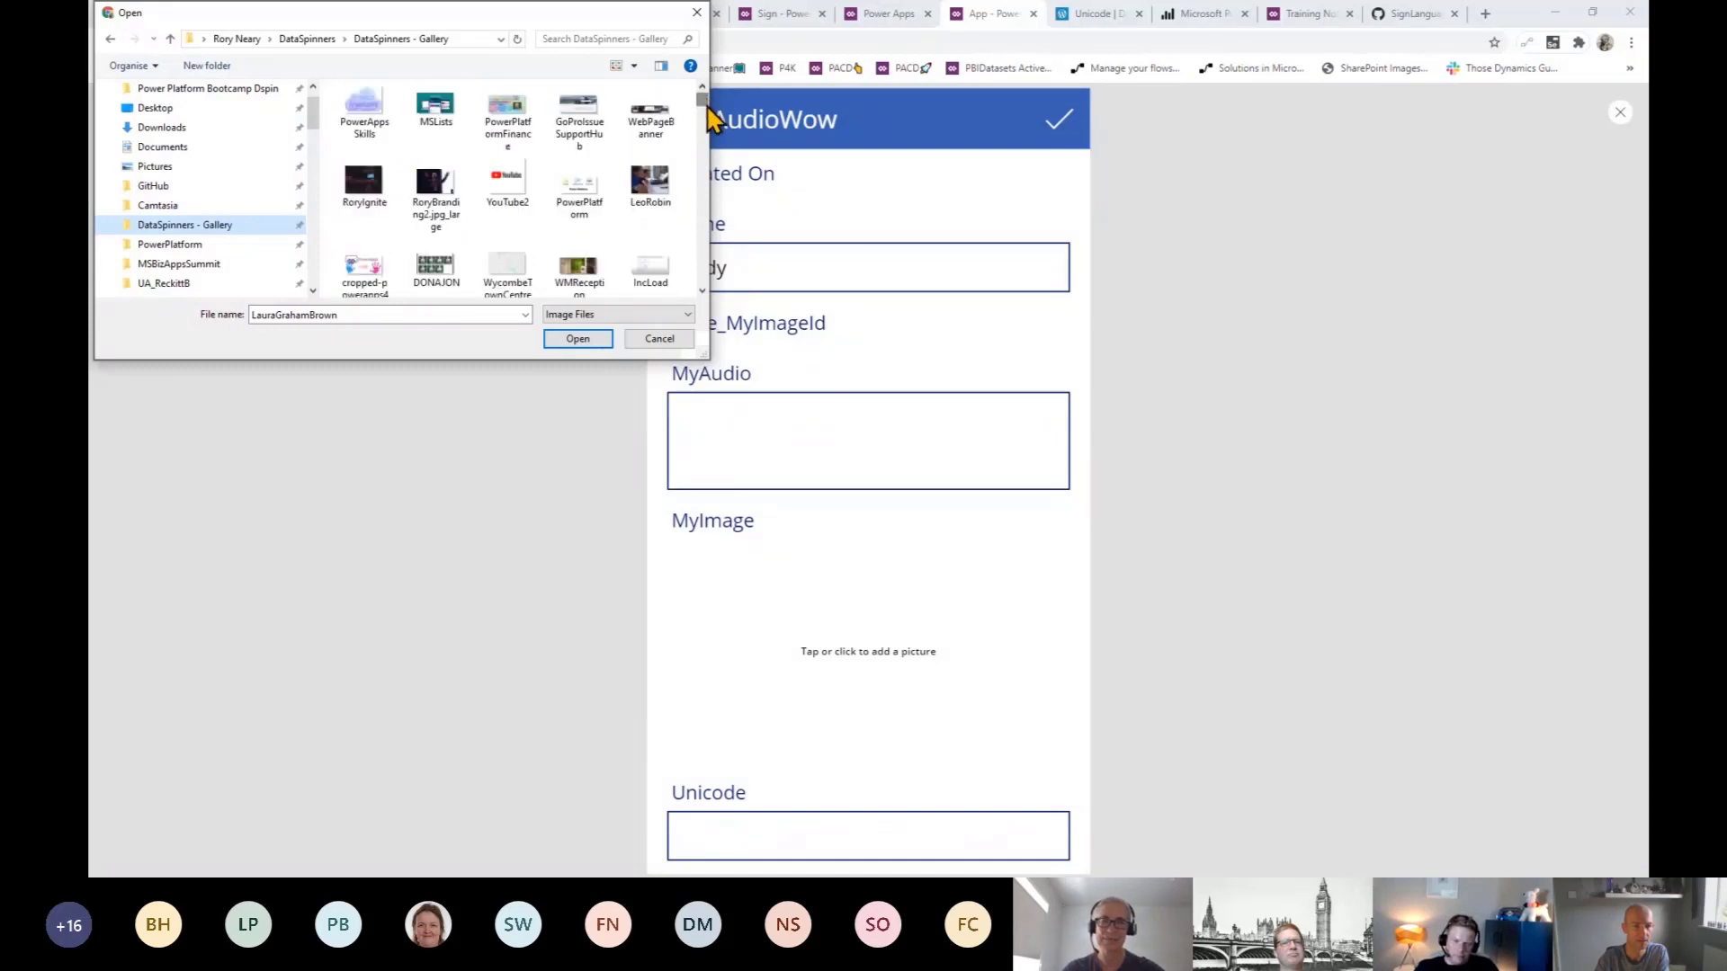
left_click(435, 112)
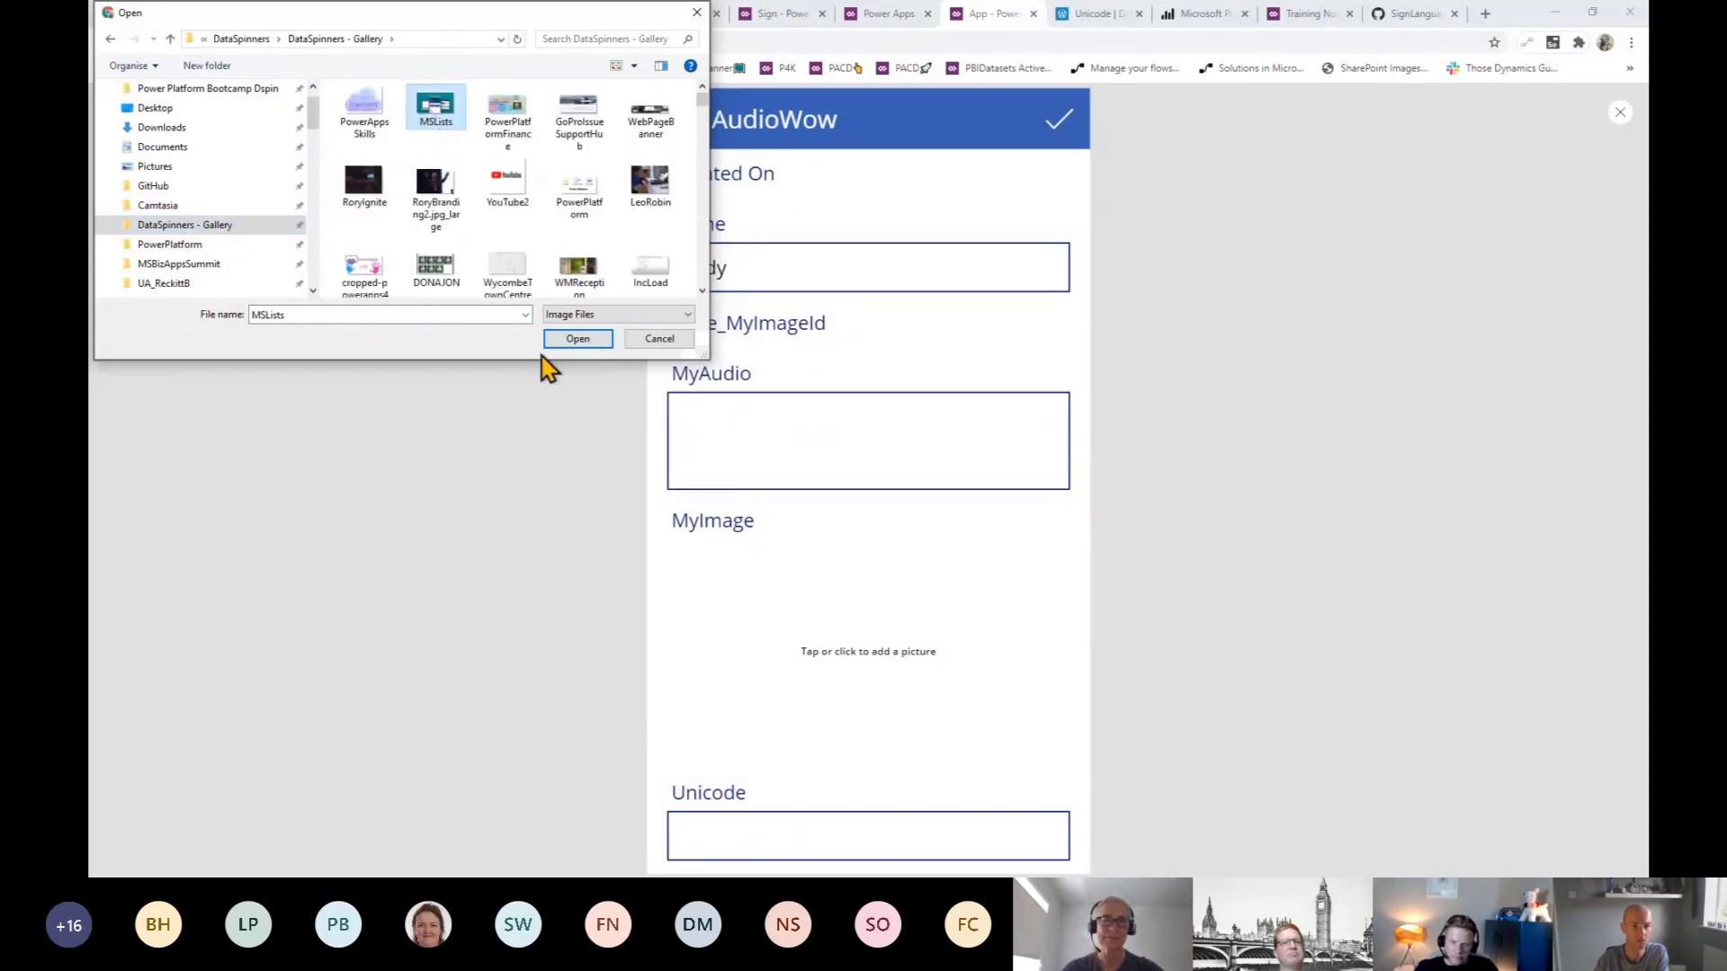
left_click(571, 342)
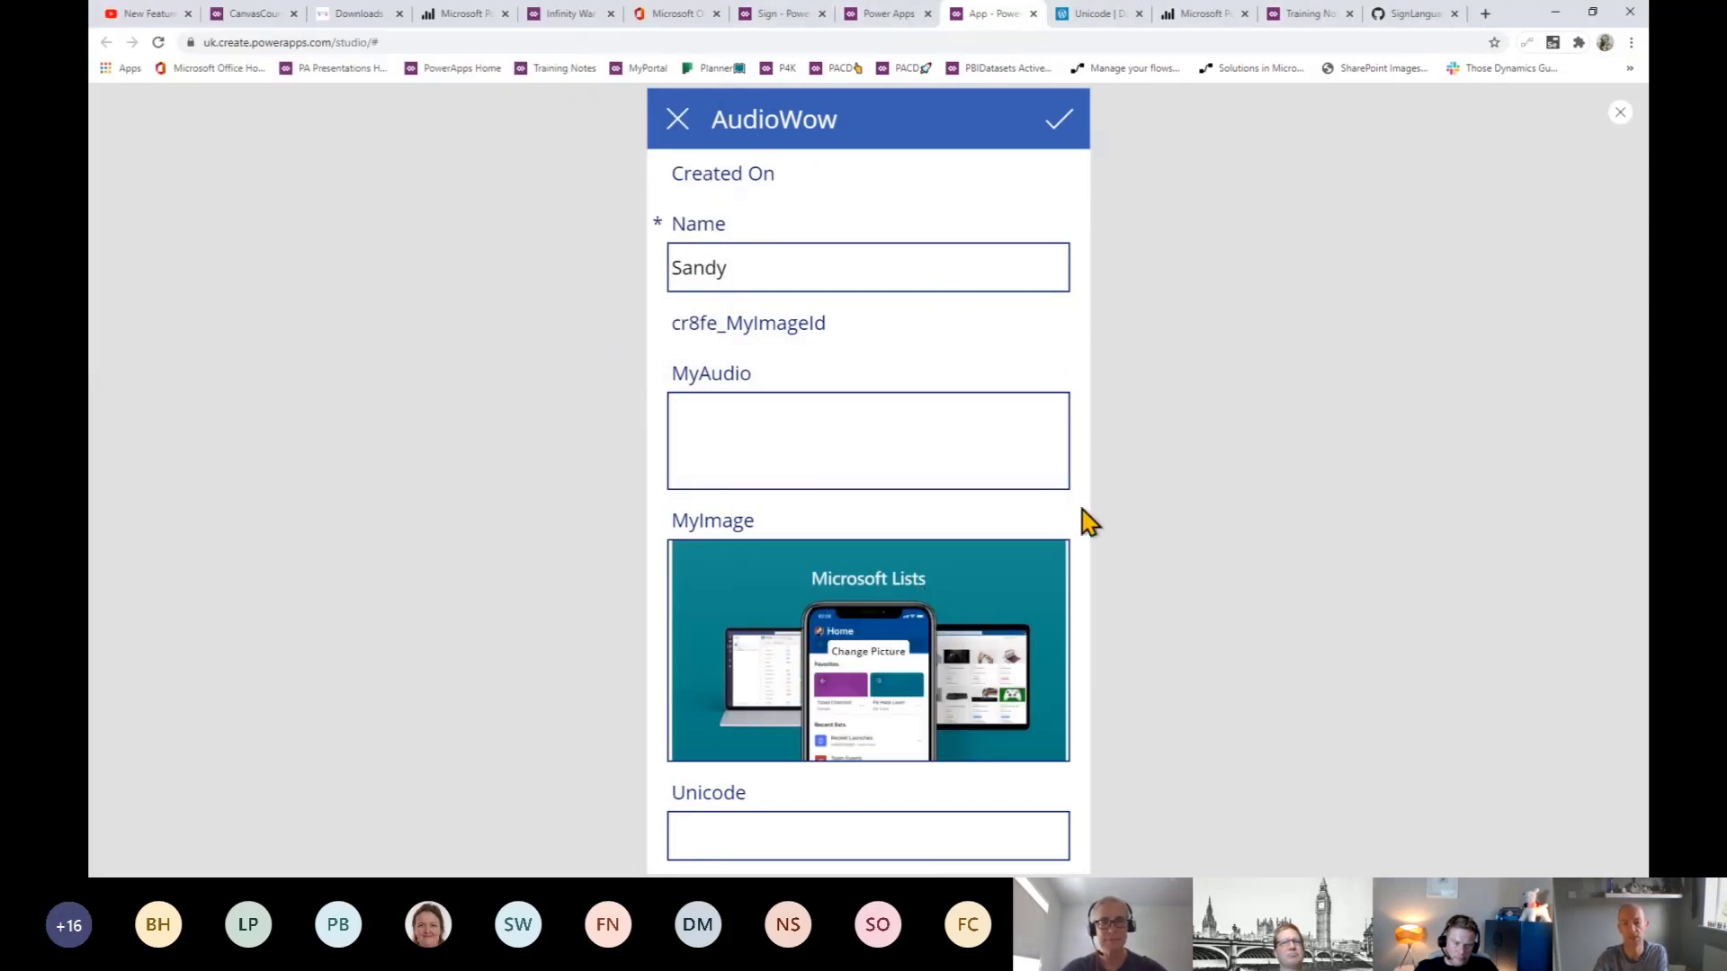
- Submit the new record, close the form, and exit the preview
left_click(1060, 119)
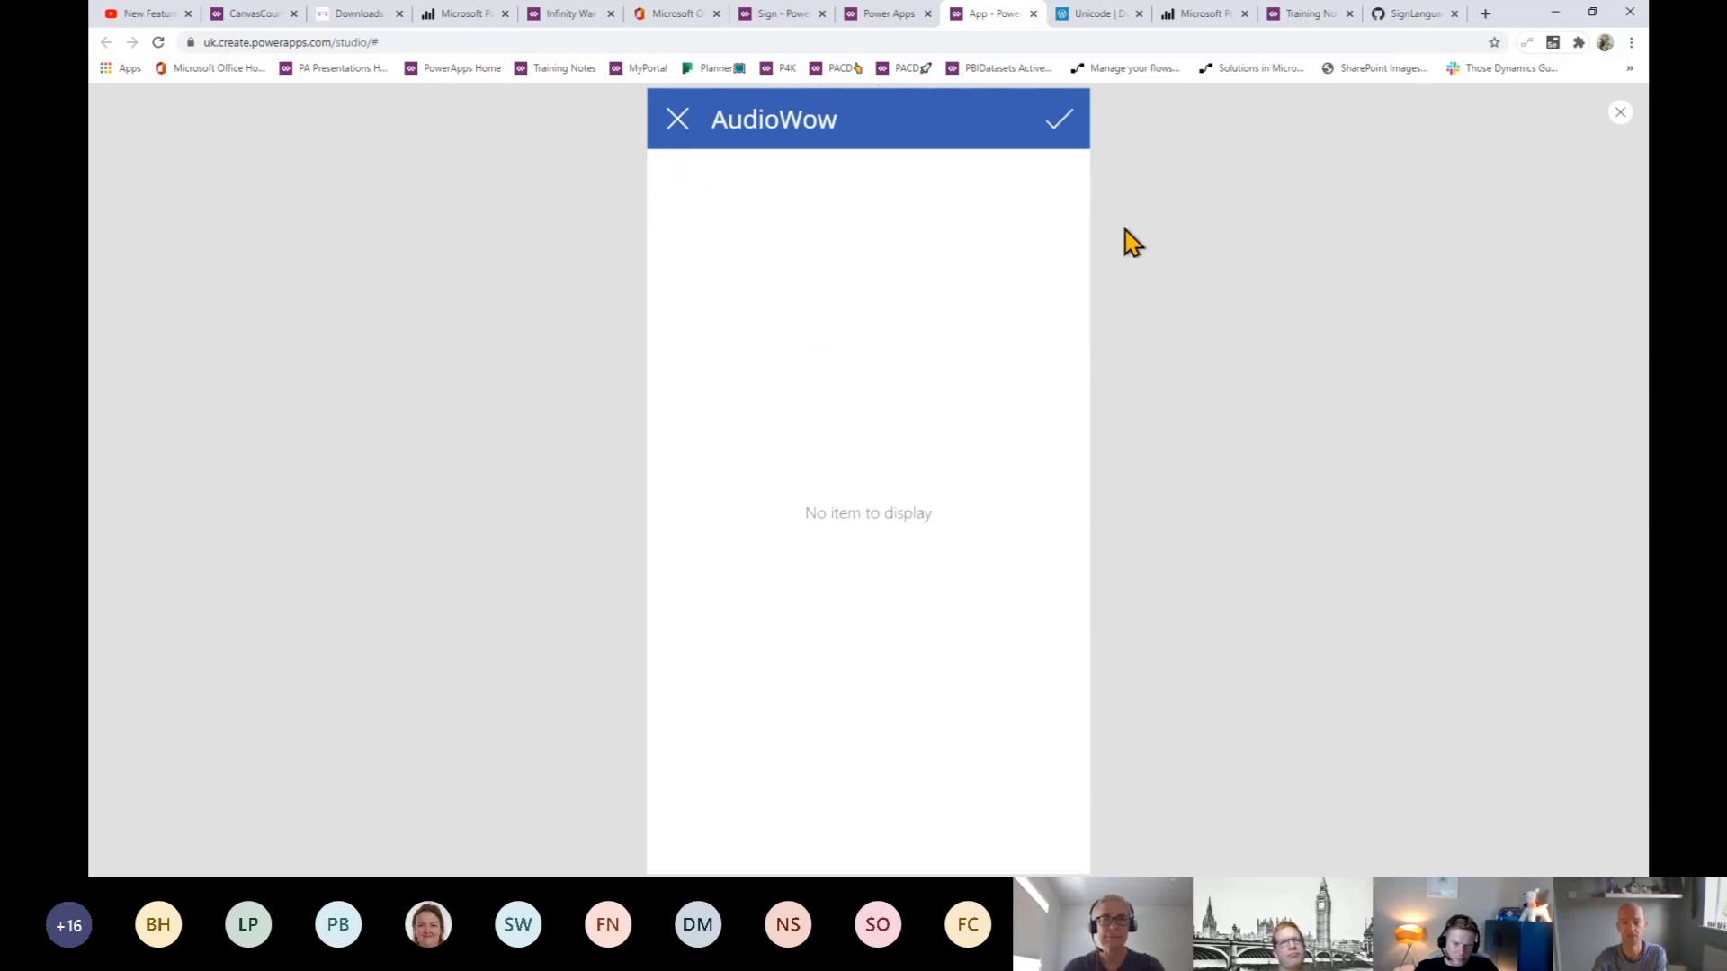
left_click(680, 136)
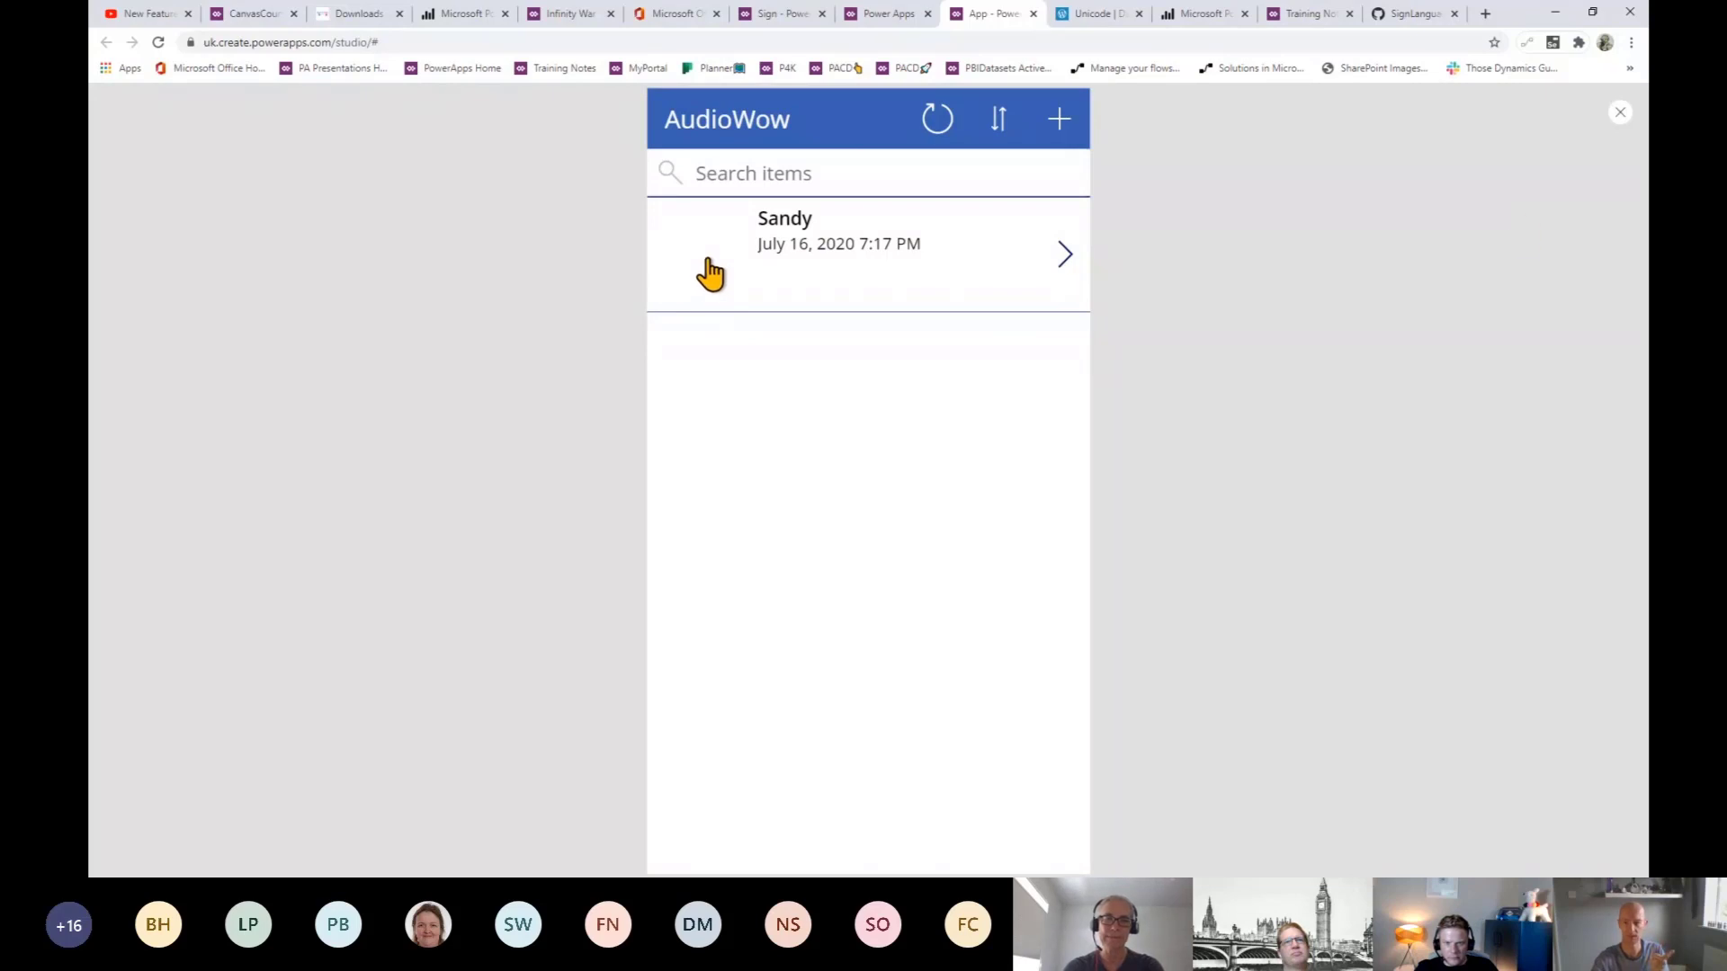
left_click(1622, 115)
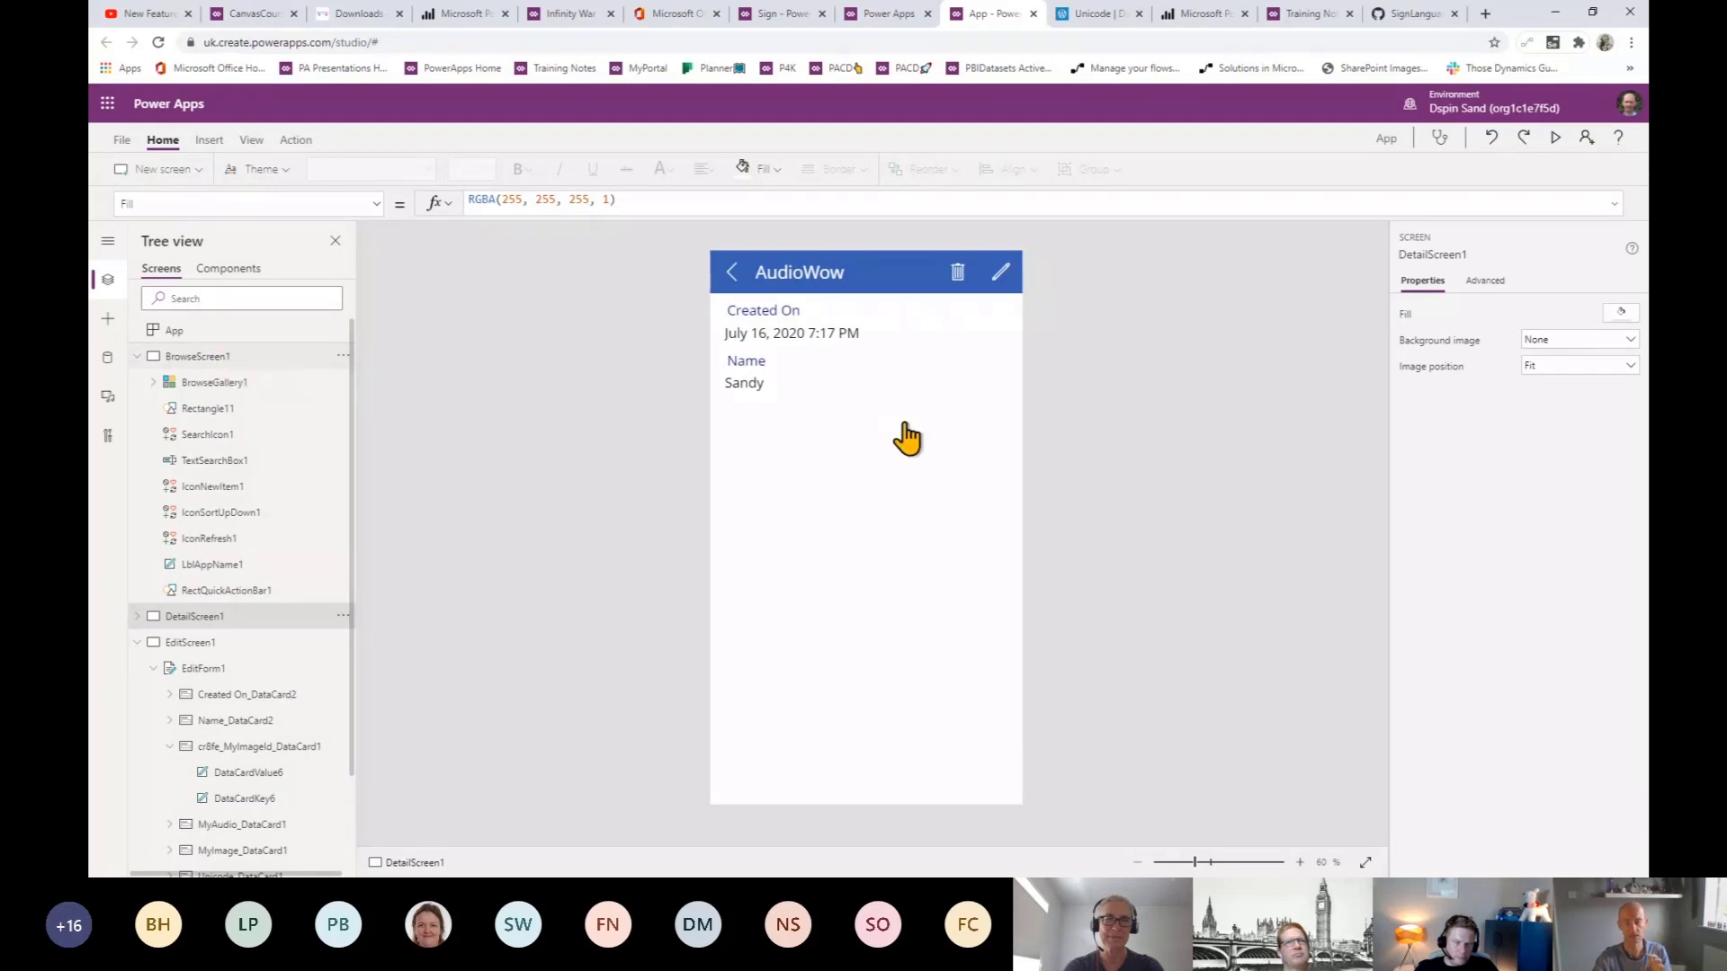
- Show BrowseScreen1 with its gallery item and Microsoft Lists thumbnail
left_click(759, 387)
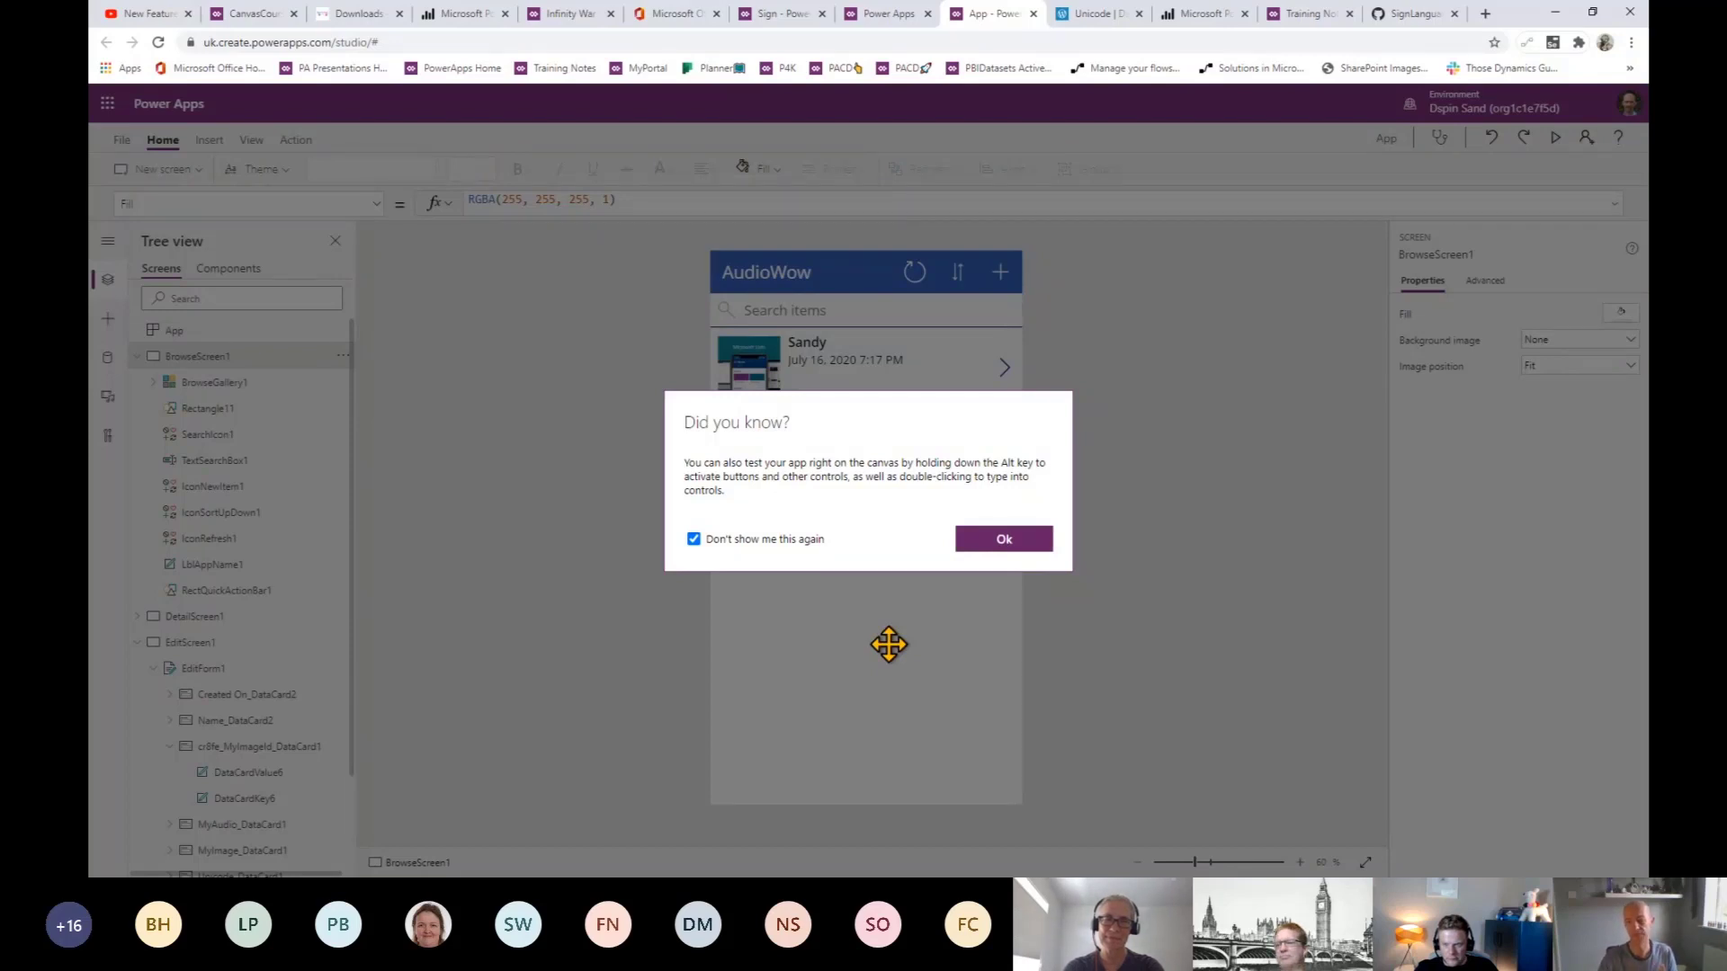
- Dismiss the 'Did you know?' tip and deselect the gallery
left_click(977, 600)
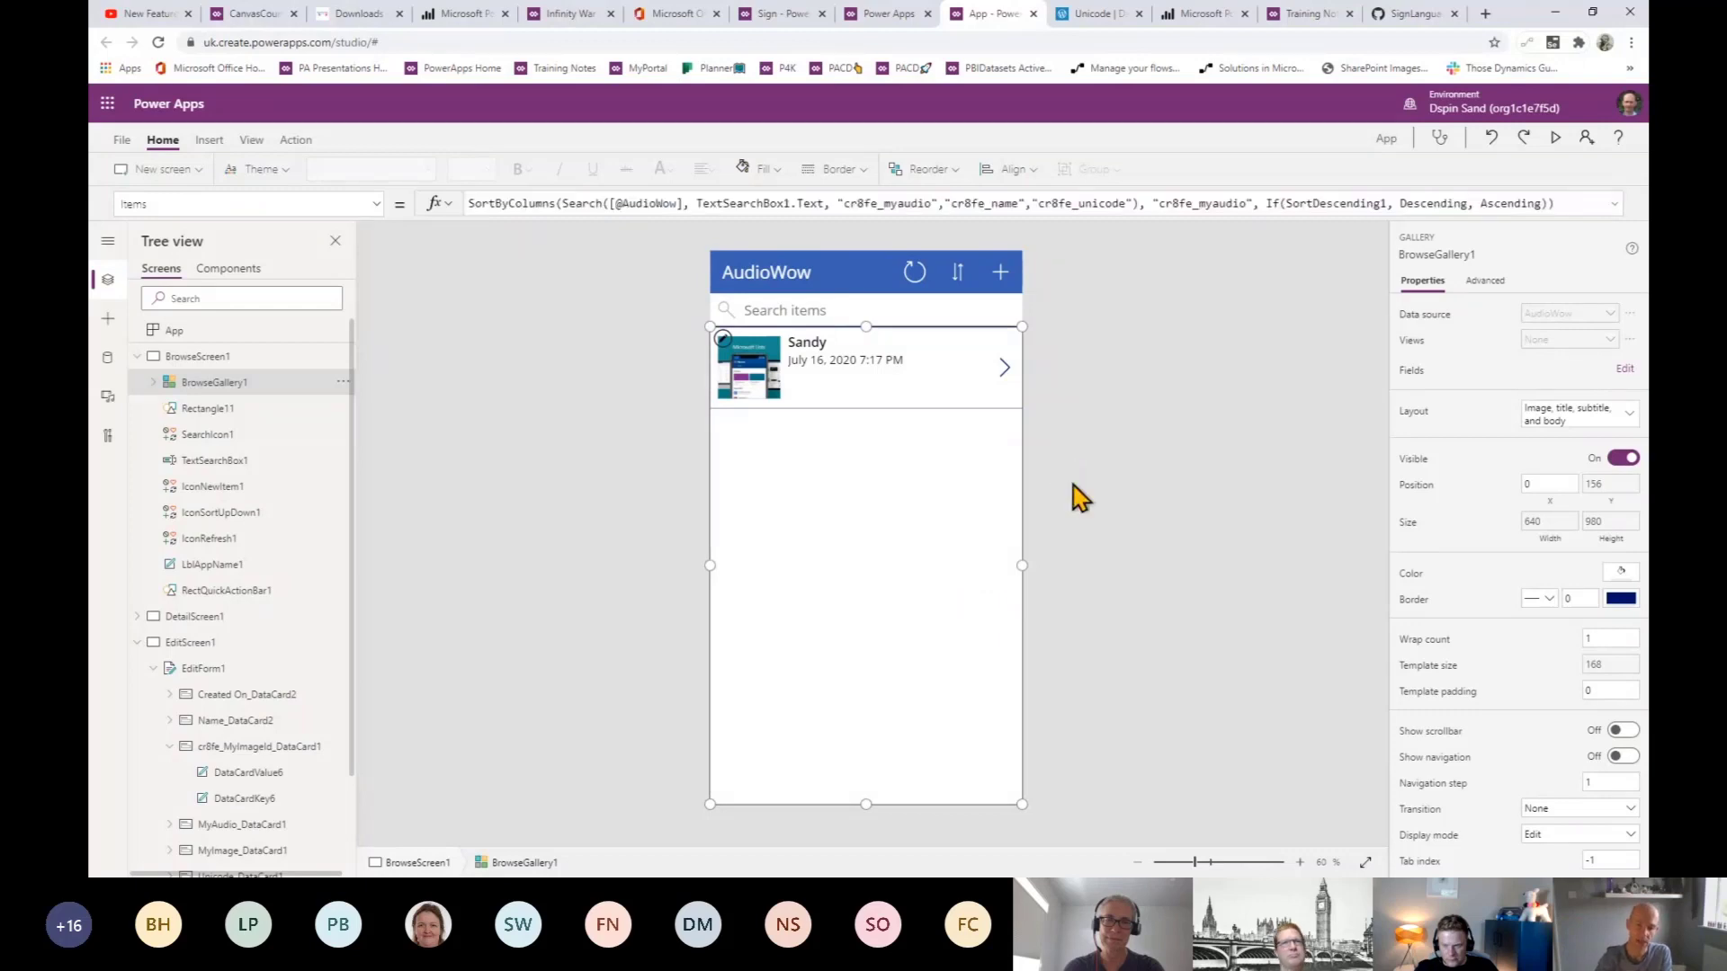
left_click(515, 449)
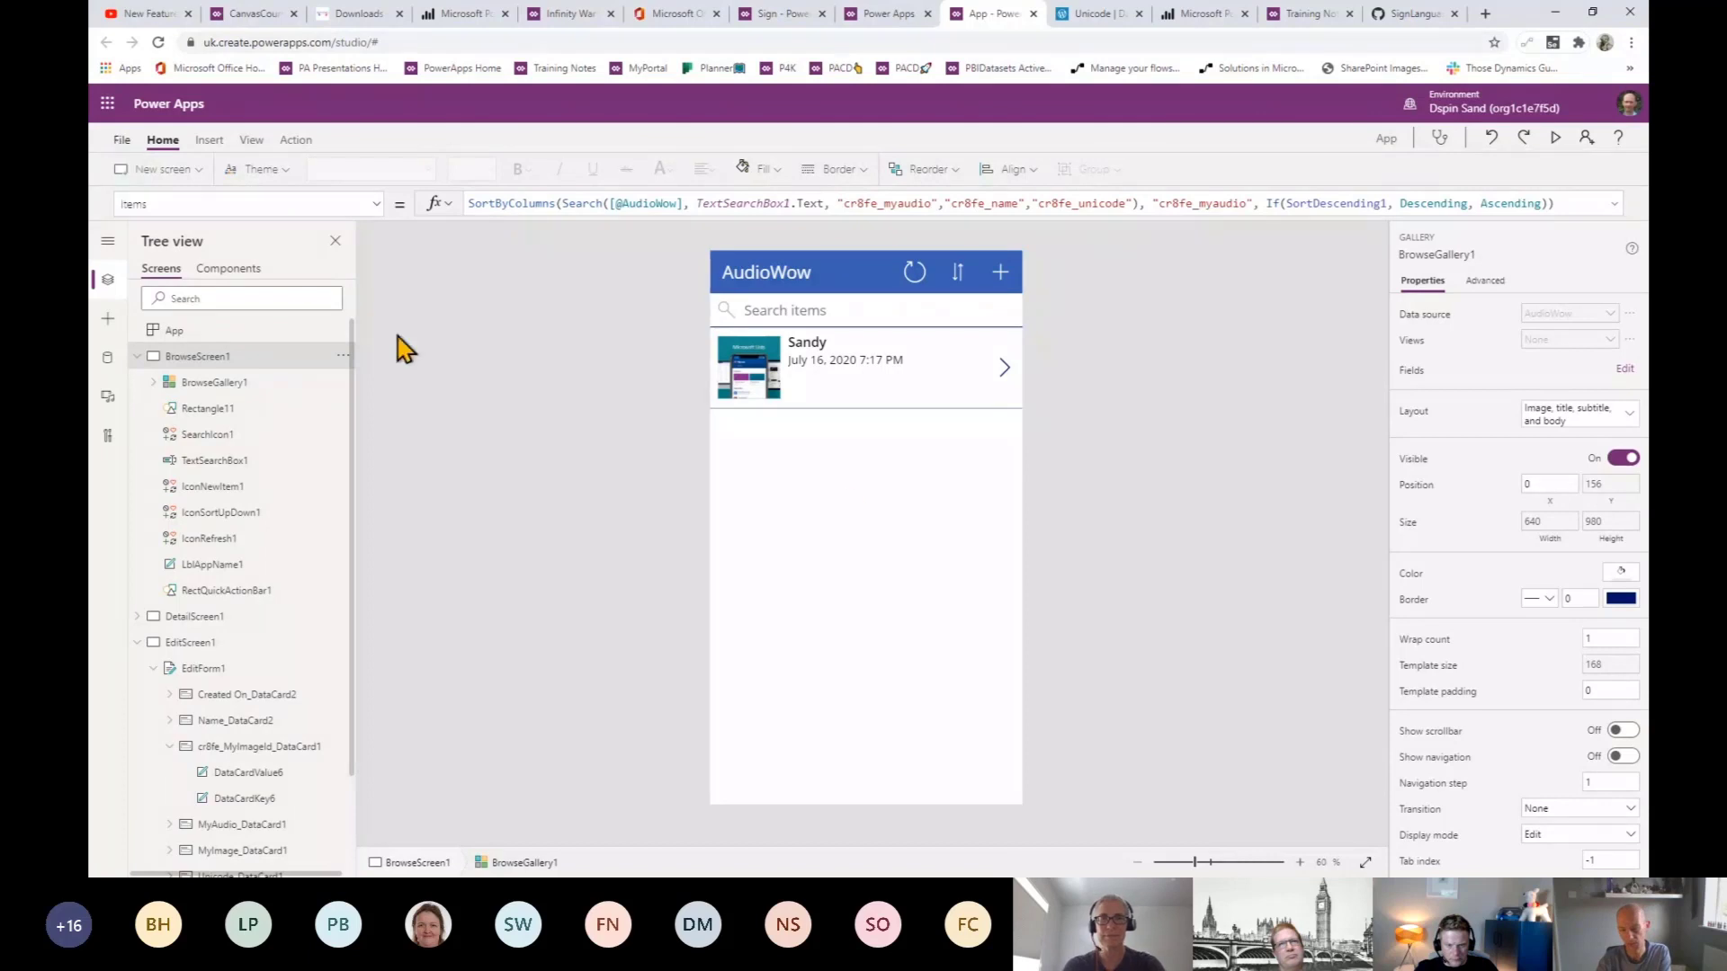
- Switch the app's screen size to landscape 1136 x 640 in Settings
left_click(123, 146)
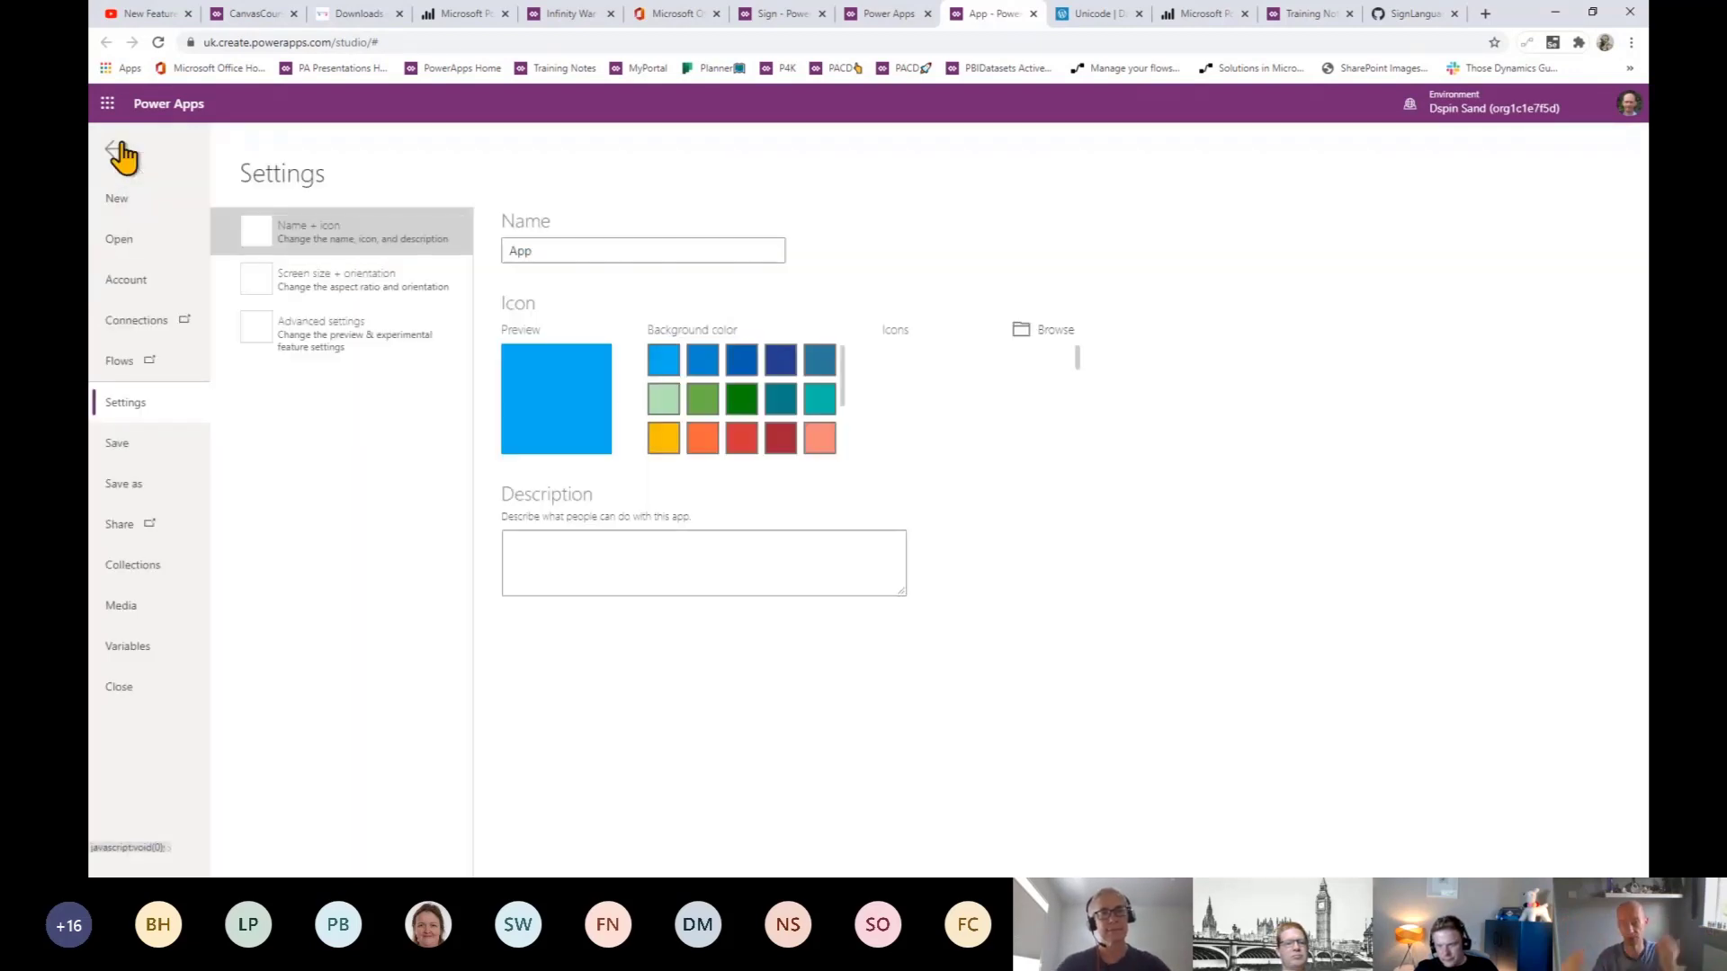
left_click(342, 300)
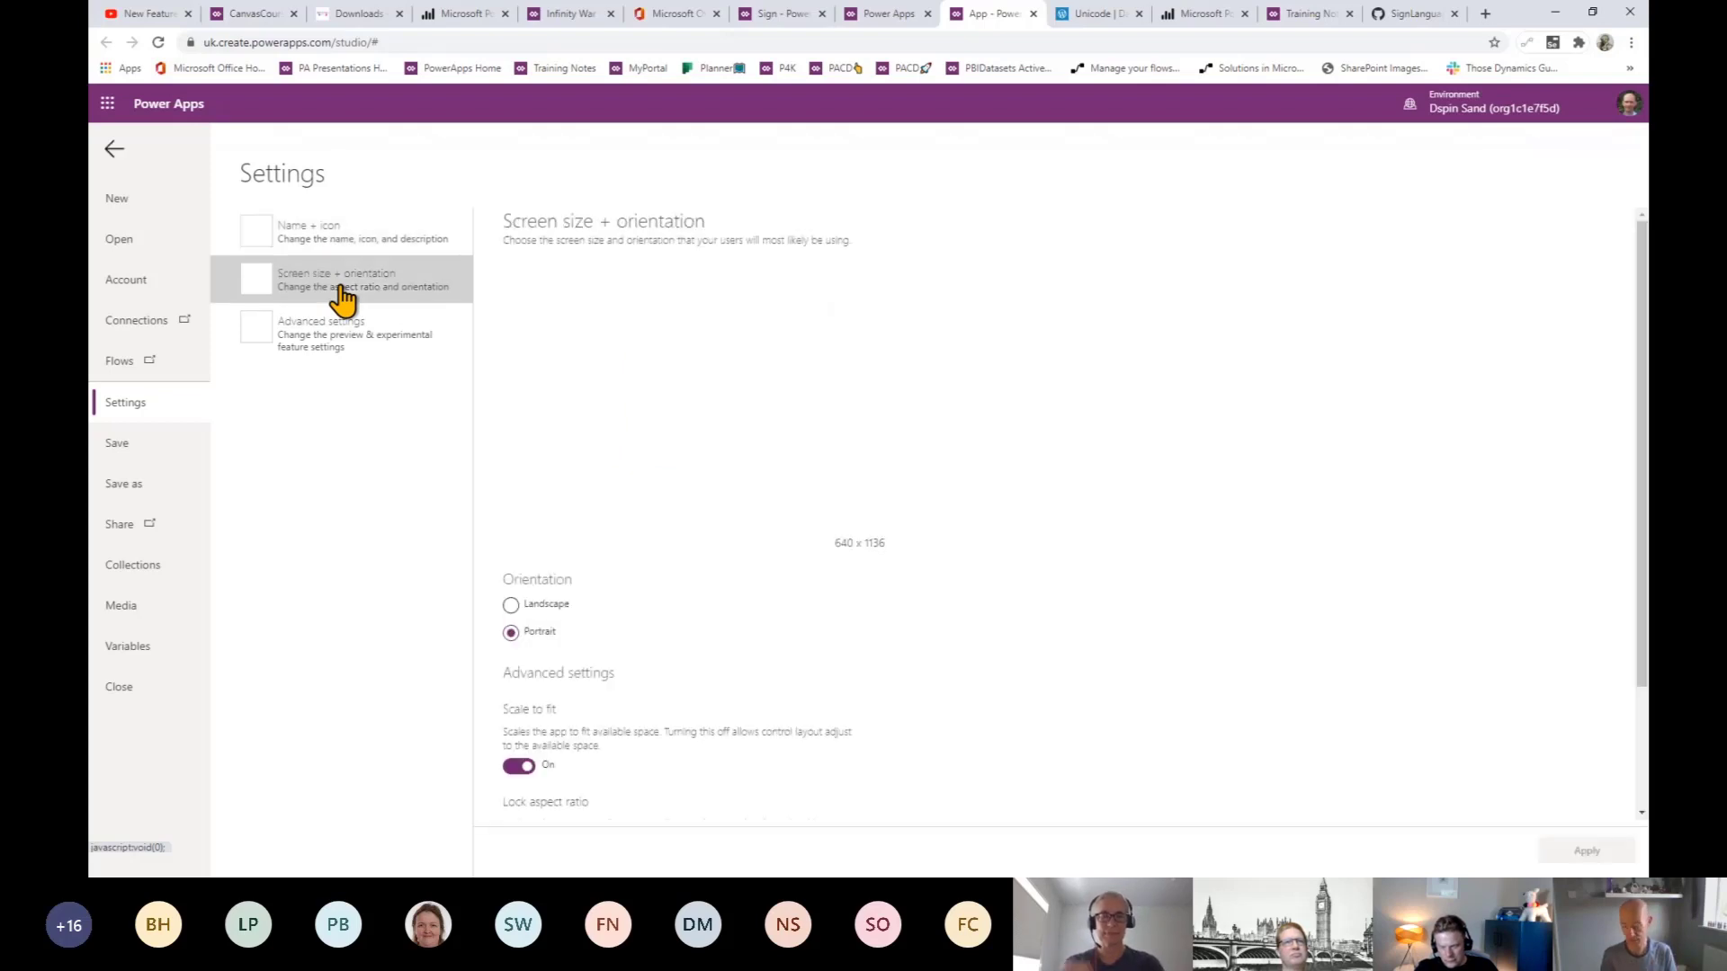
left_click(510, 605)
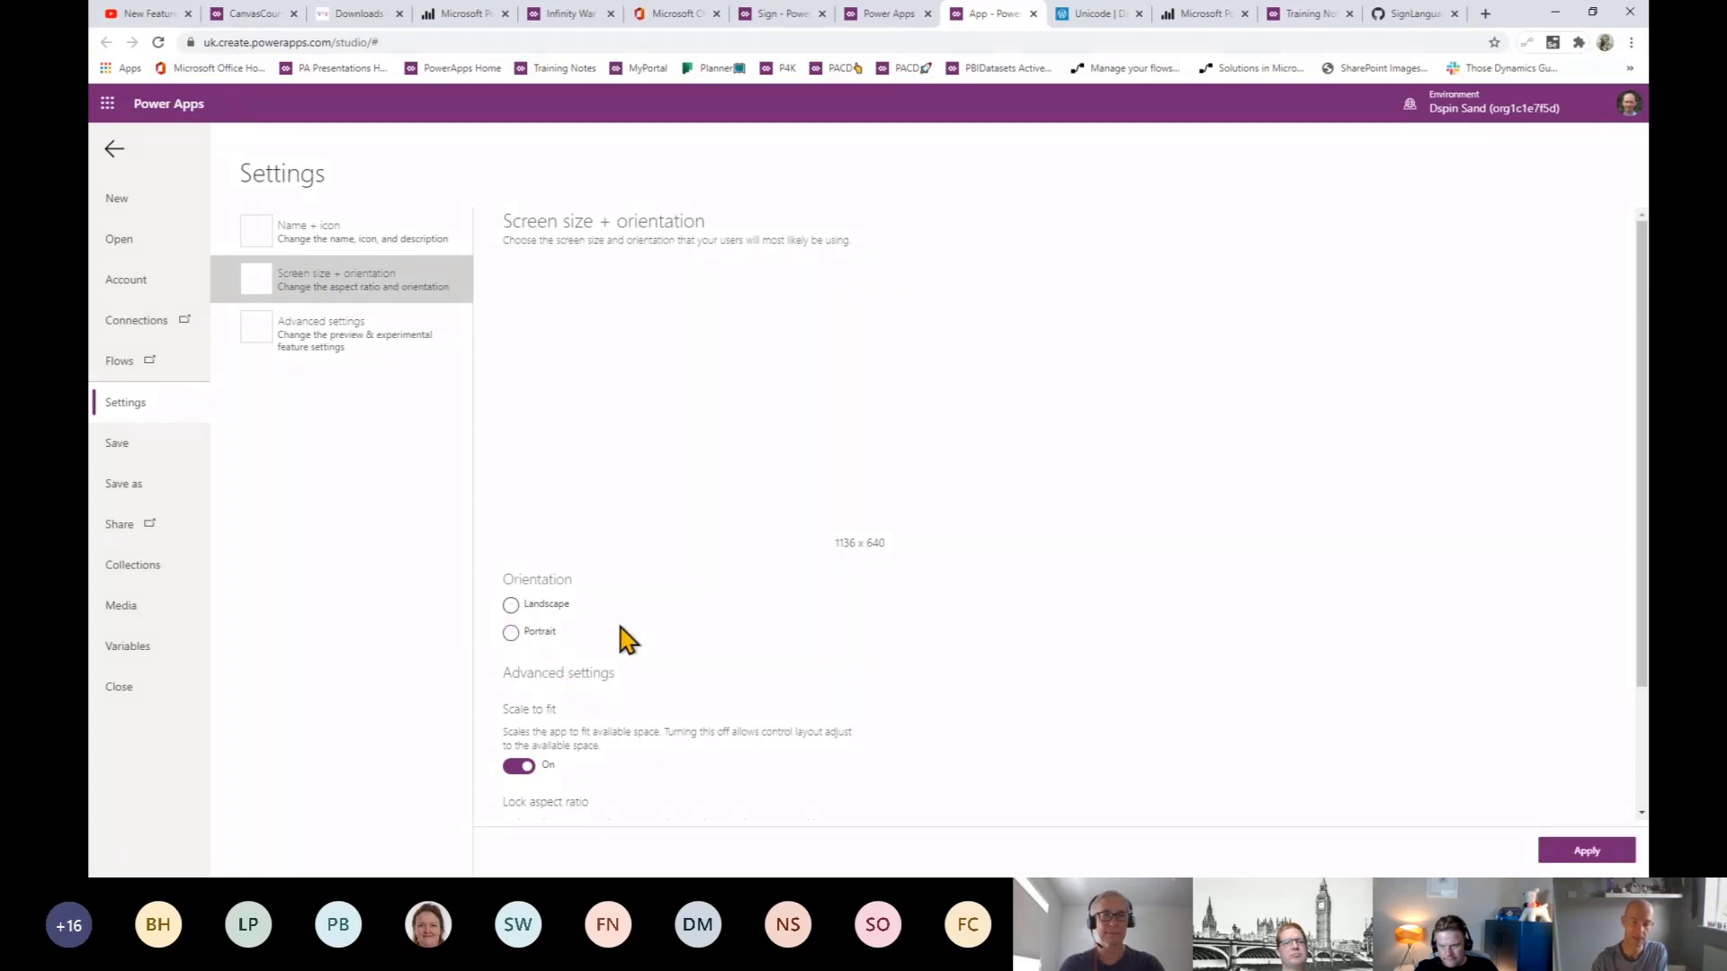
left_click(557, 612)
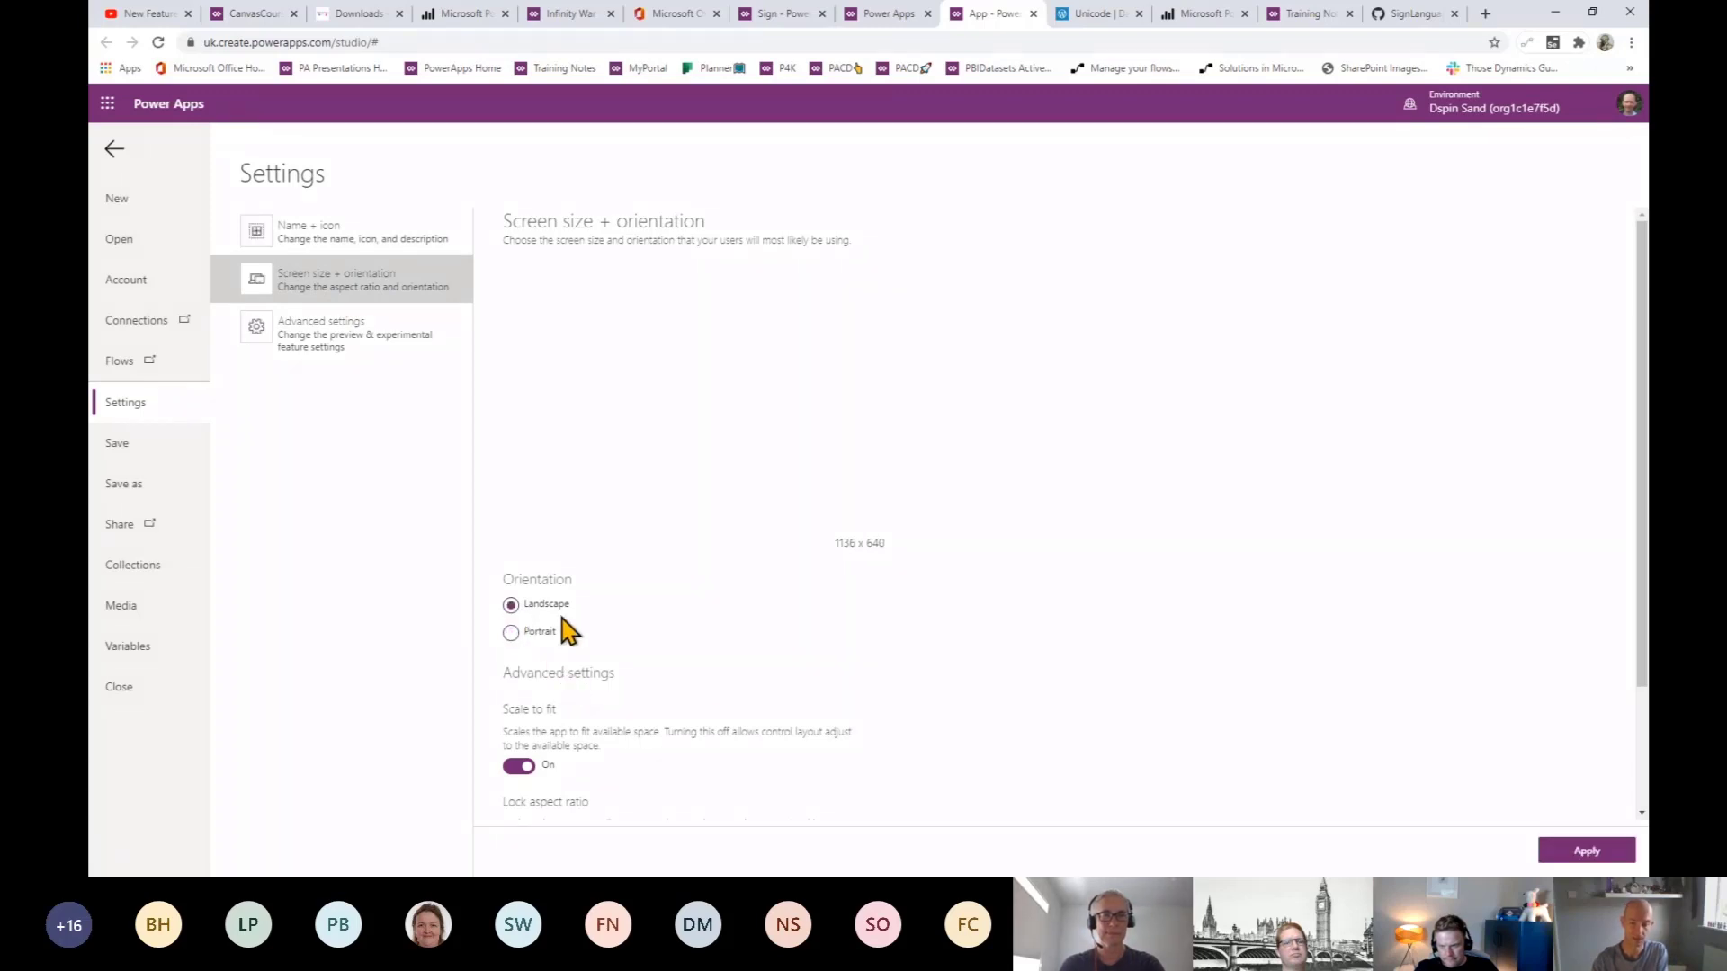
left_click(1574, 851)
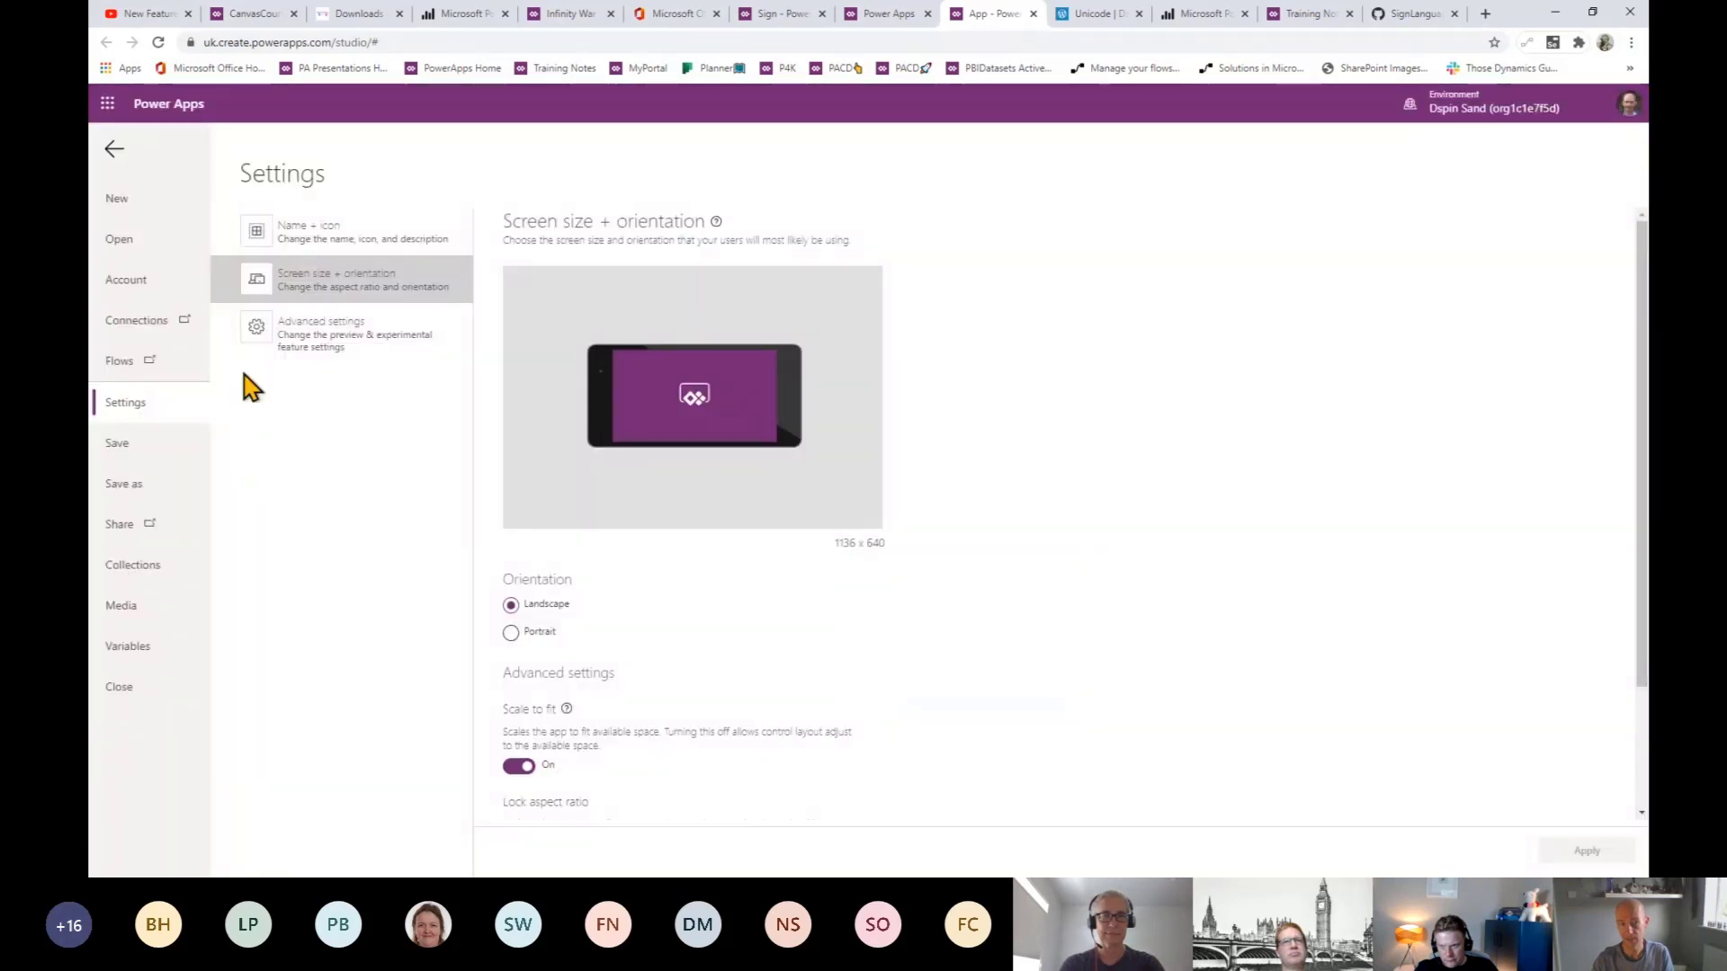
left_click(115, 163)
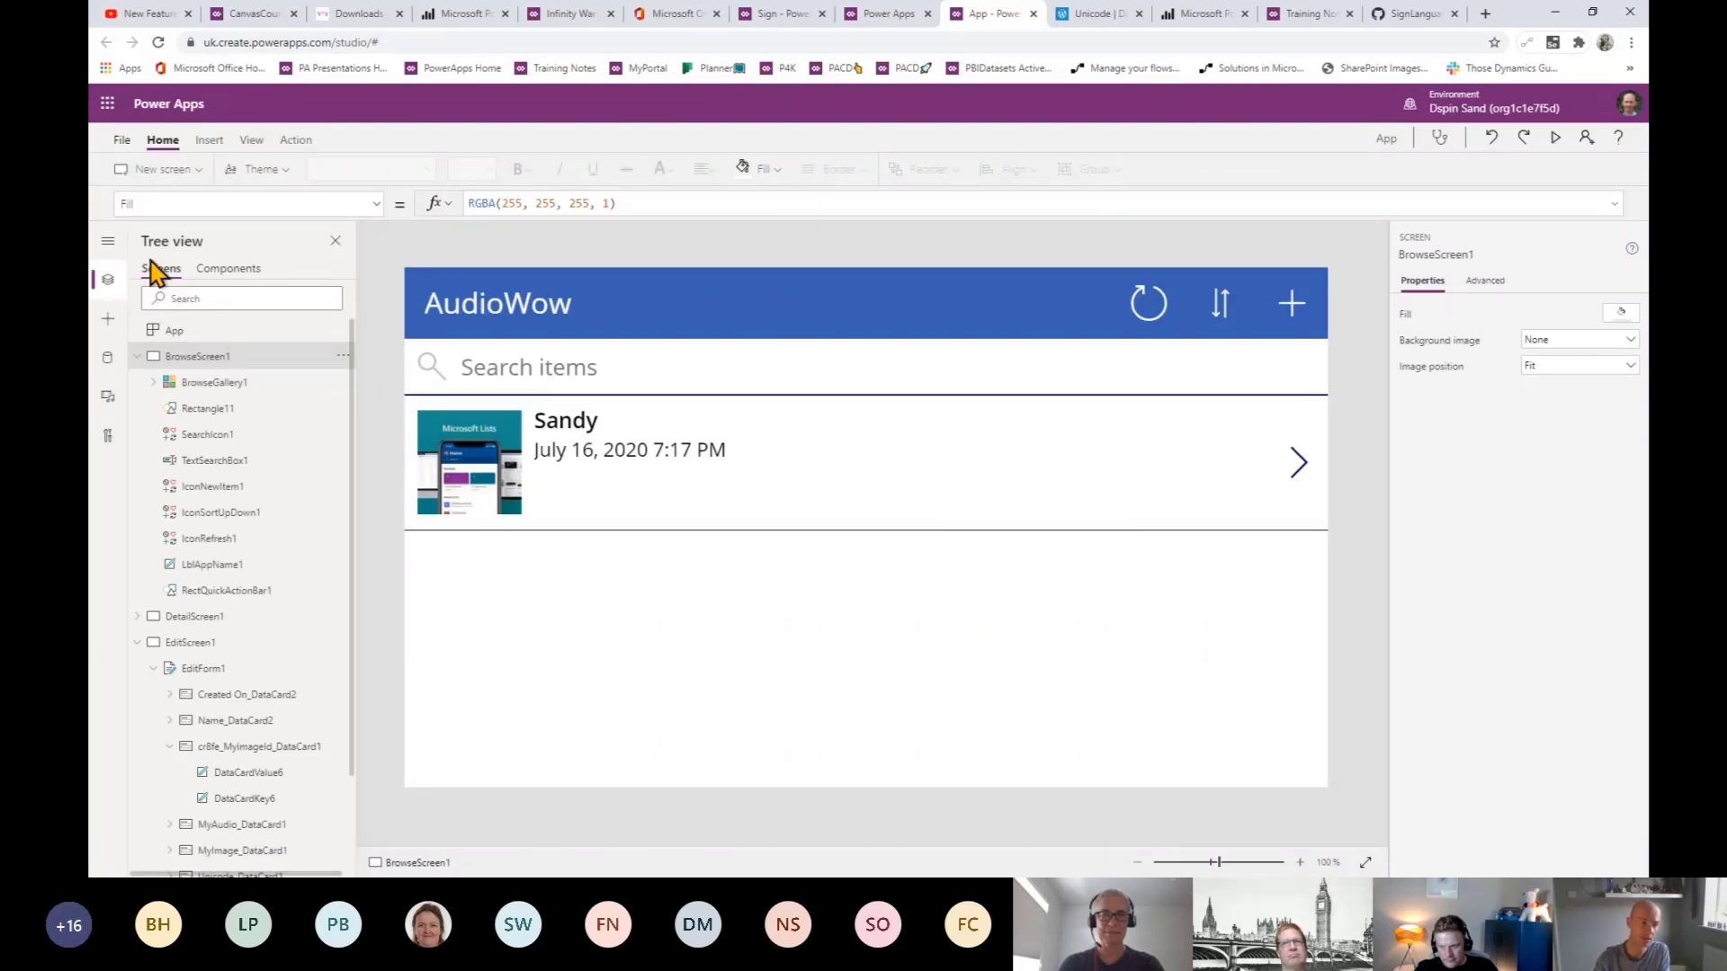
- Insert a new blank screen, then select Image1 in the BrowseScreen1 gallery
left_click(210, 140)
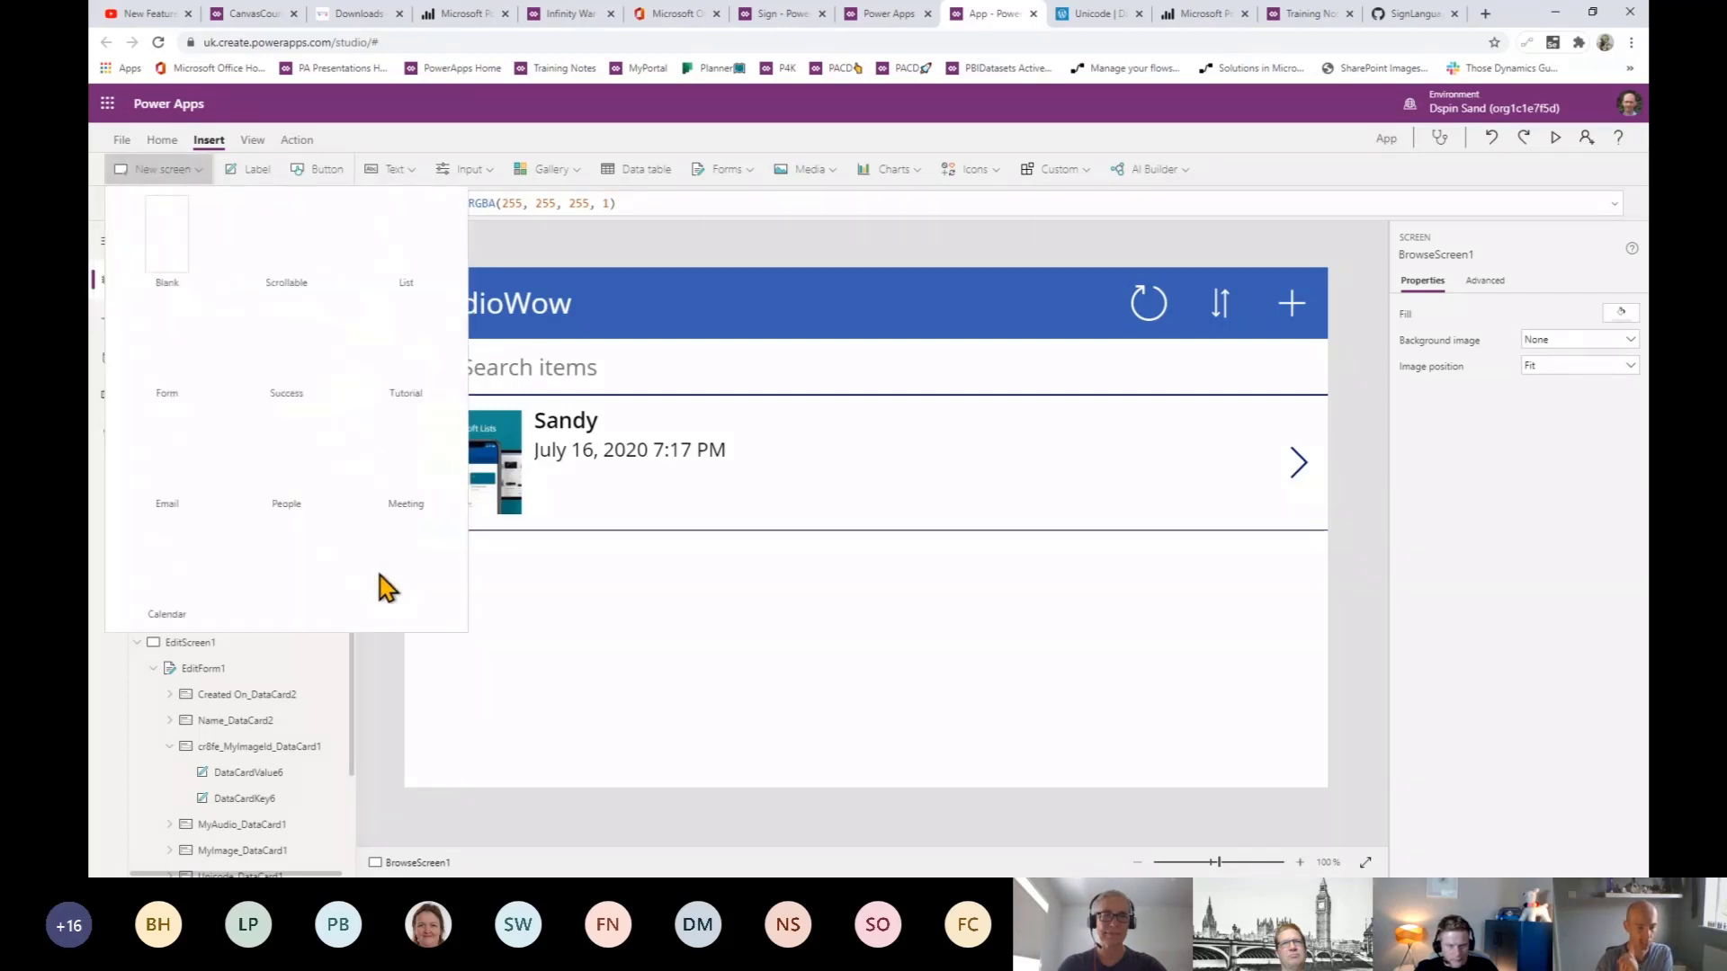
left_click(163, 240)
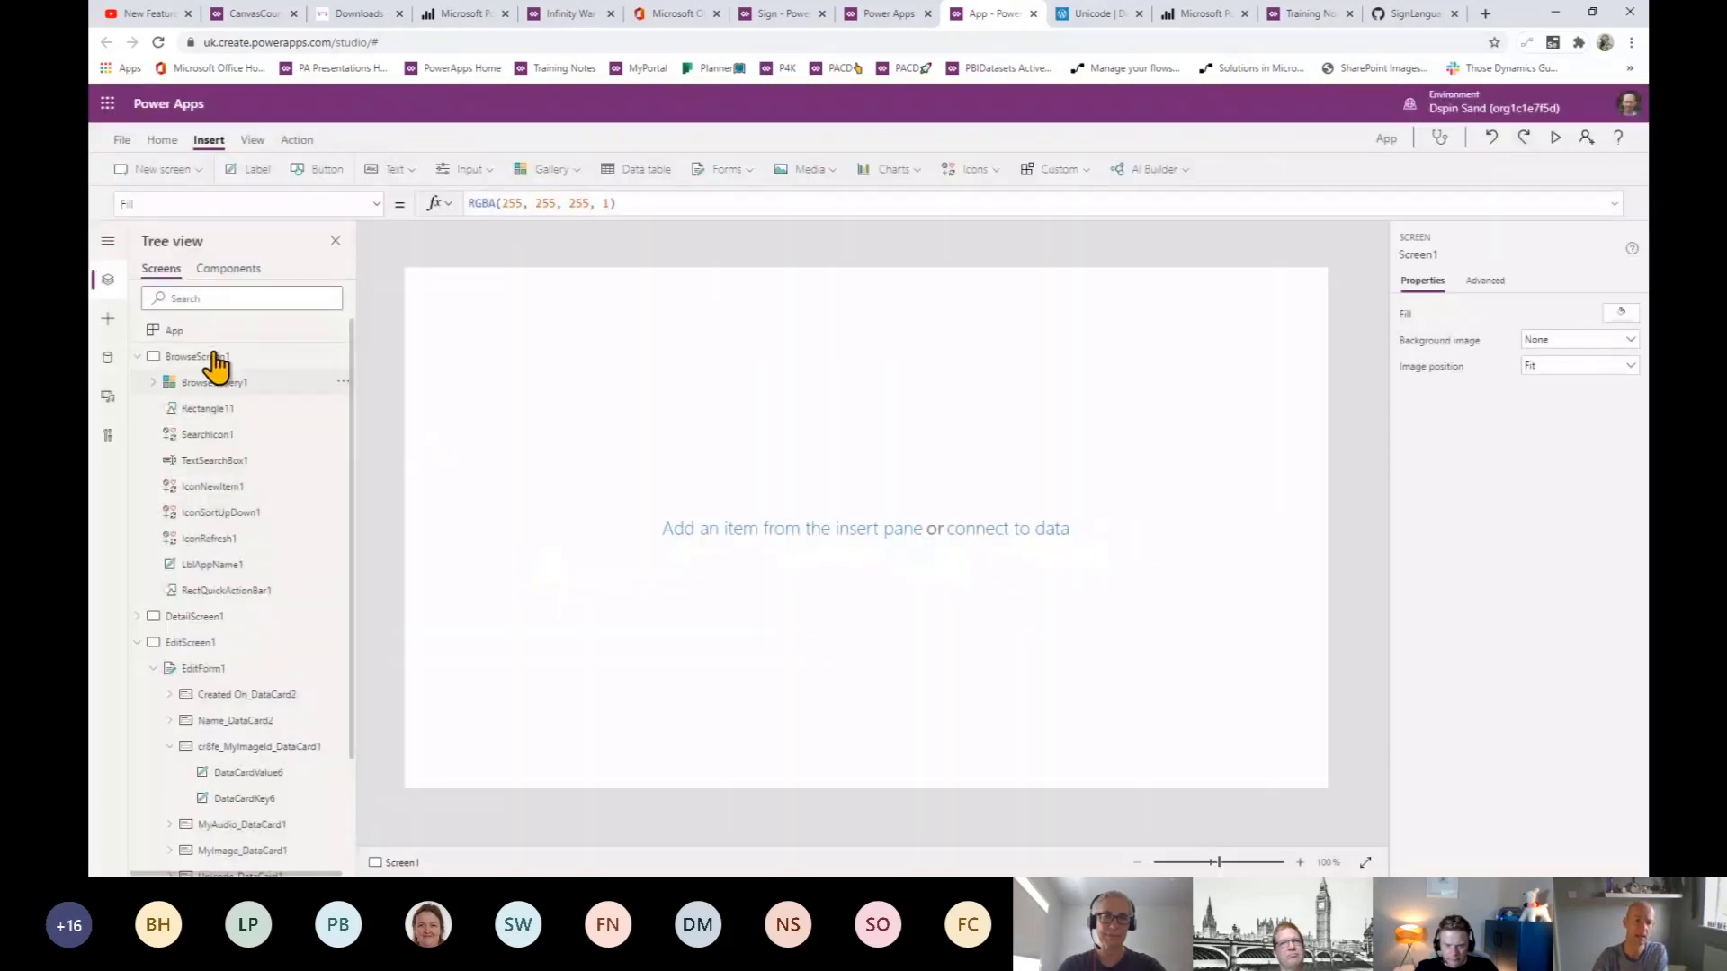
left_click(216, 360)
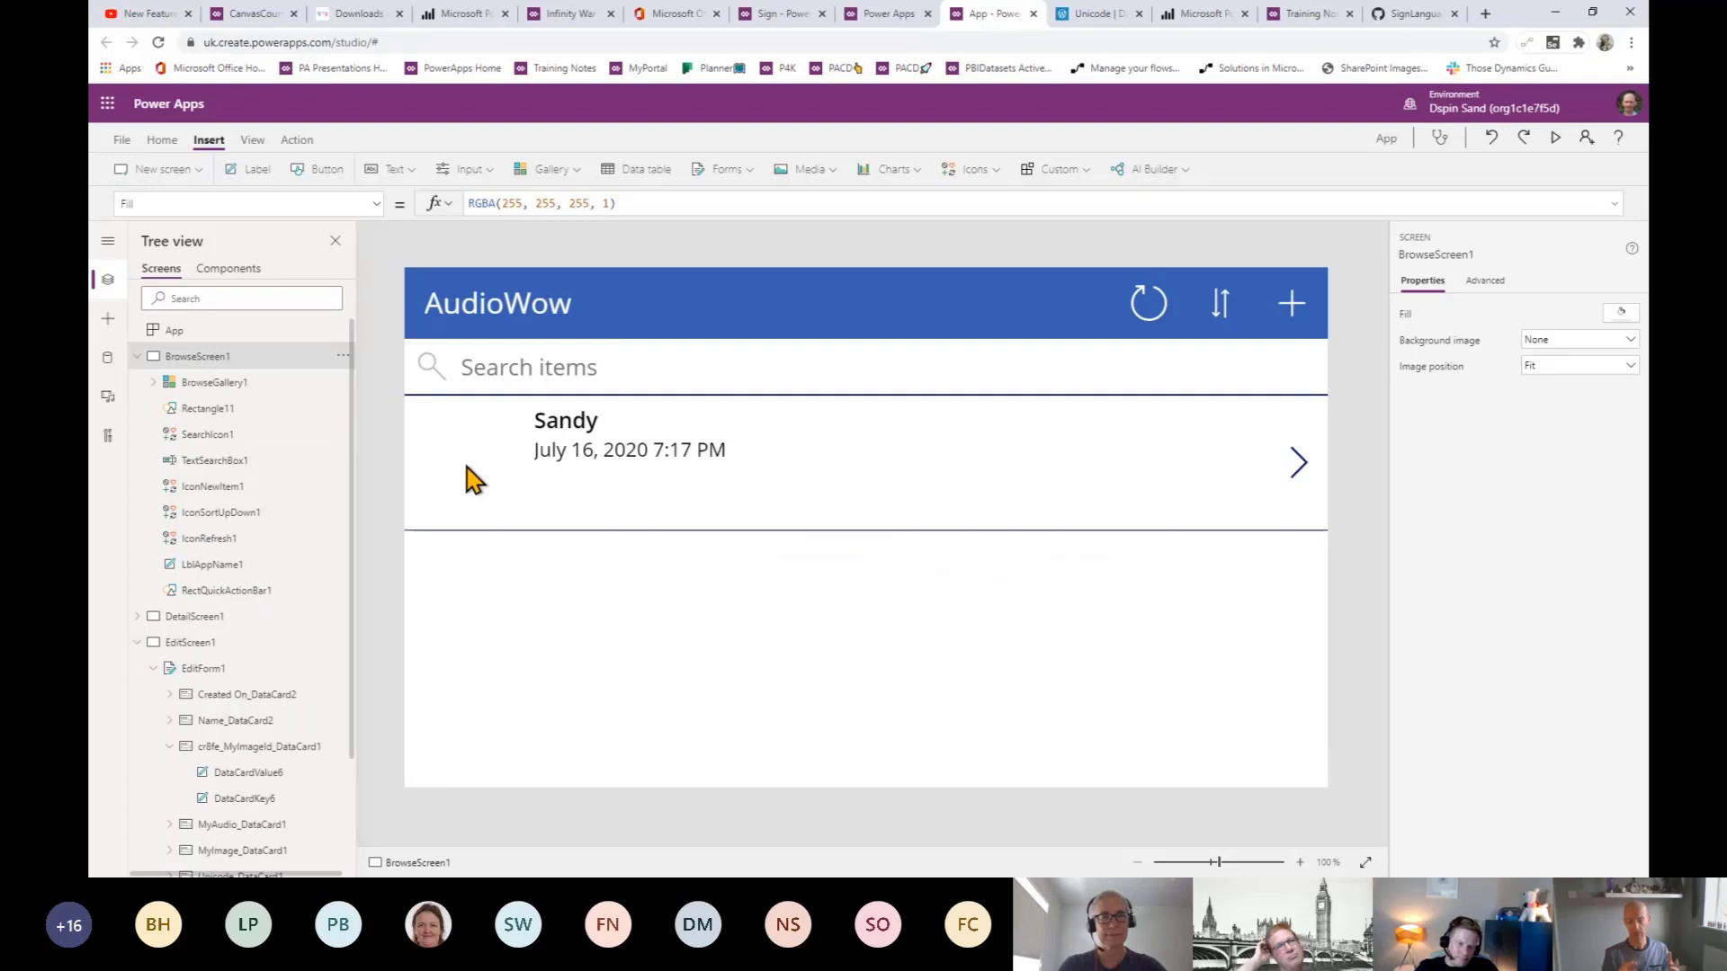
left_click(466, 465)
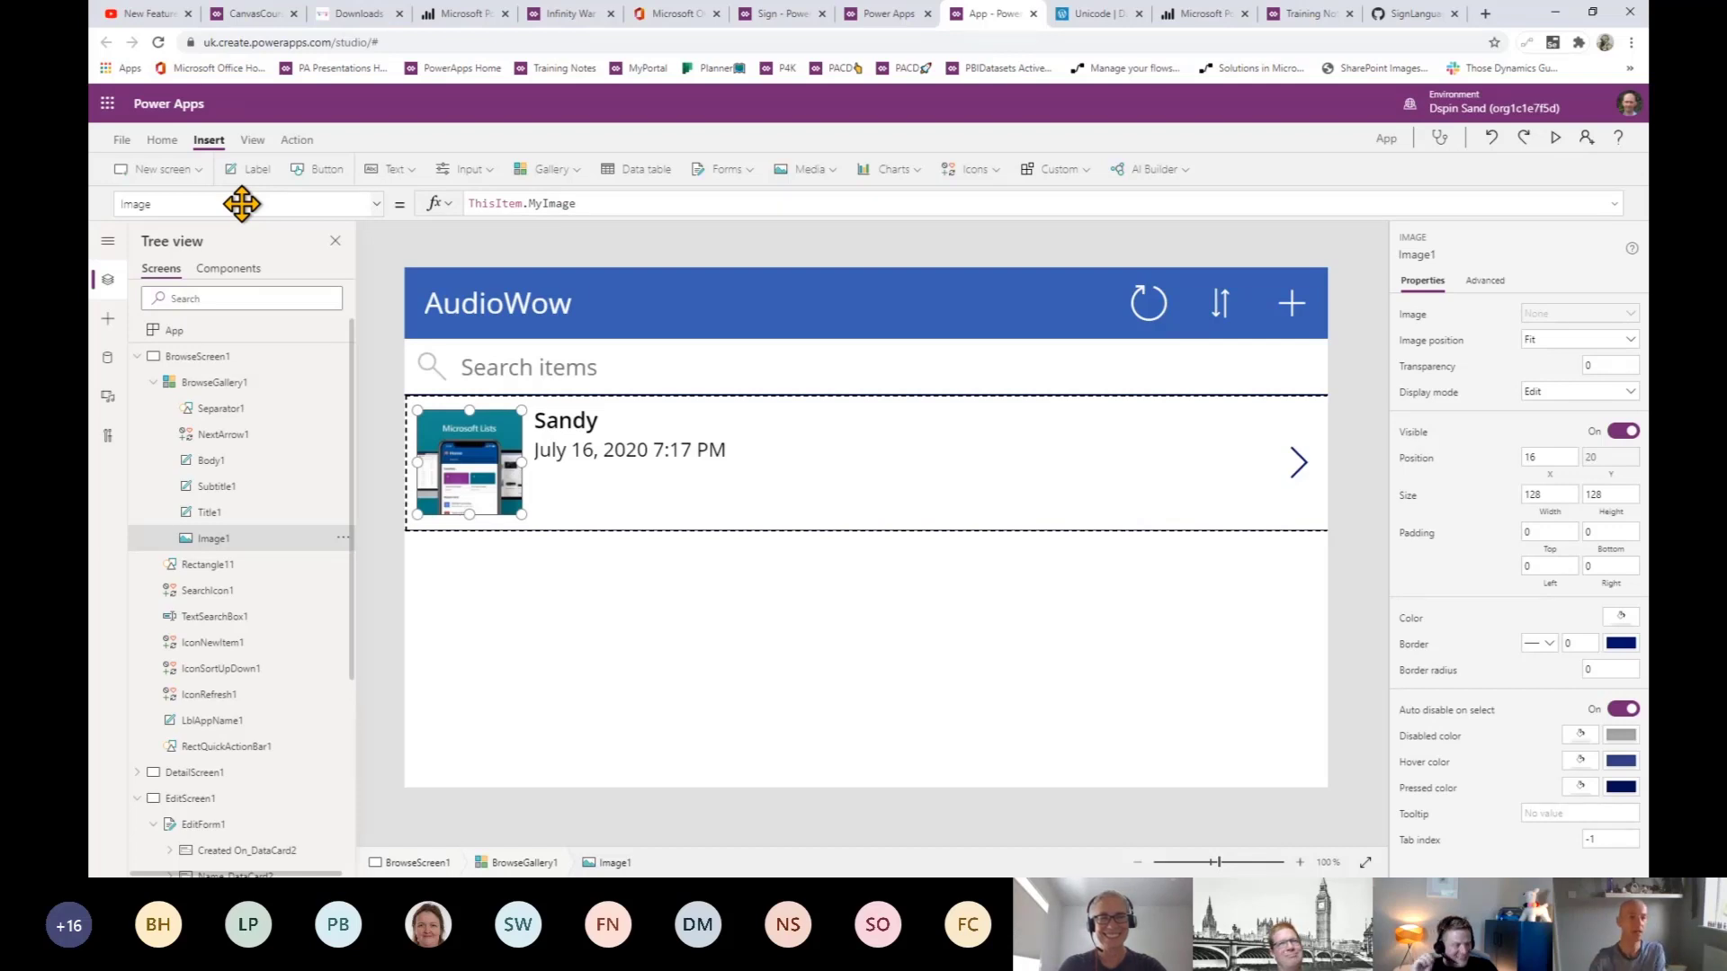
- Switch the formula bar to Image1's OnSelect property
left_click(174, 201)
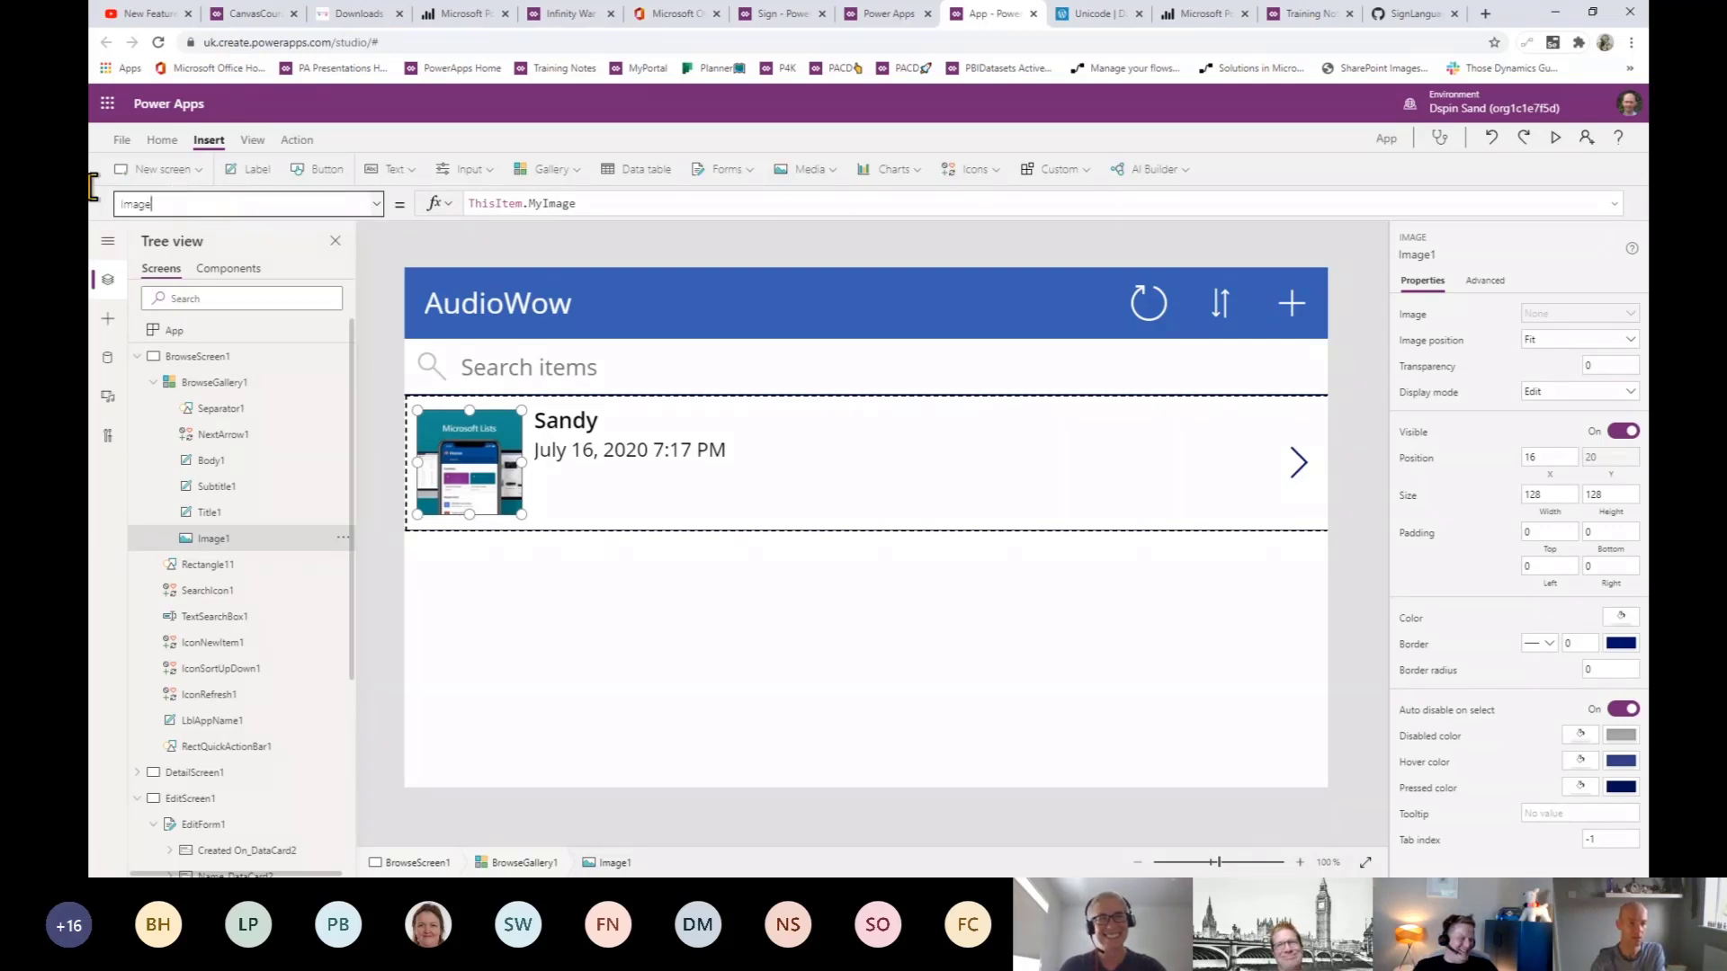
key("ctrl+a")
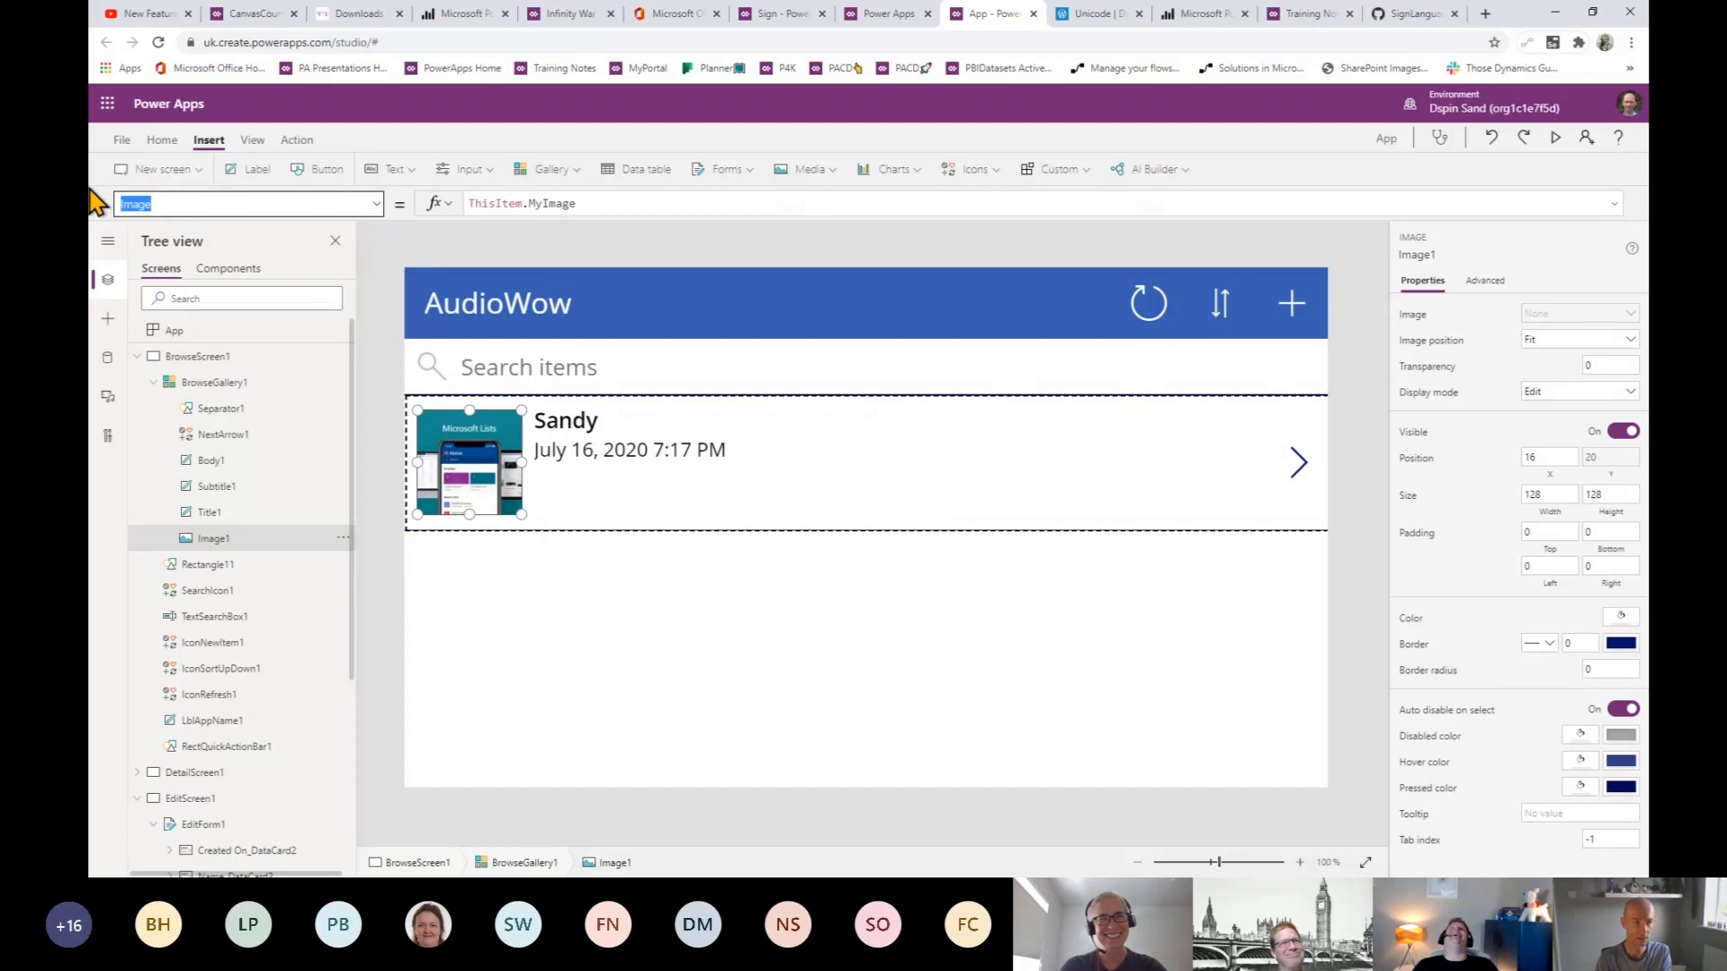
type("OnSelect")
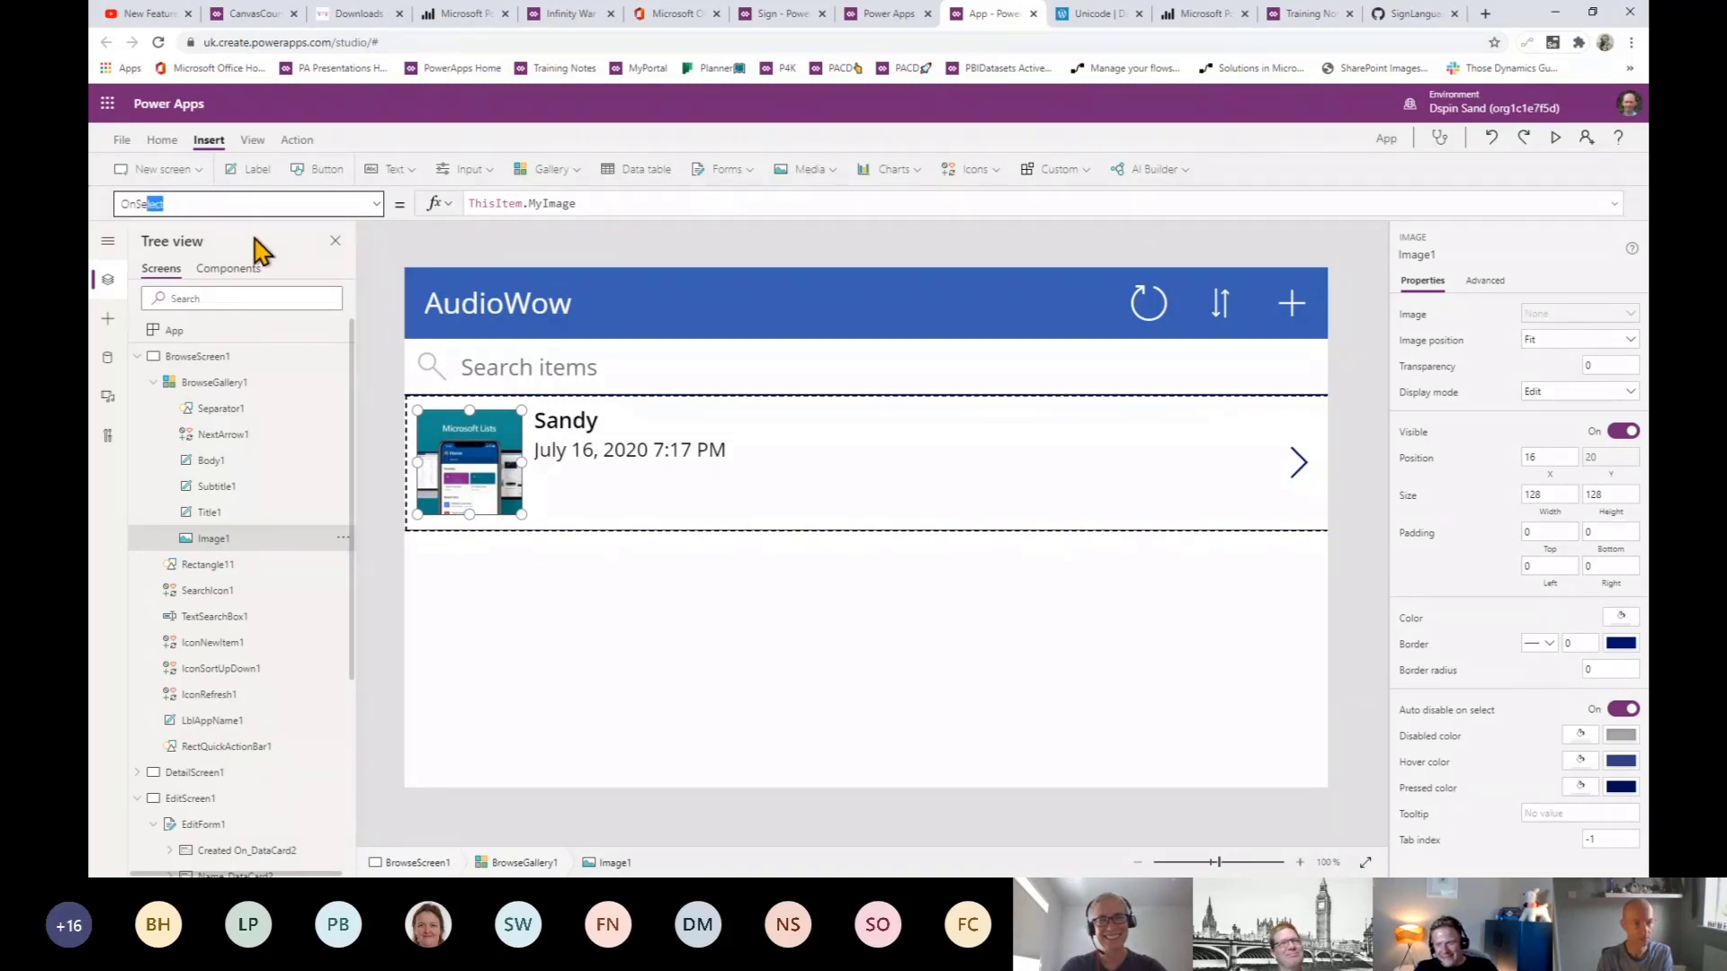
key("Return")
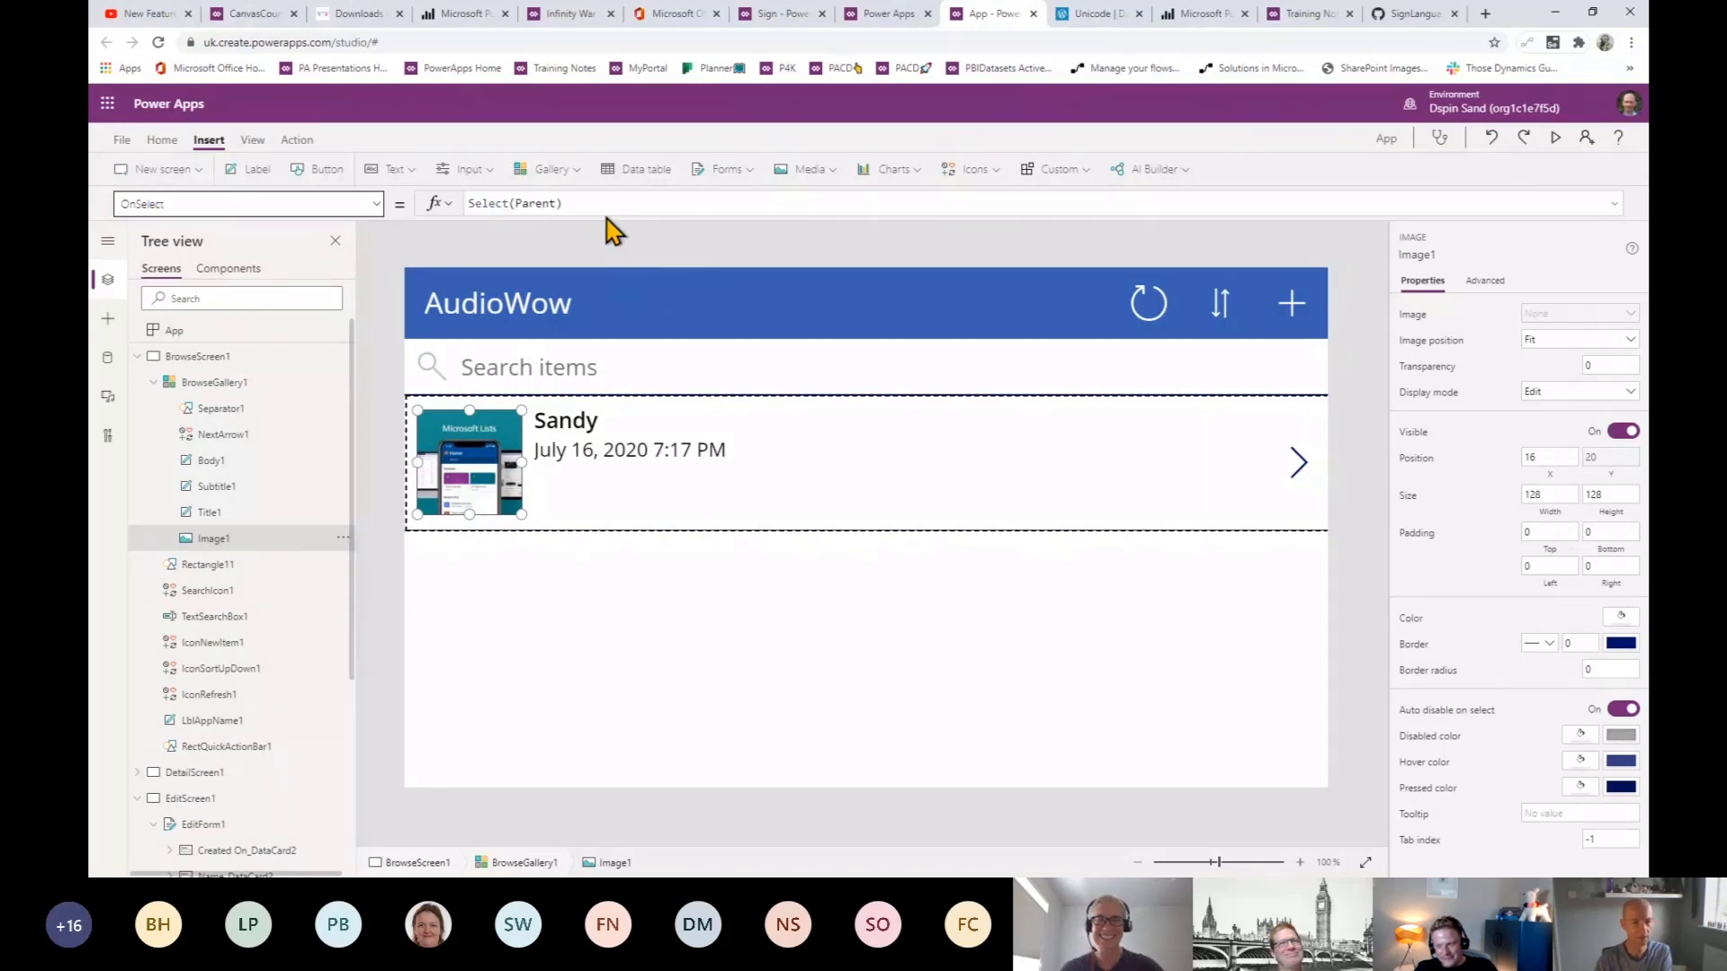
- Replace Select(Parent) with Set(gvMyImage,ThisItem.MyImage.Full) in OnSelect
left_click_drag(563, 204, 462, 212)
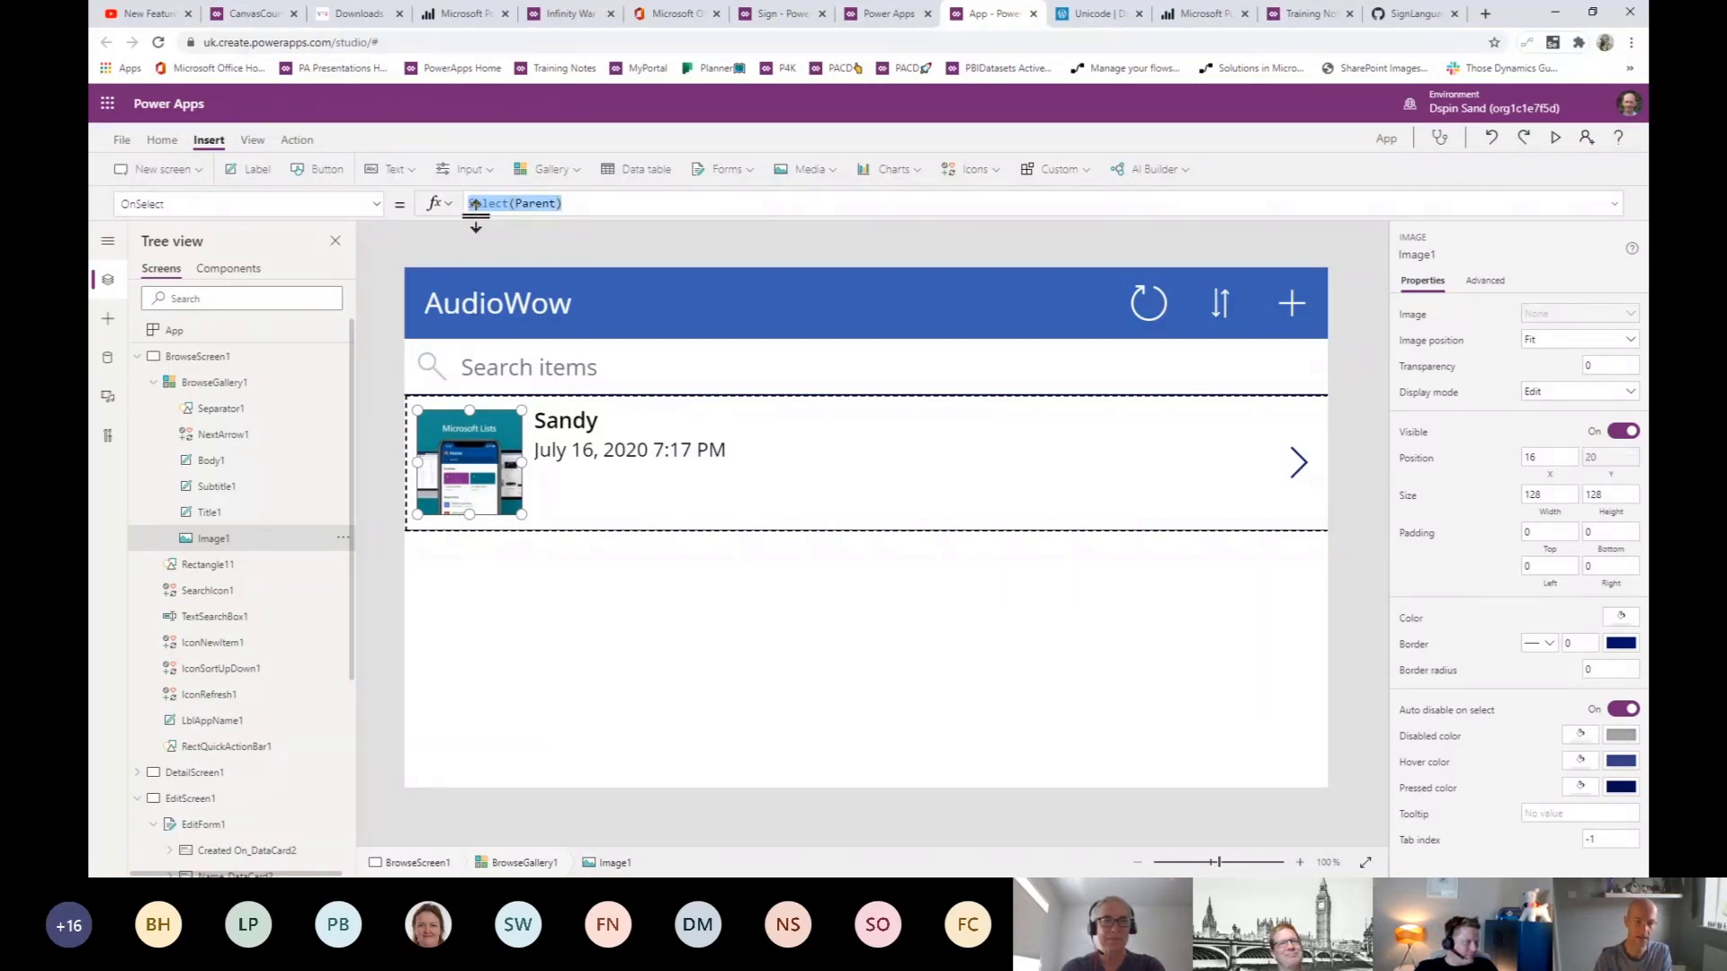
type("Set(gvMyImage,thisitem")
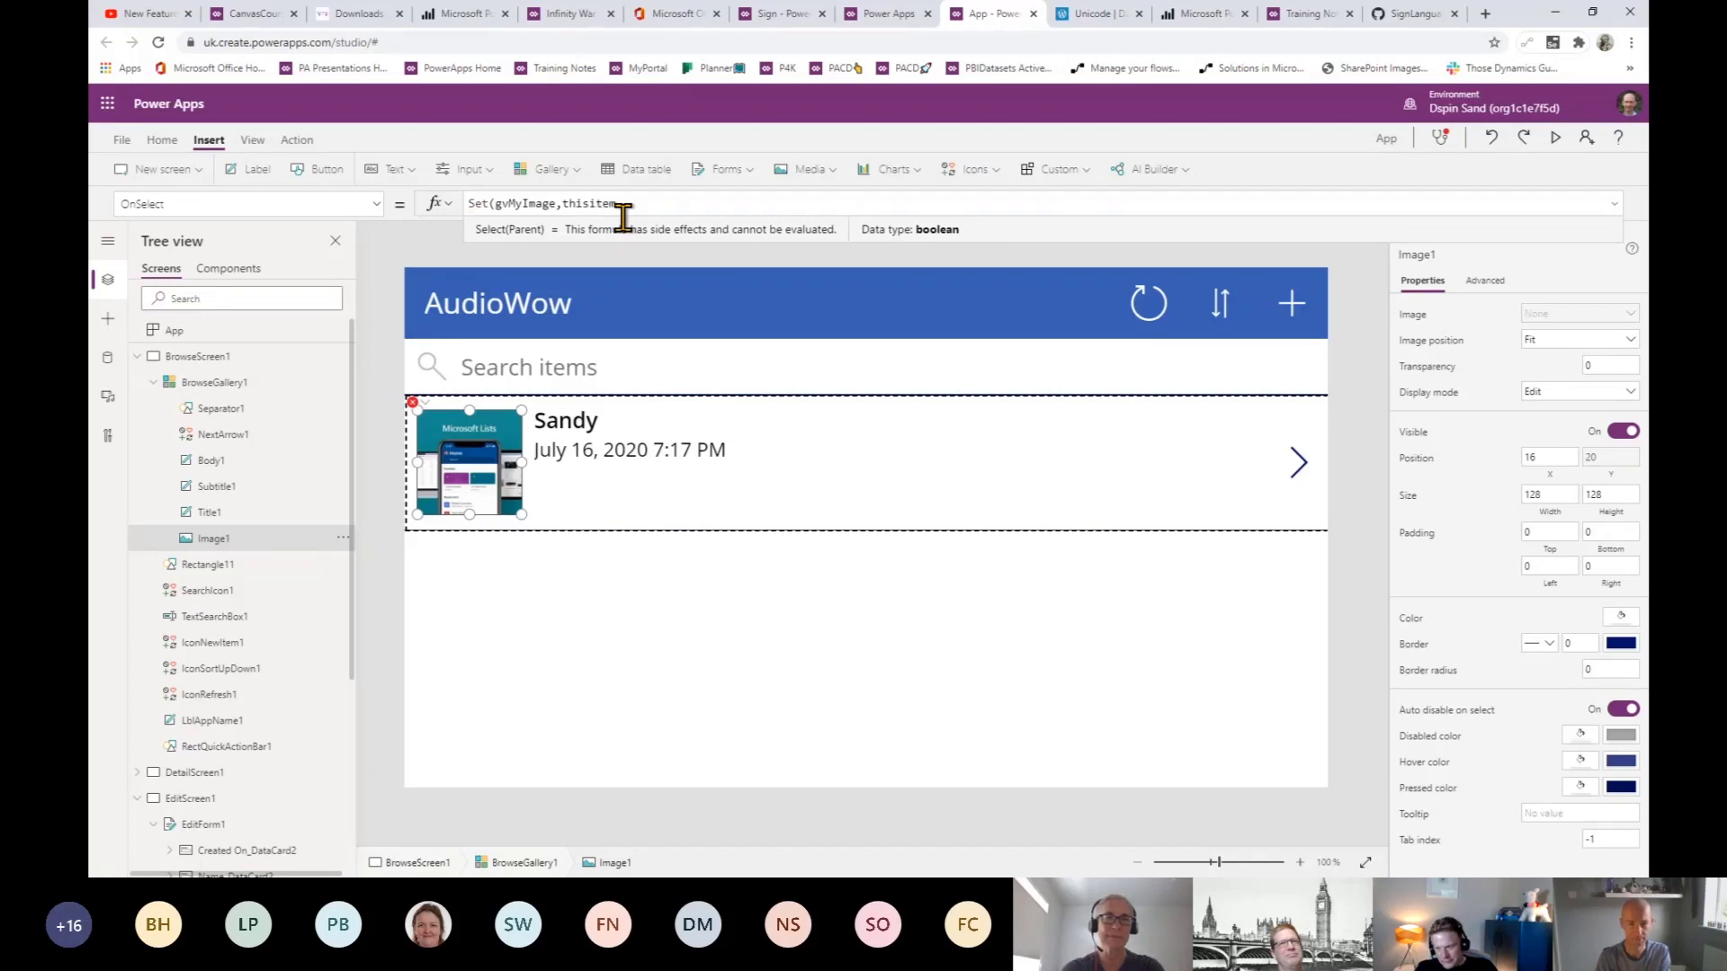
key("Tab")
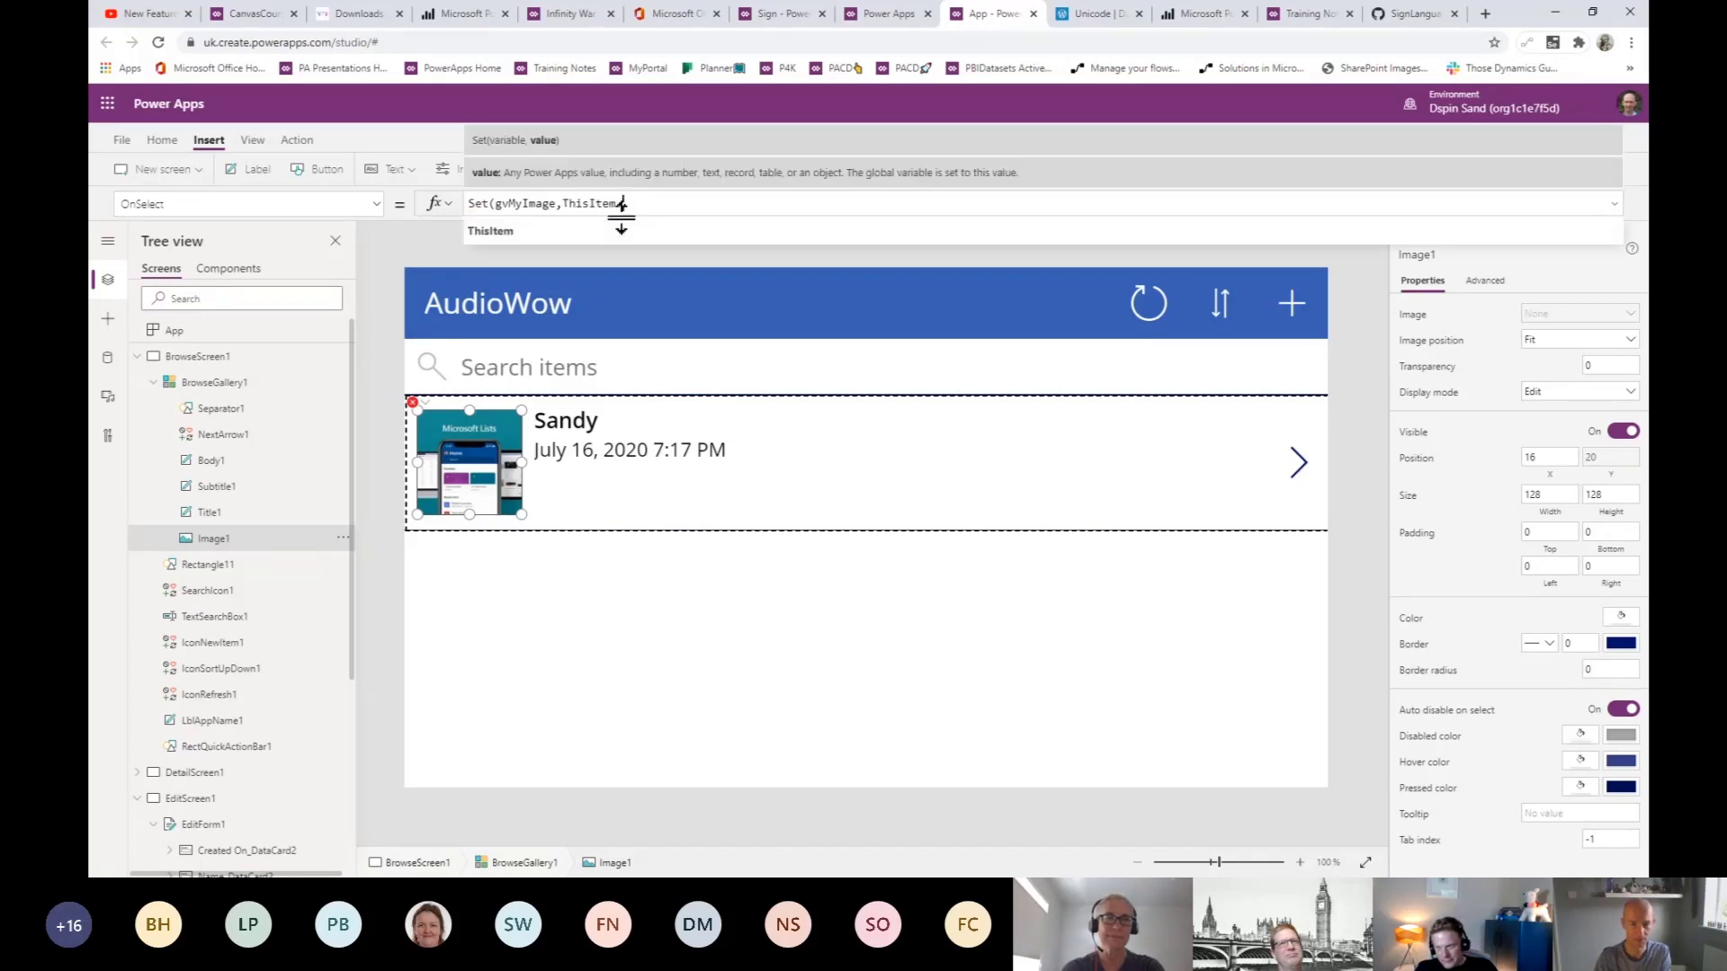
type(".image")
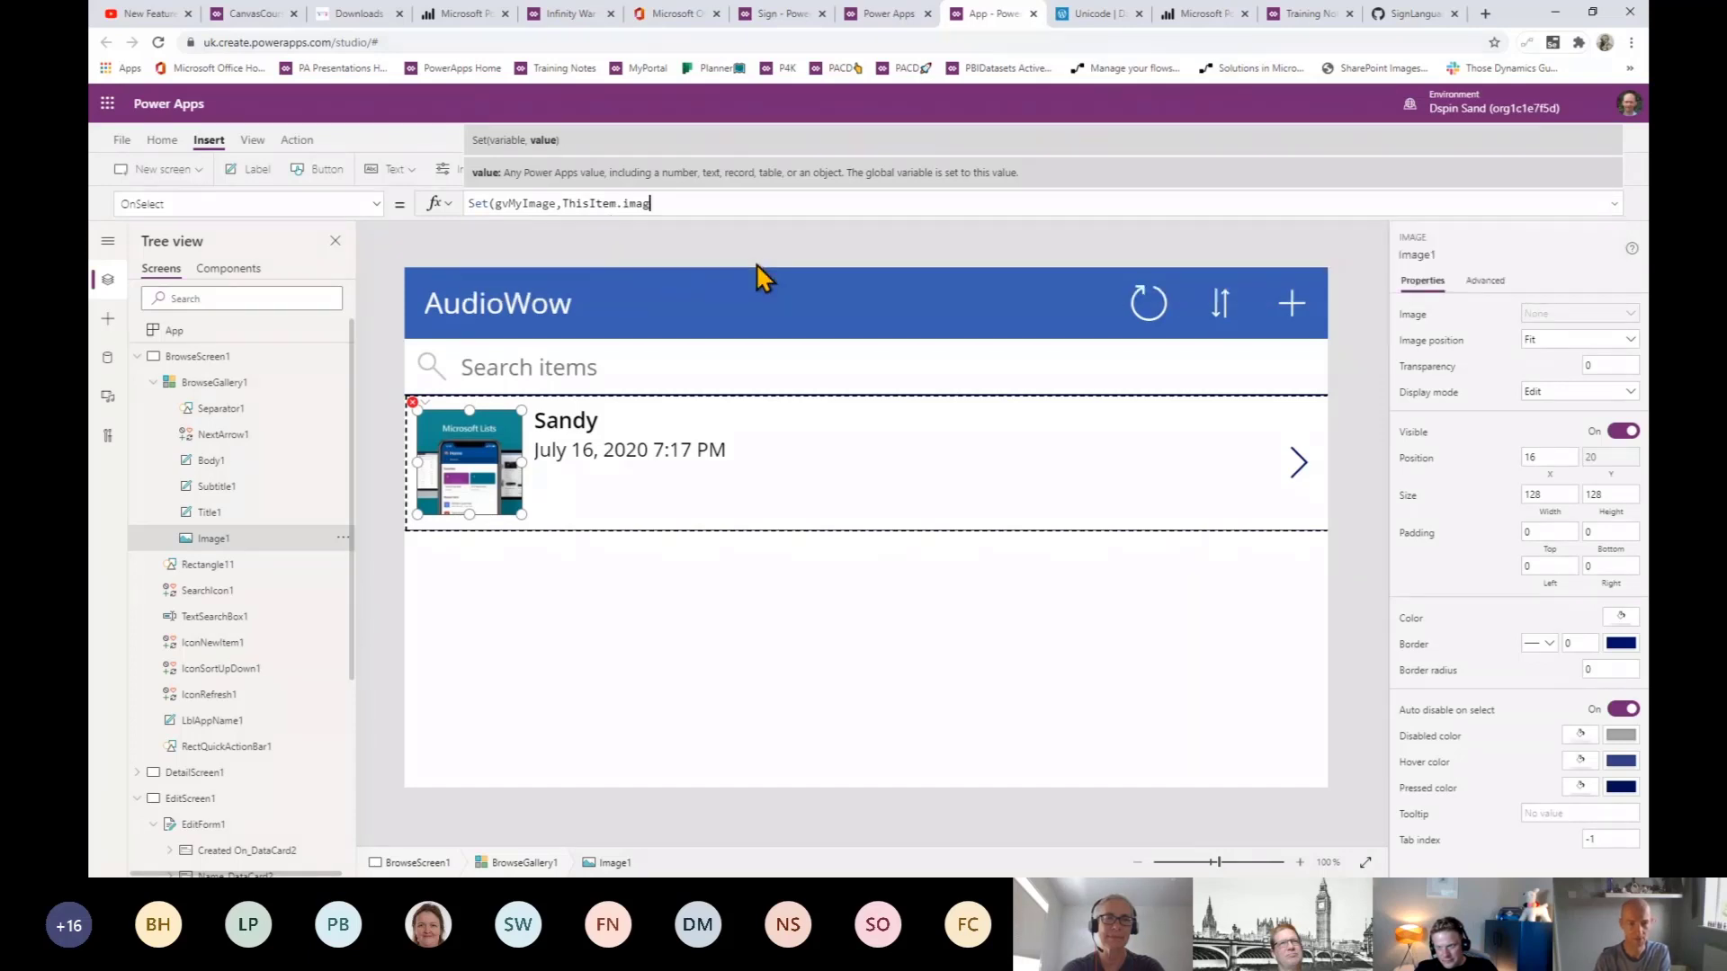
left_click(674, 203)
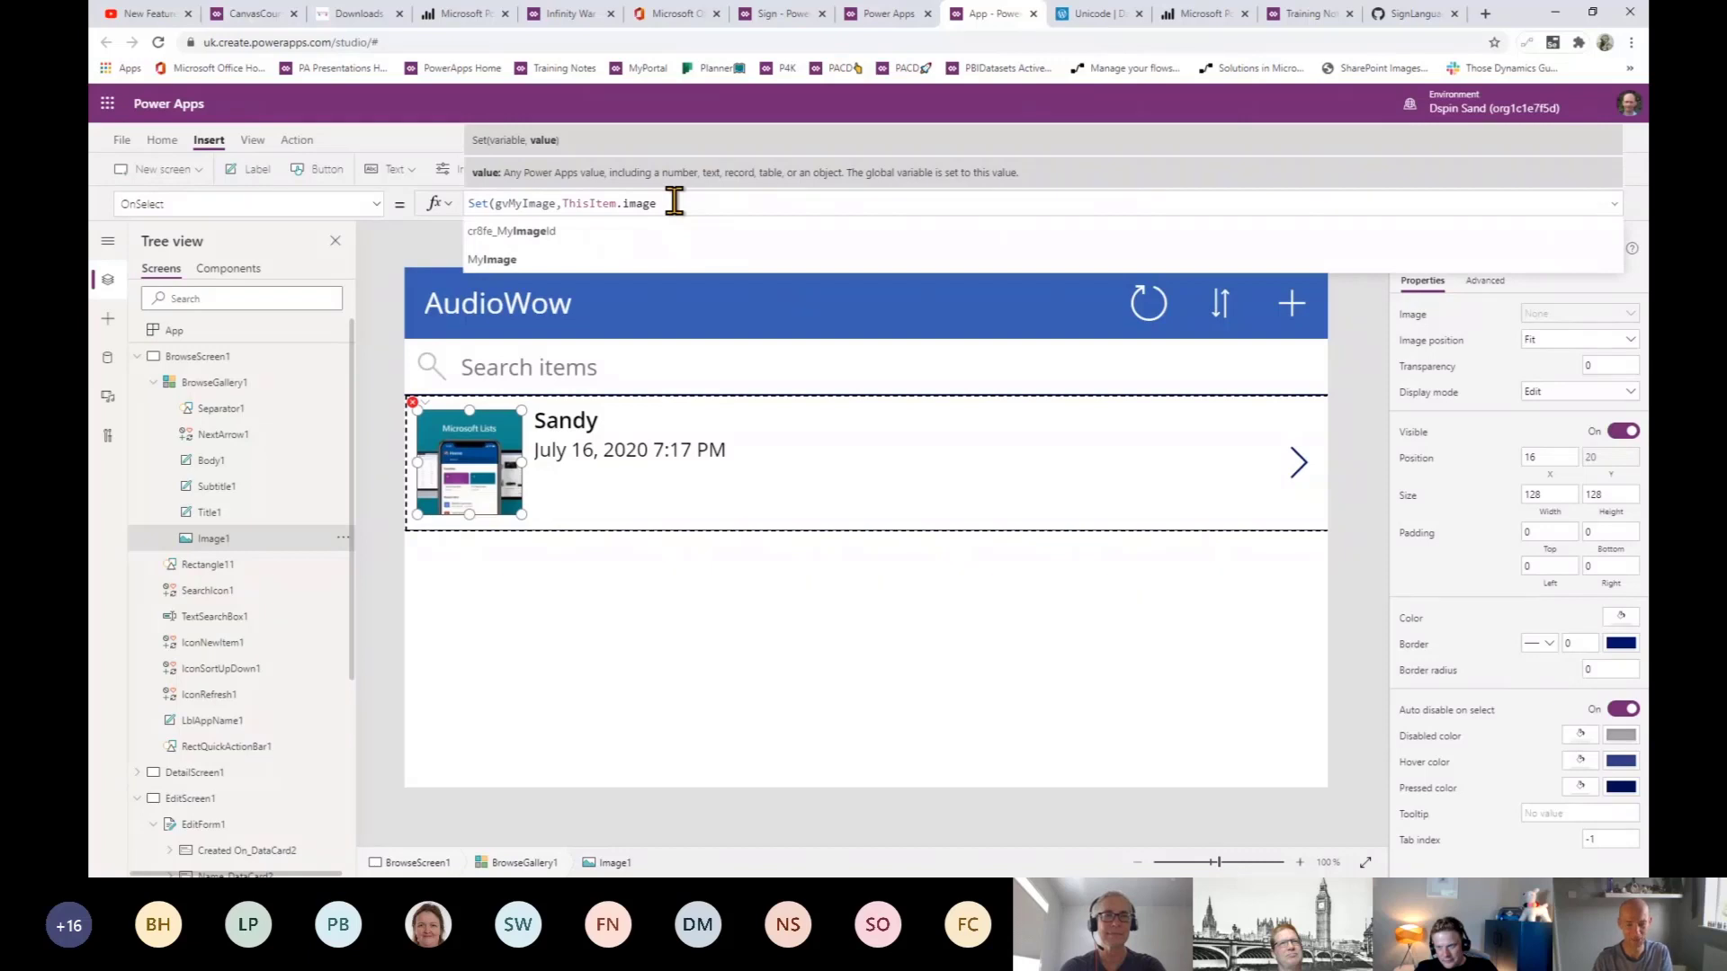
left_click(586, 260)
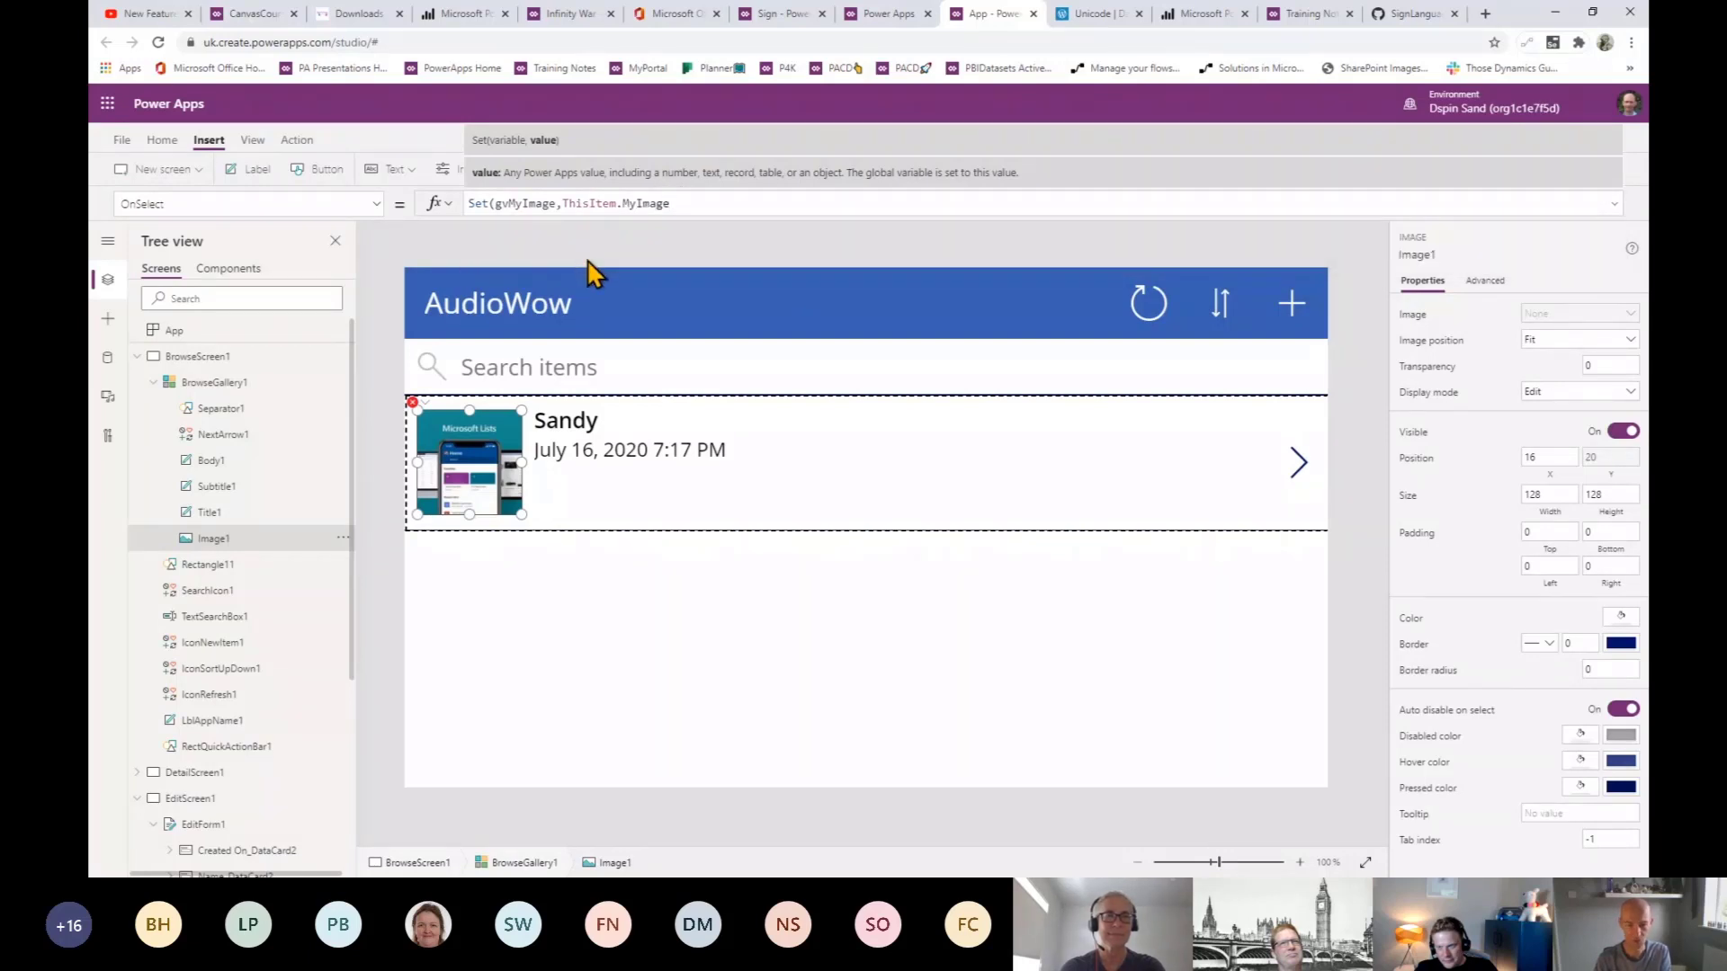
type(".")
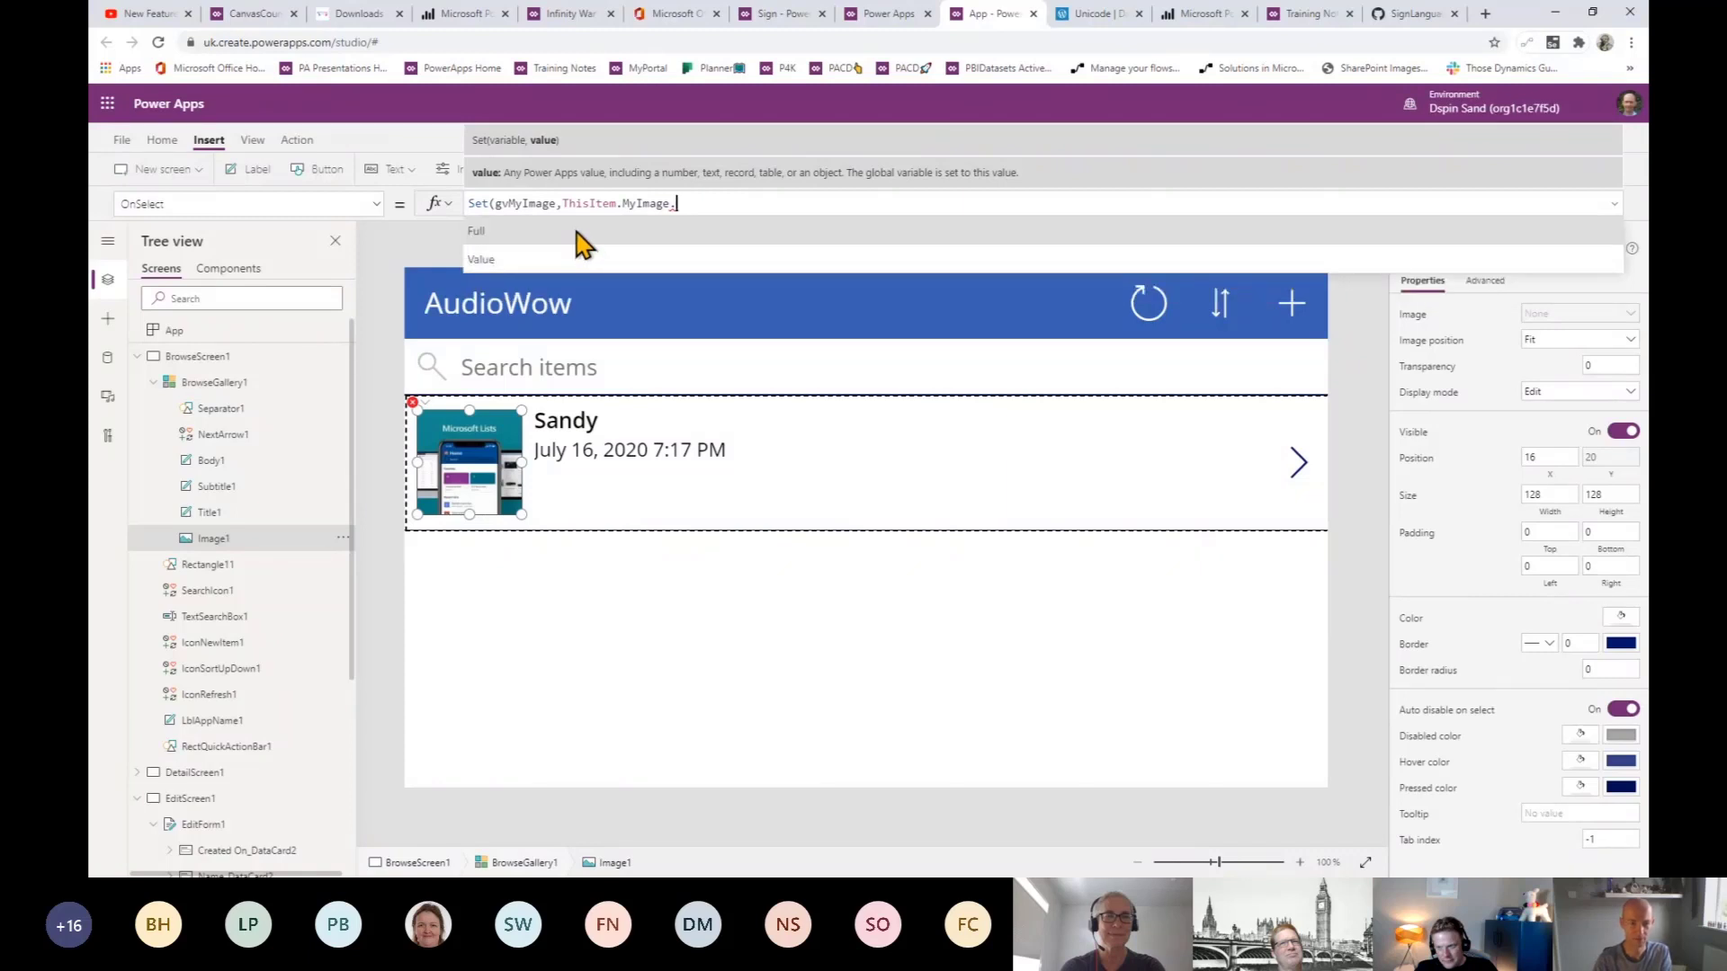
left_click(577, 232)
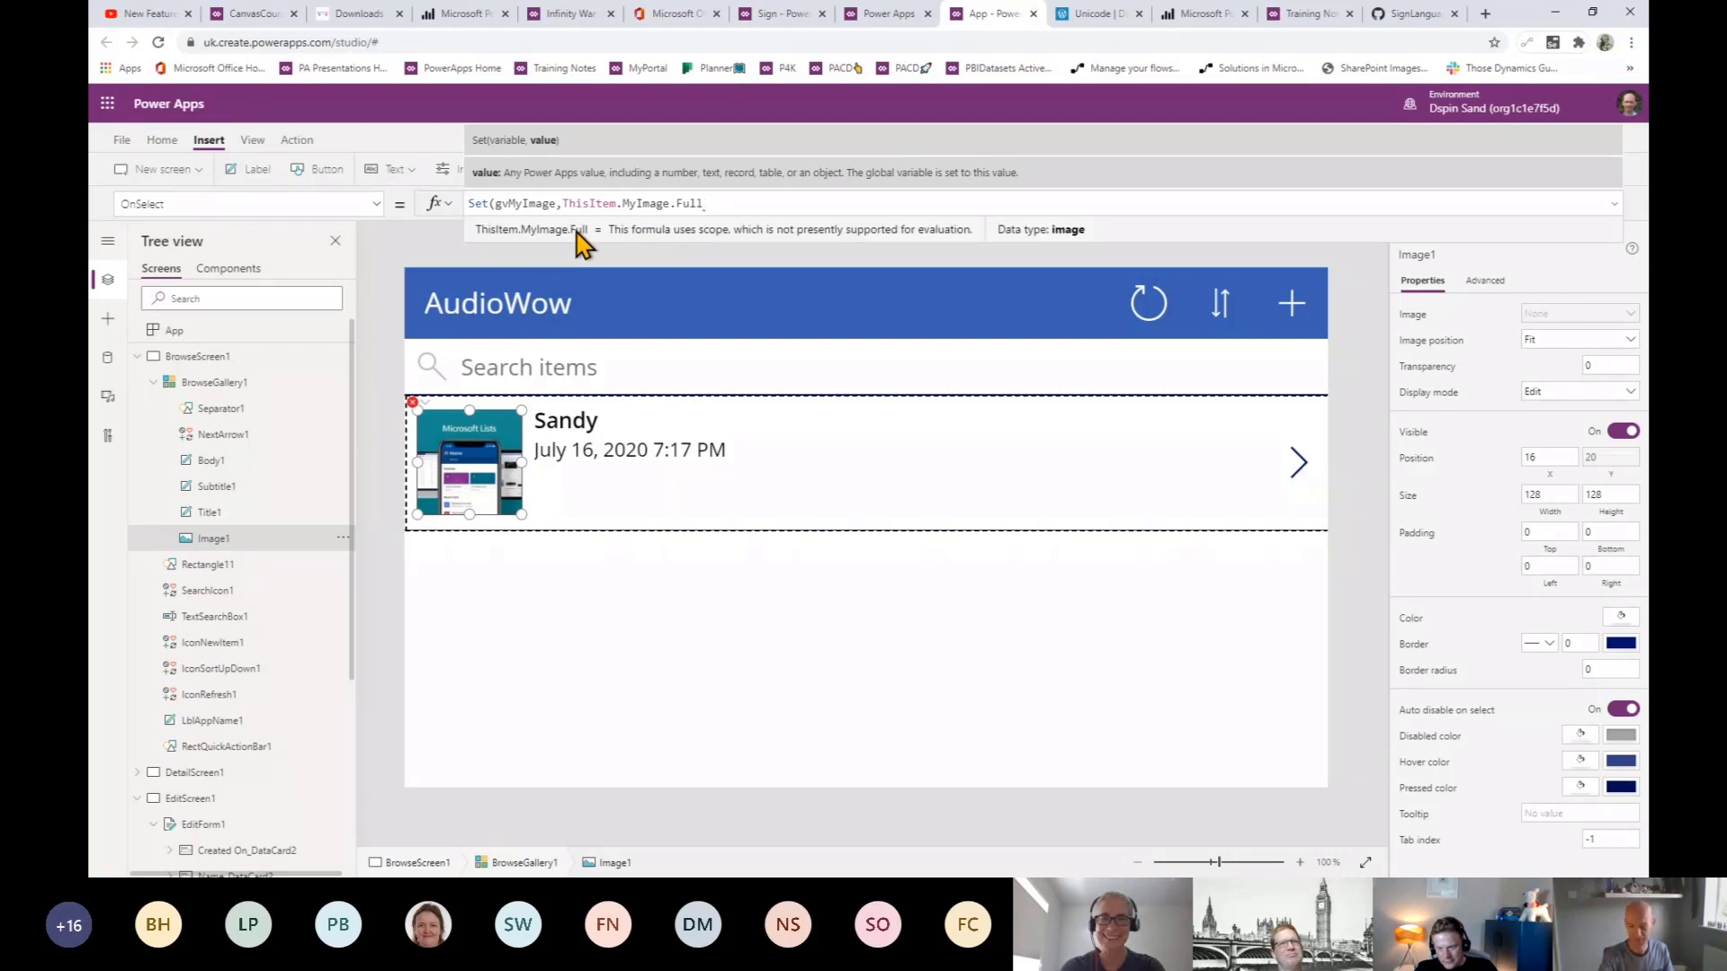
- Append ;Navigate(Screen1) to the OnSelect formula and preview the app
type(")")
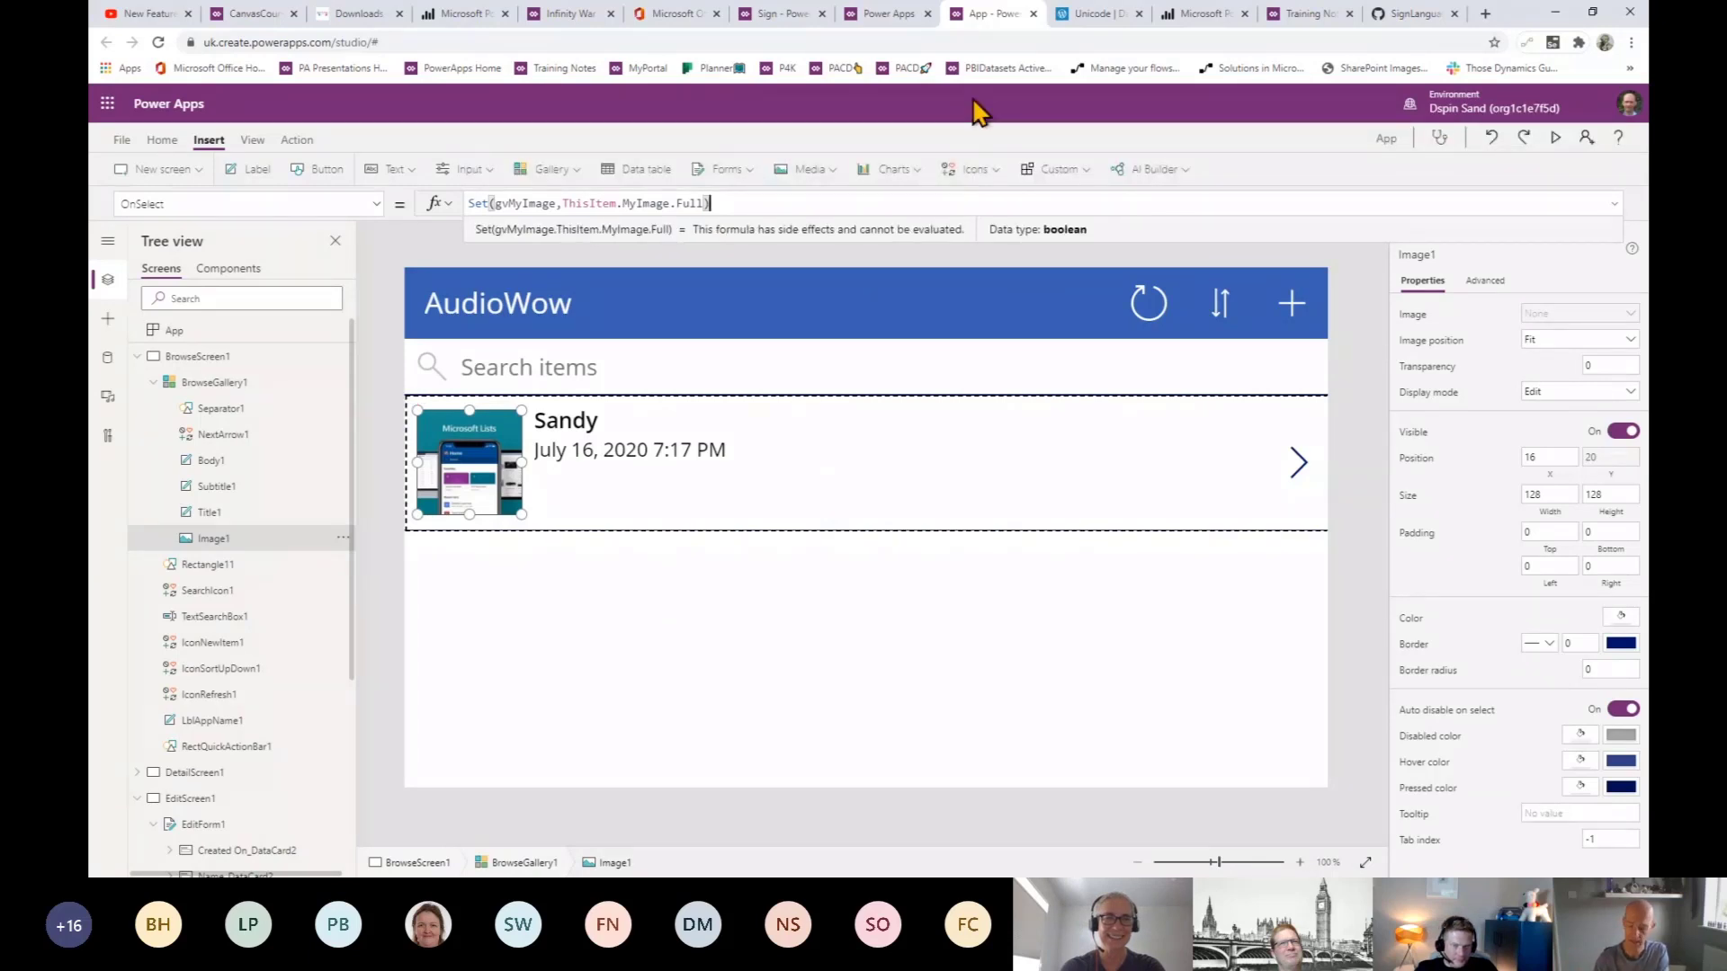
type(";nav")
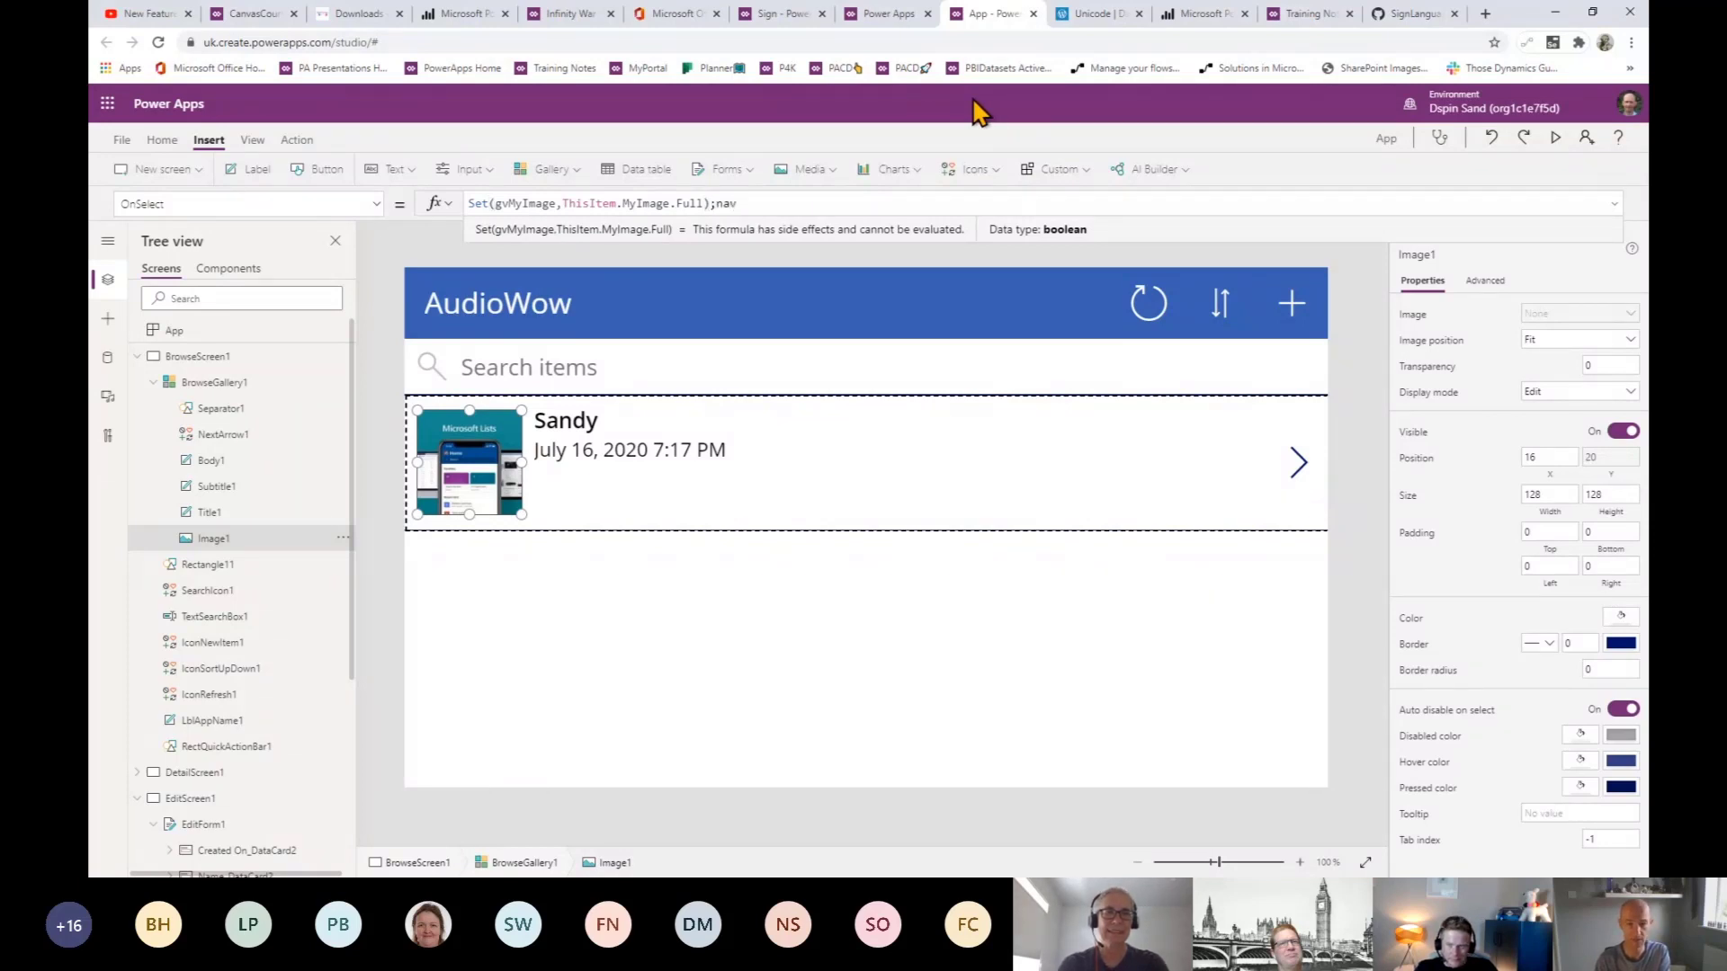
type("igate")
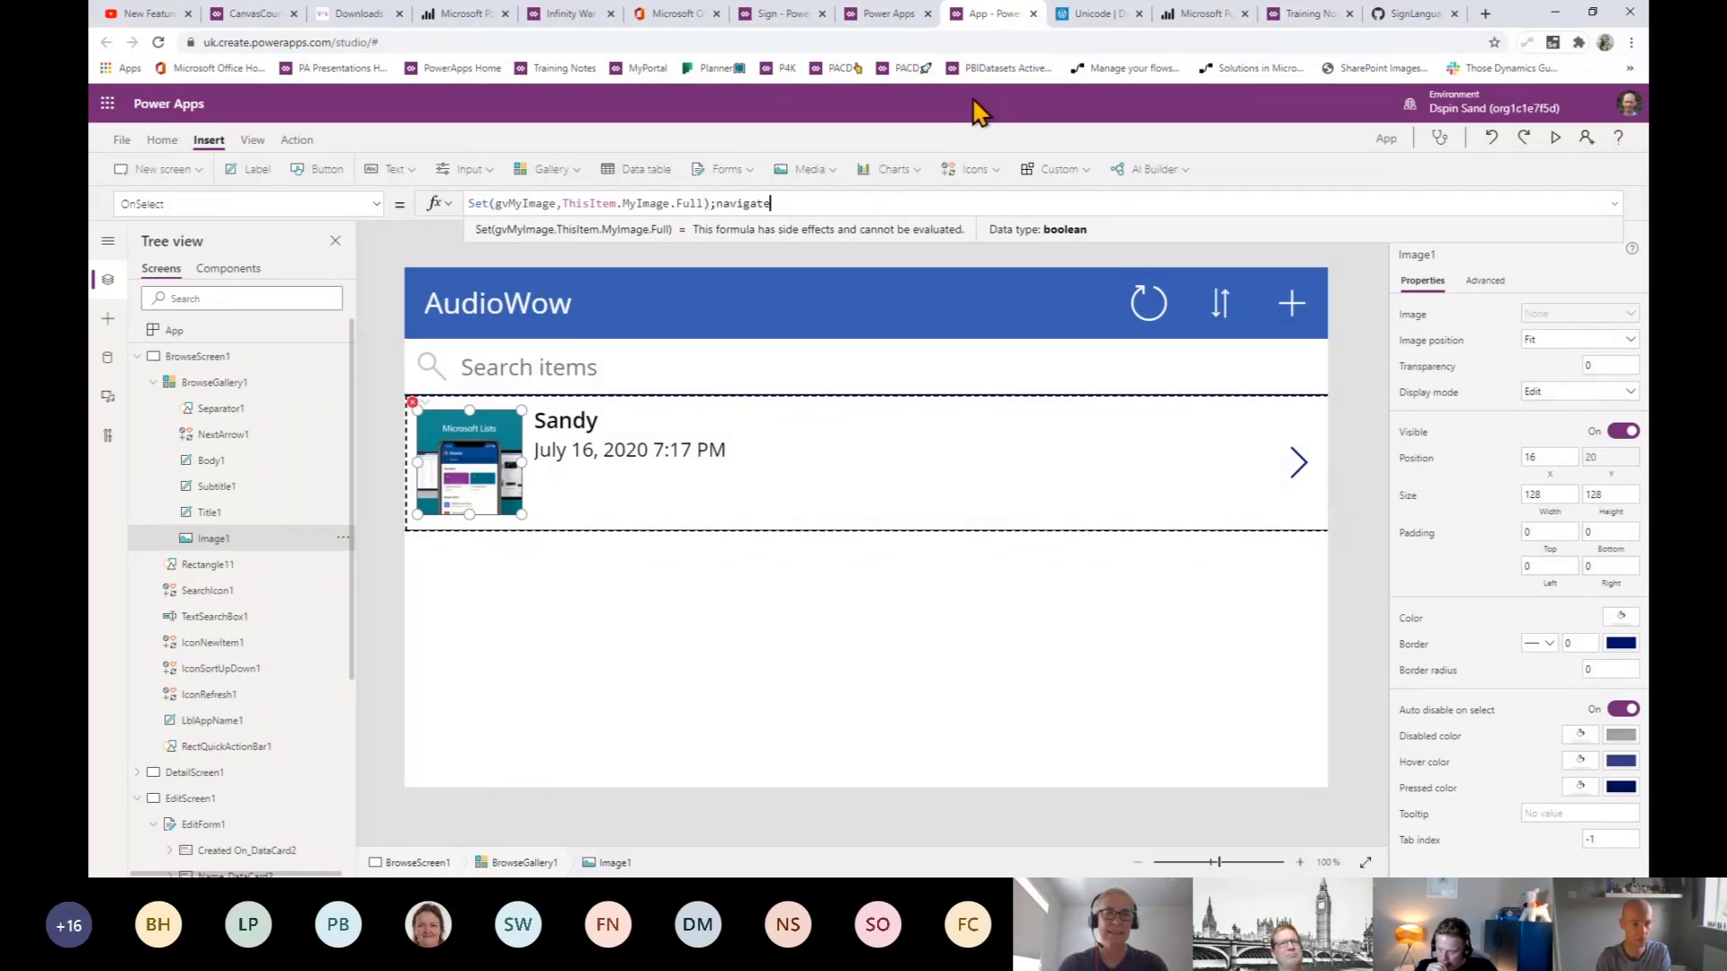
type("(scree")
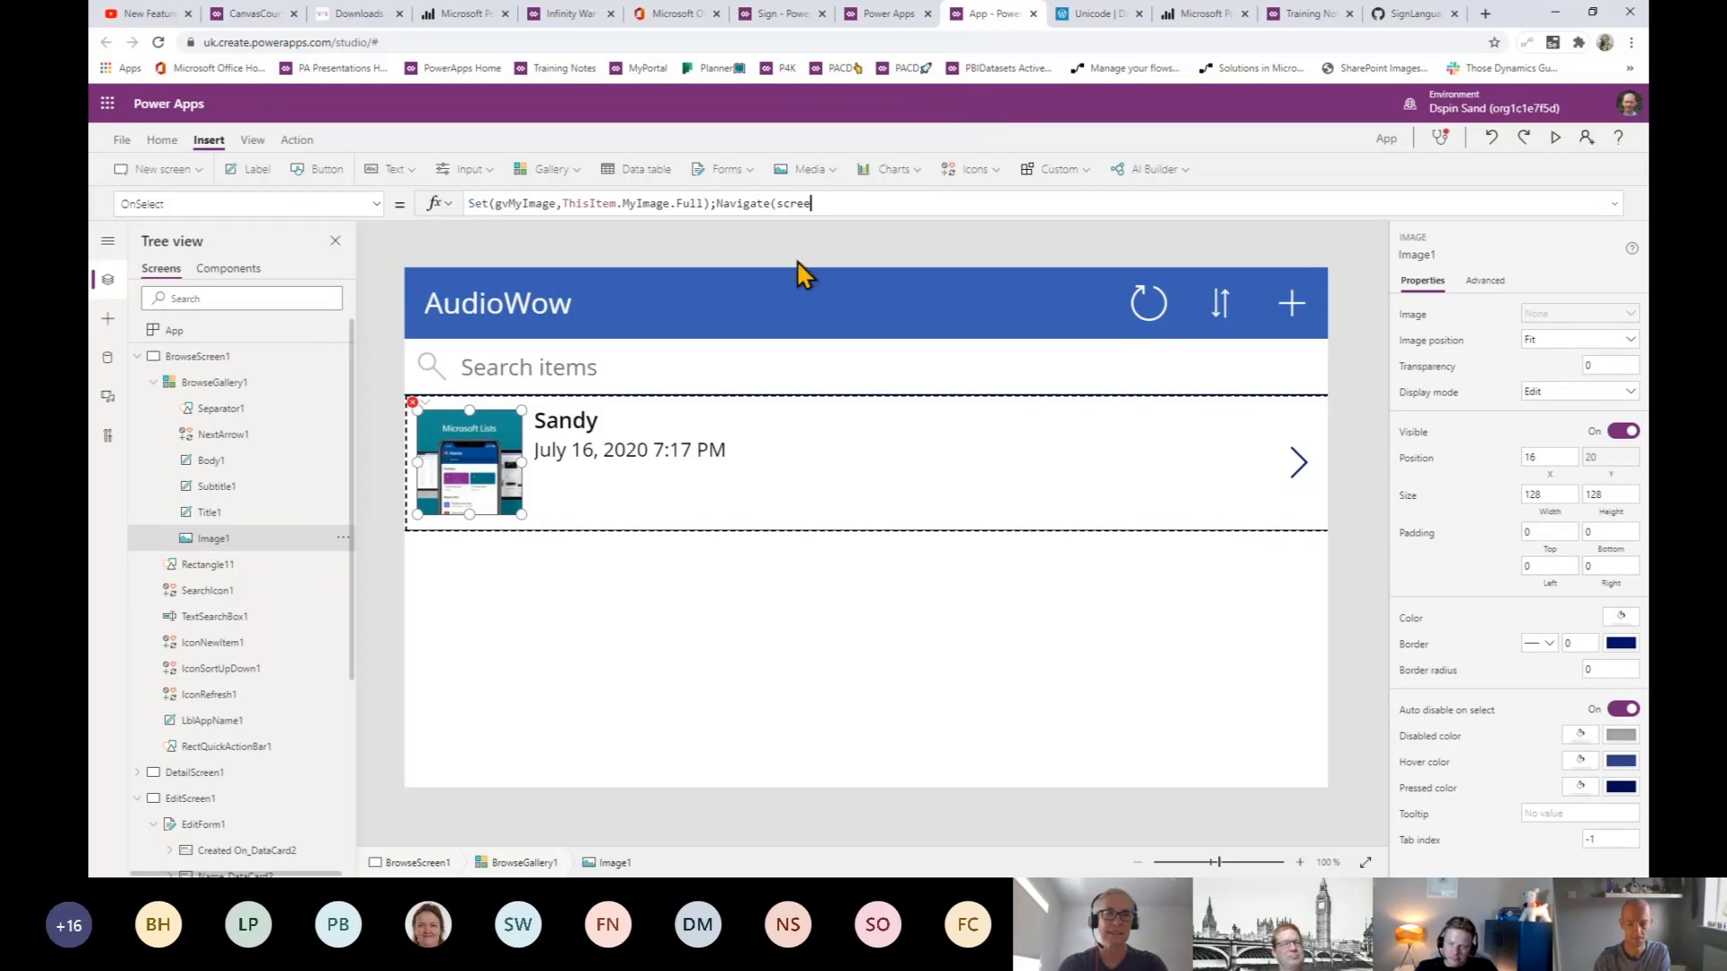
type("n")
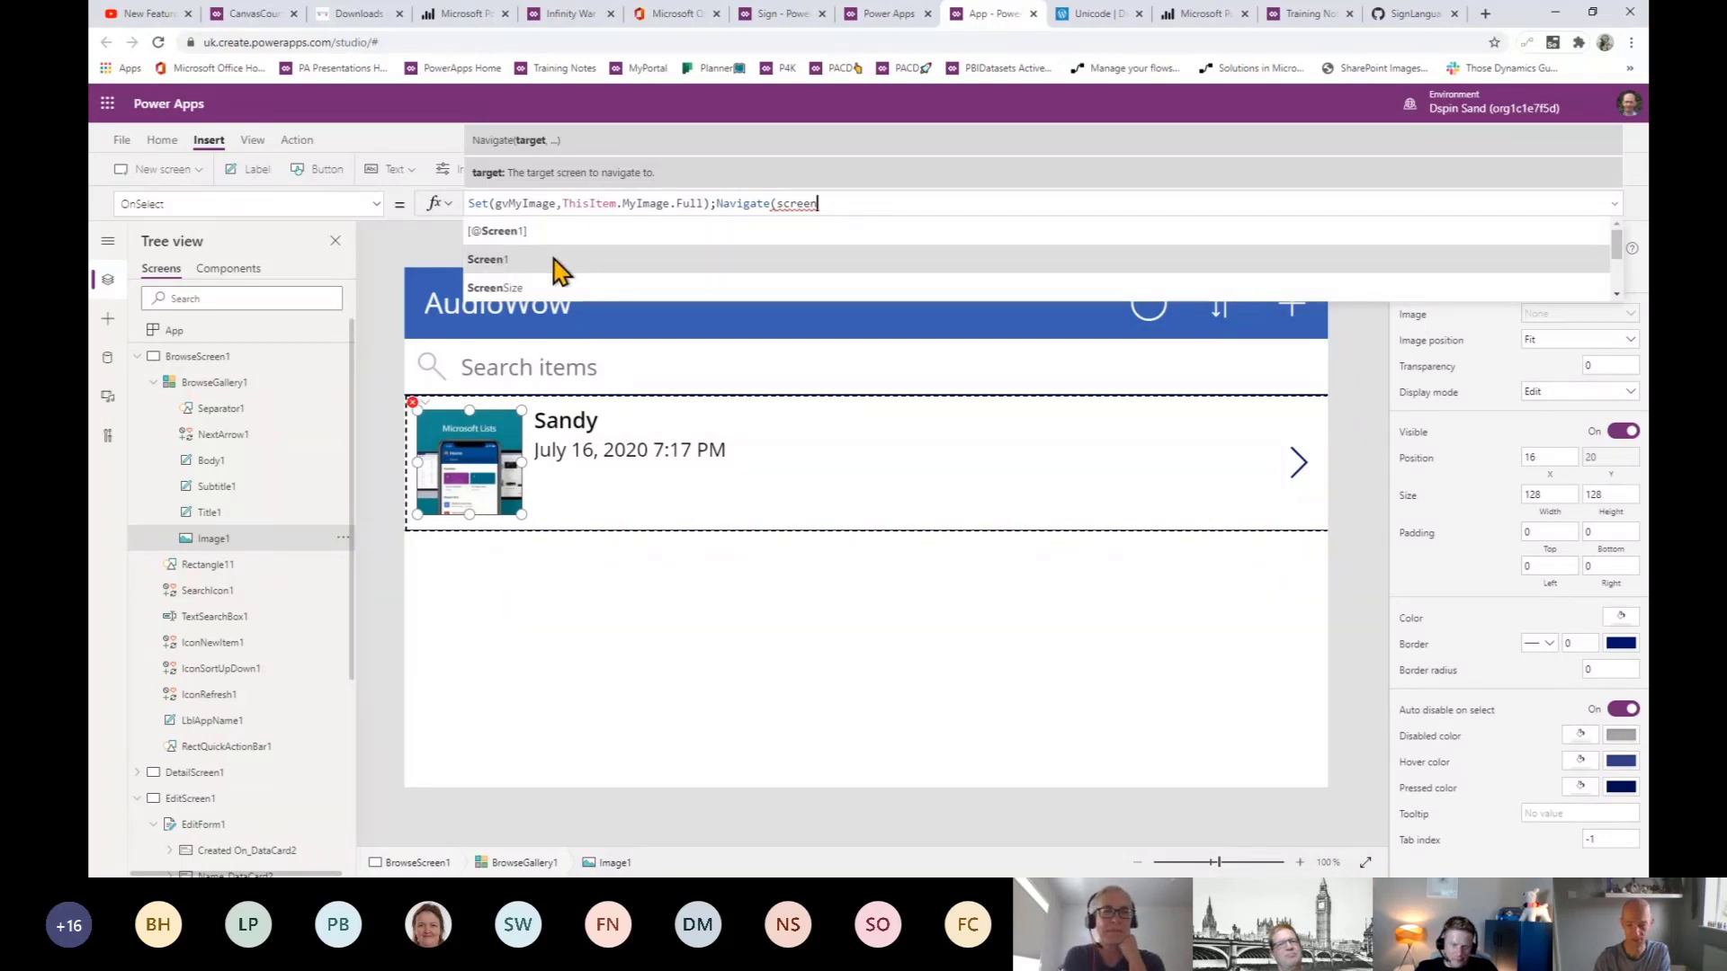
key("Tab")
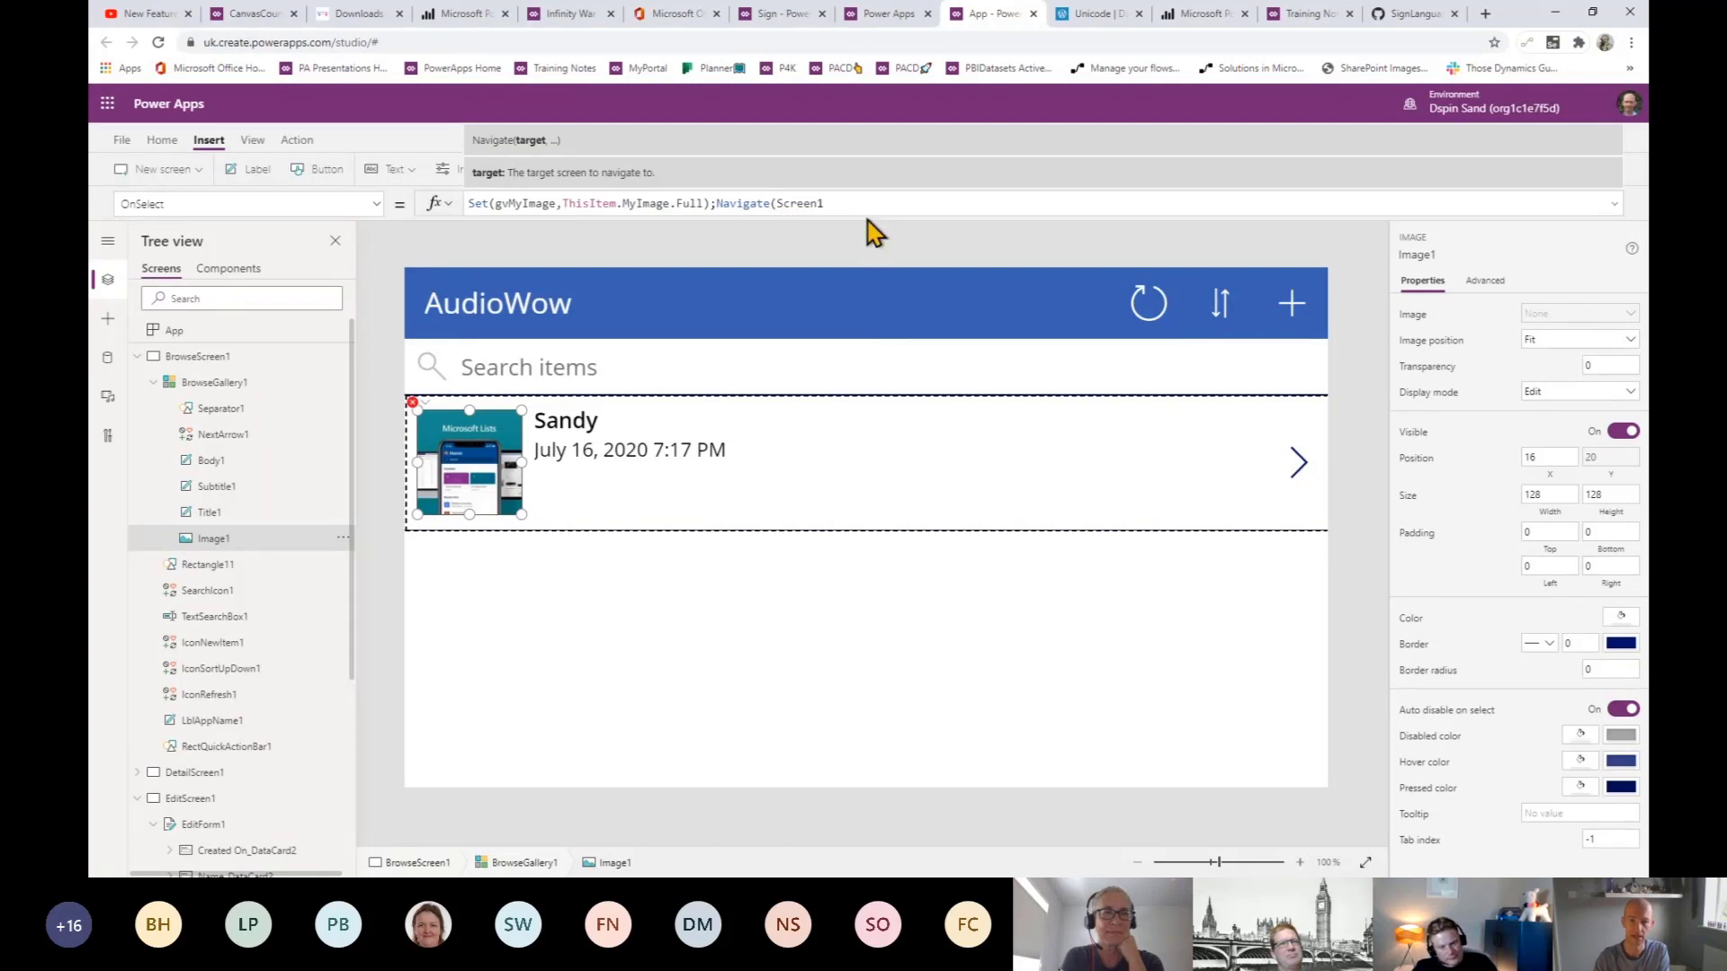
type(")")
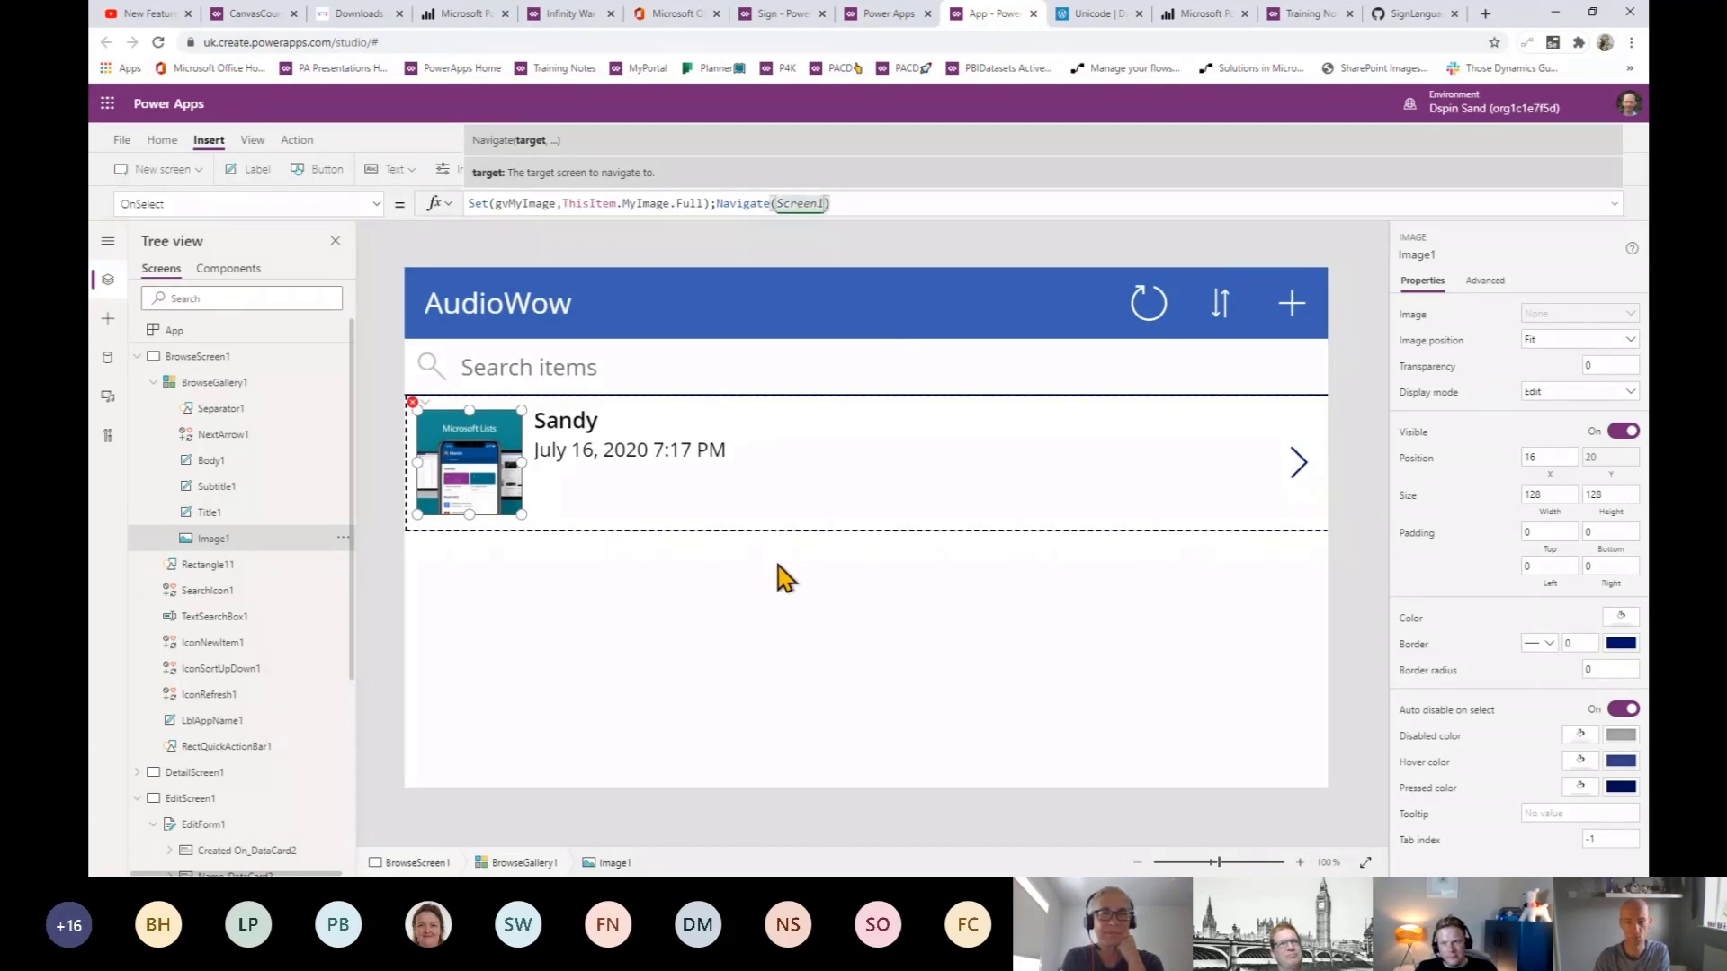
left_click(1626, 223)
left_click(1557, 137)
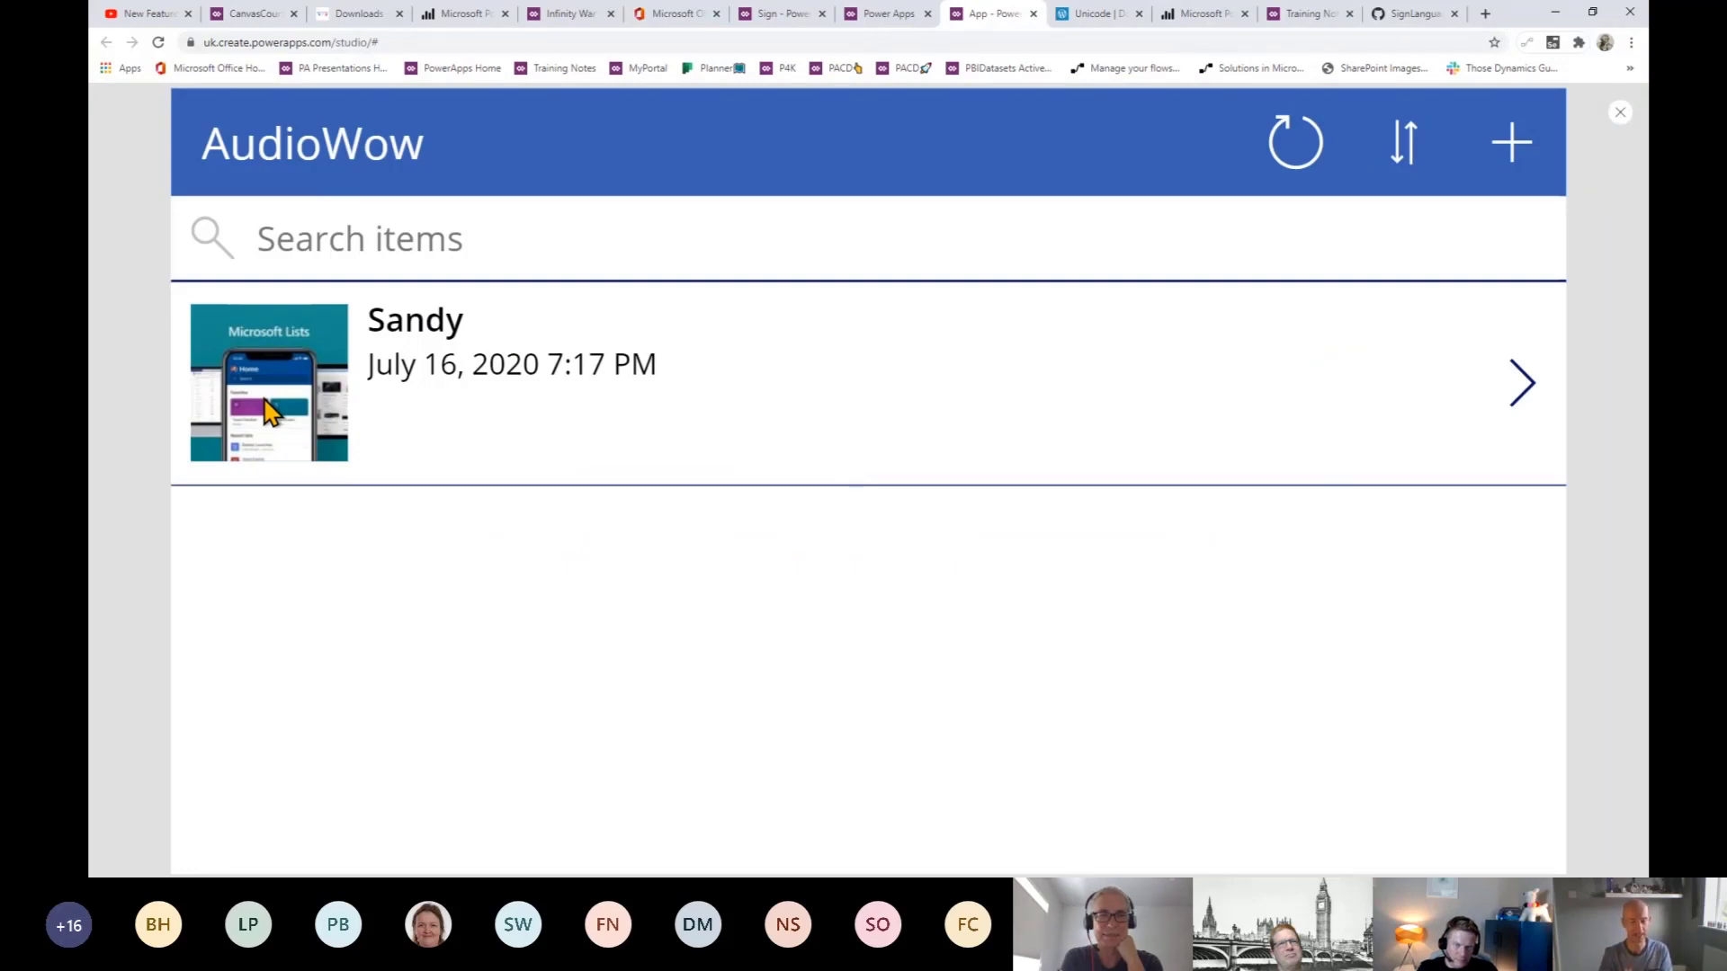
- In preview, tap the Sandy item's image to check that it navigates to Screen1
left_click(270, 412)
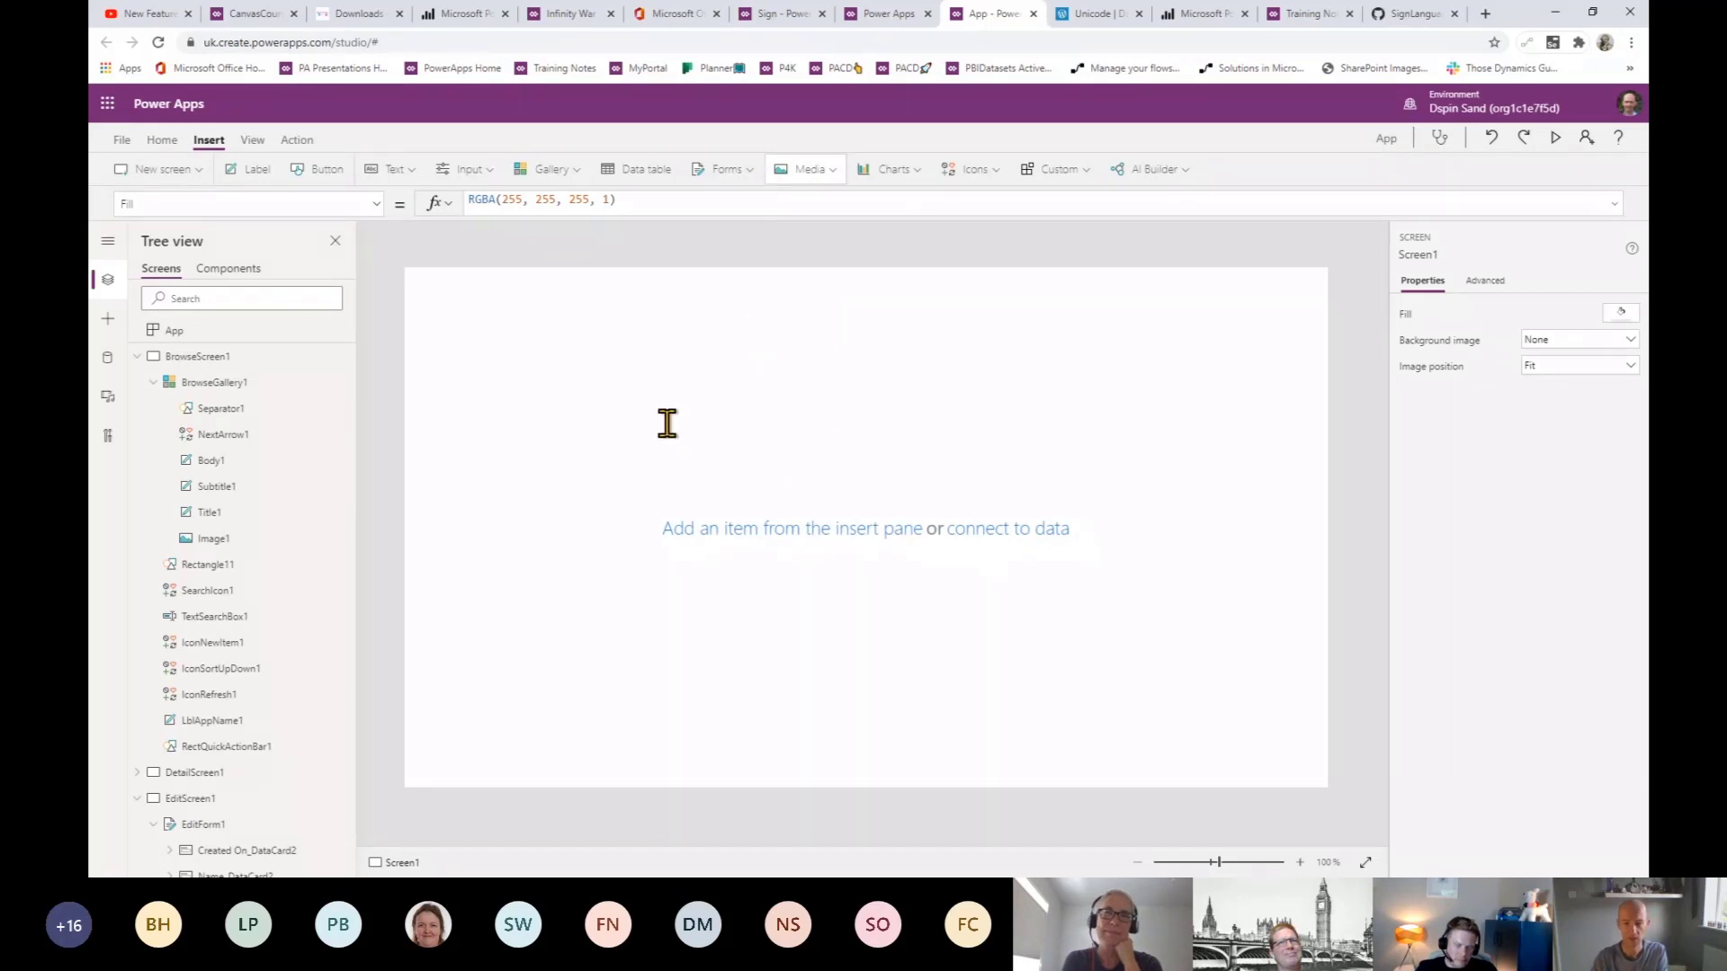
- Add an image to Screen1, enlarge it to nearly fill the screen, and set its Image to gvMyImage
left_click(807, 169)
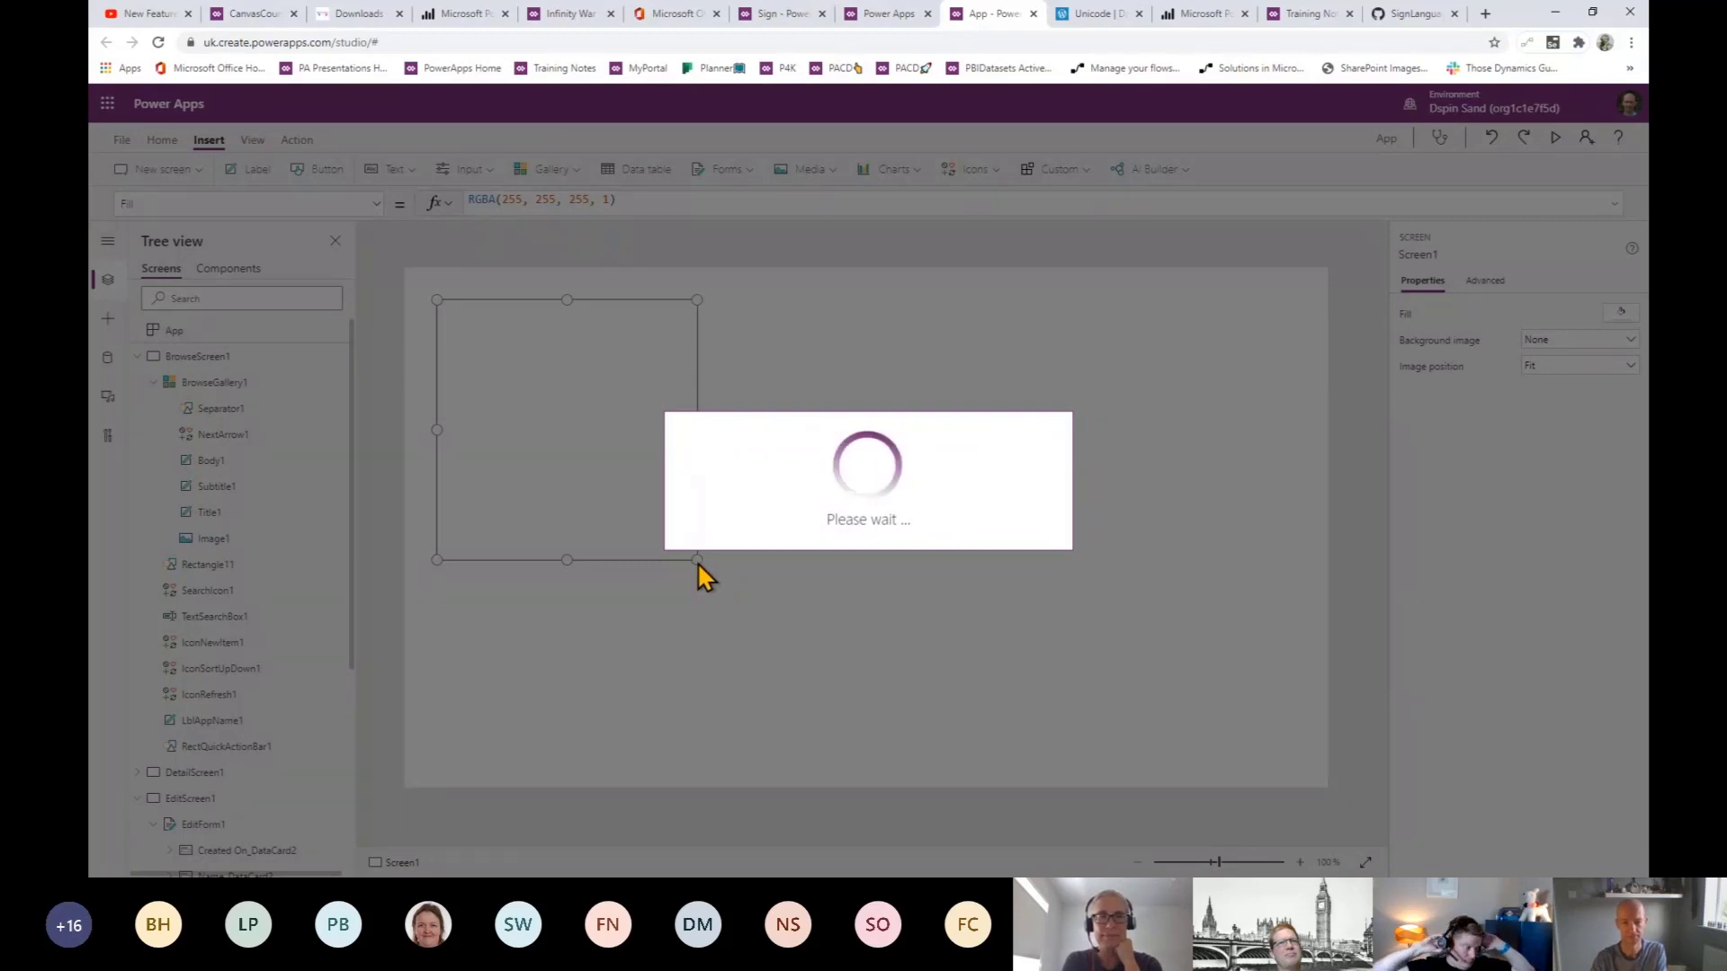
left_click_drag(698, 561, 1349, 761)
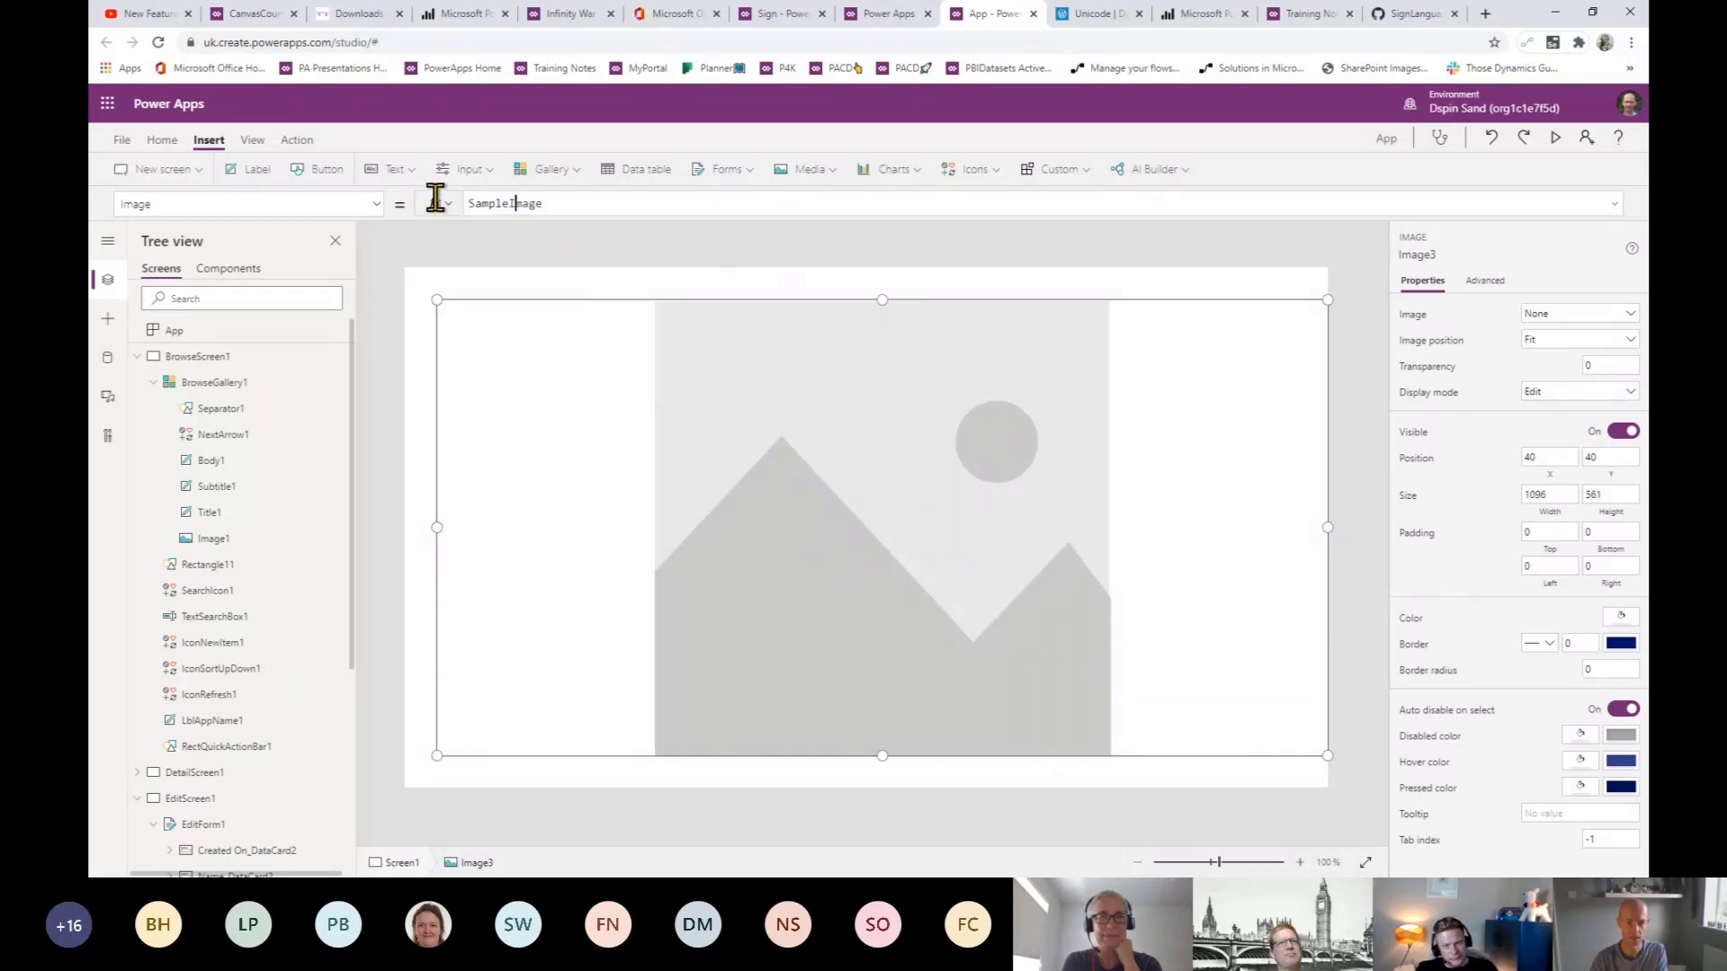
key("ctrl+a")
type("gv")
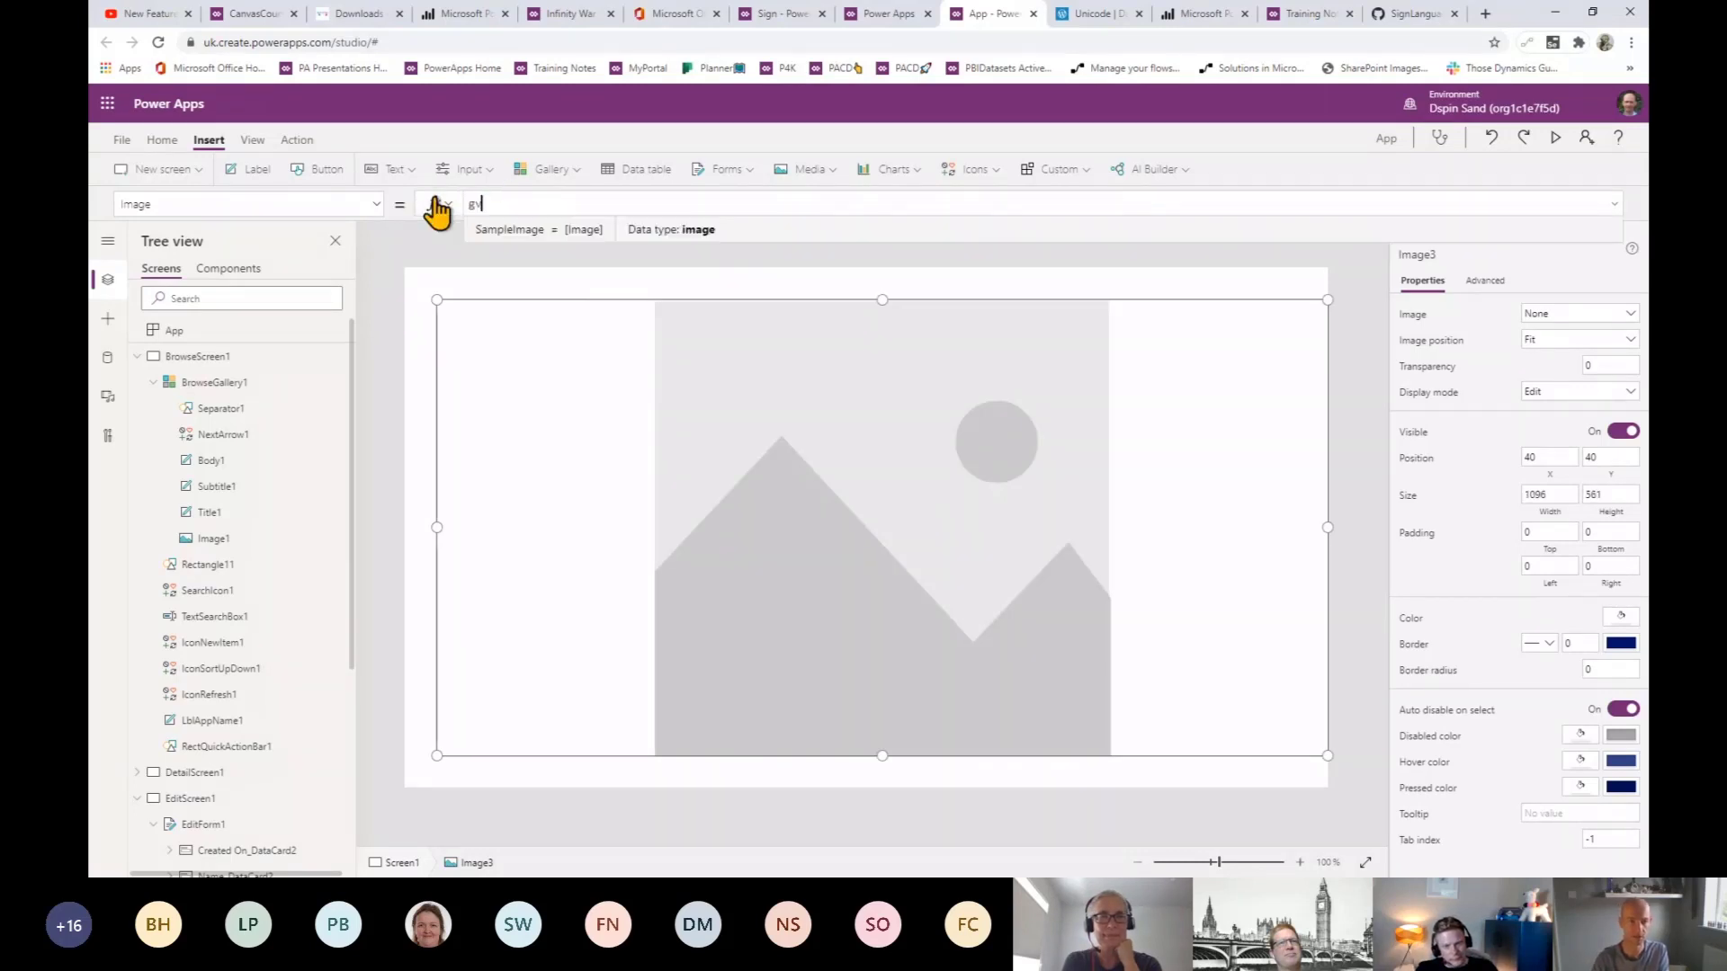
type("m")
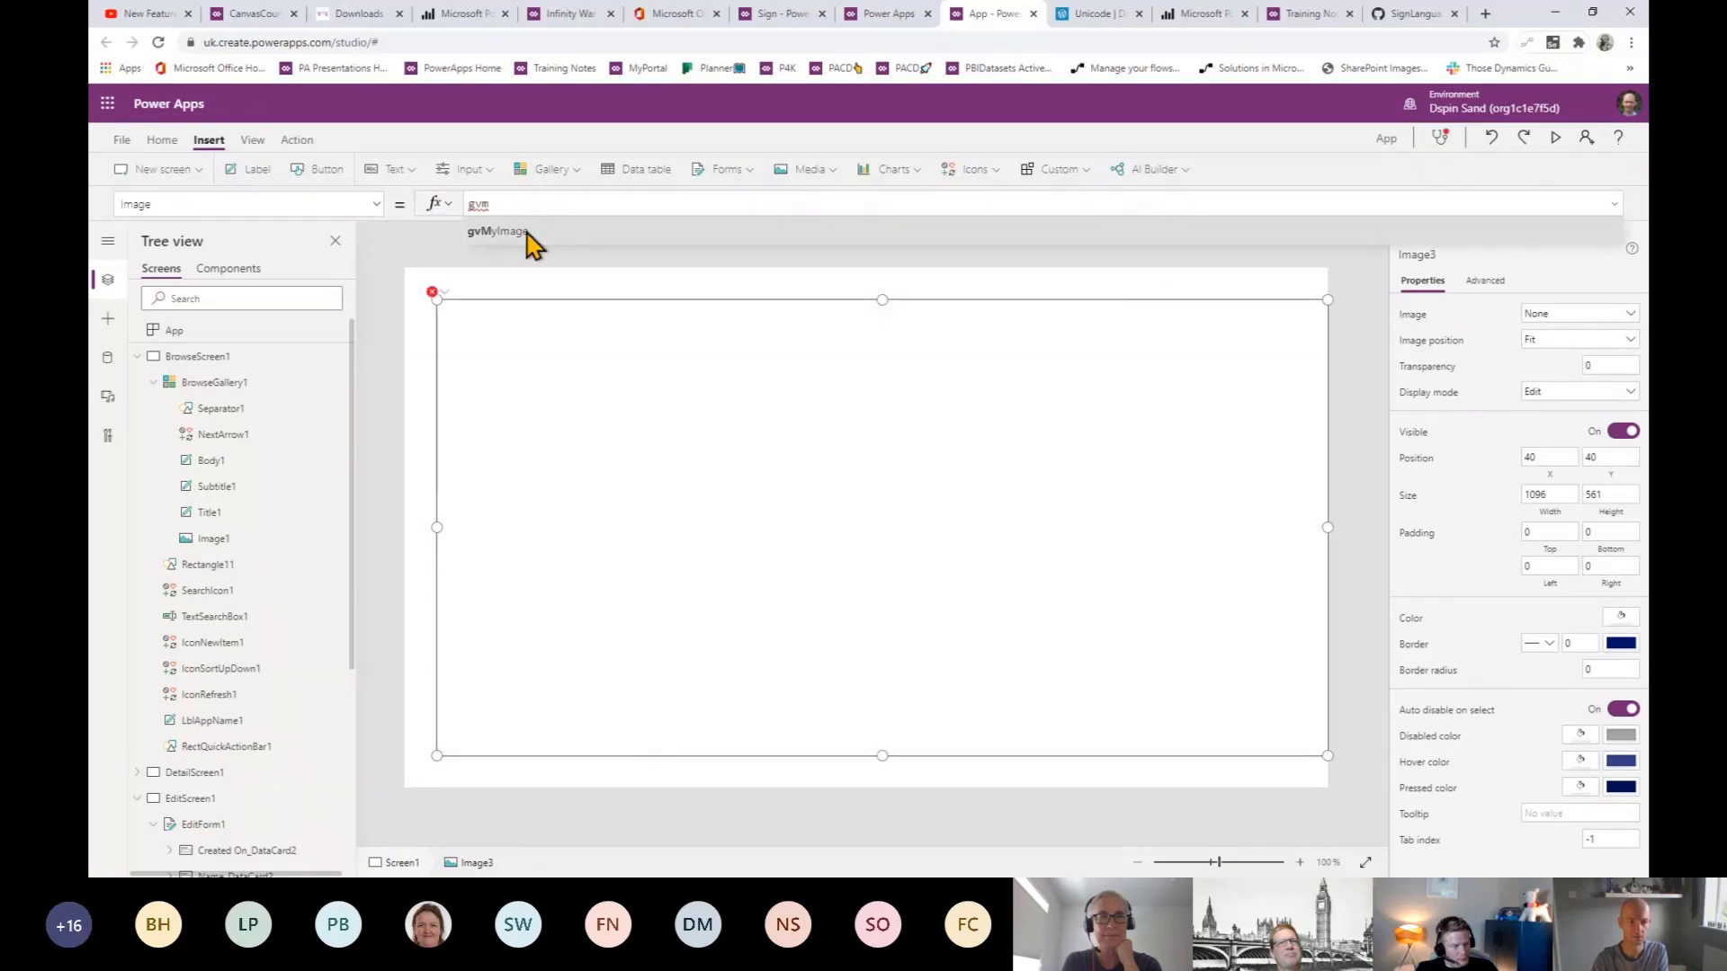
left_click(527, 234)
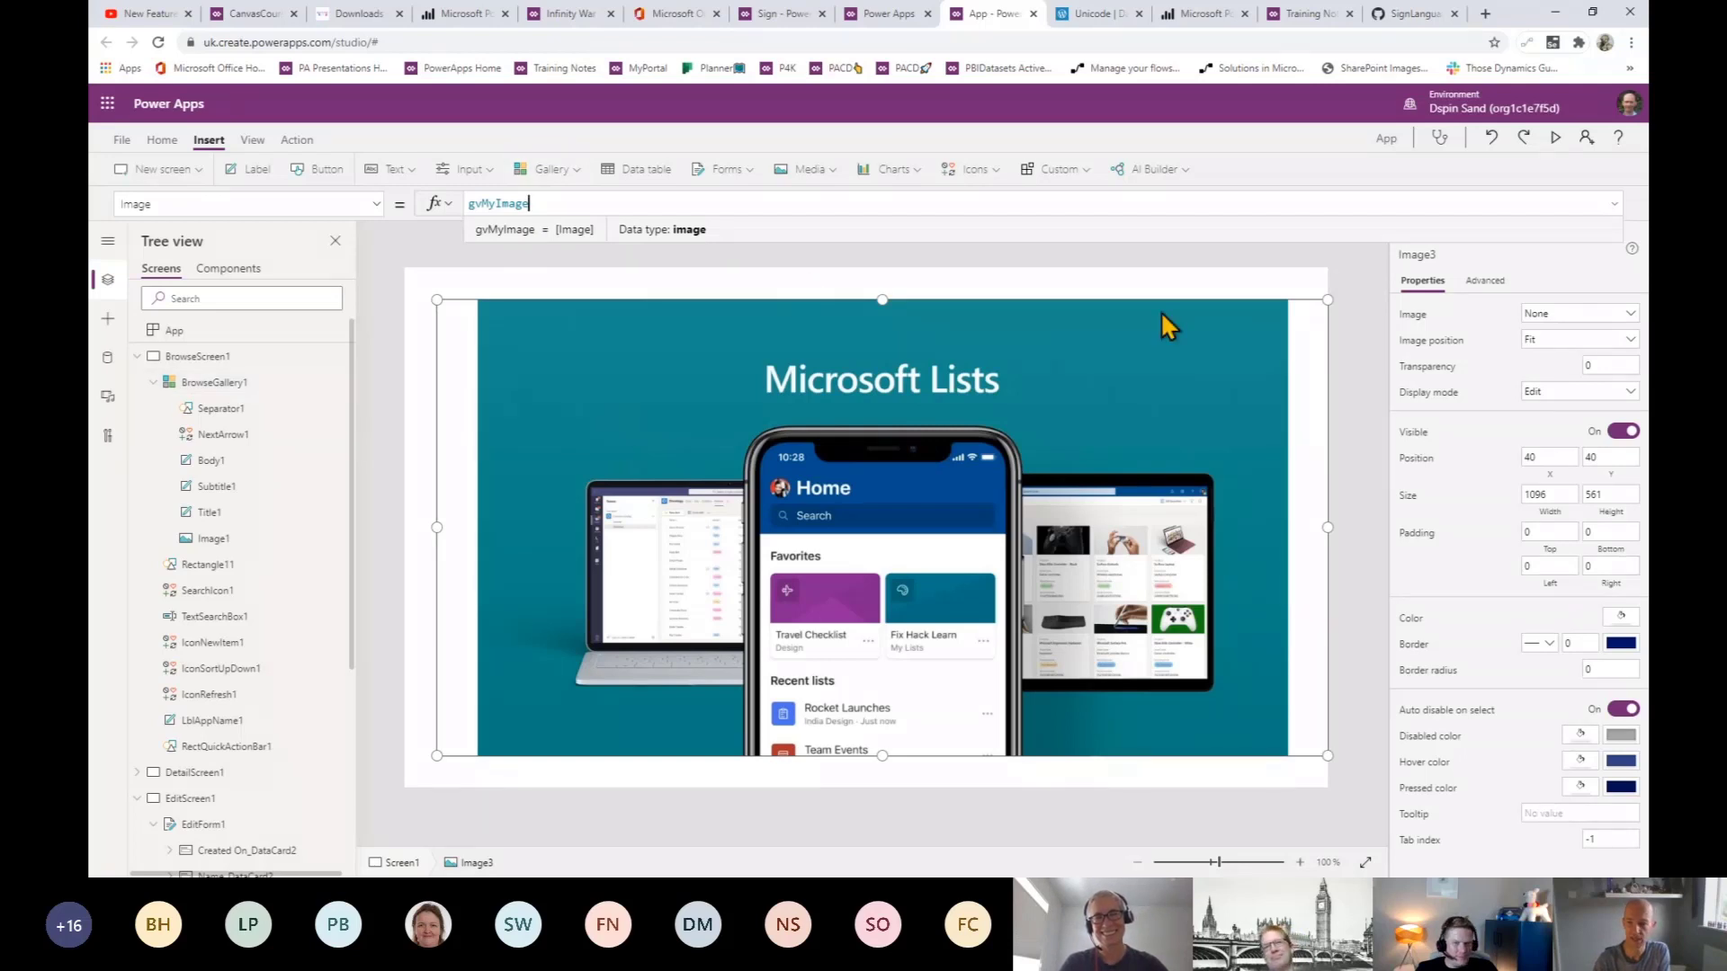
left_click(336, 327)
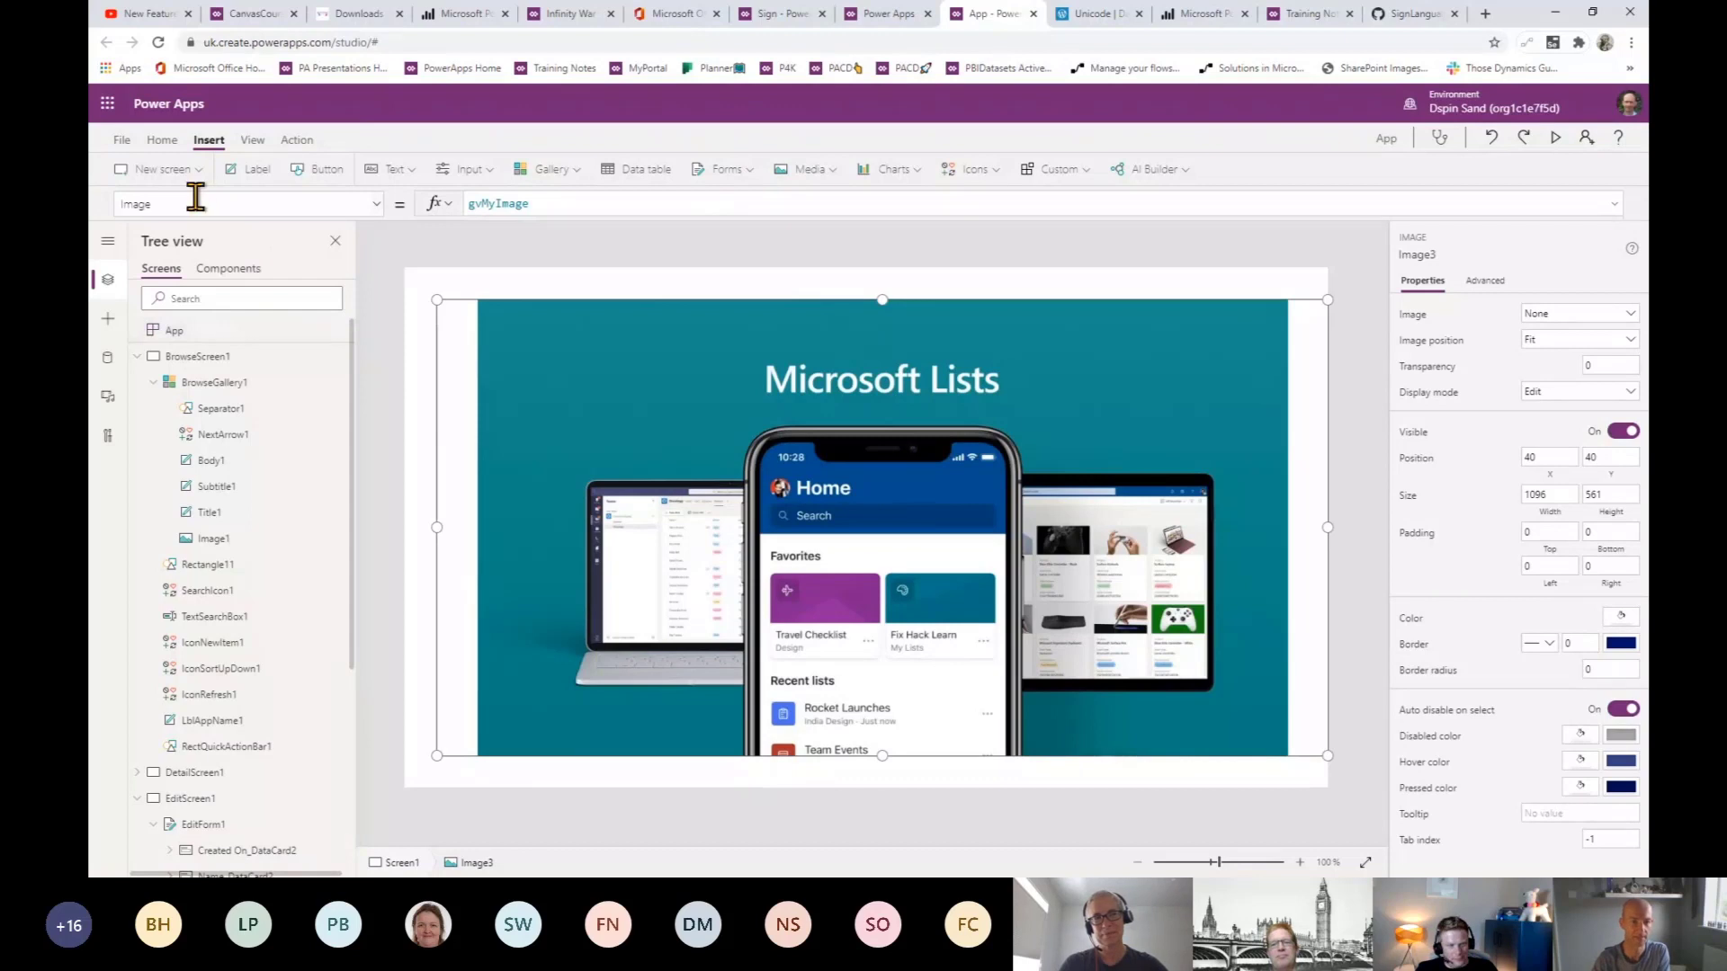
- Set Image3's OnSelect to Back(), then preview and tap the image to return to the gallery
left_click(126, 197)
key("ctrl+a")
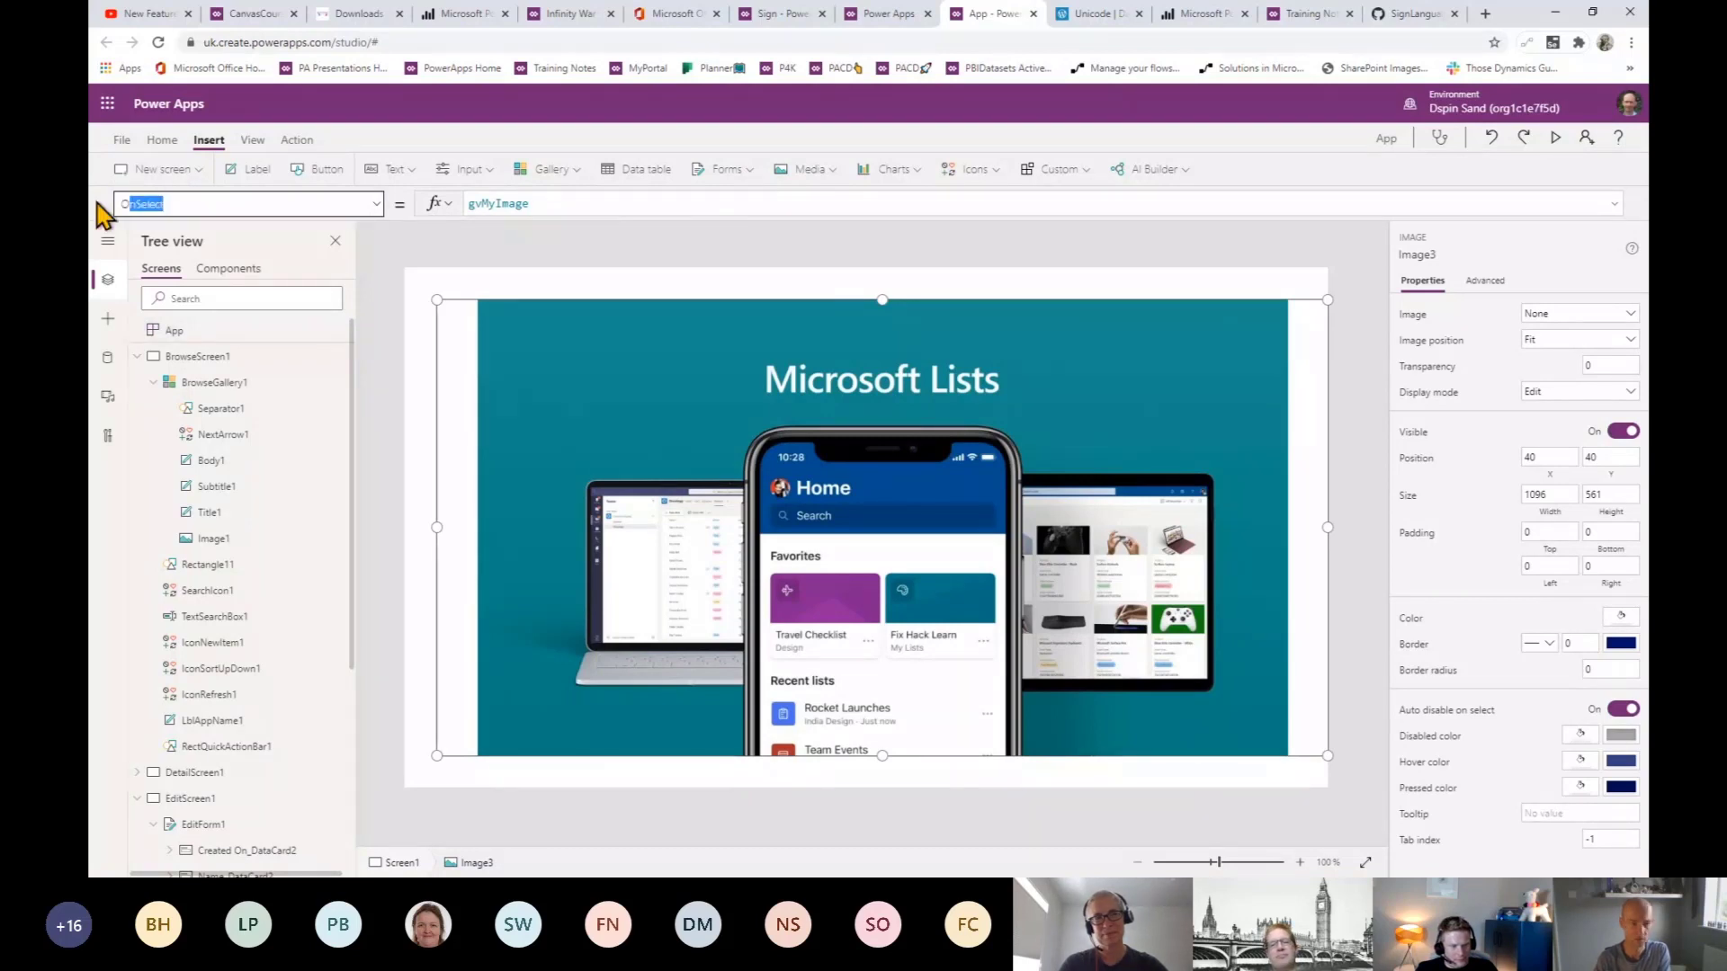
type("OnSelect")
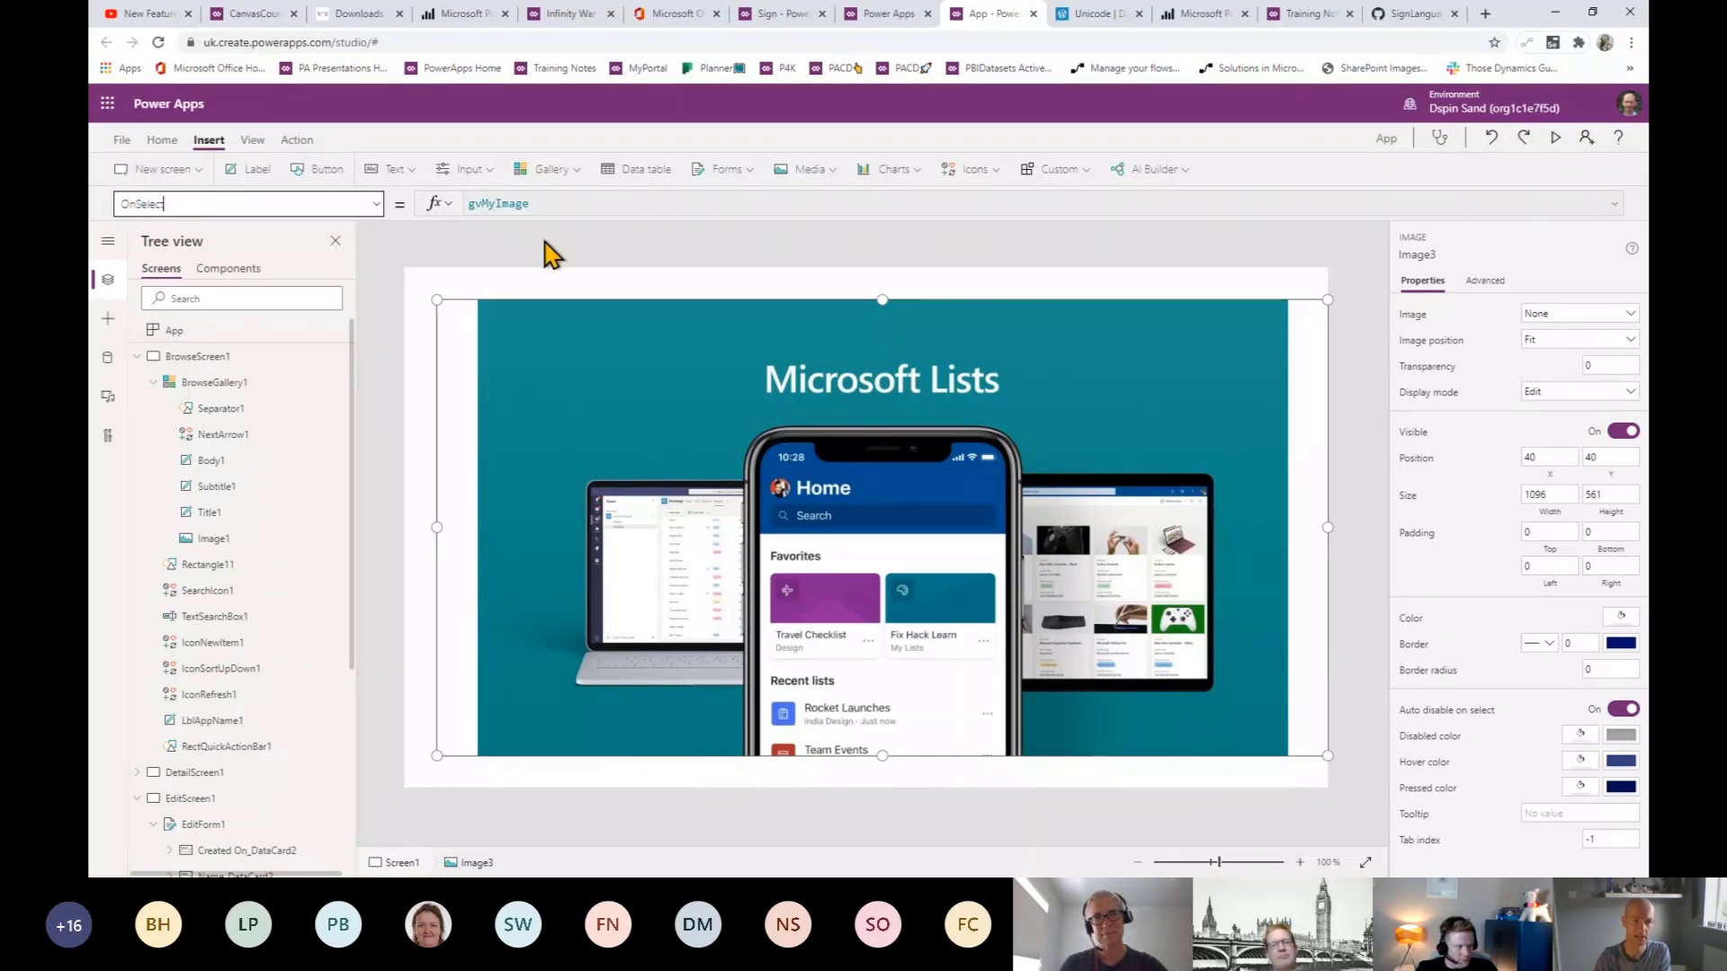
key("Return")
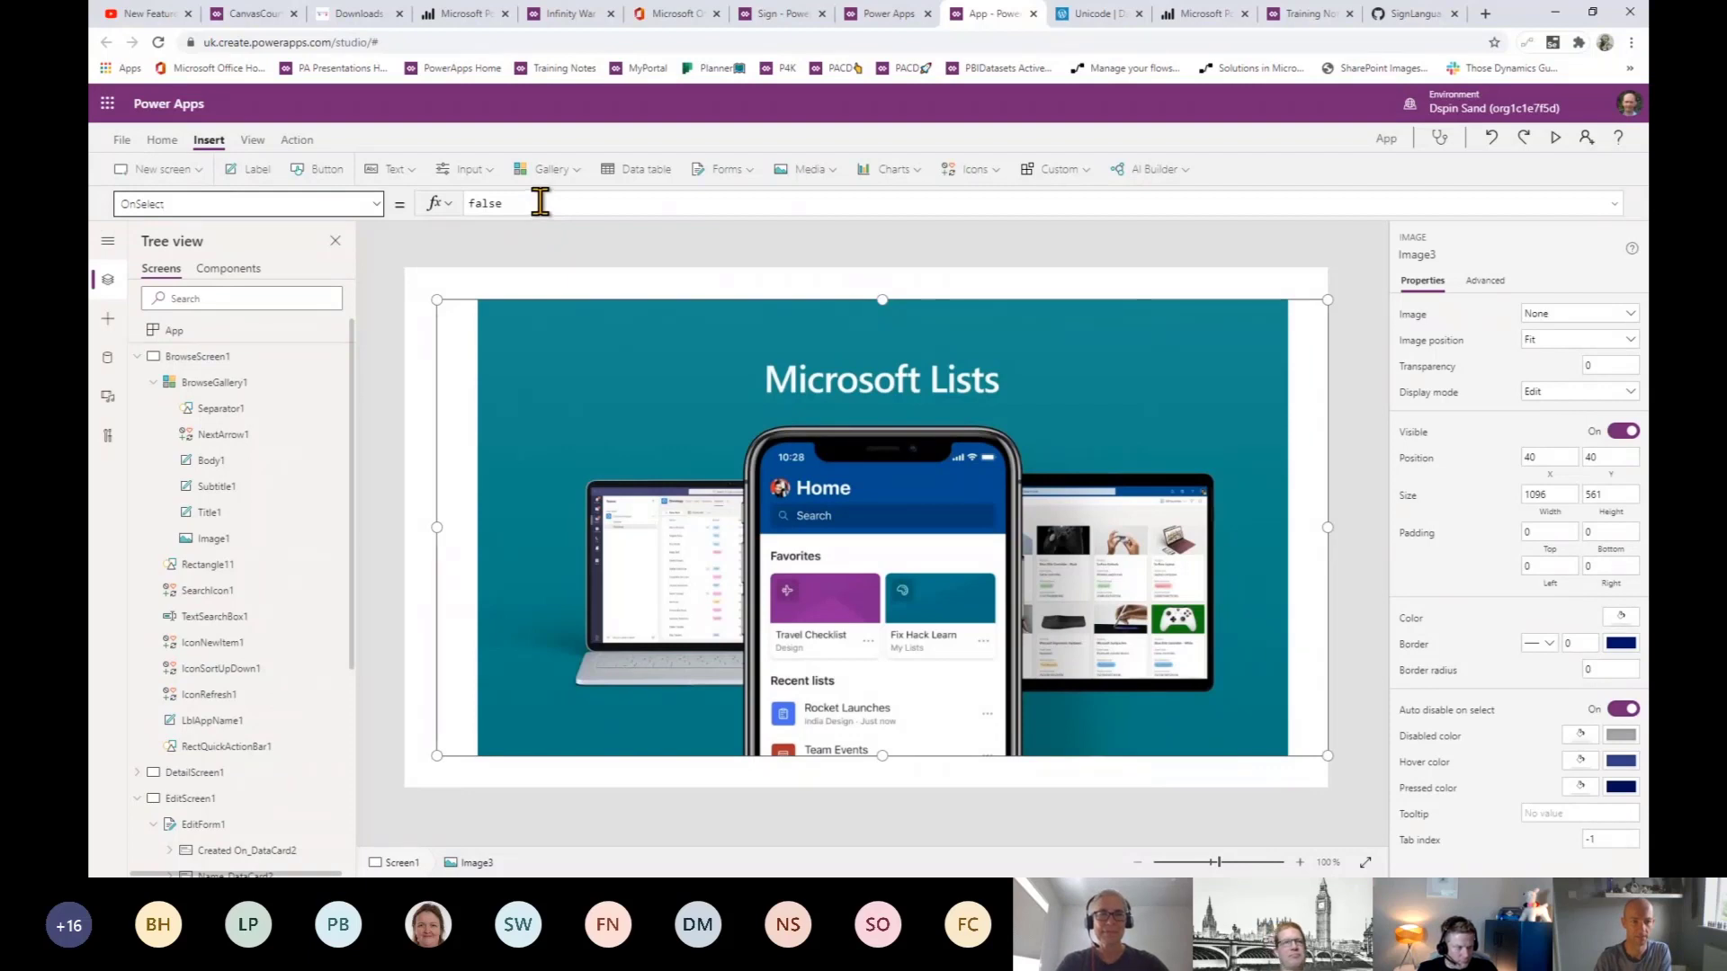
left_click_drag(539, 202, 387, 199)
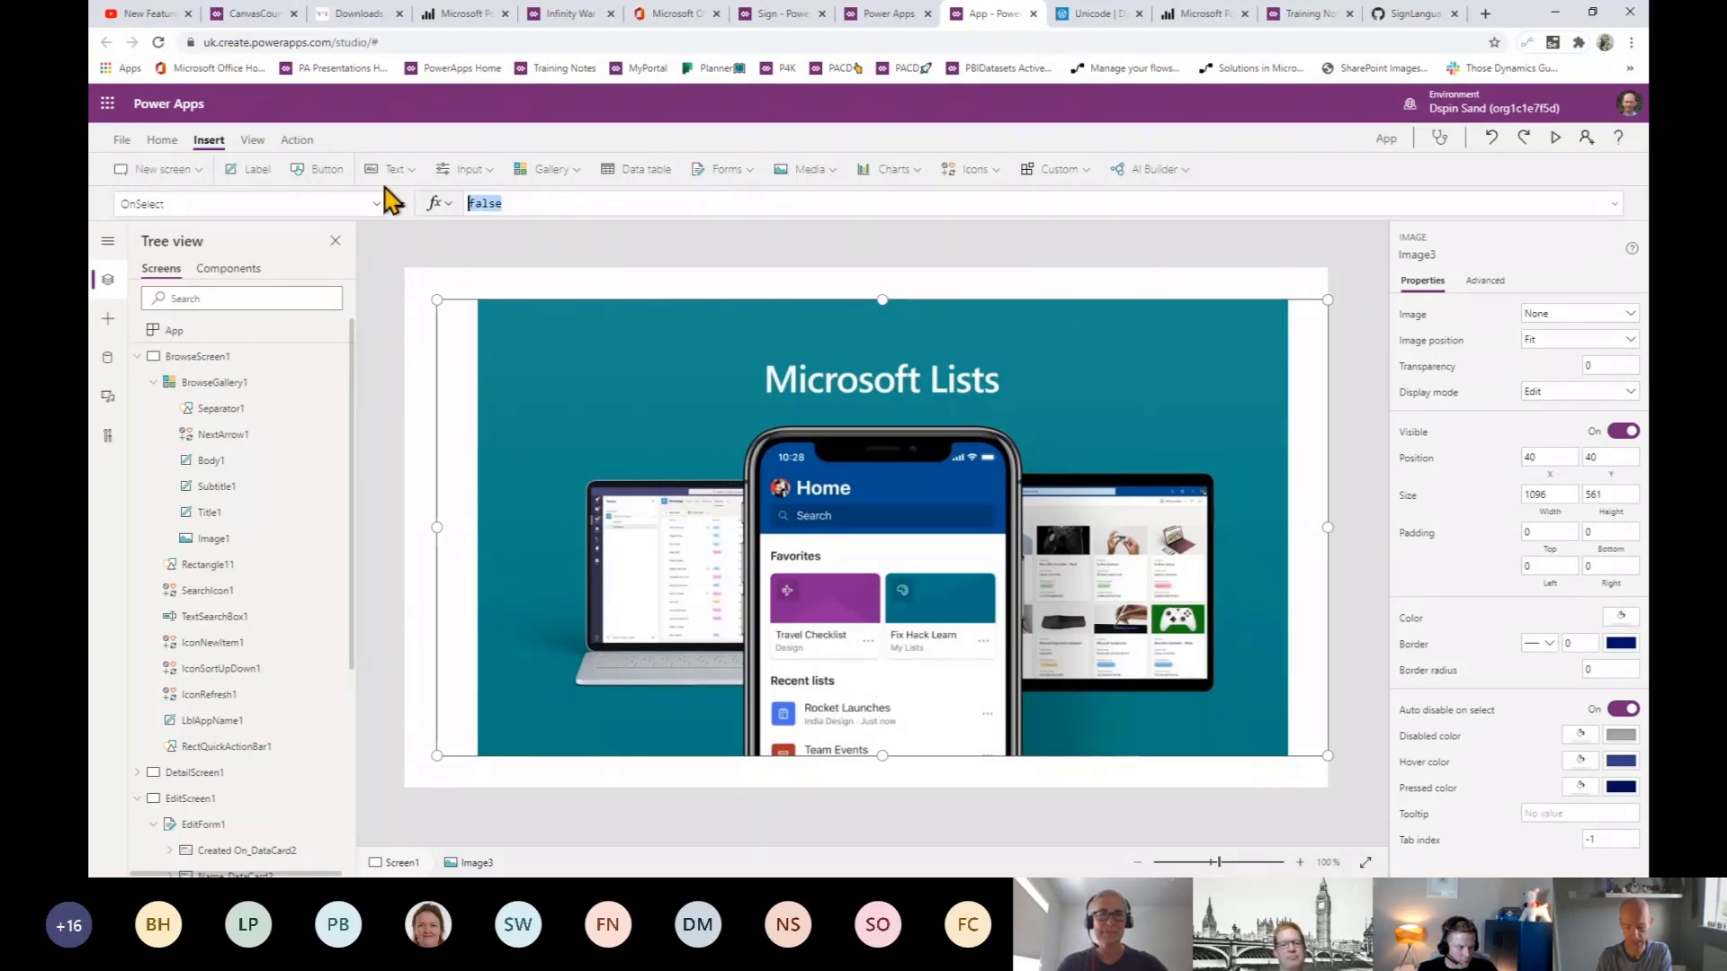
type("back()")
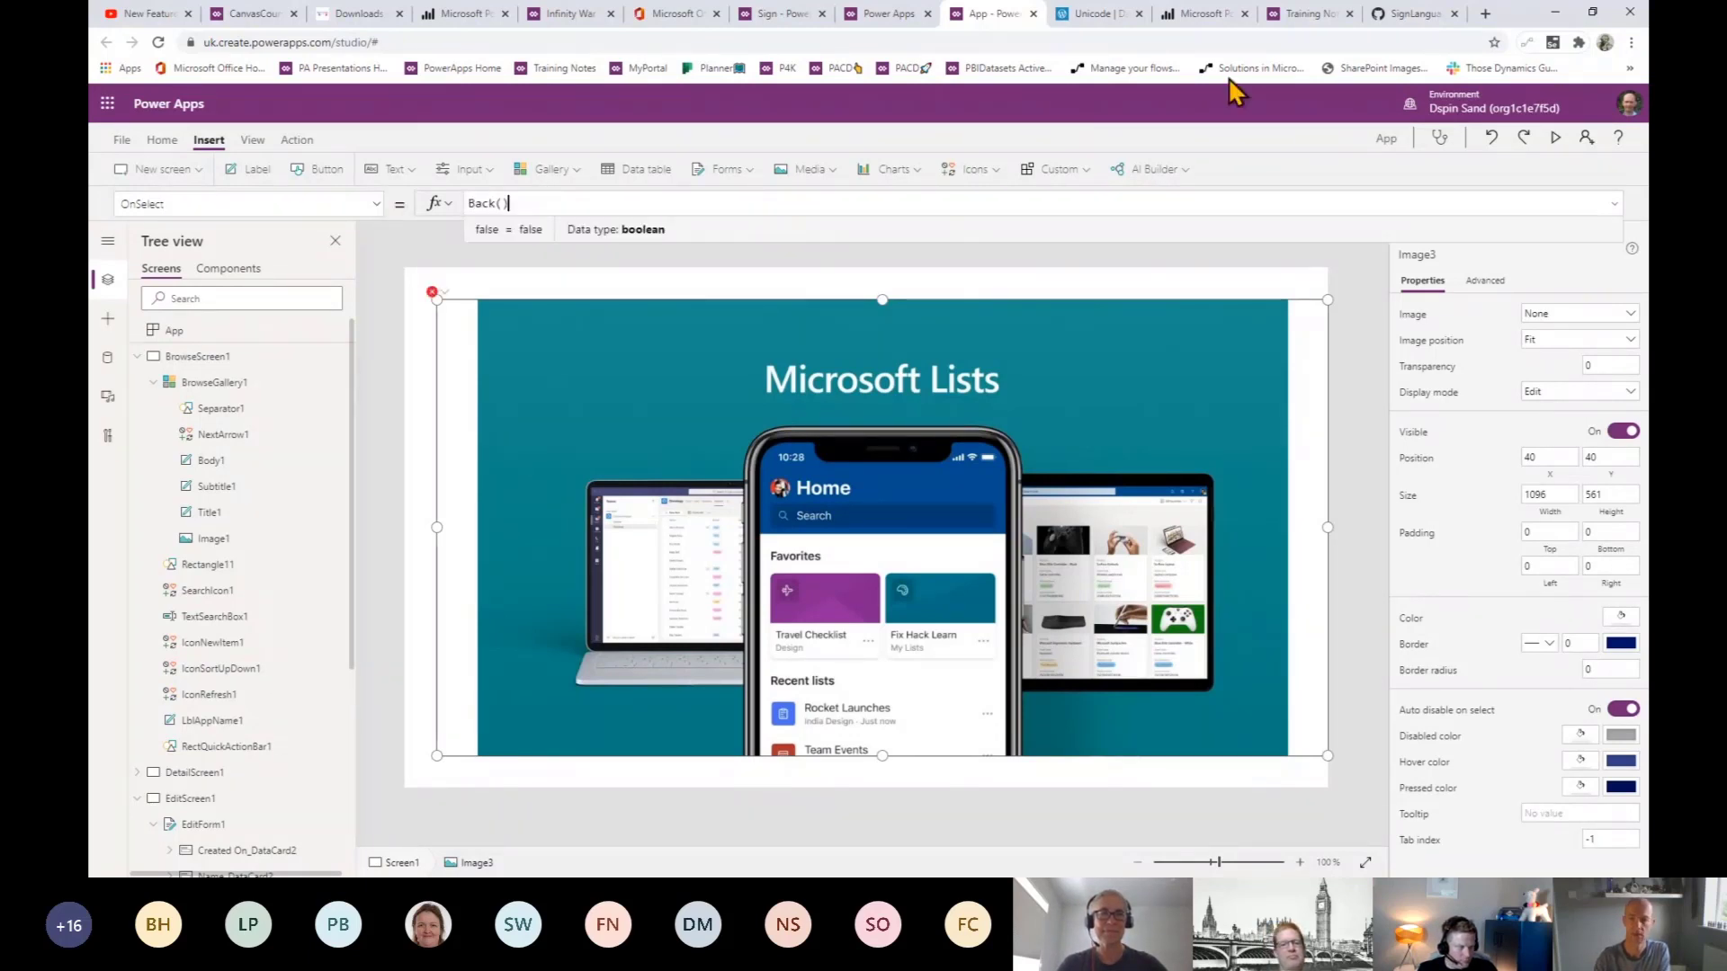
left_click(1555, 139)
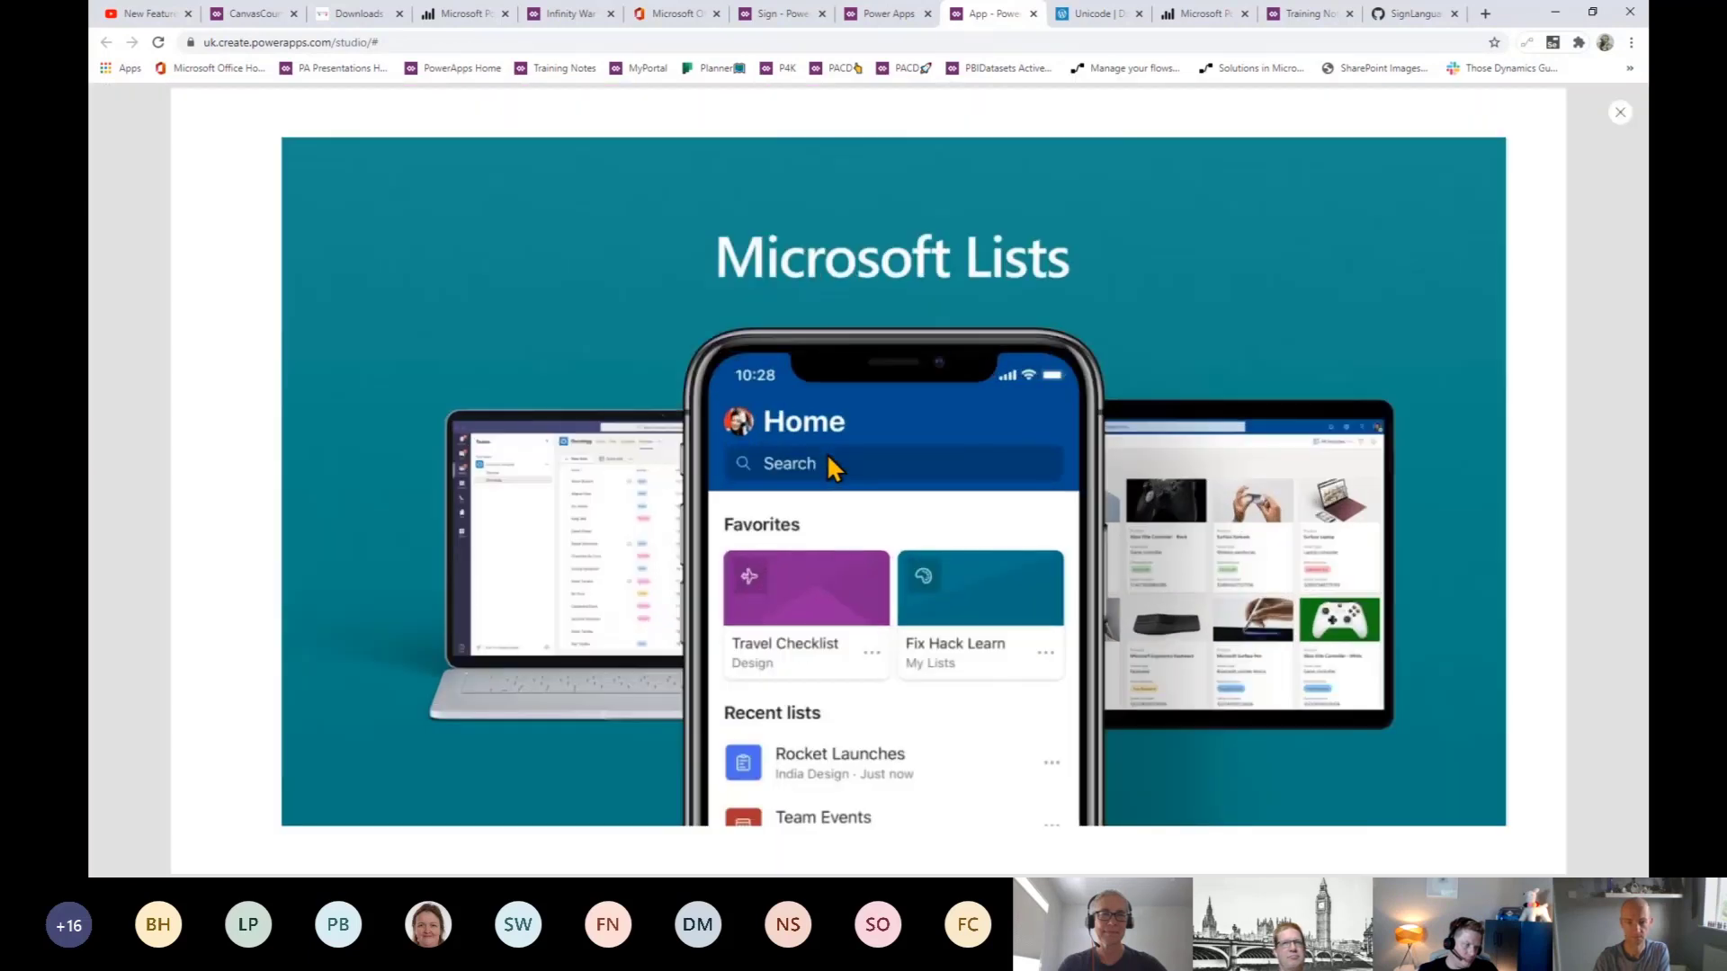
left_click(648, 455)
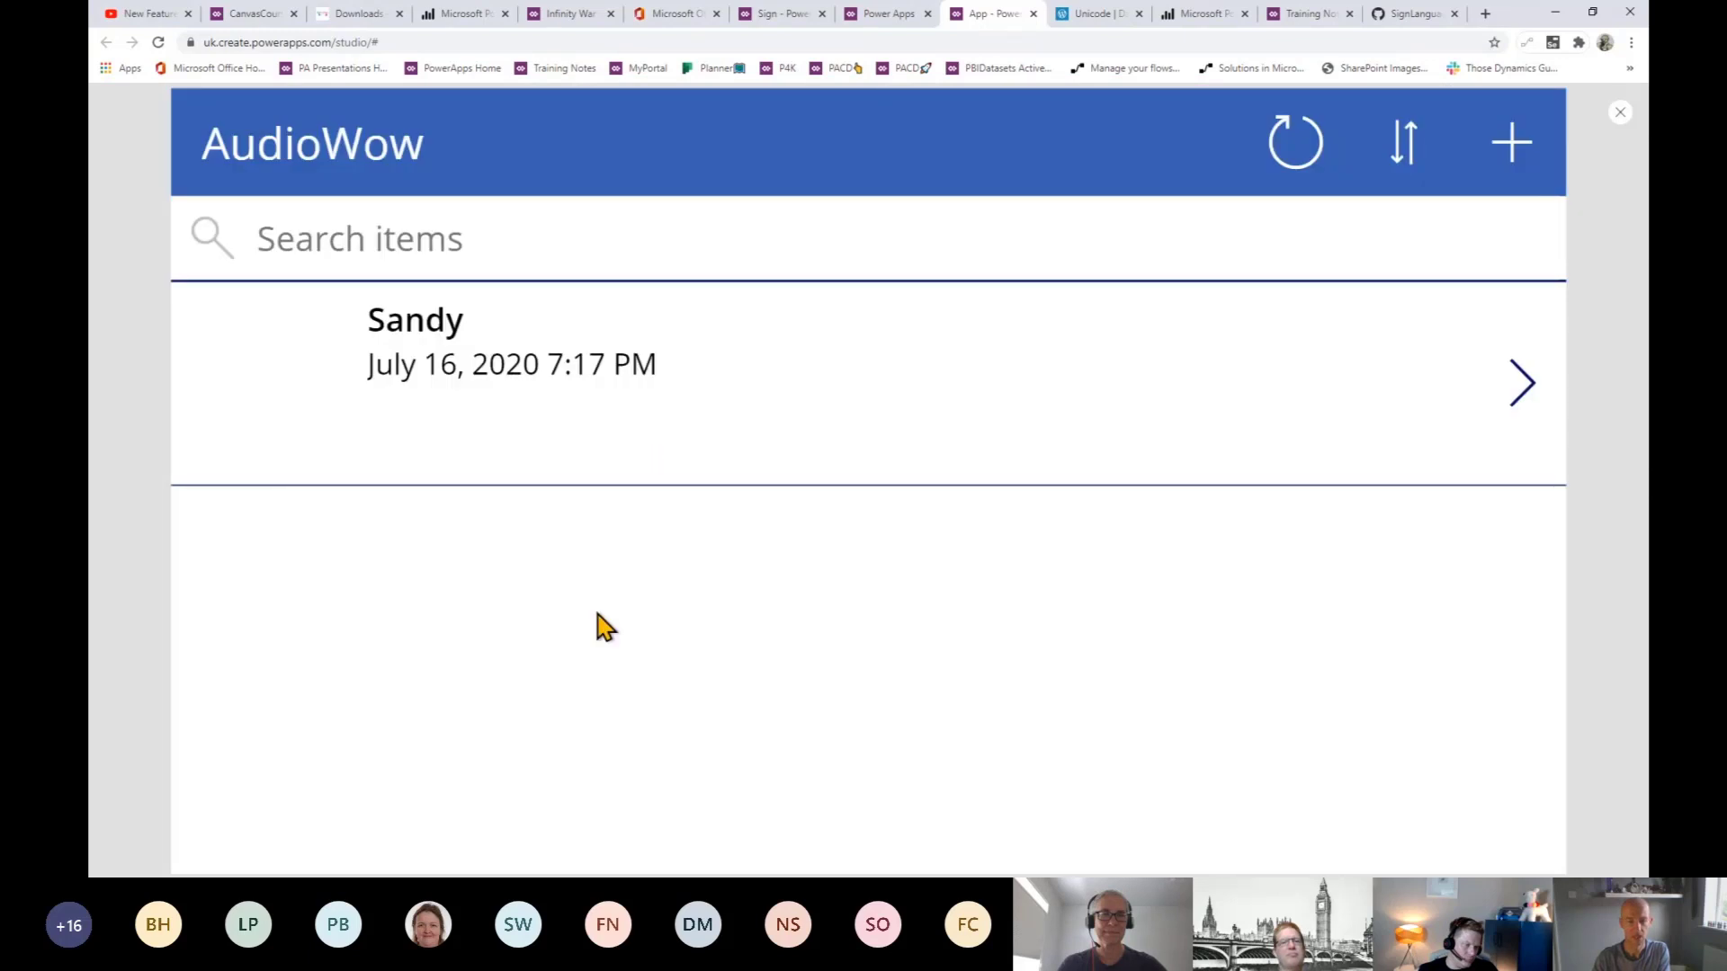
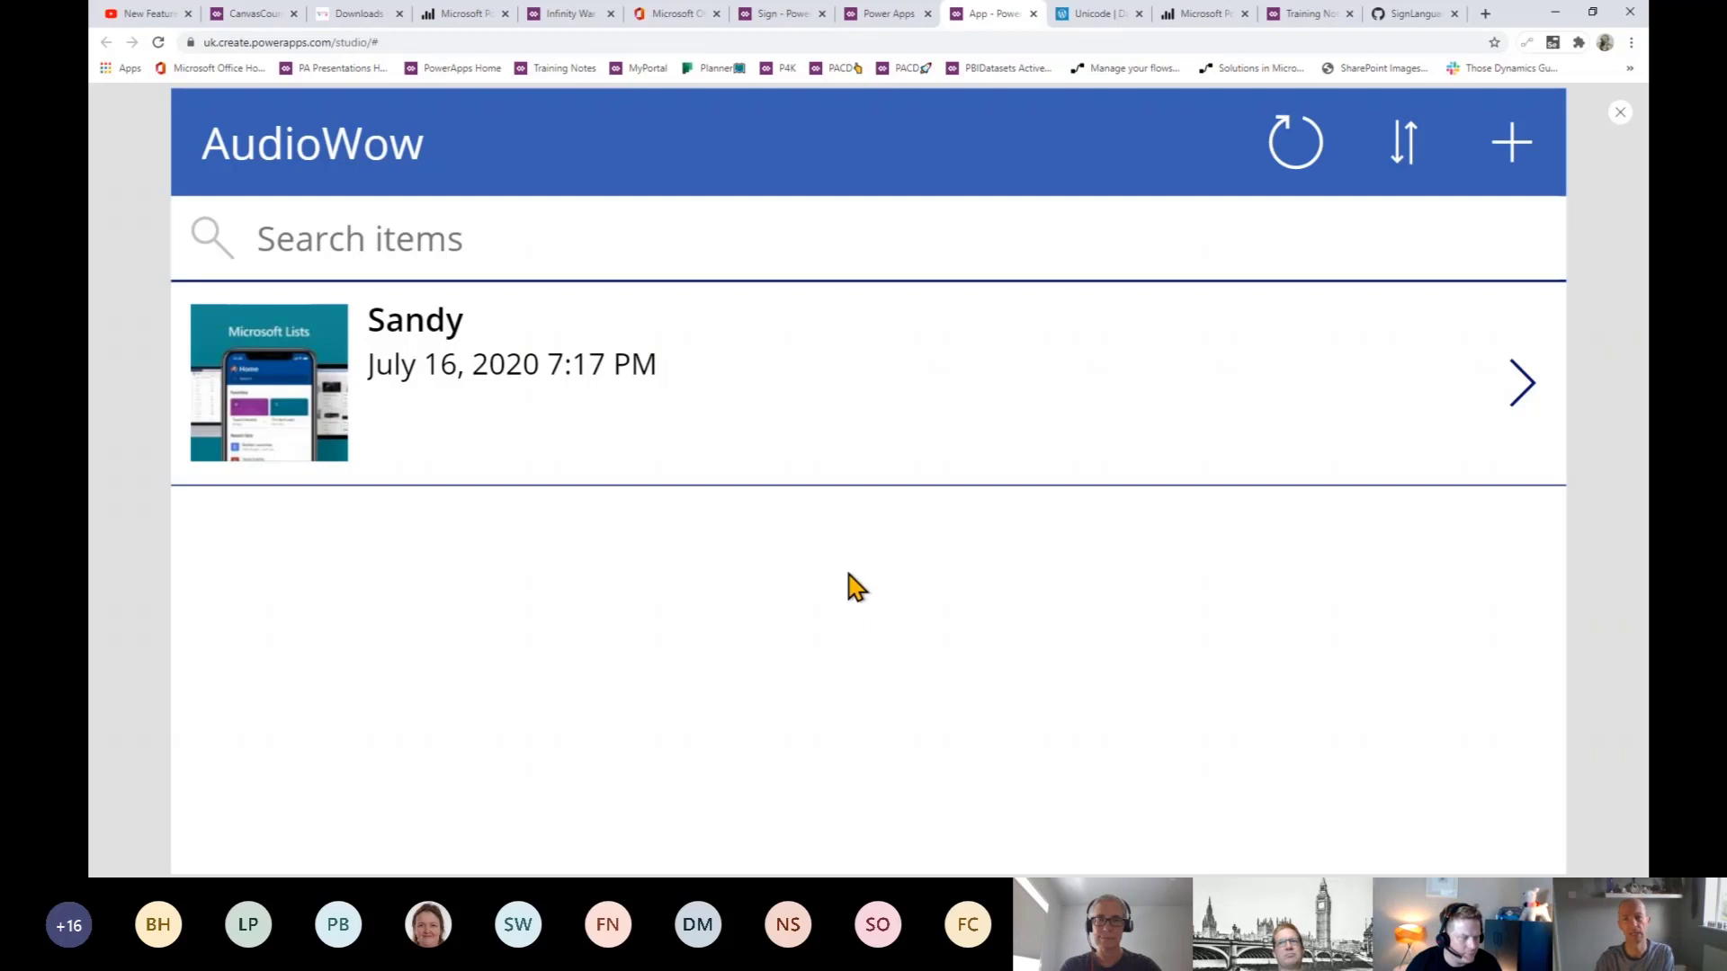
- In the course app, open the 'Highlight the current item' lesson point and select its If(ThisItem.IsSelected,LightGray,White) formula
left_click(891, 16)
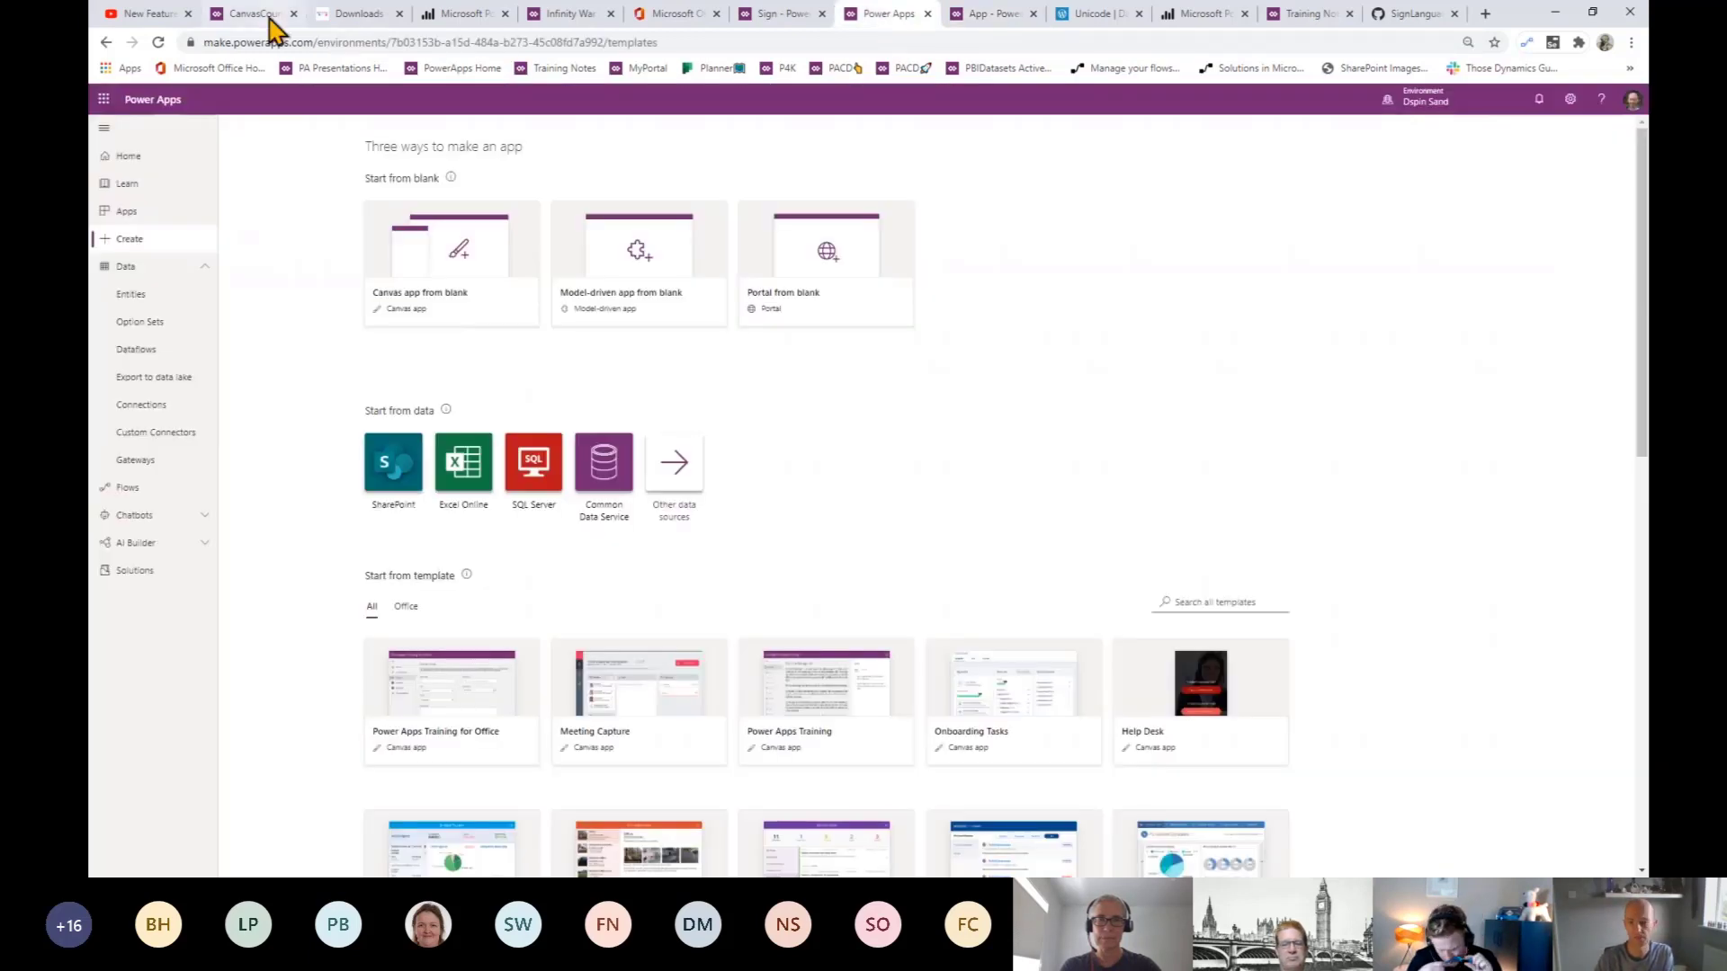
left_click(270, 15)
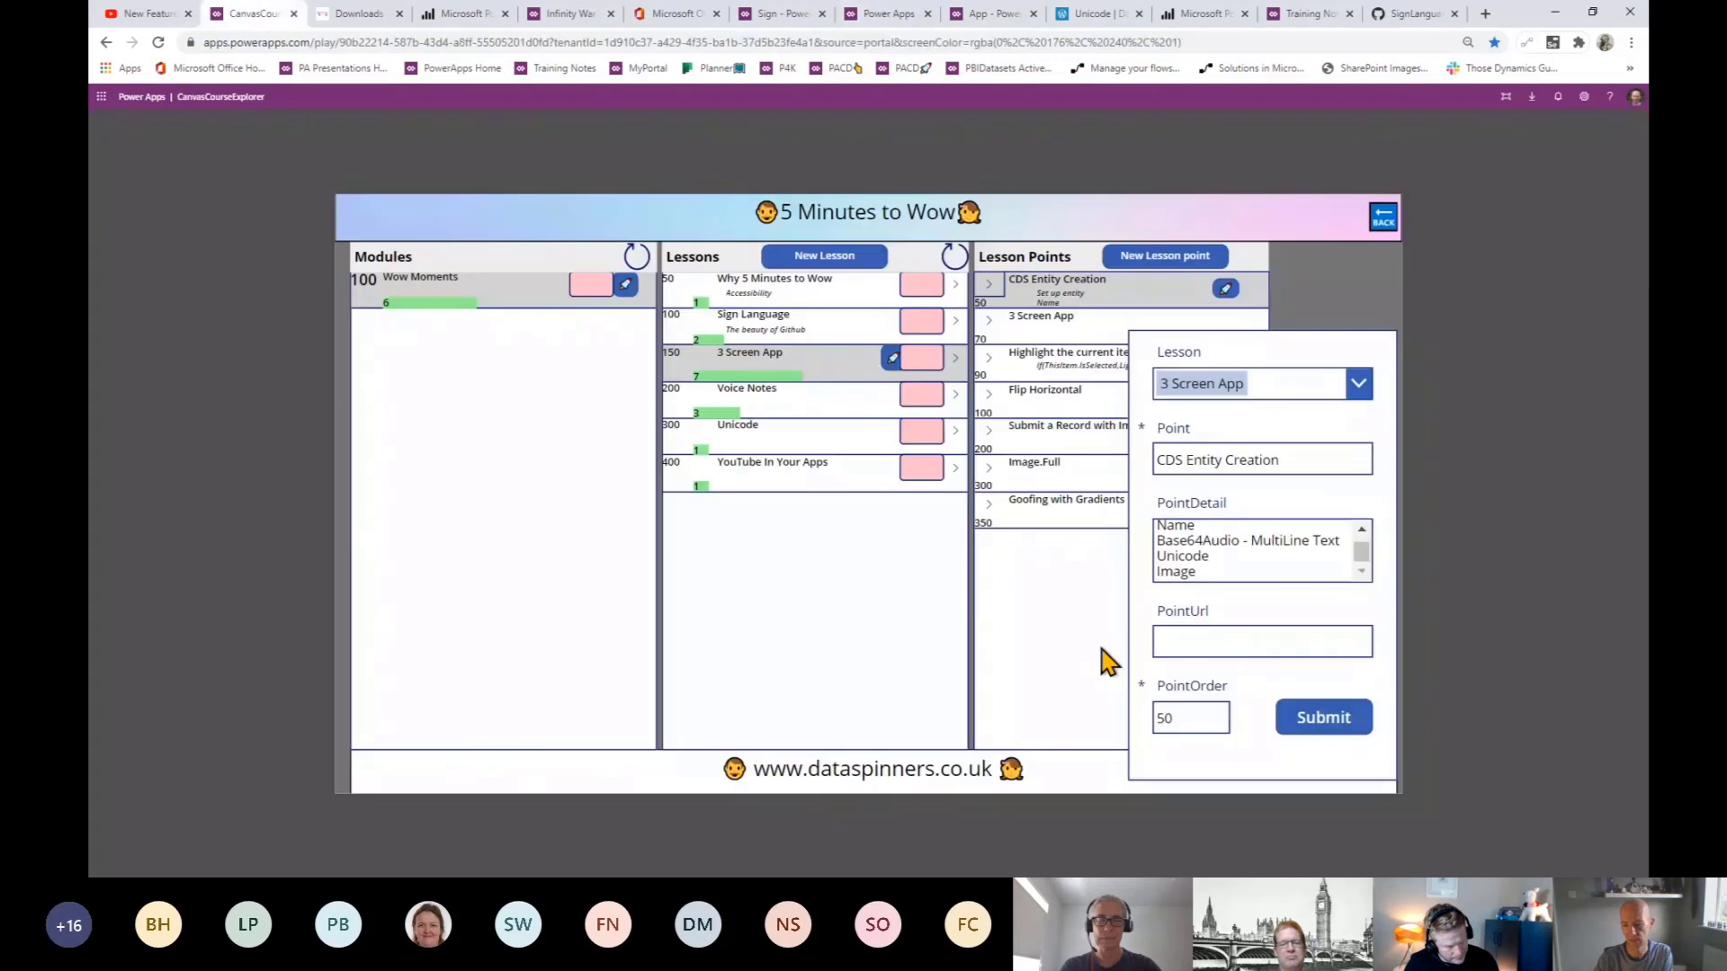
left_click(1144, 259)
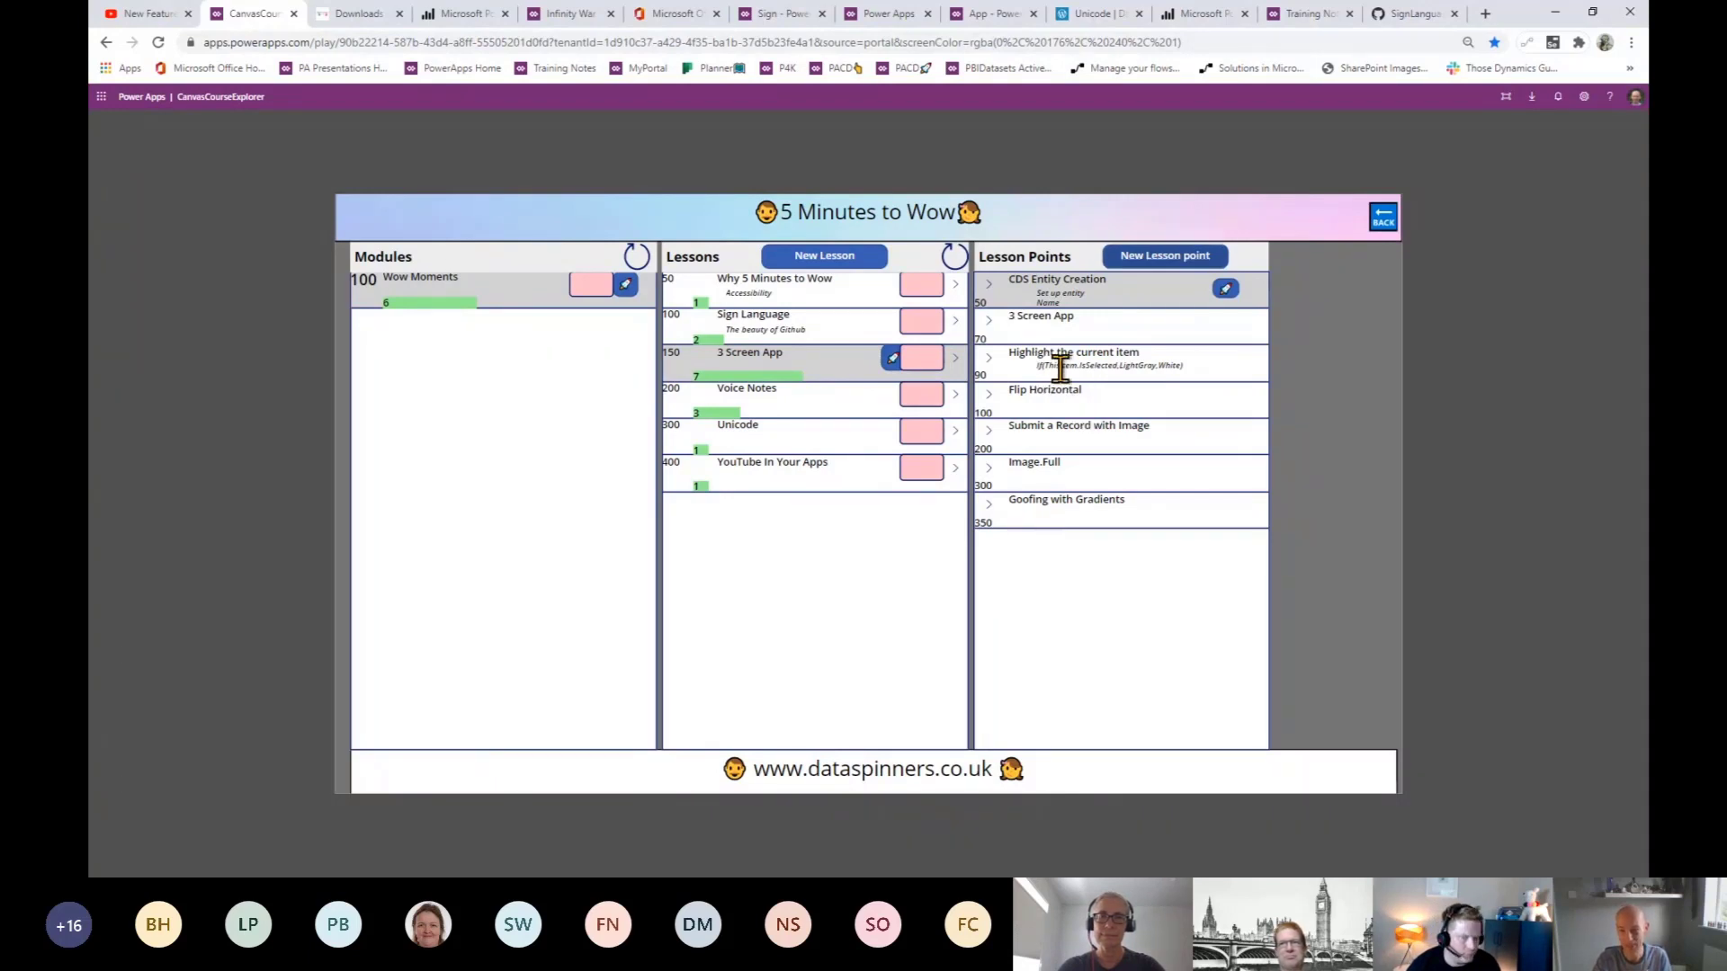
left_click(1191, 373)
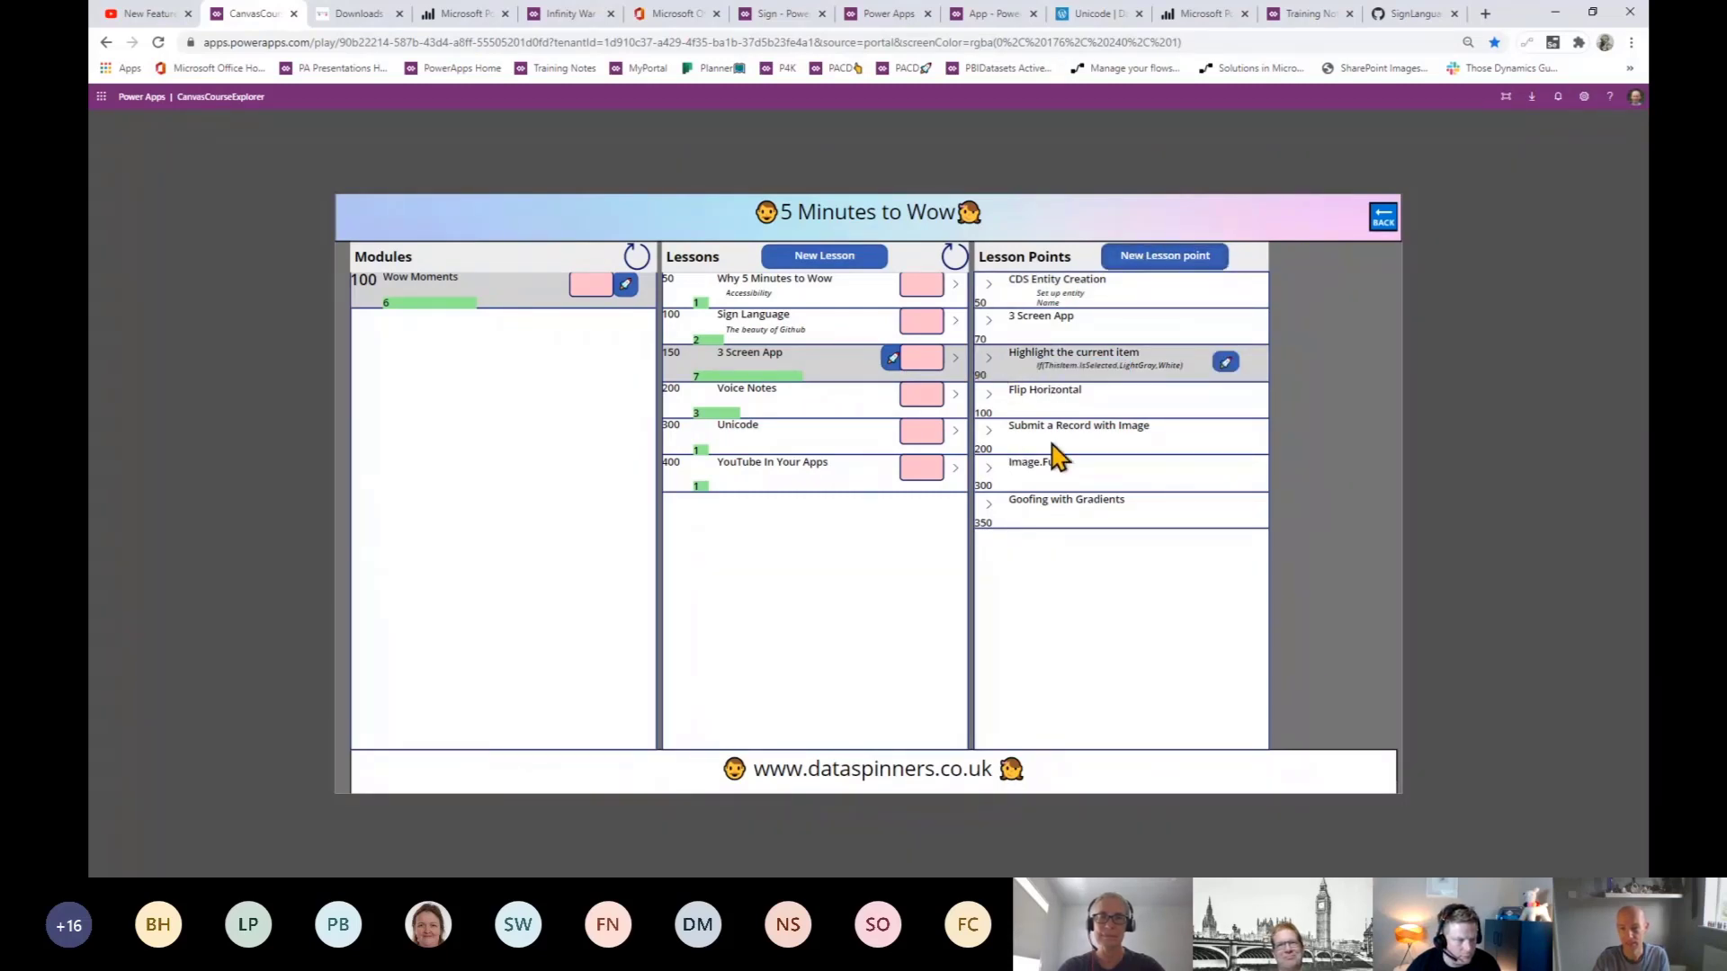
left_click(1164, 257)
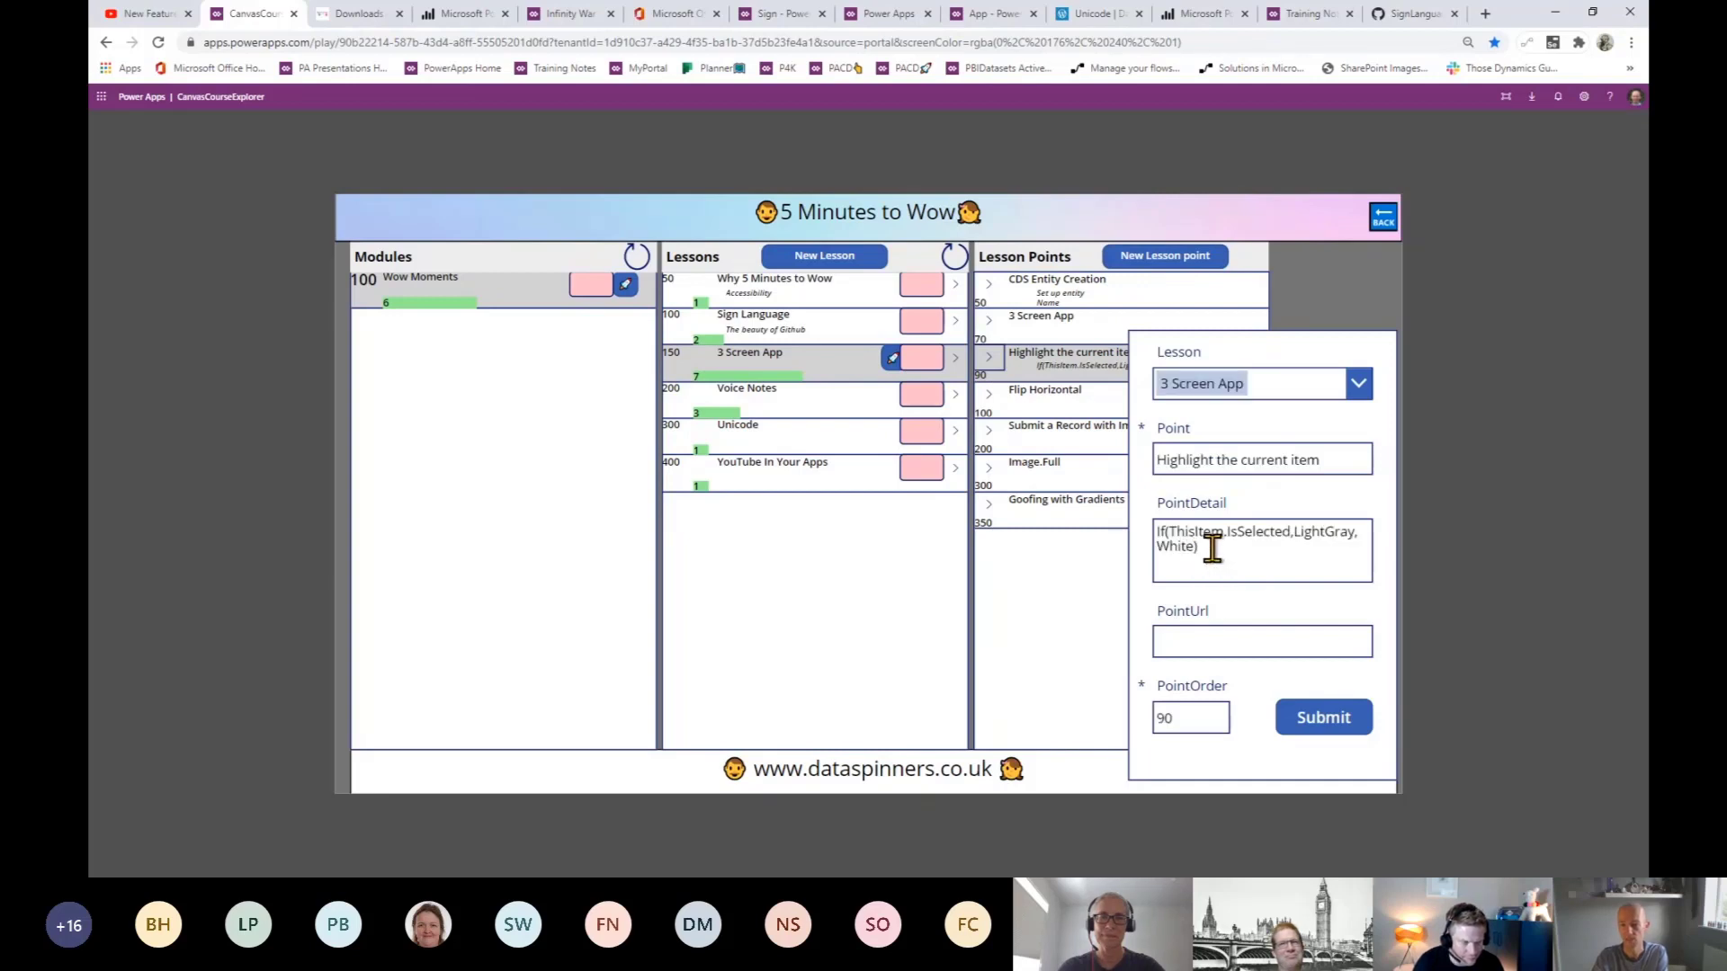
left_click_drag(1212, 549, 1149, 550)
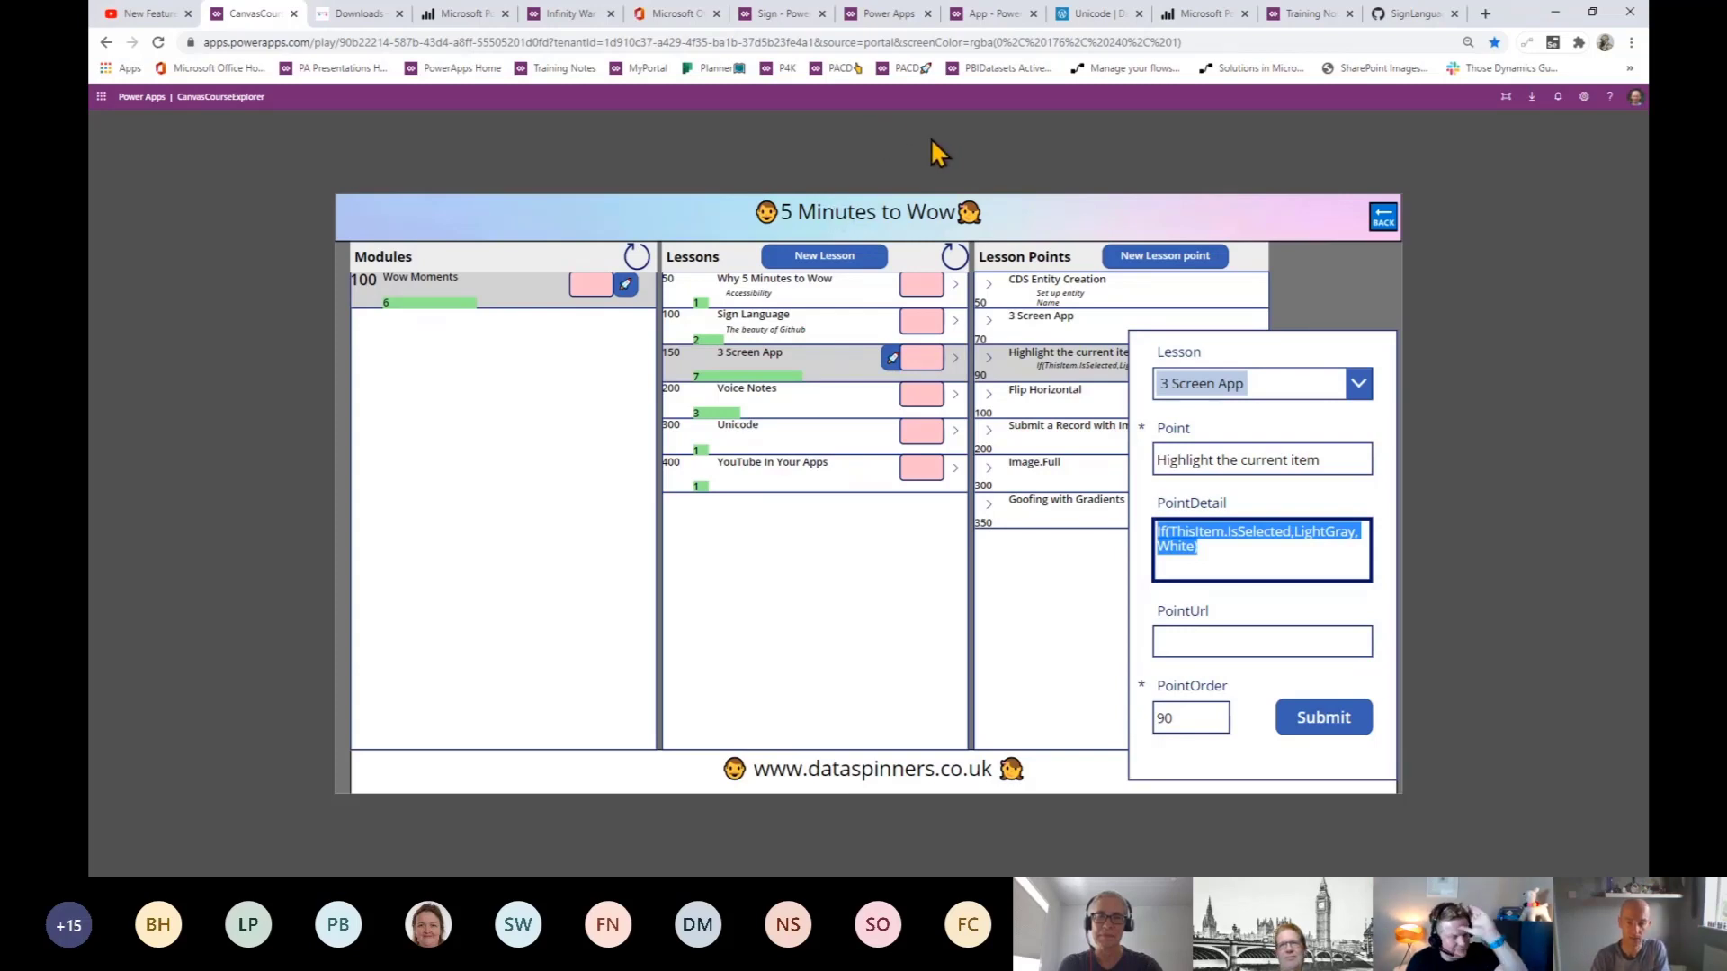
- In the AudioWow preview, start a new record named 'Test'
left_click(976, 16)
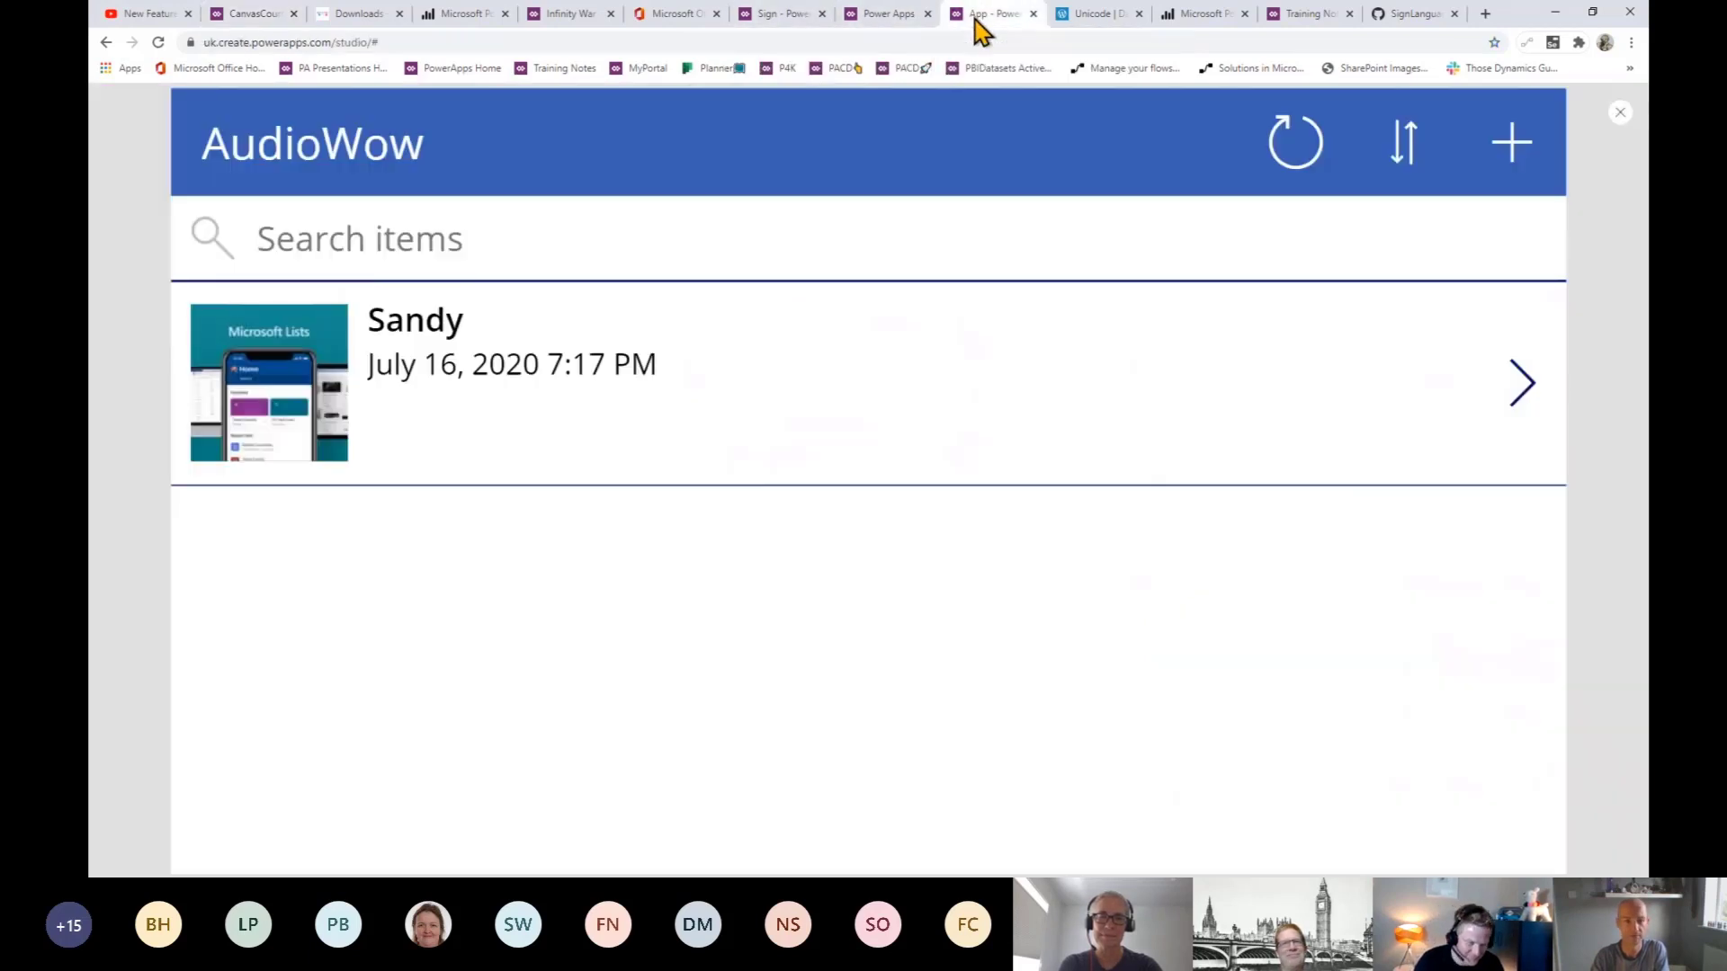
left_click(1512, 160)
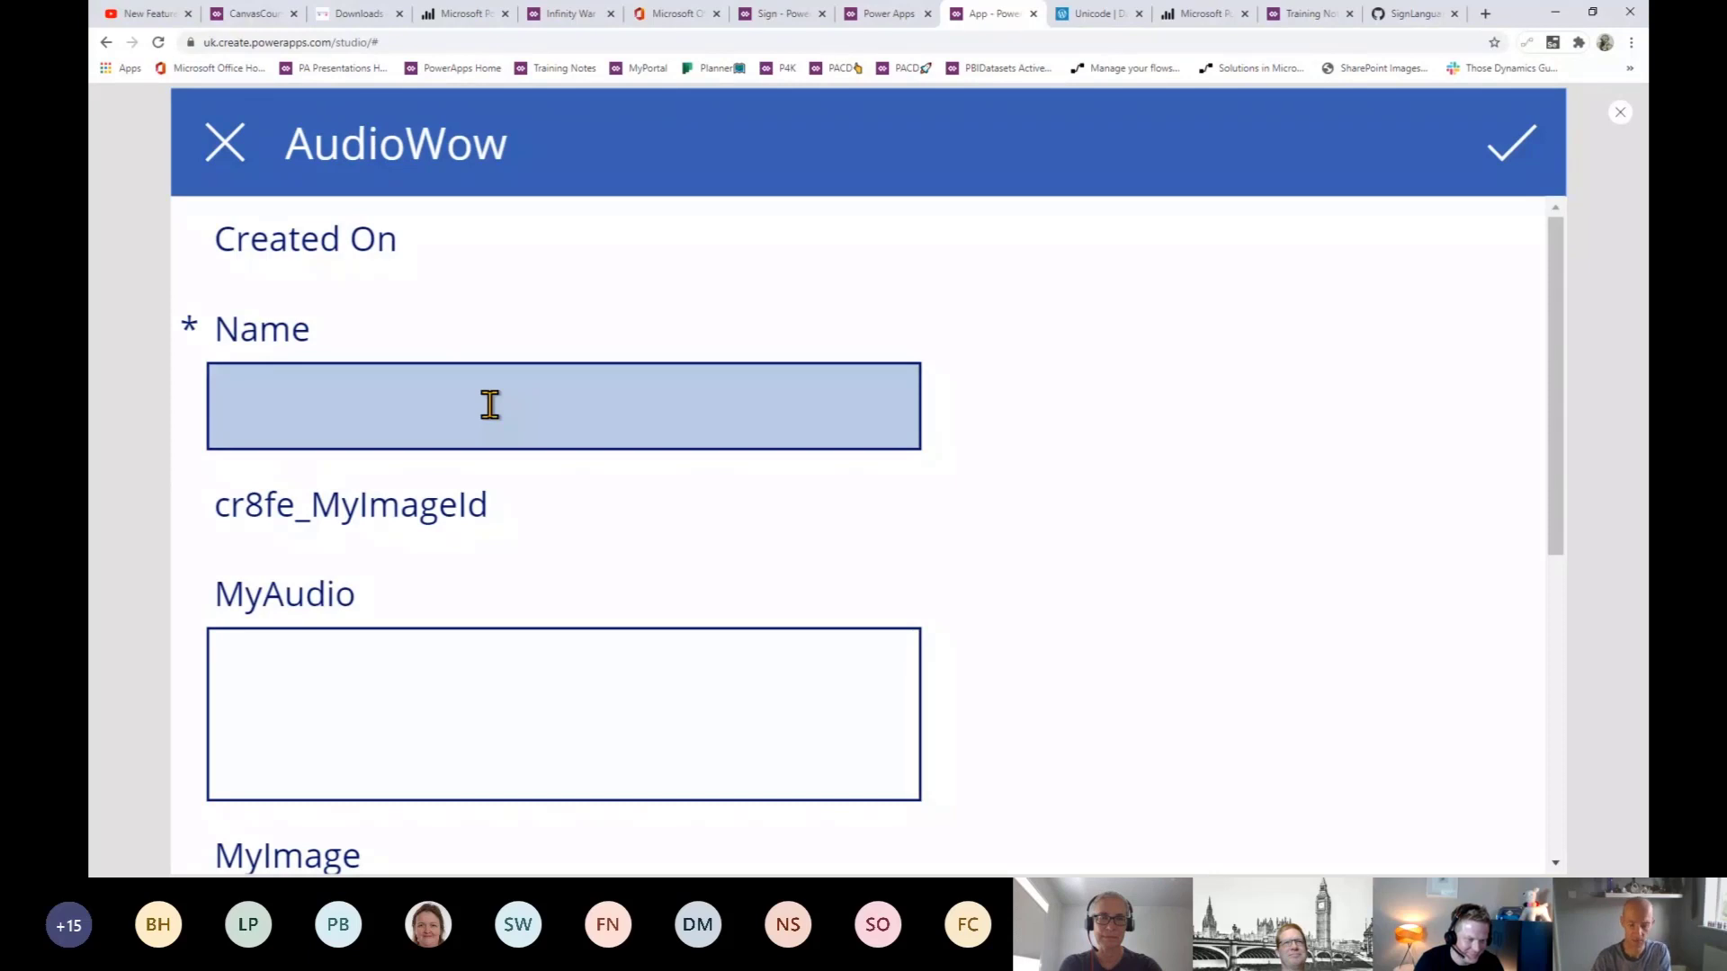
left_click(490, 406)
type("Test")
scroll(467, 491, "down", 5)
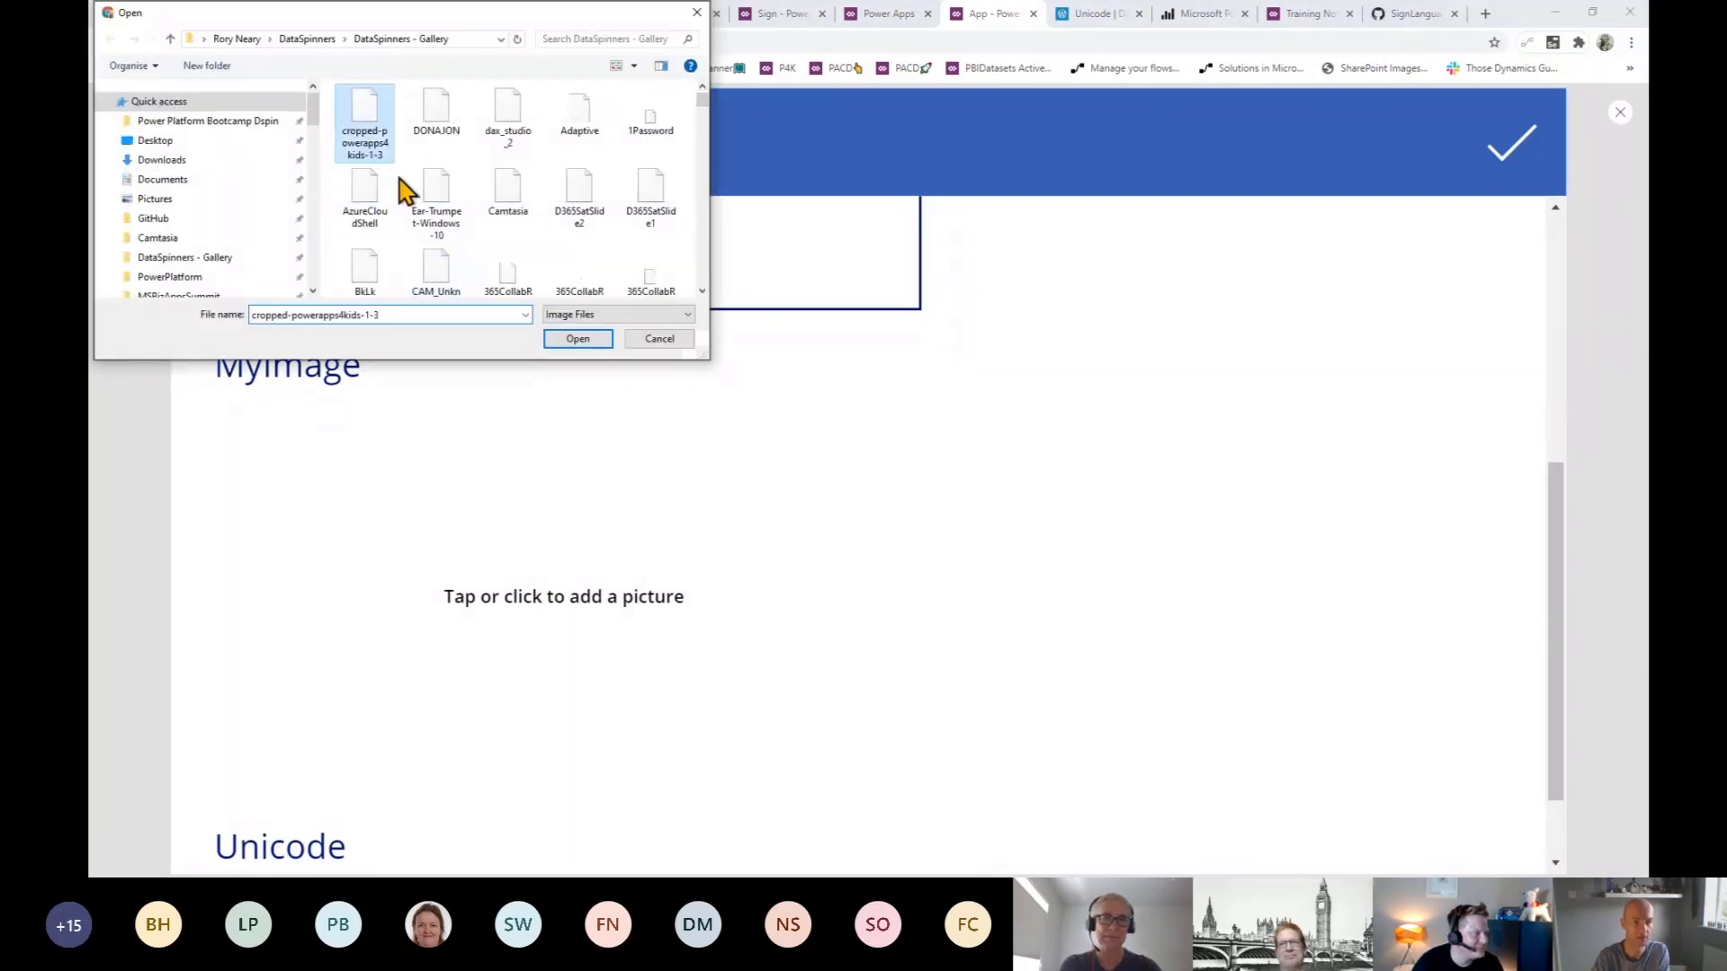
- Load the cropped-powerapps4kids-1-3 image into MyImage and return to the gallery list
left_click(368, 112)
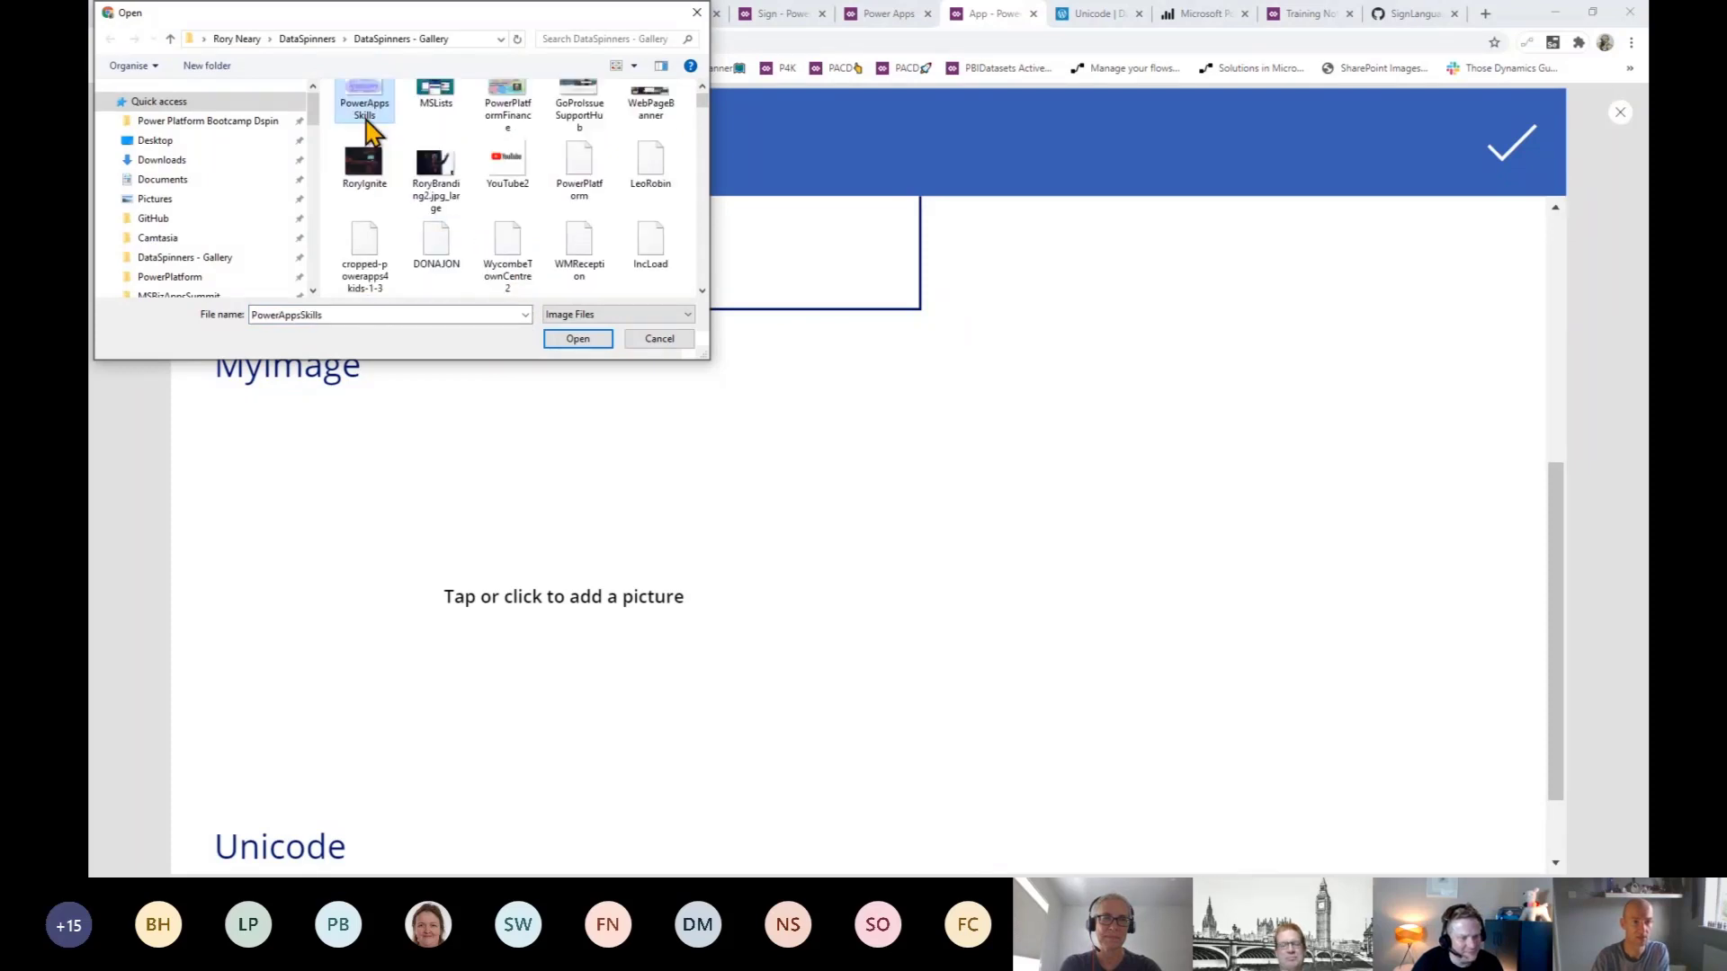
left_click(369, 263)
left_click(575, 339)
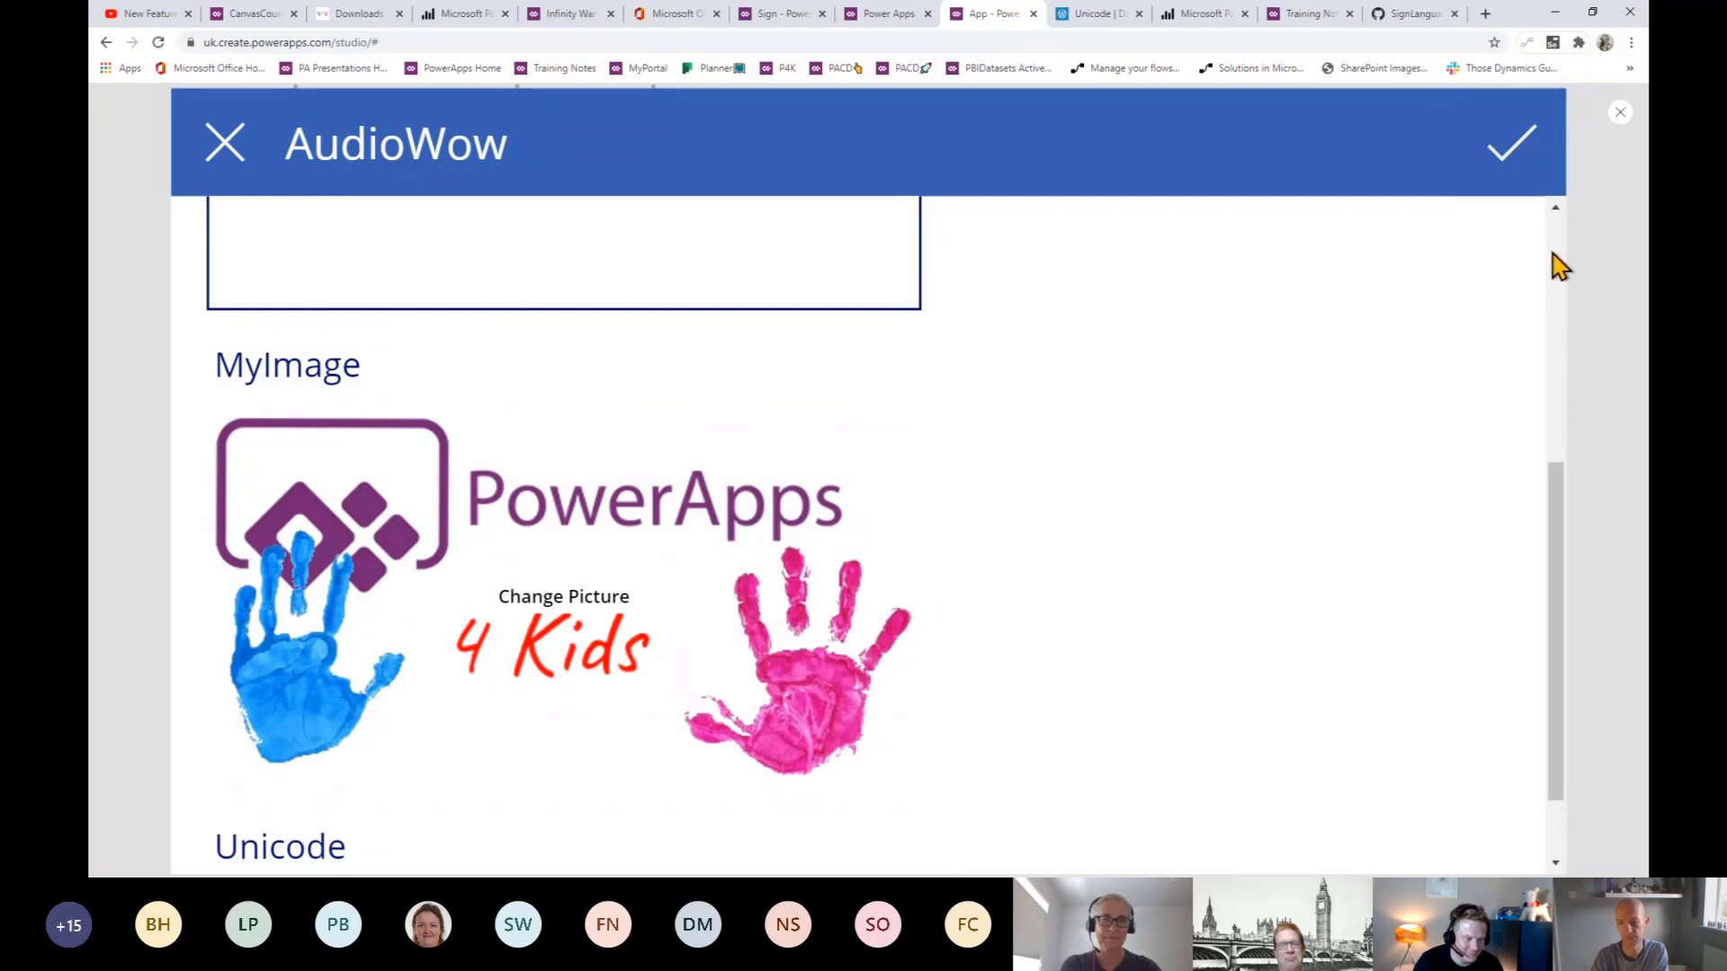
scroll(1555, 257, "up", 5)
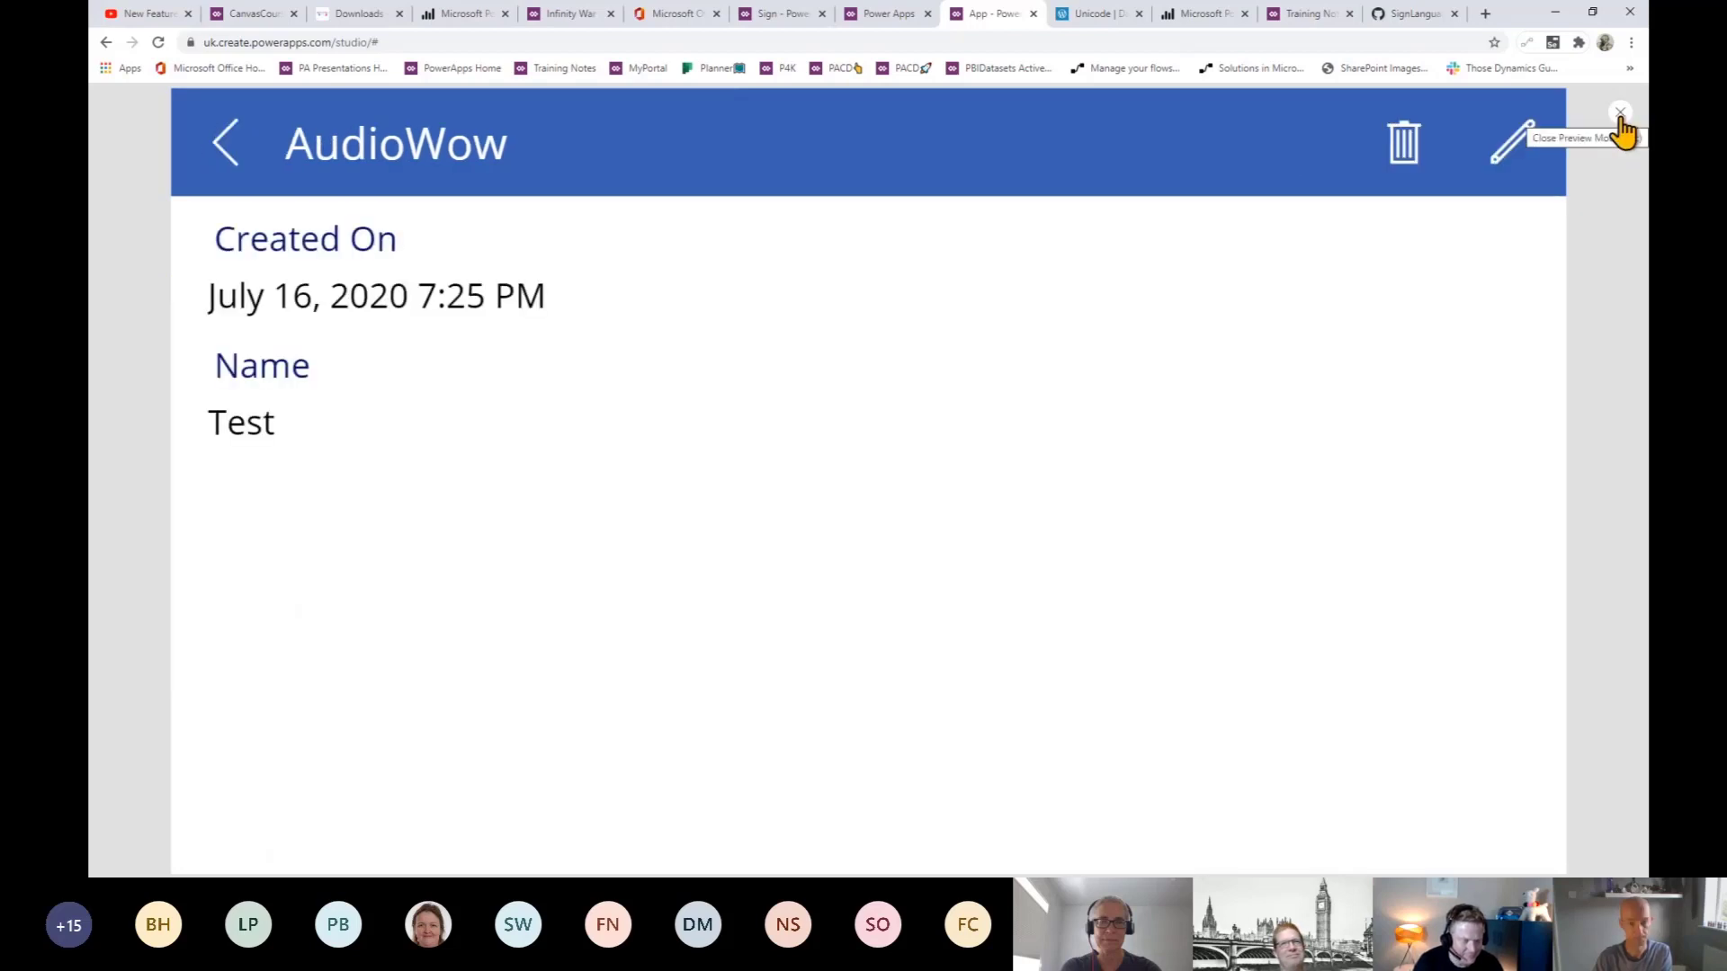
left_click(225, 153)
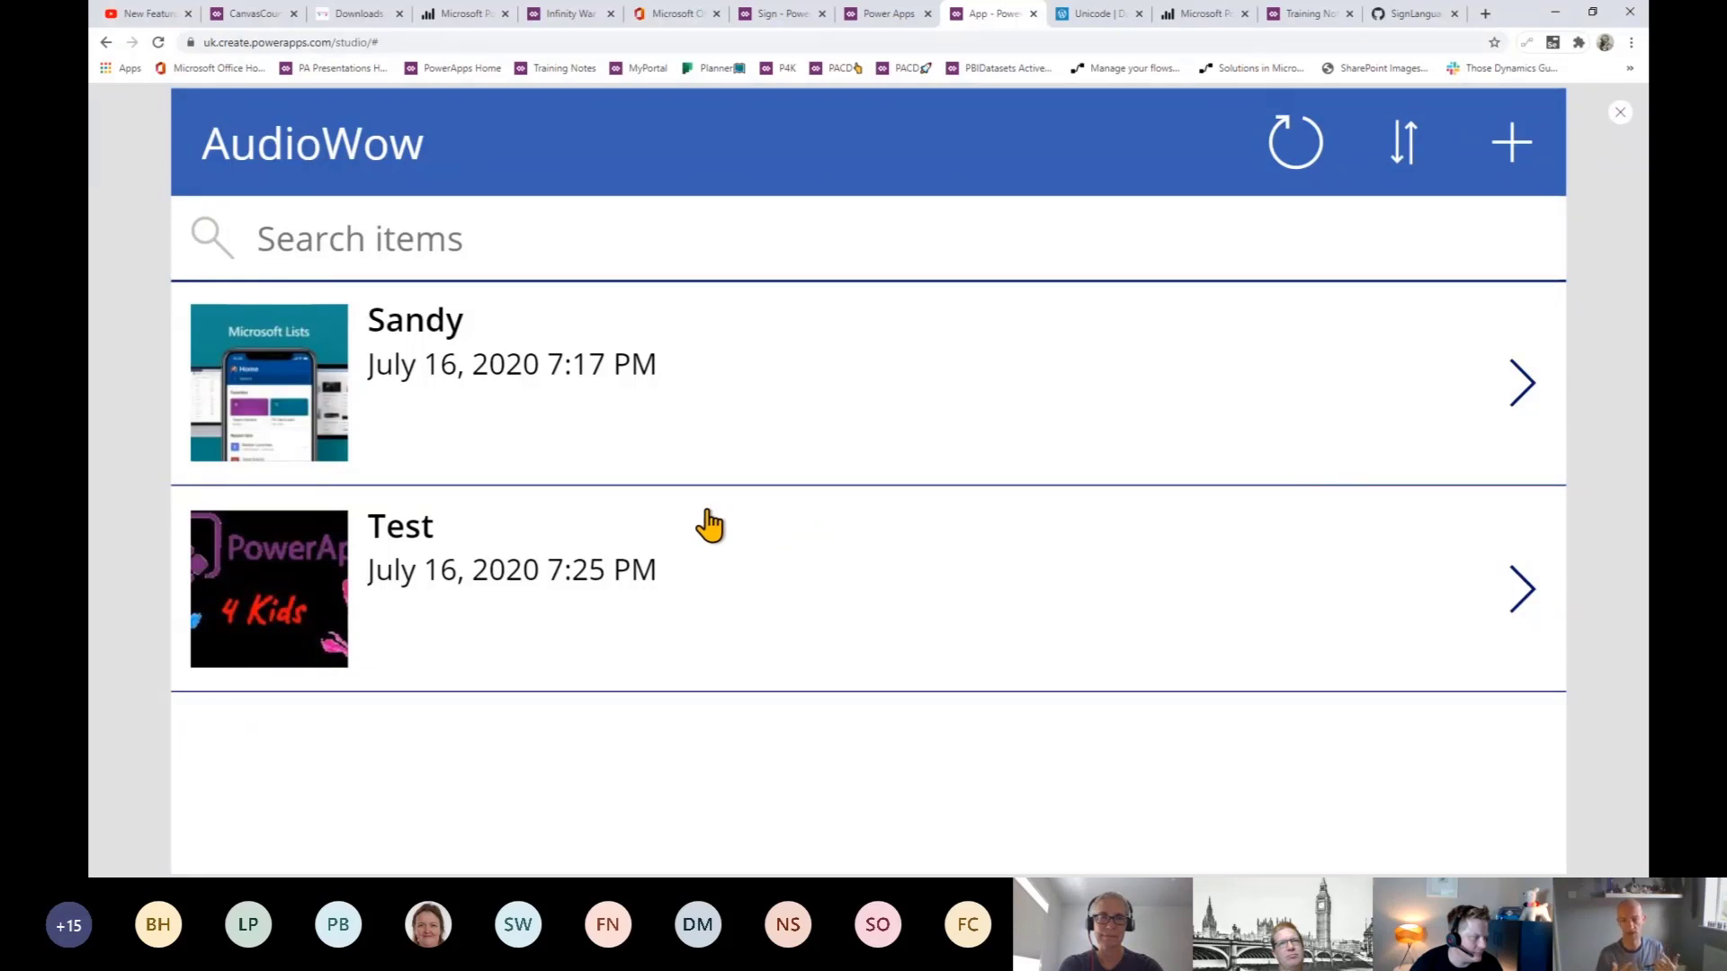
- Set BrowseGallery1's TemplateFill to If(ThisItem.IsSelected,LightGray,White) and preview the app
key("Escape")
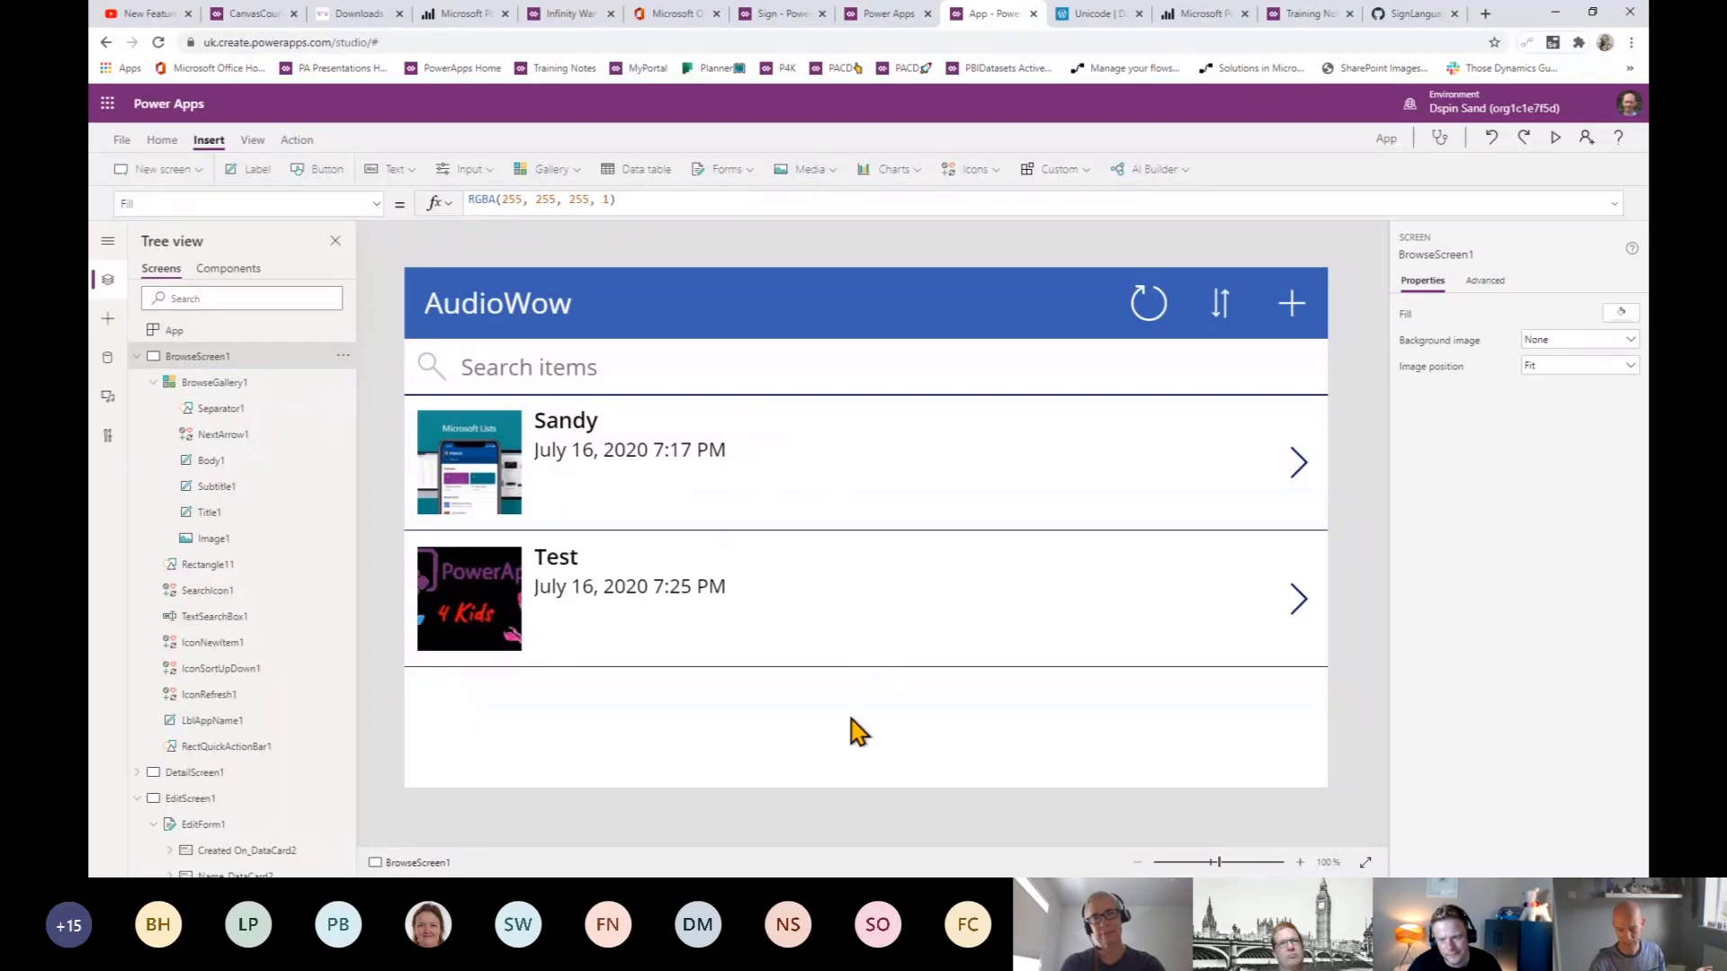
left_click(903, 726)
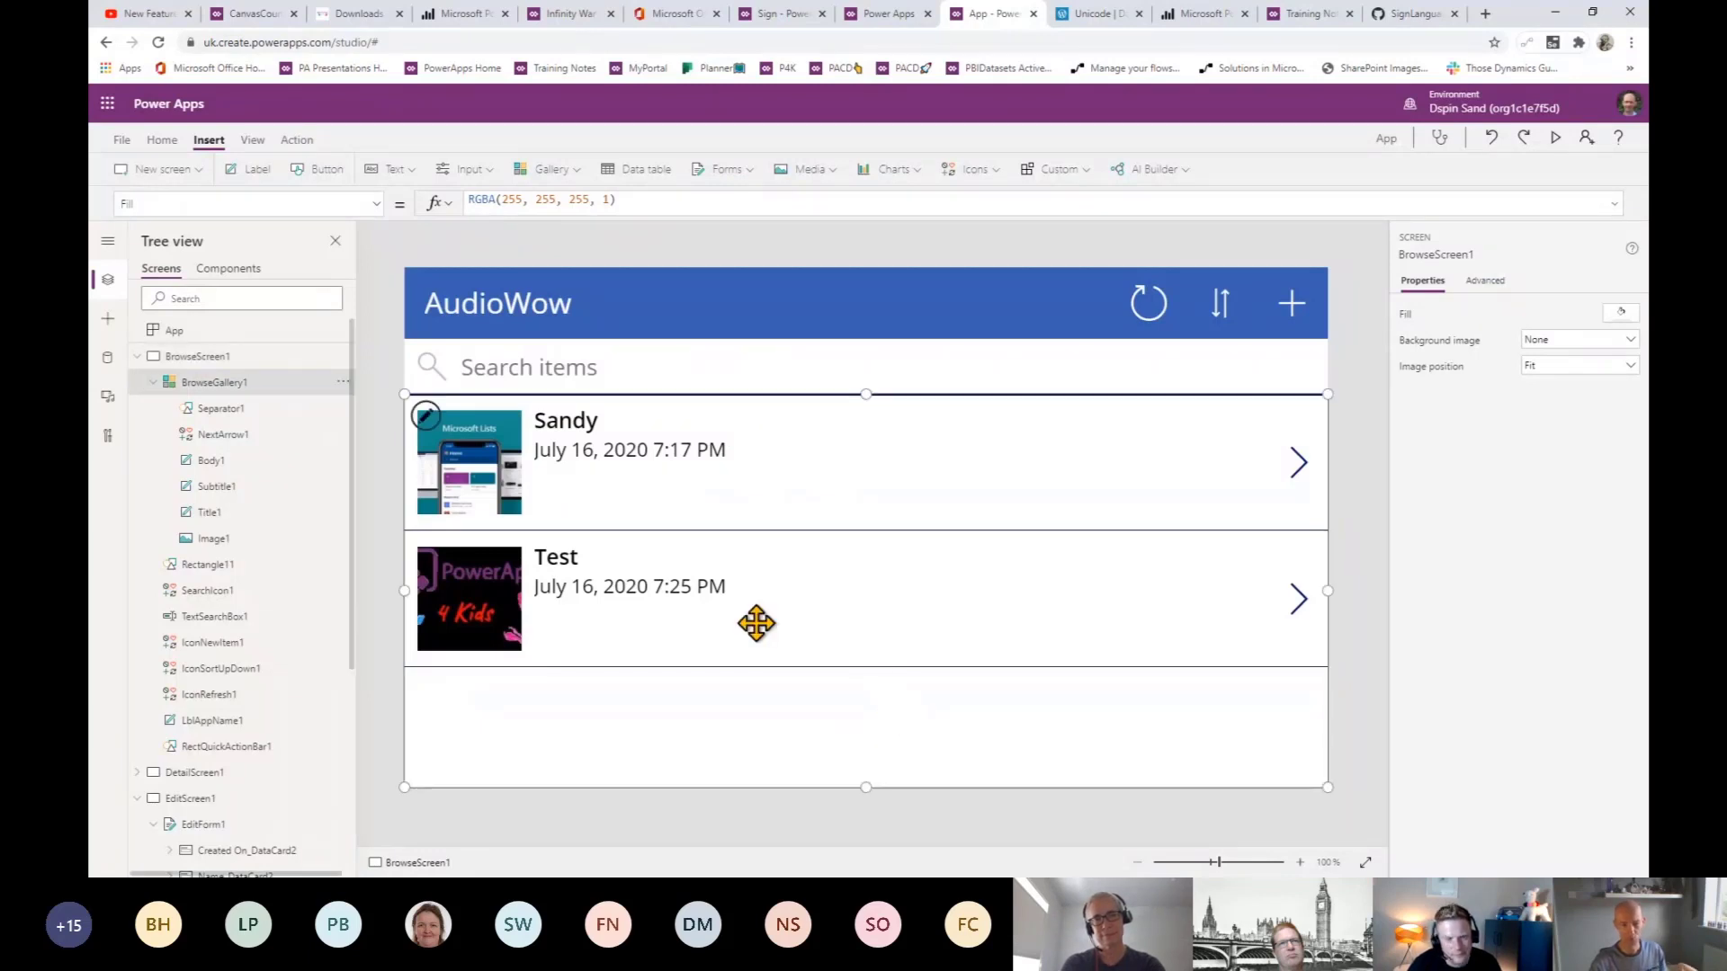
left_click(160, 206)
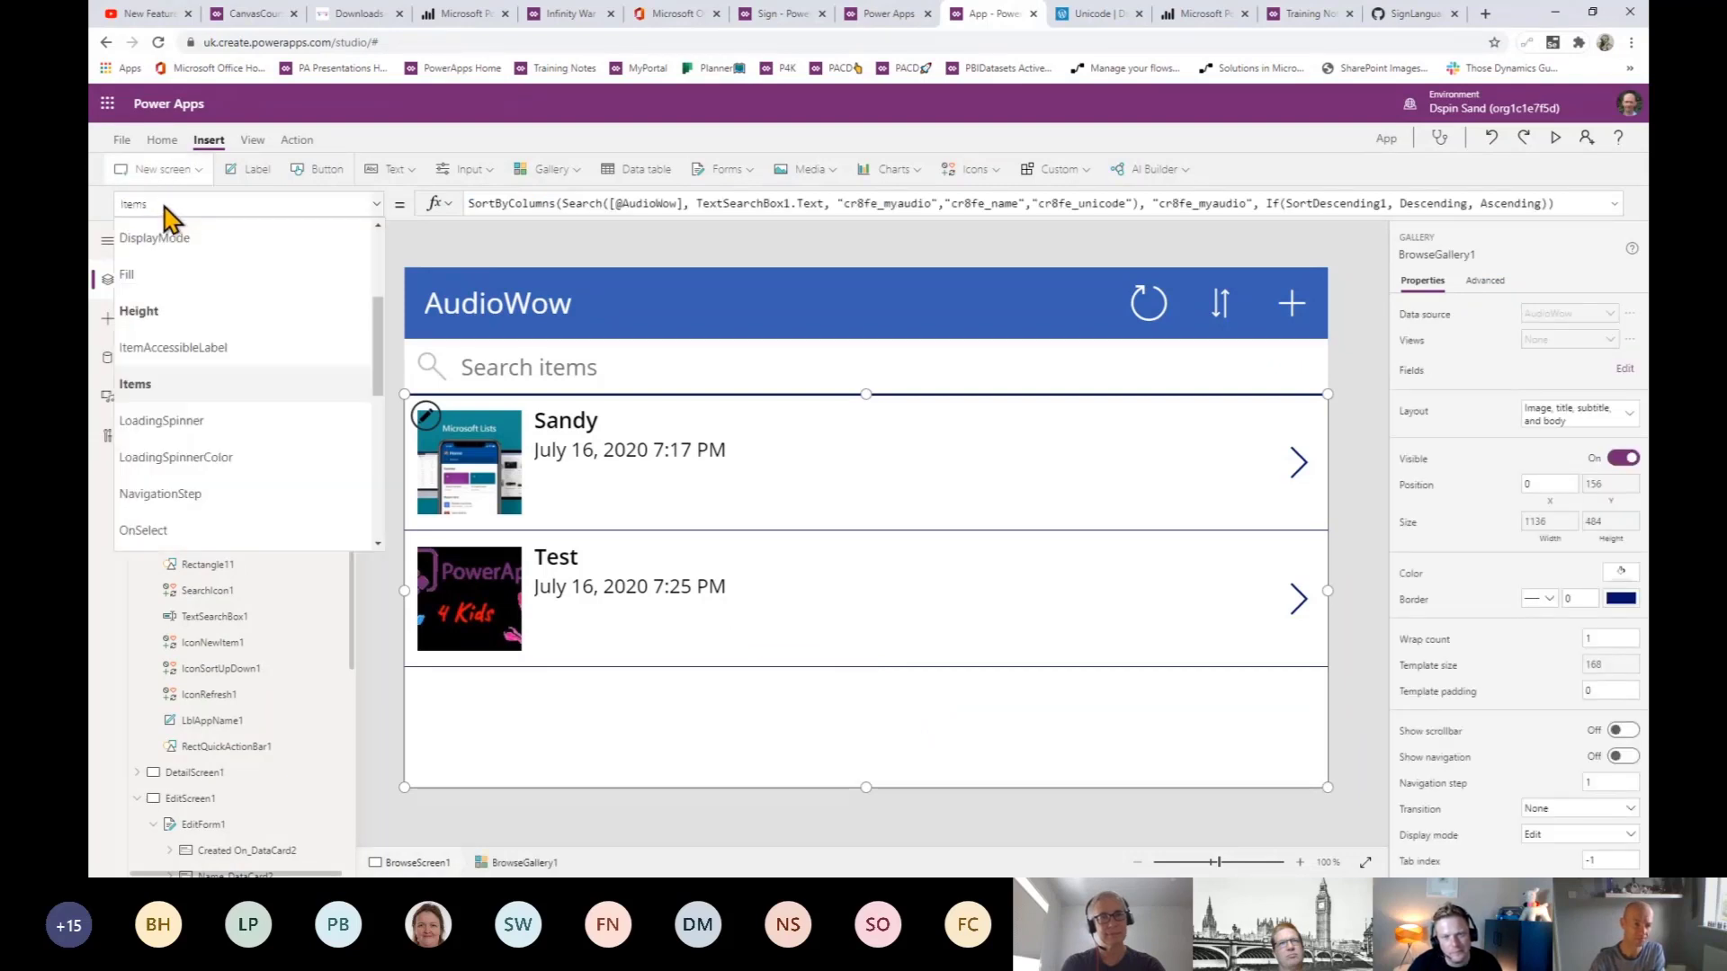
left_click(225, 205)
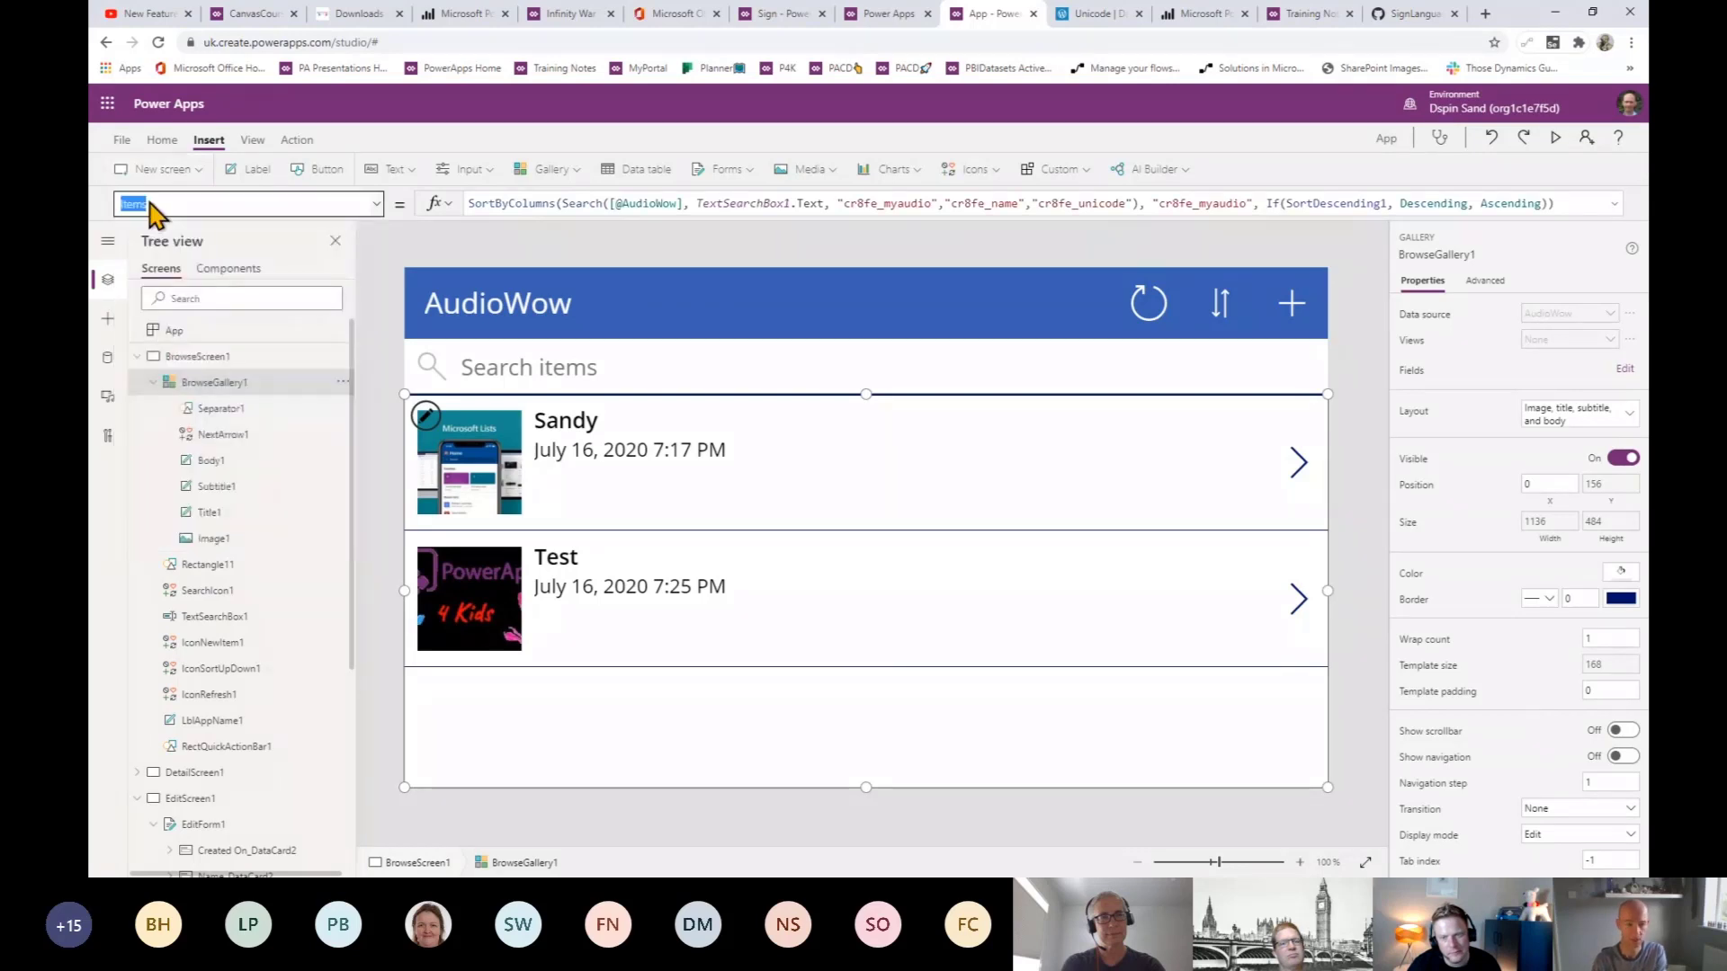
type("Templa")
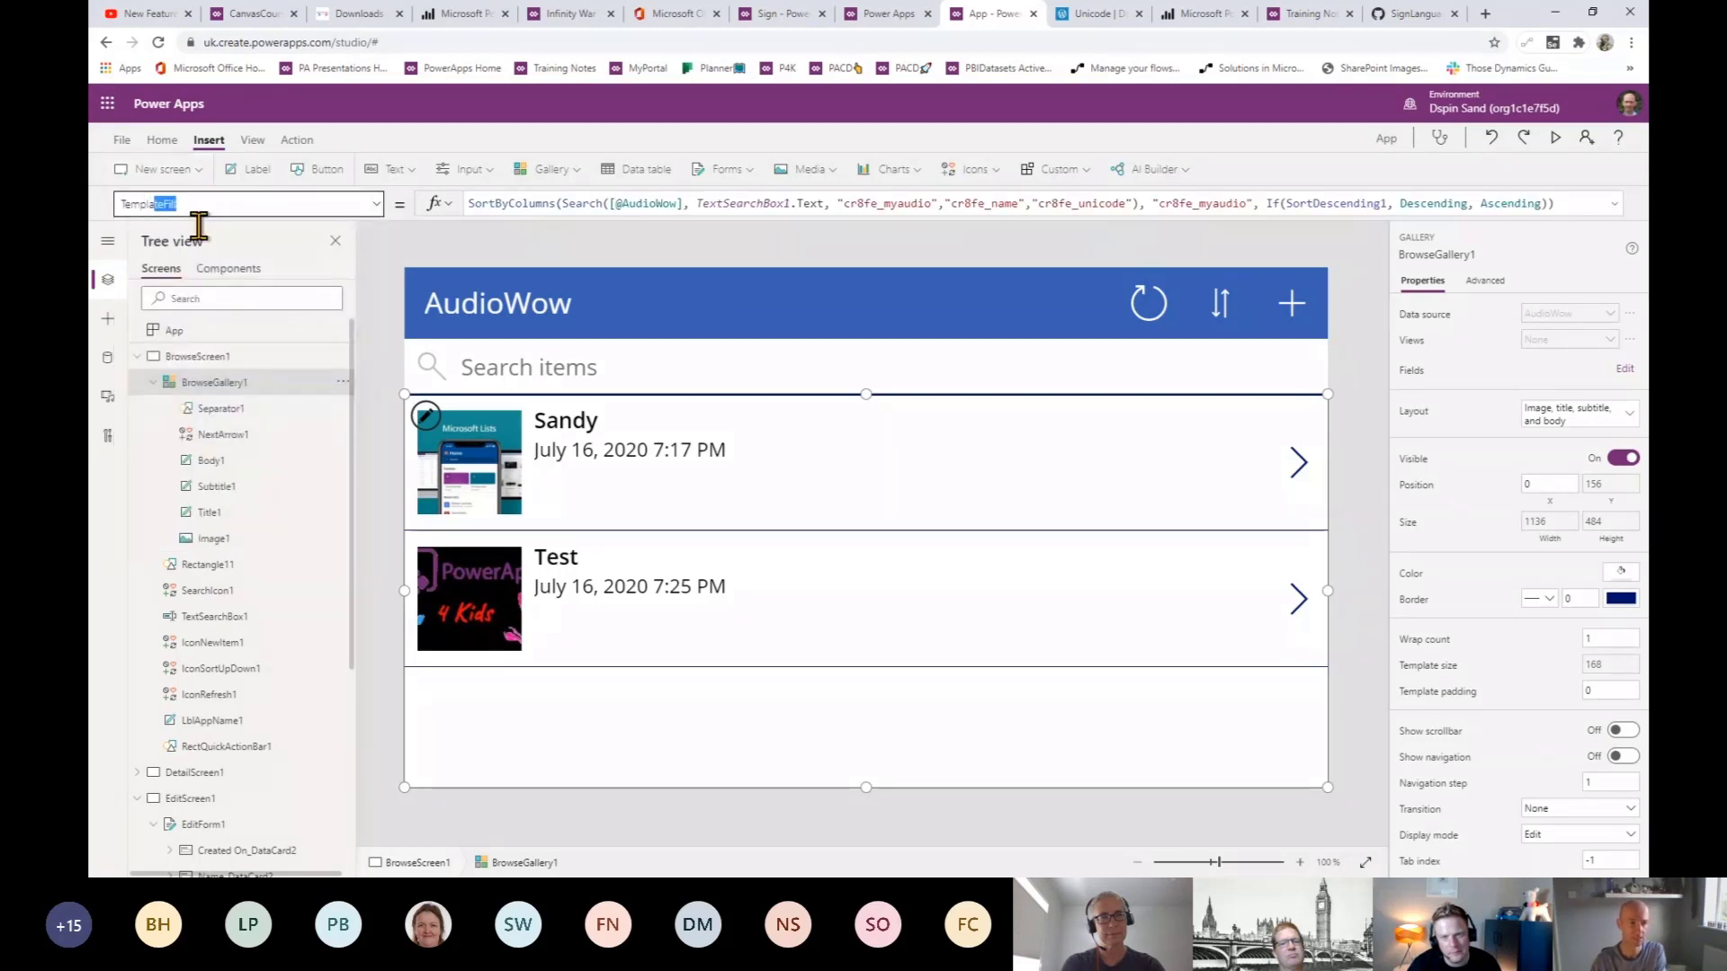
type("teFill")
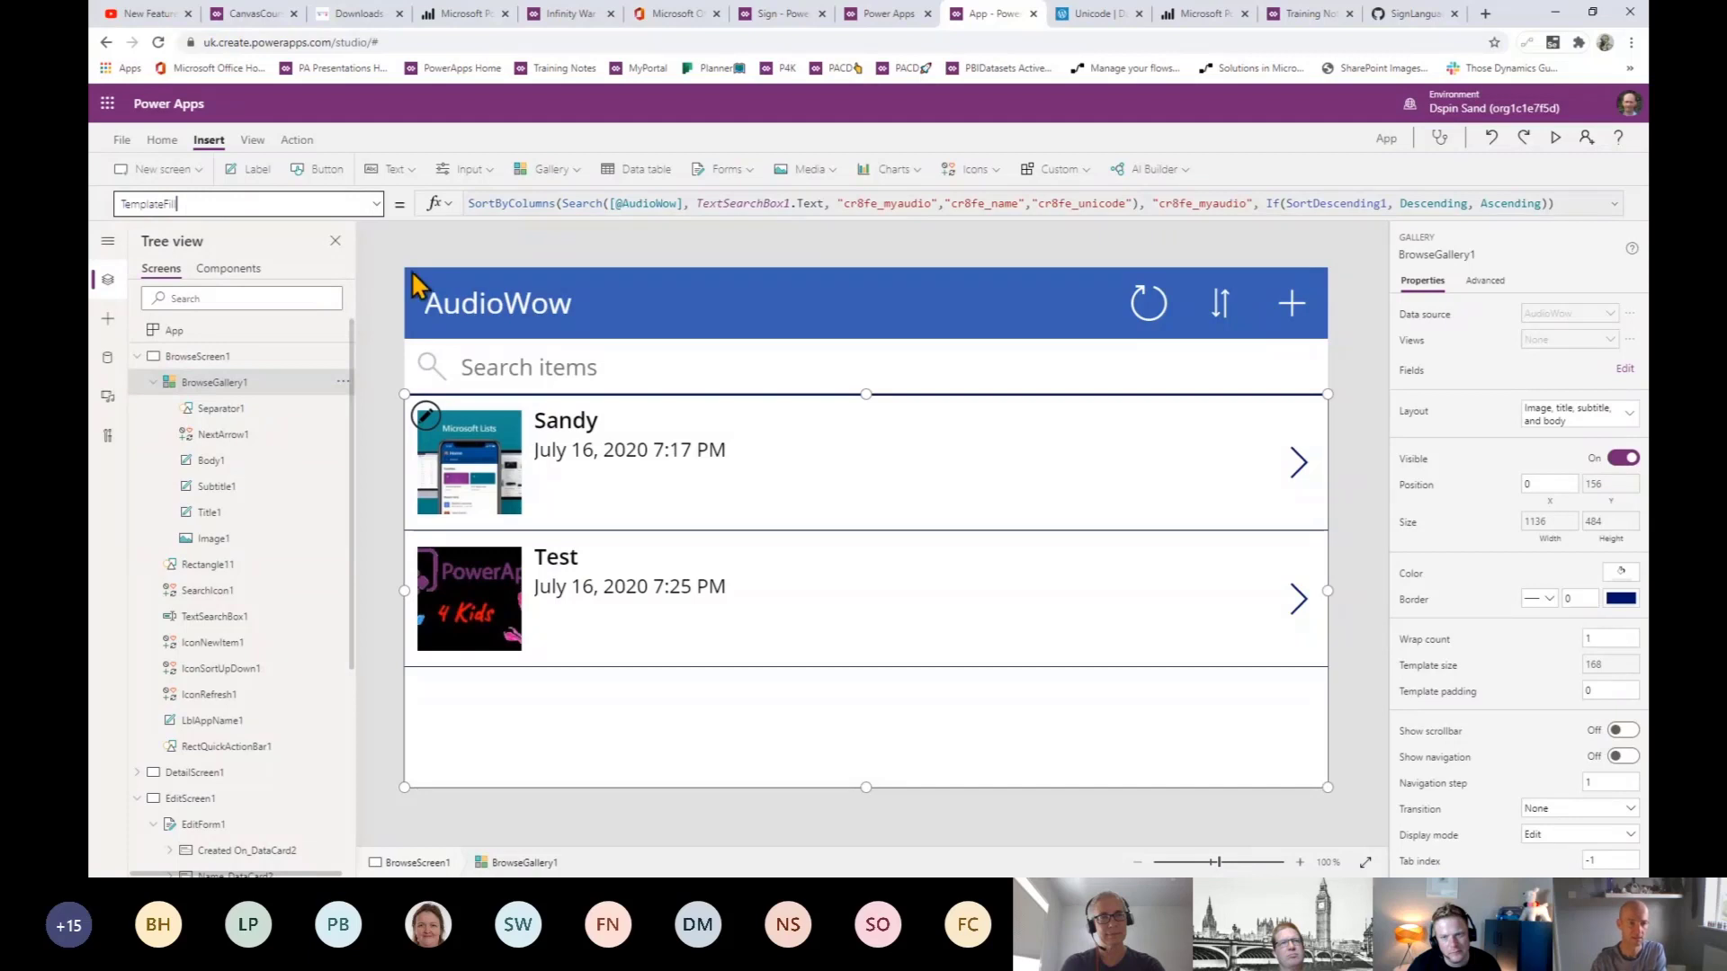
key("Return")
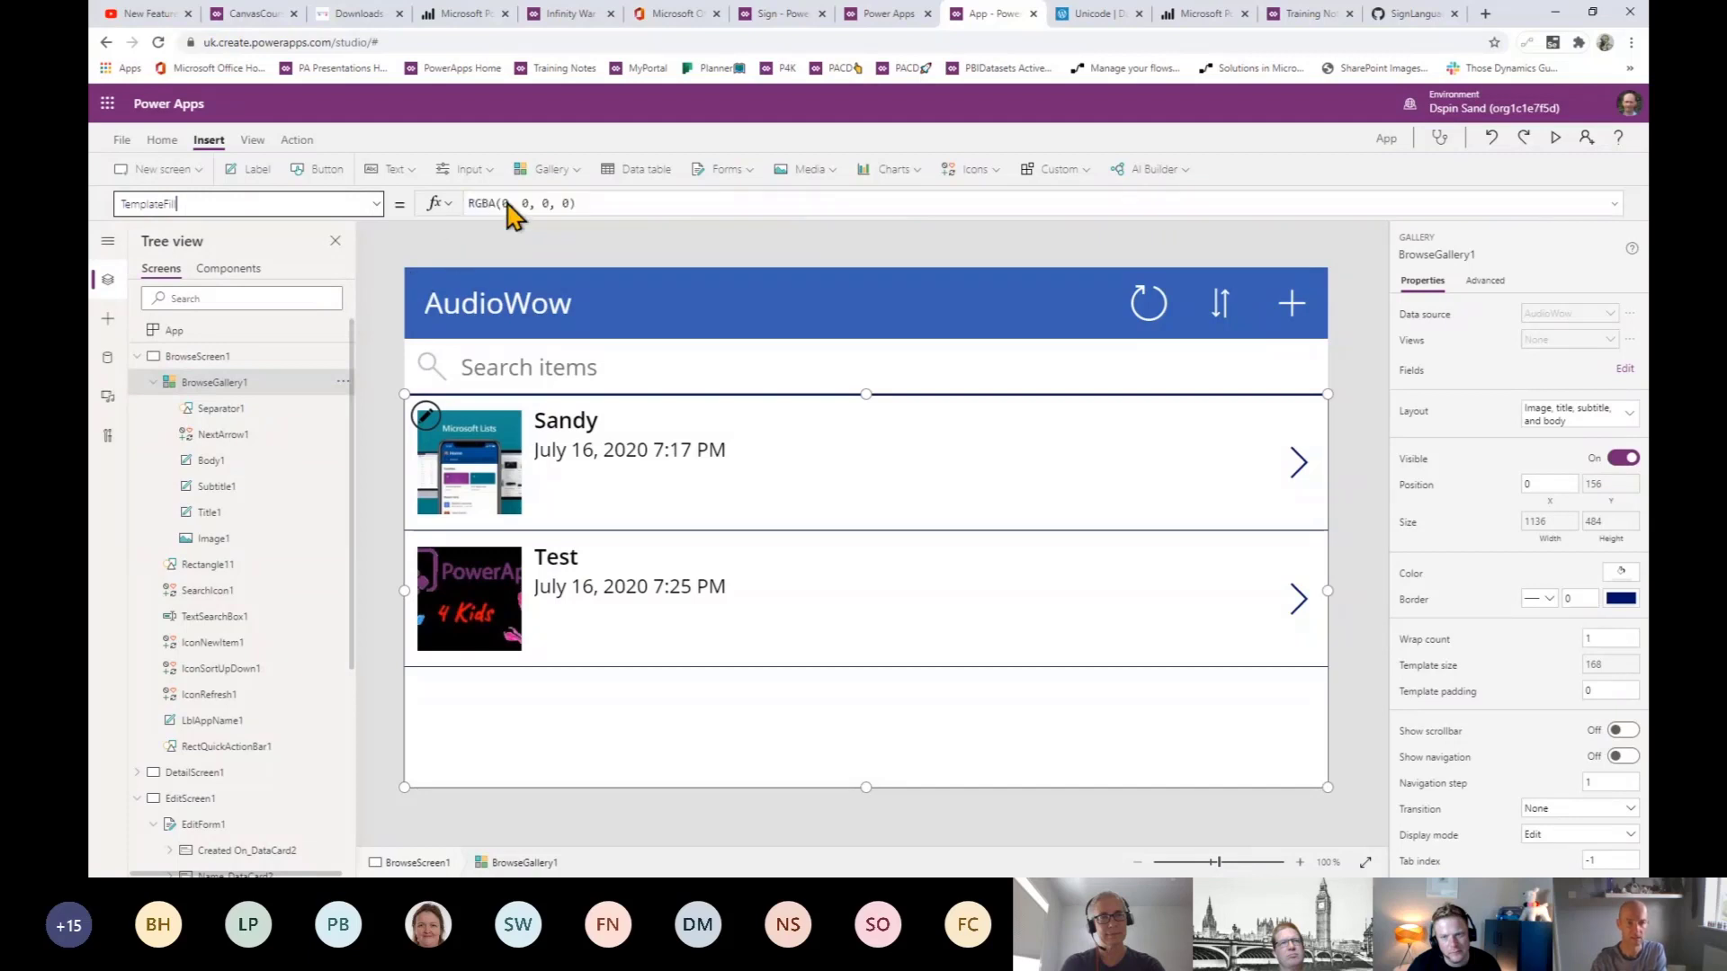
left_click(595, 205)
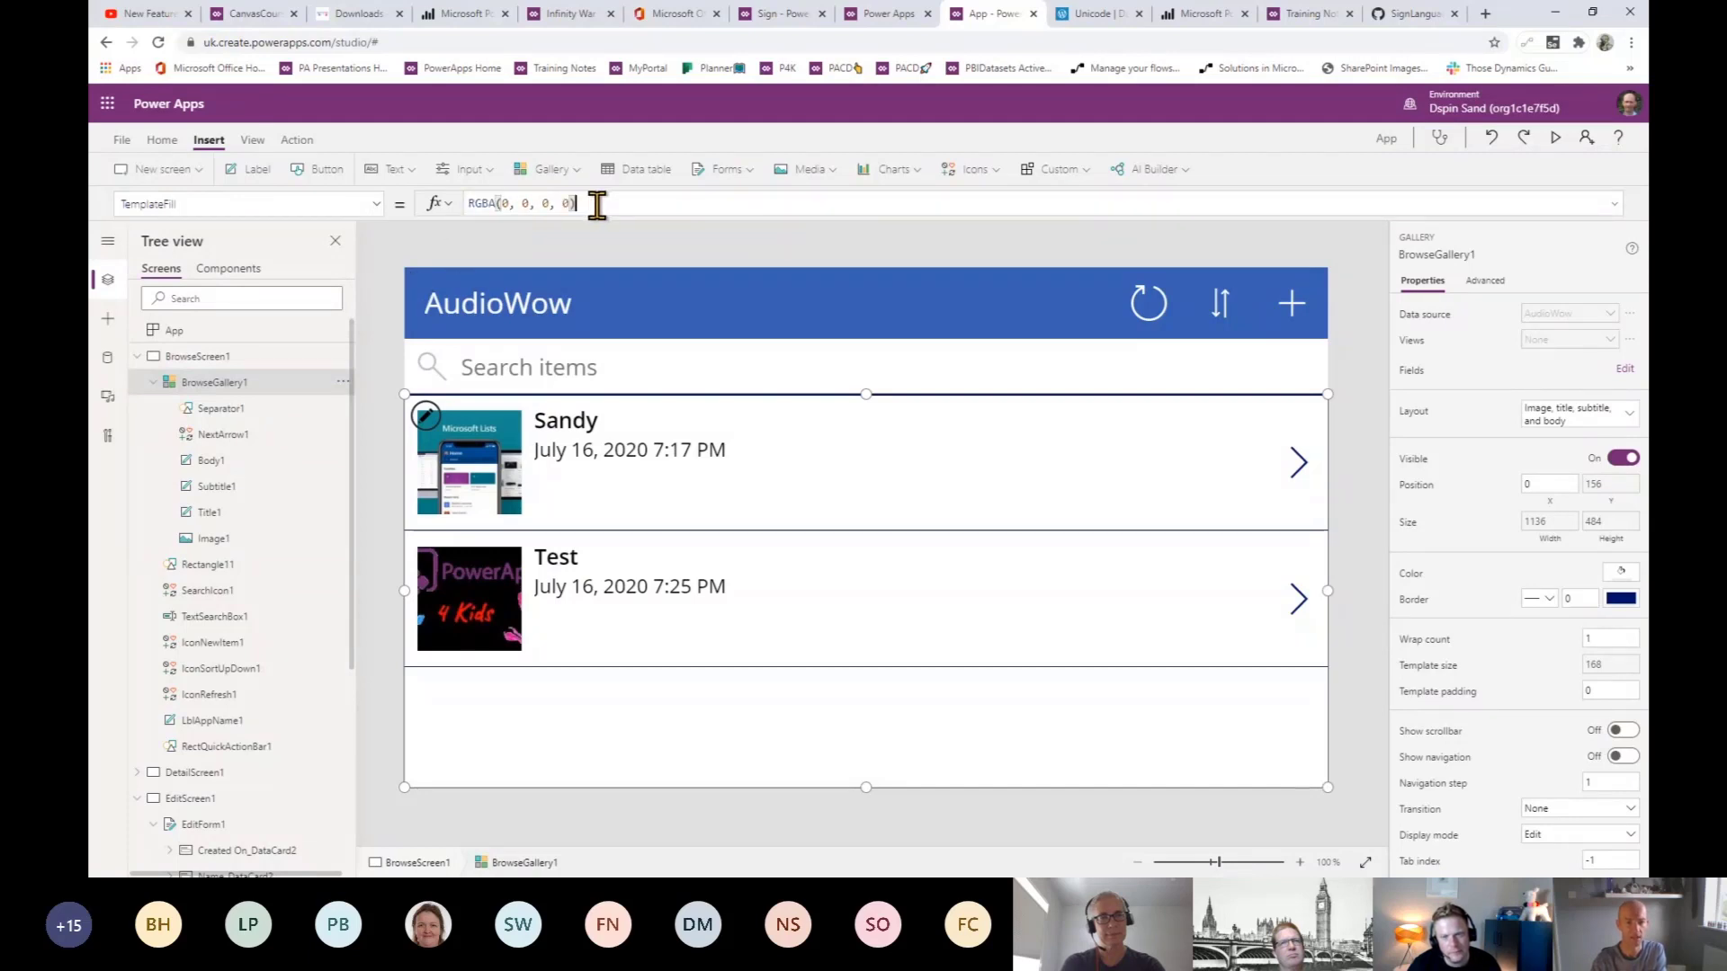
key("ctrl+a")
type("If(ThisItem.IsSelected,LightGray,White)")
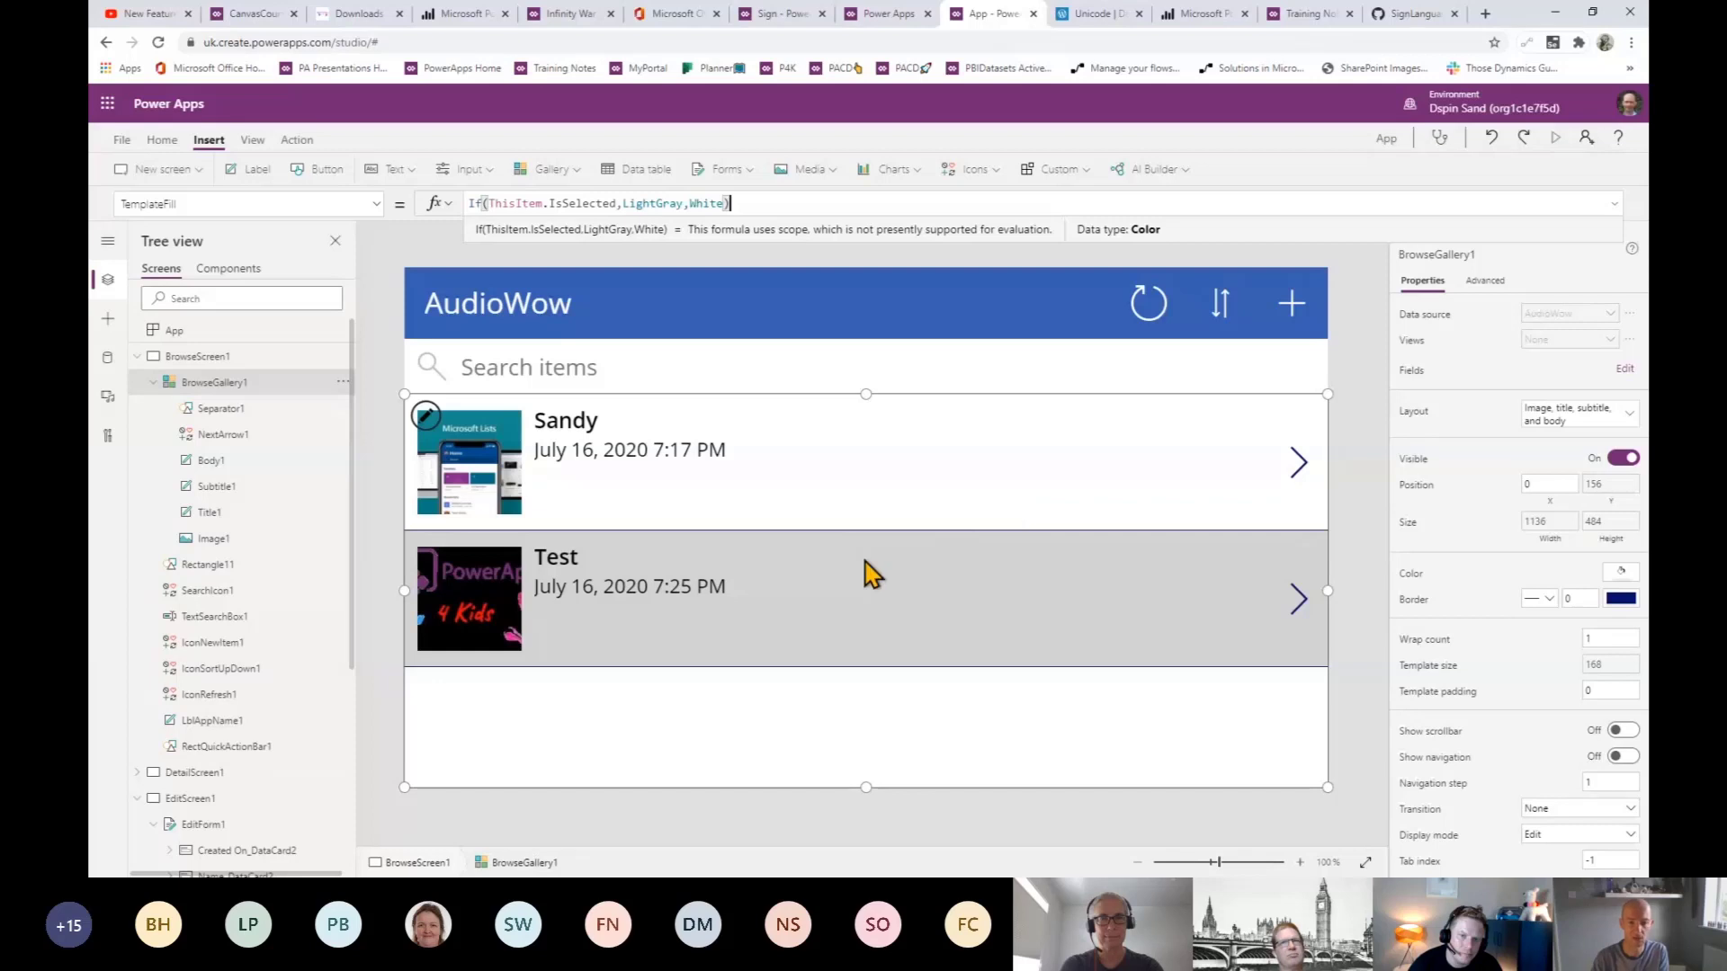
key("F5")
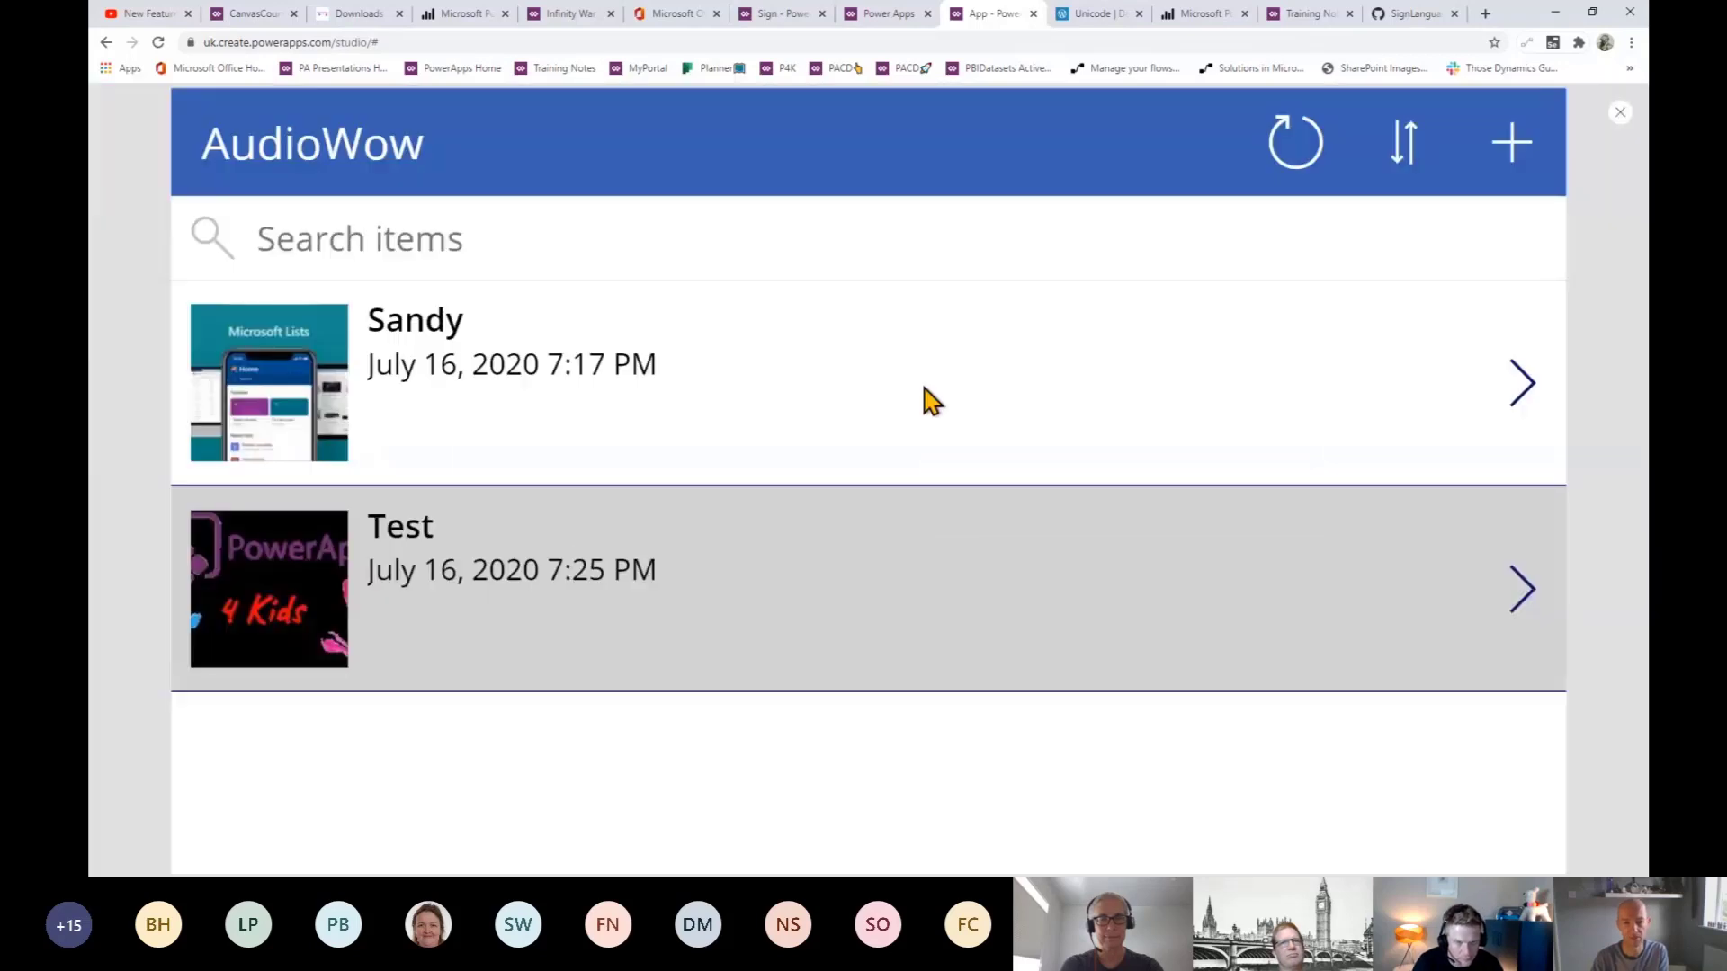
- Select the Sandy and Test rows to check the gray highlight, open their details, then exit preview
left_click(925, 397)
left_click(945, 592)
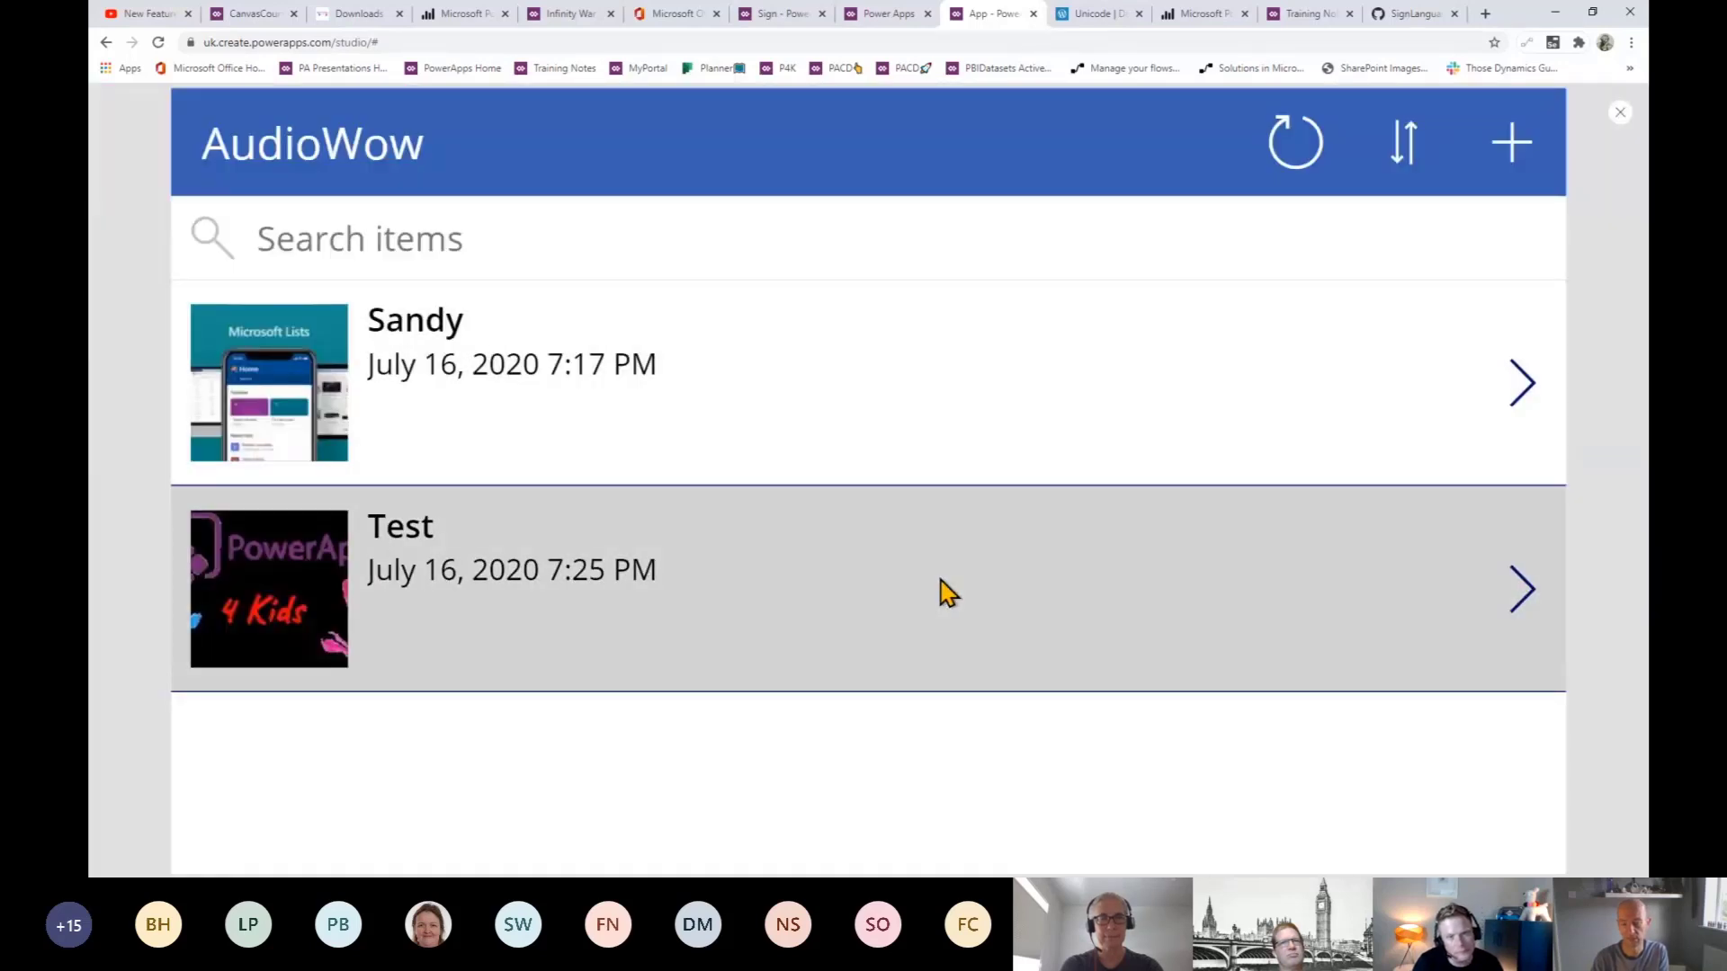
left_click(924, 405)
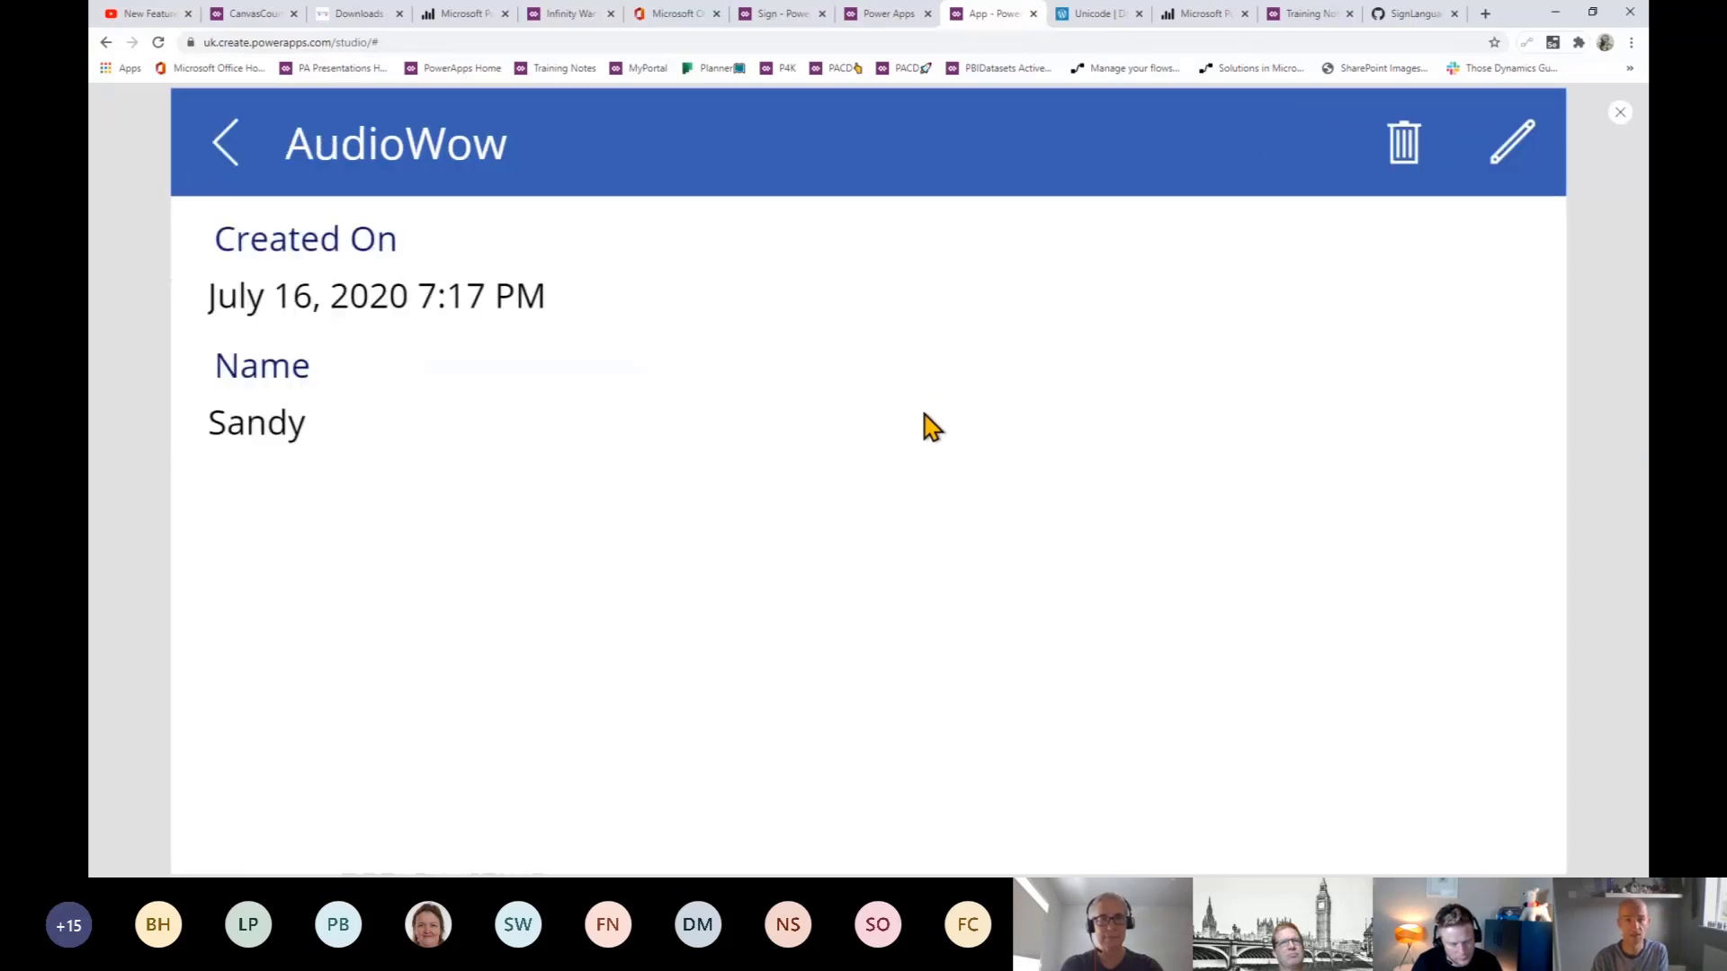
left_click(235, 171)
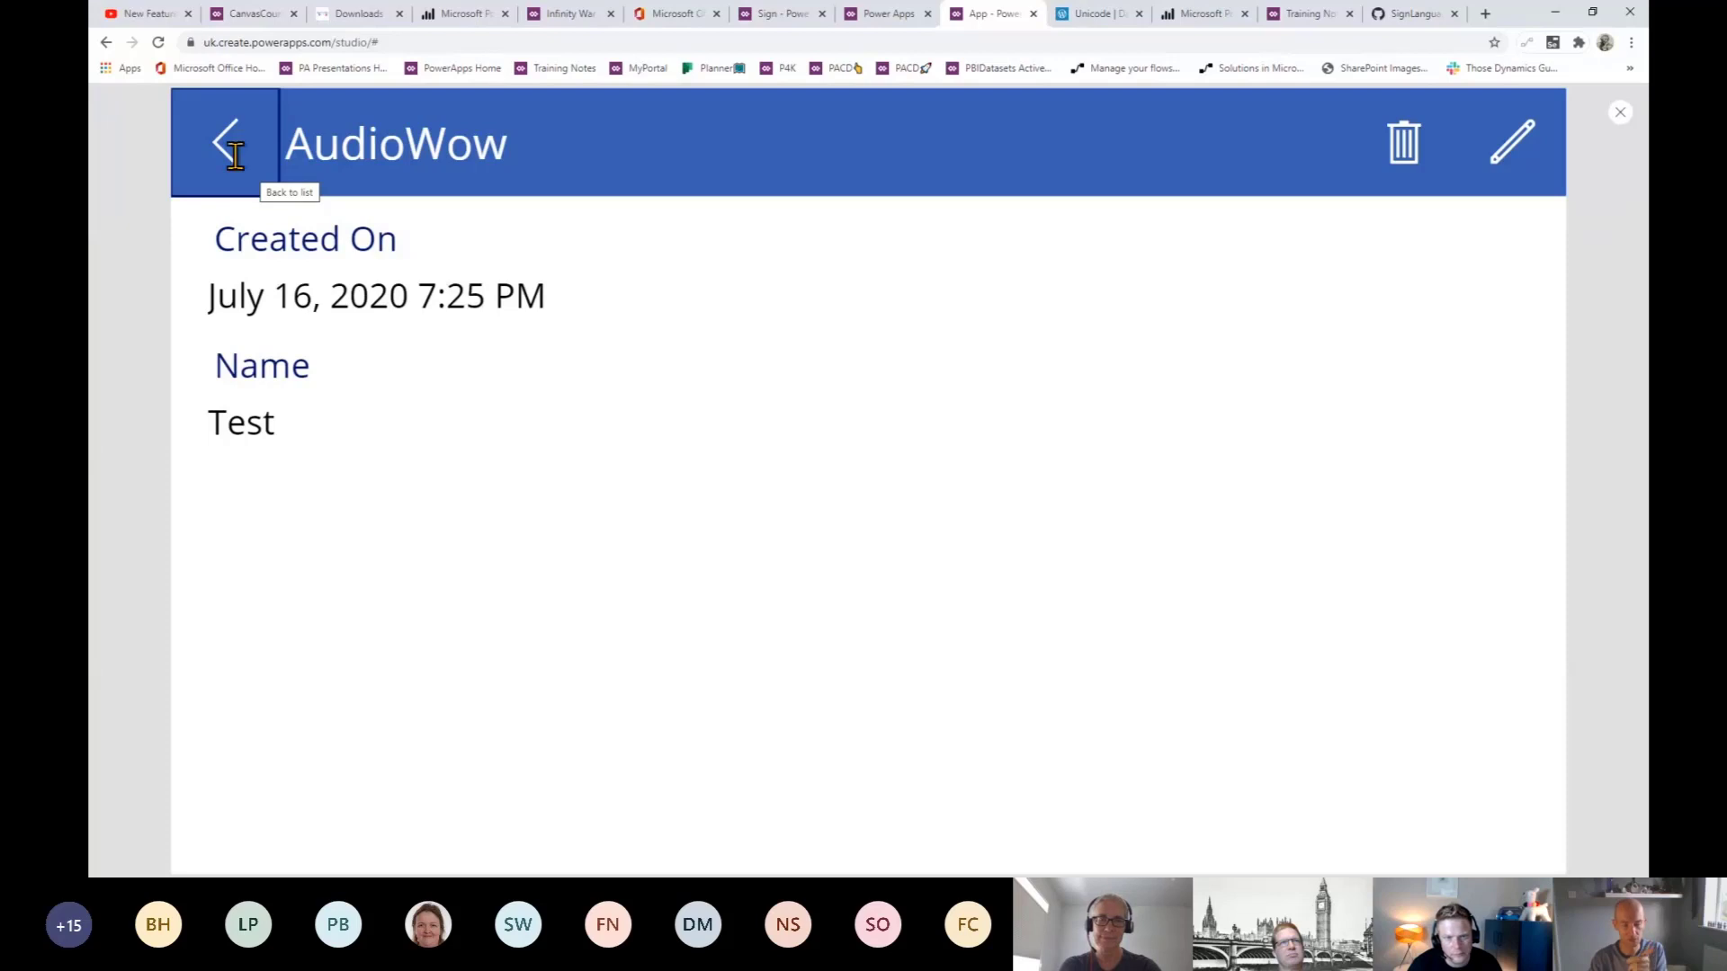
left_click(235, 160)
left_click(1519, 589)
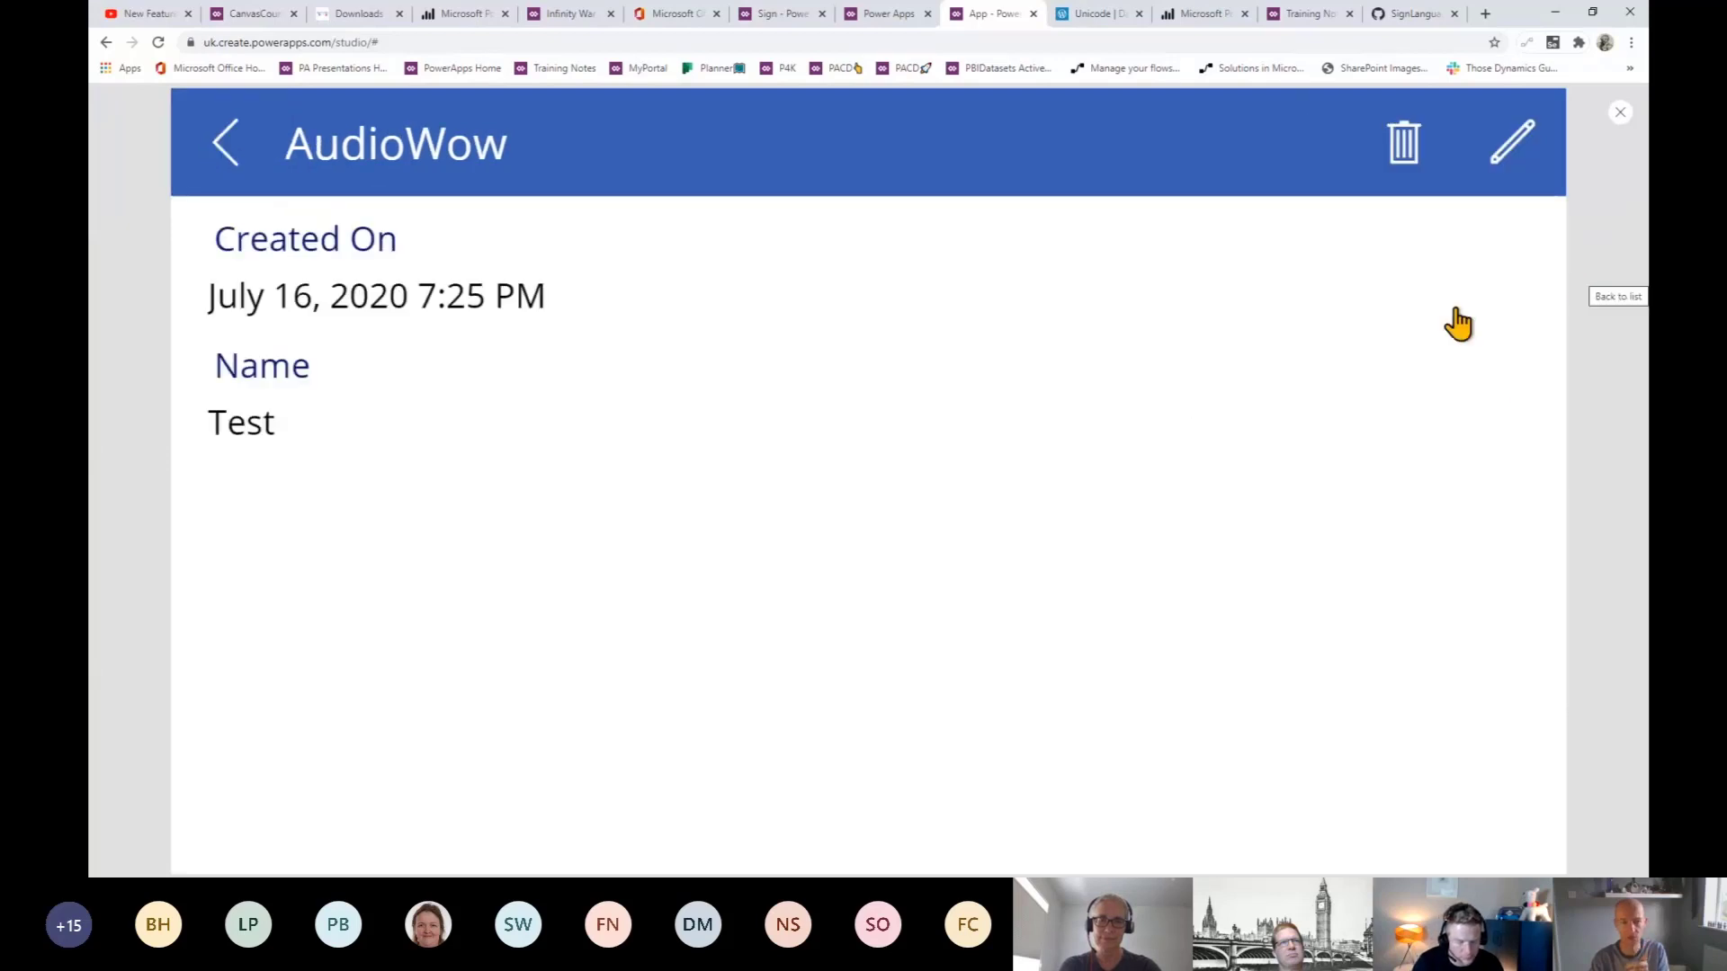
left_click(231, 154)
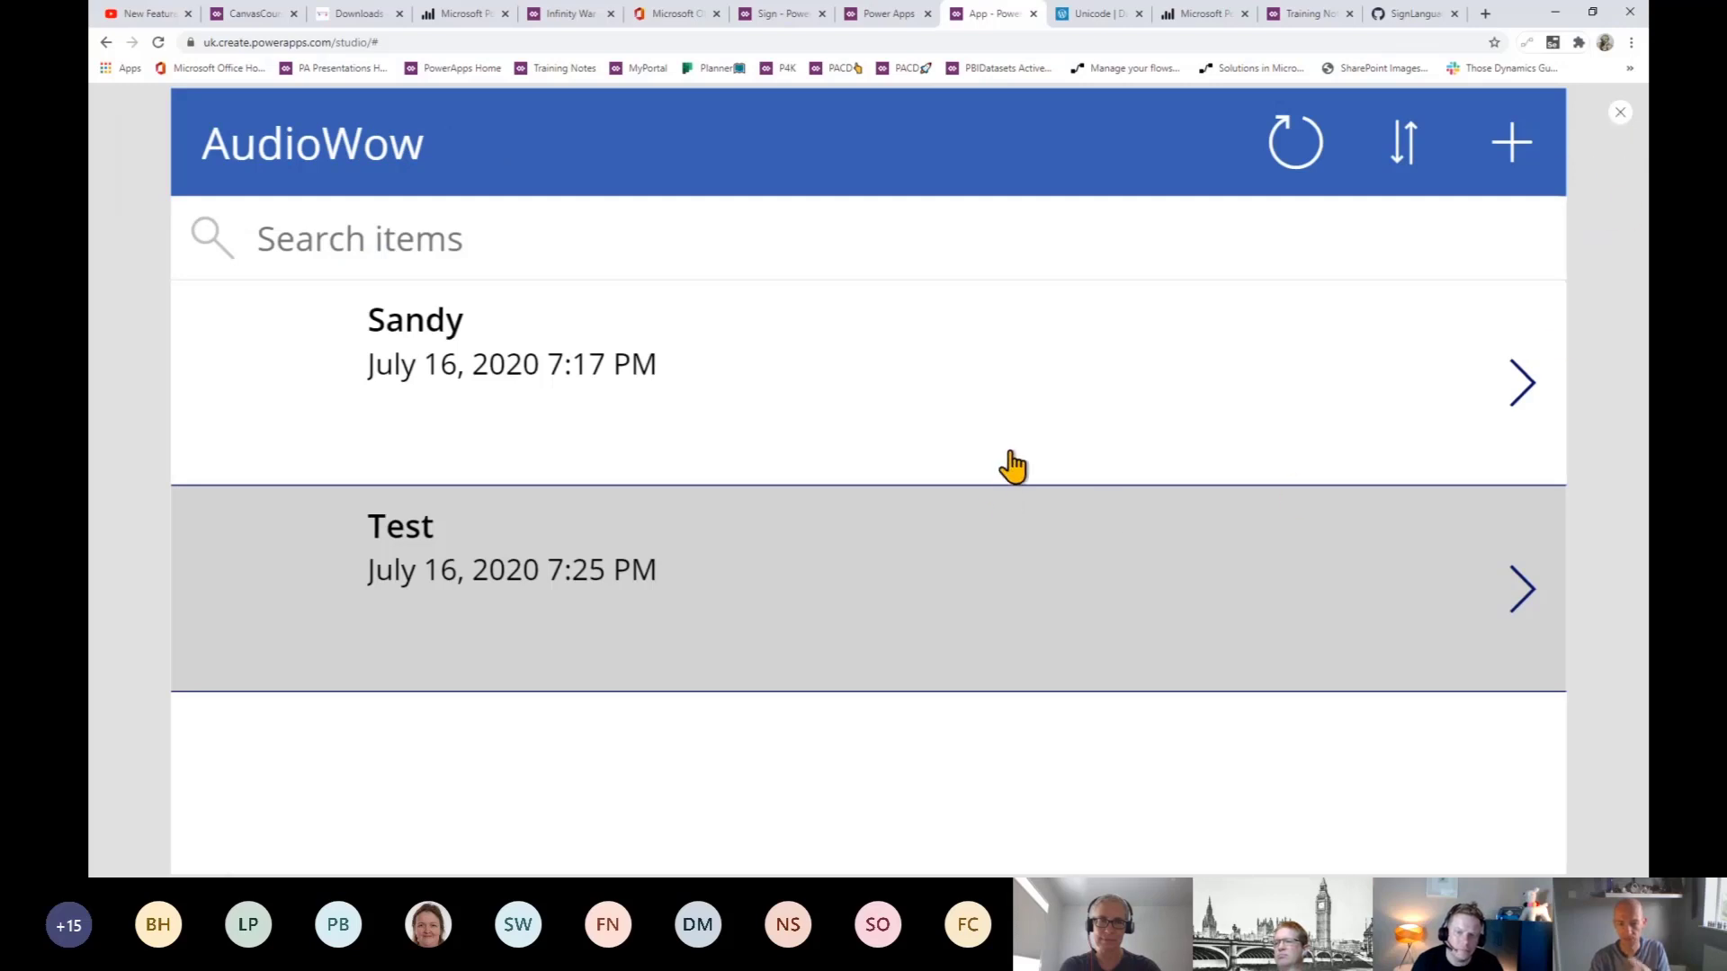
left_click(1619, 115)
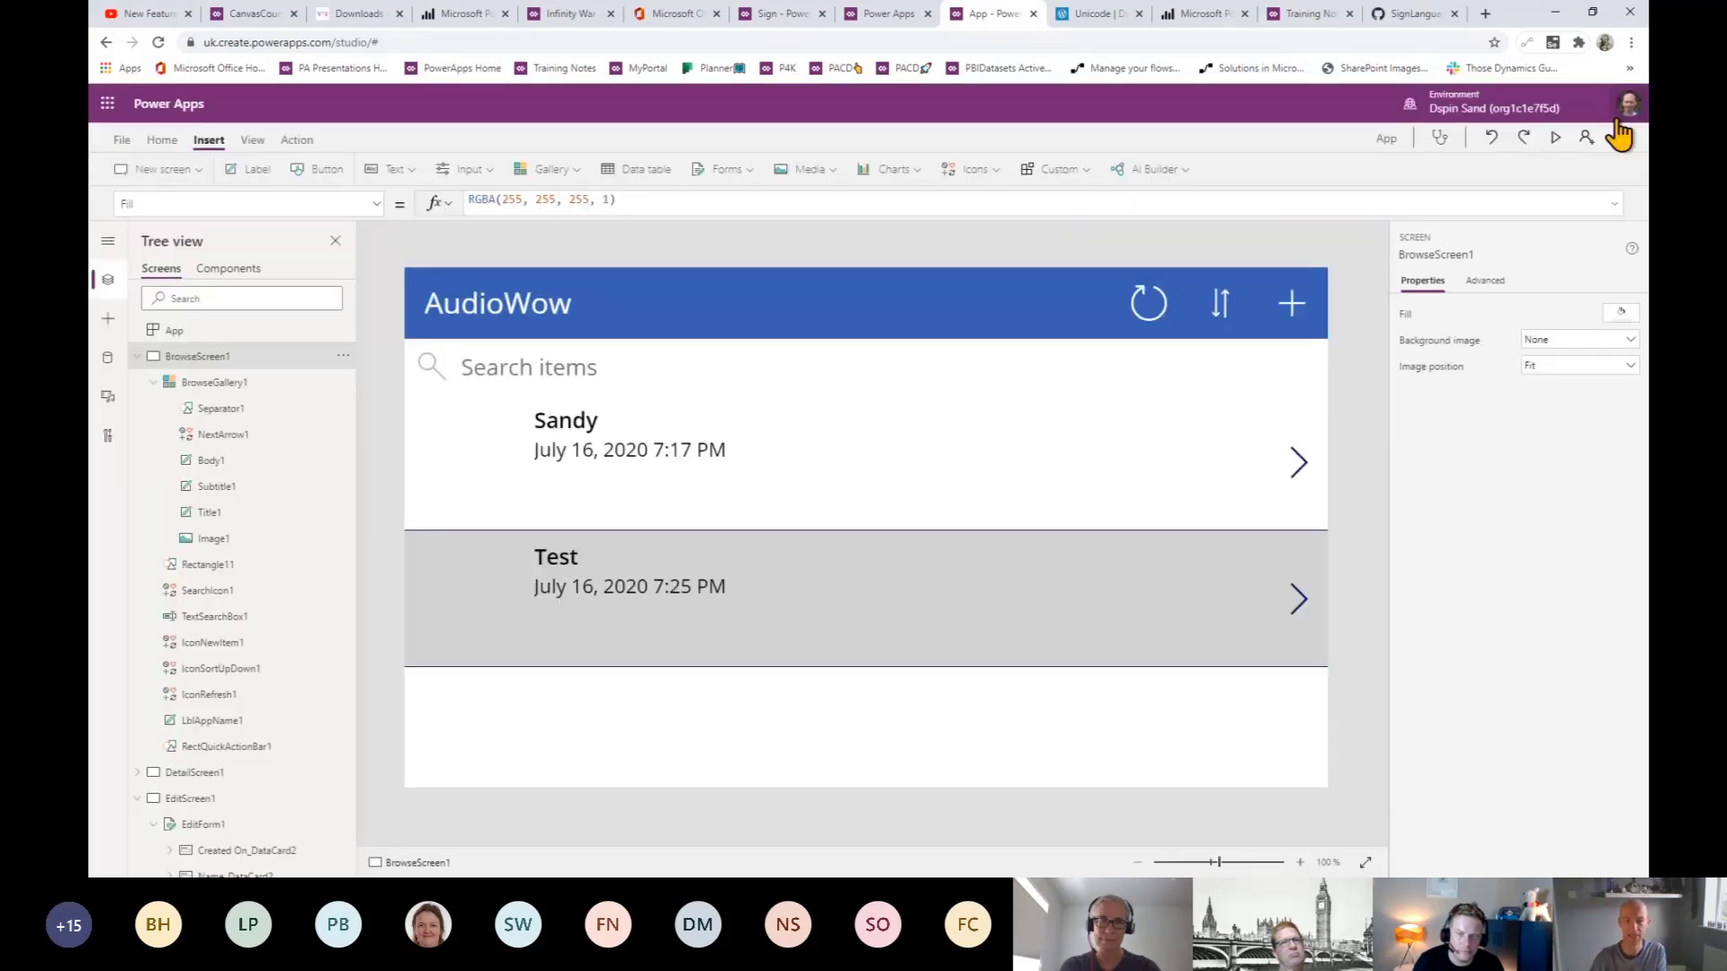
- Select BrowseGallery1 and display its TemplateFill formula If(ThisItem.IsSelected,LightGray,White)
left_click(816, 490)
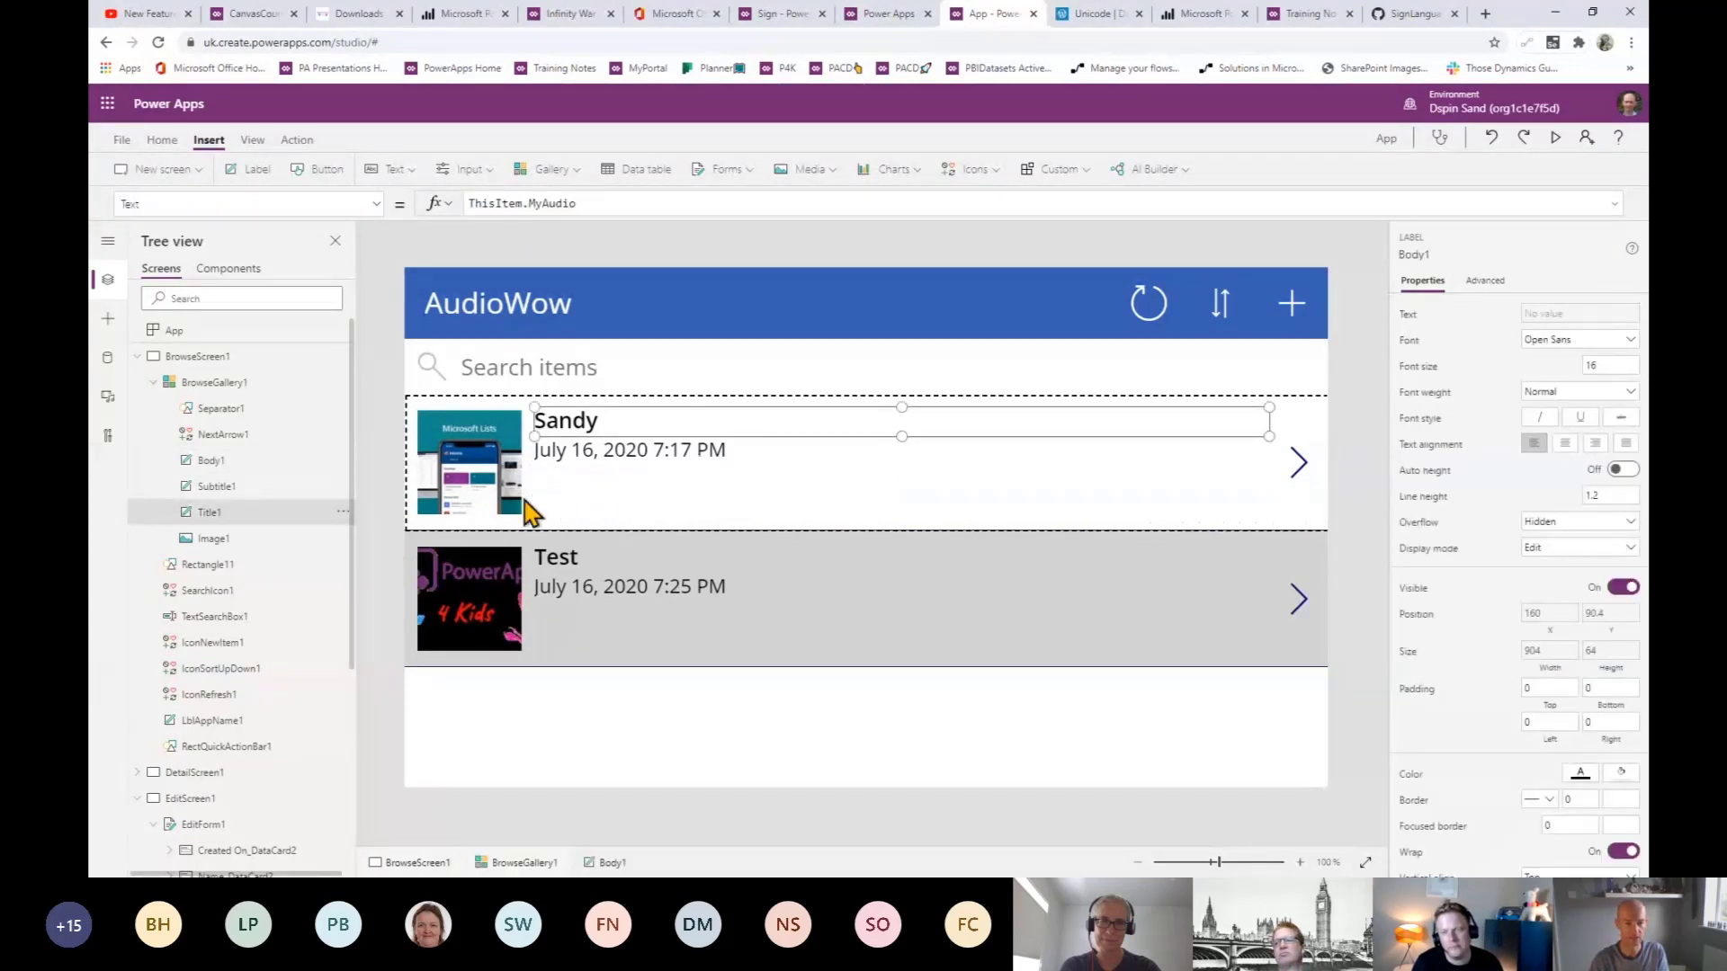
left_click(215, 383)
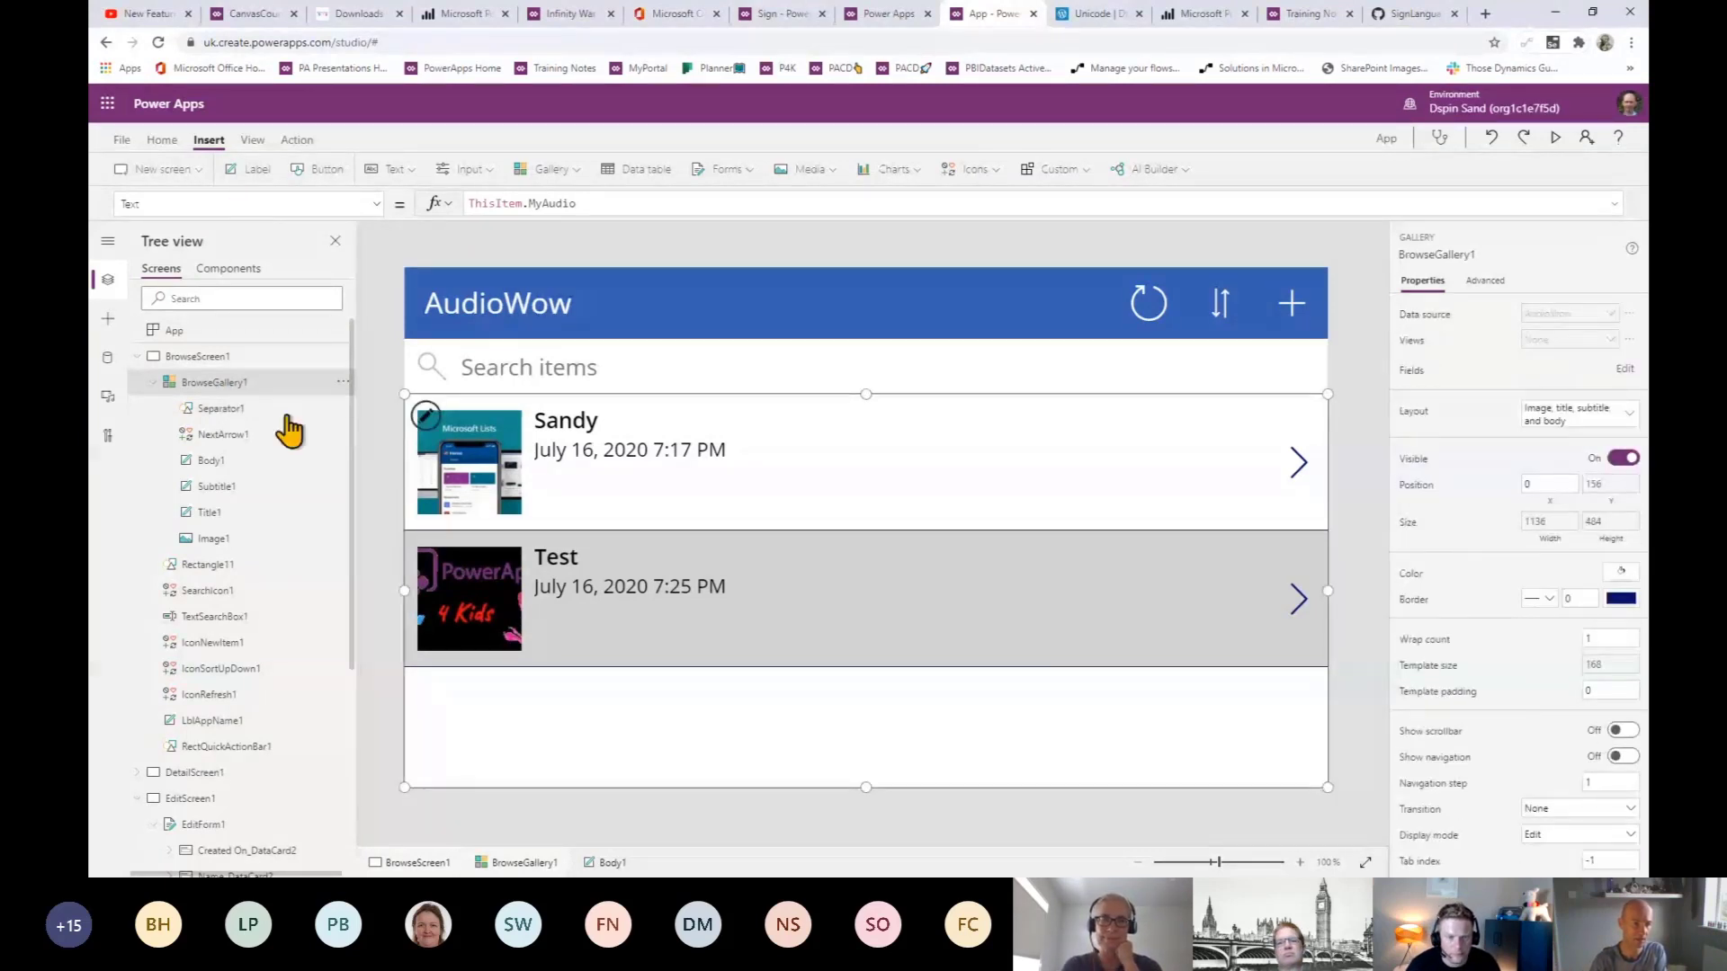
left_click(371, 200)
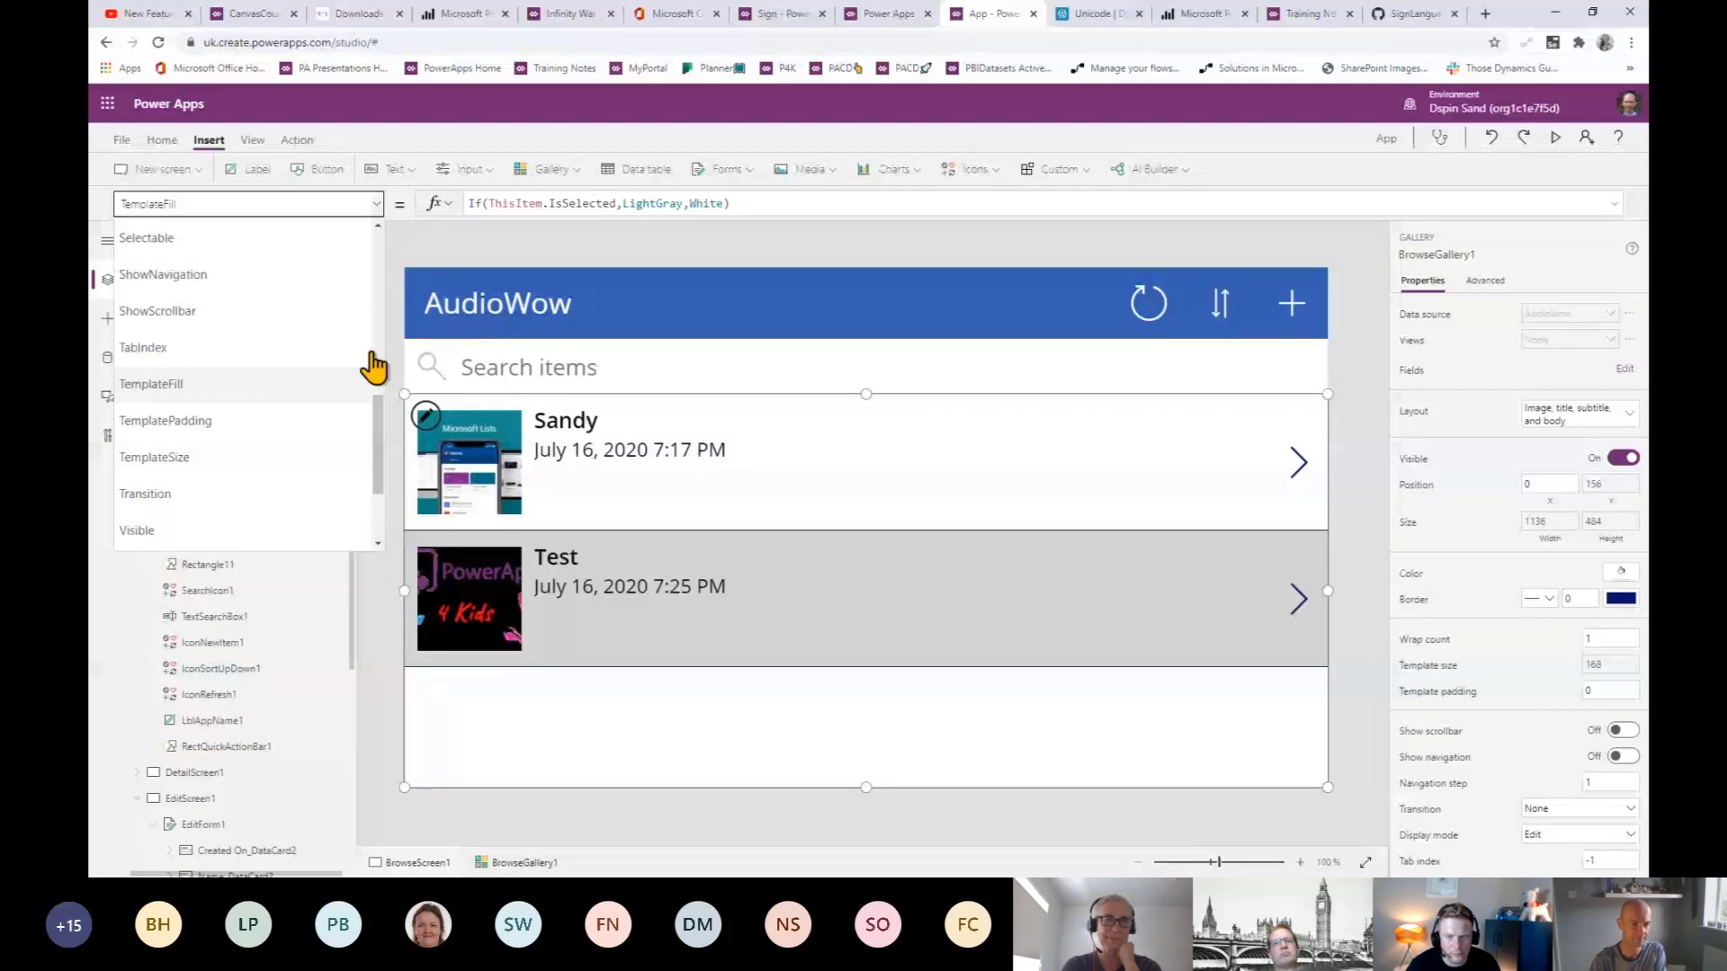
left_click(390, 248)
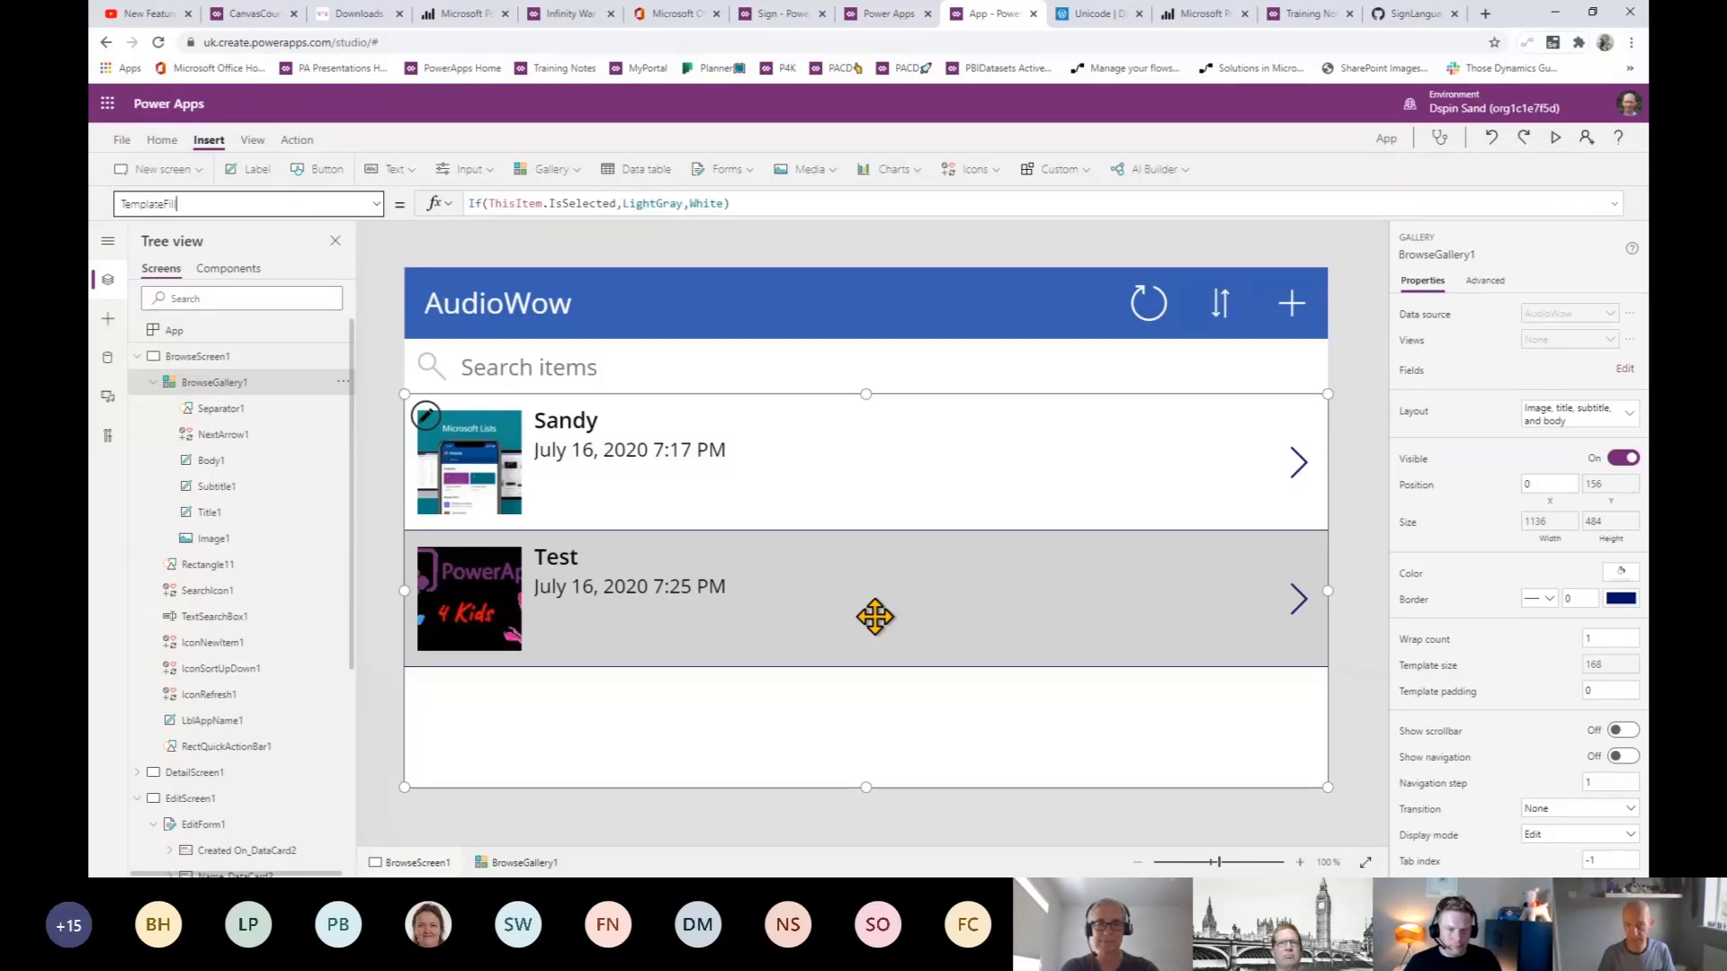
- In the course explorer, return to the home screen and open the Power Apps for Citizen Developers course
left_click(268, 18)
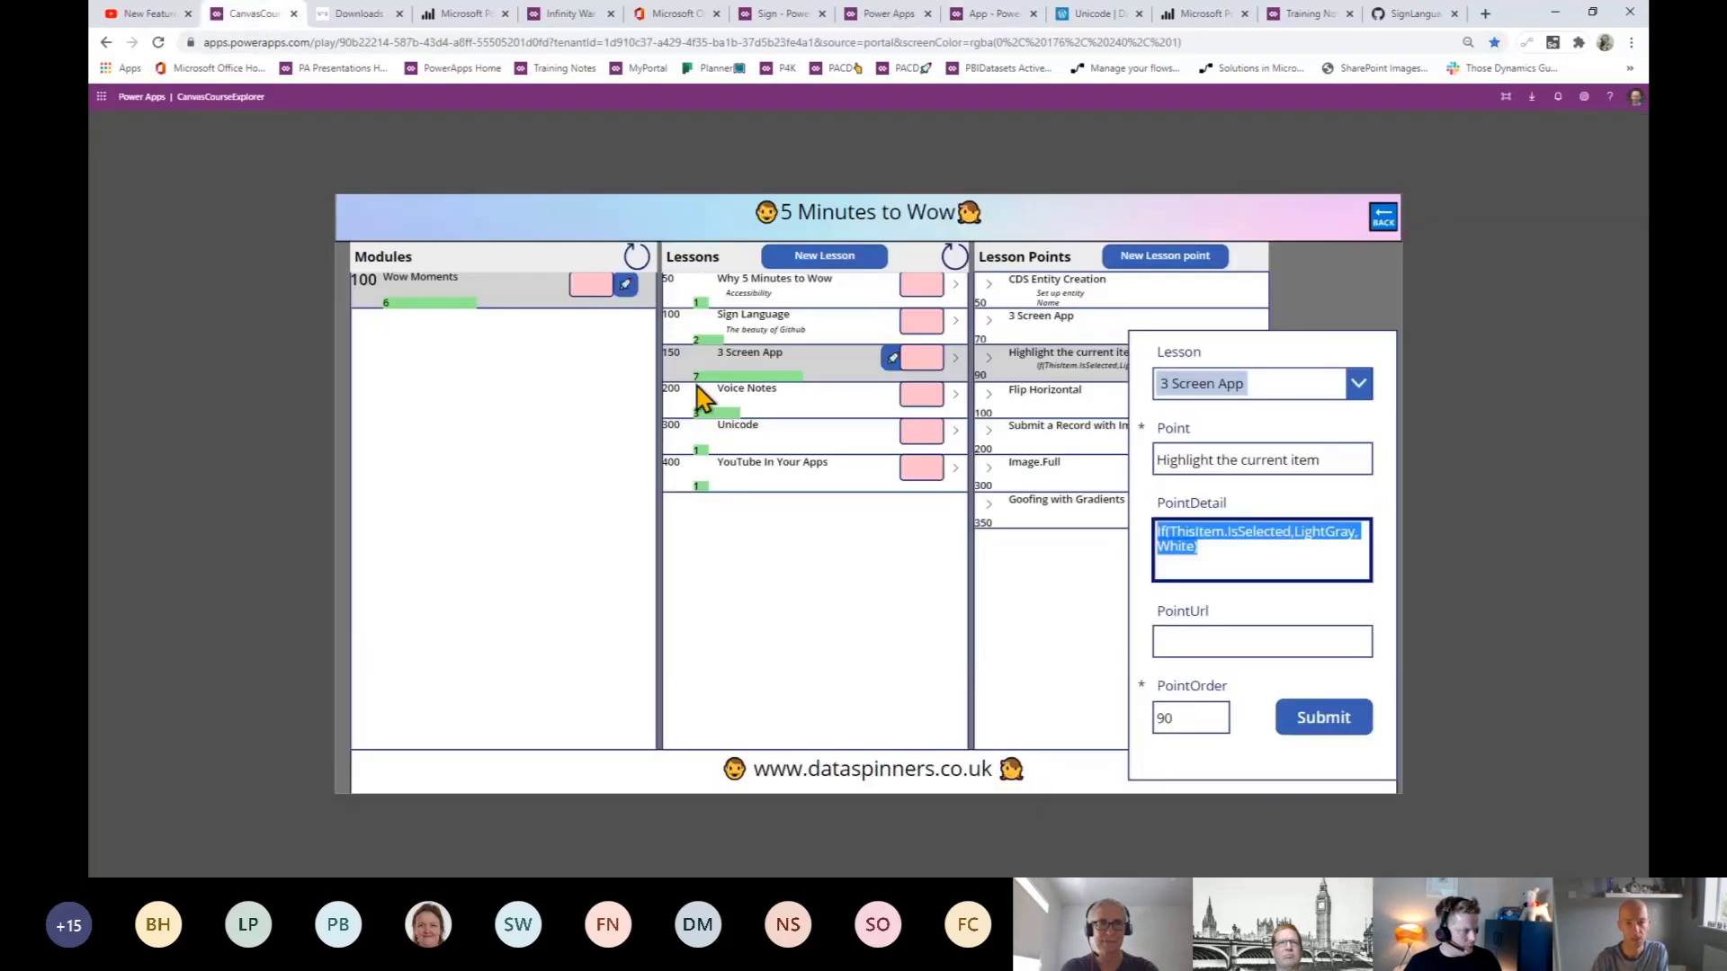
left_click(1384, 222)
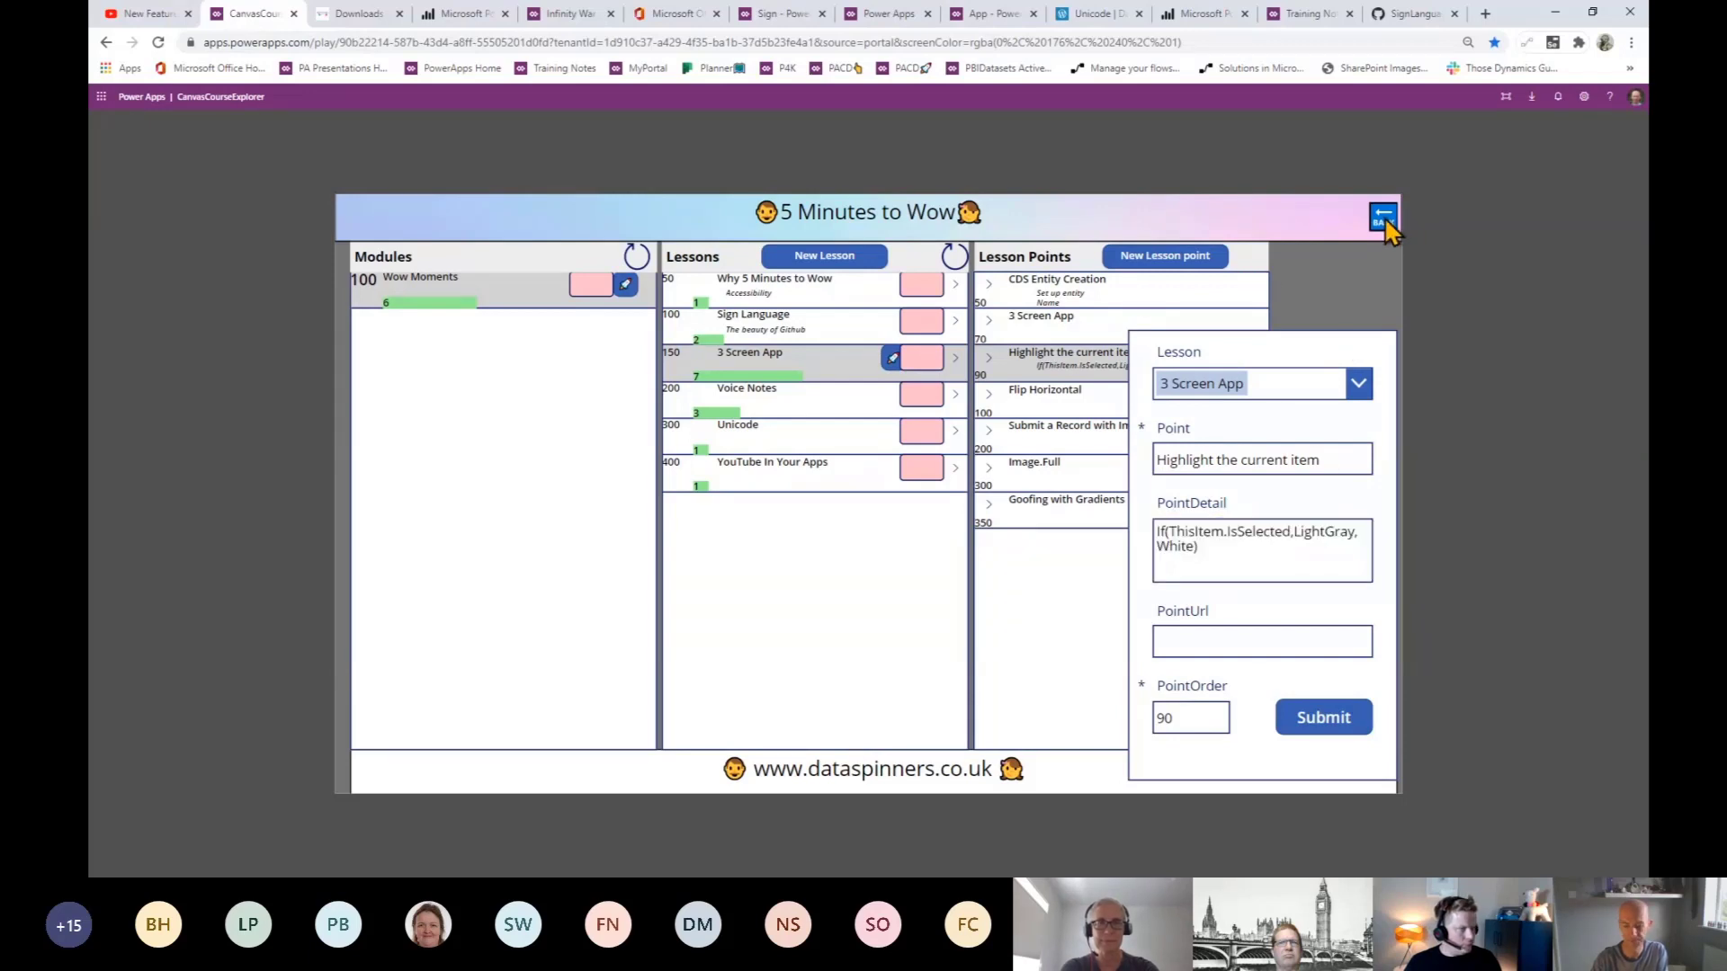
left_click(1384, 221)
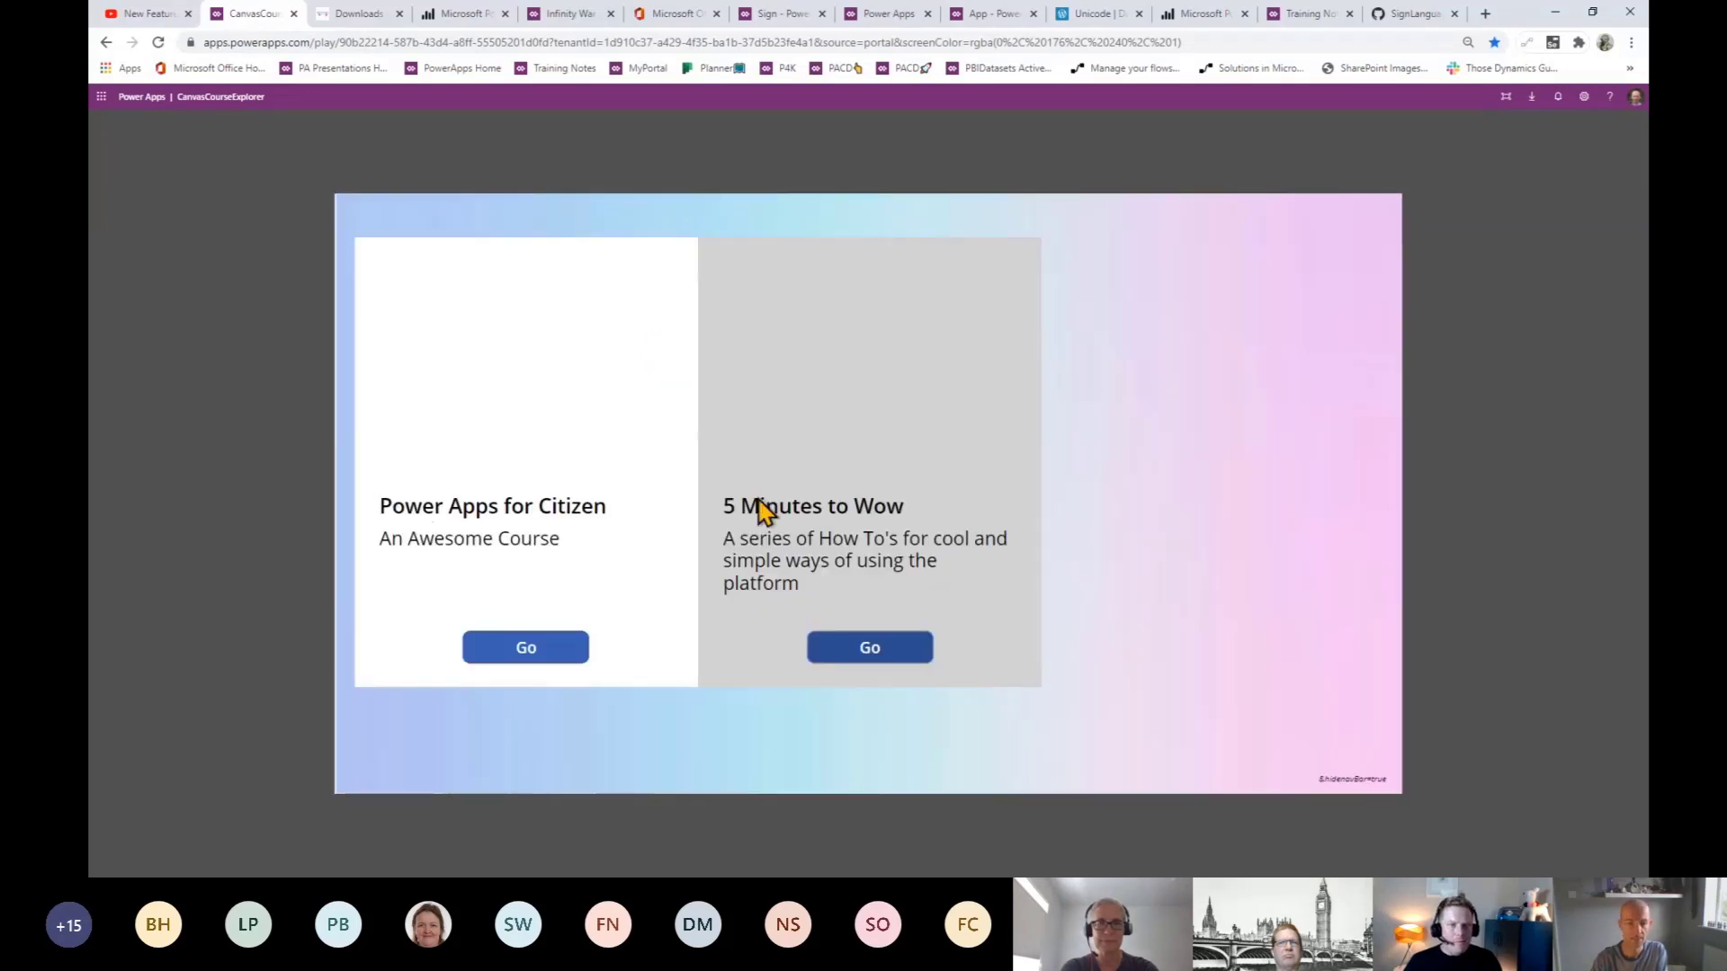
left_click(529, 655)
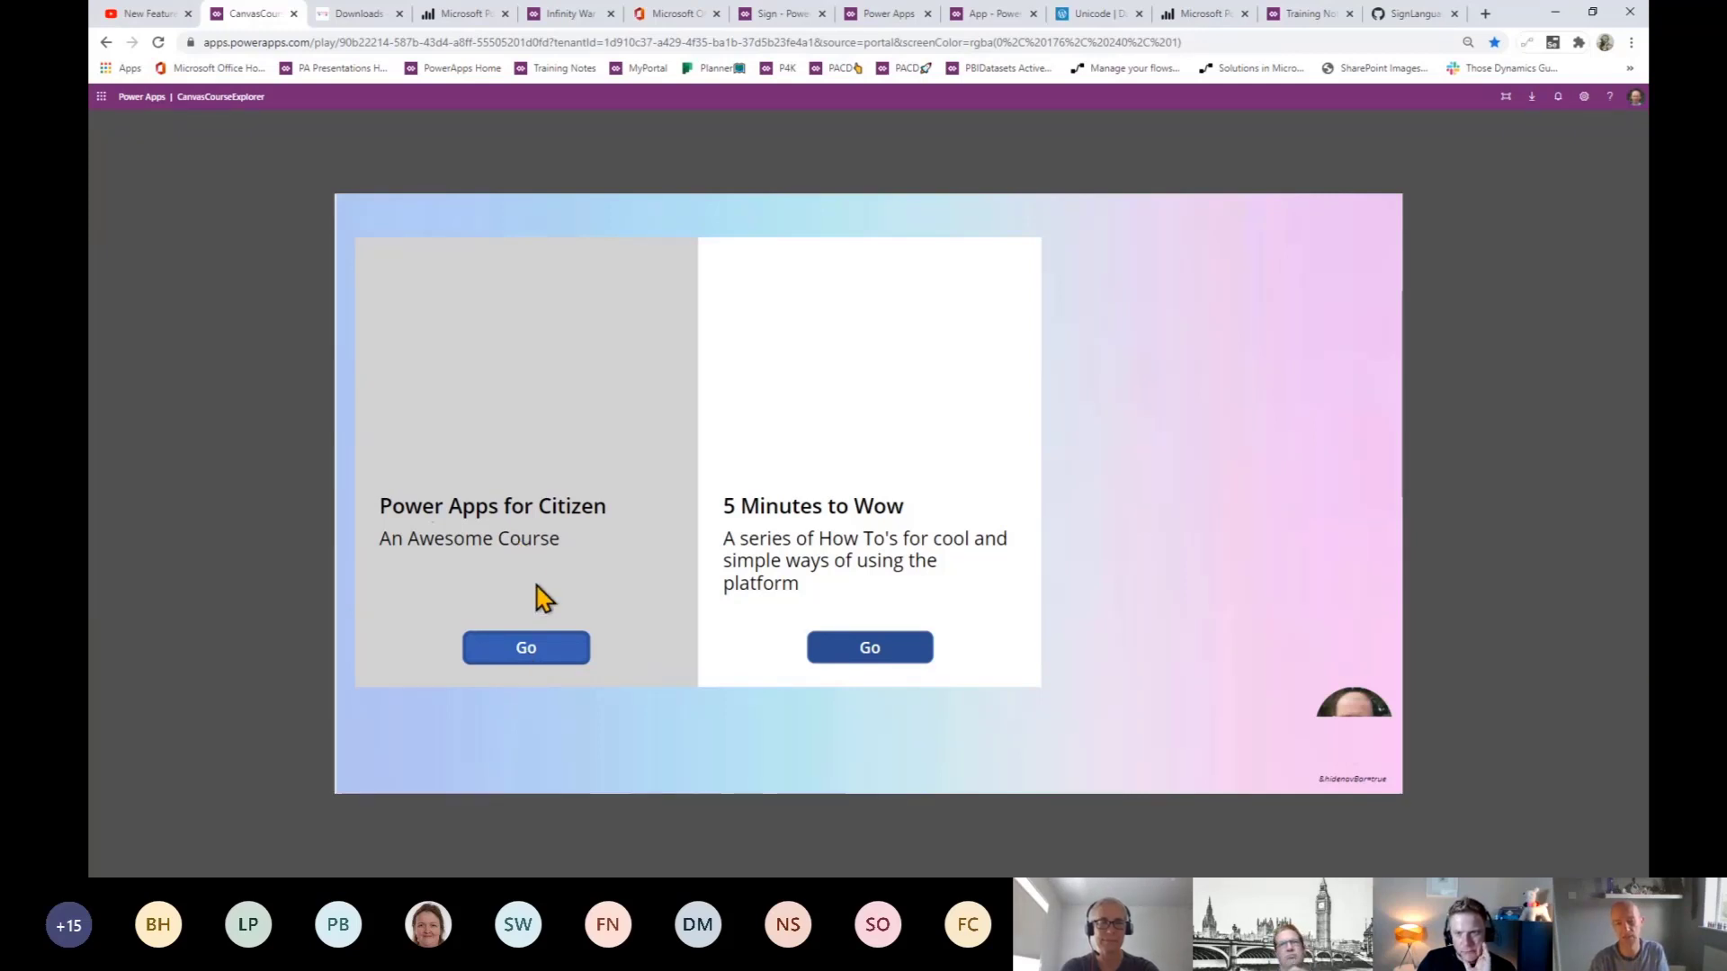
left_click(497, 458)
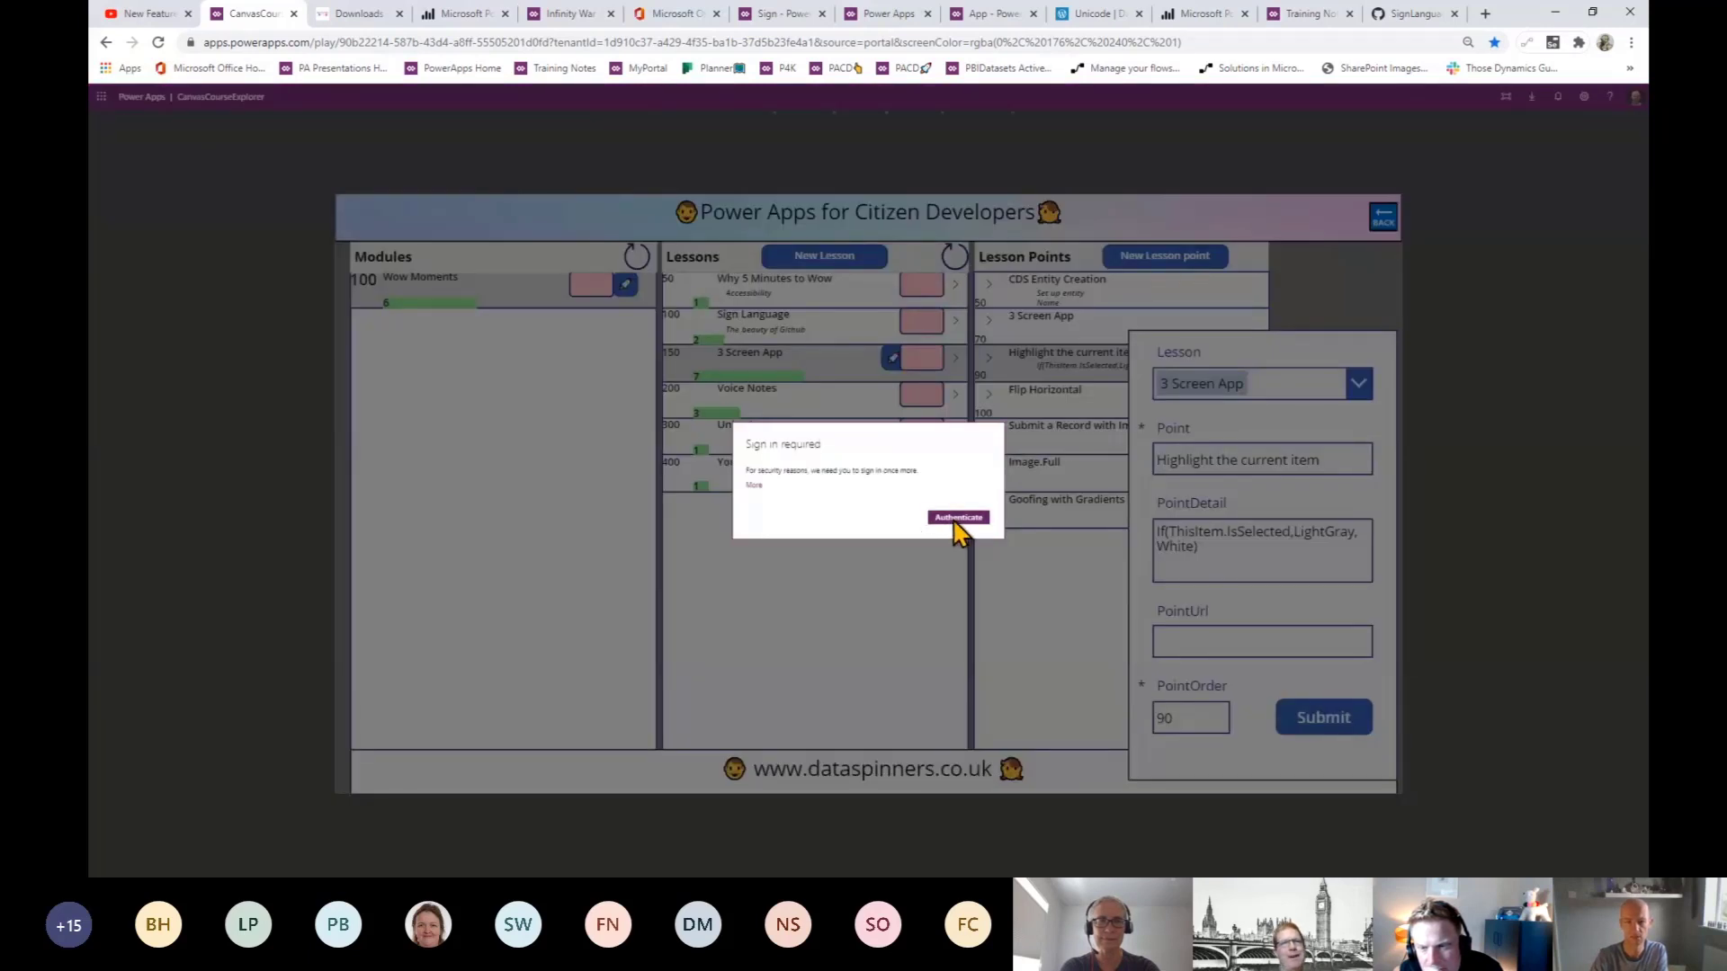
- Sign in, then browse the Getting Started module to the 'What are Canvas Power Apps?' lesson
left_click(955, 520)
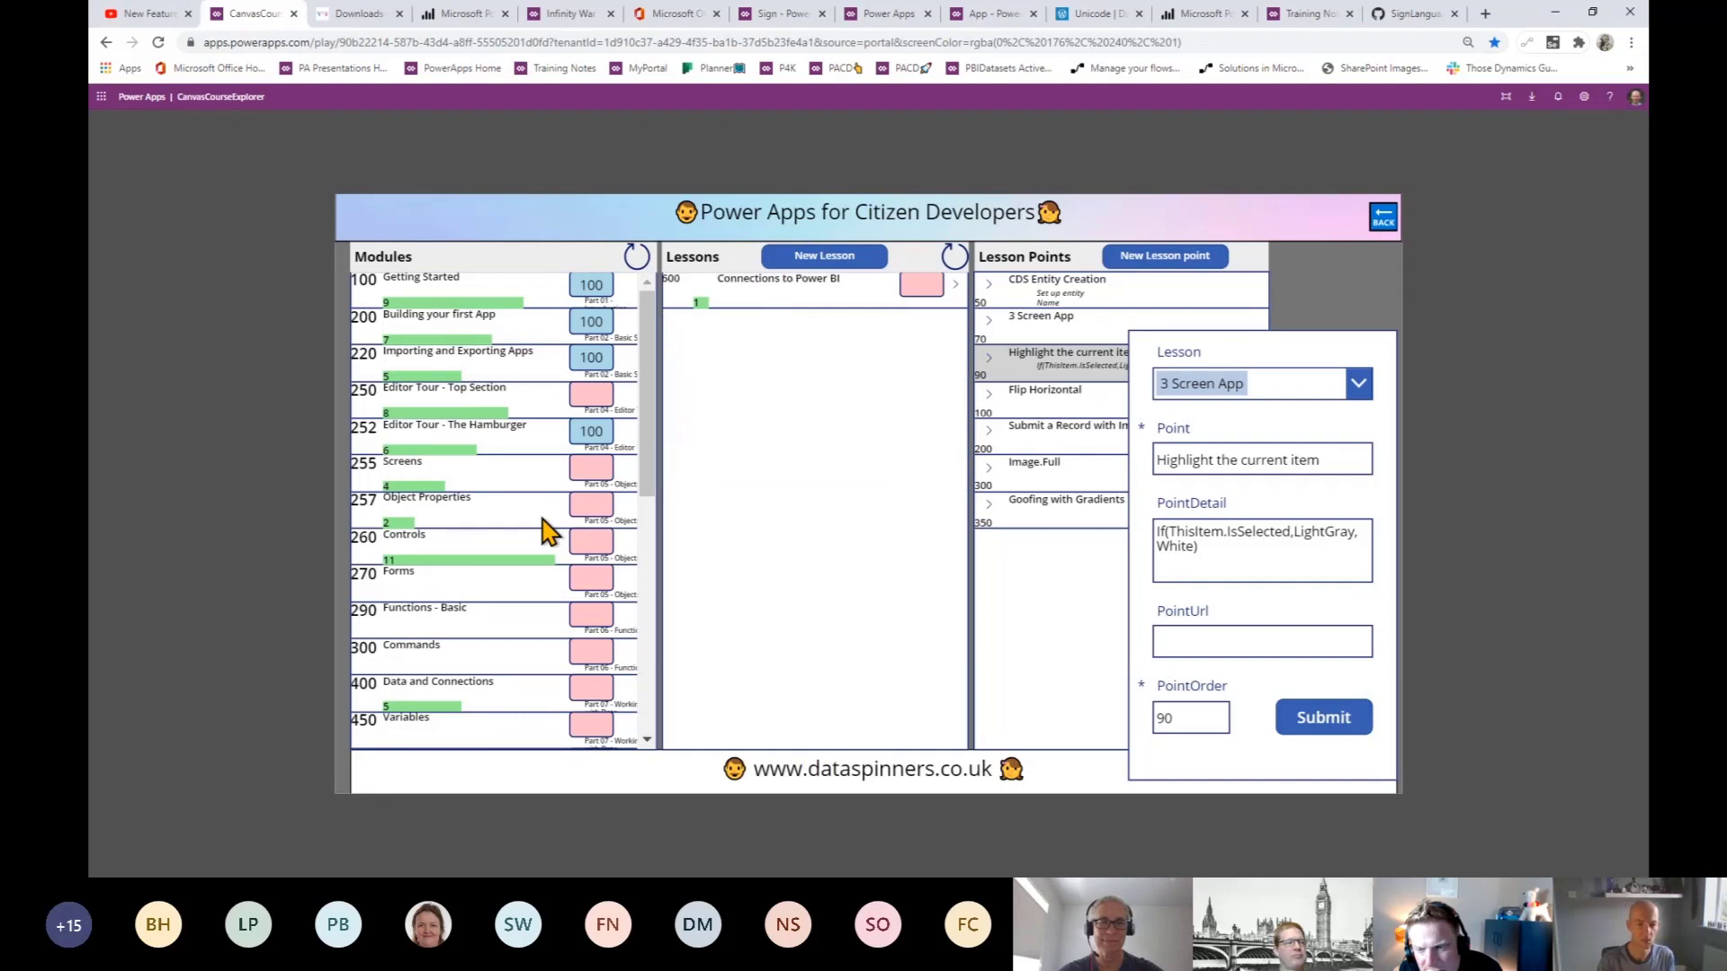
left_click(538, 307)
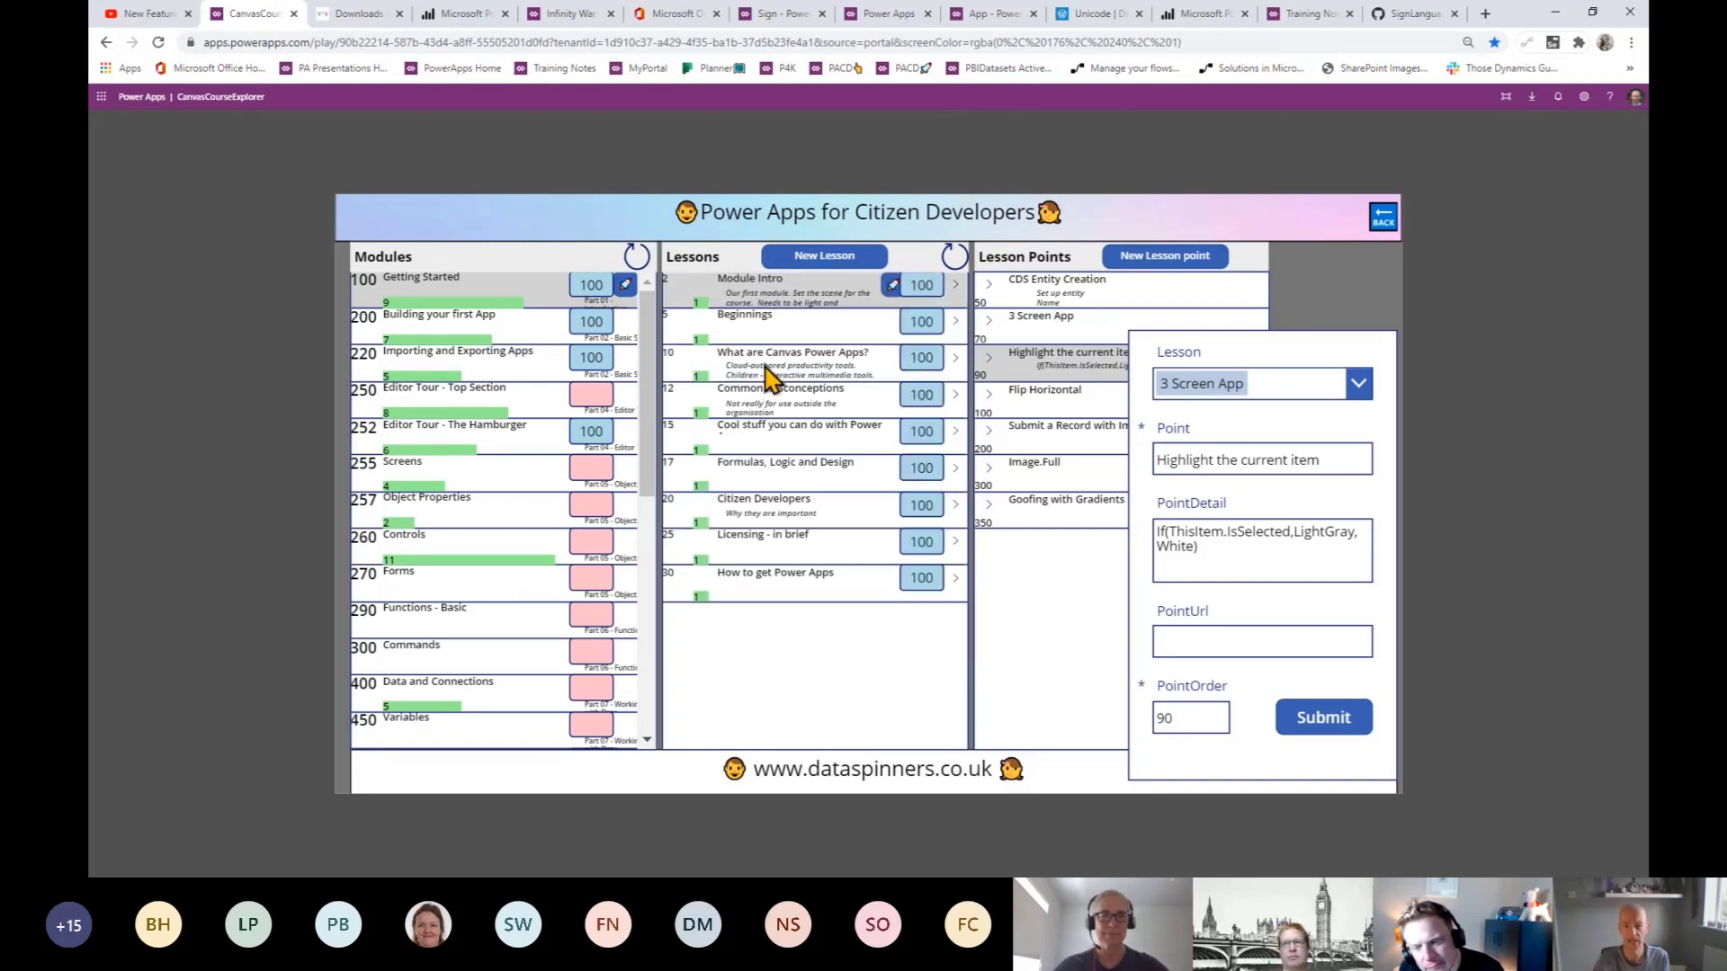
left_click(764, 364)
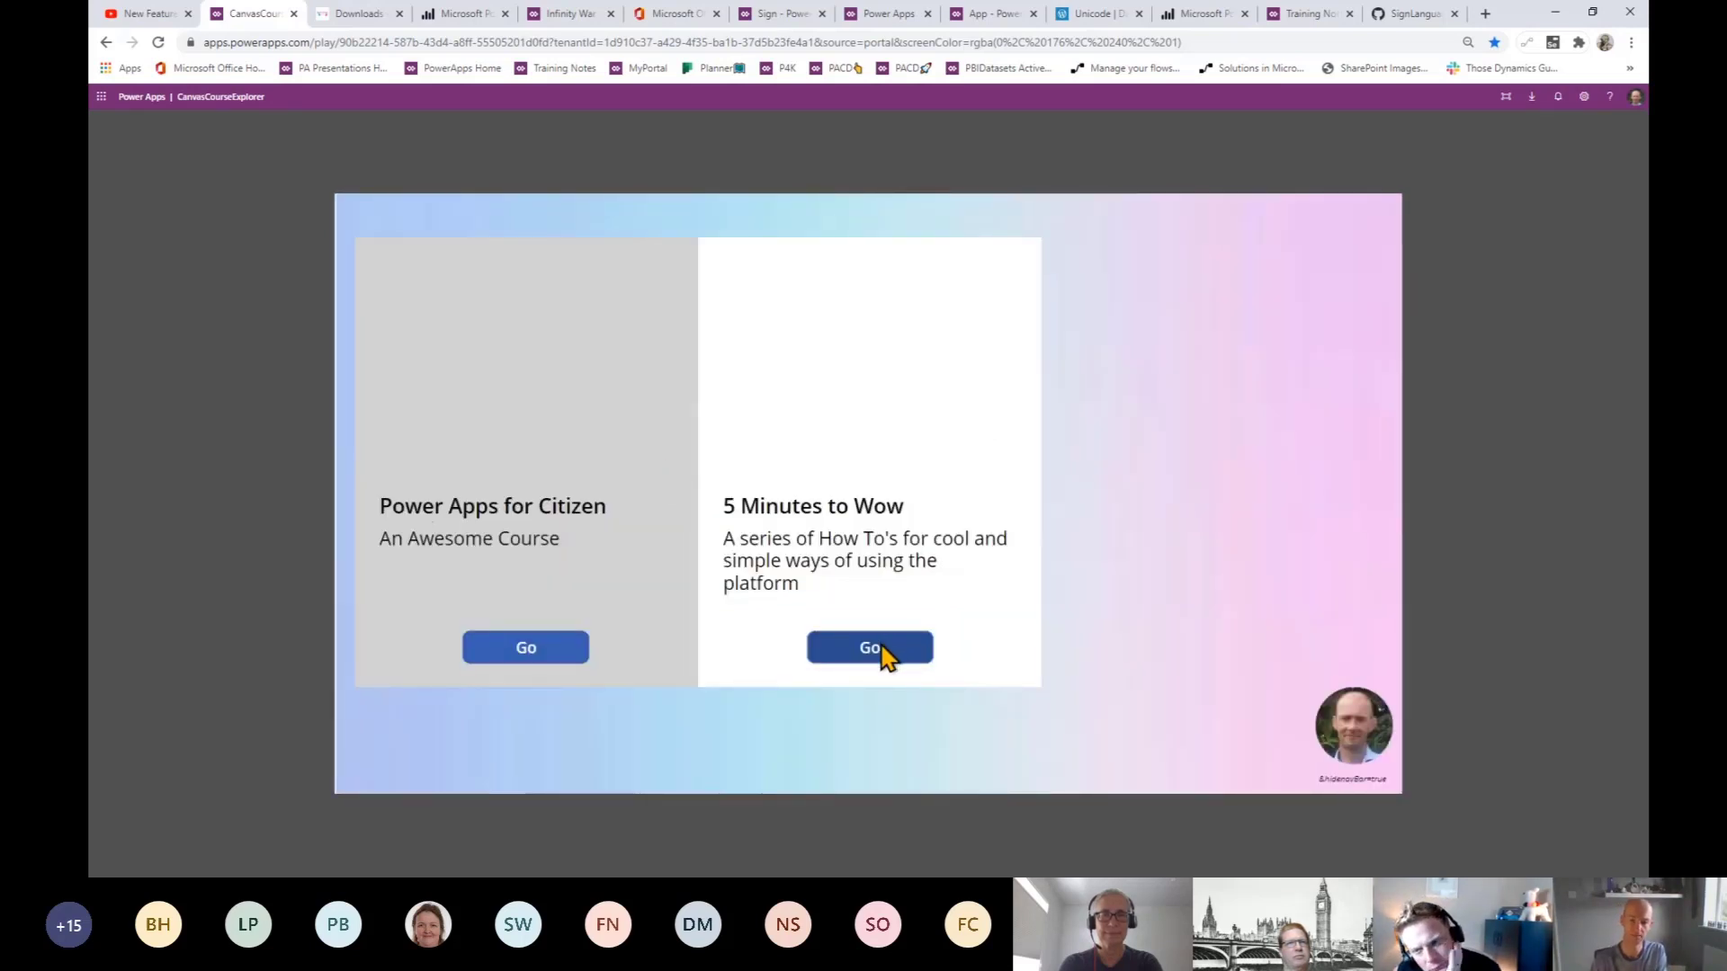
- Open the 5 Minutes to Wow course from its card
left_click(877, 645)
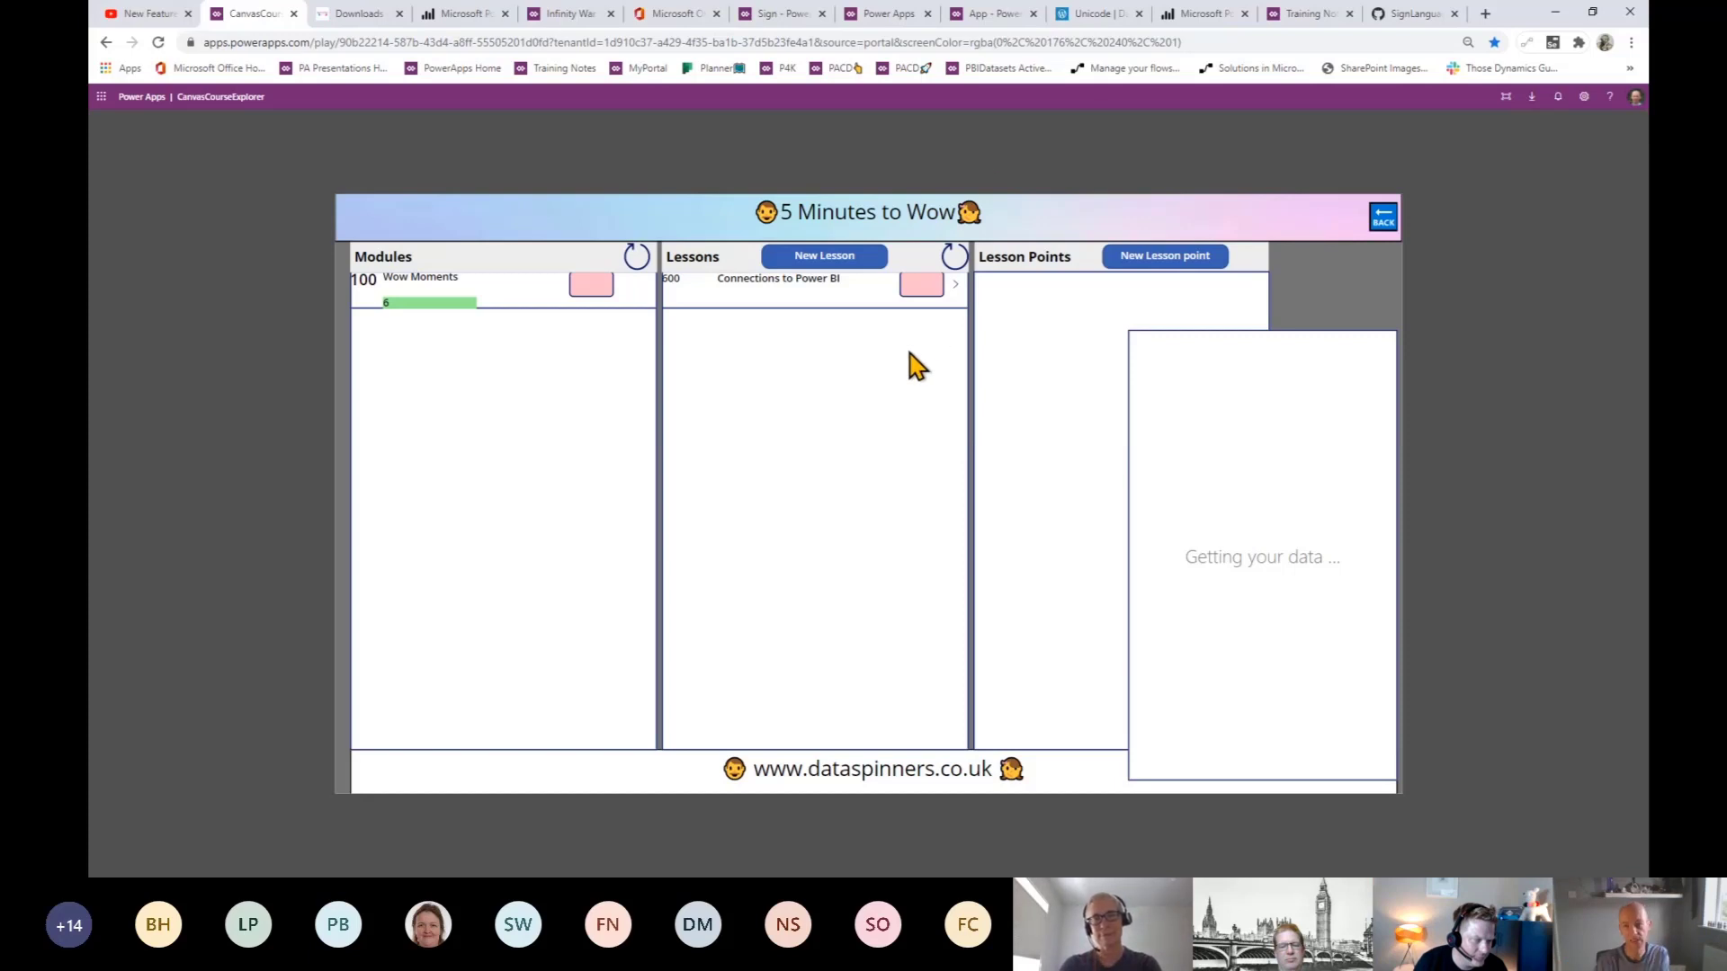
- Switch back to the AudioWow app in the studio editor
left_click(986, 16)
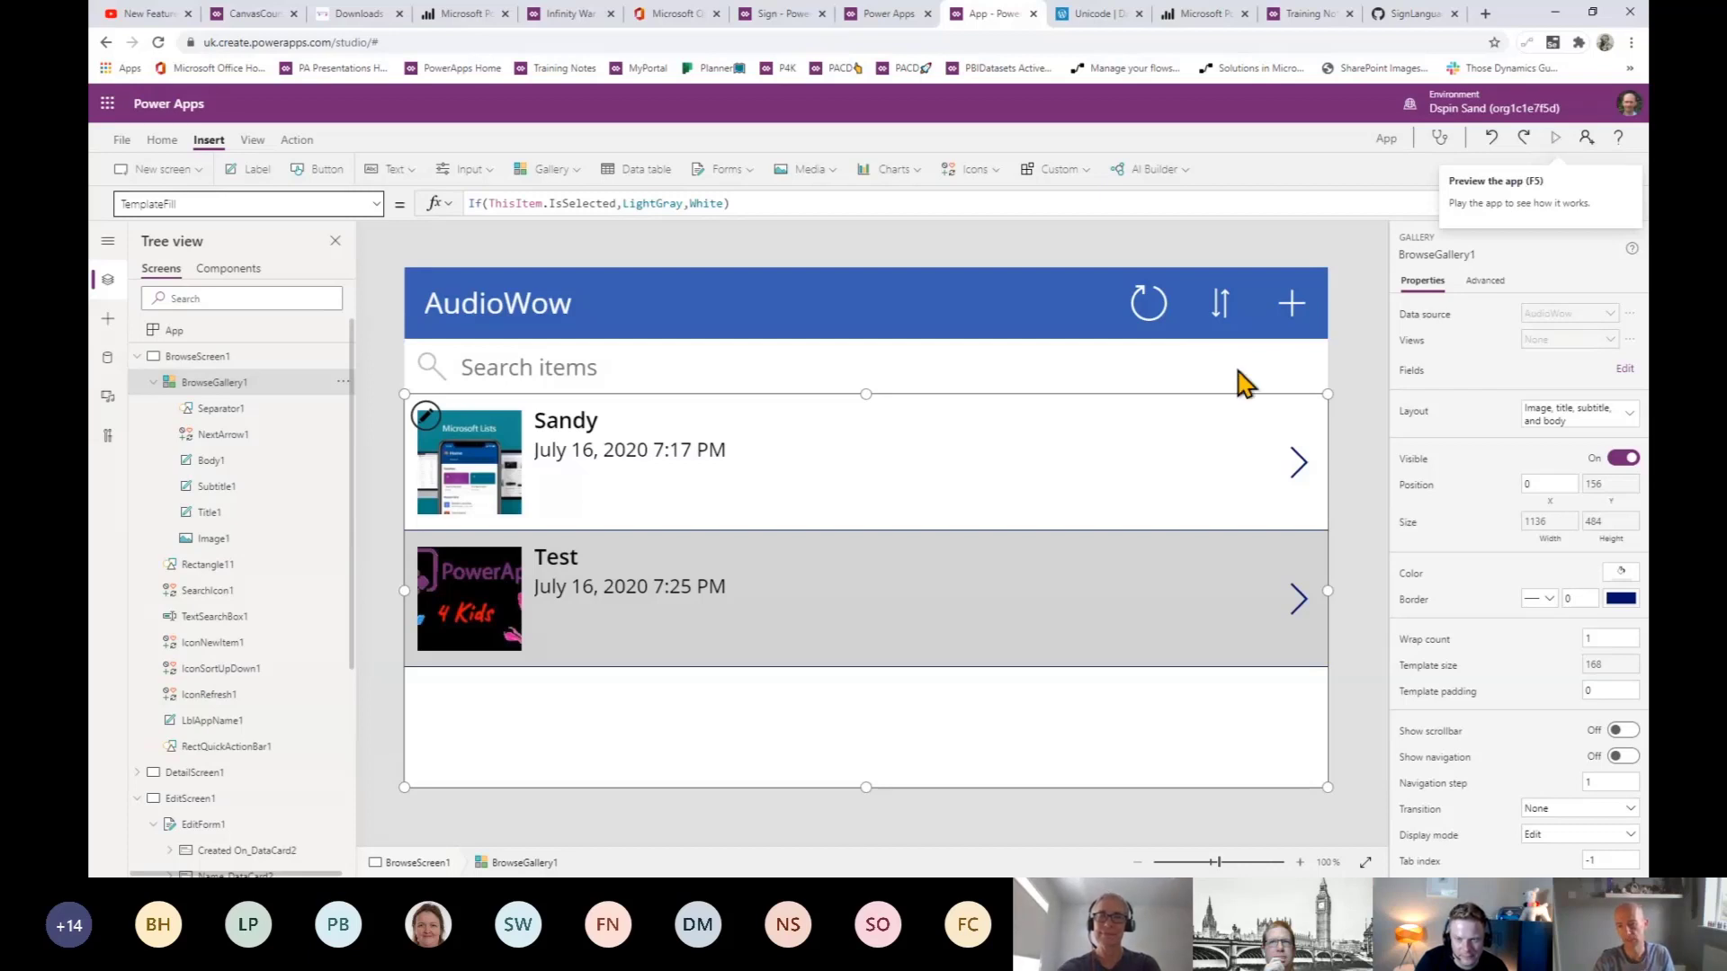
- In preview, start a new AudioWow record named 'Audio Test', then exit back to the editor
key("F5")
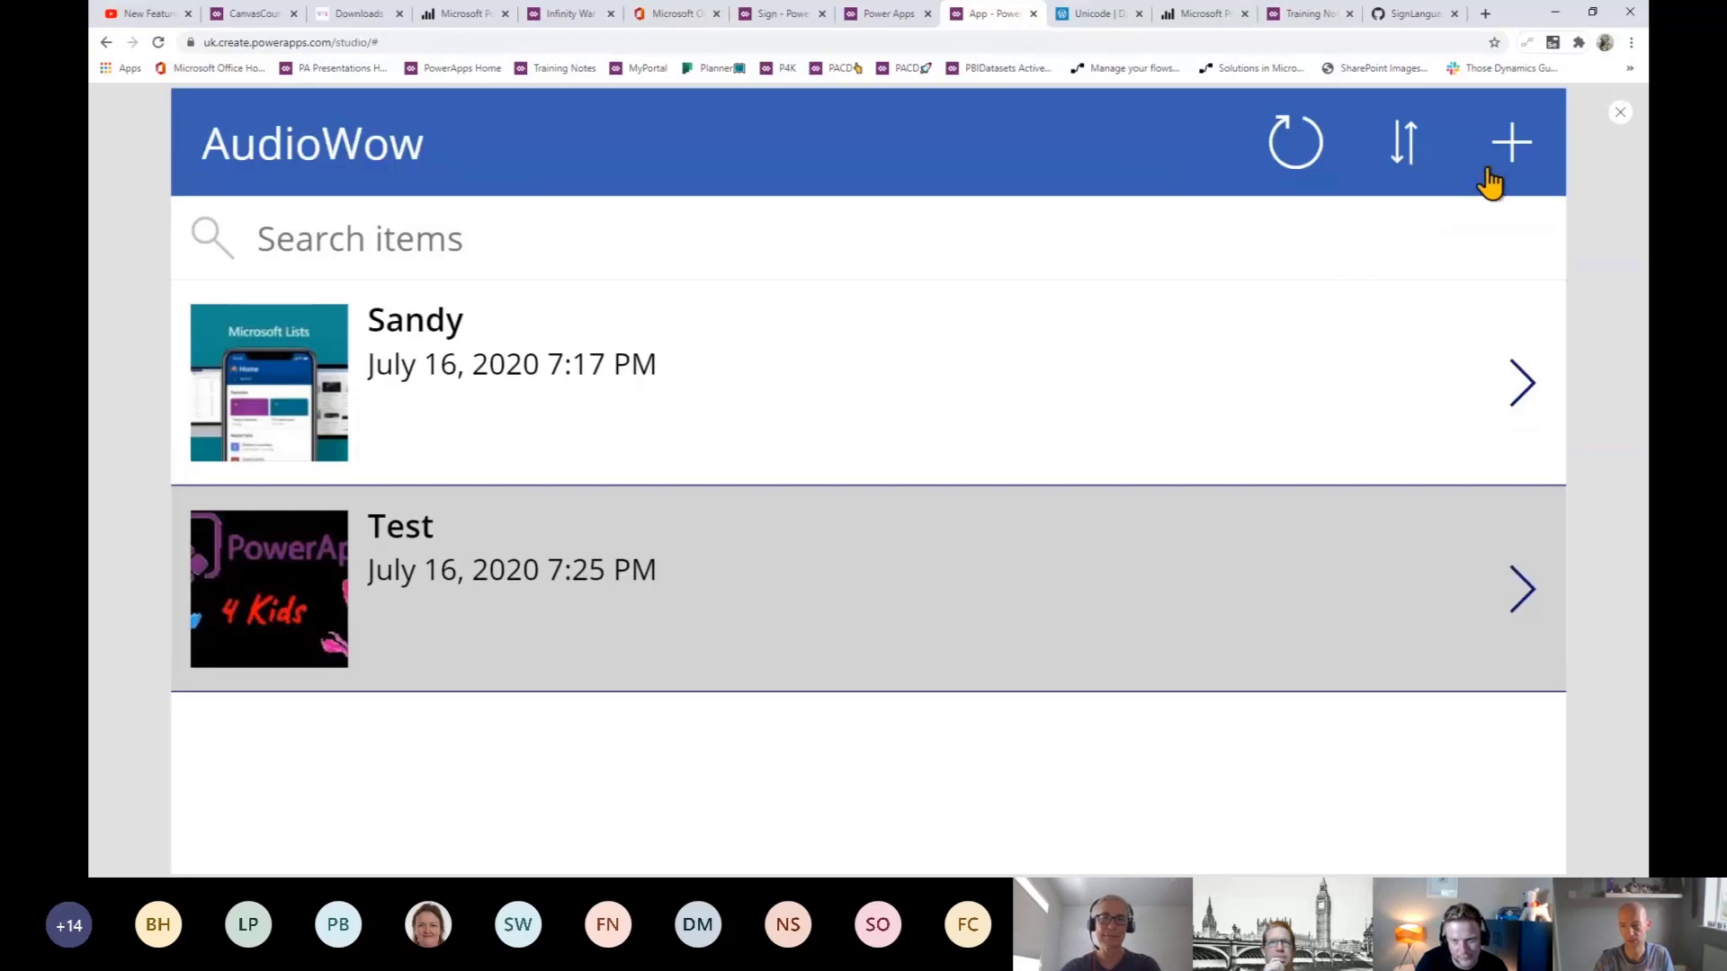
left_click(1516, 151)
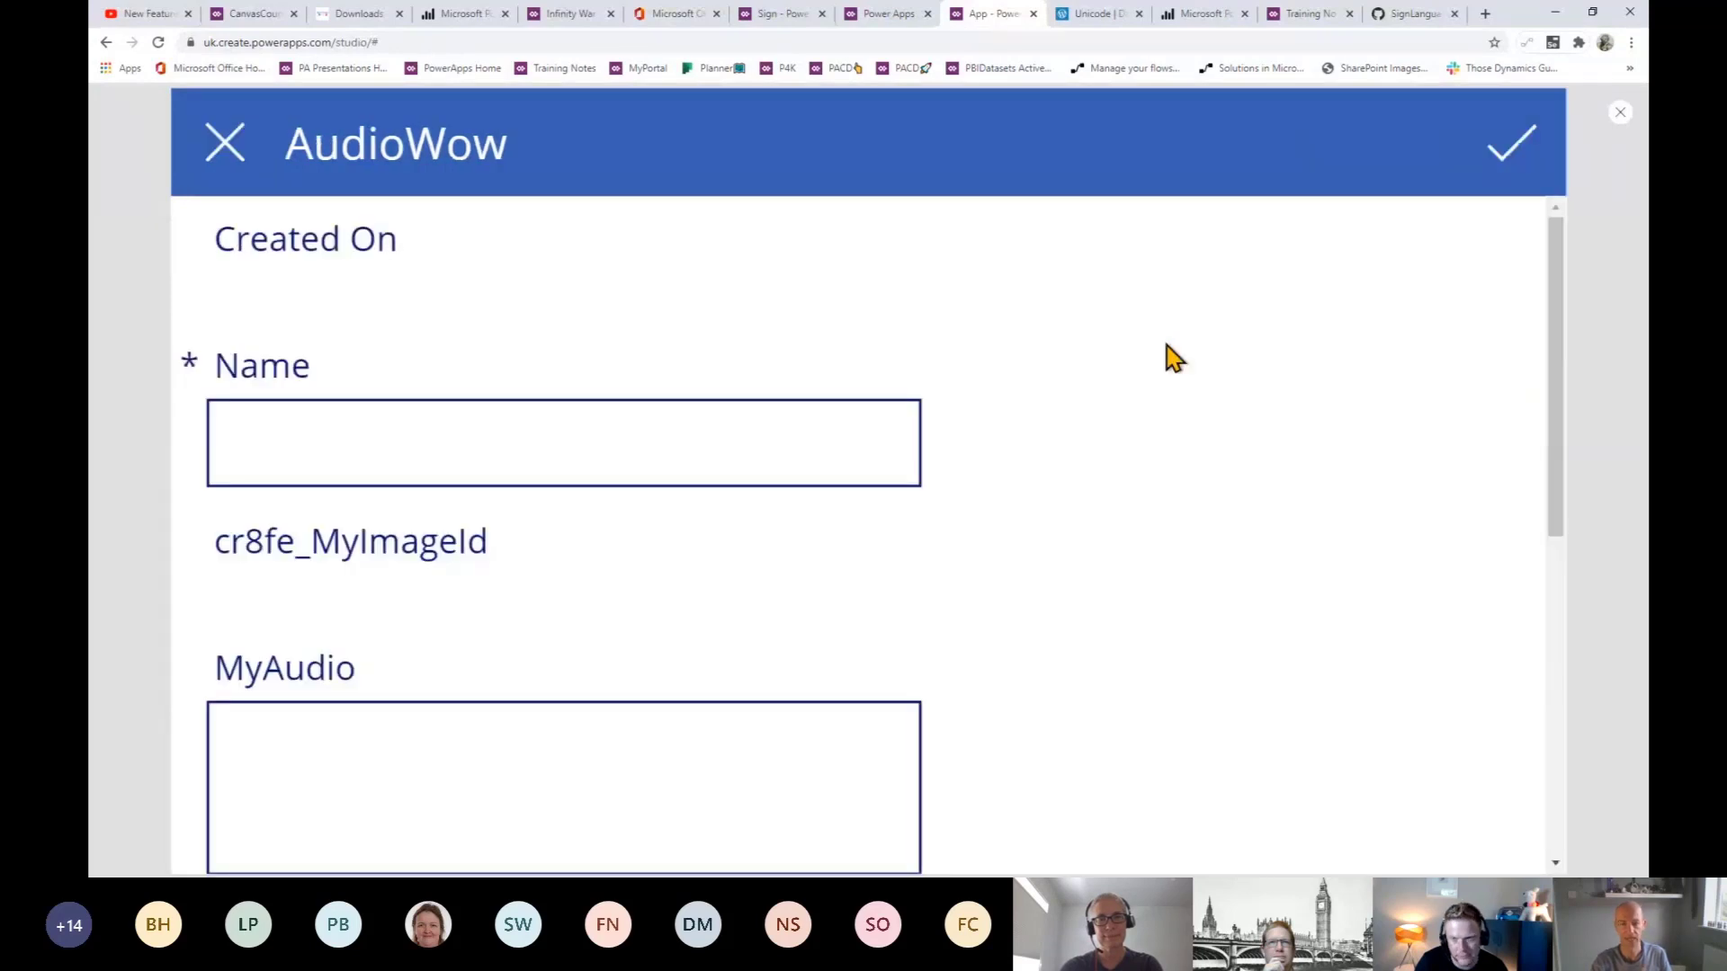
left_click(796, 453)
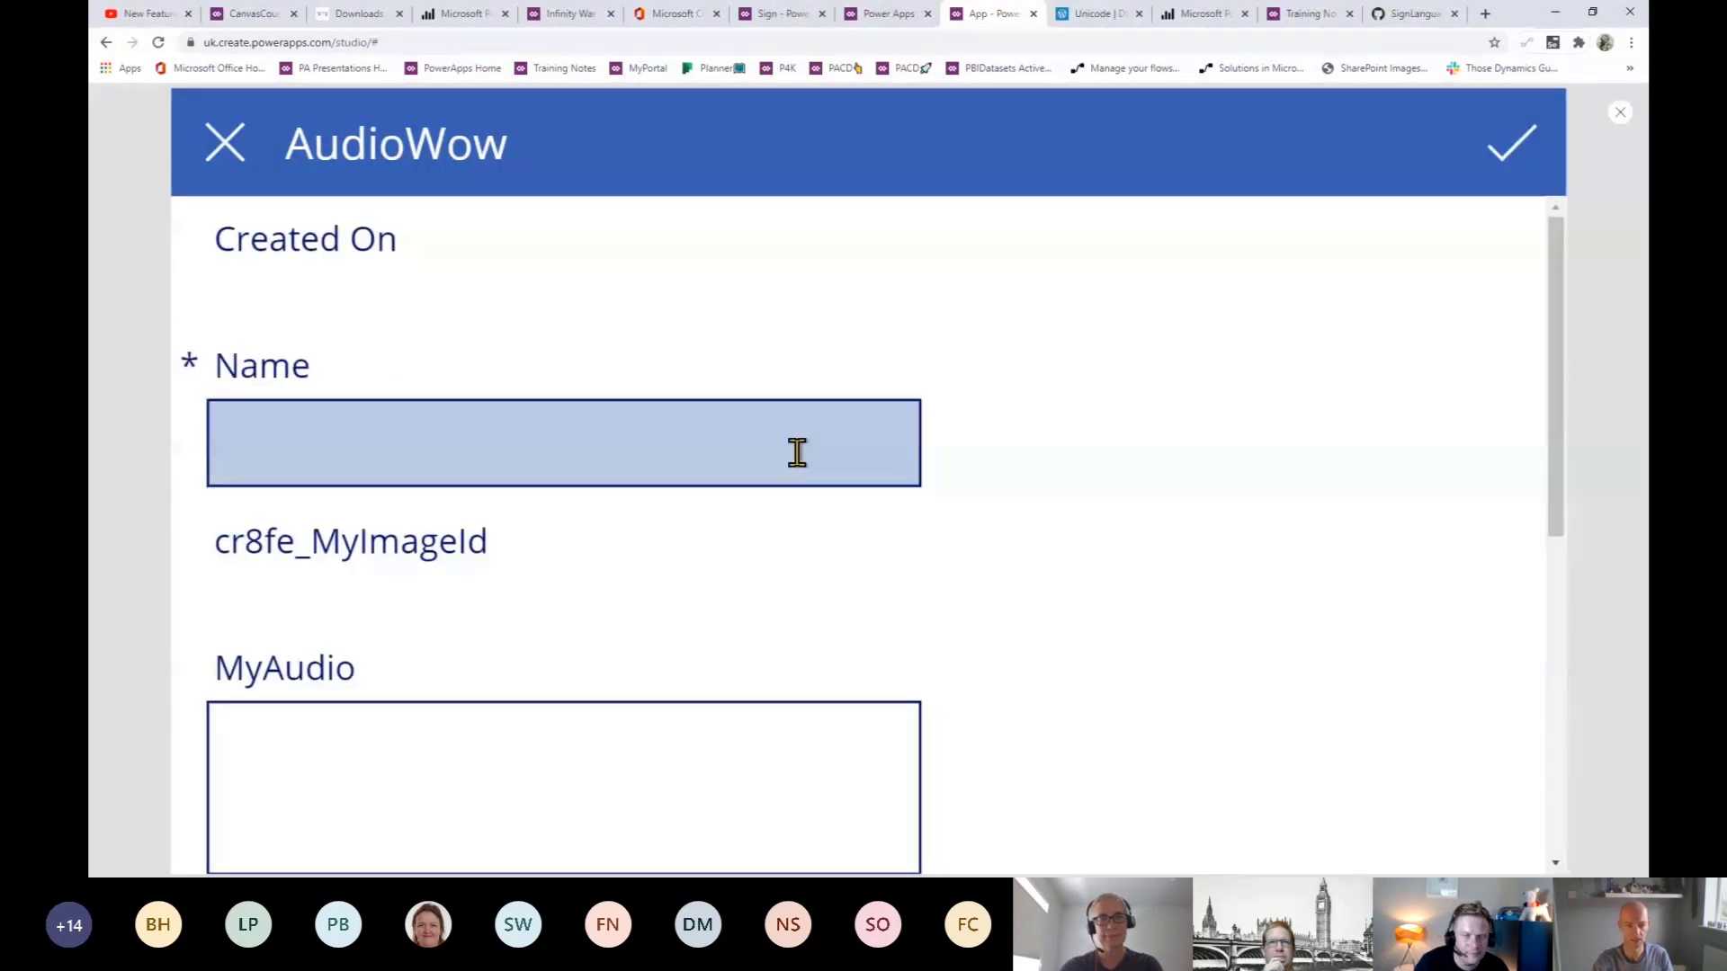
type("Audi")
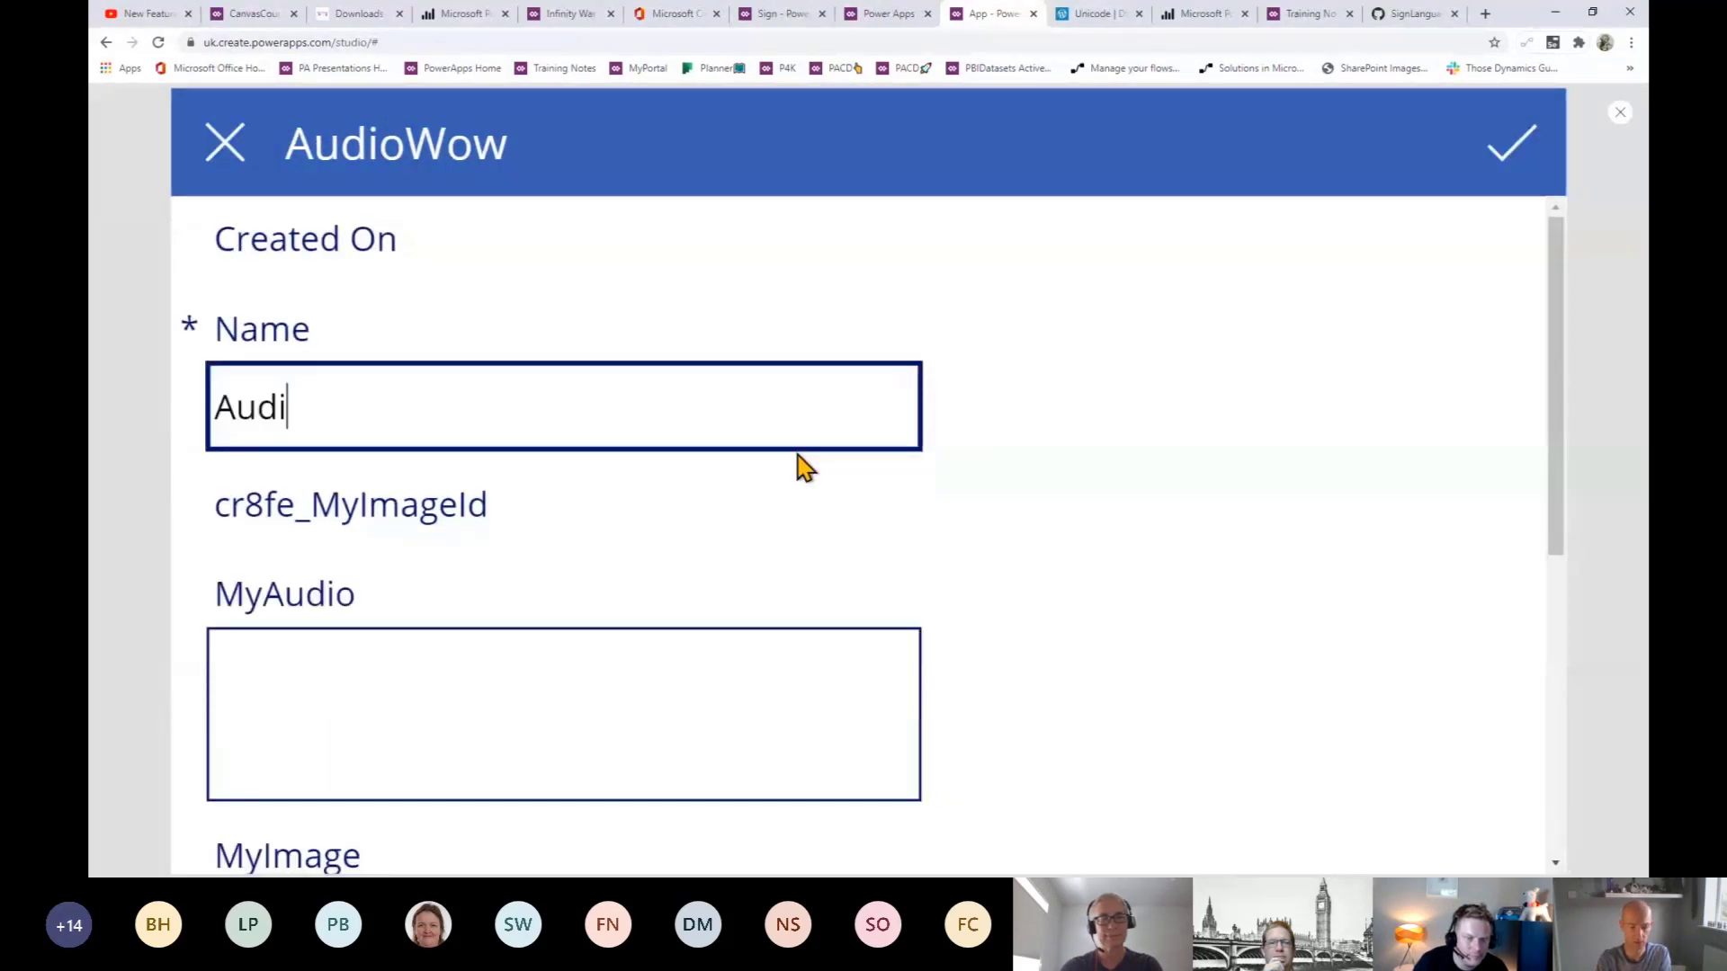
type("o Test")
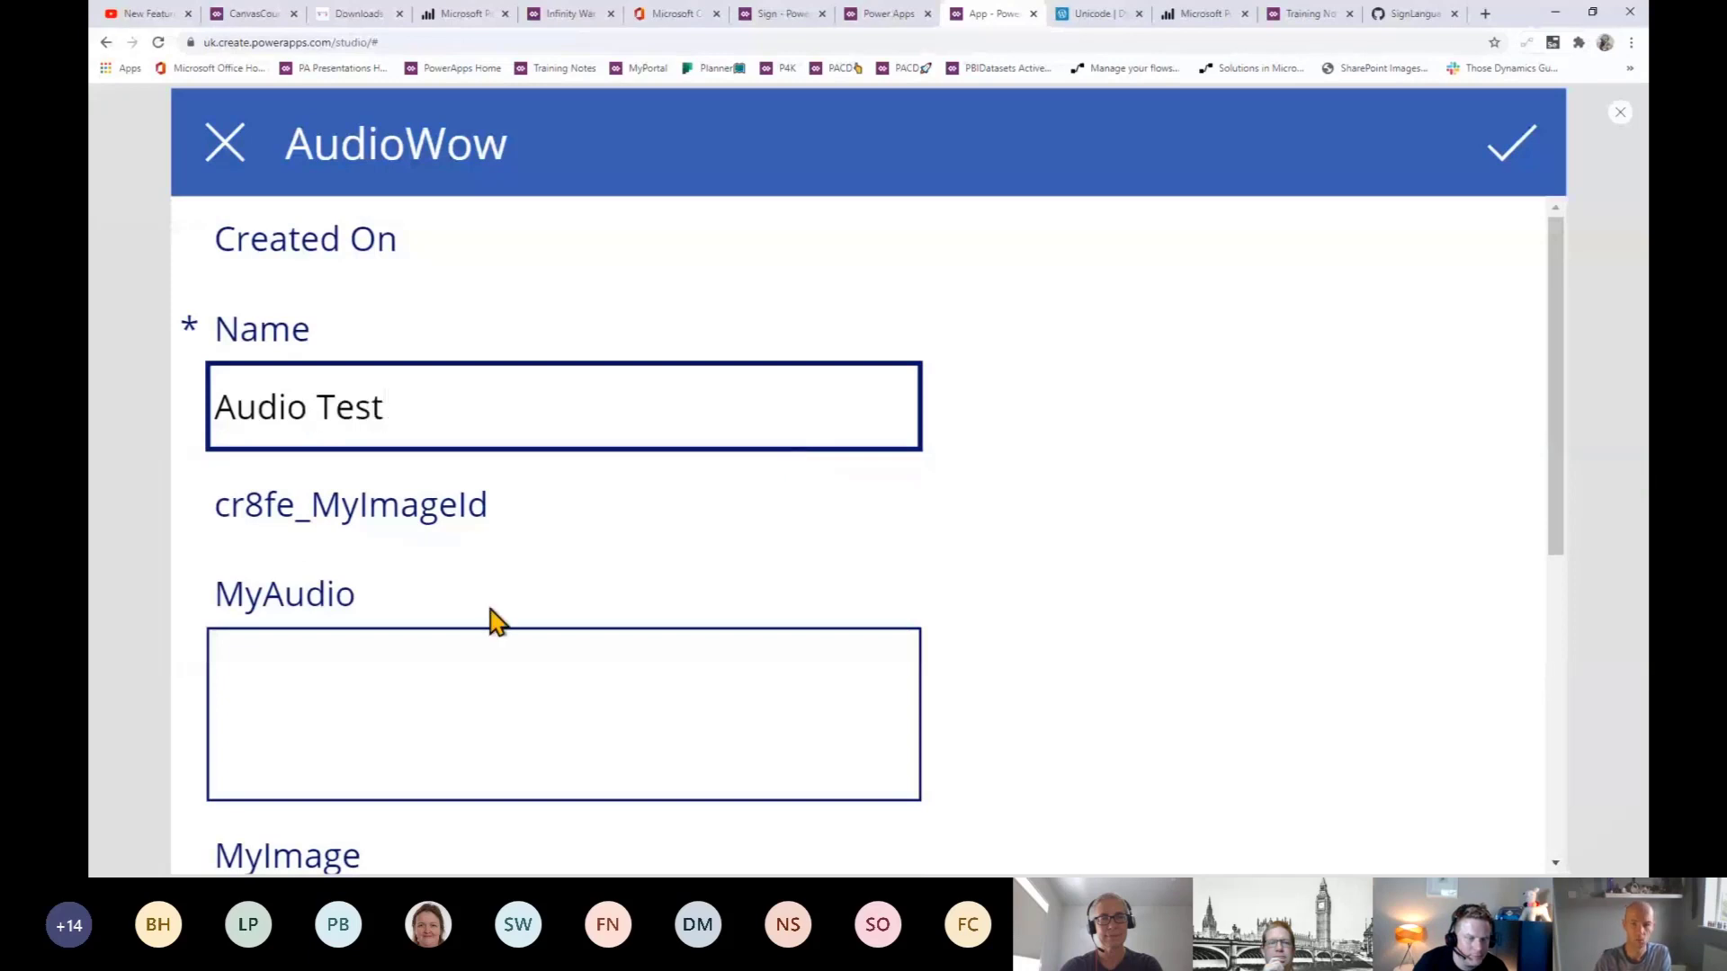
left_click(493, 641)
left_click(1622, 113)
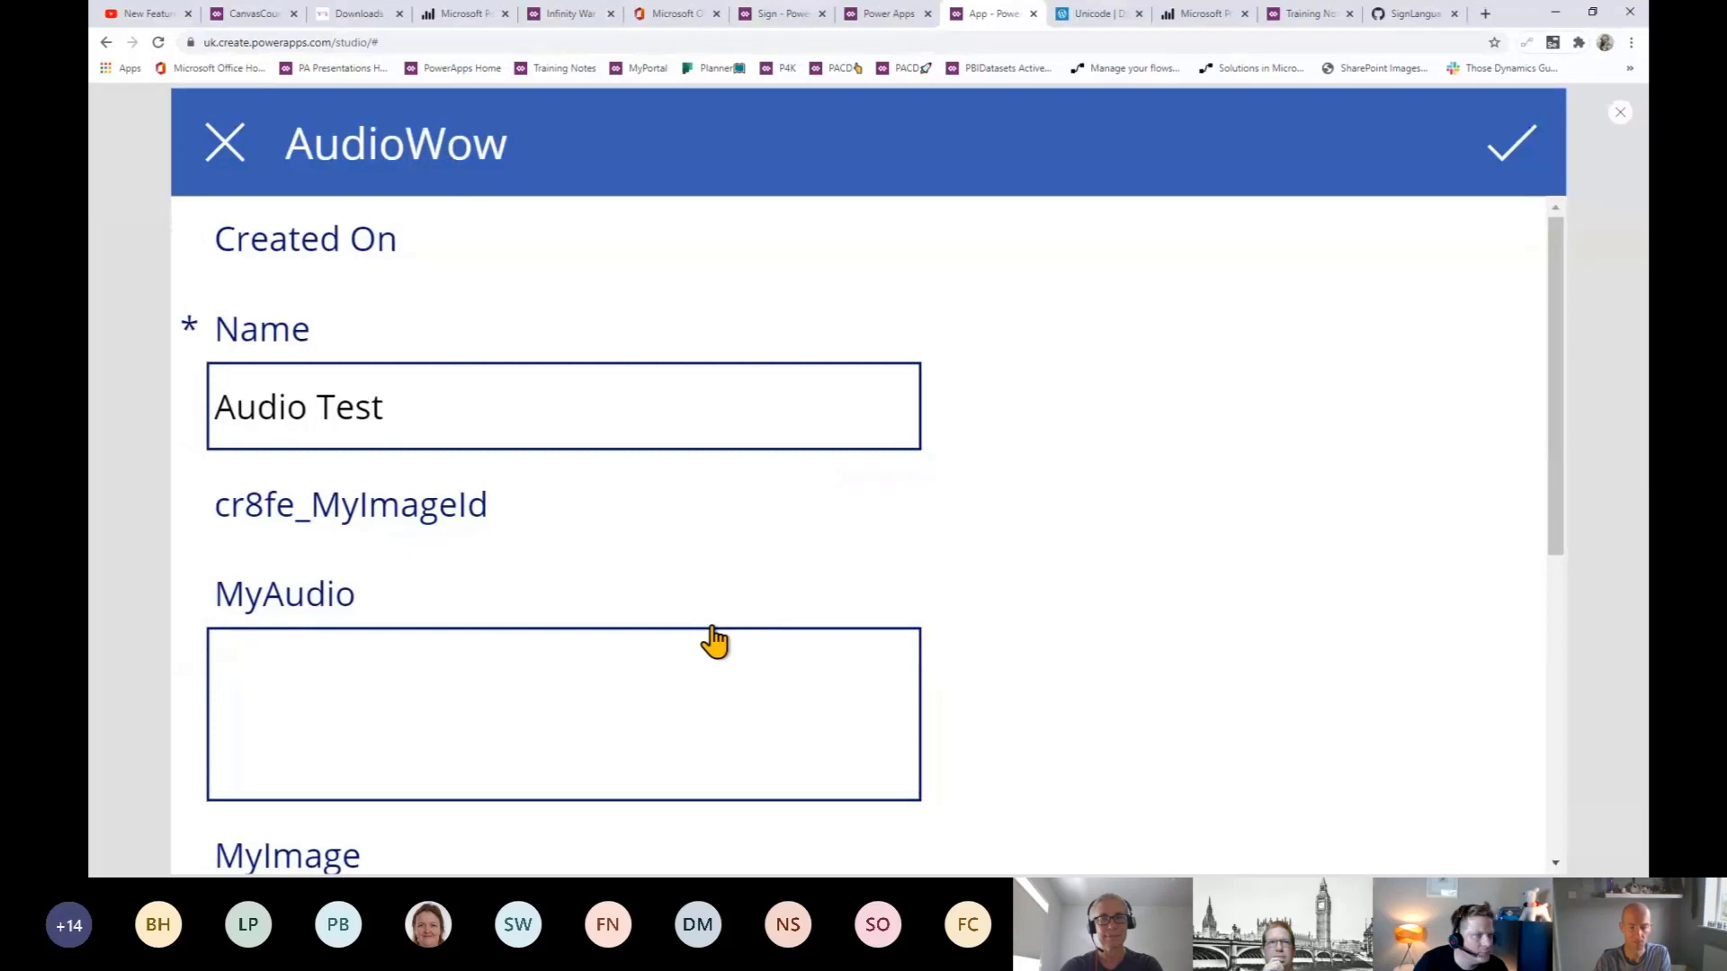
key("Escape")
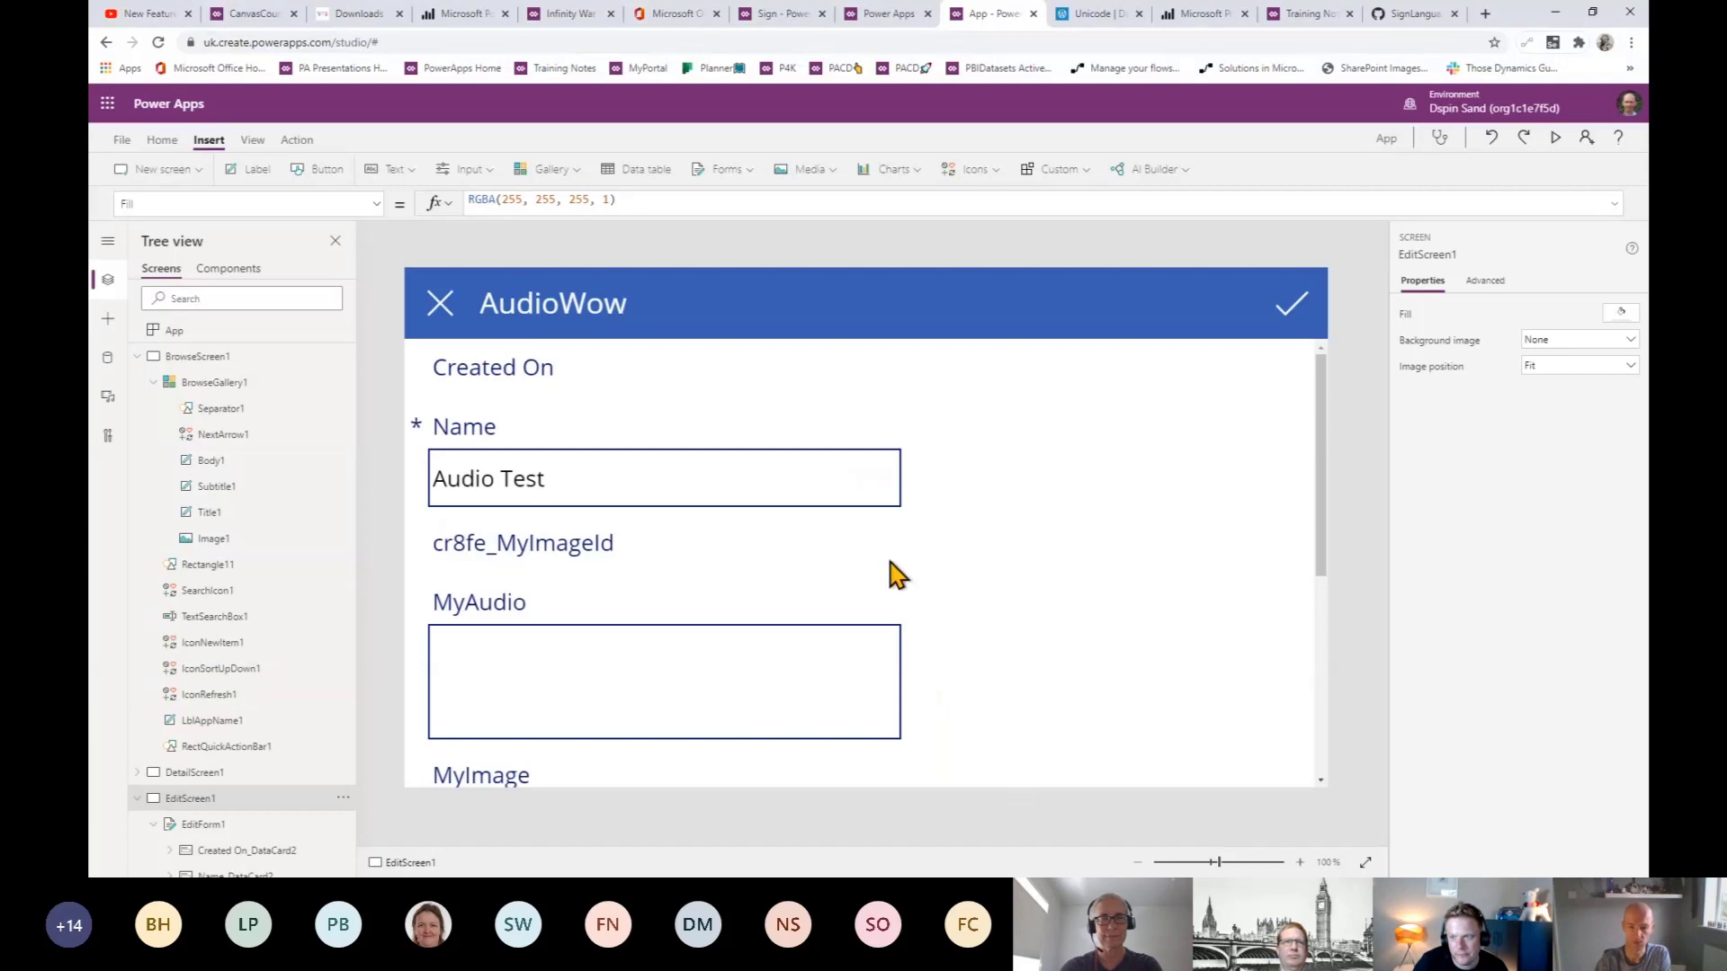
- Set EditForm1 to a 2-column layout and select its Created On card
left_click(956, 675)
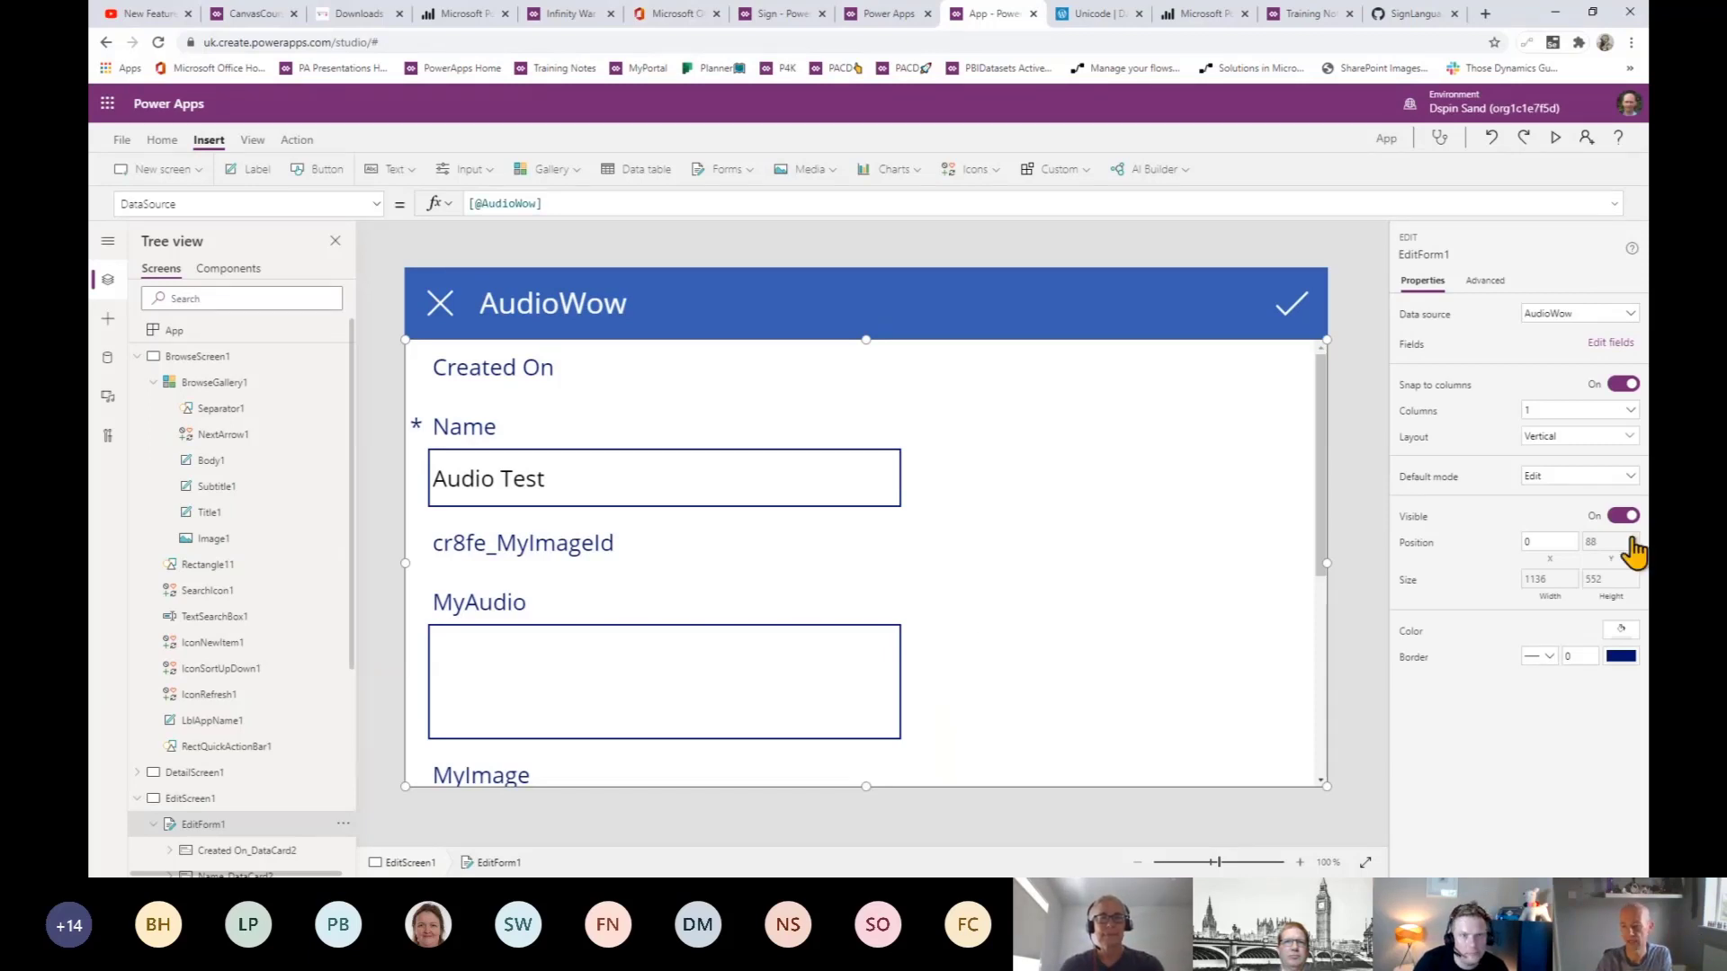
left_click(1567, 412)
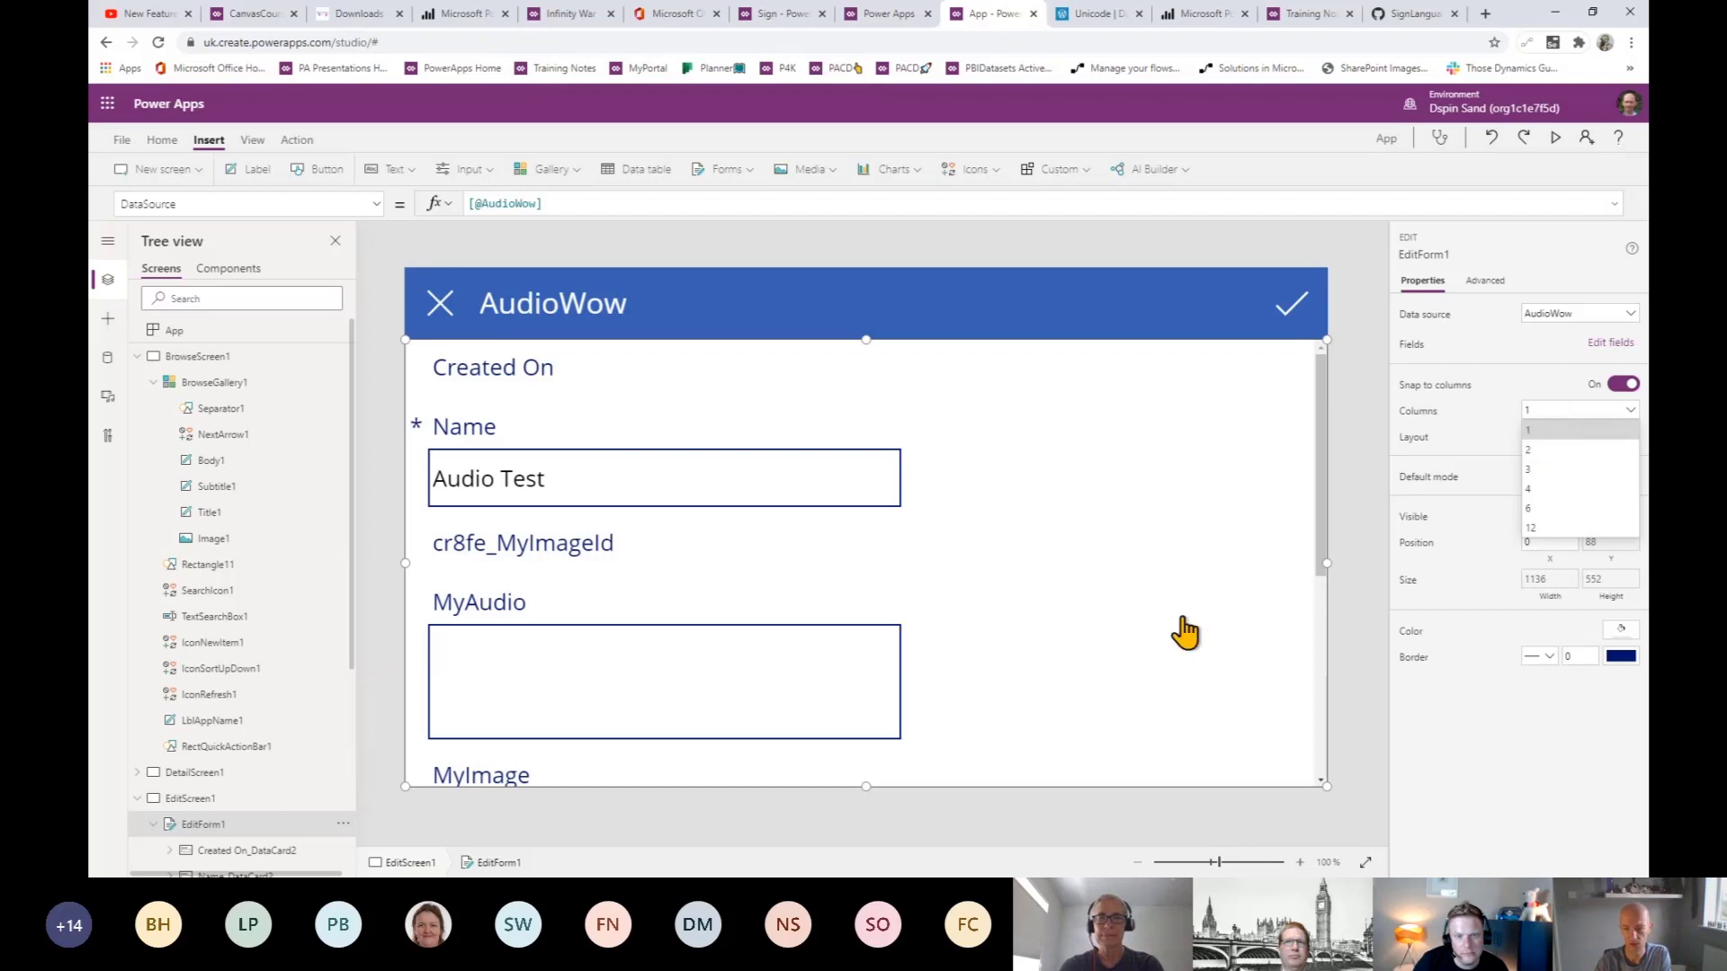
left_click(1575, 451)
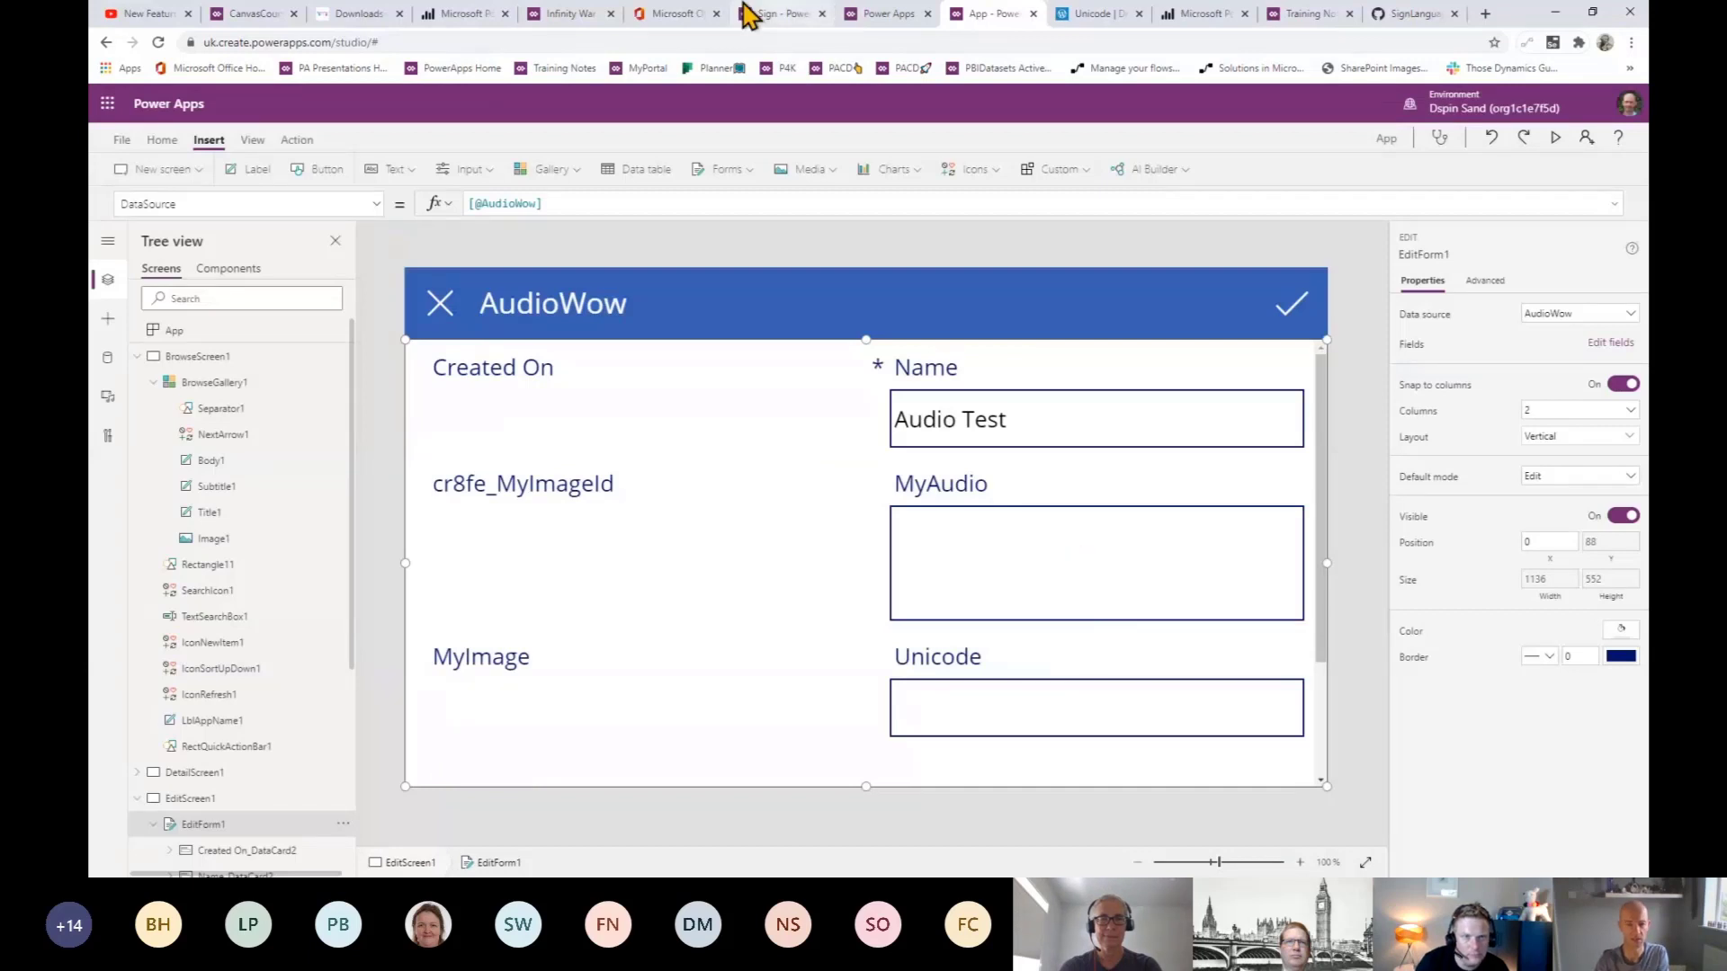
left_click(676, 431)
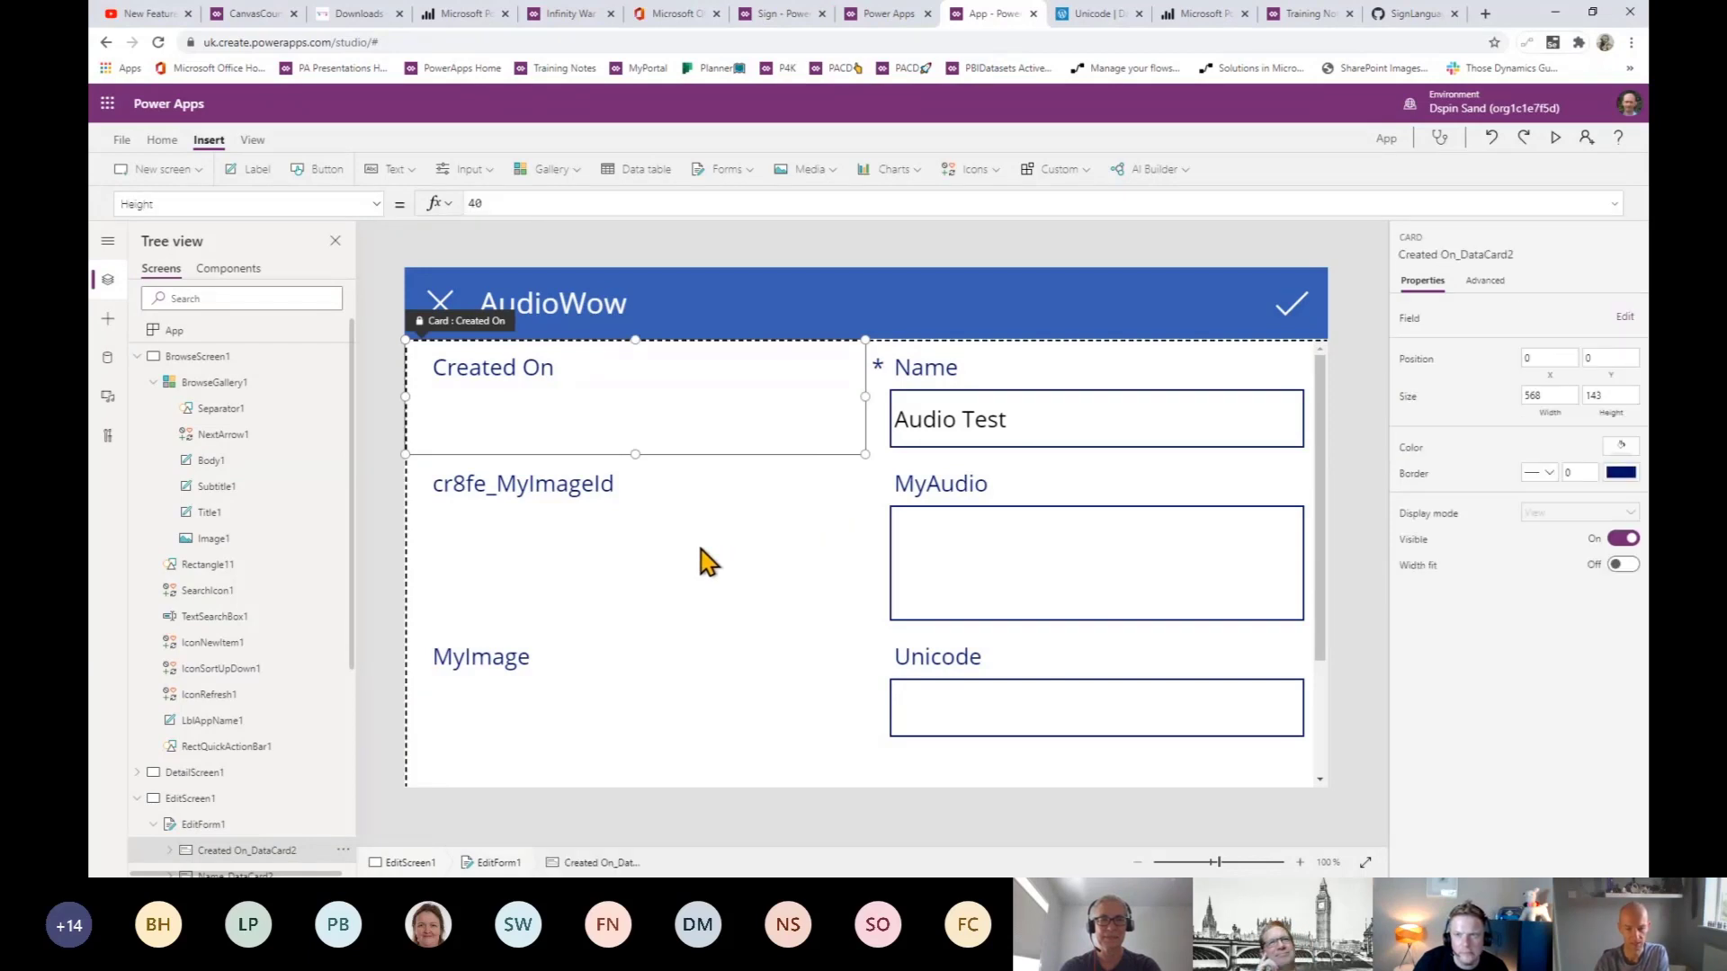
- Delete the Created On and cr8fe_MyImageId cards from the AudioWow edit form
key("Delete")
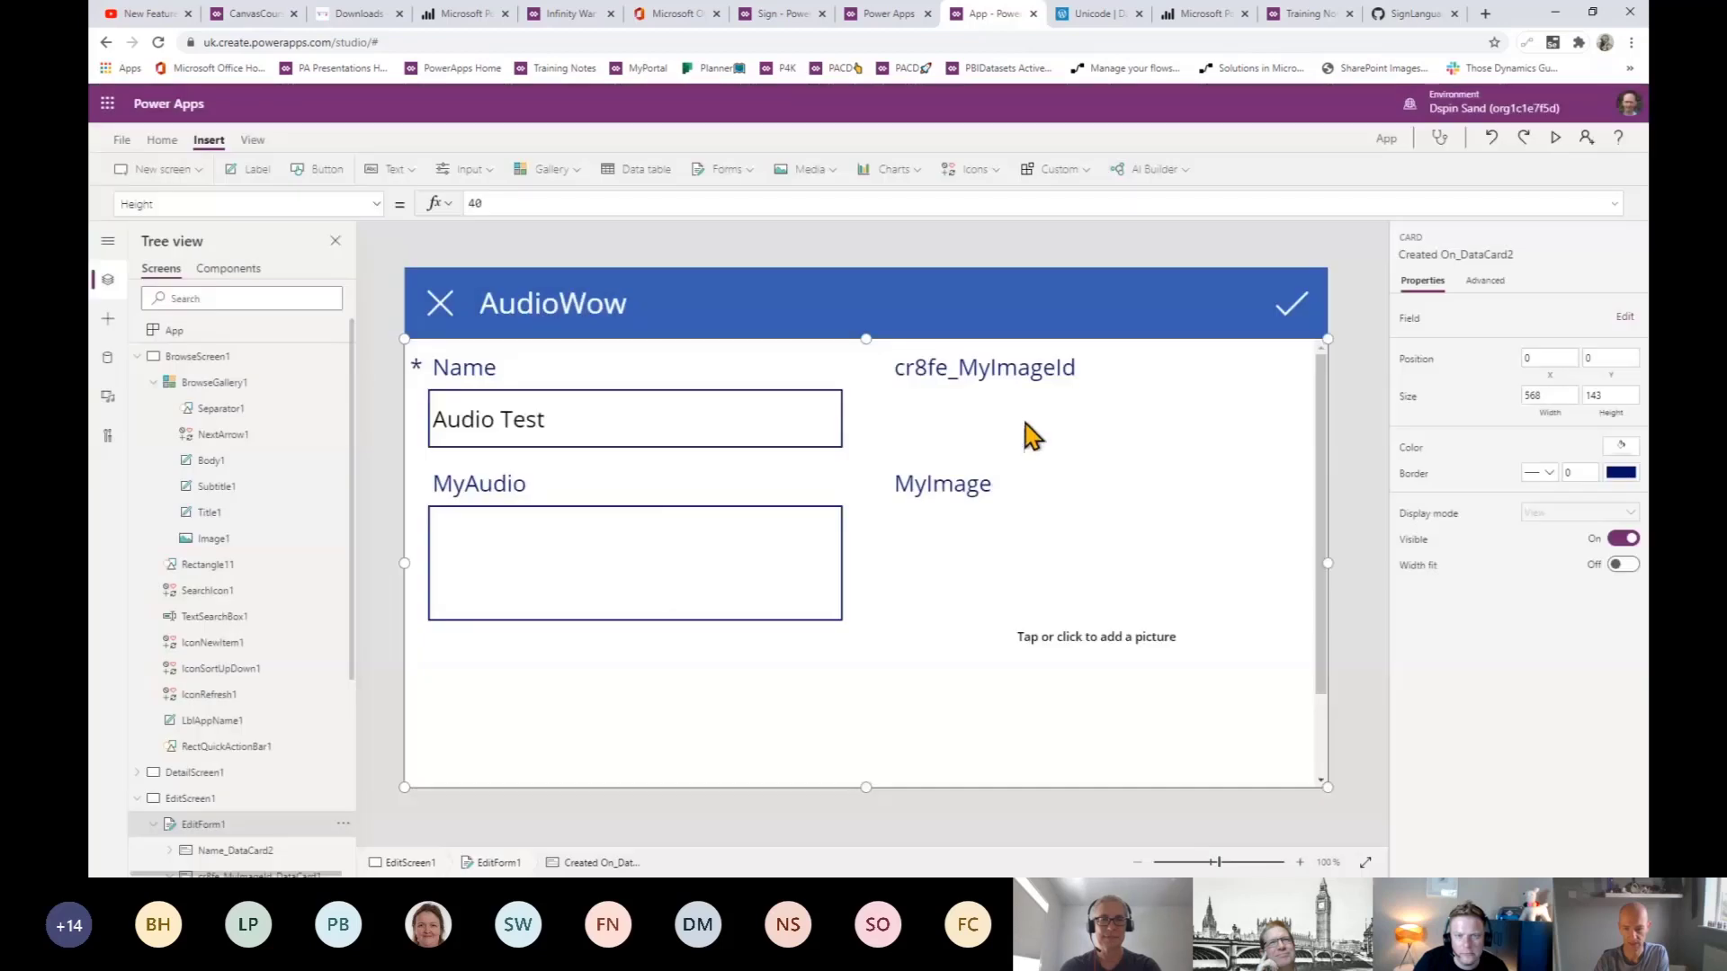
left_click(987, 448)
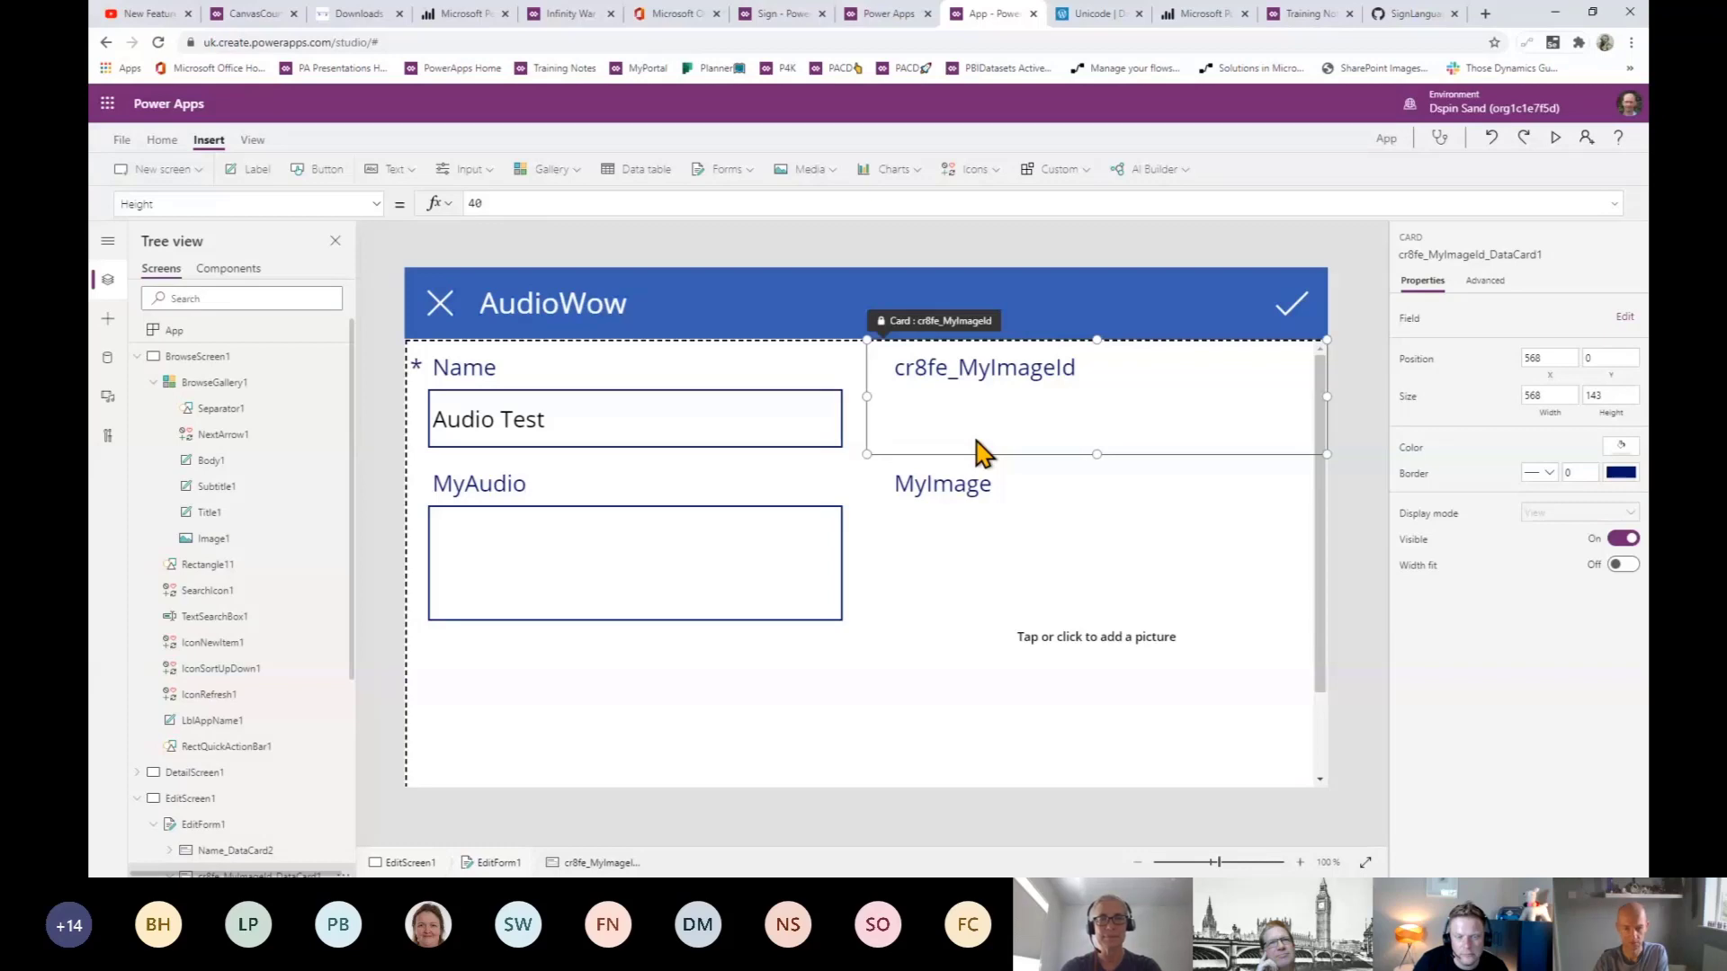
key("Delete")
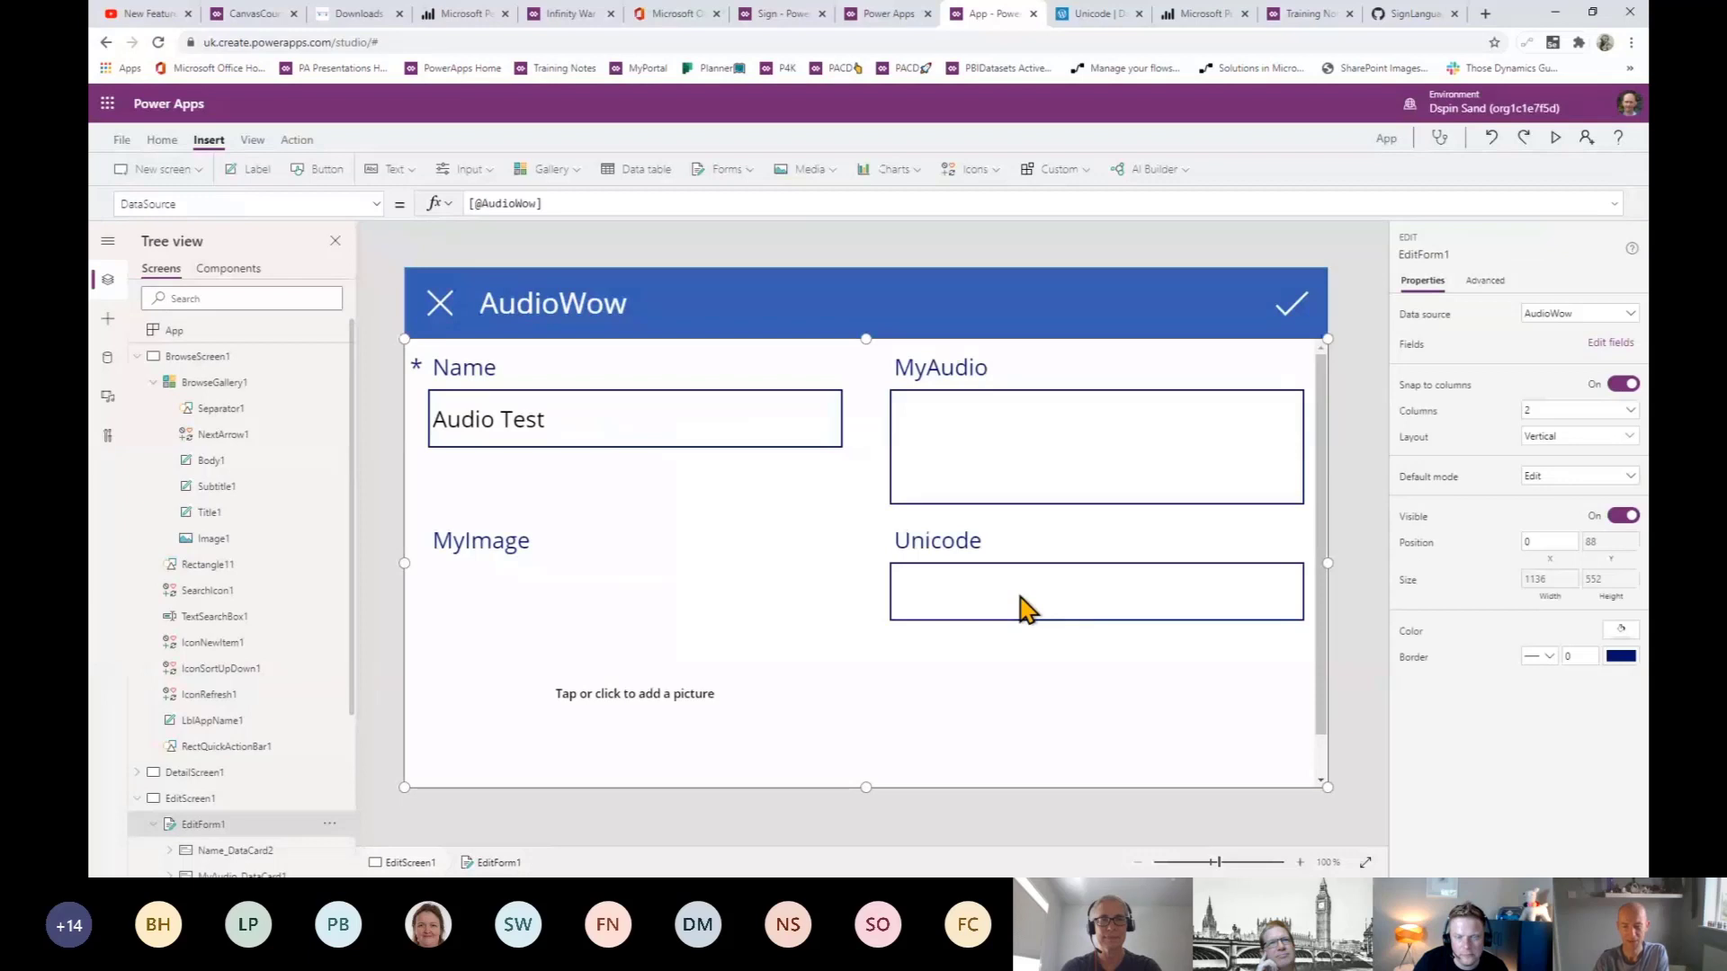
- Narrow the MyAudio card's text input from 508 to 322 wide
left_click(1007, 450)
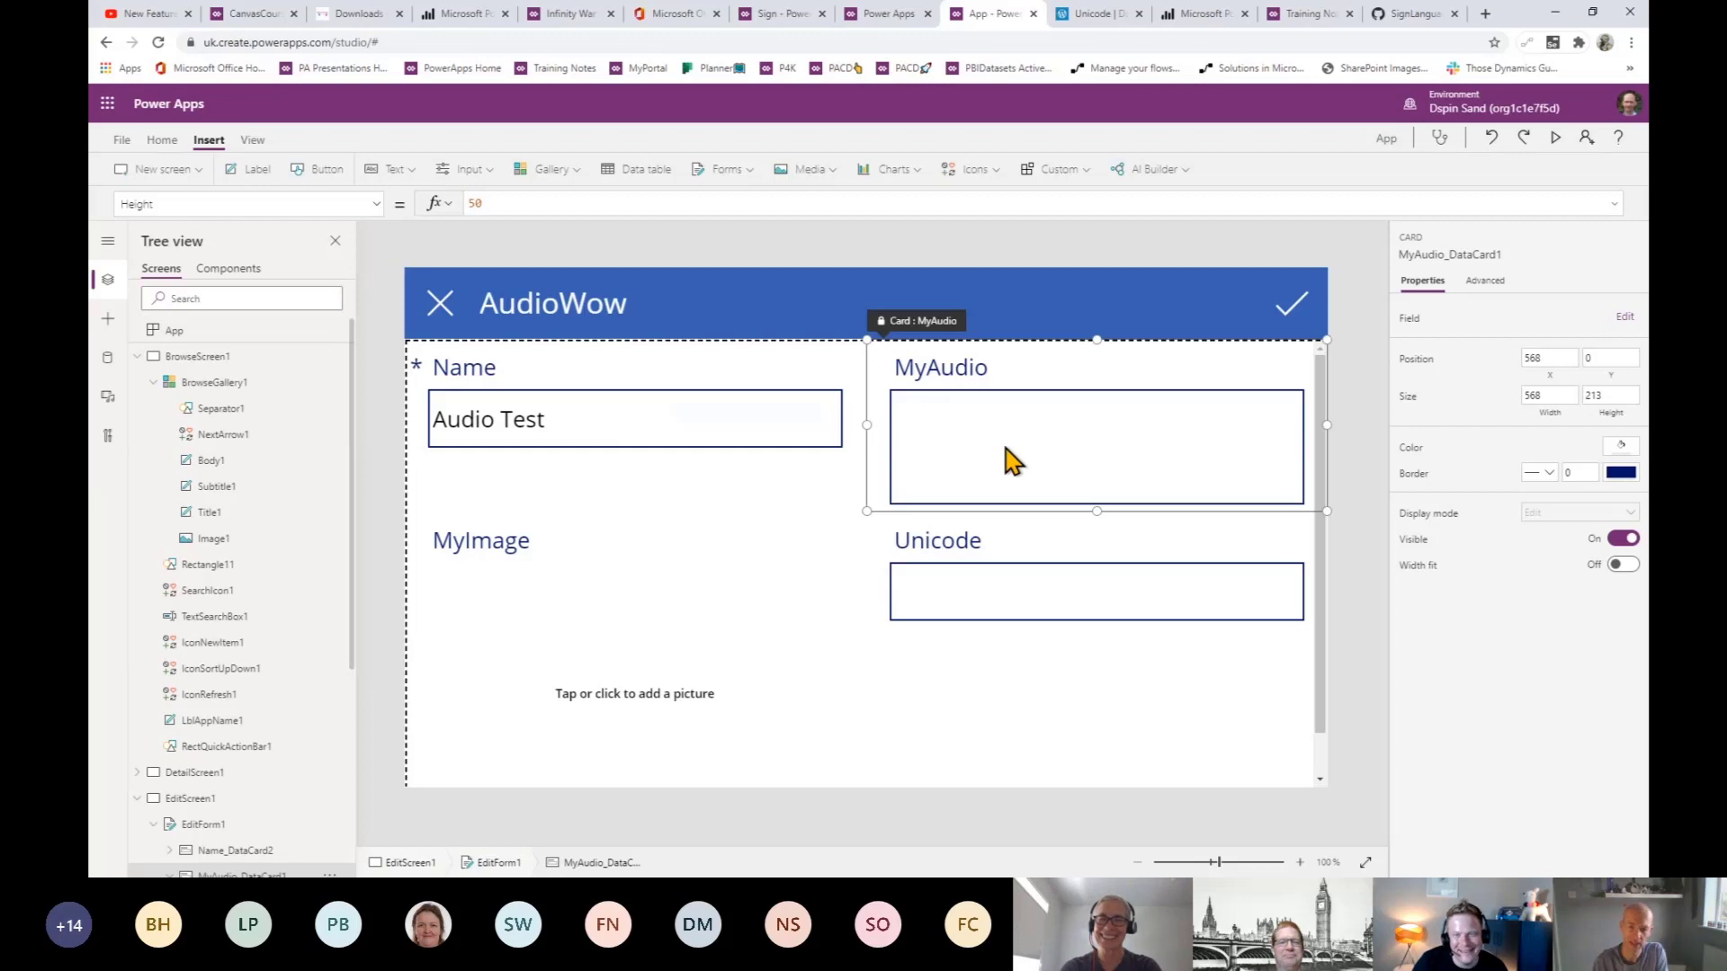
left_click(1056, 469)
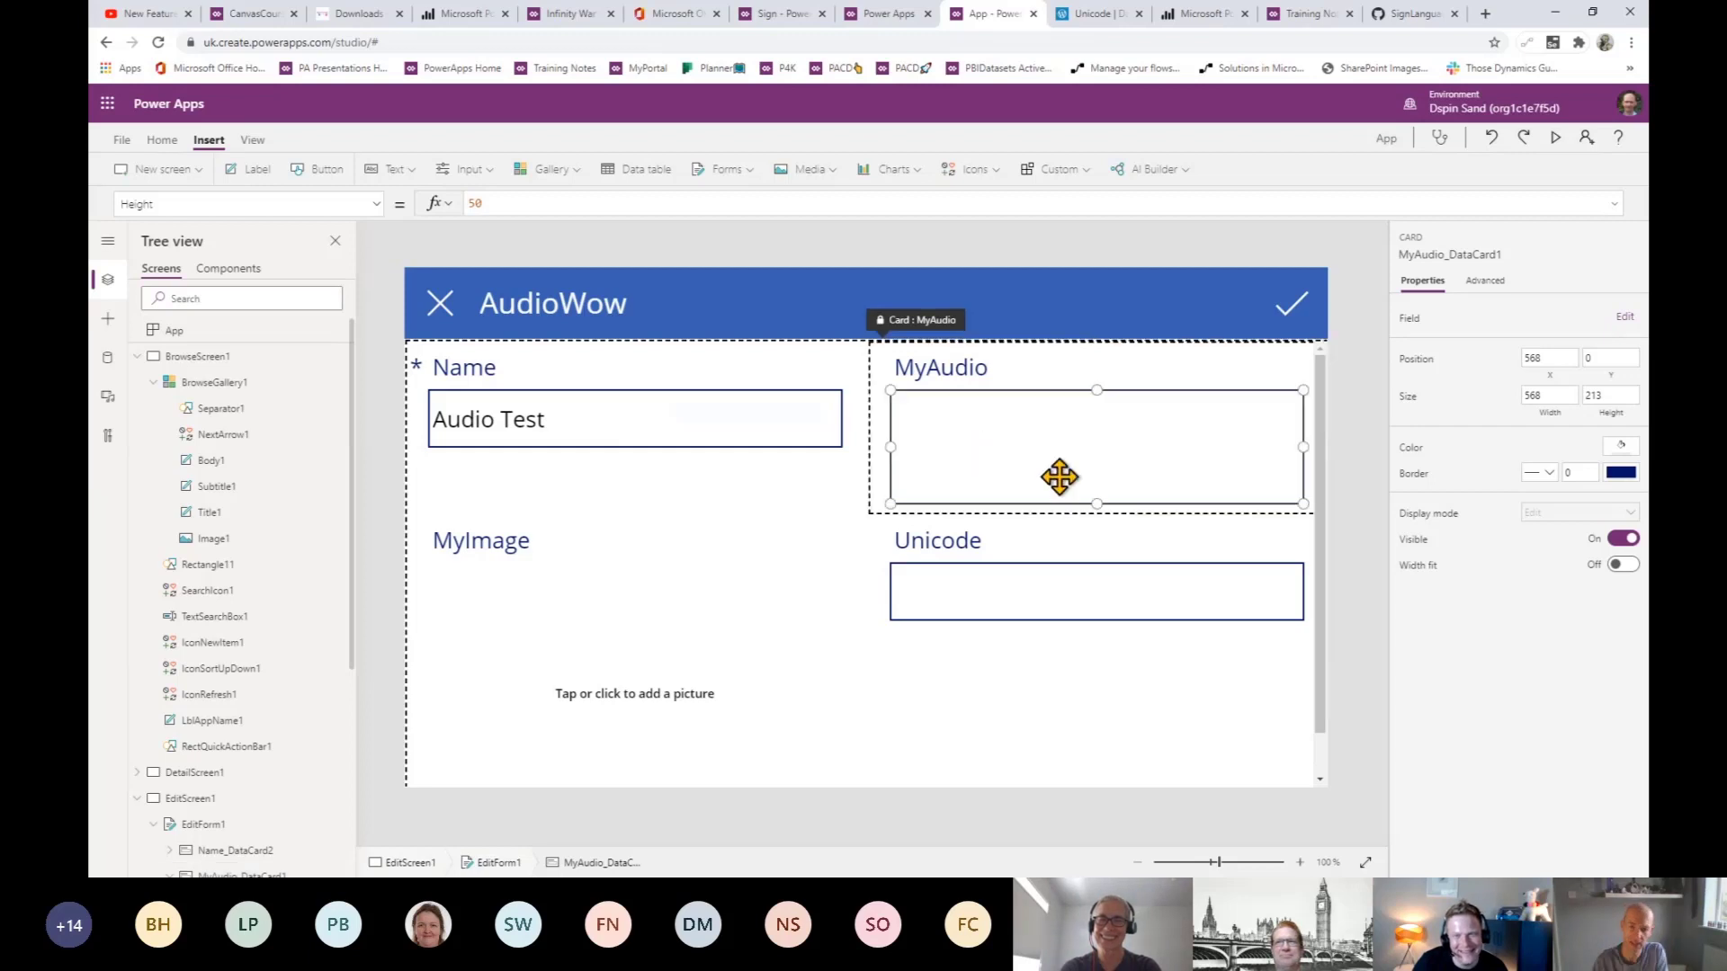
left_click(1302, 447)
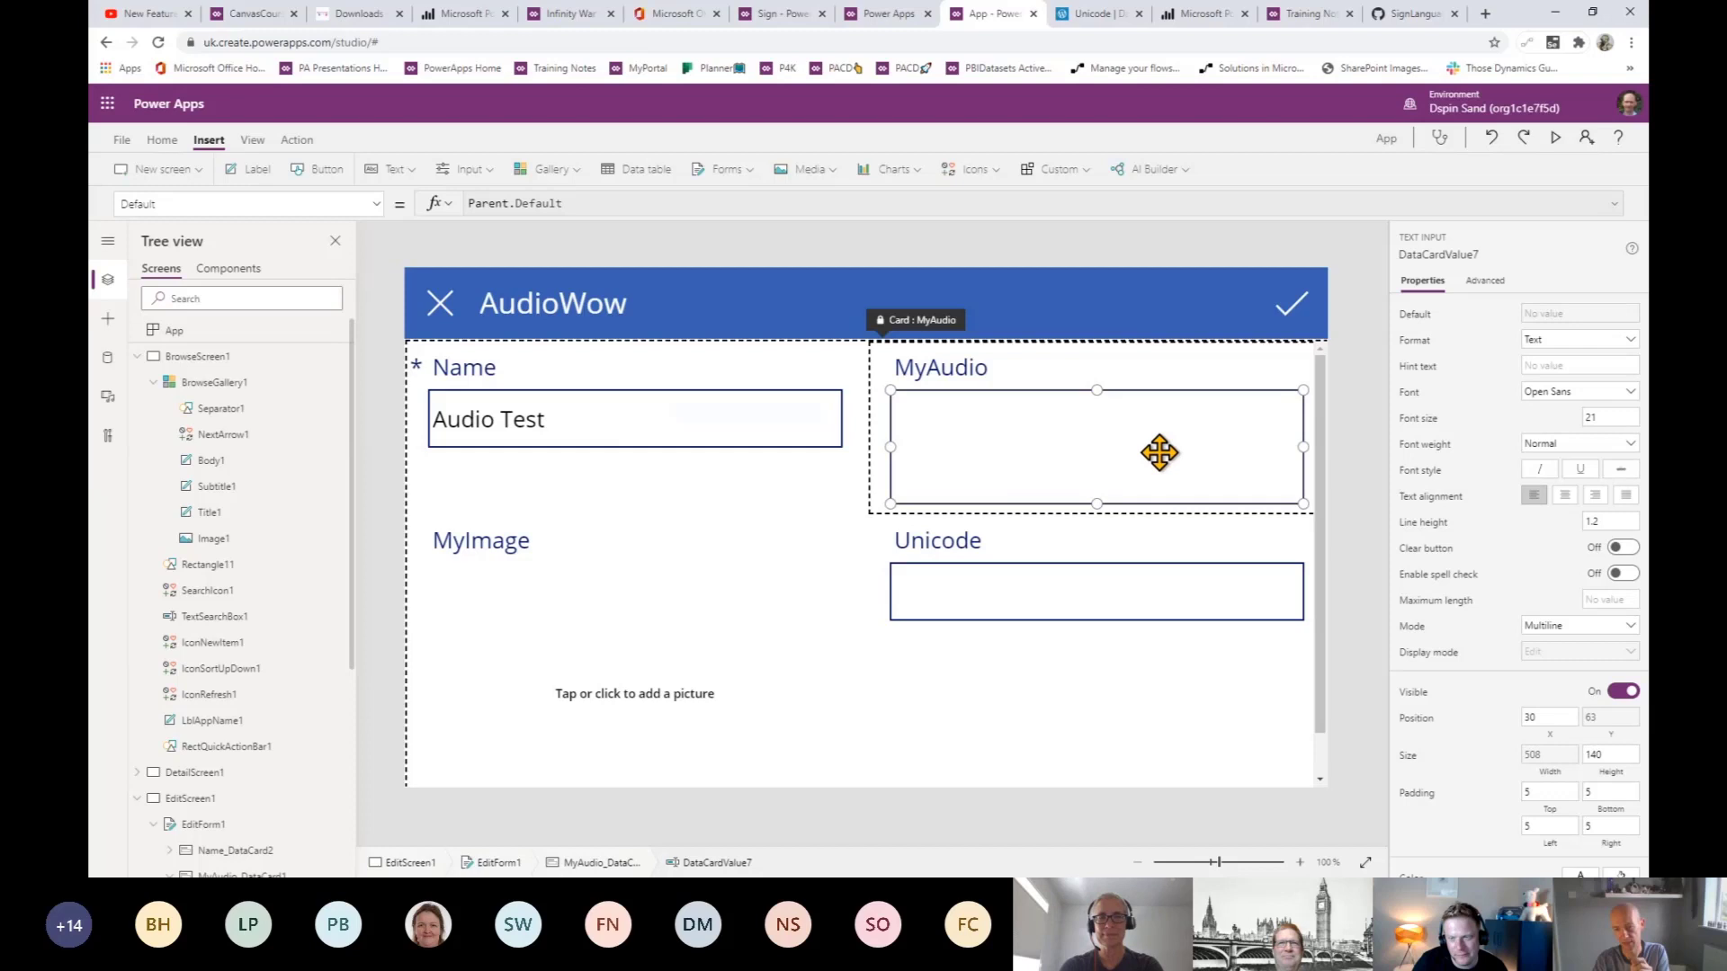
left_click_drag(1303, 447, 1159, 452)
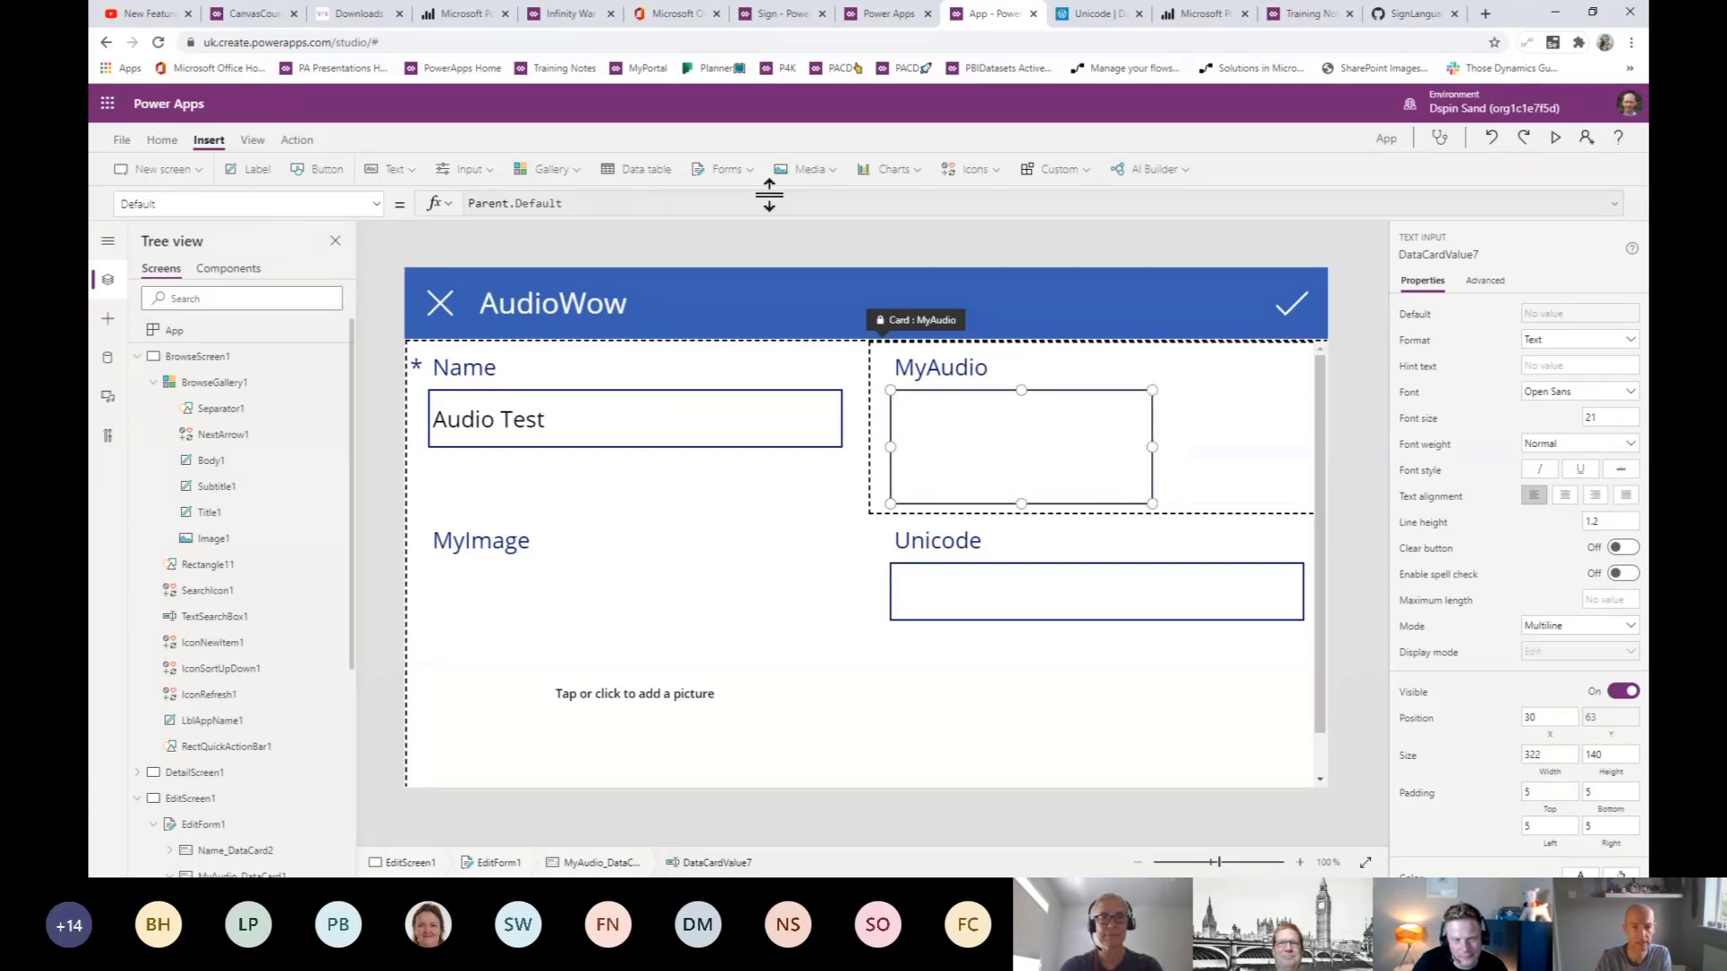
left_click(814, 175)
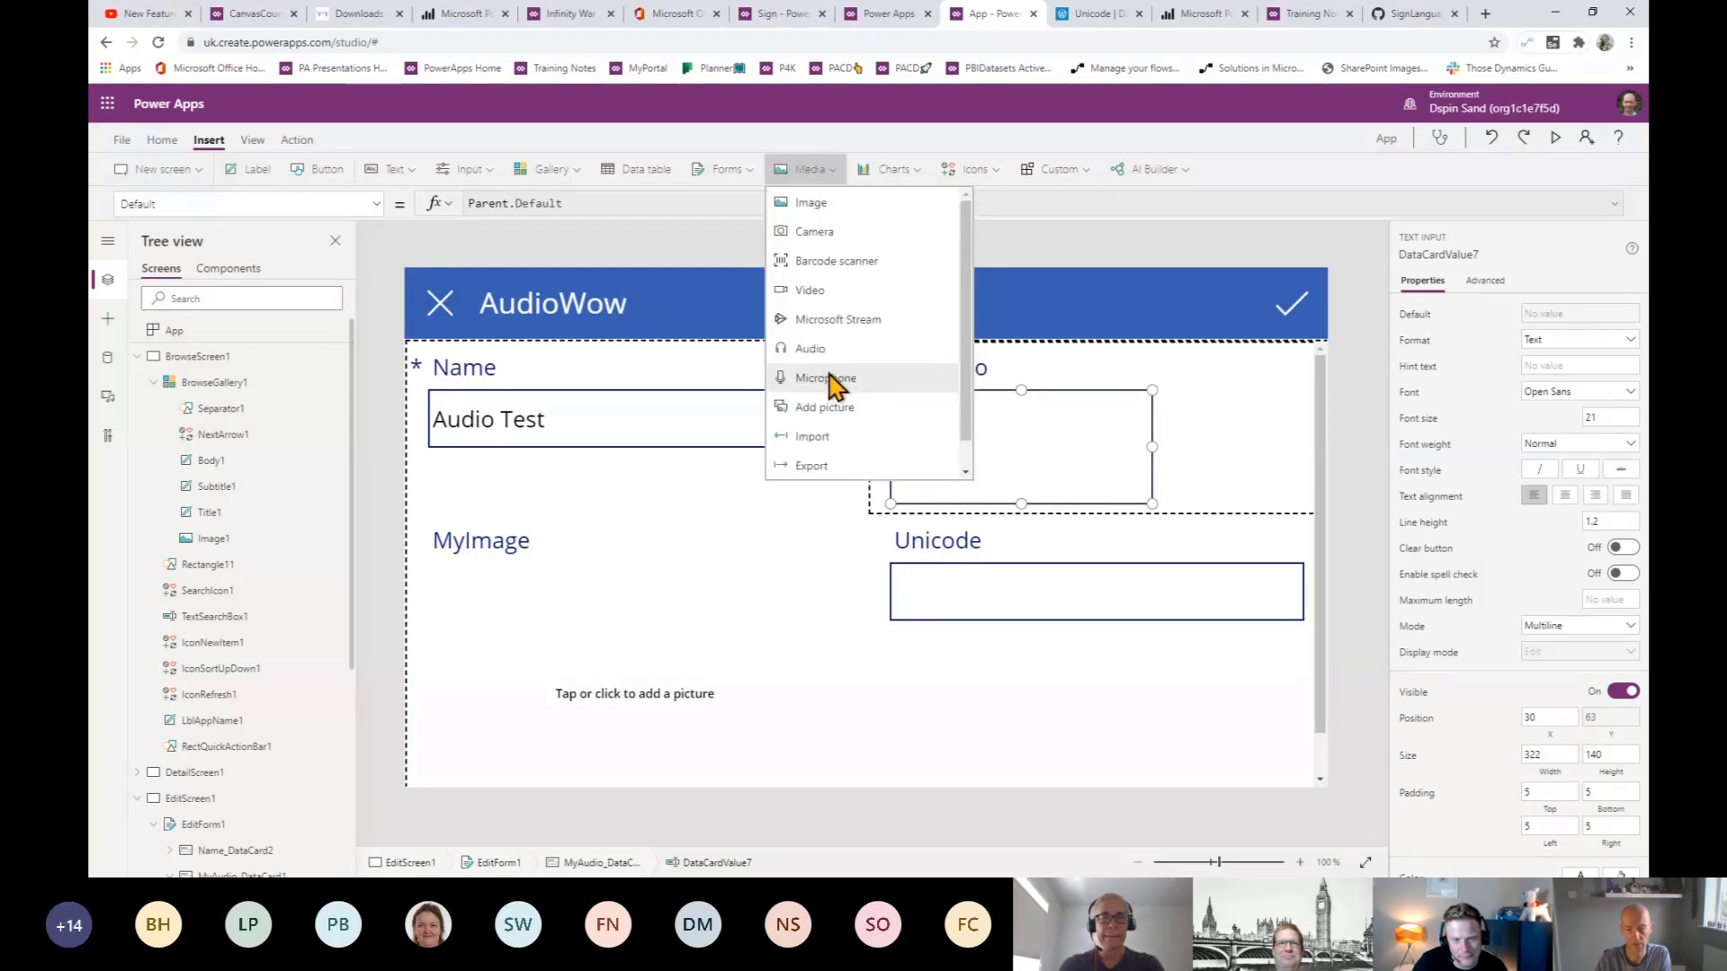
- Insert a Microphone control into the MyAudio card, unlocking the card to allow it
left_click(1258, 435)
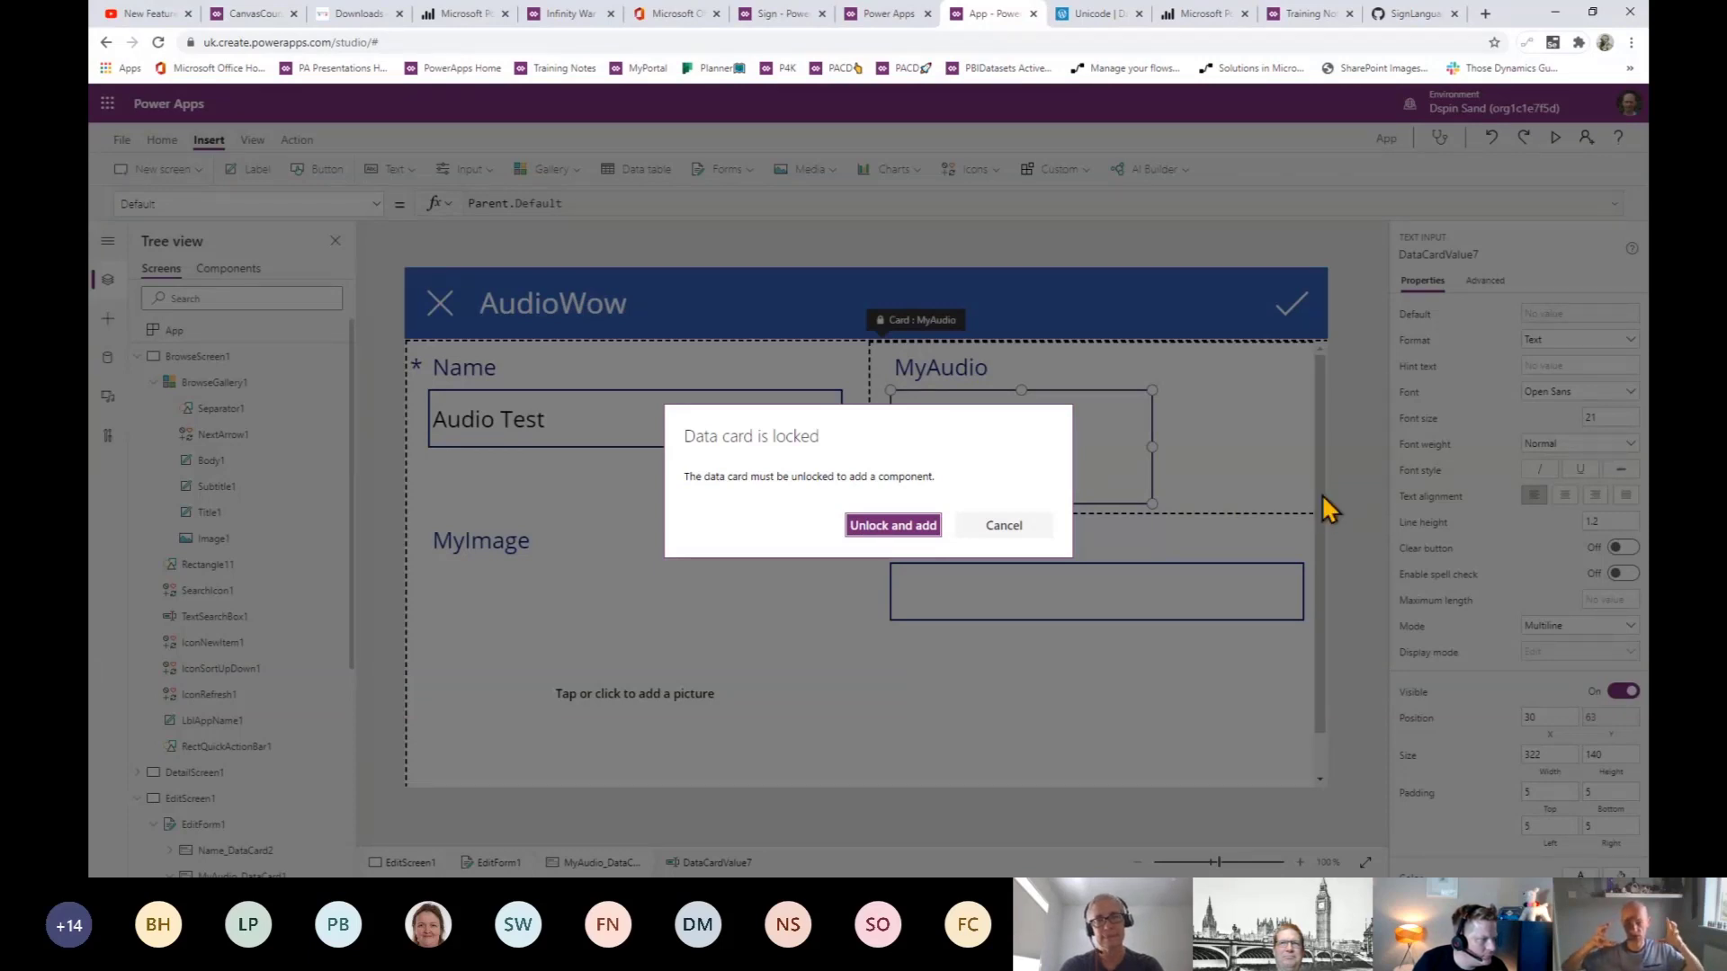
key("Return")
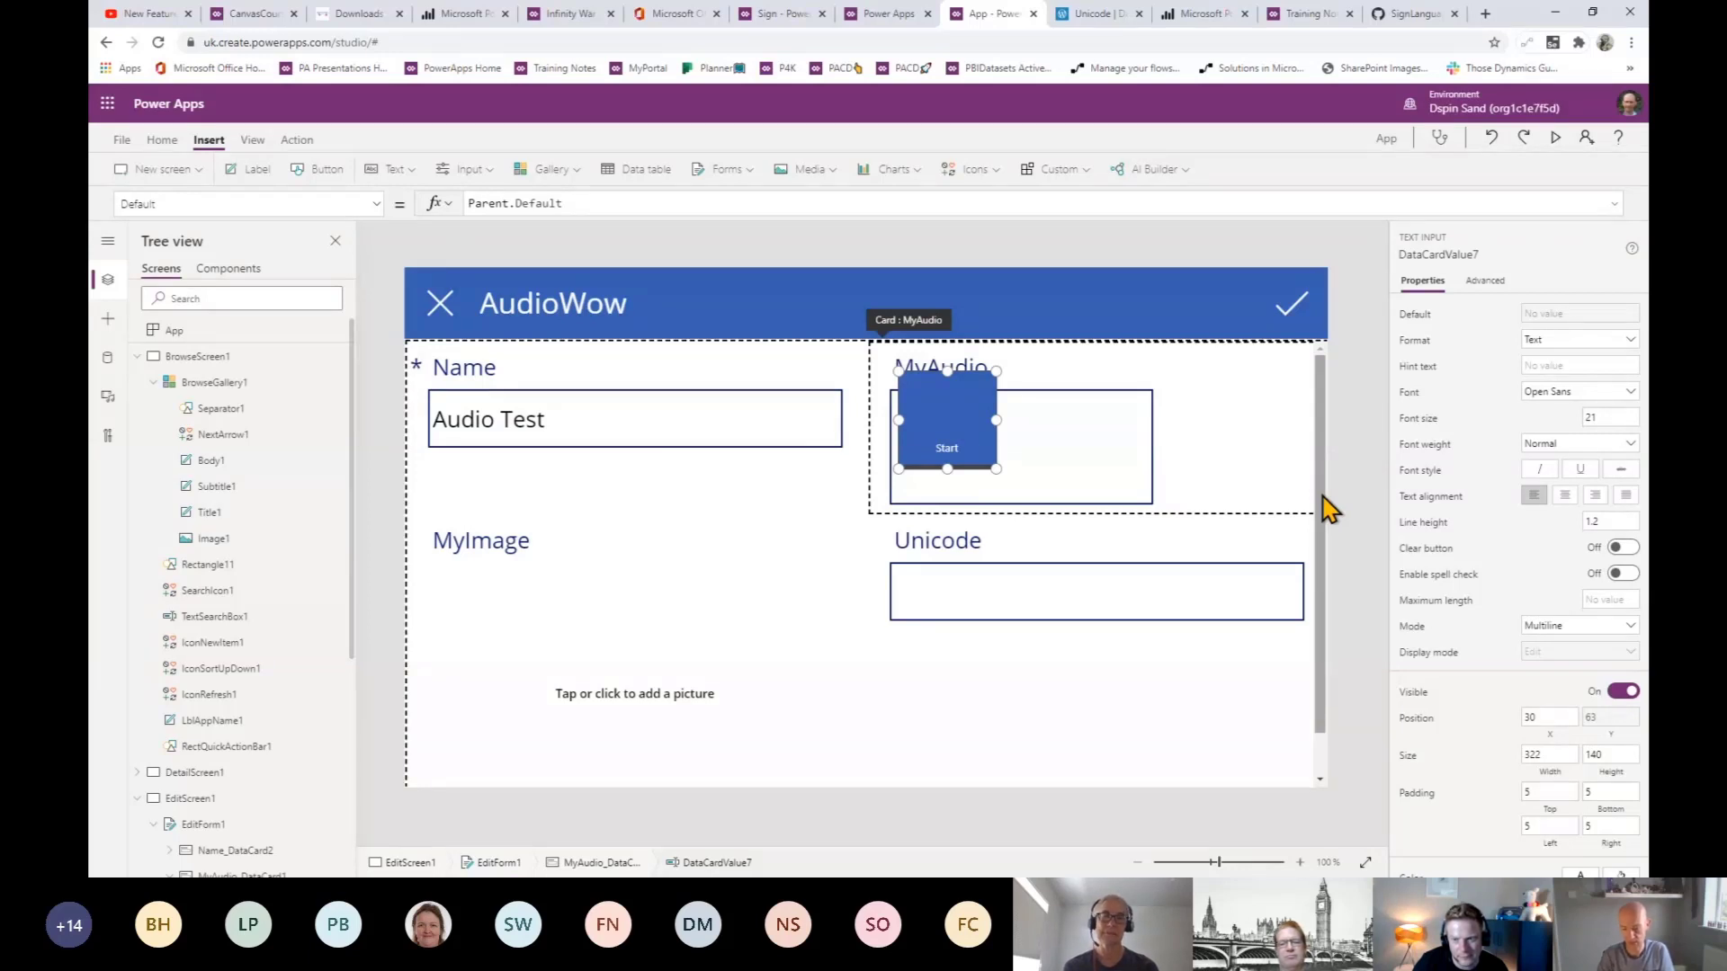
- Move Microphone1 right of the text box and shorten the text box to match it
left_click(970, 391)
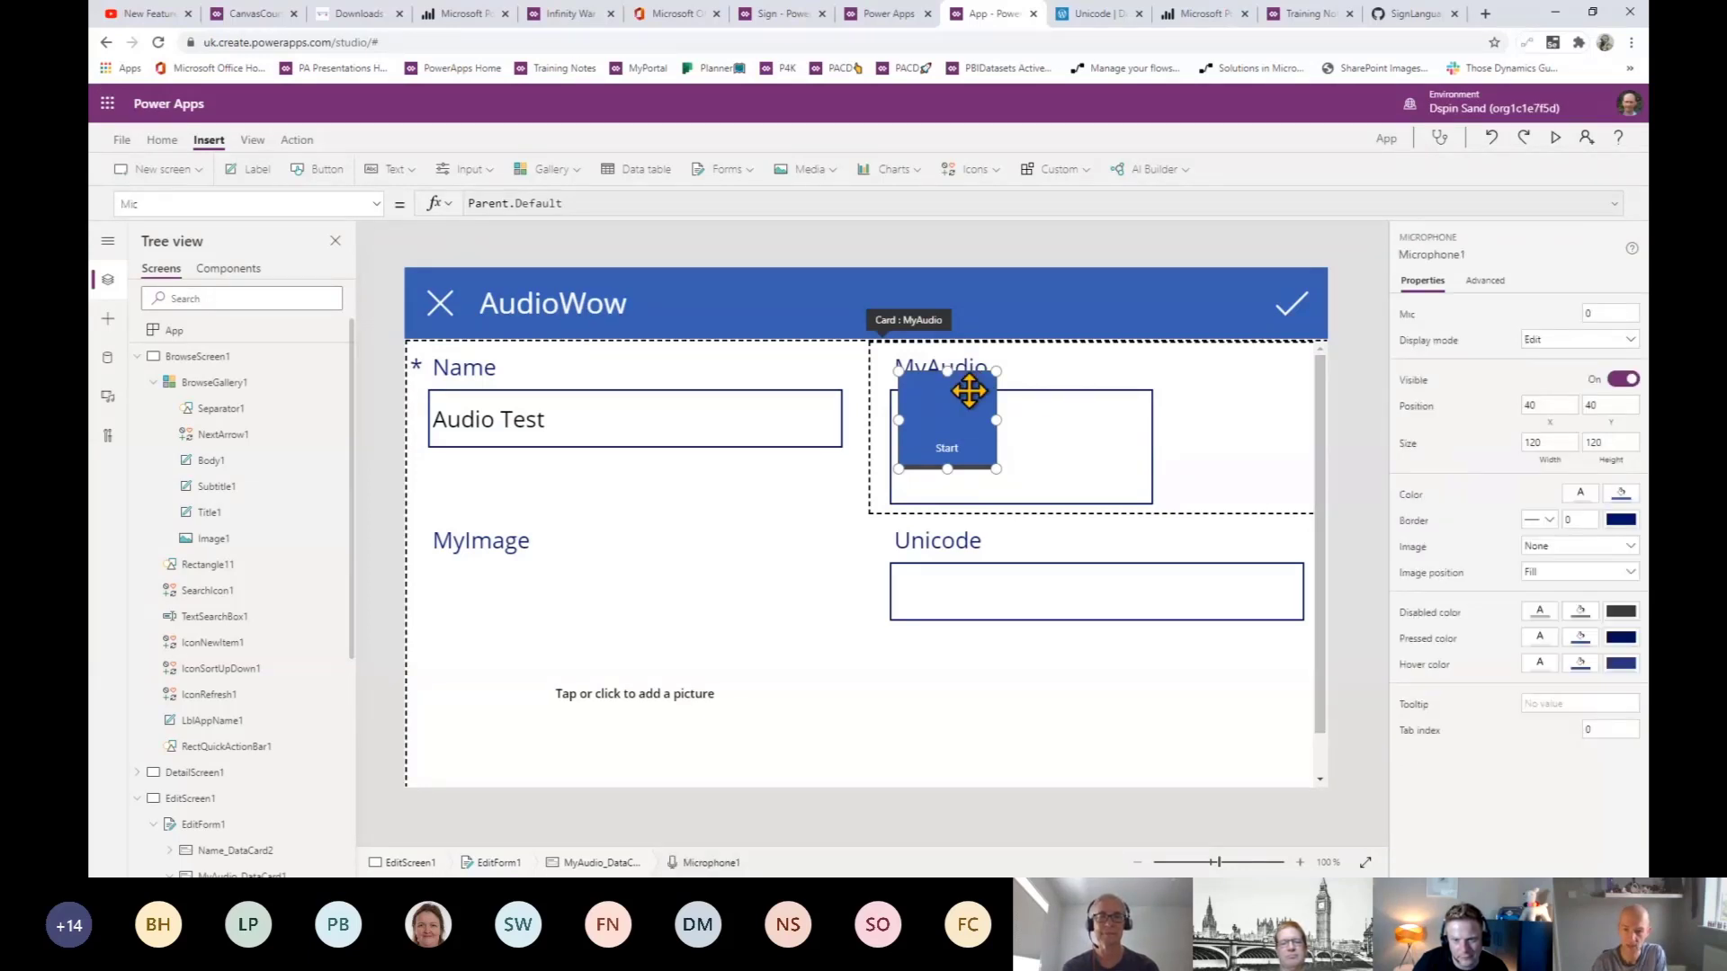
left_click_drag(969, 390, 1241, 403)
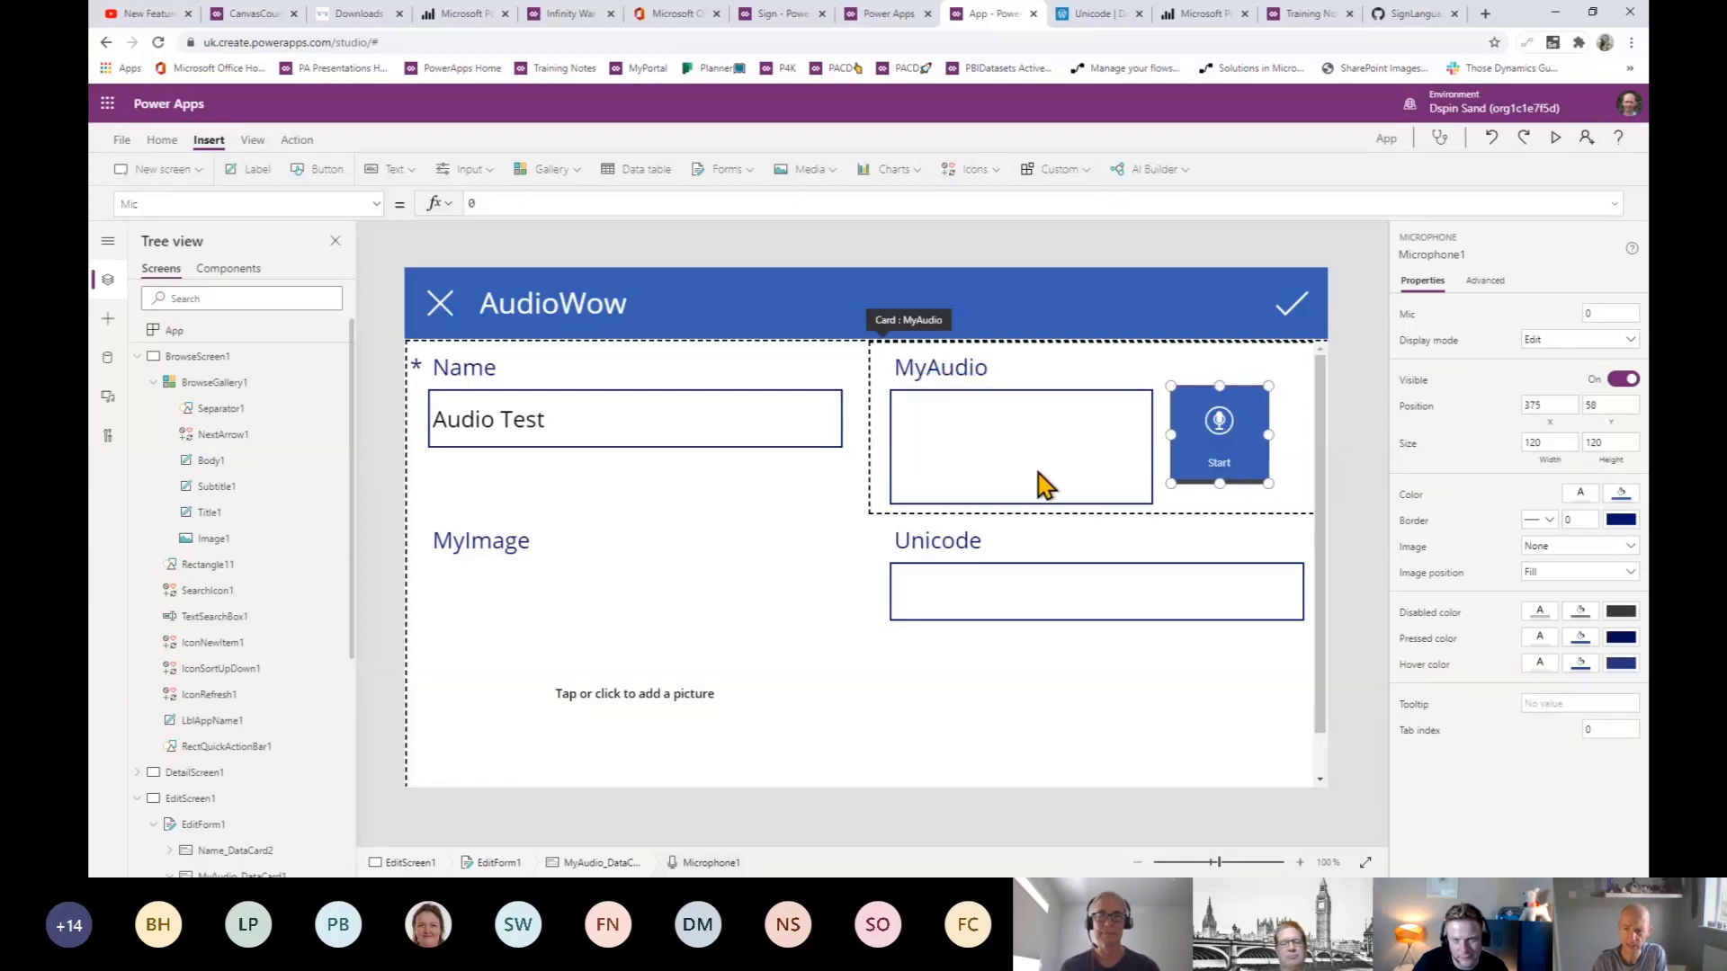
left_click(1026, 509)
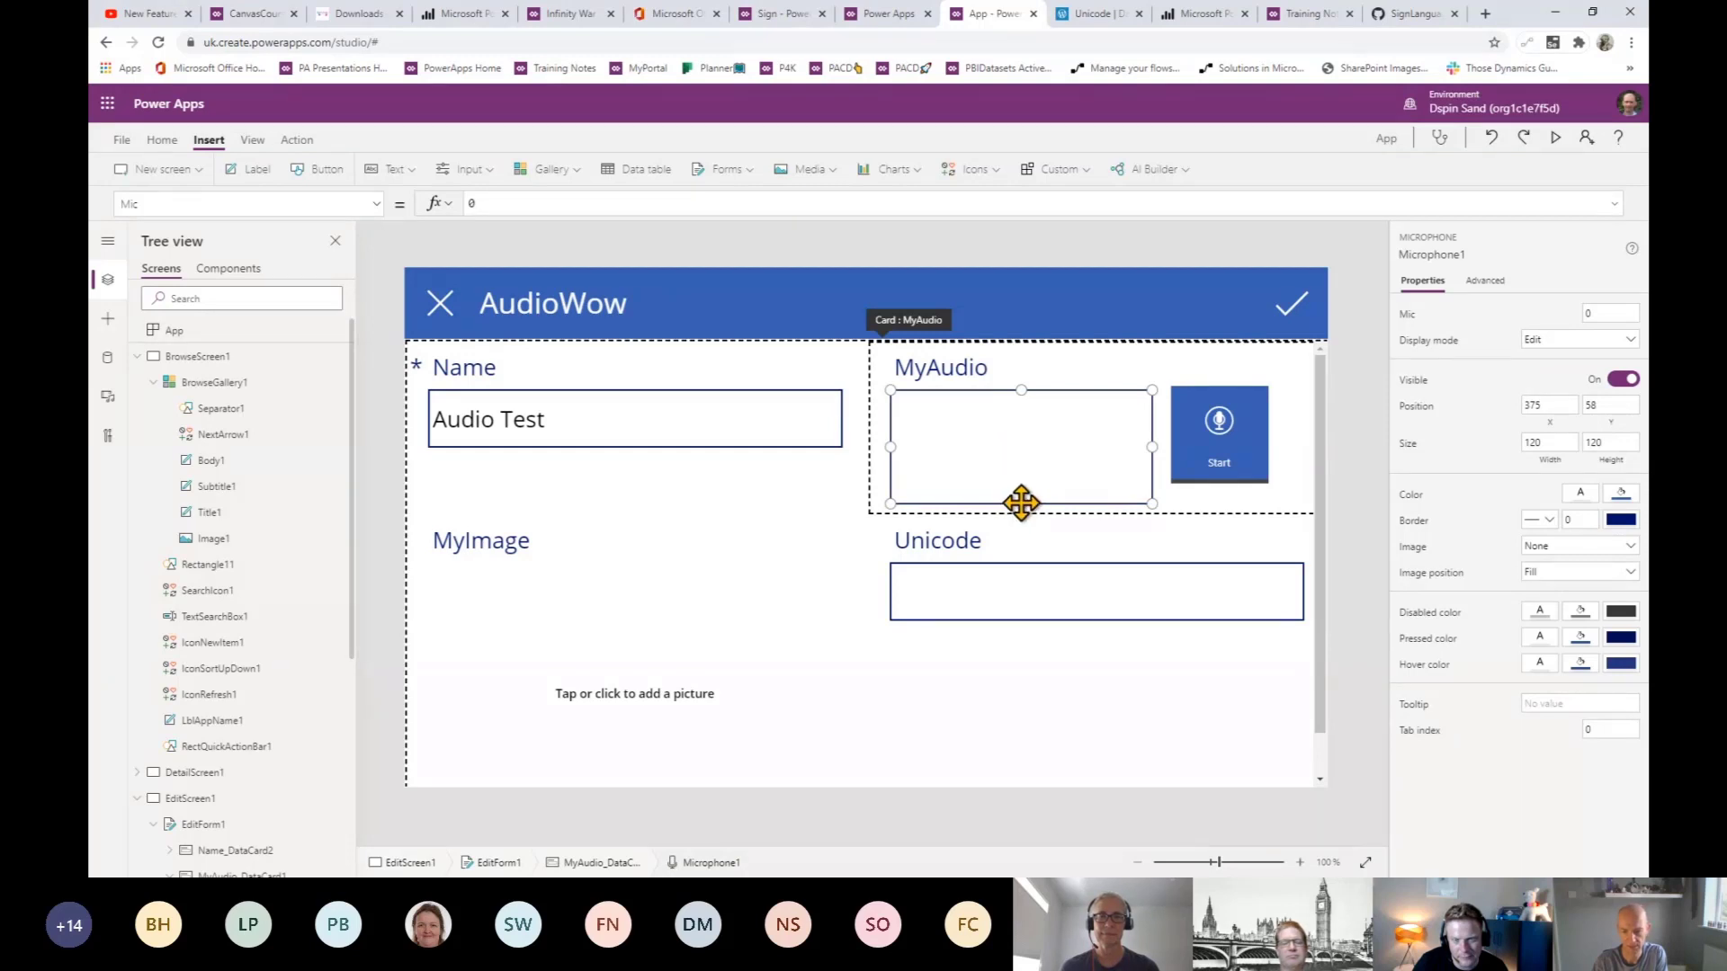
left_click(1021, 503)
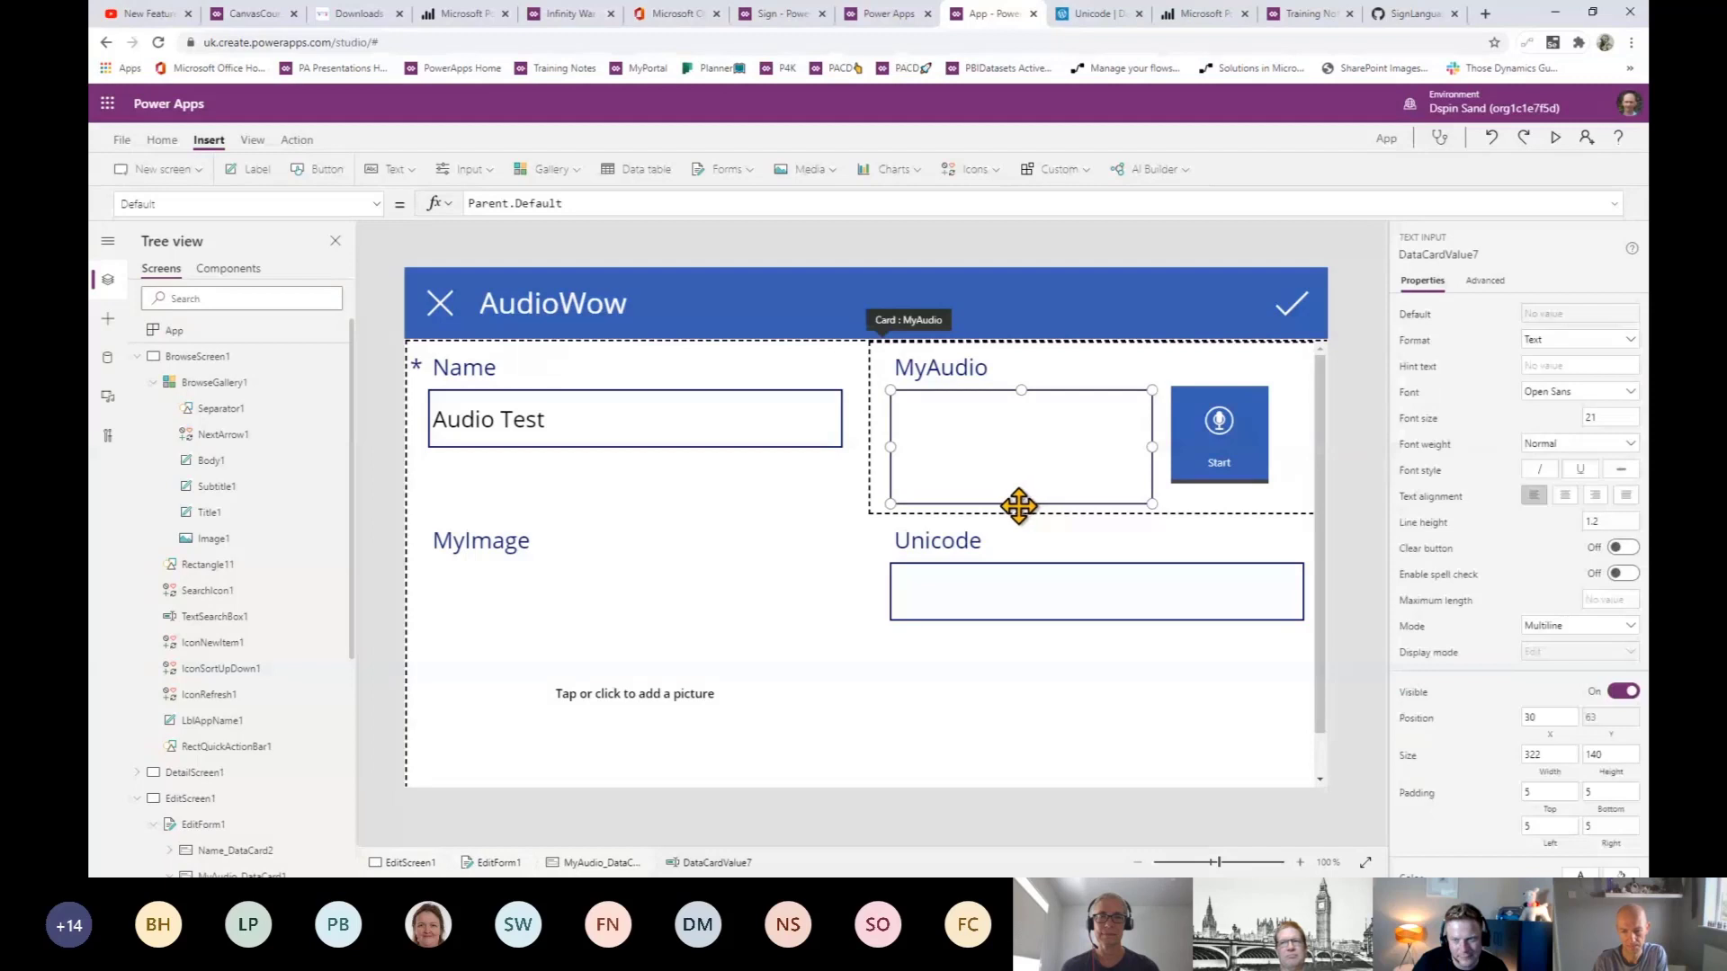
left_click_drag(1023, 505, 1018, 434)
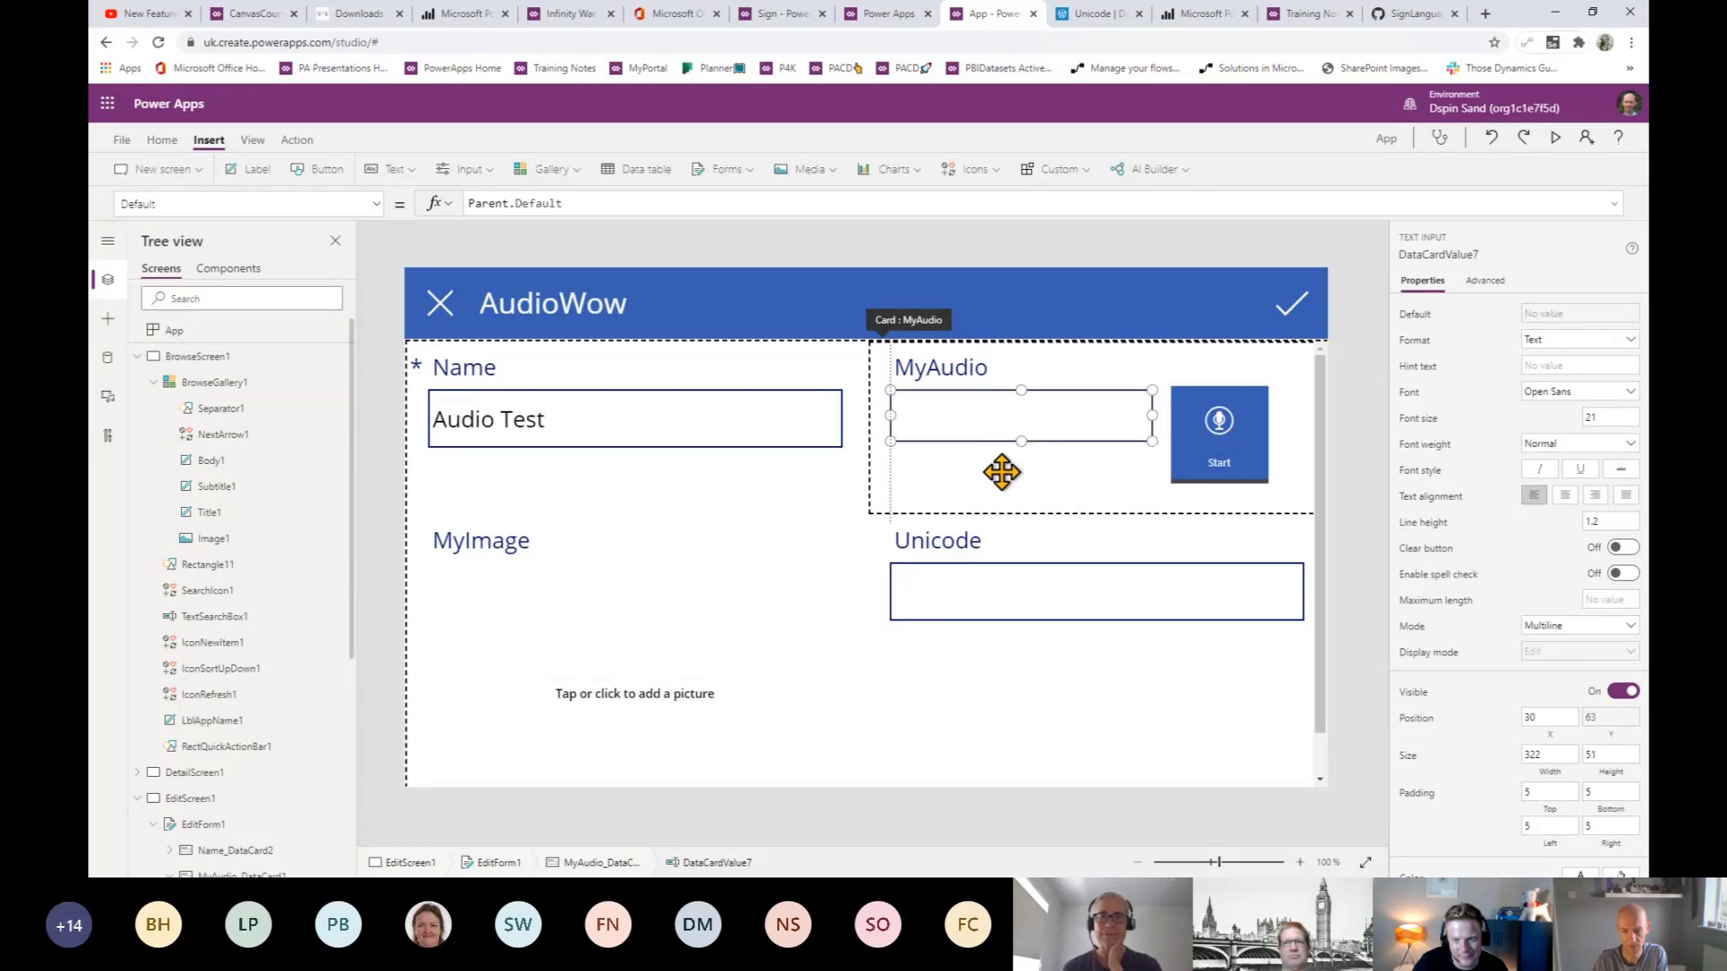
- Shrink the MyAudio card so the fields below move up
left_click(969, 501)
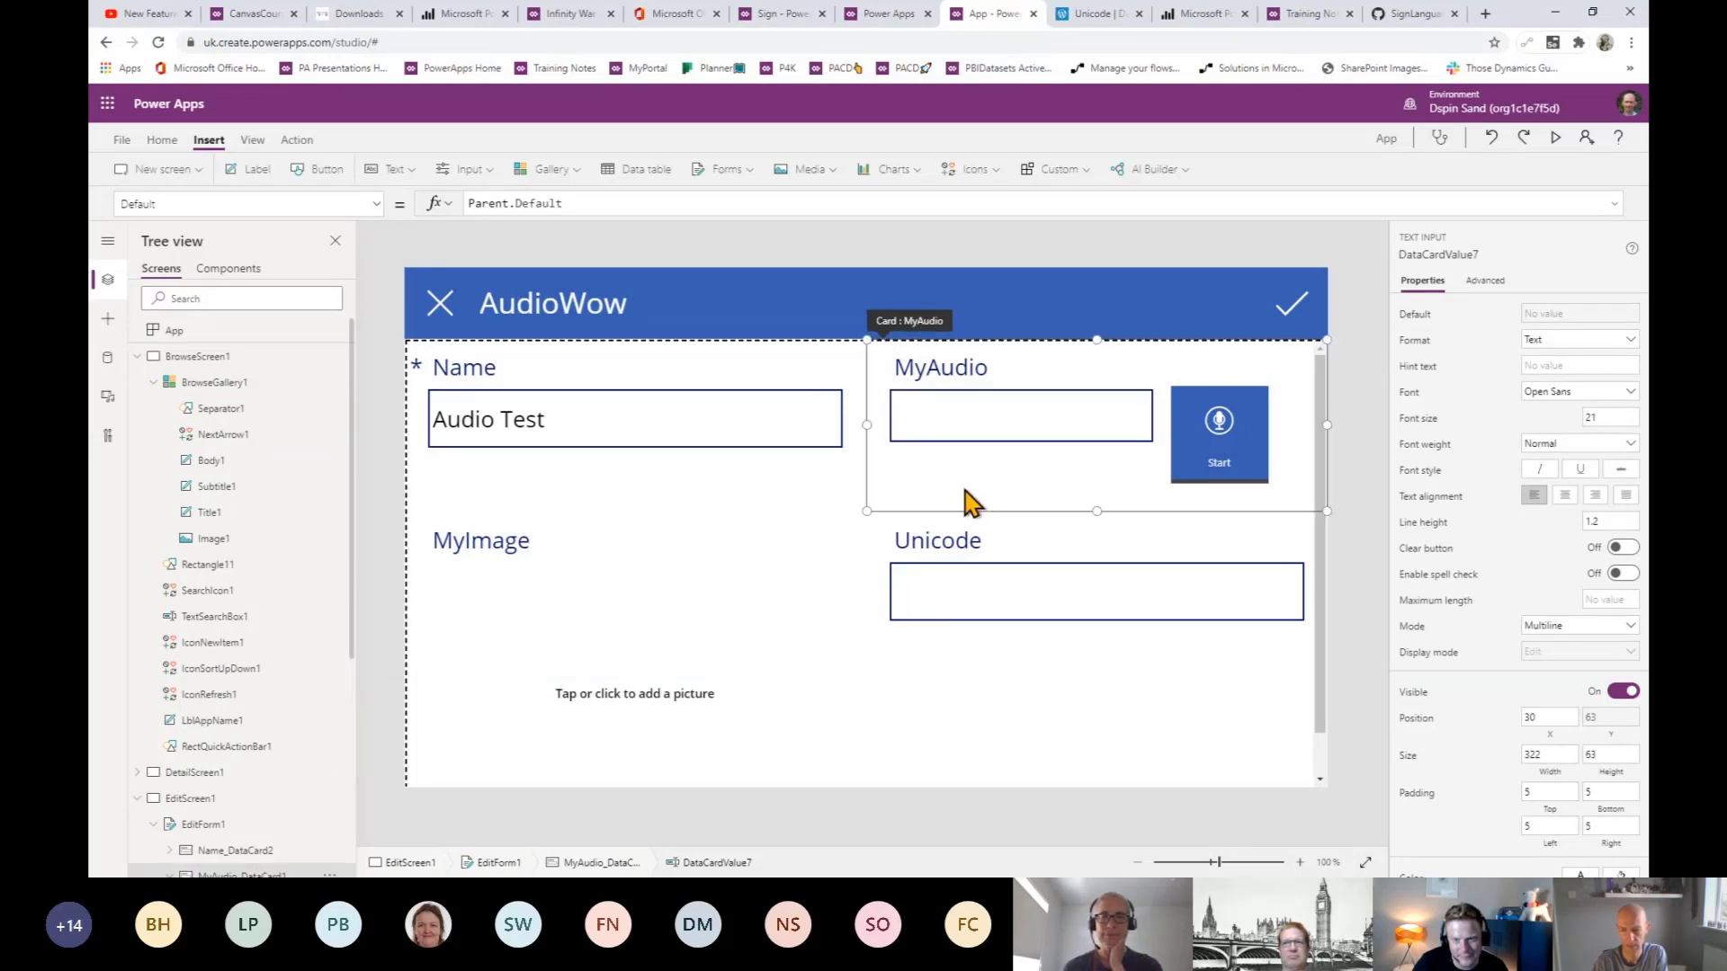
left_click(1209, 446)
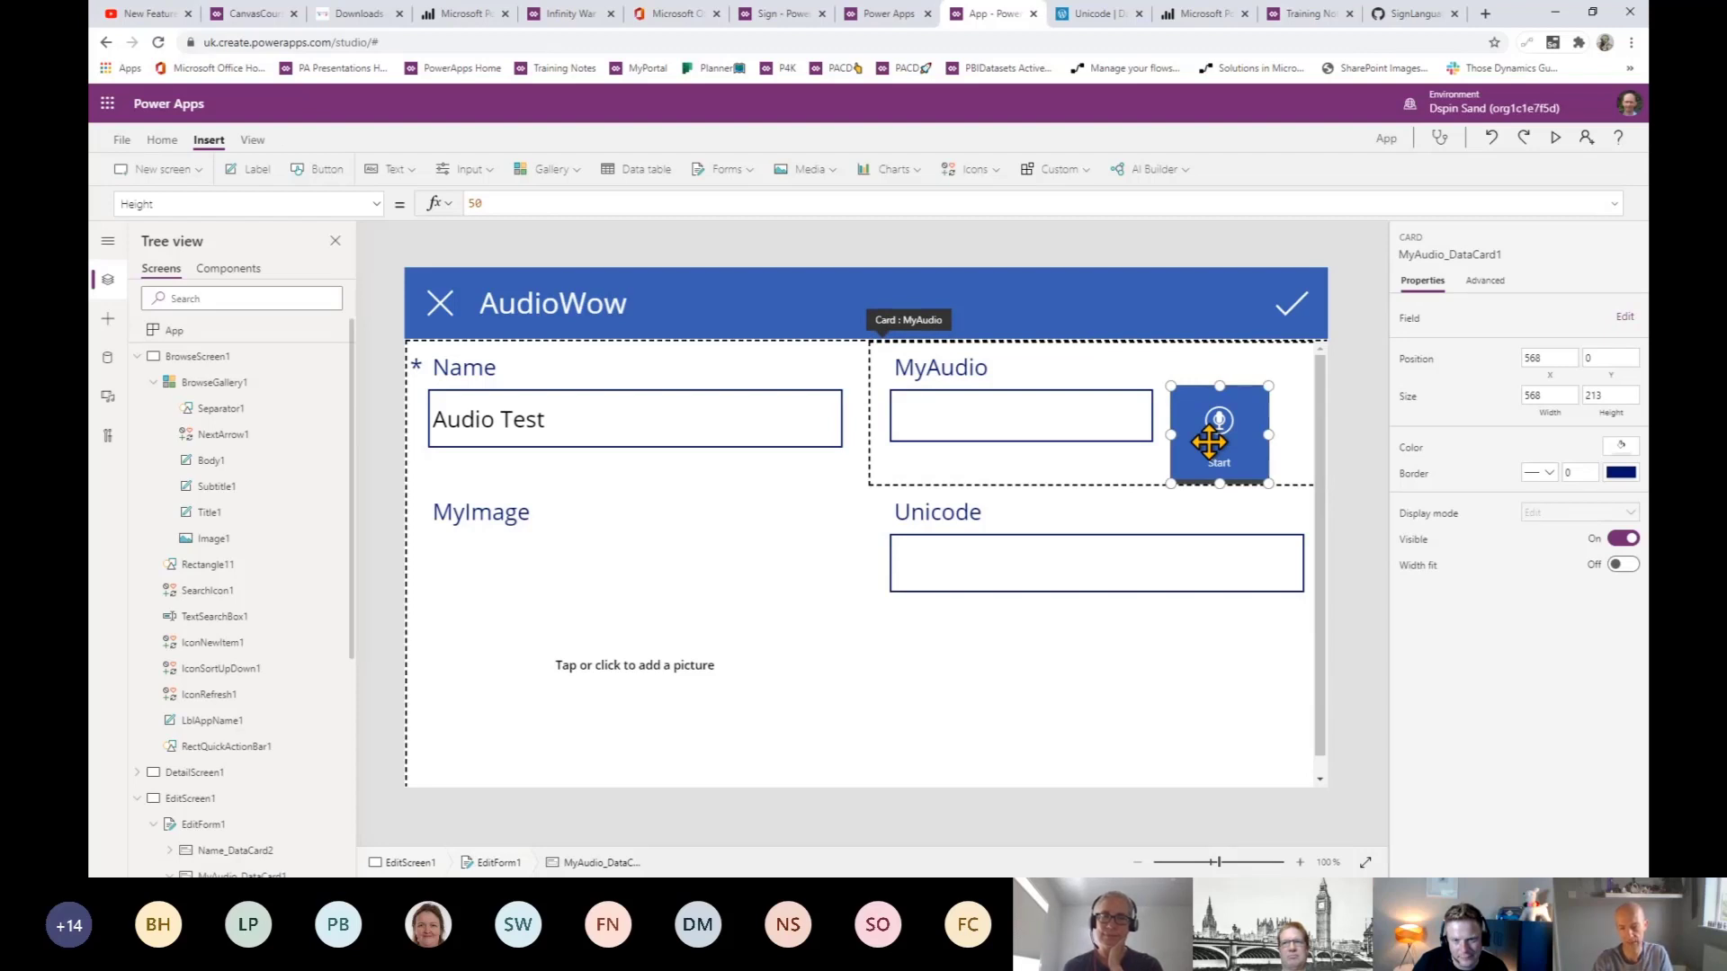
left_click(1209, 442)
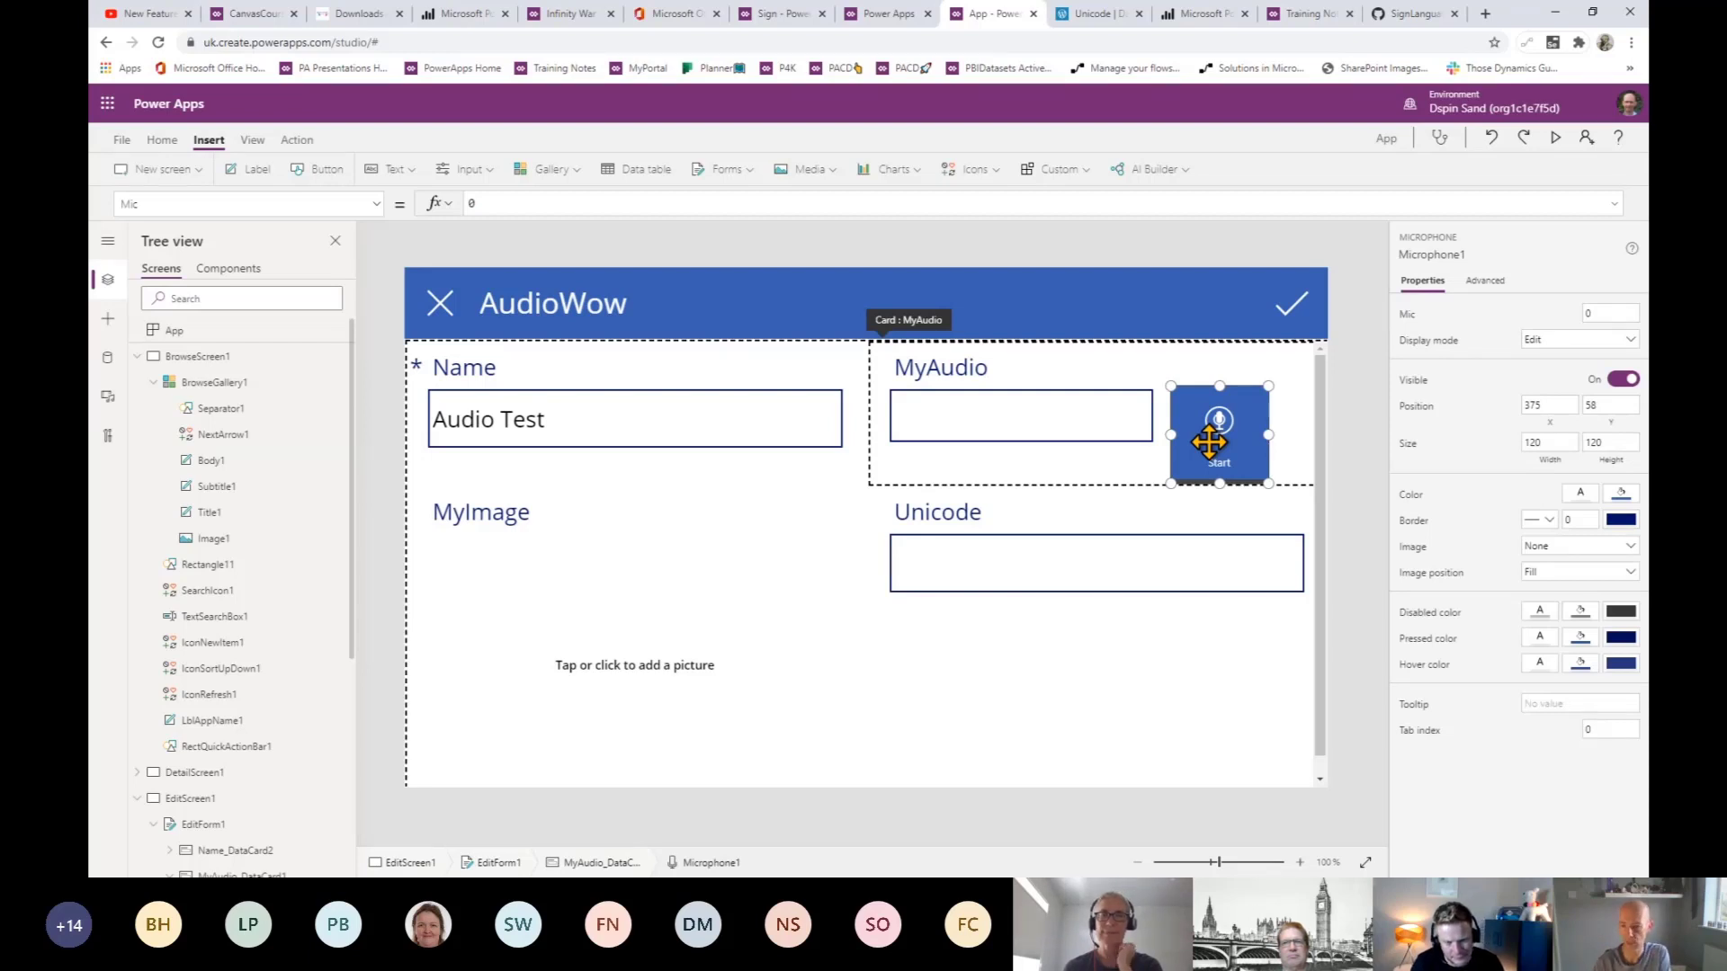
left_click(1556, 144)
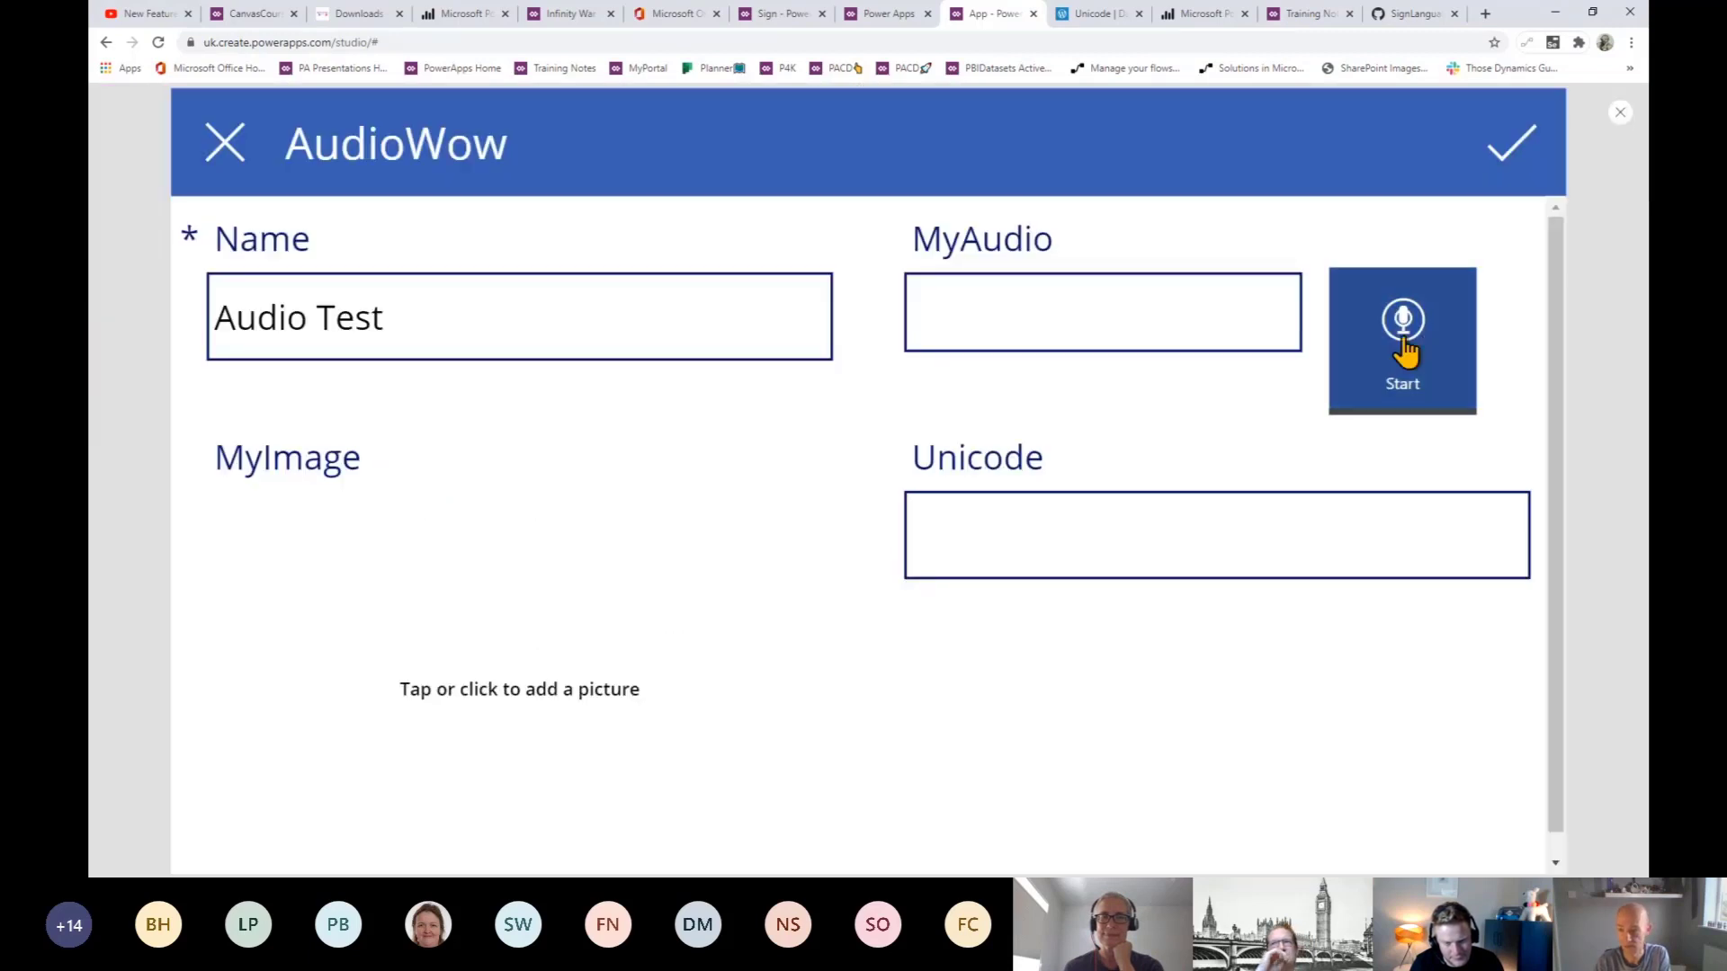
left_click(1405, 351)
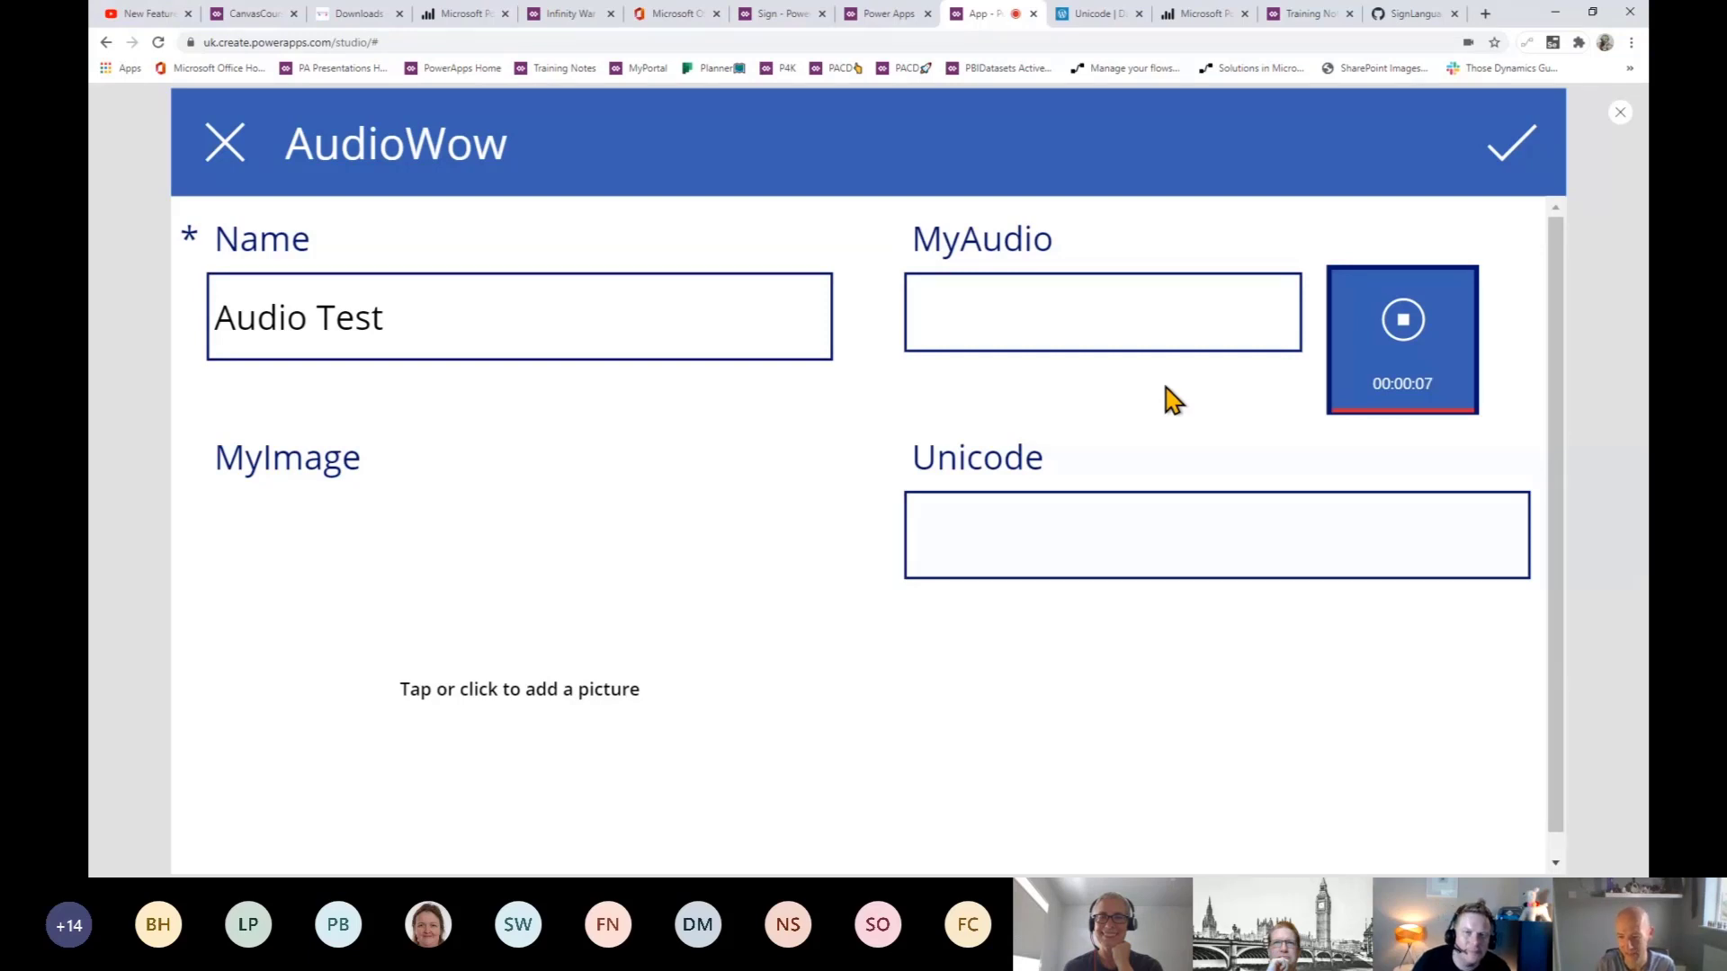
left_click(1401, 337)
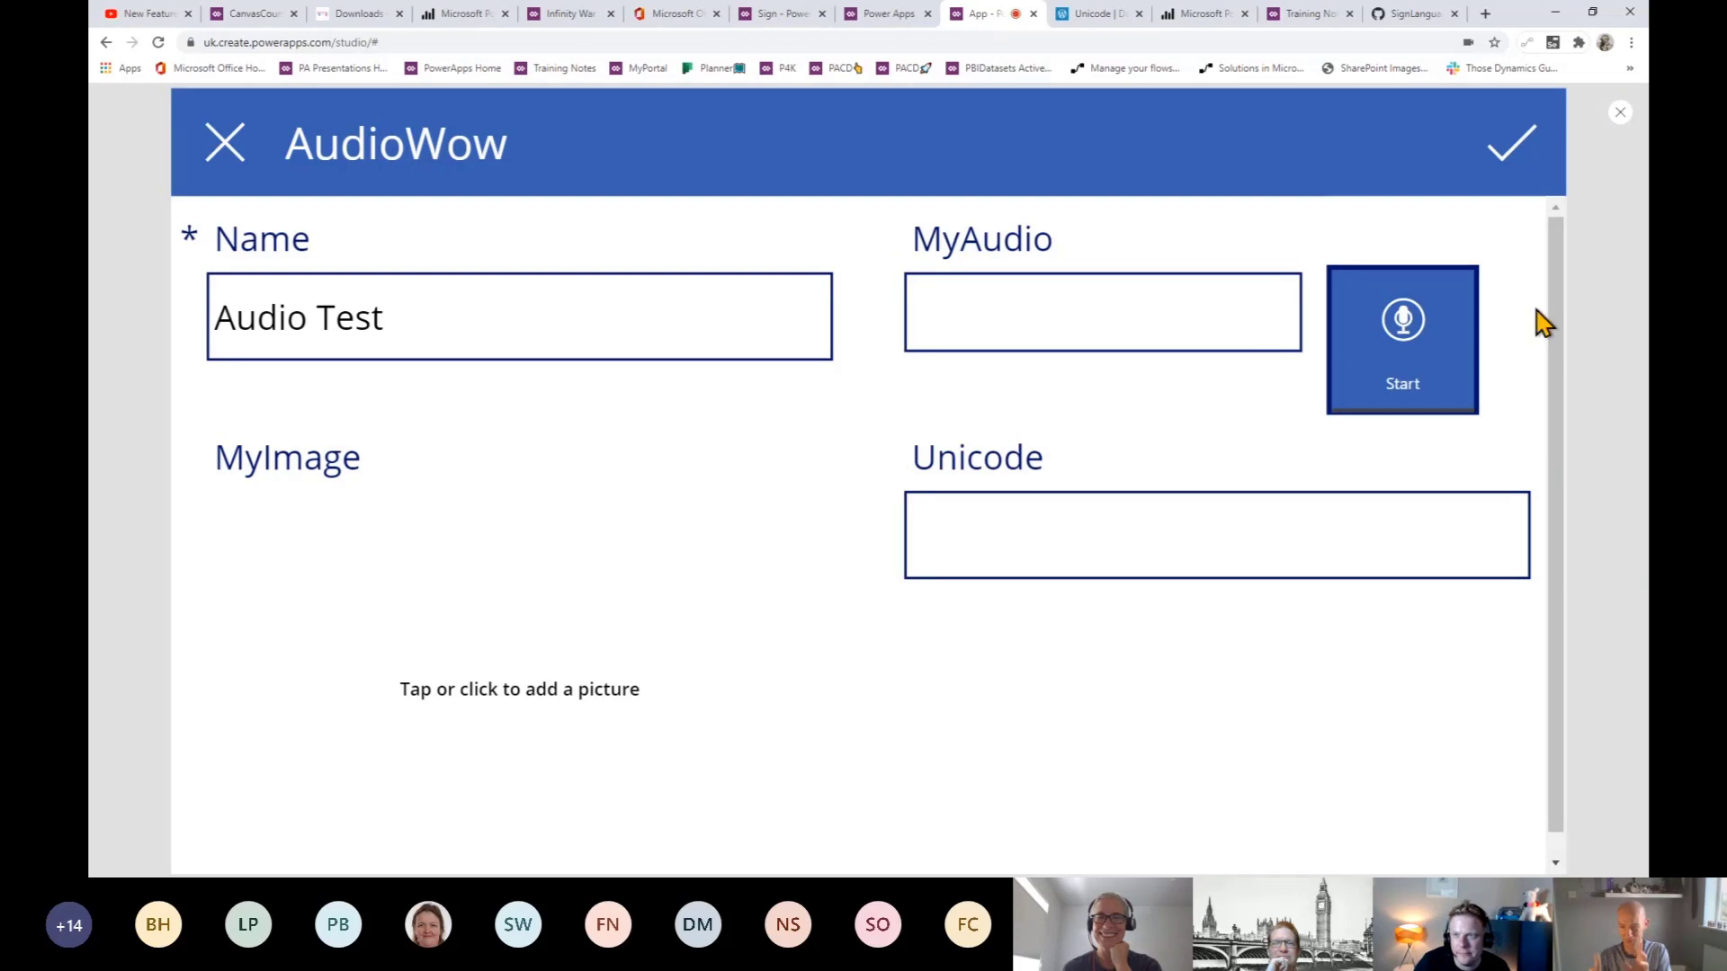
left_click(1621, 113)
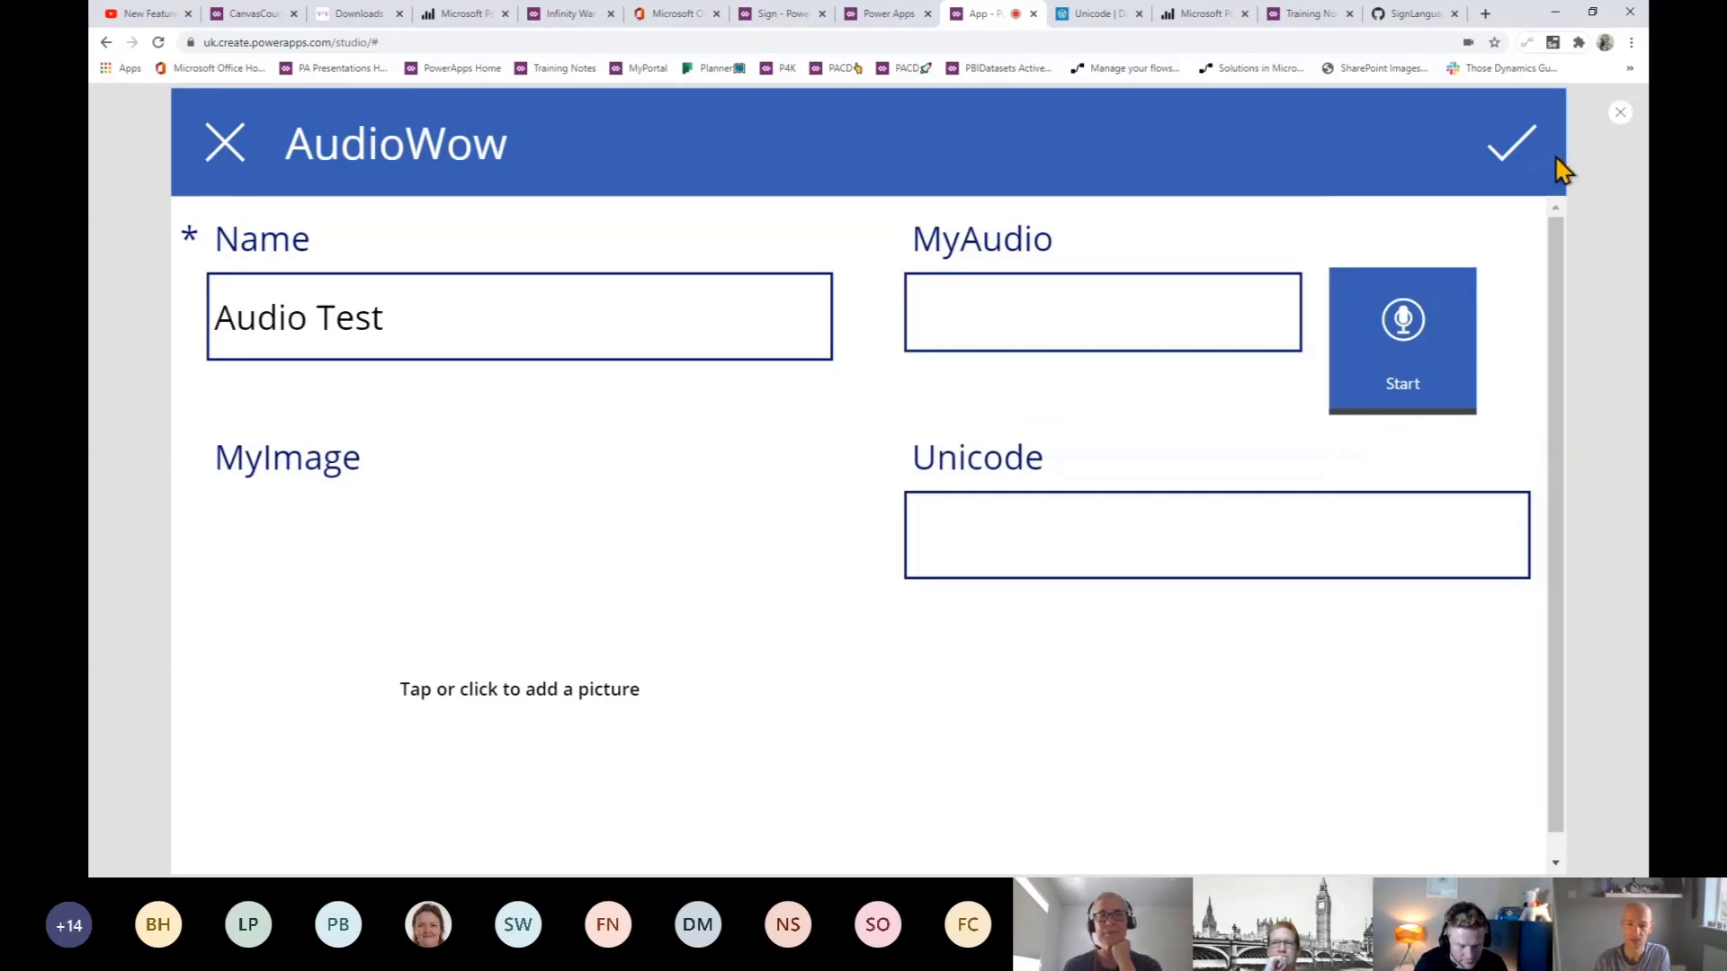
key("Escape")
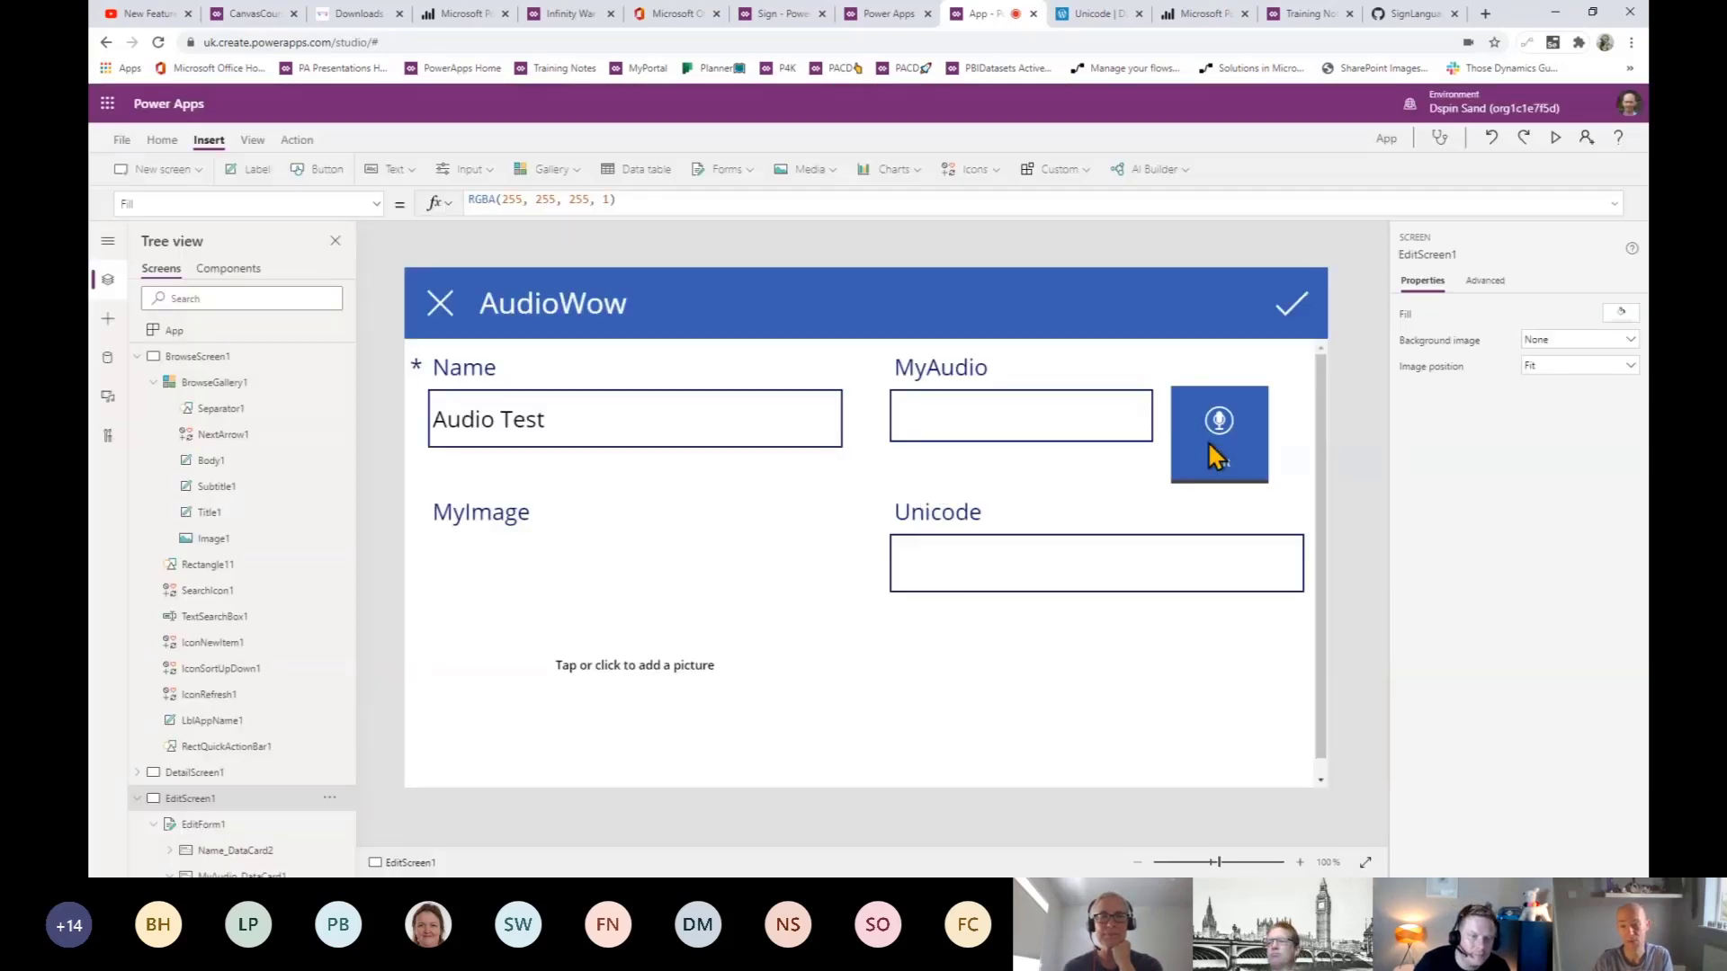
- Select the microphone in the MyAudio card, then go to the 5 Minutes to Wow course app
left_click(1208, 444)
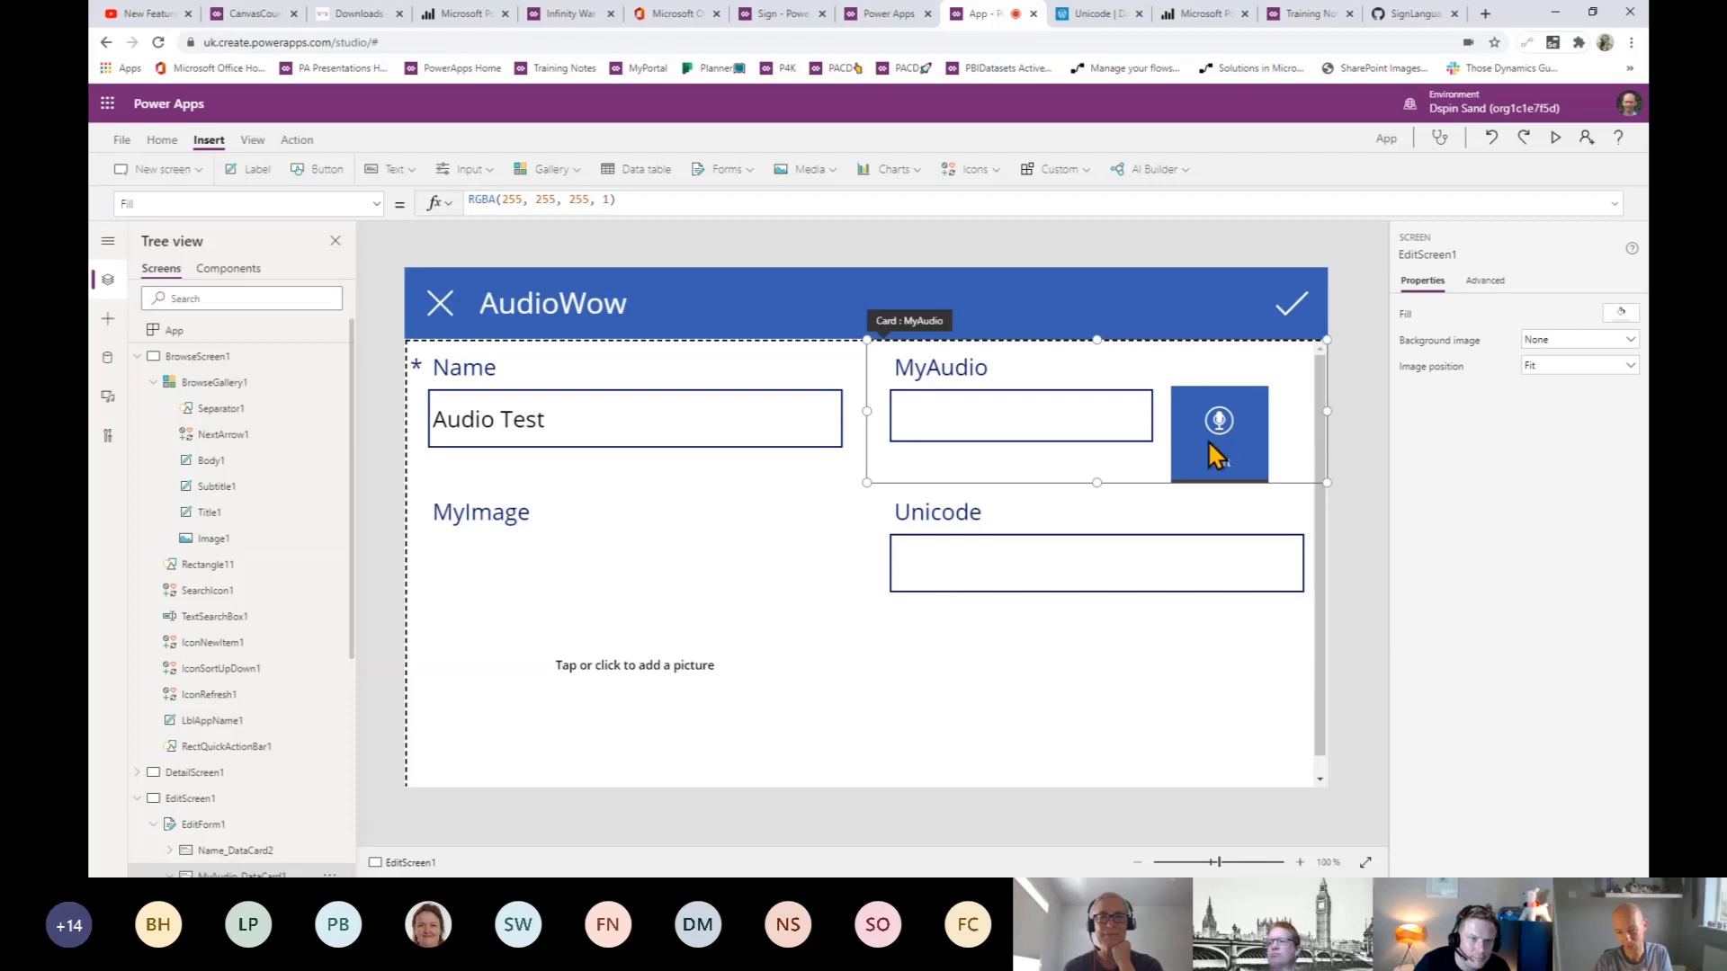
left_click(1208, 441)
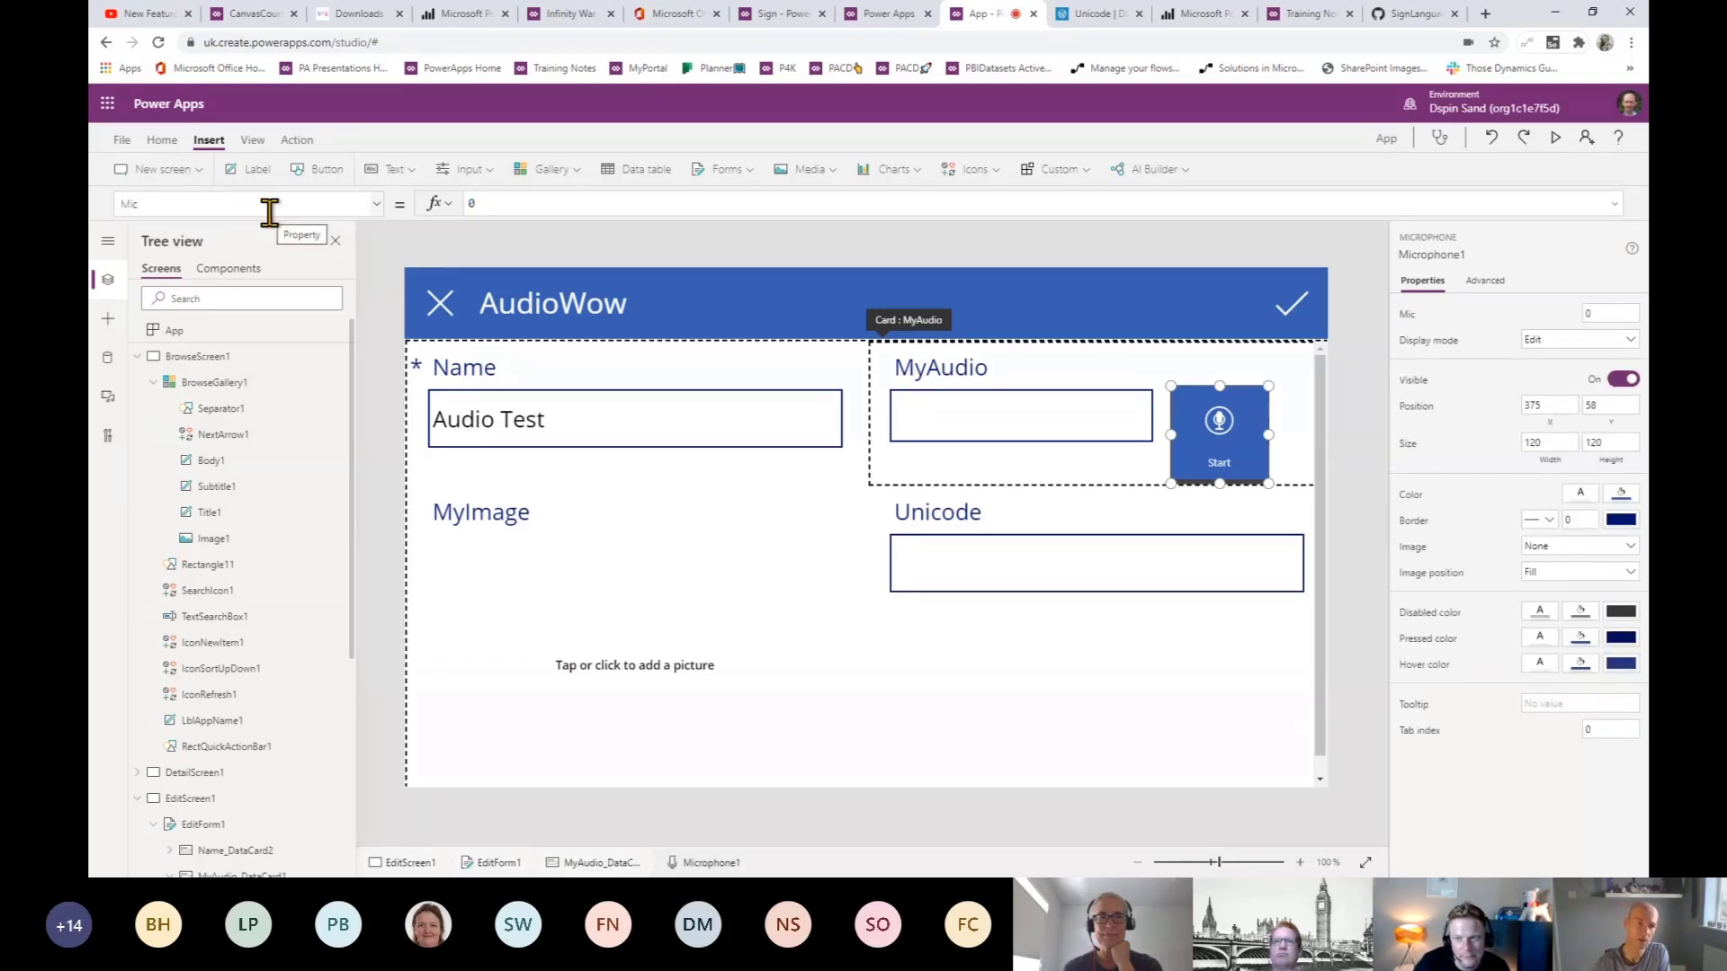
left_click(241, 14)
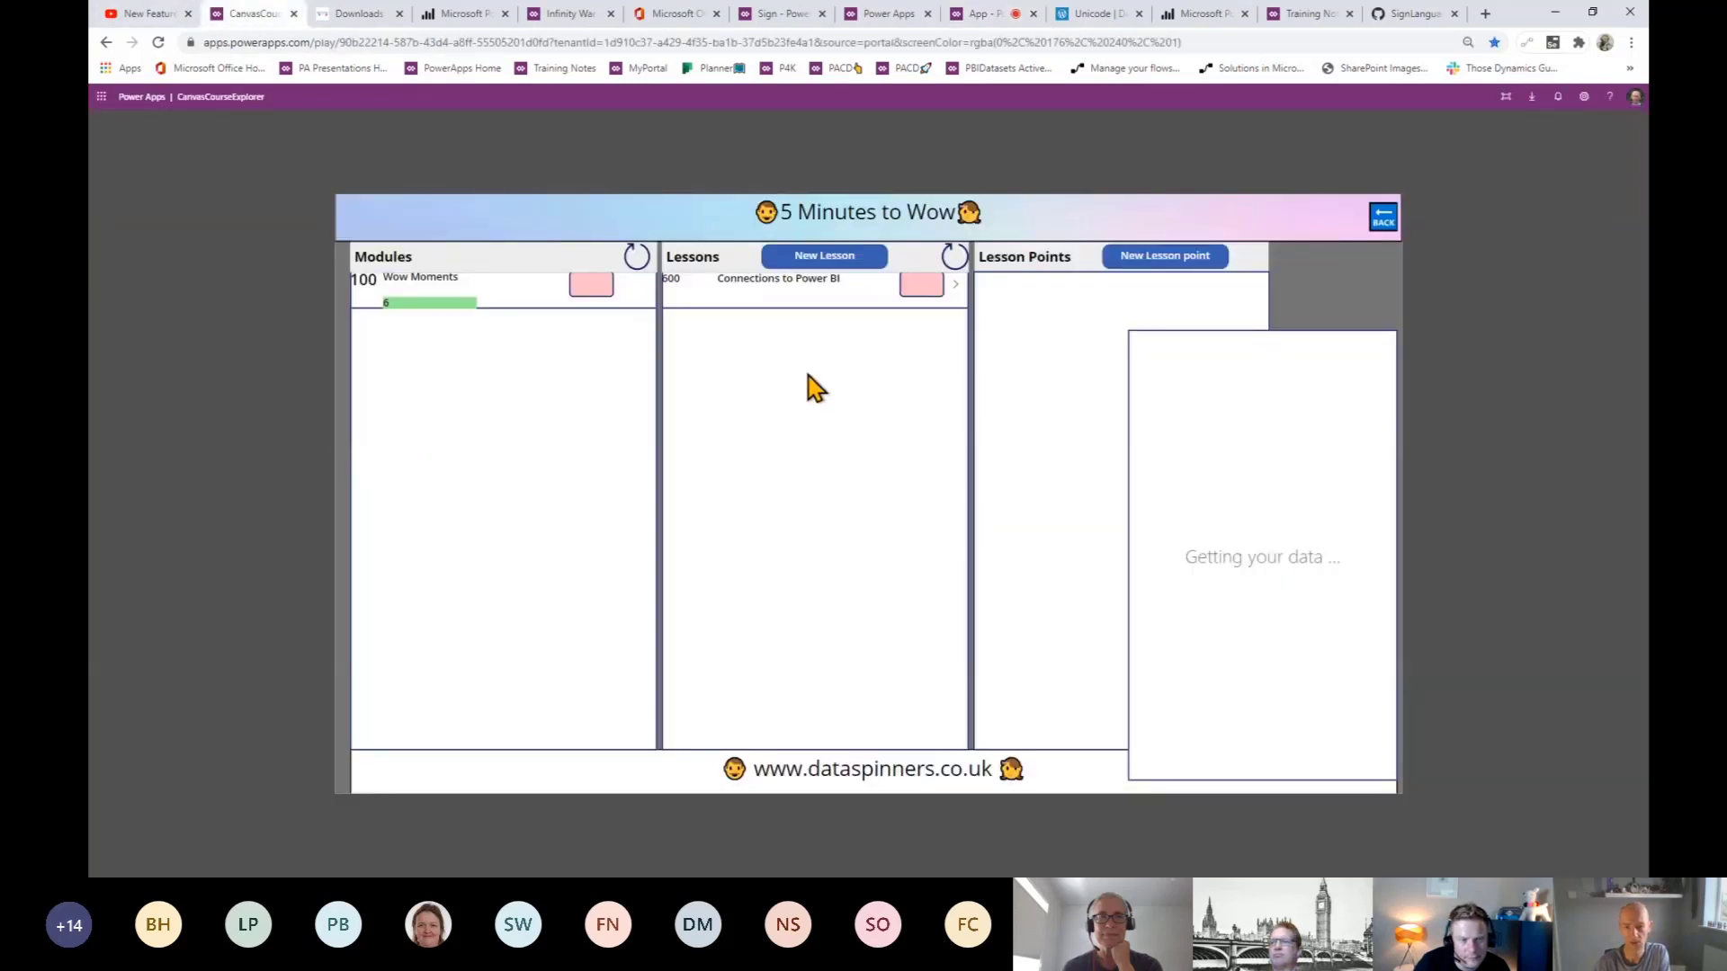
- Open the Wow Moments > 3 Screen App > Voice Notes lesson and select its formula text
left_click(527, 299)
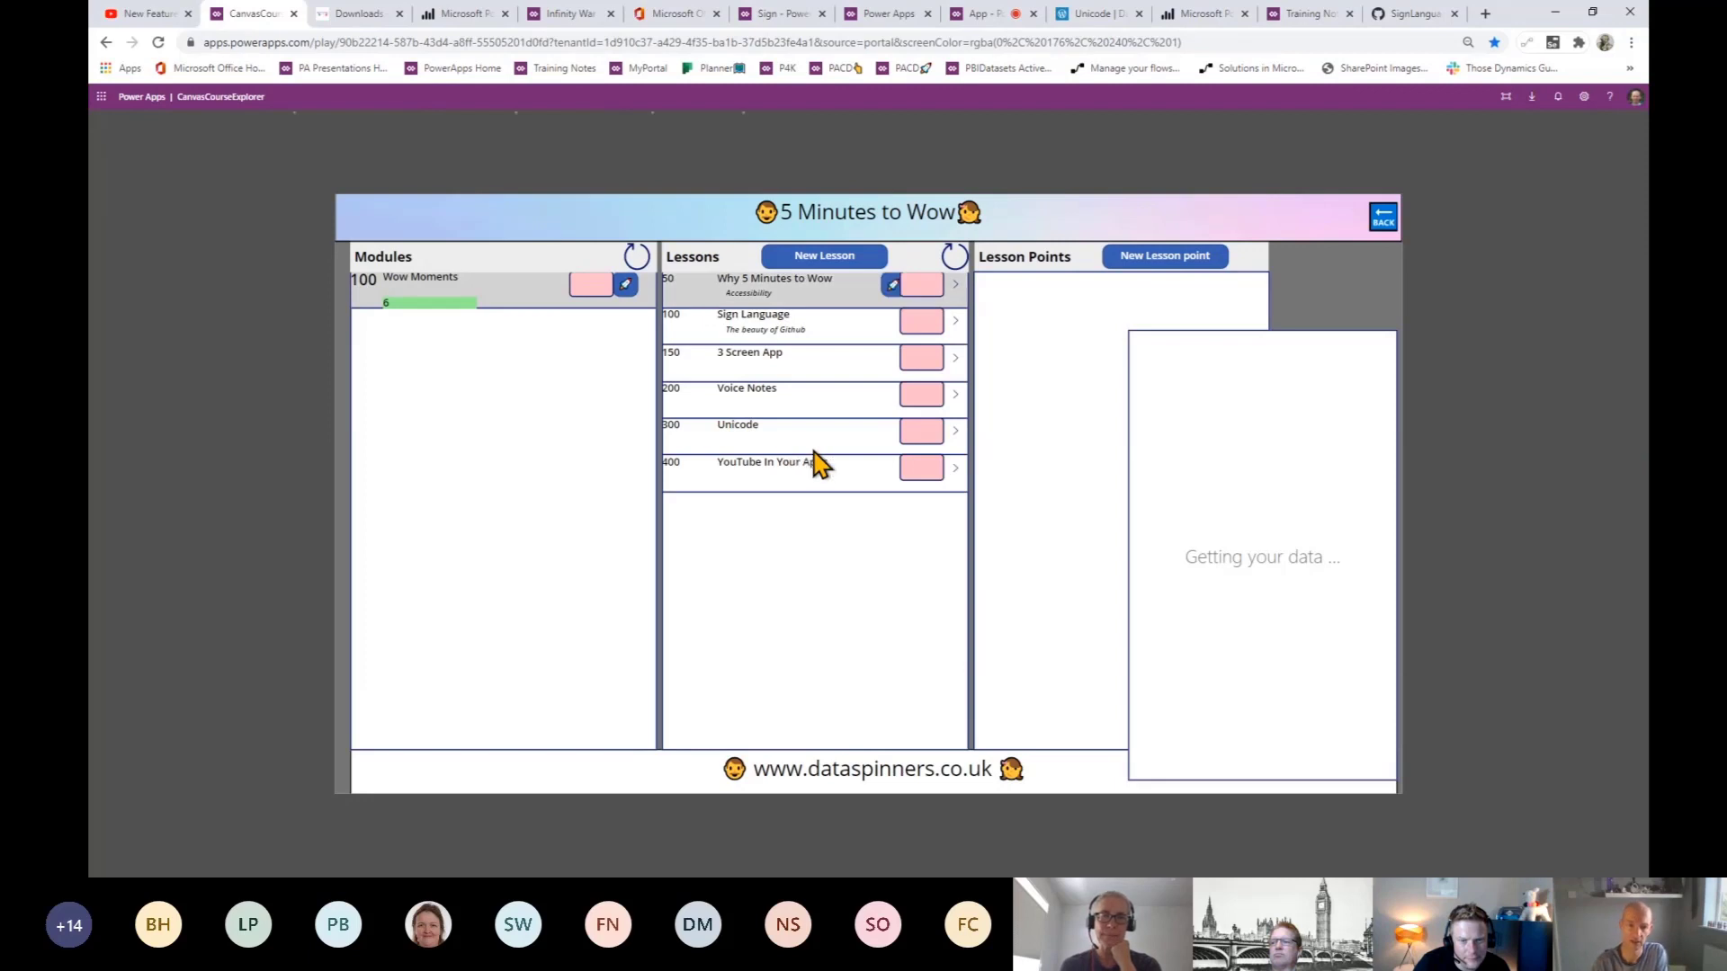
left_click(815, 382)
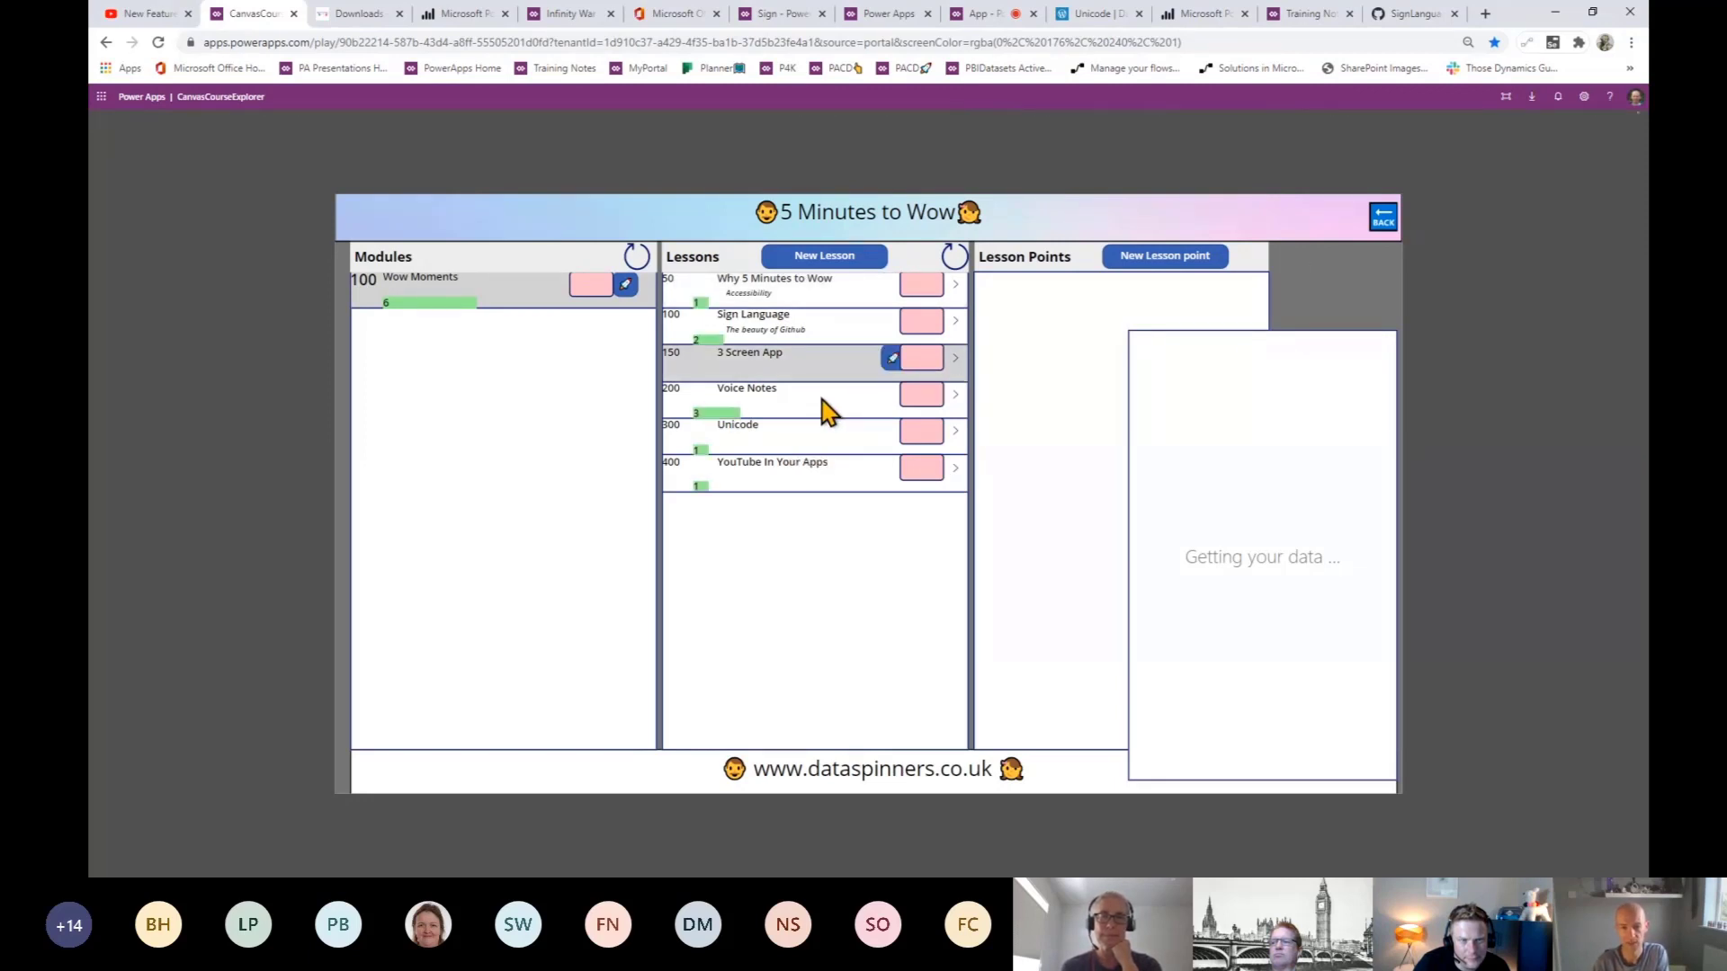
left_click(857, 410)
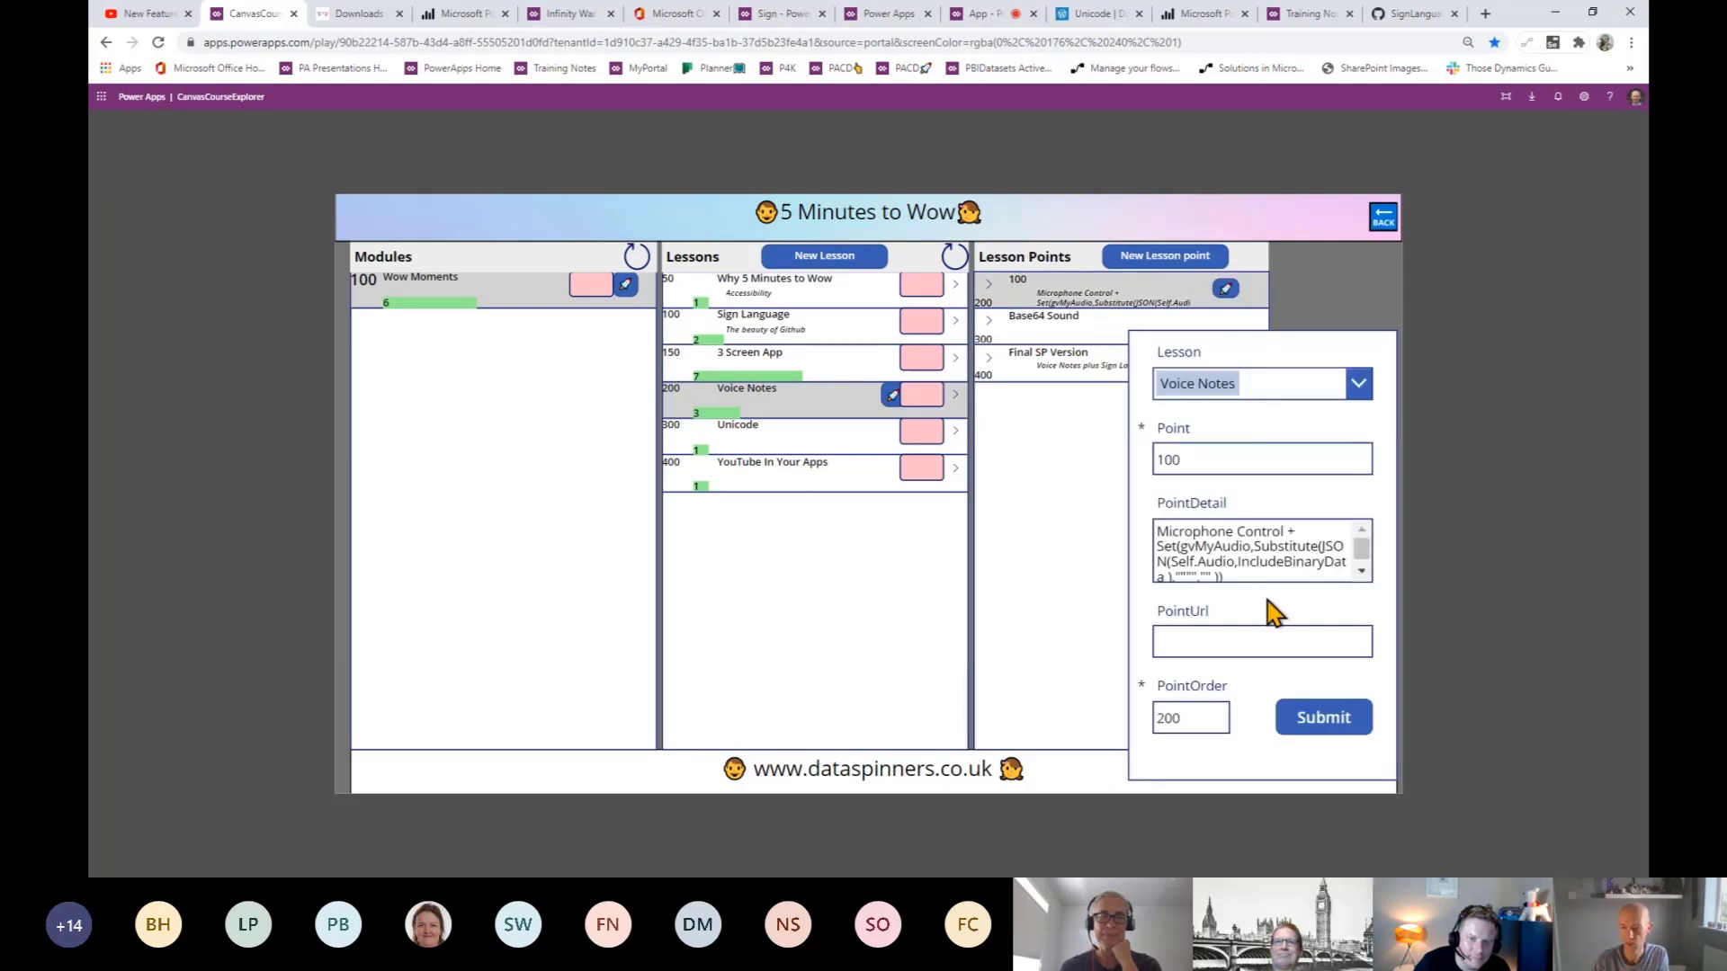
left_click(1364, 576)
key("ctrl+a")
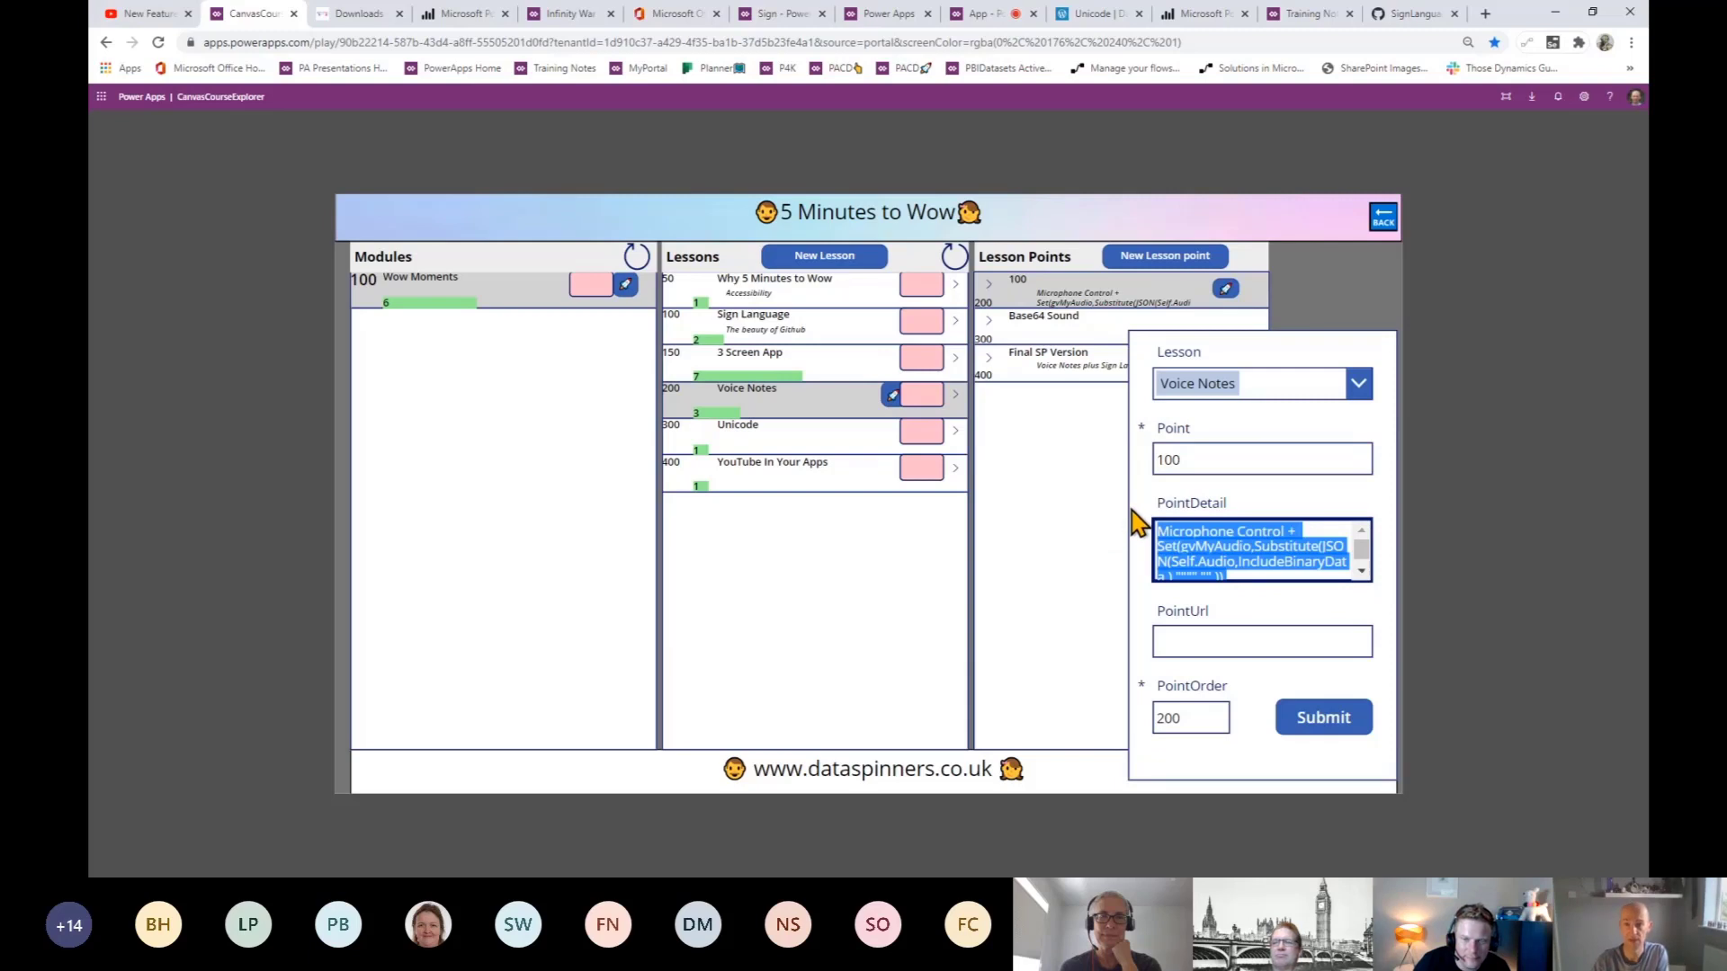
left_click(979, 15)
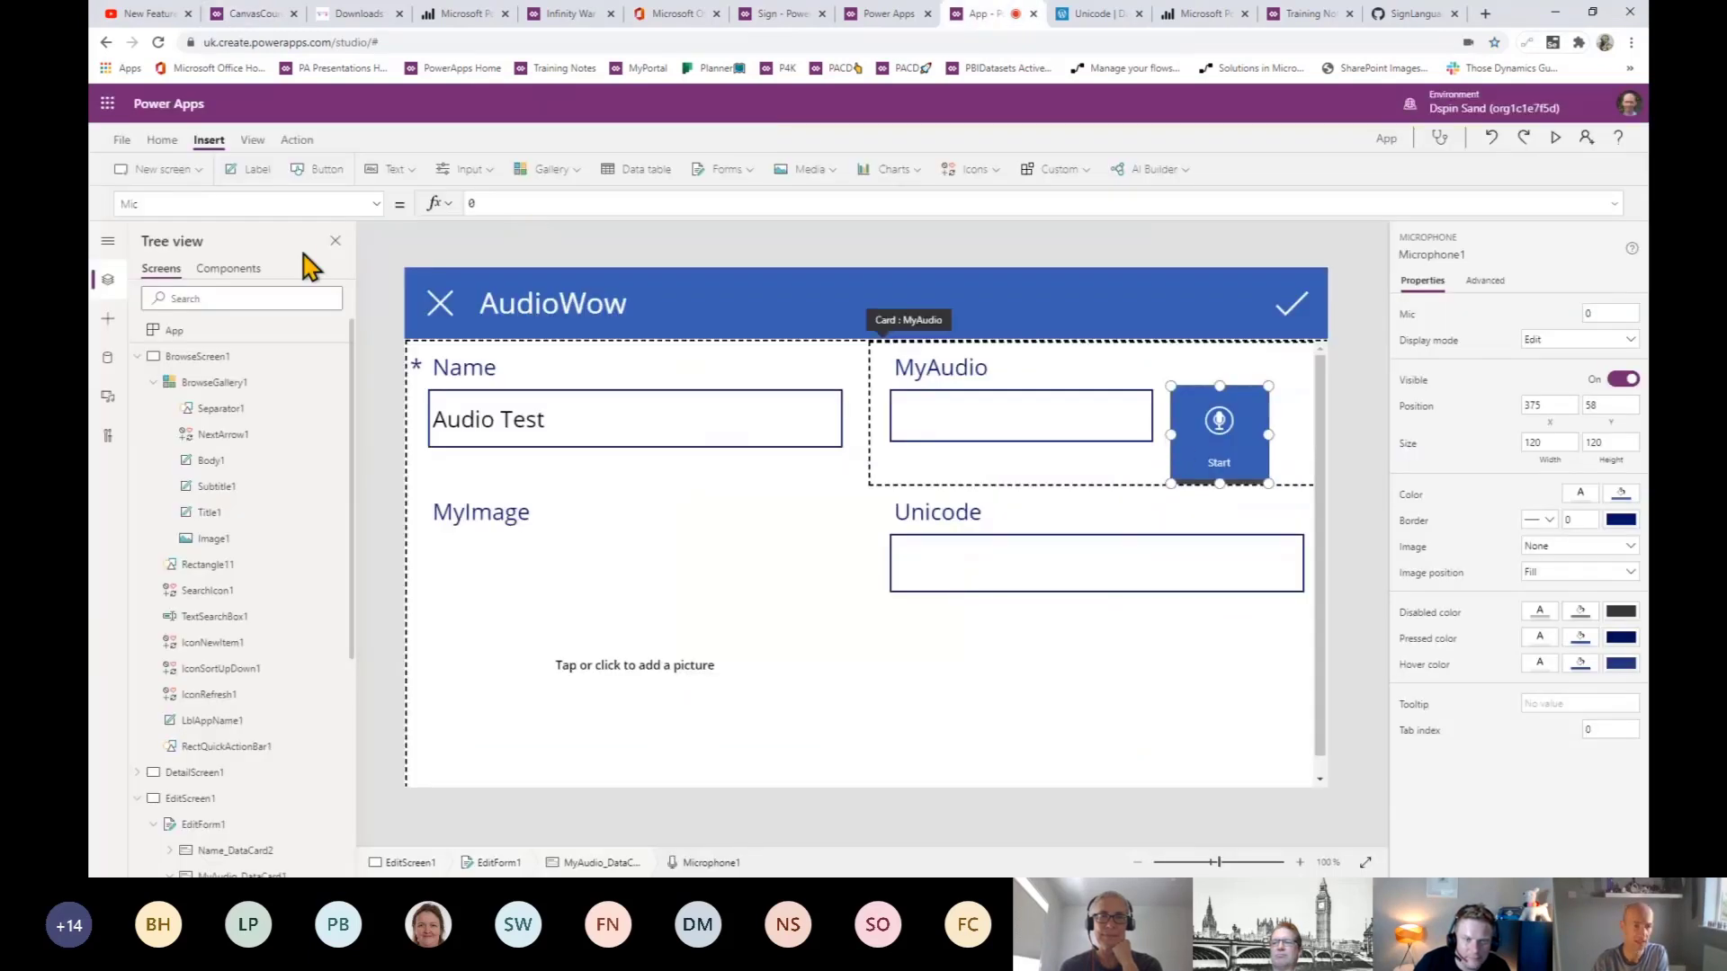
- Replace Microphone1's OnStop false with the pasted Set(gvMyAudio,Substitute(JSON(Self.Audio,IncludeBinaryData),...)) formula
left_click_drag(265, 209, 93, 218)
type("One")
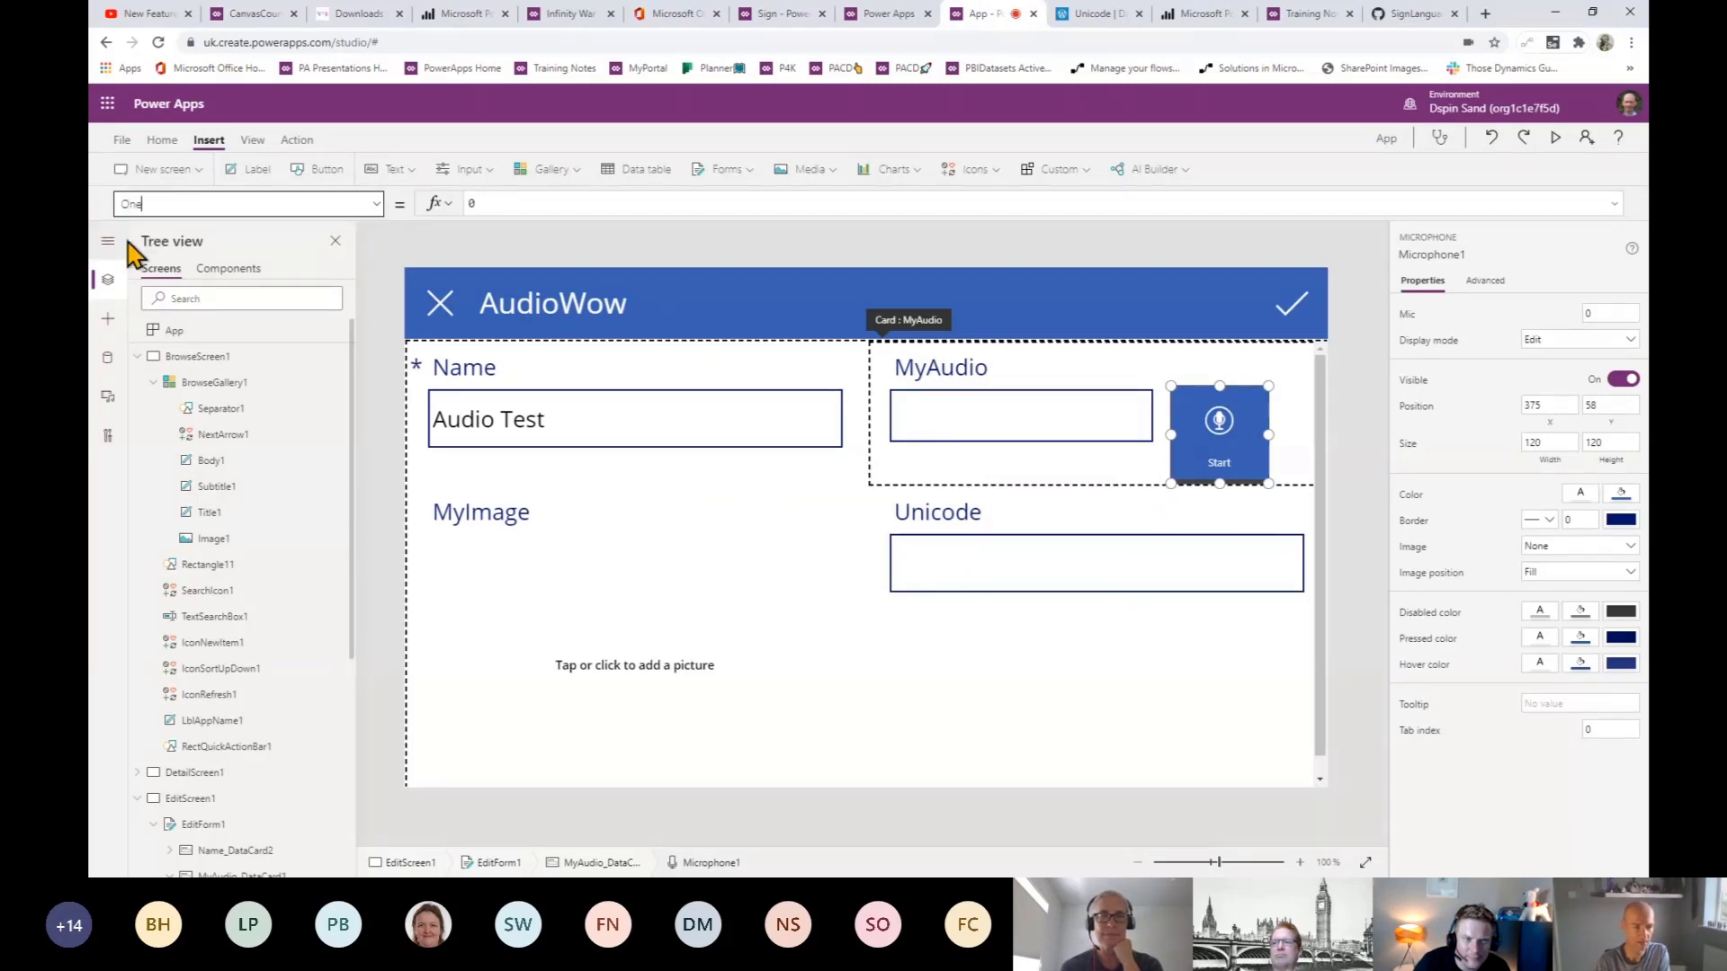
left_click(377, 206)
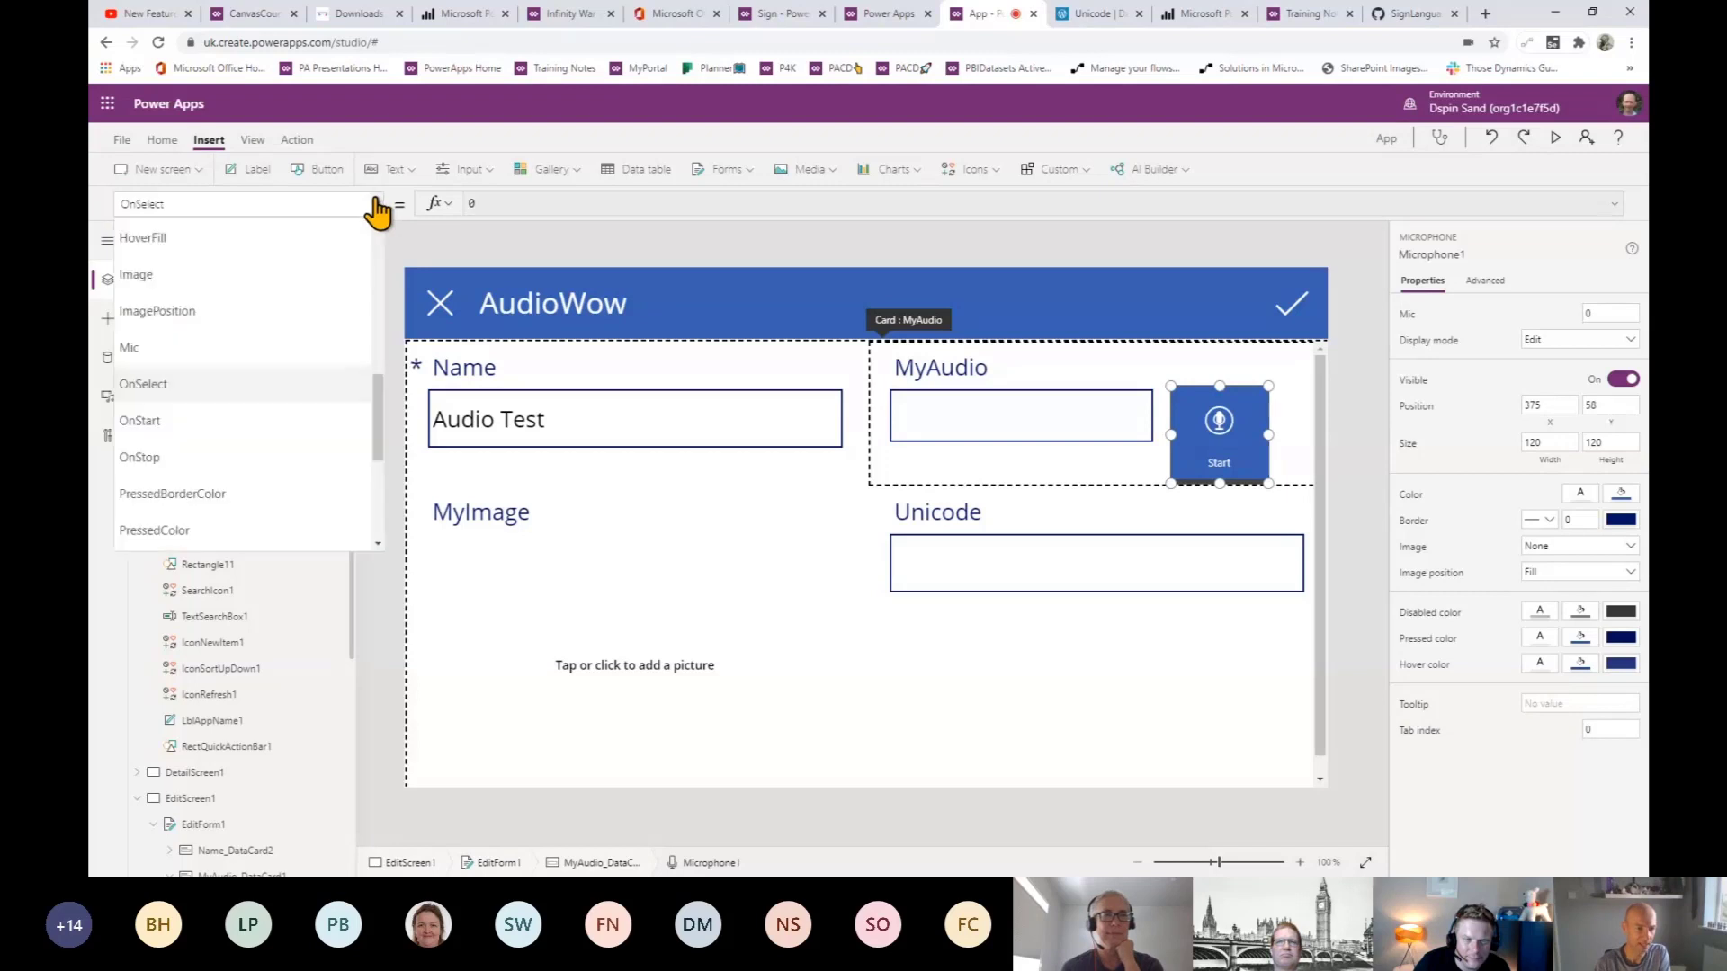
left_click(185, 460)
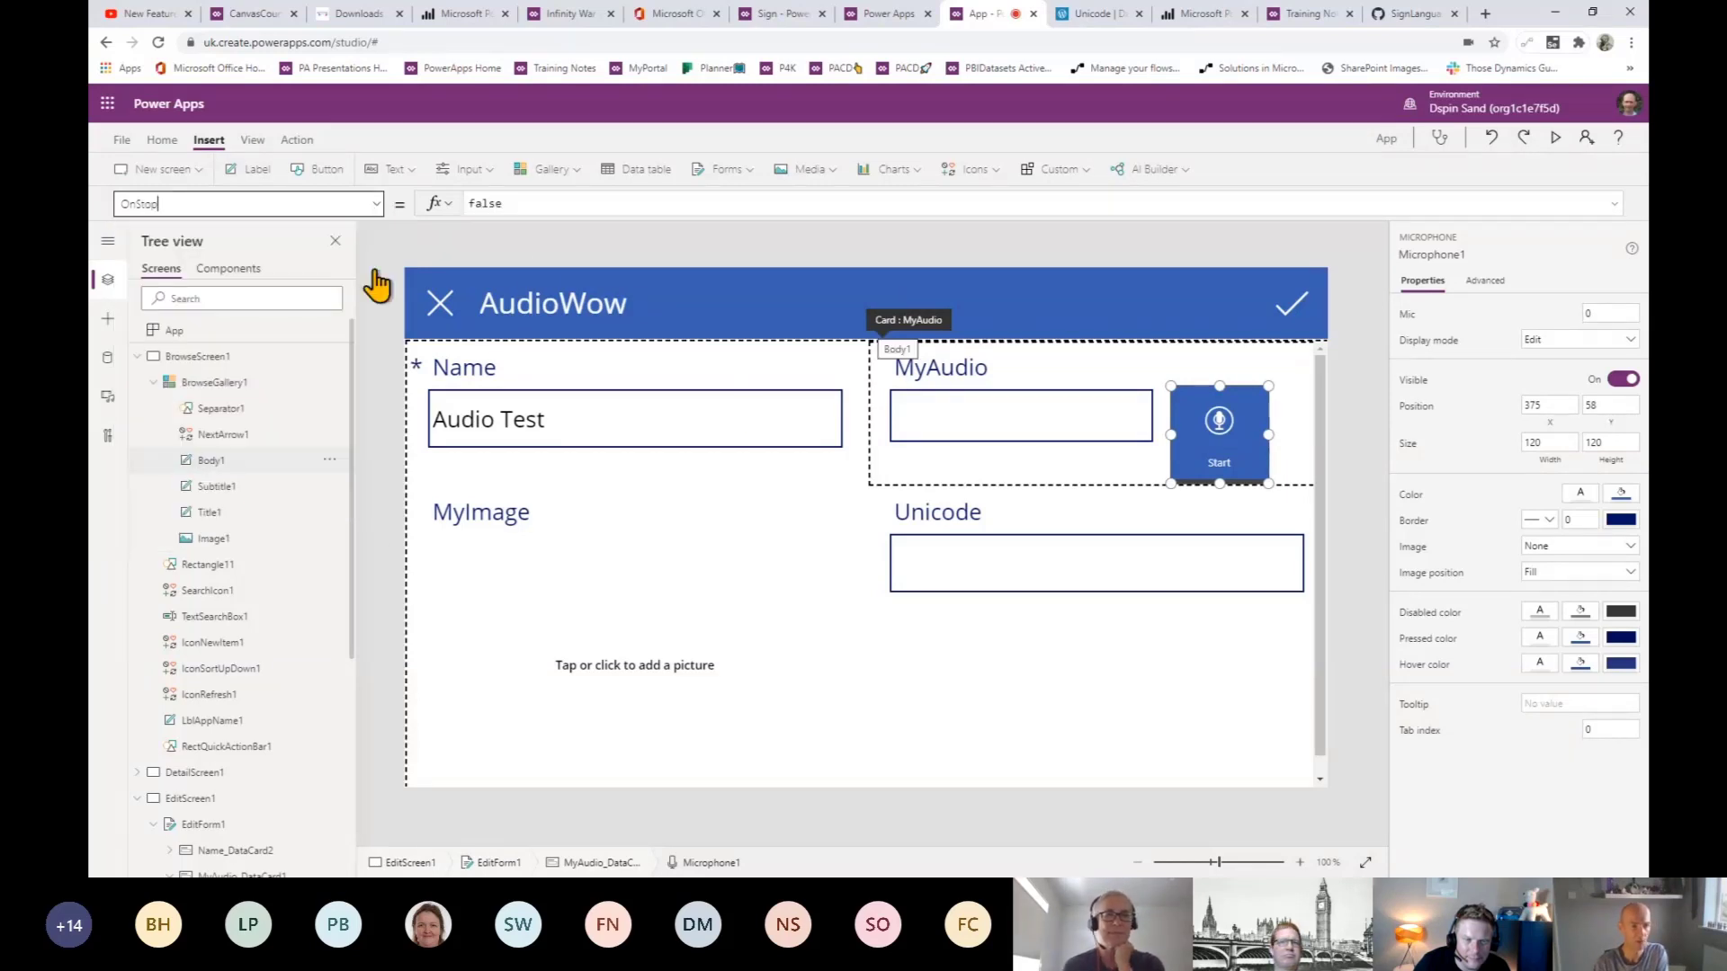
left_click_drag(532, 203, 453, 212)
key("ctrl+v")
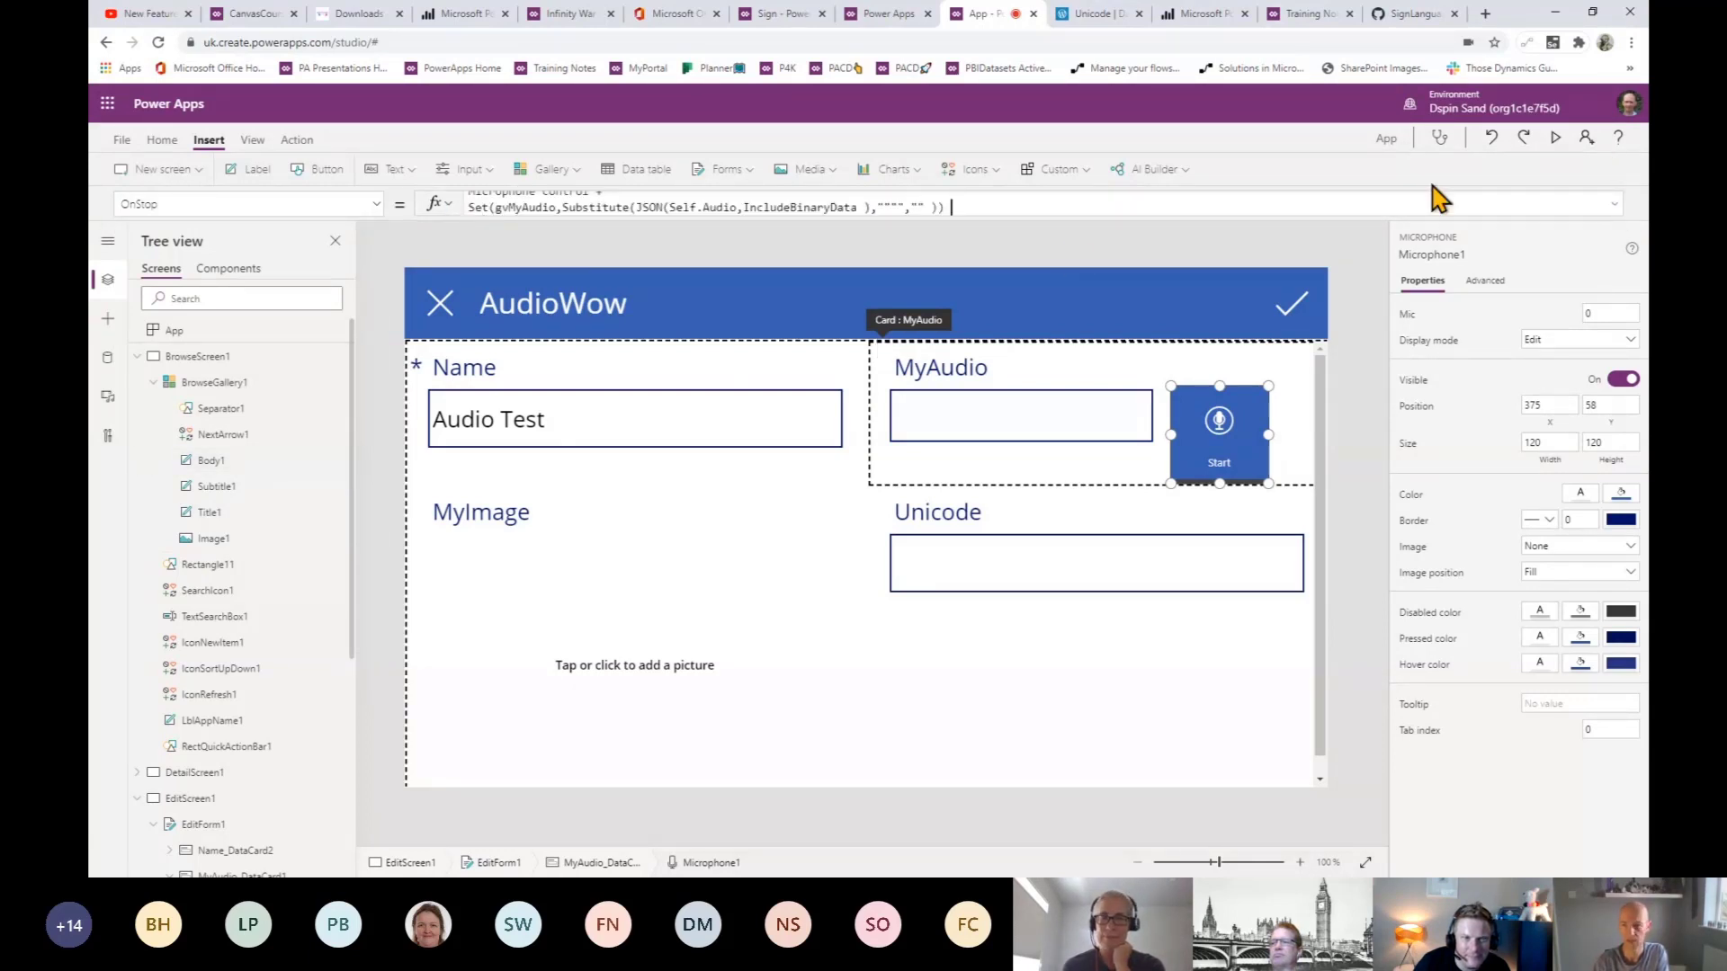
- Remove the leftover 'Microphone Control +' line from the OnStop formula
scroll(1439, 203, "up", 1)
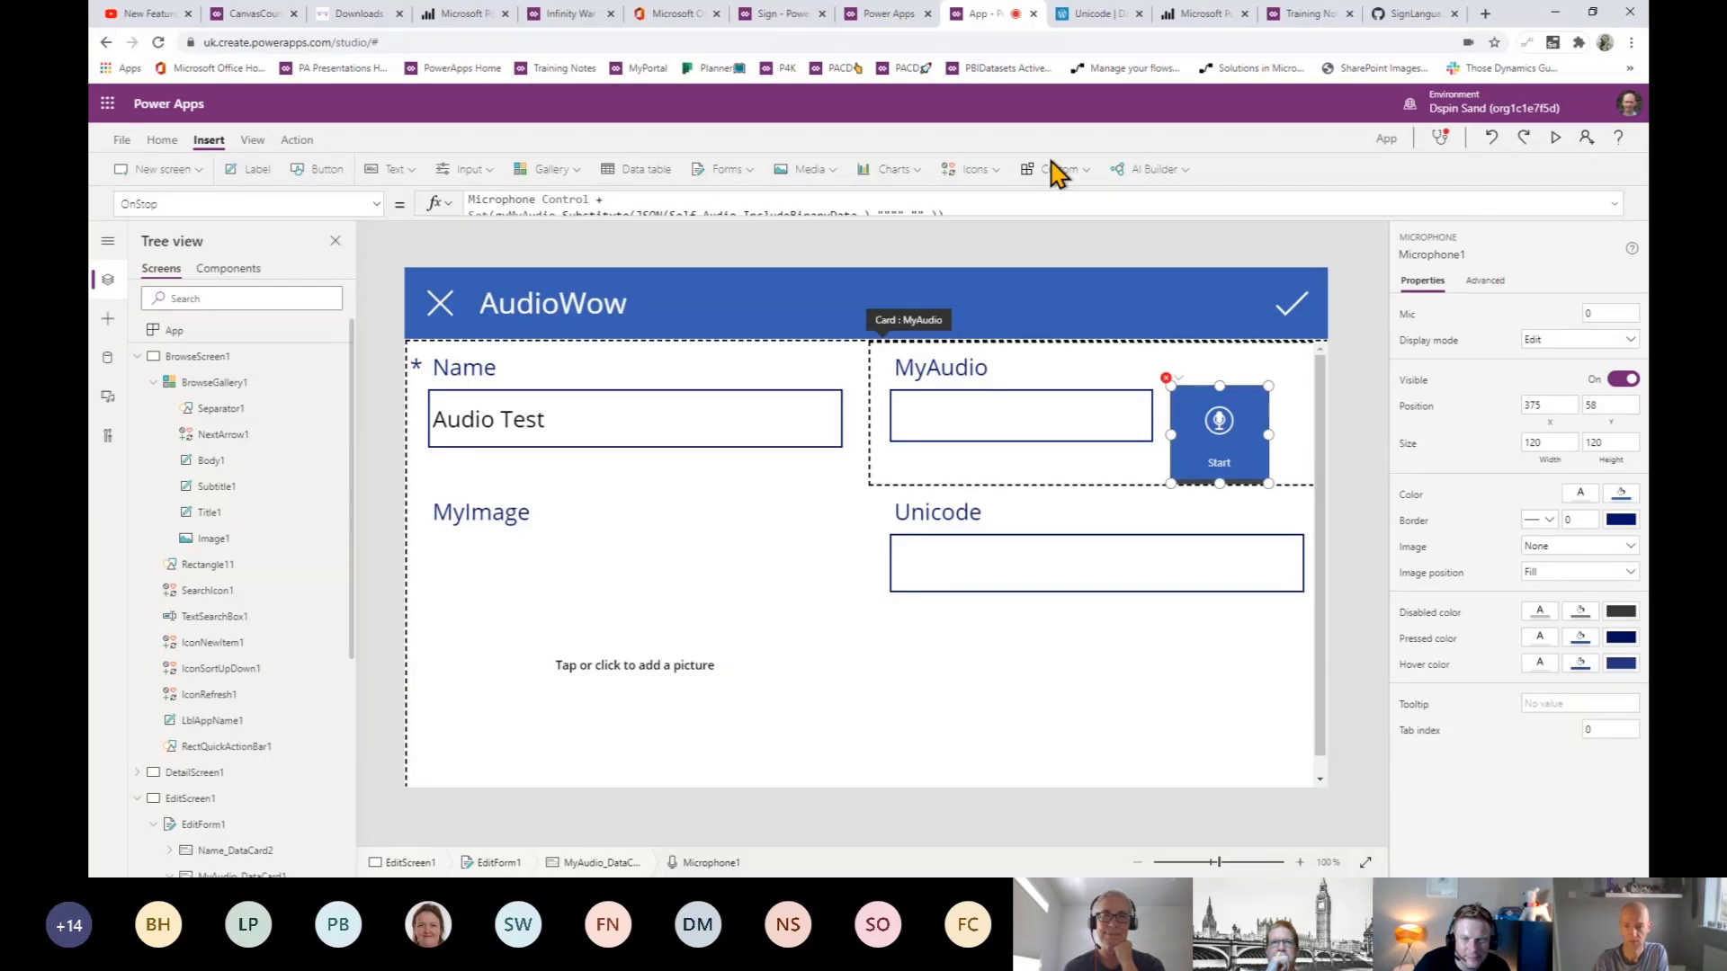
left_click_drag(1046, 273, 1045, 278)
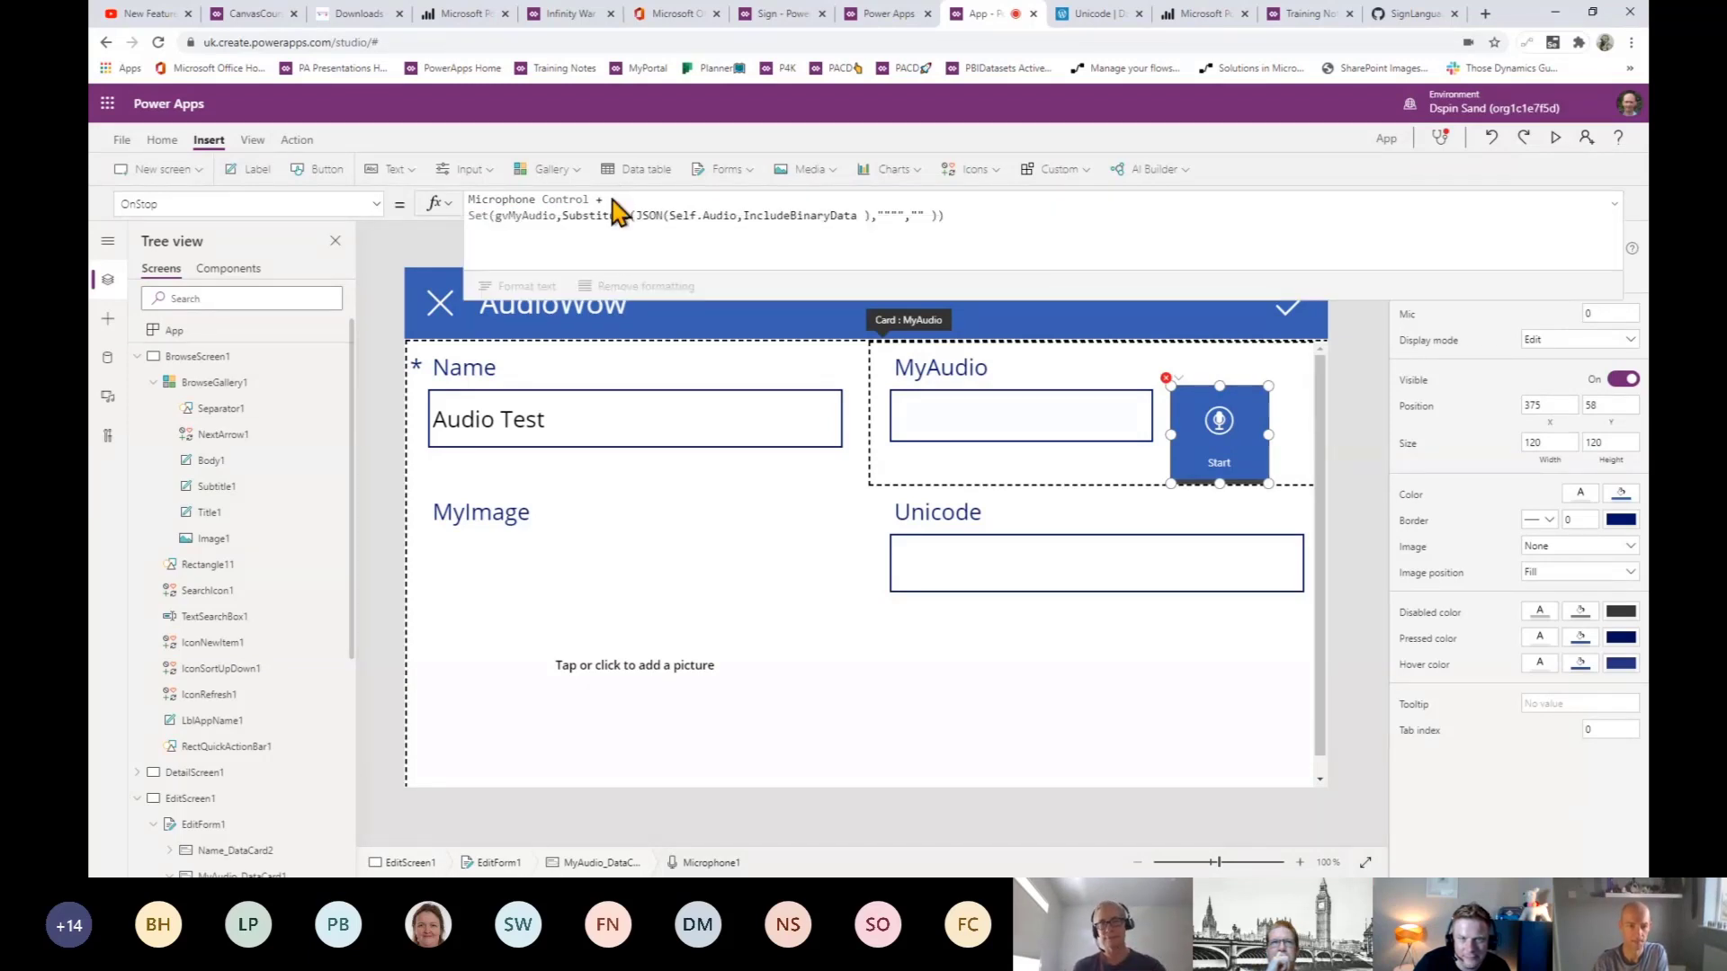
left_click_drag(608, 201, 443, 200)
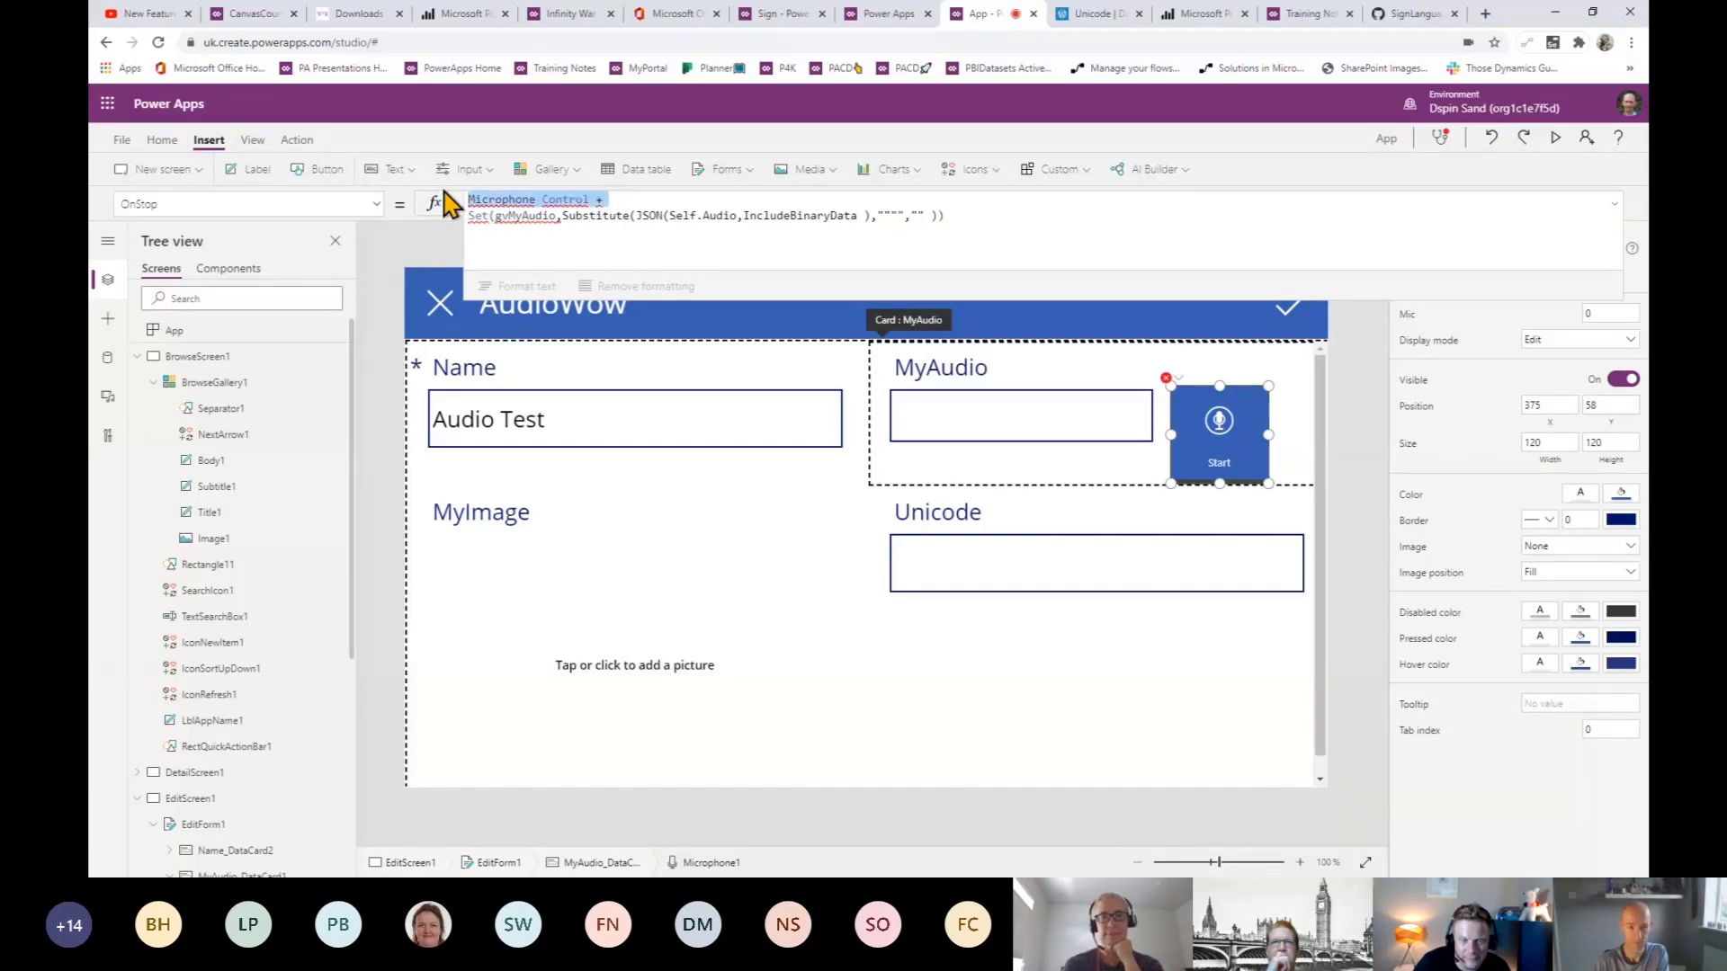
key("BackSpace")
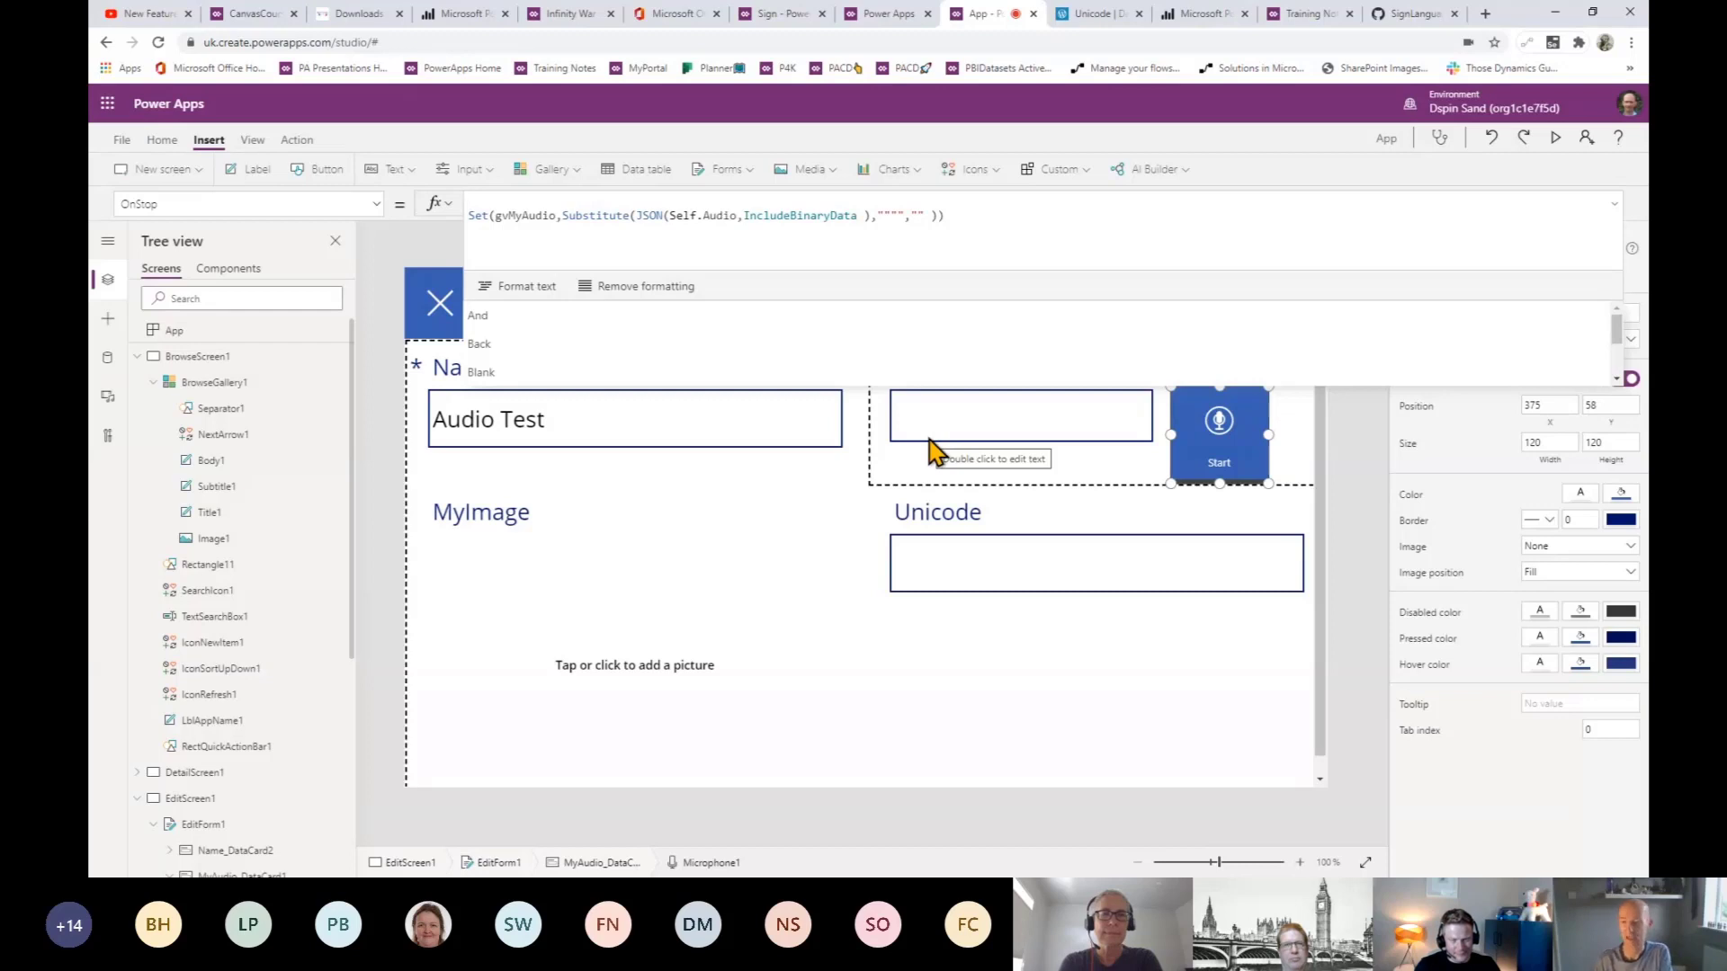
- Preview the app, record a roughly nine-second test clip with the microphone, and exit preview
left_click(1555, 137)
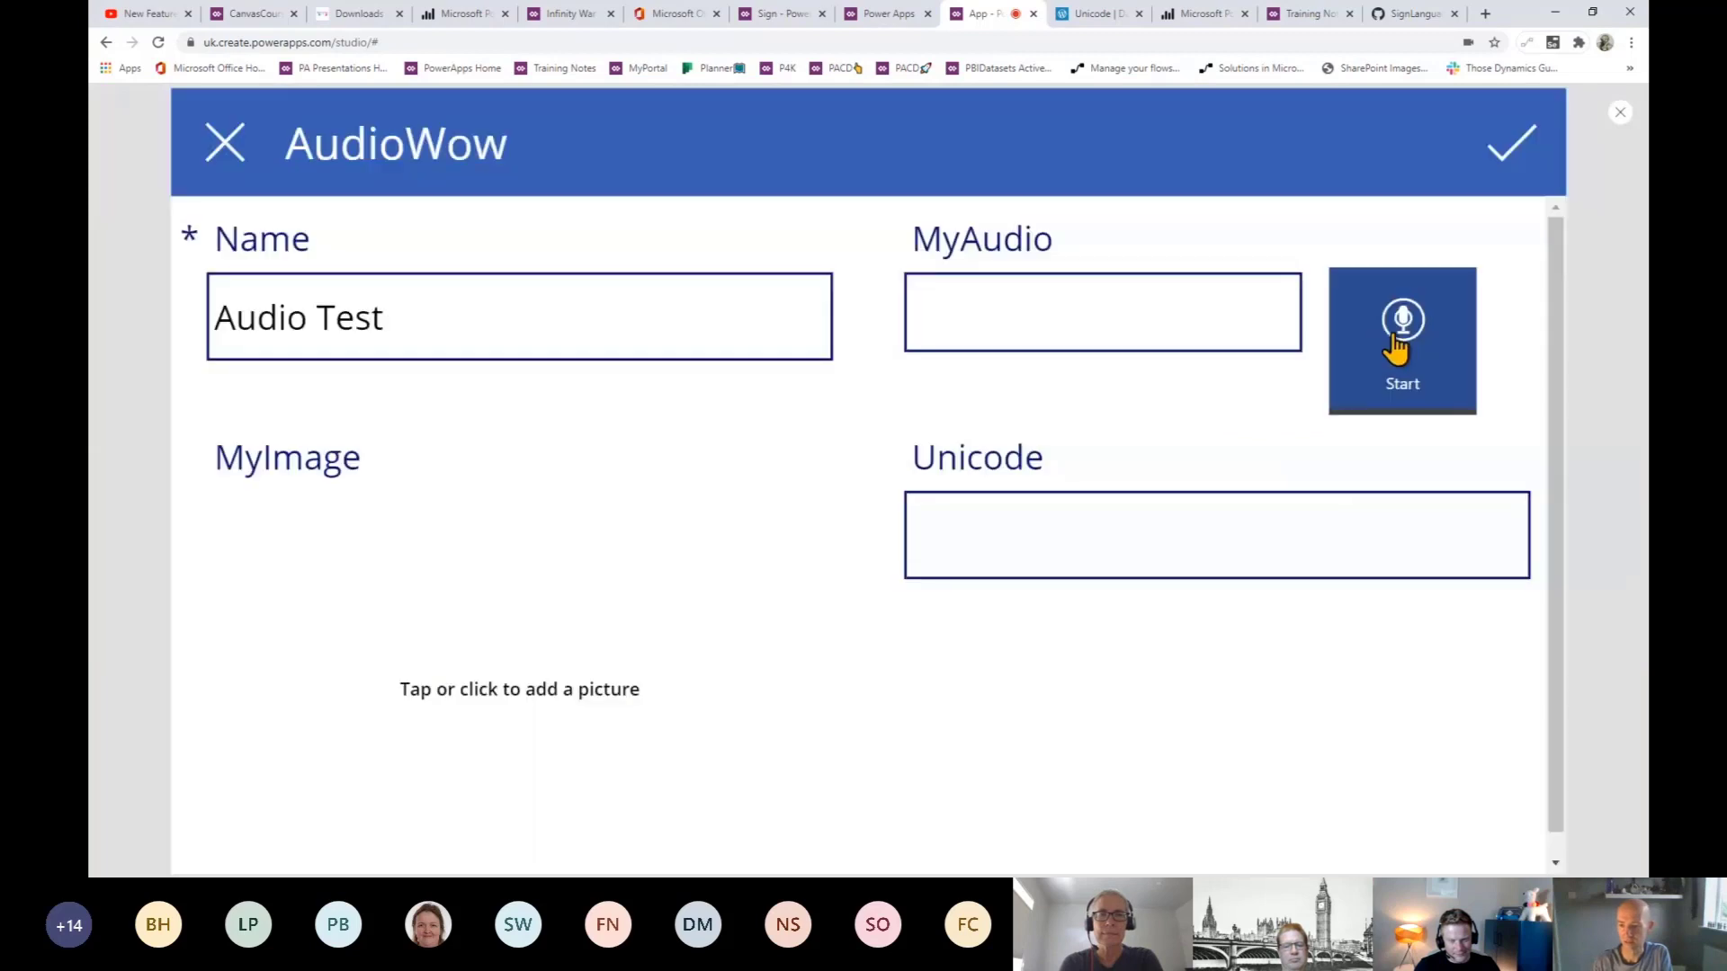
left_click(1396, 347)
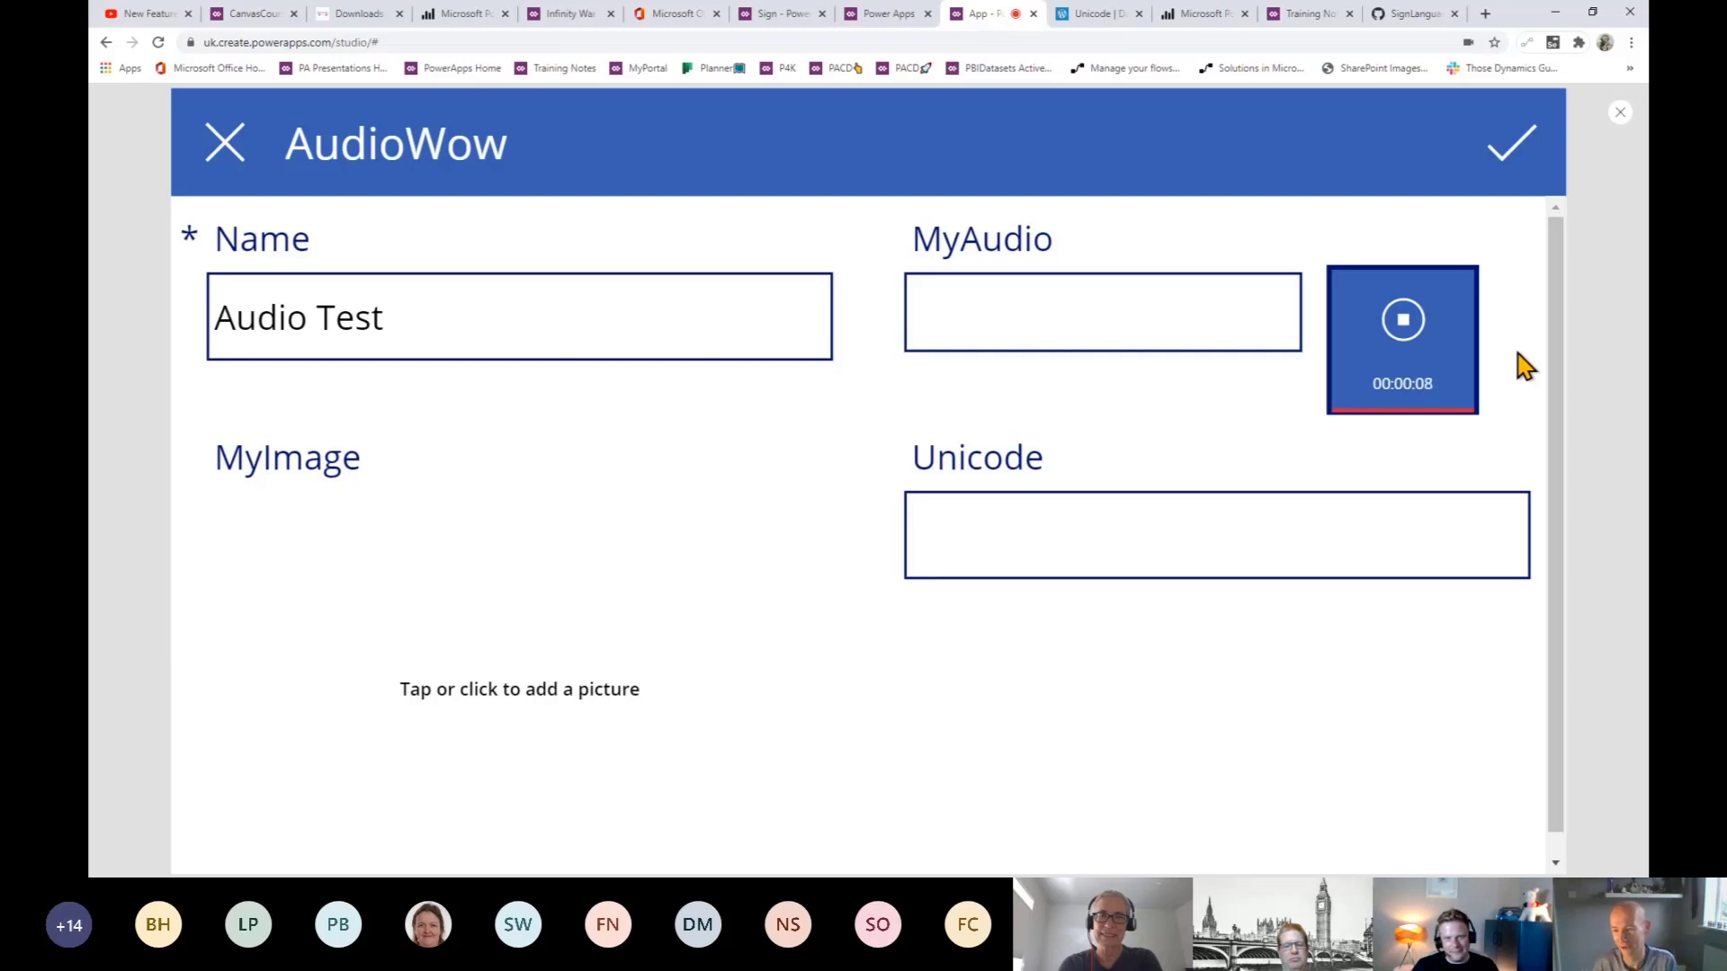
left_click(1453, 367)
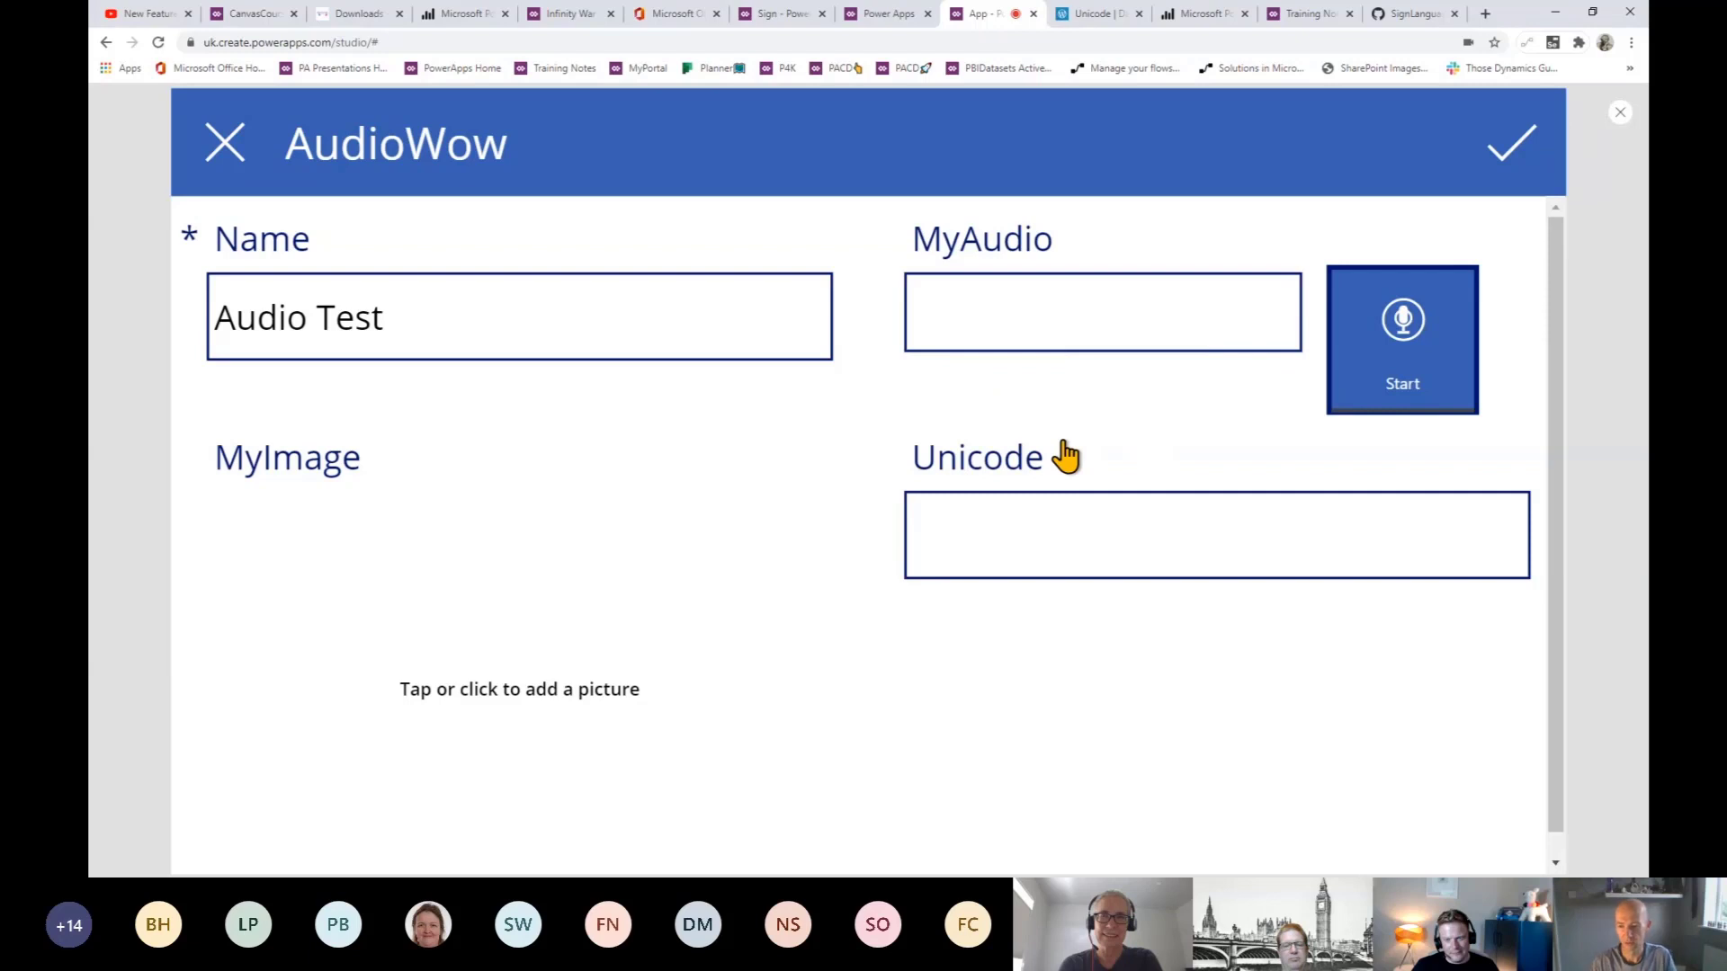
key("Escape")
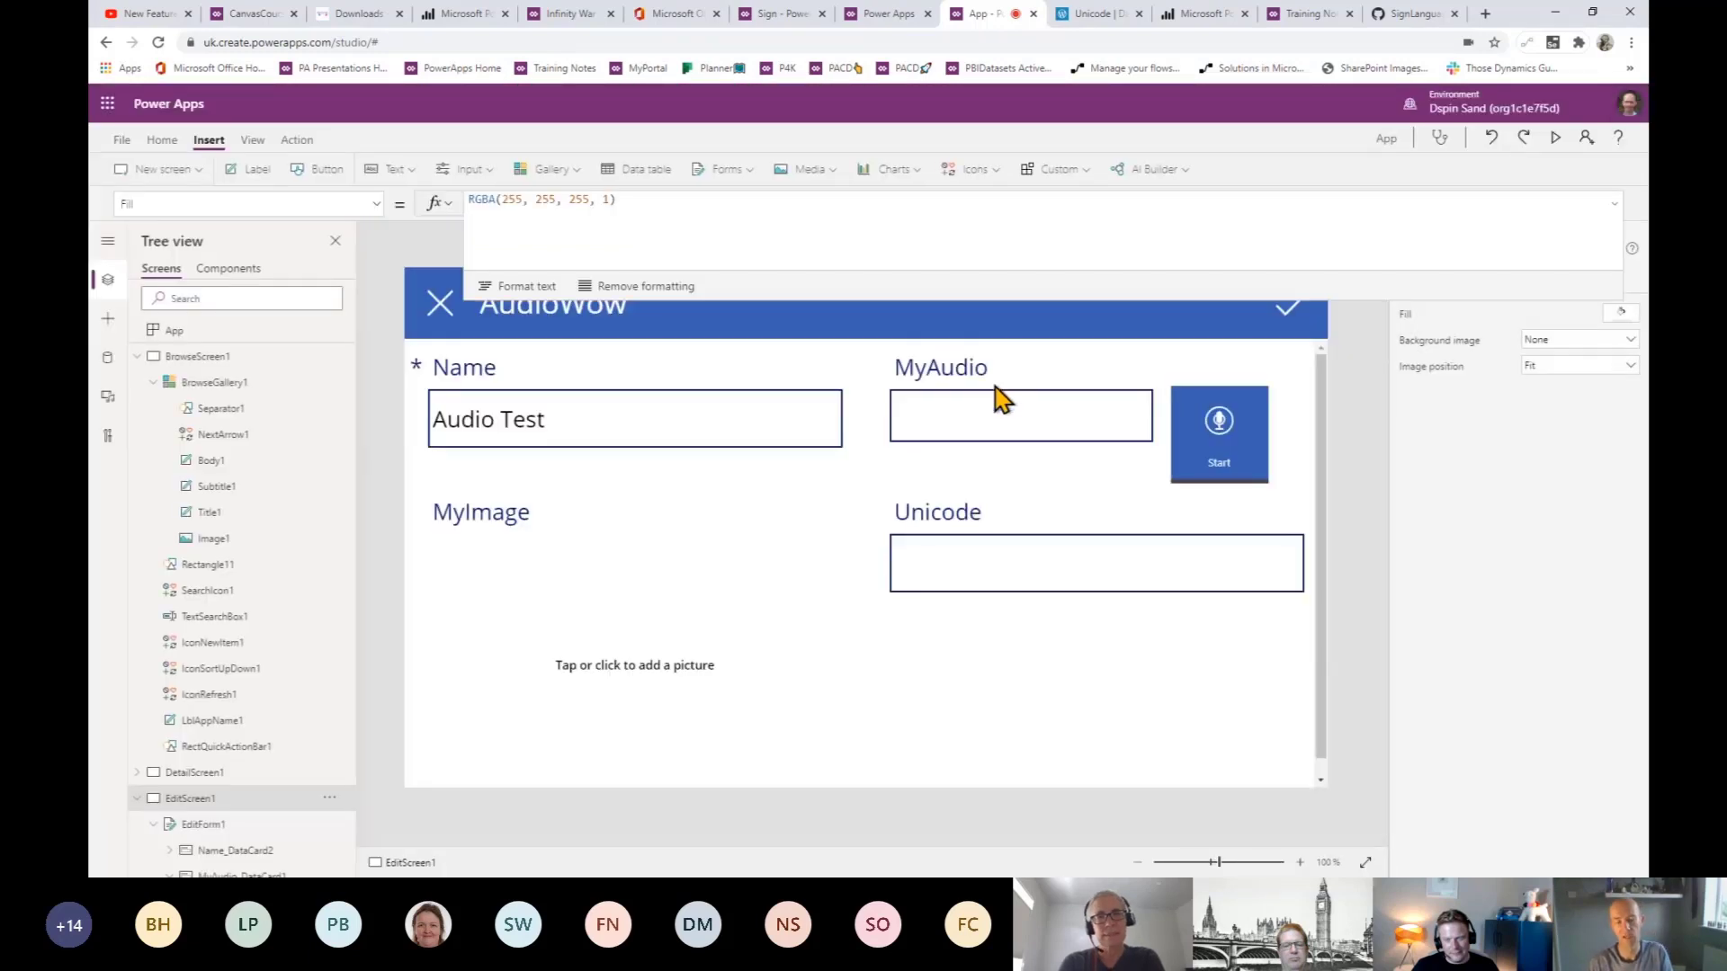
- Change the MyAudio text box's Default from Parent.Default to gvMyAudio
left_click(988, 439)
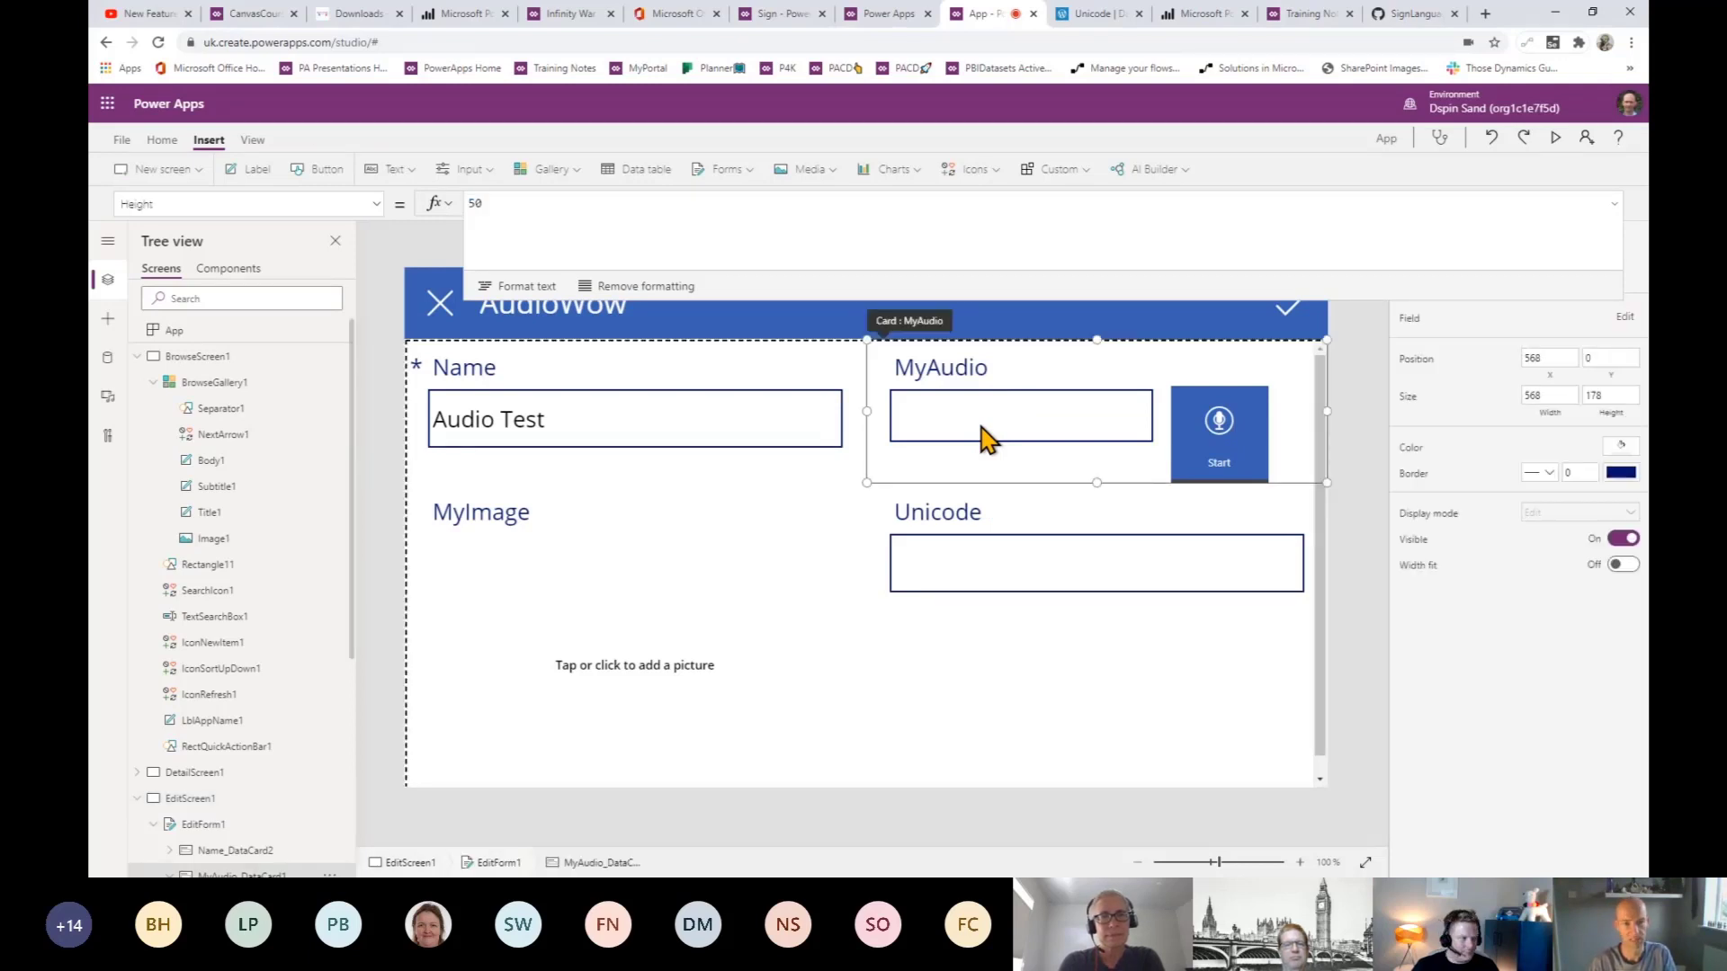
left_click(980, 425)
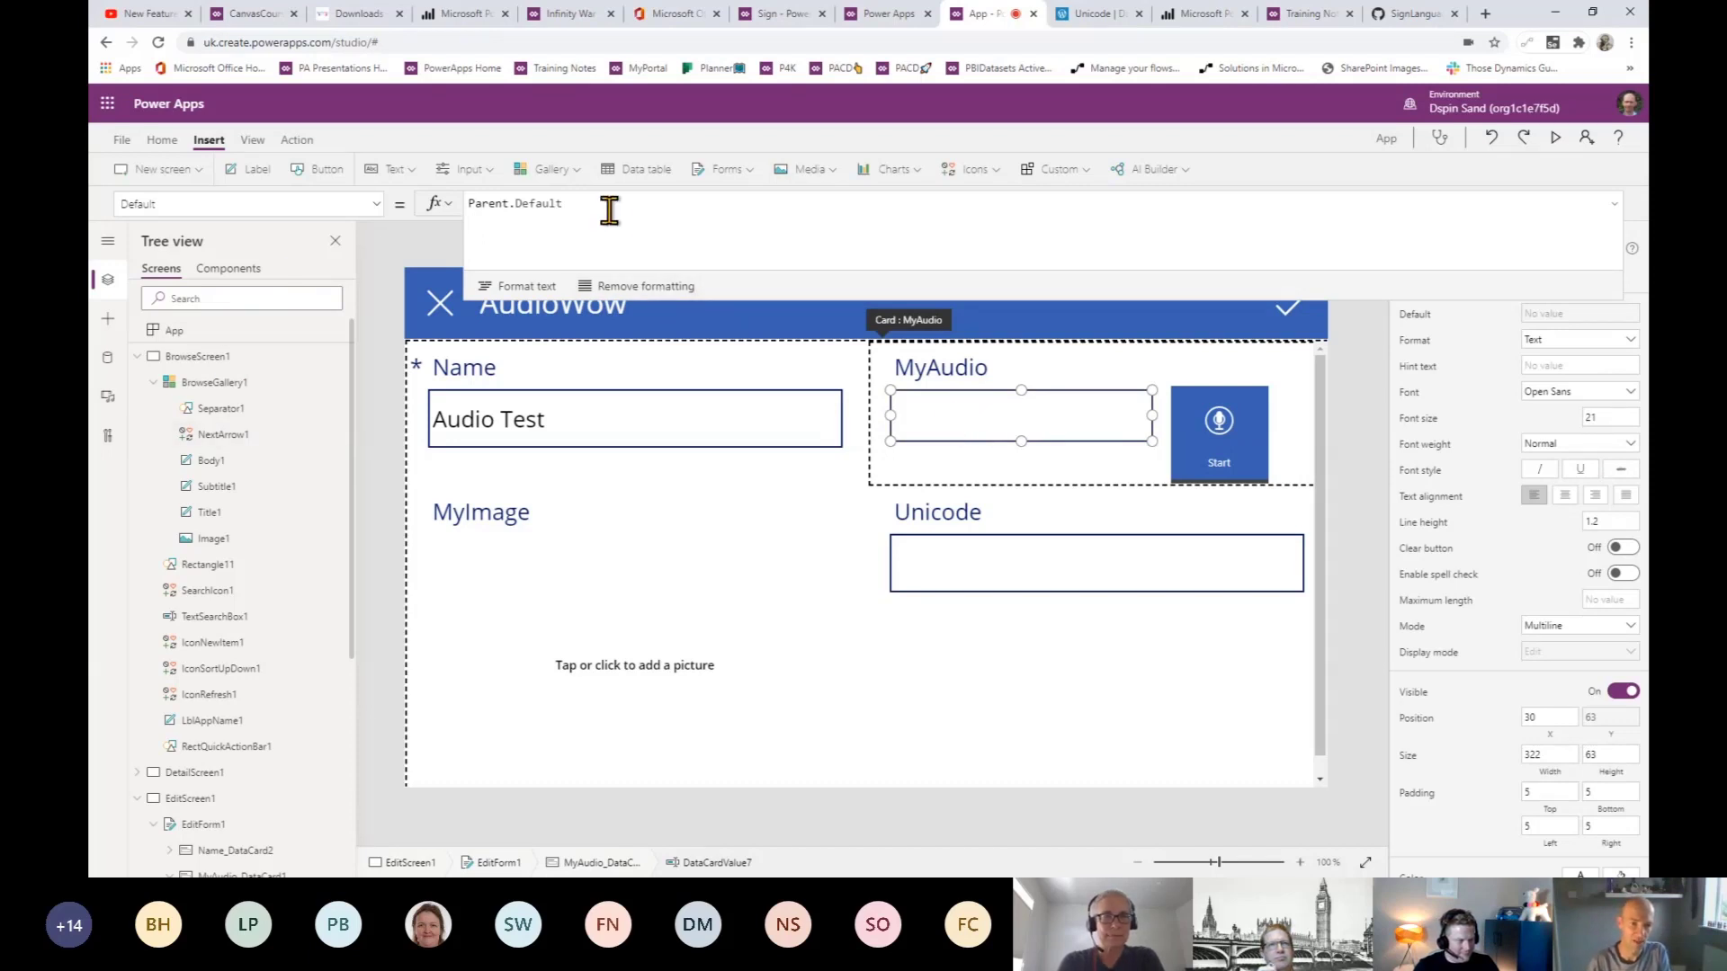
left_click_drag(610, 210, 538, 237)
type("gv")
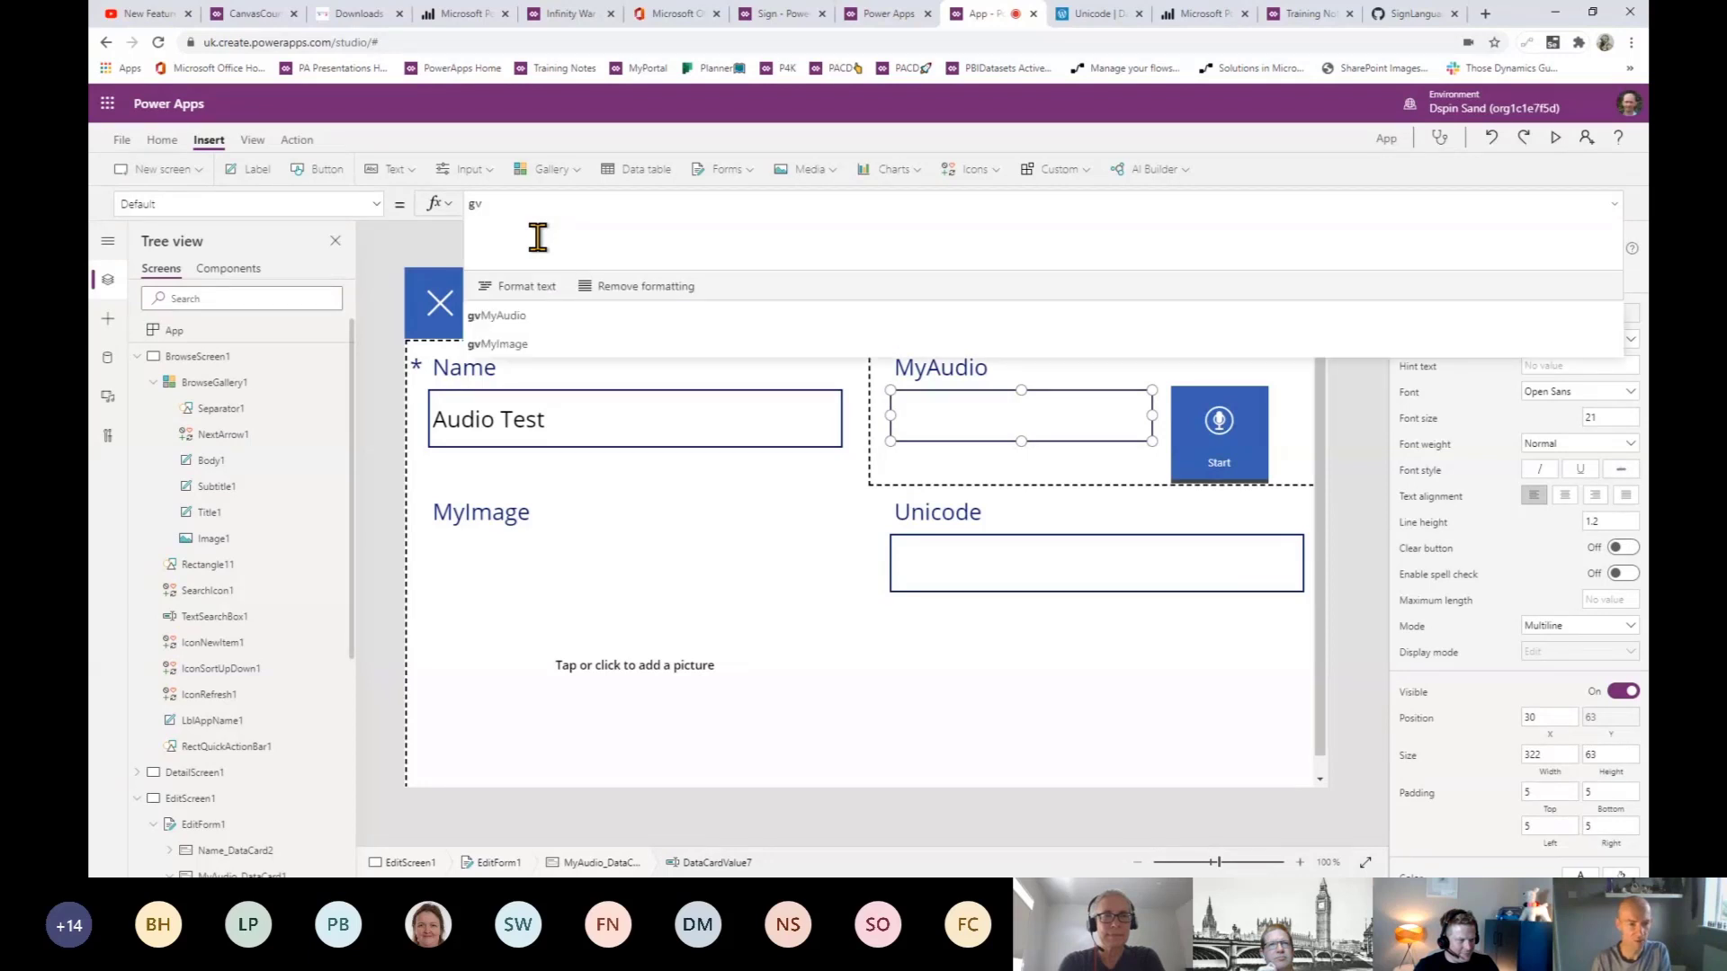
left_click(519, 318)
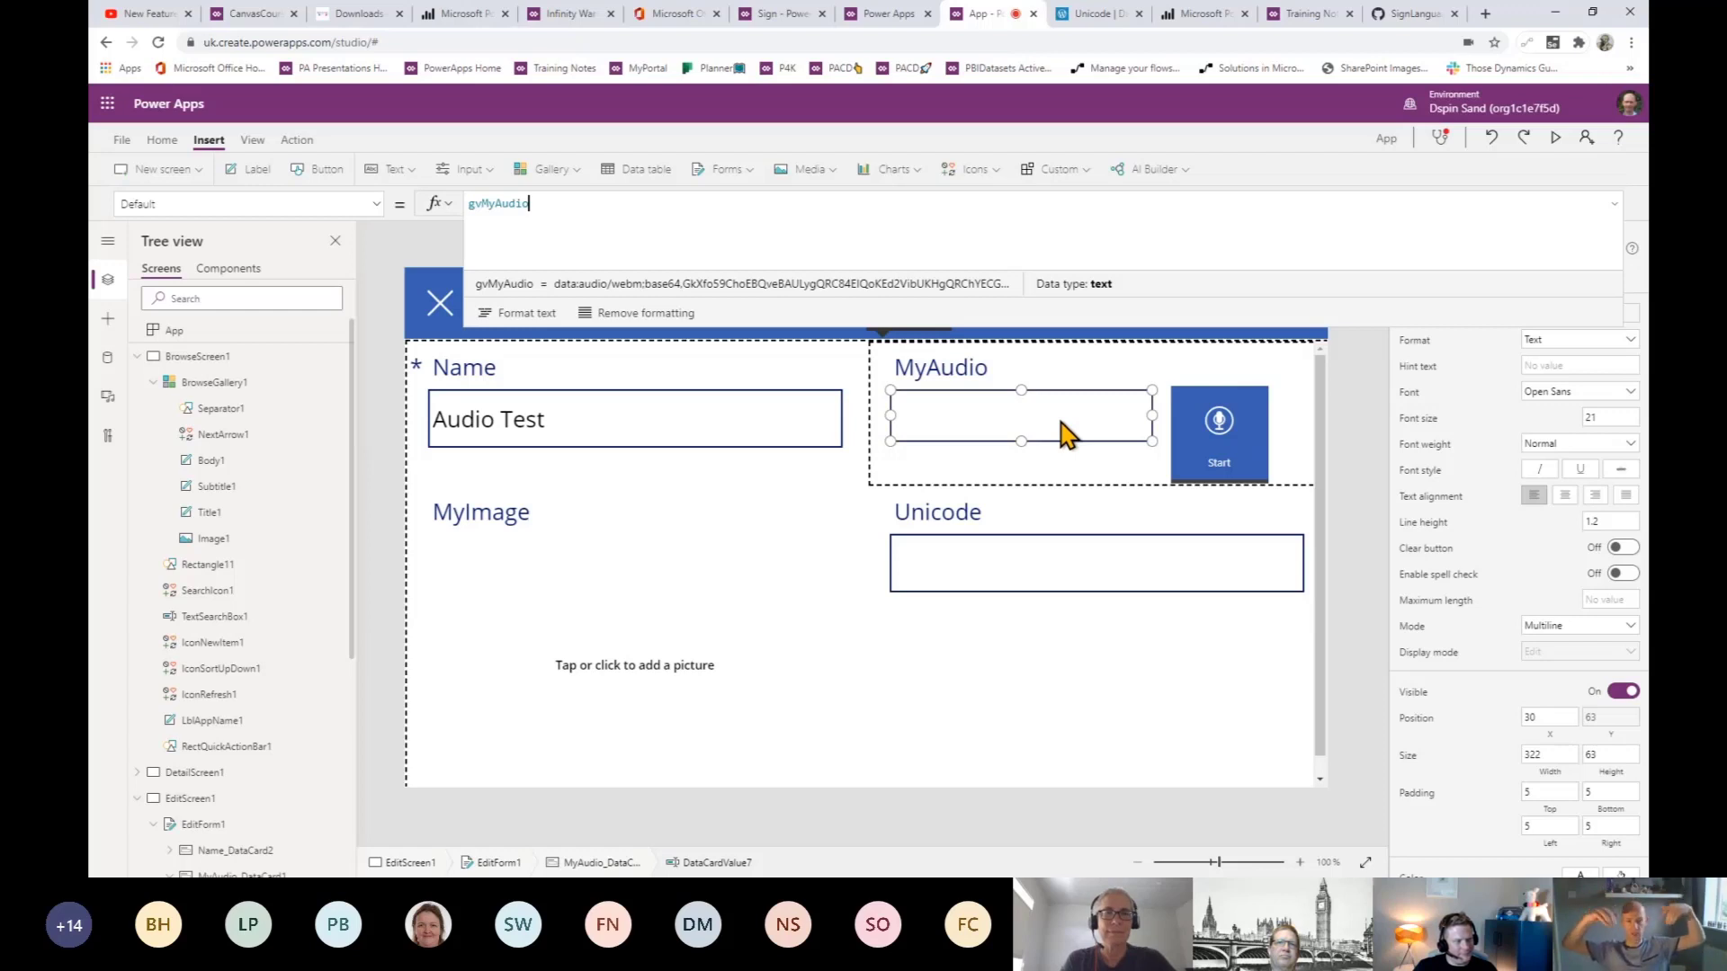
left_click(575, 290)
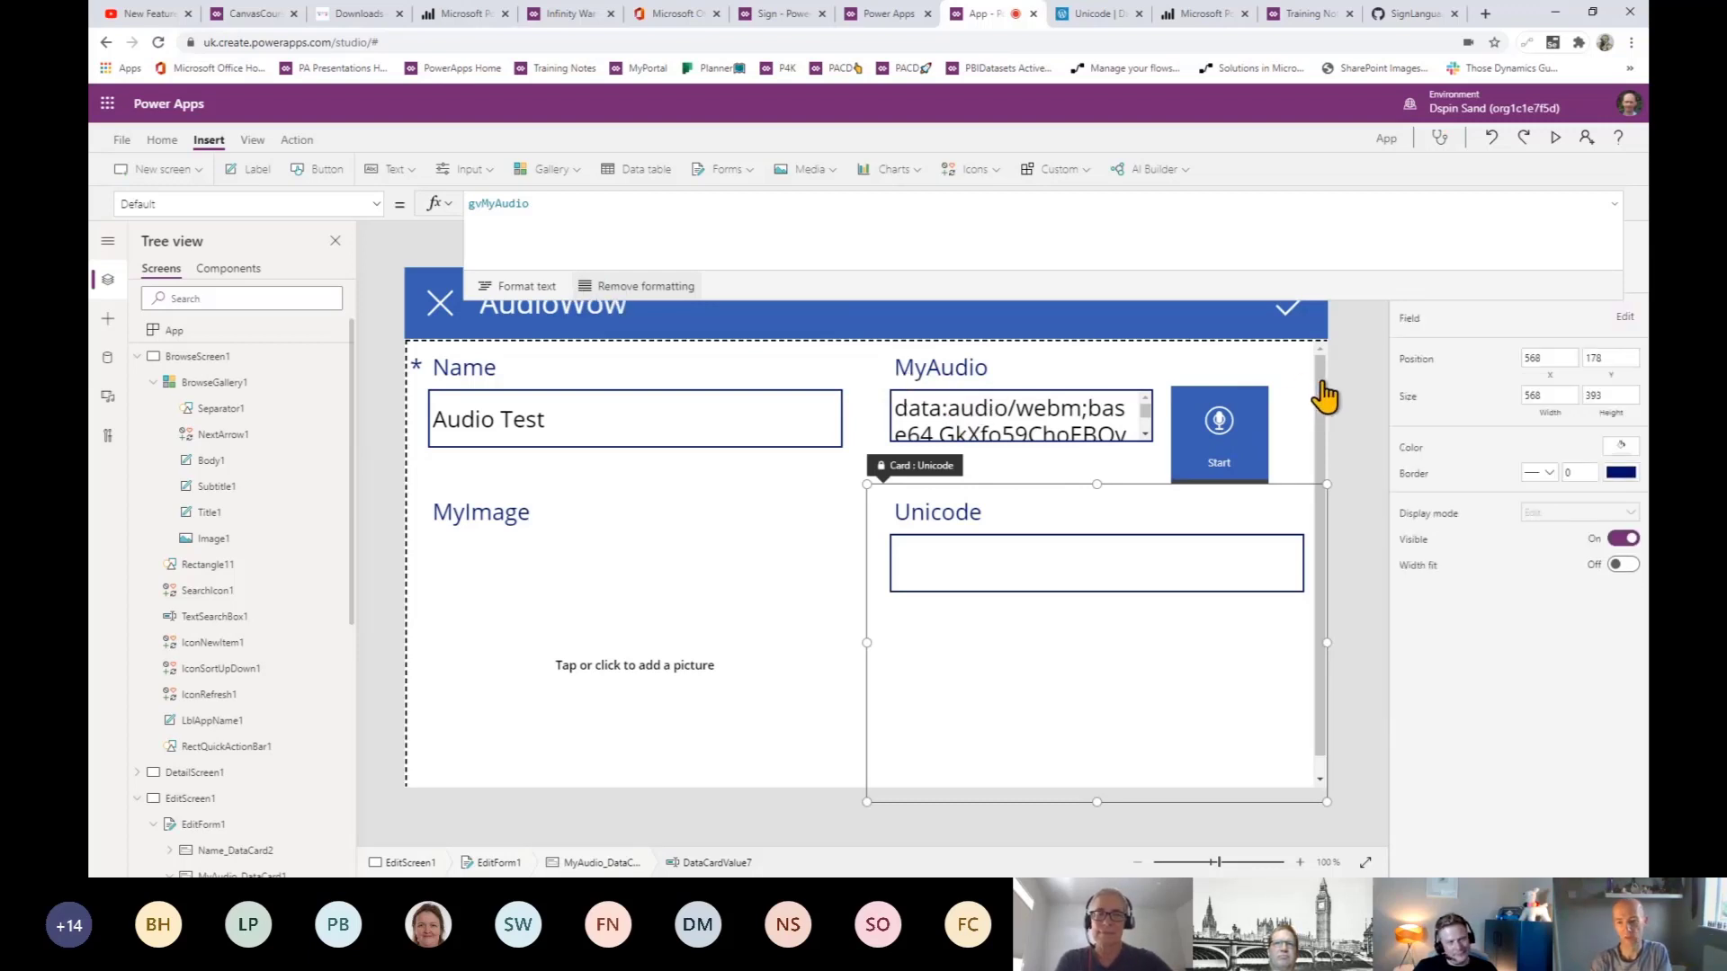
left_click(1065, 409)
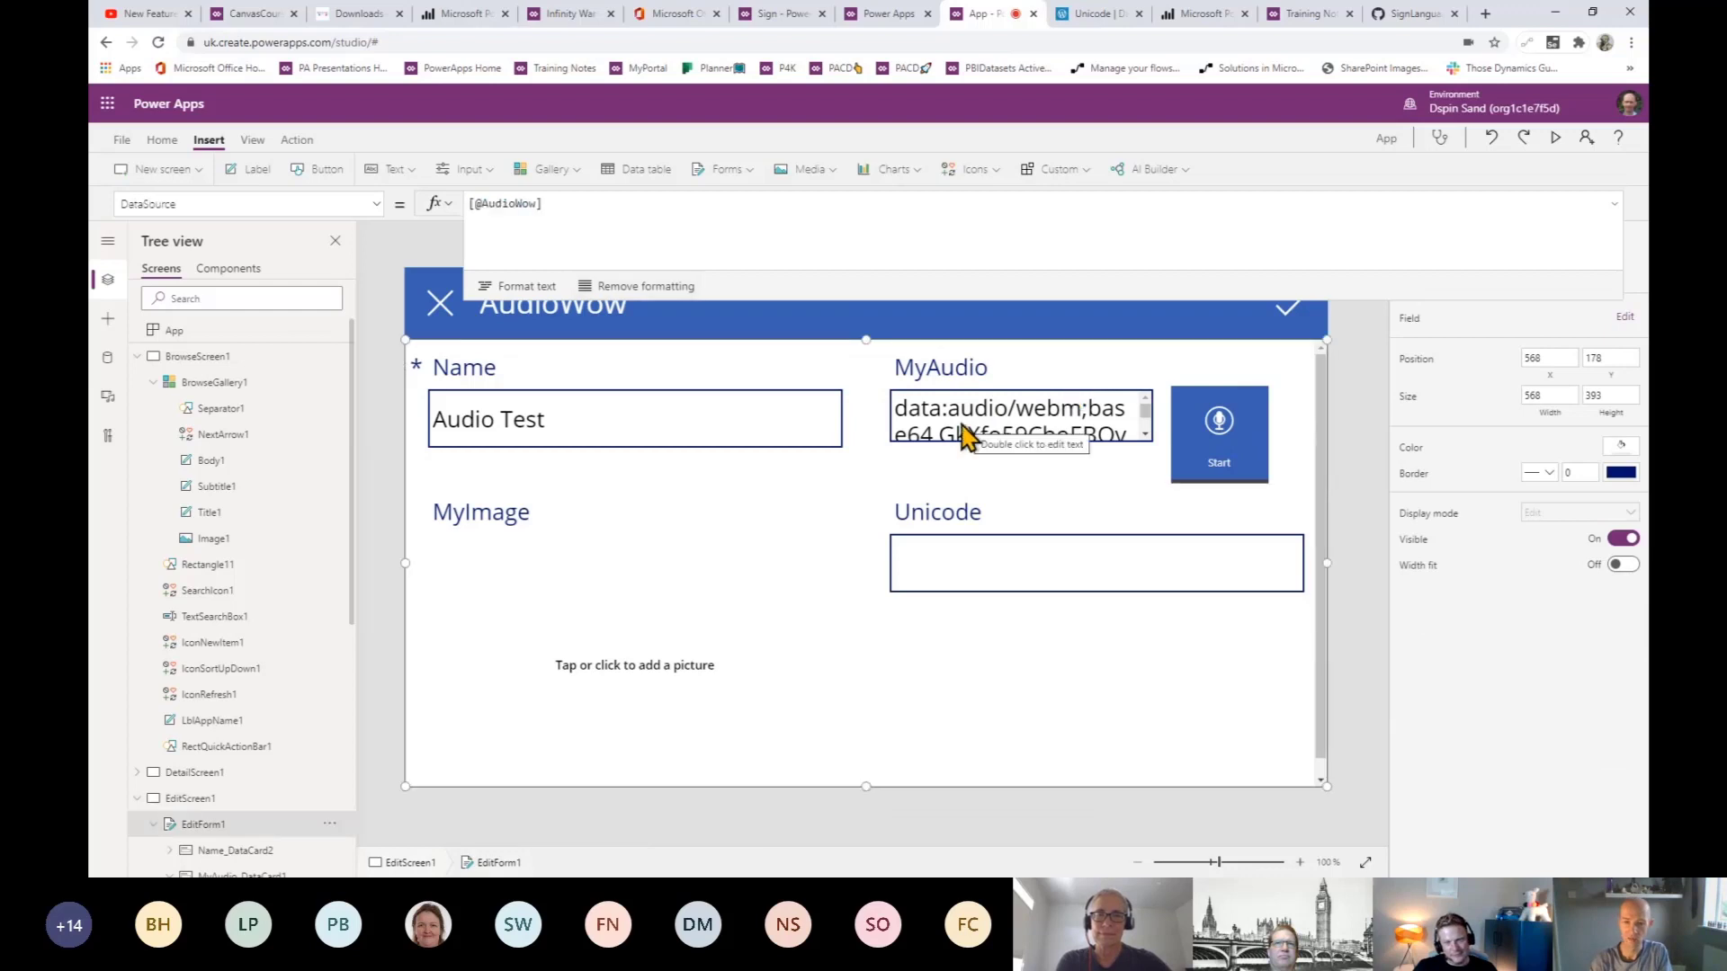
left_click(967, 436)
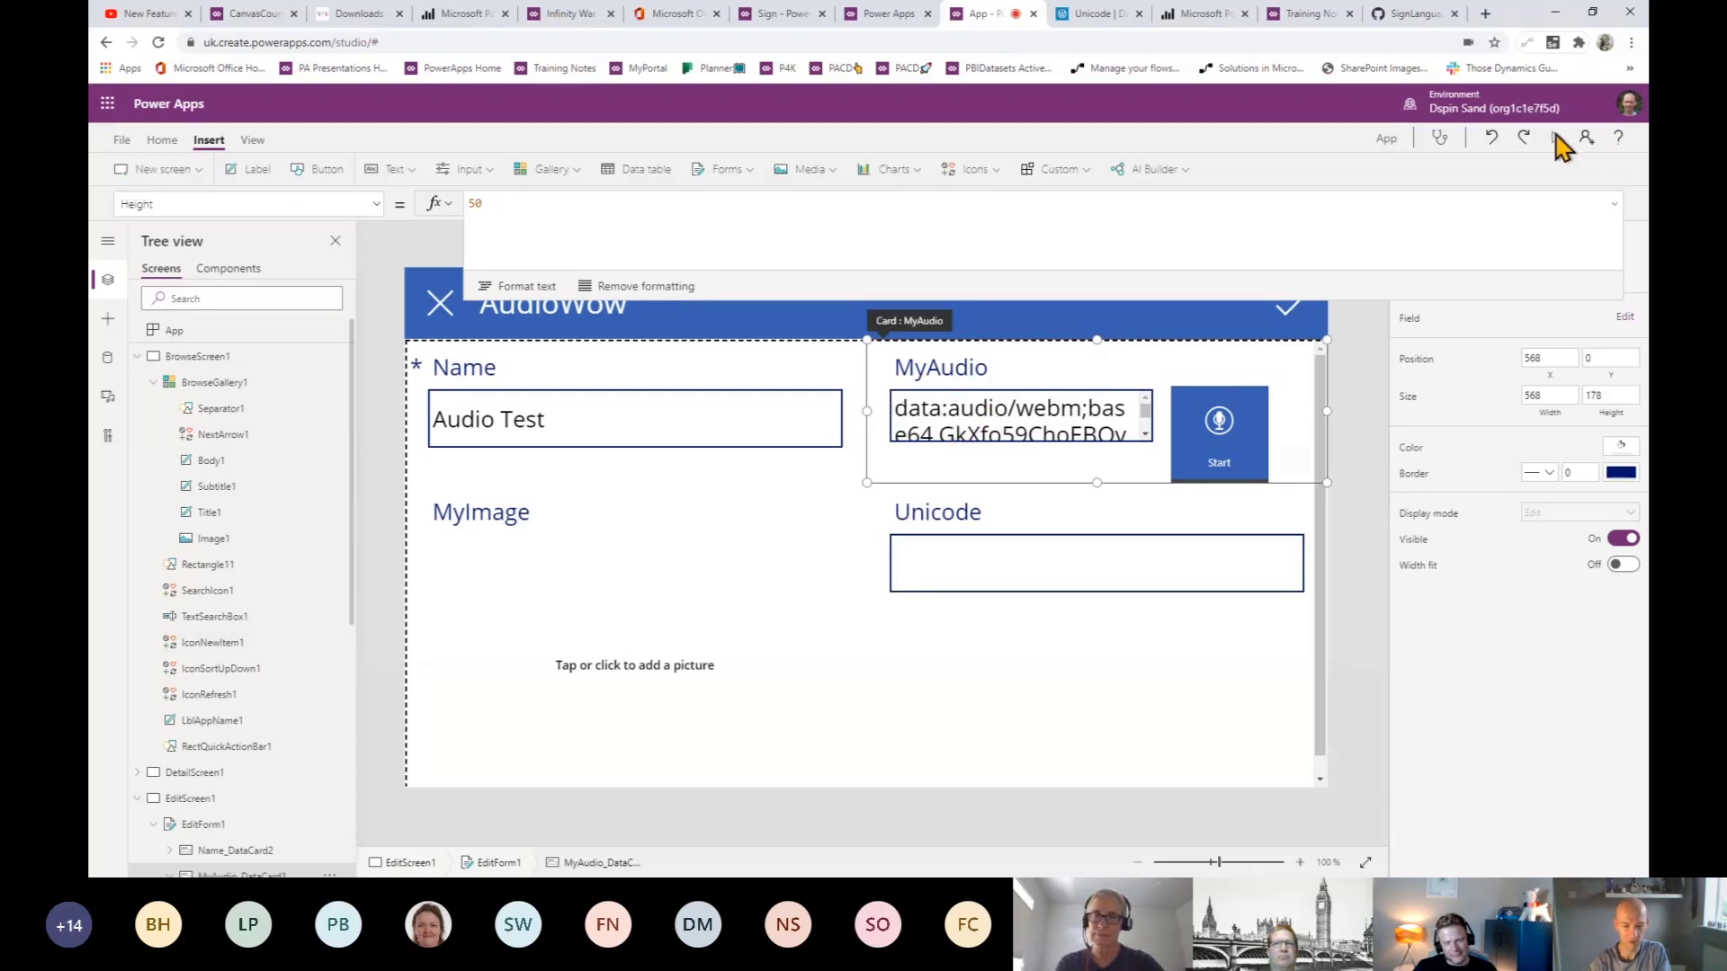
- Preview the app and select and copy all the base64 audio text from the MyAudio box
key("F5")
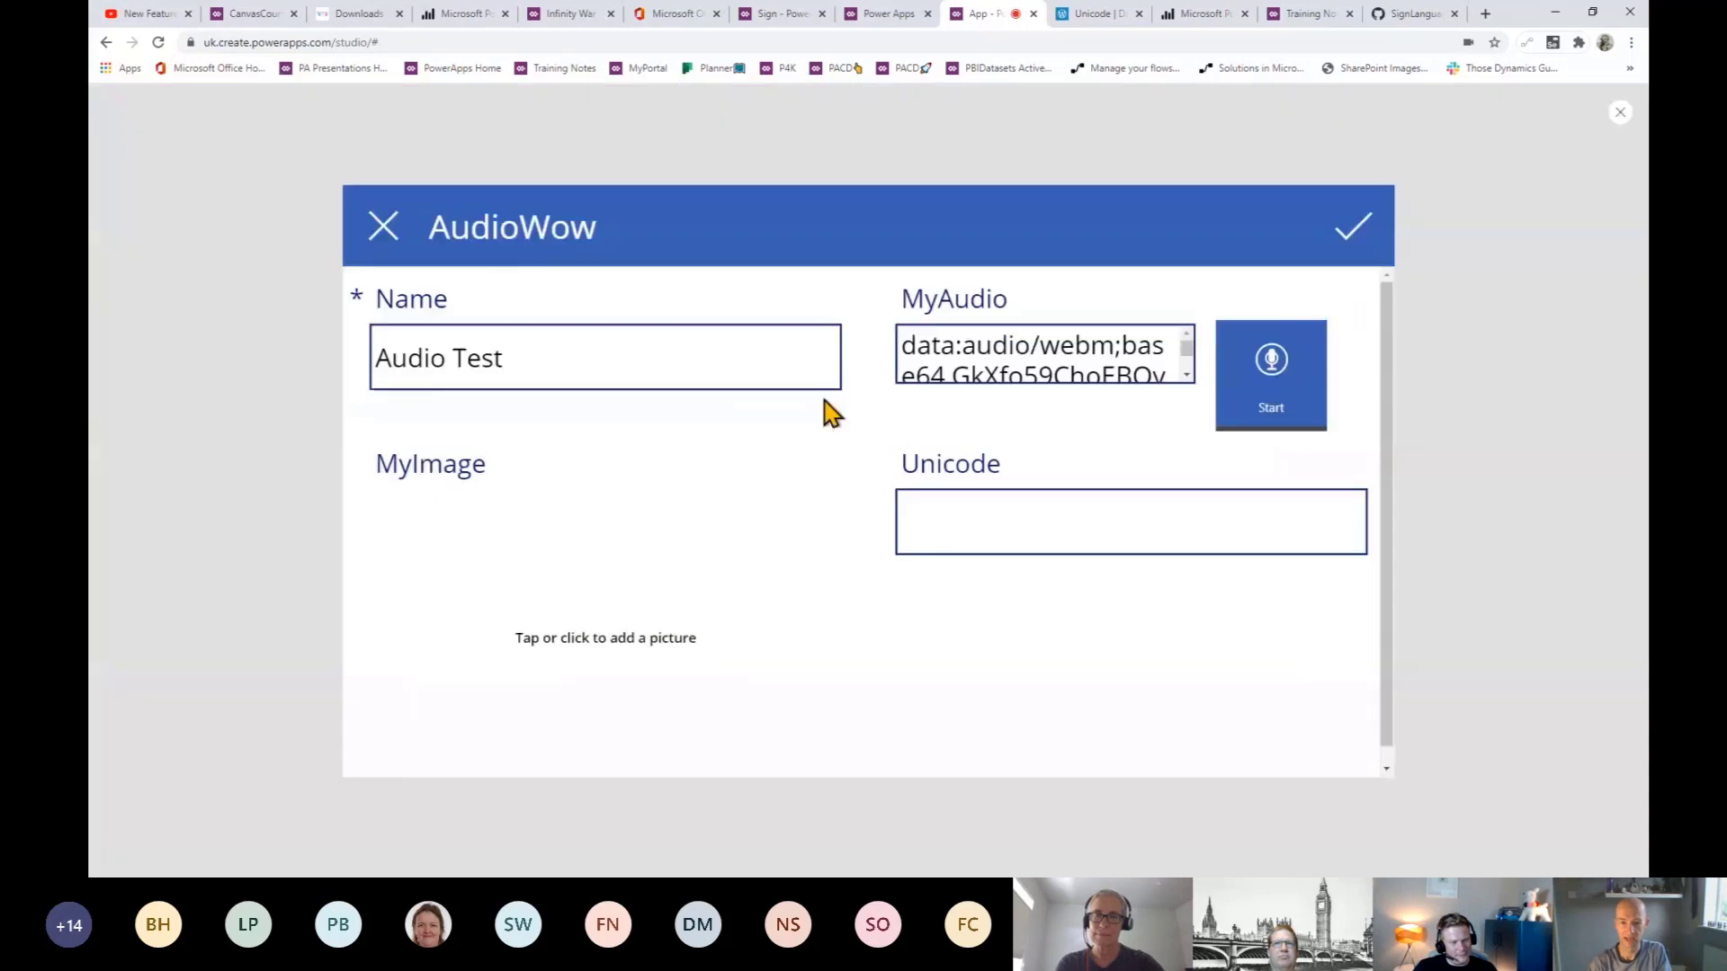
left_click(910, 352)
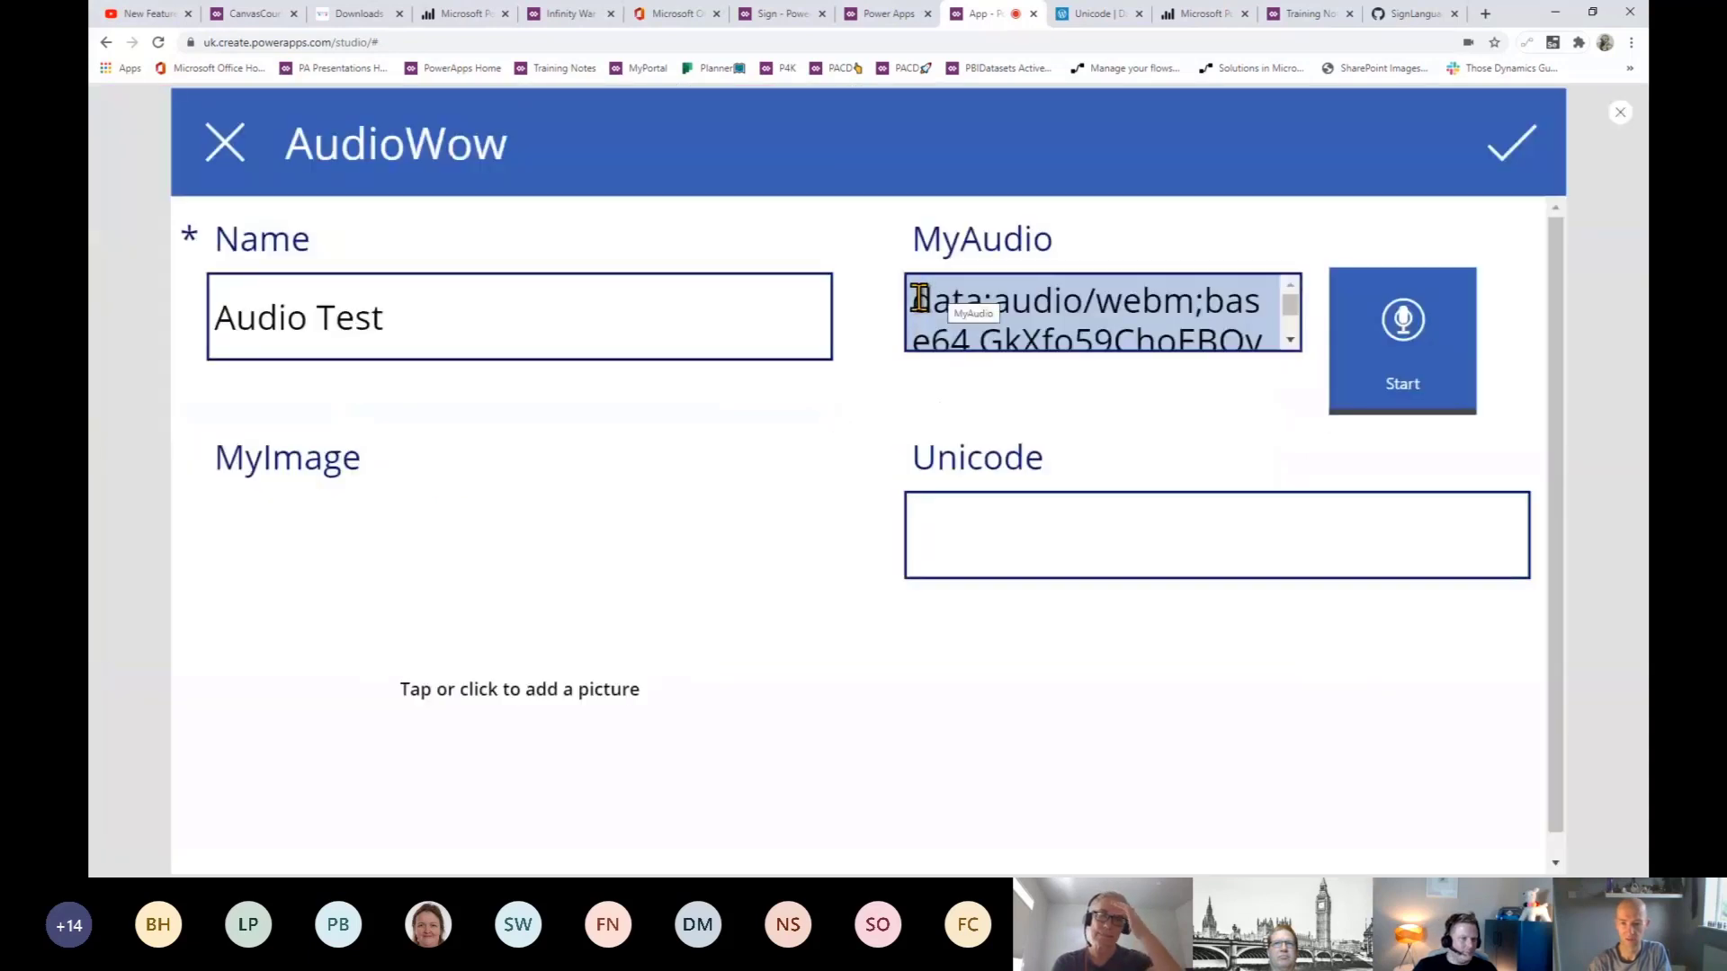
left_click(914, 299)
left_click_drag(1118, 297, 1284, 316)
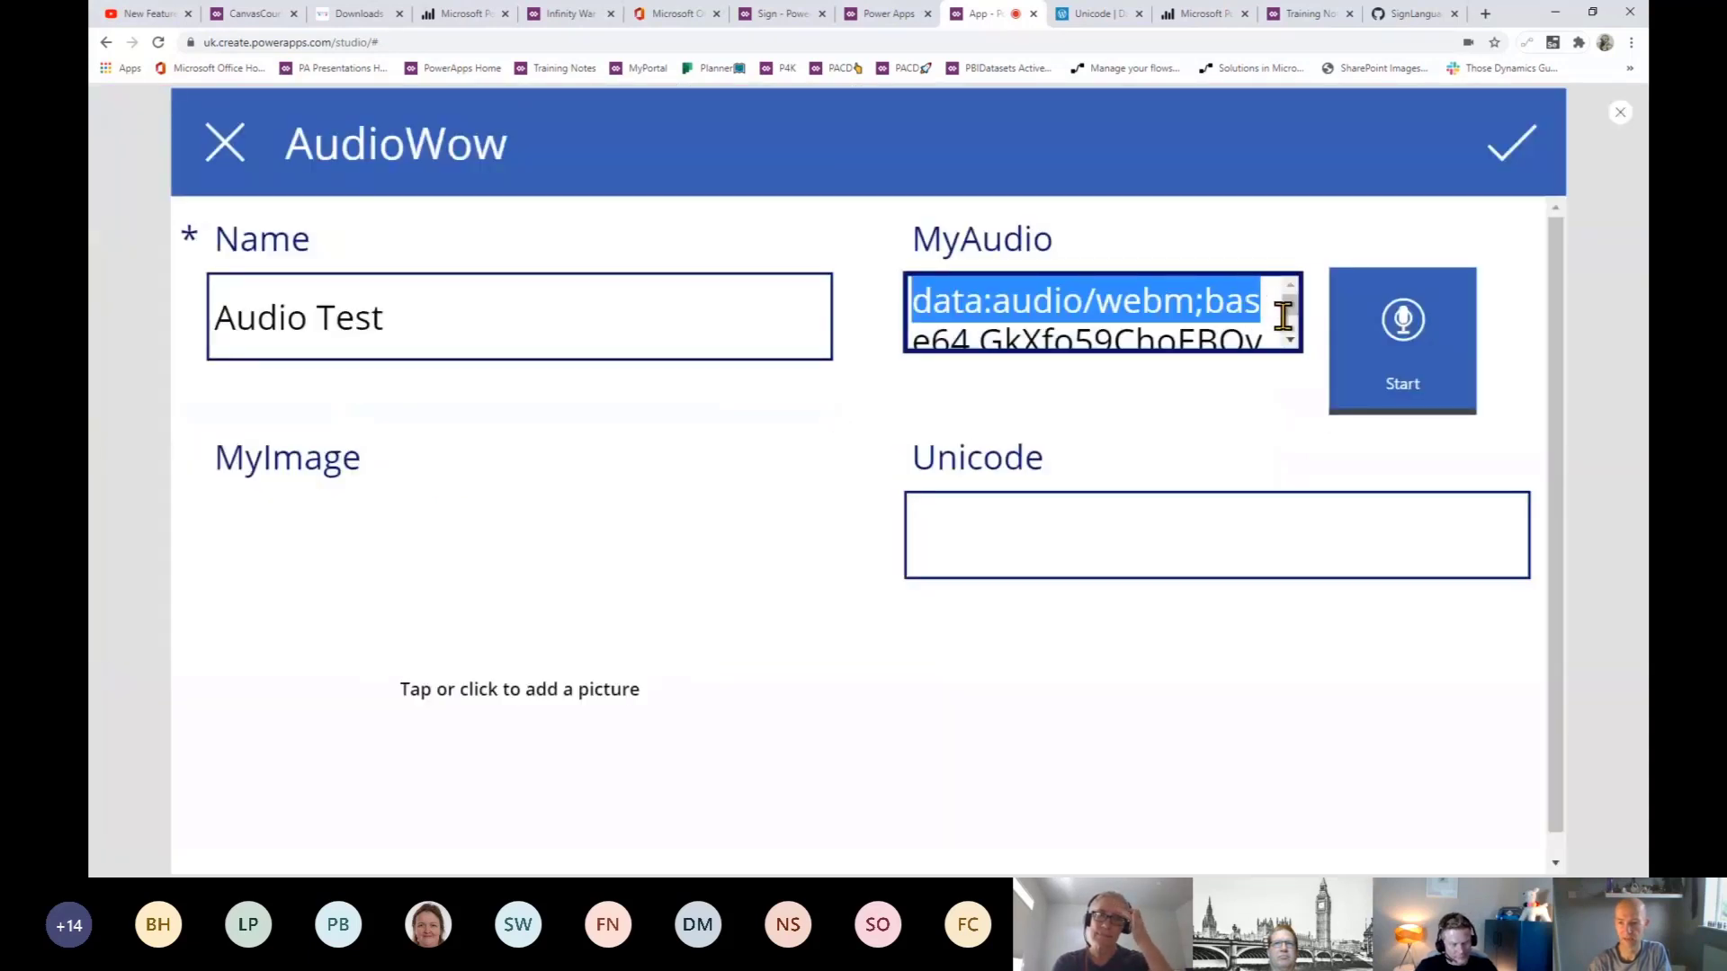
scroll(1293, 328, "down", 10)
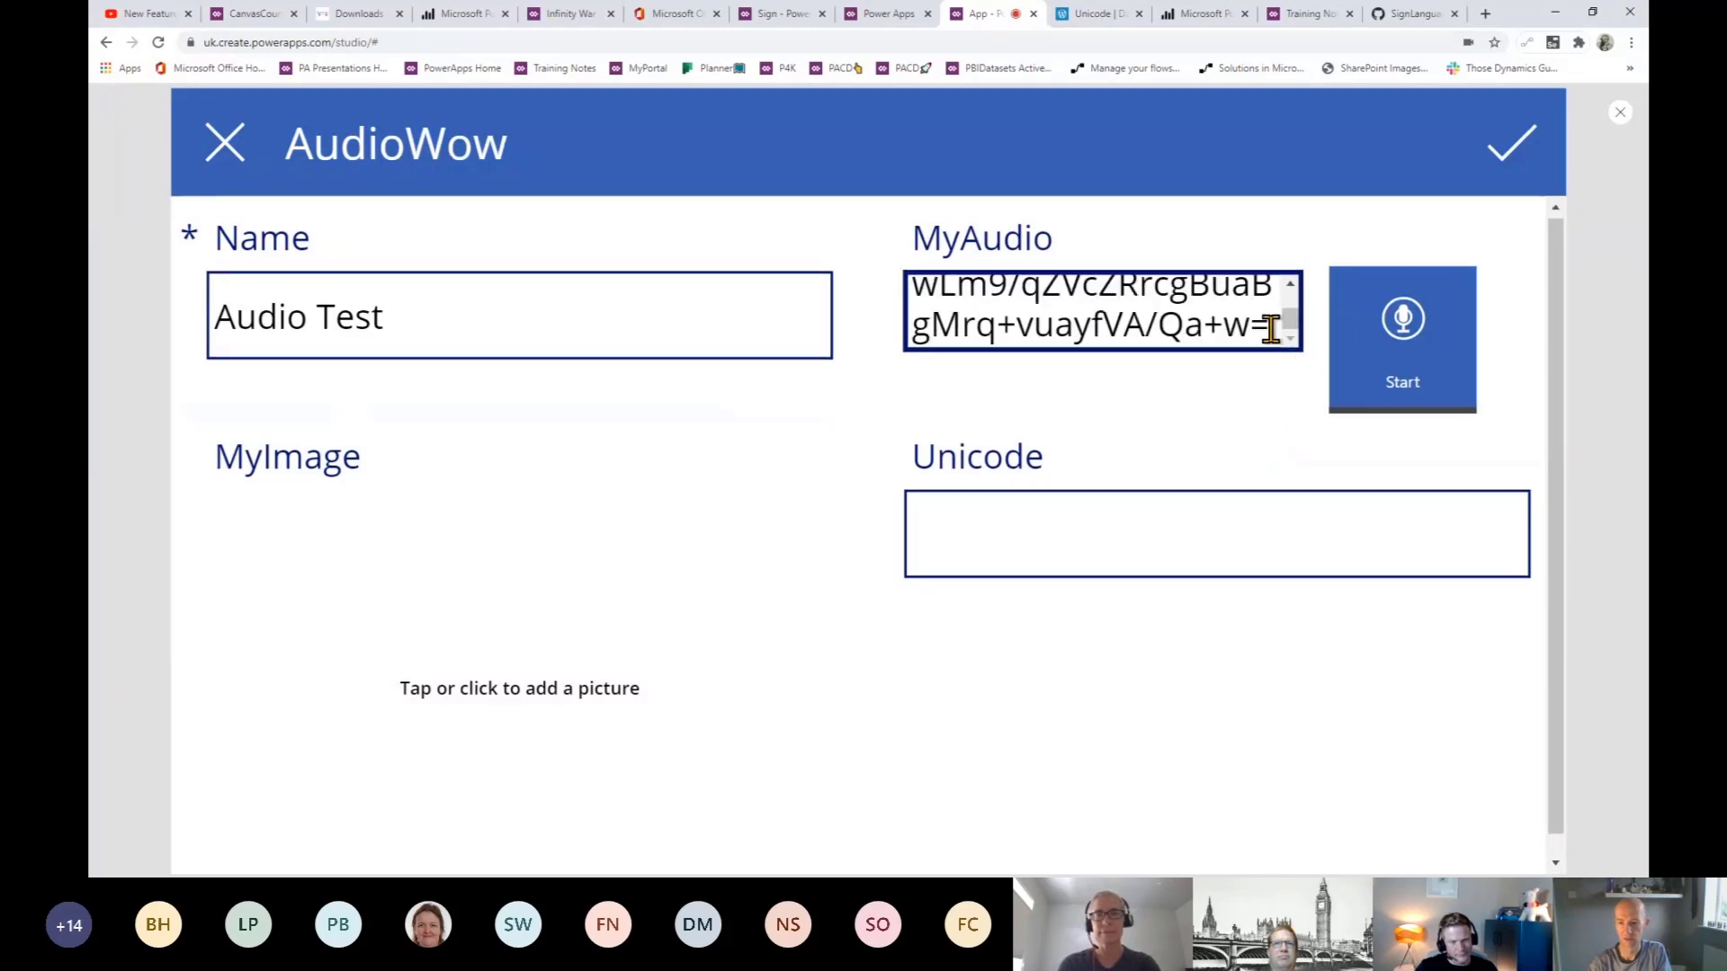
key("ctrl+a")
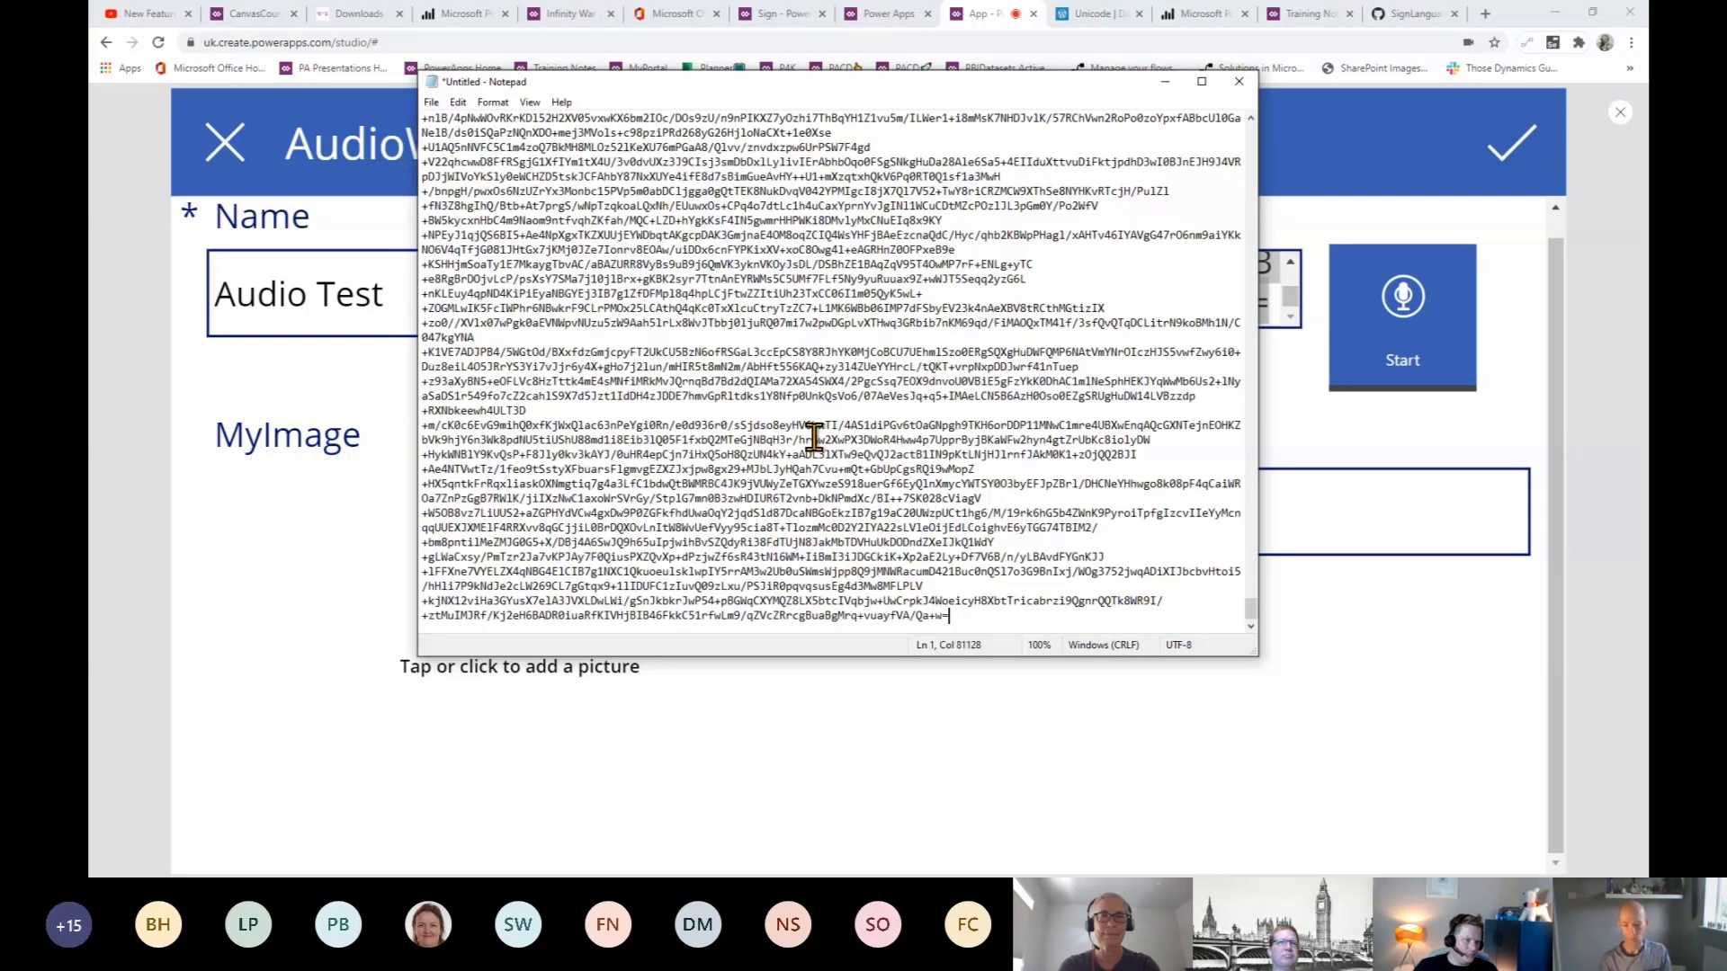
- Enlarge the pasted text, confirm its data:audio/webm;base64 prefix, and minimize Notepad
key("ctrl+plus")
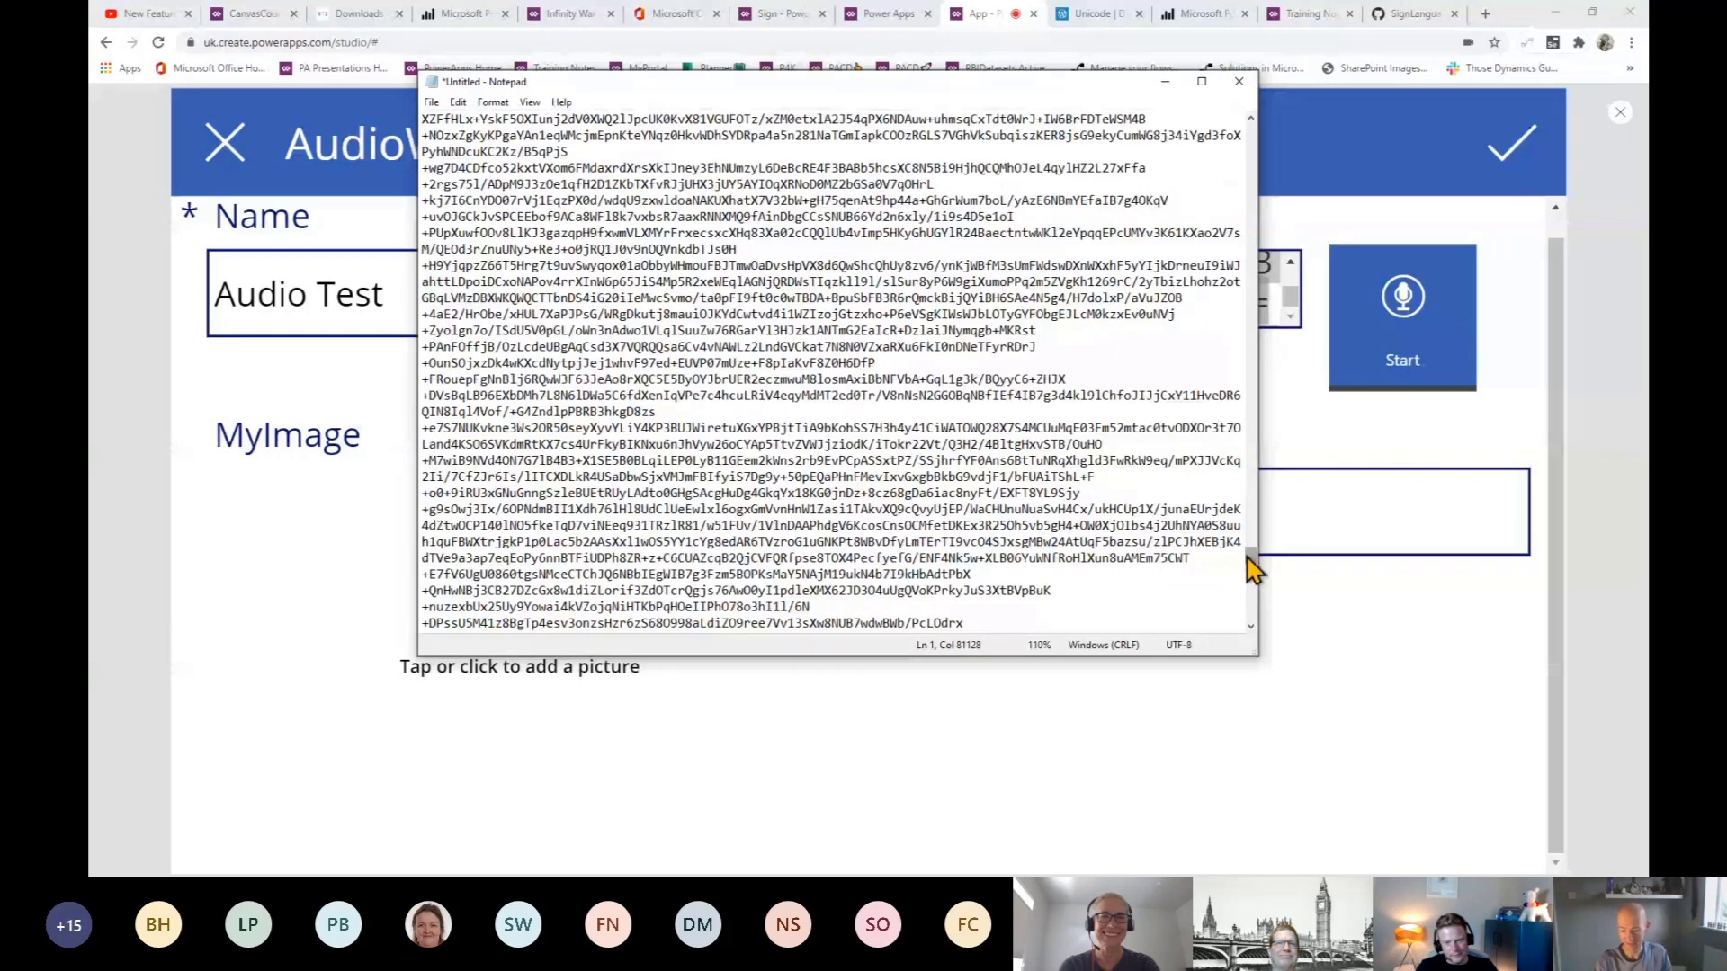
left_click_drag(1249, 558, 1250, 131)
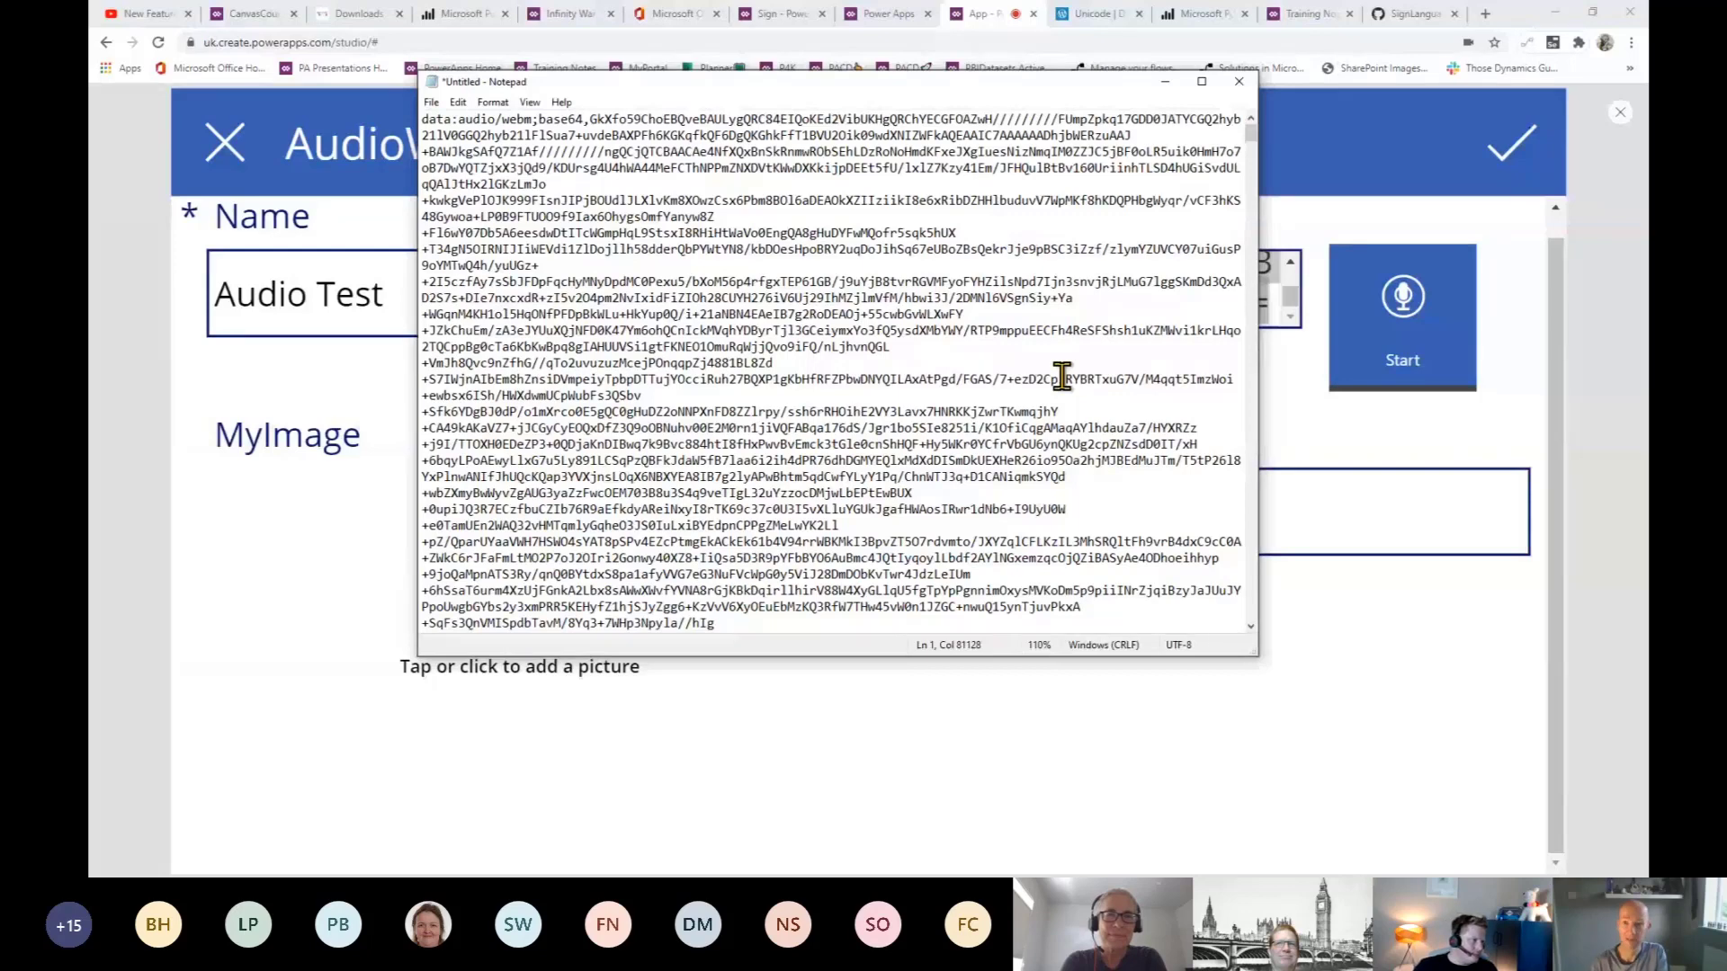
left_click(1165, 82)
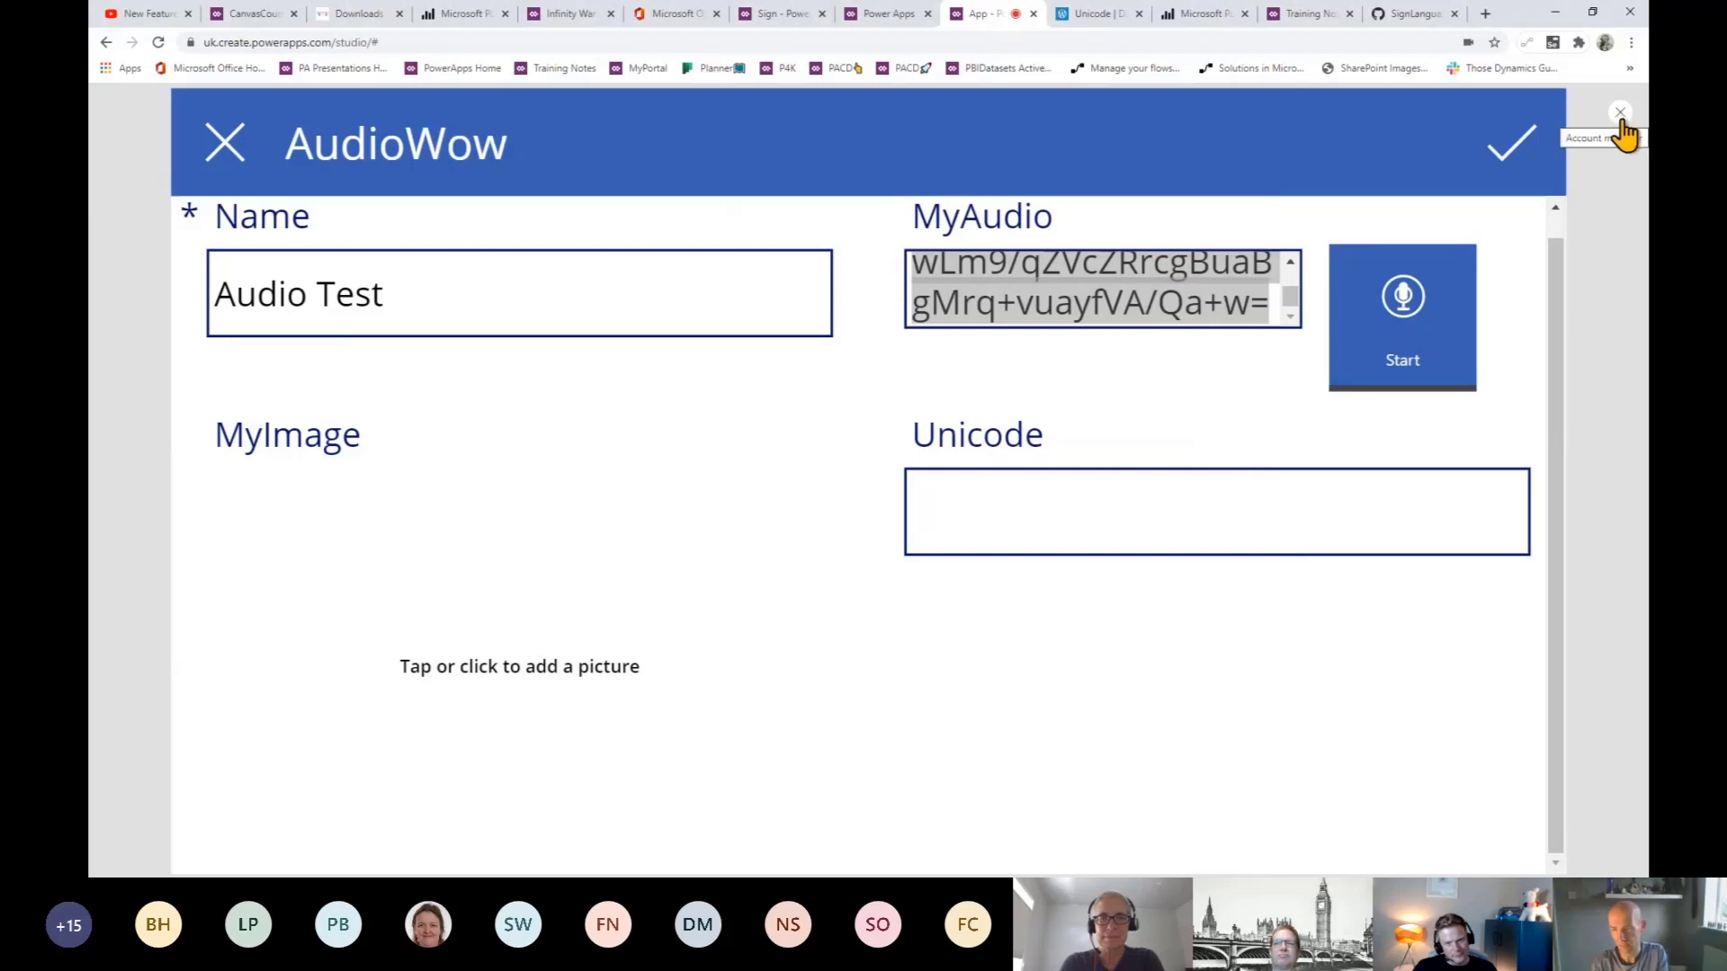
- Exit preview and insert an Audio player into the MyAudio card
left_click(1622, 121)
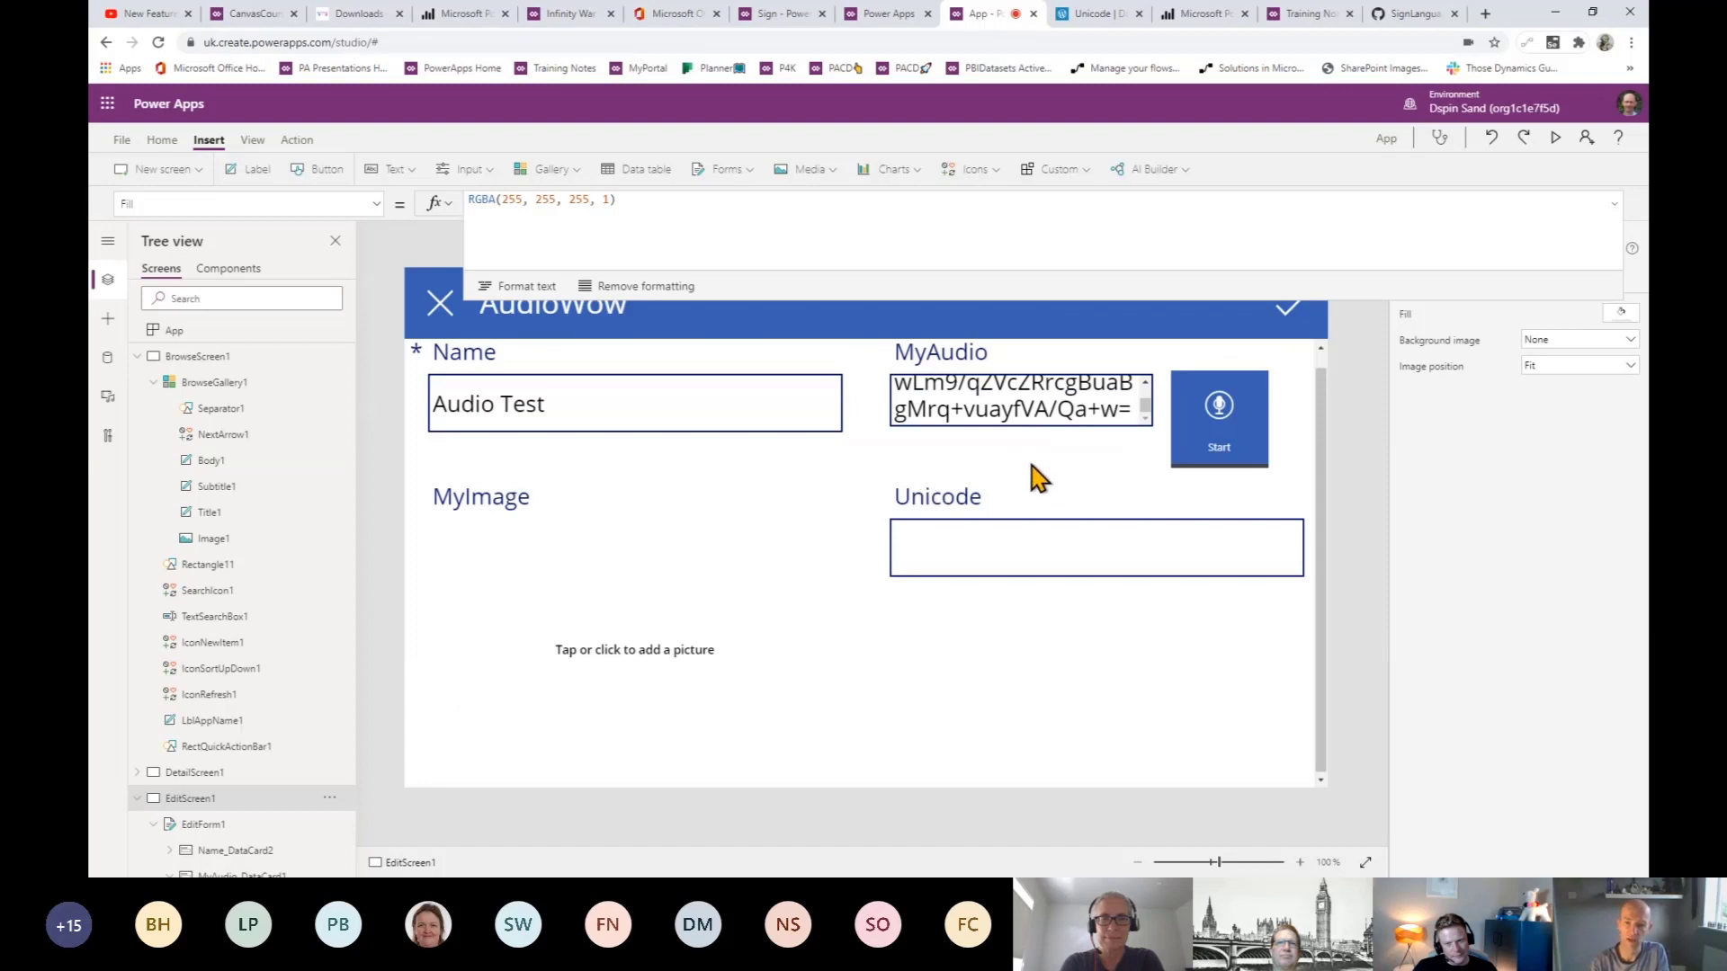
left_click(1013, 409)
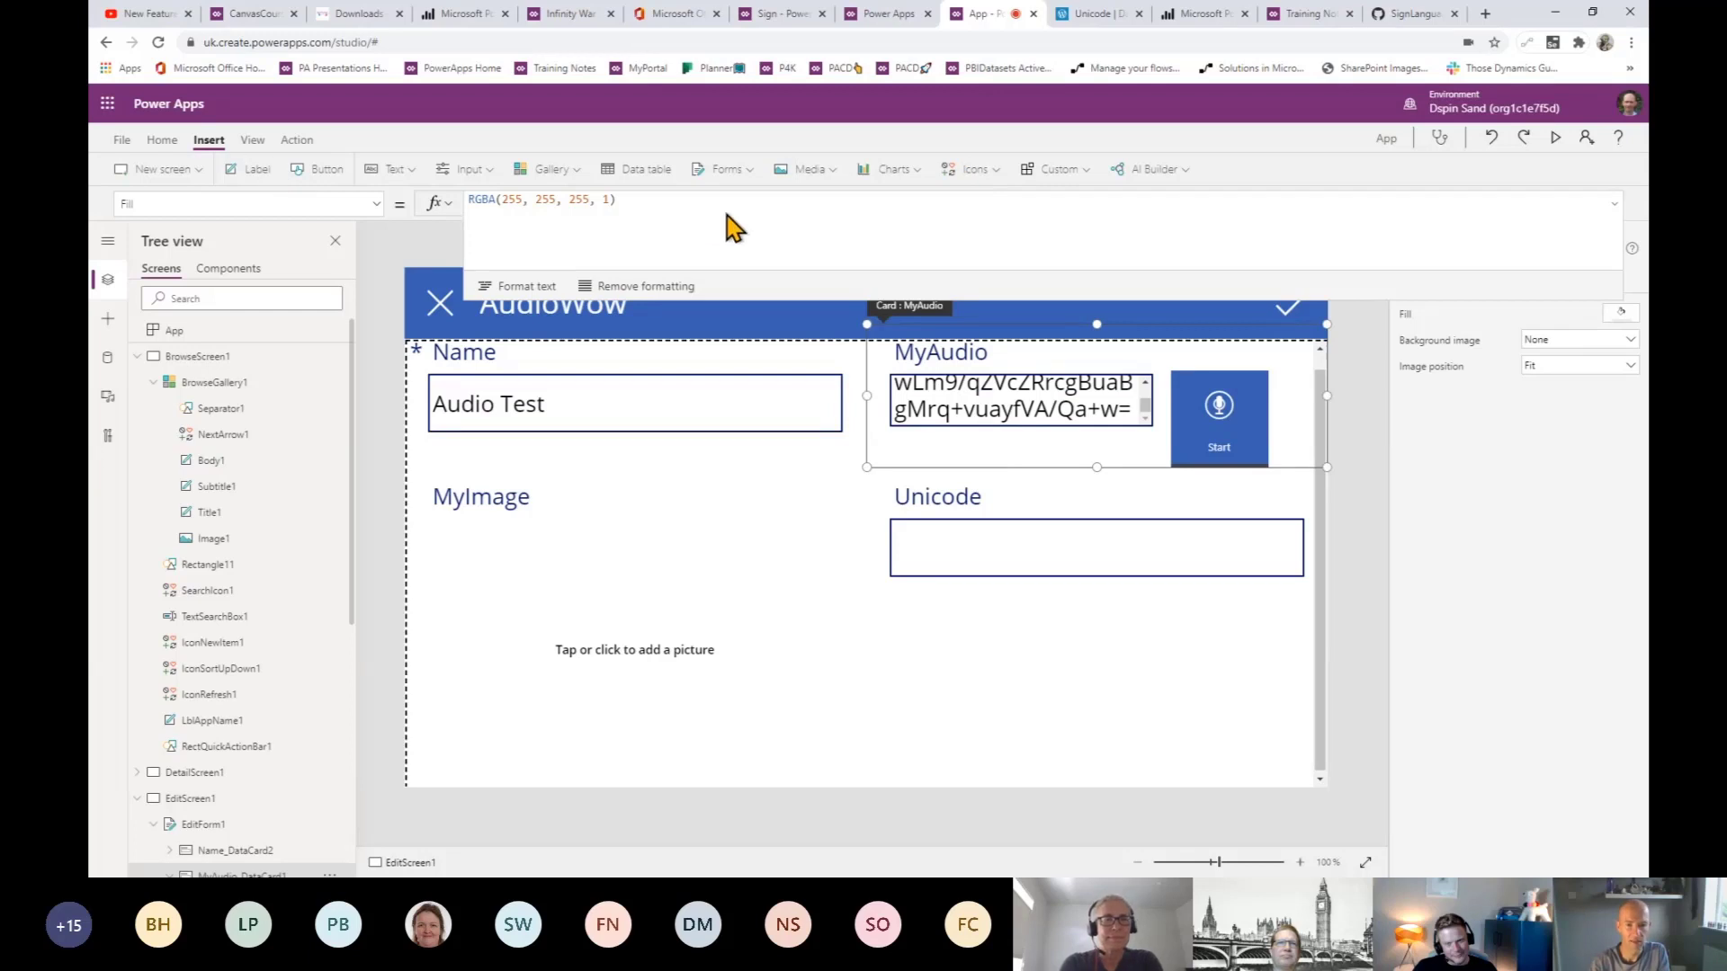
left_click(828, 175)
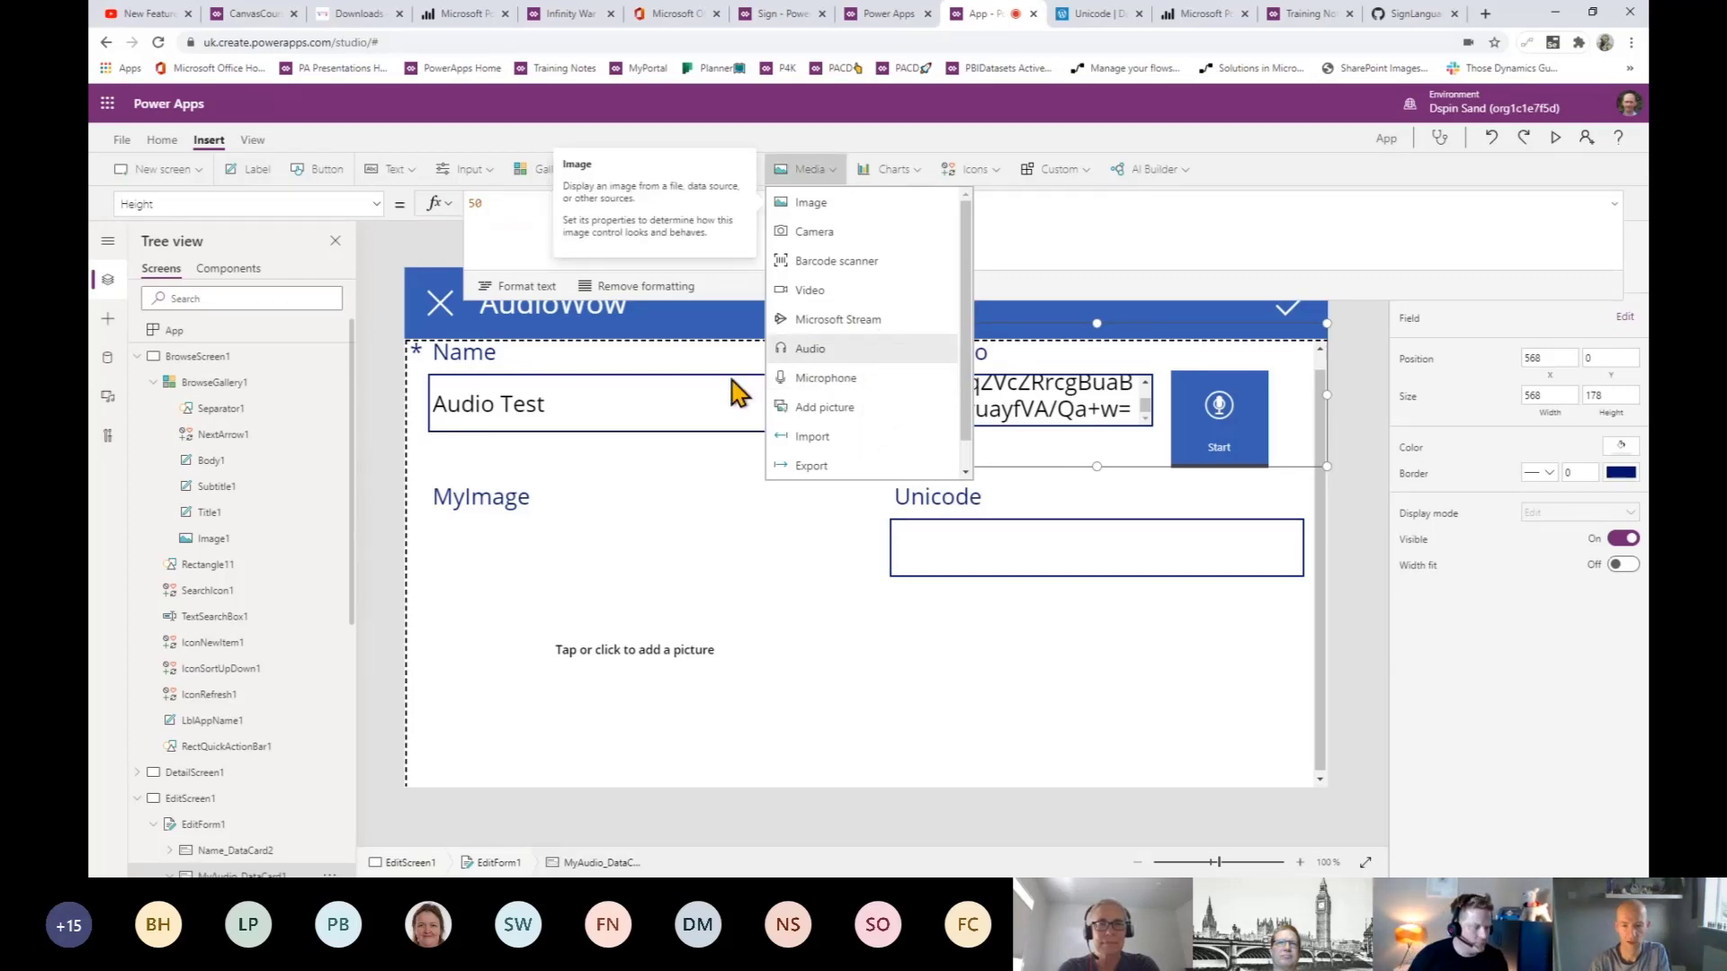
left_click(1017, 470)
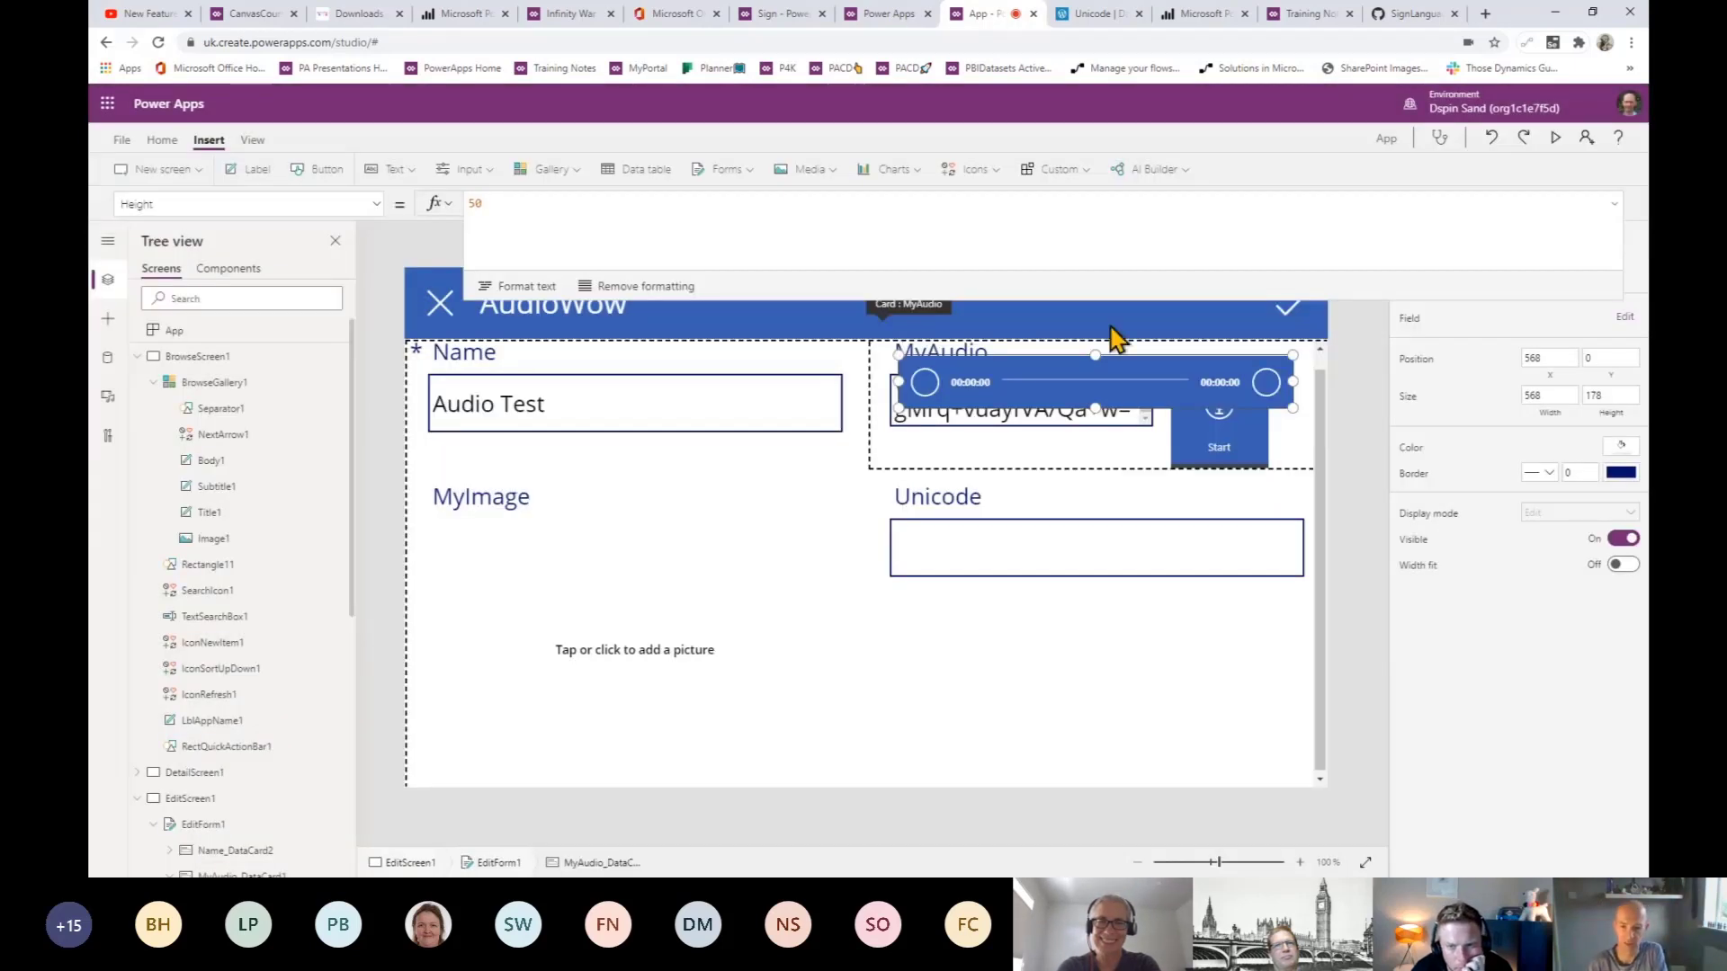
- Move Audio1 below the base64 text box, narrow it, and check its SampleAudio media
left_click(1124, 356)
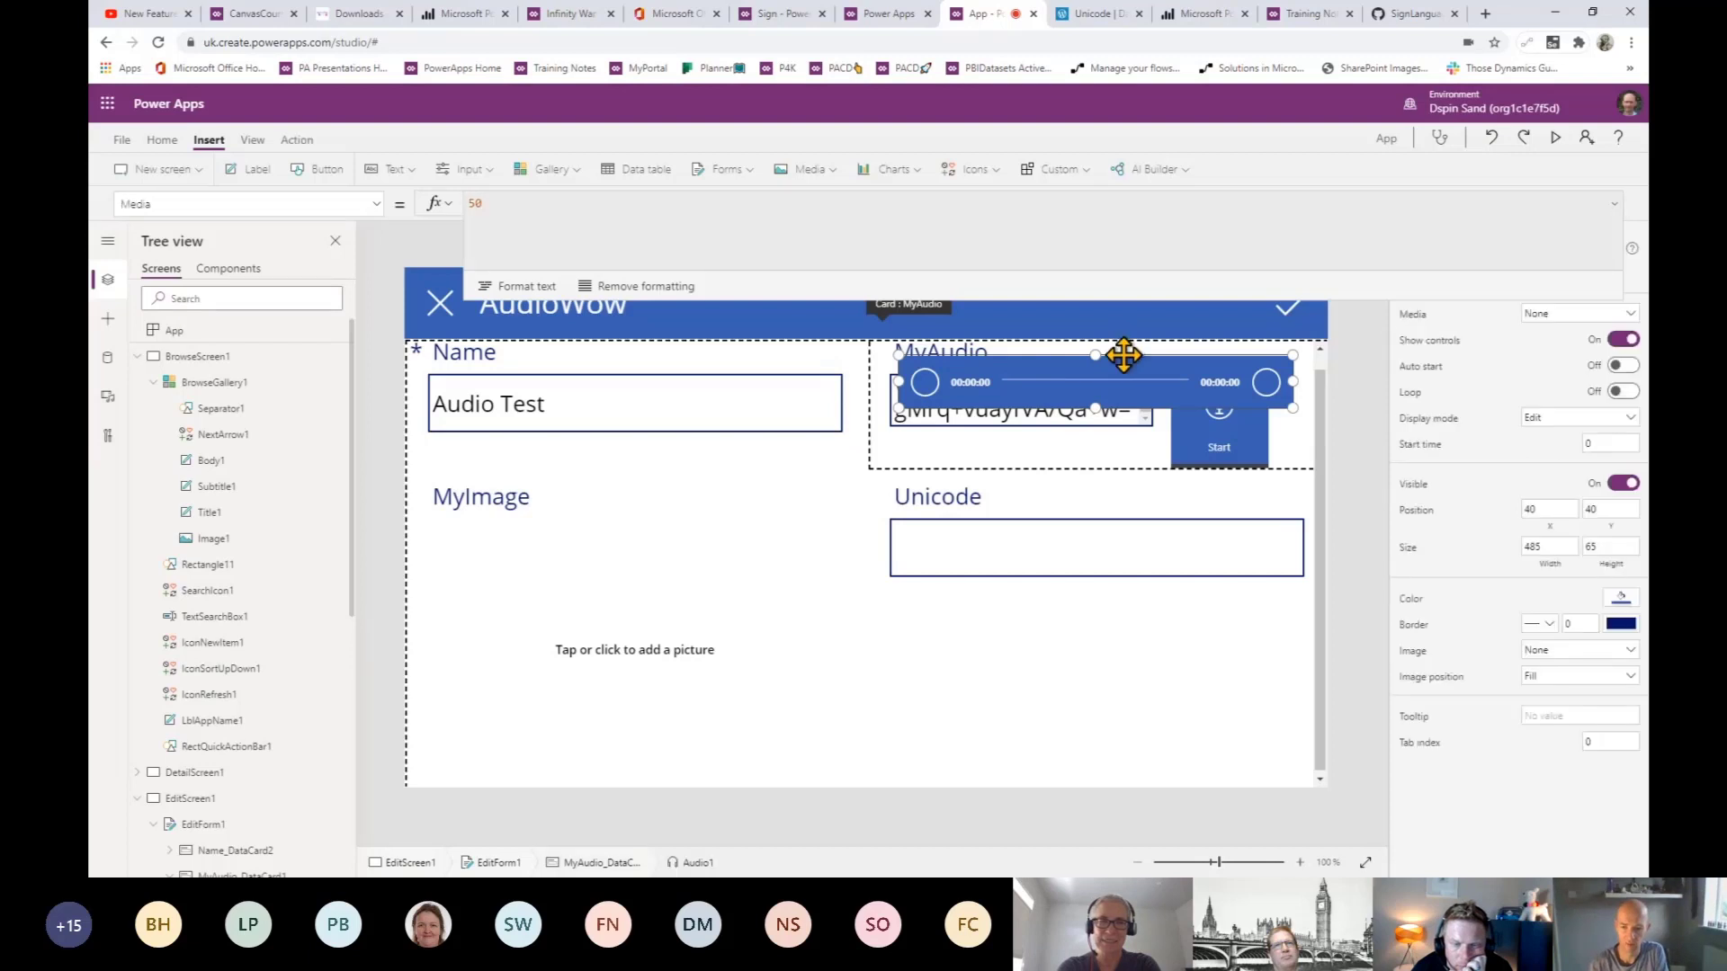
left_click_drag(1124, 355, 1075, 478)
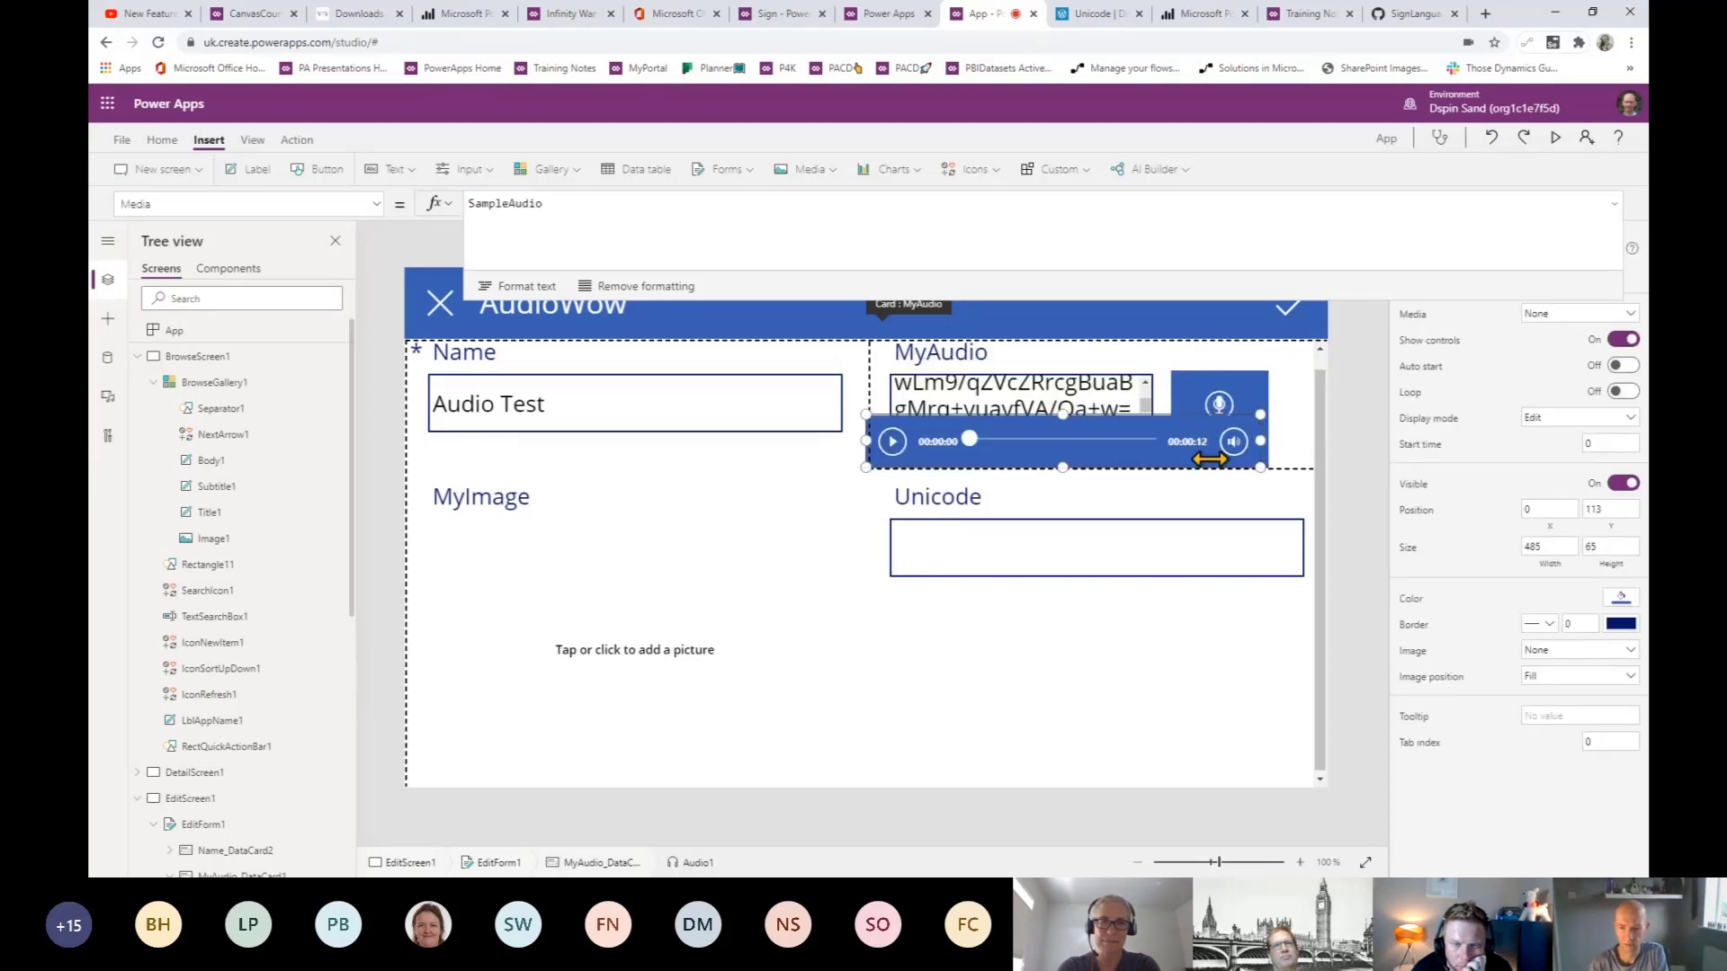
left_click_drag(1208, 458, 1152, 455)
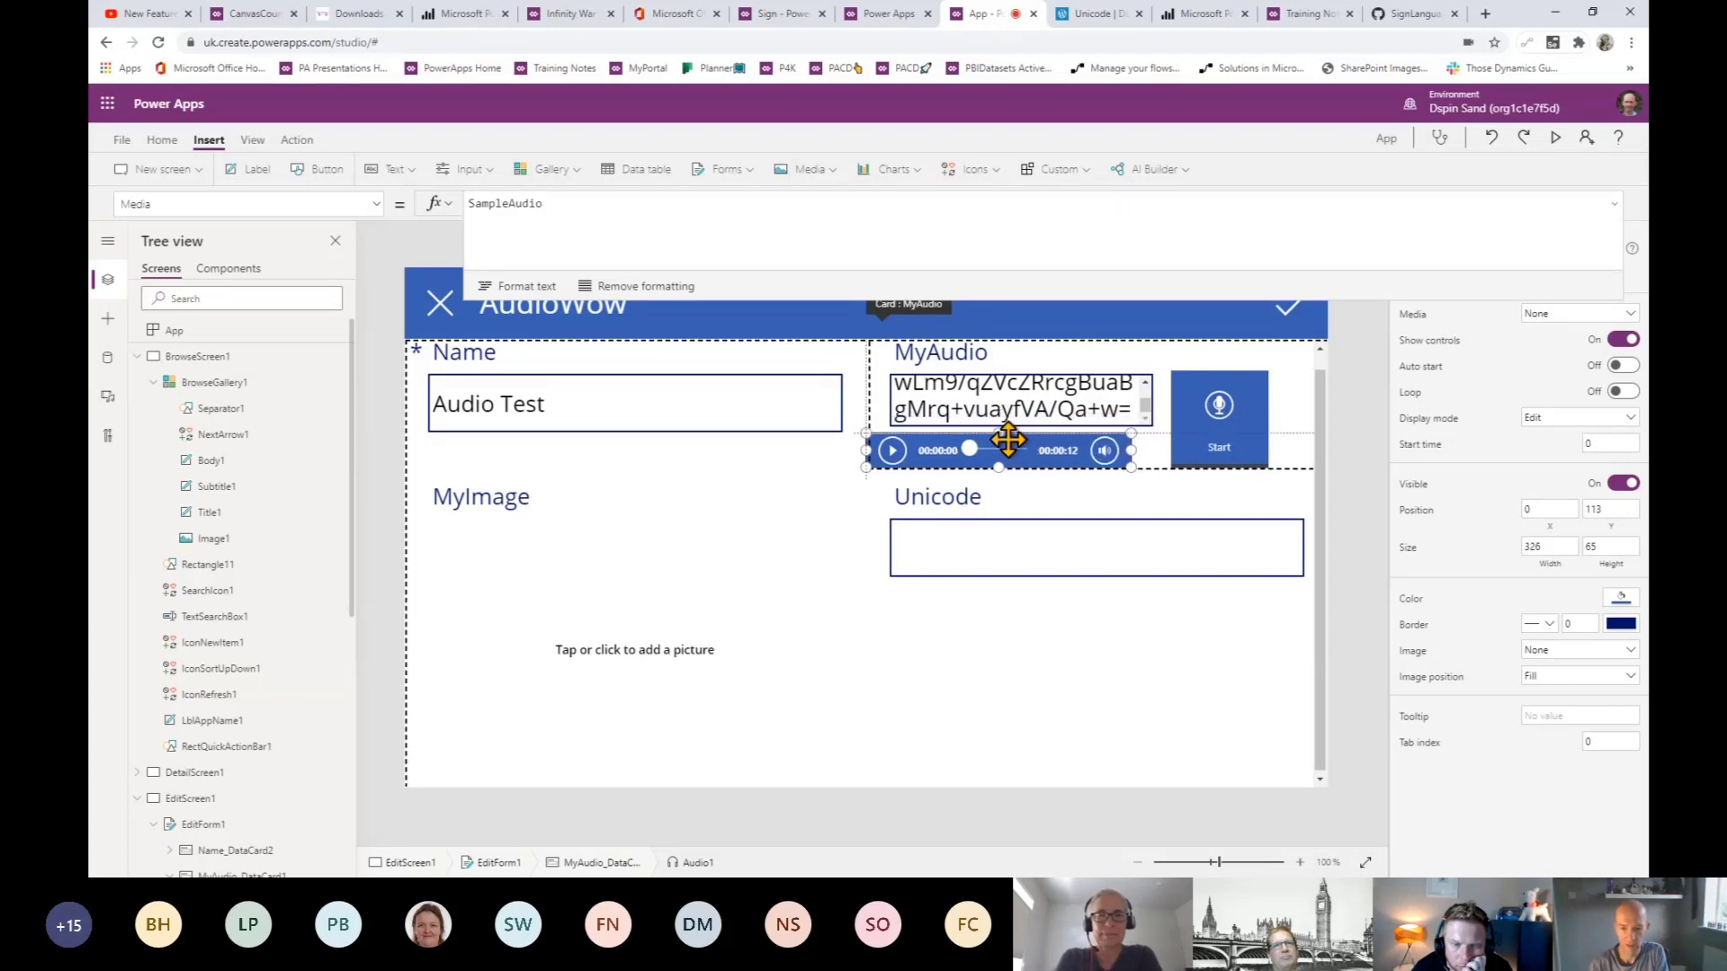
left_click(440, 217)
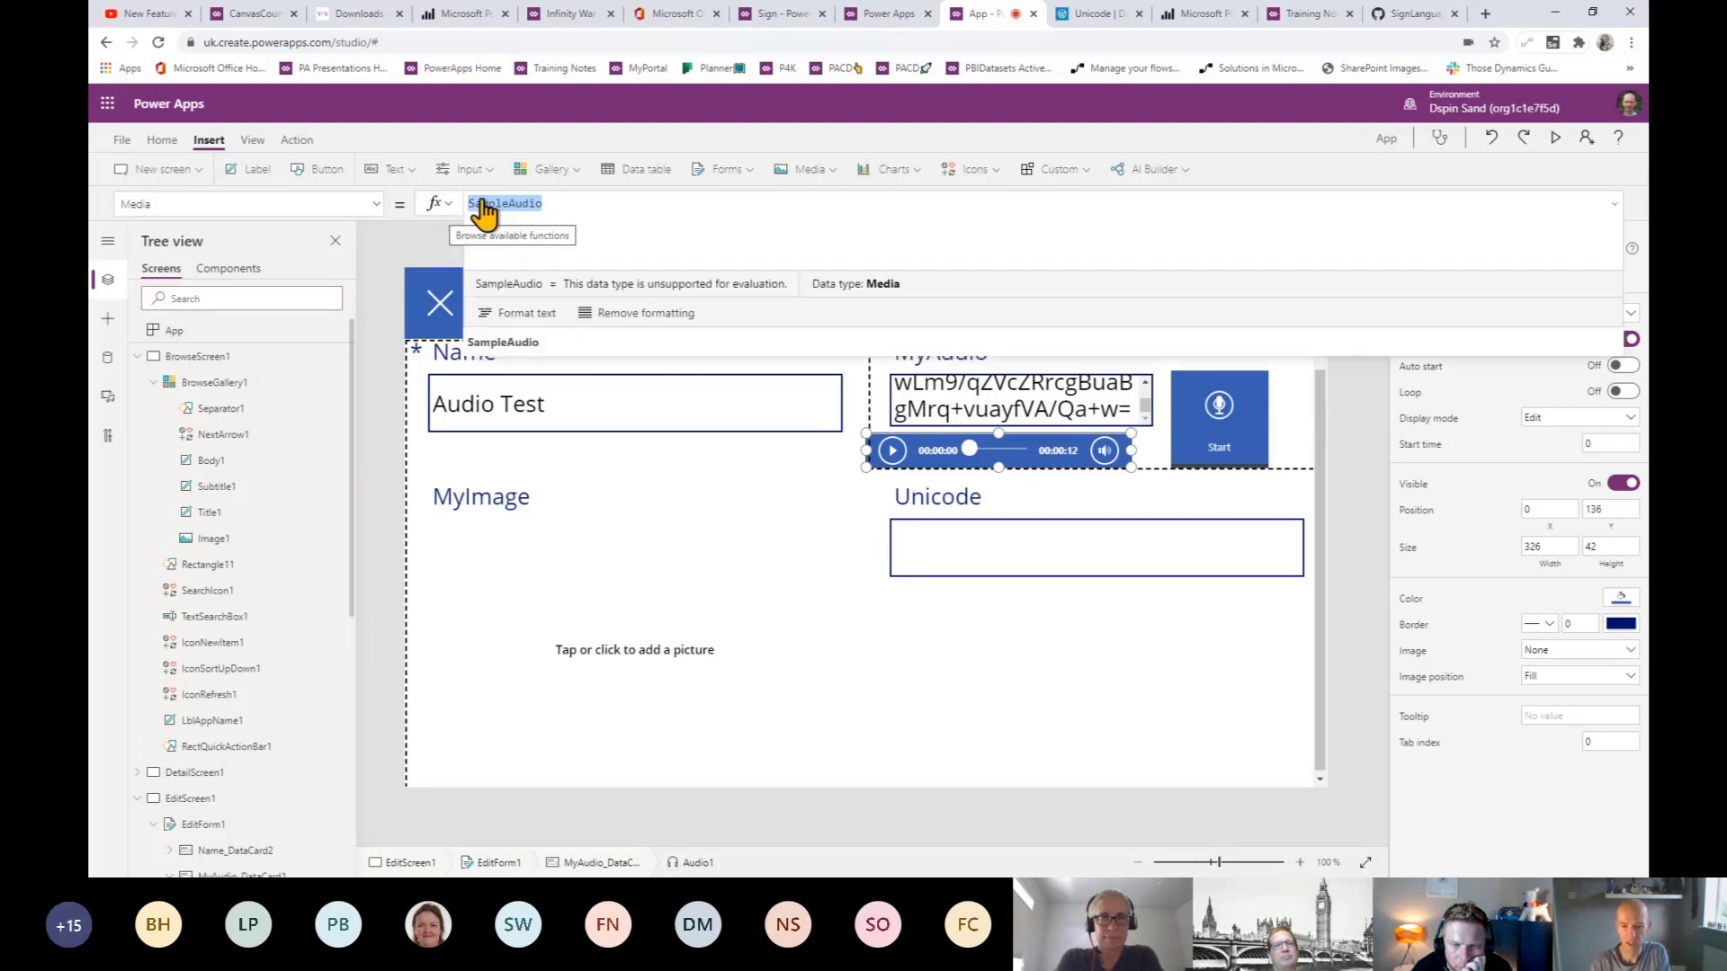
left_click(945, 411)
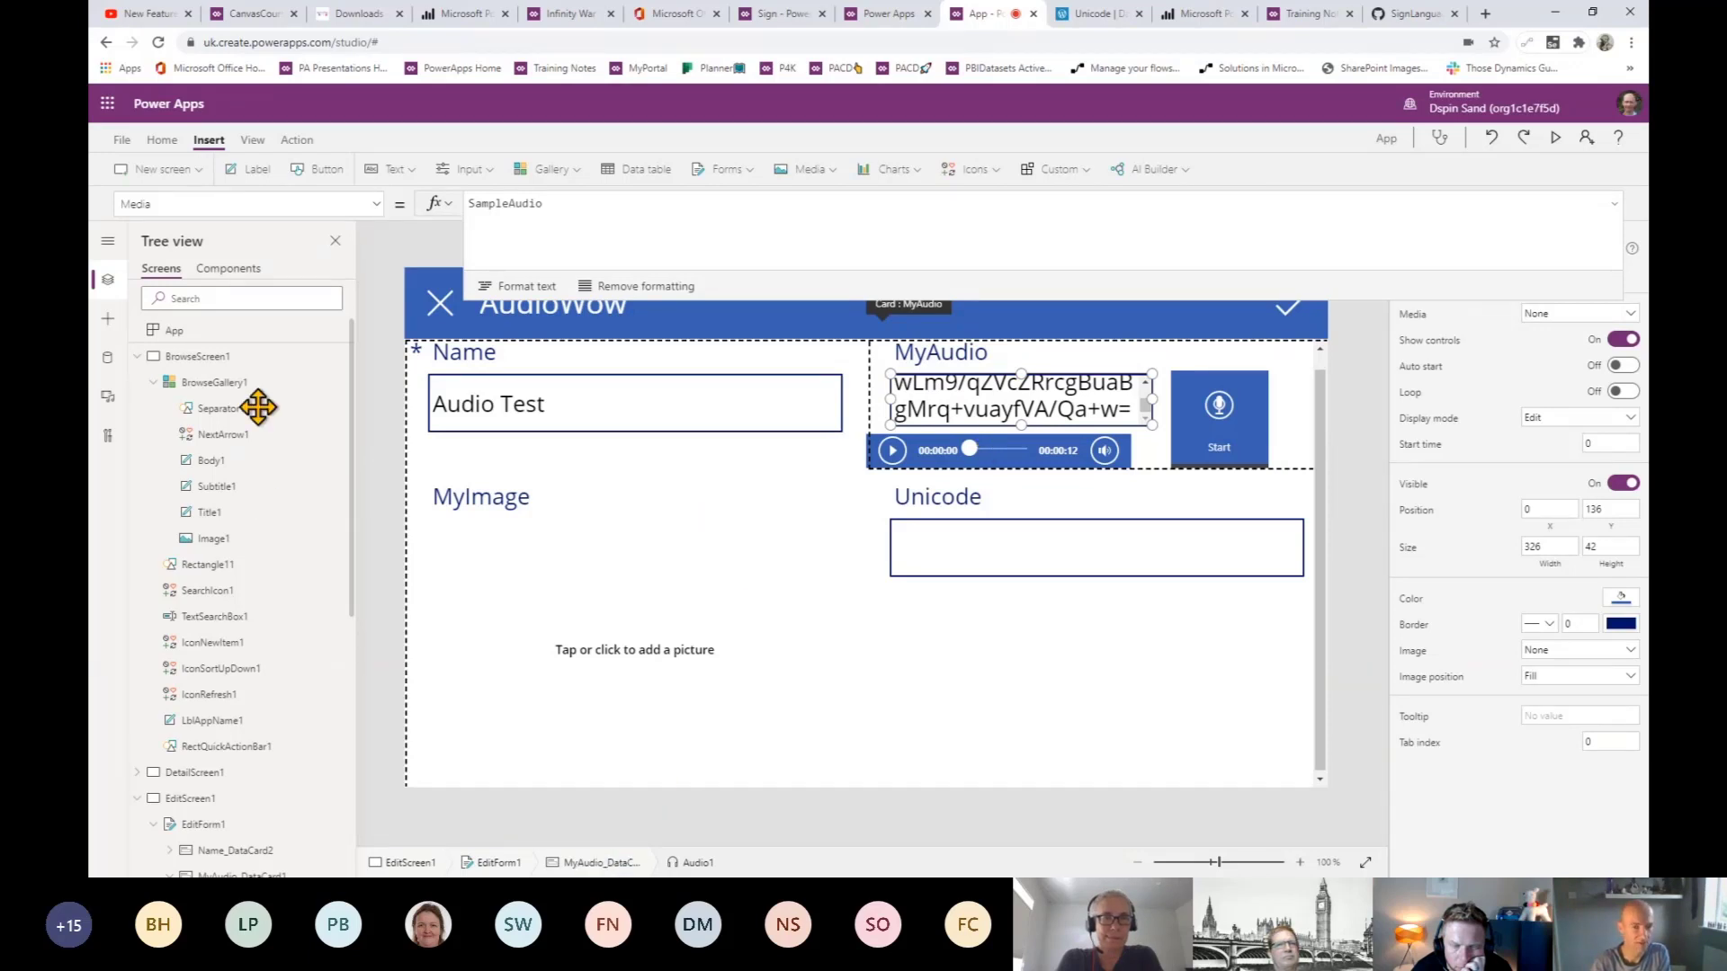
left_click(1613, 206)
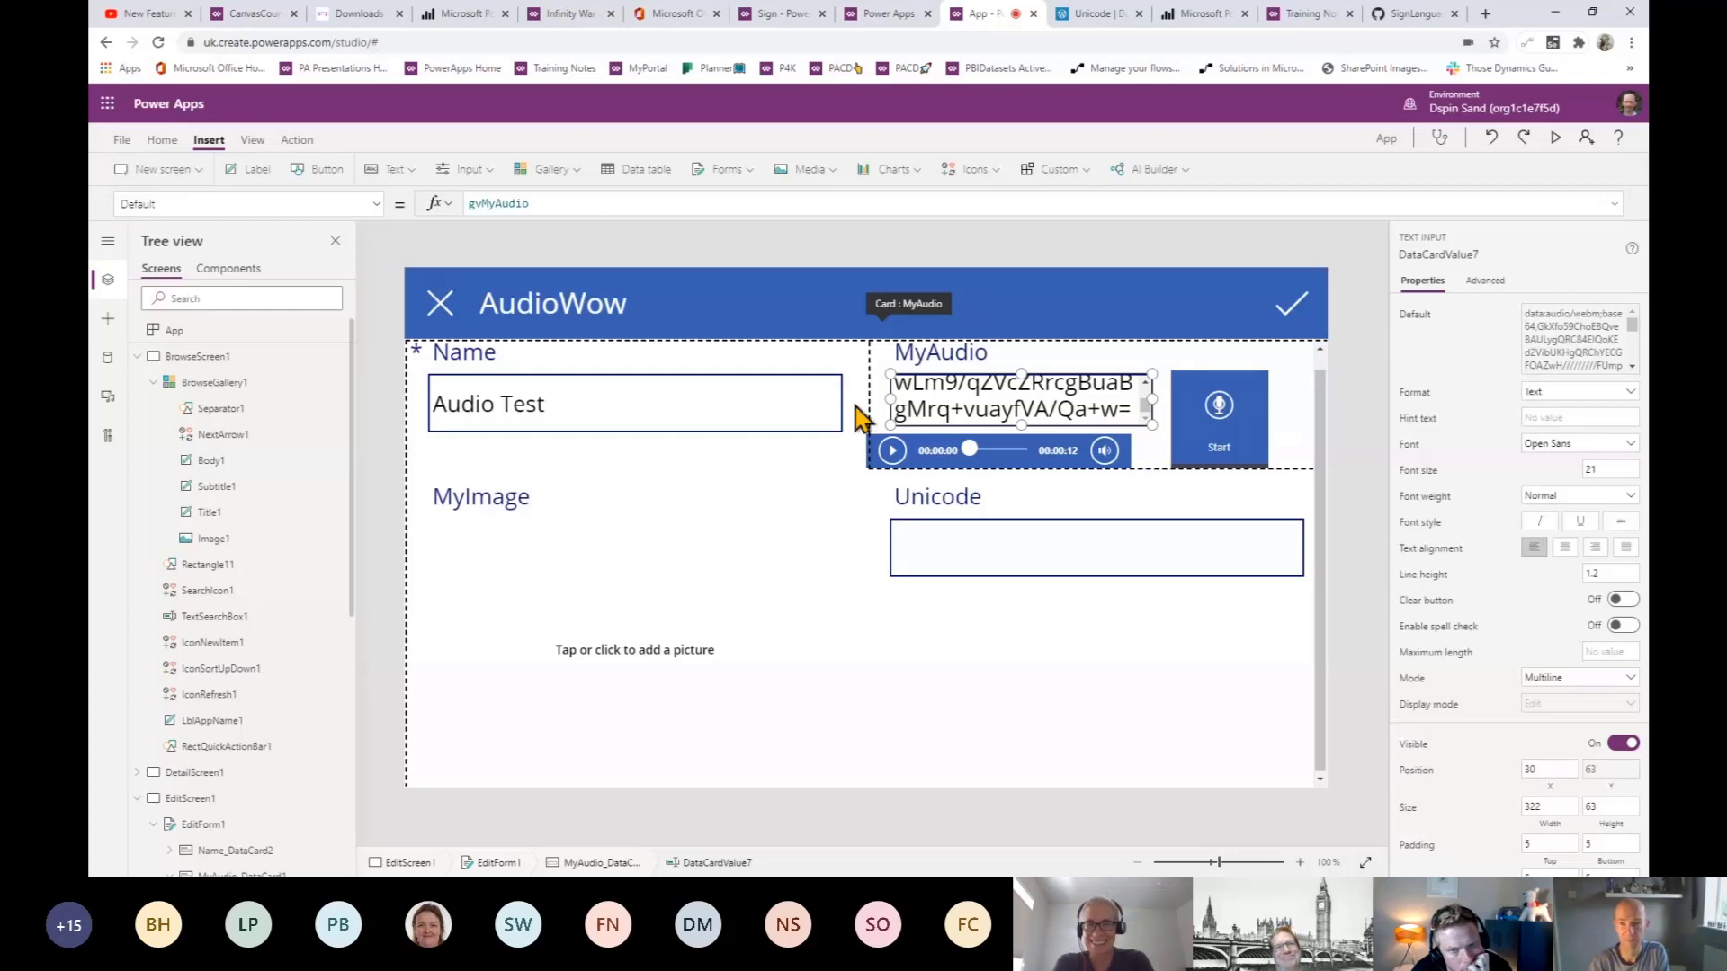
double_click(495, 203)
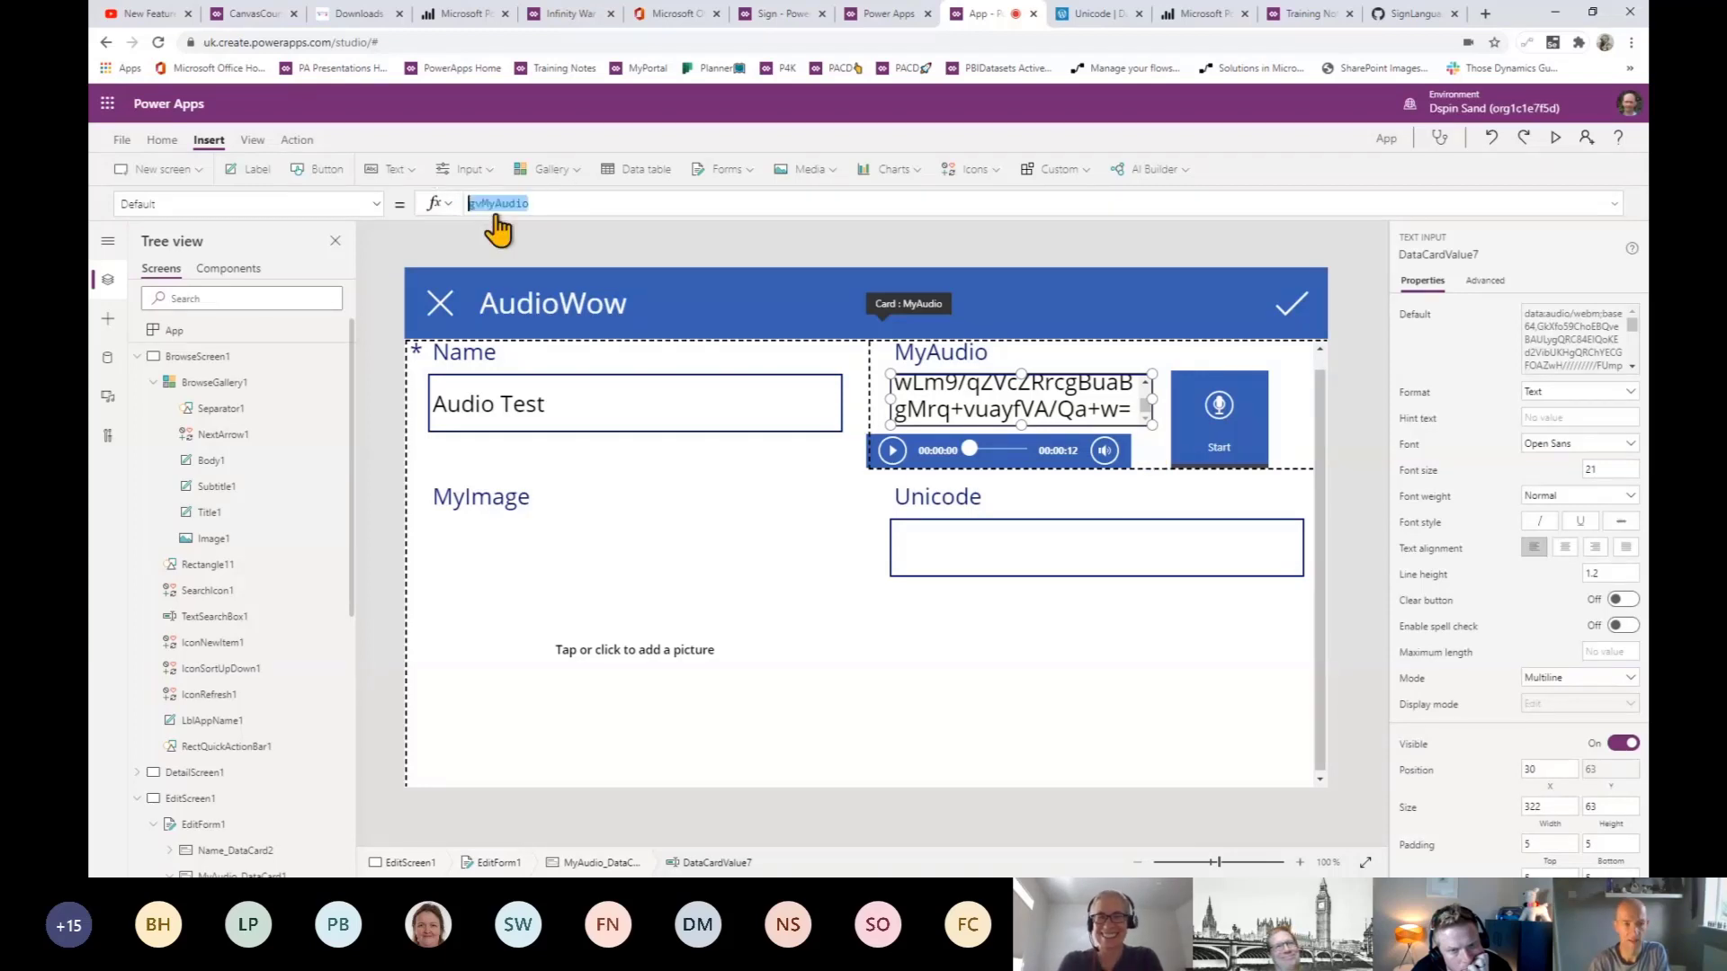
type("data")
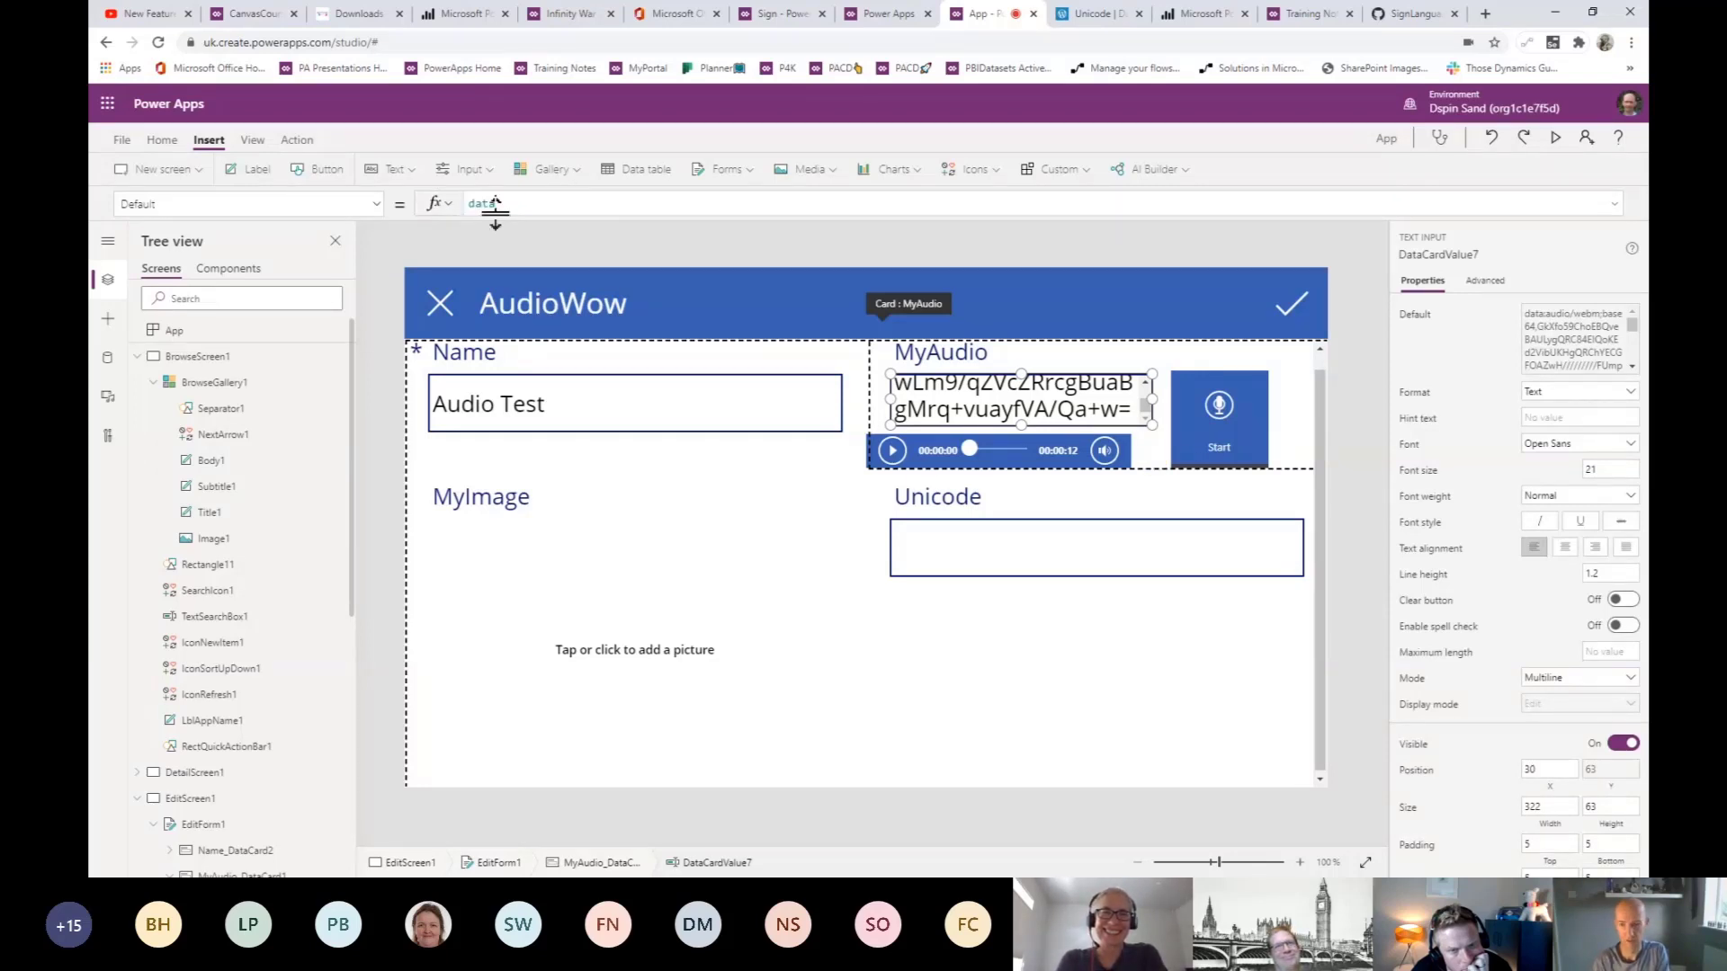
type("cardva")
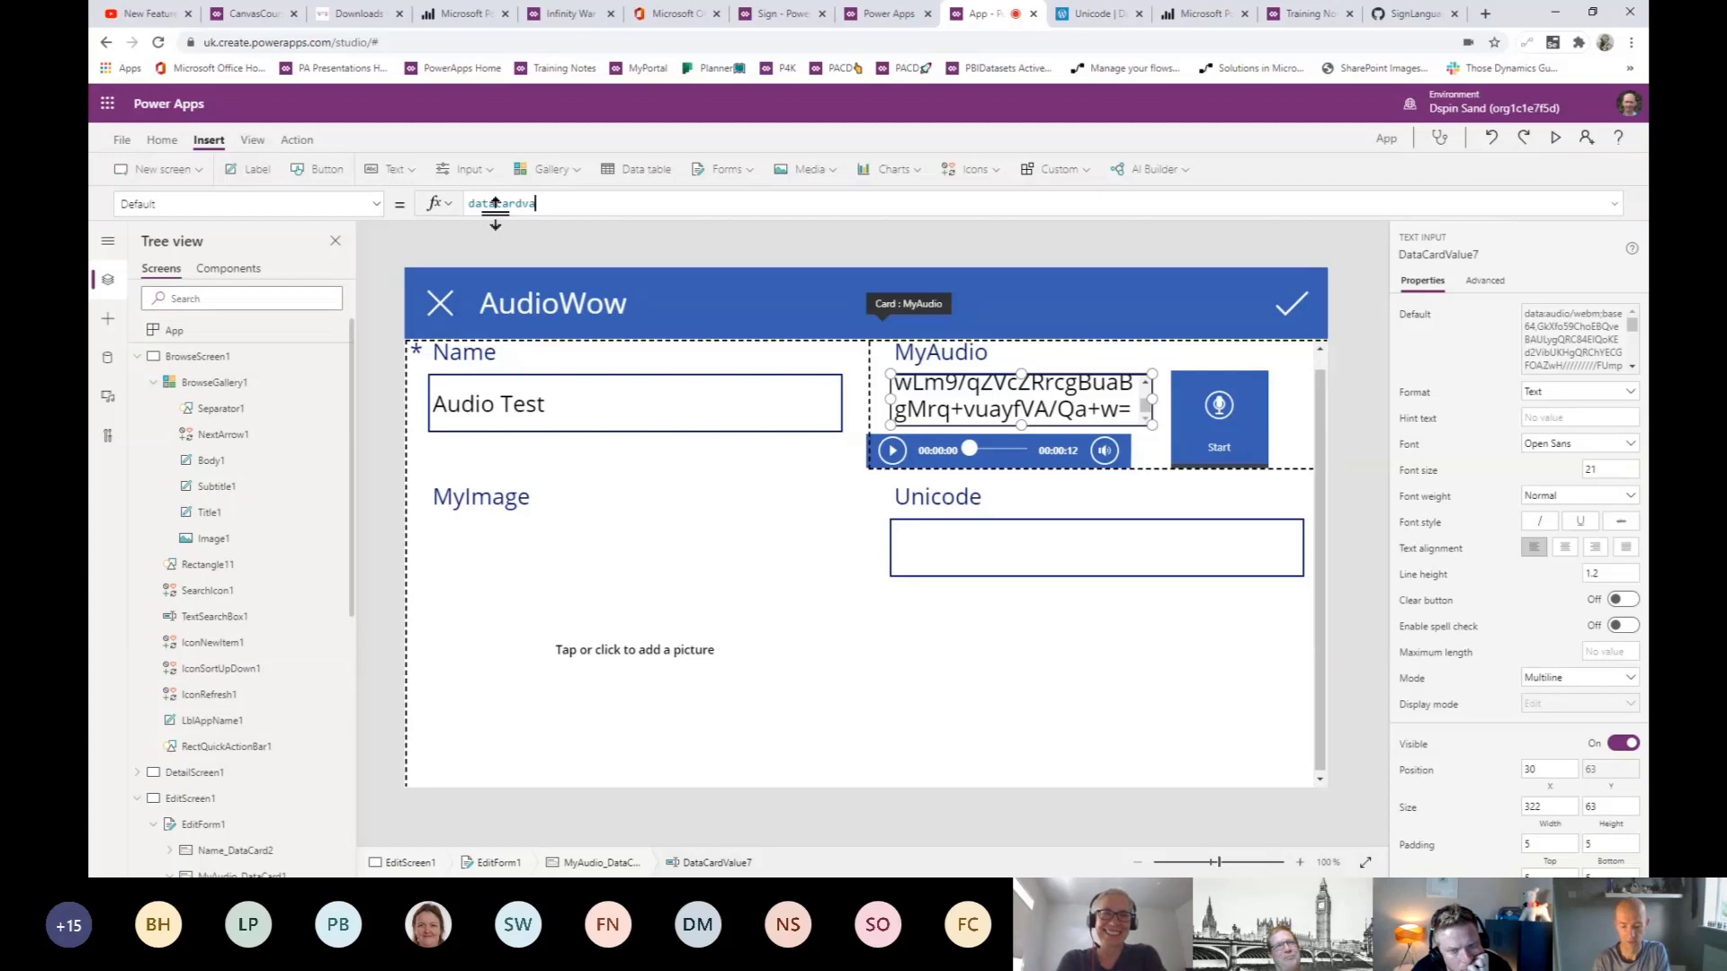
type("lue7")
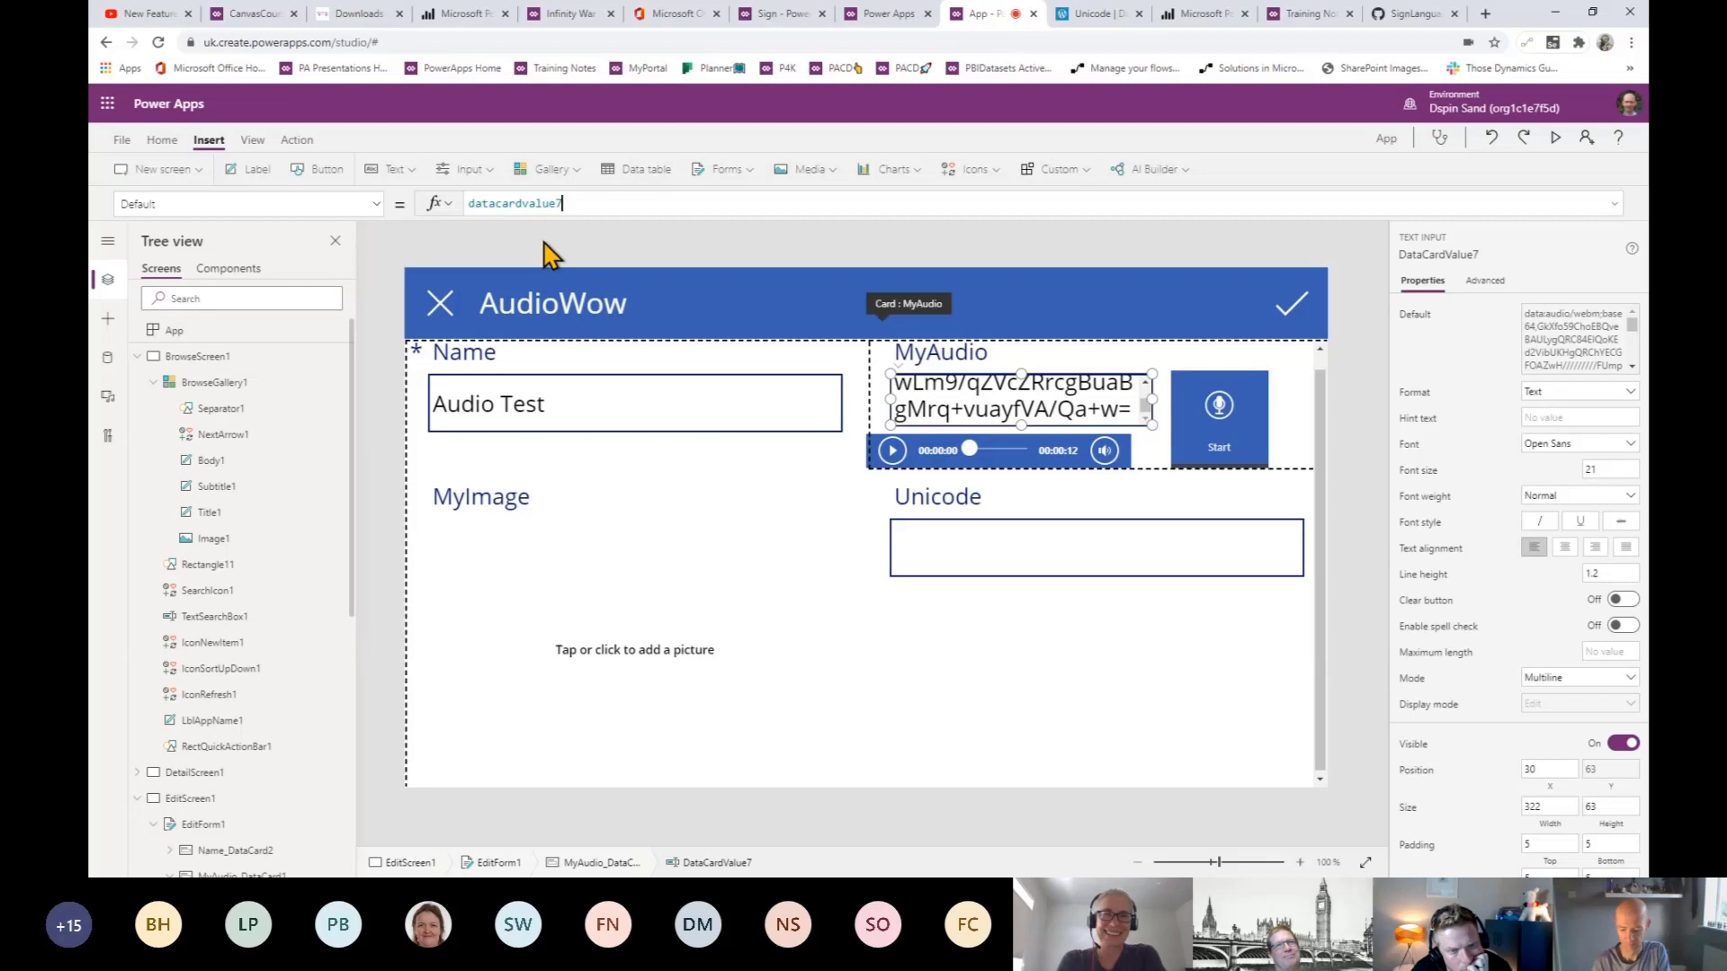
type(".")
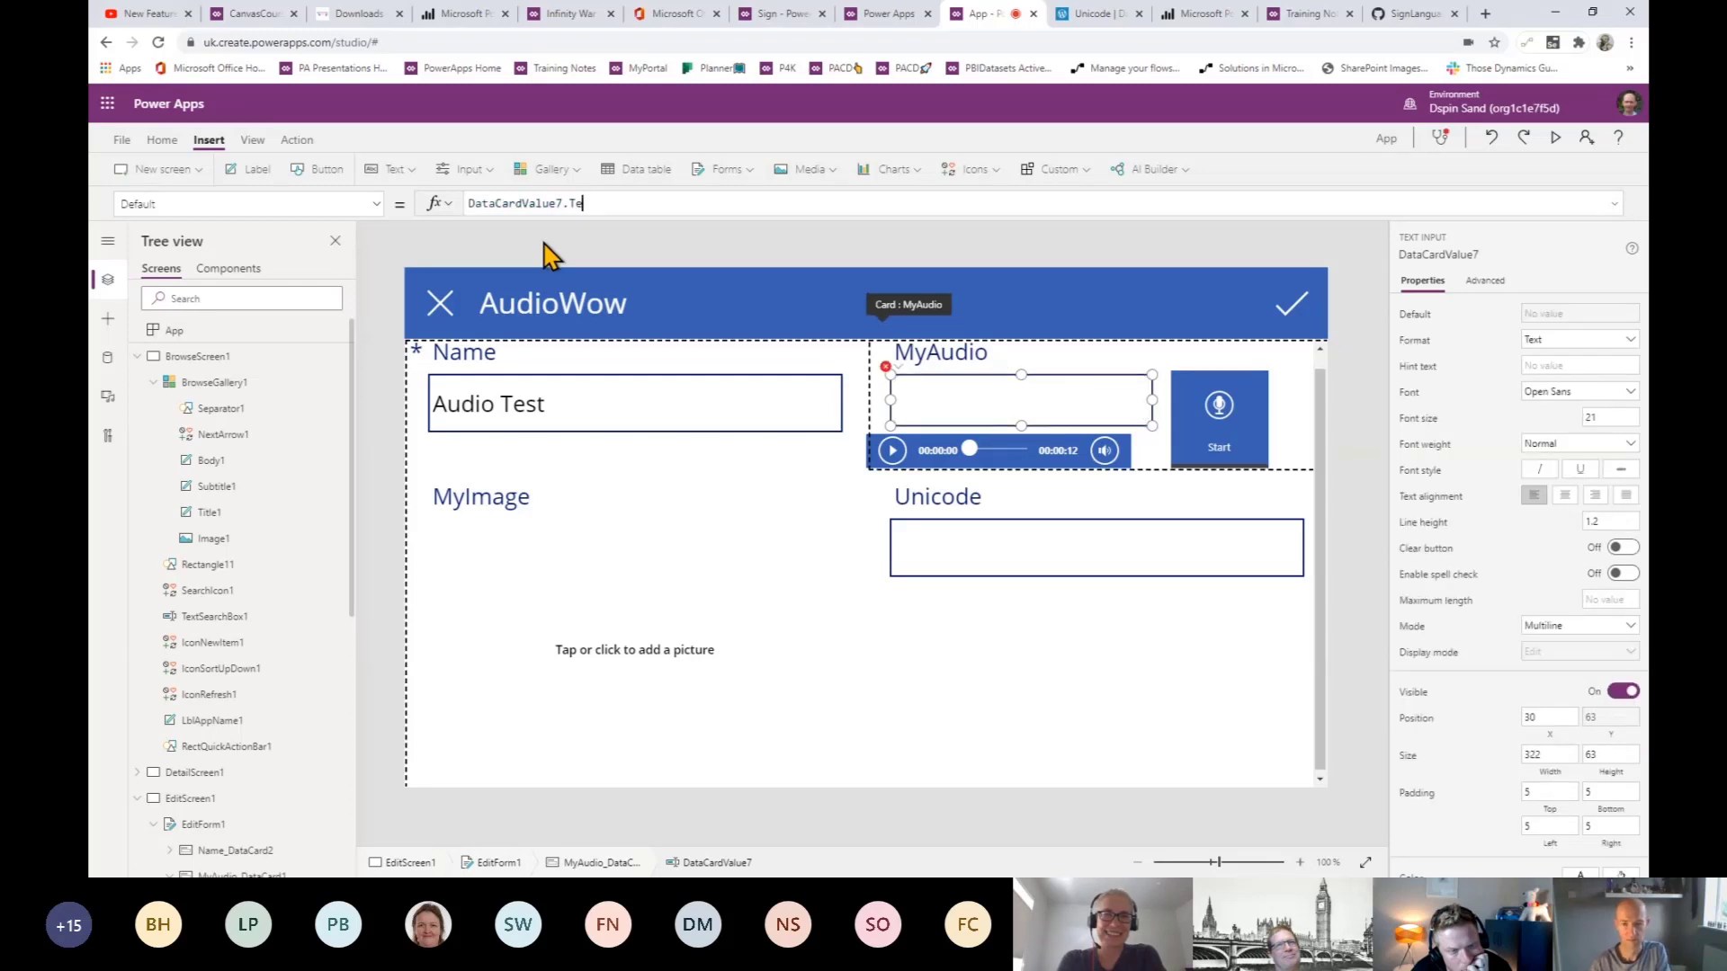
type("Text")
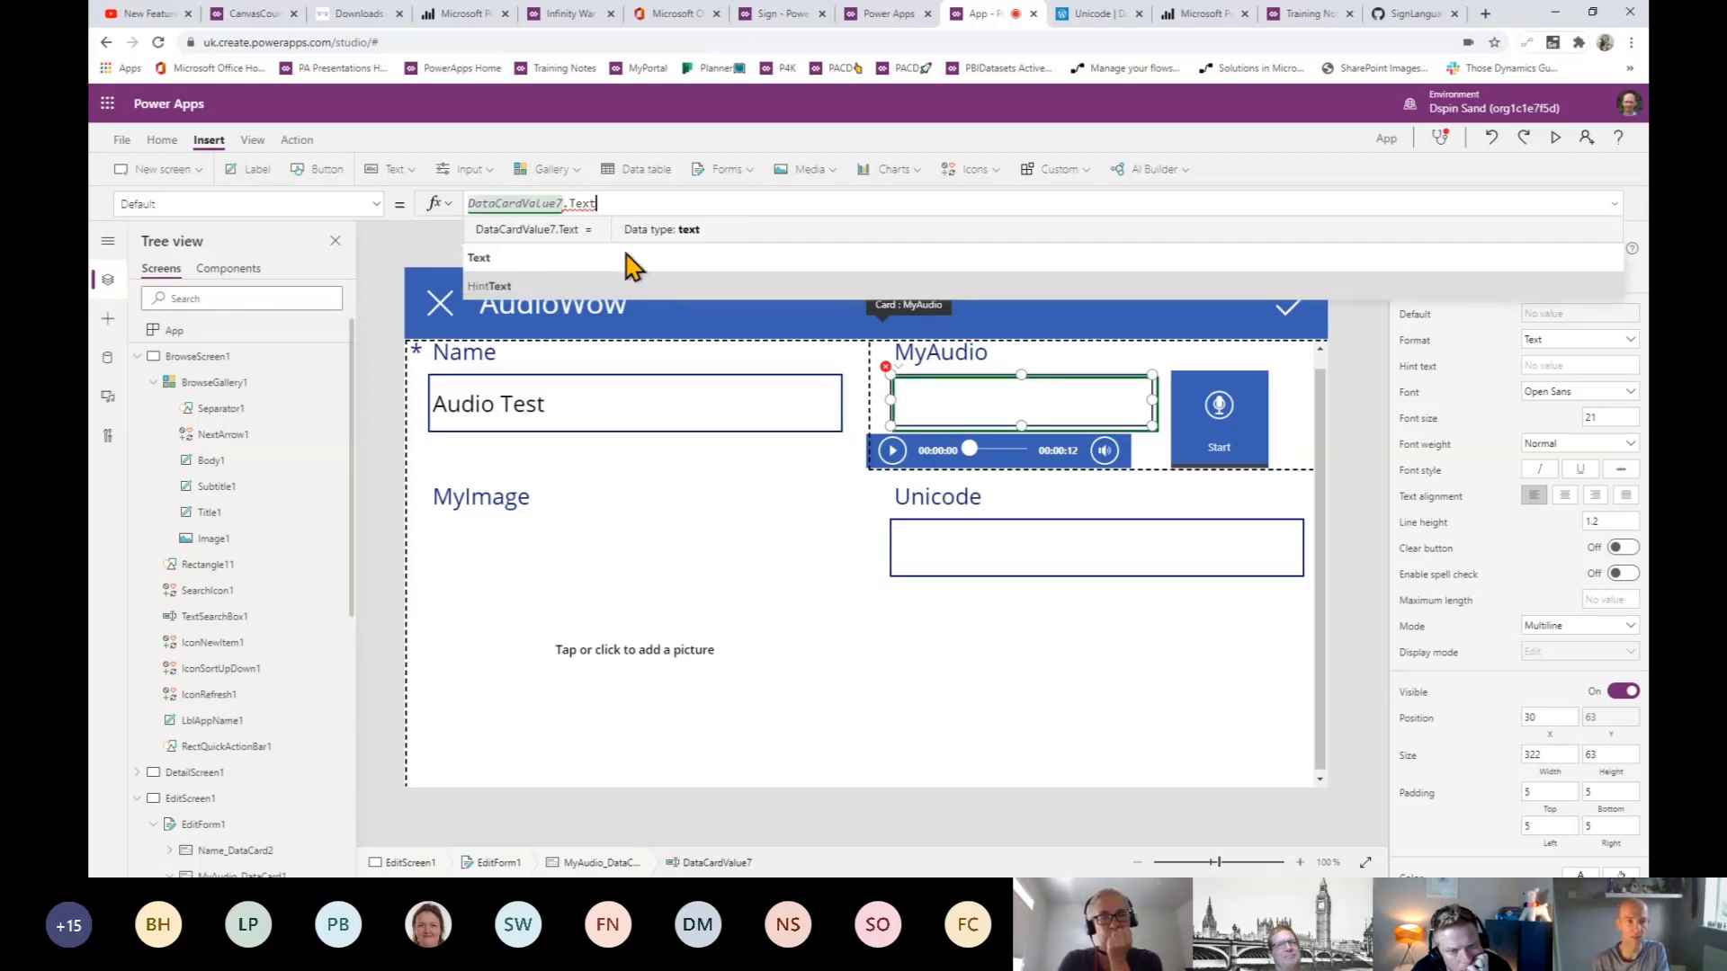
left_click(634, 265)
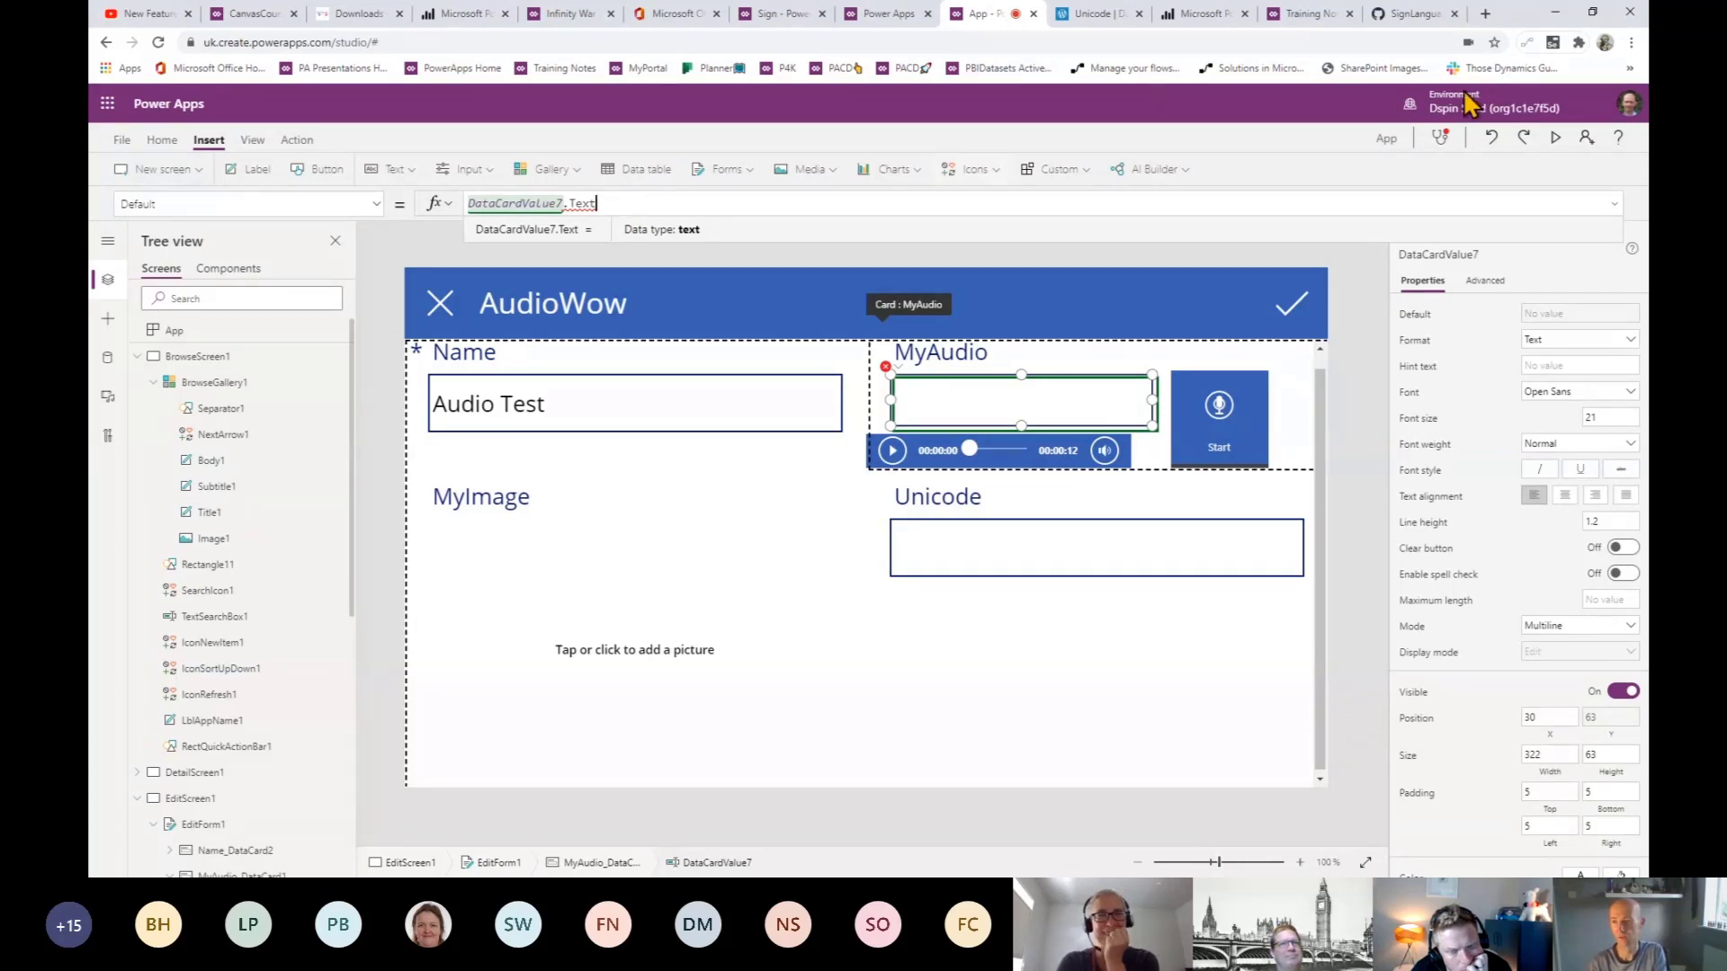
left_click(1497, 135)
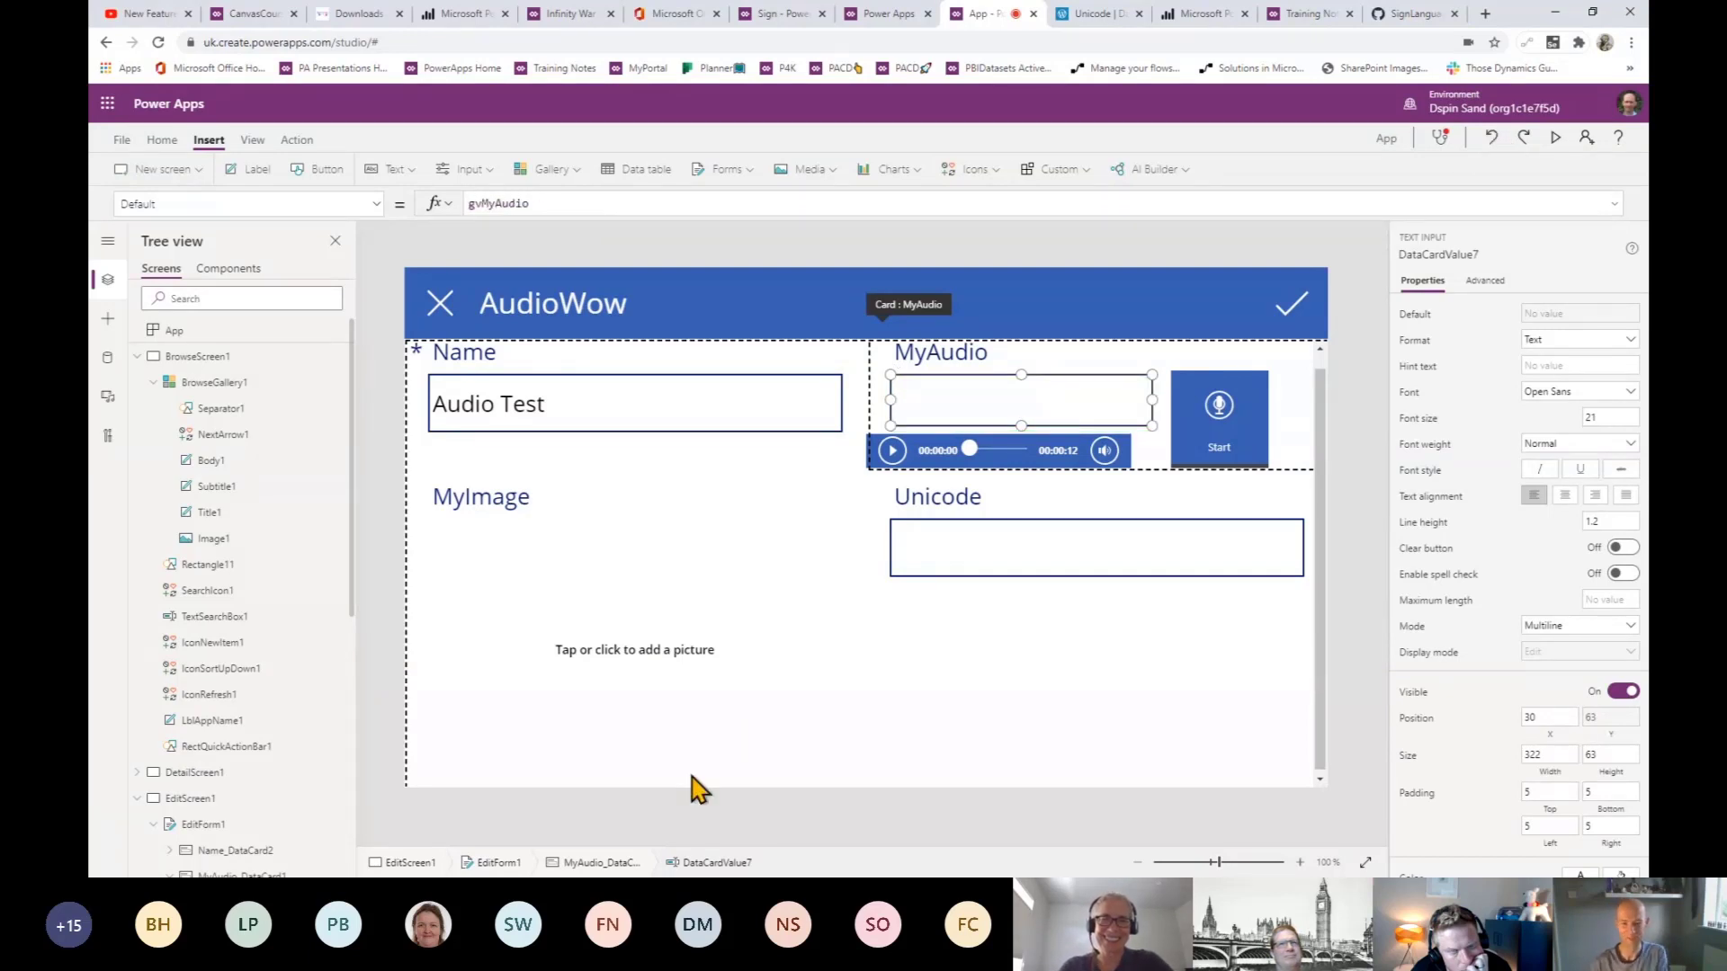
- Replace Audio1's Media formula SampleAudio with DataCardValue7.Text
left_click(926, 455)
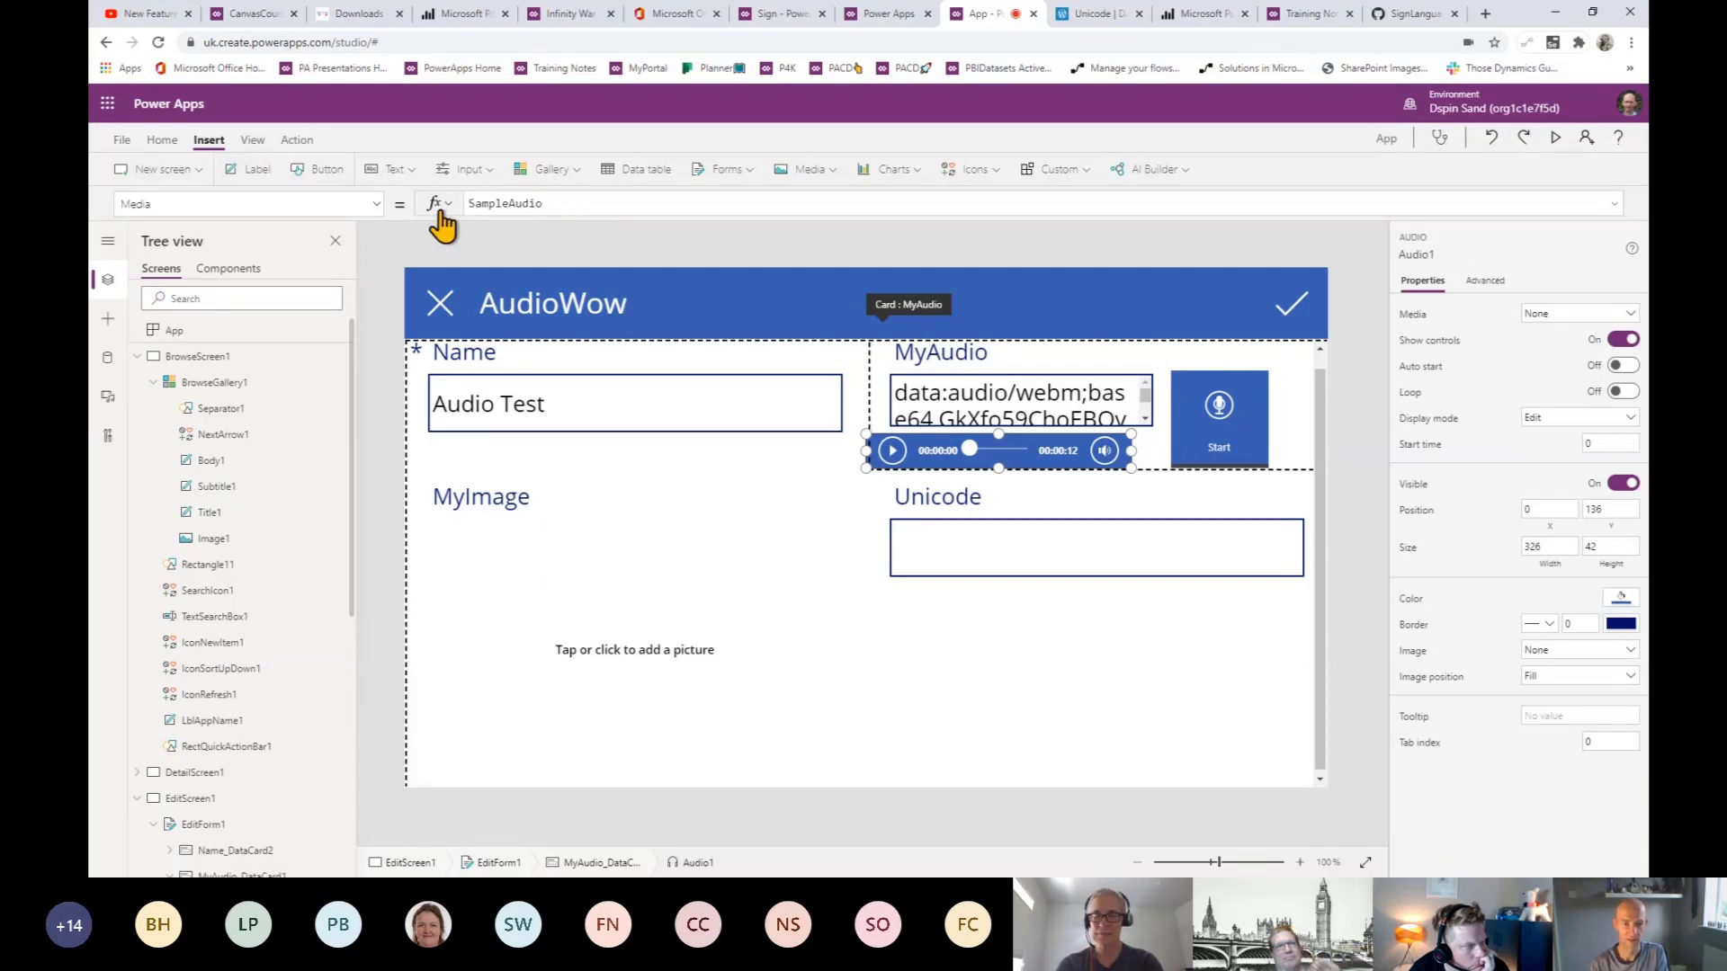
left_click_drag(467, 203, 557, 202)
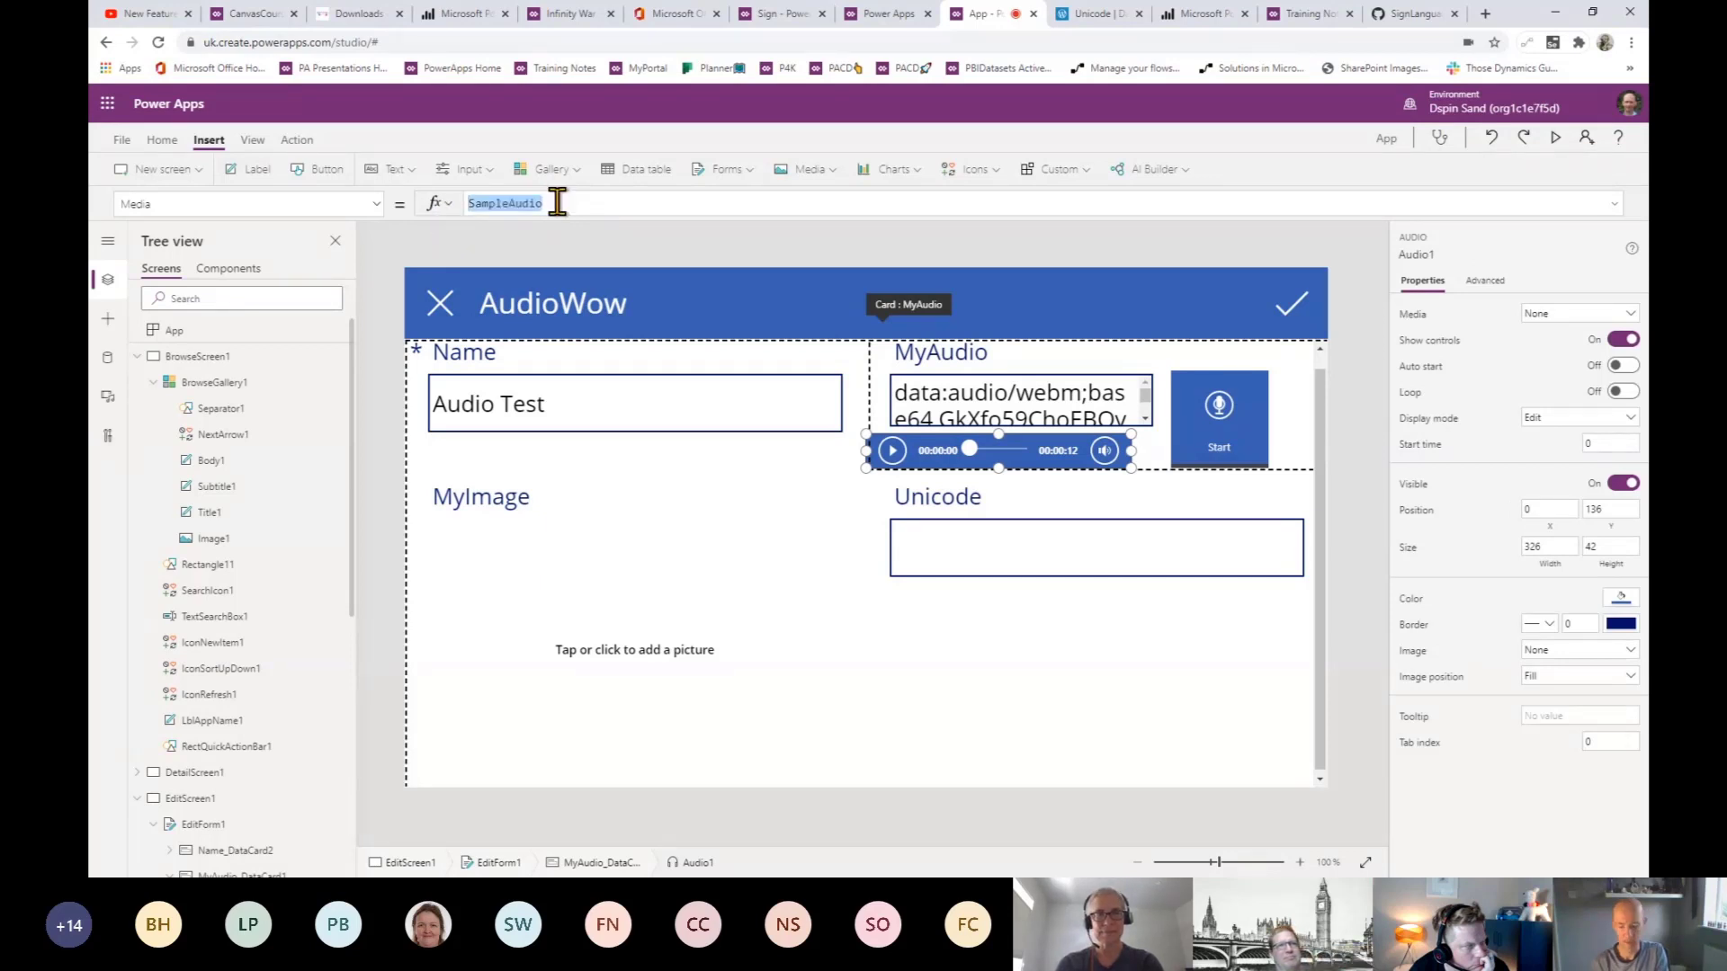
type("Datacardvalu")
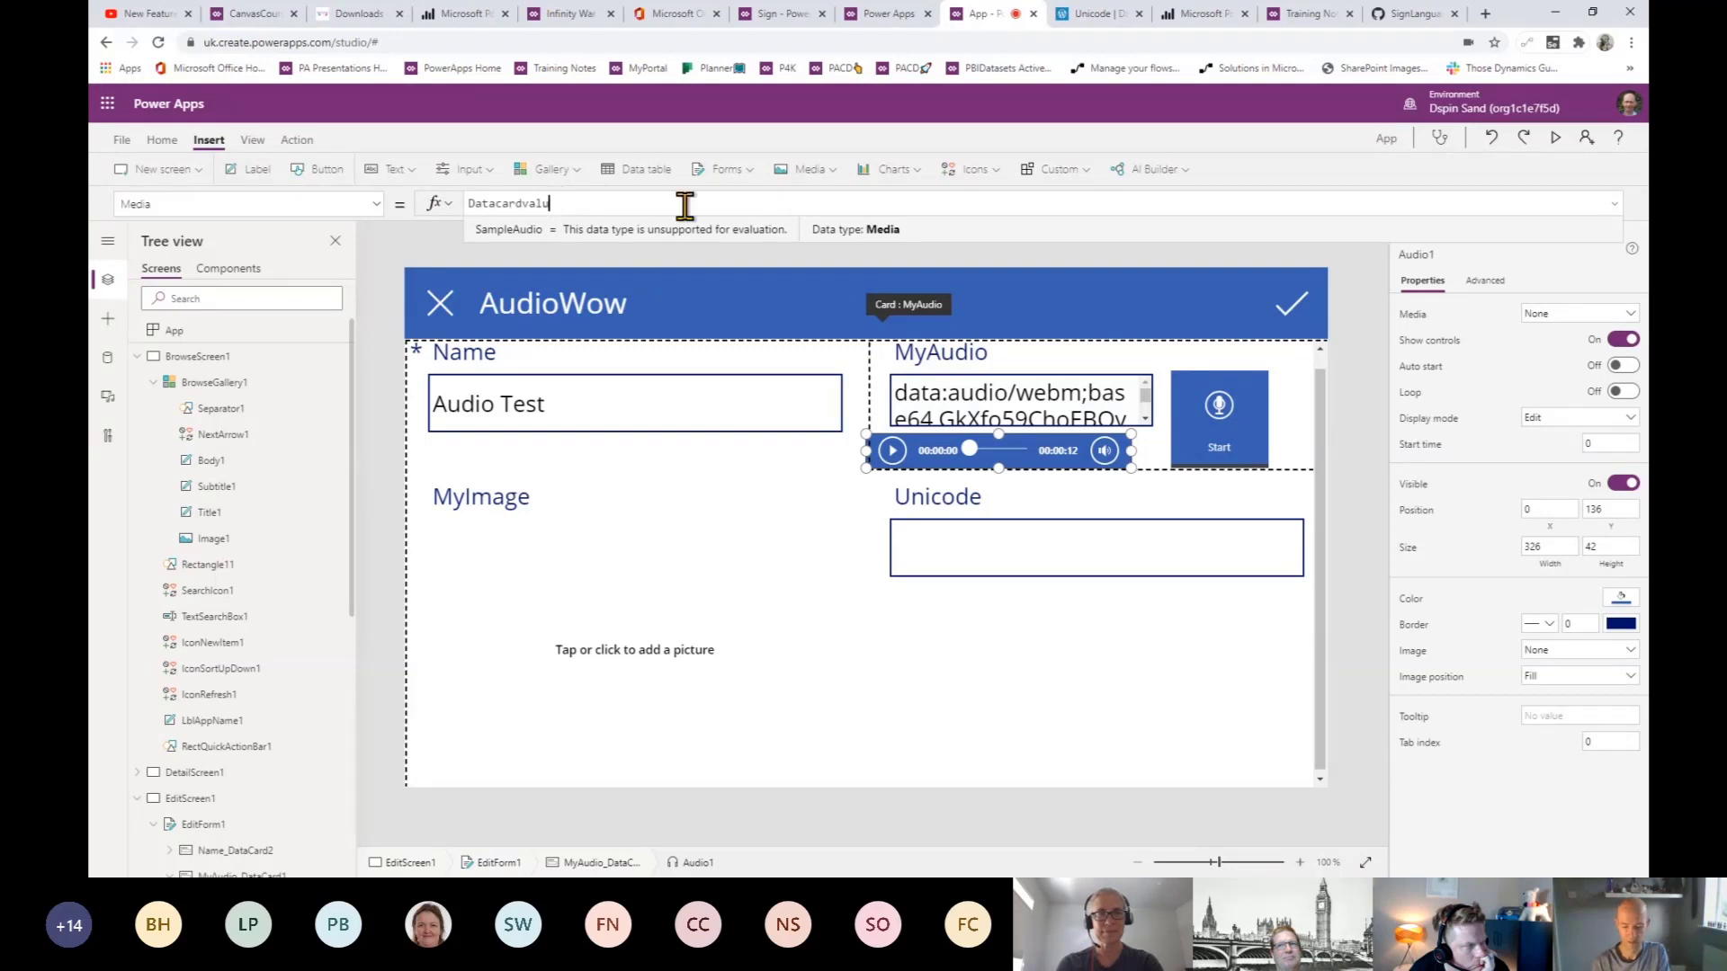
type("e7.")
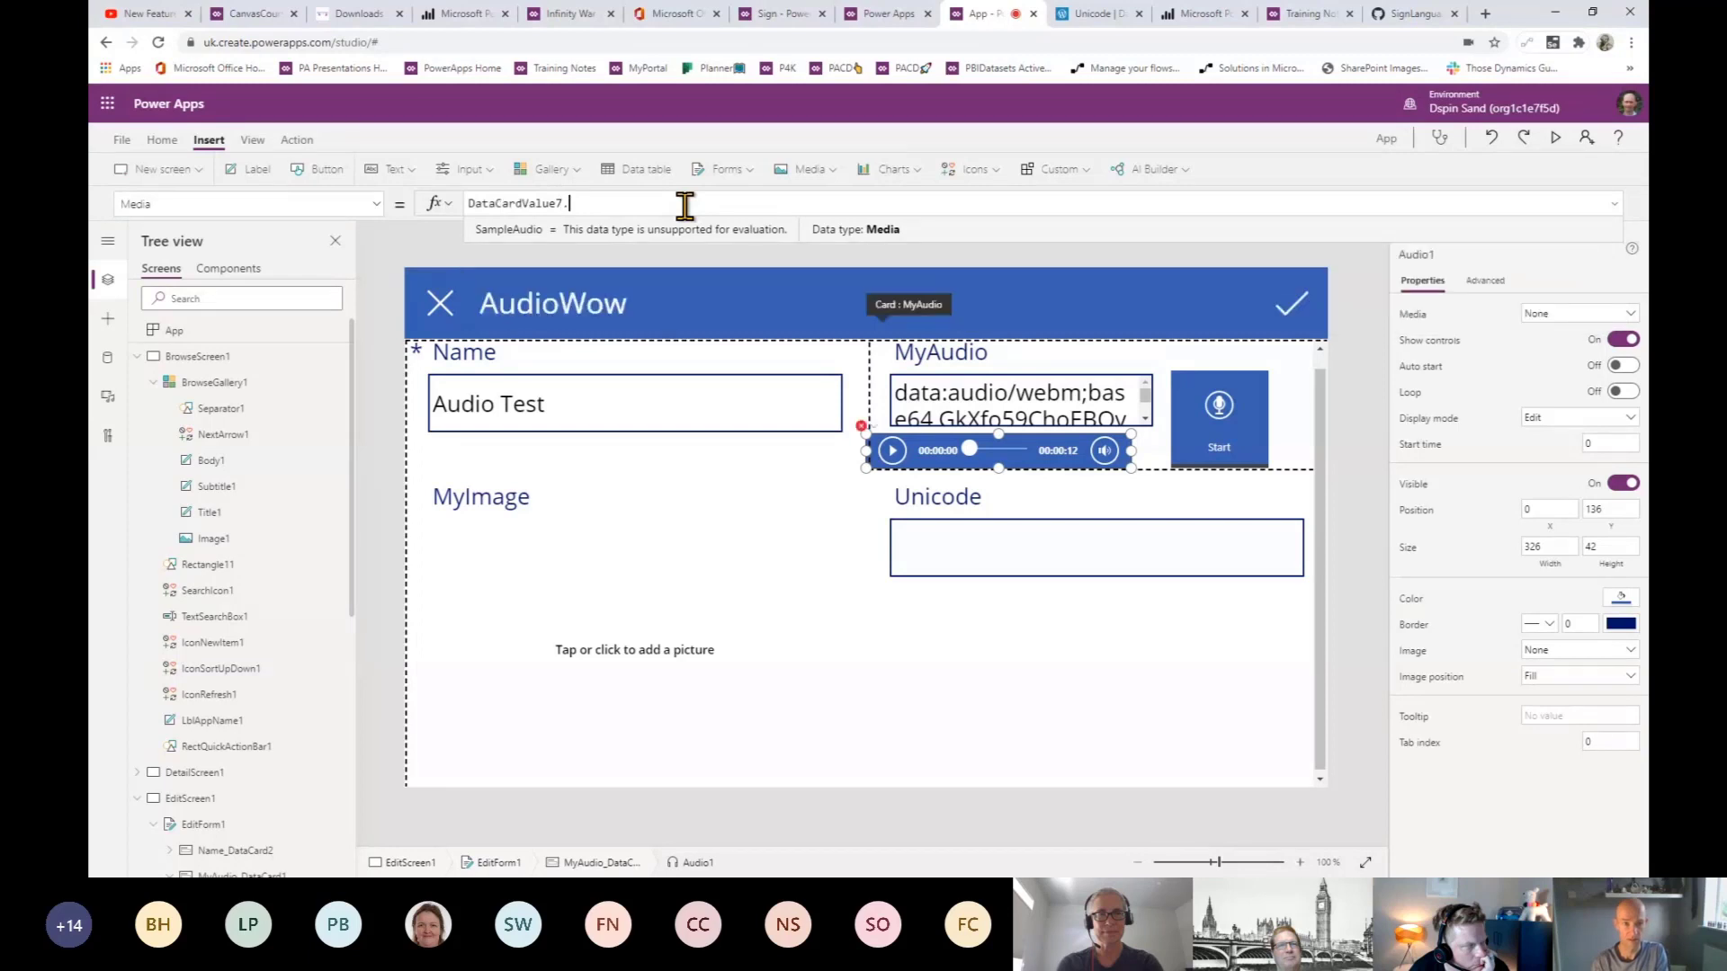
type("Text")
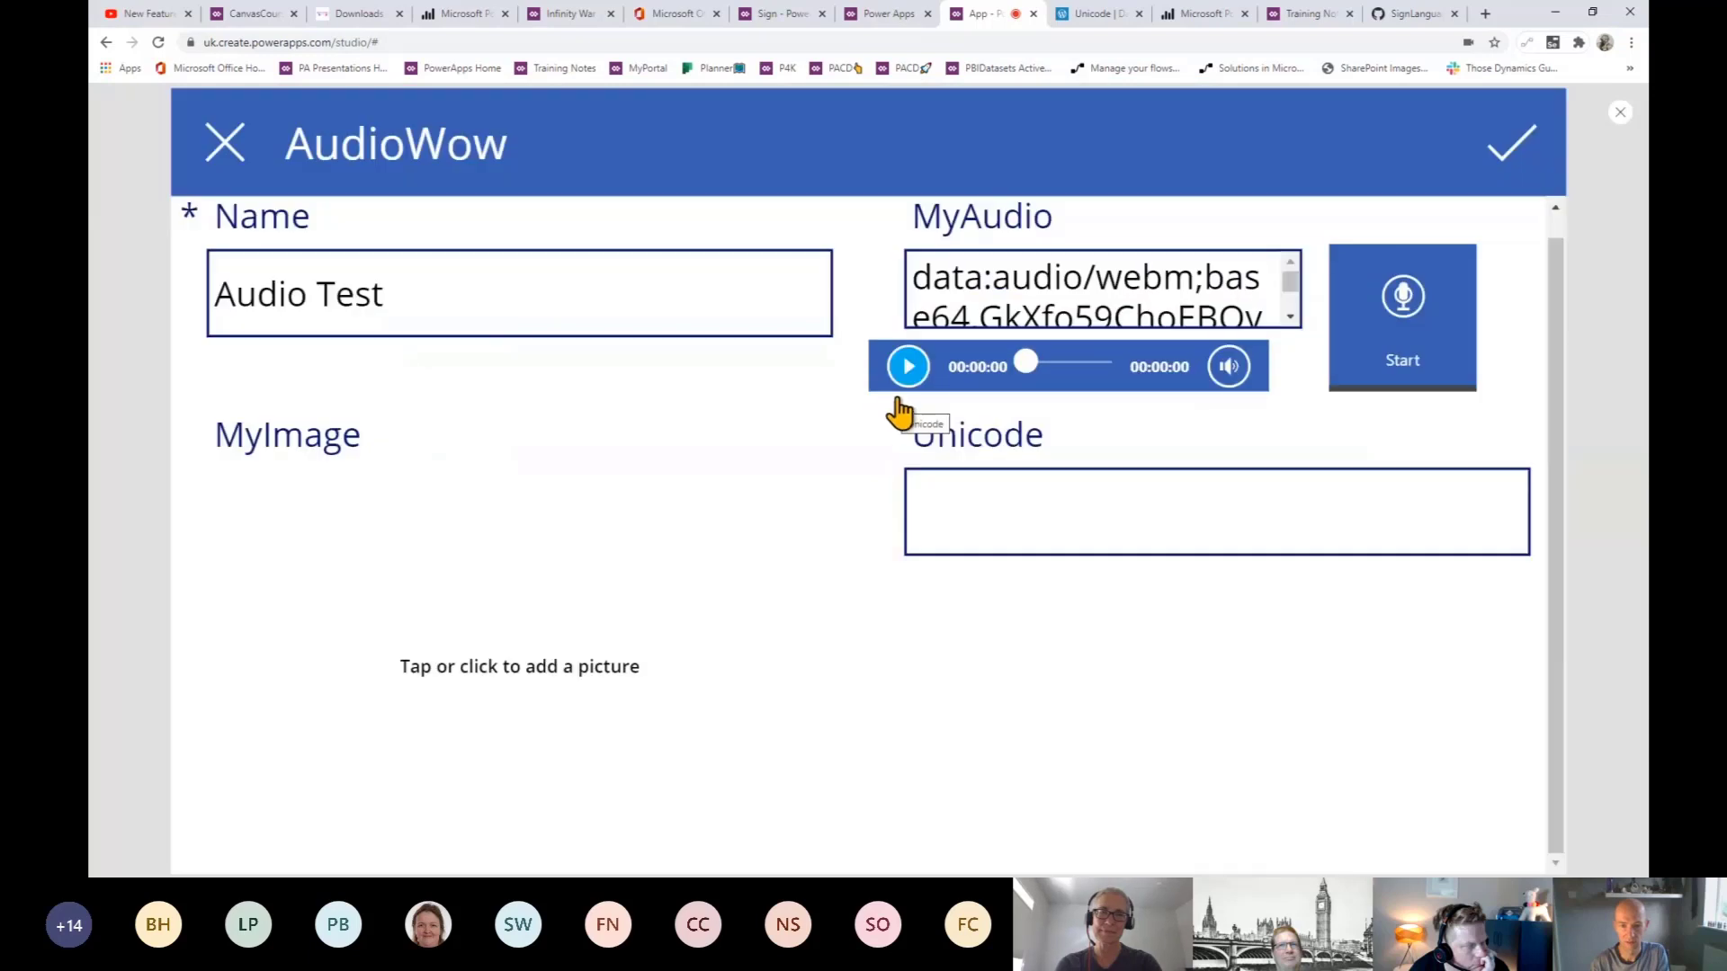
- Play the 9-second recording through Audio1 in preview, then return to the editor
left_click(908, 389)
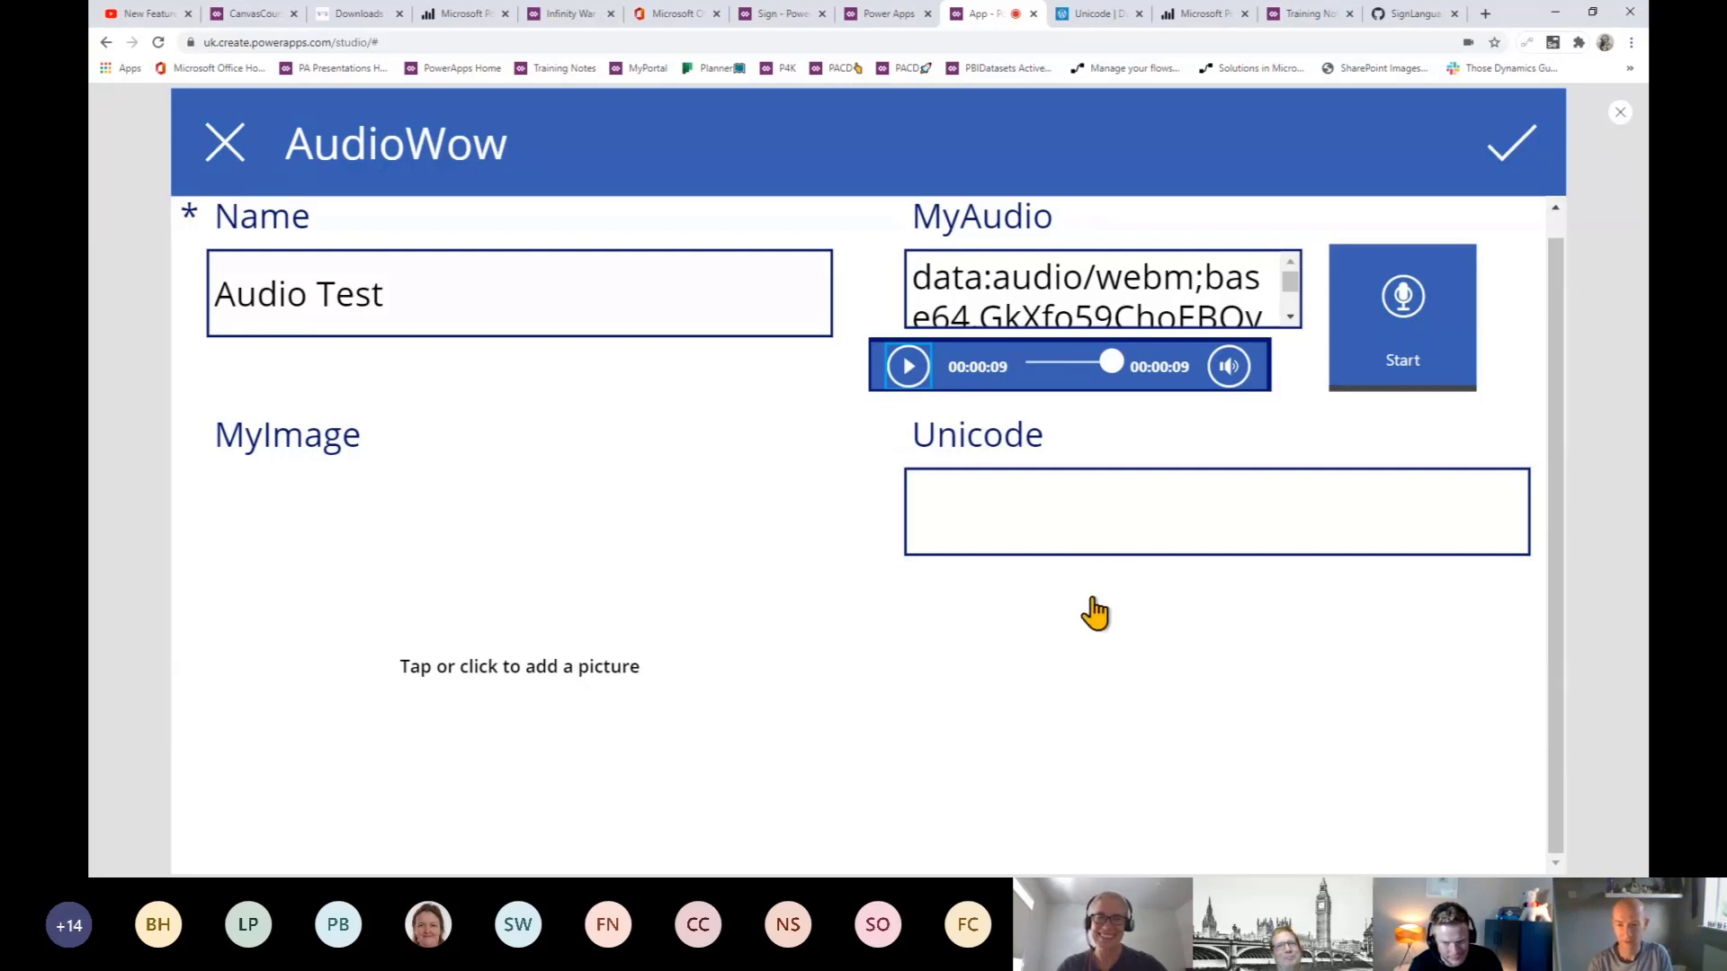
key("Escape")
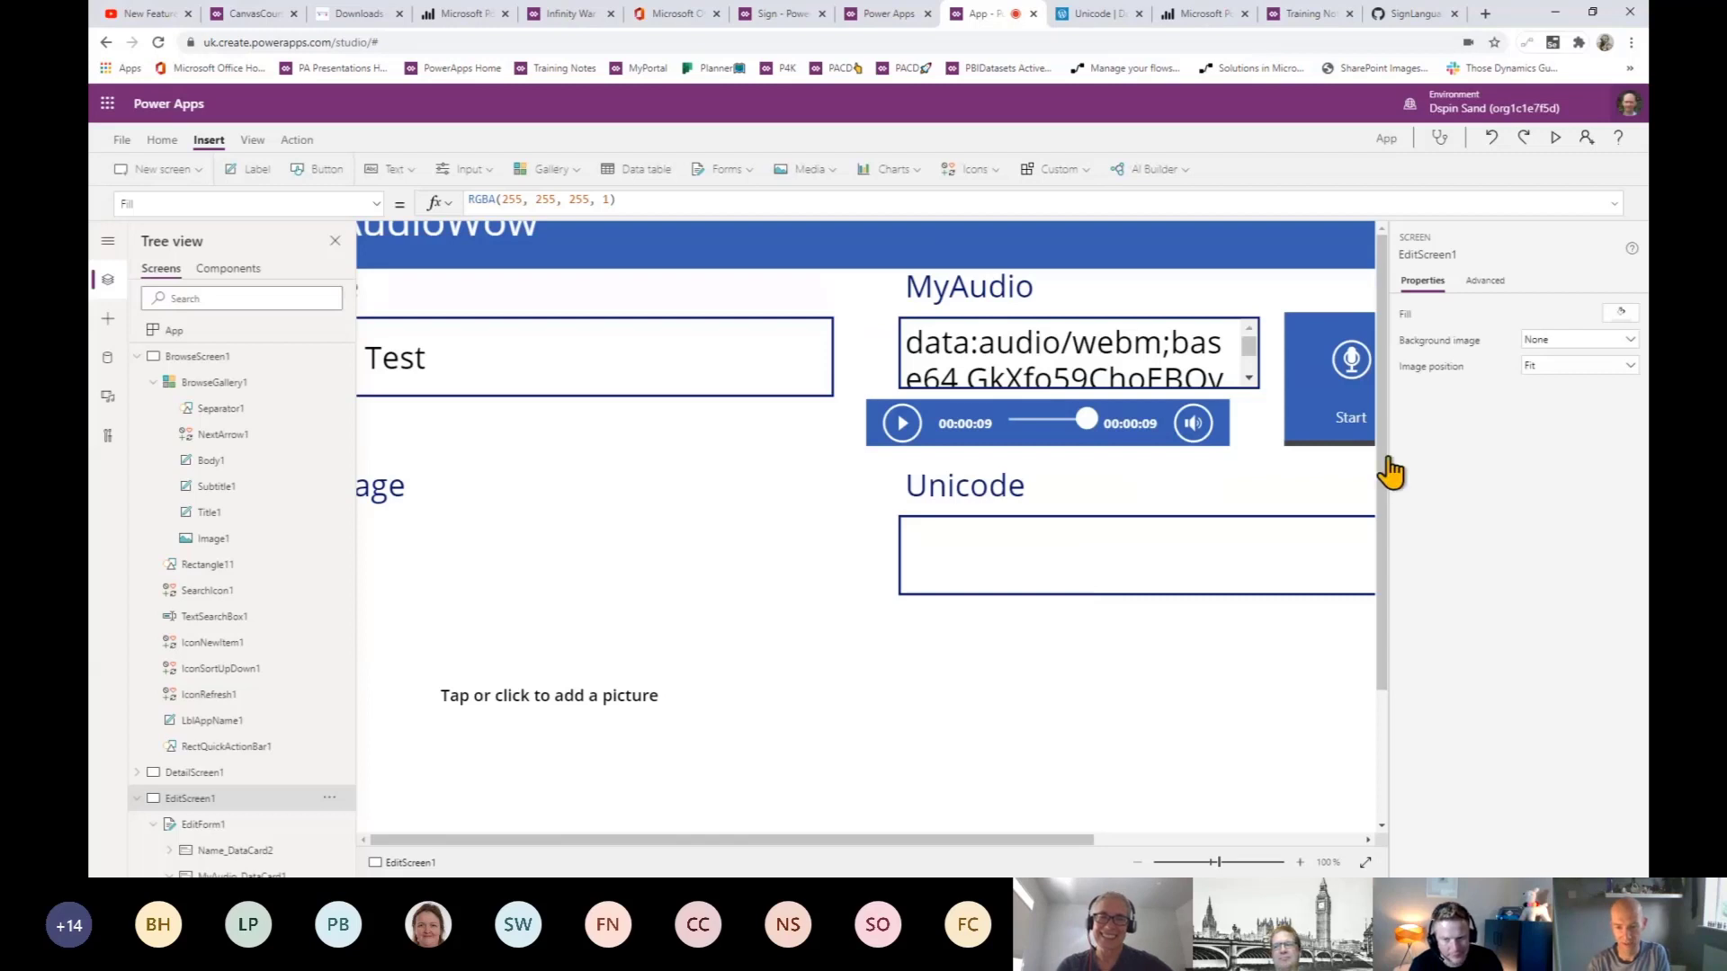
- Select the MyAudio text box, then switch to BrowseScreen1 listing Sandy and Test
left_click(1045, 413)
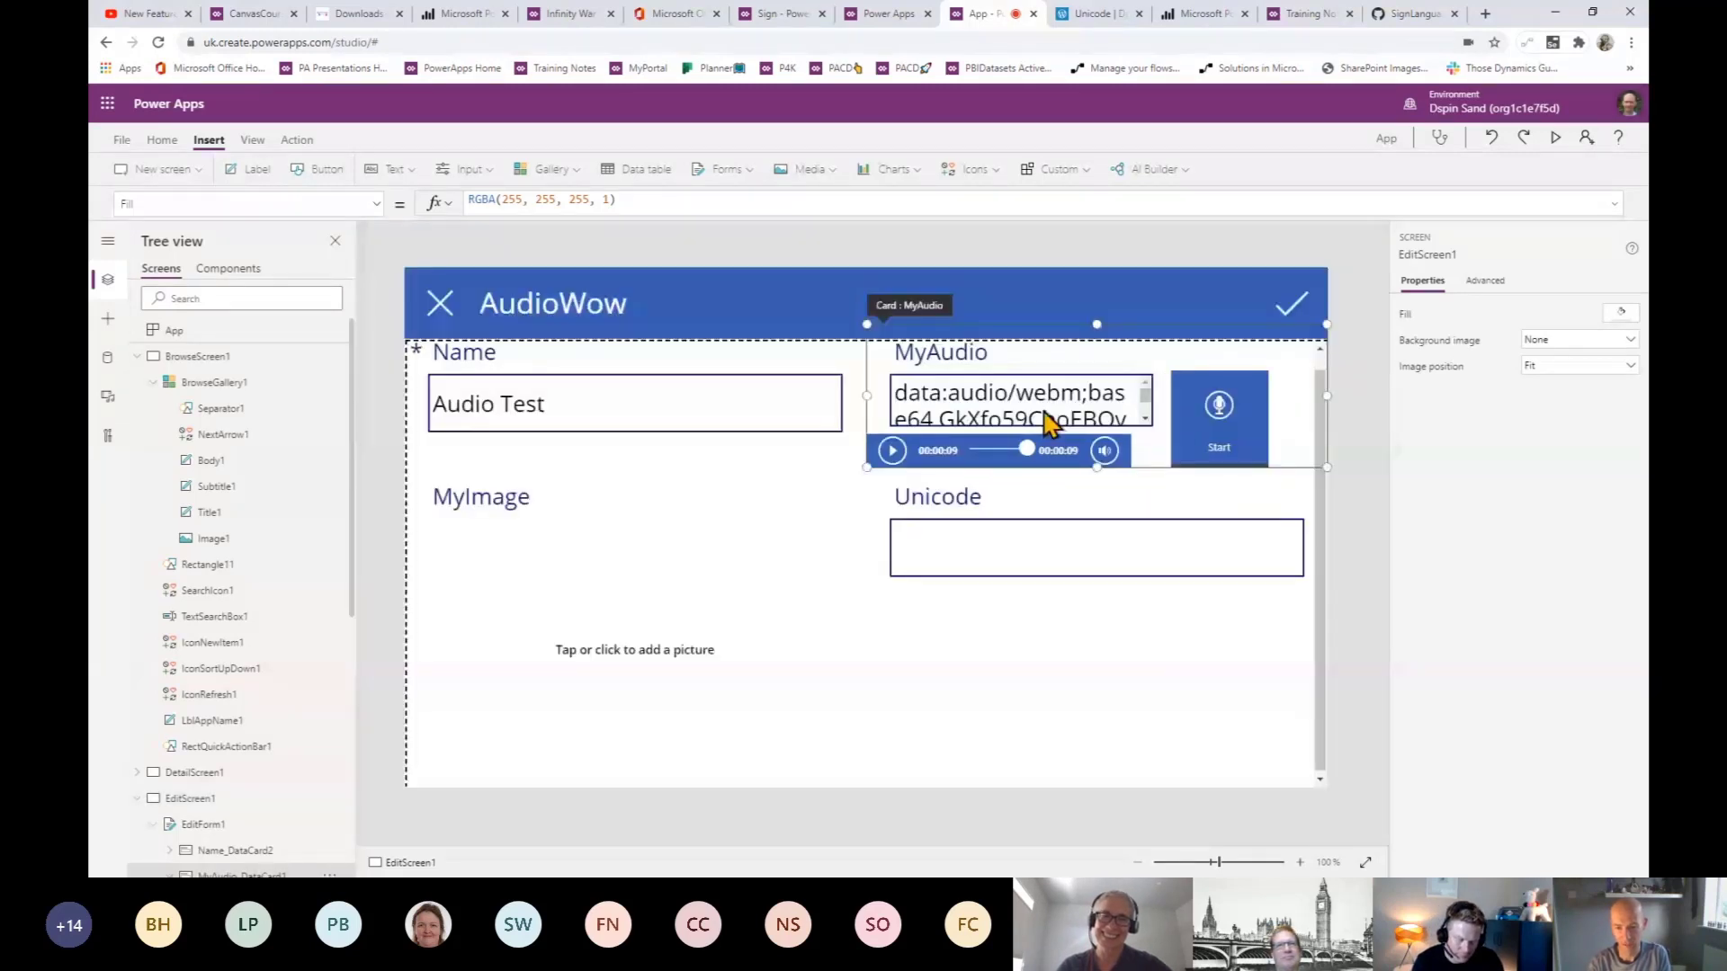
left_click(1044, 414)
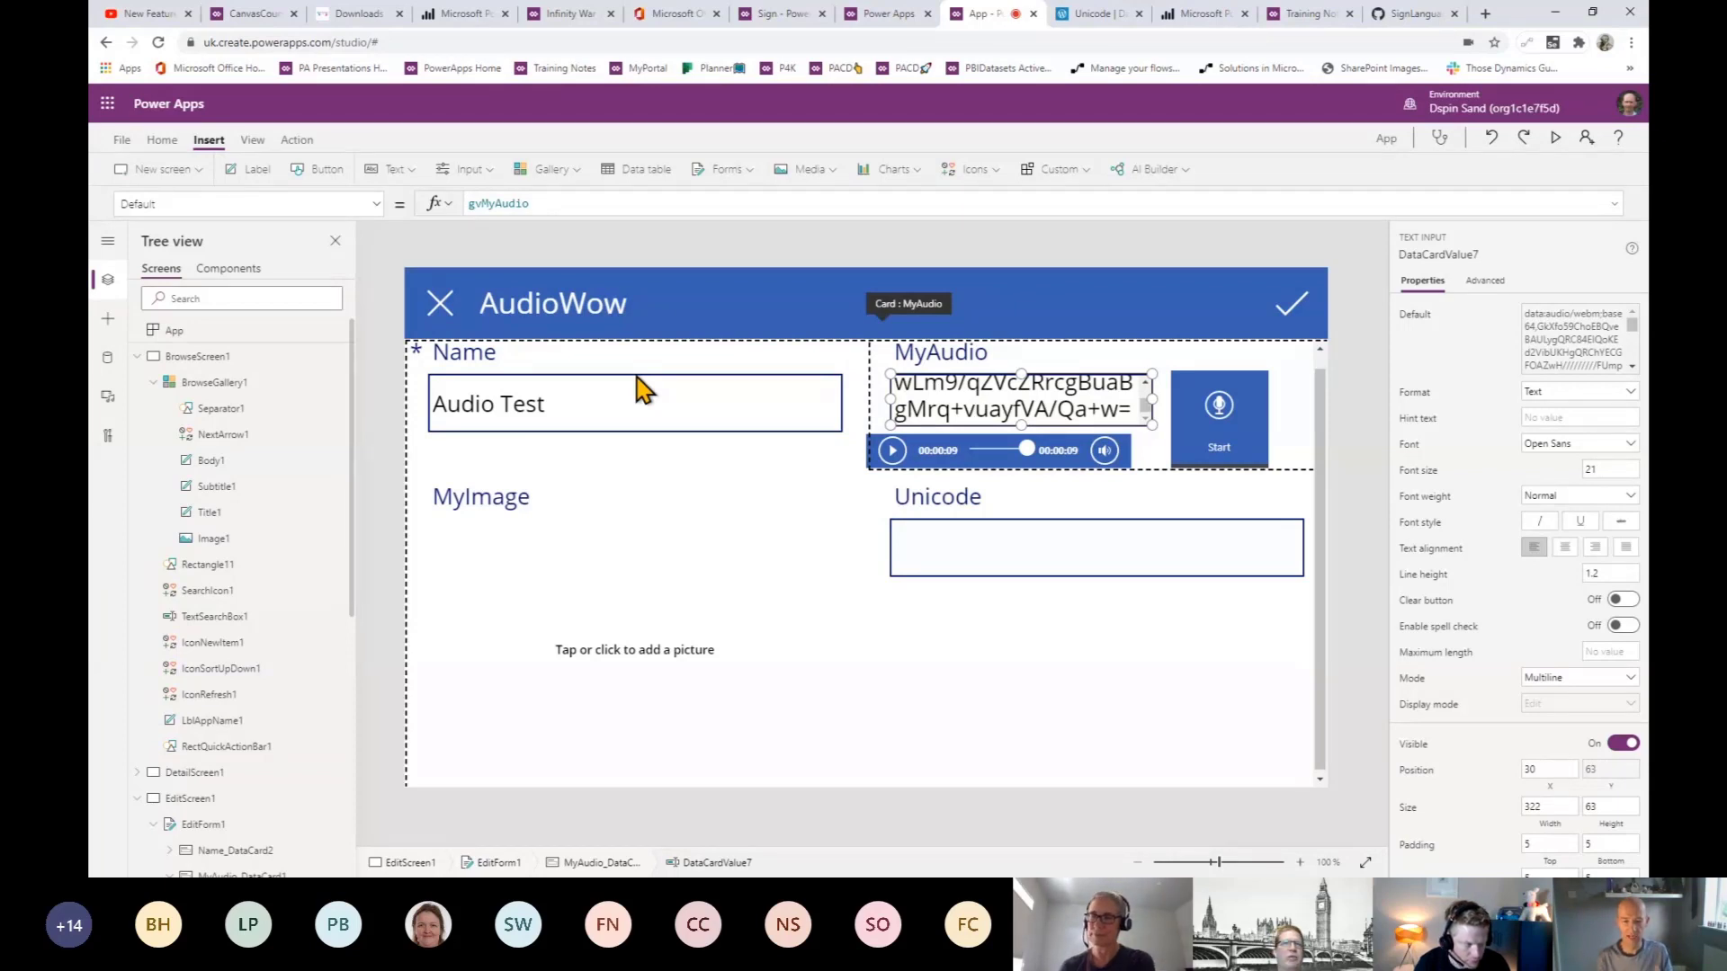
left_click(198, 357)
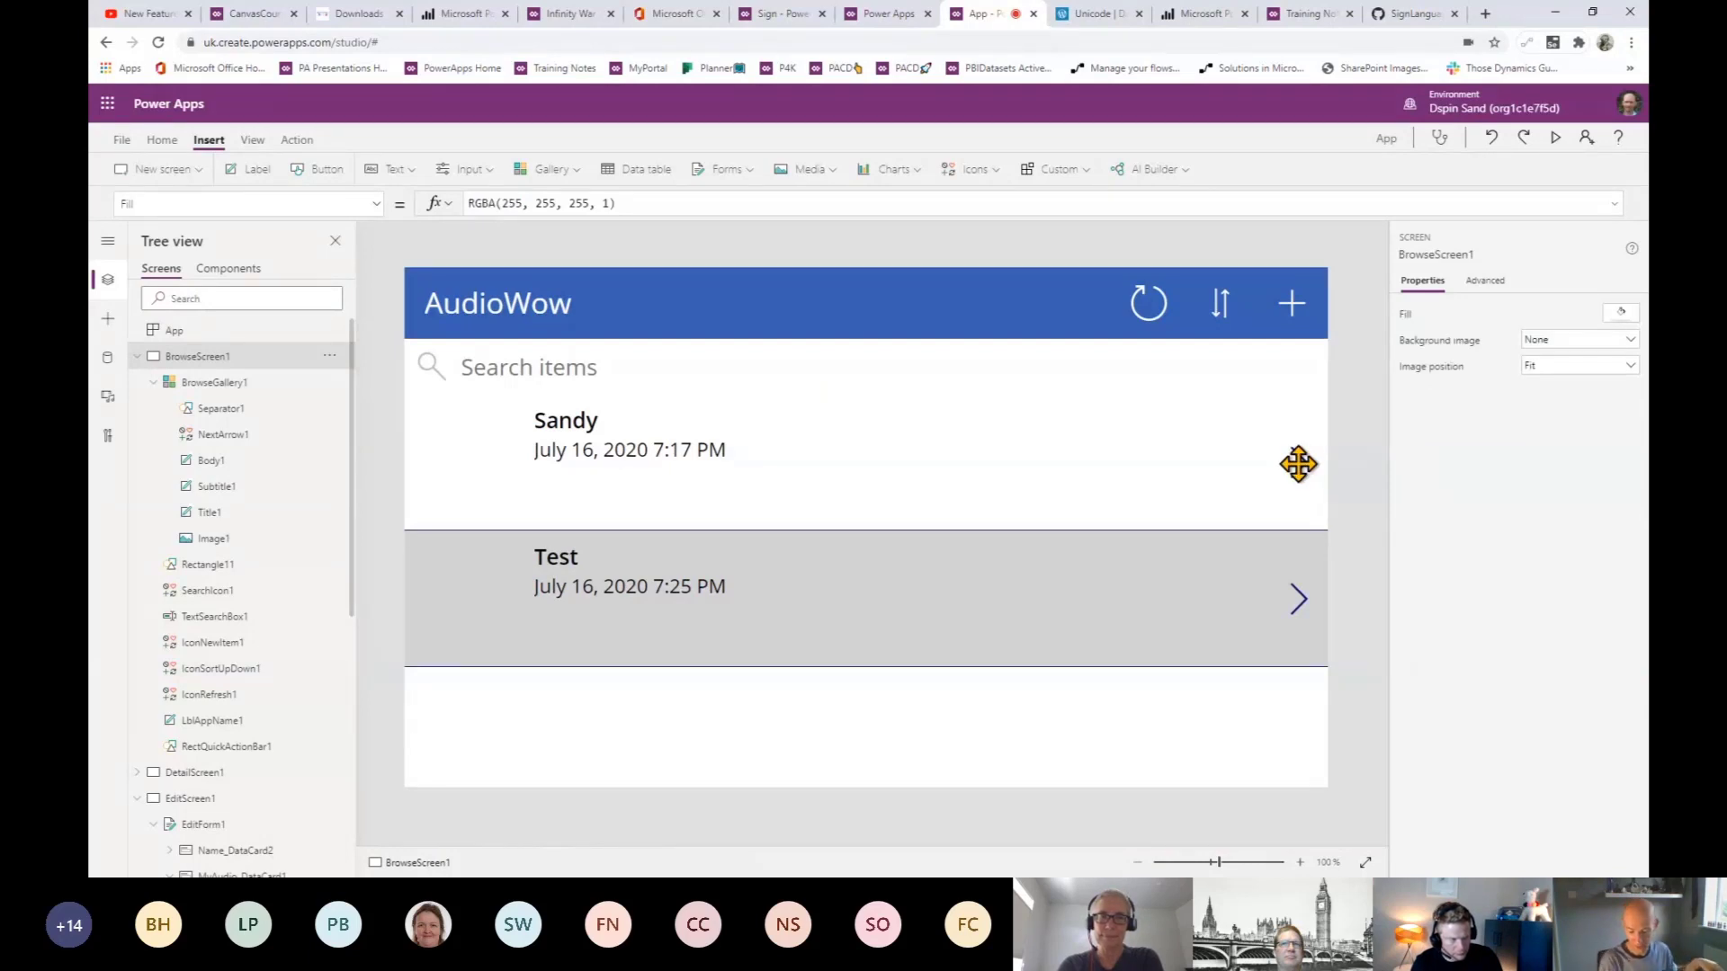
- Select the first row's NextArrow1 and highlight its Select(Parent) OnSelect formula
left_click(1298, 464)
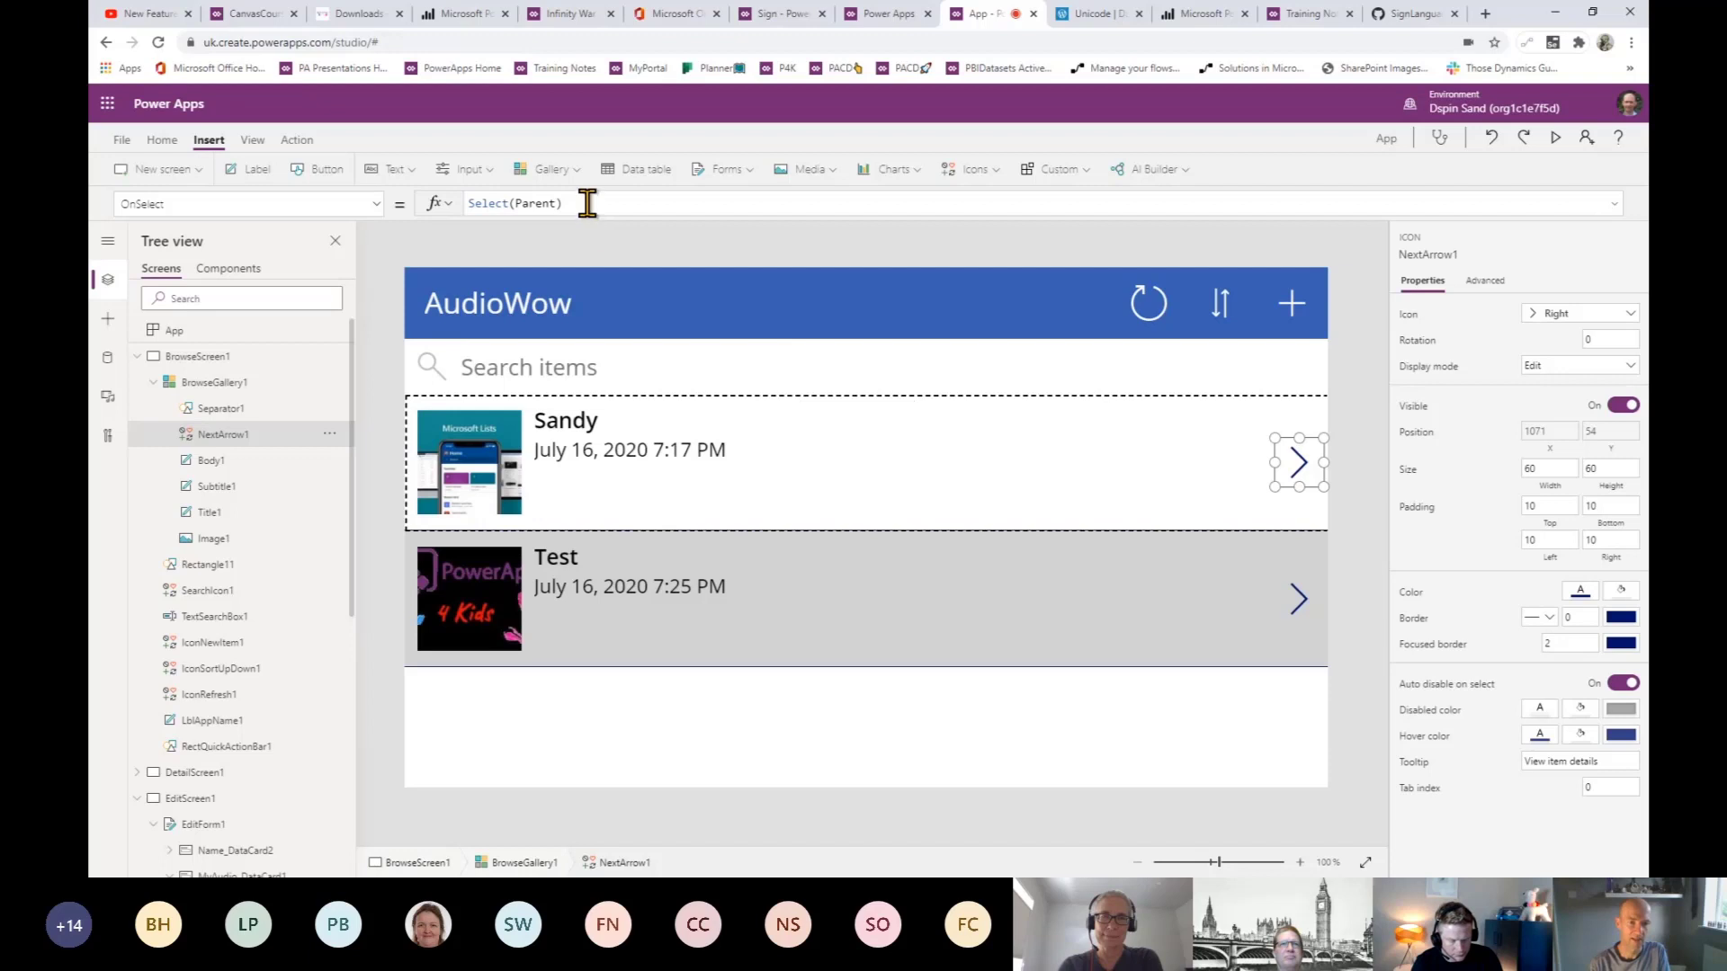
left_click_drag(568, 205, 455, 209)
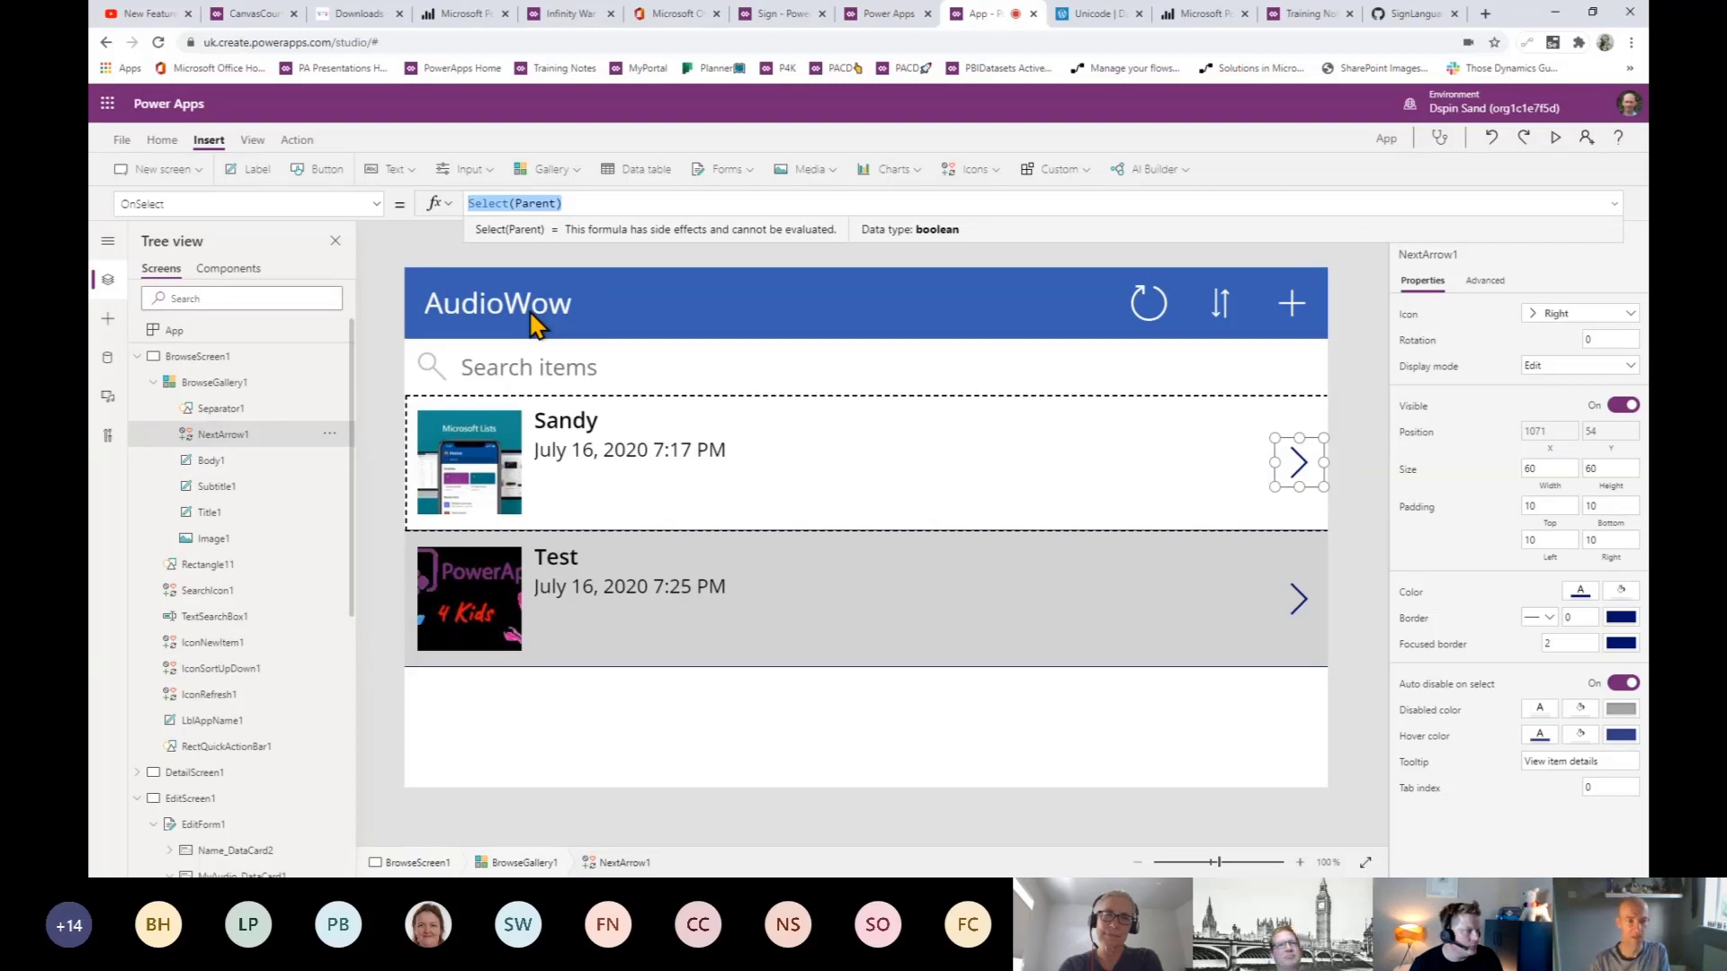
- Start NextArrow1's OnSelect formula with Navigate(EditScreen1)
type("Nav")
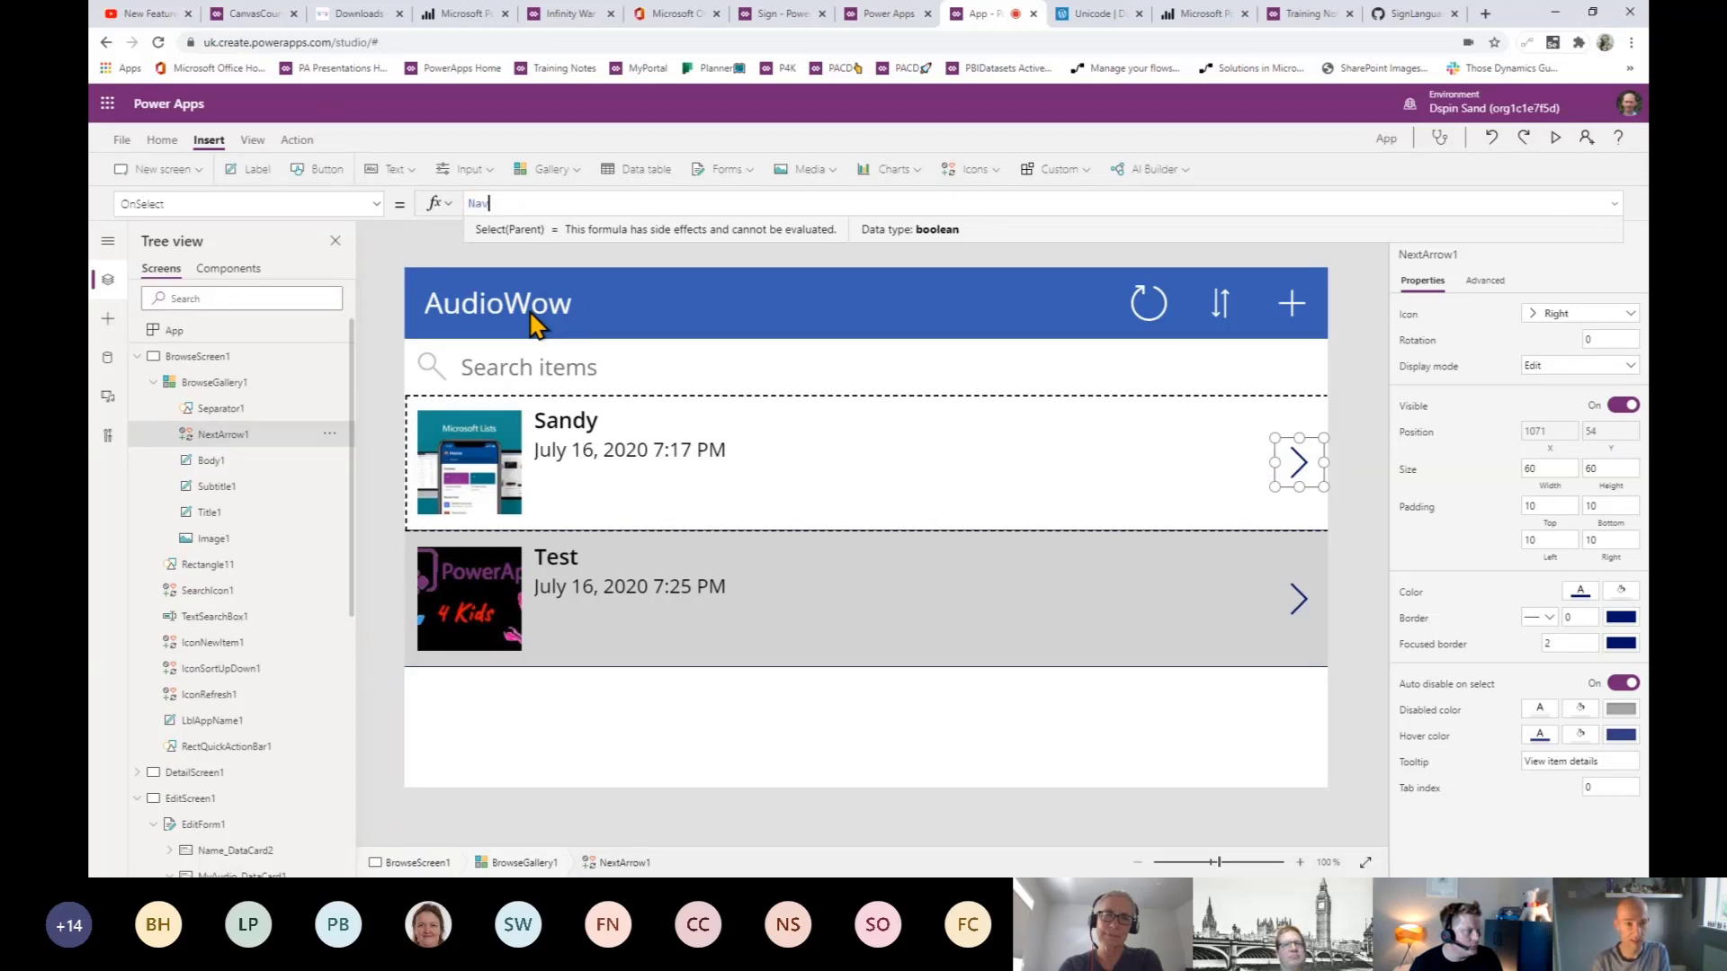
type("igate(editsc")
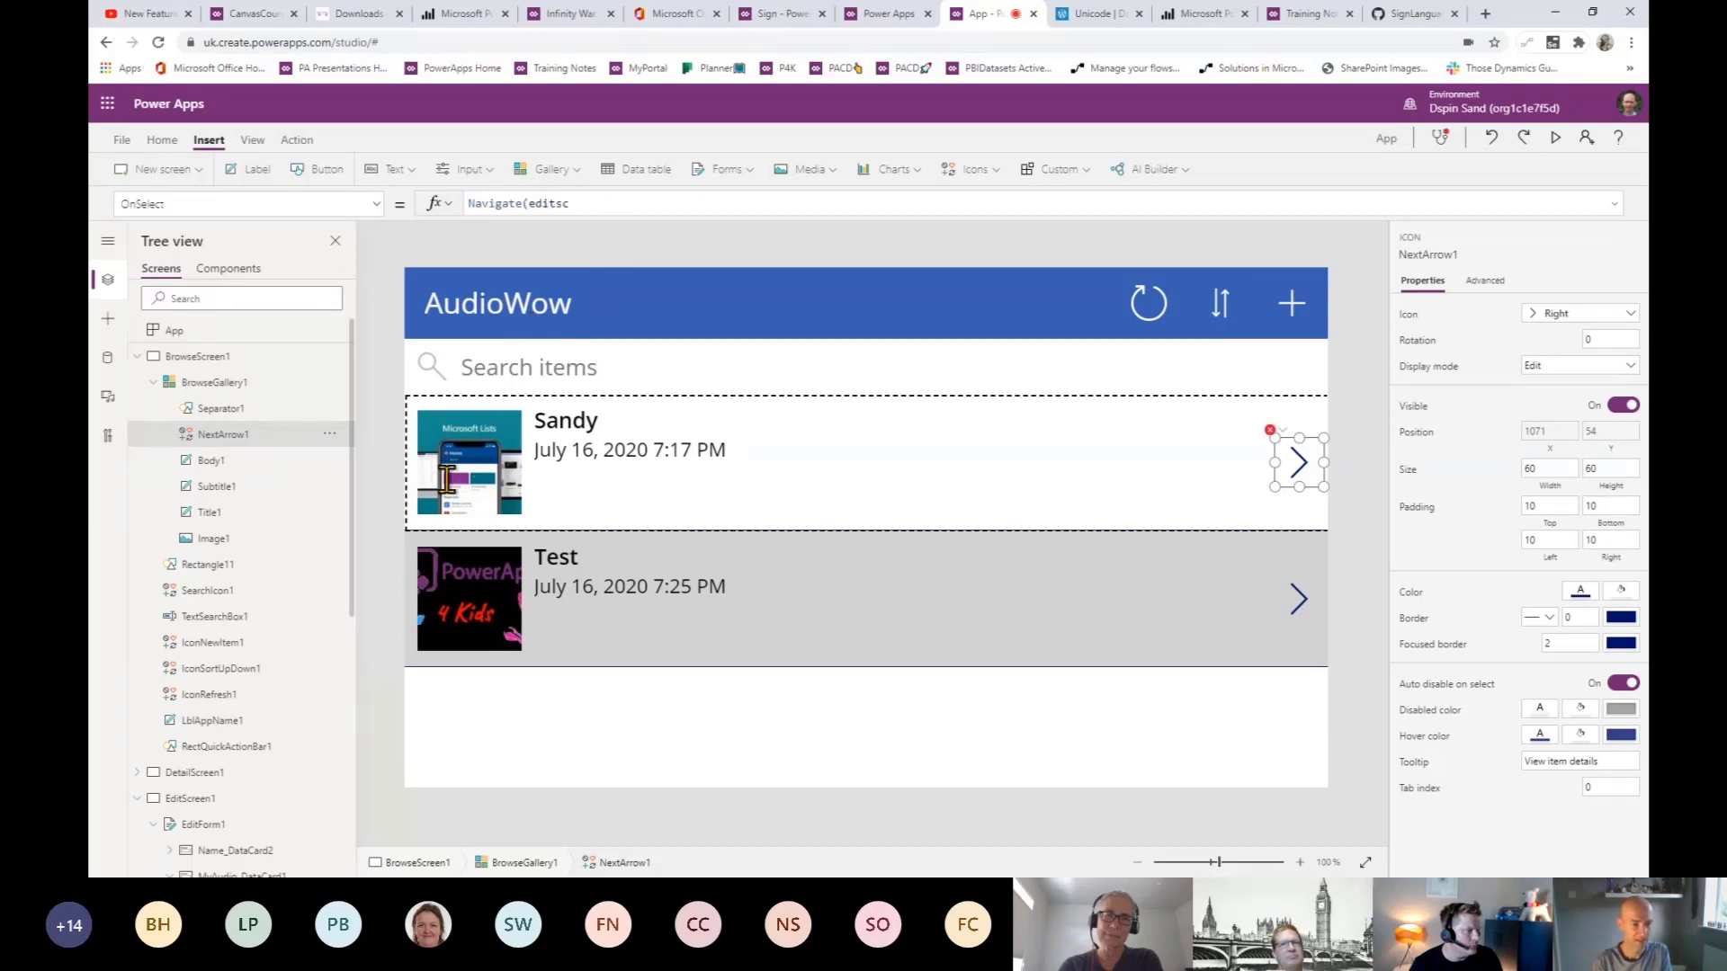
left_click(589, 203)
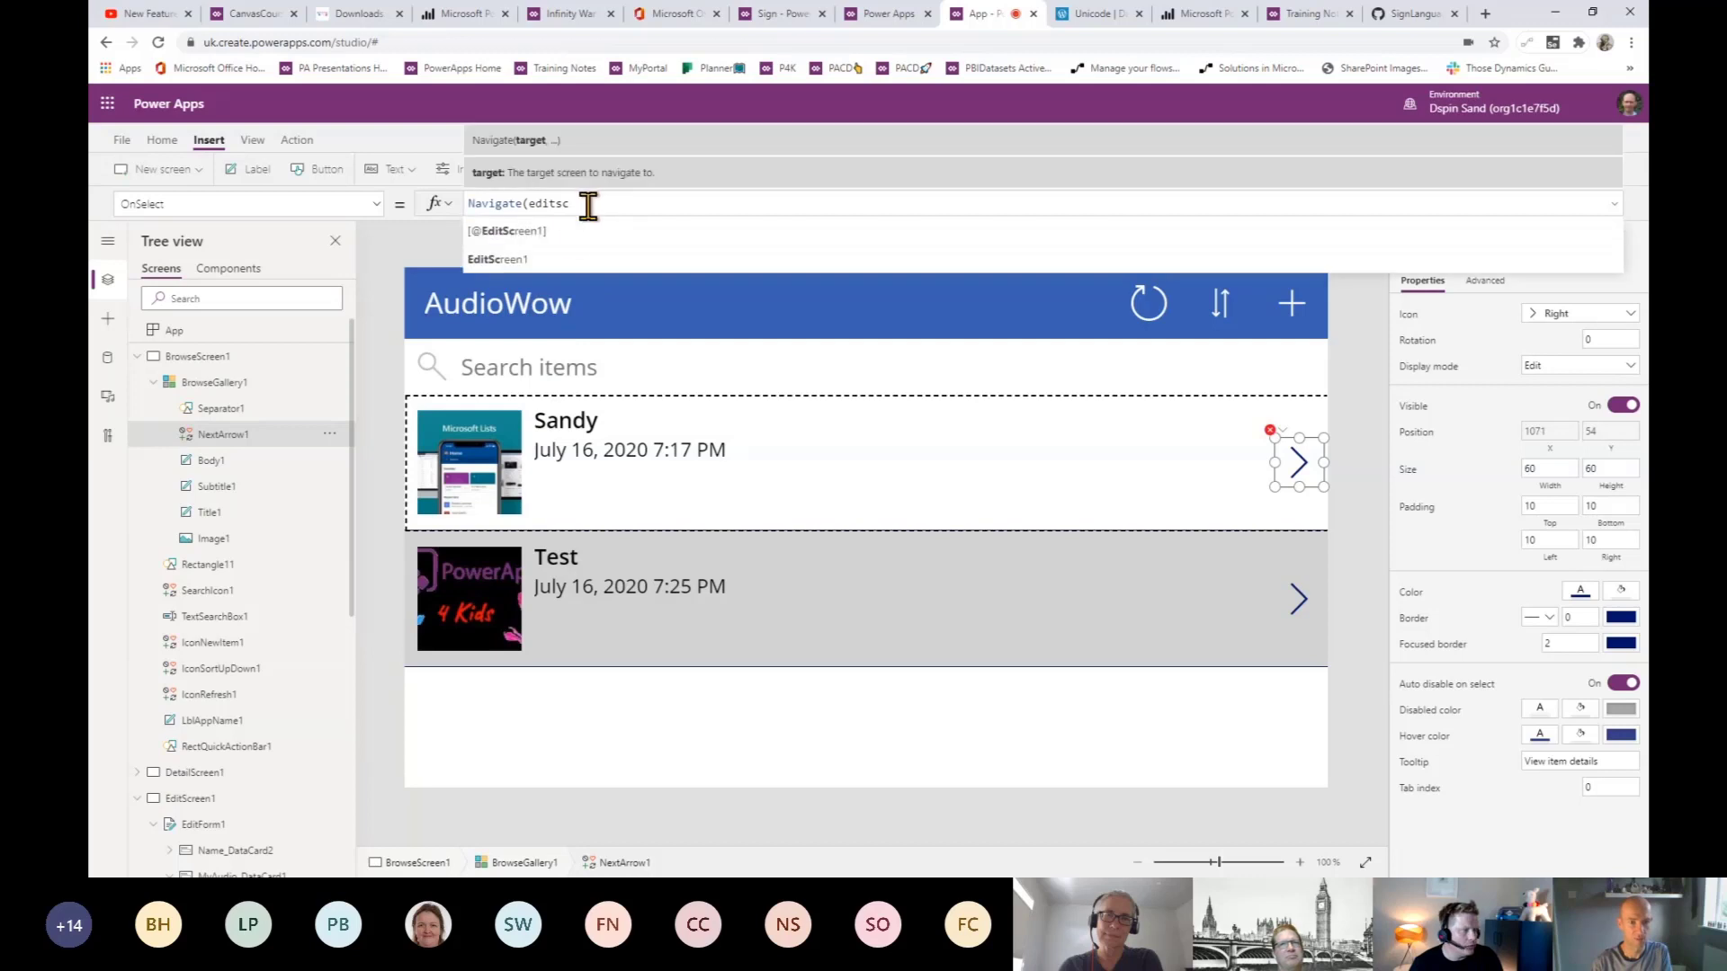
left_click(550, 261)
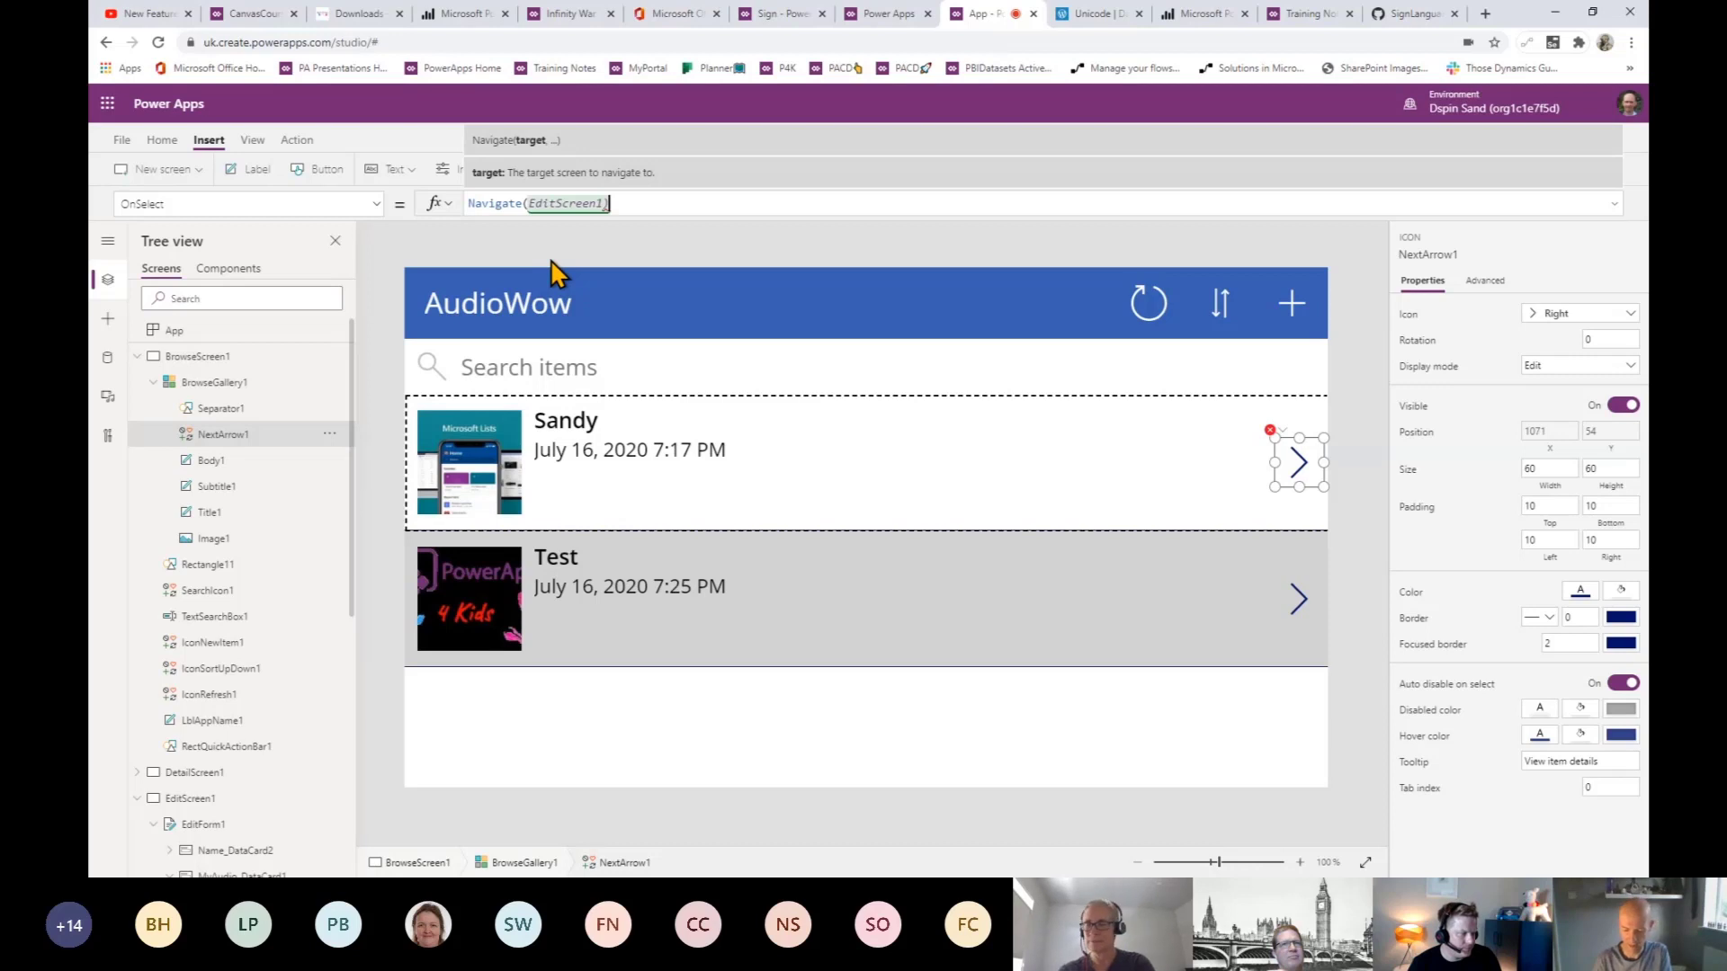
- Append Set(gvMyAudio, ThisItem.MyAudio), correcting the misspelled variable name
type(");set(gv")
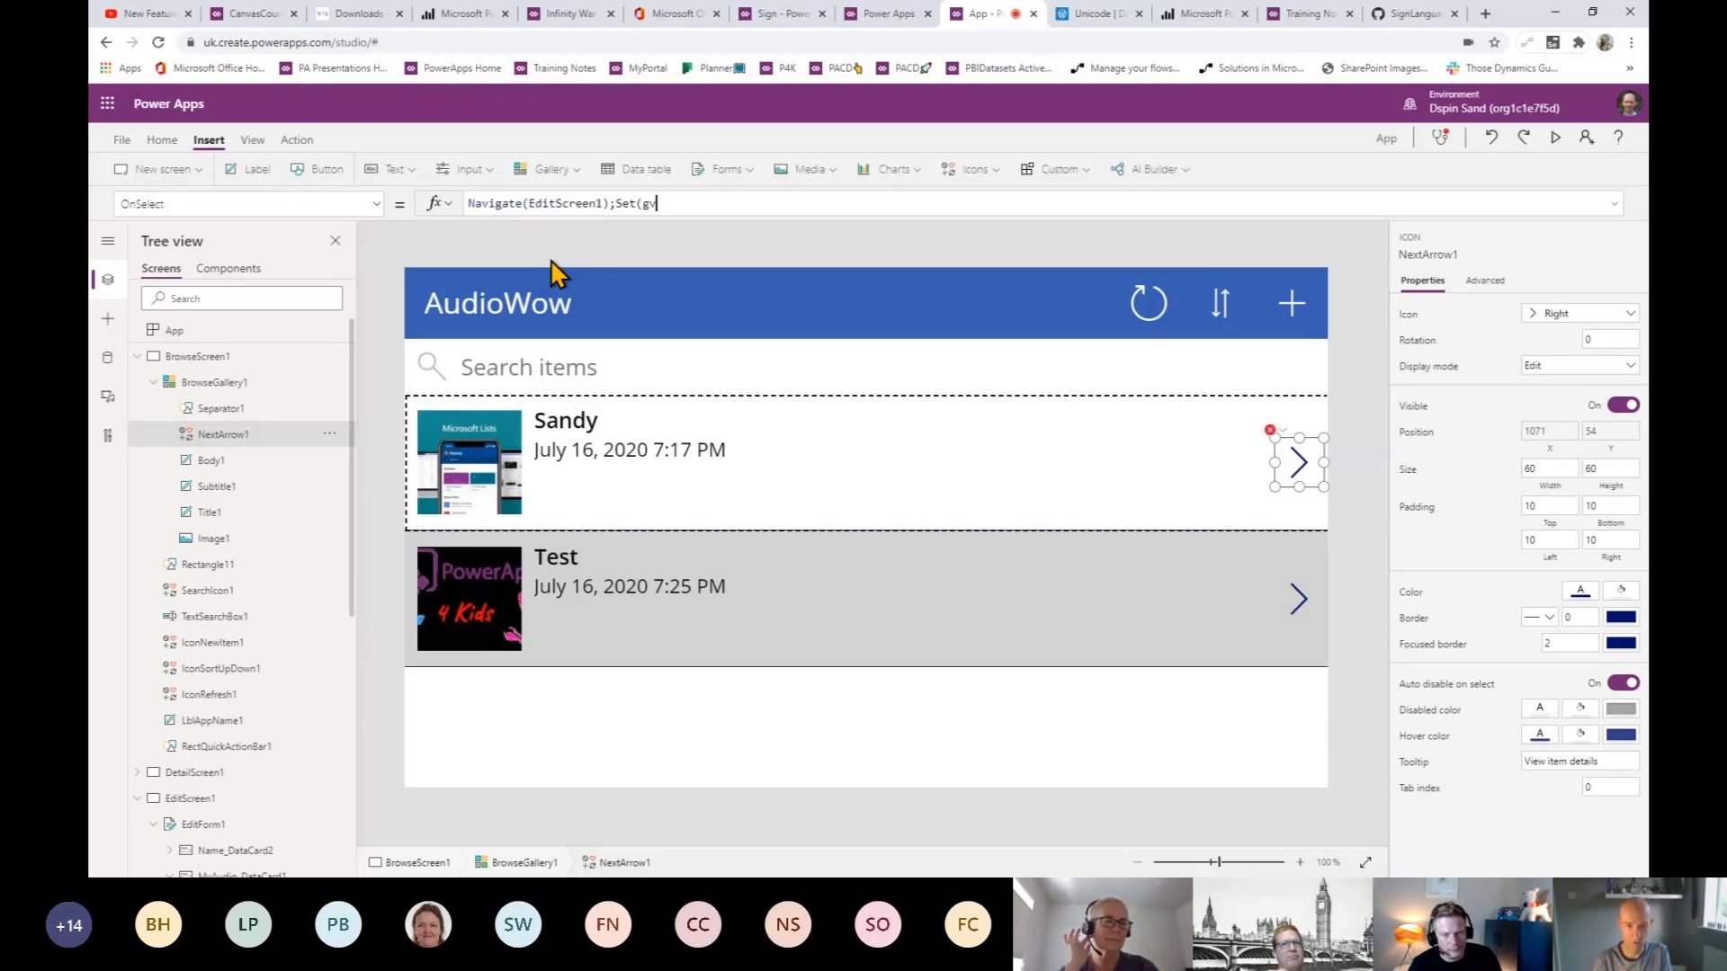
type("My")
key("BackSpace")
key("BackSpace")
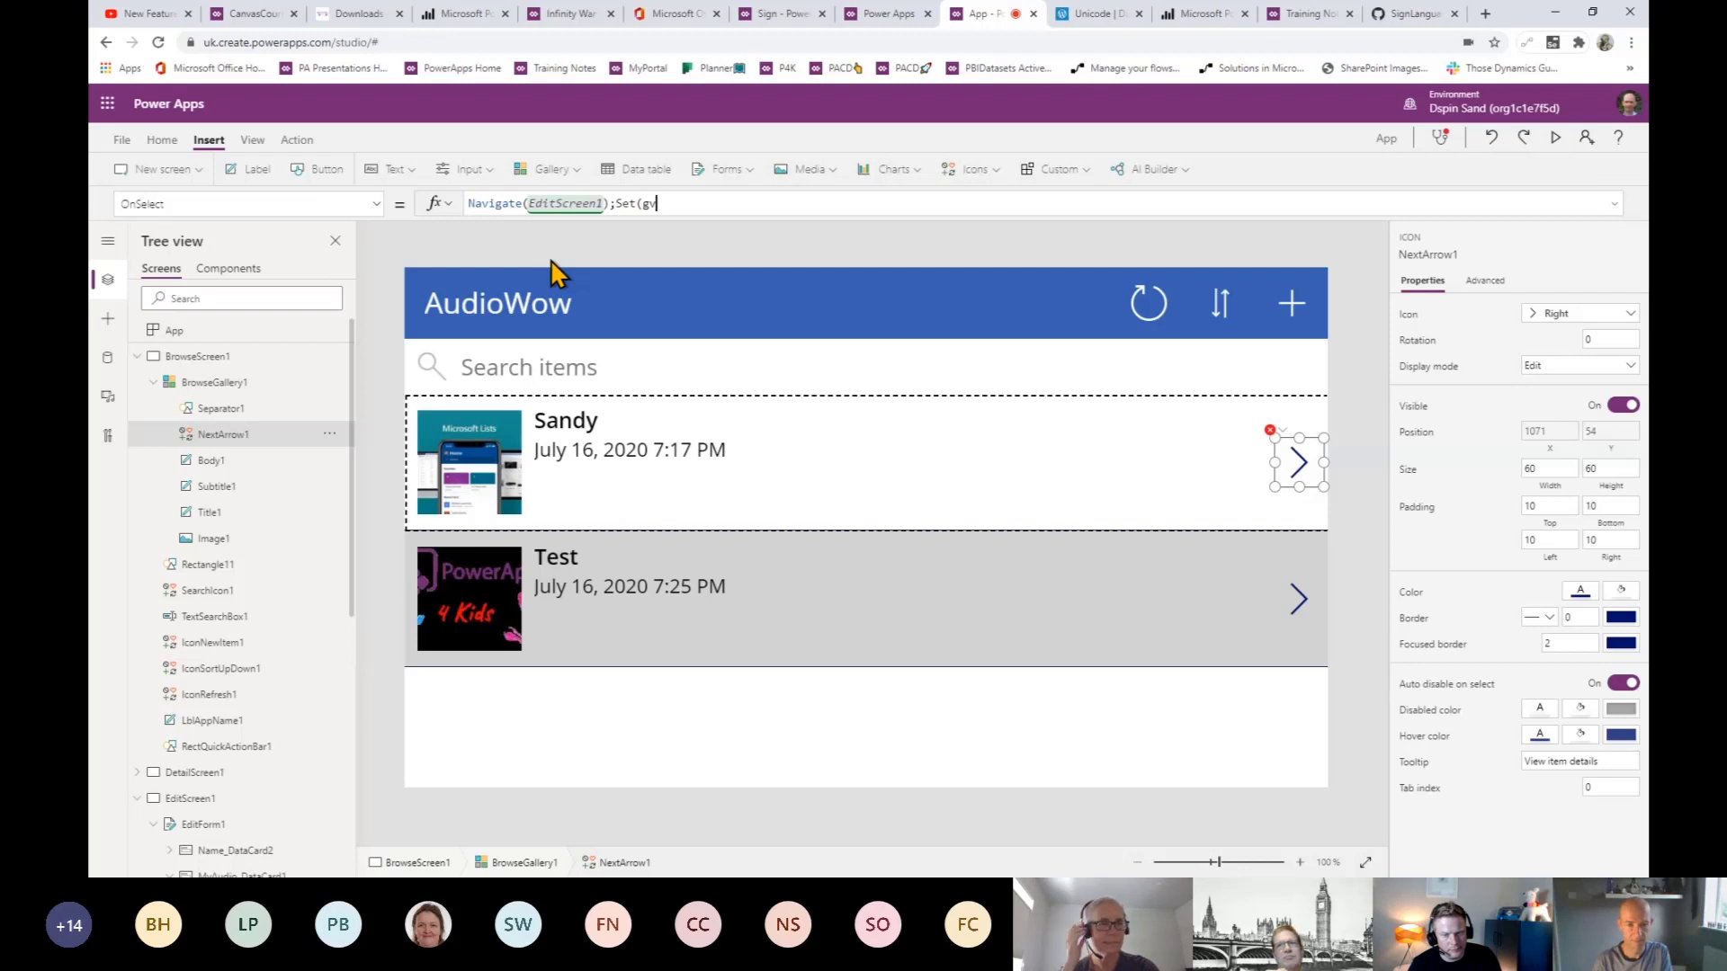
type("M")
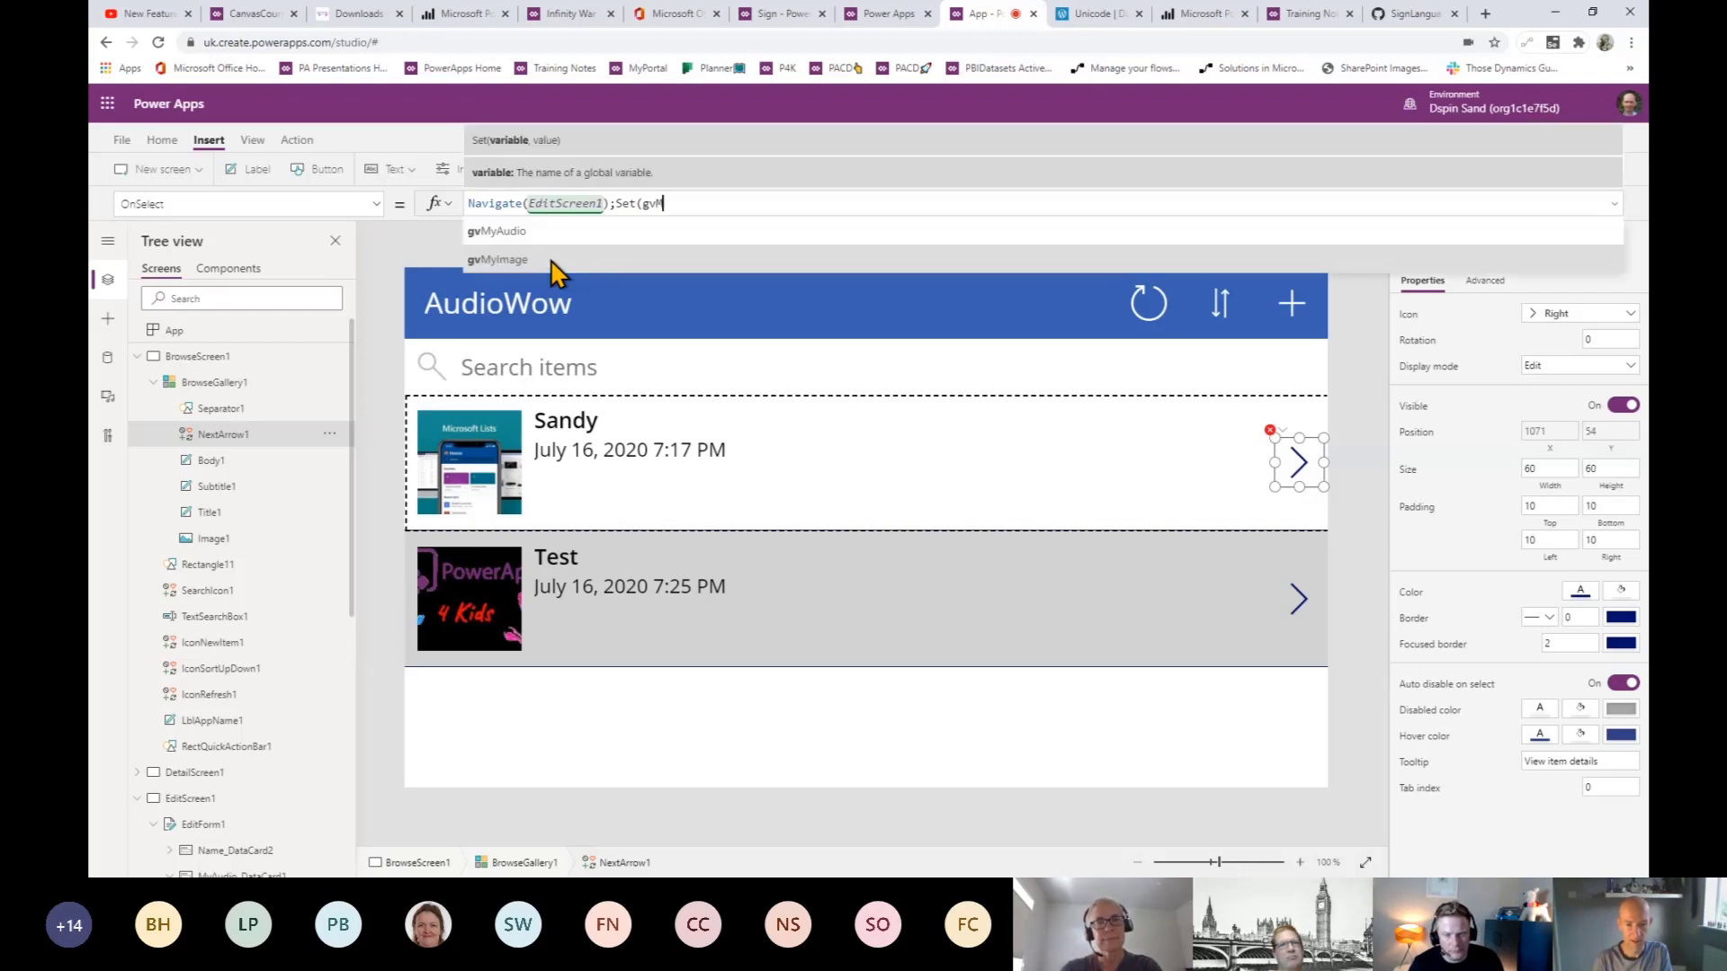
type("yAuito")
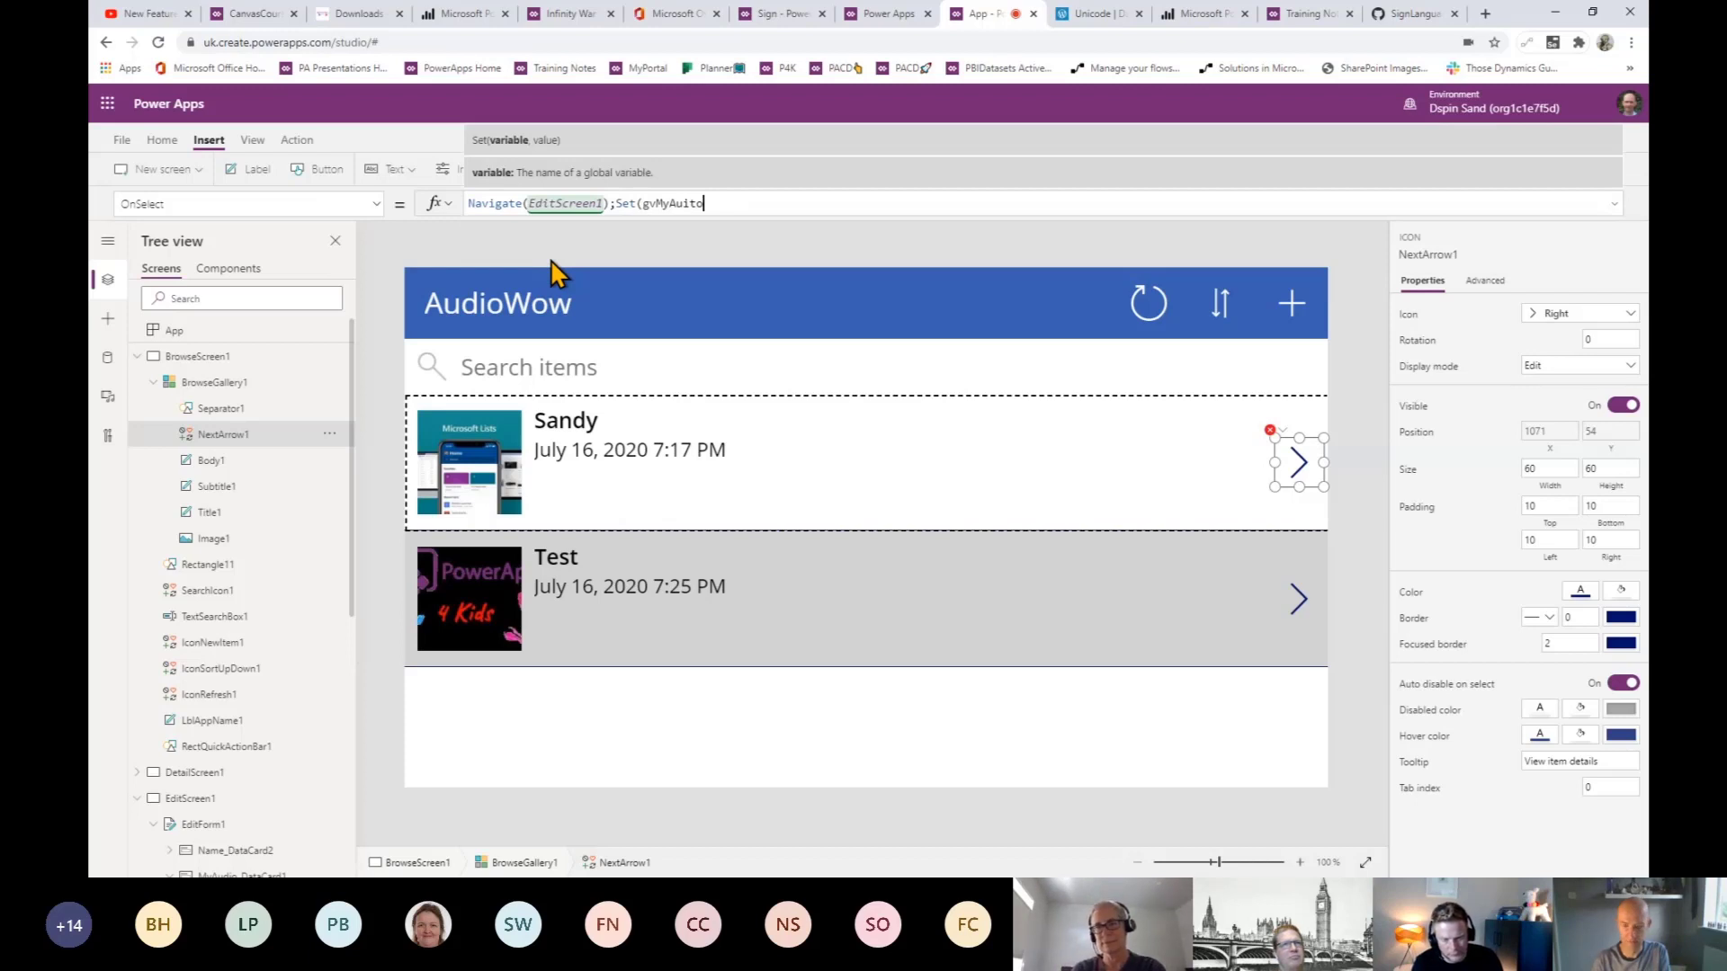
type(", ThisItem.")
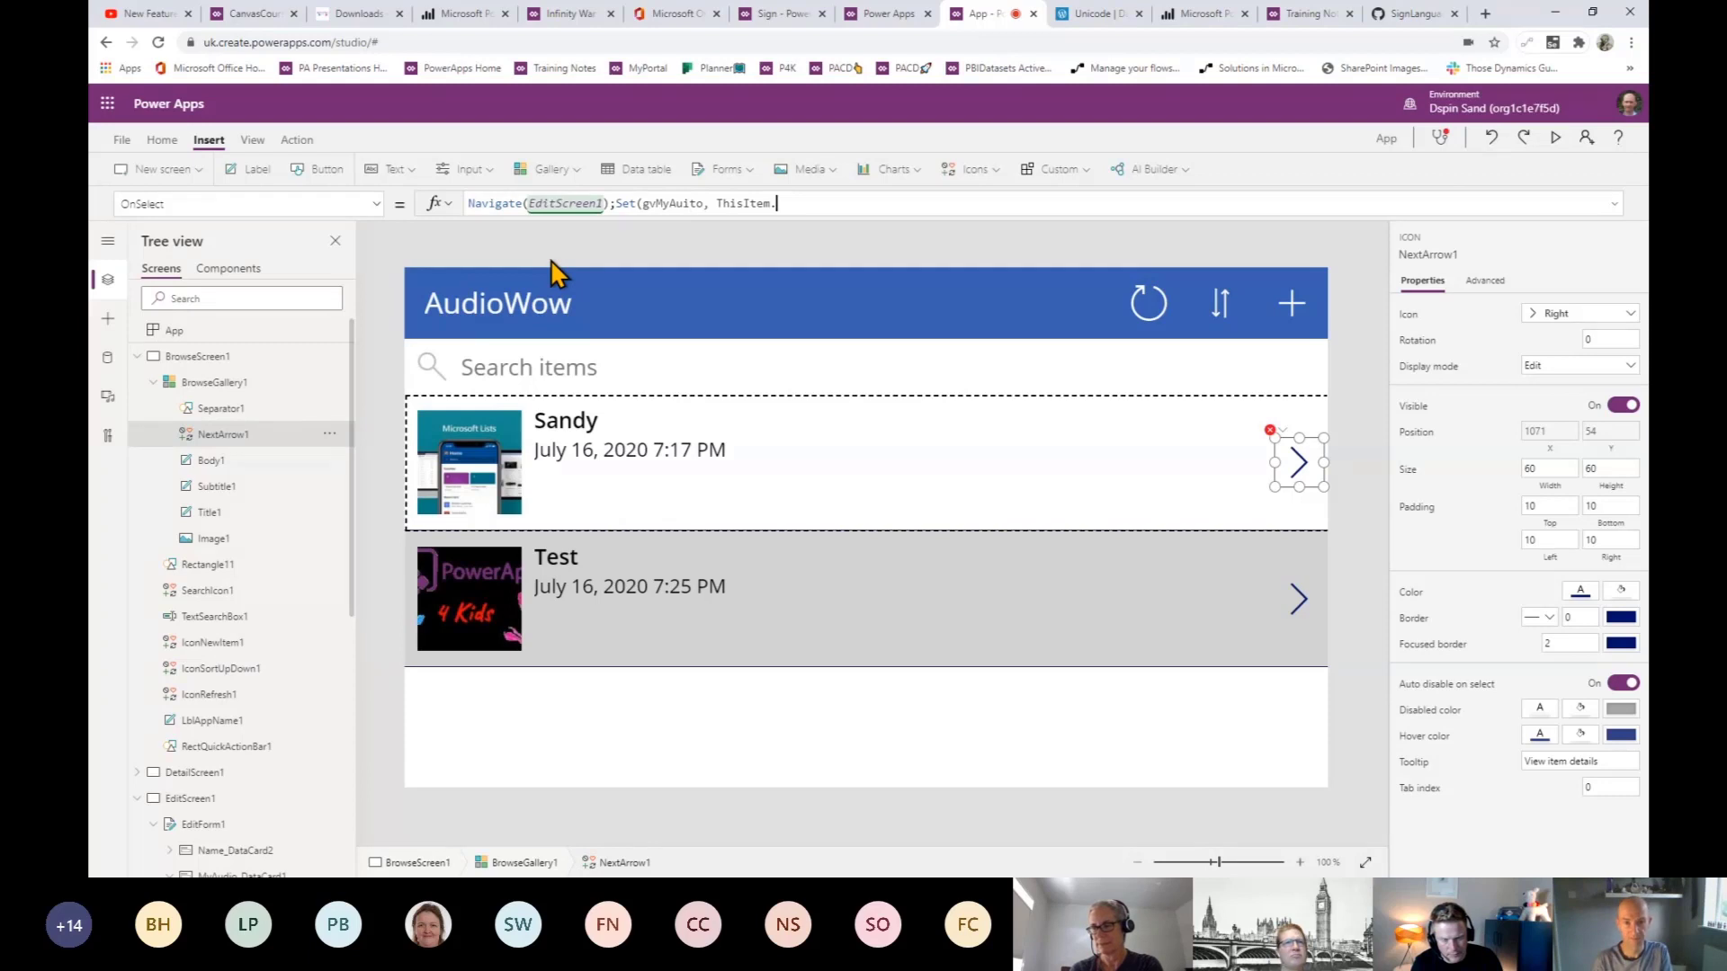
type("audi")
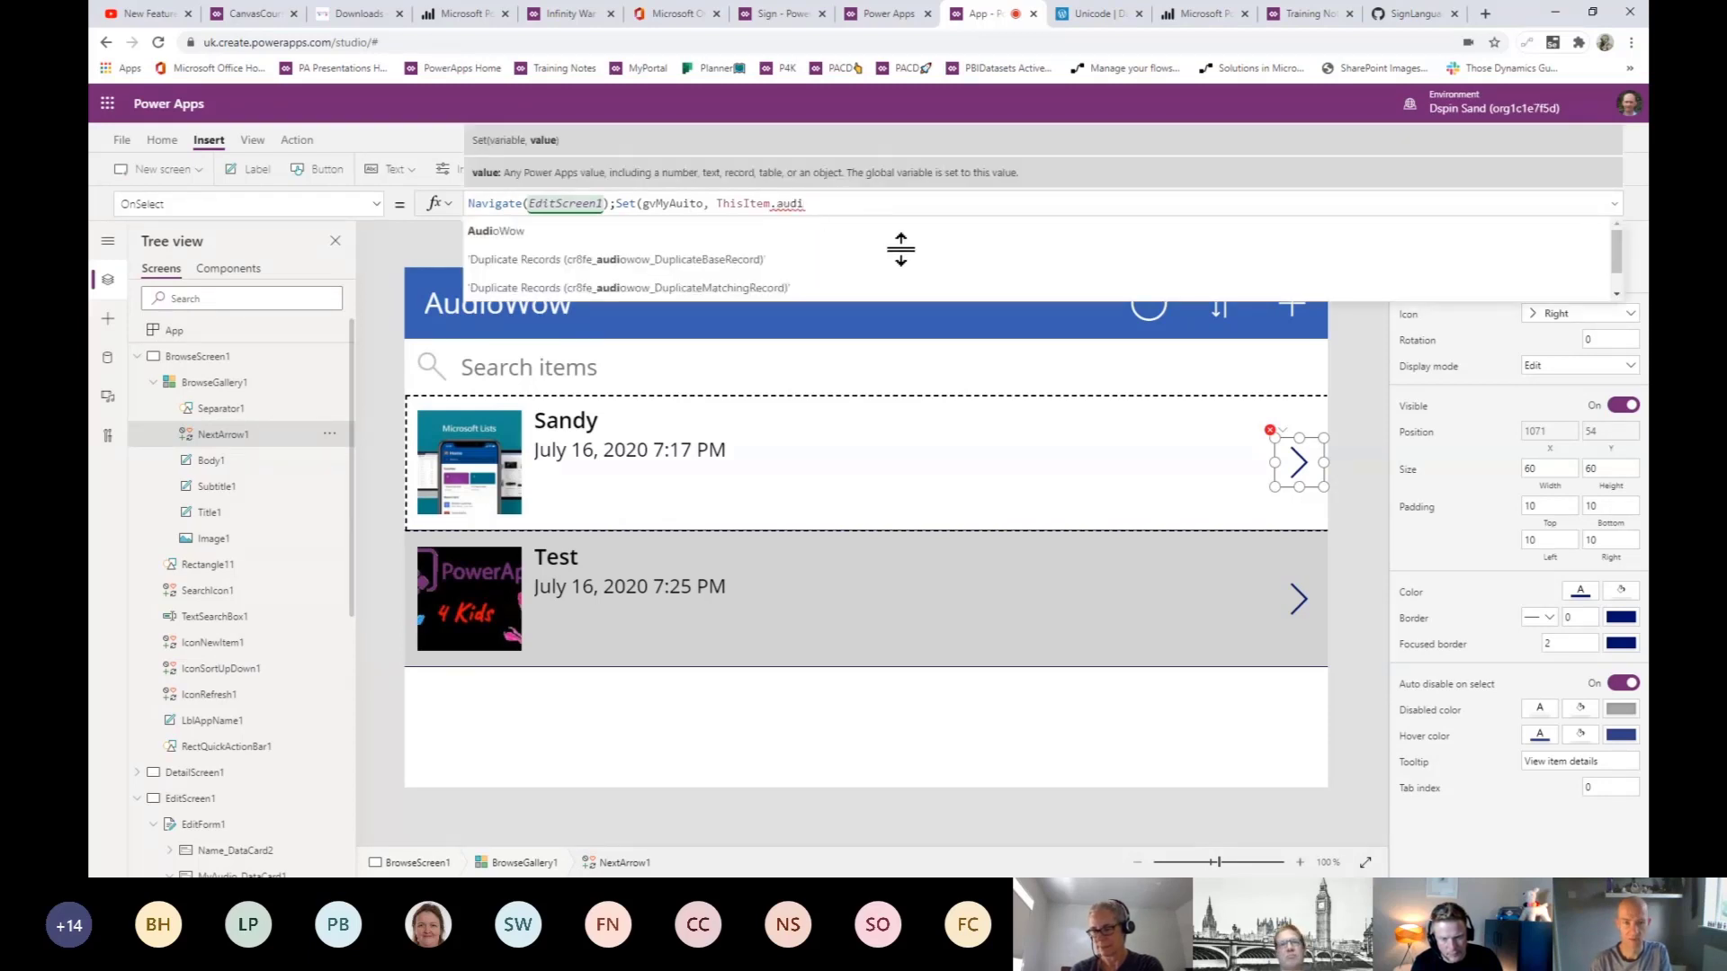
scroll(908, 267, "down", 1)
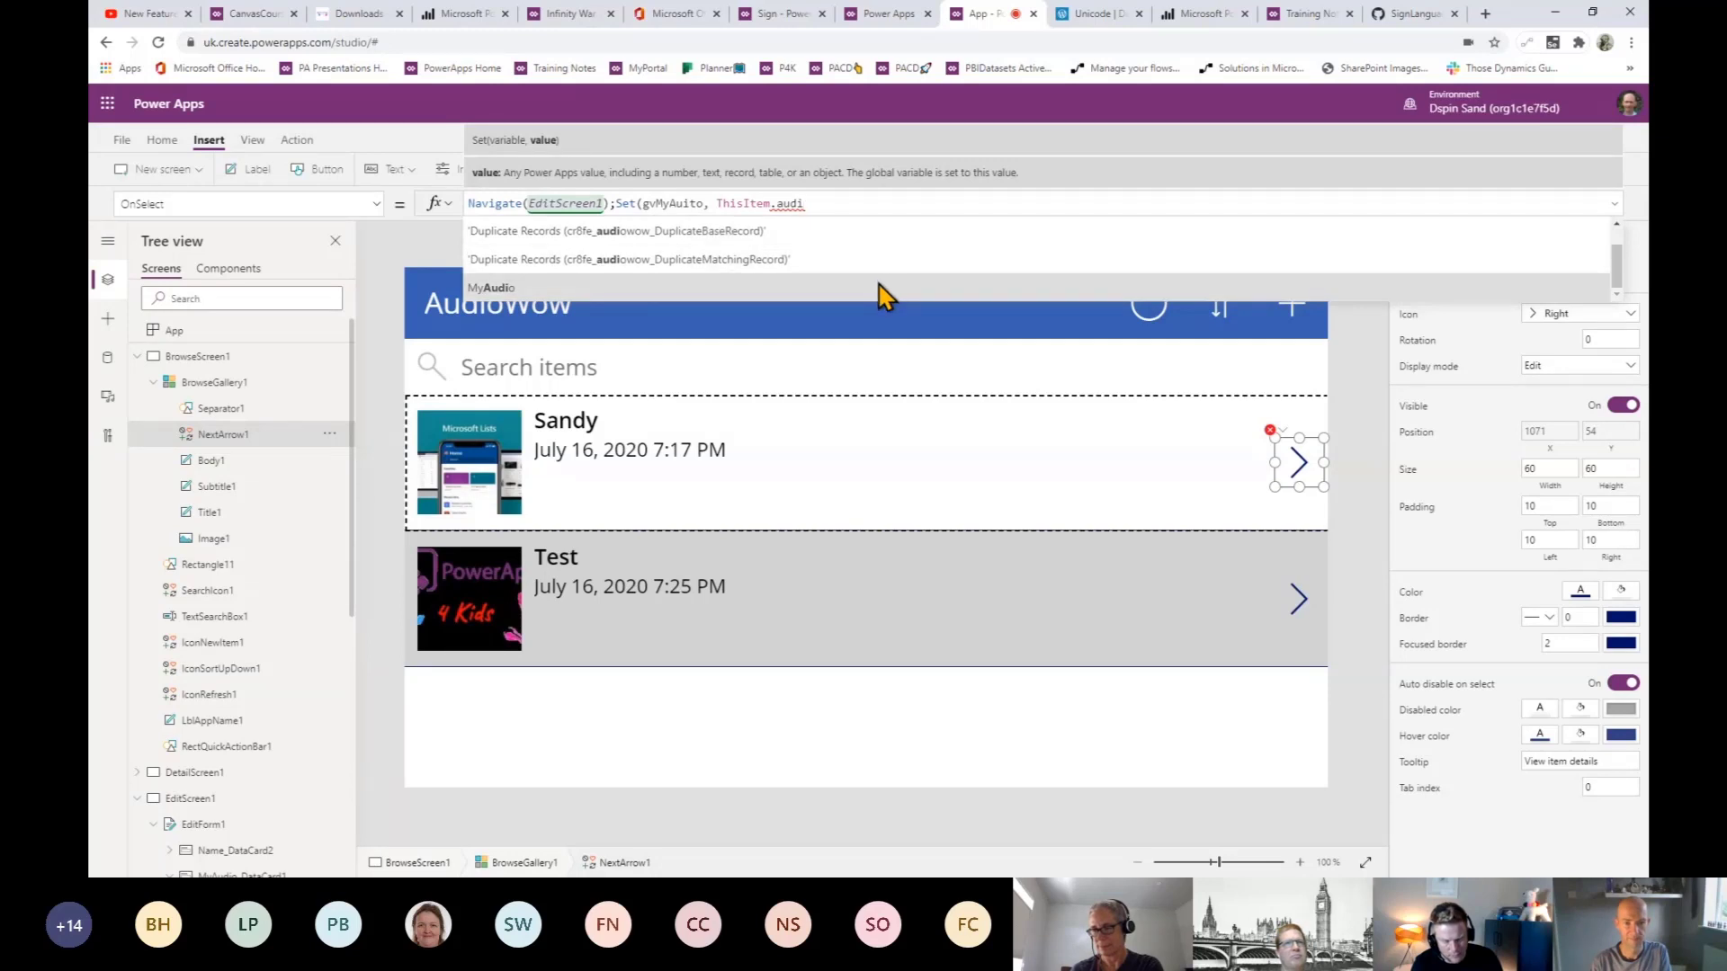
left_click(878, 284)
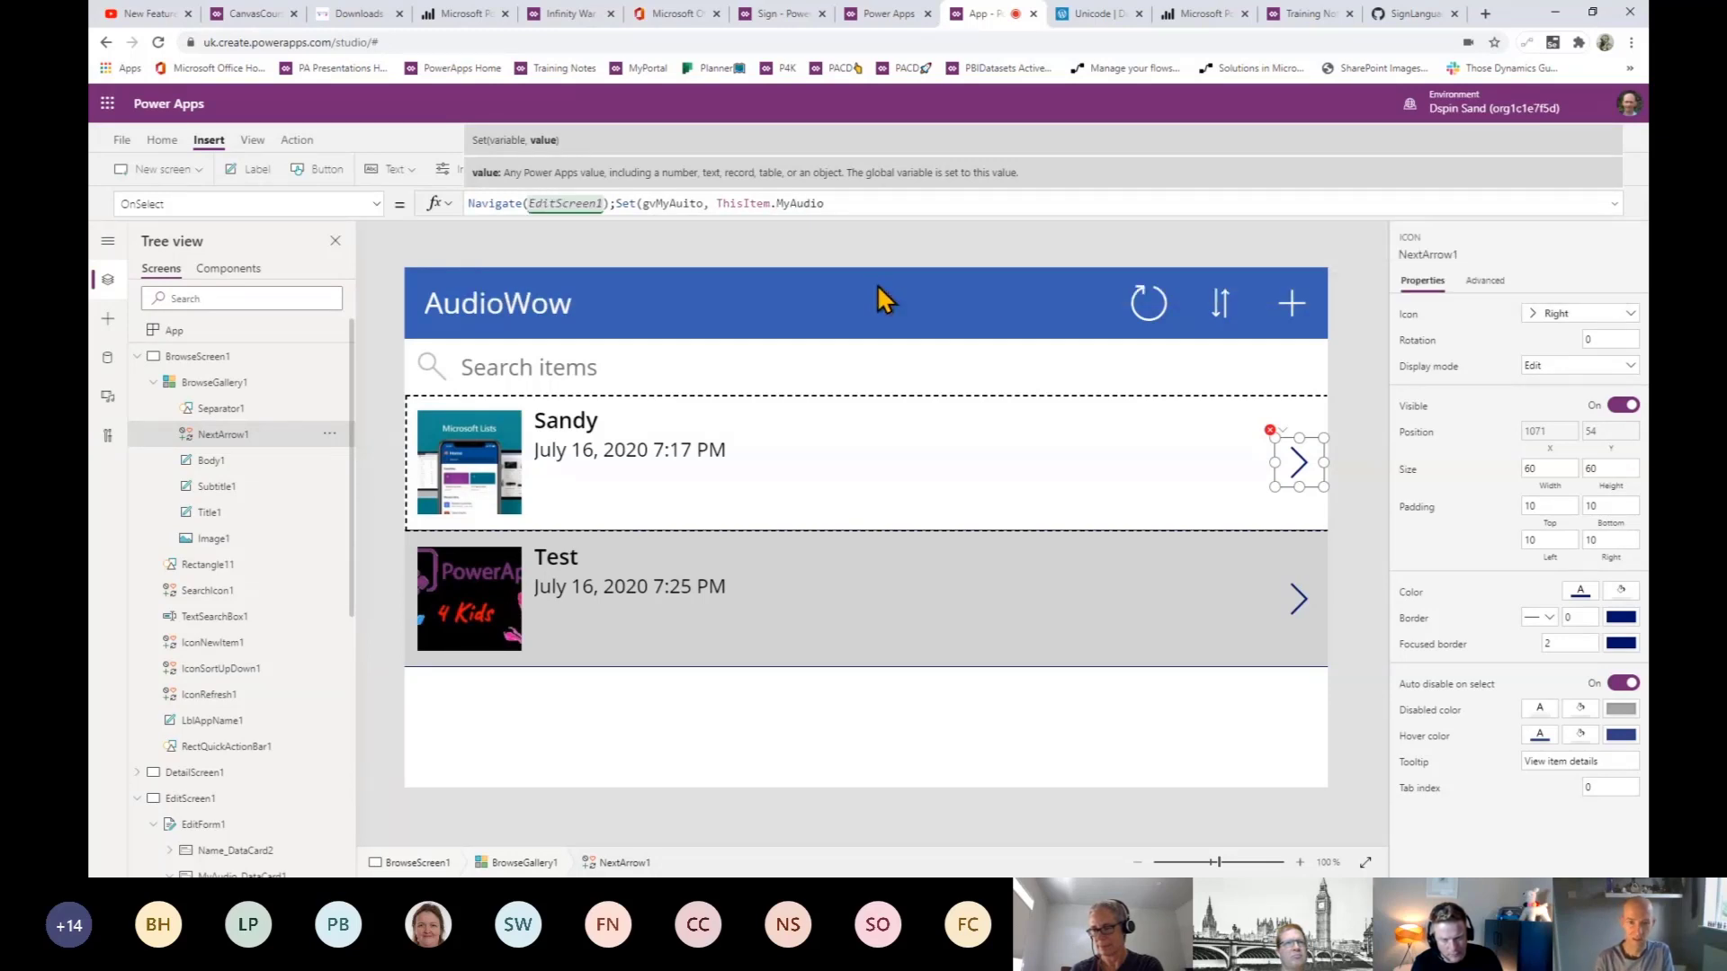
type(")")
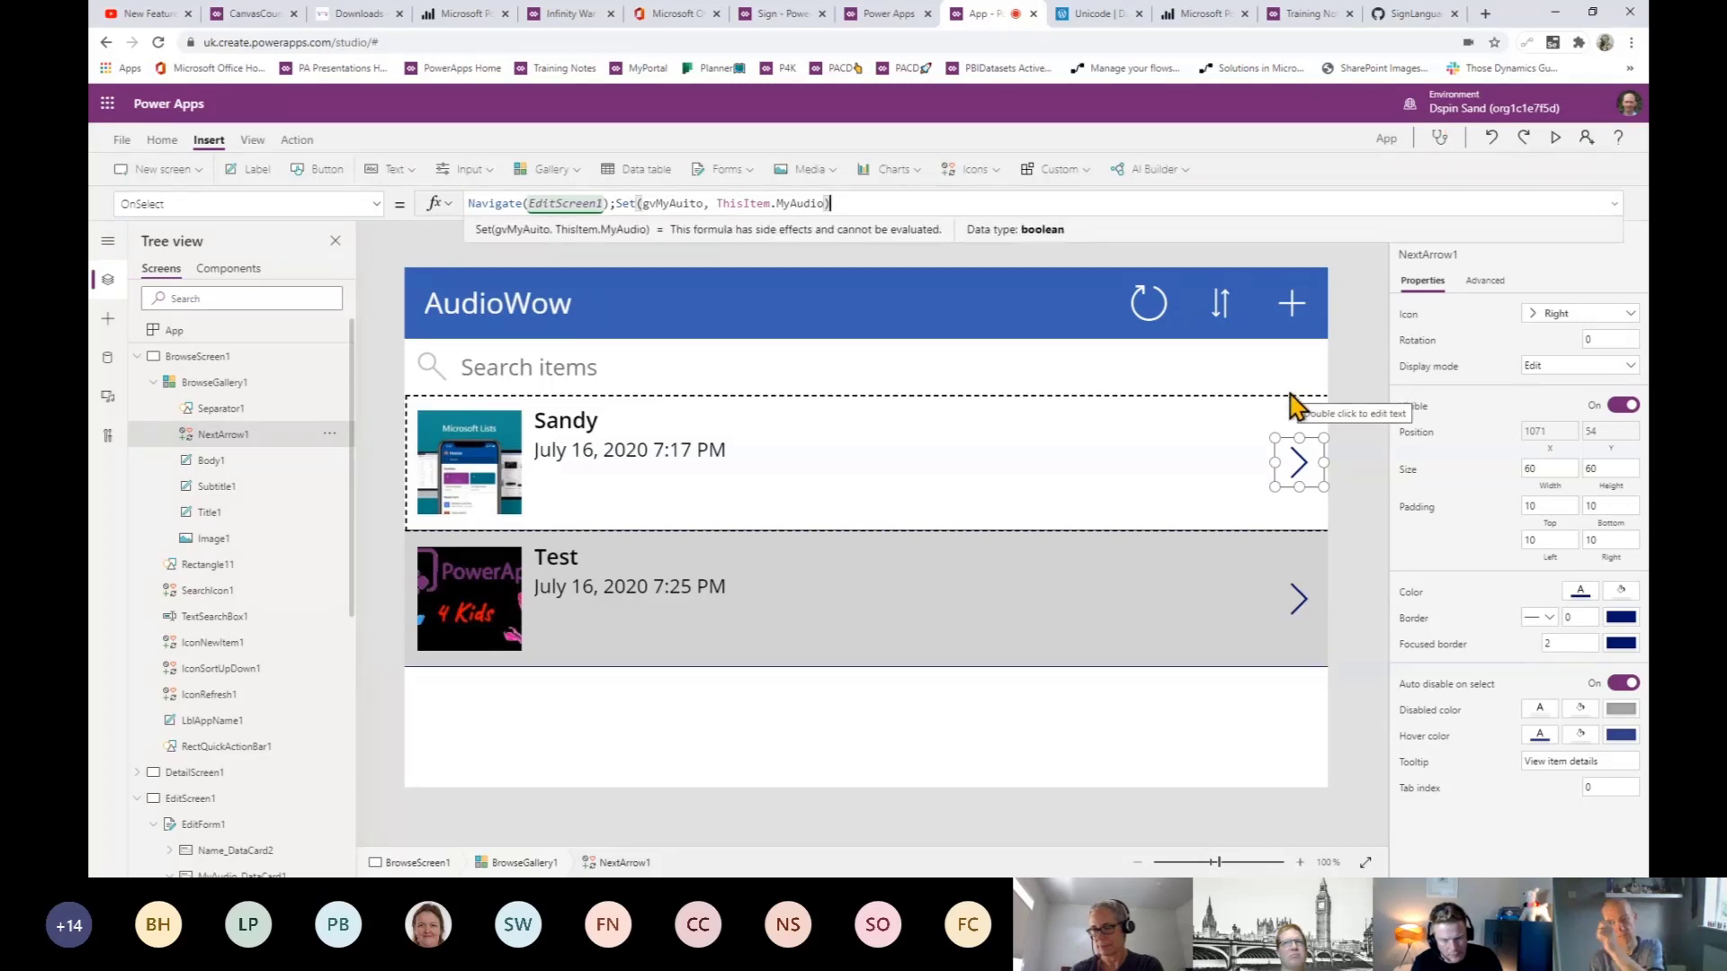
left_click(706, 216)
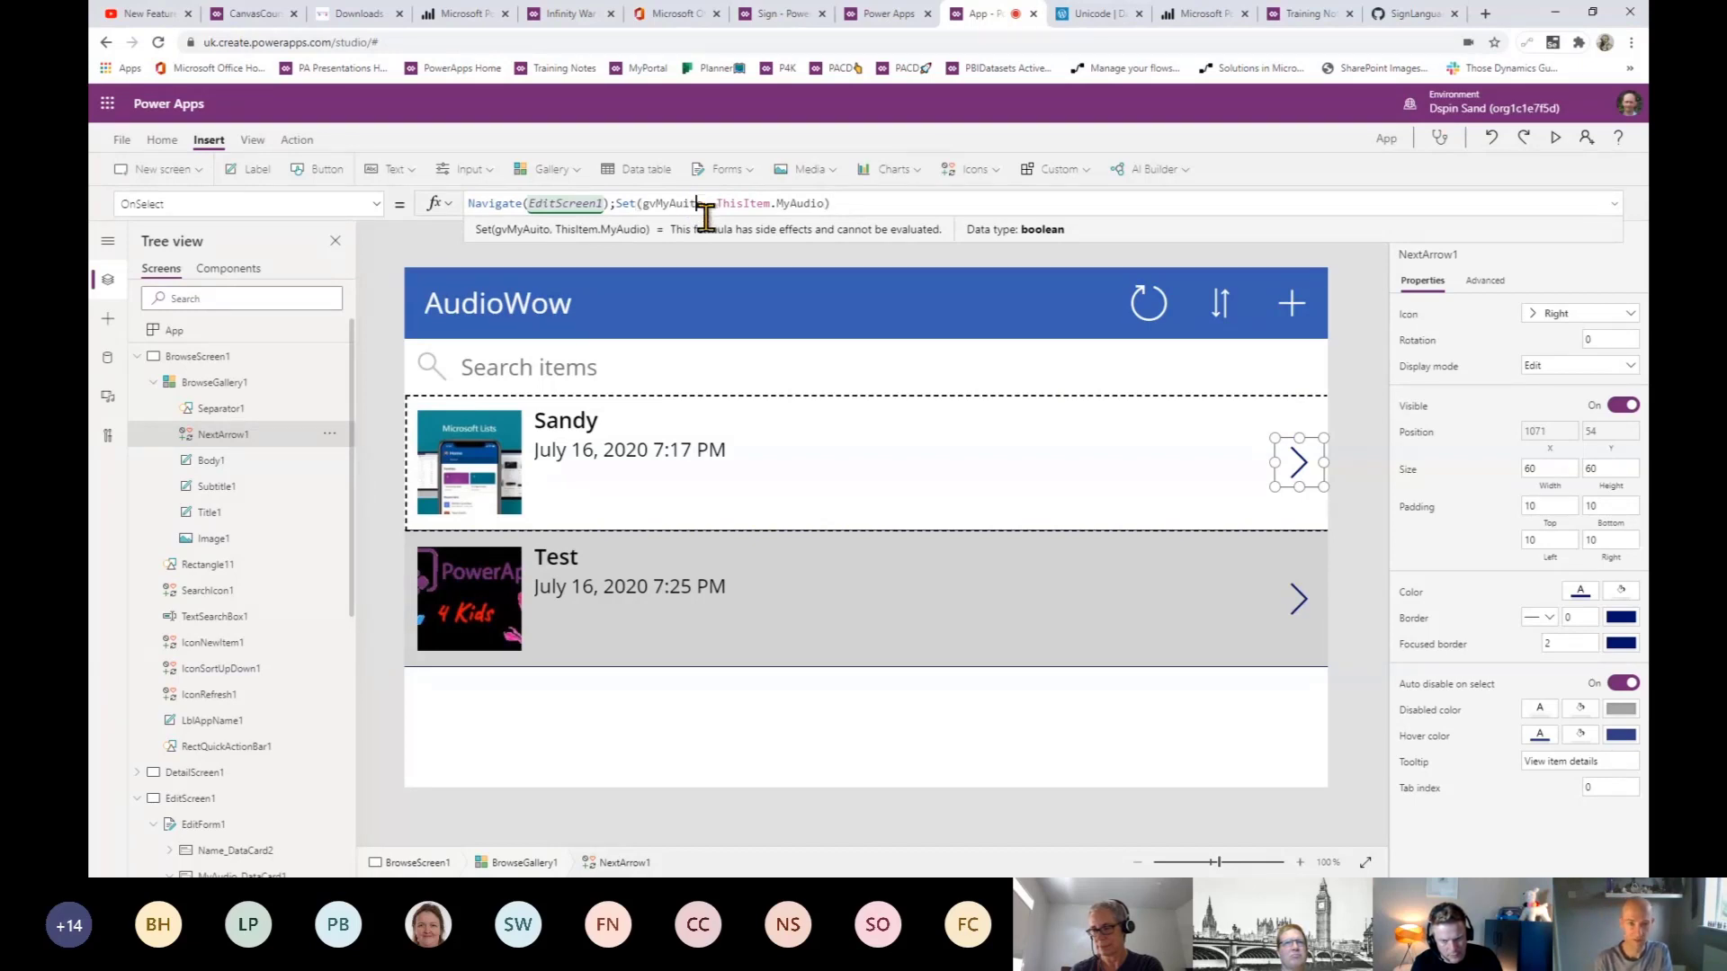
key("BackSpace")
key("BackSpace")
type("di")
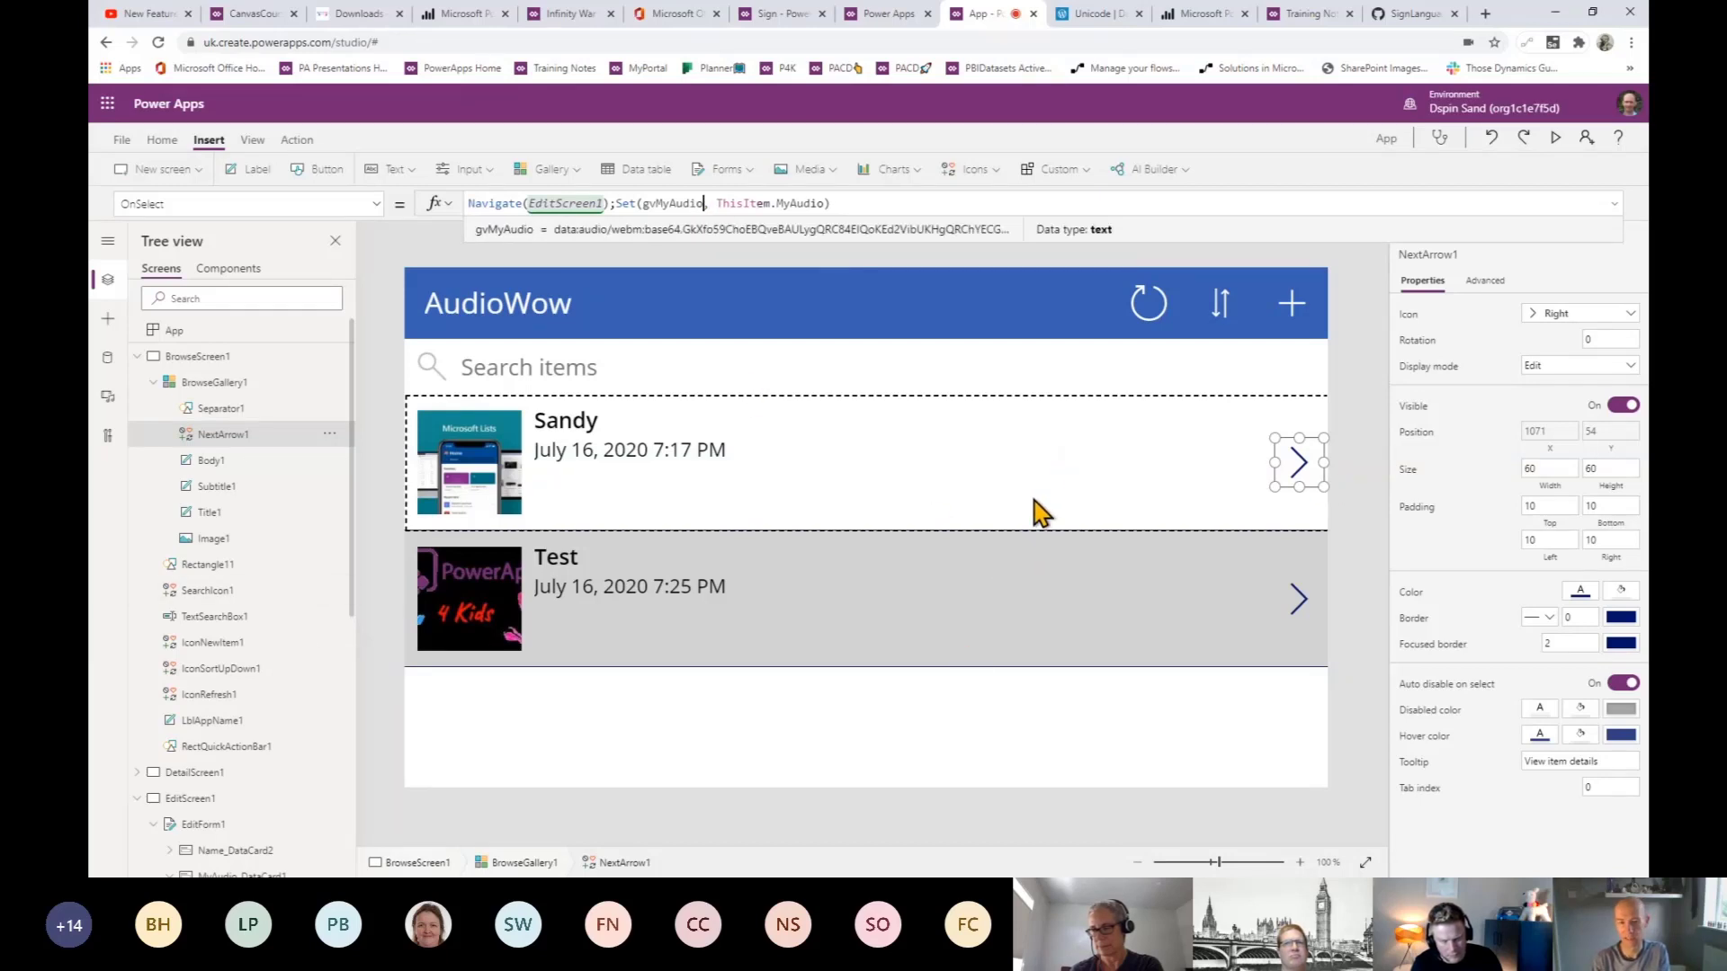
left_click(1362, 409)
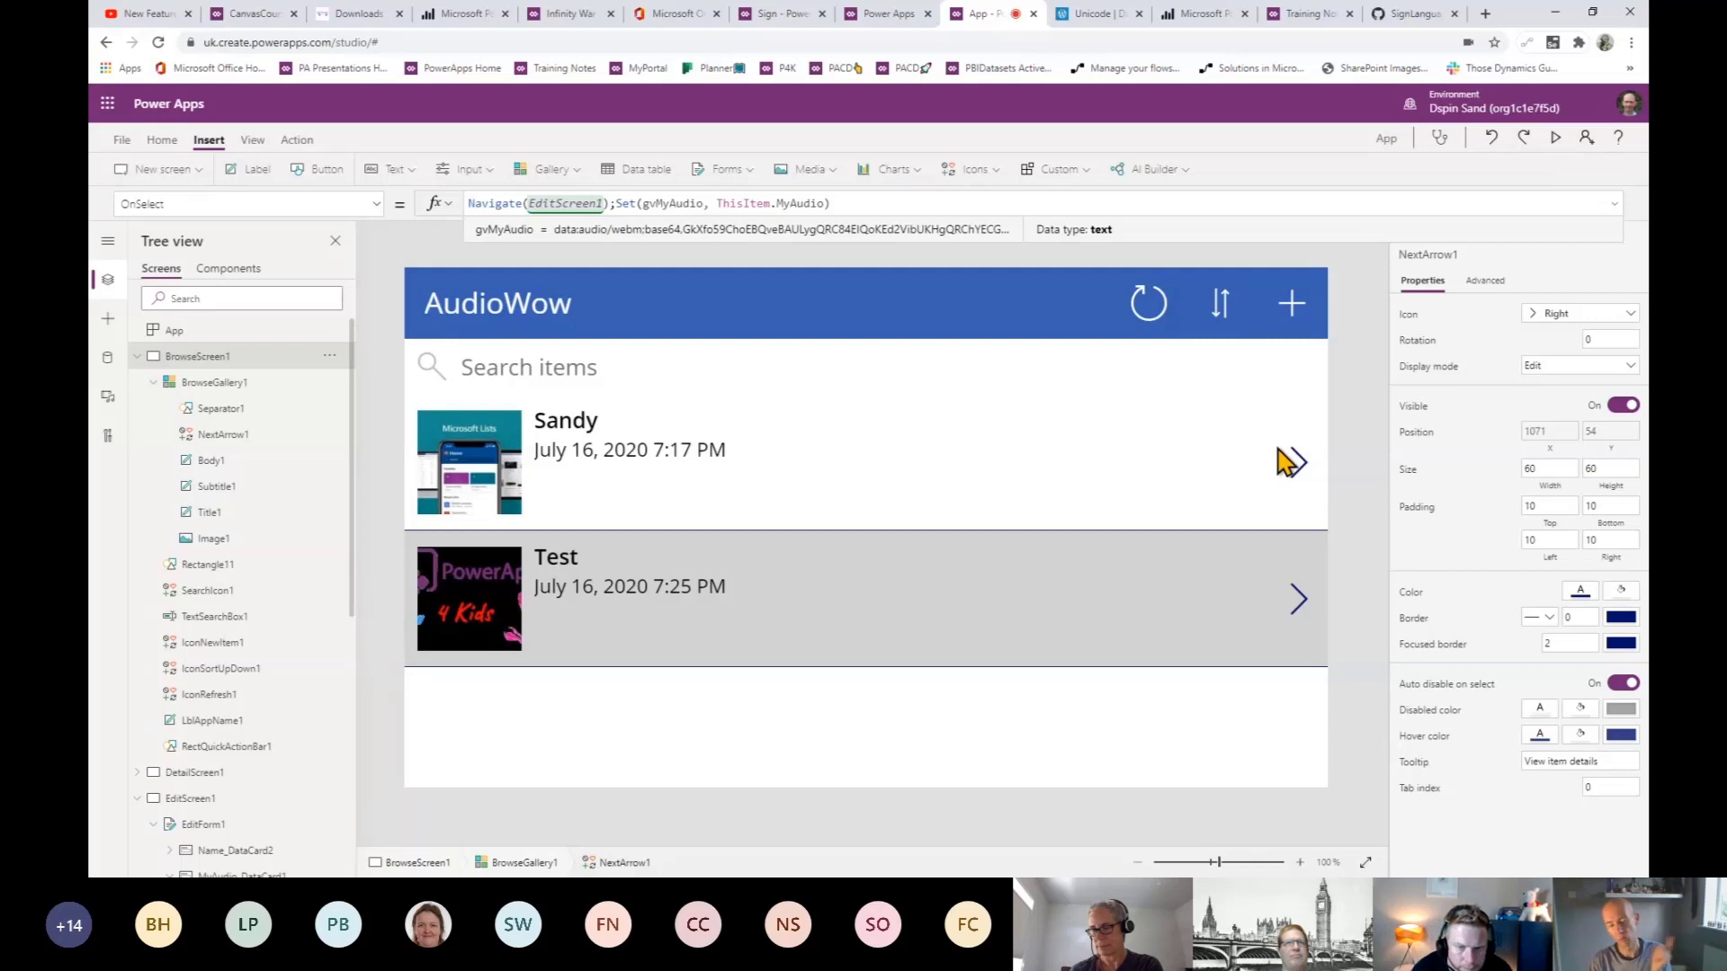
- In preview, open Sandy's record, record a new audio clip, and submit it
key("F5")
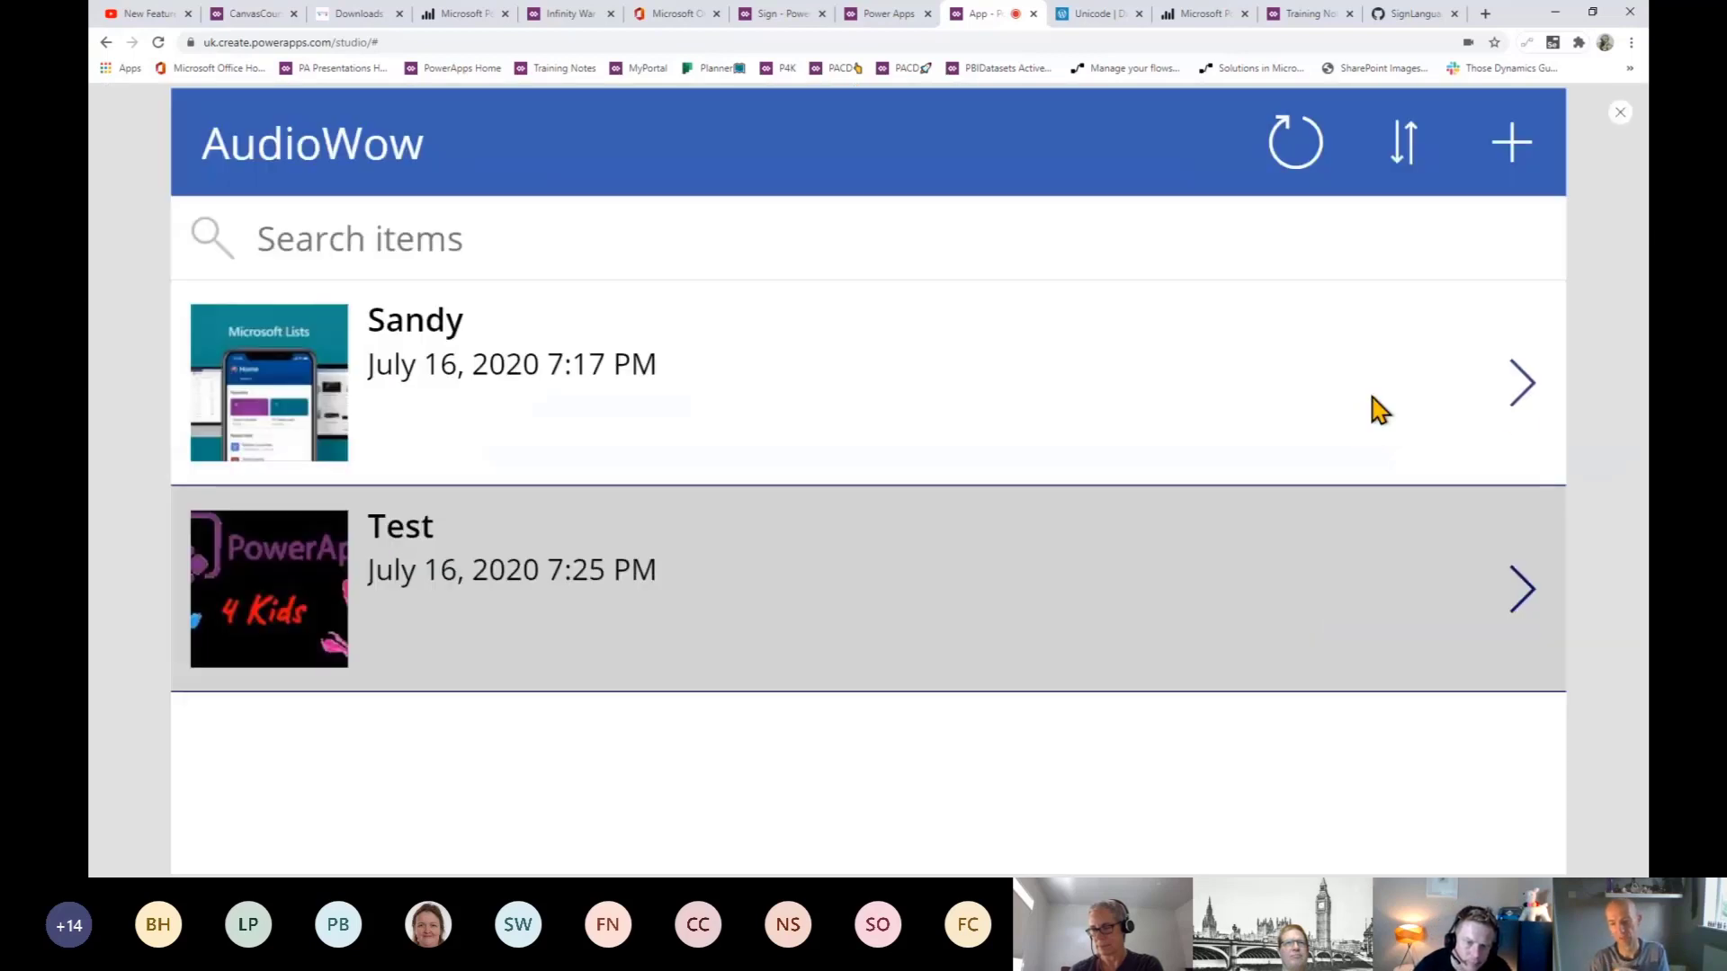
left_click(1524, 398)
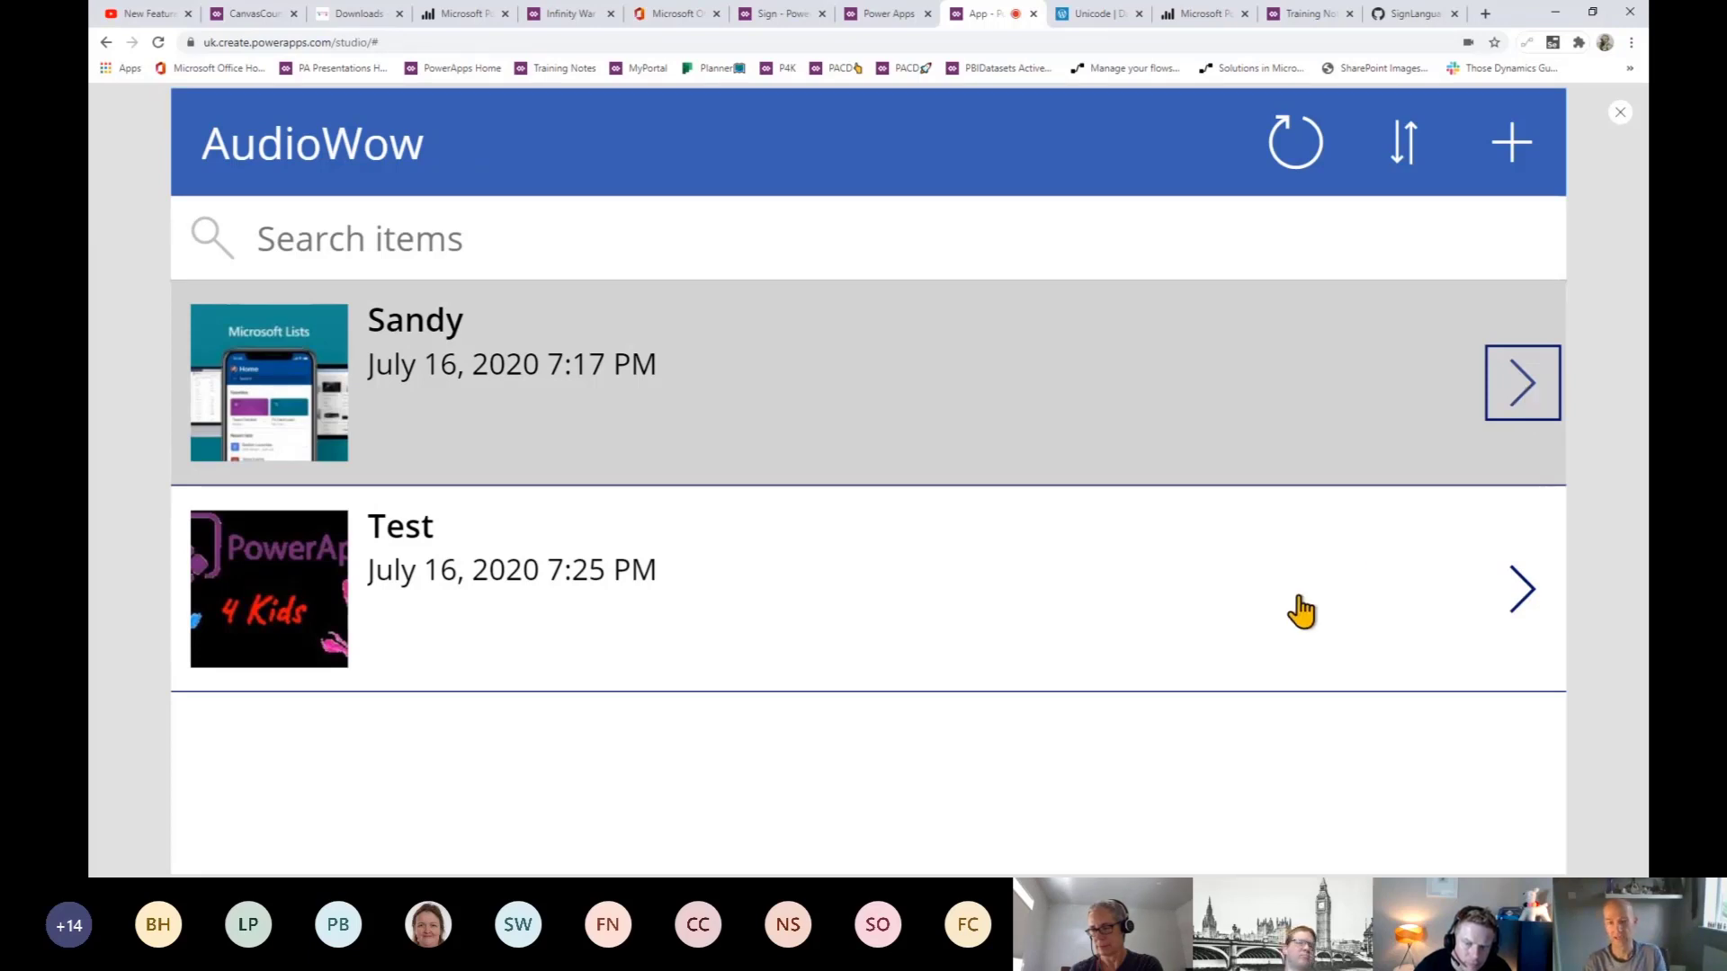
left_click(1526, 406)
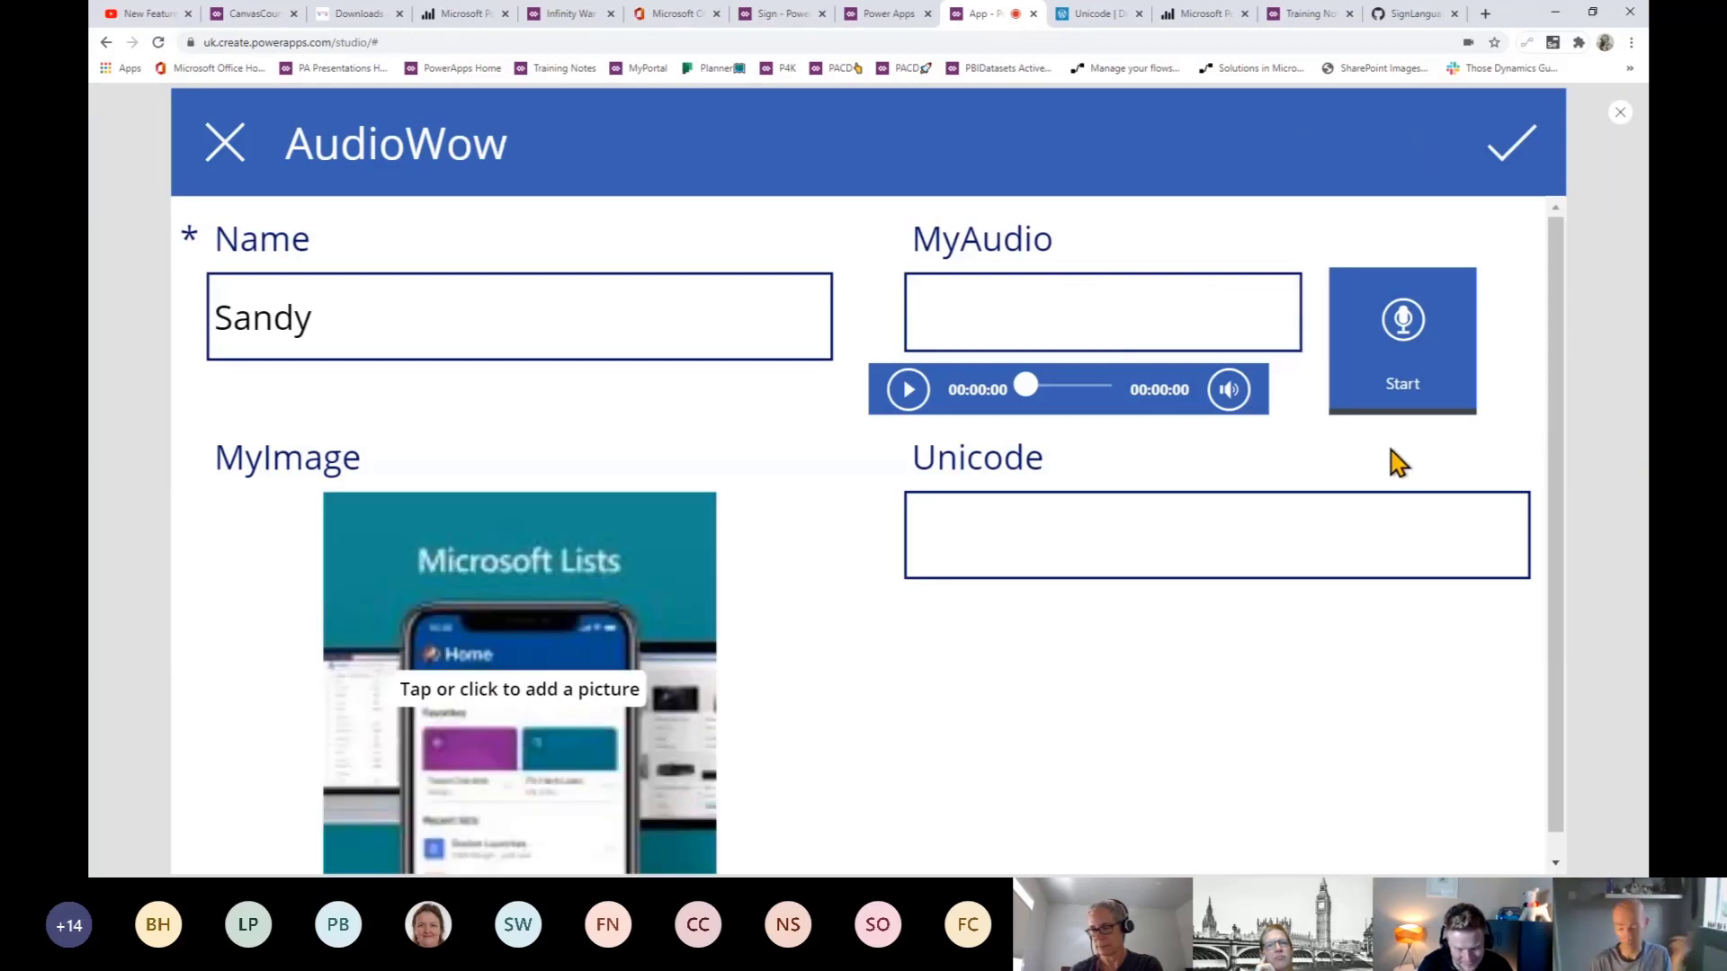
left_click(1408, 360)
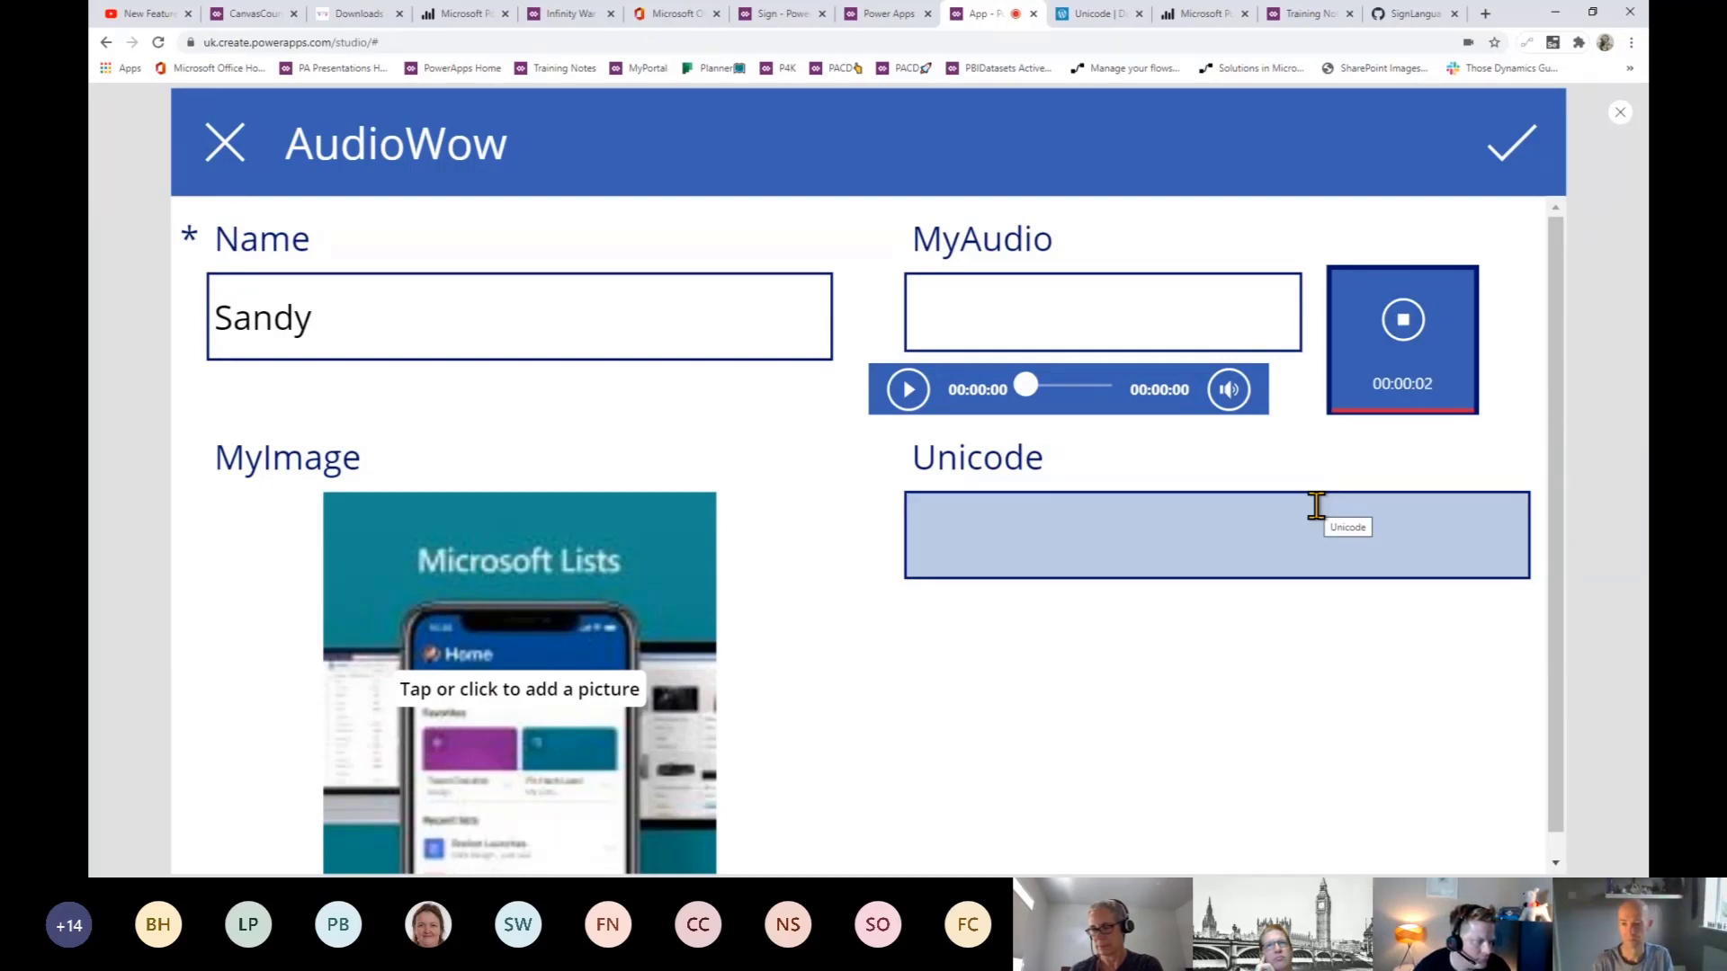
left_click(1402, 351)
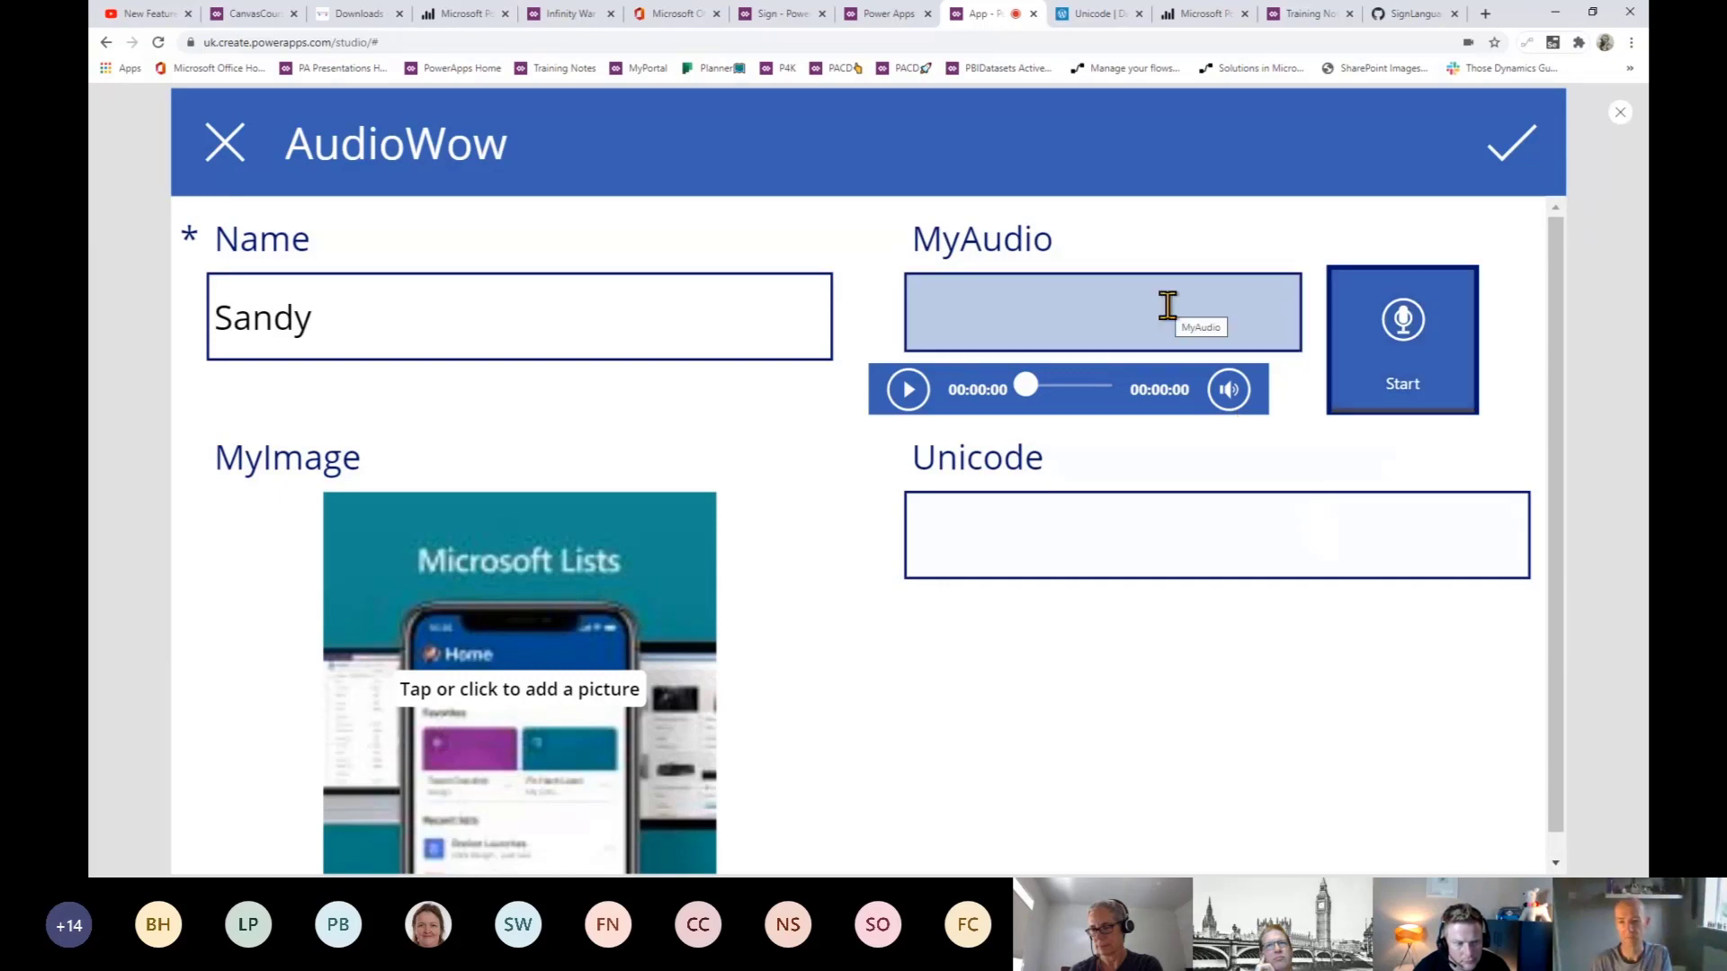
left_click(1497, 187)
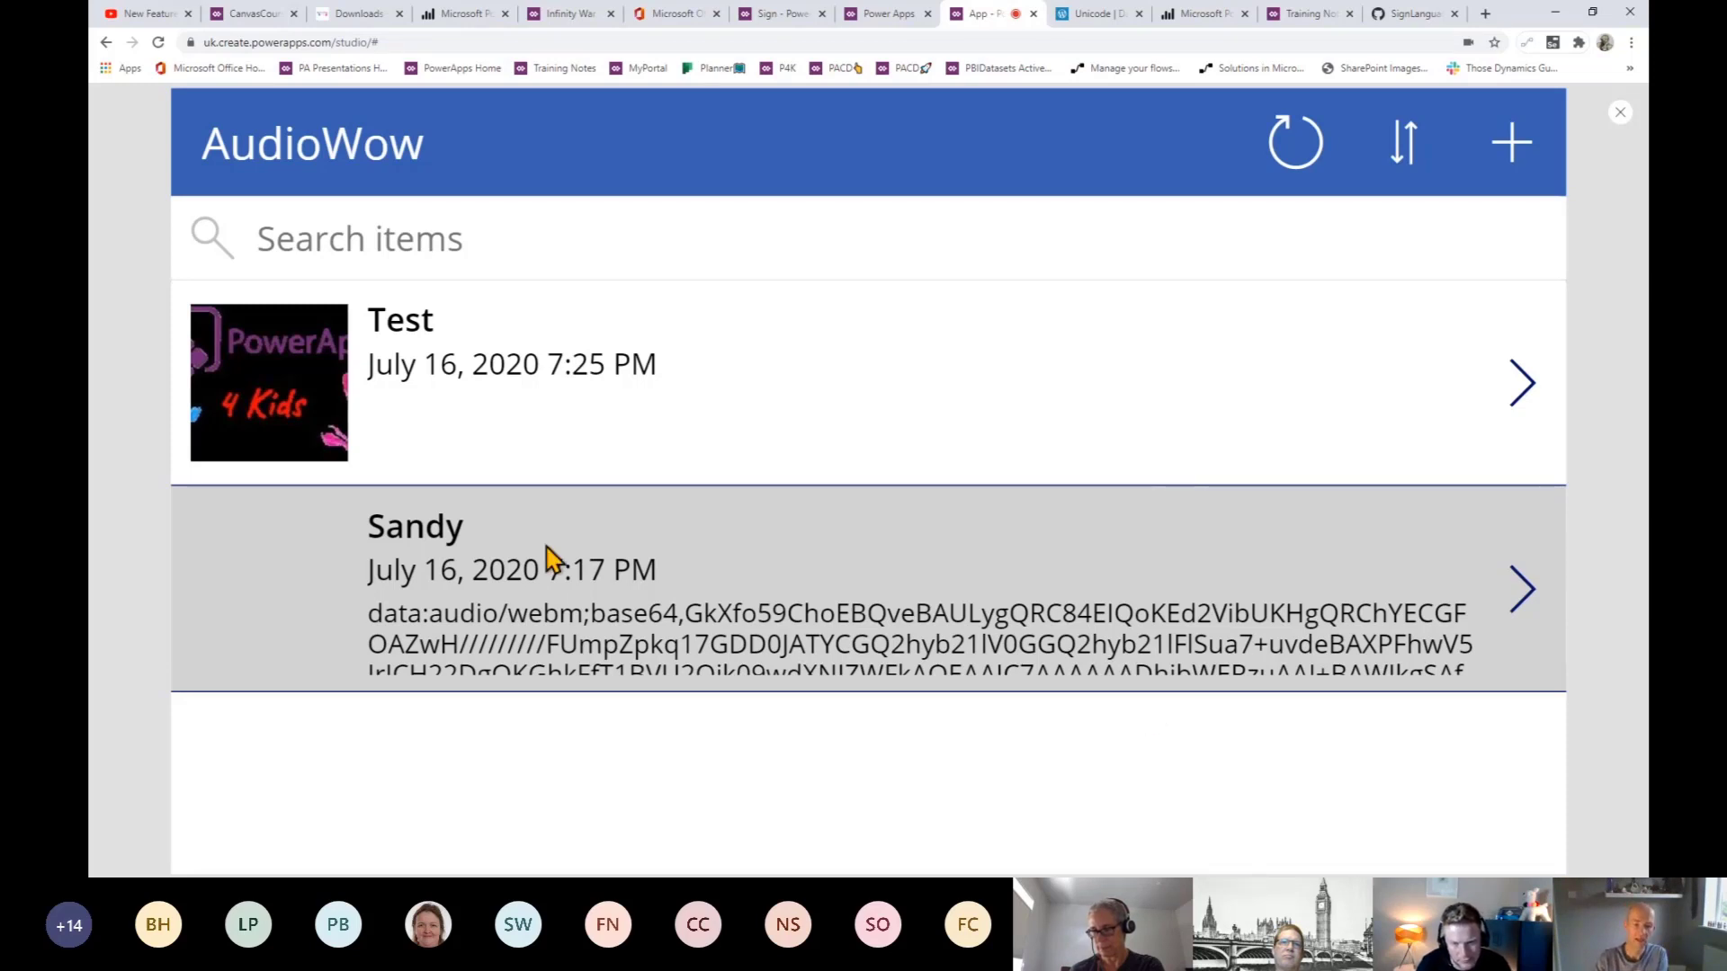
- Check Sandy's saved base64 audio text, open its detail screen, and go back
double_click(600, 621)
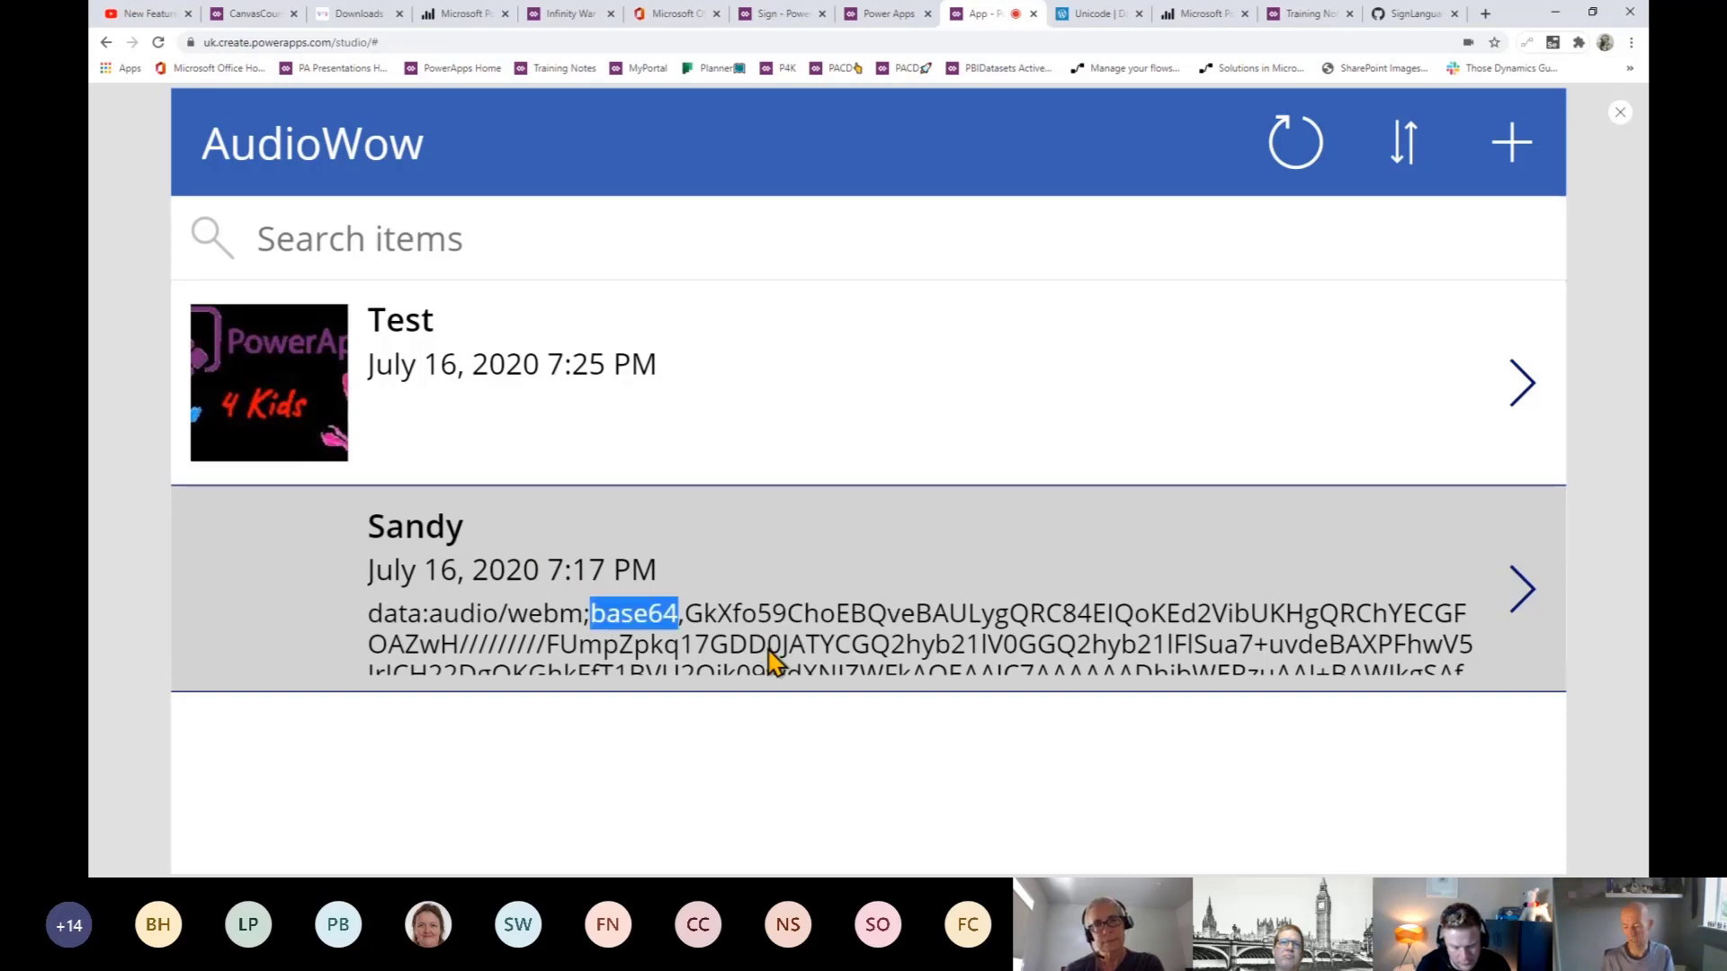
left_click(769, 659)
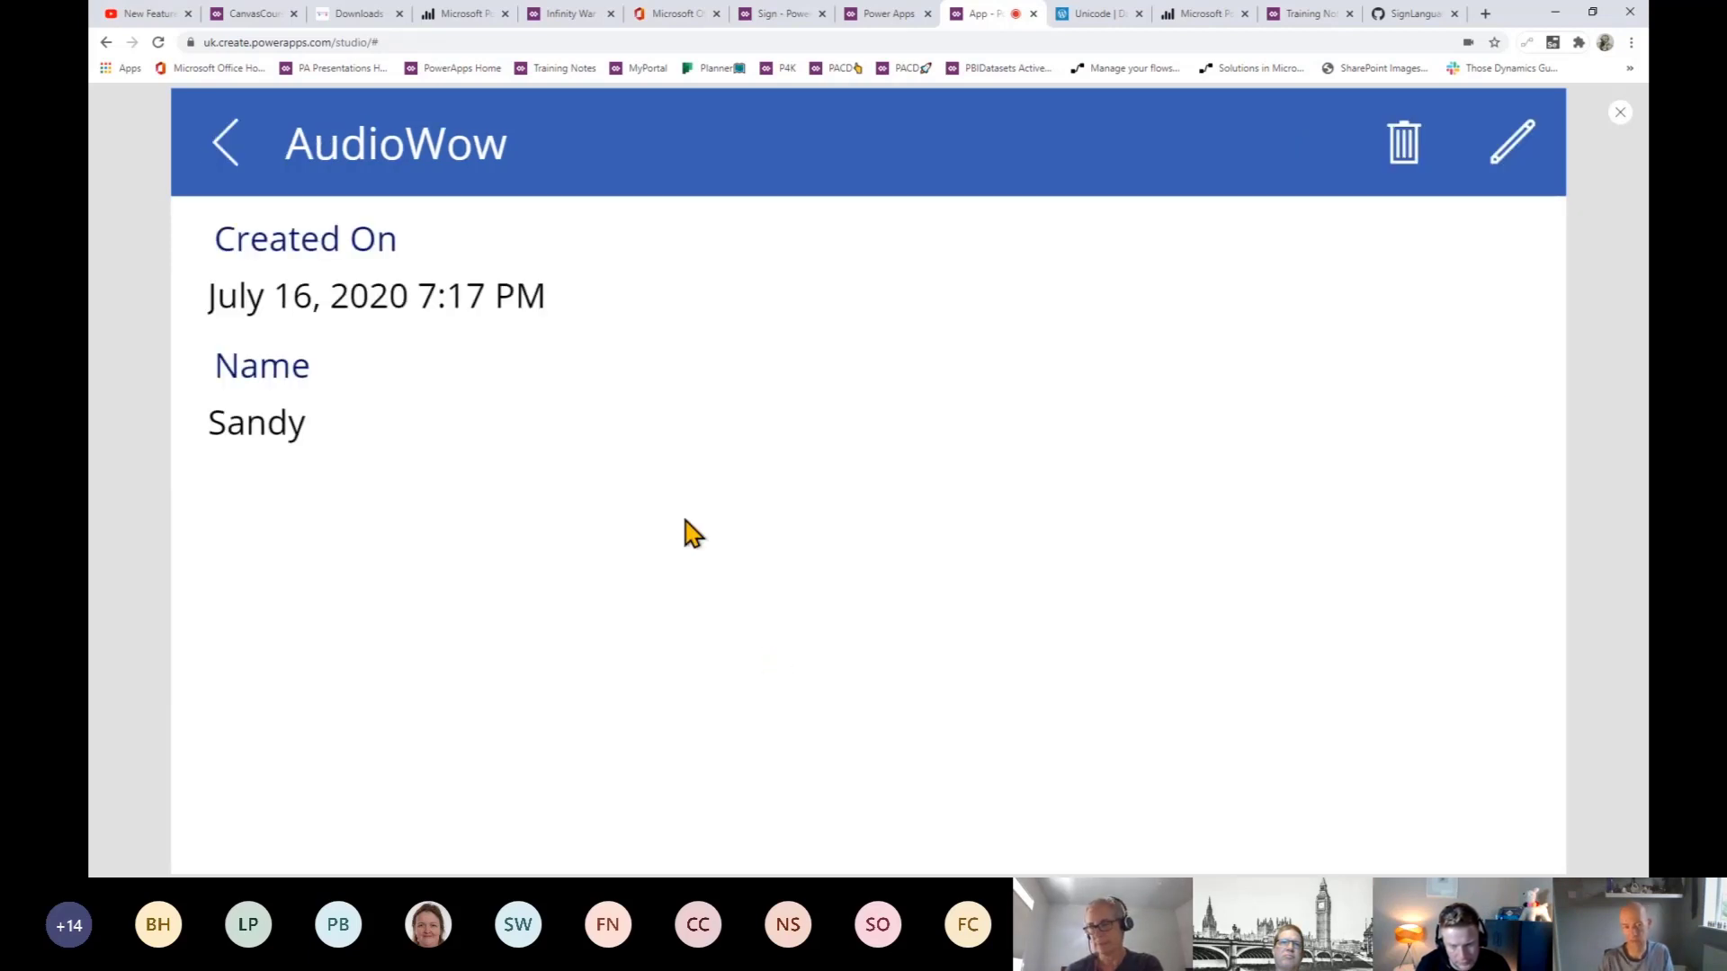
left_click(227, 144)
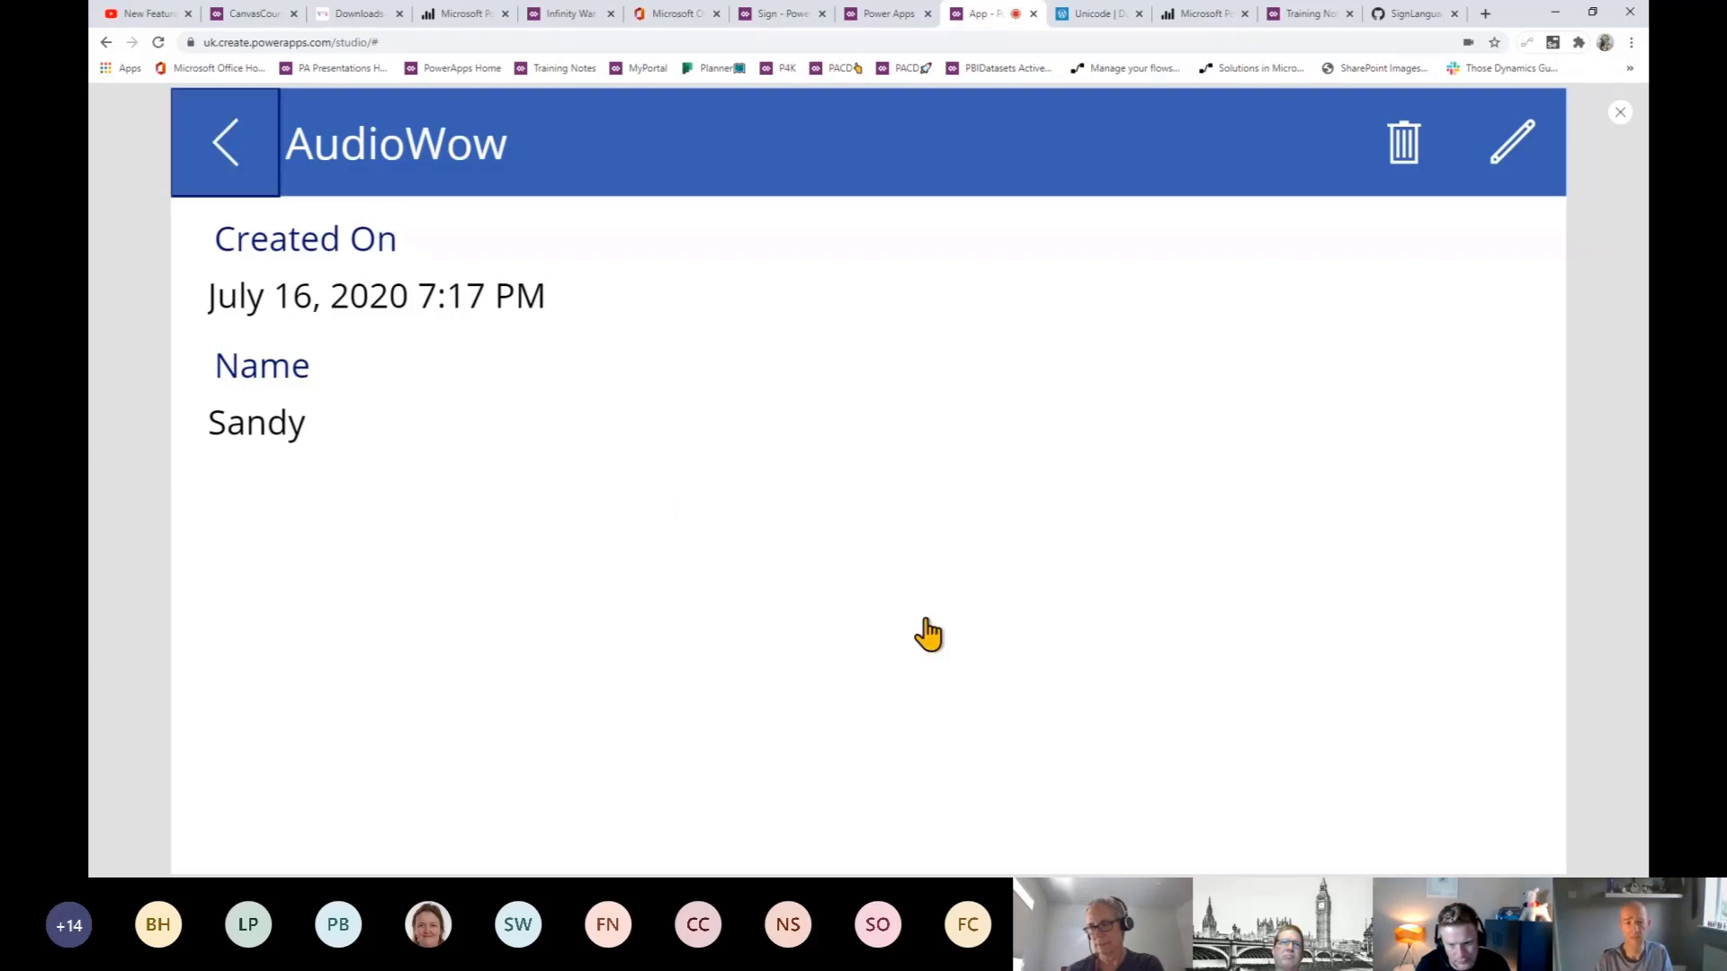
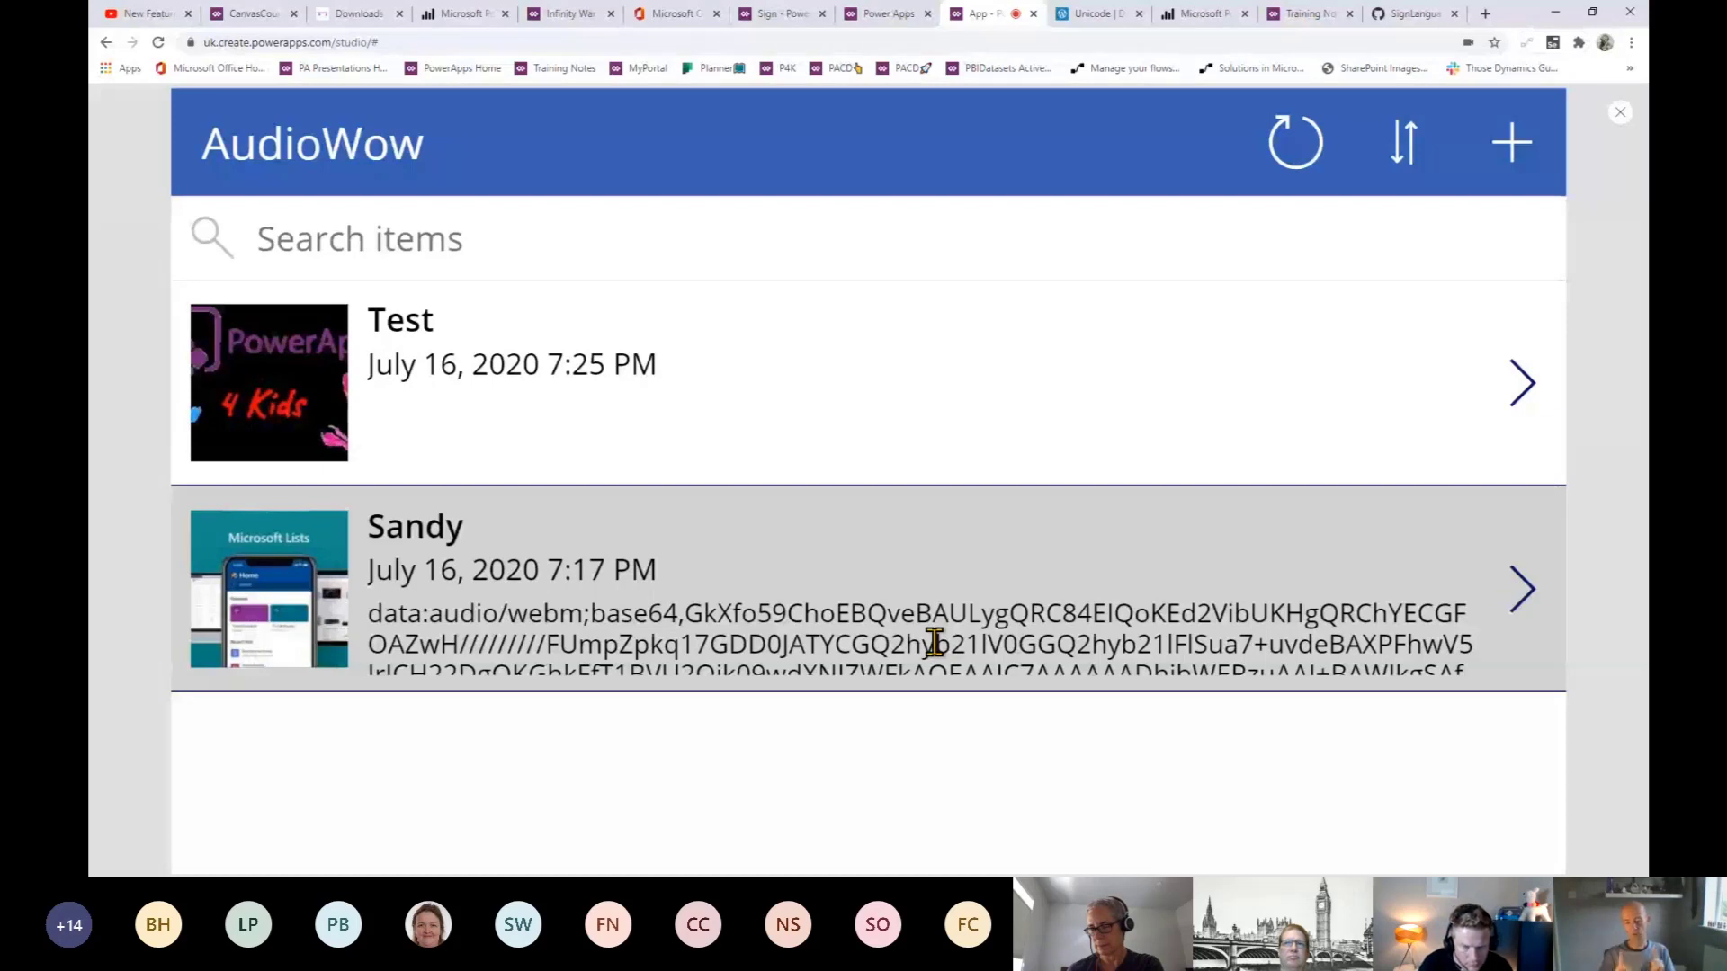
- Bring up the make.powerapps.com Create page with its three ways to make an app
left_click(874, 18)
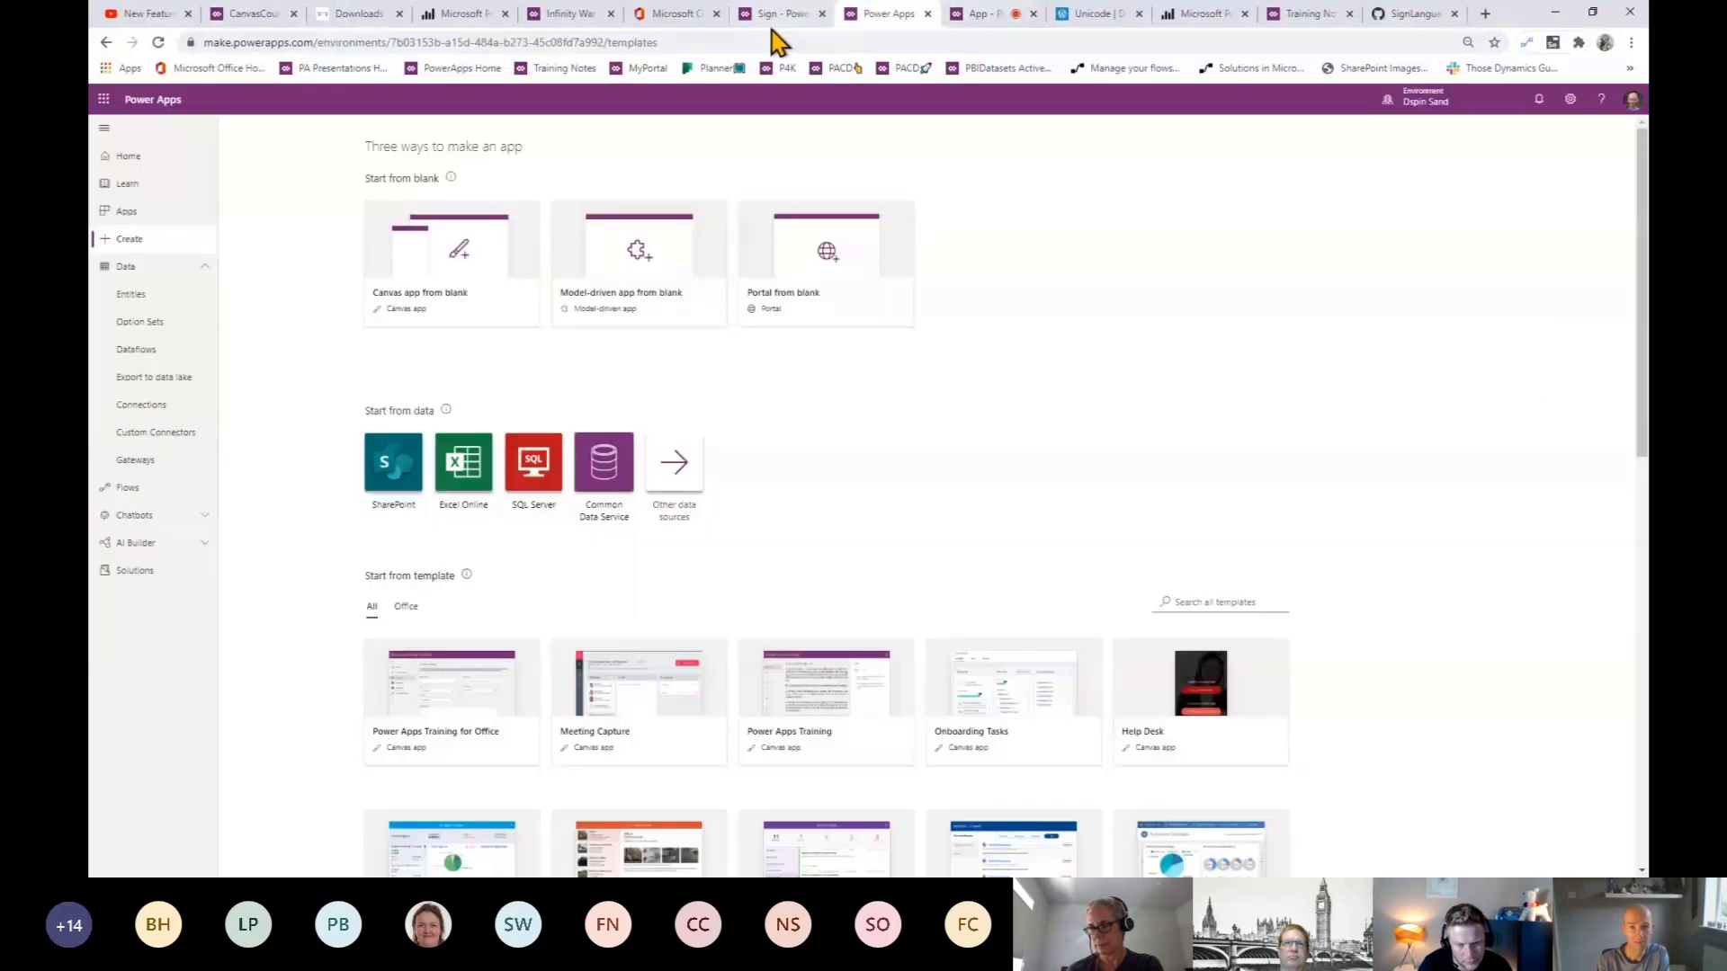
- In the course explorer, inspect the Voice Notes lesson point's Point and PointUrl fields
left_click(254, 16)
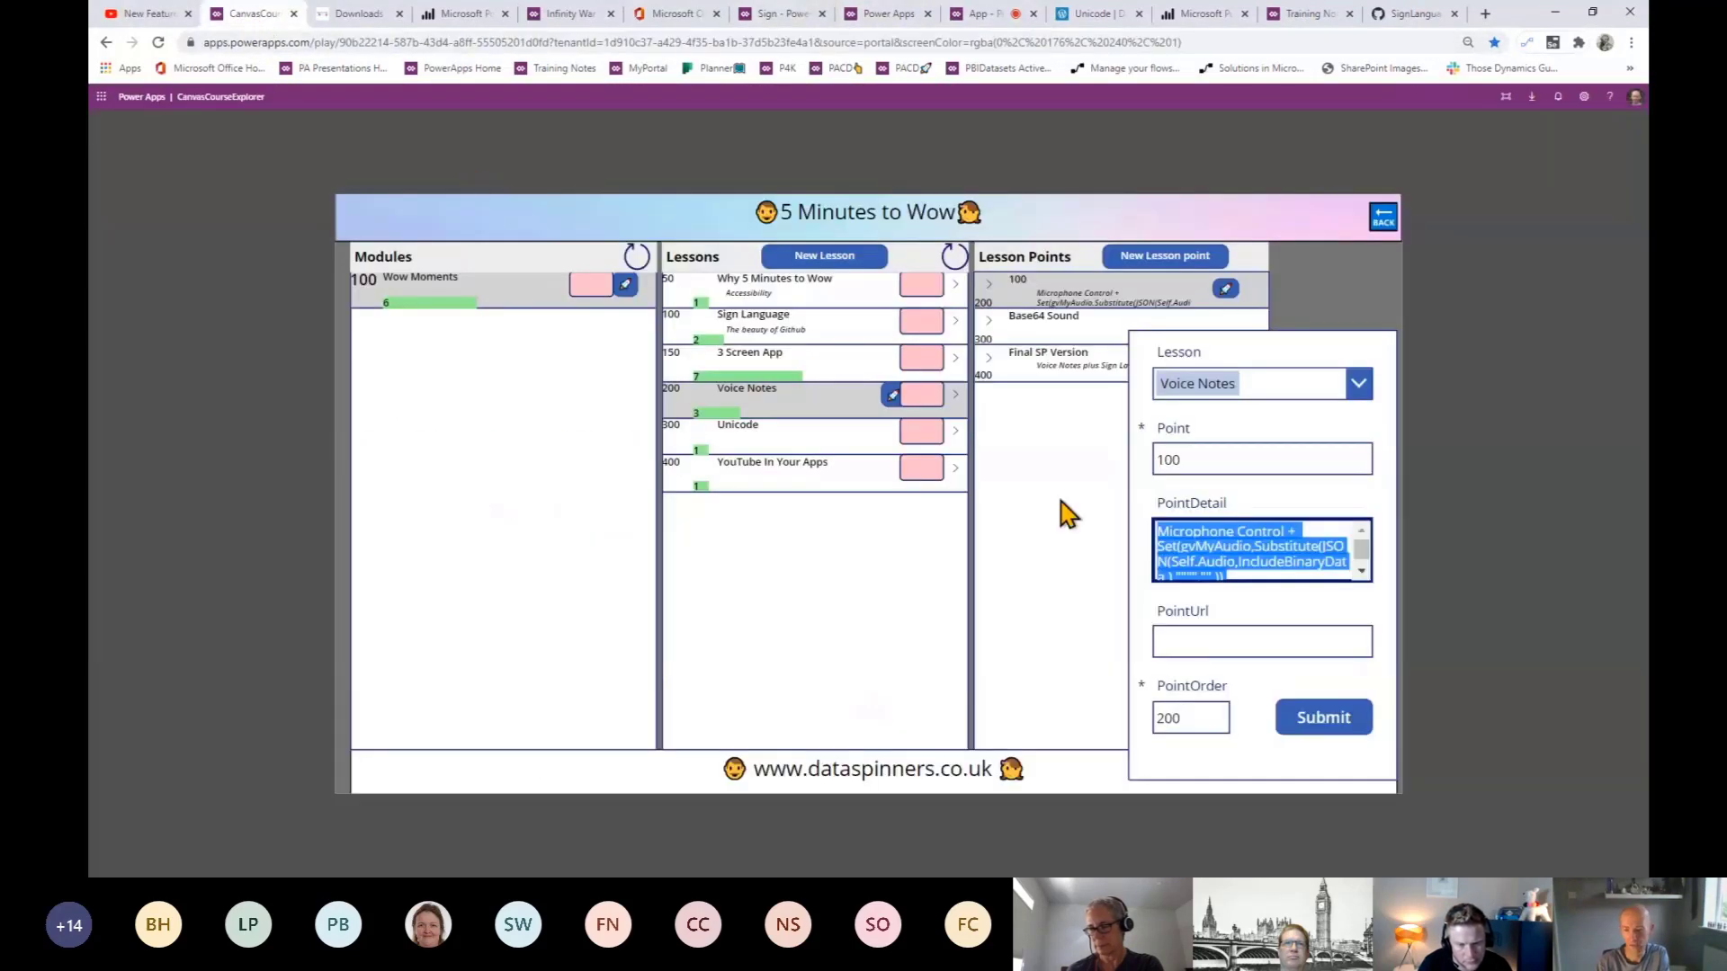
left_click(1030, 526)
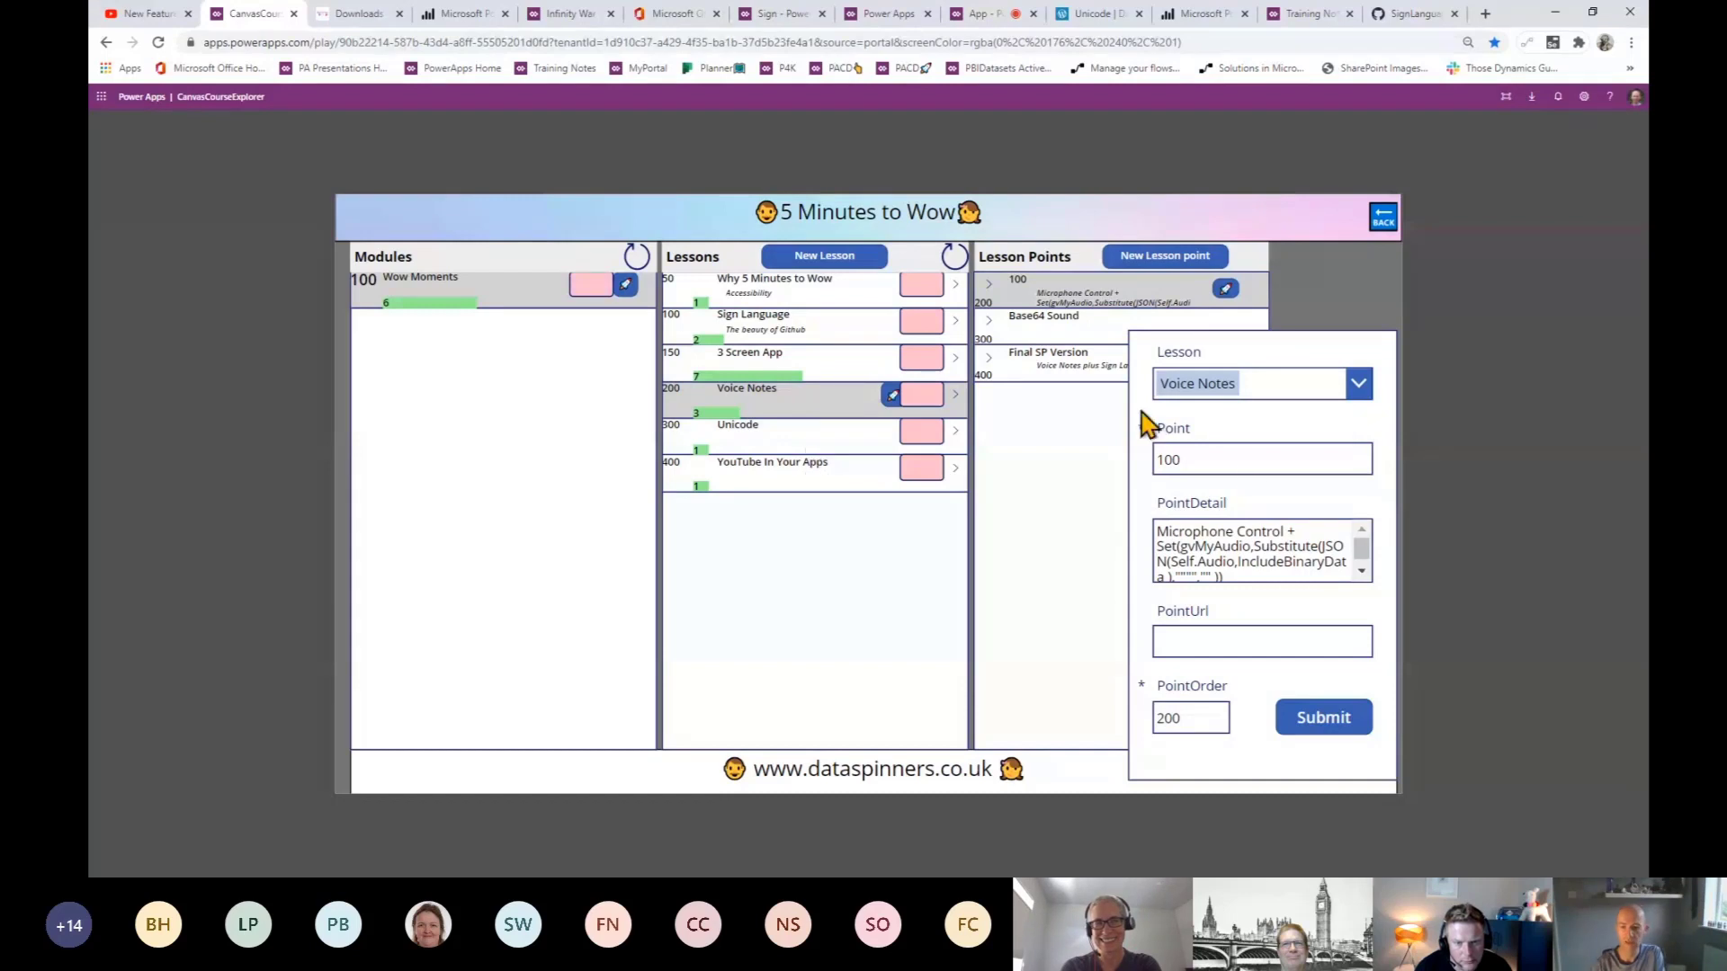
left_click(1223, 460)
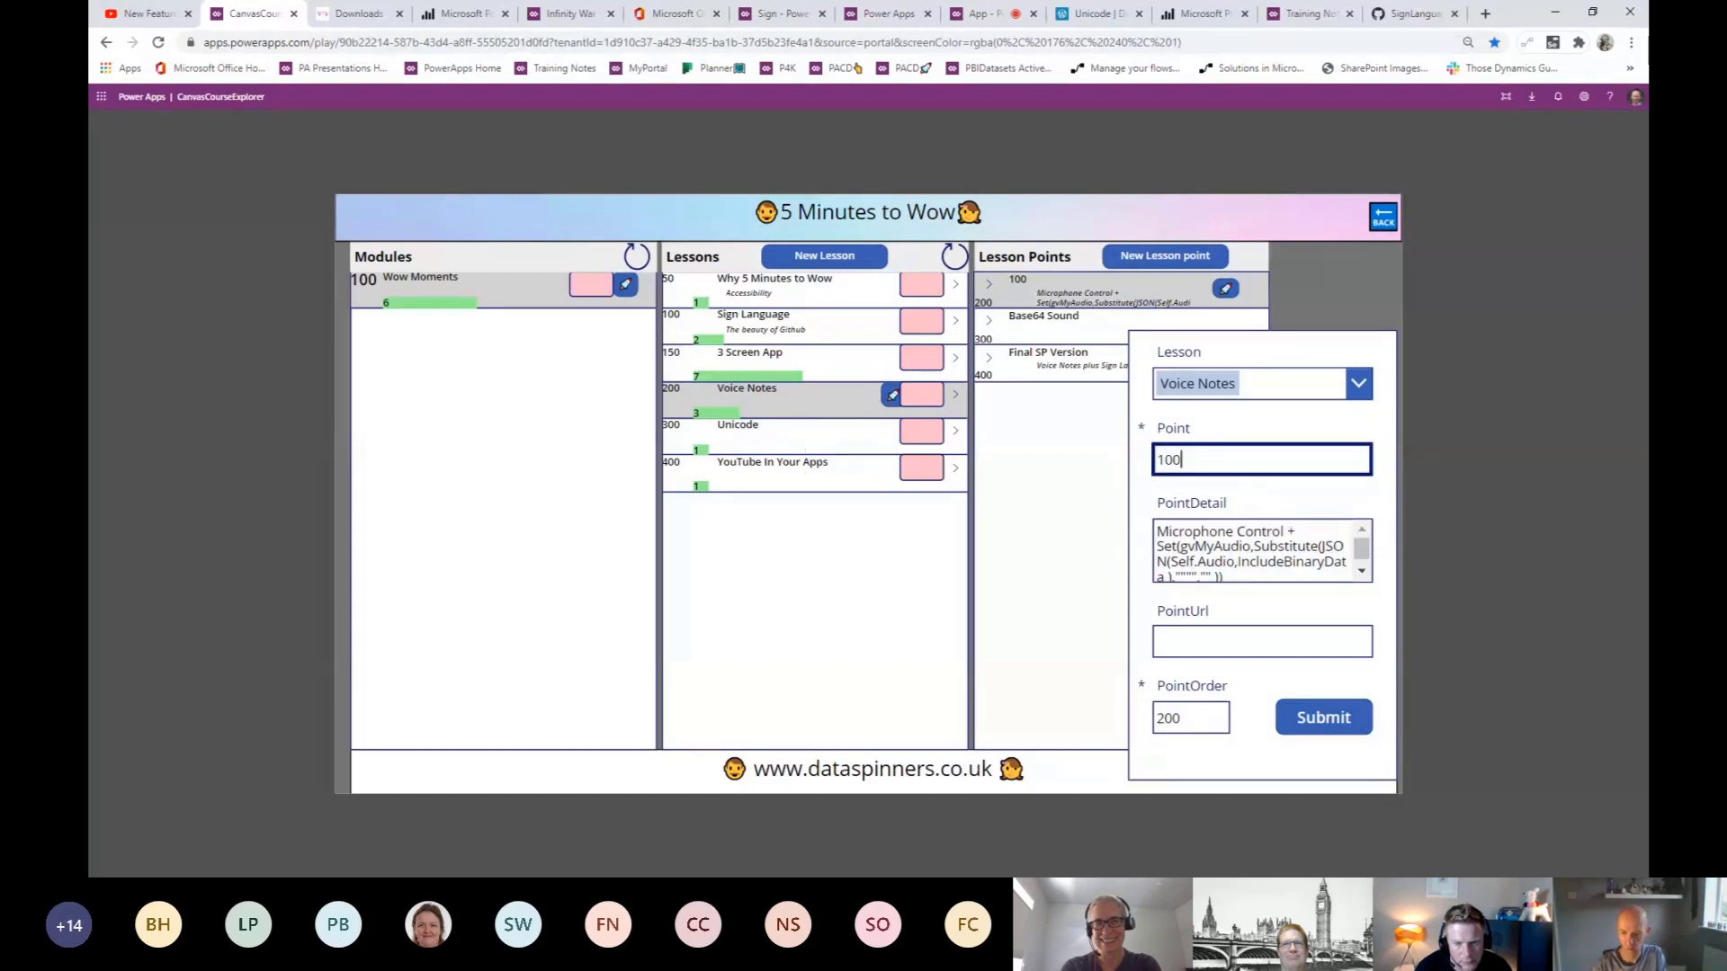
left_click(1203, 645)
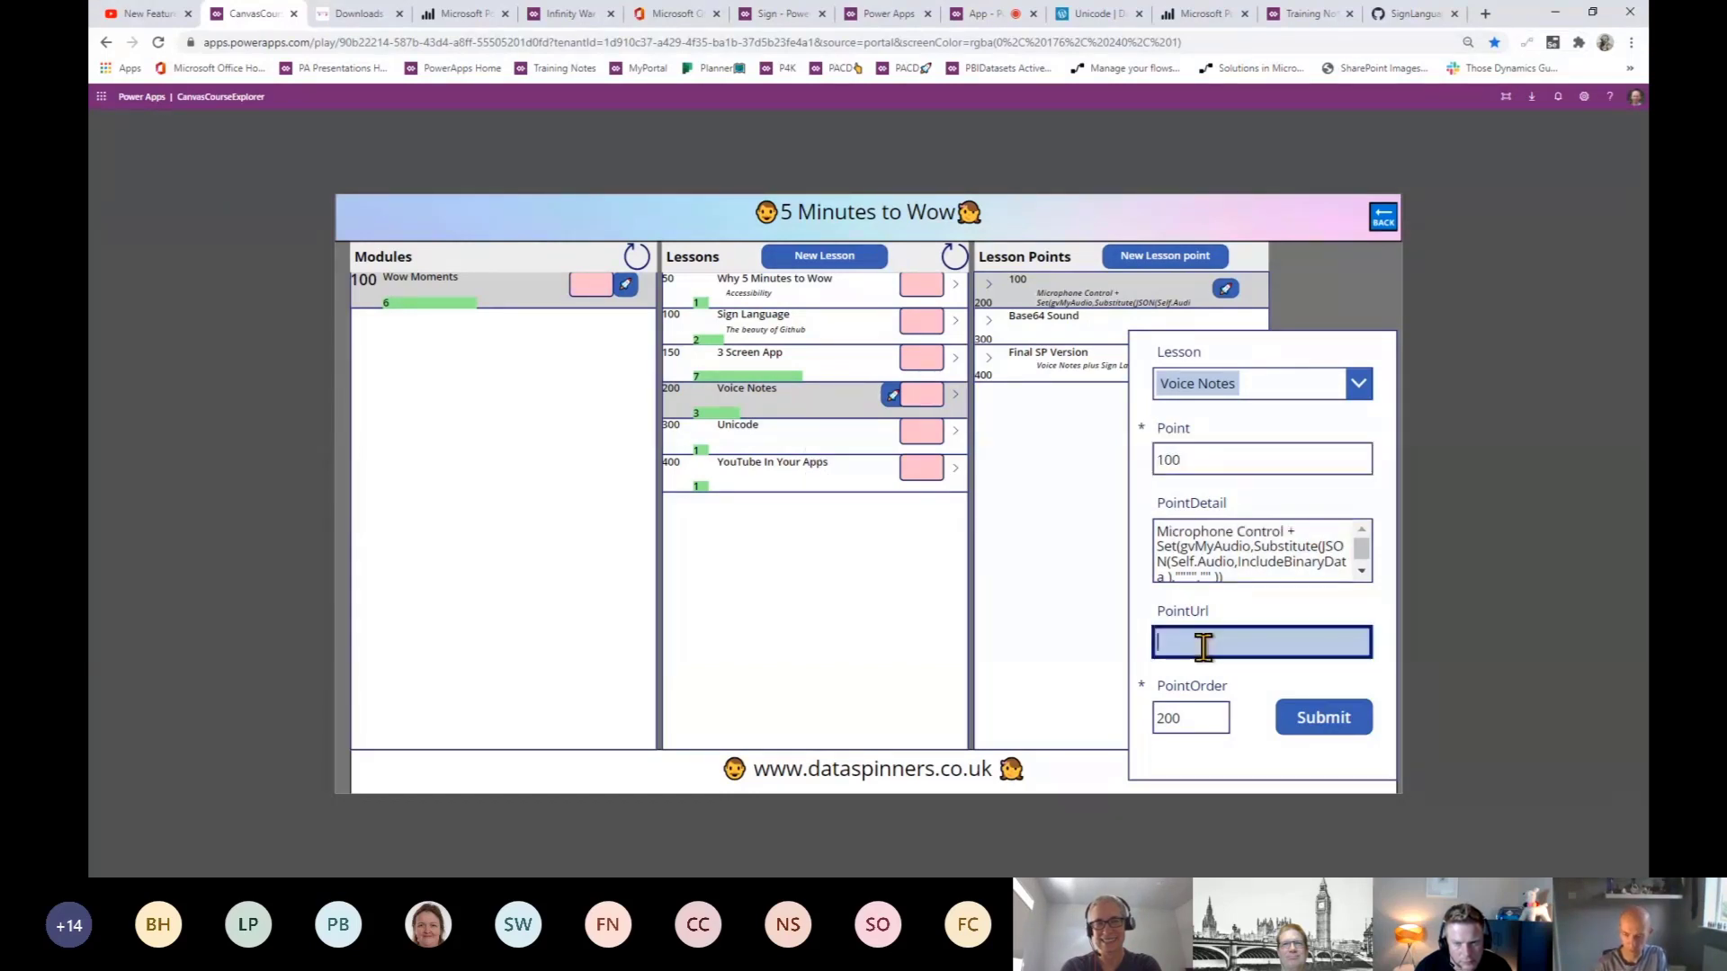
- Try the Win+. emoji picker, dismiss it, and move to the Training Notes app
key("super+period")
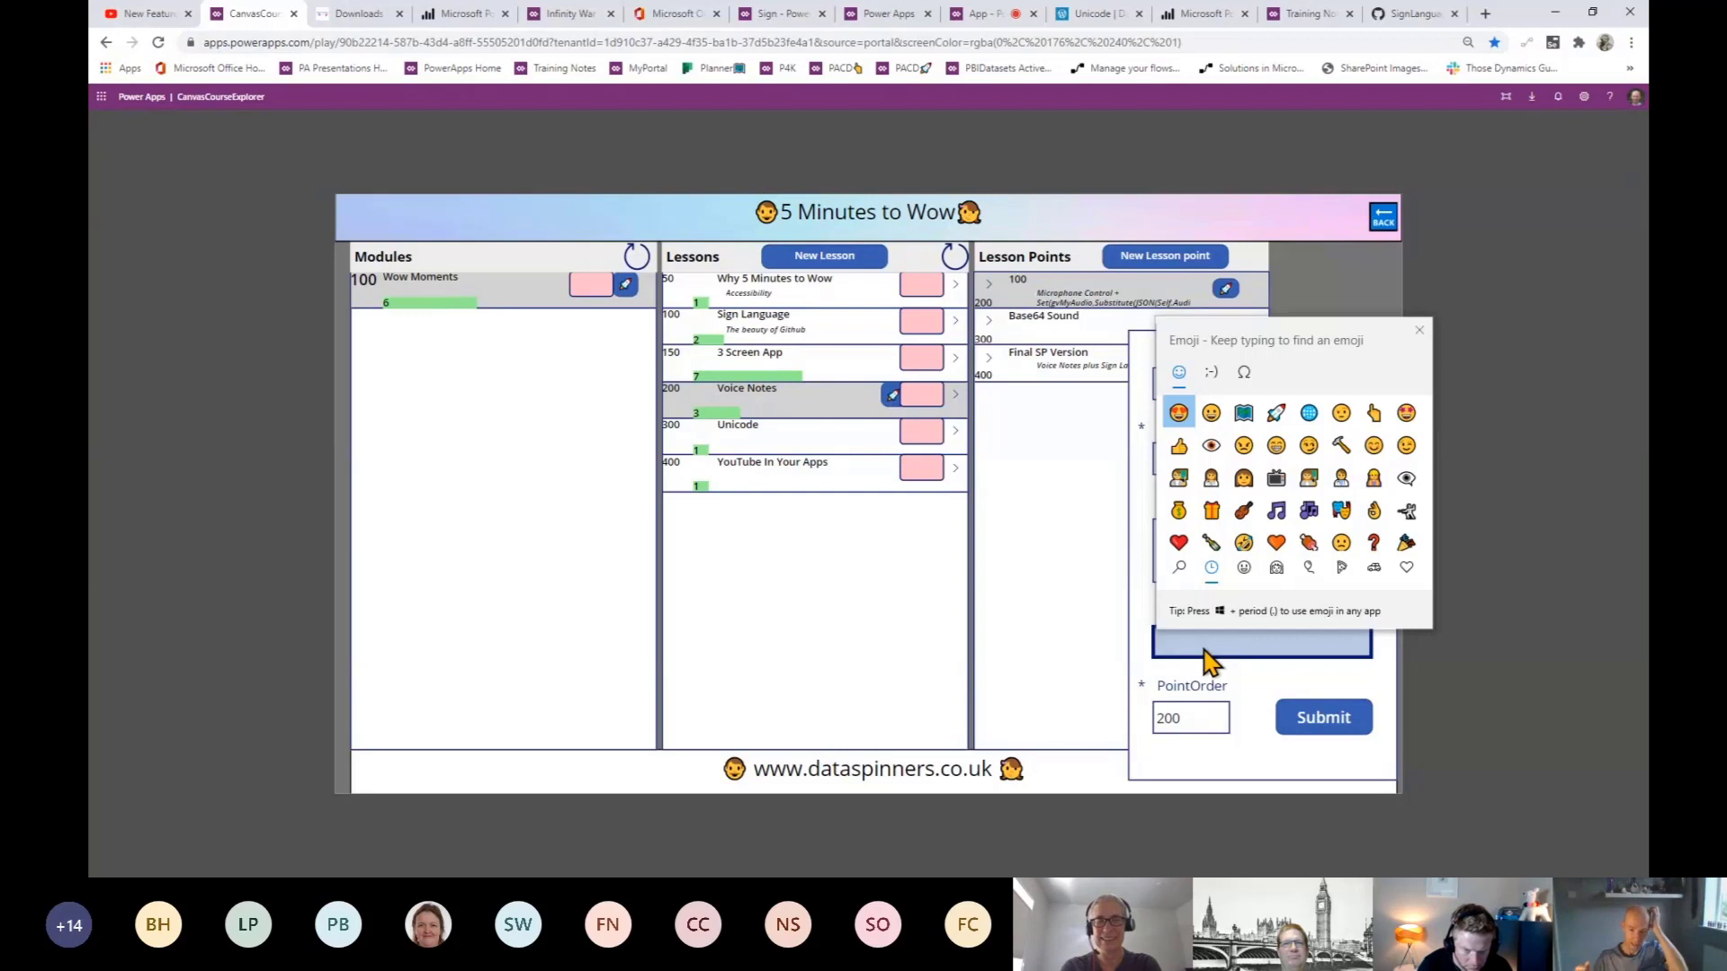
left_click(1422, 334)
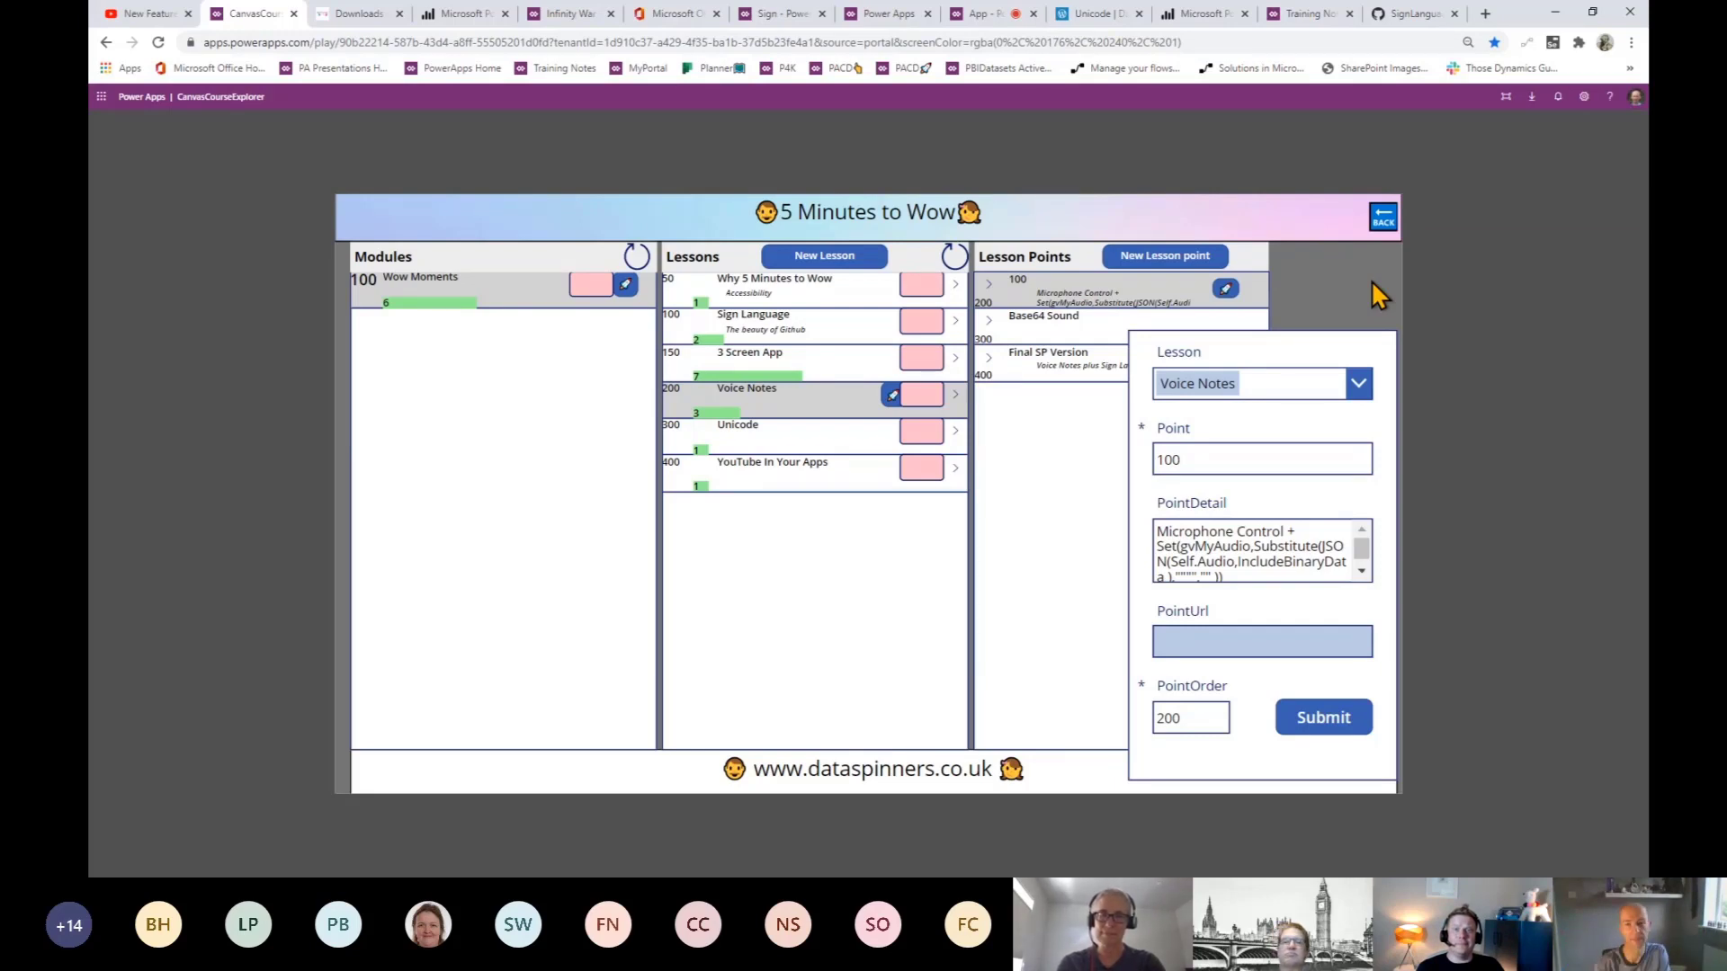
left_click(1308, 16)
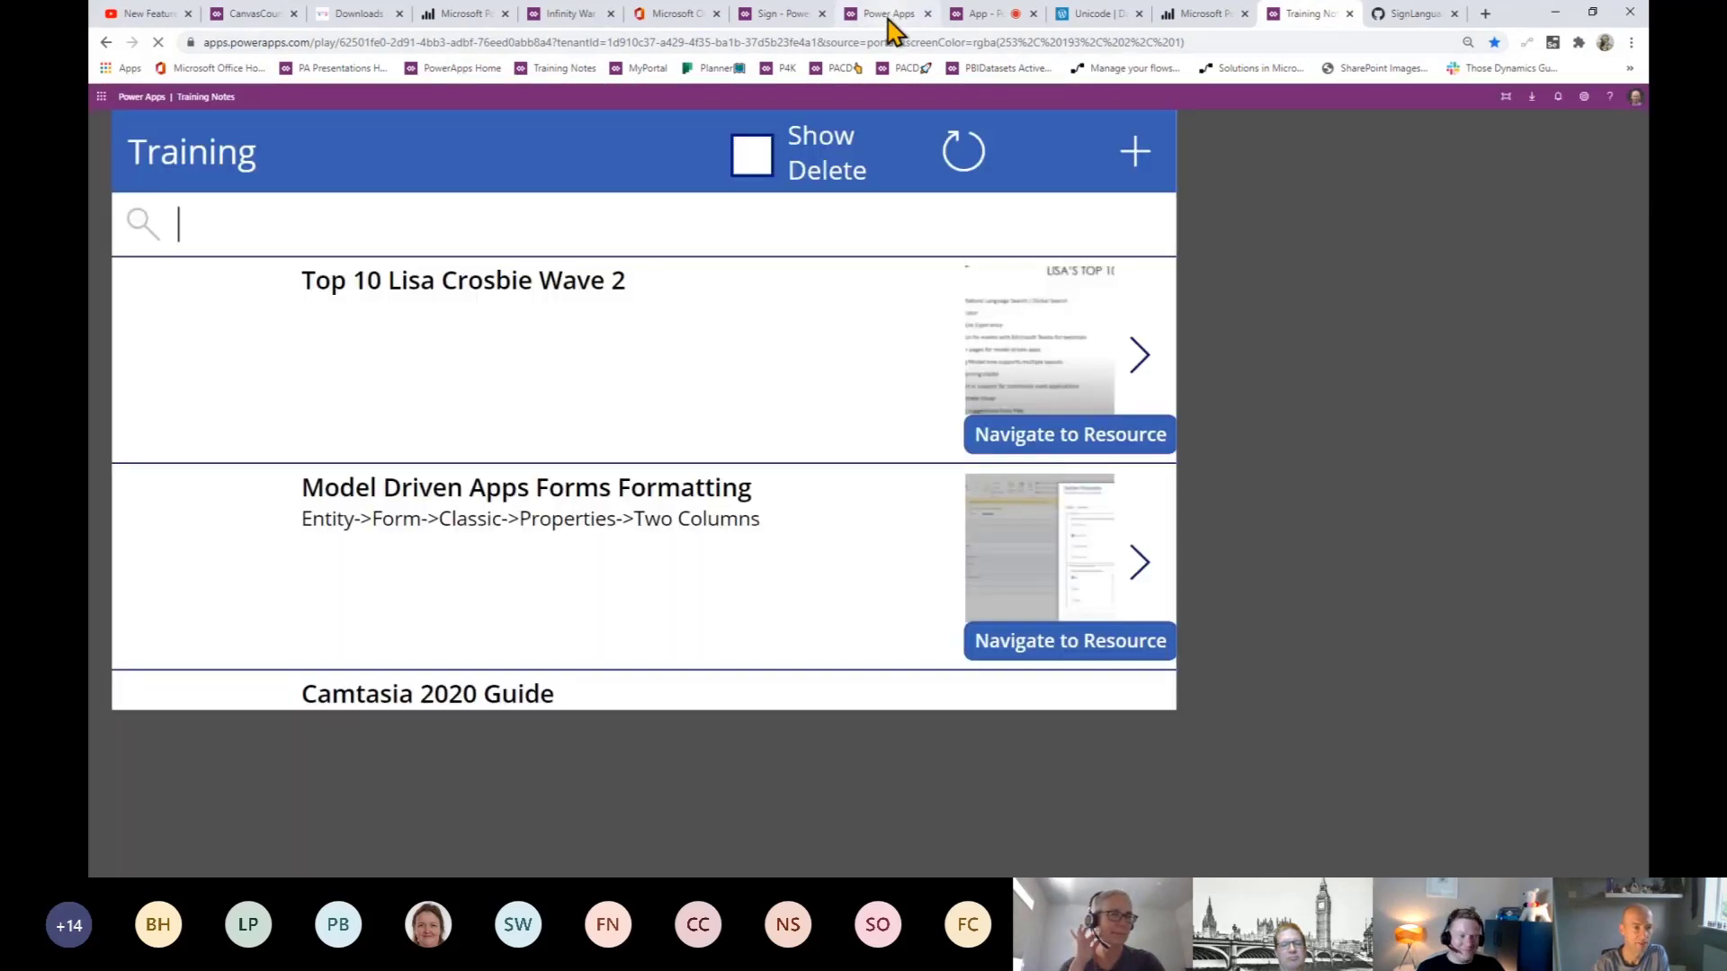
- Go to the HelloKeith sign-language app and exit preview back into the studio
left_click(888, 18)
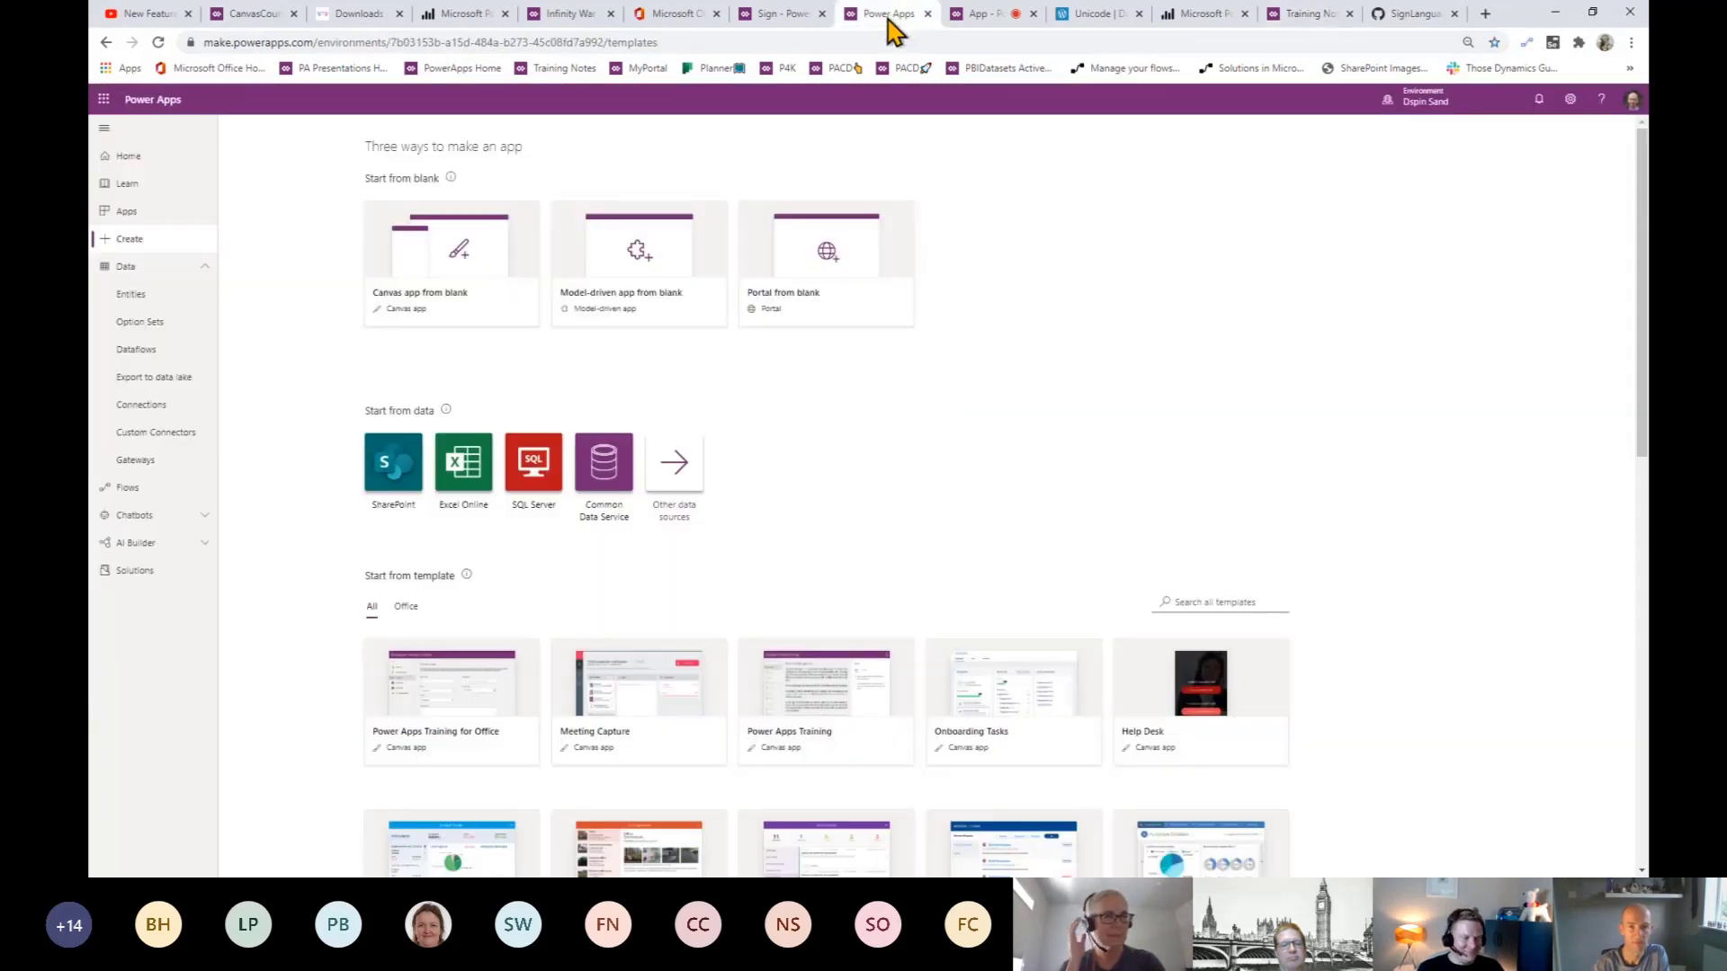
left_click(772, 18)
left_click(1618, 117)
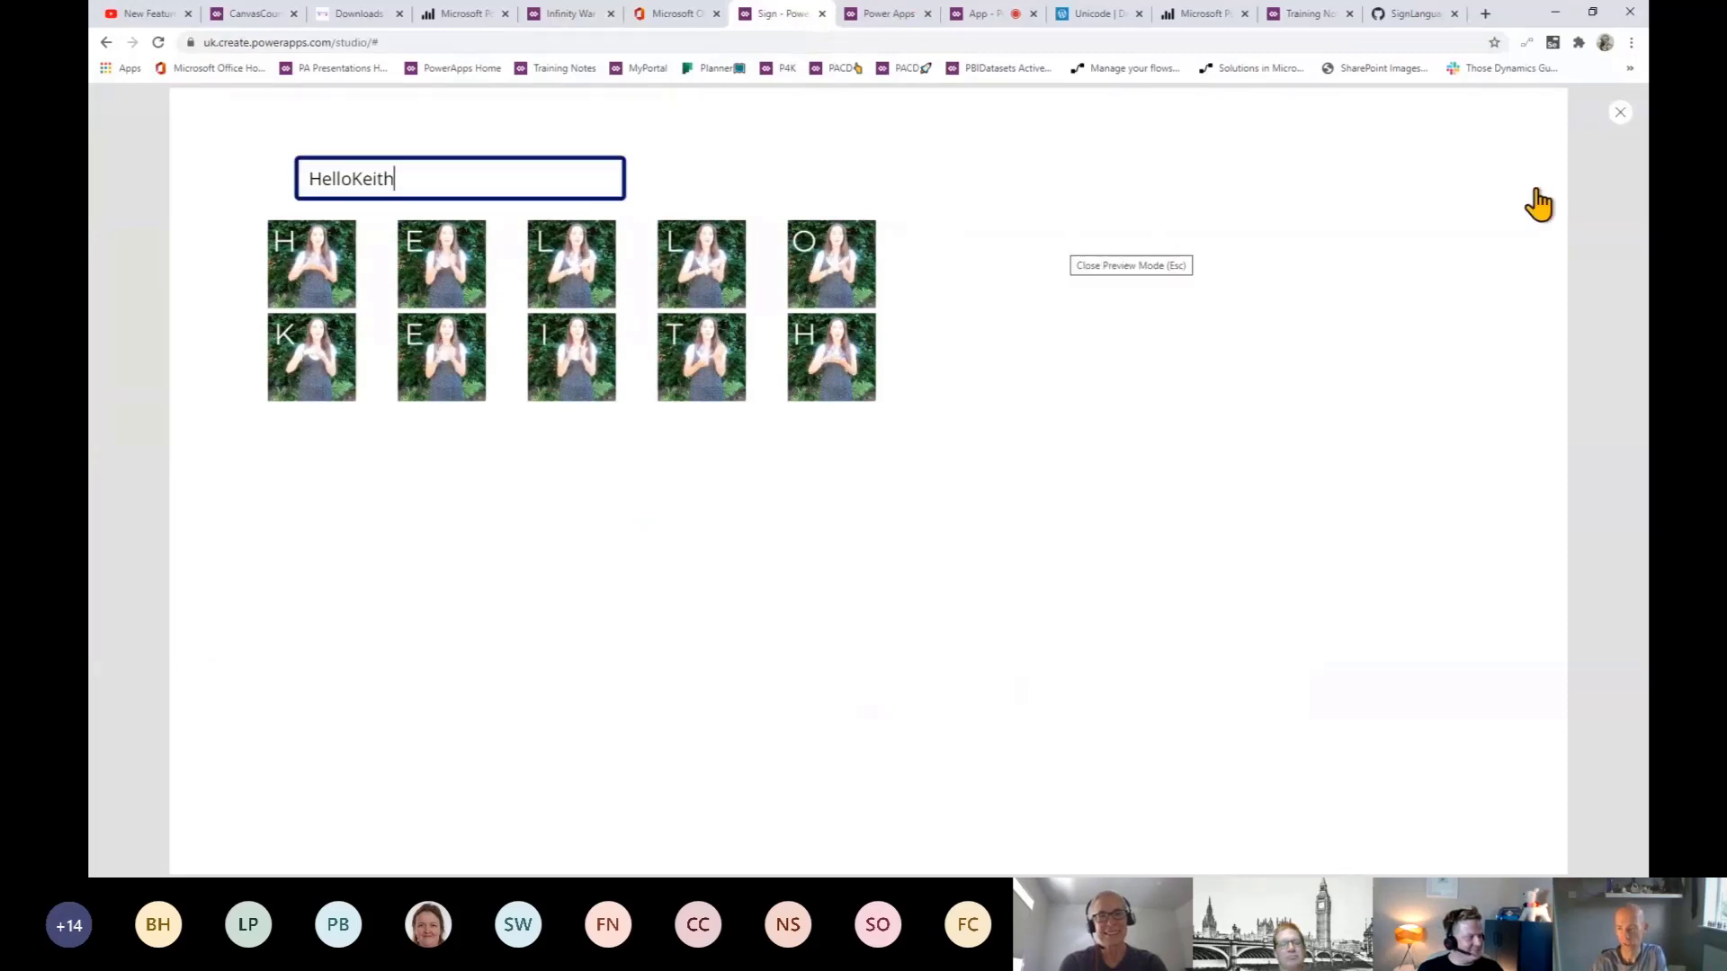
left_click(1620, 113)
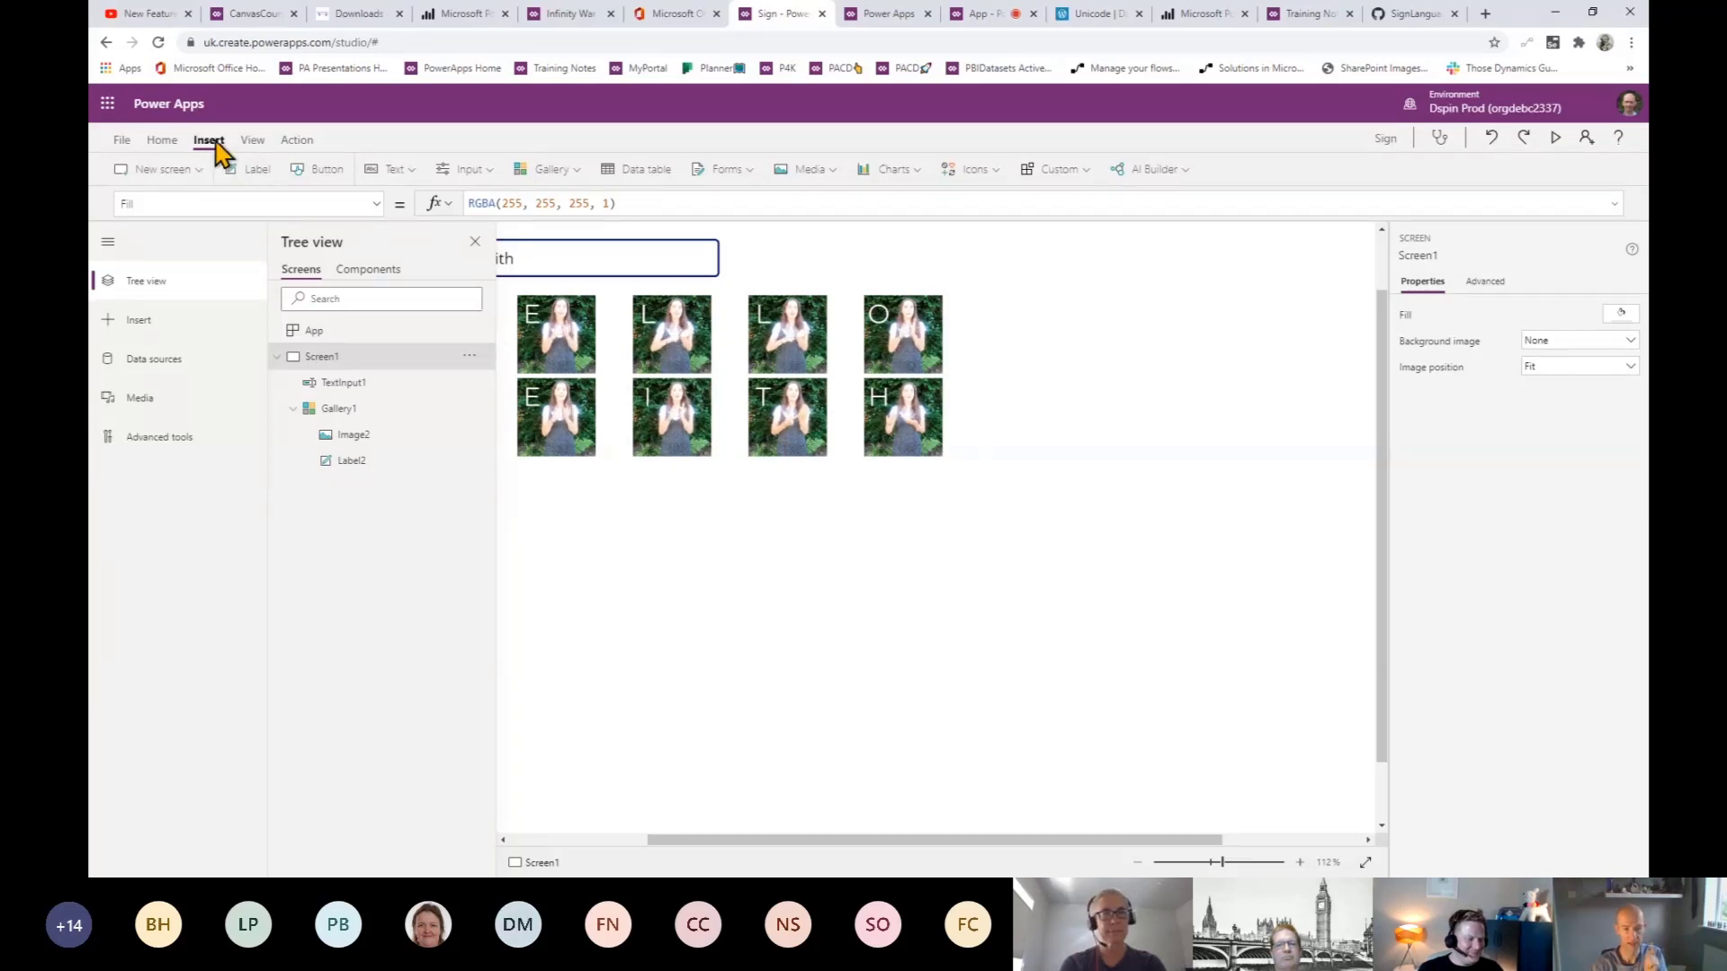
- Insert an HTML text control, zoom to 83%, and place it below the letter gallery
left_click(410, 178)
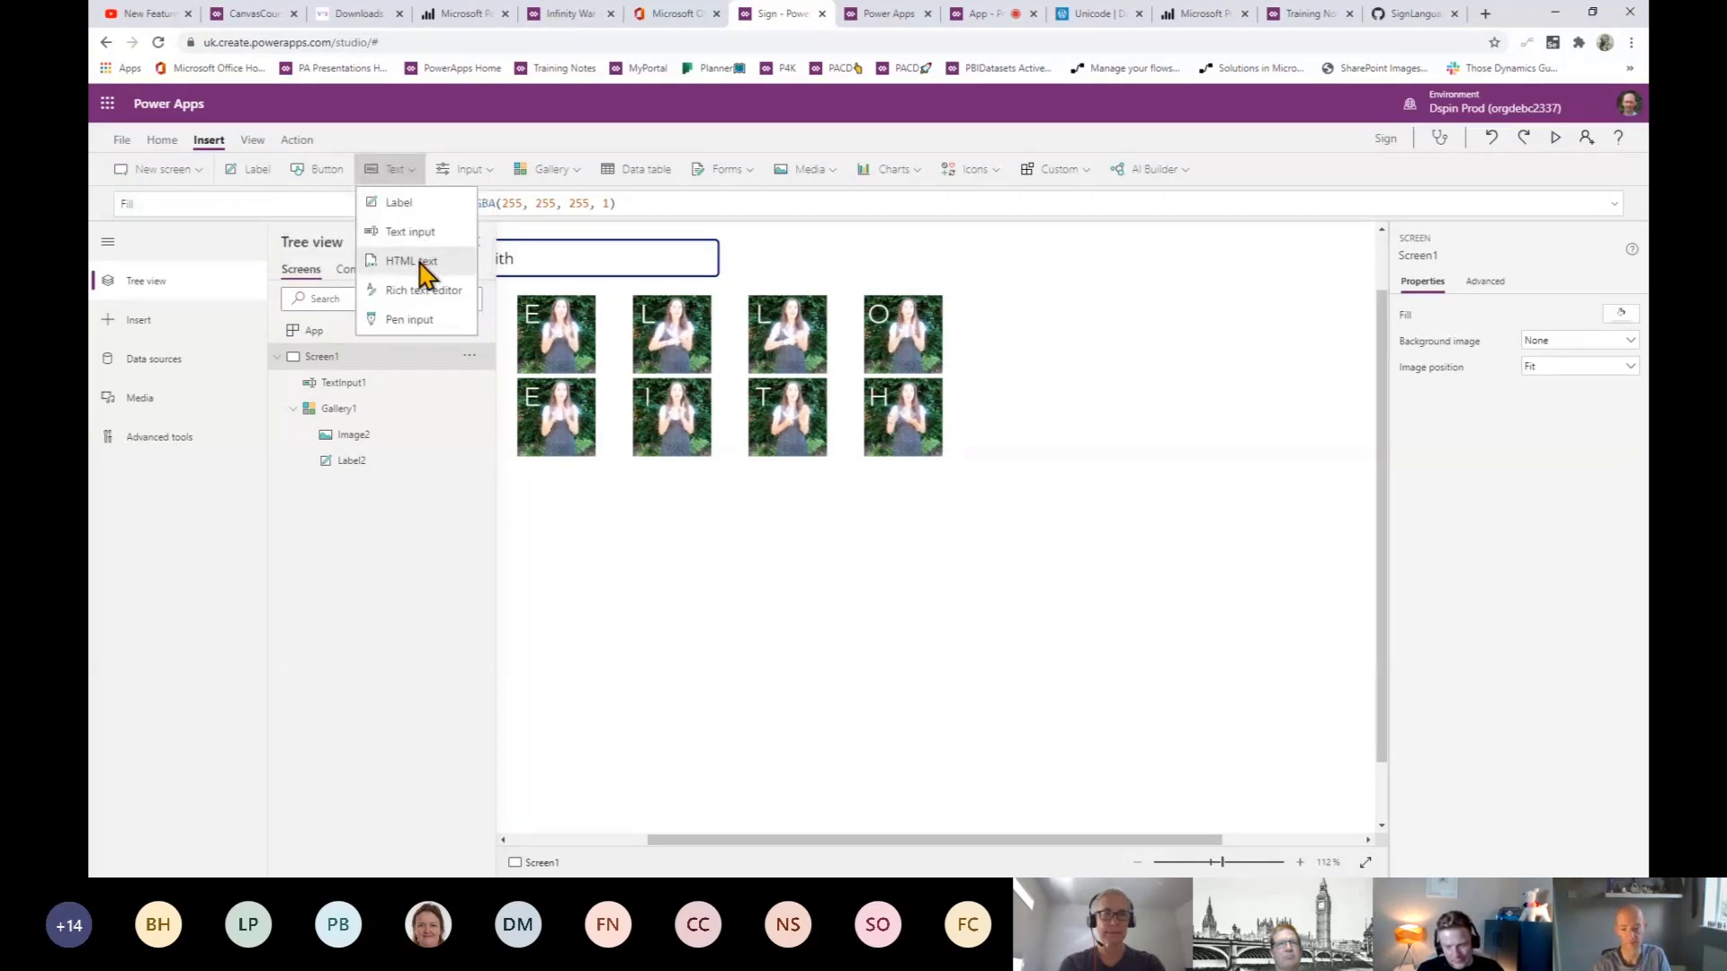
left_click(419, 262)
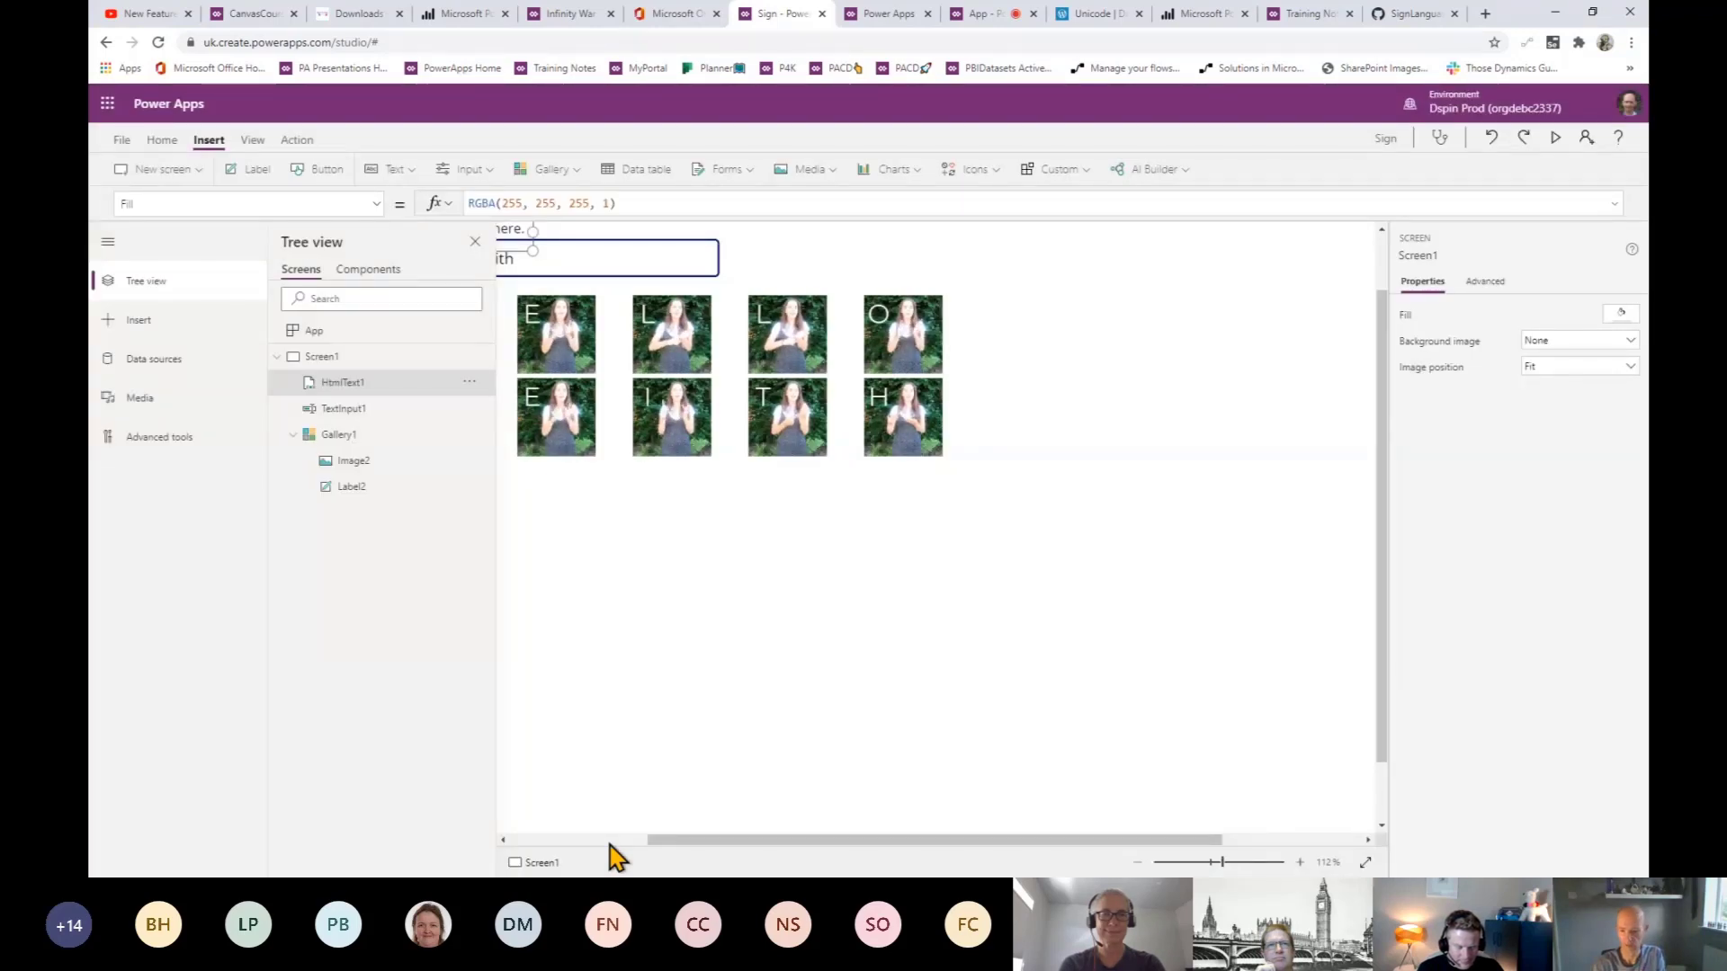
left_click(1210, 863)
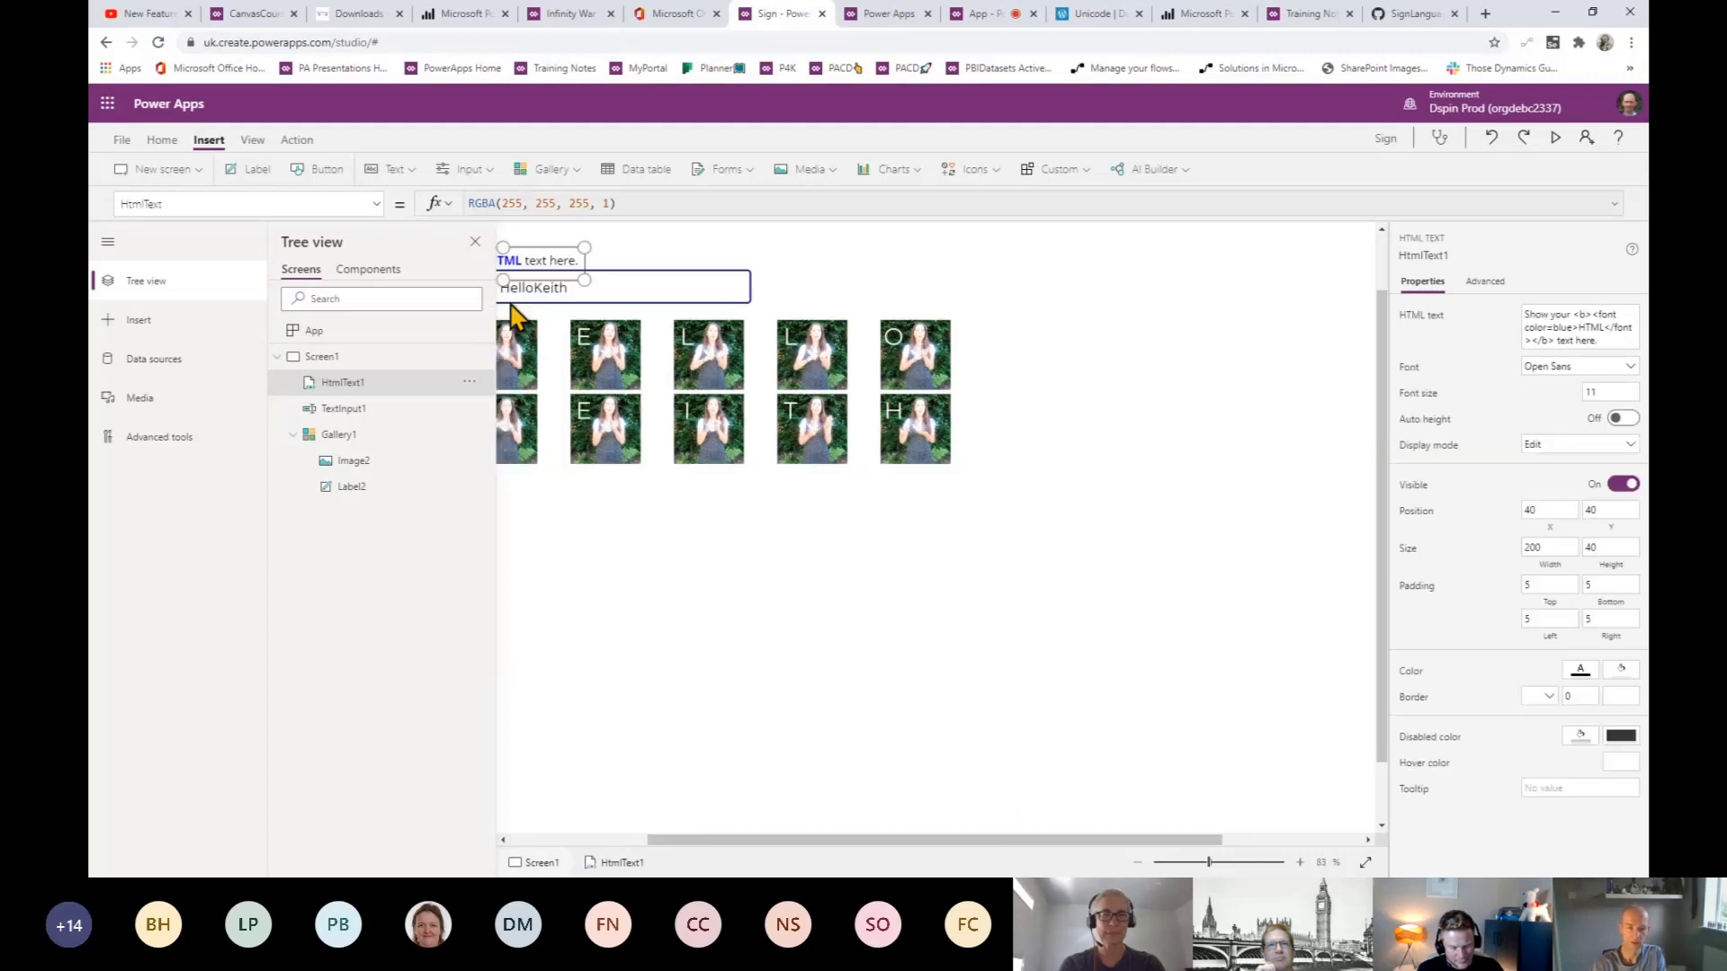
left_click_drag(529, 286, 910, 606)
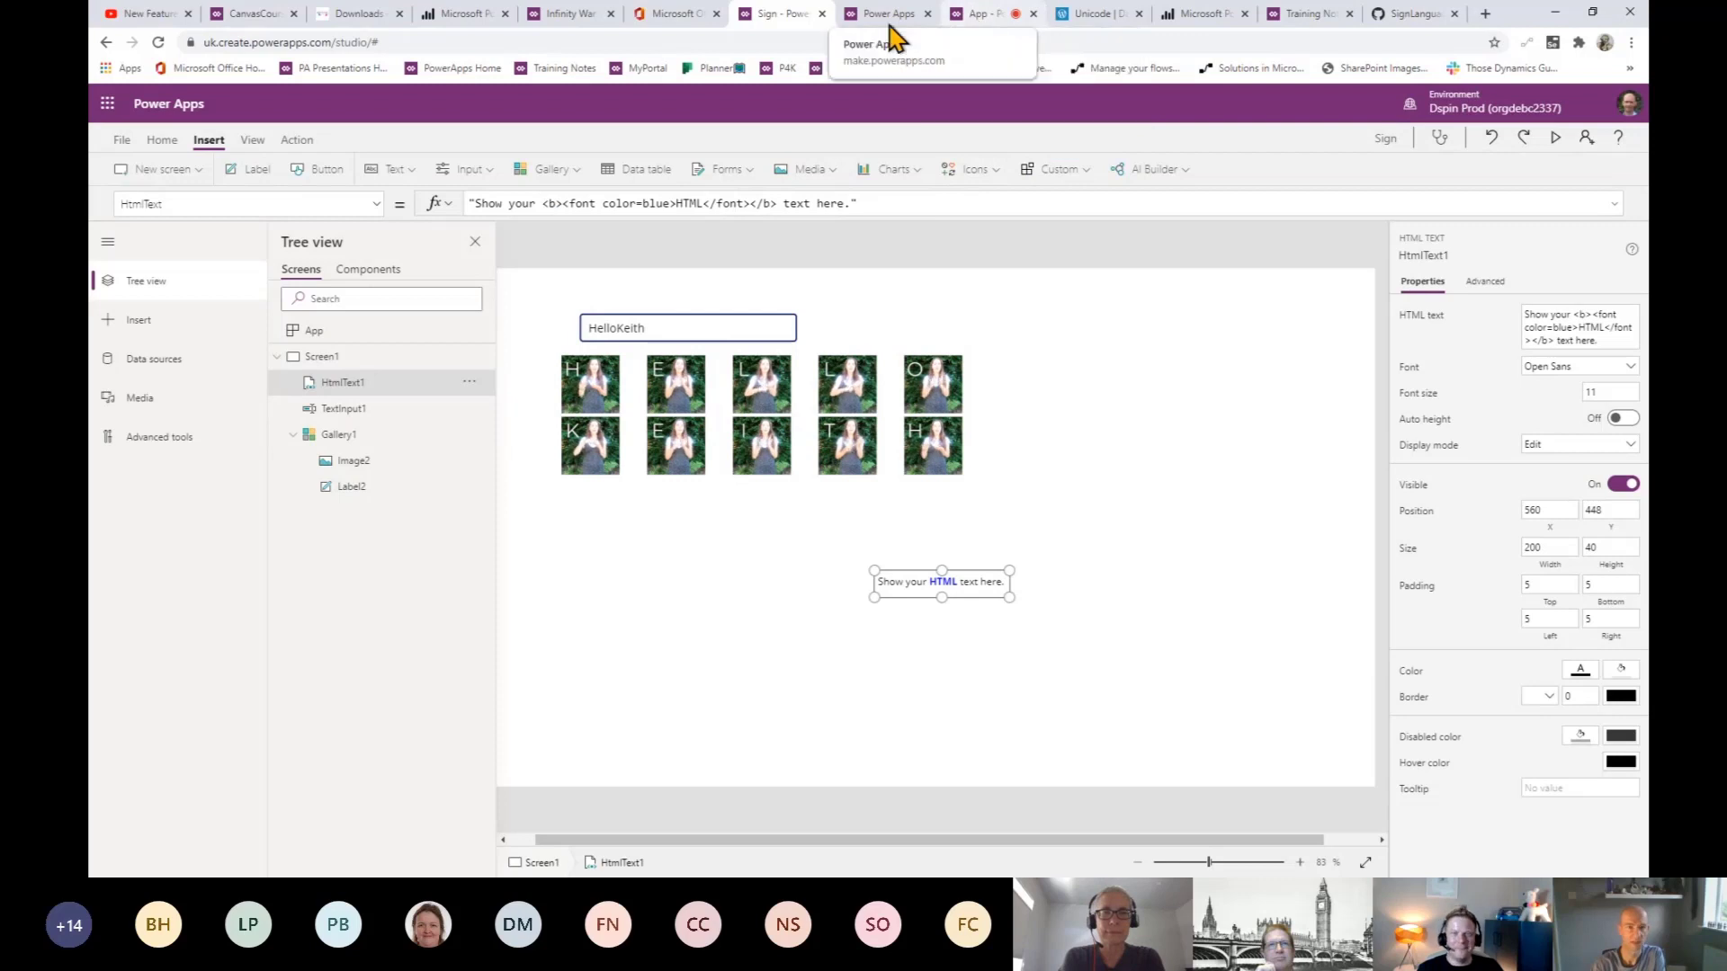
- Open the Unicode lesson's Sharepoint Example point, select its URL, and go to the Power BI tab
left_click(258, 14)
left_click(774, 439)
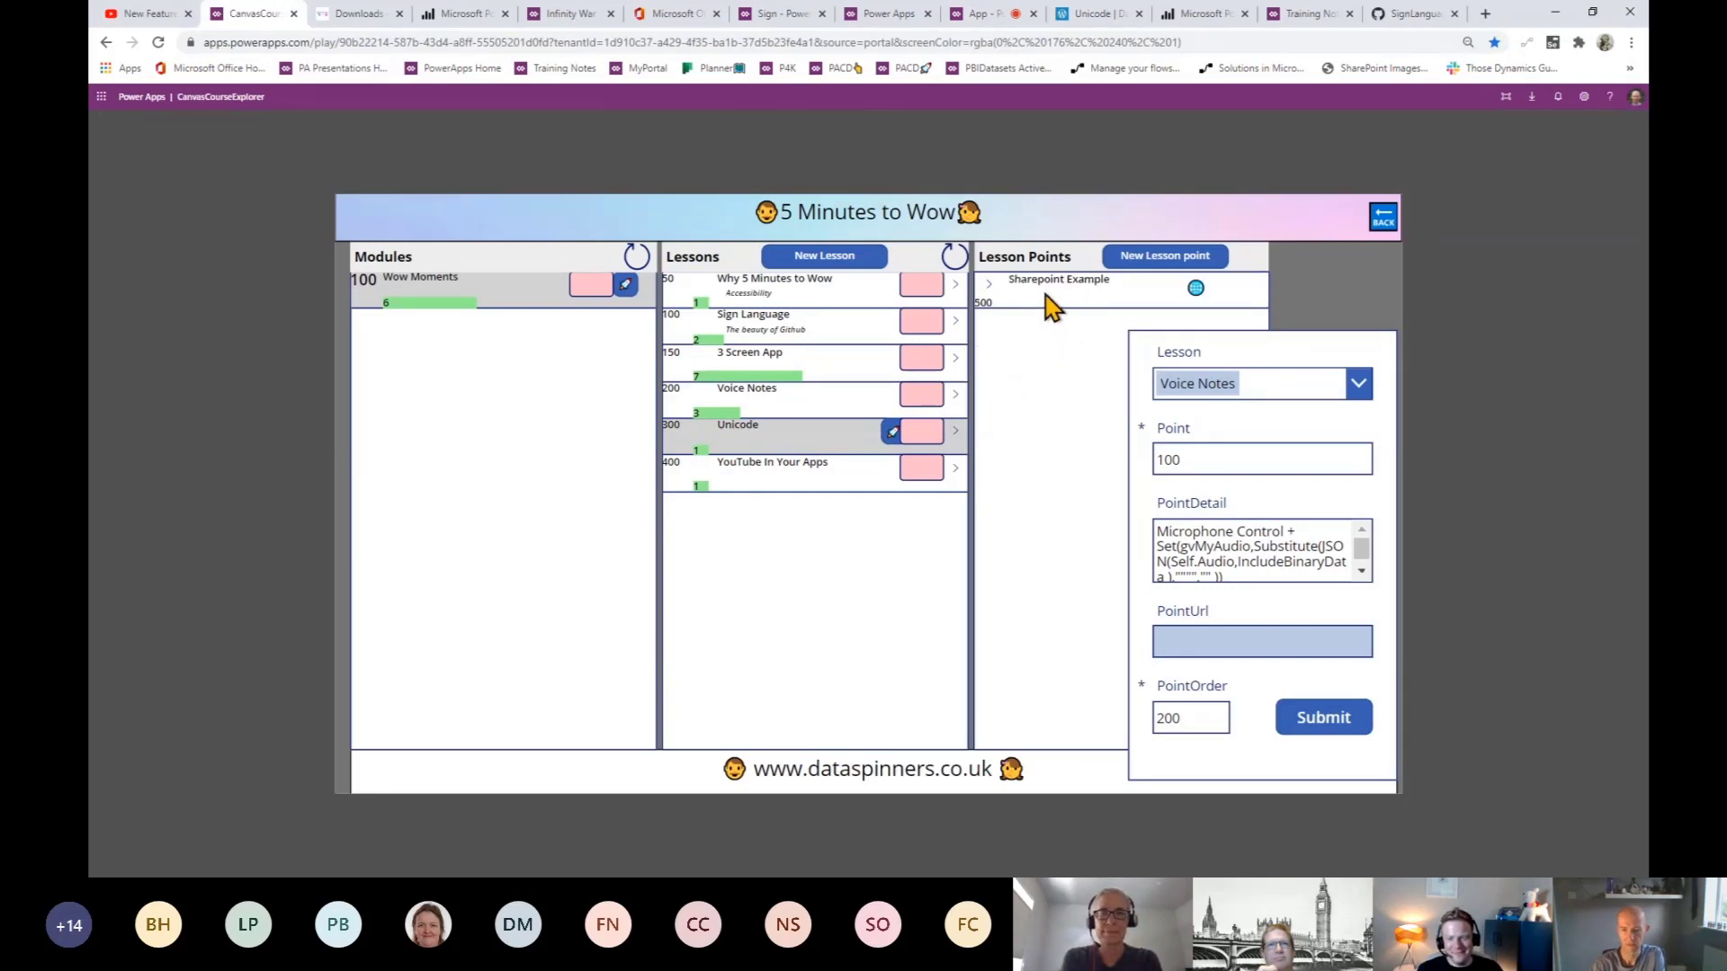
left_click(1152, 296)
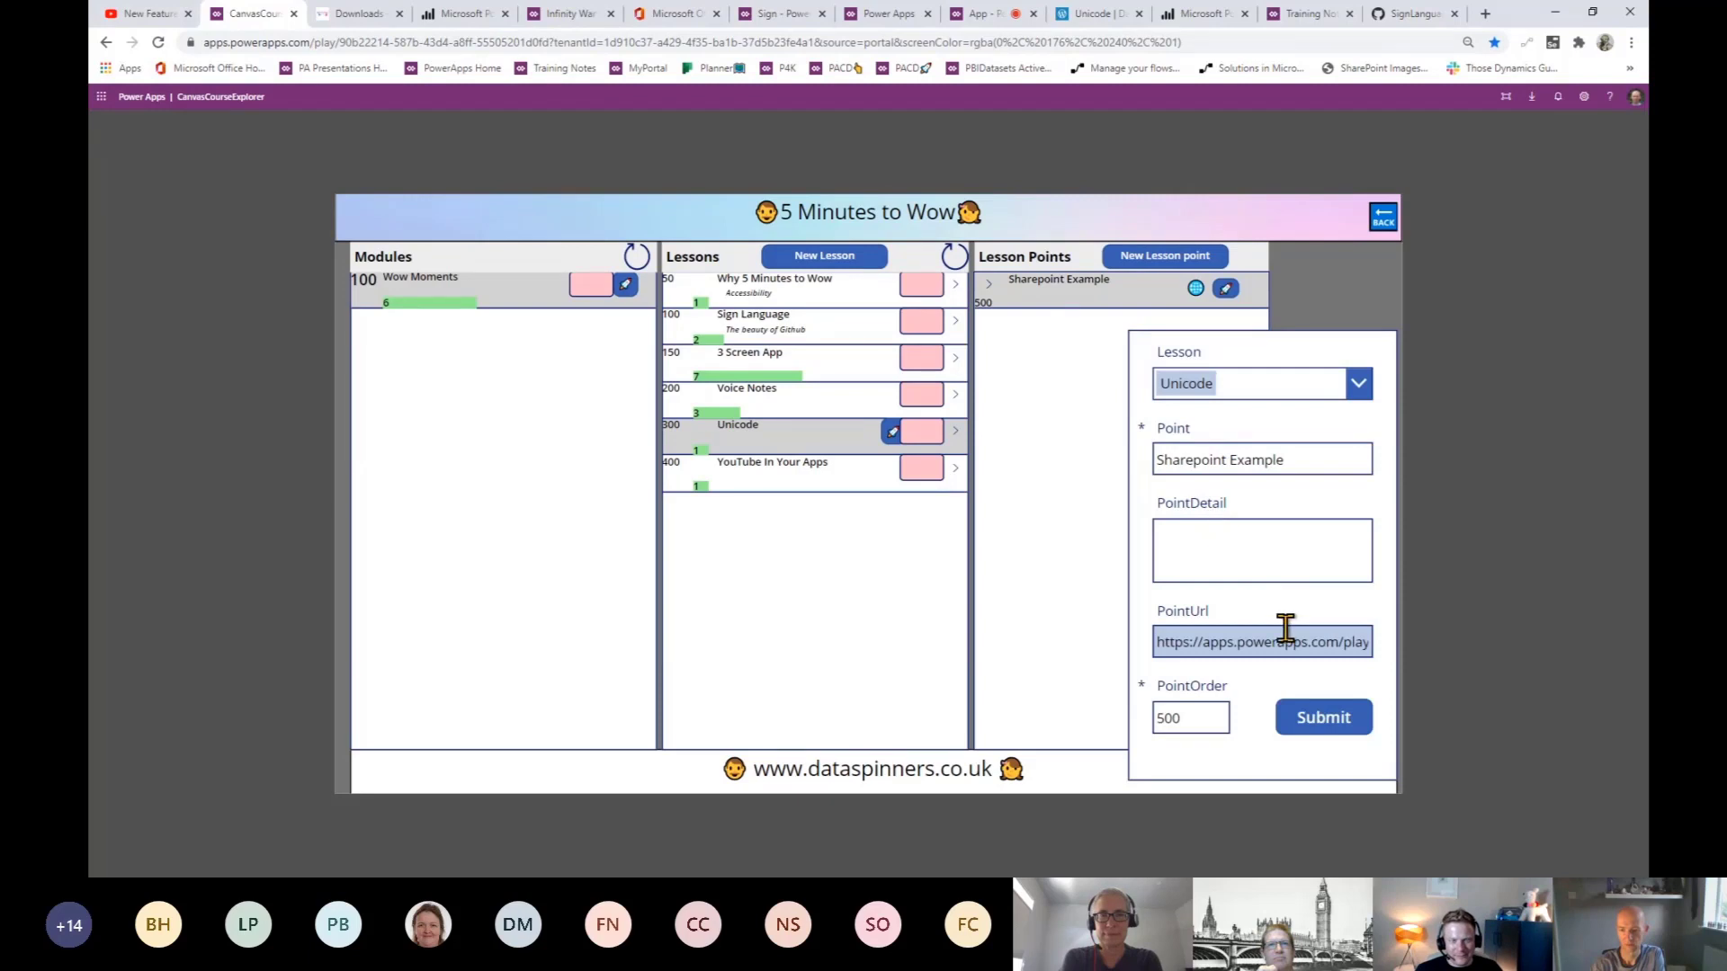
left_click_drag(1367, 642, 1272, 643)
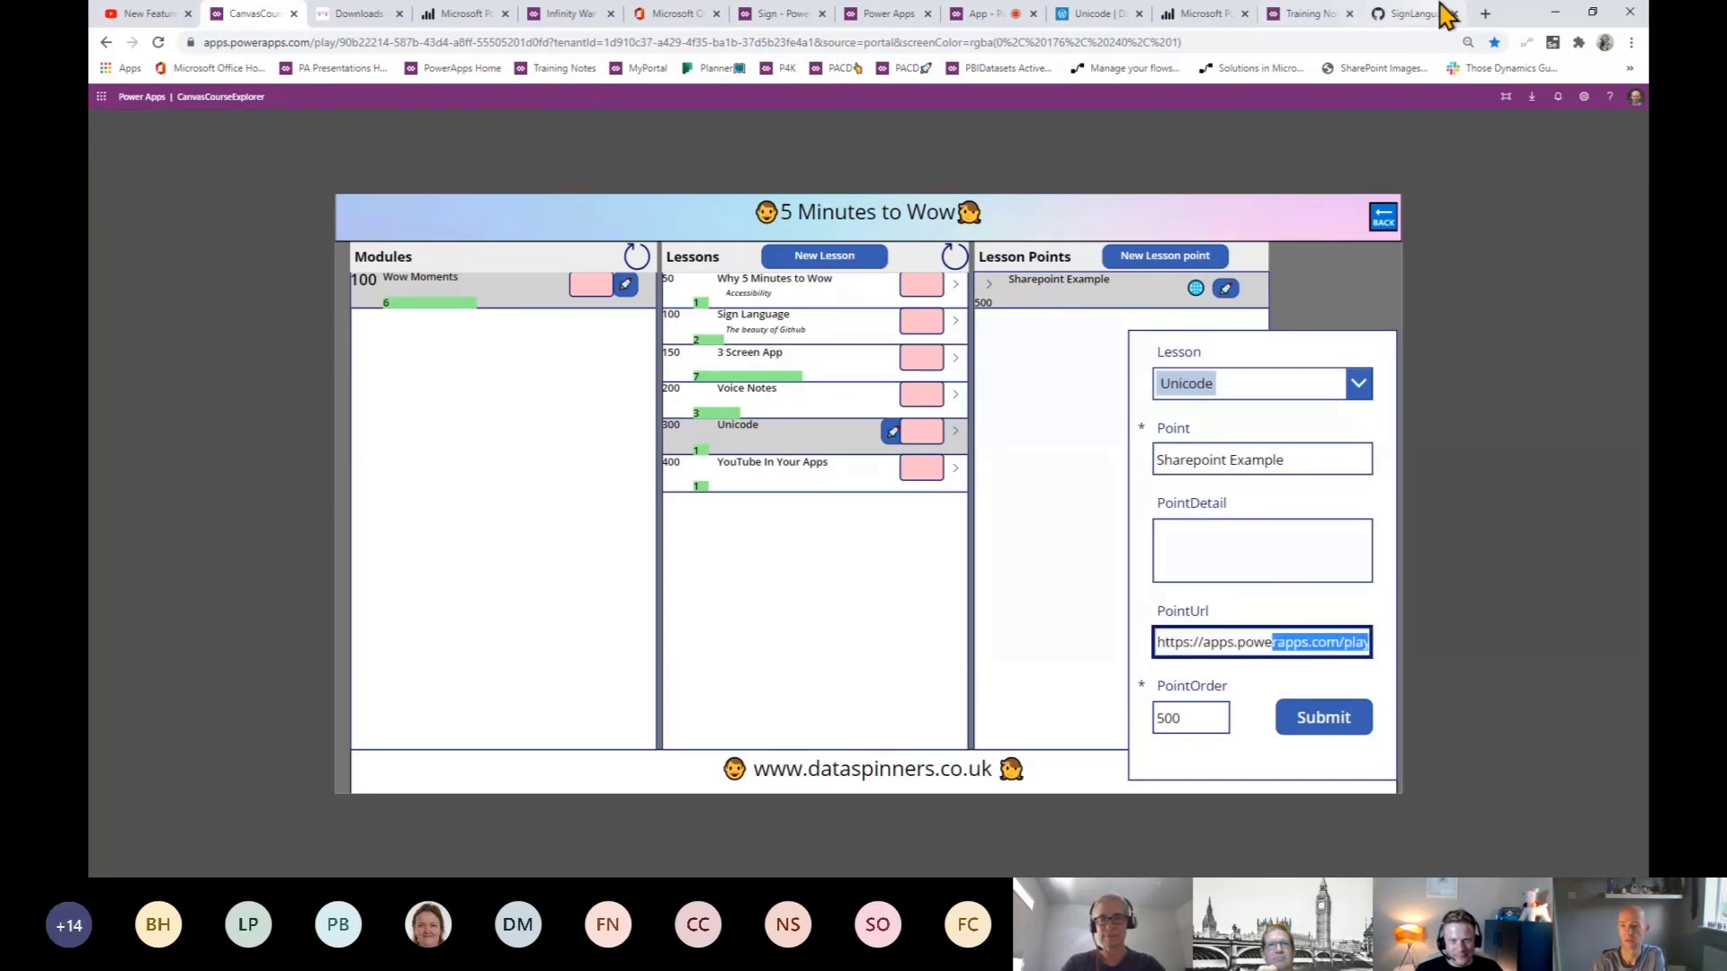
left_click(1486, 13)
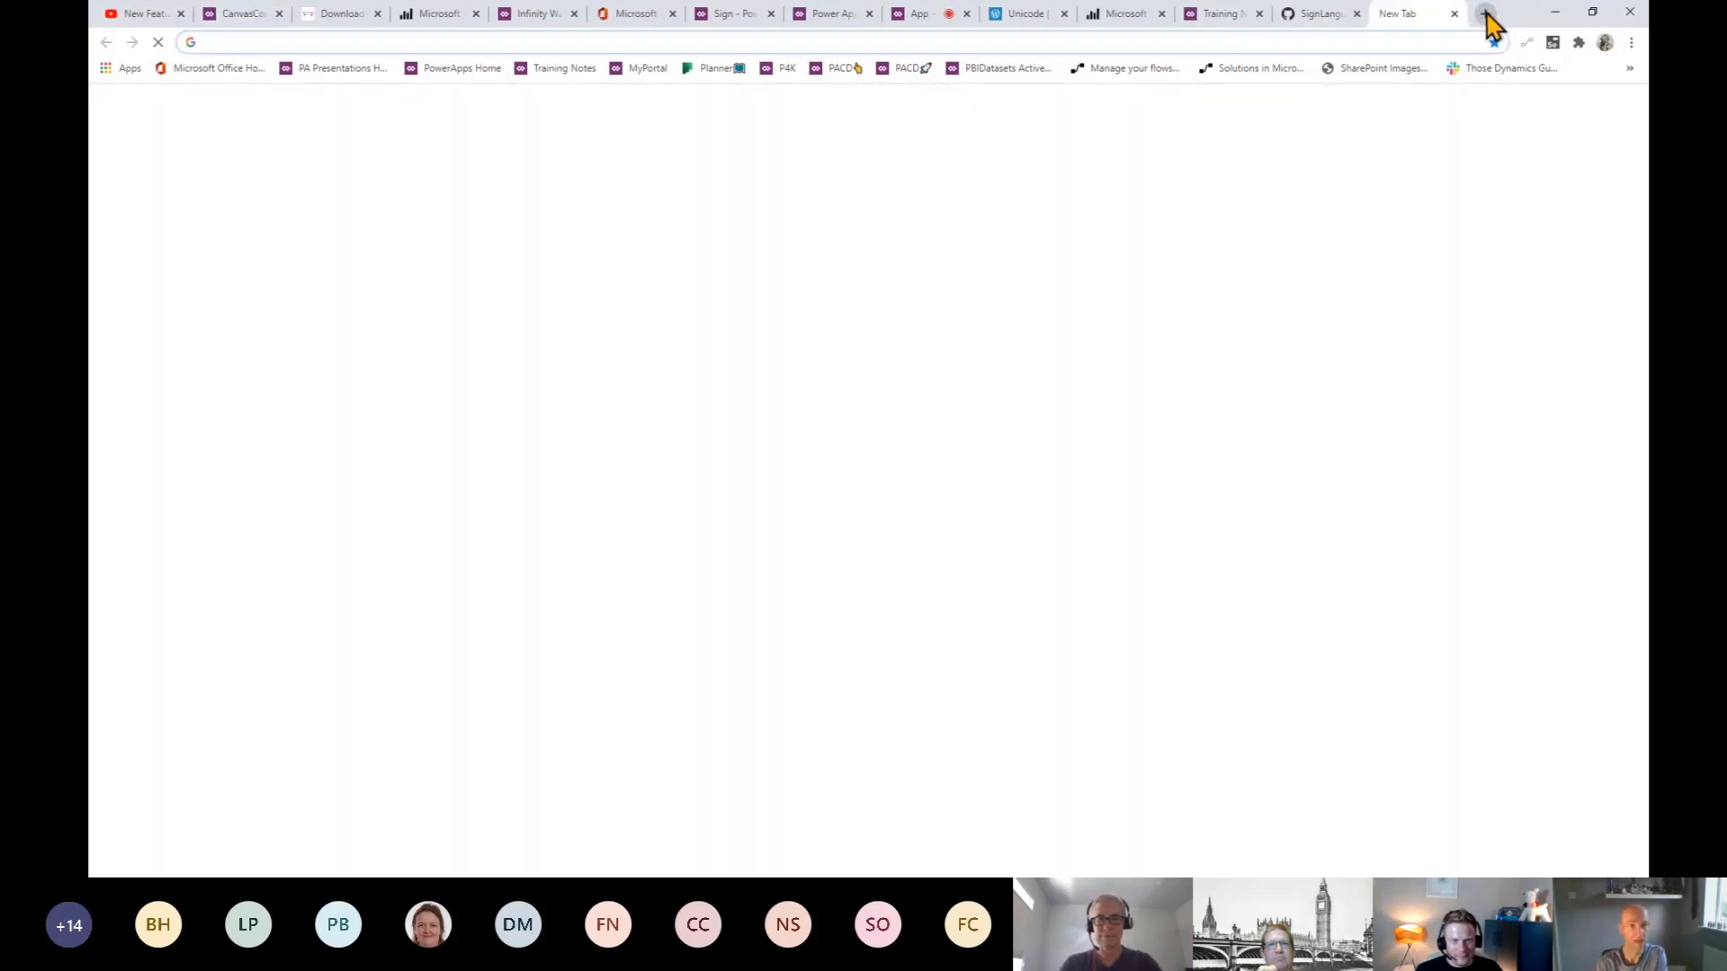
left_click(417, 19)
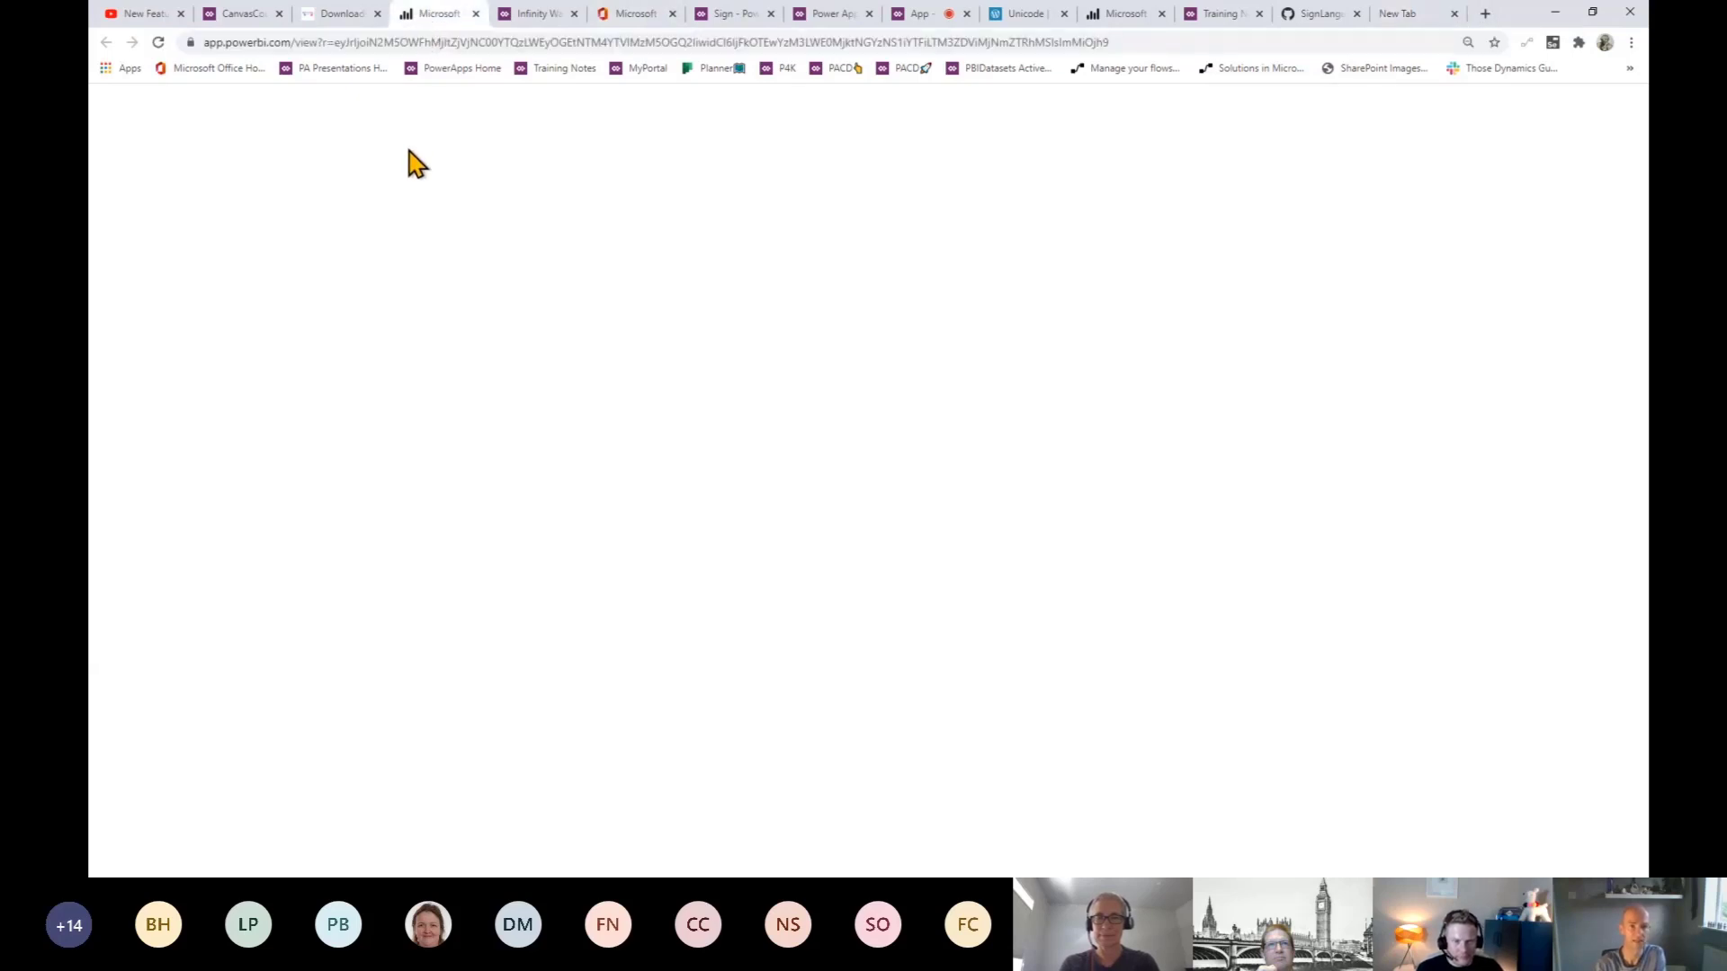
- Open the dataspinners.co.uk website in a new tab
left_click(1486, 13)
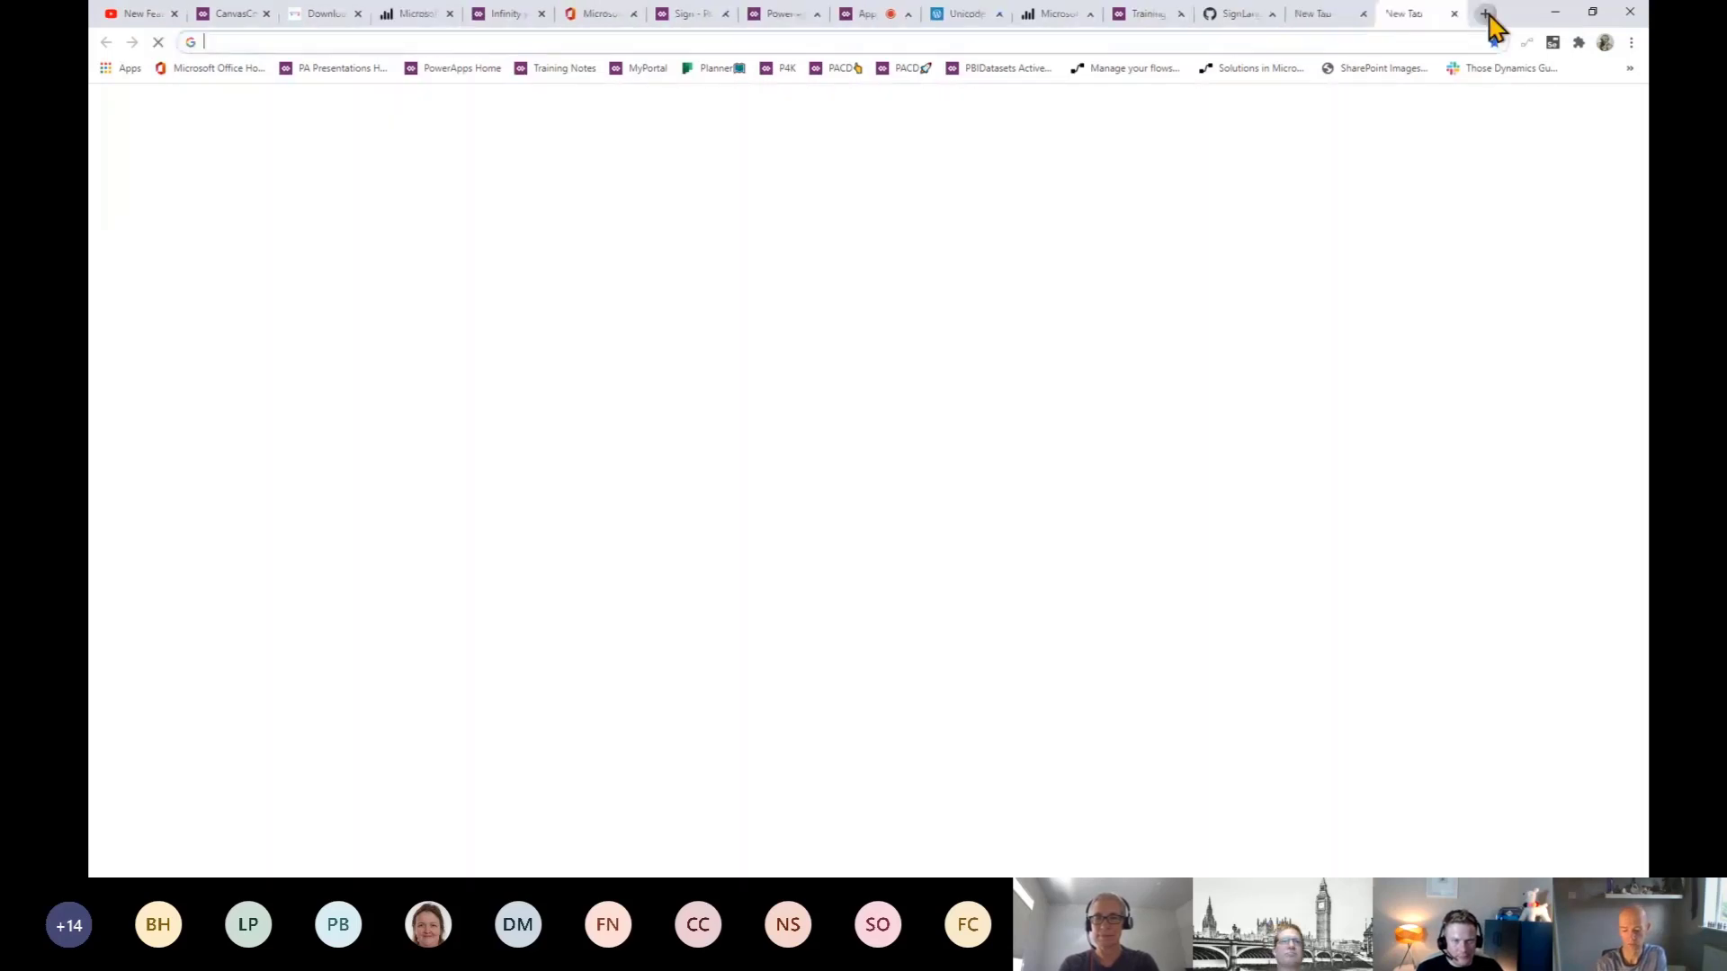
type("data")
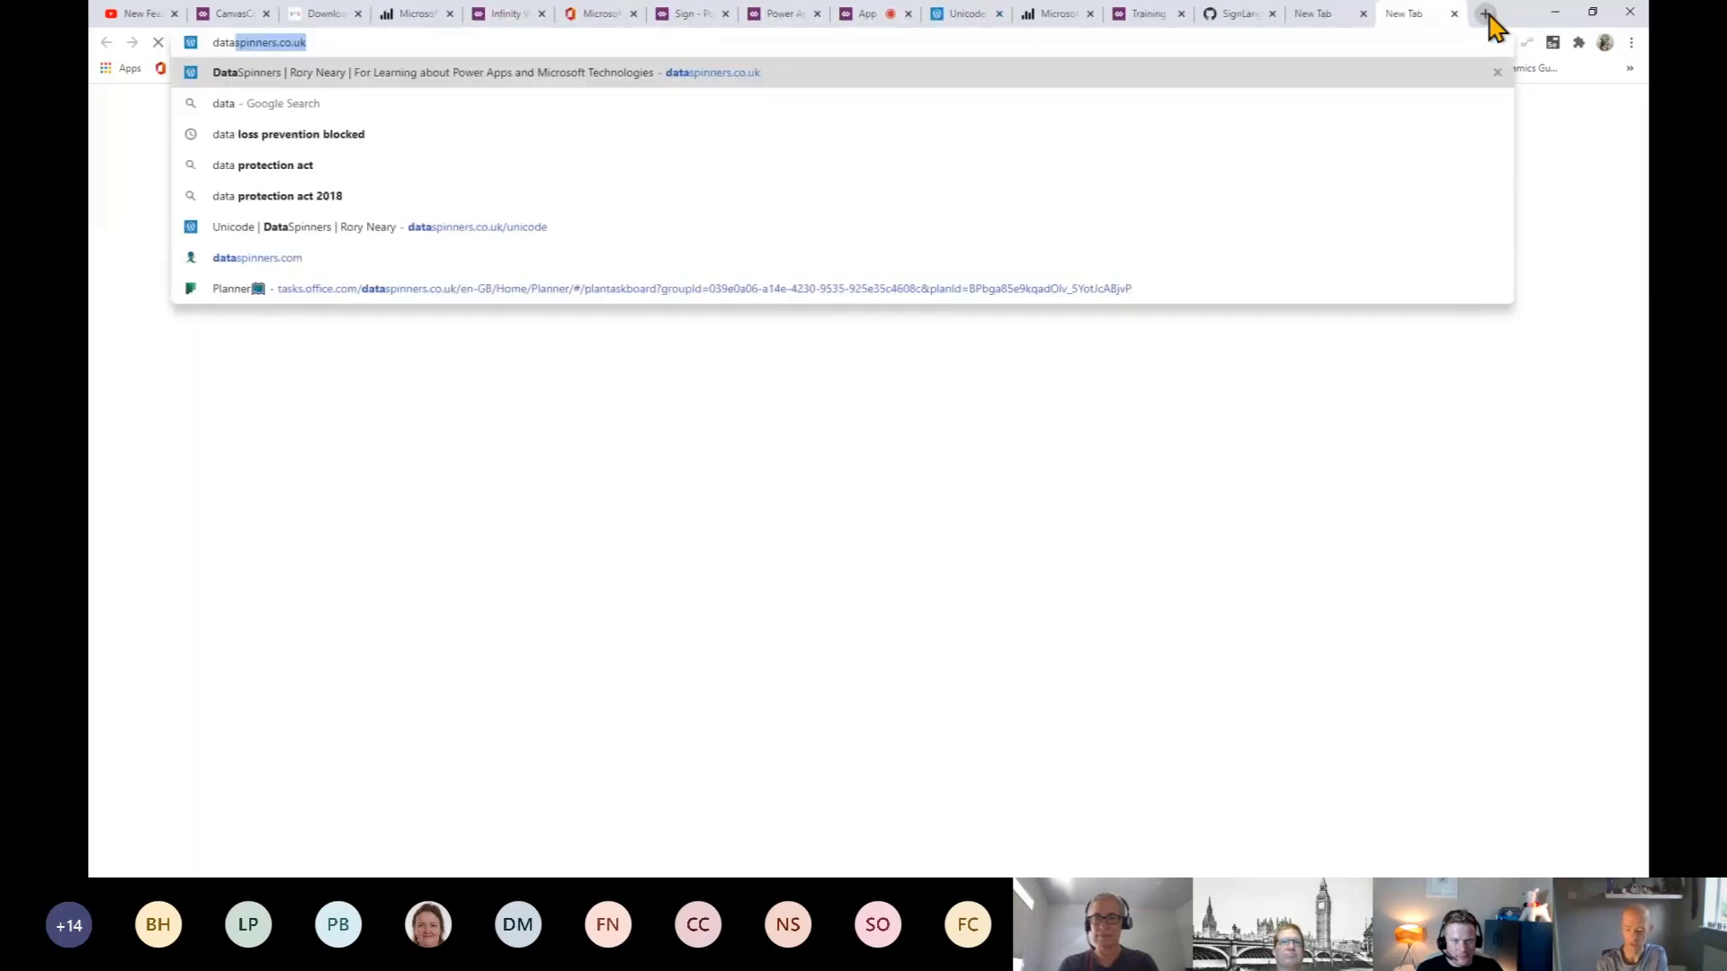
key("Right")
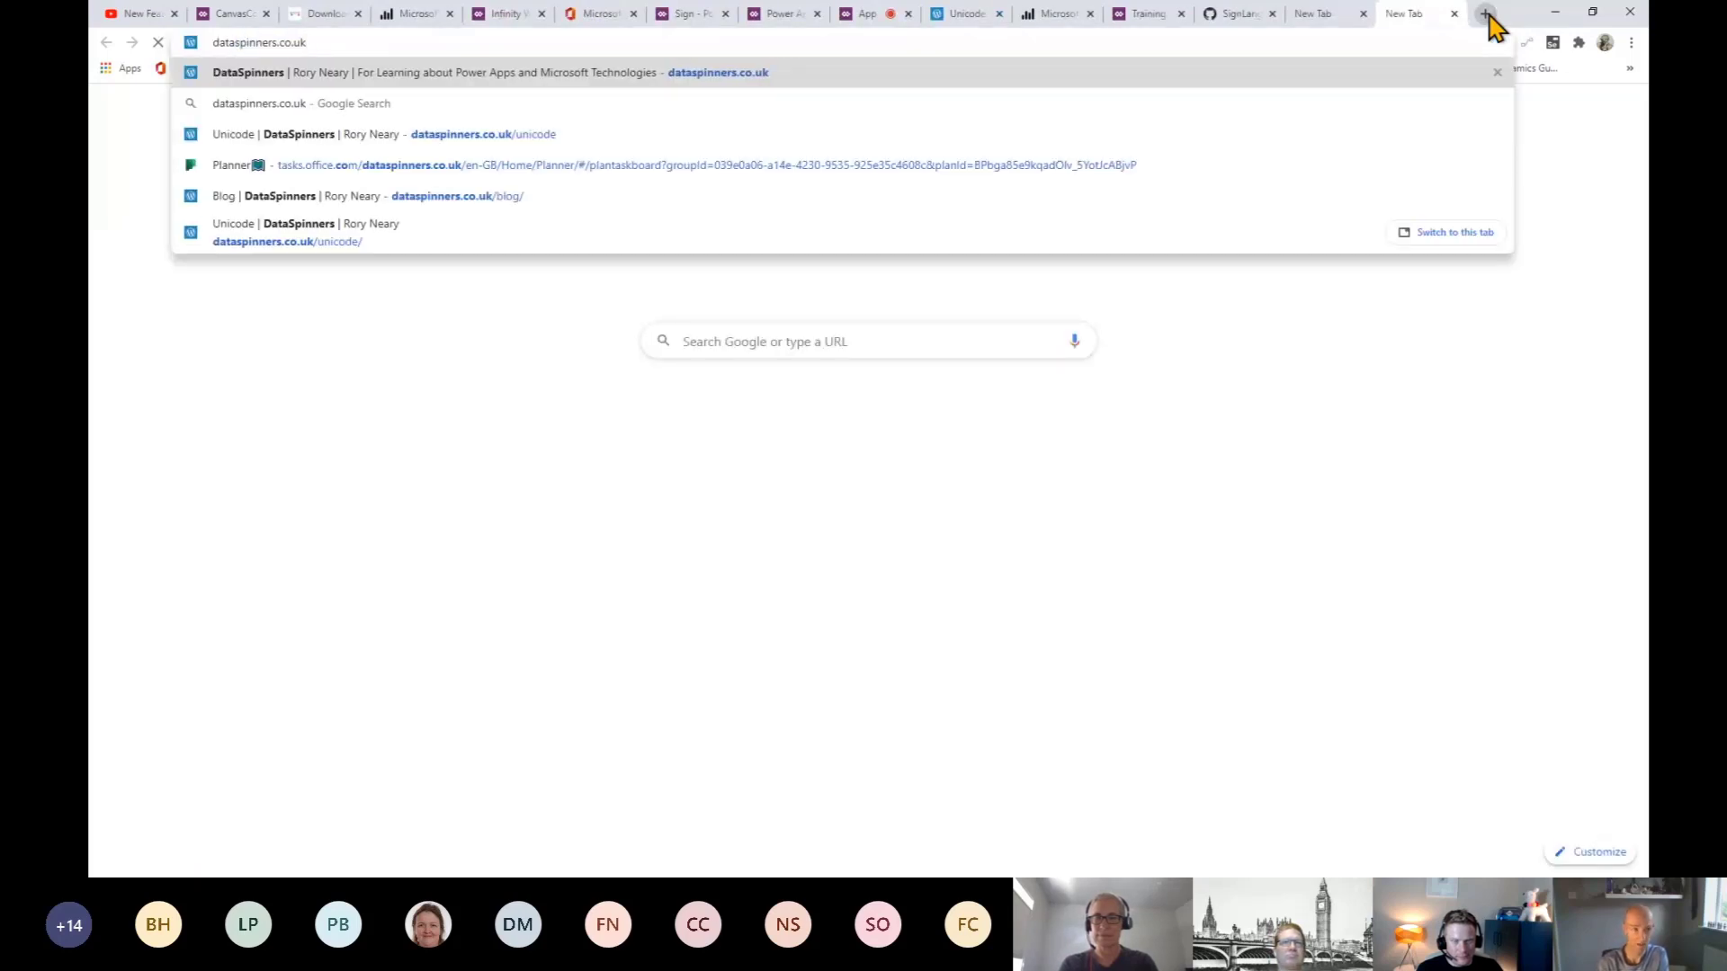
key("Return")
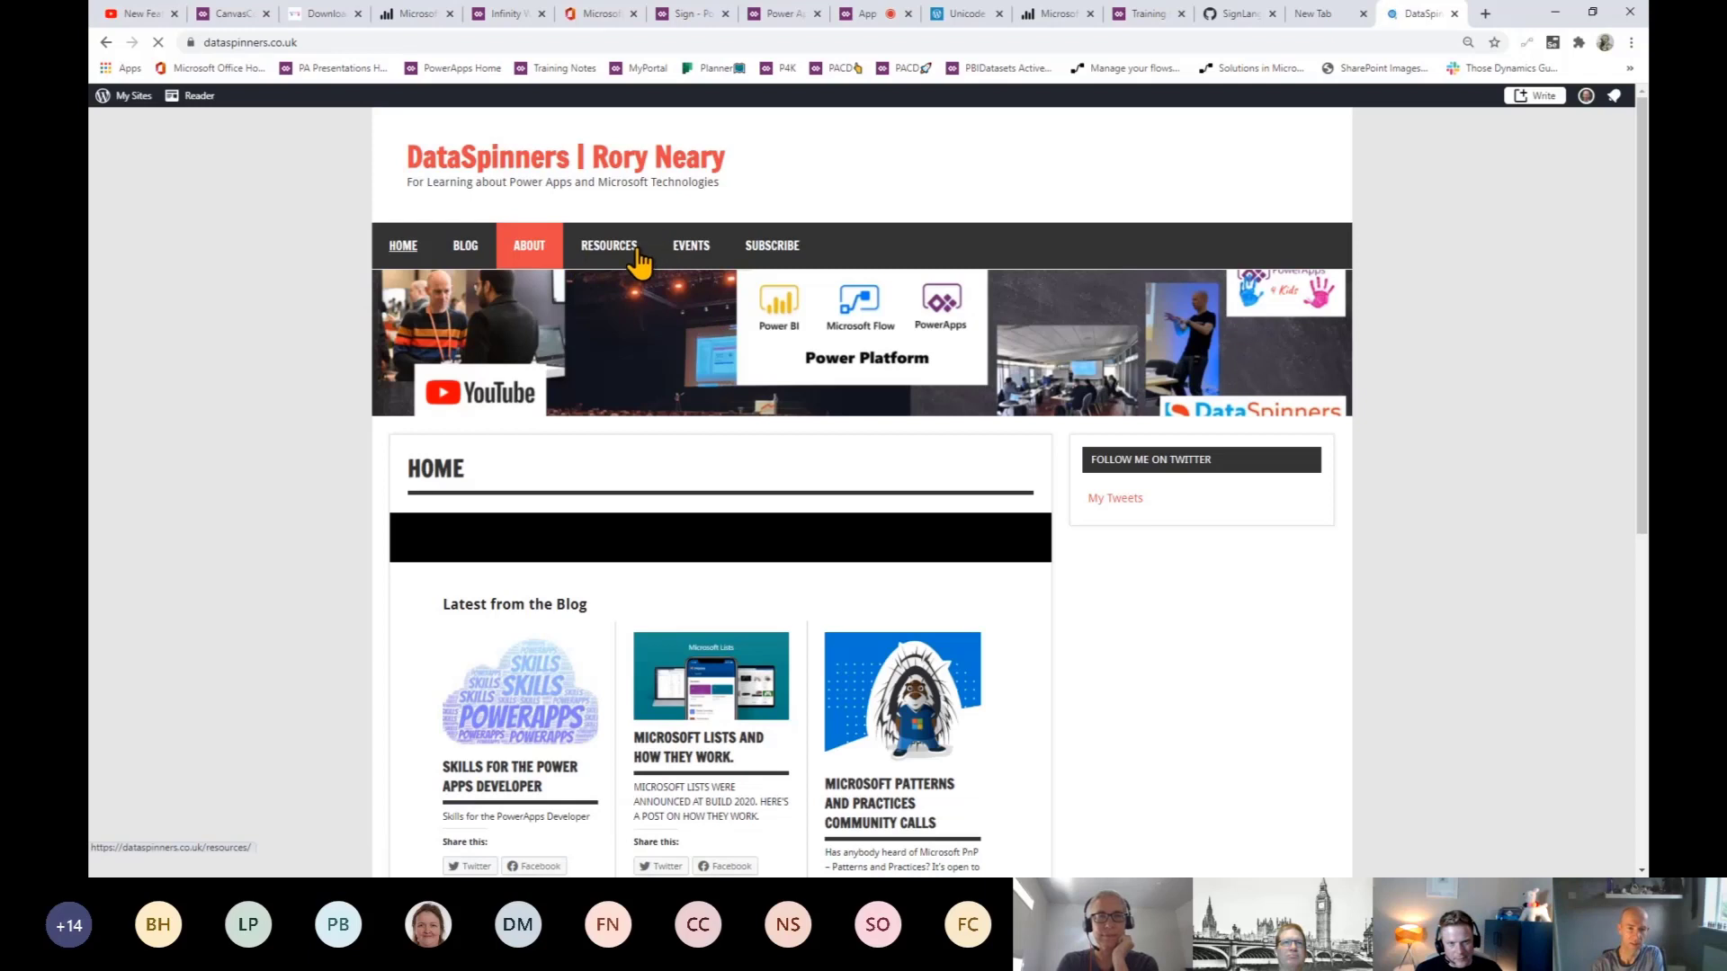
- Copy the '&#128400; &#127757;' hand-and-globe code from the Unicode page
mouse_move(608, 245)
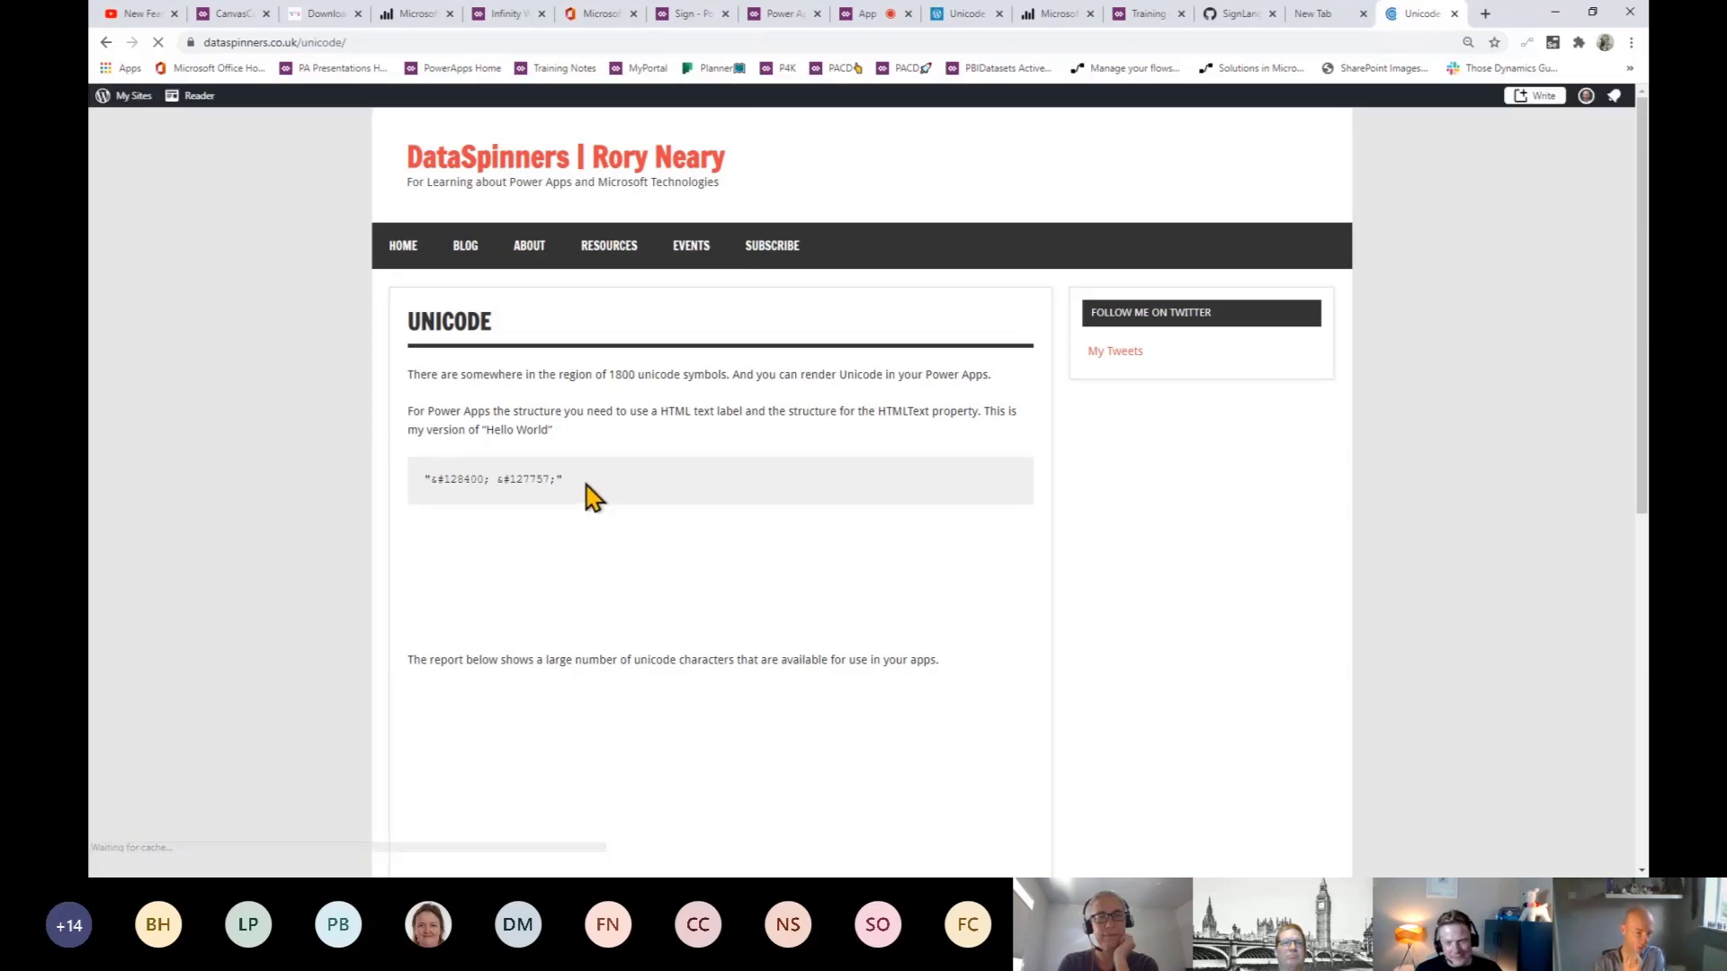
left_click_drag(583, 485, 414, 485)
key("ctrl+c")
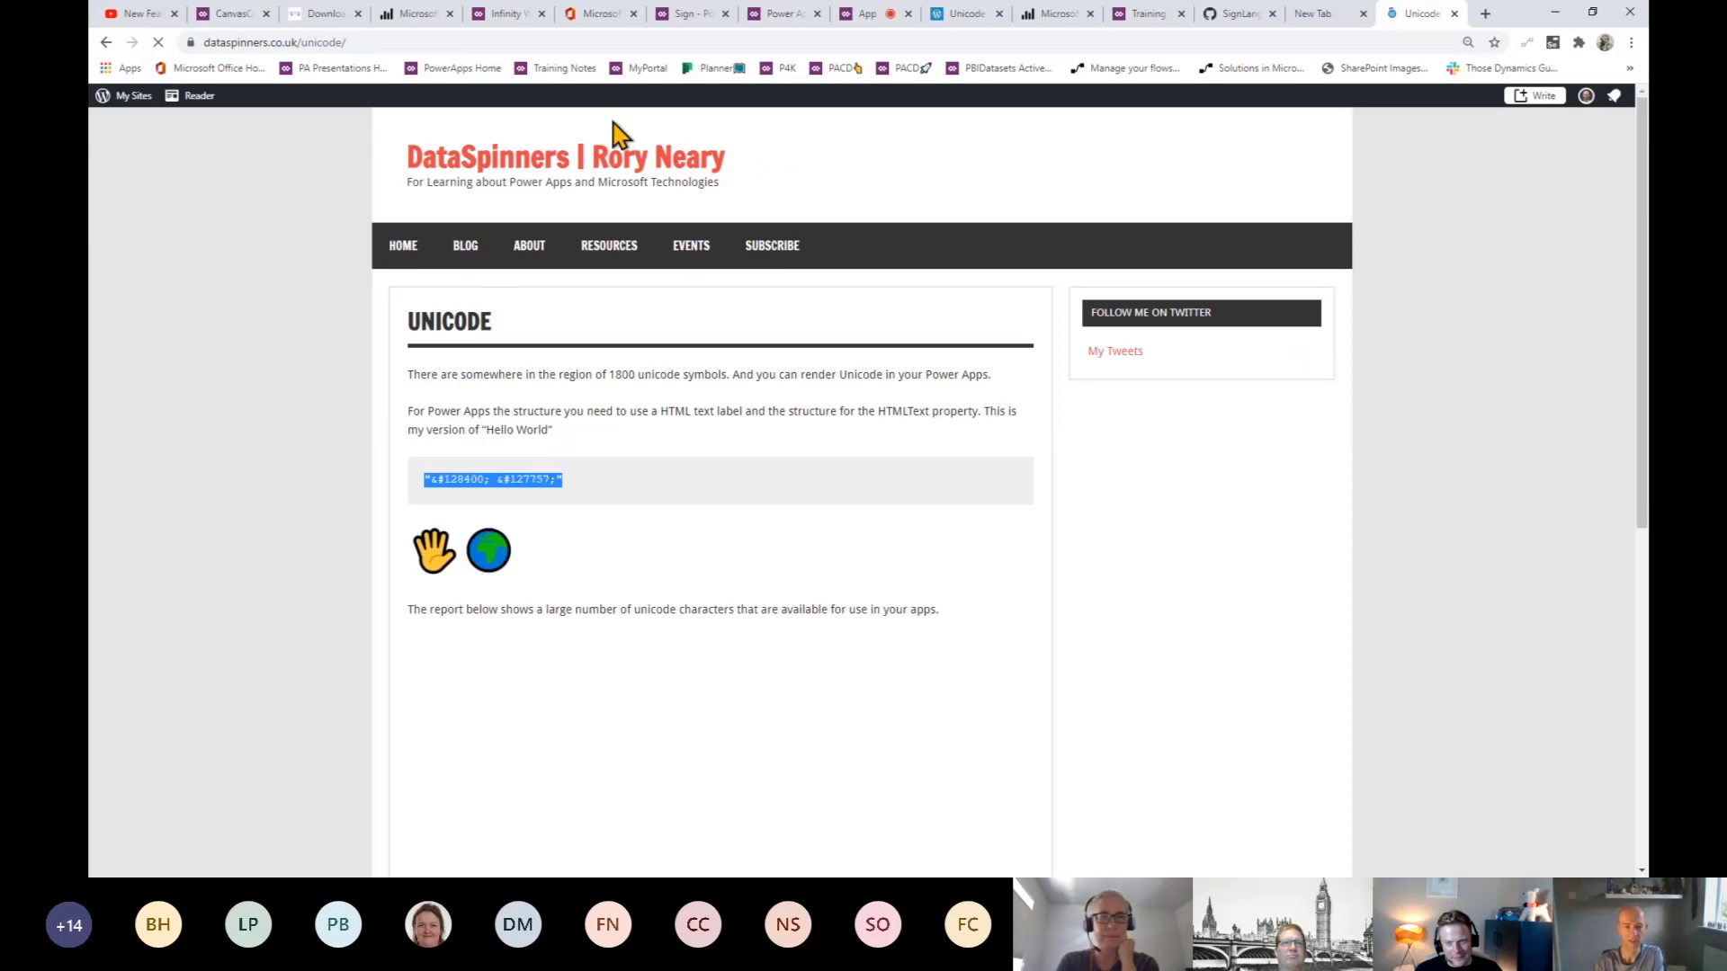
left_click(866, 14)
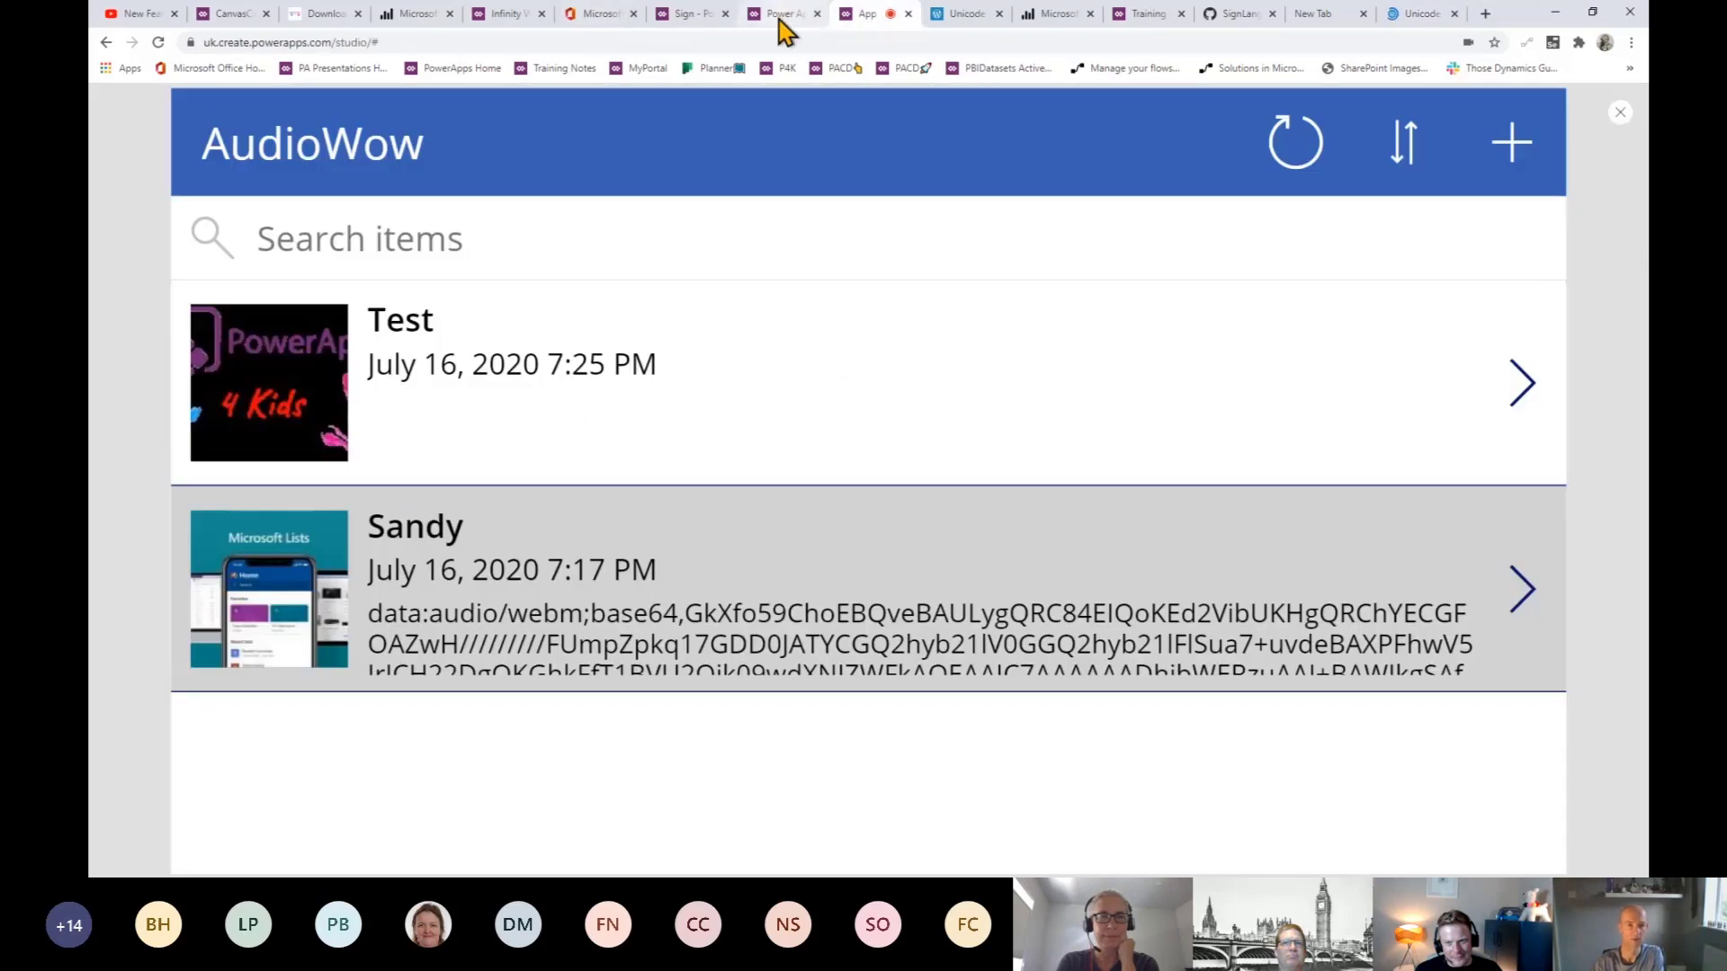
- Replace HtmlText1's HtmlText formula with the pasted hand-and-globe code
left_click(695, 16)
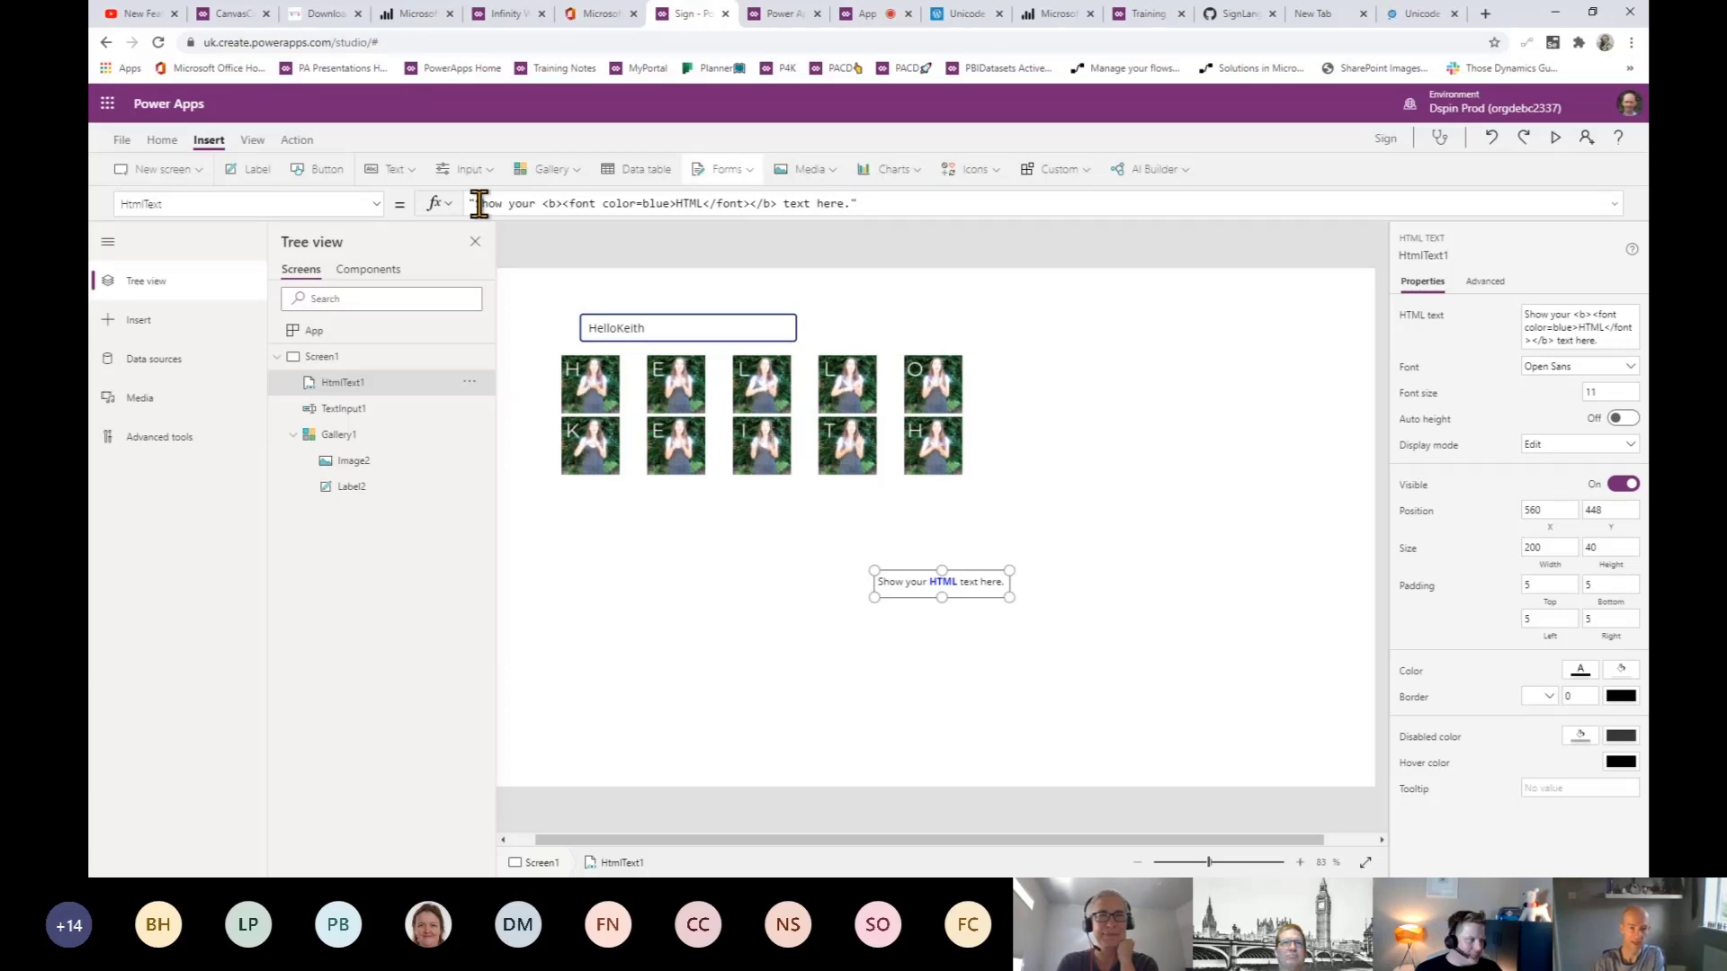
triple_click(861, 203)
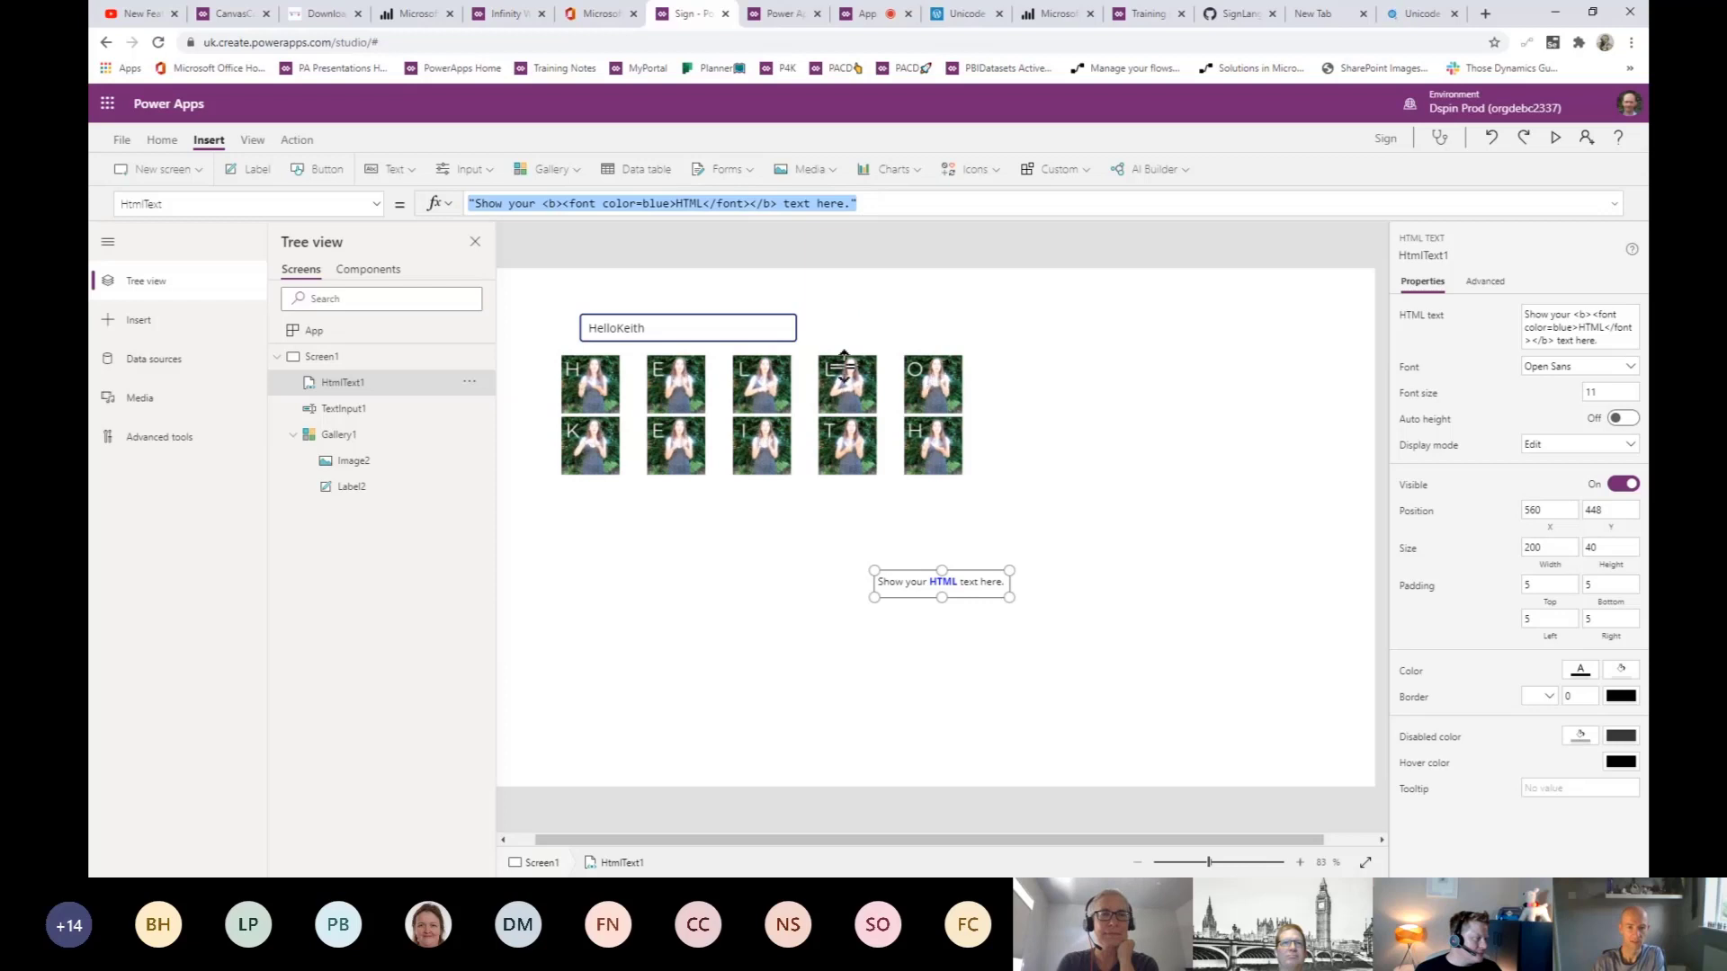
key("ctrl+v")
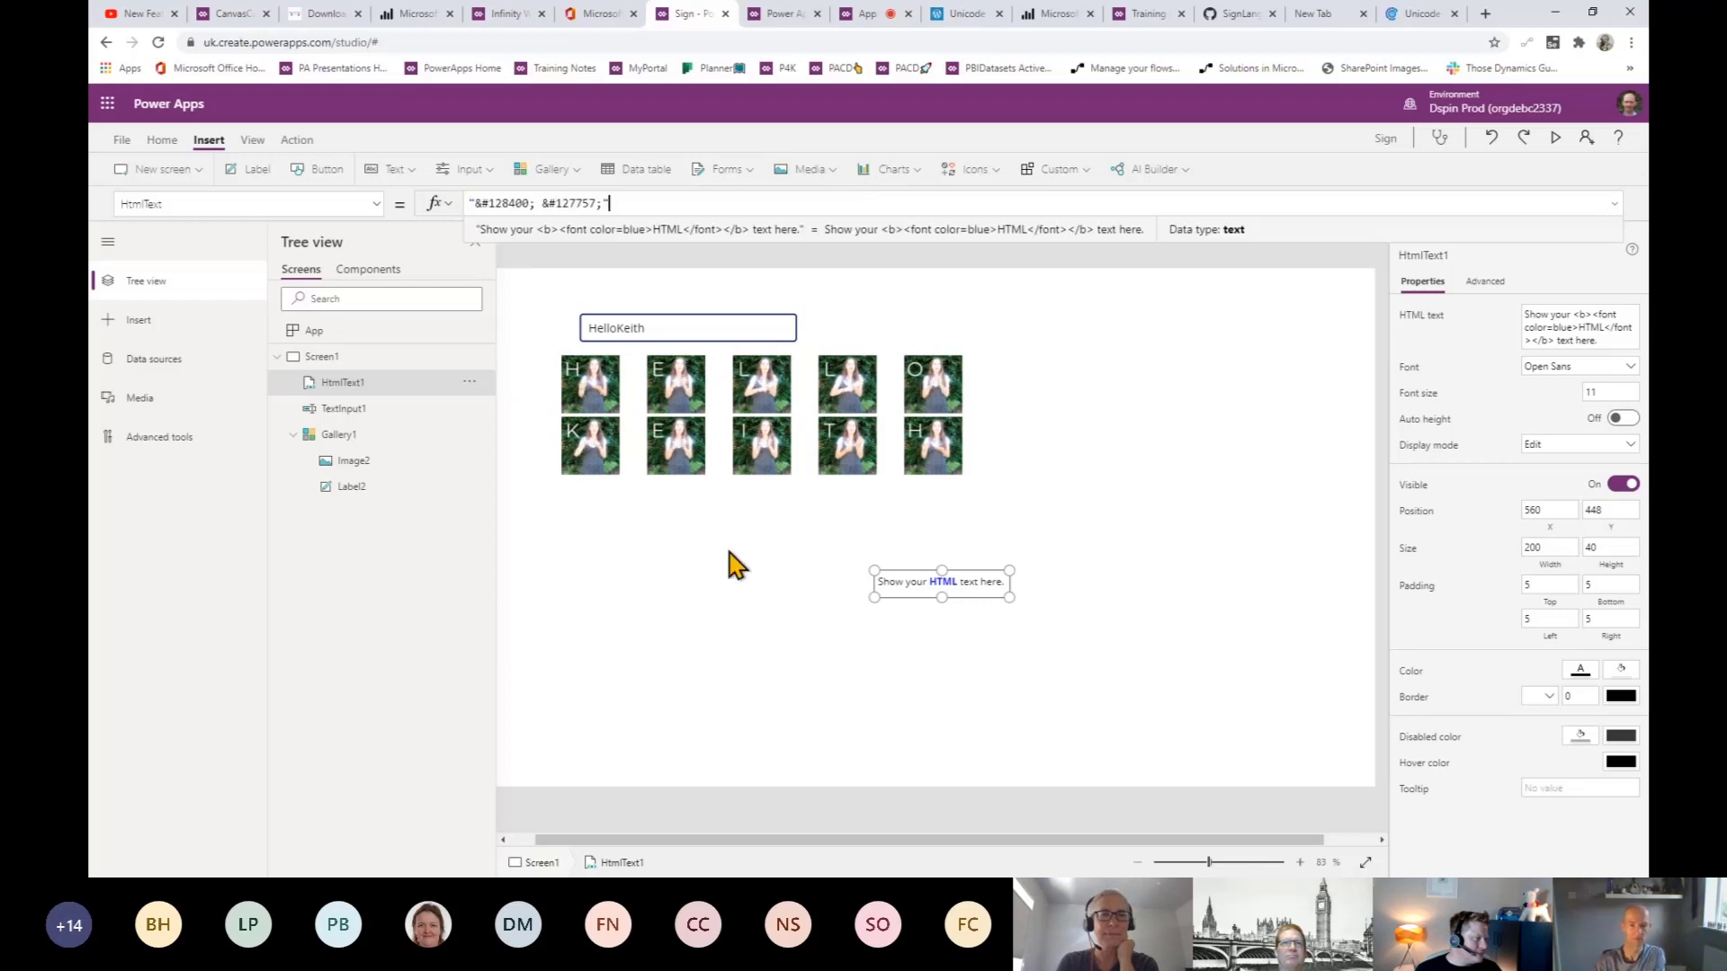
left_click(1005, 604)
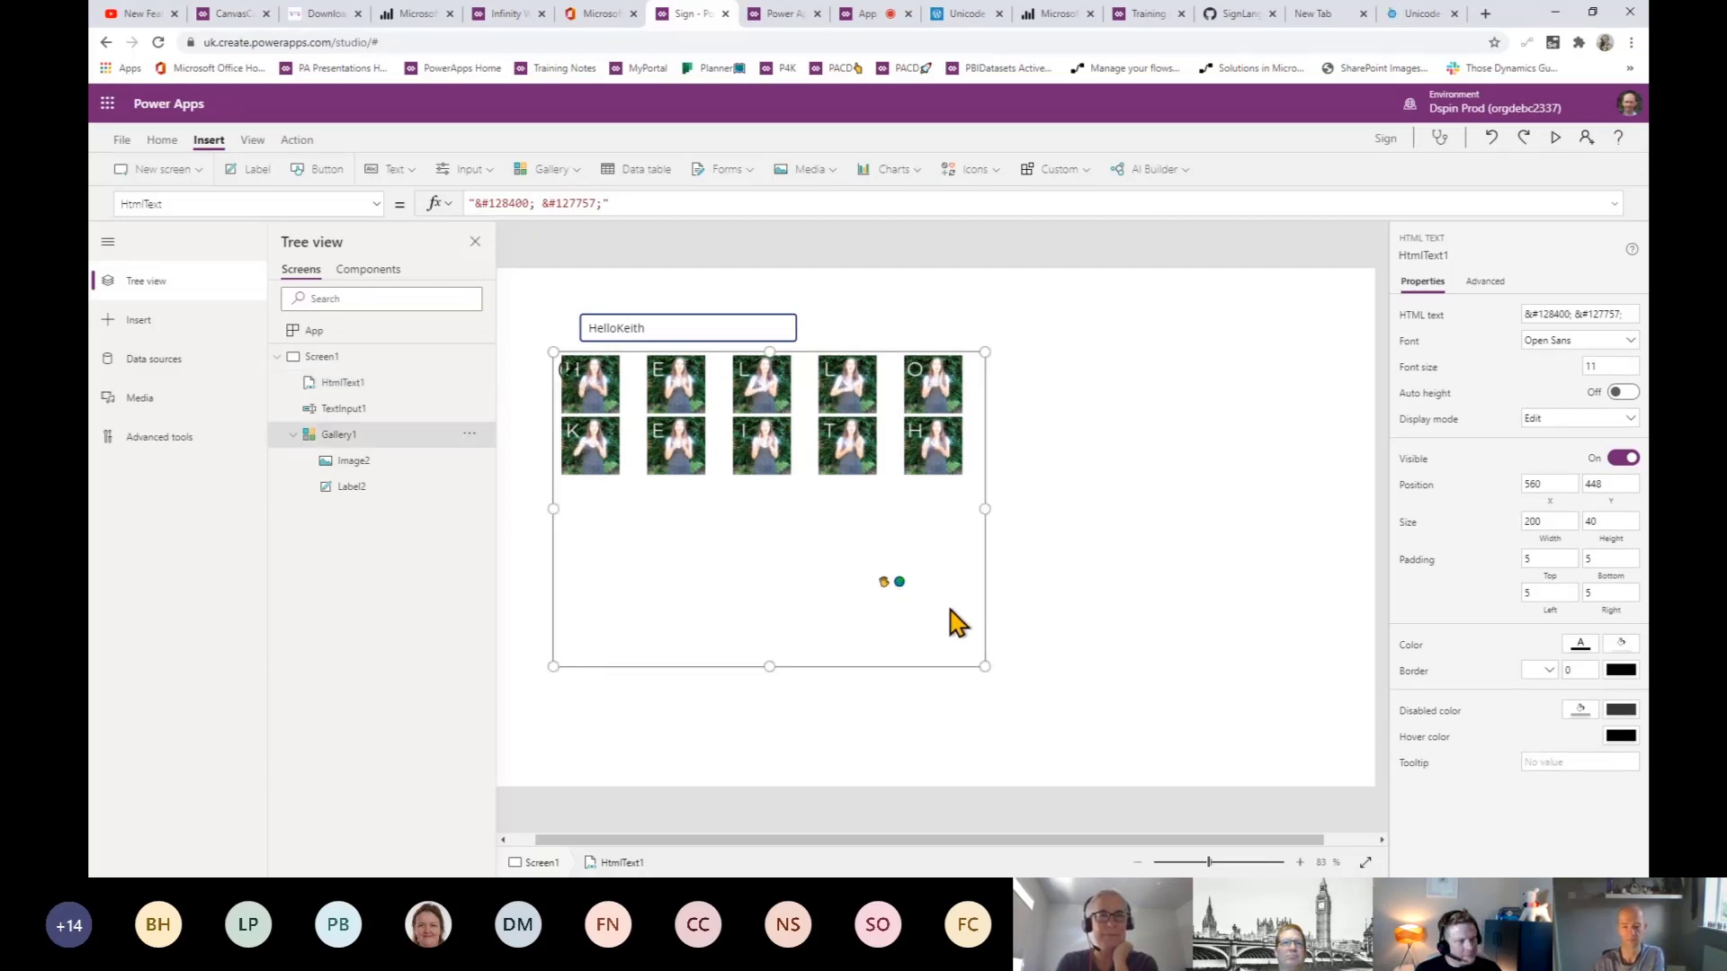
- Move the emoji label to the lower right and resize it to 303 by 141
left_click(985, 673)
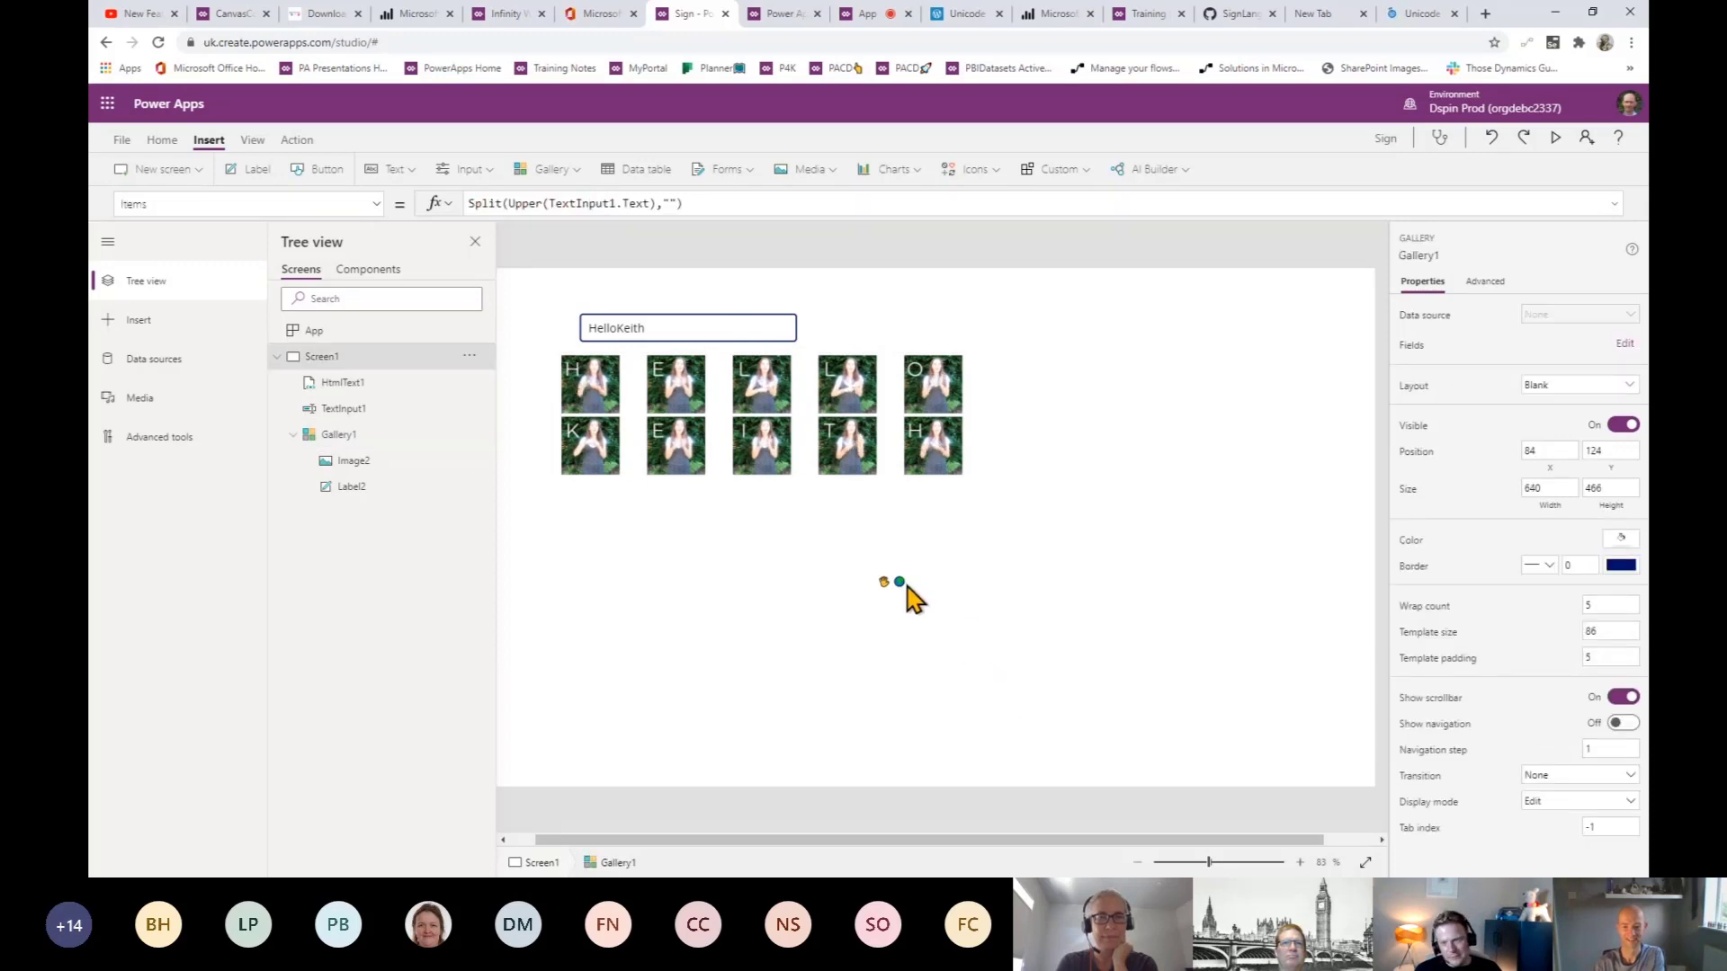
left_click(987, 691)
left_click(354, 384)
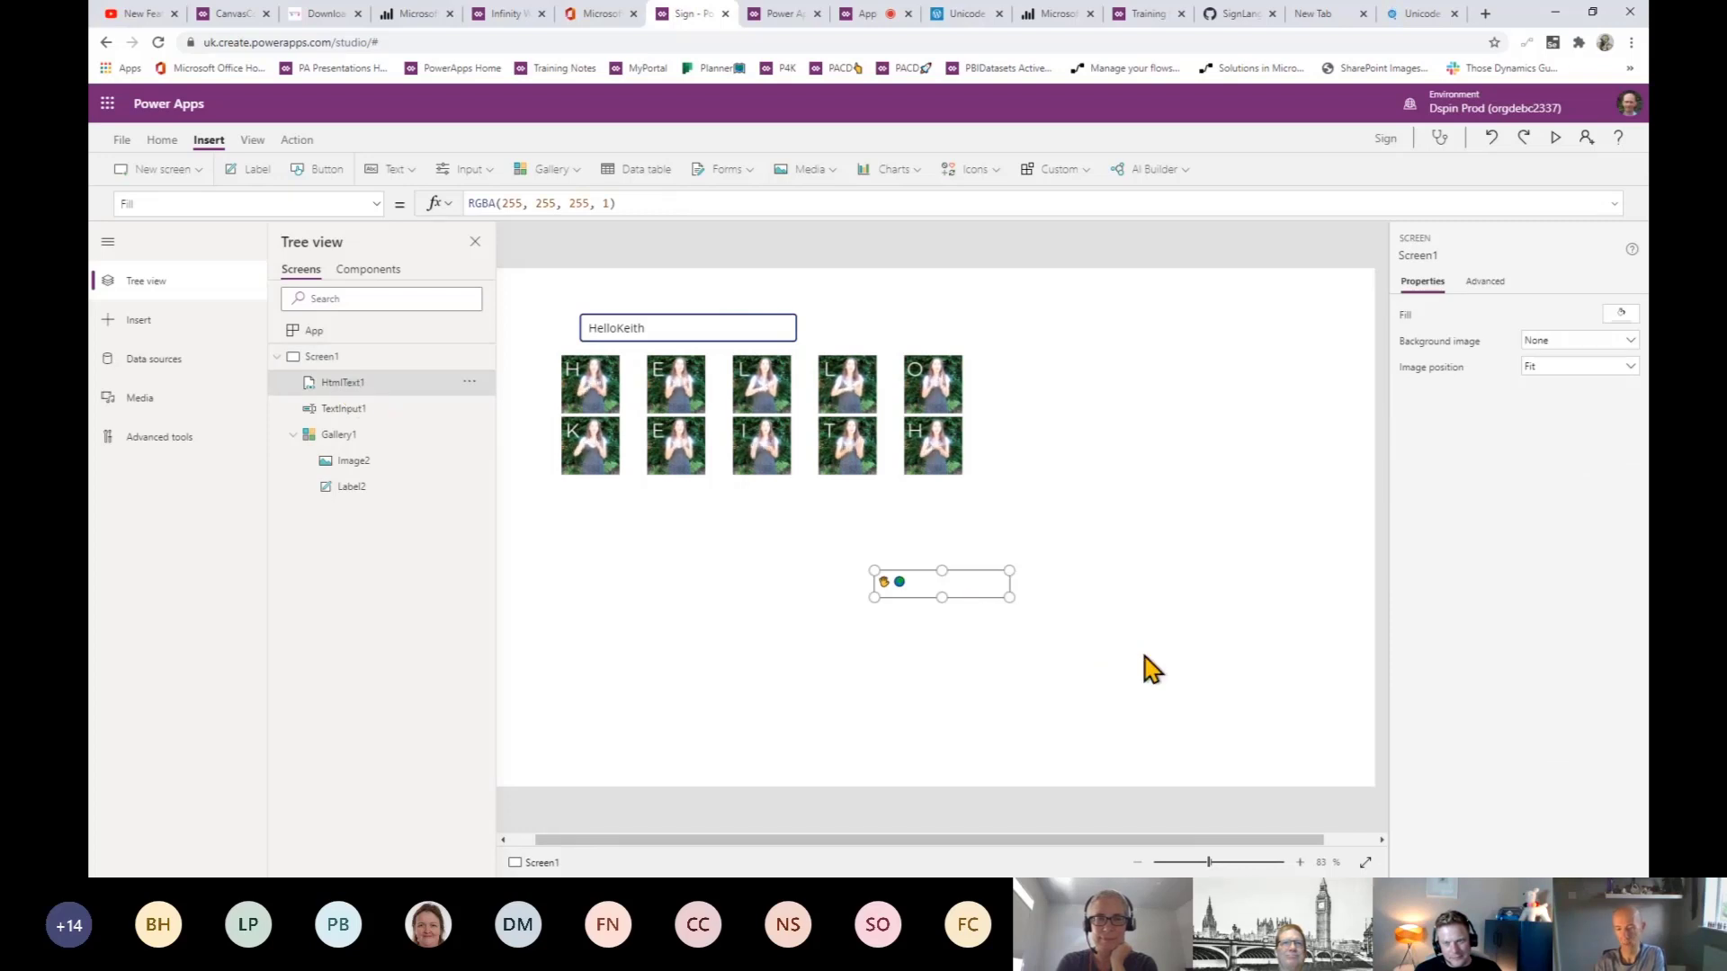
left_click_drag(884, 582, 1057, 634)
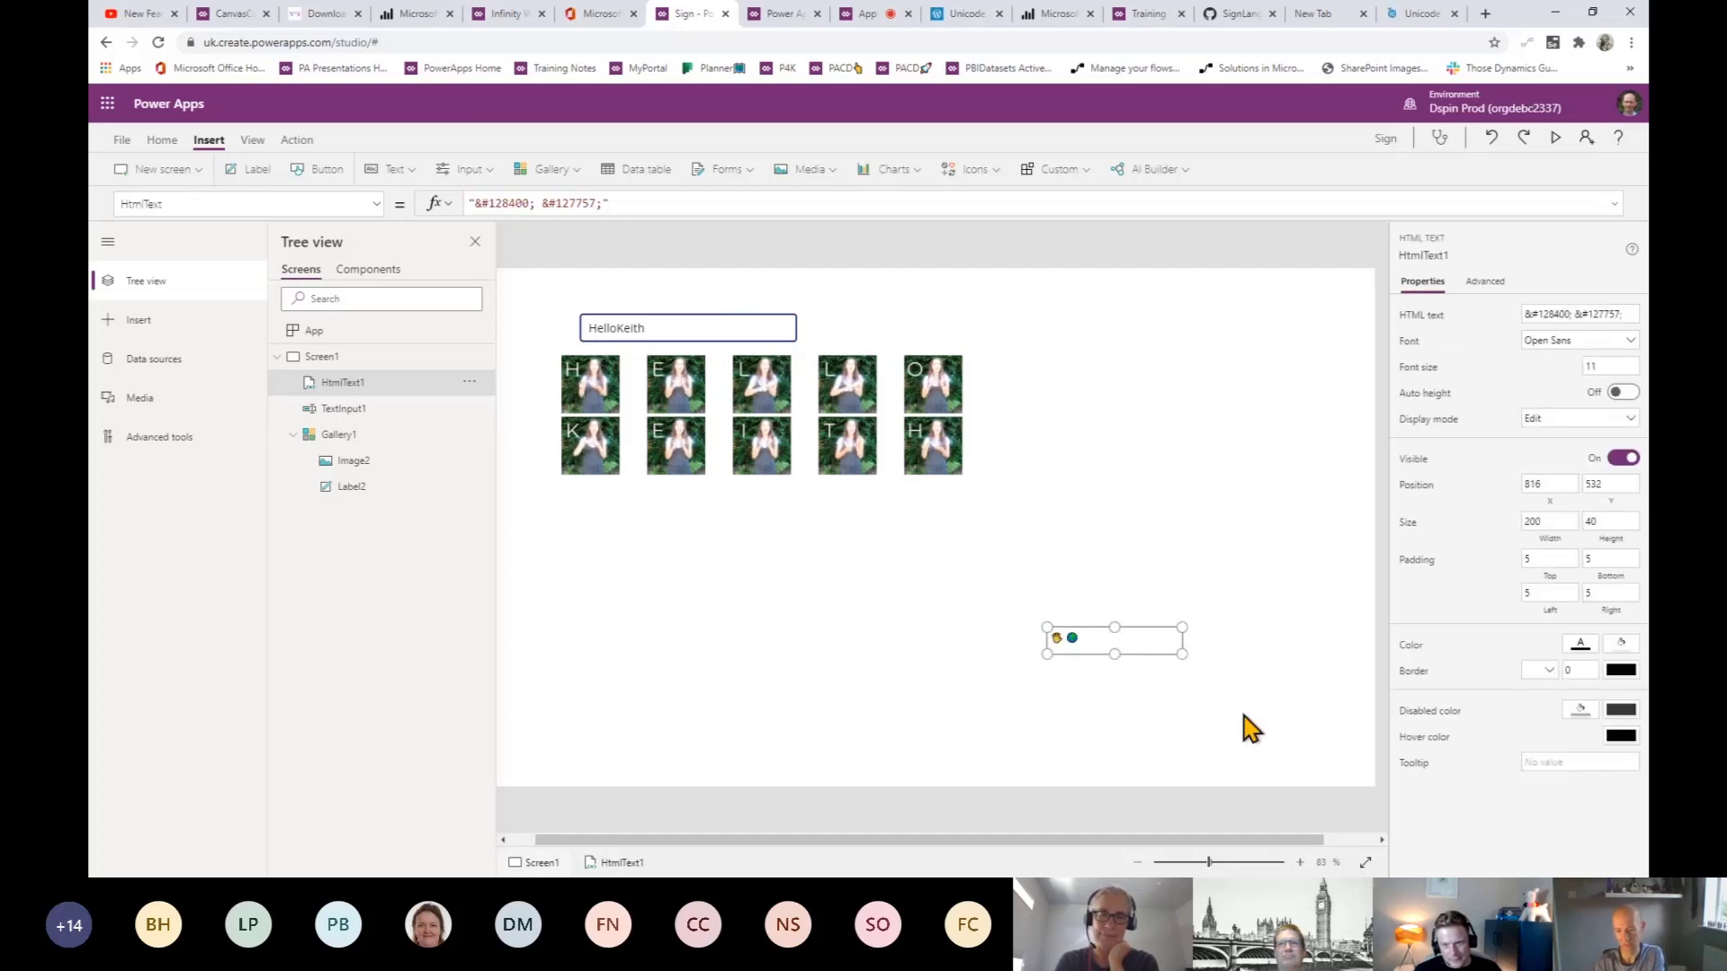
left_click_drag(1181, 653, 1251, 722)
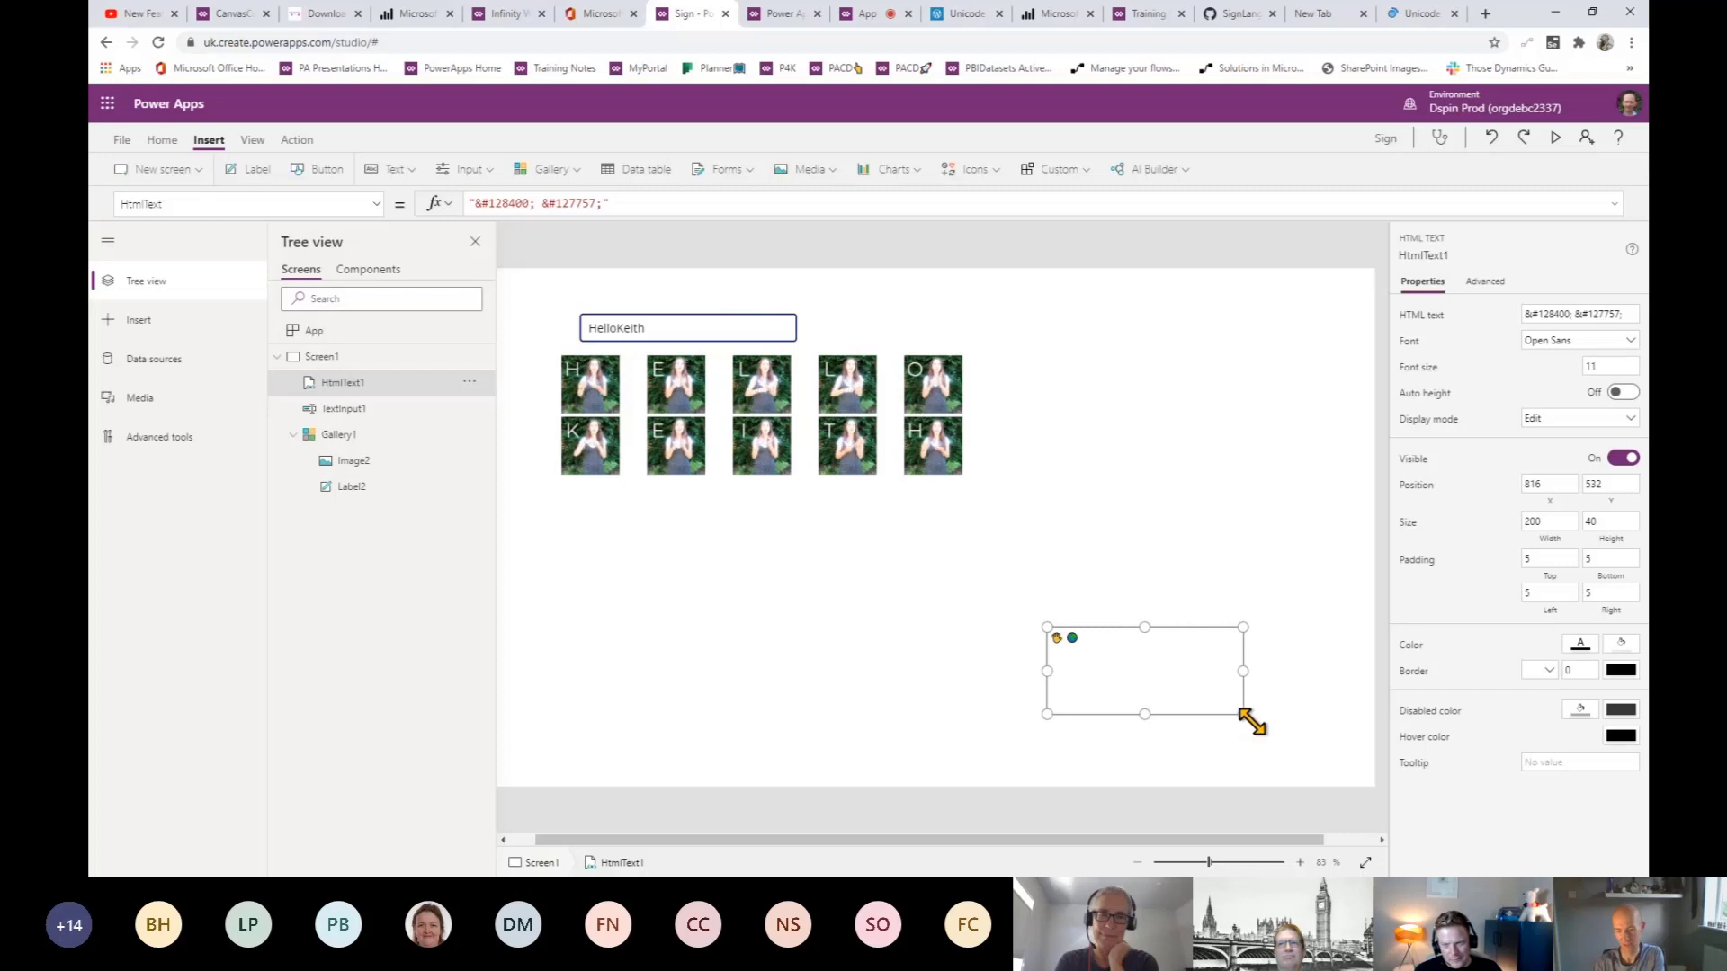
left_click(1585, 371)
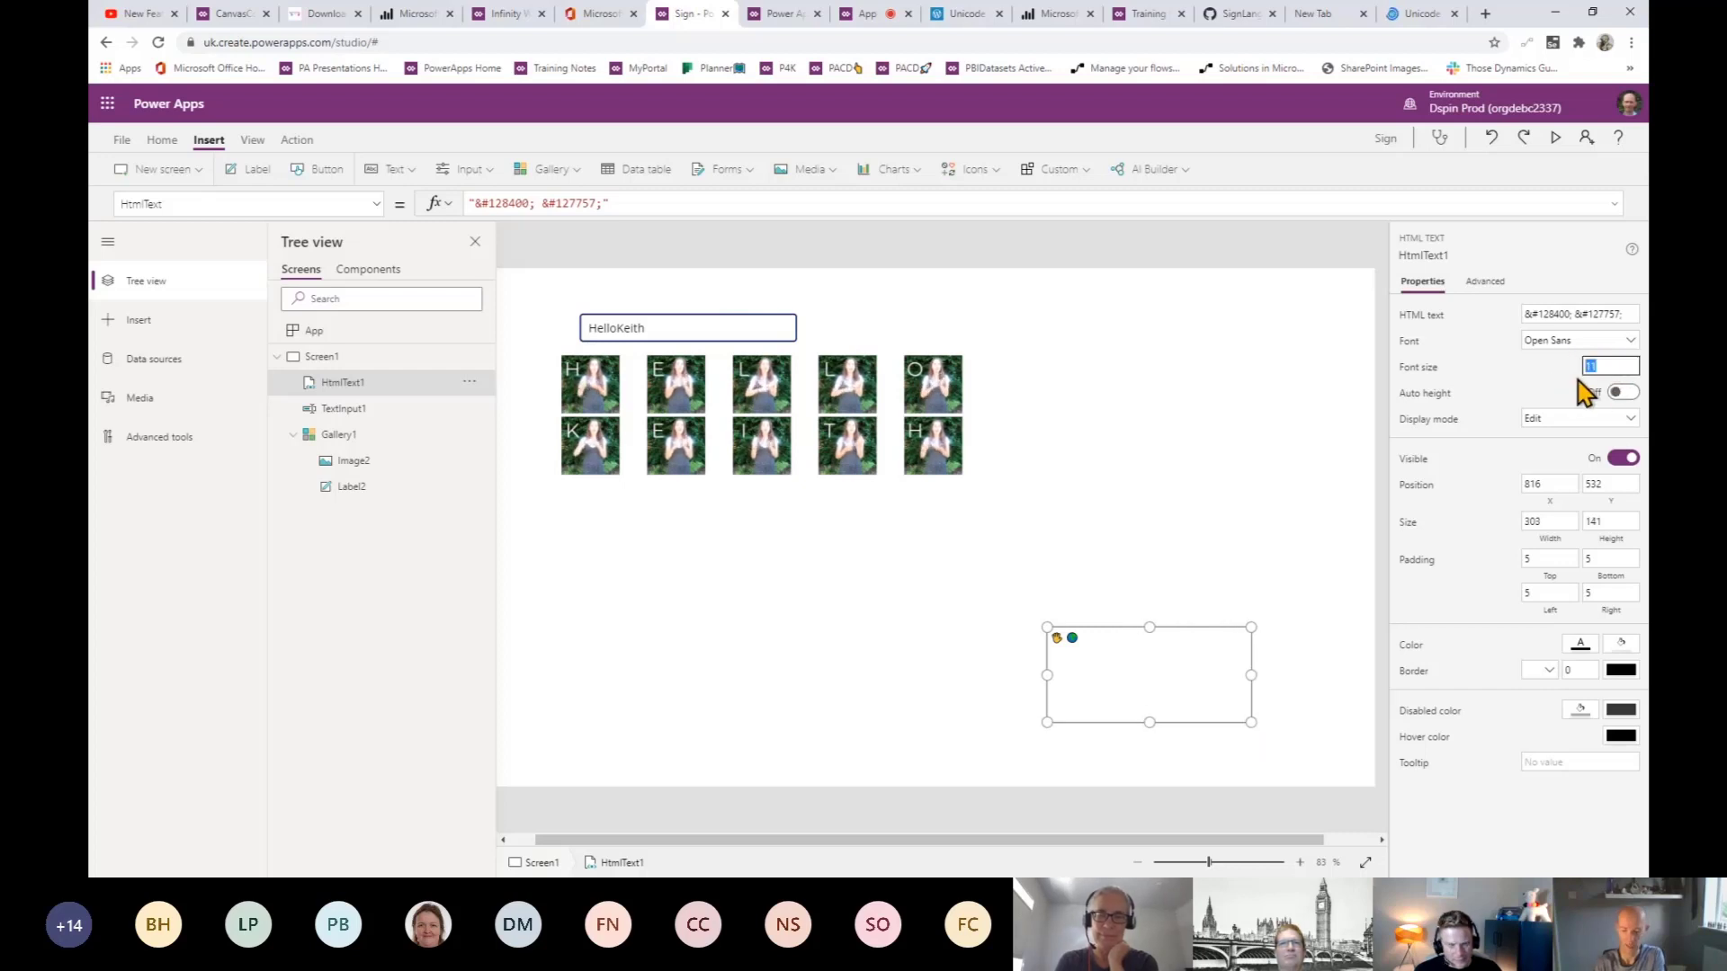
- Set HtmlText1's font size to 50 so the hand and globe emoji display large
type("50")
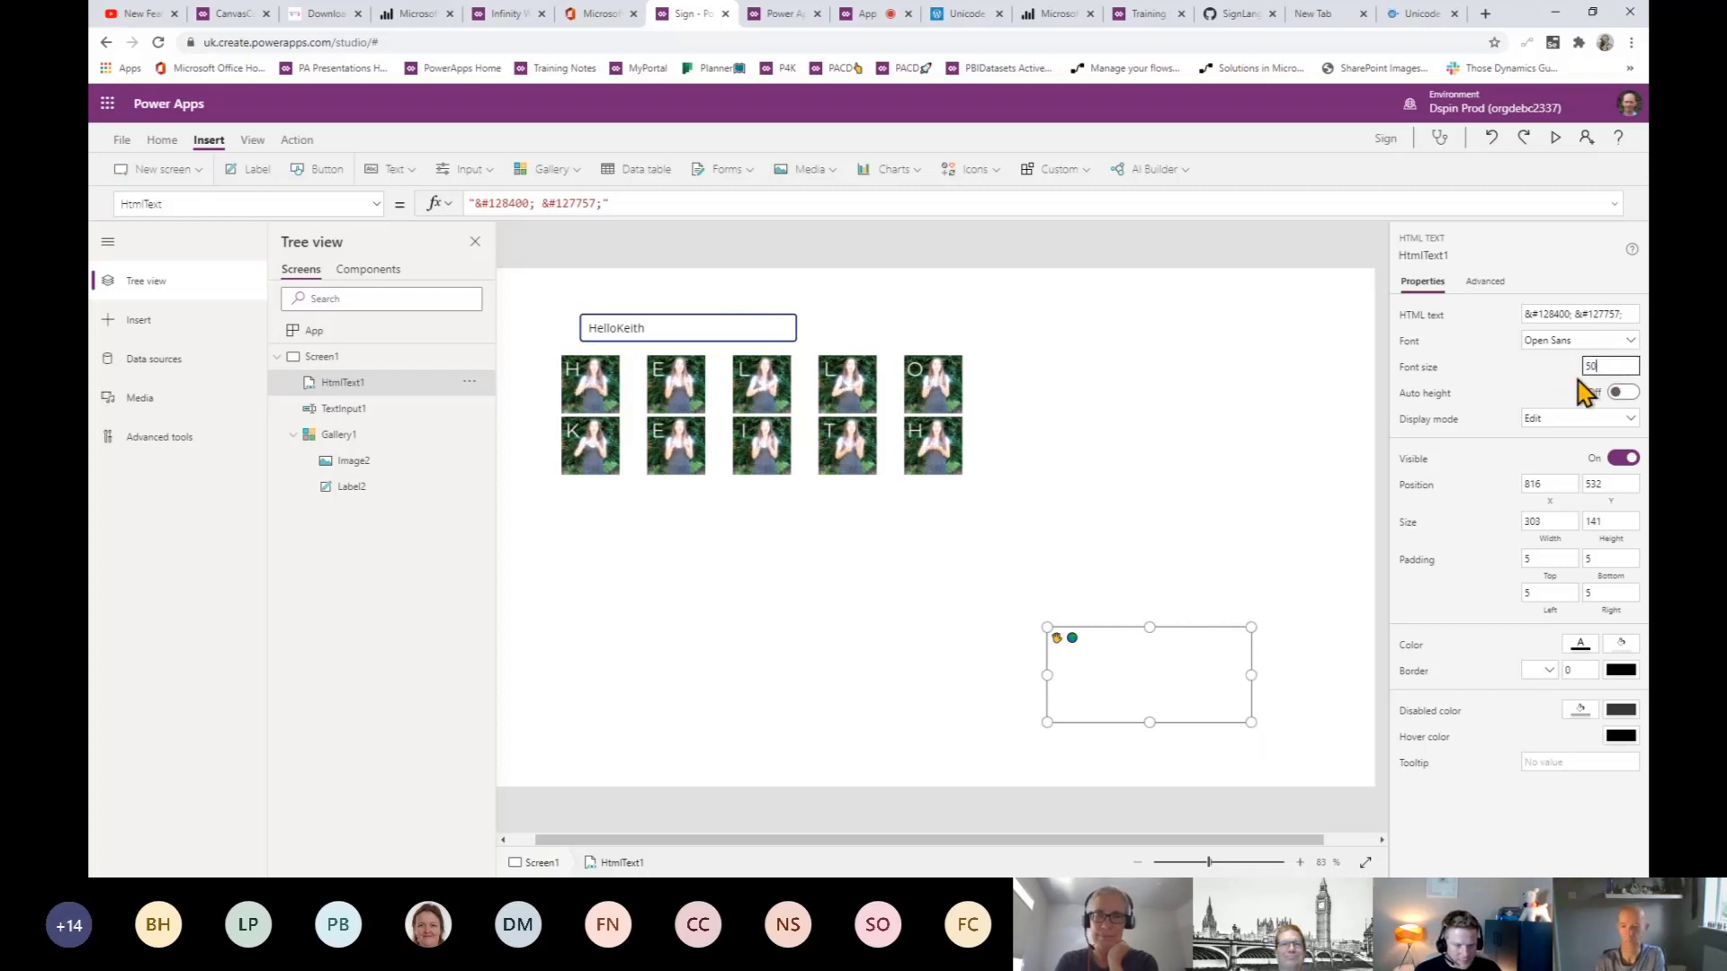
left_click(1300, 458)
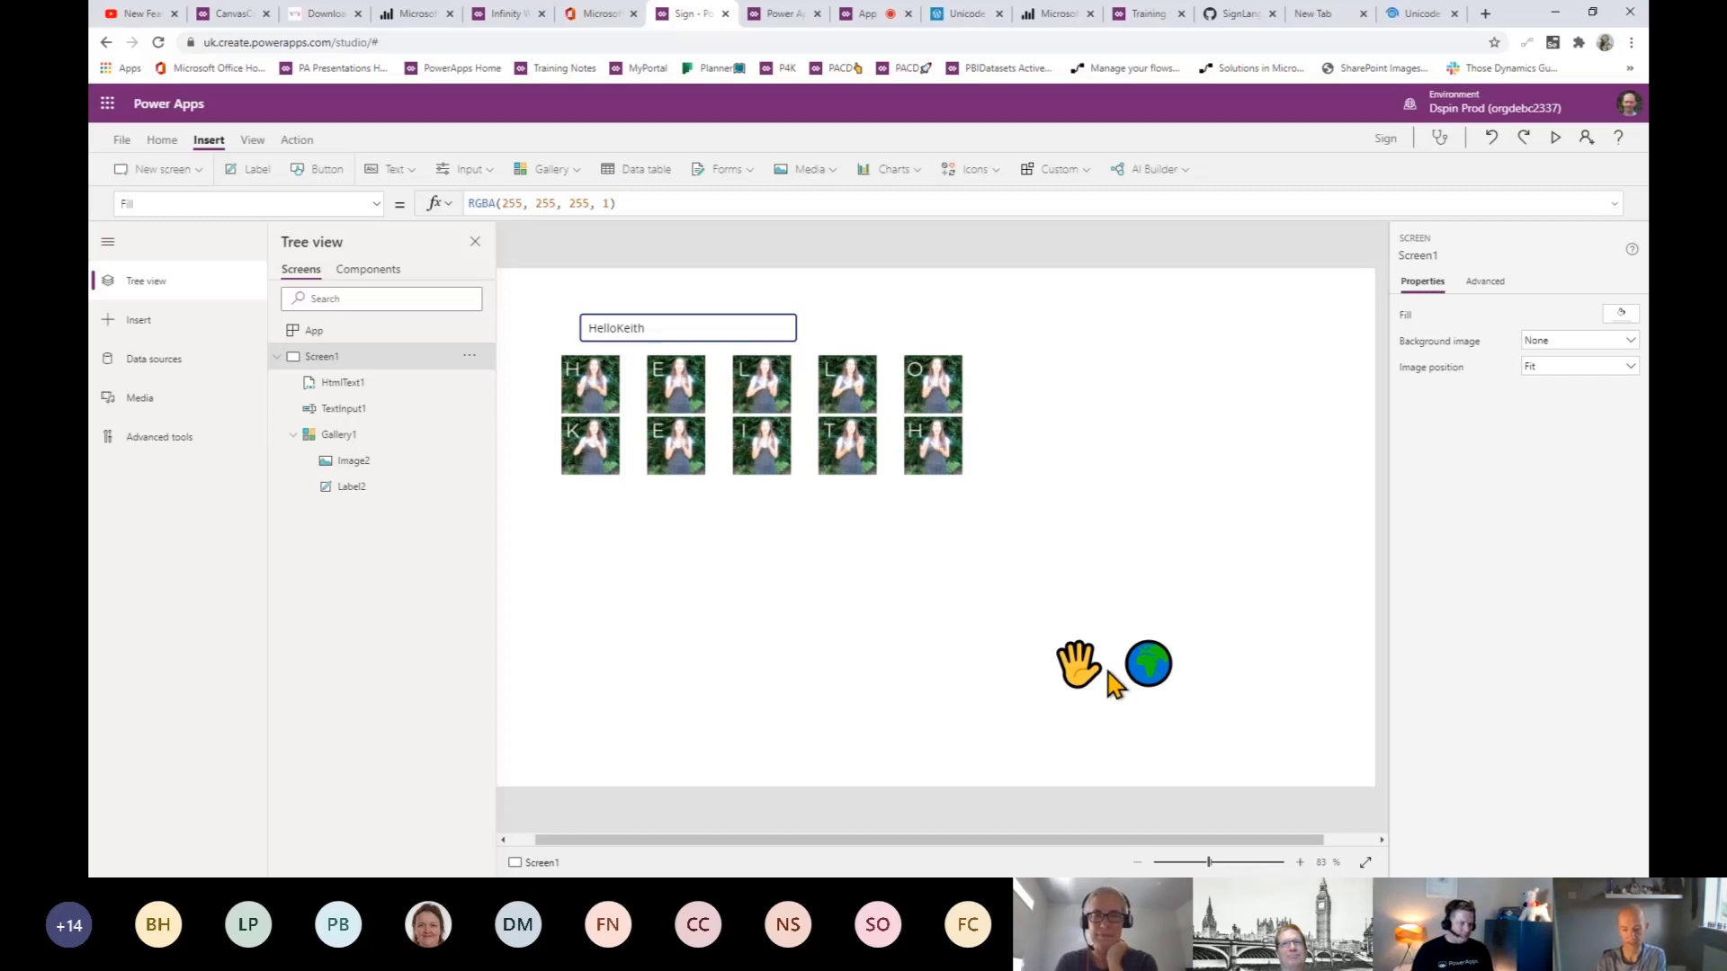
left_click(1112, 675)
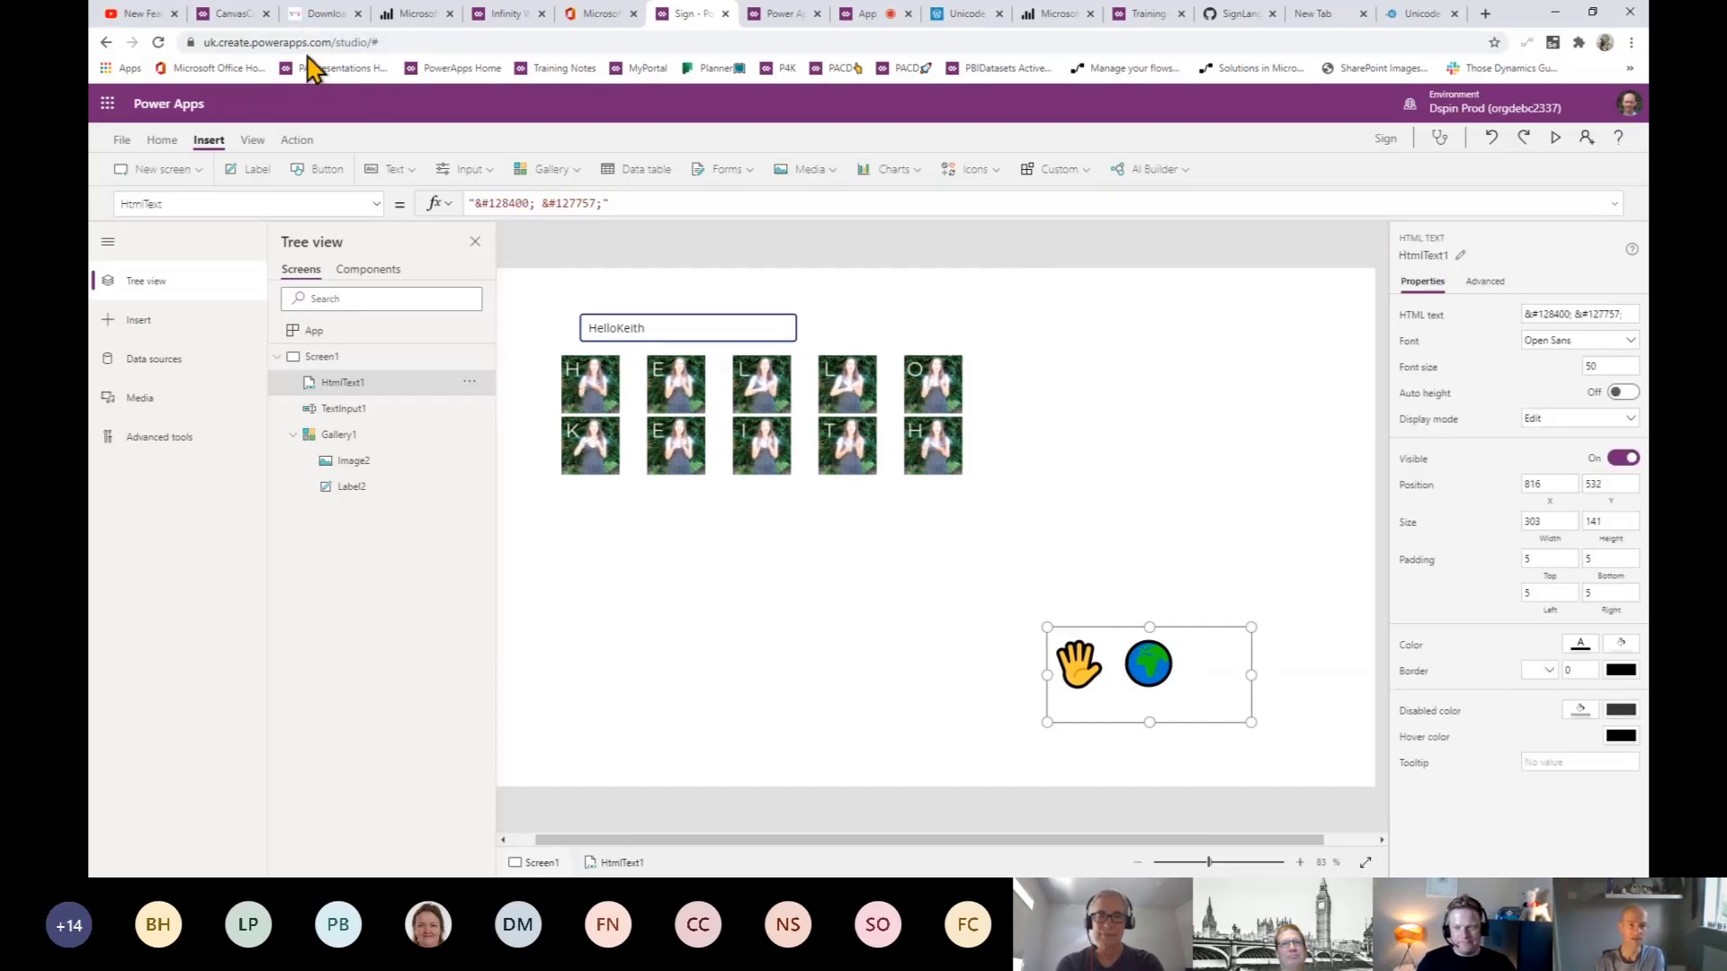
- Return to the Unicode page and open the full-screen version of its Power BI report
left_click(1417, 13)
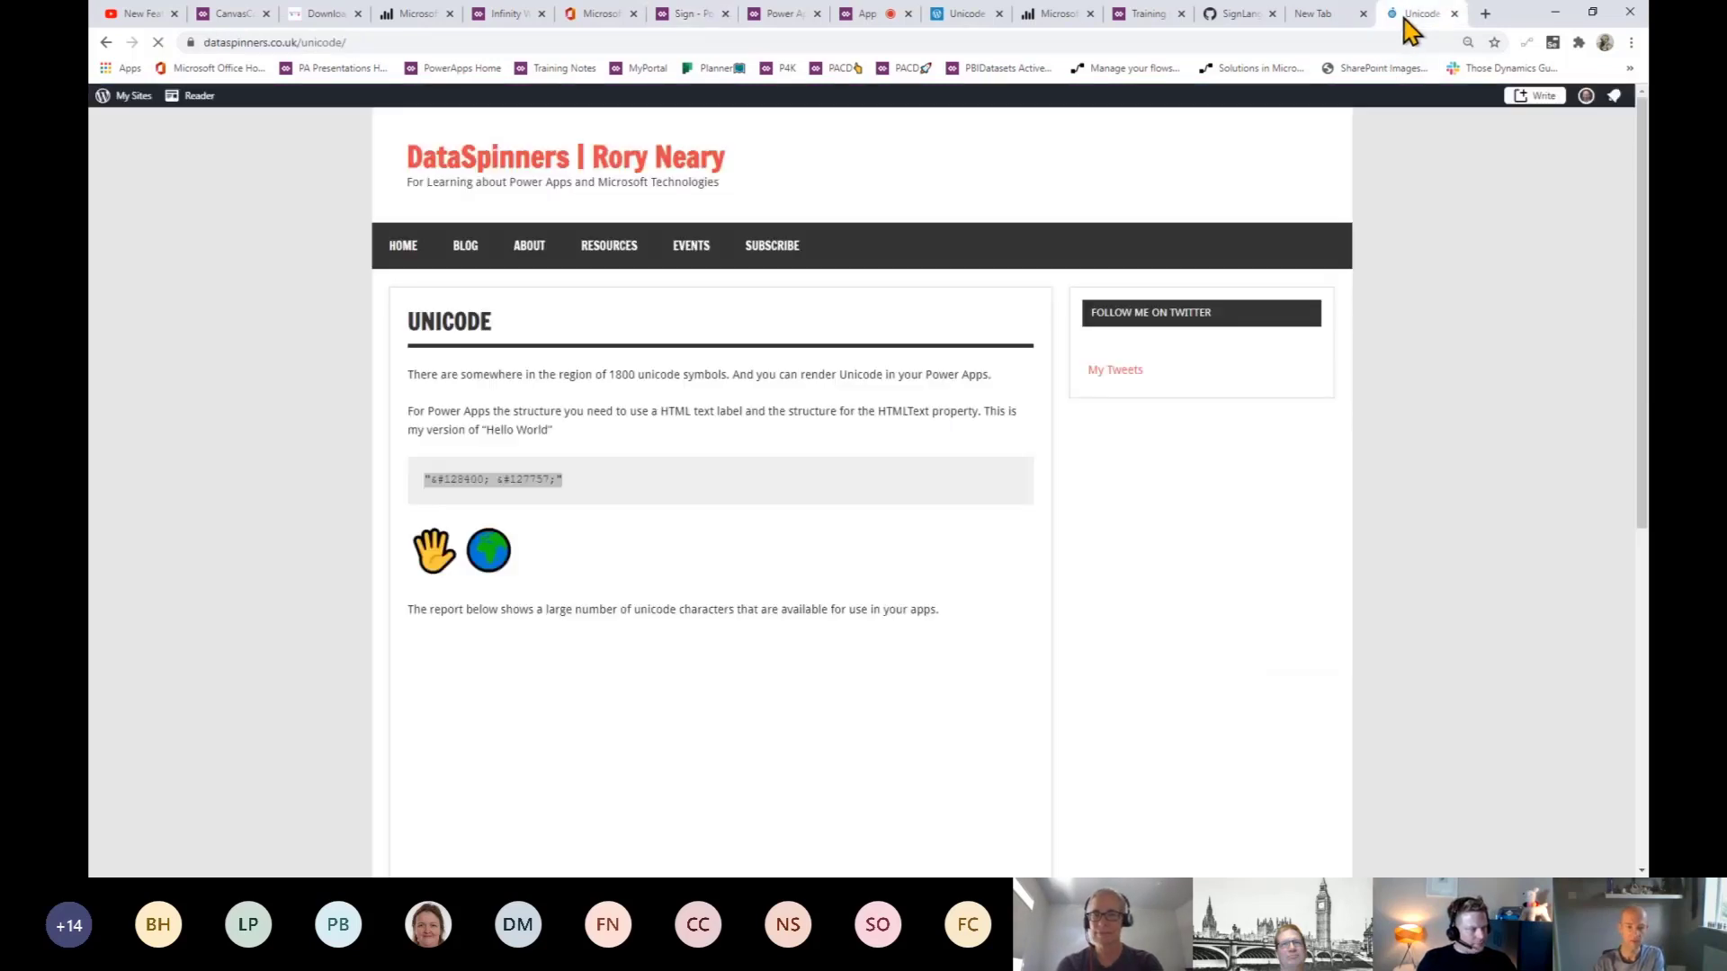
scroll(664, 509, "down", 3)
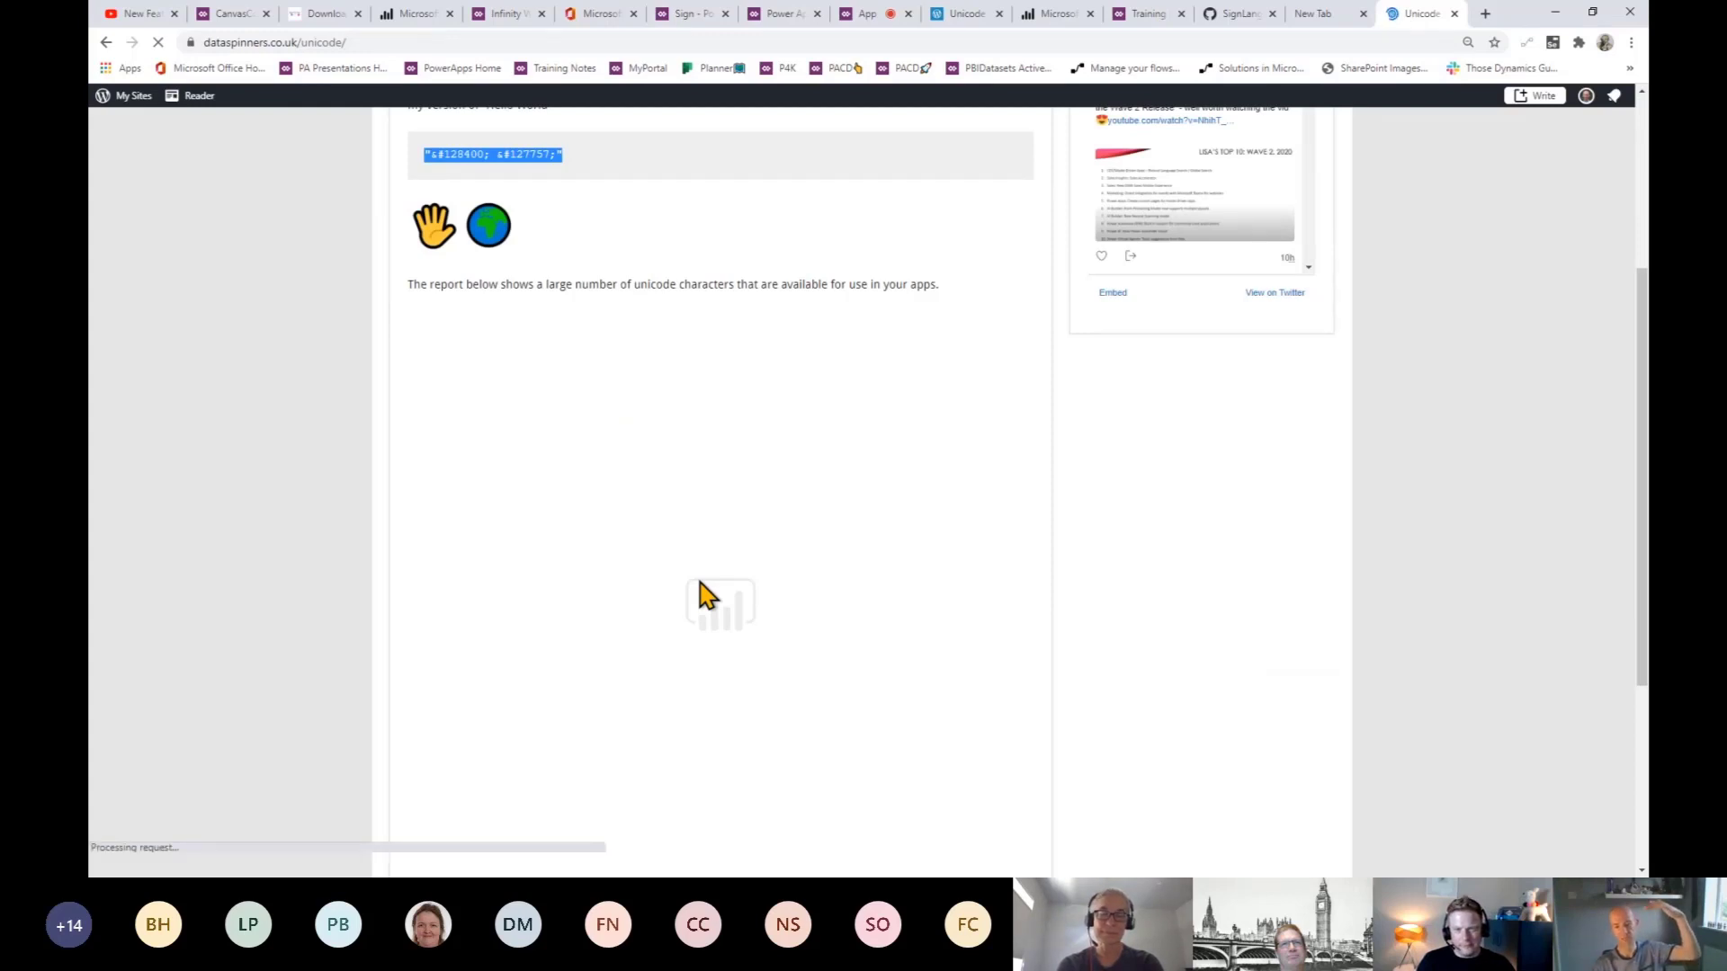
scroll(707, 595, "down", 3)
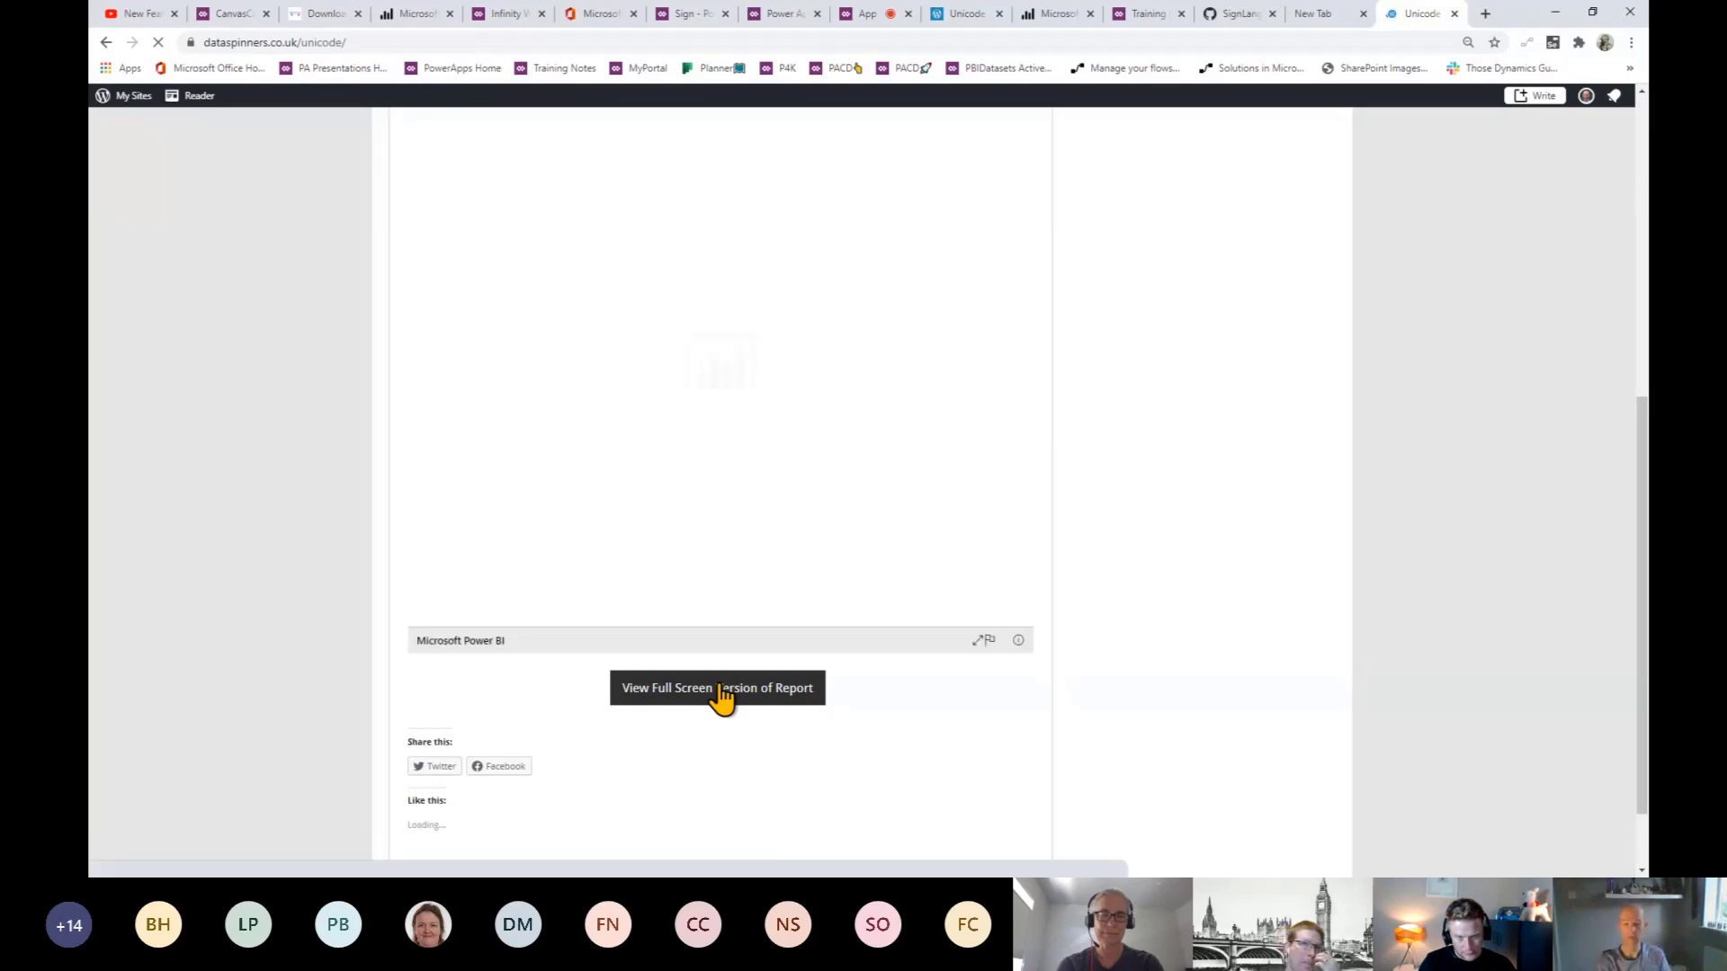
left_click(722, 691)
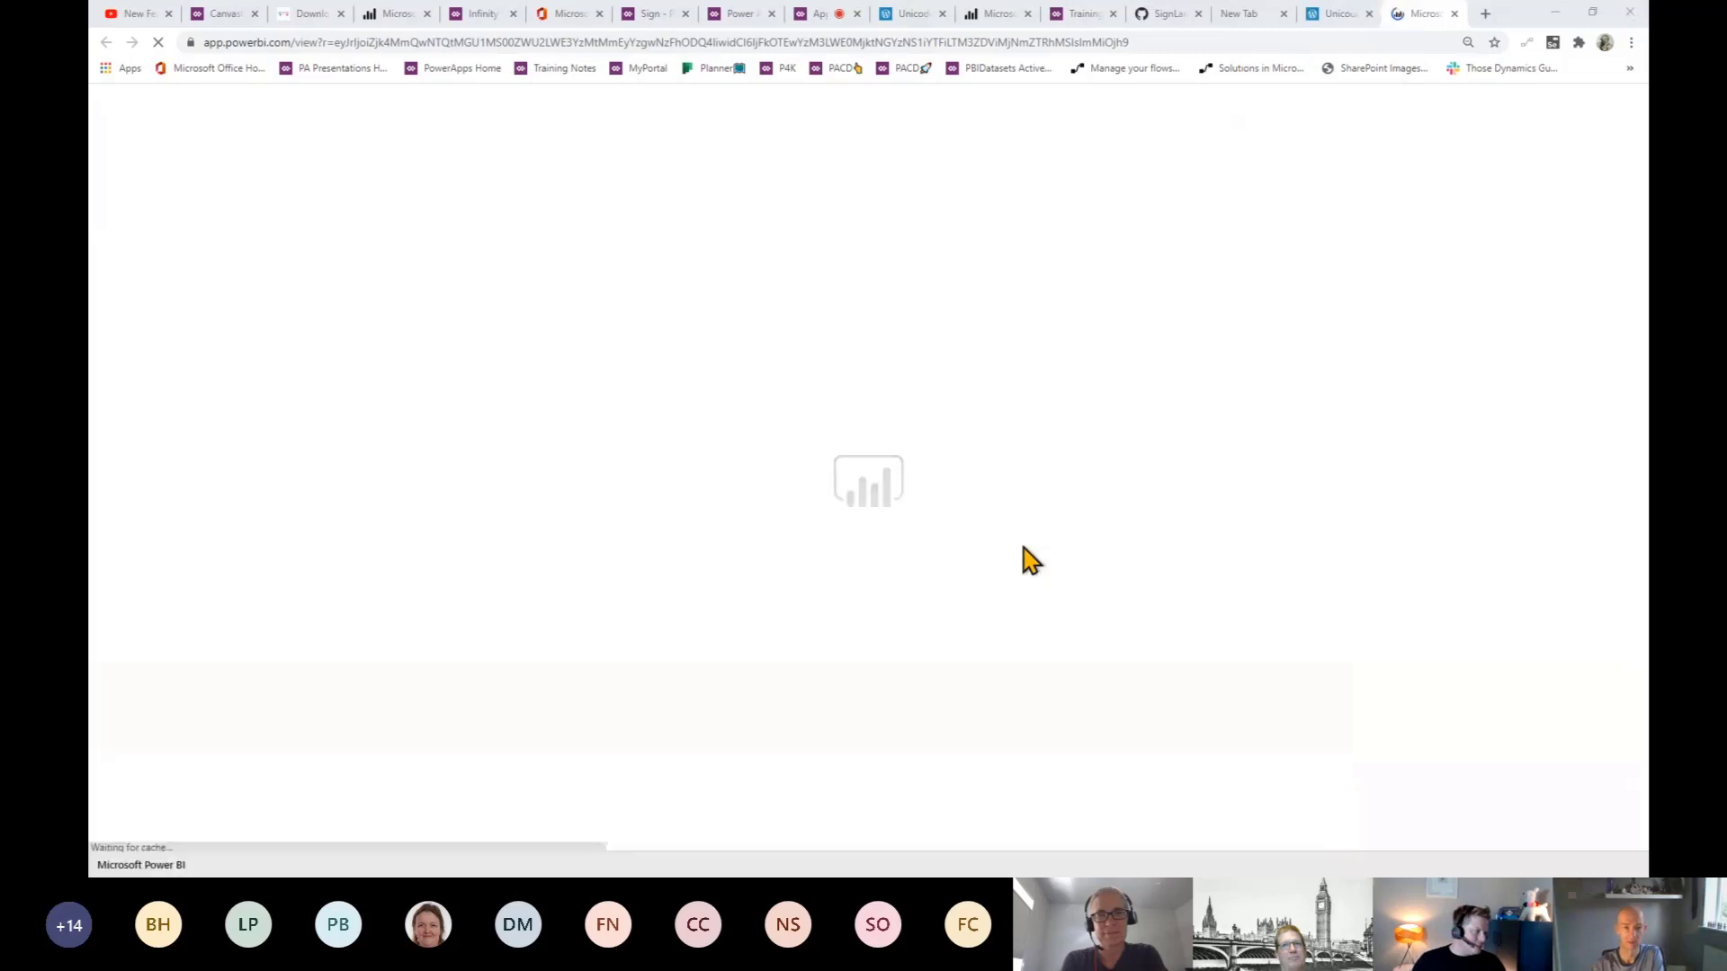
- Filter the UnicodePBI report's Description slicer to 'Train' and inspect the table's train emoji codes
key("super+shift+Left")
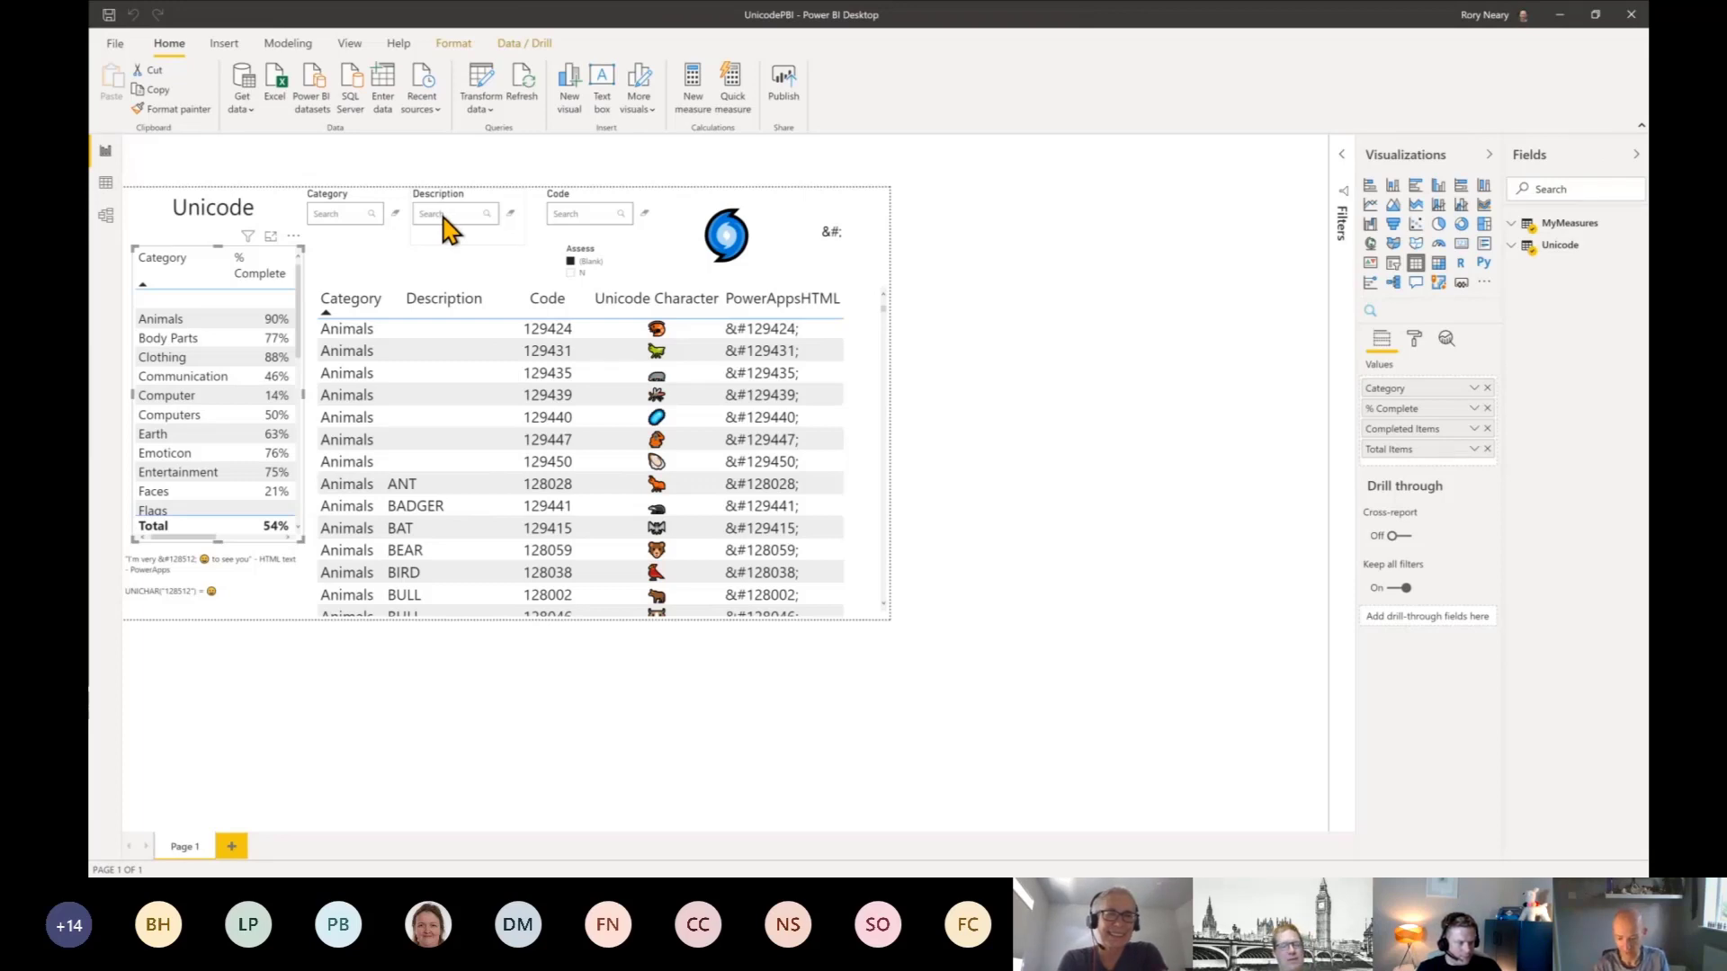
left_click(622, 185)
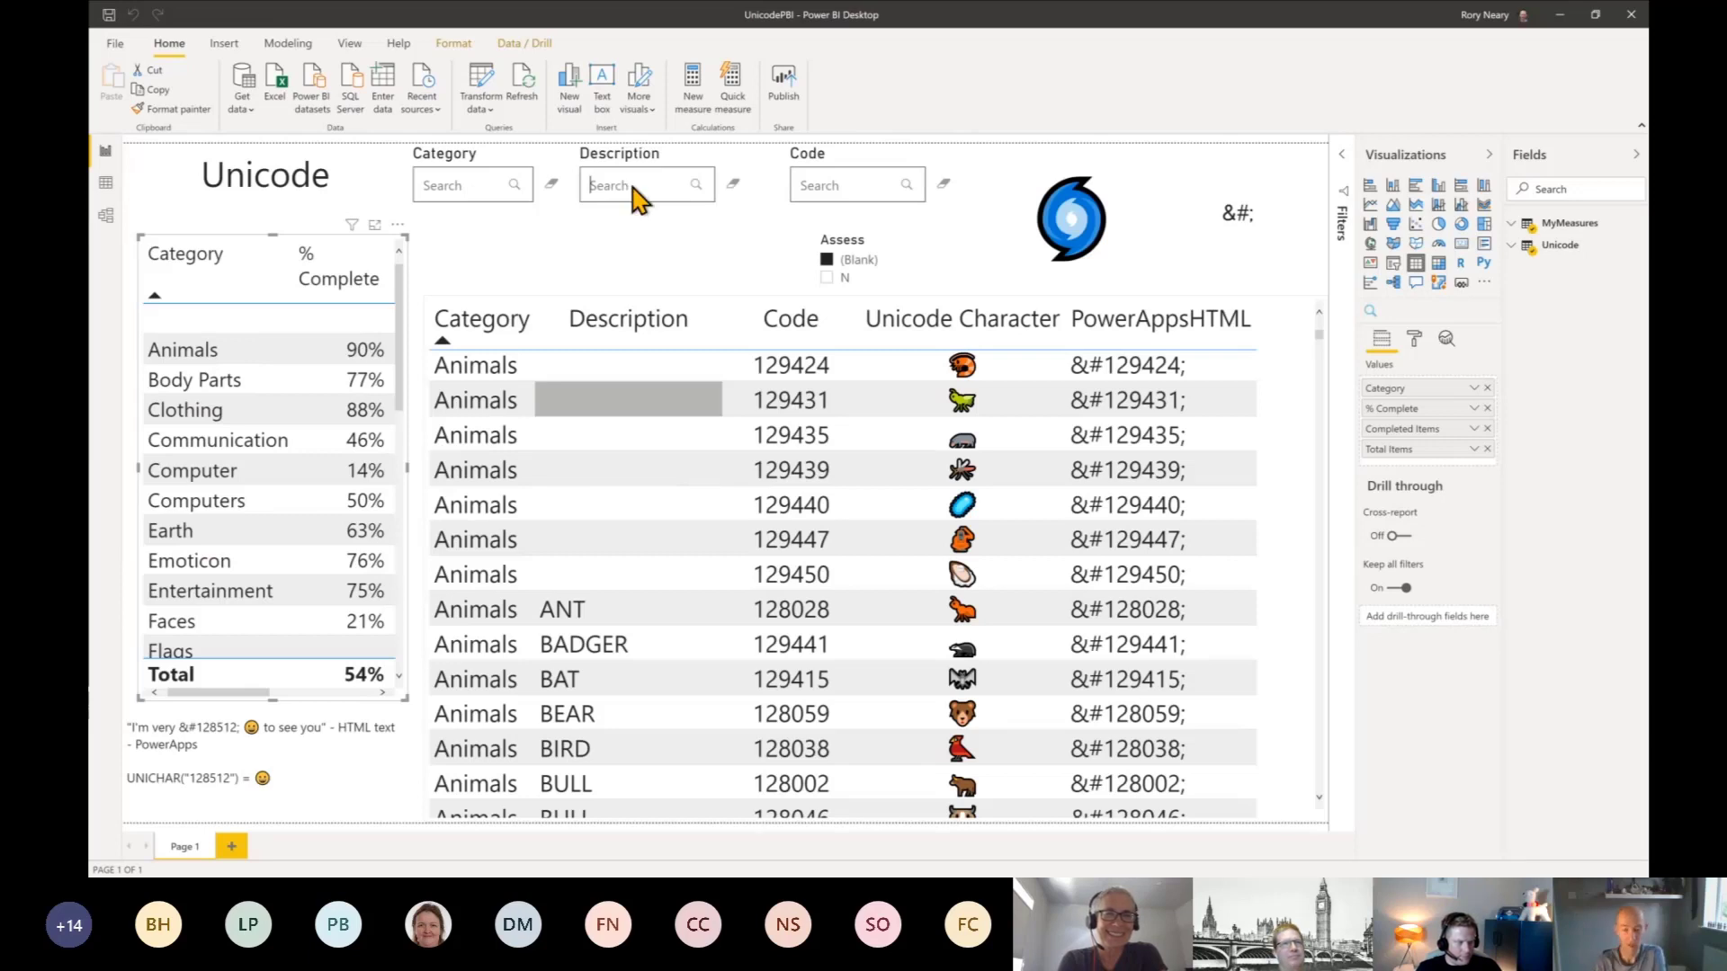
left_click(633, 186)
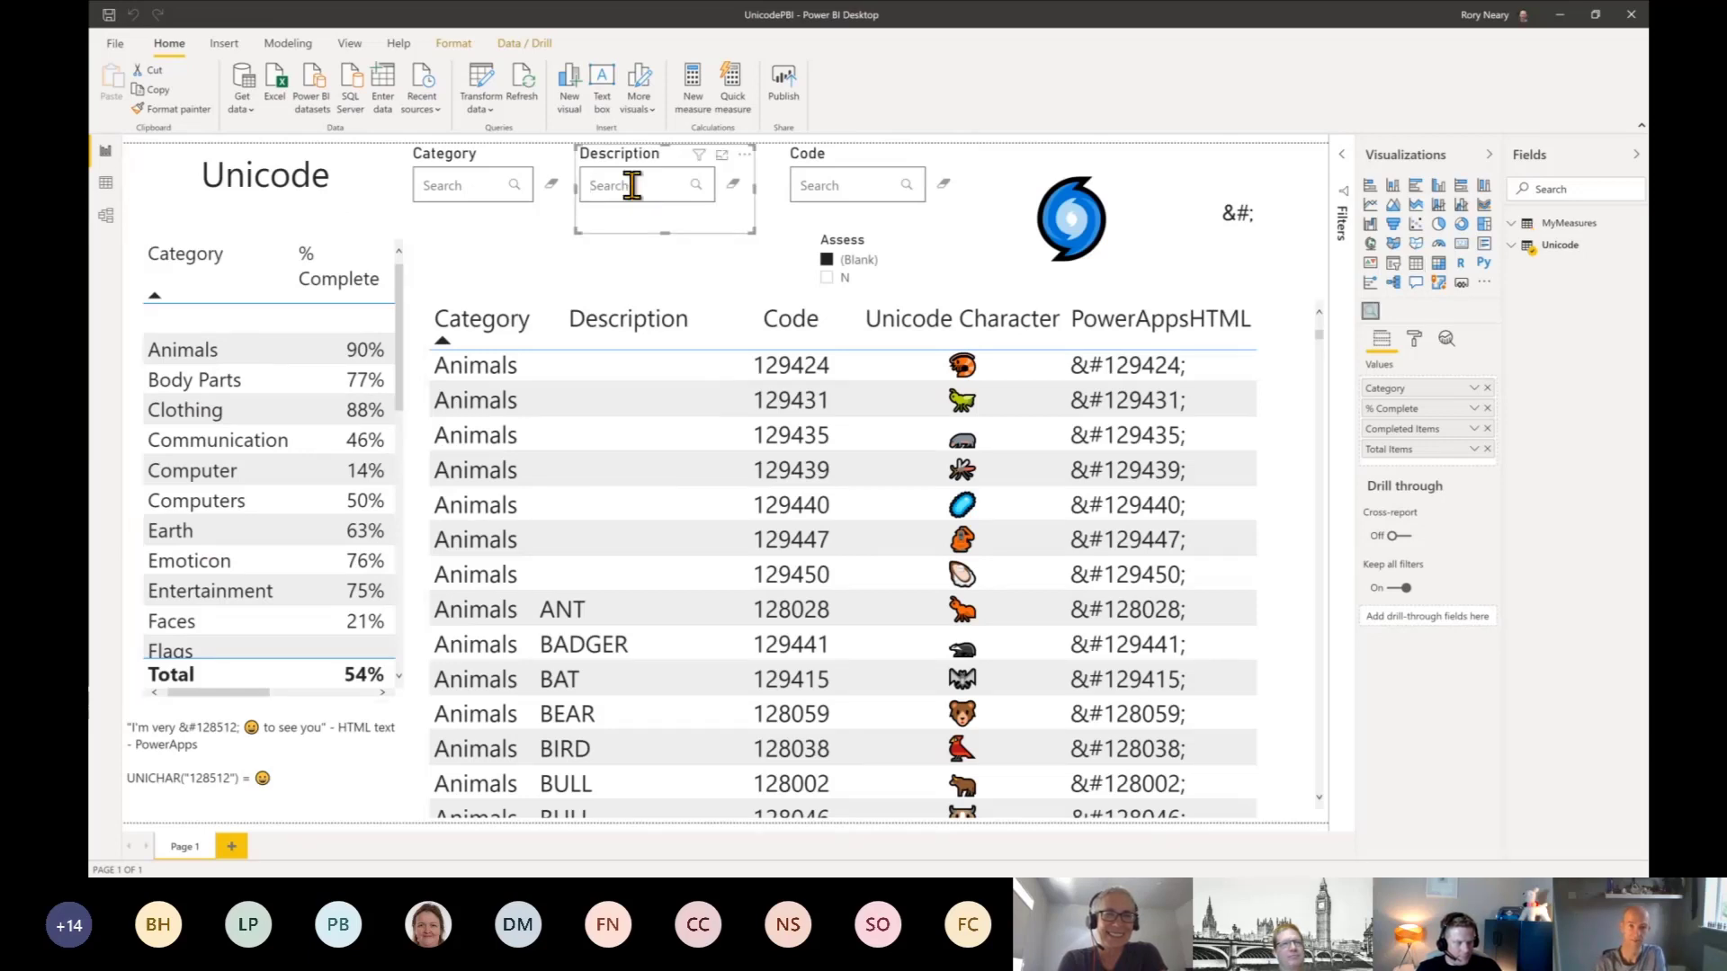
type("Train")
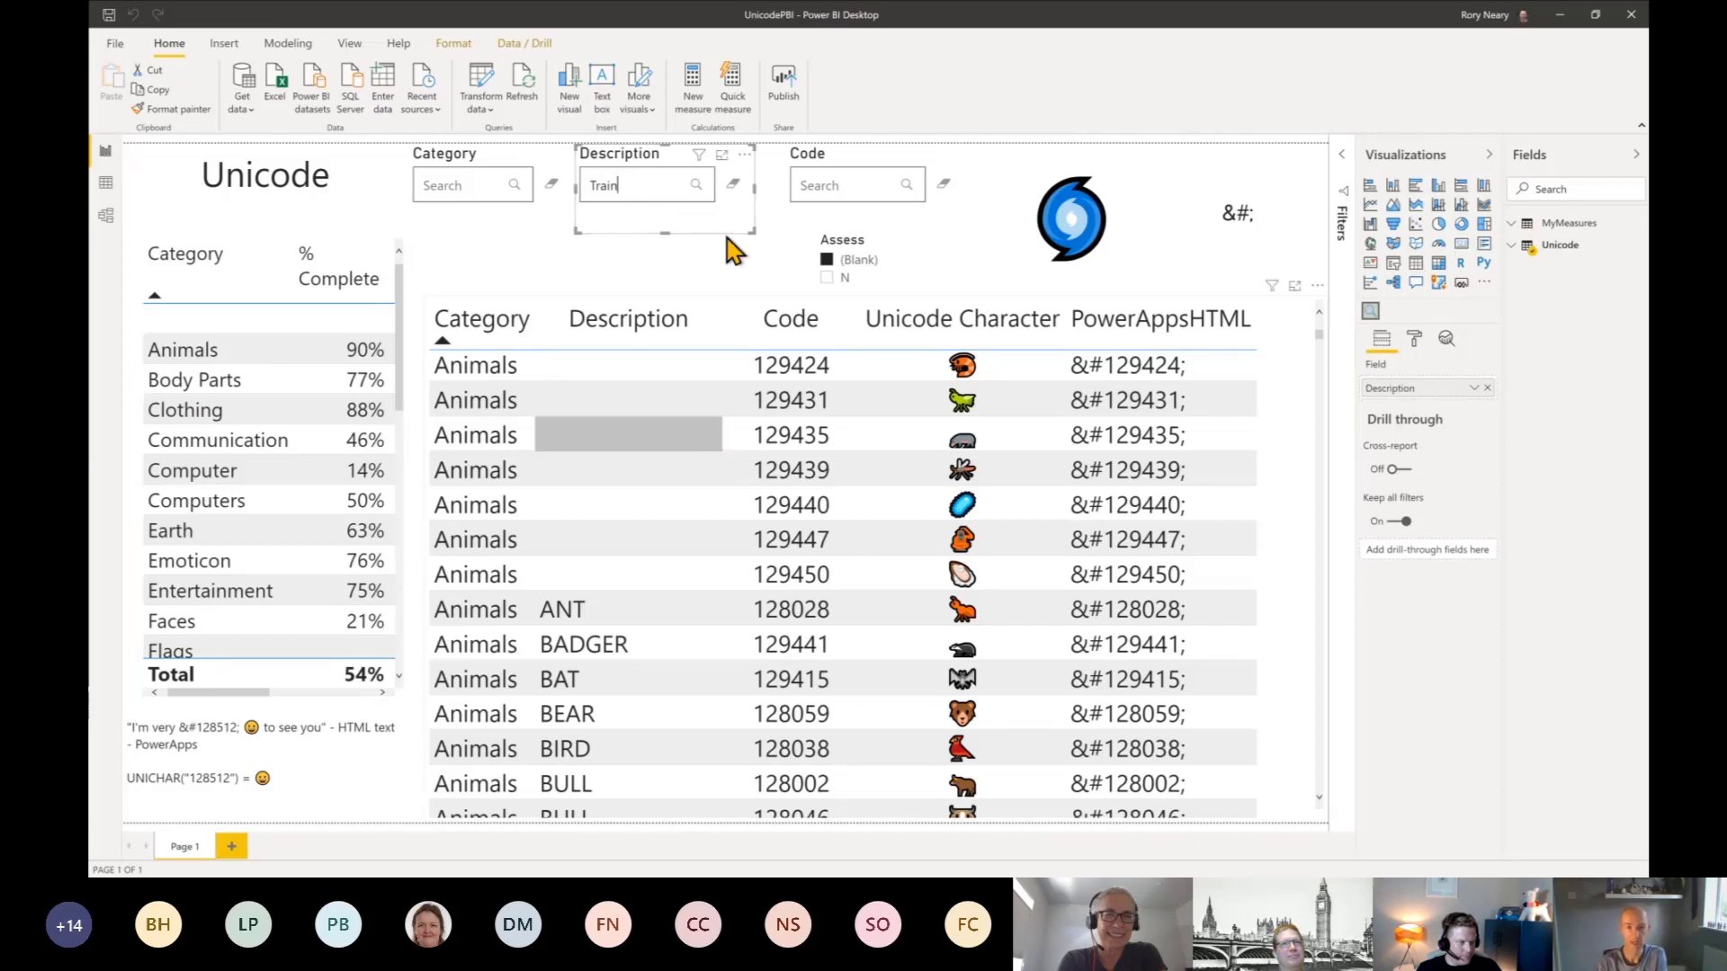
left_click(695, 185)
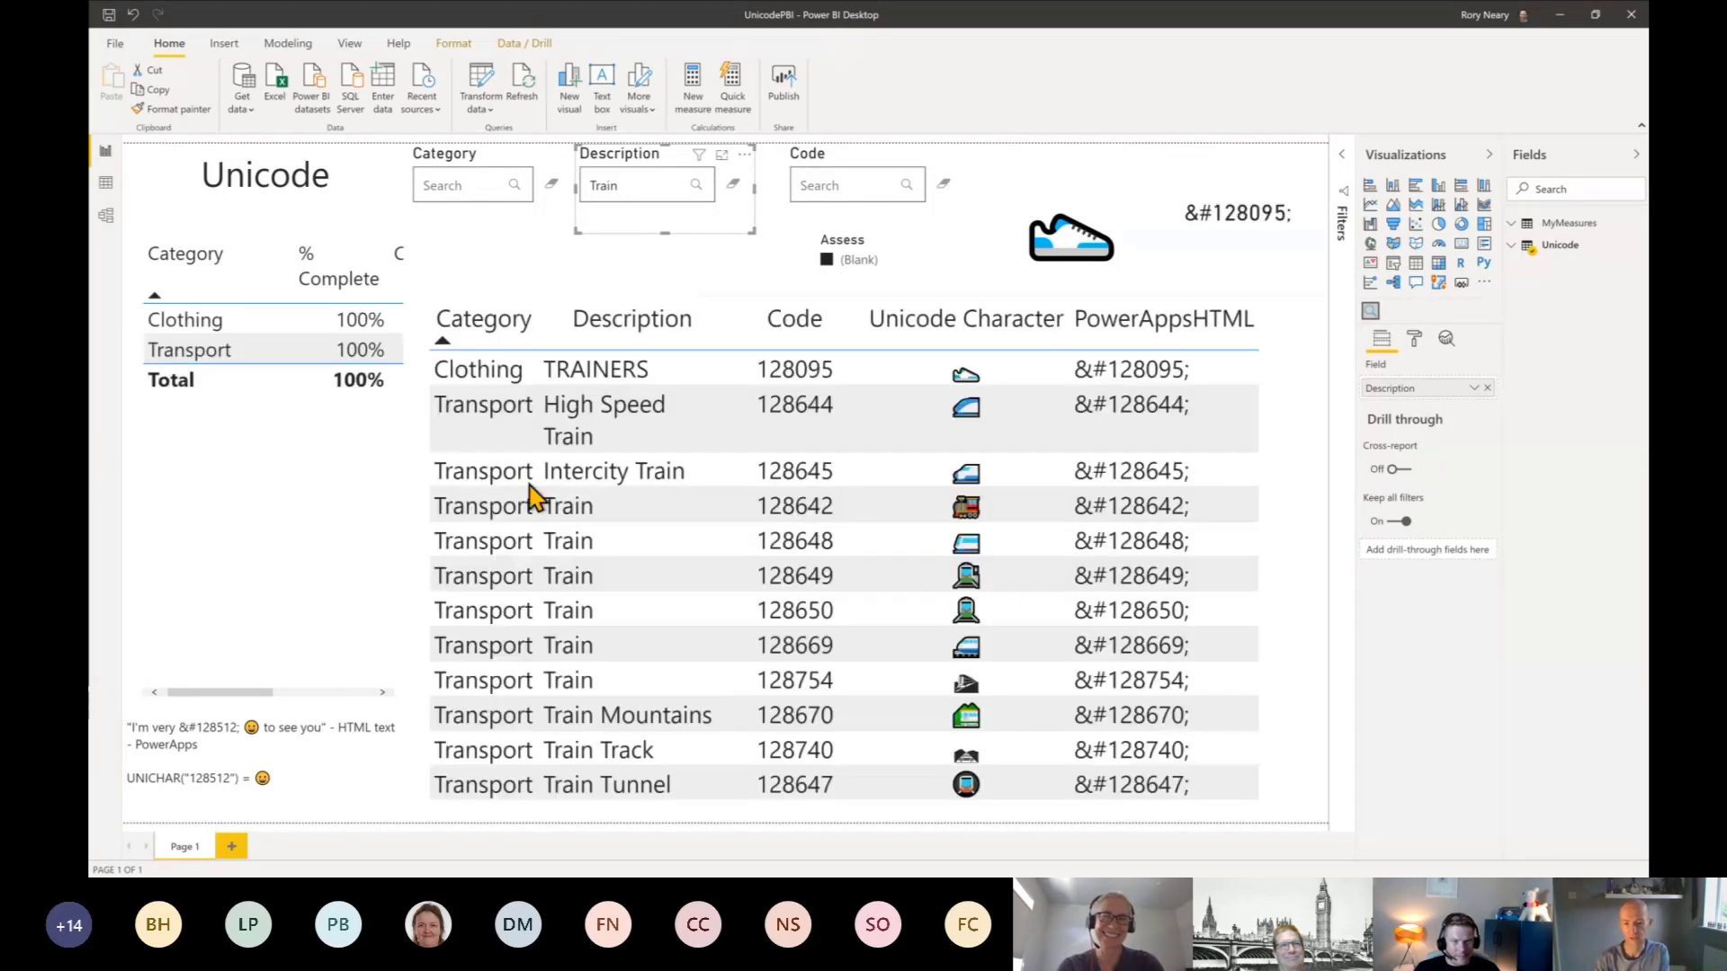
left_click(1091, 514)
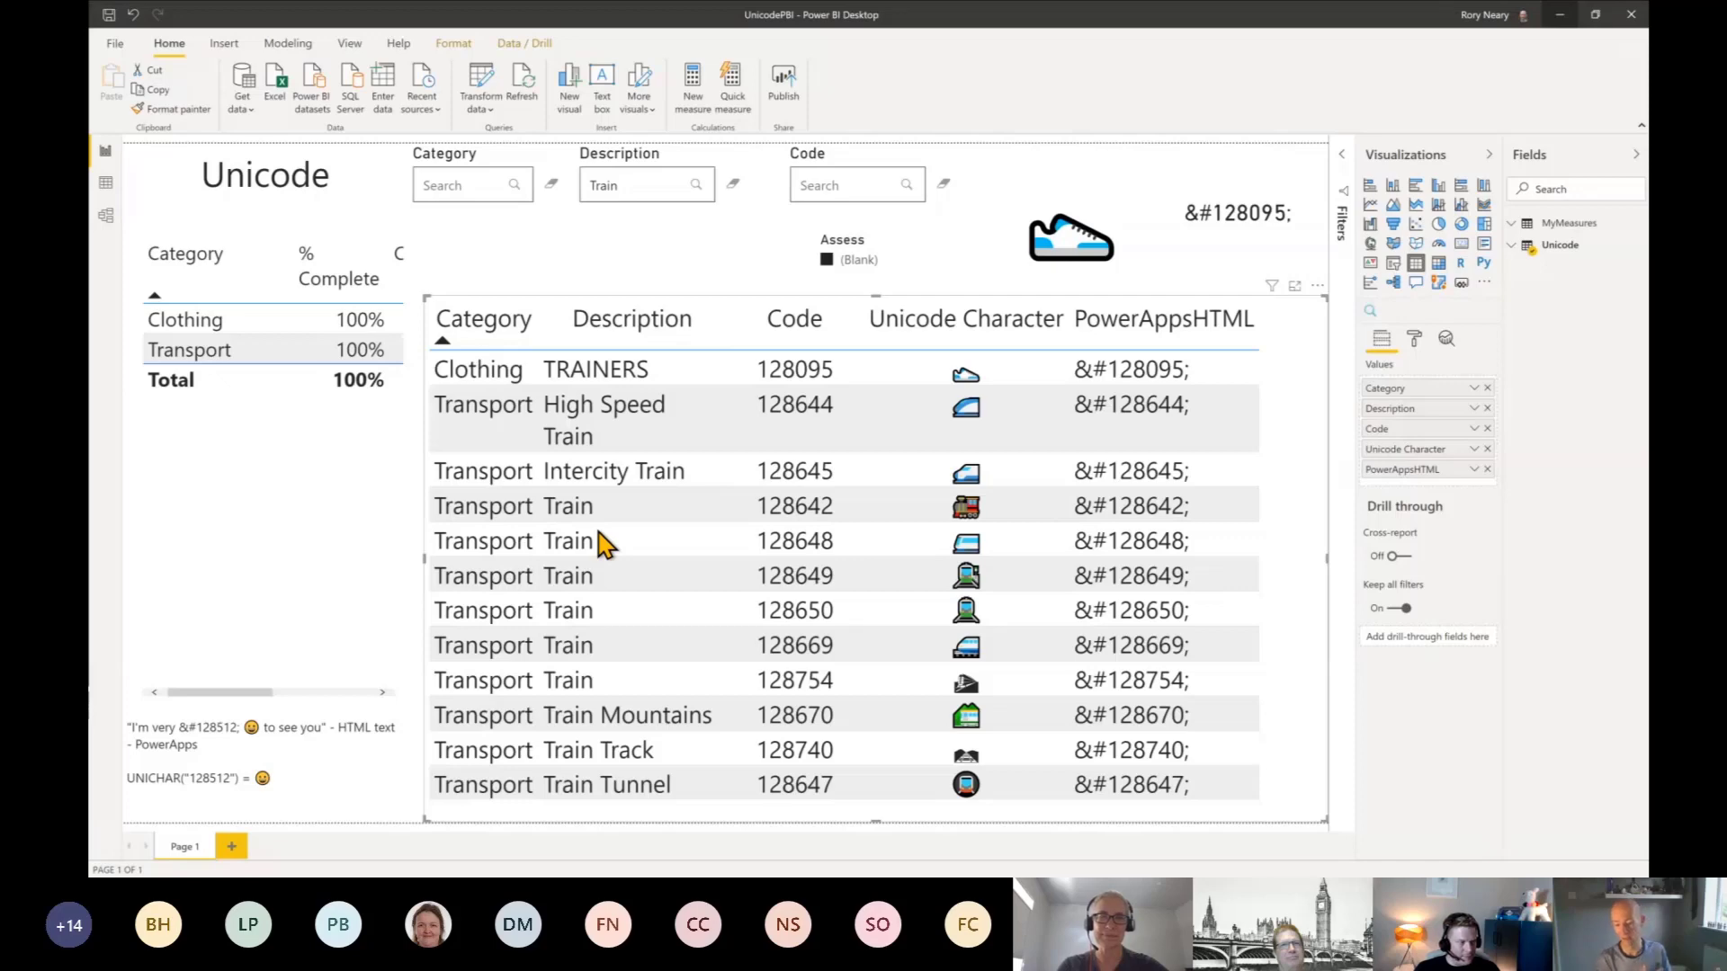
key("alt+Tab")
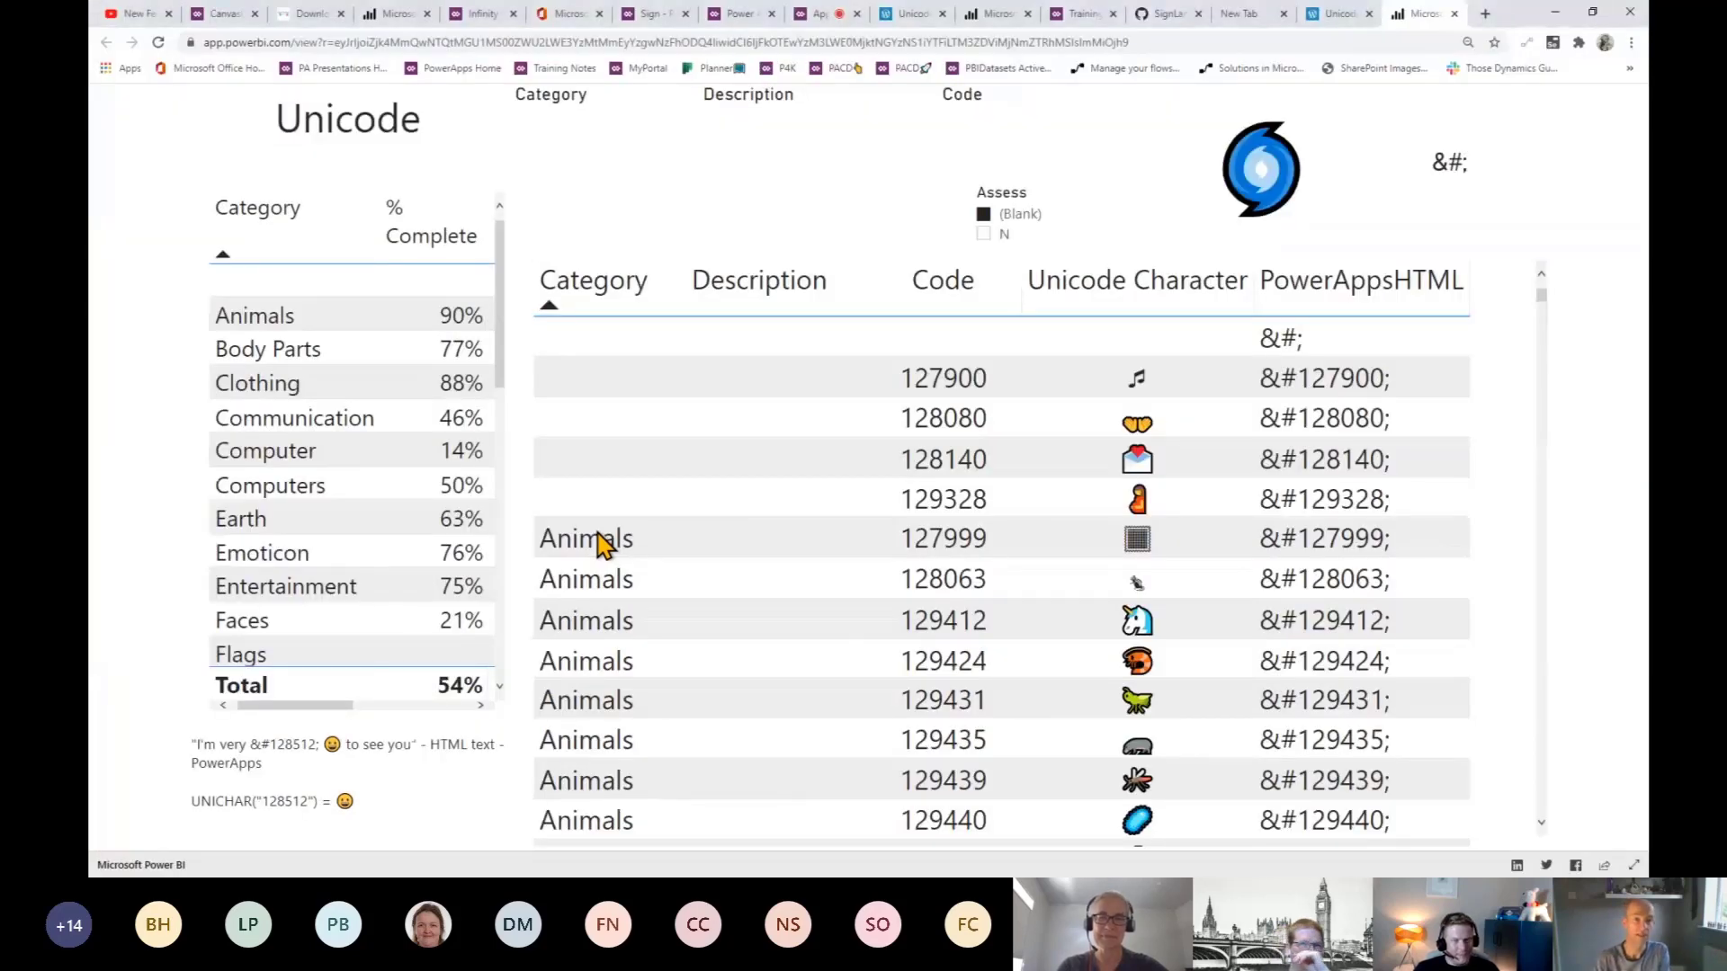
- Replace the label's globe code &#127757; with &#128642; so it shows a steam train
left_click(653, 14)
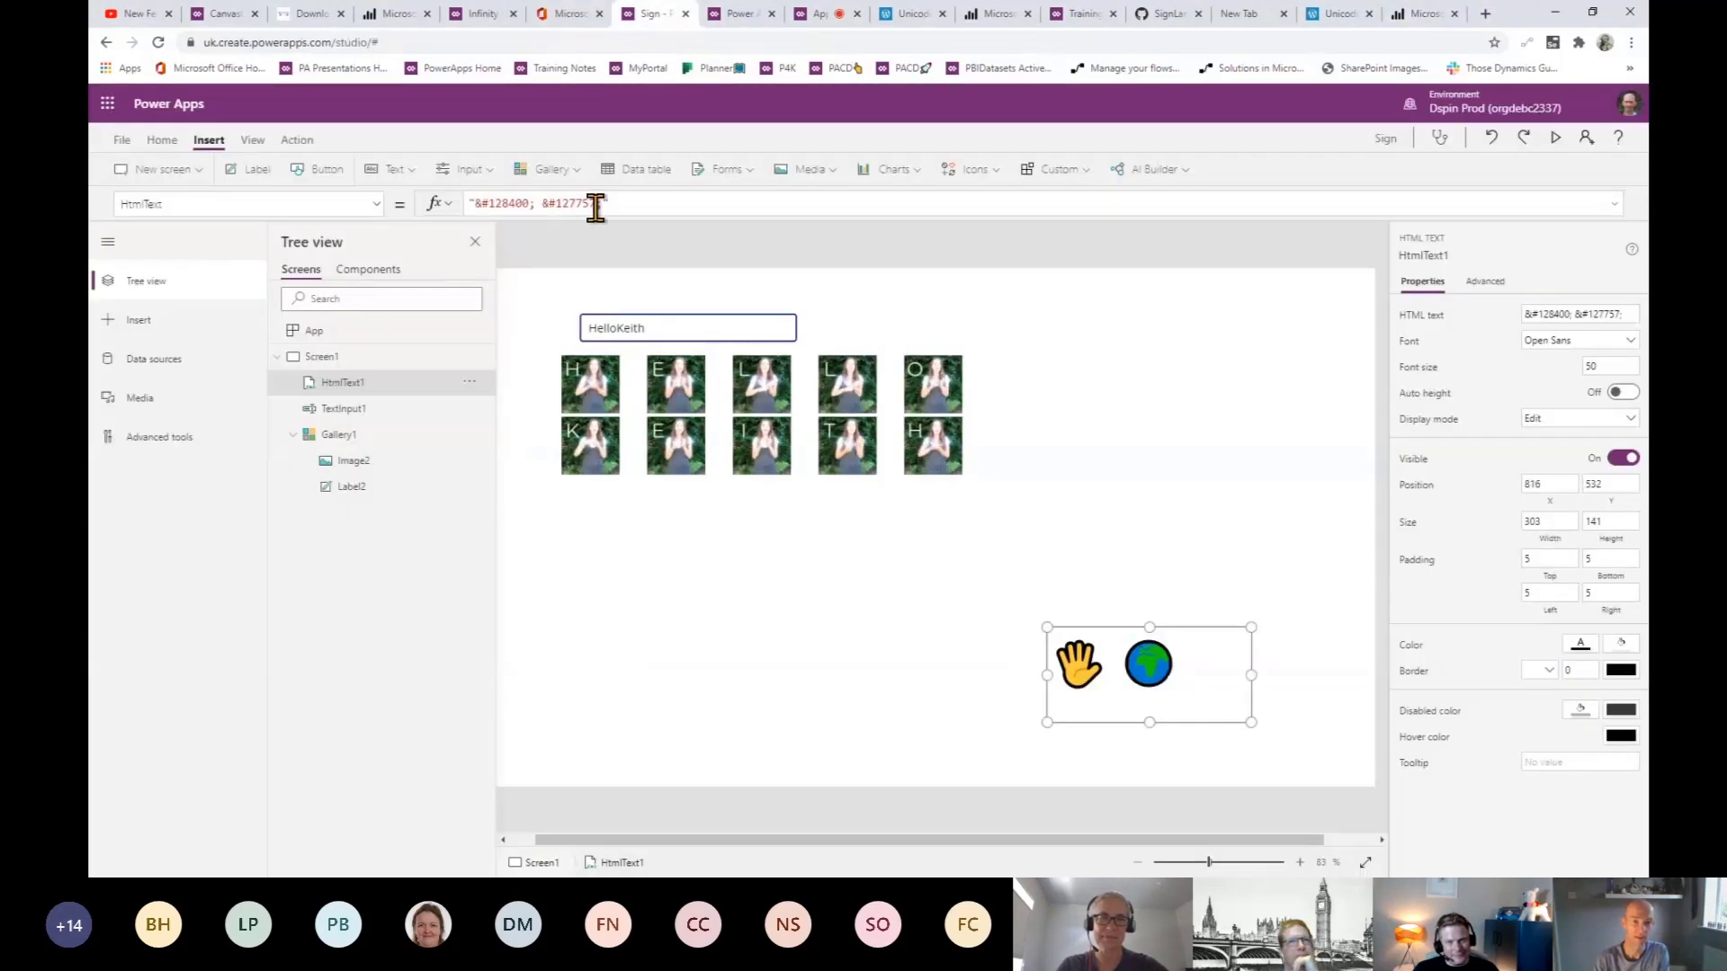
left_click_drag(596, 205, 564, 204)
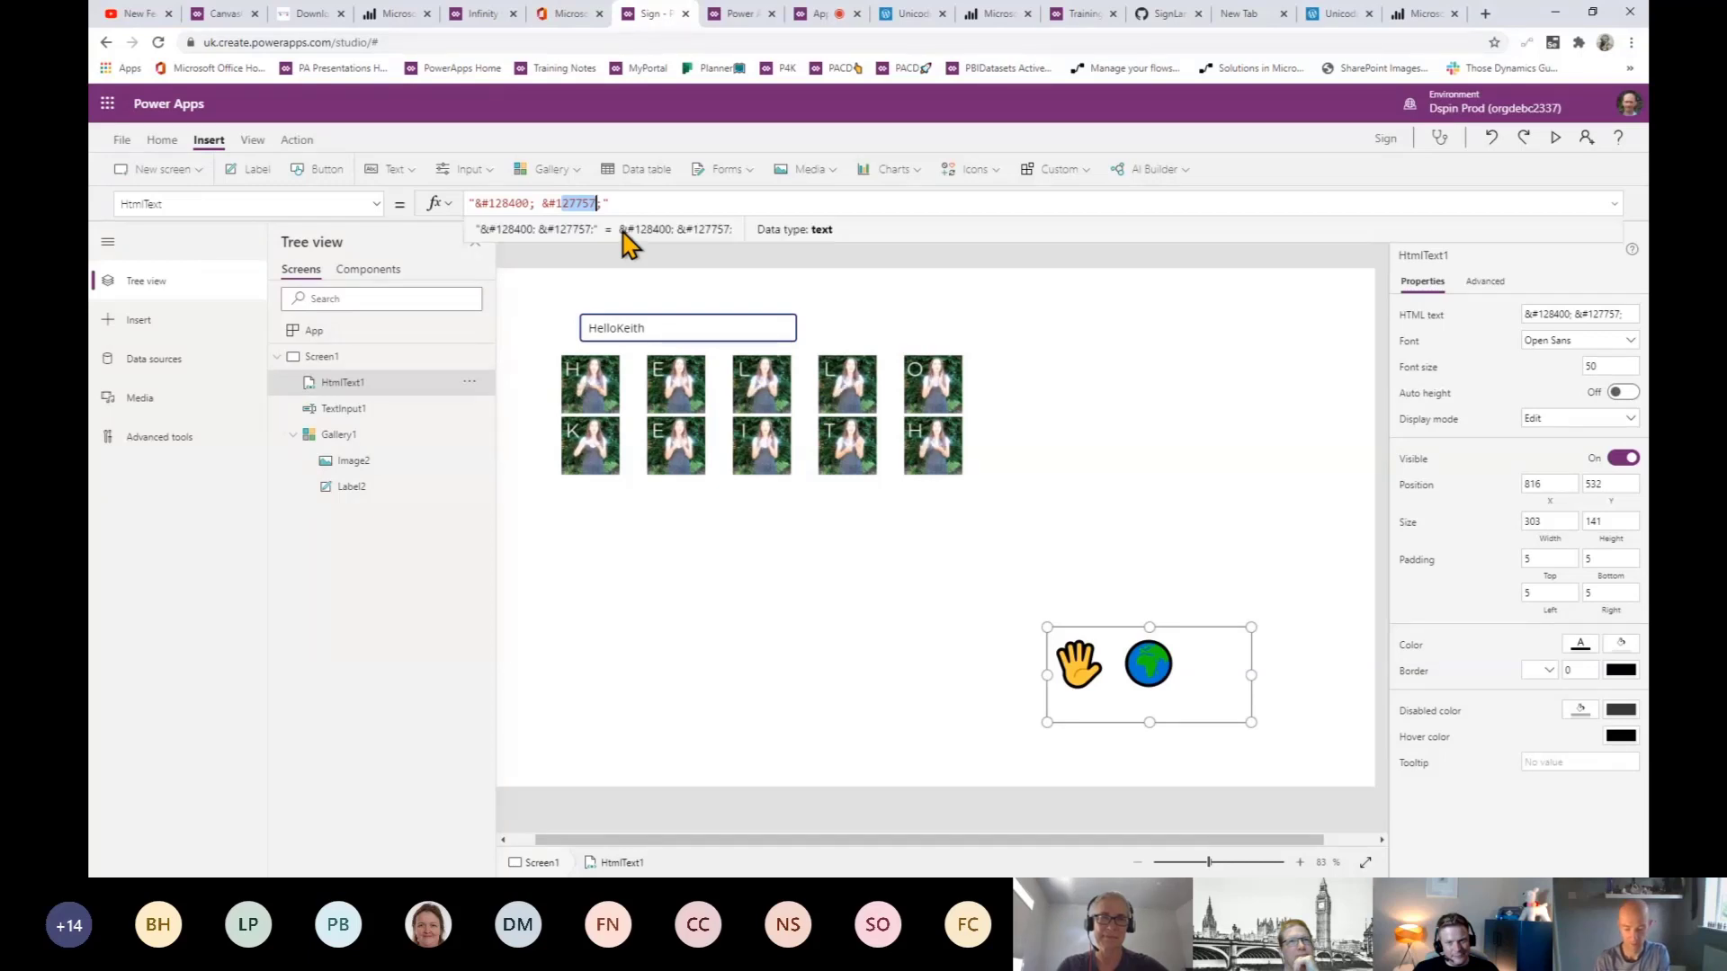
type("28642")
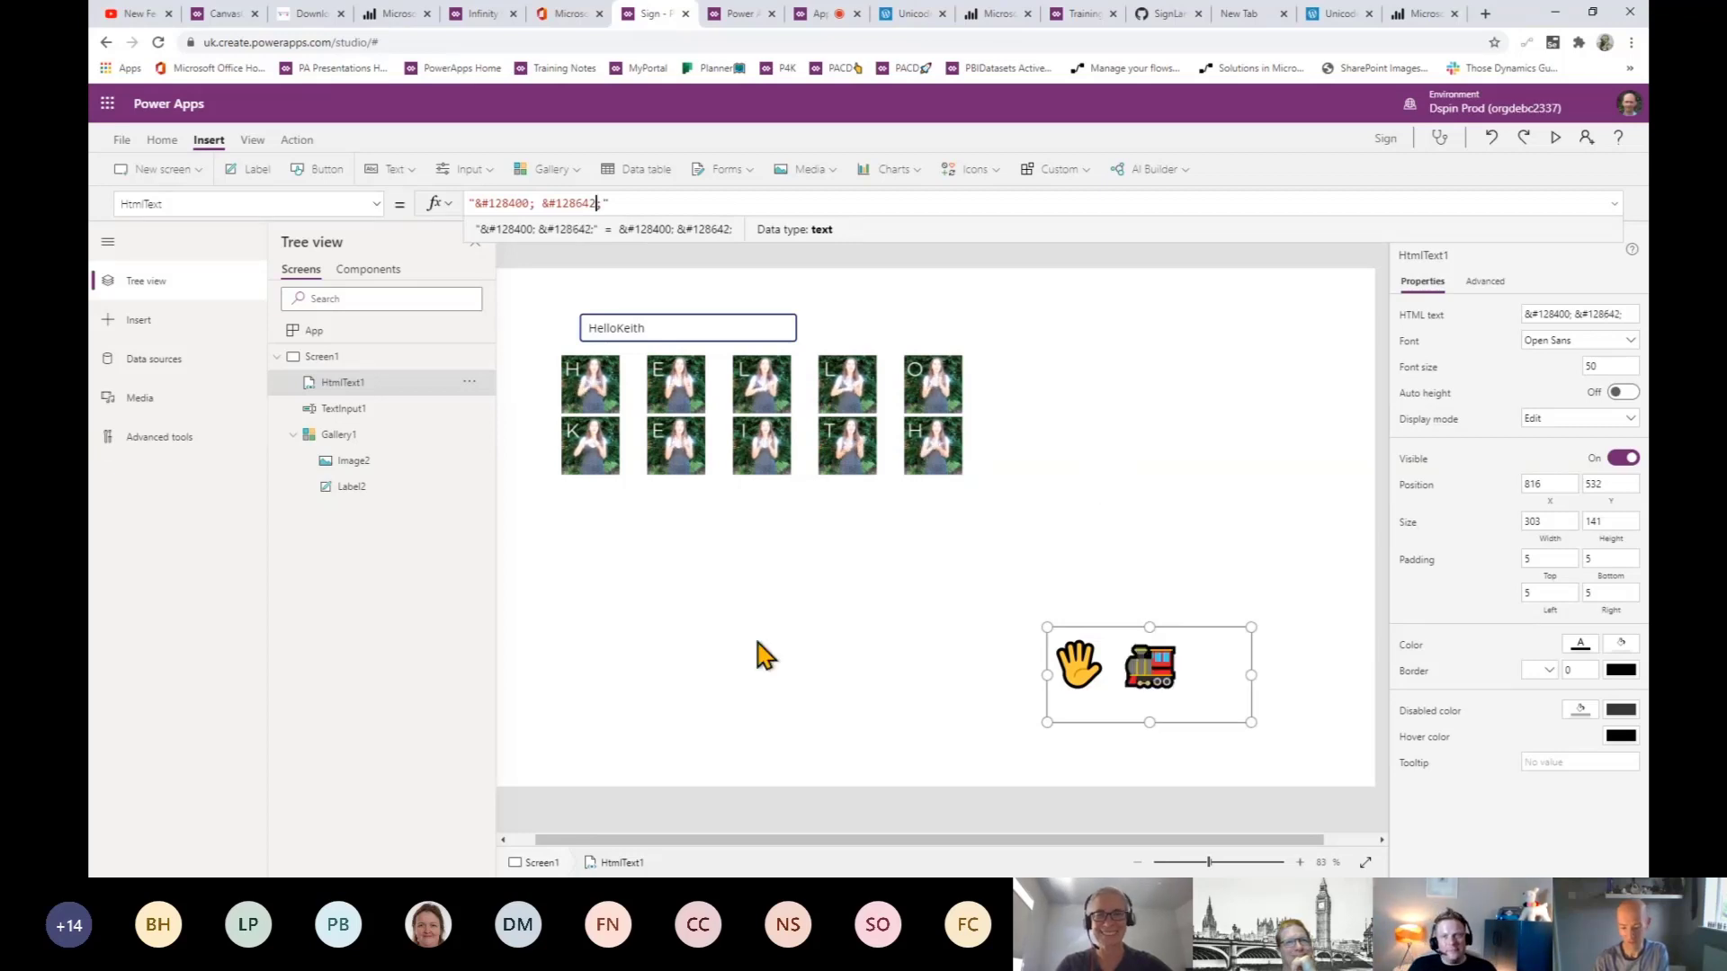
left_click(961, 662)
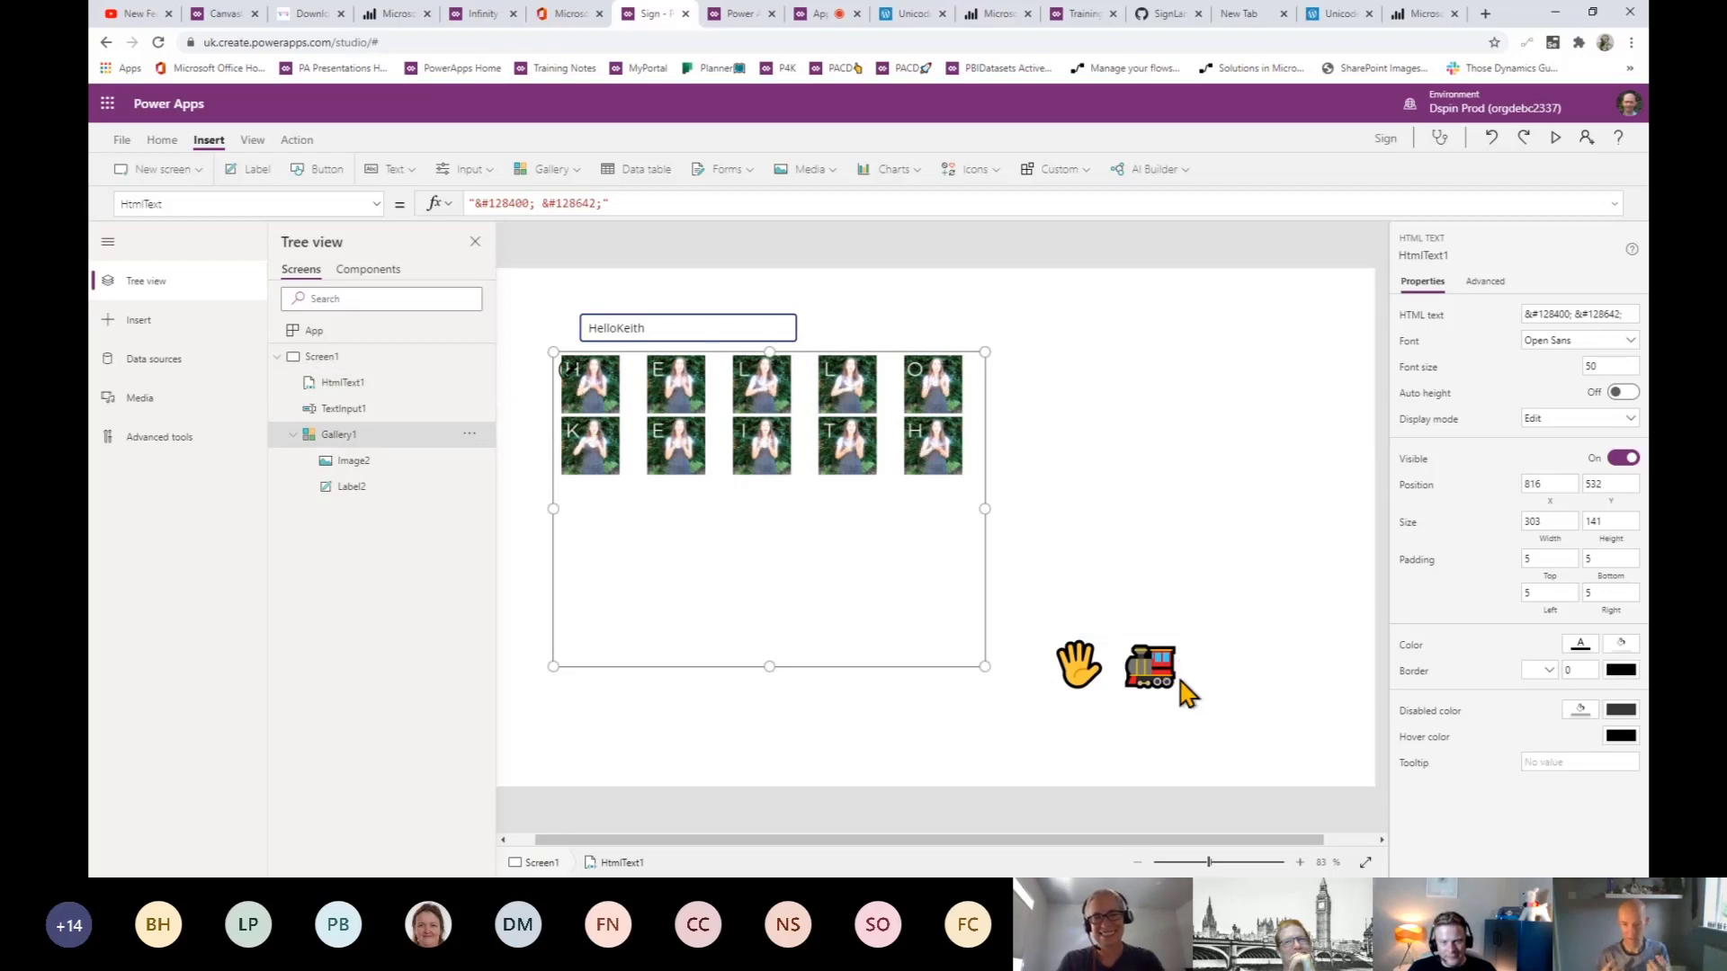
left_click(1180, 676)
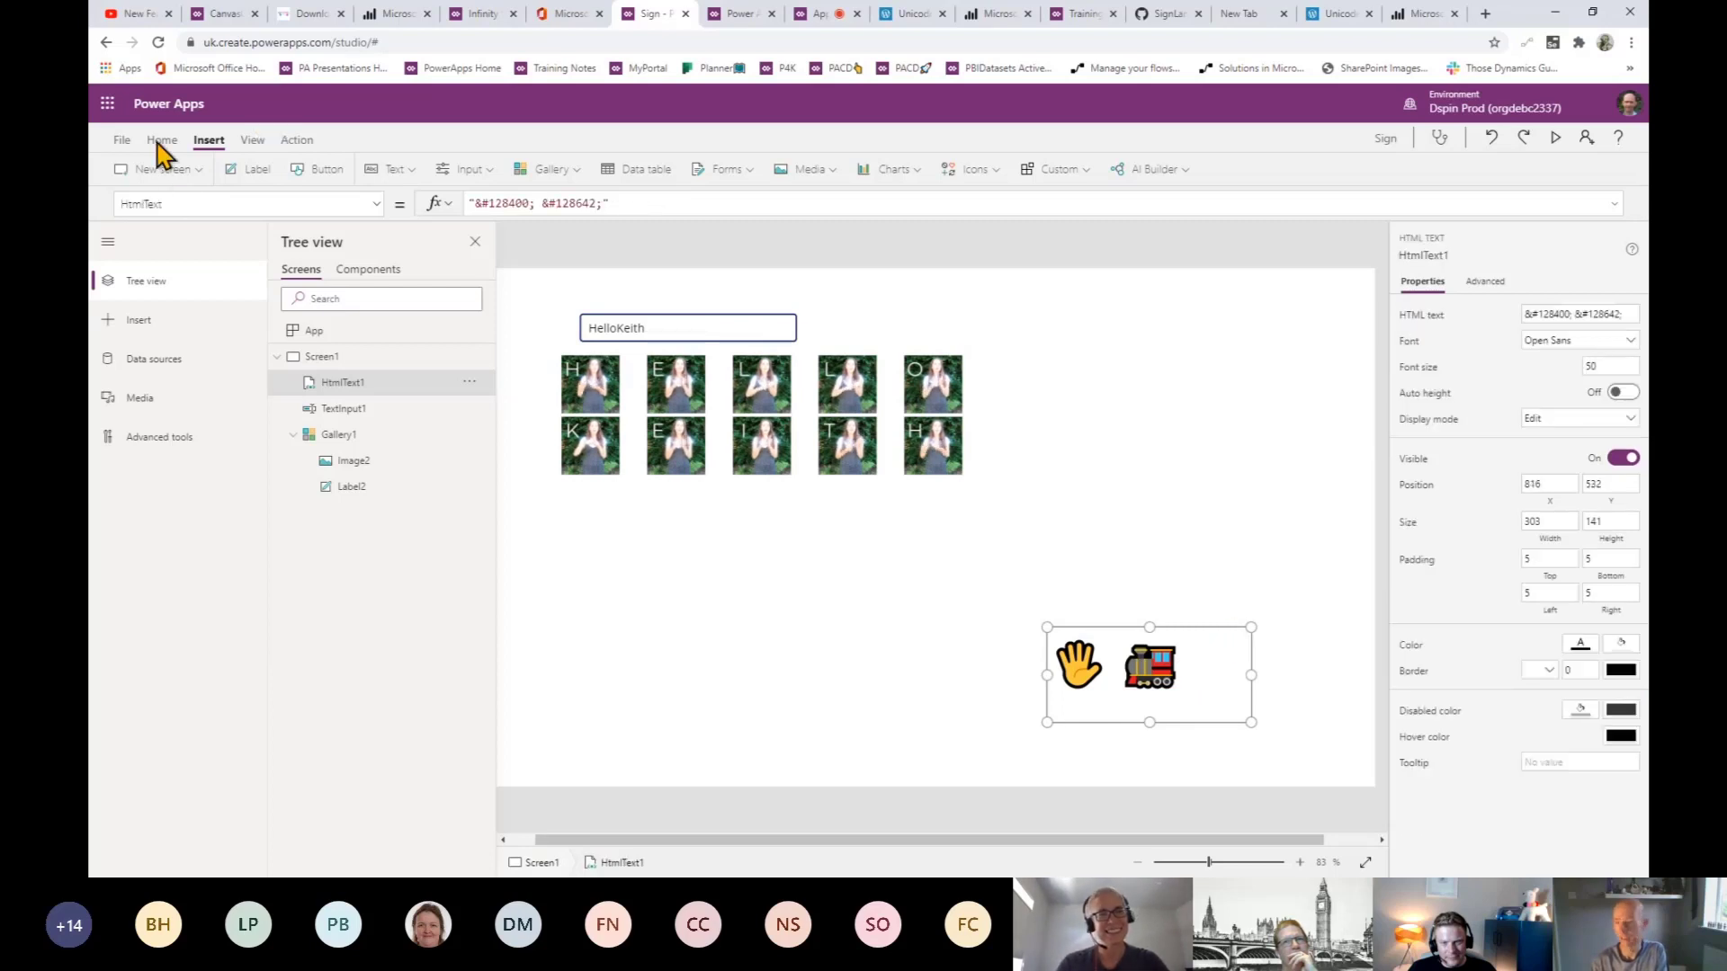
- Set the emoji label's font size from 50 to 400 and stretch it to fill the screen
double_click(1583, 366)
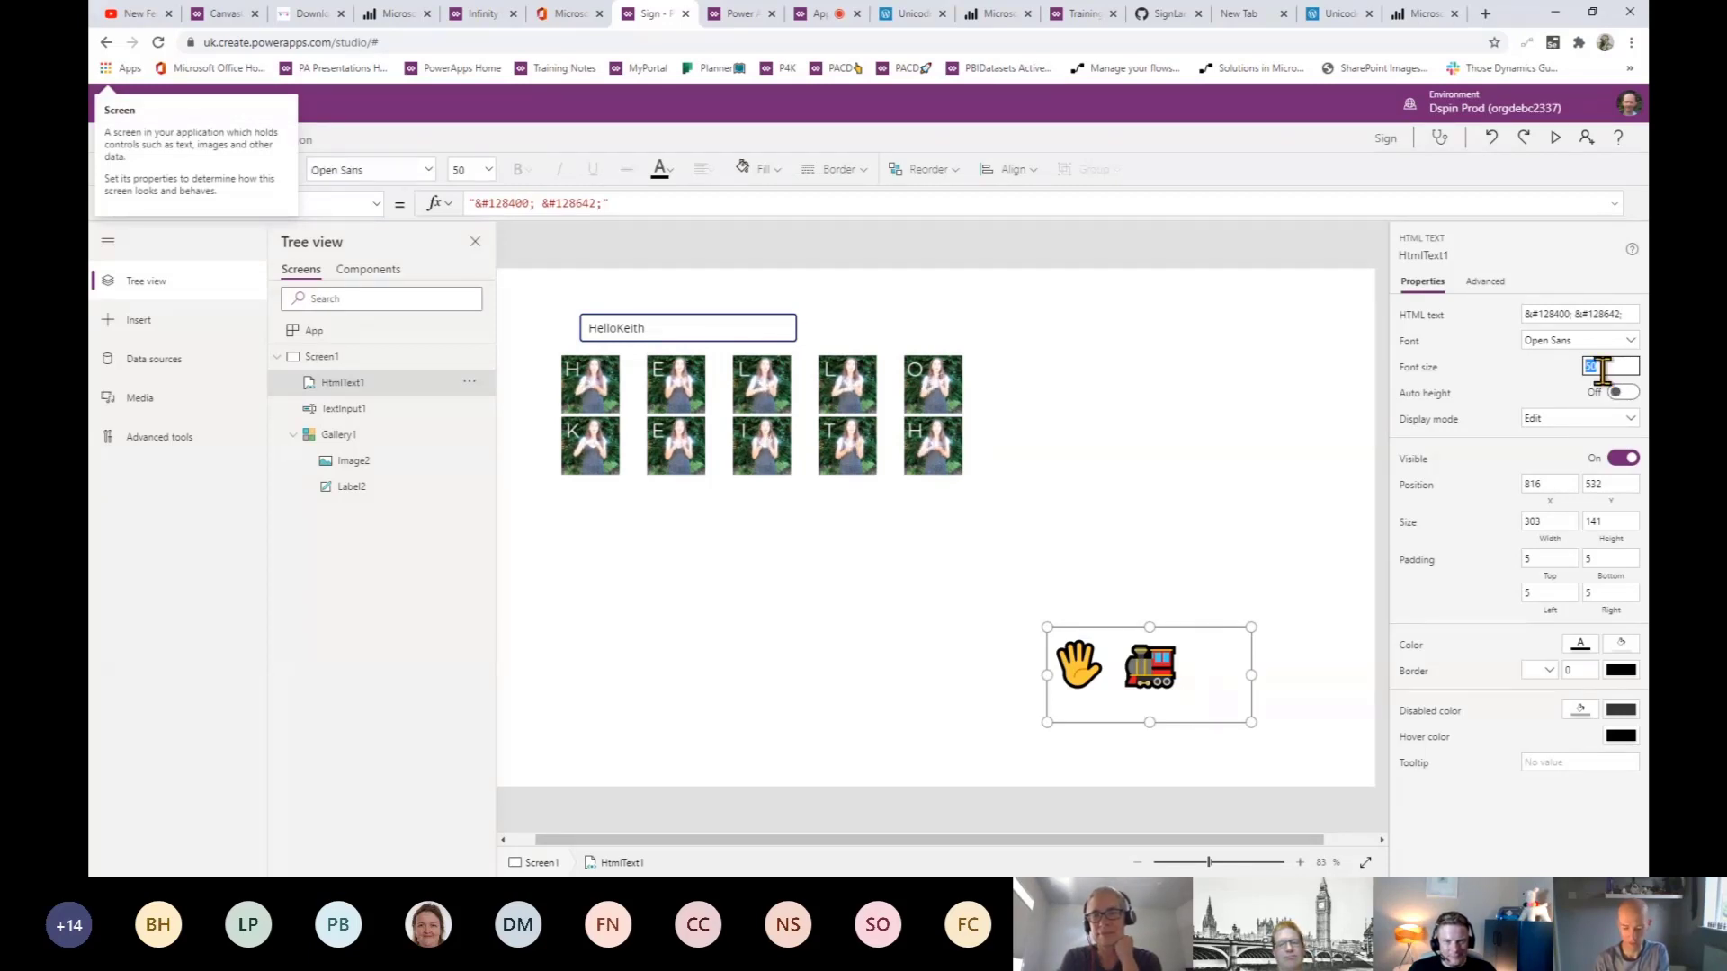
type("4")
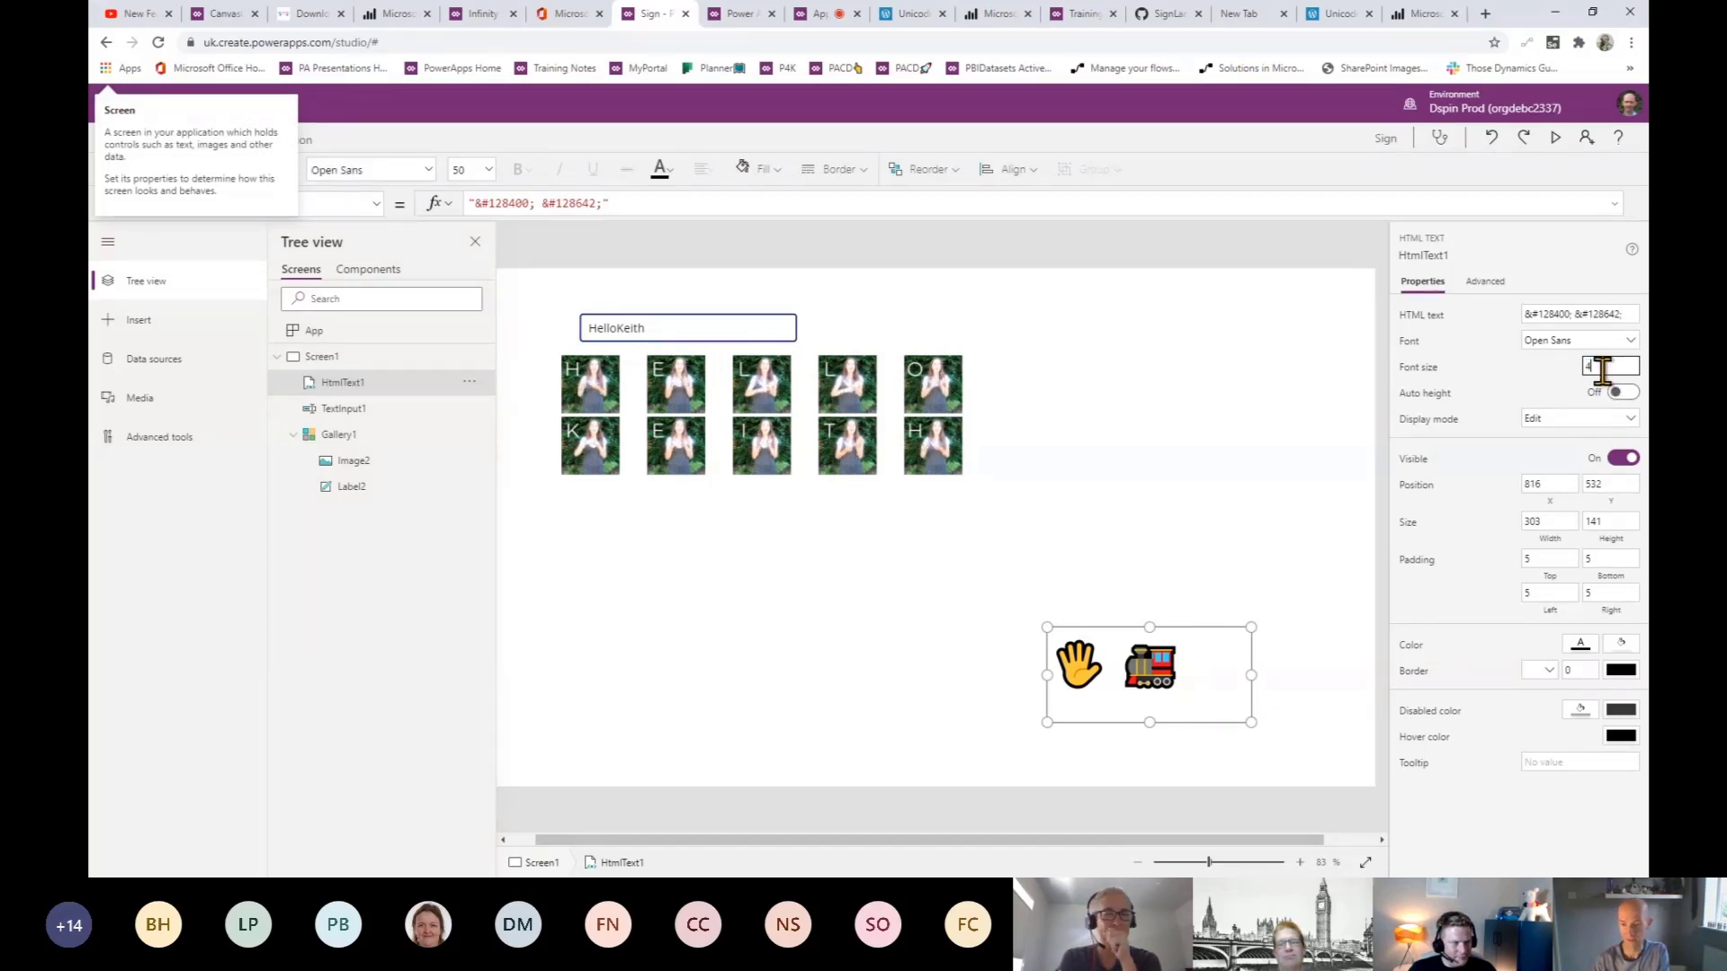
type("00")
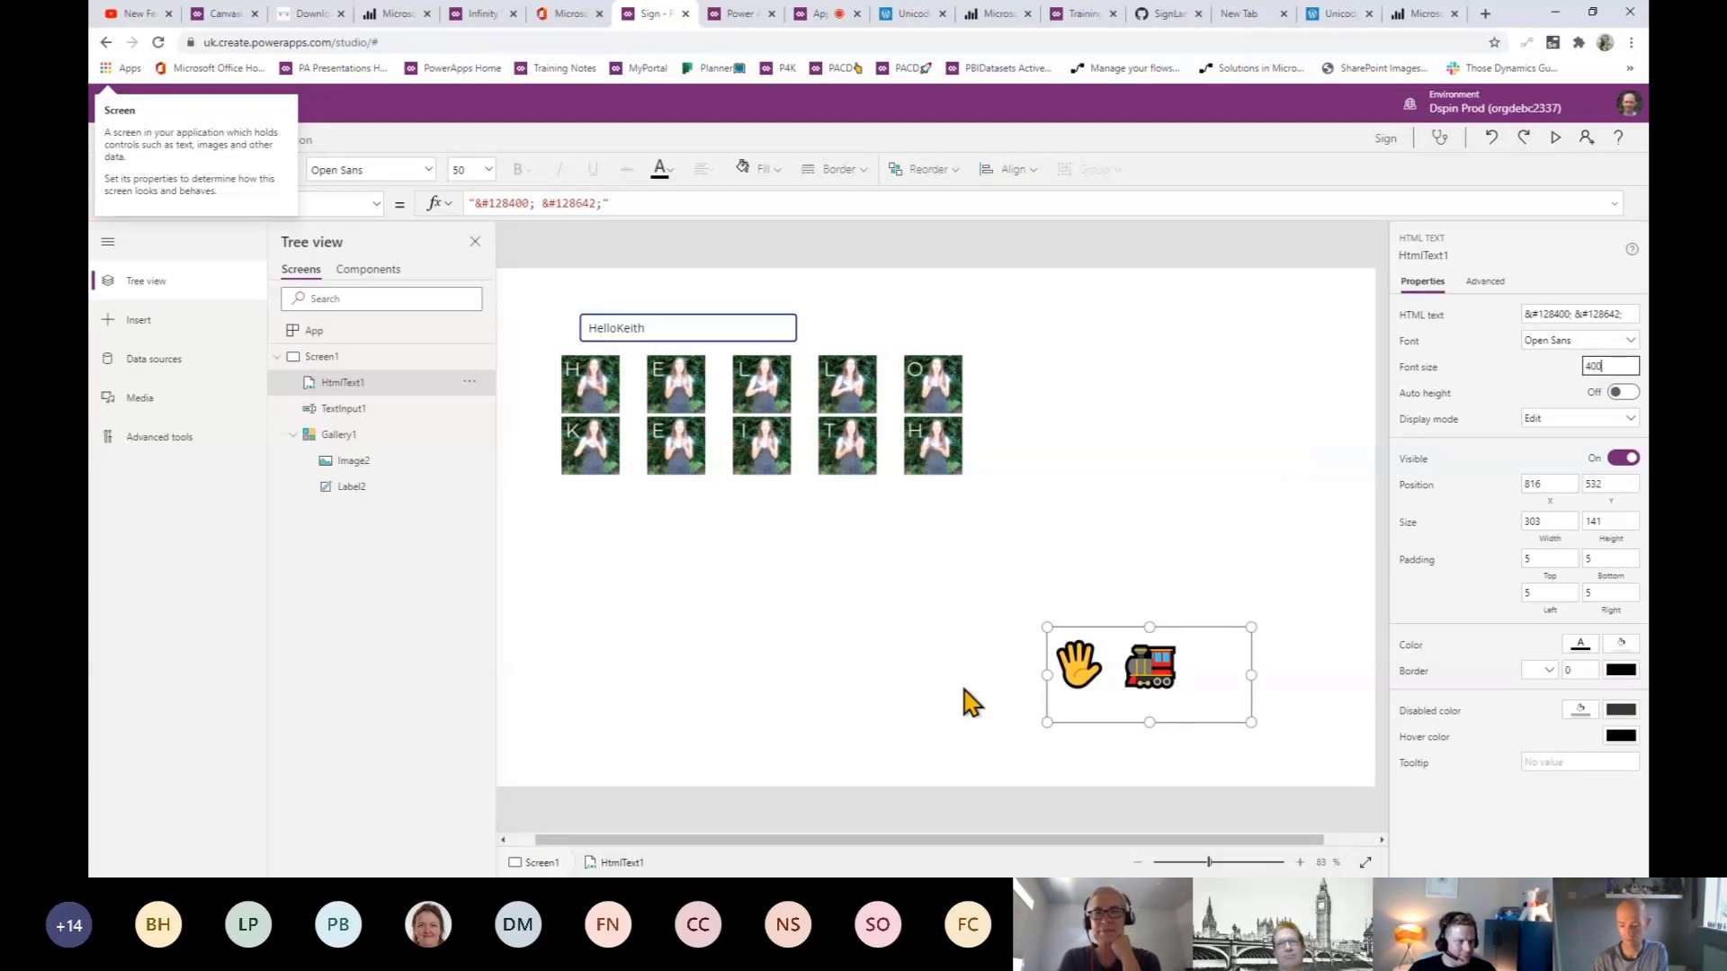
left_click(963, 691)
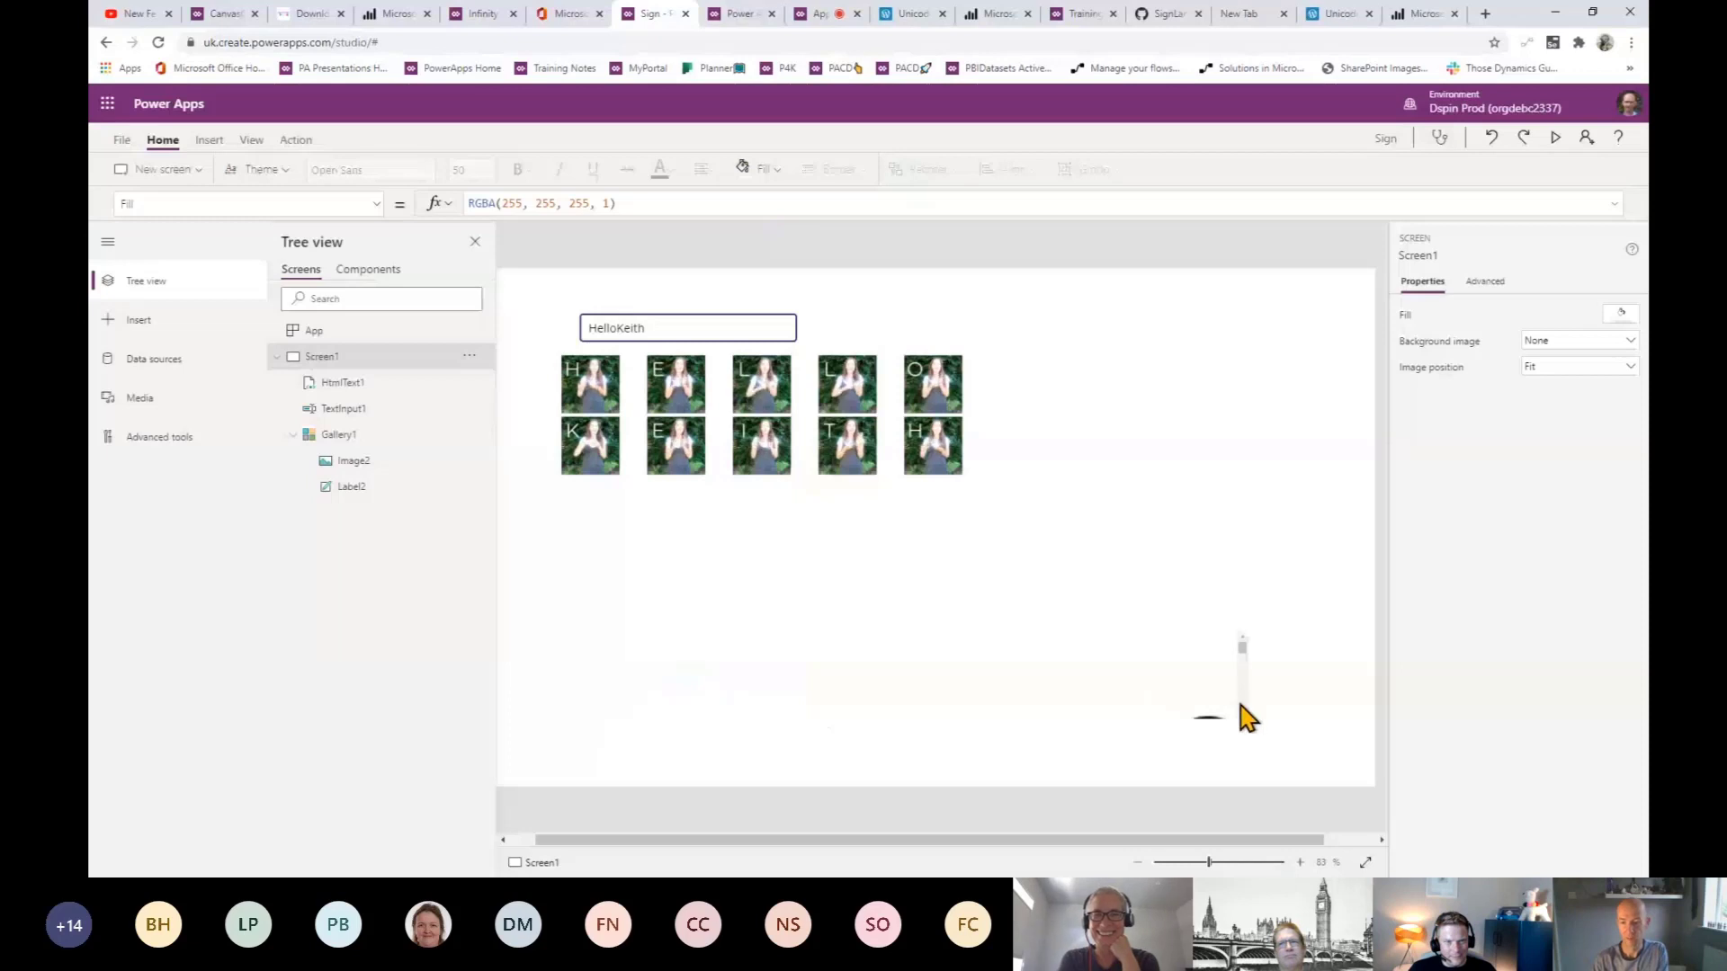
left_click(1243, 698)
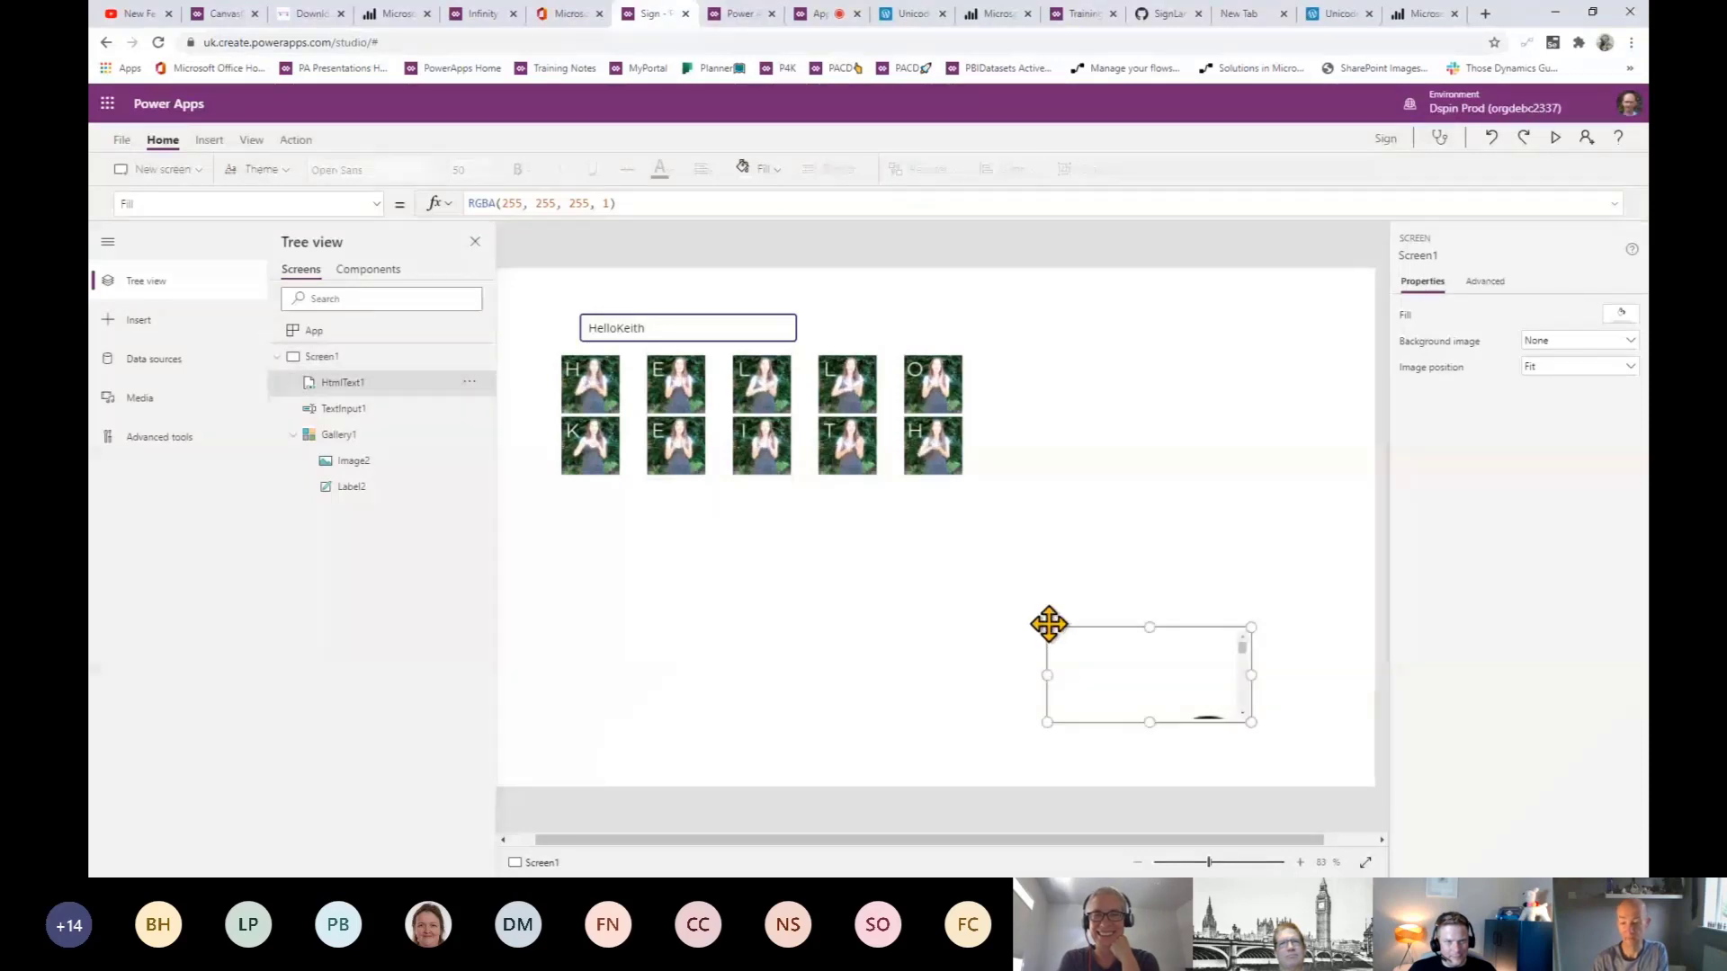
left_click_drag(1047, 627, 496, 299)
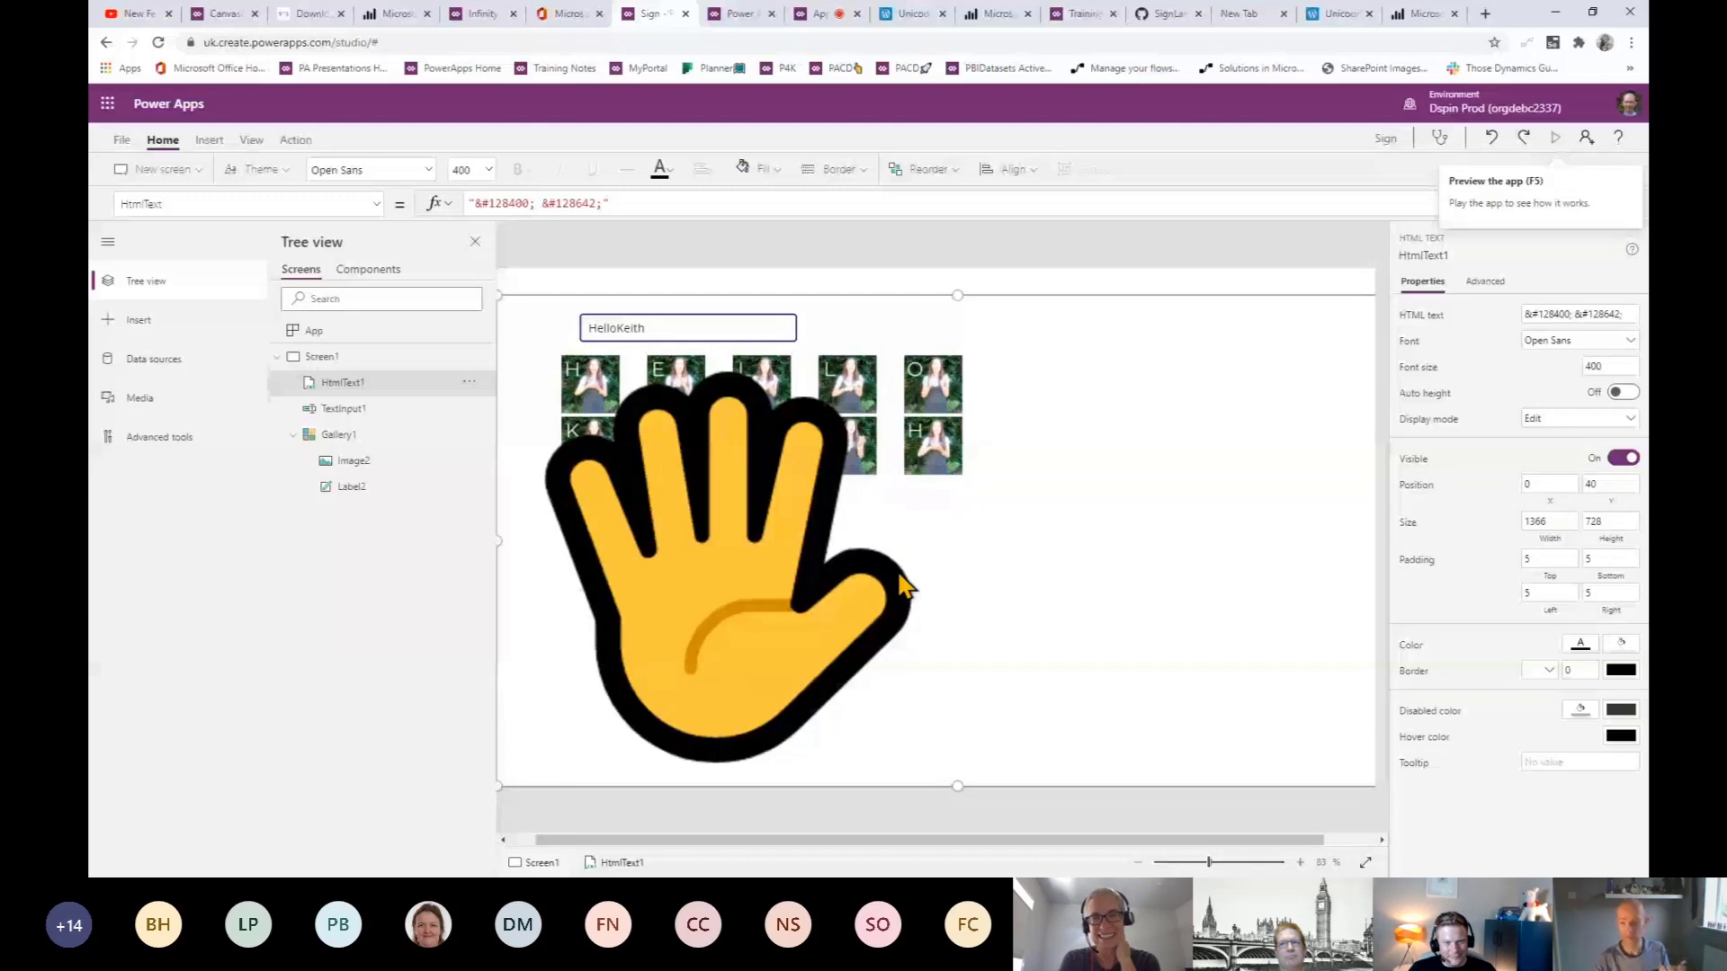
- Preview the app with F5, scroll down to the giant steam train, then return to the Unicode report
key("F5")
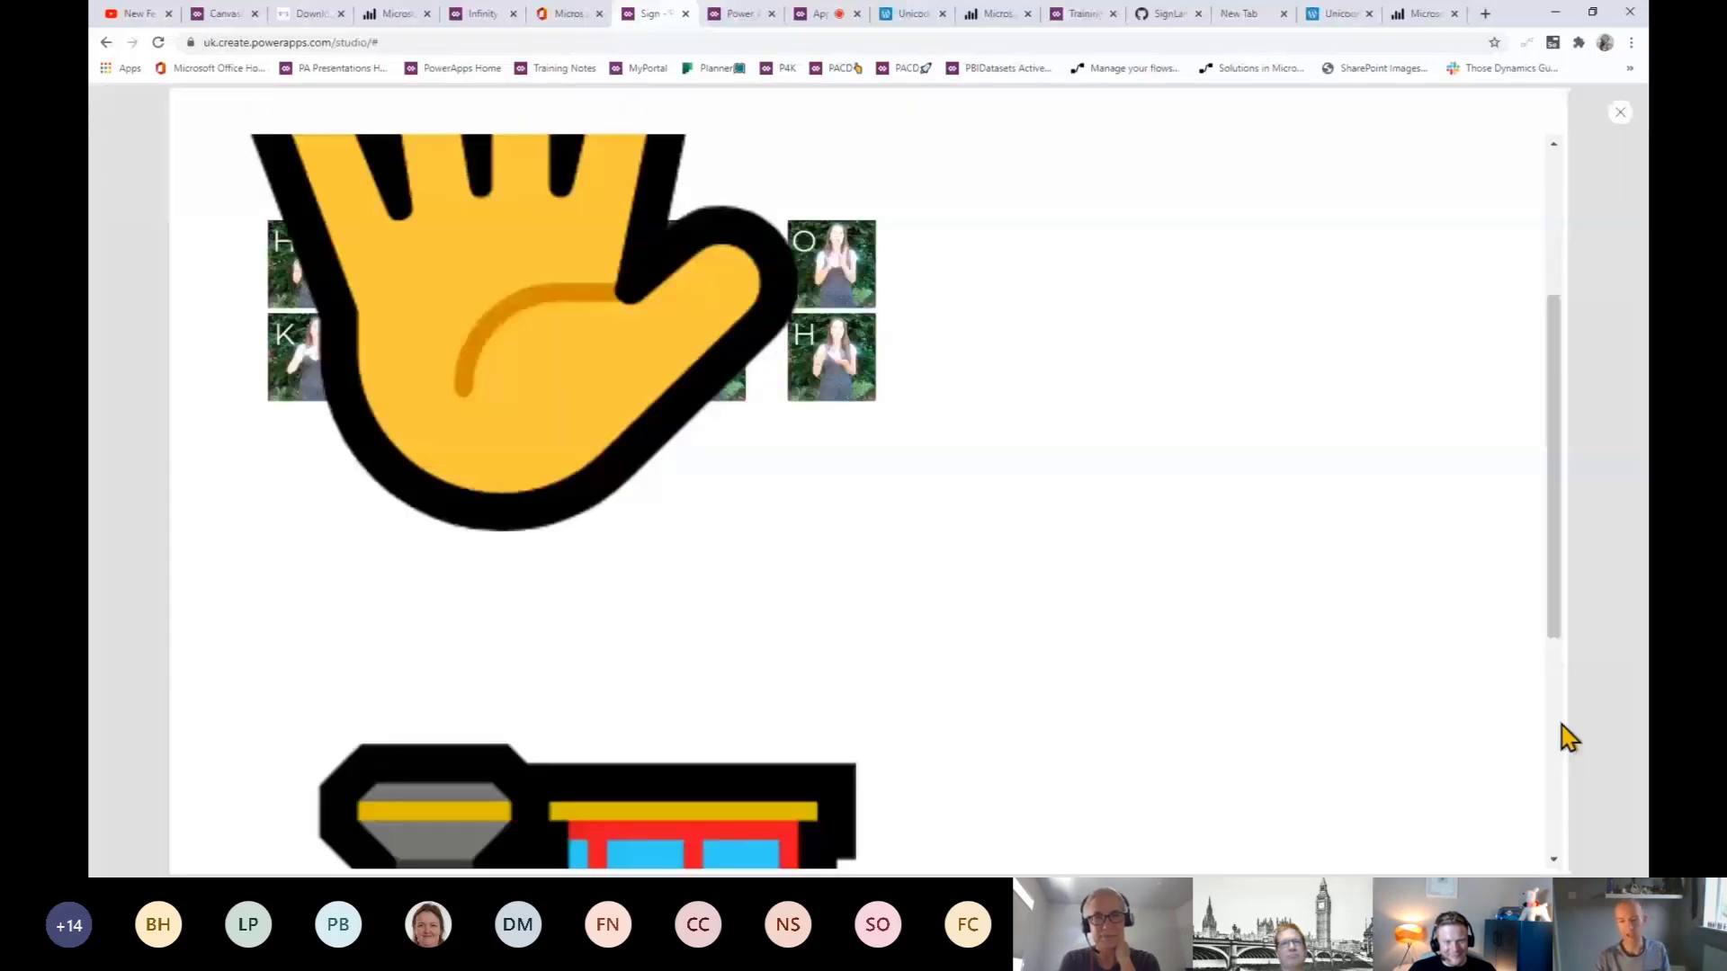
scroll(634, 683, "down", 5)
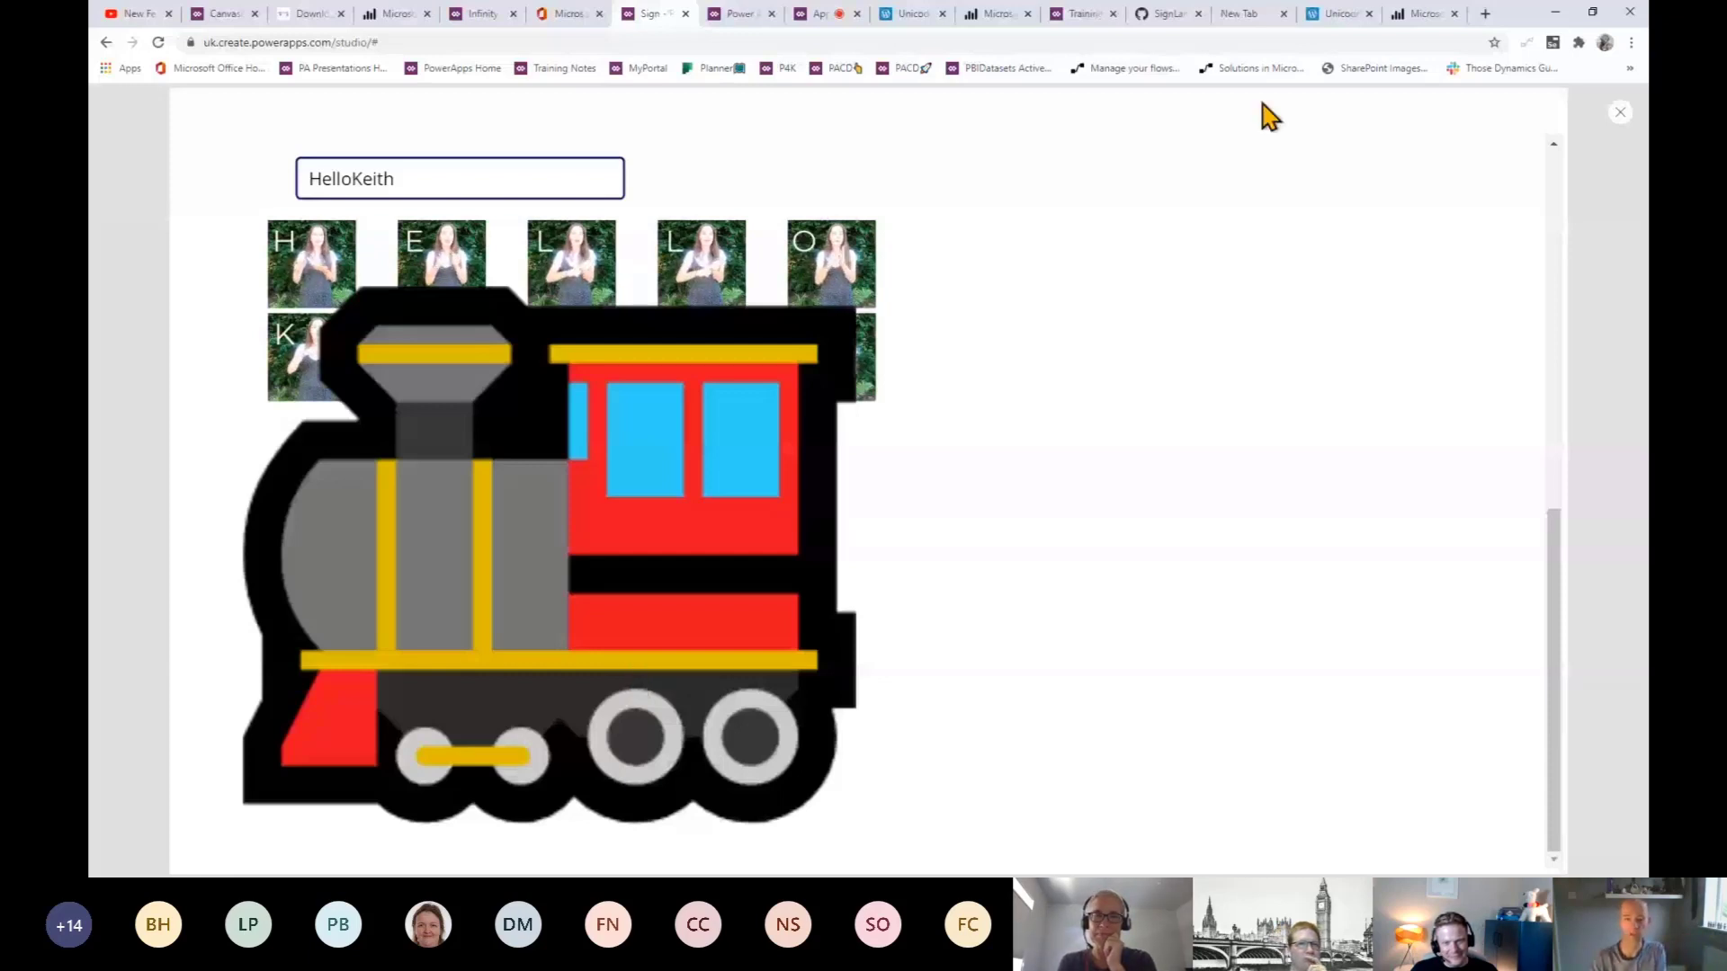
left_click(1410, 21)
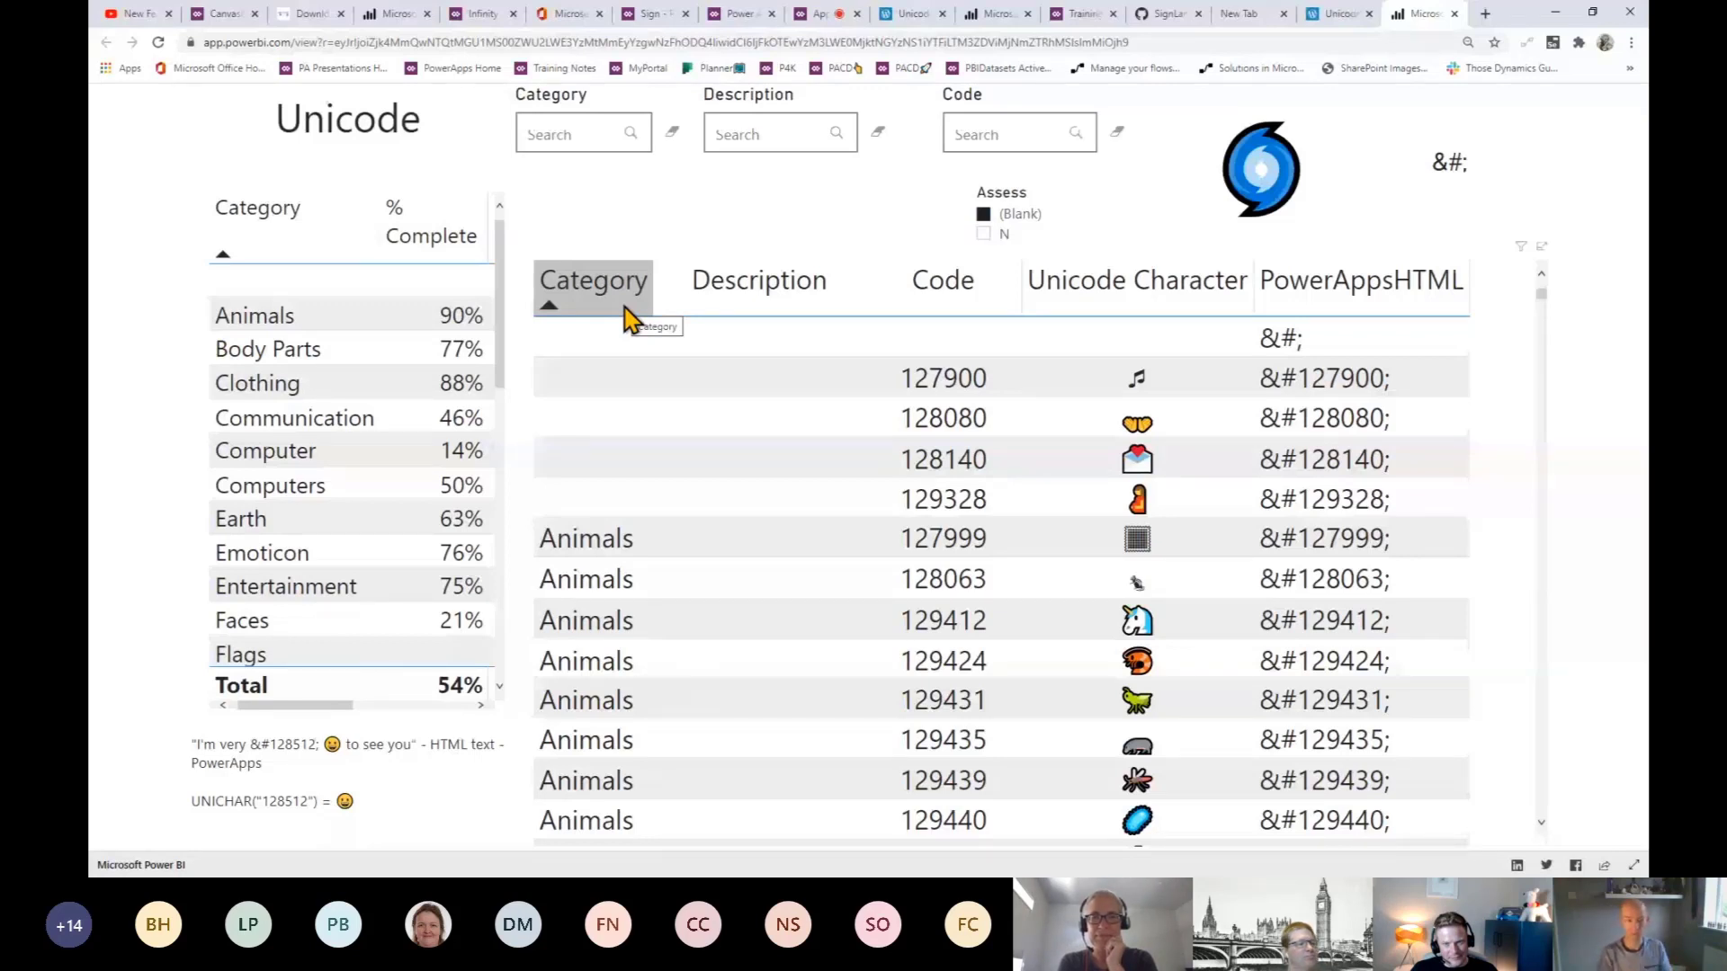
- Filter the Unicode report's Description slicer to 'Web', then go to the Power Apps course app
left_click(771, 130)
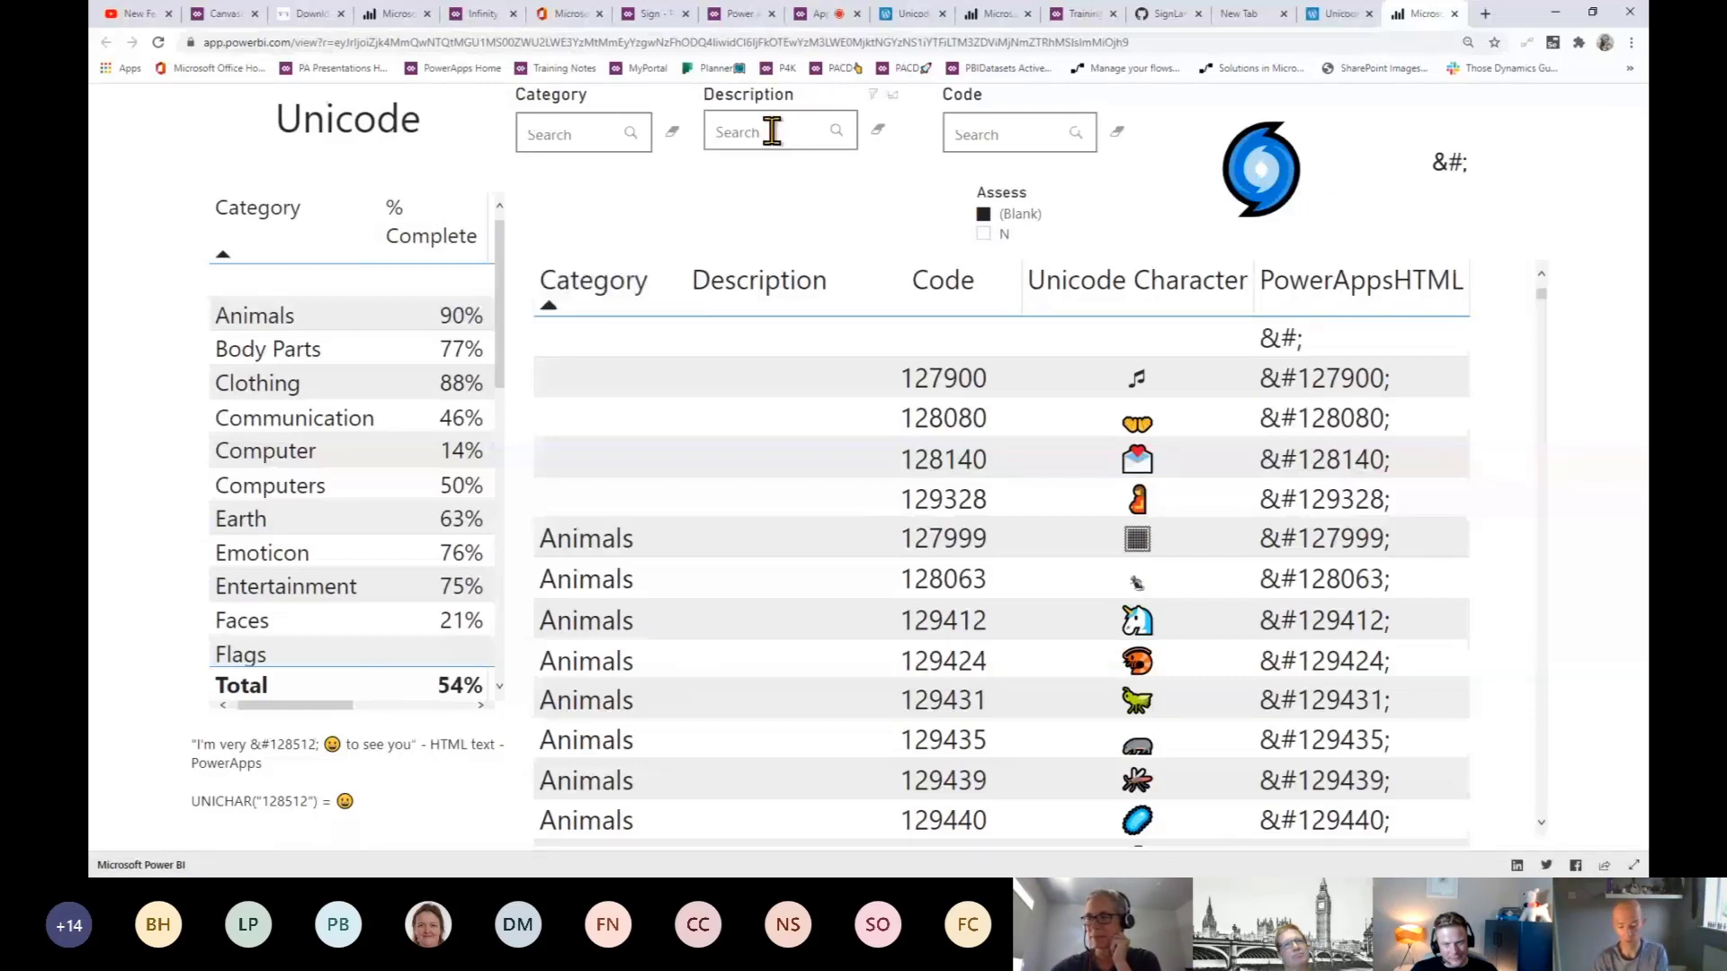
type("d")
key("BackSpace")
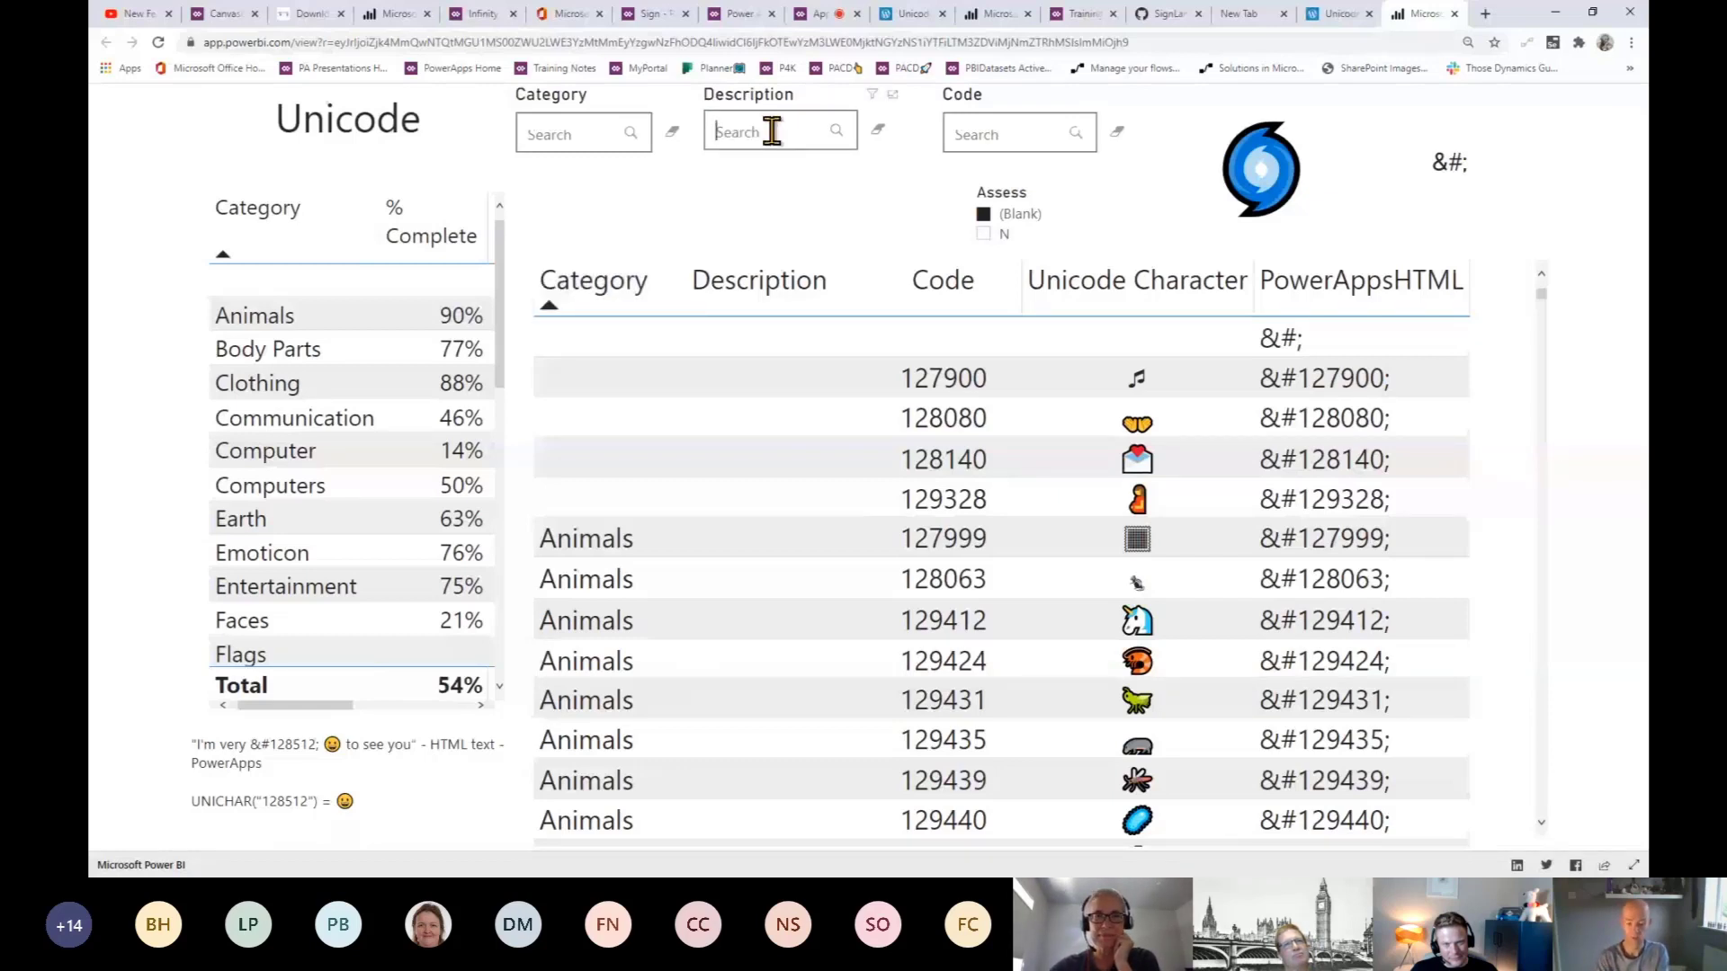
type("Web")
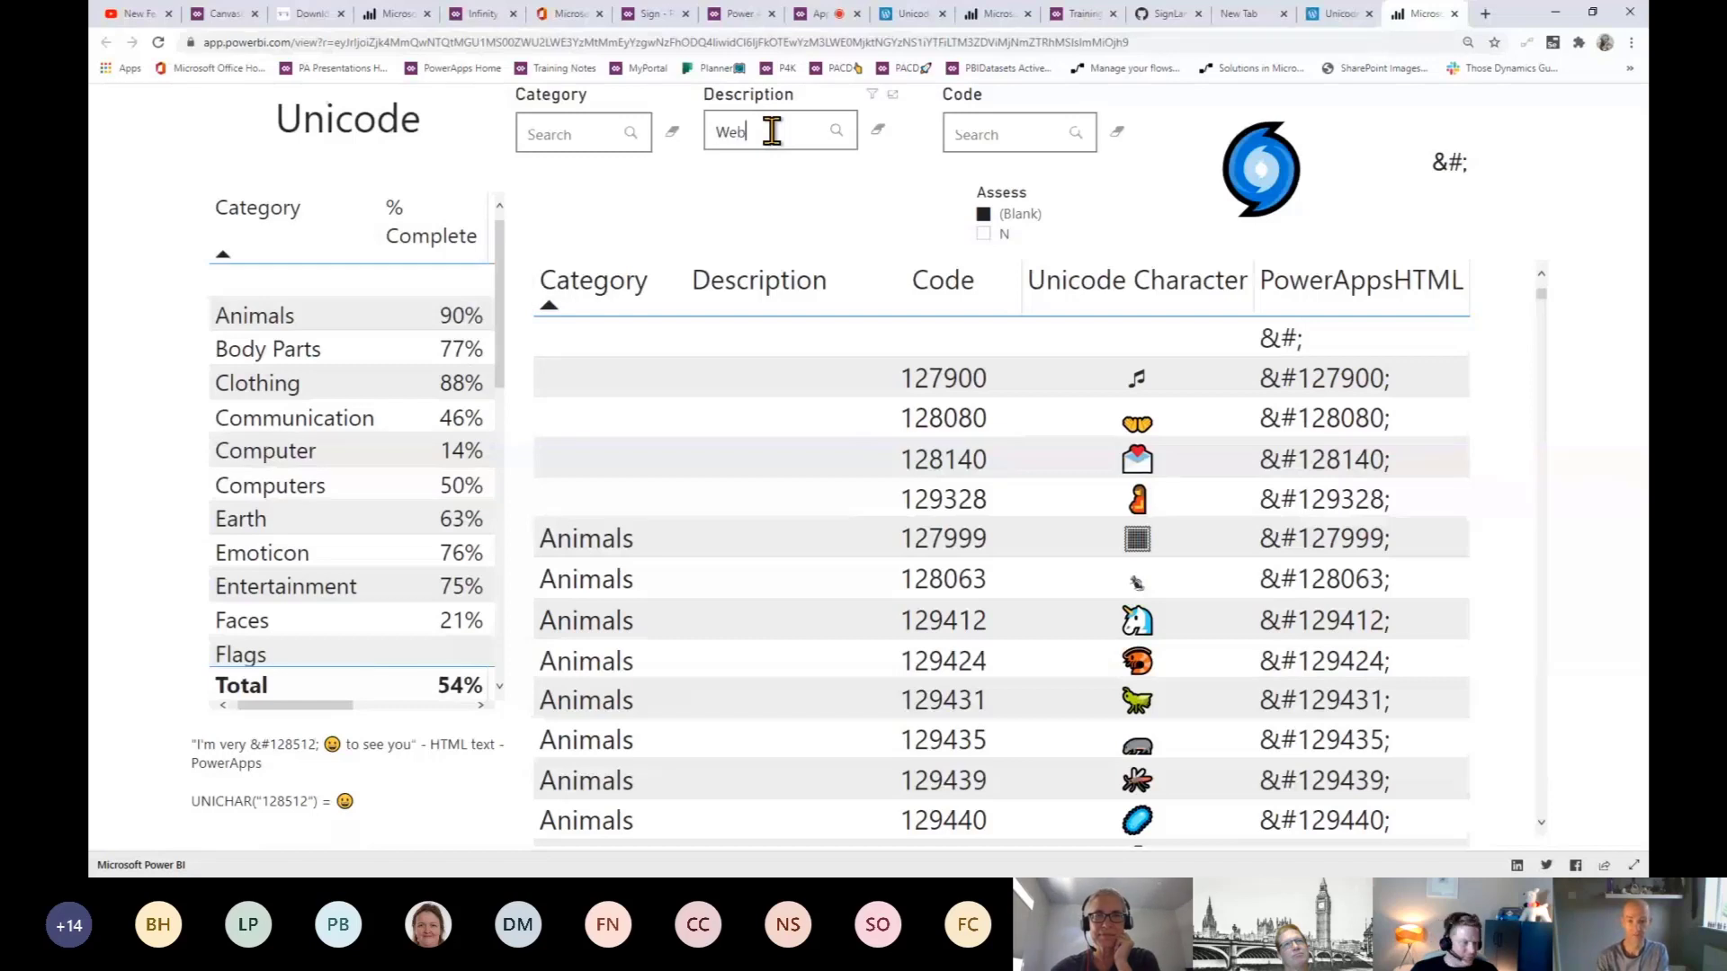
left_click(838, 133)
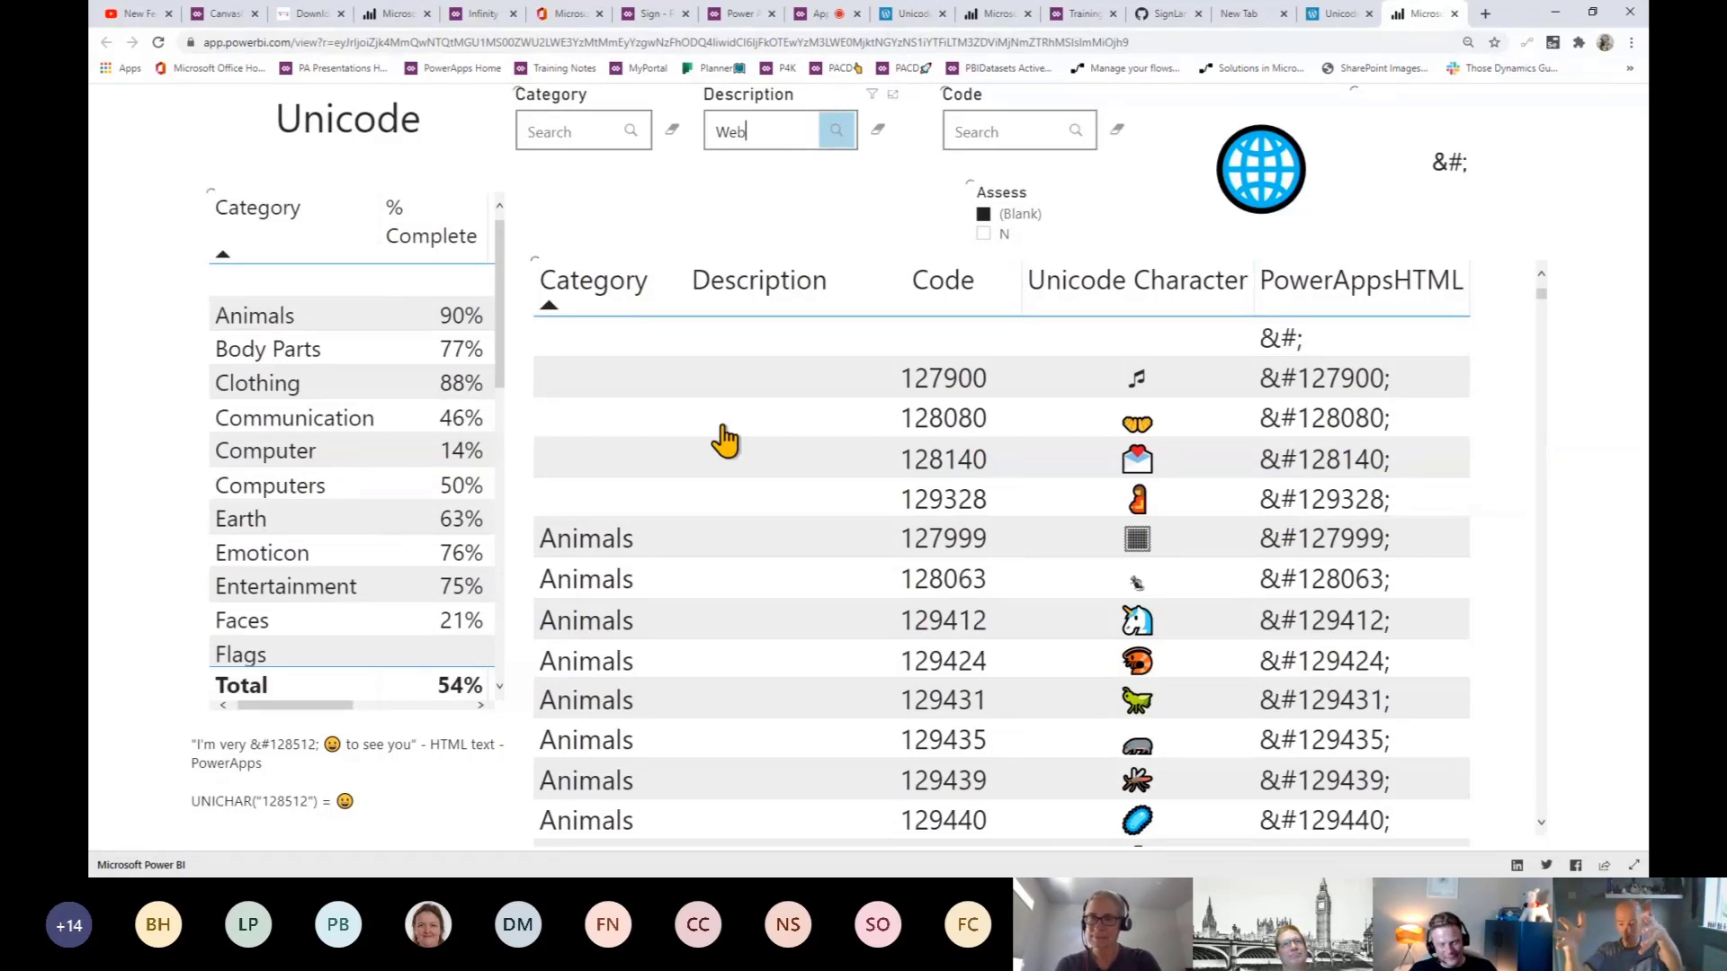
key("Return")
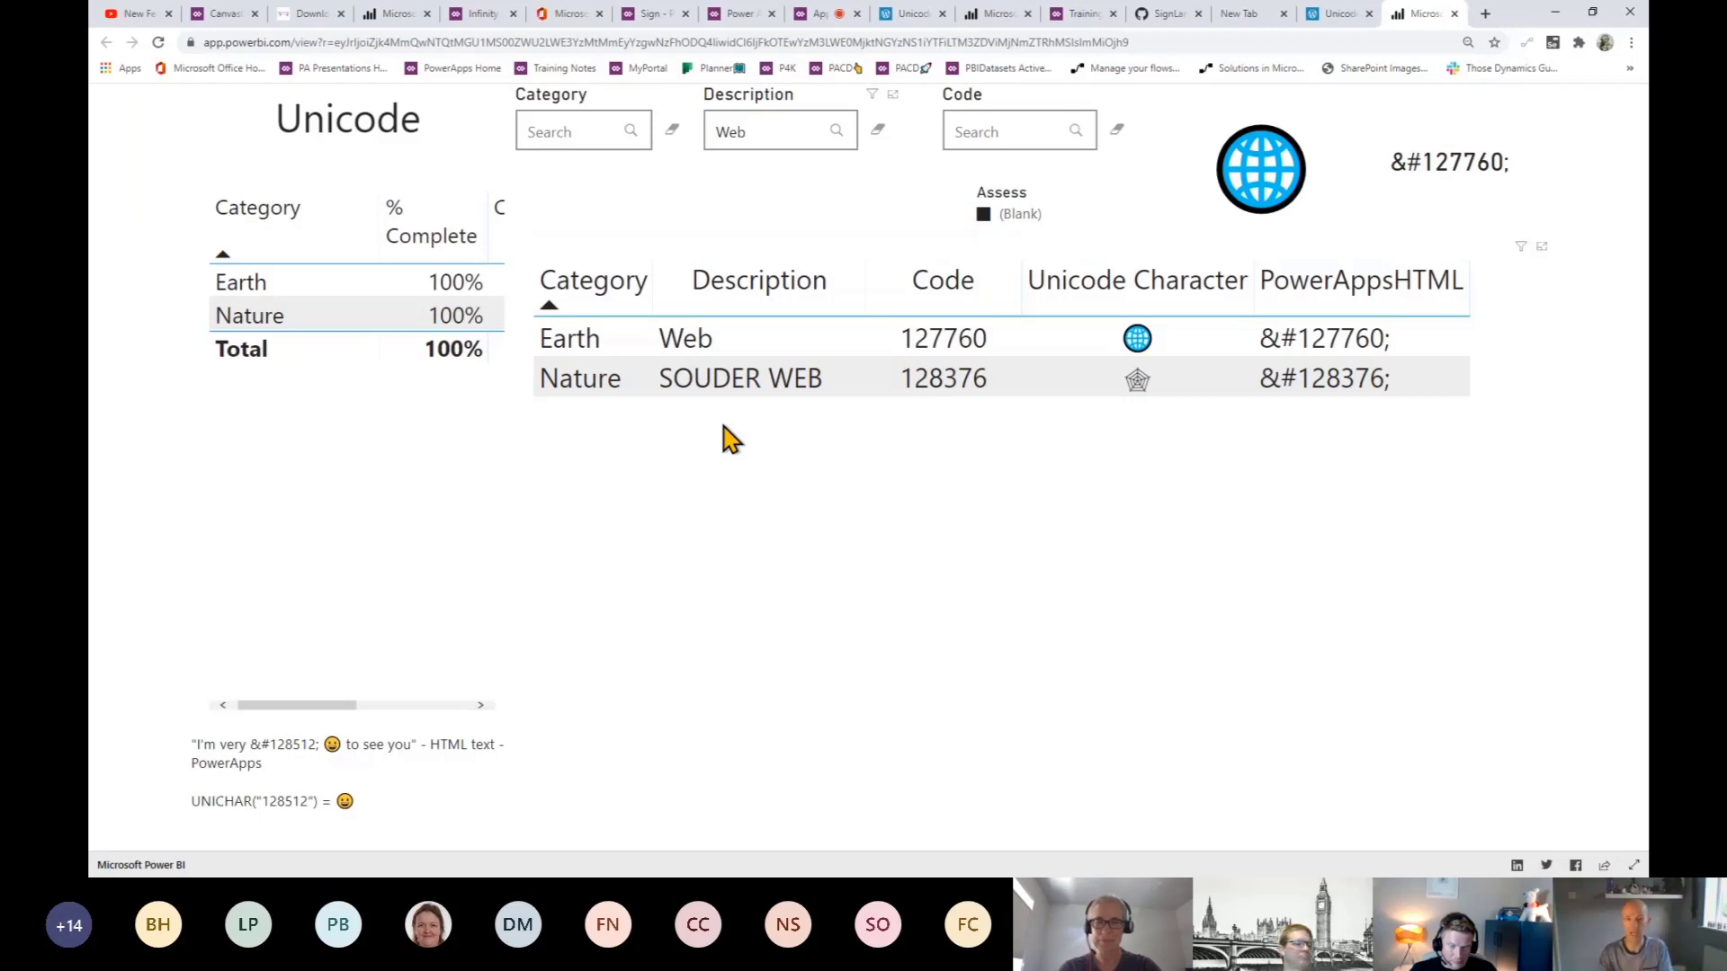
left_click(229, 15)
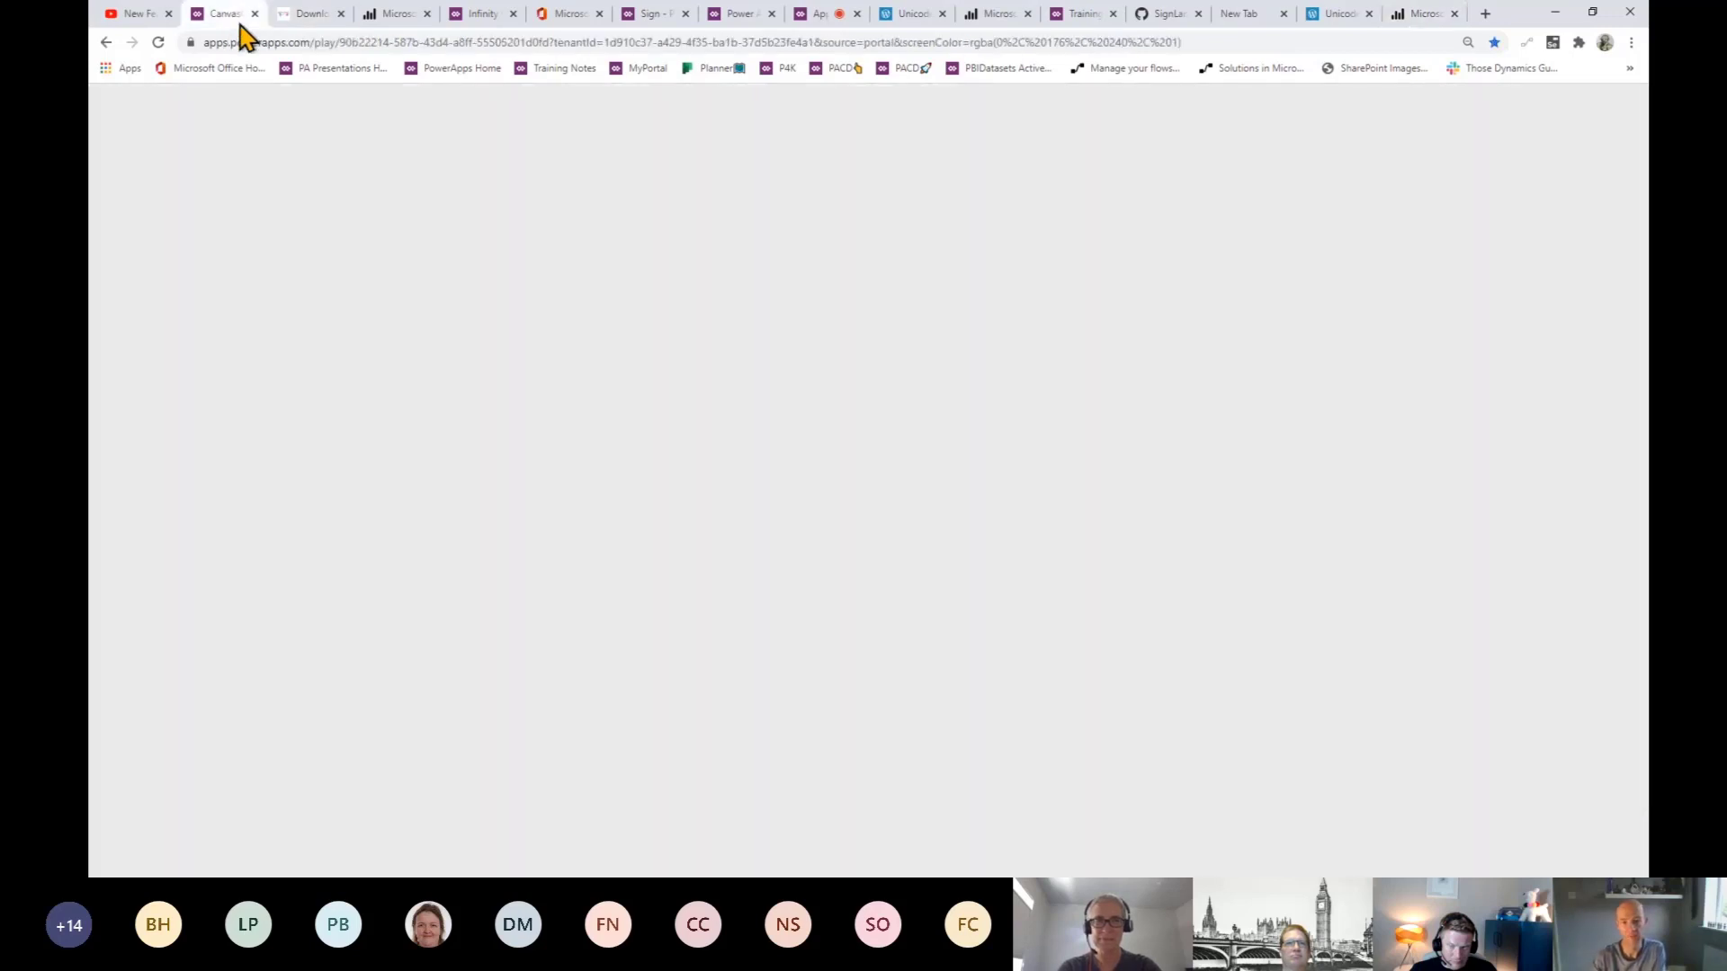